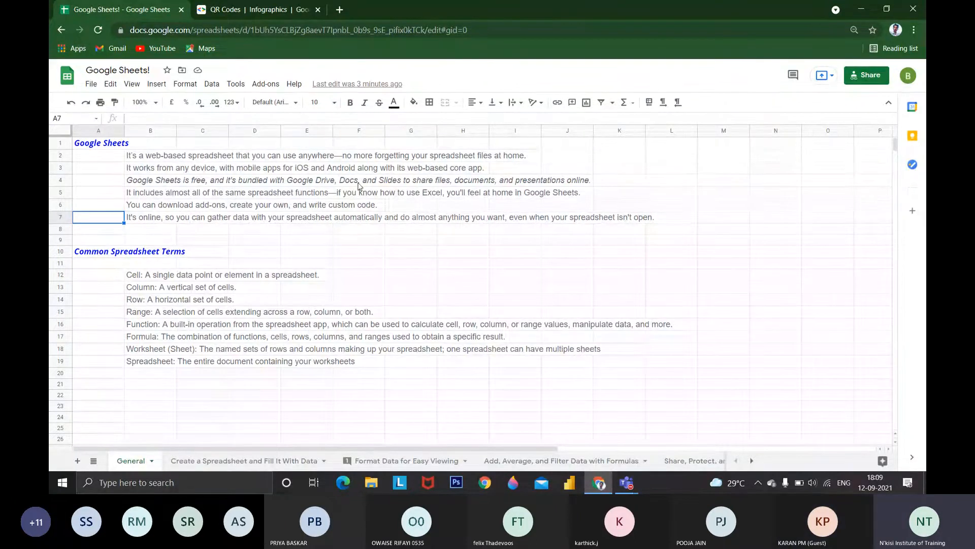
Search the web for GOOGLE SHEET in a new browser tab and open the personal Google Sheets home page
click(345, 10)
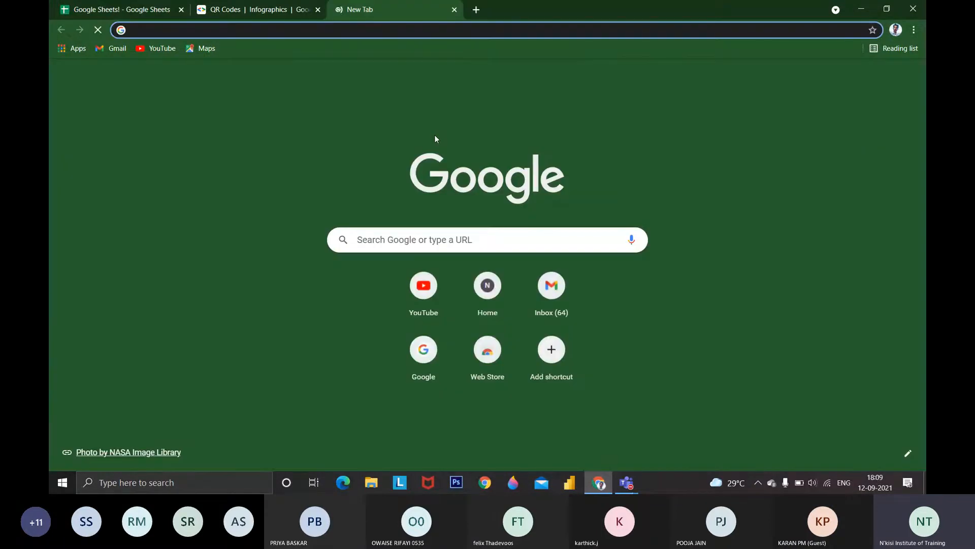
text(GOOGLE SHEET)
key(Return)
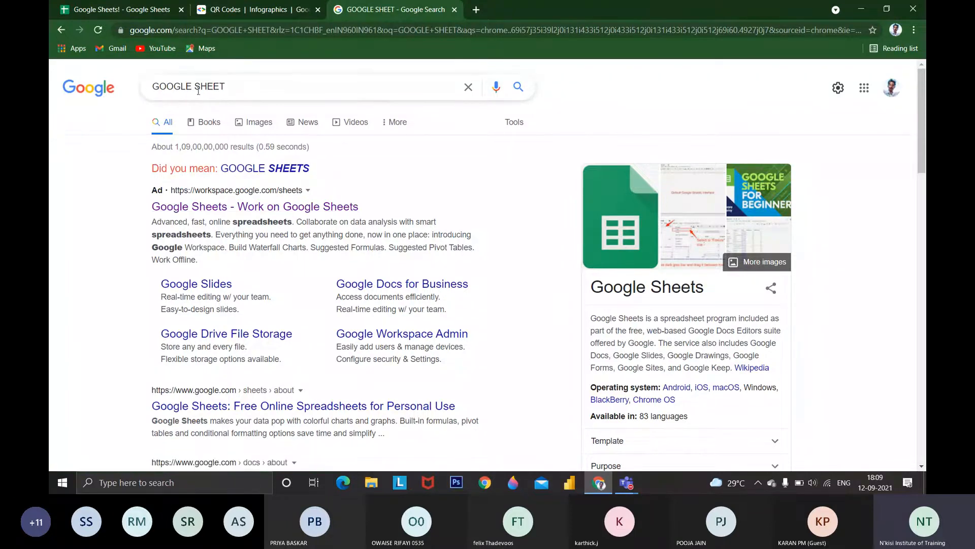
scroll(261, 389, down, 1)
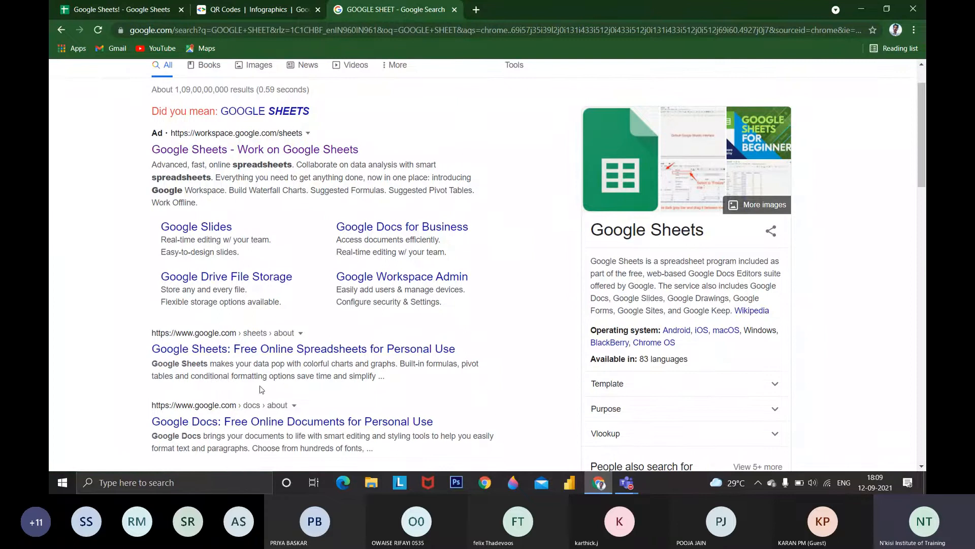
click(270, 349)
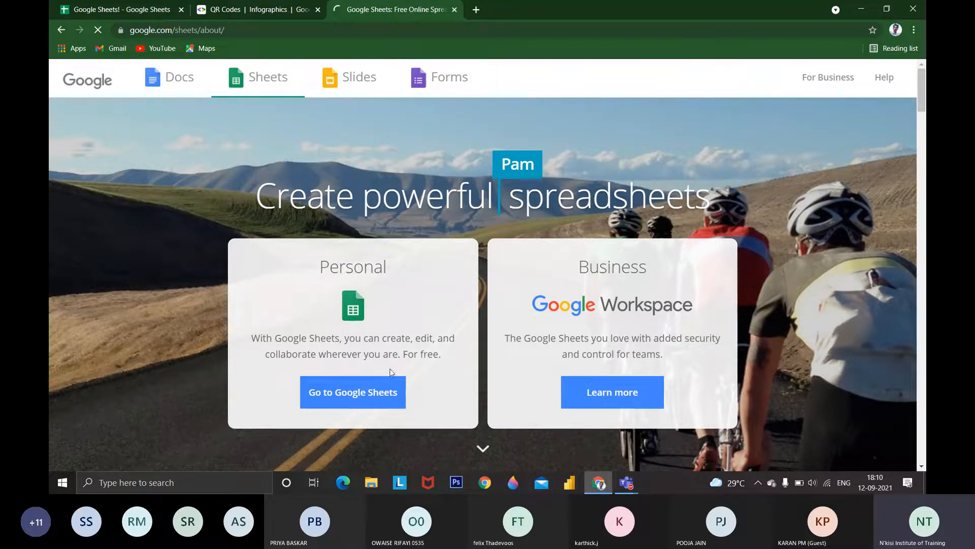
click(342, 394)
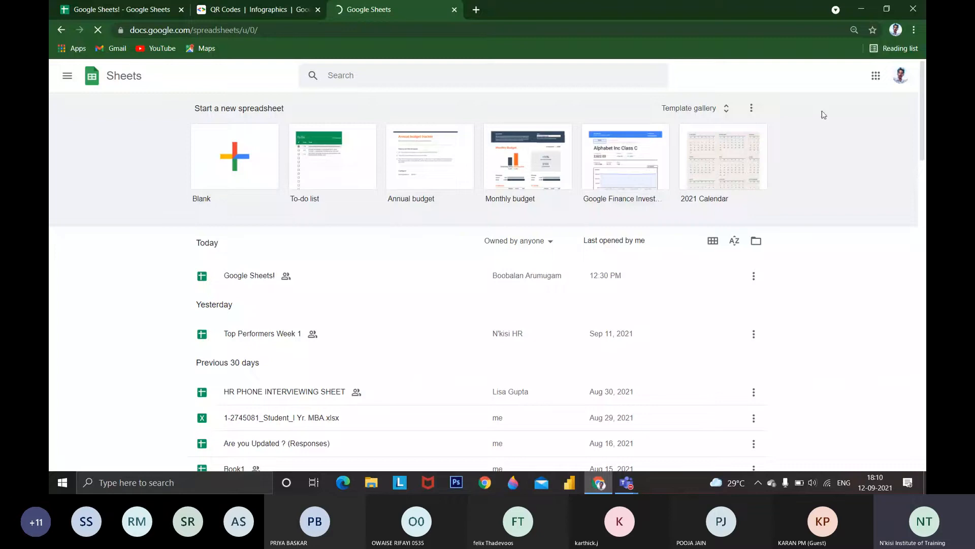
Switch Google Sheets to the other signed-in account and close the first account's Sheets tab
click(901, 75)
click(808, 226)
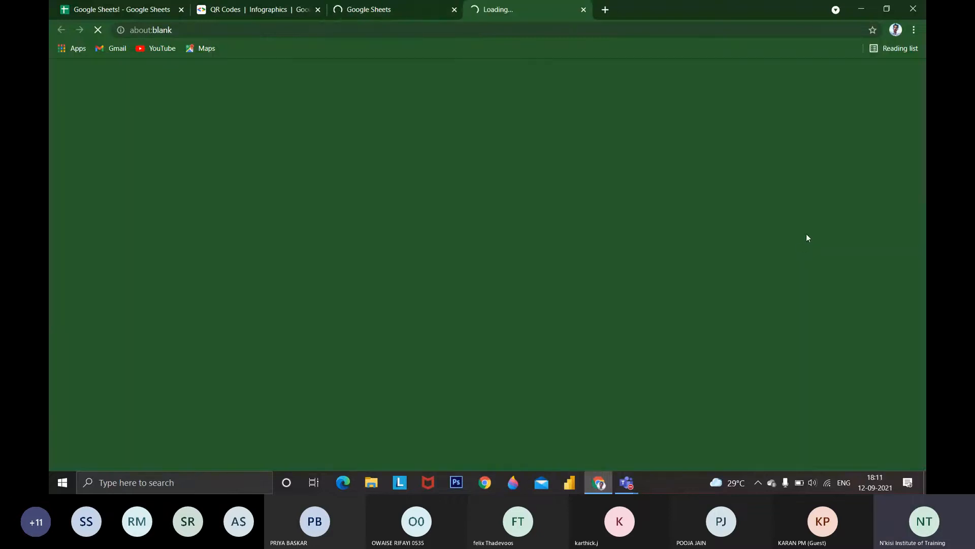
click(455, 10)
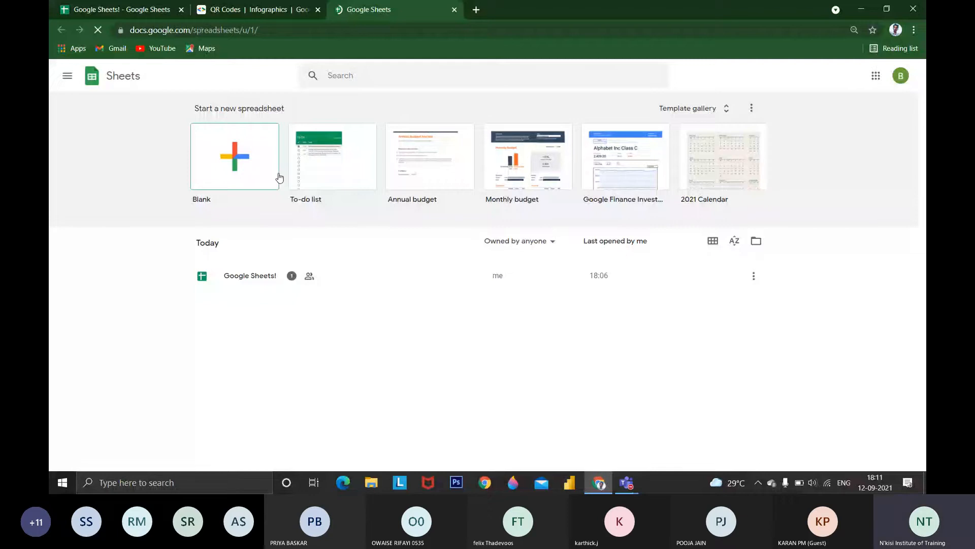
View the Google Sheets main navigation options, close them, and create a blank spreadsheet
click(67, 76)
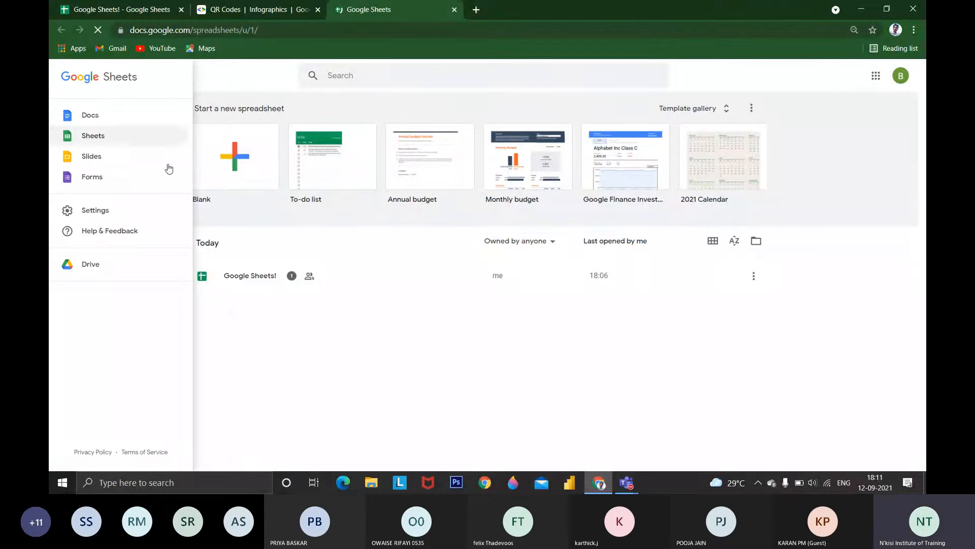
click(239, 308)
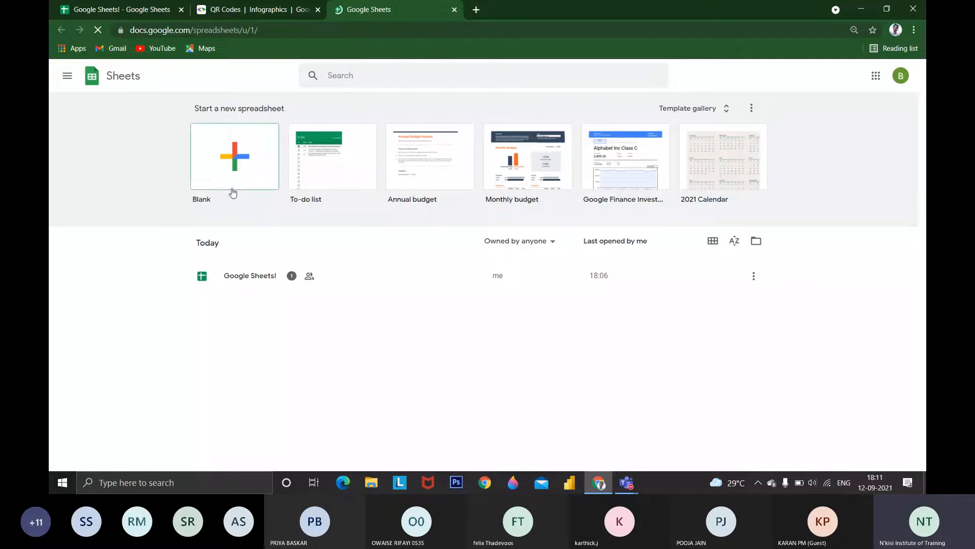
click(233, 192)
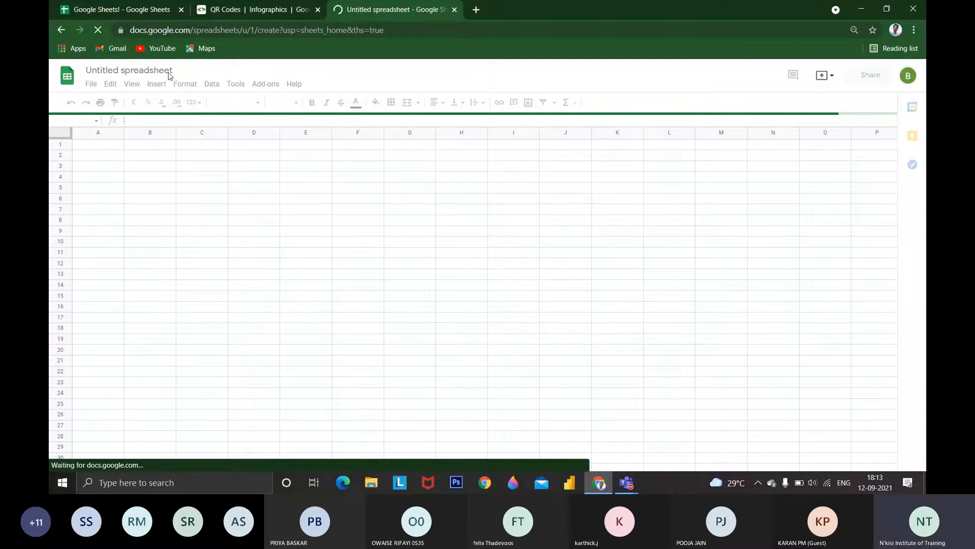
Return to the open "Google Sheets!" spreadsheet and rename it "N'kisi Training Program - 2"
click(154, 9)
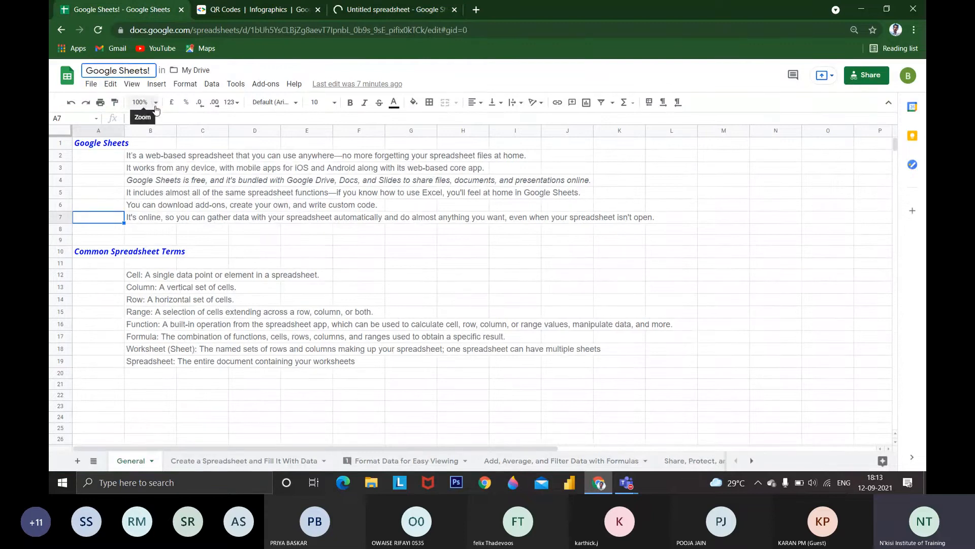
key(BackSpace)
key(BackSpace)
key(BackSpace)
key(BackSpace)
key(BackSpace)
key(BackSpace)
key(BackSpace)
key(BackSpace)
key(BackSpace)
key(BackSpace)
key(BackSpace)
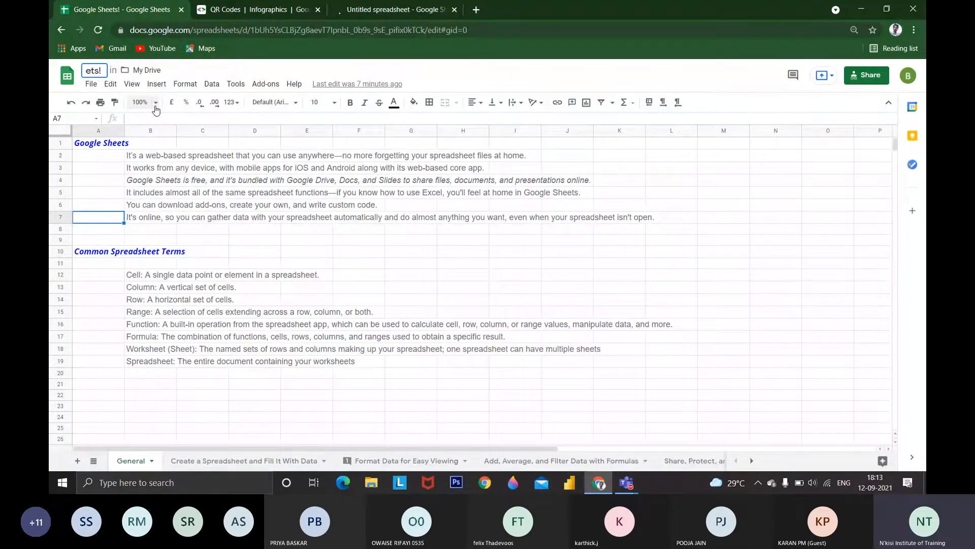
key(BackSpace)
key(BackSpace)
key(BackSpace)
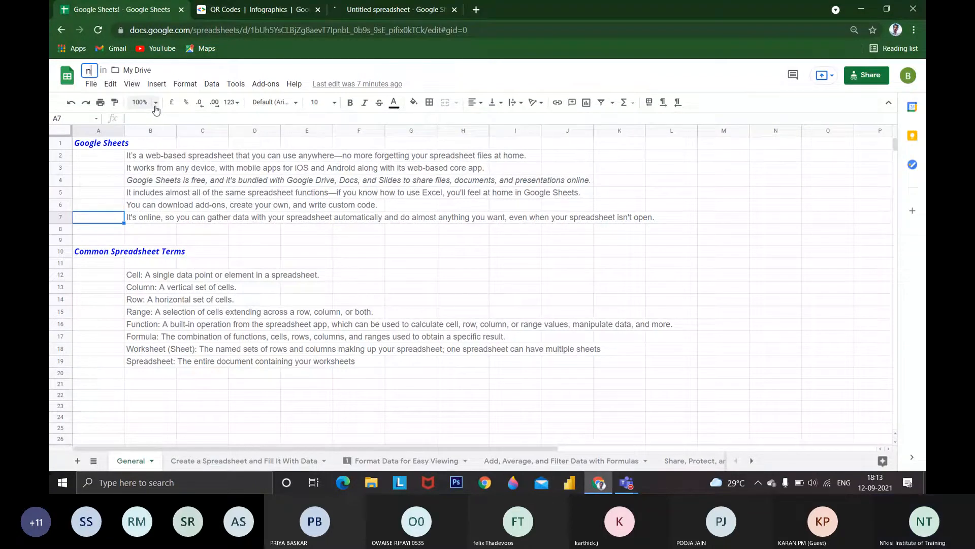
text(n)
key(BackSpace)
text(N')
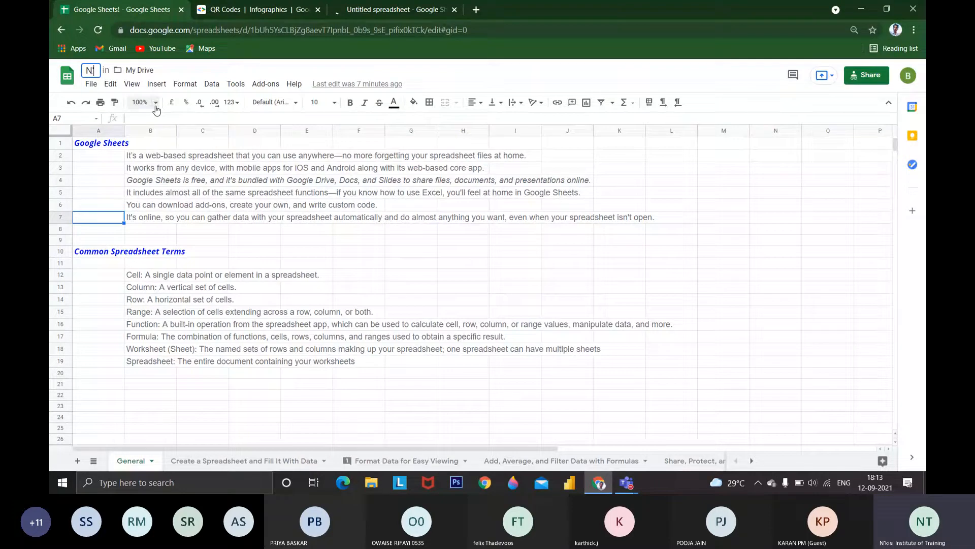
text(kisi Tr)
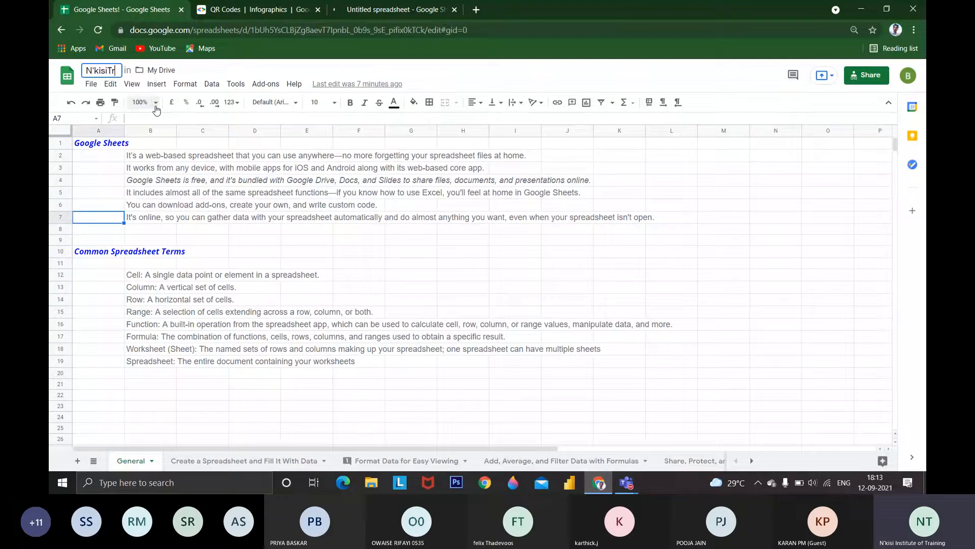
text(ainin)
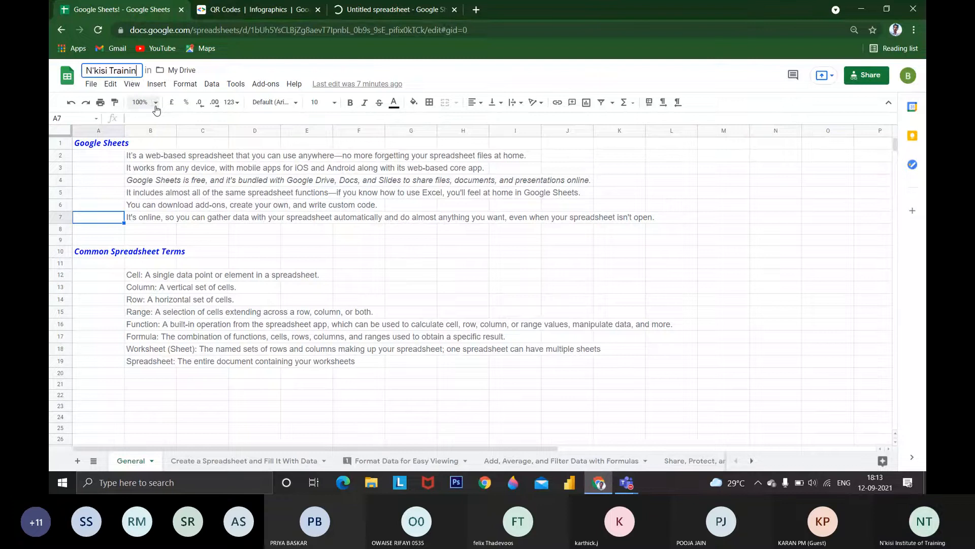
text(g Progra)
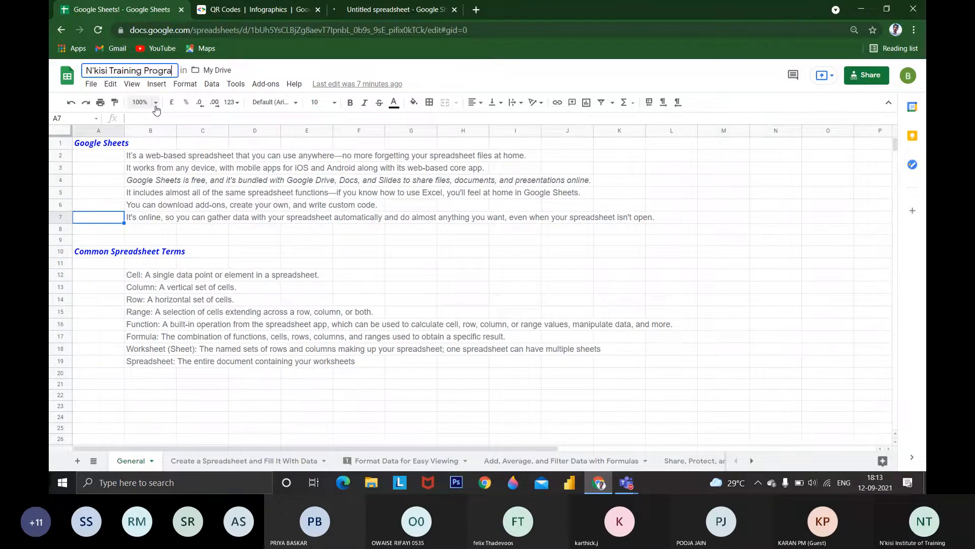
key(Return)
click(174, 71)
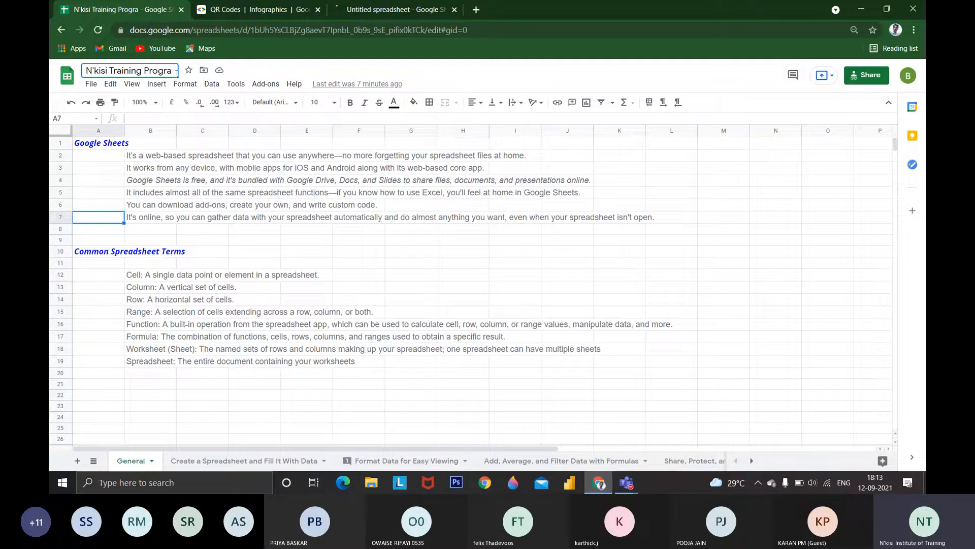
text(m - 2)
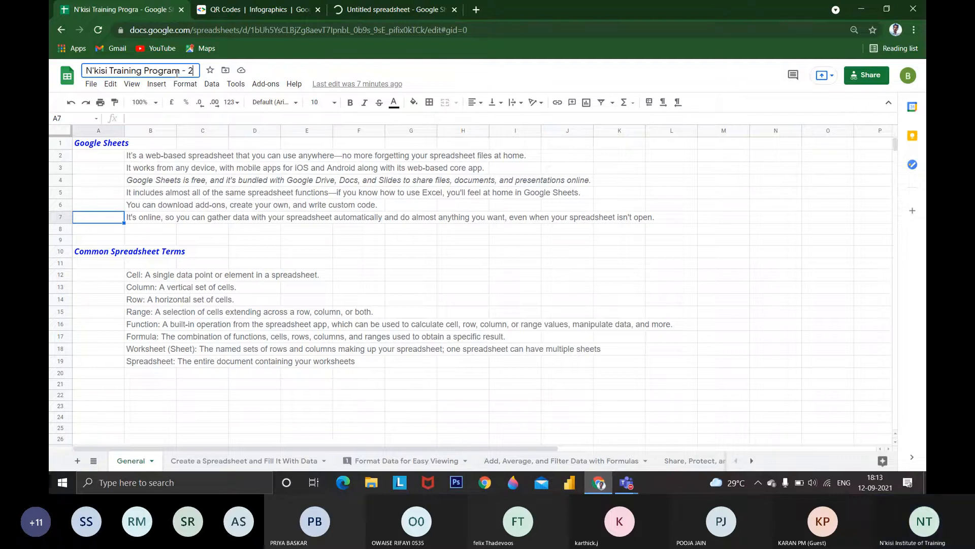
key(Return)
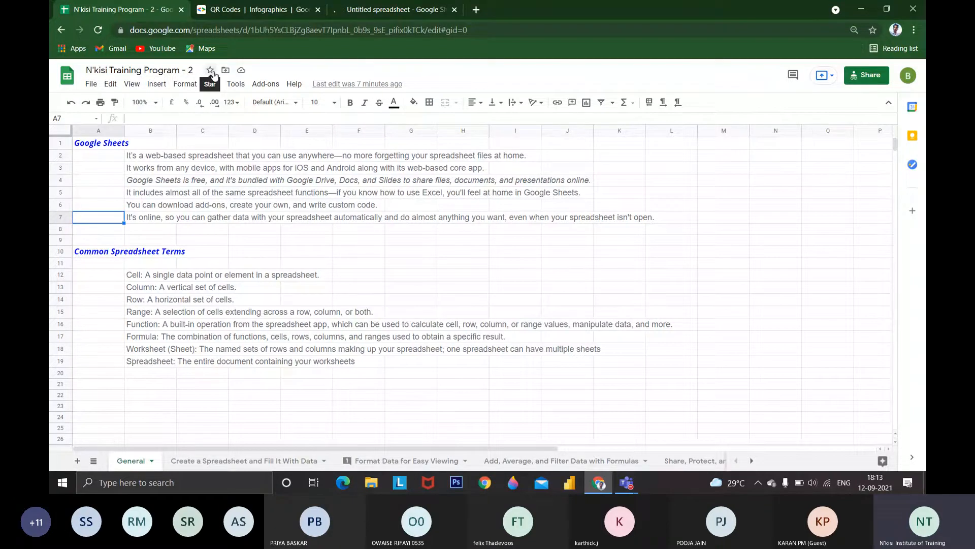
Star the spreadsheet and open its options for moving it to another Drive folder
click(212, 71)
click(226, 72)
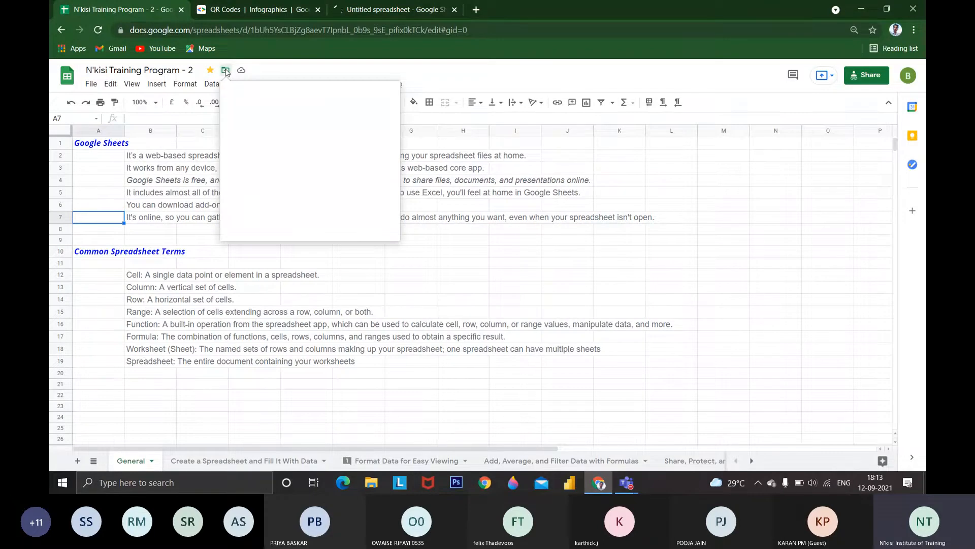
Search for google drive in a new browser tab and open My Drive from the Google Drive page
click(473, 11)
text(goo)
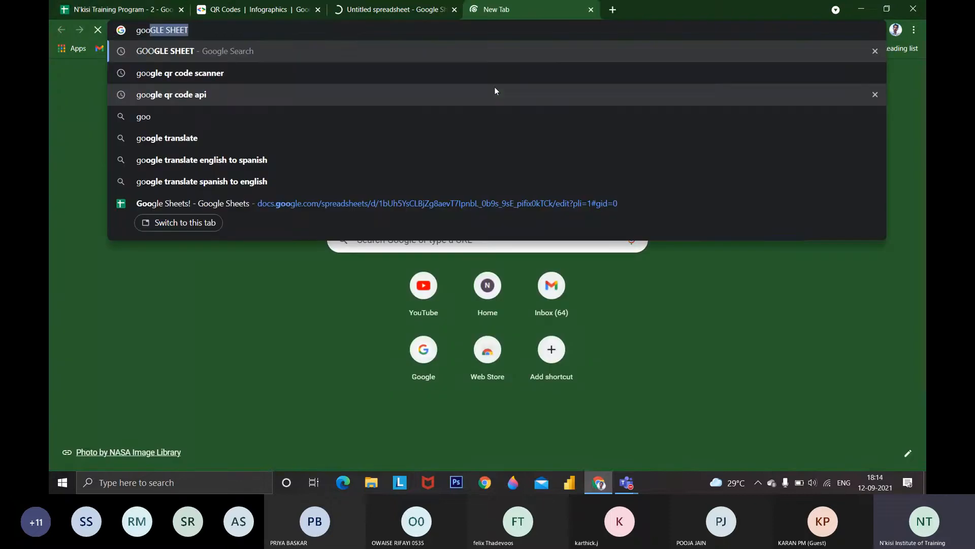
text(gle drive)
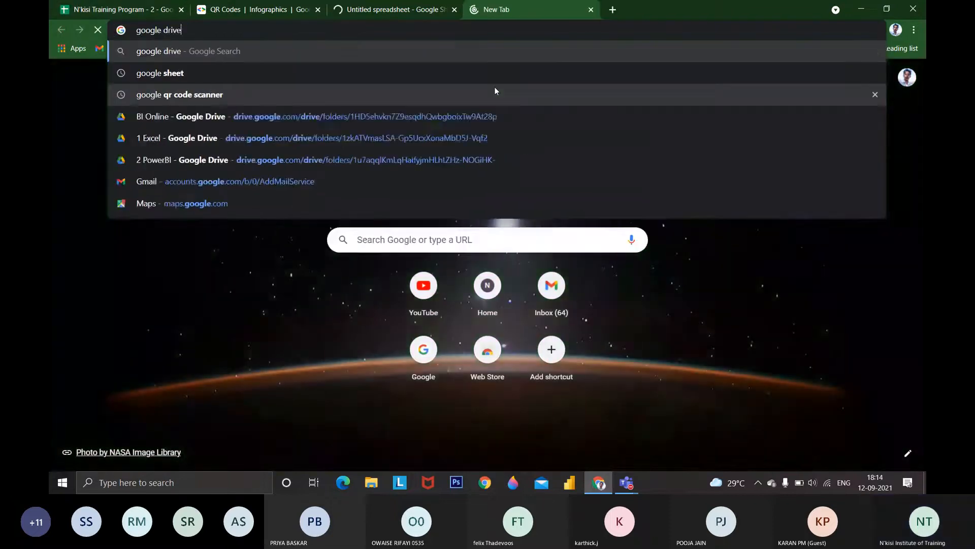
key(Return)
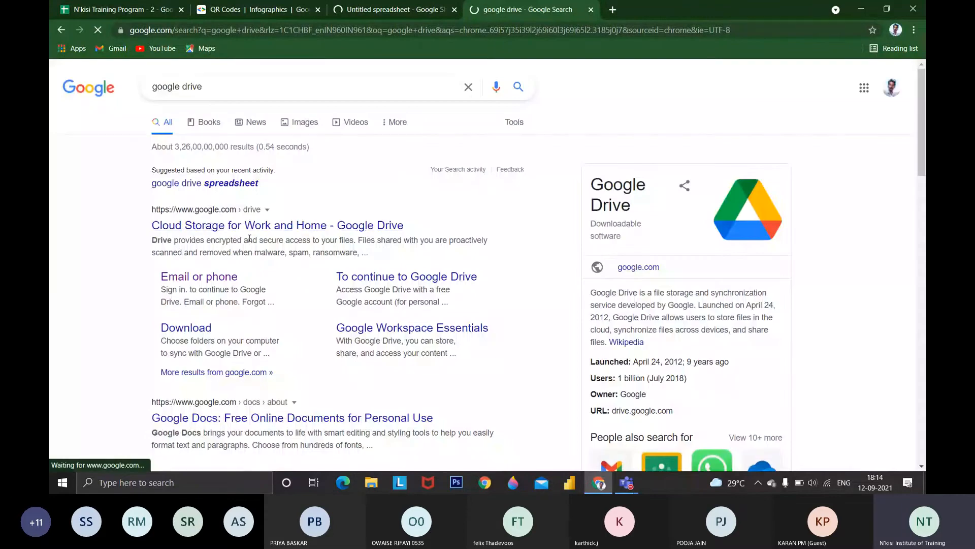
click(249, 226)
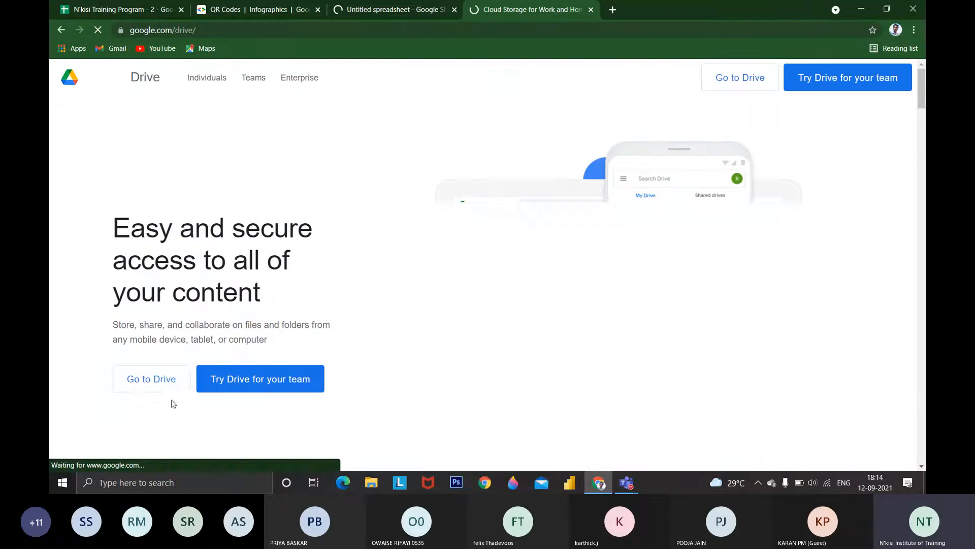
click(152, 379)
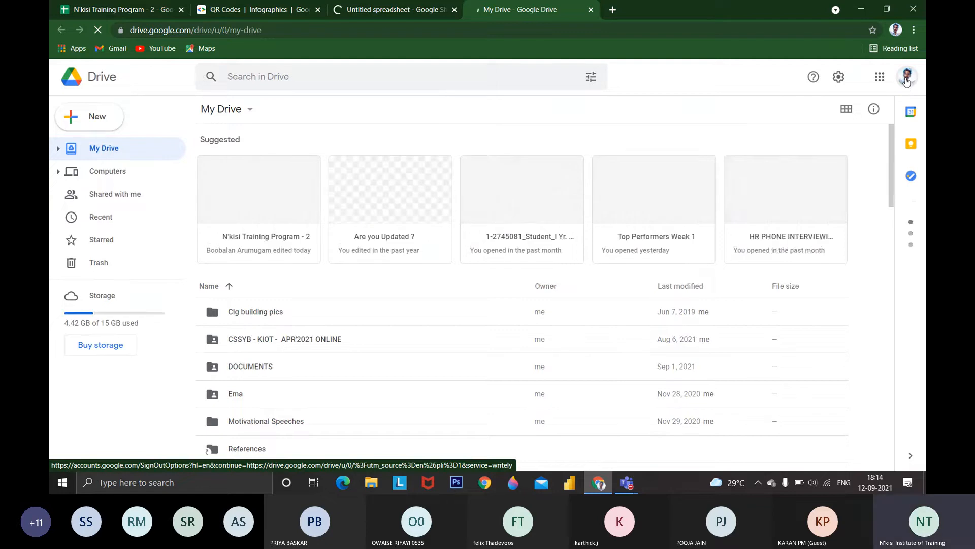
Switch Google Drive to the other signed-in account and close the Untitled spreadsheet tab
click(907, 77)
click(812, 243)
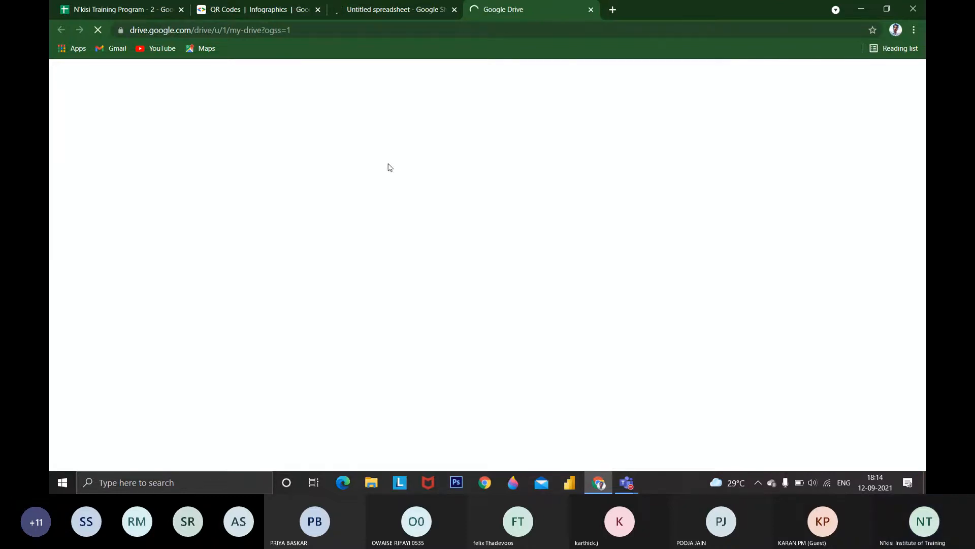
click(454, 9)
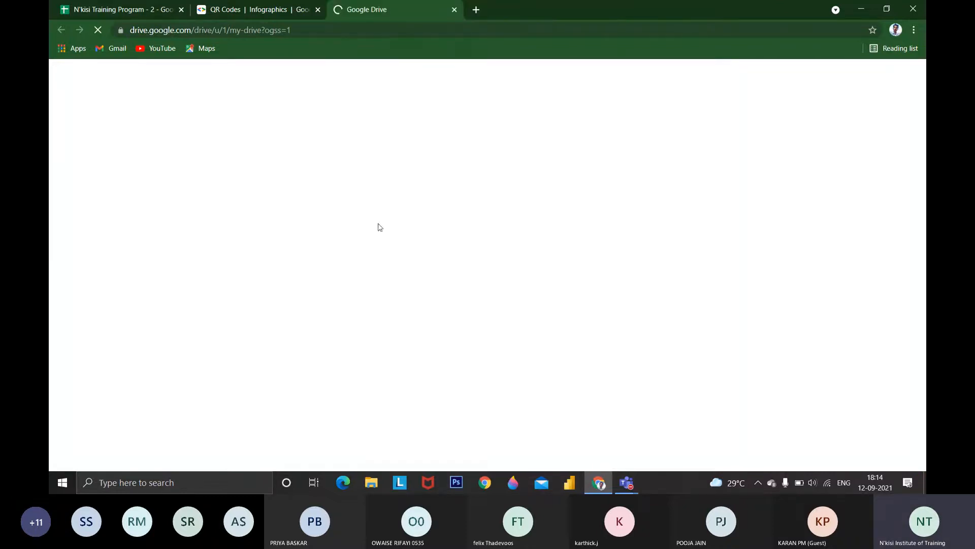
Back in the N'kisi Training Program - 2 spreadsheet, create a folder named "Traing Problem" in My Drive as the move destination
click(121, 13)
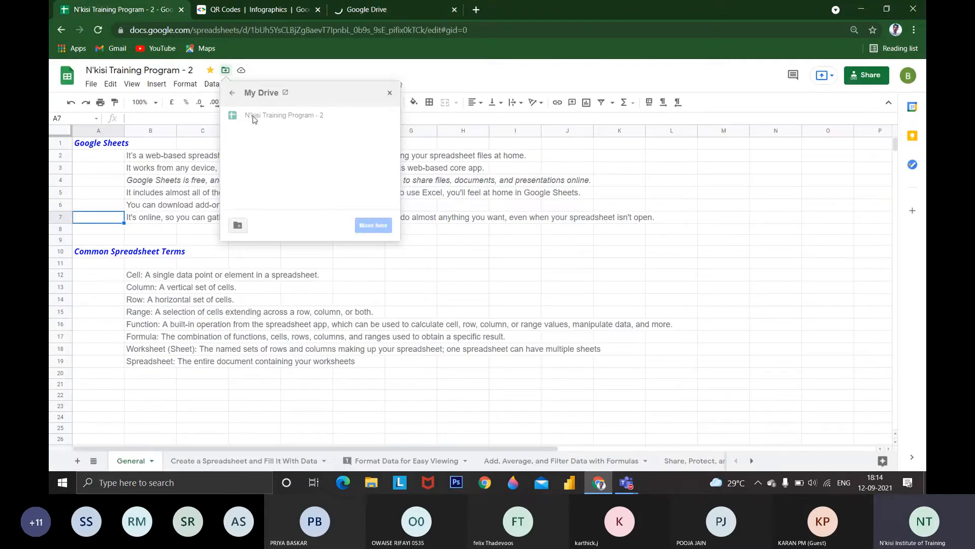
click(231, 94)
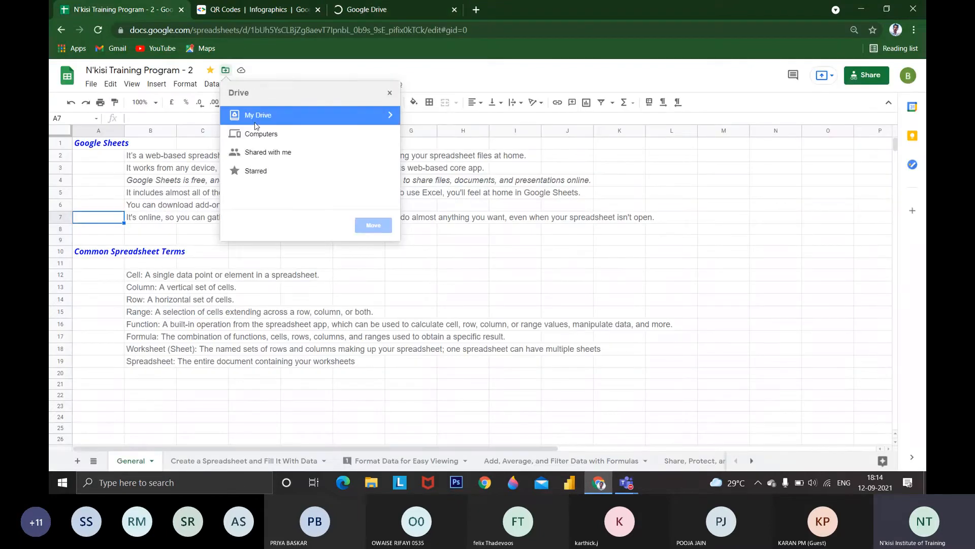
double_click(296, 122)
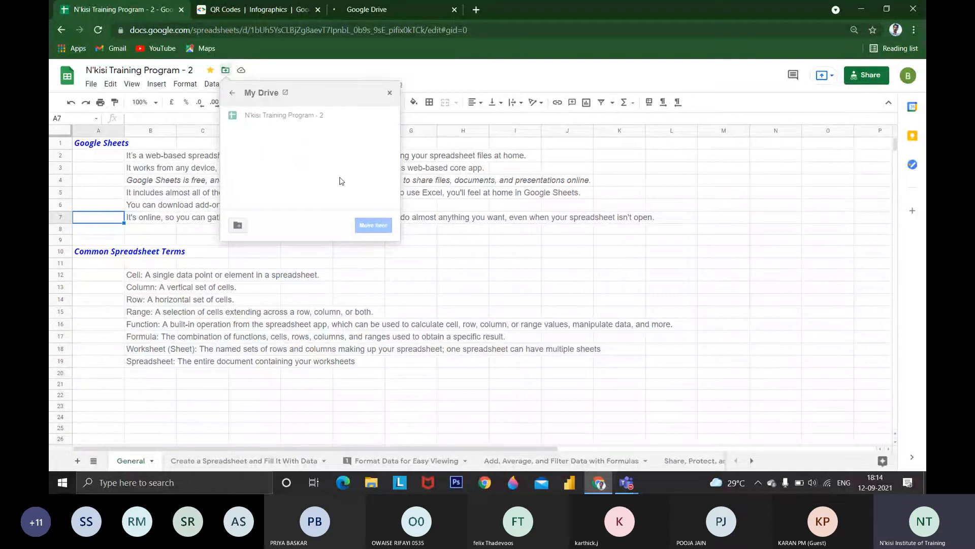
click(238, 225)
text(Tranin)
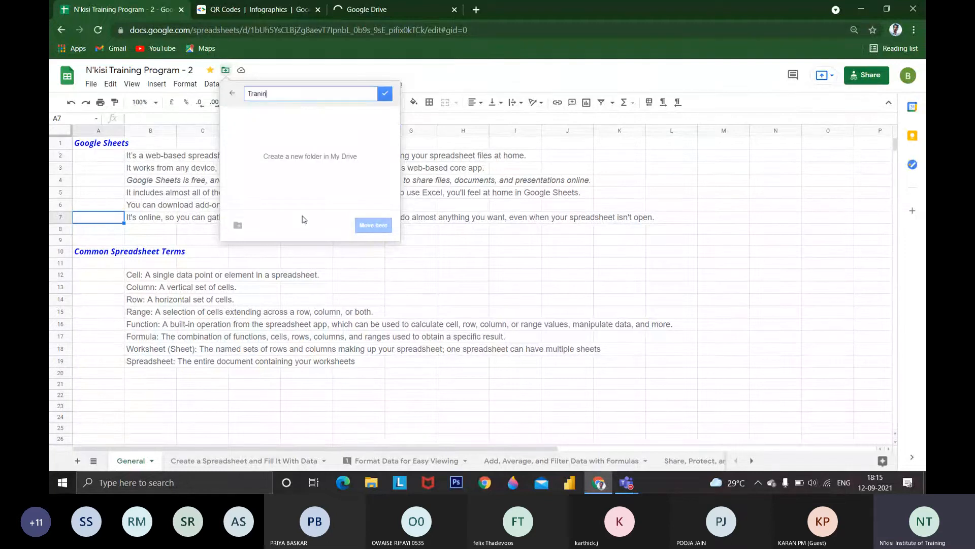
key(BackSpace)
key(BackSpace)
text(ing Problem)
key(Return)
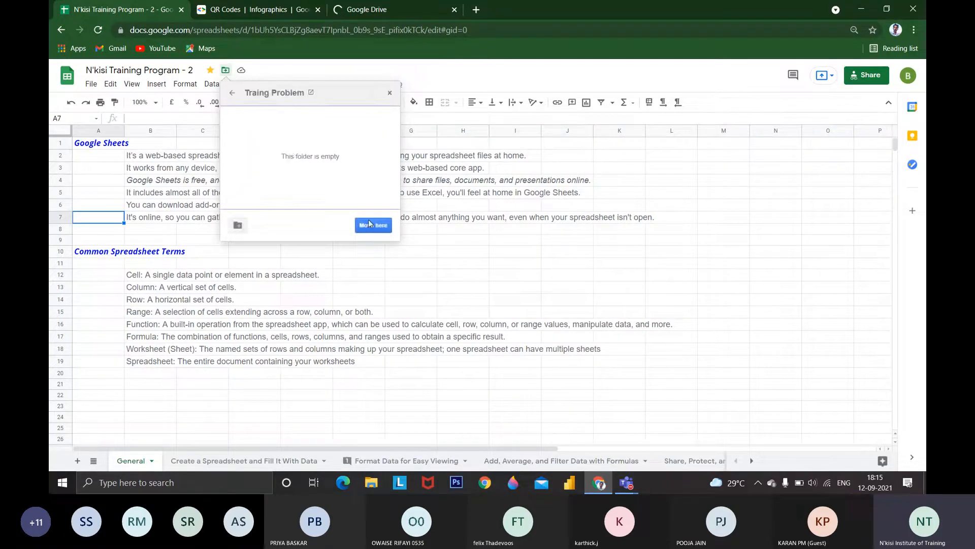
Move the spreadsheet into the Traing Problem folder and switch to the Google Drive tab
click(370, 226)
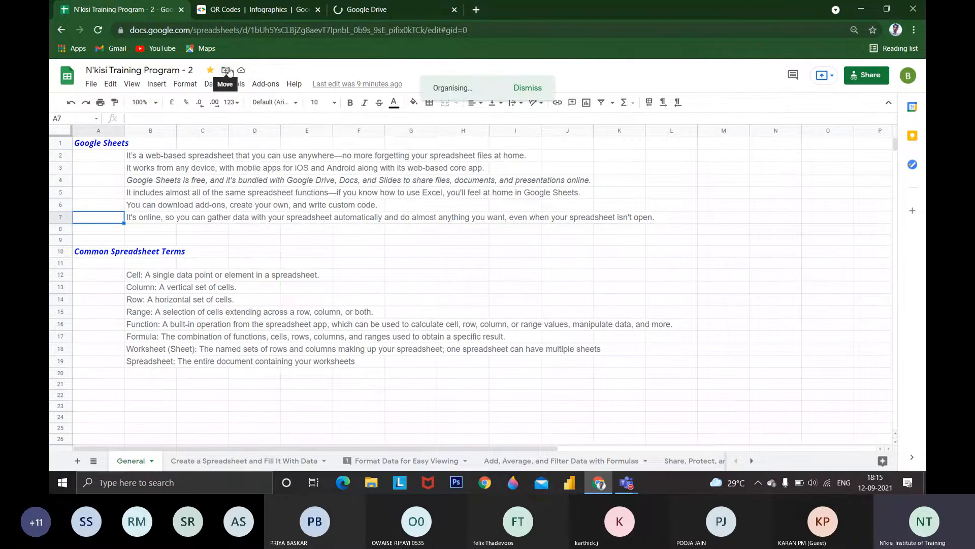
click(399, 10)
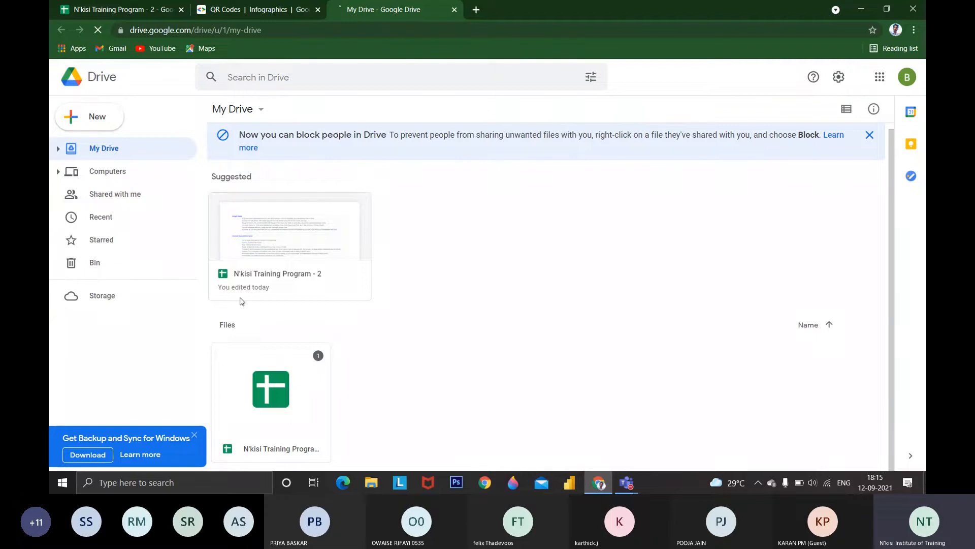
Copy the sharing link of the N'kisi Training Program - 2 spreadsheet and open it in a new browser tab
click(145, 6)
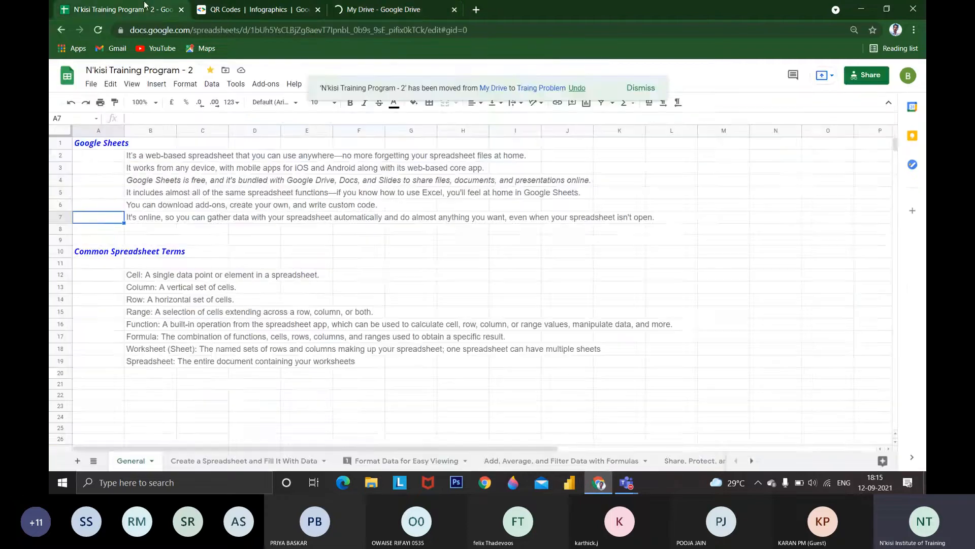
click(91, 84)
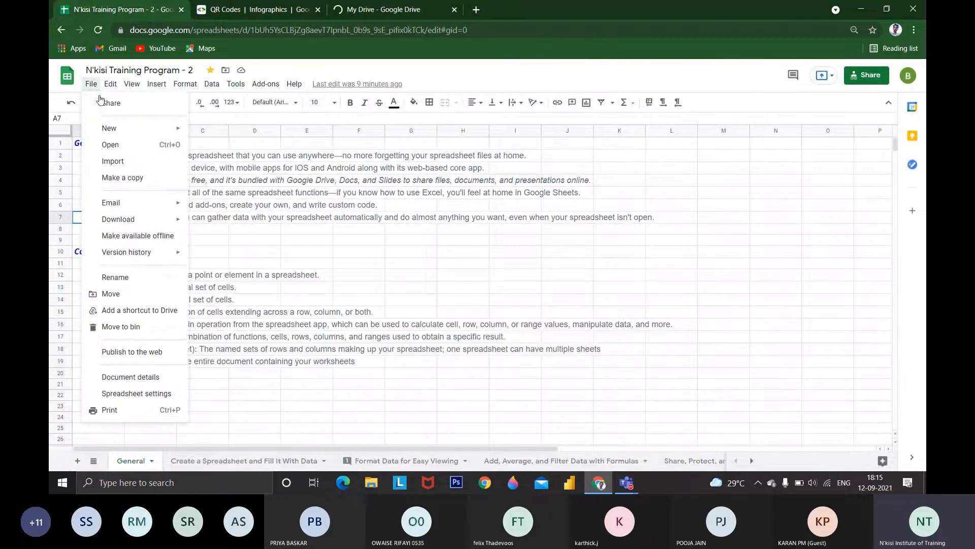
click(103, 103)
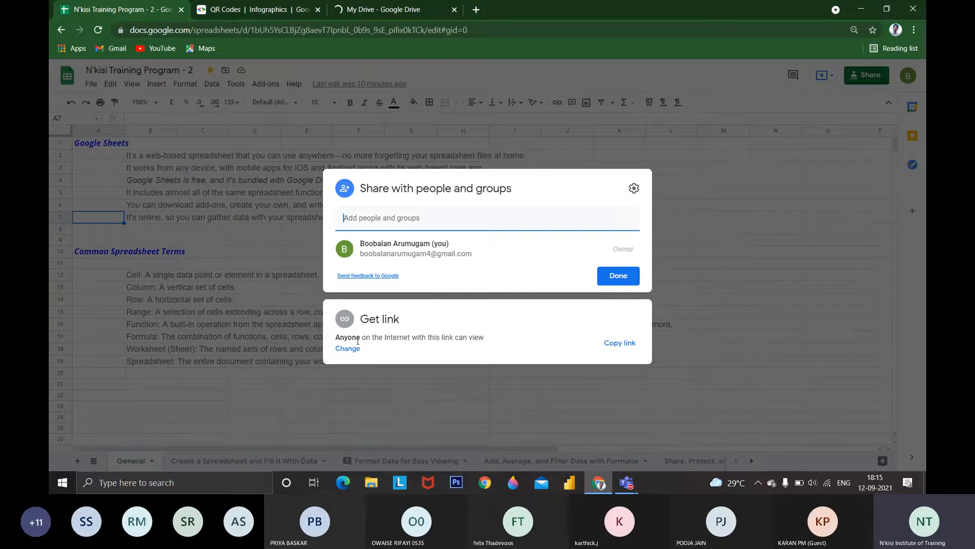
click(636, 350)
click(476, 9)
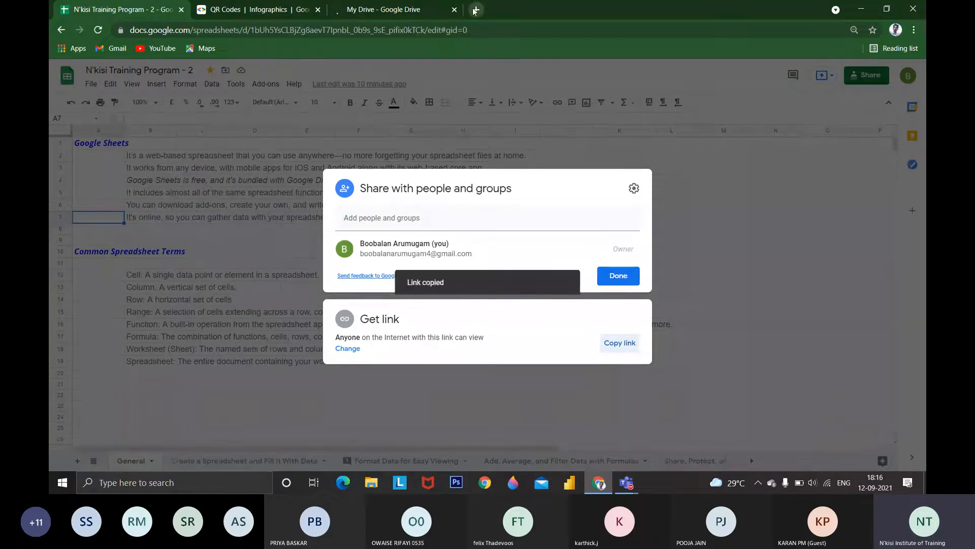
key(ctrl+v)
key(Return)
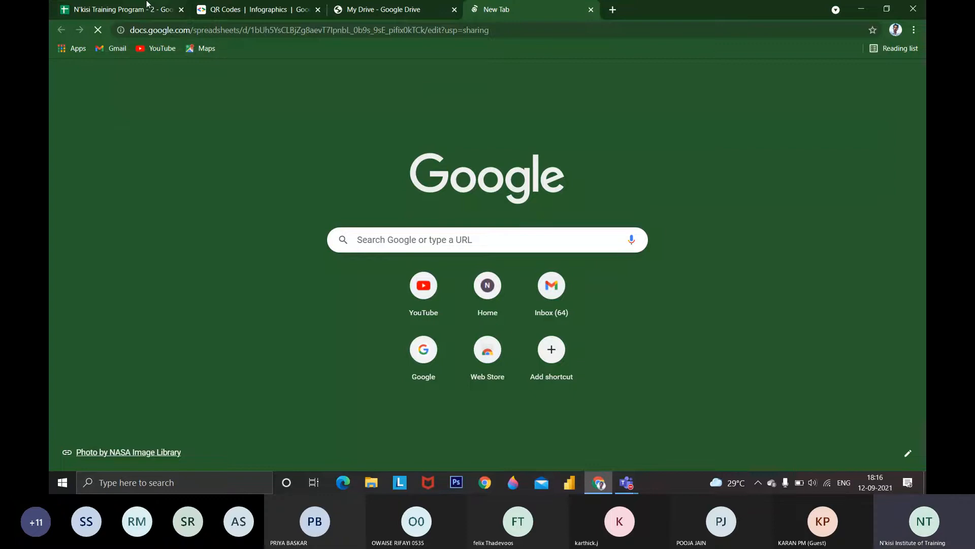
Back in the original spreadsheet's sharing settings, set the access for anyone with the link to Commenter and close the settings
click(148, 5)
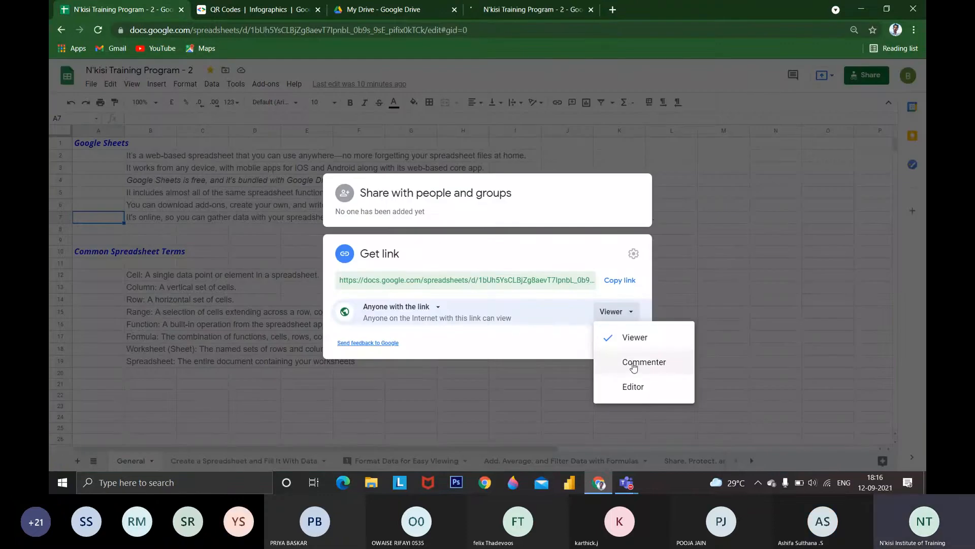
click(635, 362)
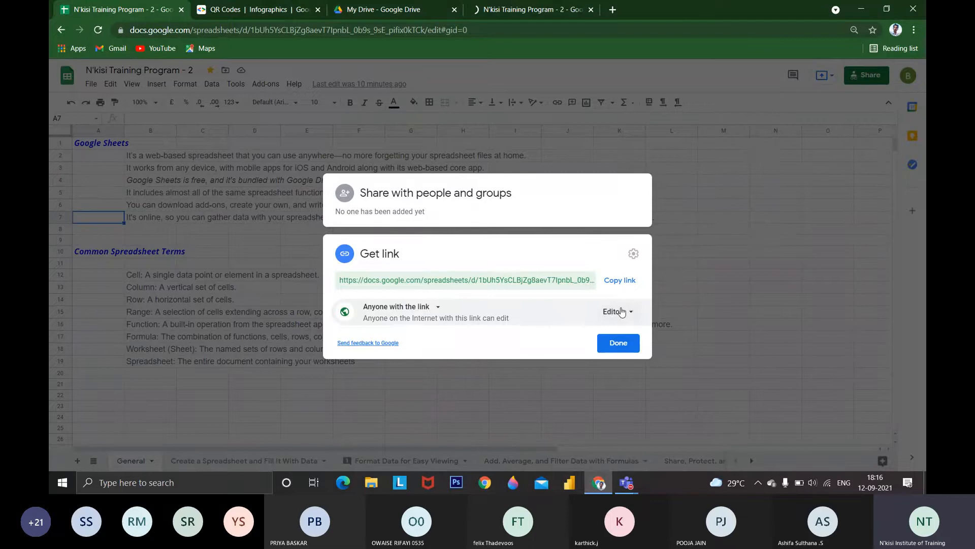
click(624, 315)
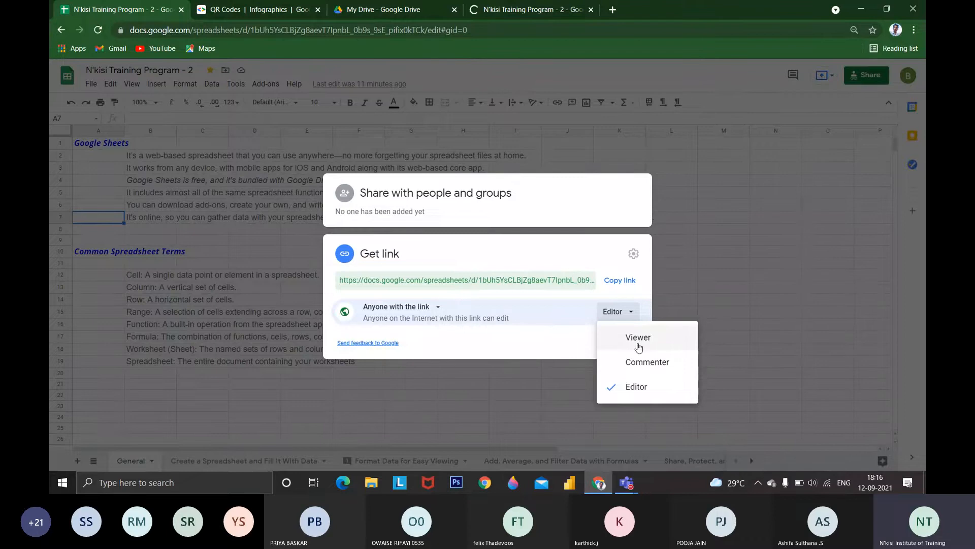
click(647, 360)
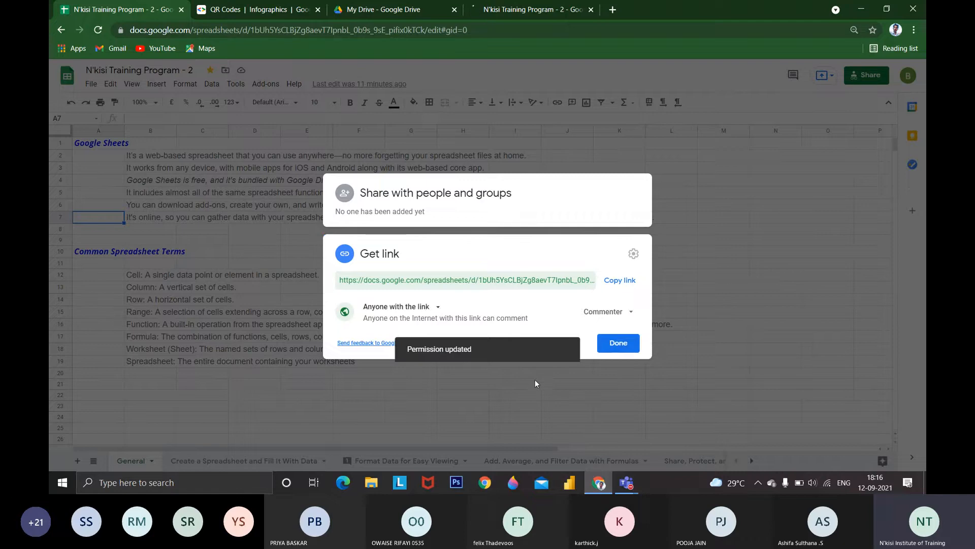
click(589, 396)
click(589, 396)
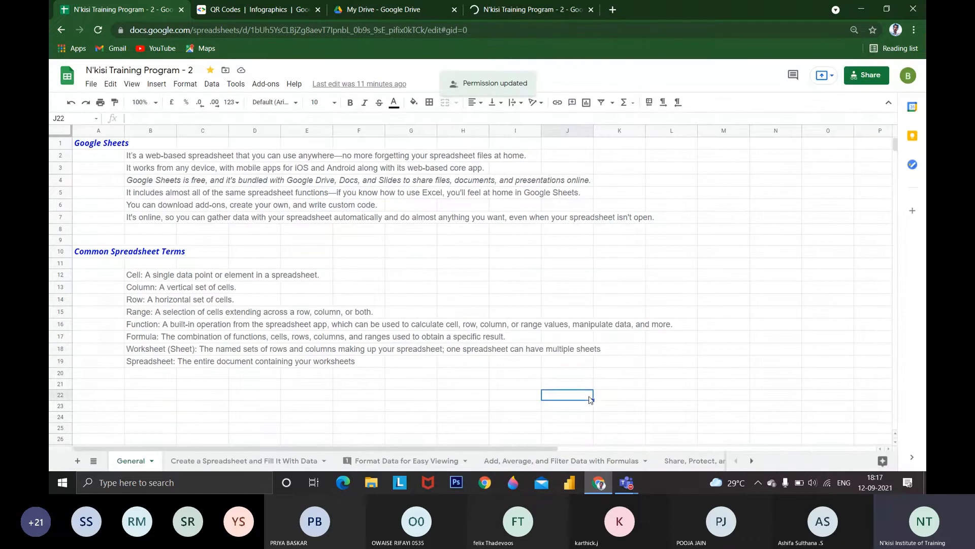
Review the Date and Expenditures table on the Format Data for Easy Viewing sheet and view the comment on cell B38
click(285, 460)
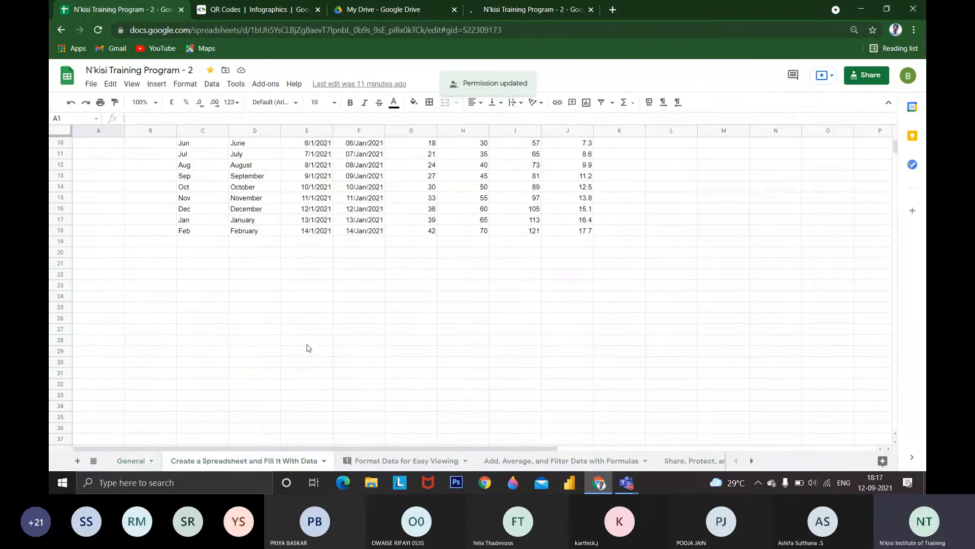
click(400, 462)
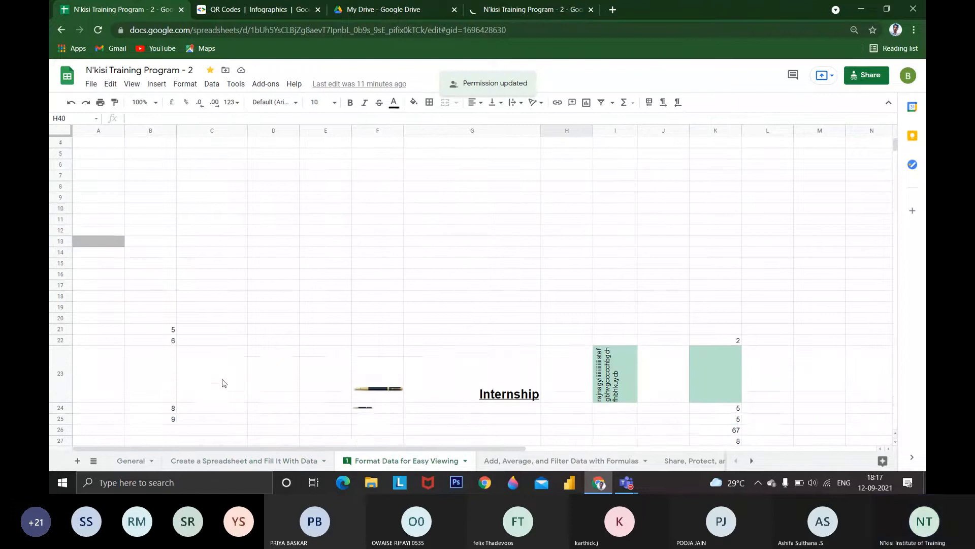
scroll(222, 383, down, 8)
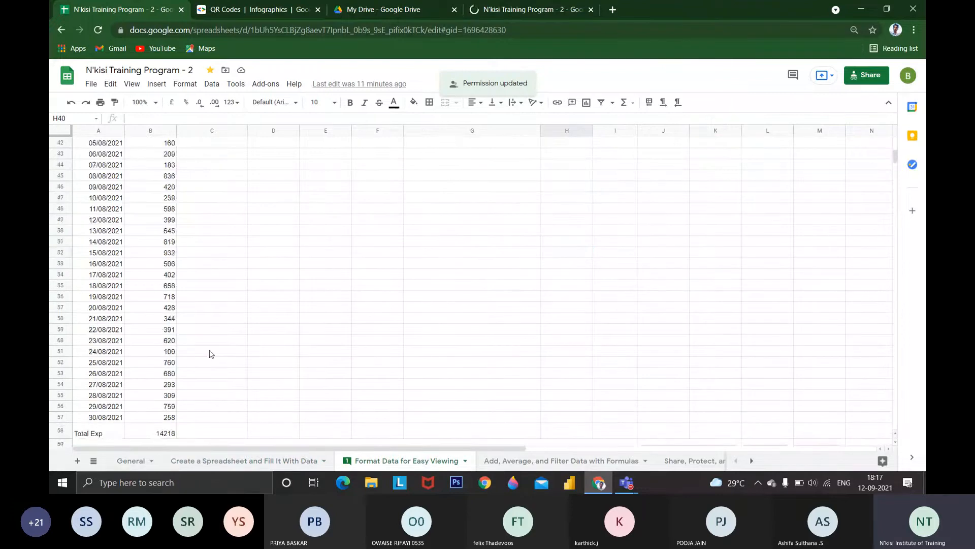
scroll(211, 354, up, 2)
click(99, 154)
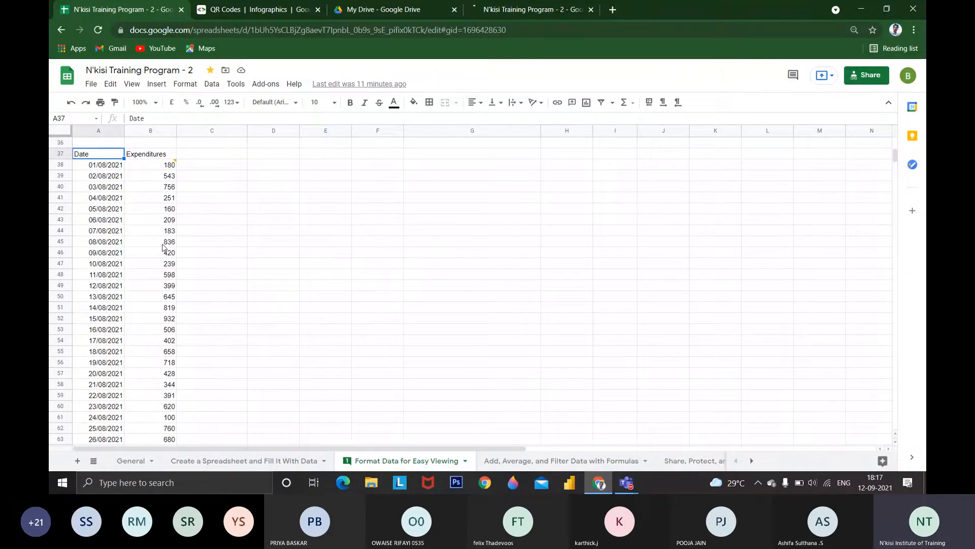
click(155, 166)
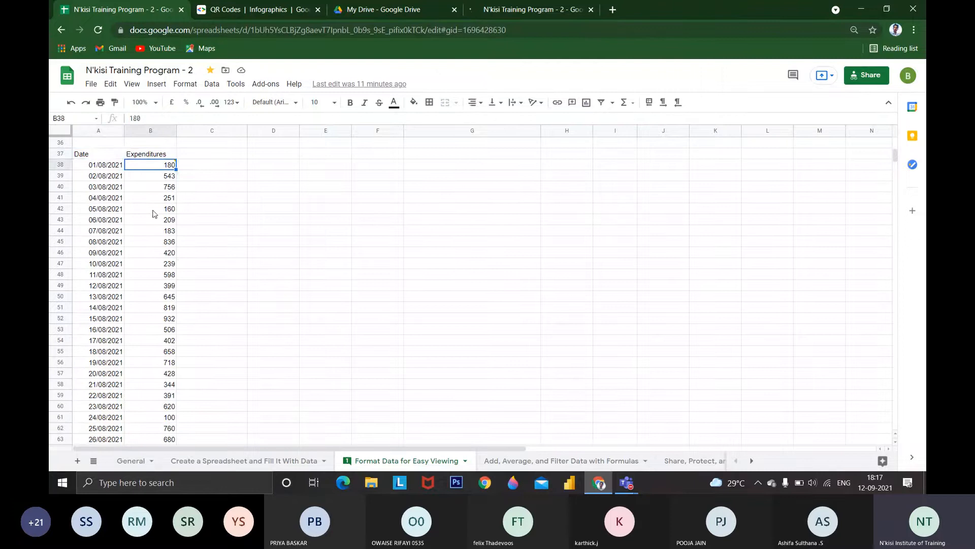
click(152, 253)
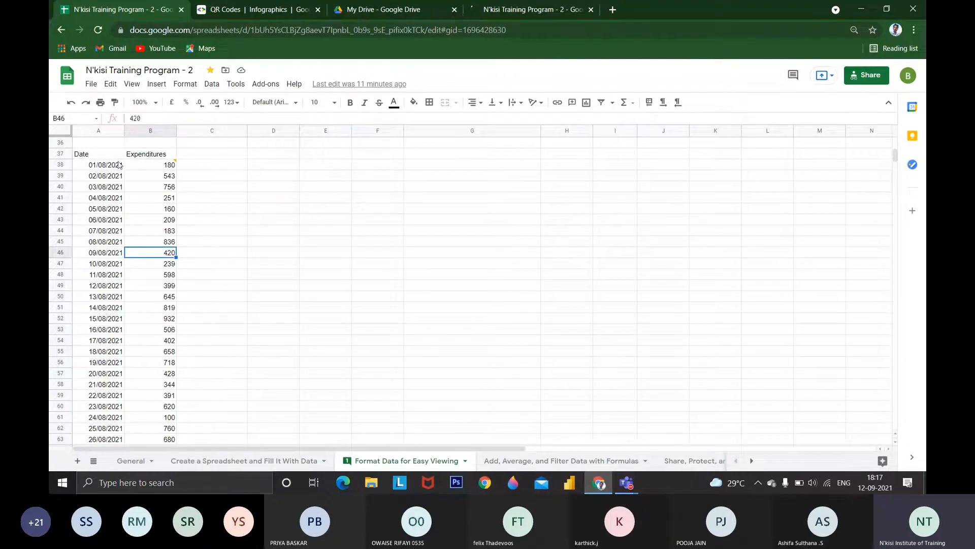
mouse_move(142, 170)
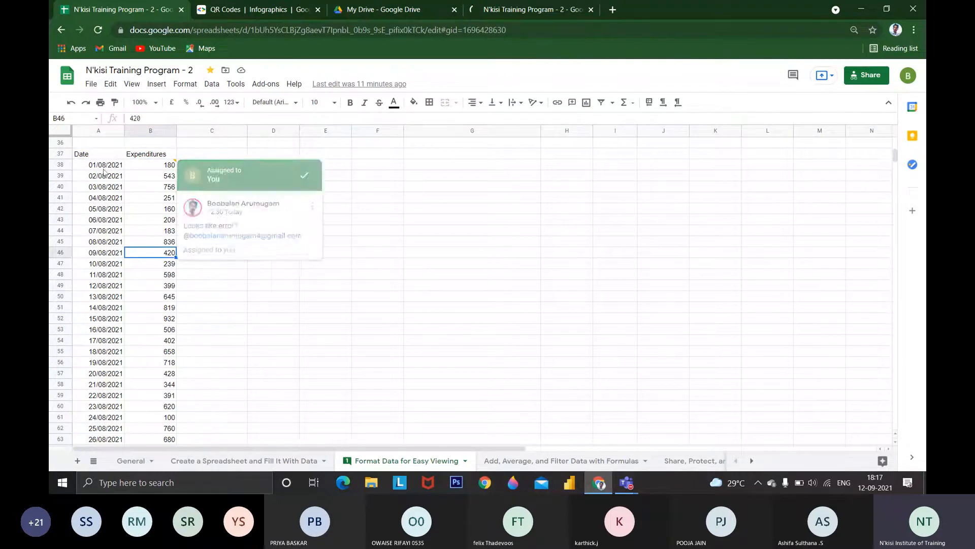
click(144, 168)
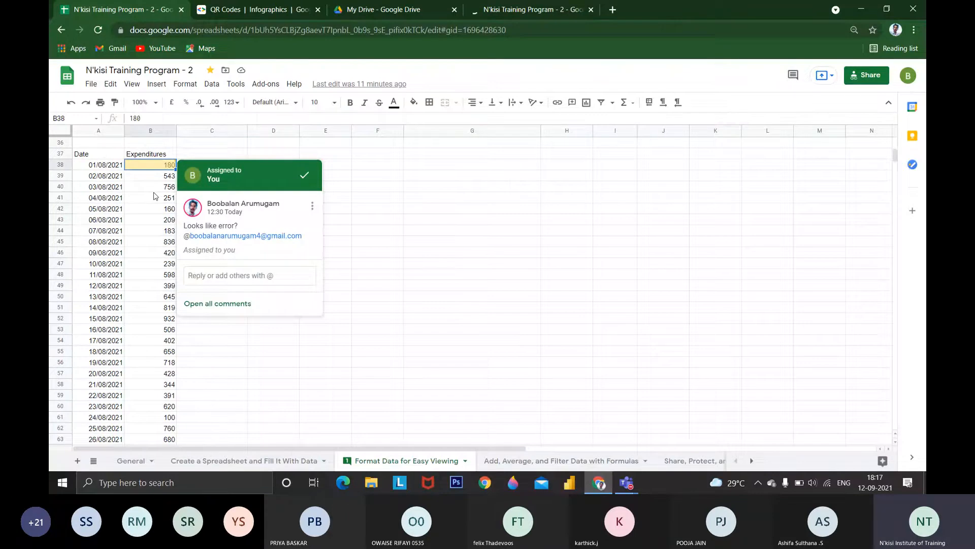
Inspect the Total Exp formula in cell B68, below the expenditures, and return to the start of the table
scroll(156, 196, down, 4)
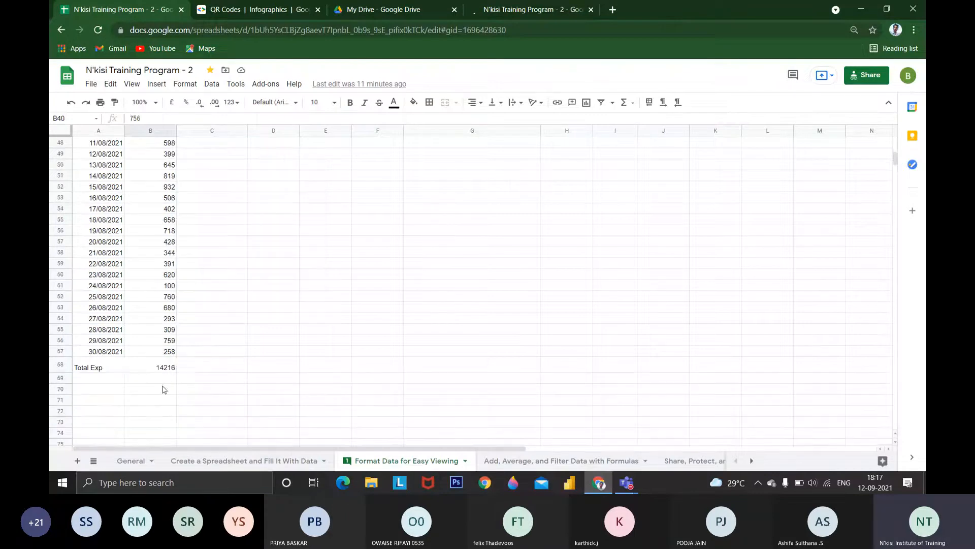
click(164, 368)
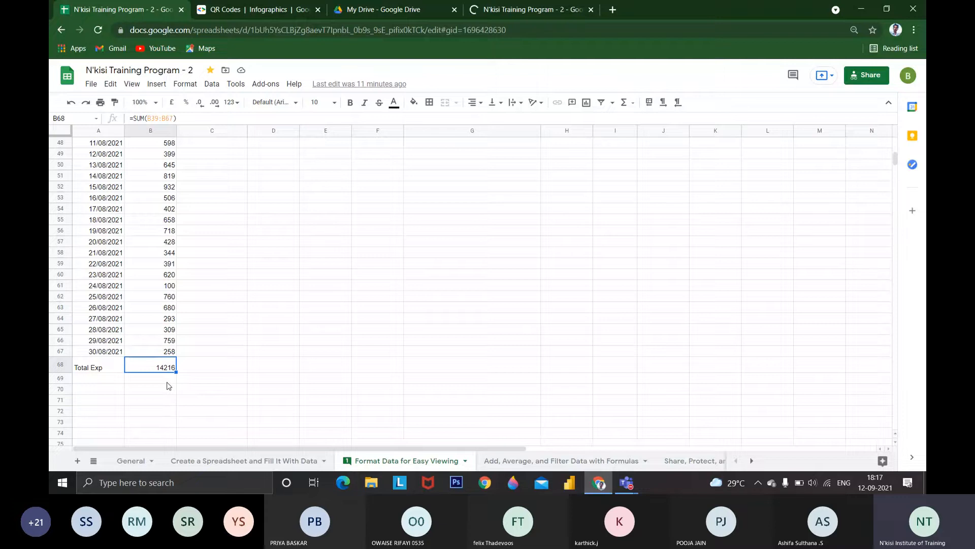
scroll(174, 387, up, 2)
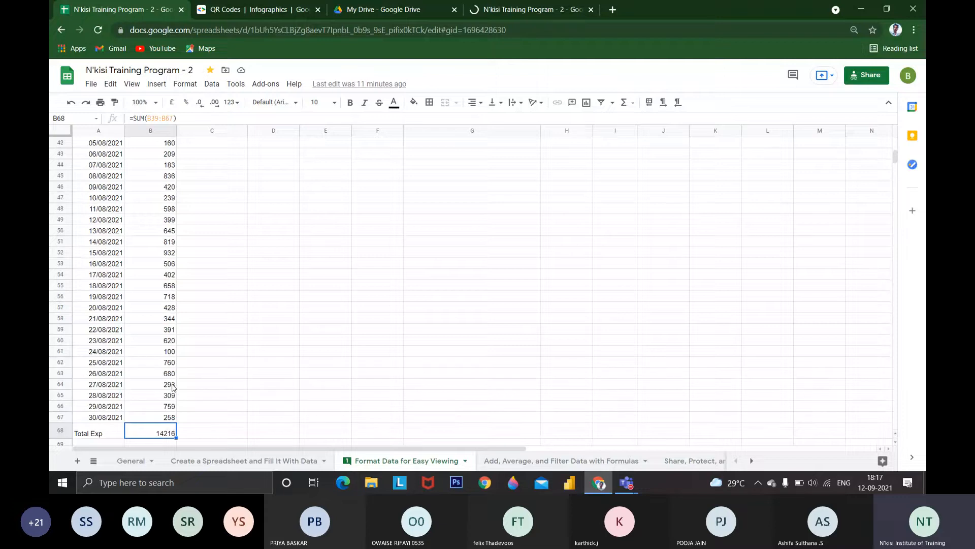
scroll(174, 387, up, 2)
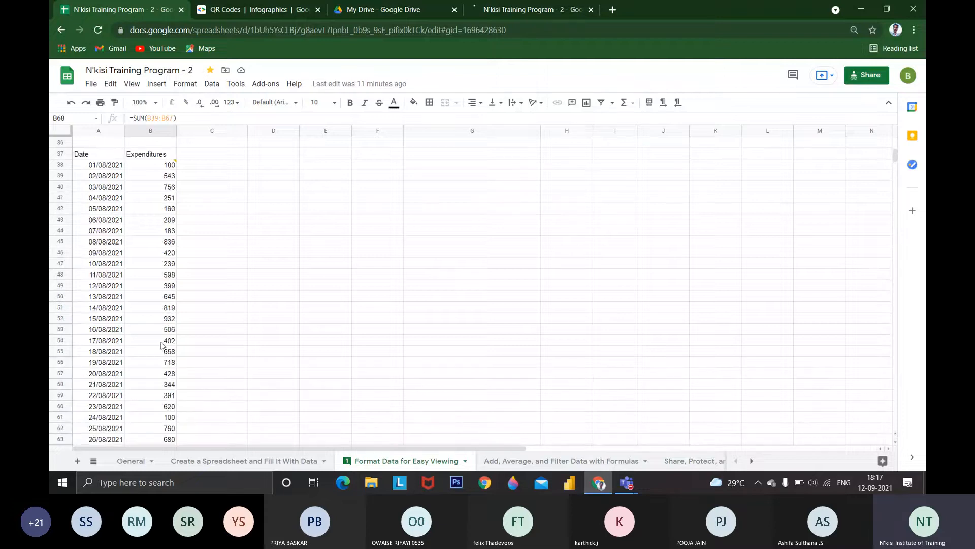
right_click(168, 308)
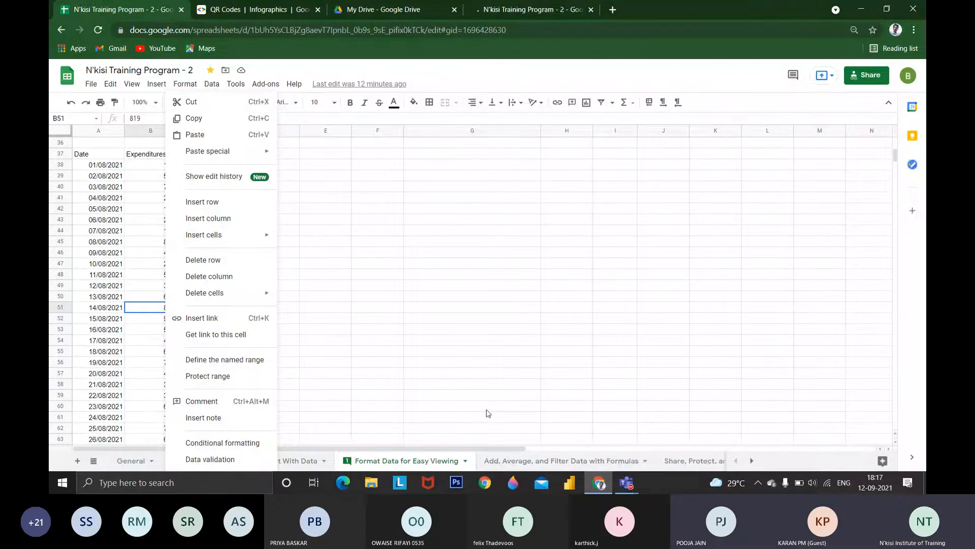
click(135, 297)
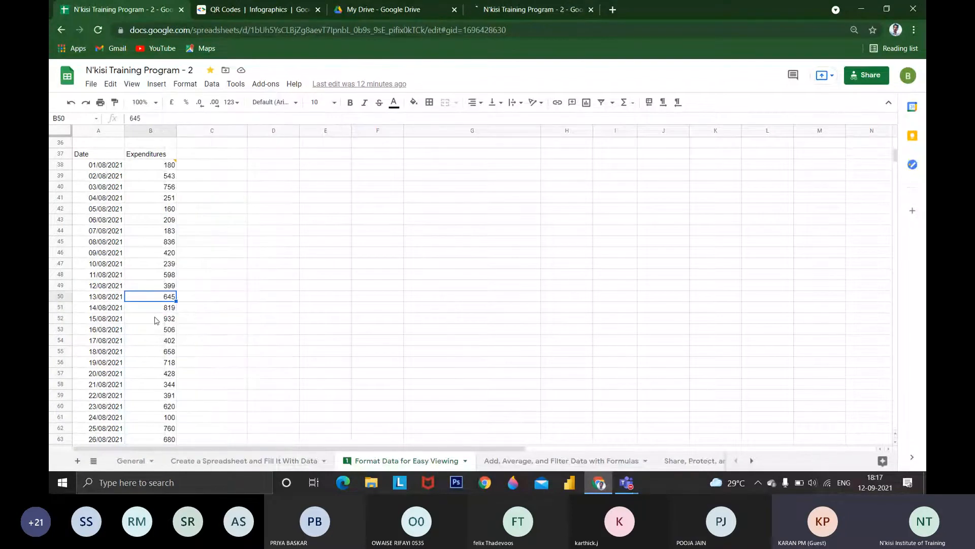
click(170, 320)
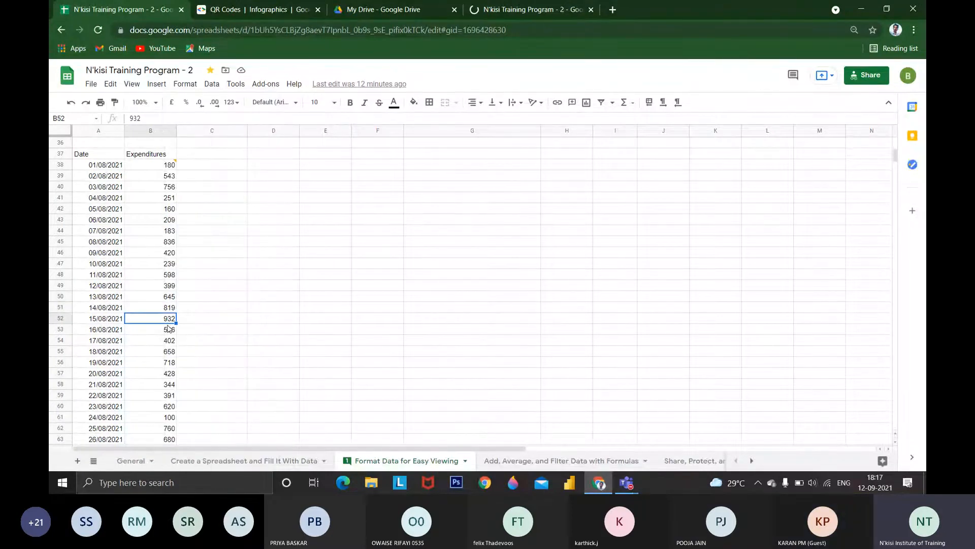
click(109, 320)
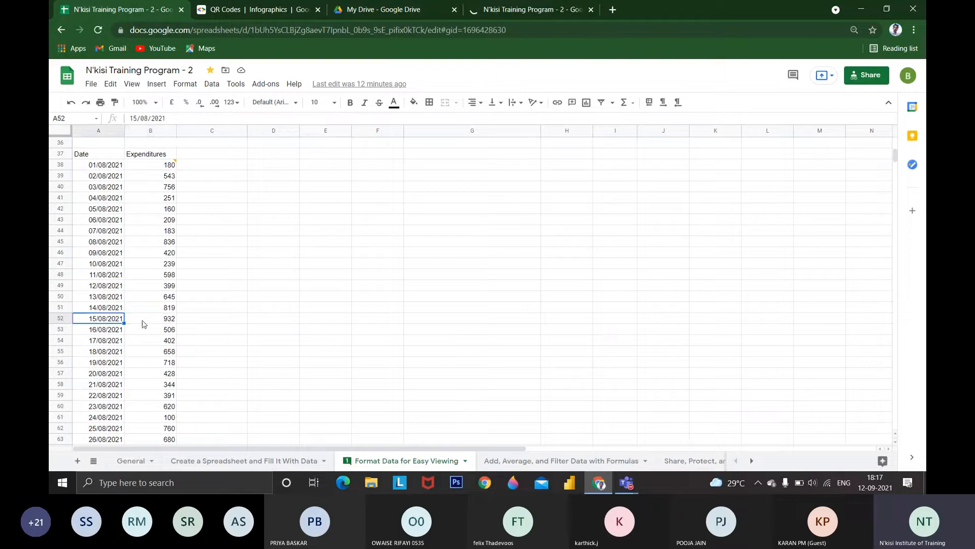
Start a comment on the 15/08/2021 expenditure in cell B52 with the text "why you have more money on this day"
click(169, 325)
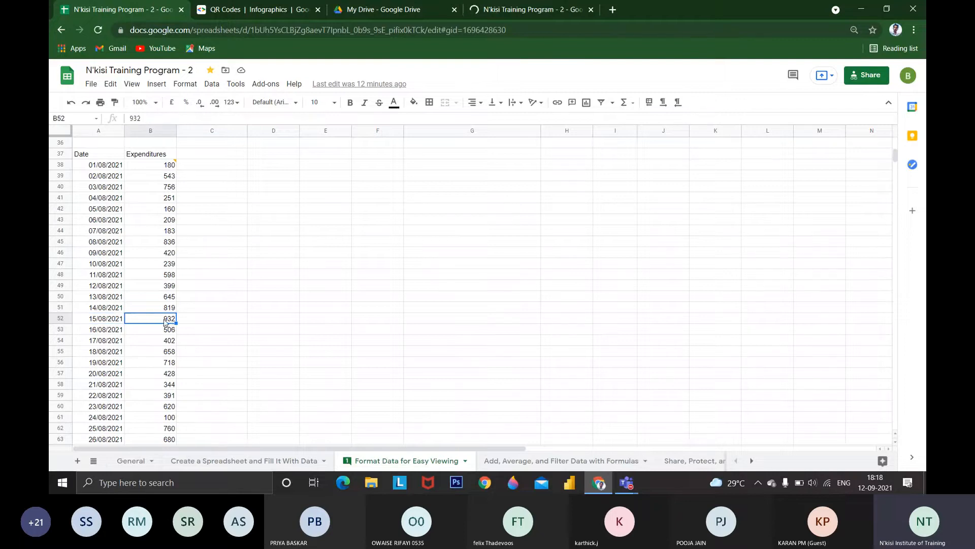
right_click(165, 323)
key(Escape)
right_click(169, 323)
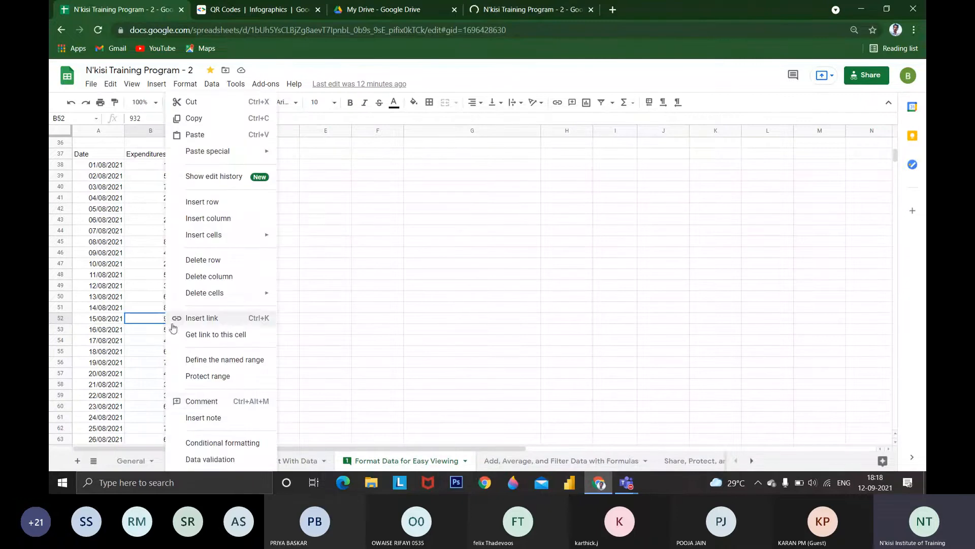
click(214, 400)
text(wh)
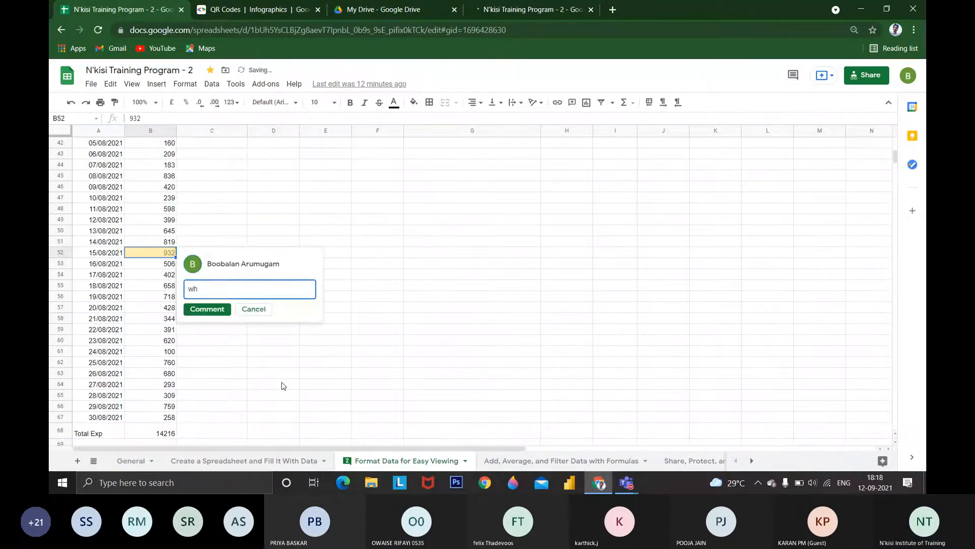
text(y you )
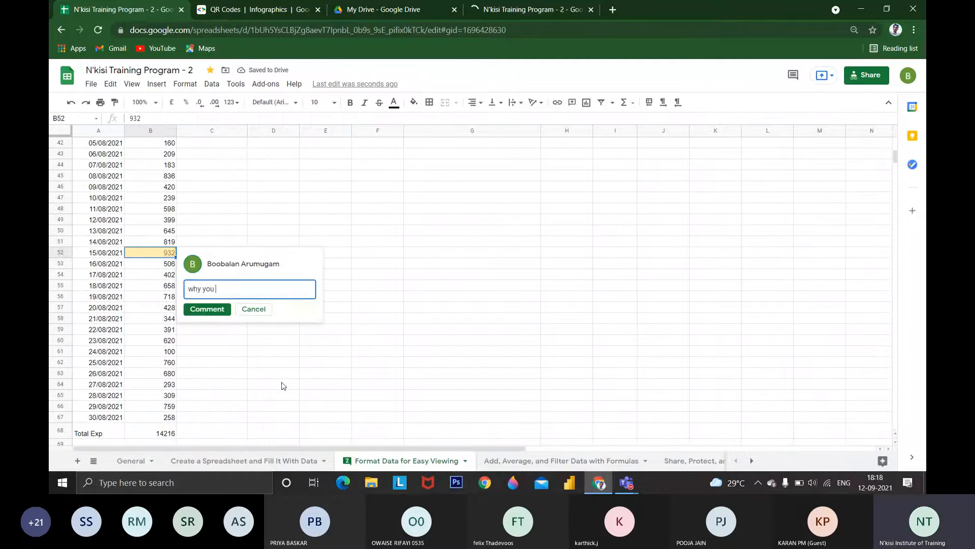
text(have mor)
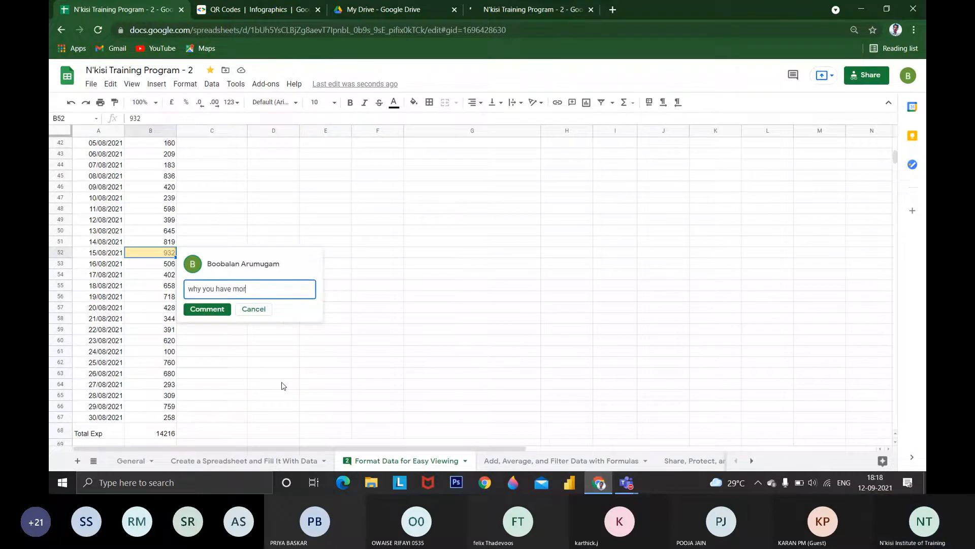
text(e money)
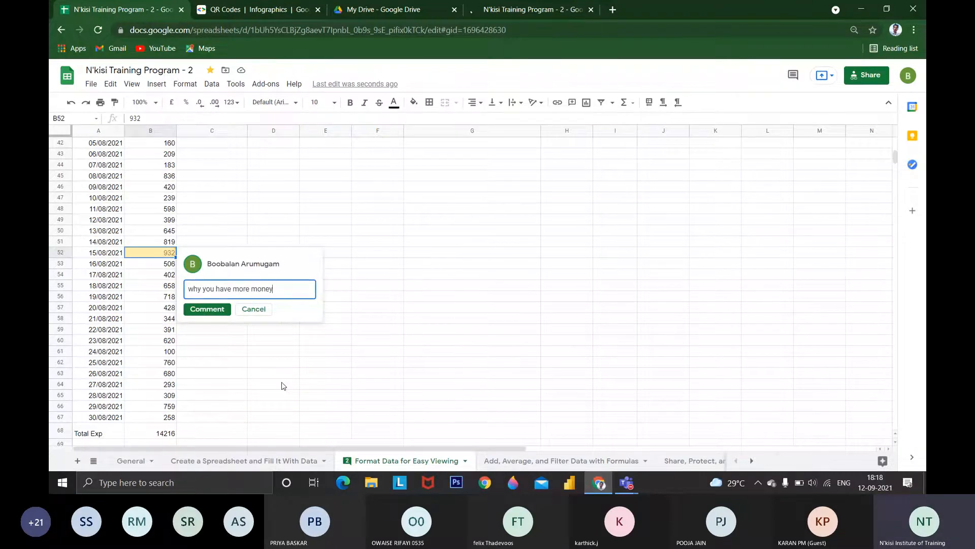
text( on this day @)
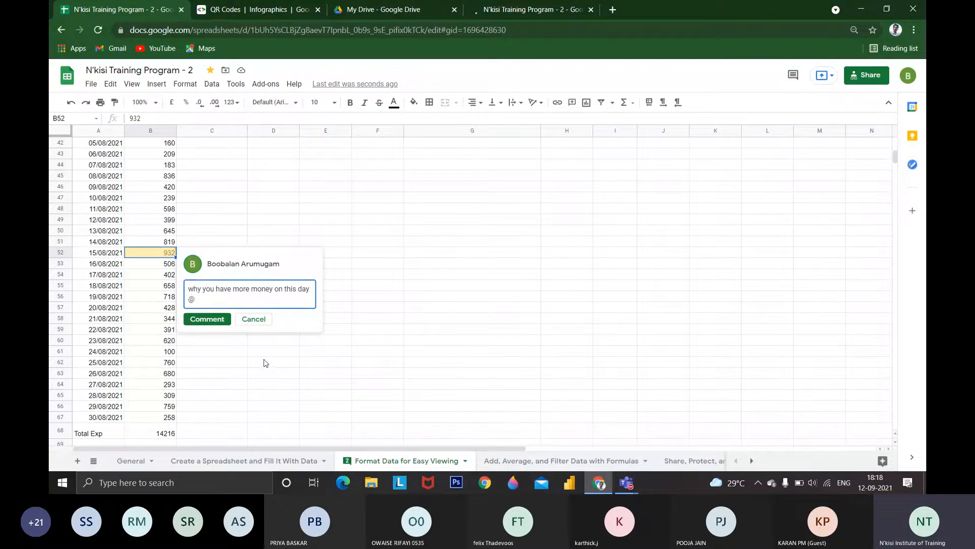
key(BackSpace)
text(+)
key(BackSpace)
text(@)
text( / +)
key(BackSpace)
key(BackSpace)
key(BackSpace)
key(BackSpace)
key(BackSpace)
key(BackSpace)
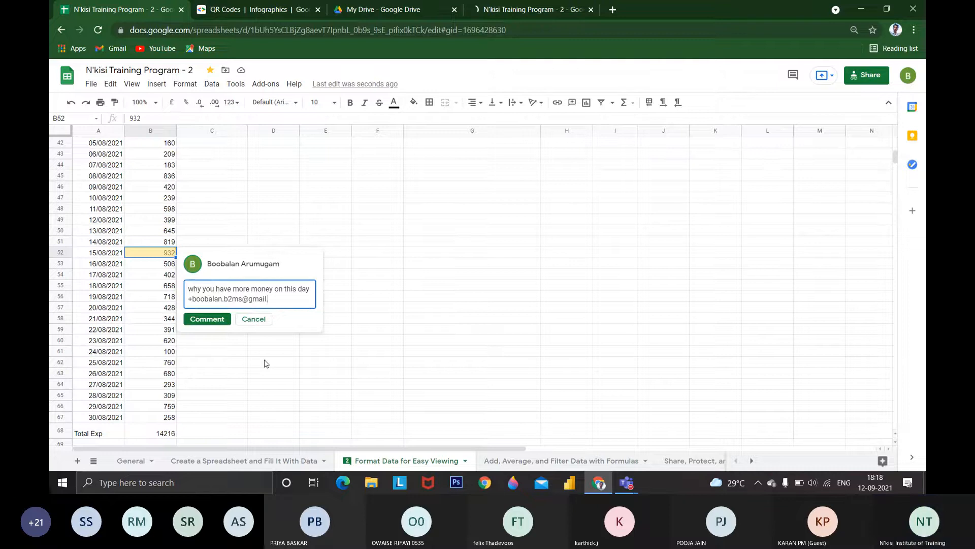
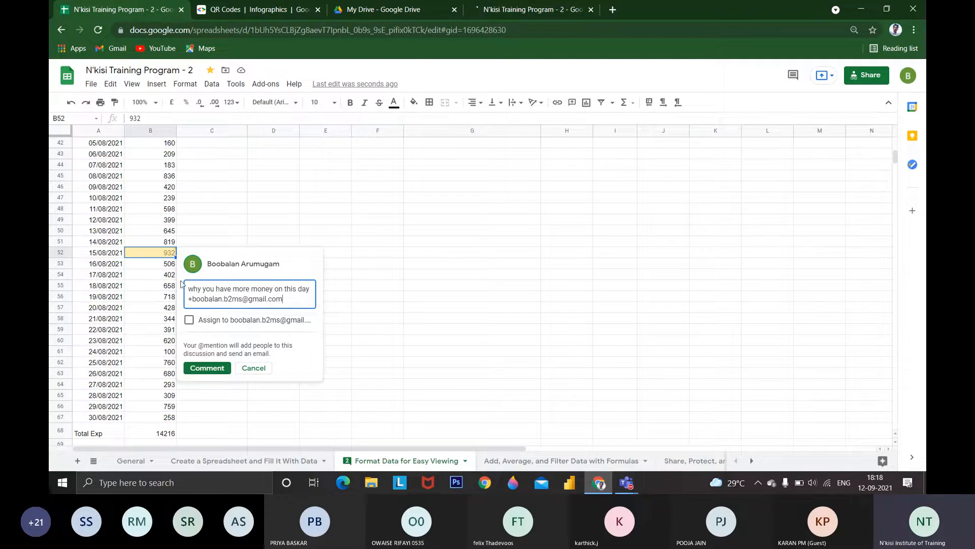
Assign the B52 comment to the mentioned colleague, post it, and show the list of all comments
click(188, 322)
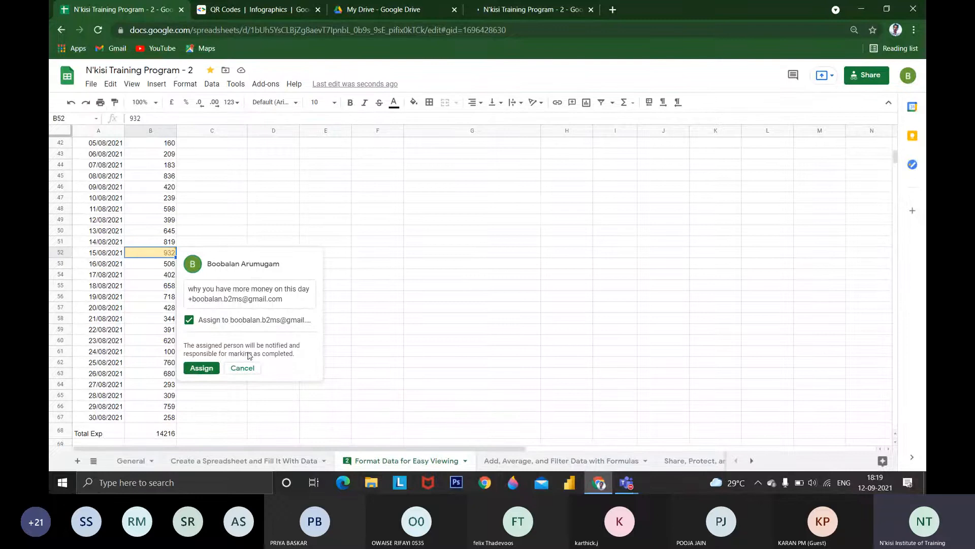
scroll(179, 340, up, 6)
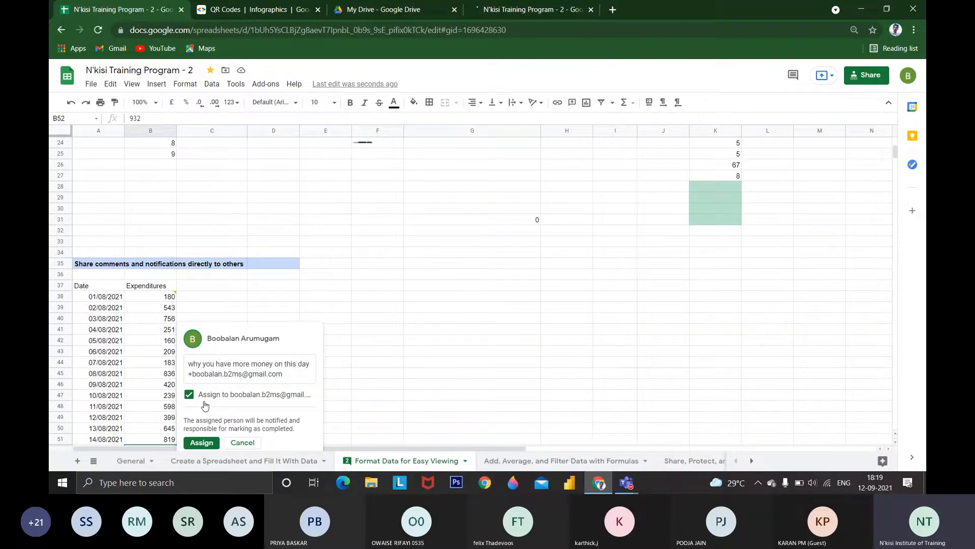
click(201, 442)
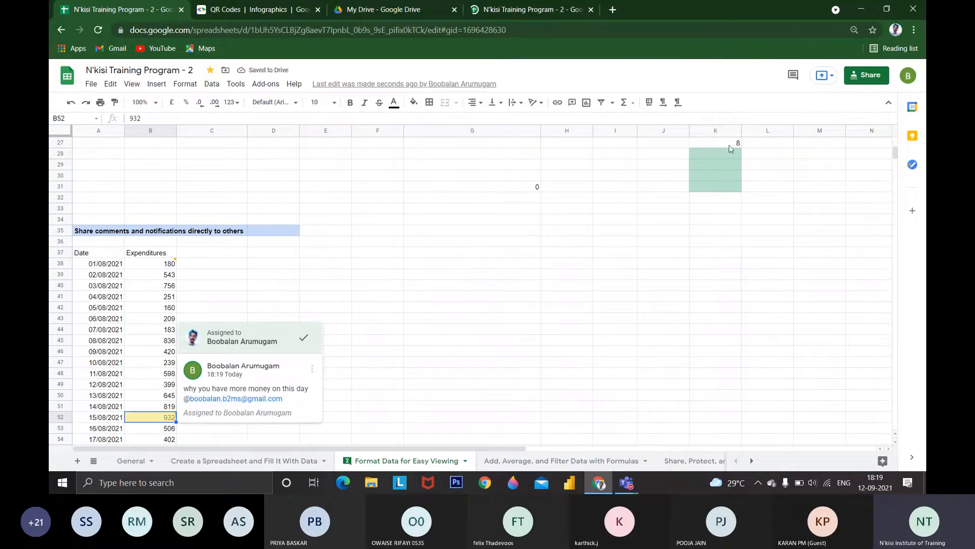
click(793, 77)
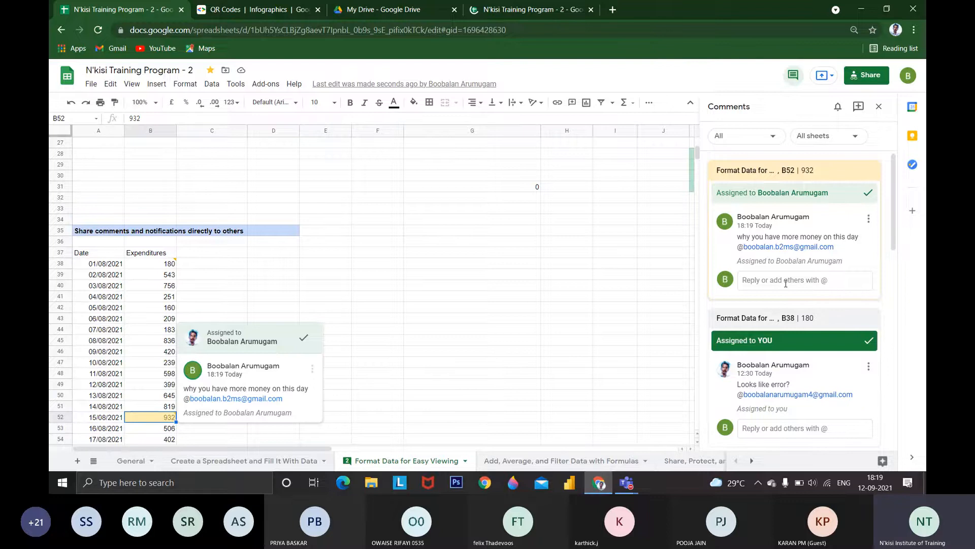
click(785, 281)
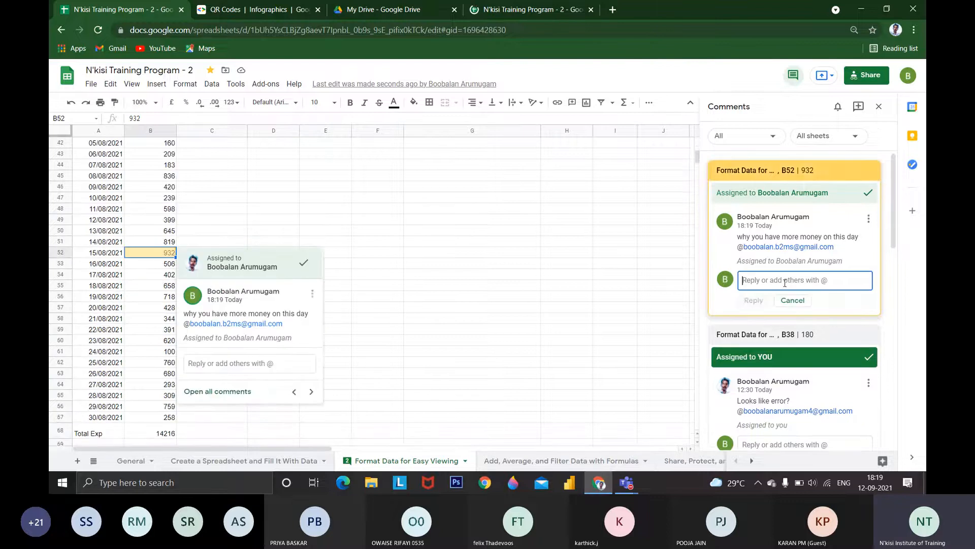
text(ce)
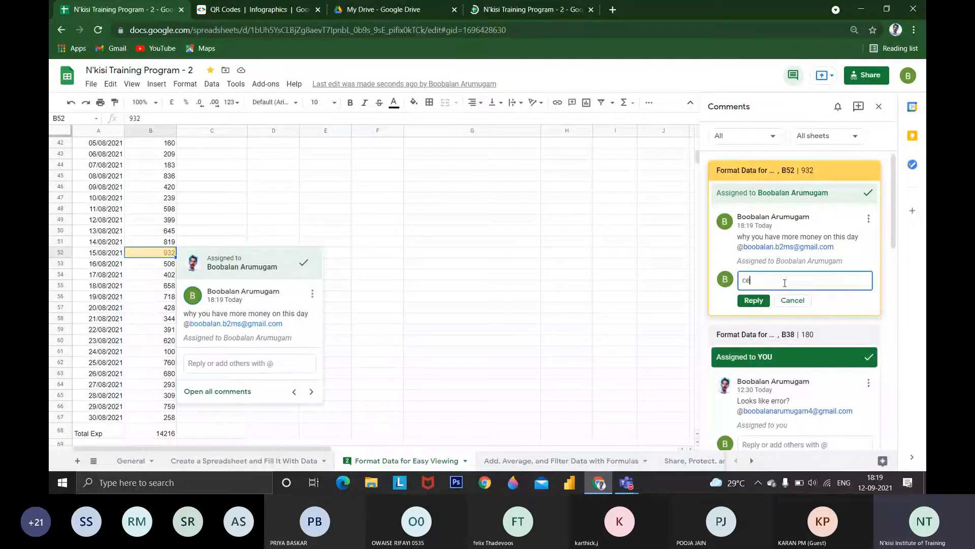
text(rti)
key(BackSpace)
key(BackSpace)
key(BackSpace)
key(BackSpace)
key(BackSpace)
Switch the second open copy of the spreadsheet to the colleague's account and return to the original copy
click(518, 10)
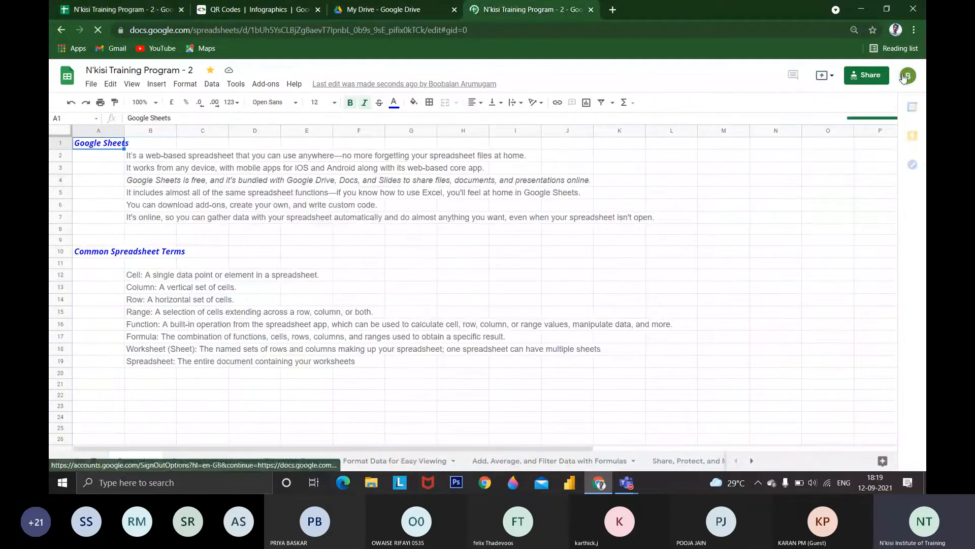
click(904, 77)
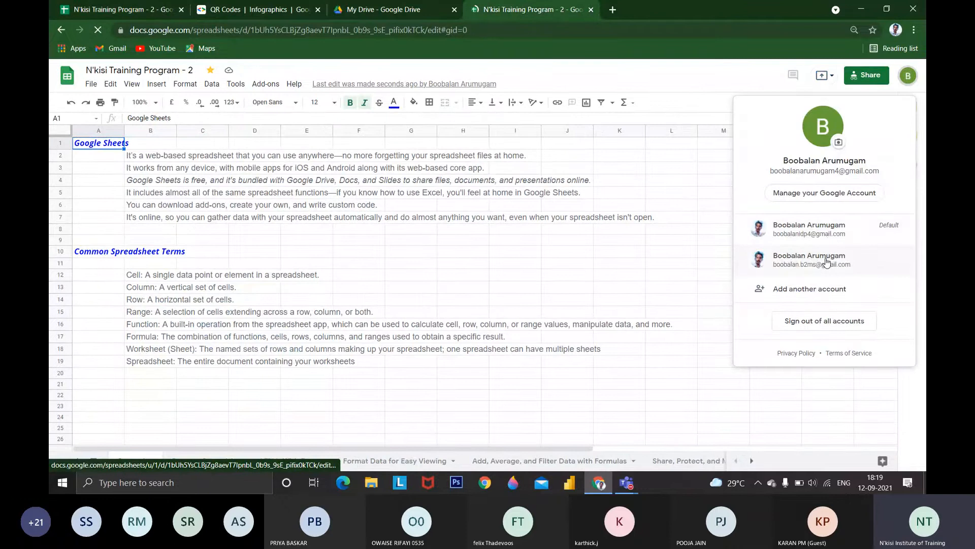
click(826, 260)
click(592, 10)
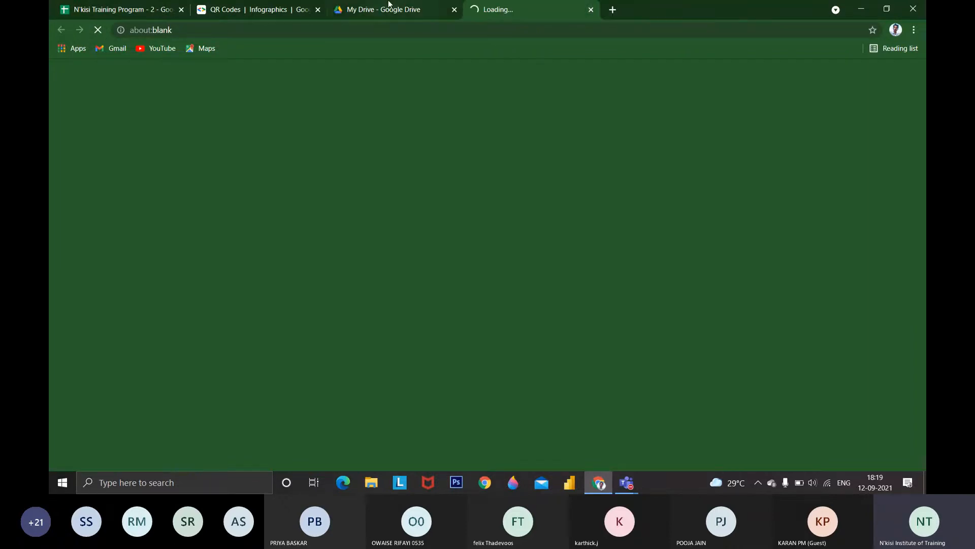
click(153, 9)
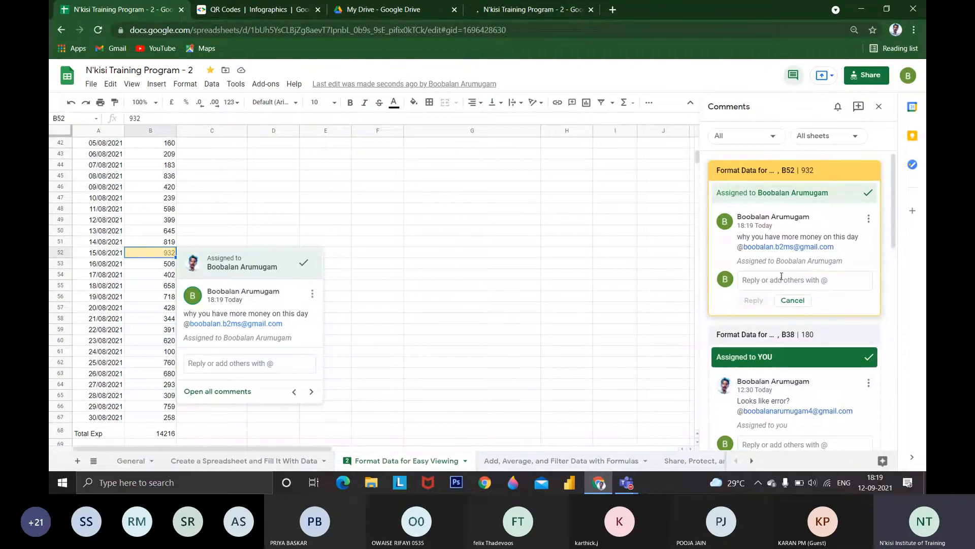
click(543, 9)
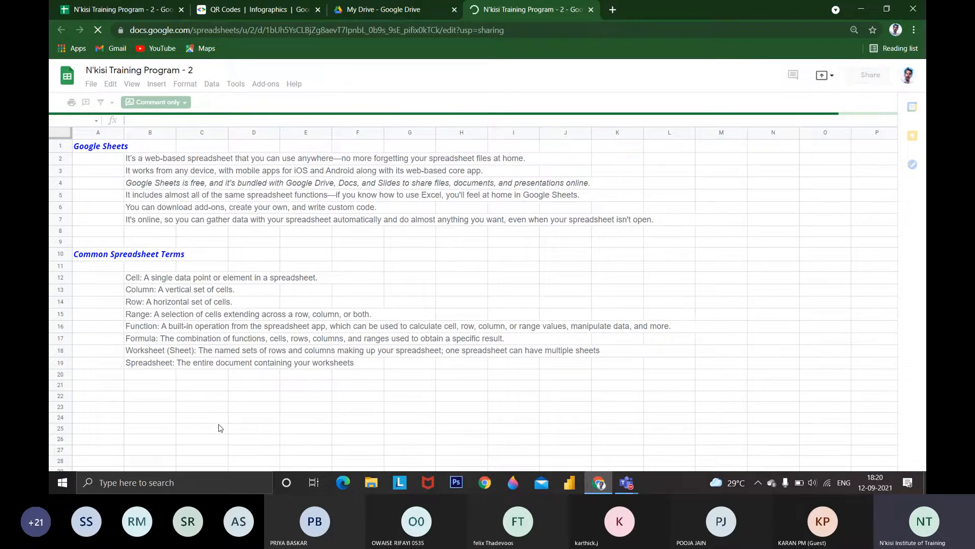
click(137, 9)
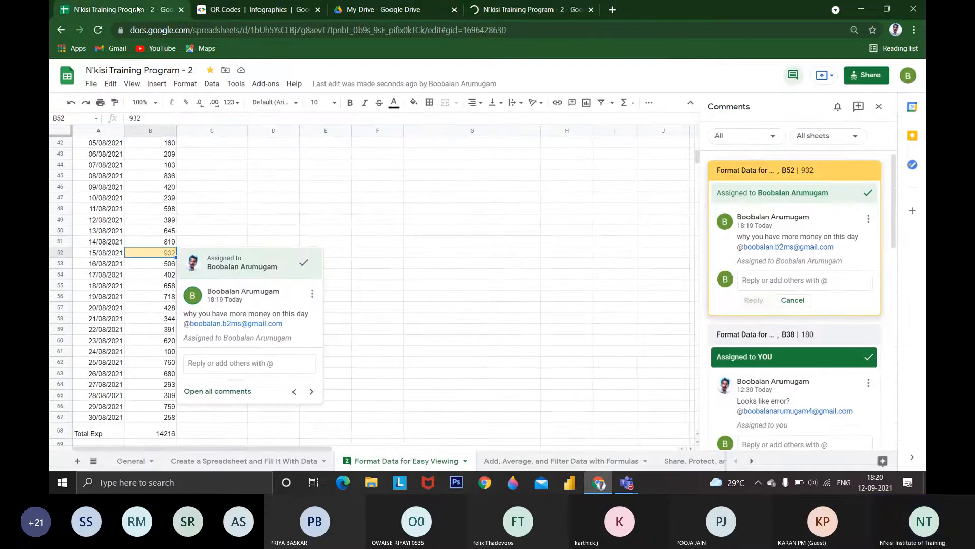
Reply "certification course" to the B52 comment and mark its discussion as done
text(cer)
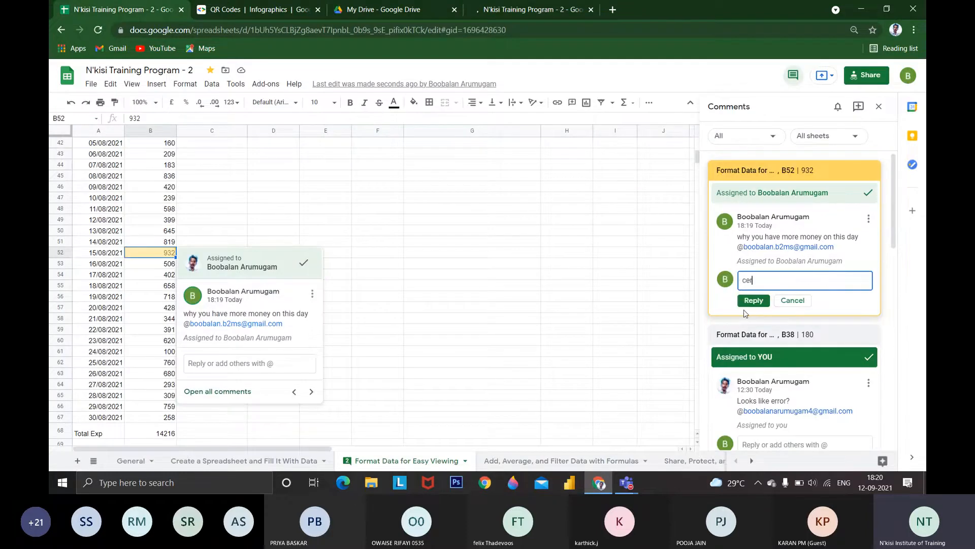
text(tification cous)
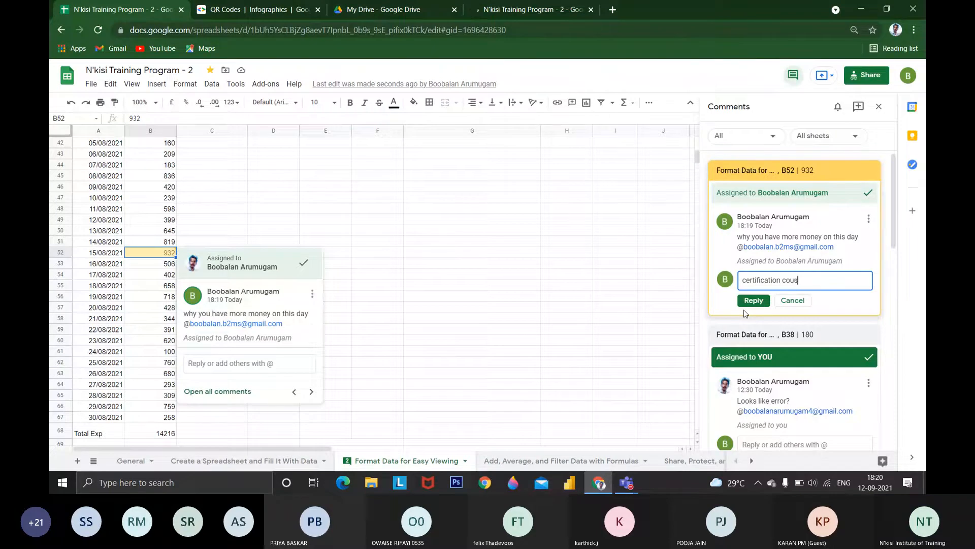
key(BackSpace)
text(rse)
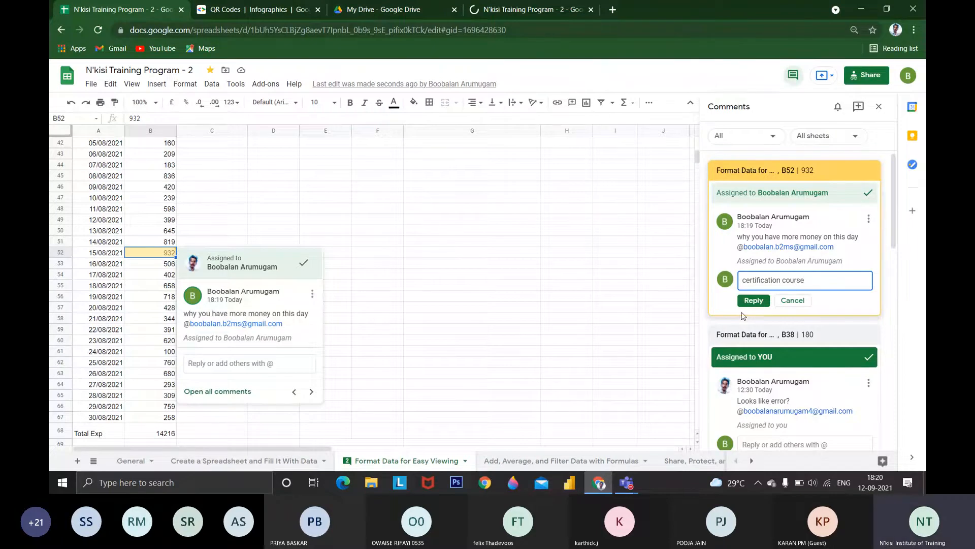
click(746, 301)
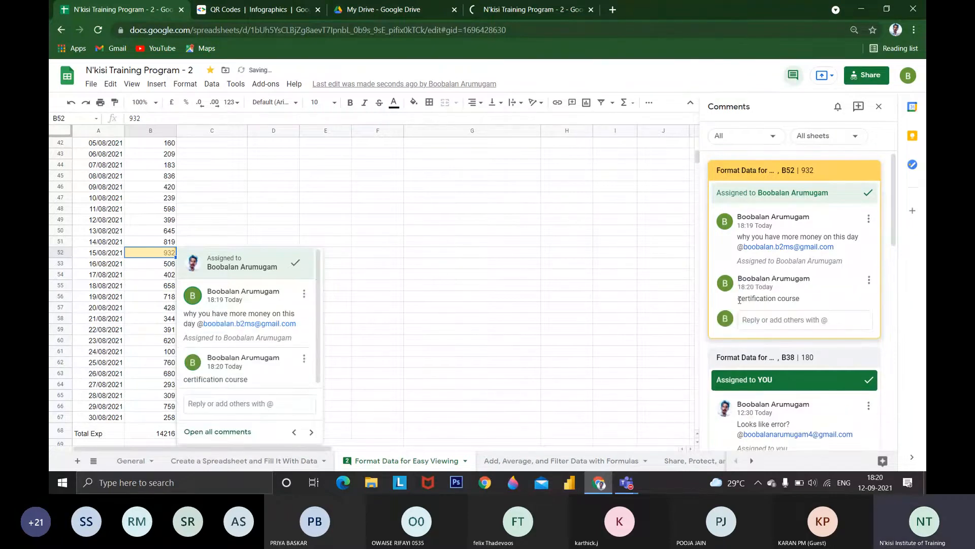
click(869, 193)
click(167, 274)
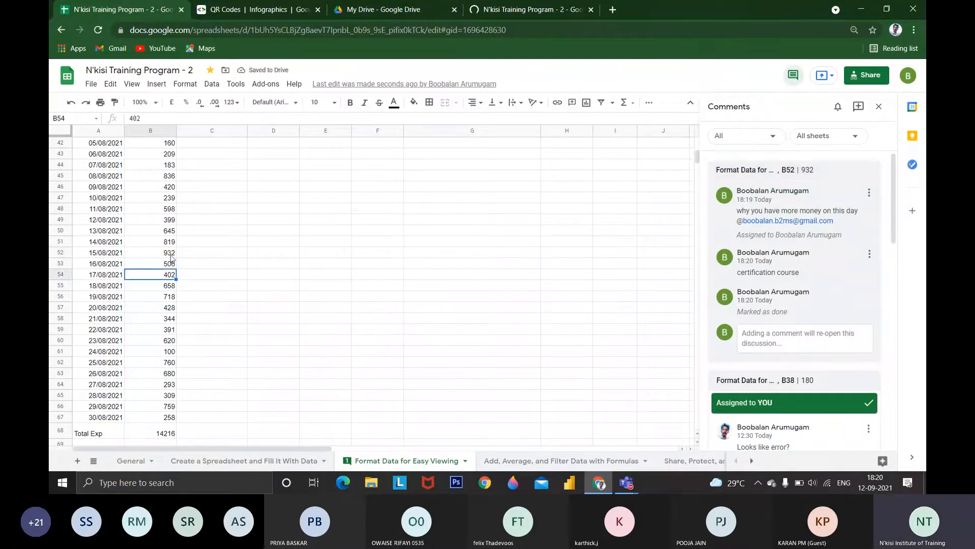
Reply "no its correct only" to the comment on cell B38 and mark its discussion as done
scroll(171, 258, up, 2)
click(167, 199)
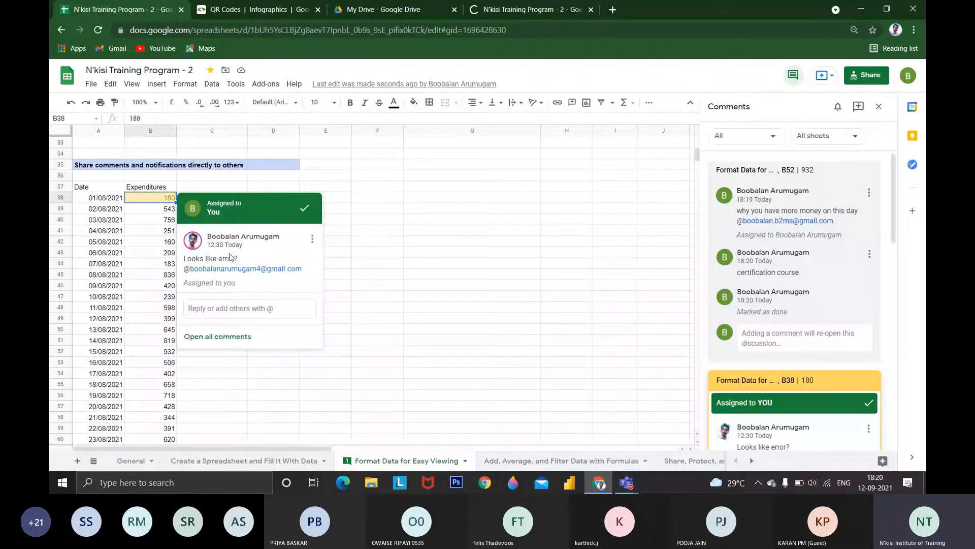
click(225, 308)
text(no)
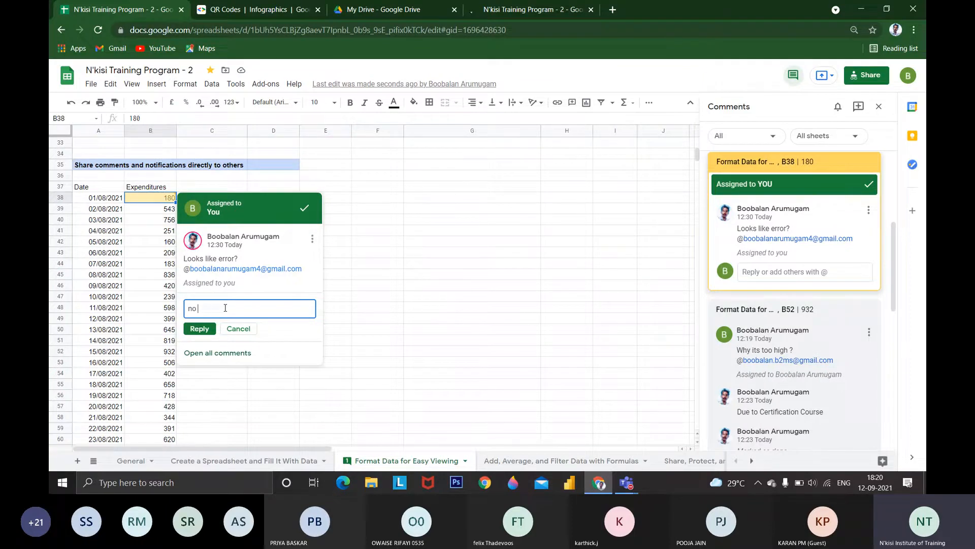
text(its correct on;)
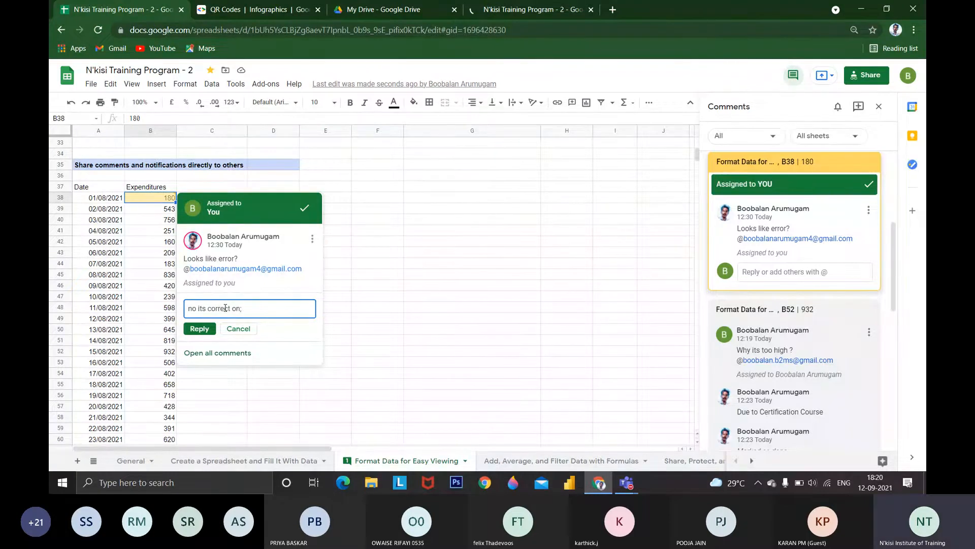
key(BackSpace)
text(ly)
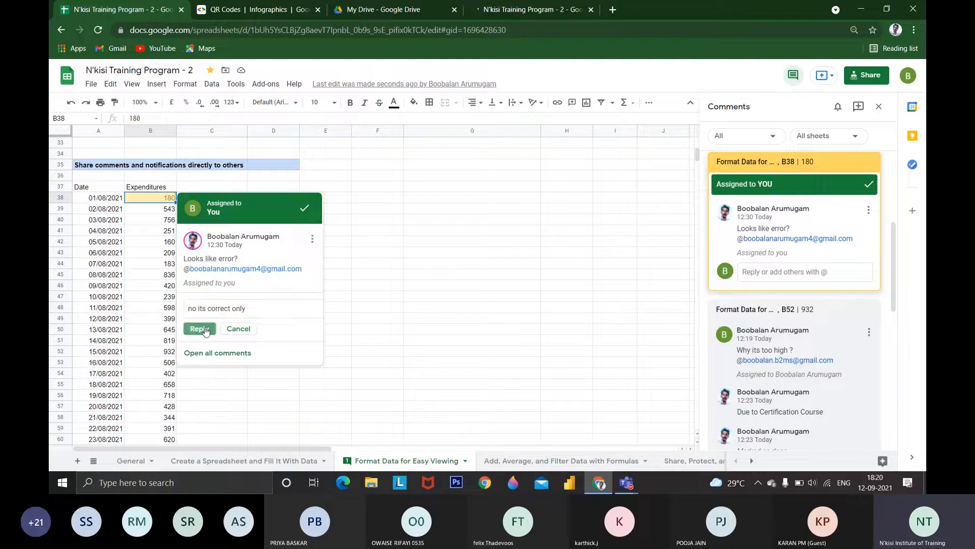
click(203, 330)
click(289, 208)
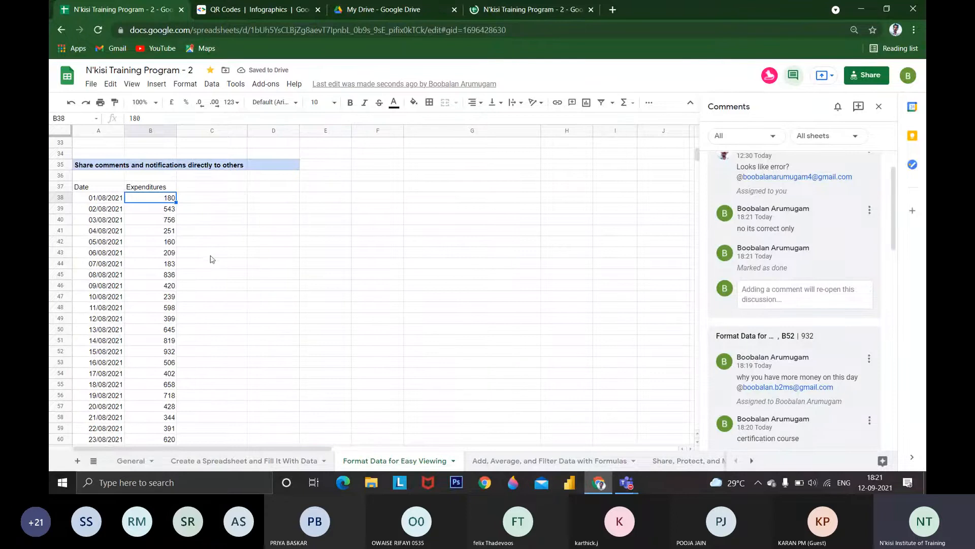
View the spreadsheet copy under the colleague's account and open the sharing settings of the original copy
scroll(216, 267, down, 1)
scroll(216, 267, down, 1)
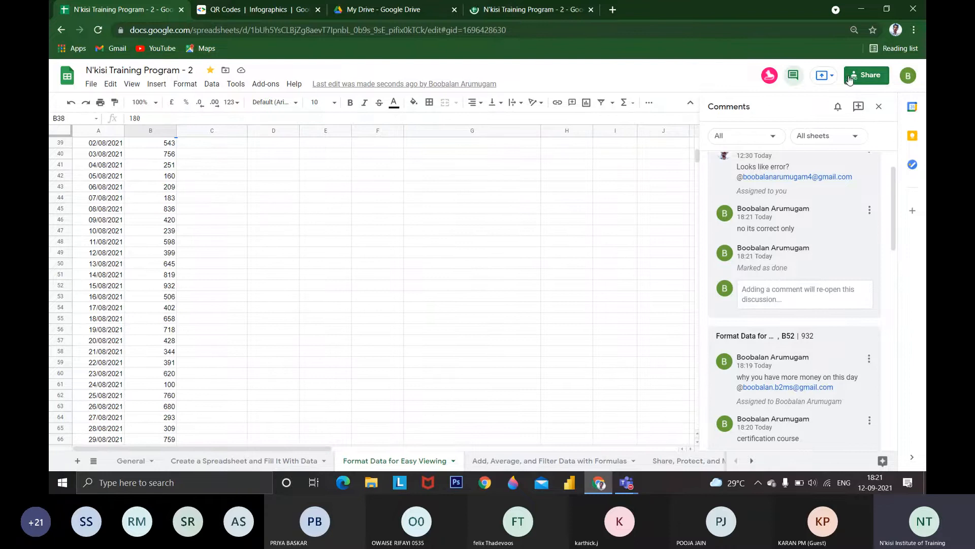
click(532, 6)
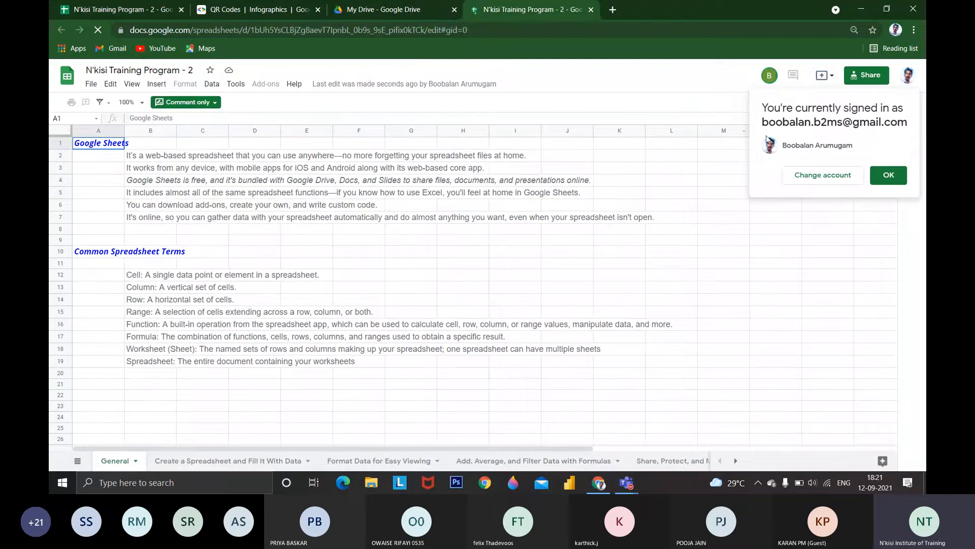
click(122, 11)
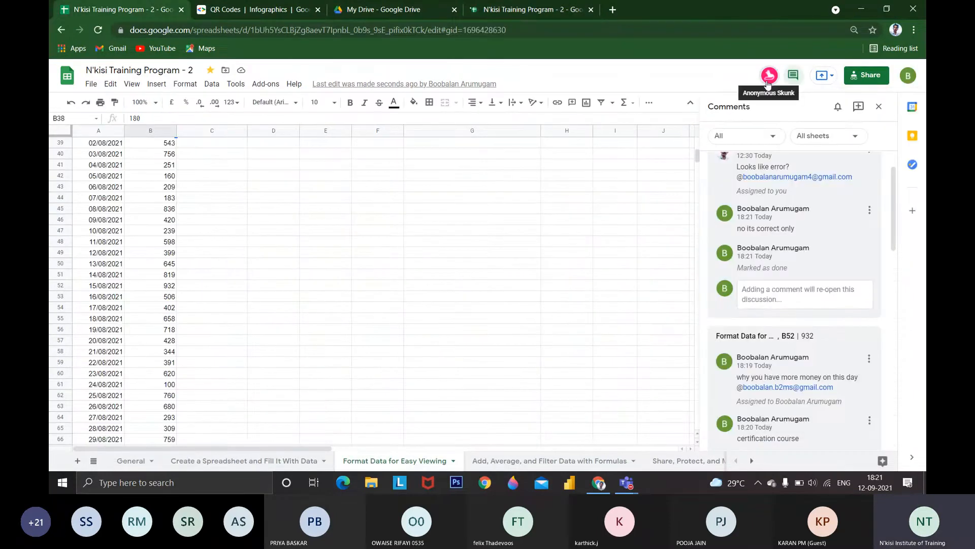
click(858, 77)
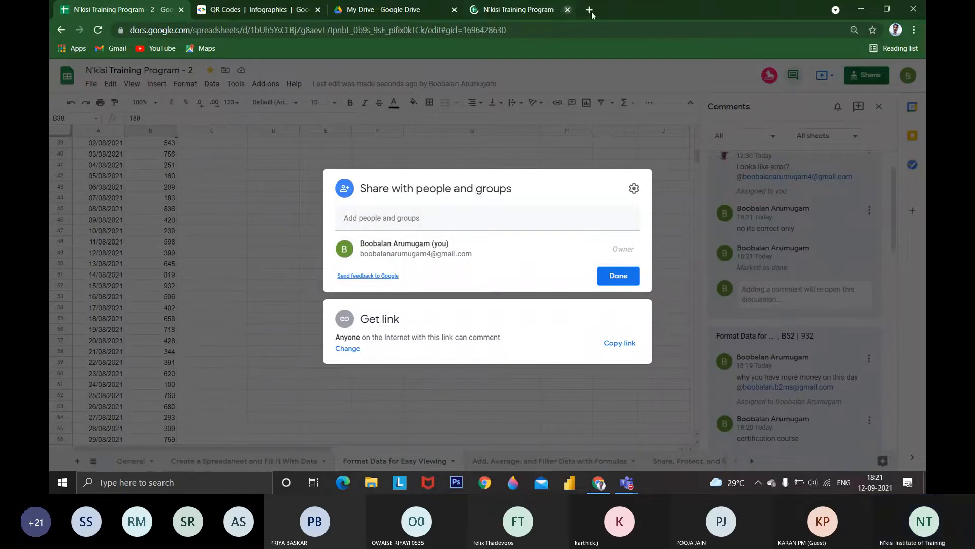
click(484, 220)
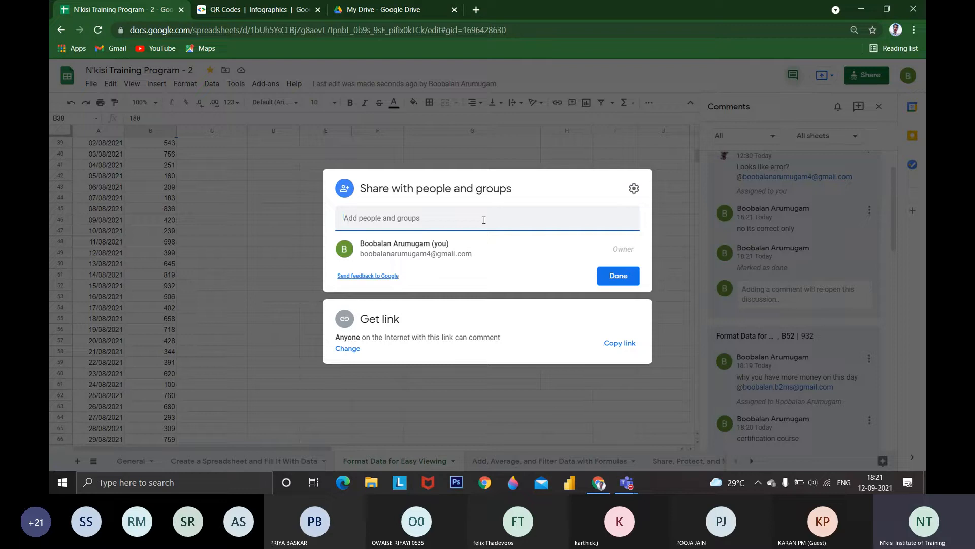
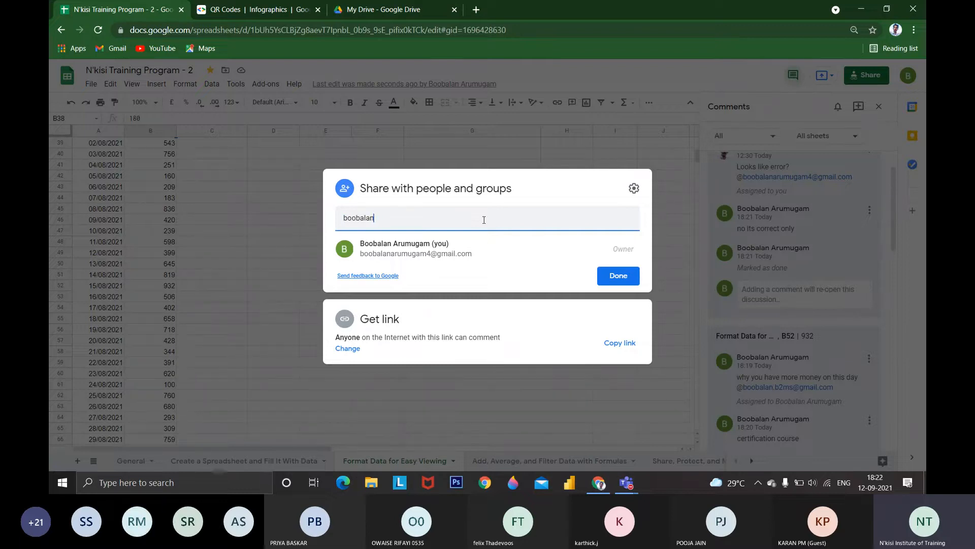
key(Return)
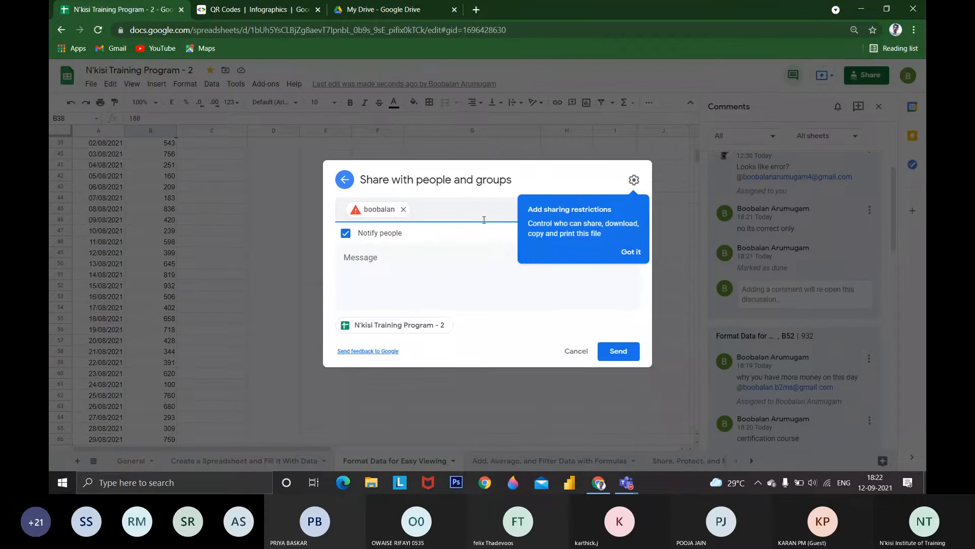
click(404, 210)
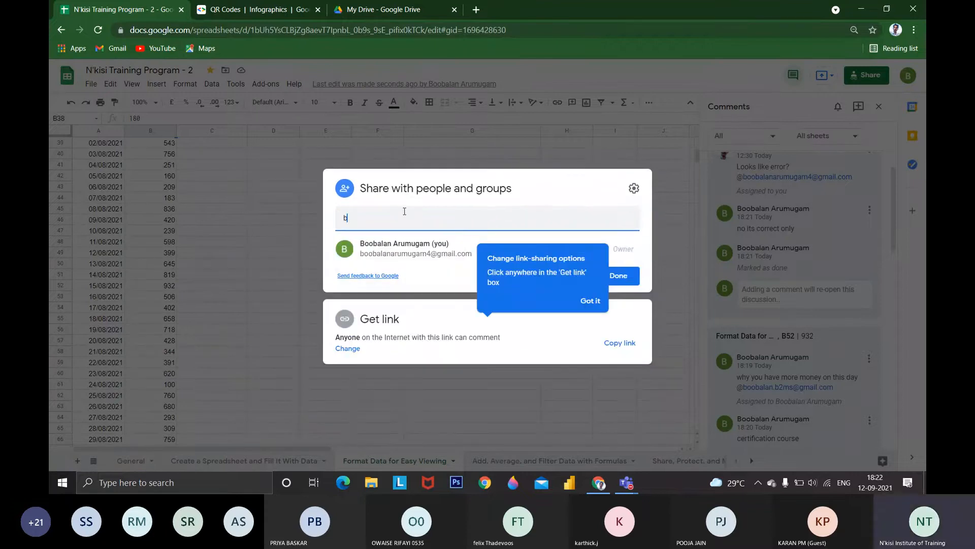
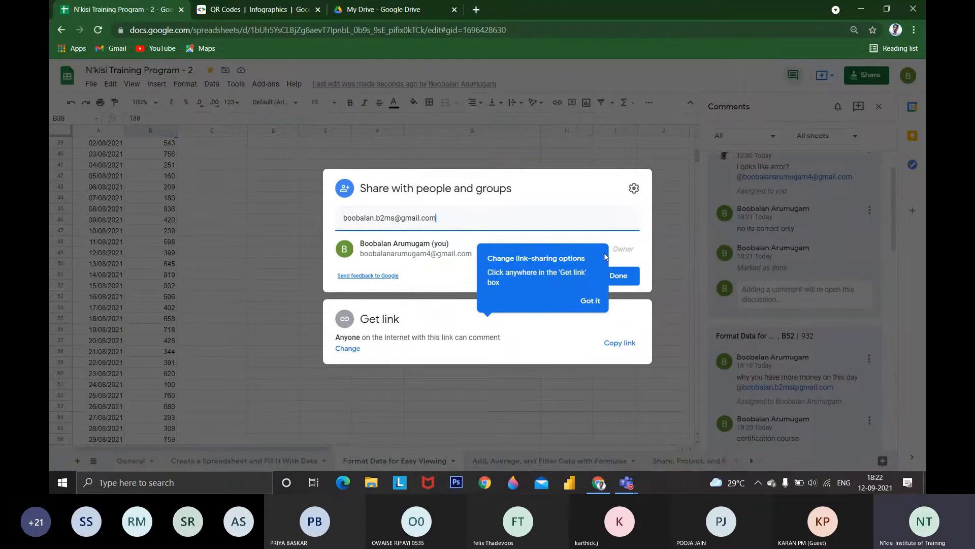
Add the colleague's full e-mail address as a recipient for sharing the spreadsheet
click(419, 270)
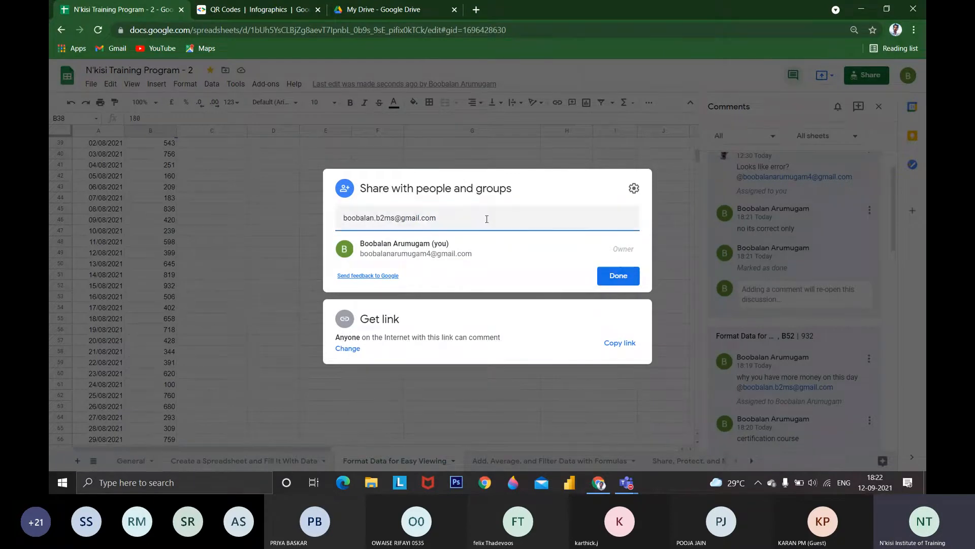
key(Tab)
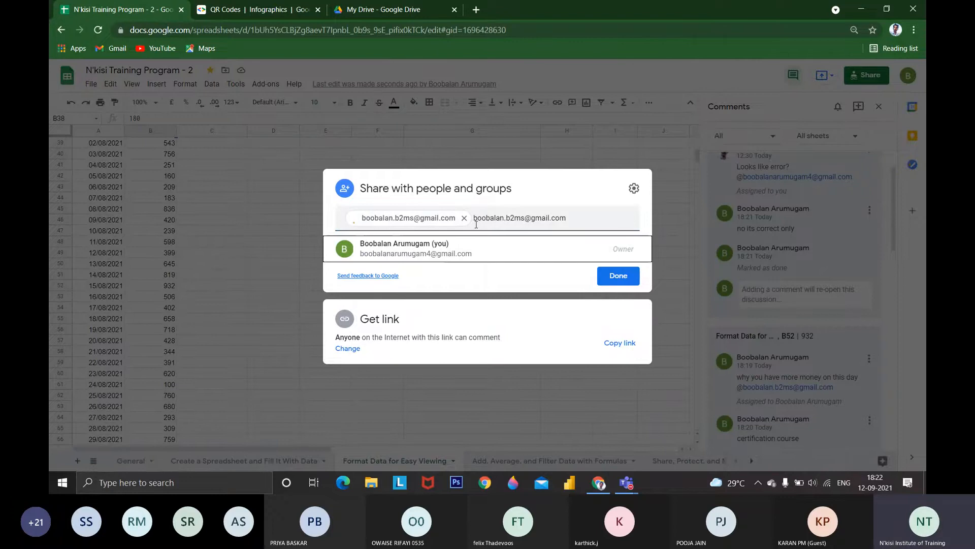
Send the sharing invitation to the added colleague with the Editor role and notification enabled
click(613, 214)
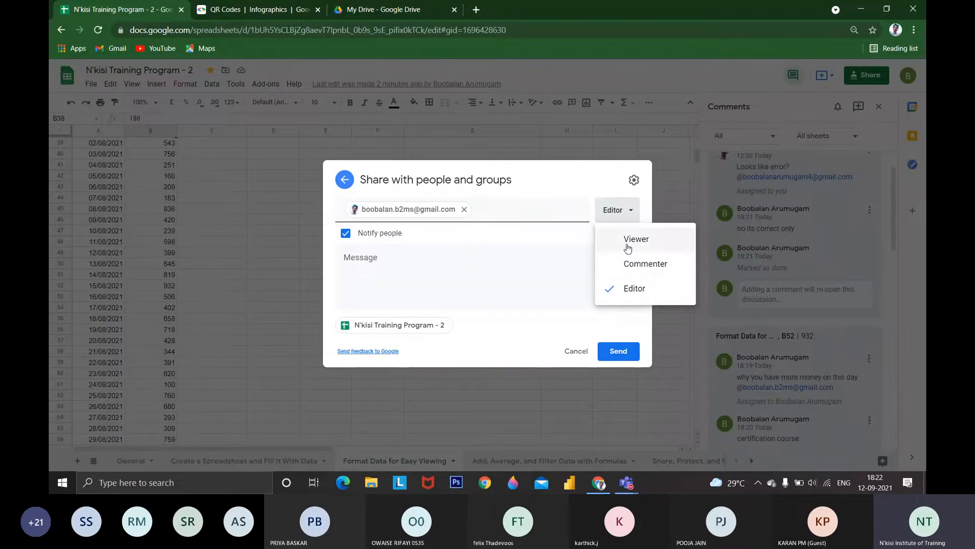
click(618, 359)
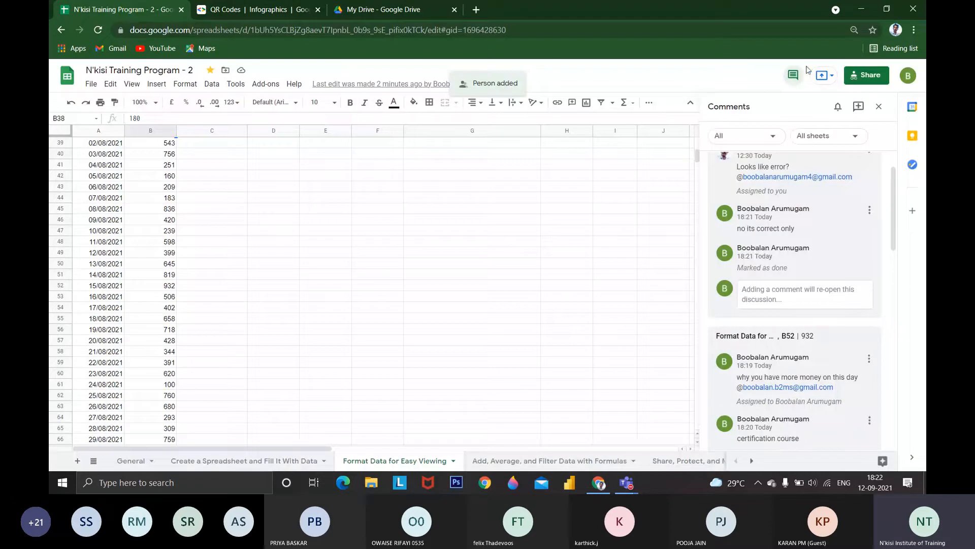
Enter the numbers 1 to 6 down cells F39 to F44, beside the expenditure data
scroll(249, 320, up, 3)
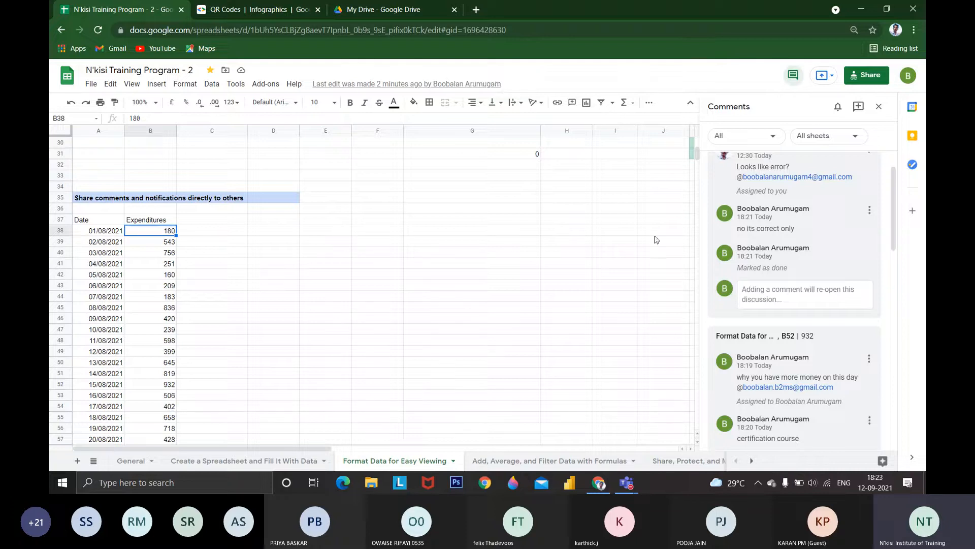
click(399, 243)
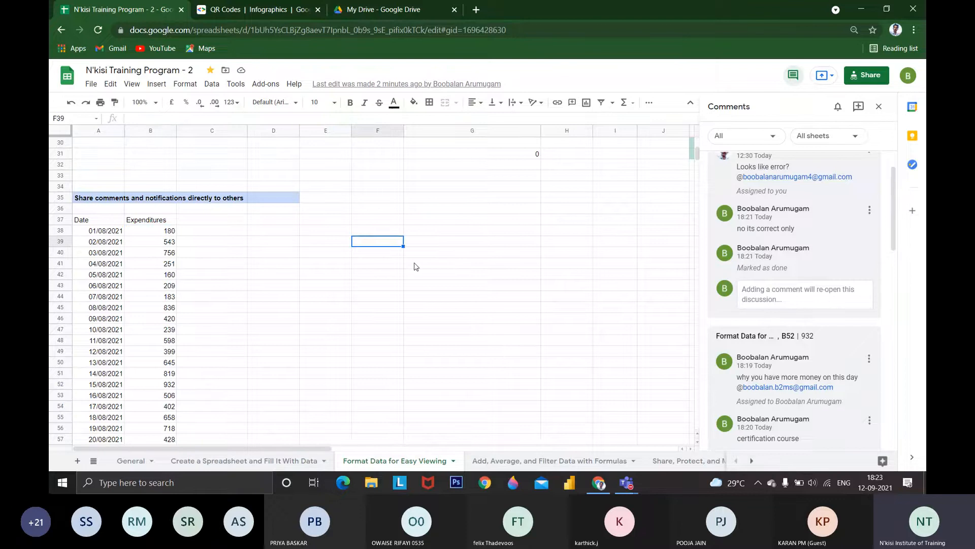
text(1)
key(Return)
text(2)
key(Return)
text(3)
key(Return)
text(4 5)
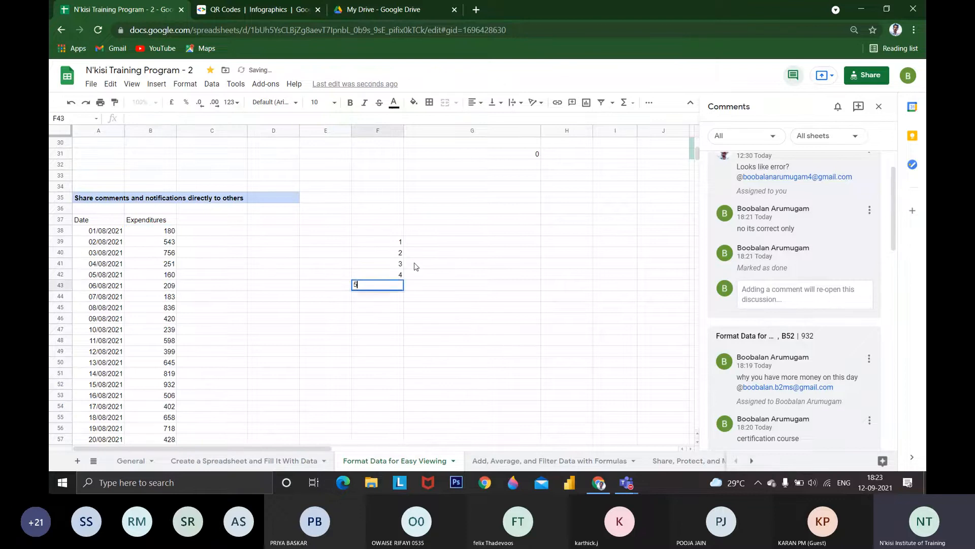
key(Return)
text(6)
key(Return)
Enter the column headings wk1, wk2 and wk3 in cells G38, H38 and I38
click(437, 231)
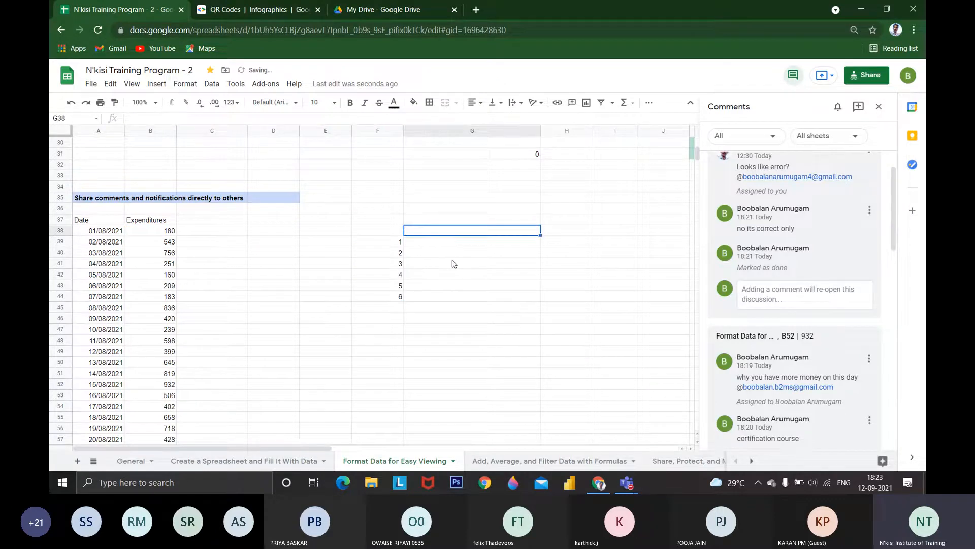
text(wk1)
key(Tab)
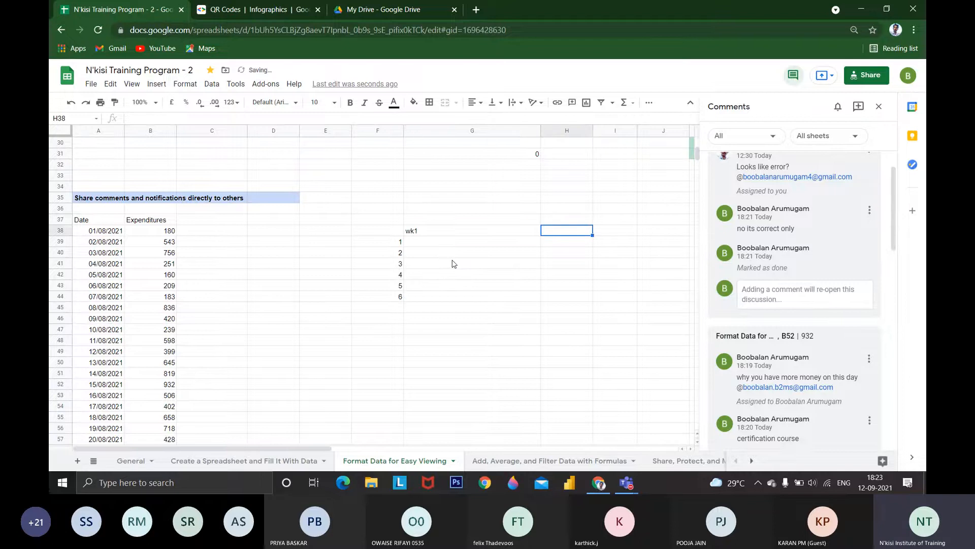
text(wk2)
key(Tab)
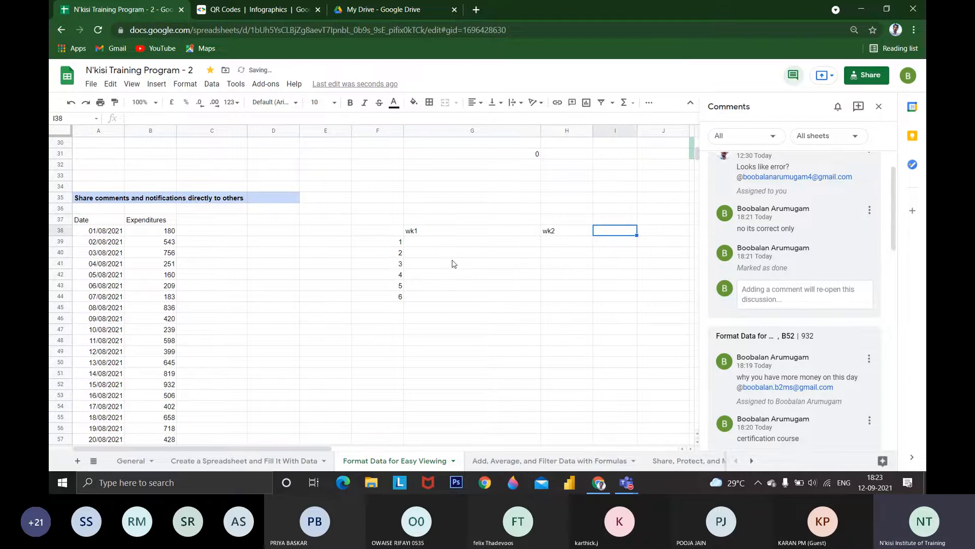
text(w)
key(BackSpace)
text(wk3)
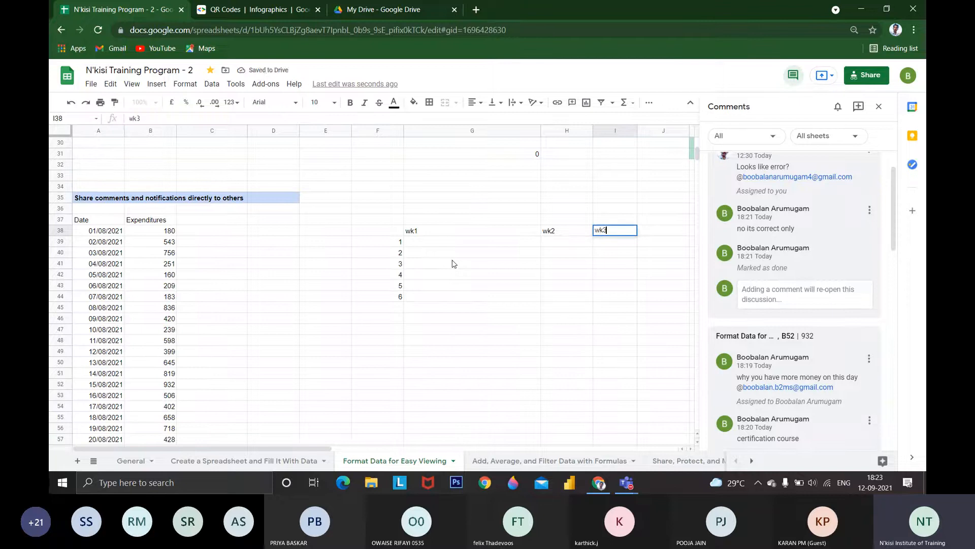
key(Return)
Fill G39:I44 under the three week headings with random numbers using the formula =RAND()
text(=r)
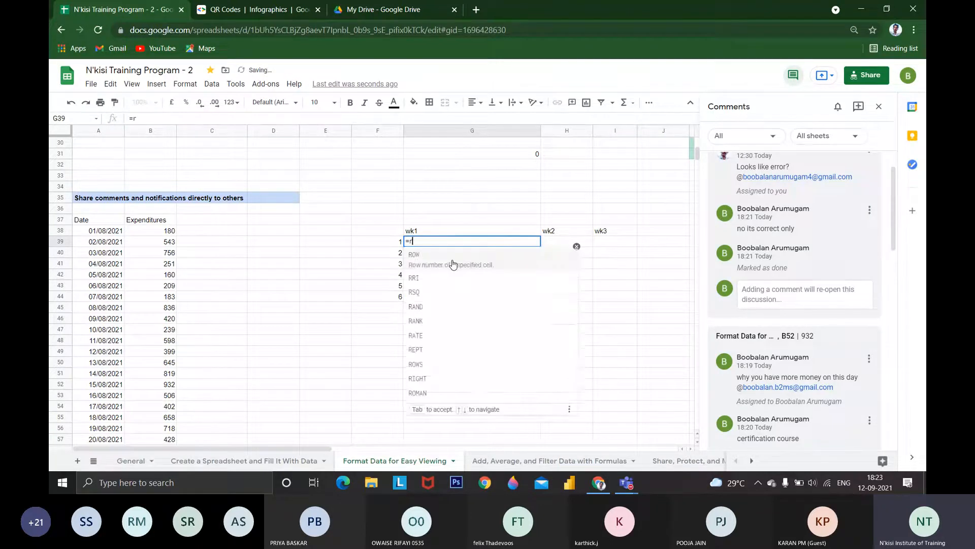
text(and)
key(Tab)
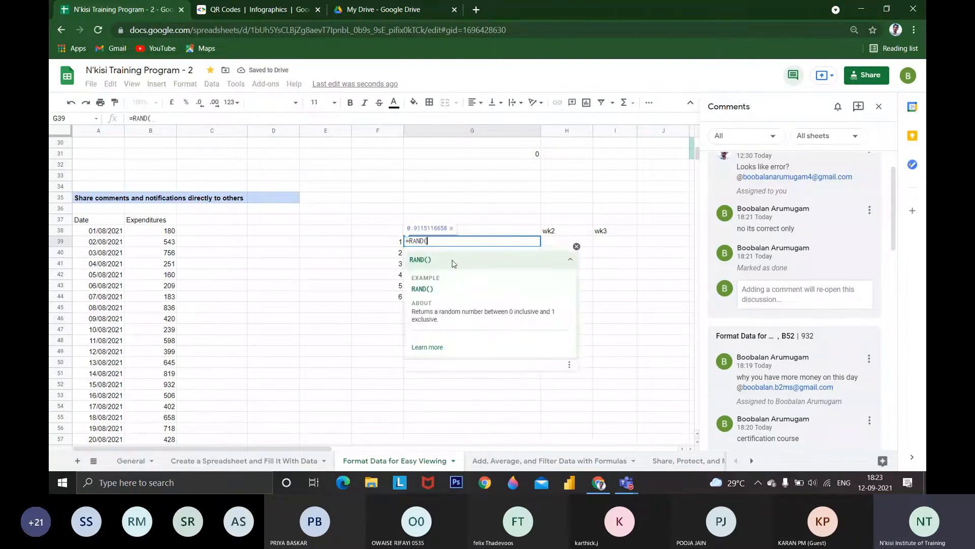
text())
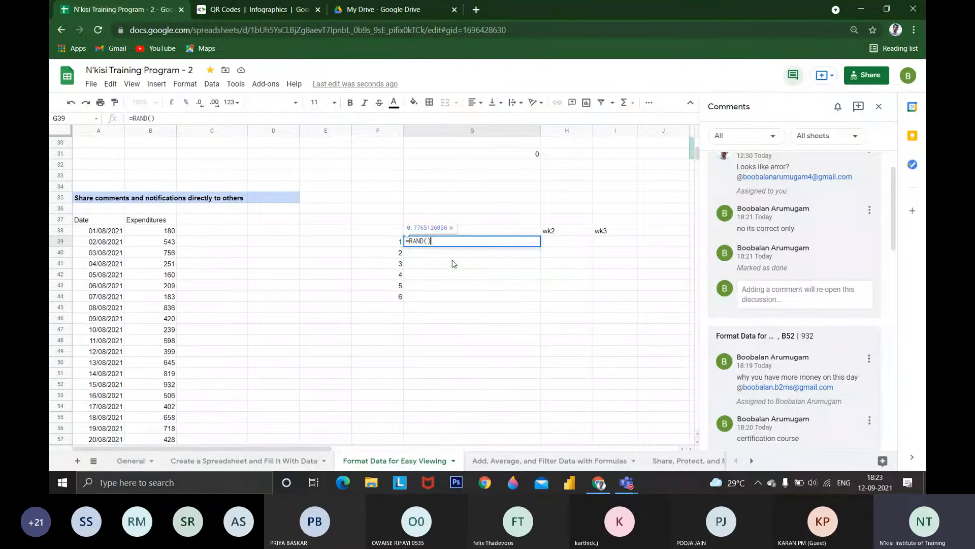
key(Return)
click(551, 307)
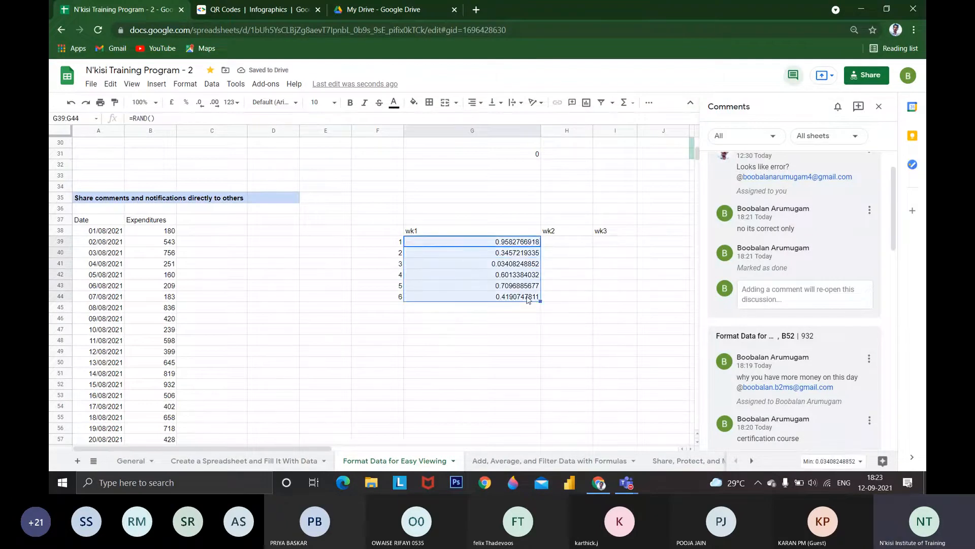
key(ctrl+c)
drag(567, 242, 604, 290)
key(ctrl+v)
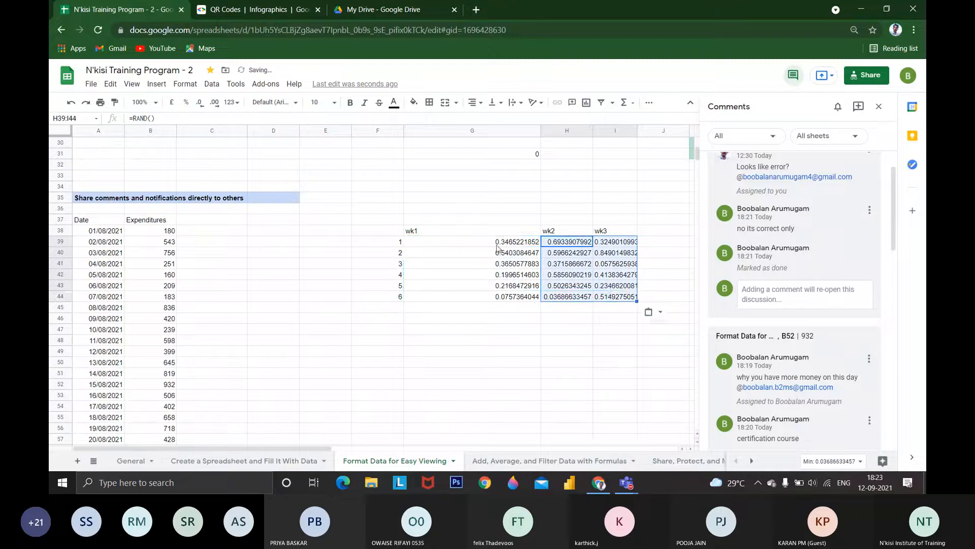
Replace the RAND formulas in G39:I44 with their plain values and format them as percentages
drag(496, 246, 610, 295)
key(ctrl+c)
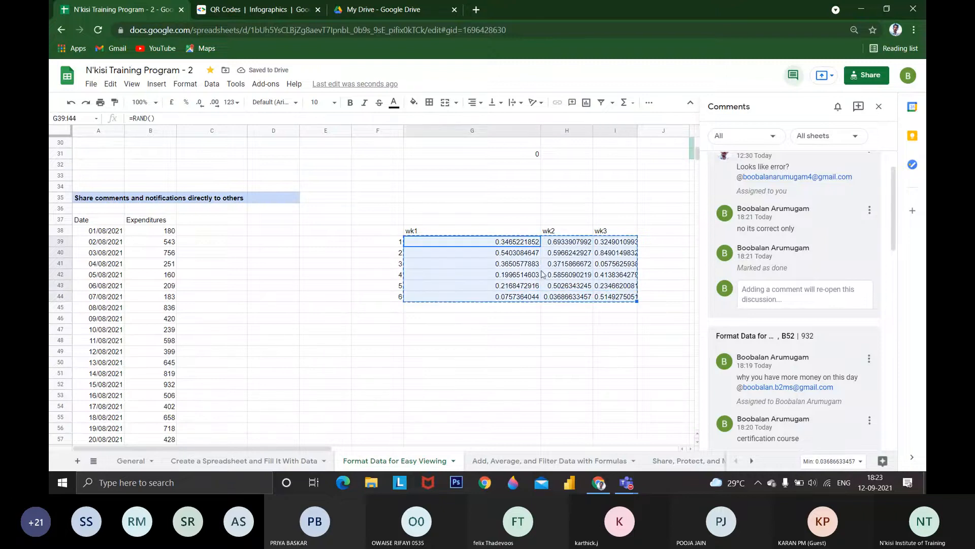
right_click(519, 263)
mouse_move(592, 167)
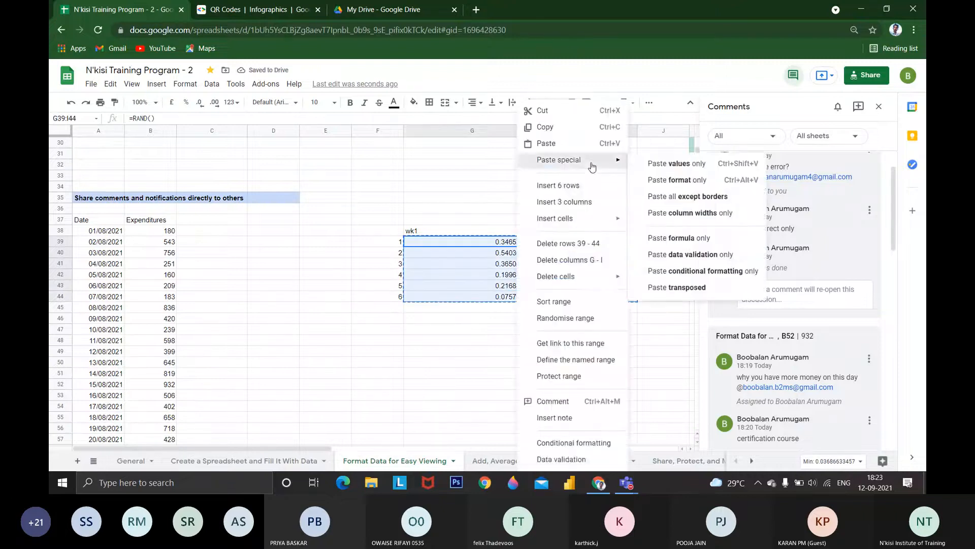
click(677, 179)
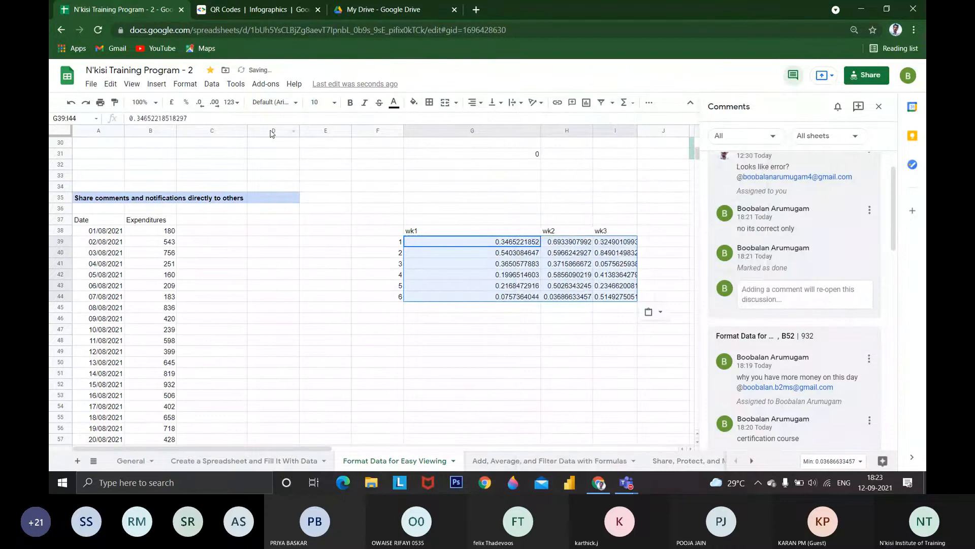
Enter the heading Person in cell F38, above the numbered rows
click(385, 233)
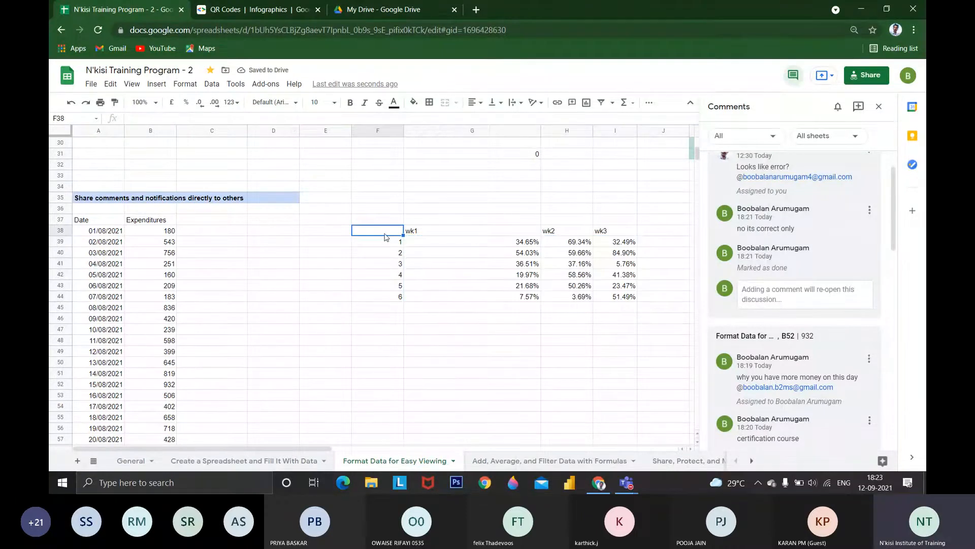
text(Per)
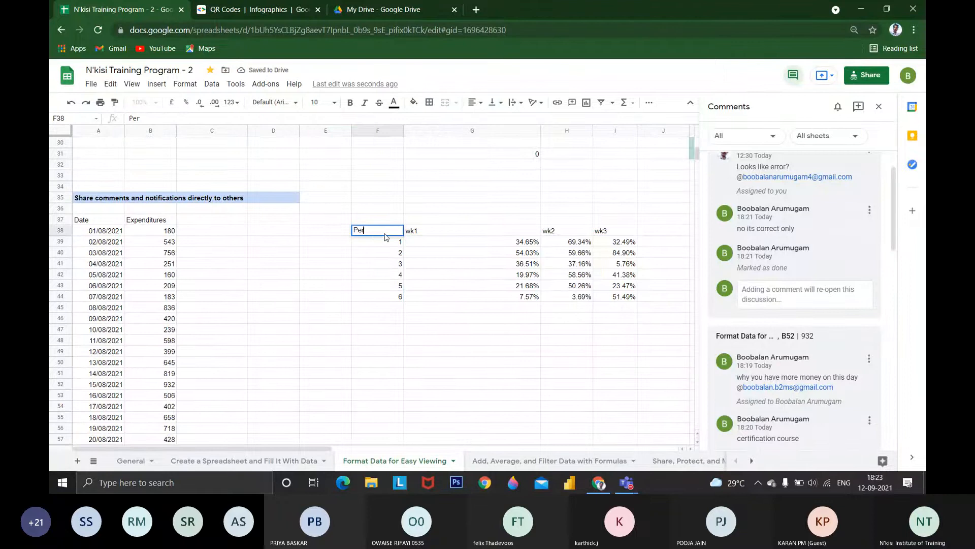
text(son)
key(Return)
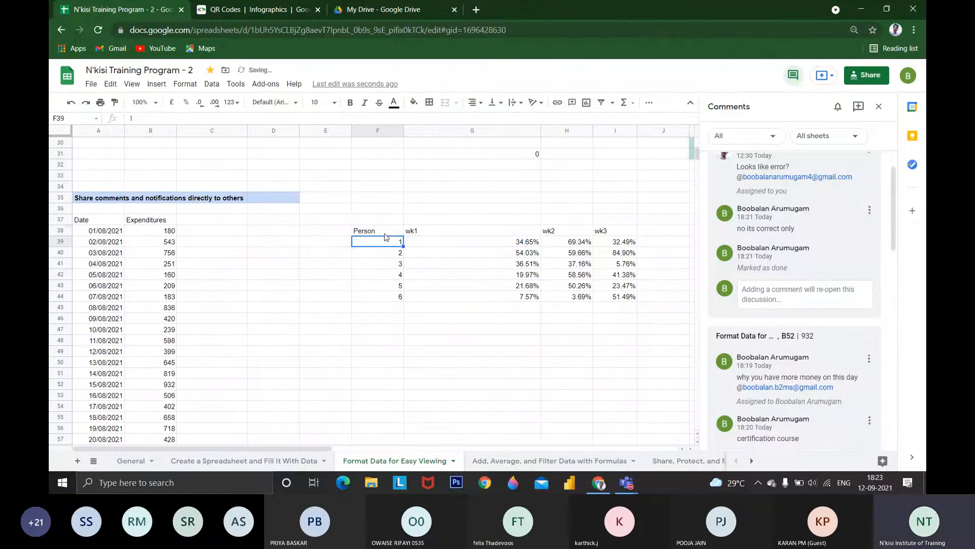
Replace the row numbers in F39:F44 with the first names of six people, one per cell
text(Arun)
key(Return)
text(ra)
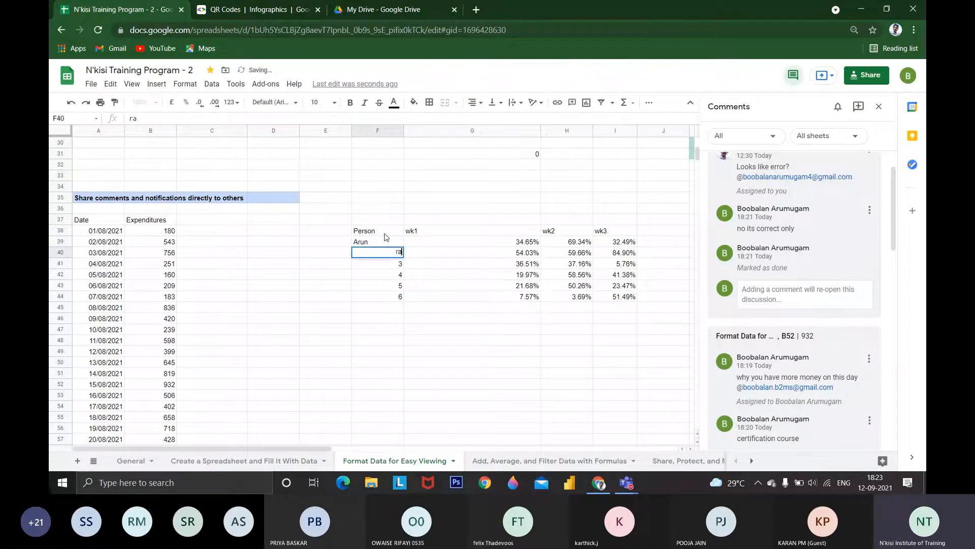
text(j)
key(Return)
text(vi)
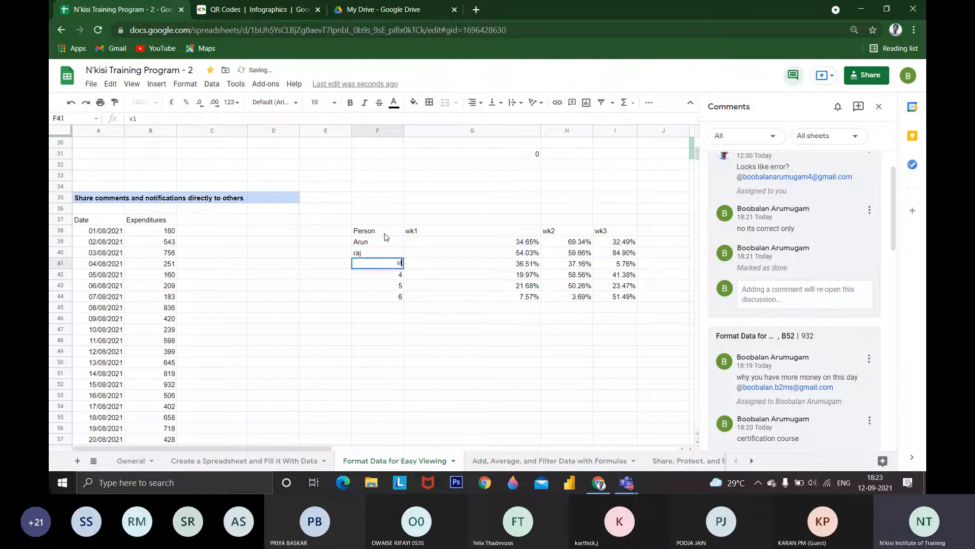
text(mal)
key(Return)
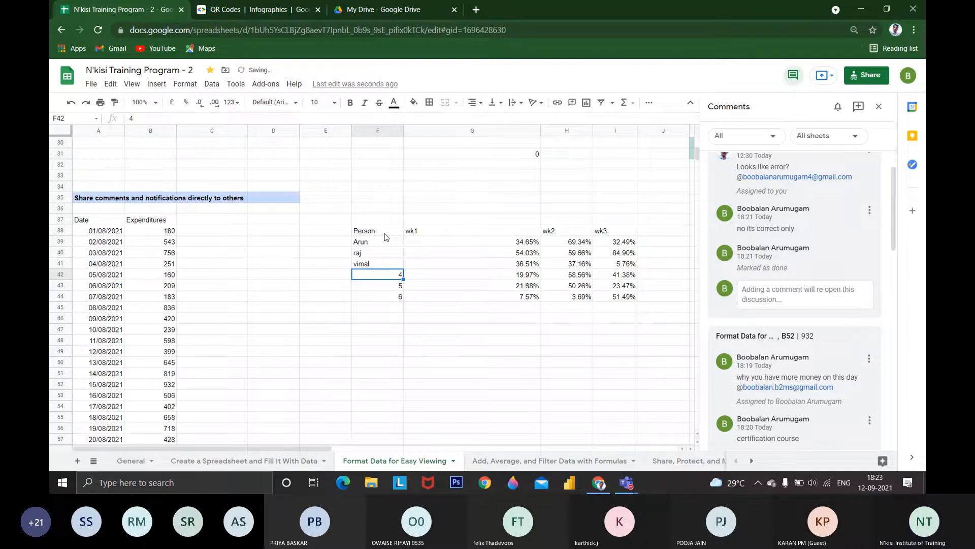
text(karan)
key(Return)
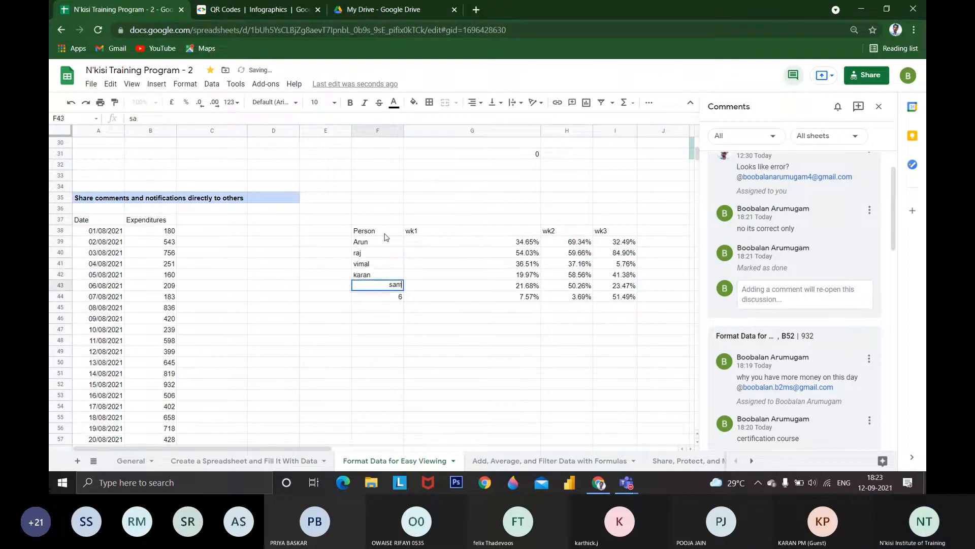
text(sam)
key(Return)
key(BackSpace)
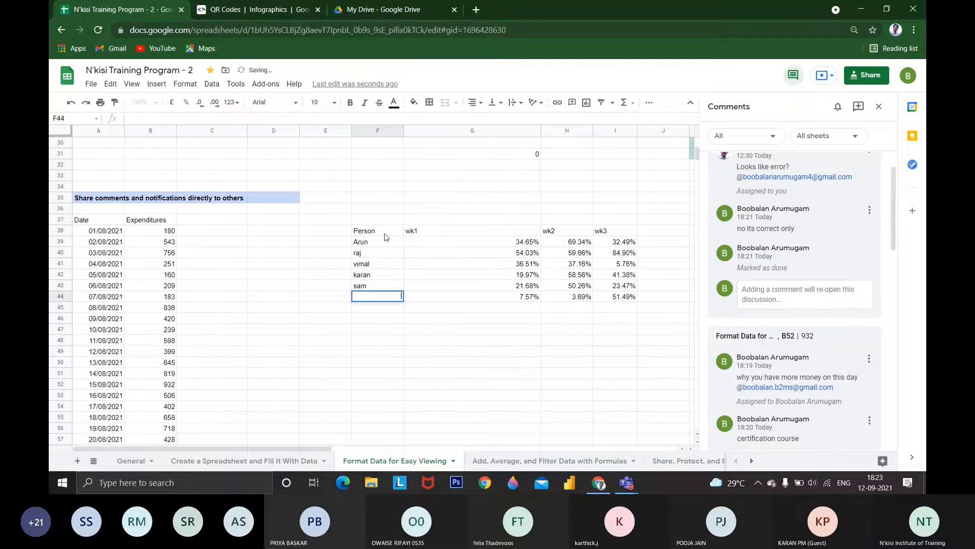
text(divya)
key(Return)
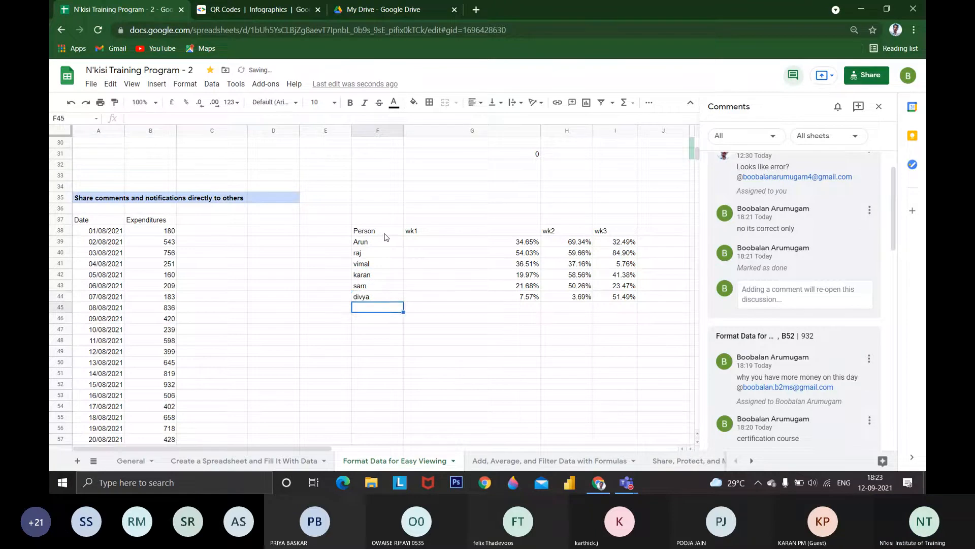
click(408, 243)
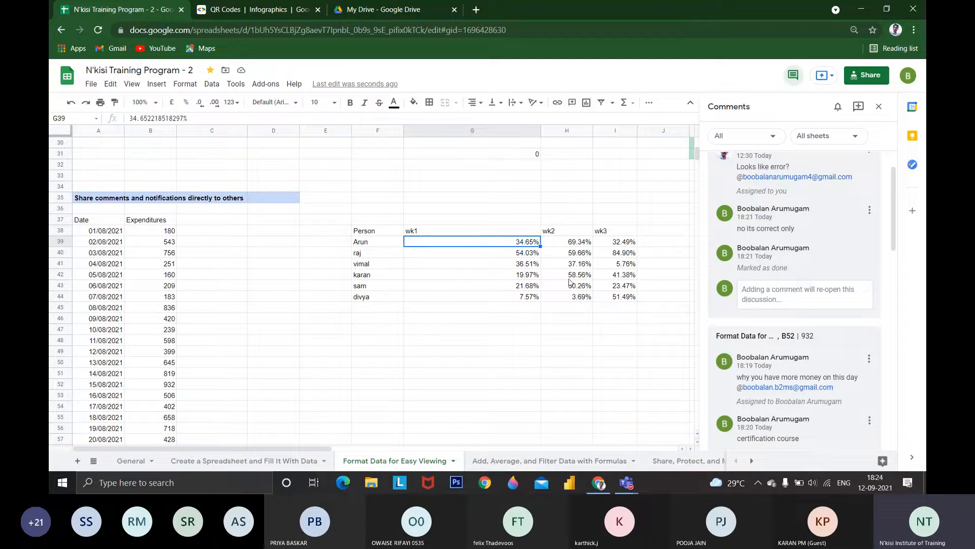
click(527, 303)
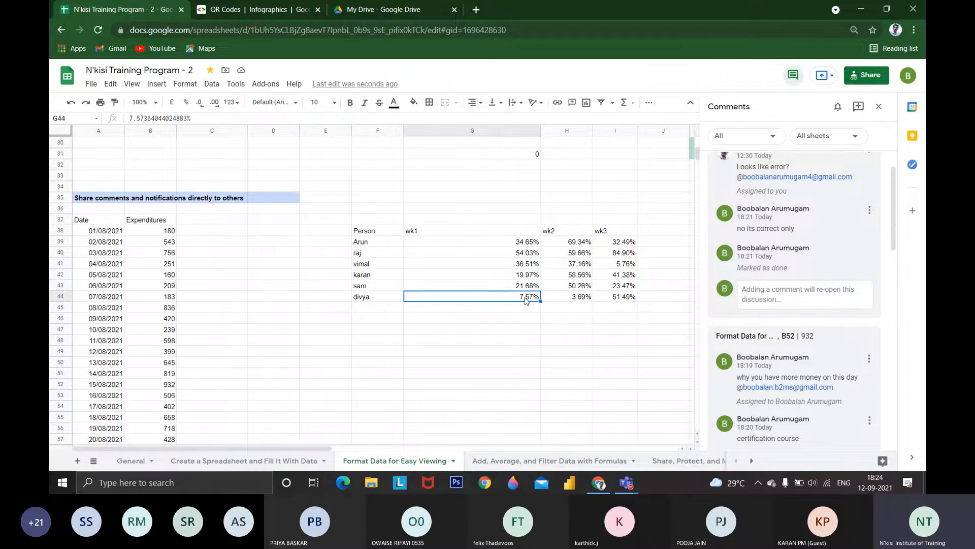
right_click(526, 301)
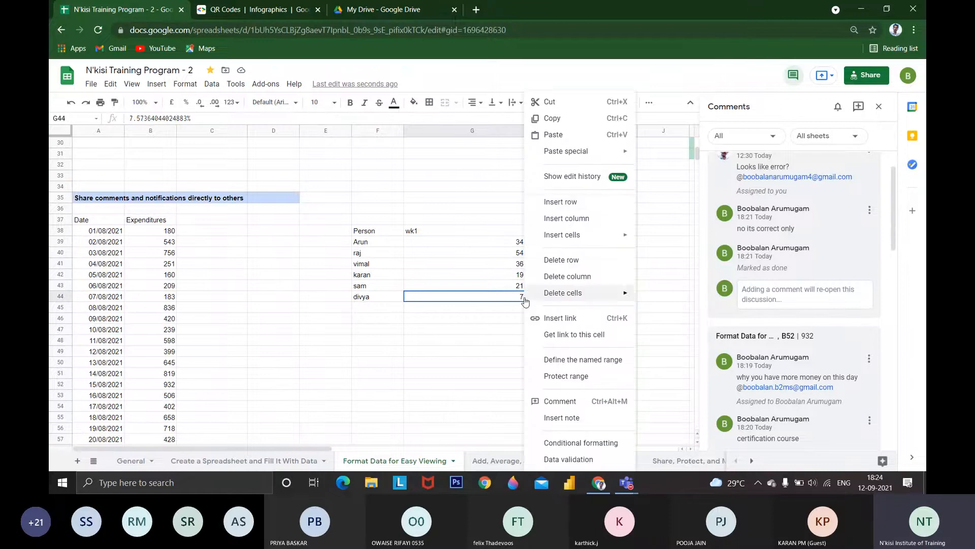
click(565, 400)
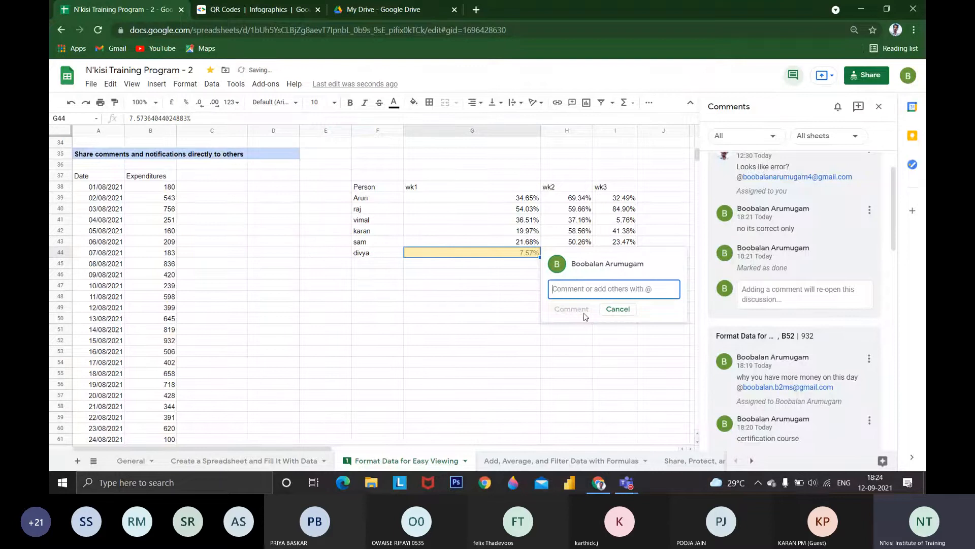
key(Escape)
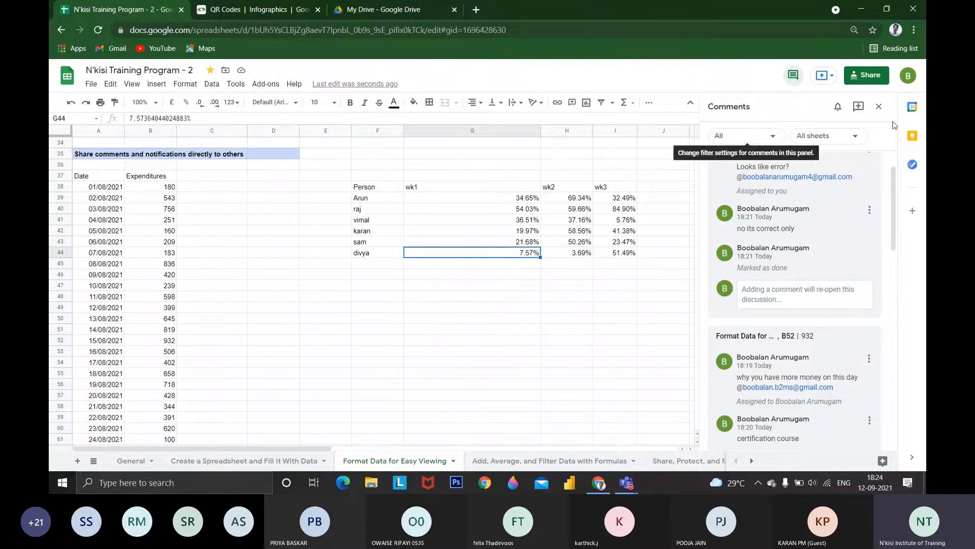
Close the comments pane, switch to the Microsoft Teams meeting and look through its participant list
click(880, 108)
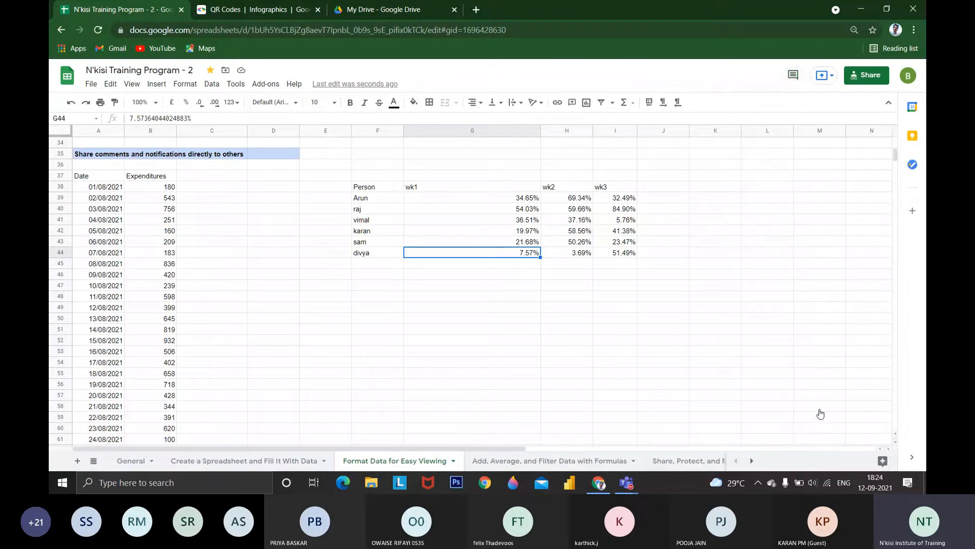
click(627, 483)
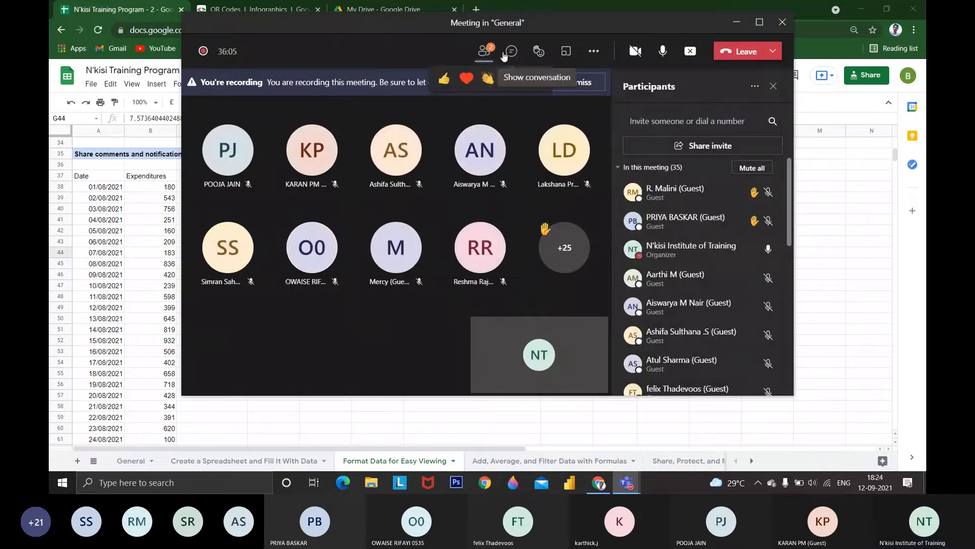
click(485, 50)
click(488, 52)
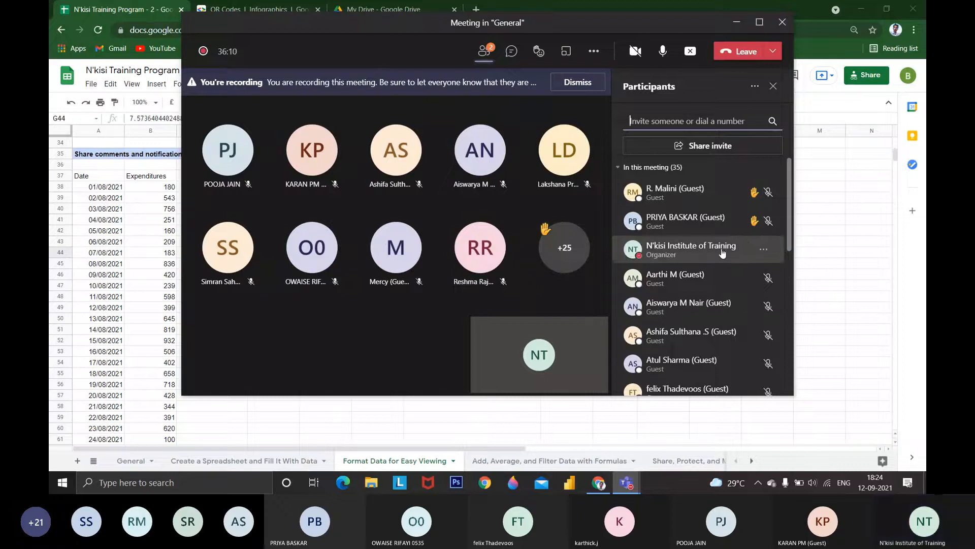
scroll(696, 304, down, 5)
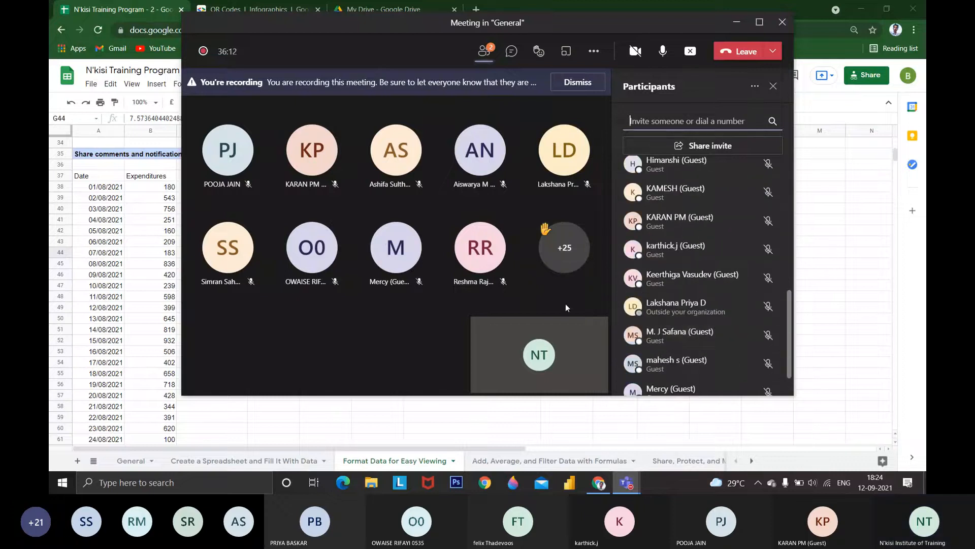
Look through the rest of the meeting's participant list and return to the spreadsheet
scroll(752, 335, down, 3)
scroll(666, 339, up, 10)
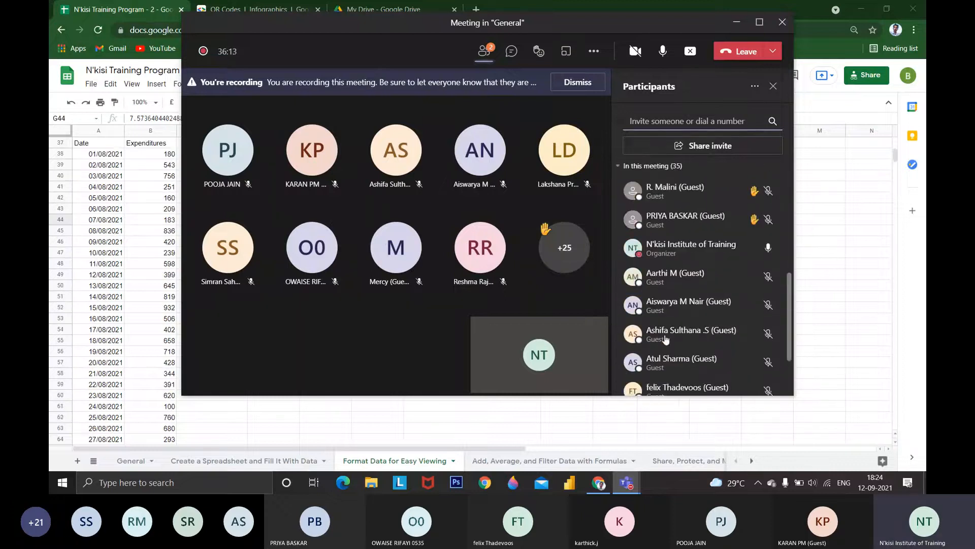
click(729, 29)
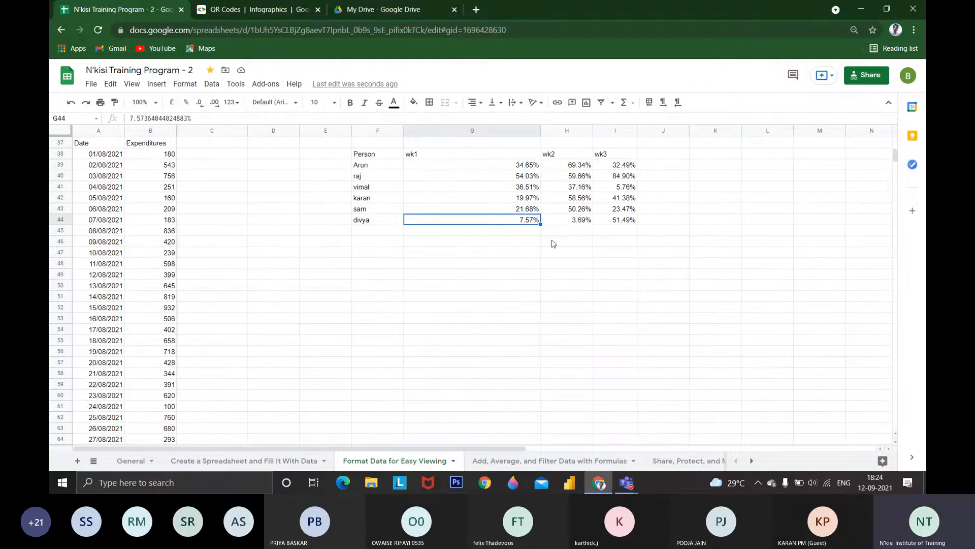
Start a comment on cell G44 with the text "why you performance is to low"
right_click(525, 224)
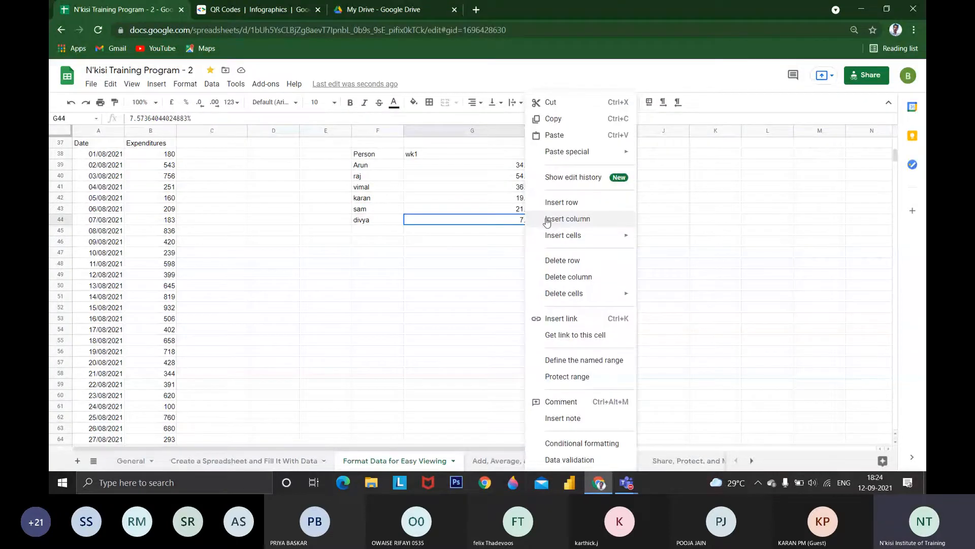
key(ctrl+alt+m)
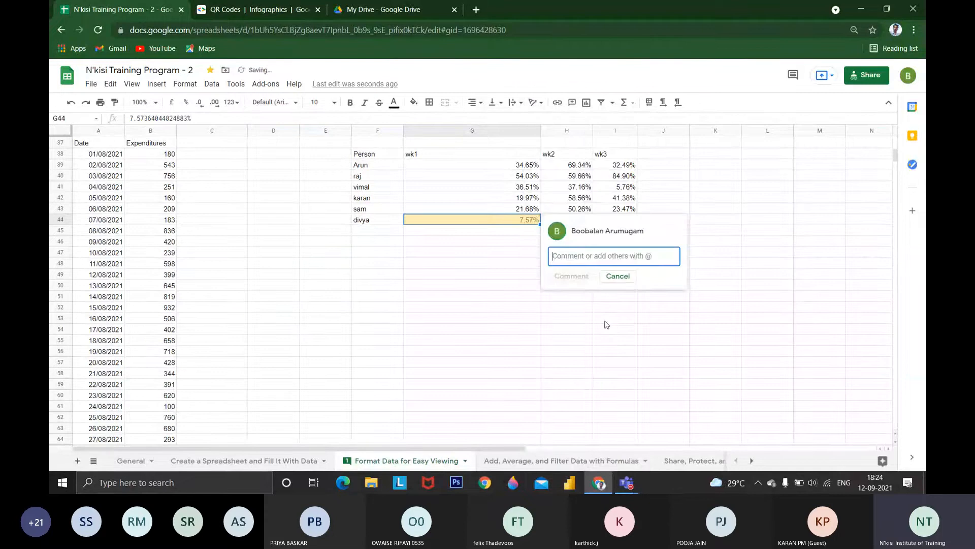
text(wh)
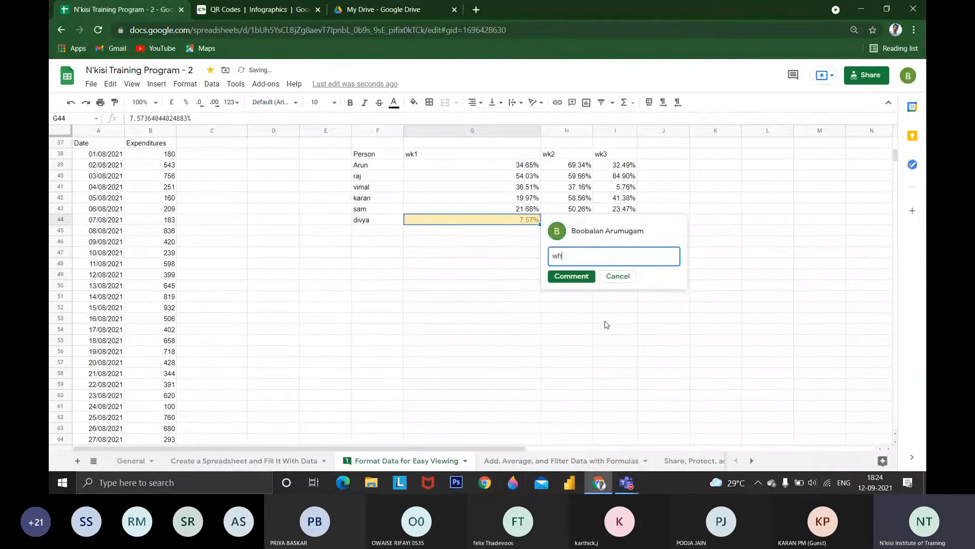
text(y you p)
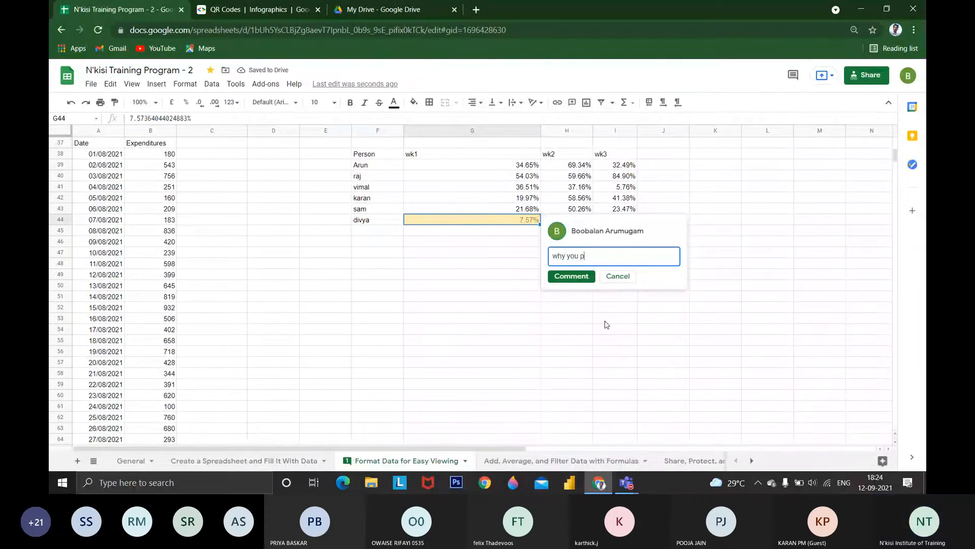
text(erformance is to low )
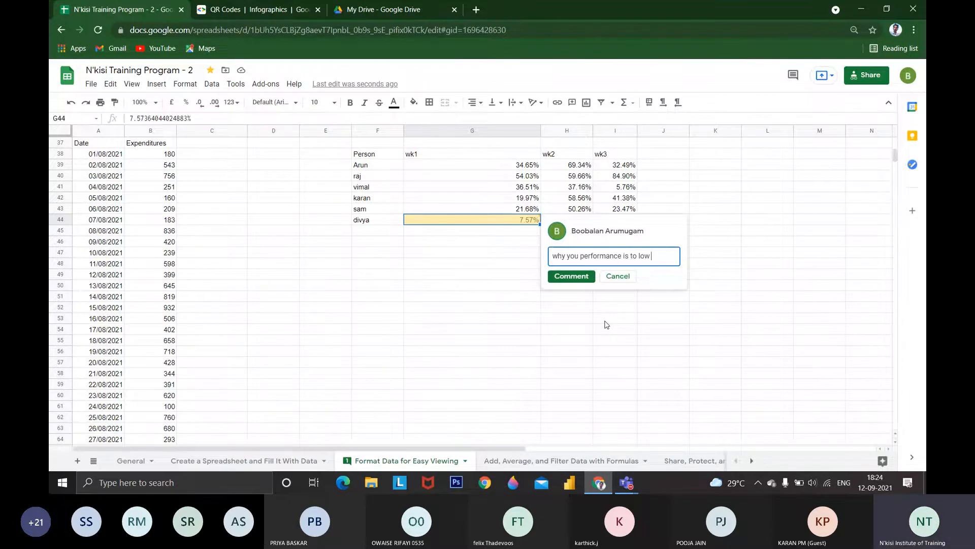
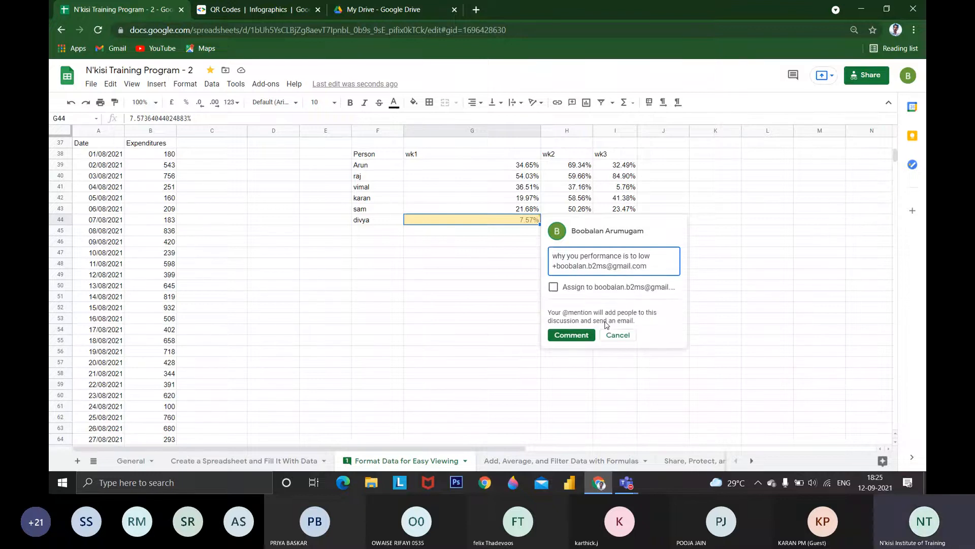
Mention a collaborator by e-mail address in the G44 comment, assign it to that person and post it
click(587, 289)
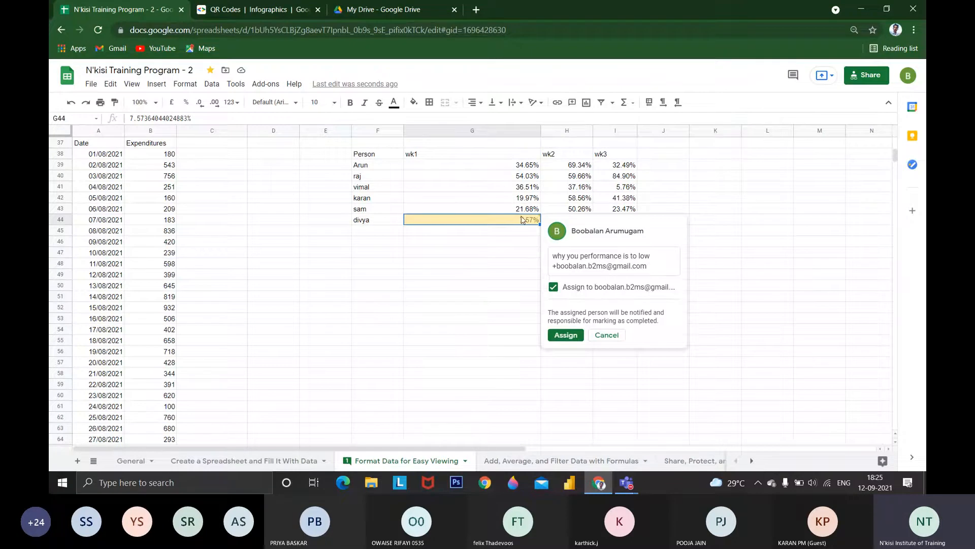
click(567, 336)
click(573, 329)
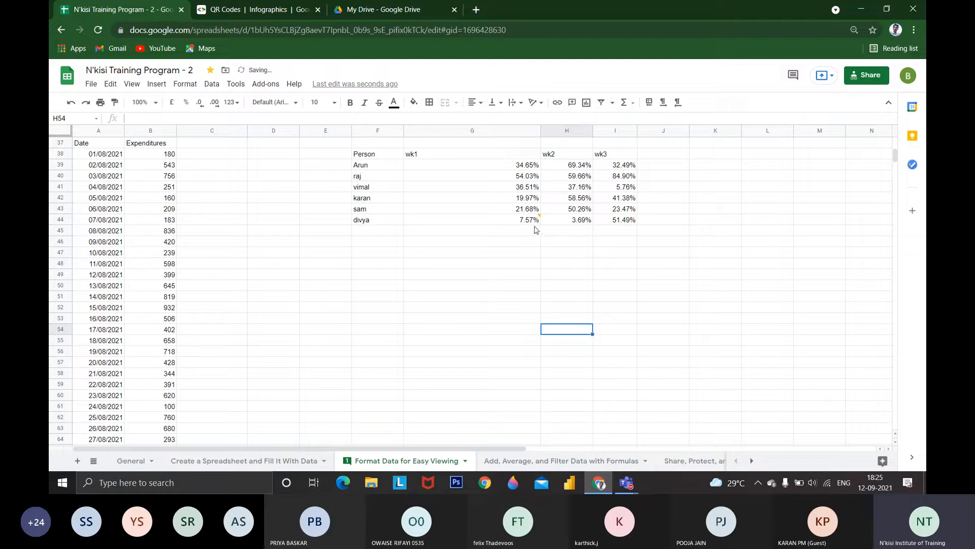
Change the spreadsheet's link access to Restricted in the sharing settings
scroll(536, 230, up, 3)
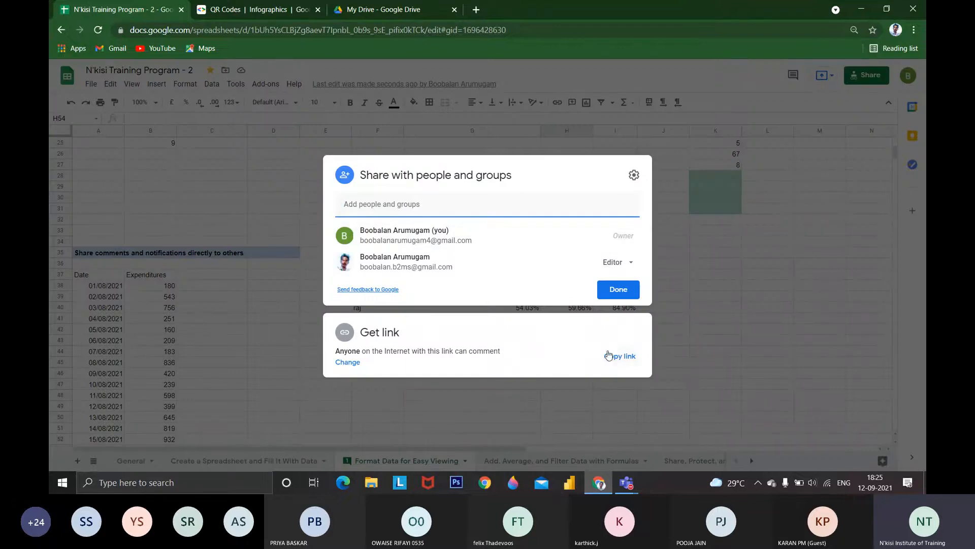
click(380, 351)
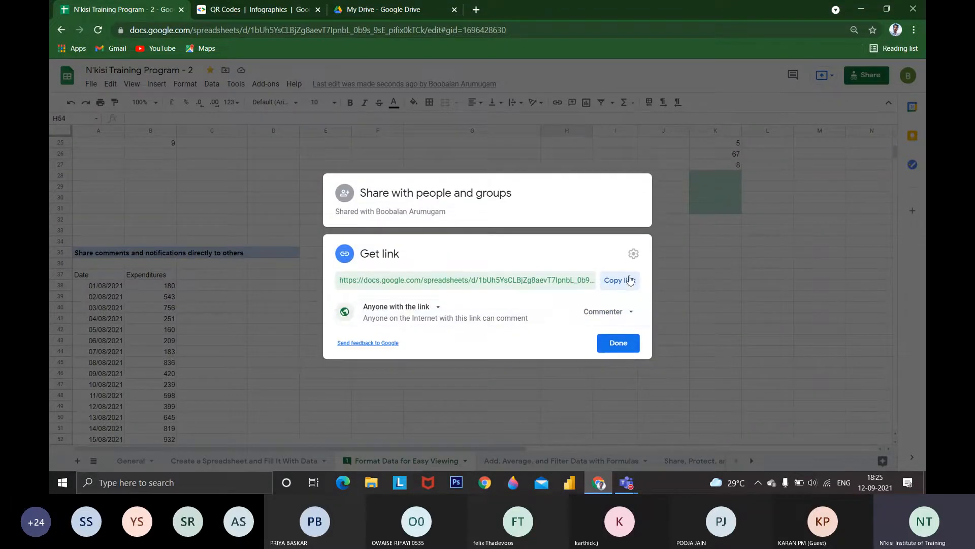
click(607, 313)
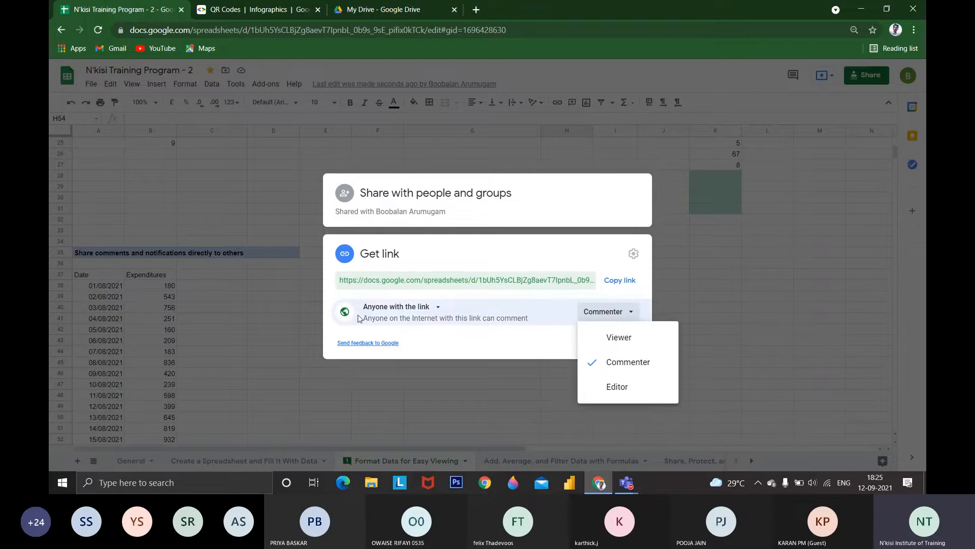
click(406, 308)
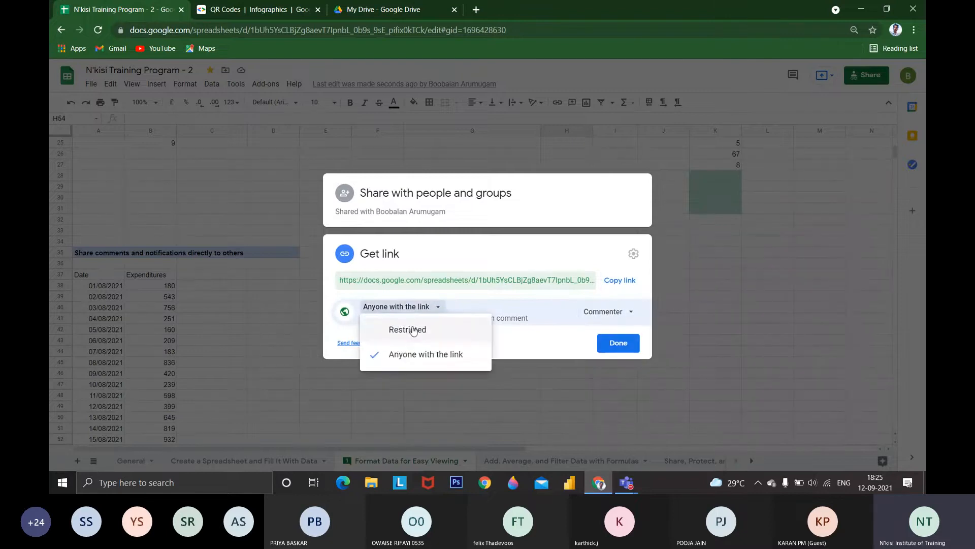
click(414, 331)
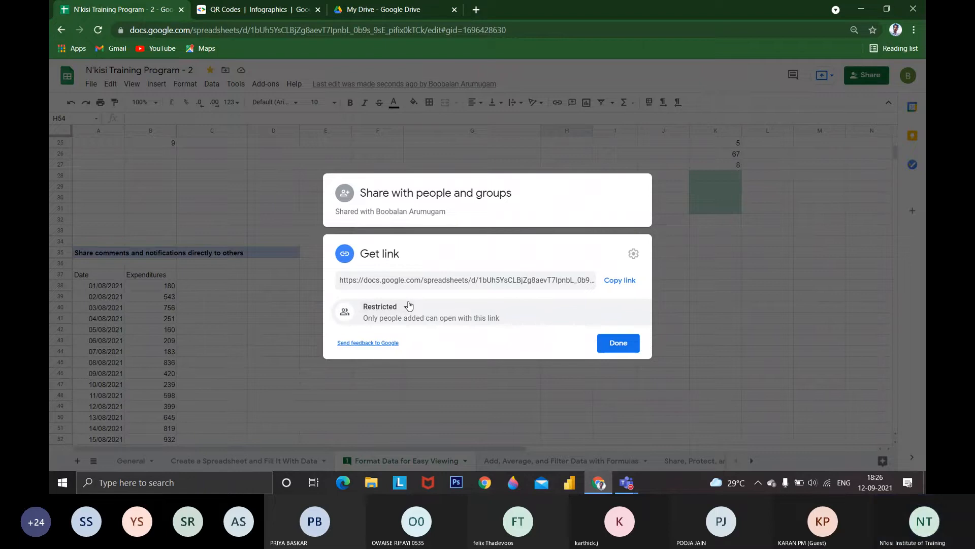
click(570, 377)
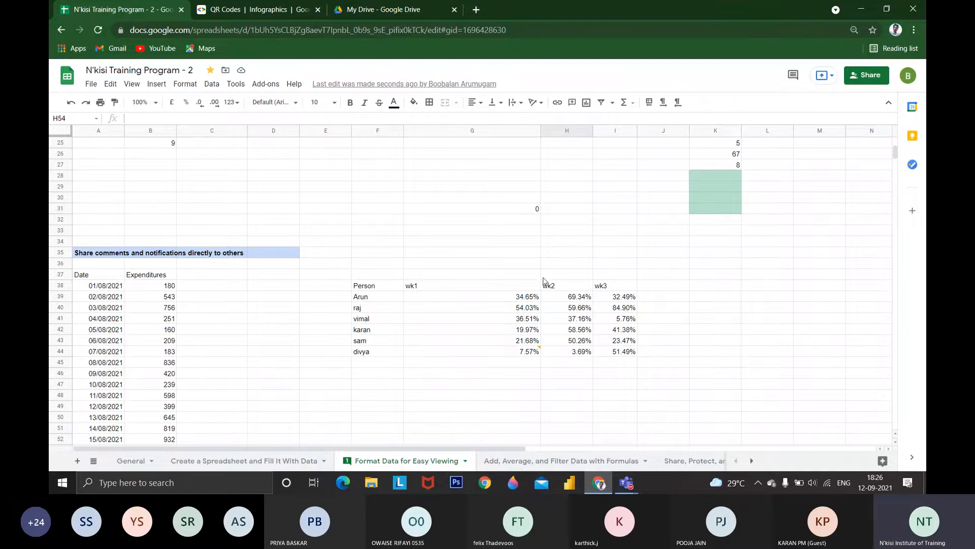
Show the list of comments and check who the spreadsheet is shared with
click(794, 76)
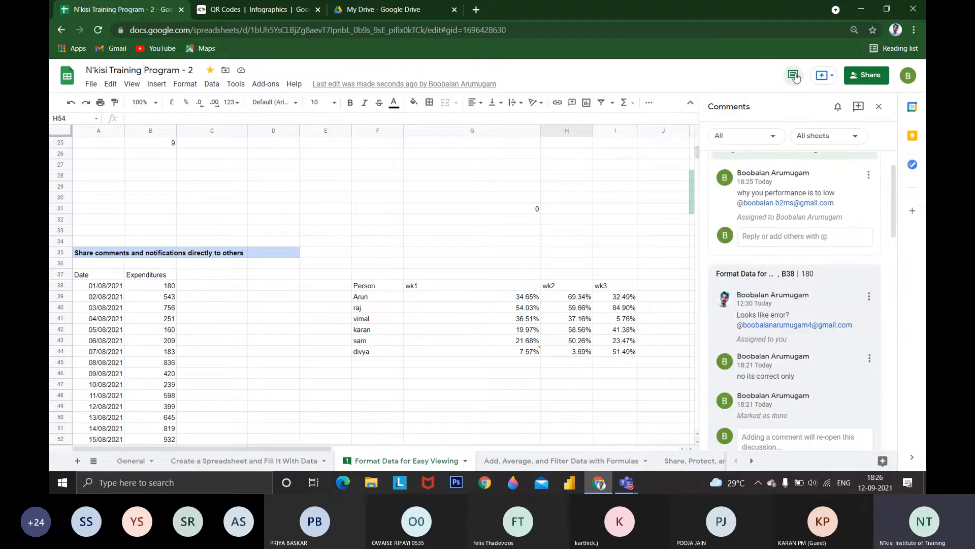
click(880, 77)
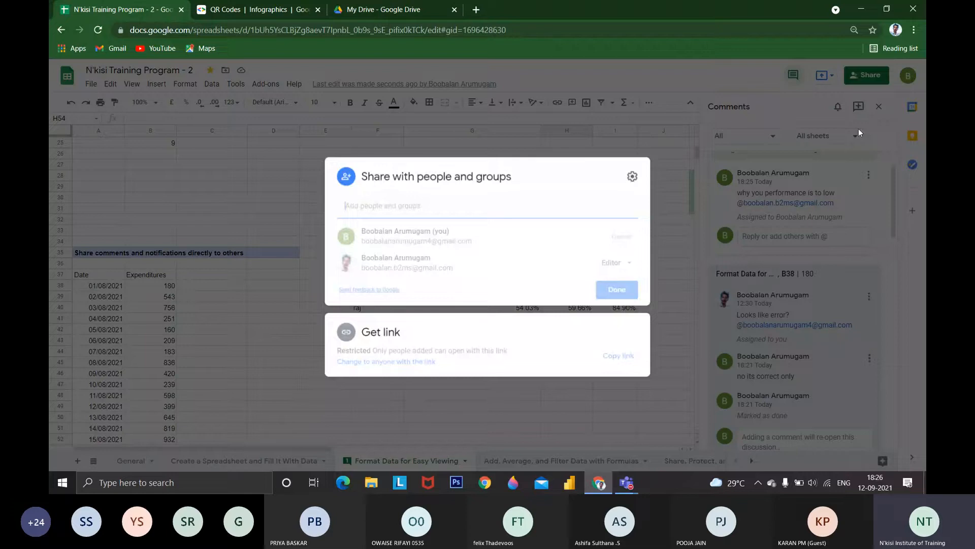
click(858, 129)
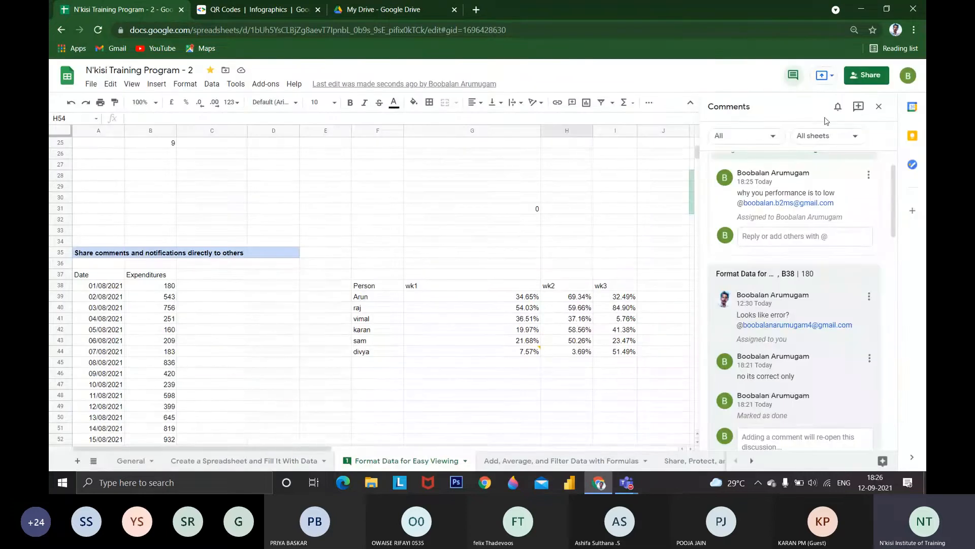
Choose to present the spreadsheet using a meeting code and fill in a sample meeting code without continuing
click(834, 76)
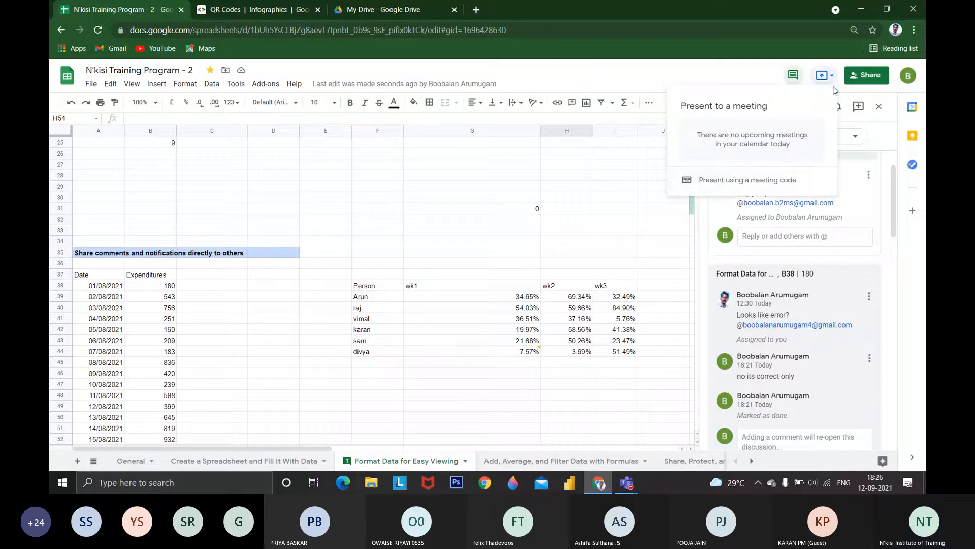
click(735, 184)
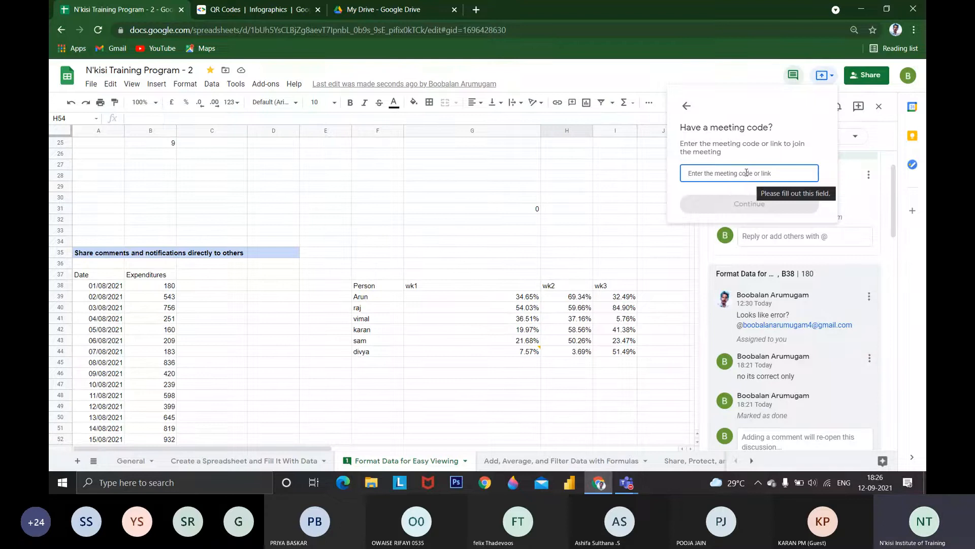
text(vup-aa)
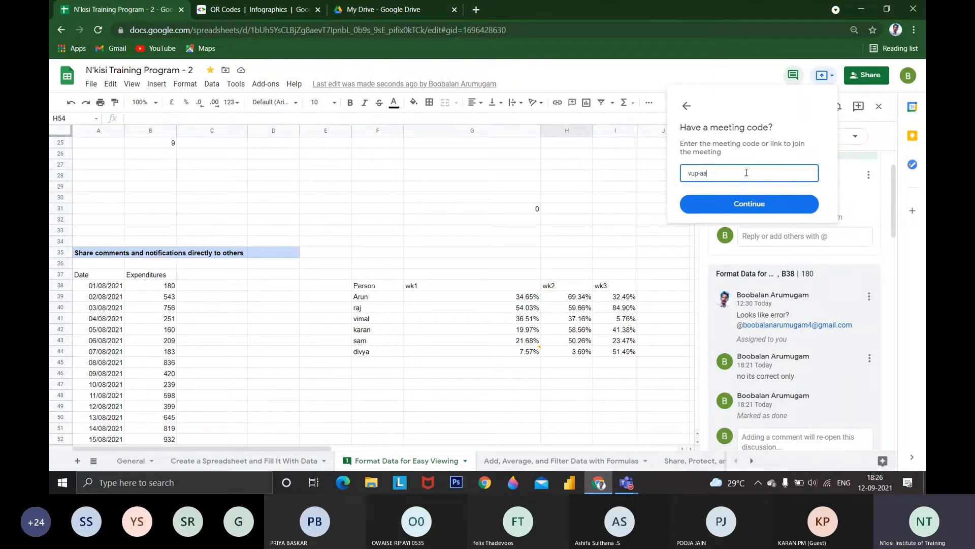
text(ks)
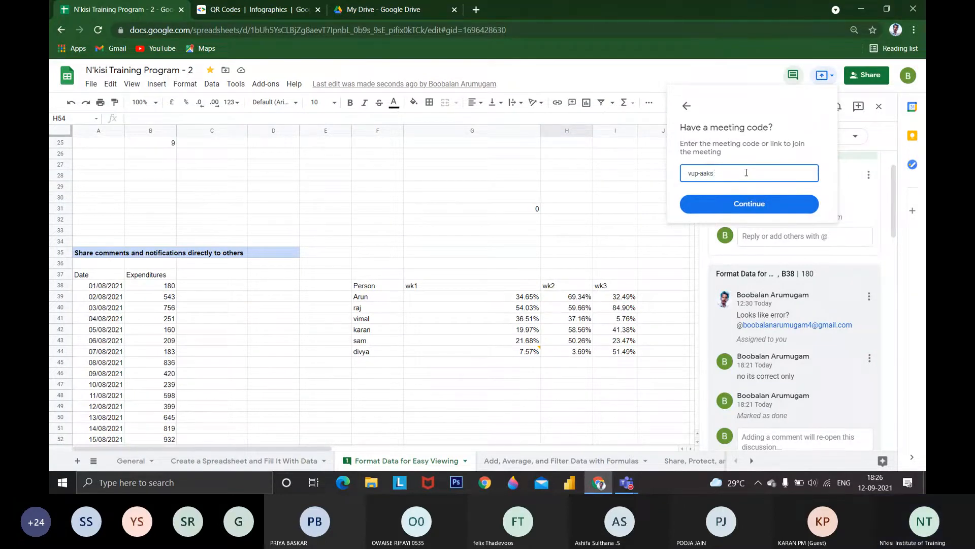
text(o-5)
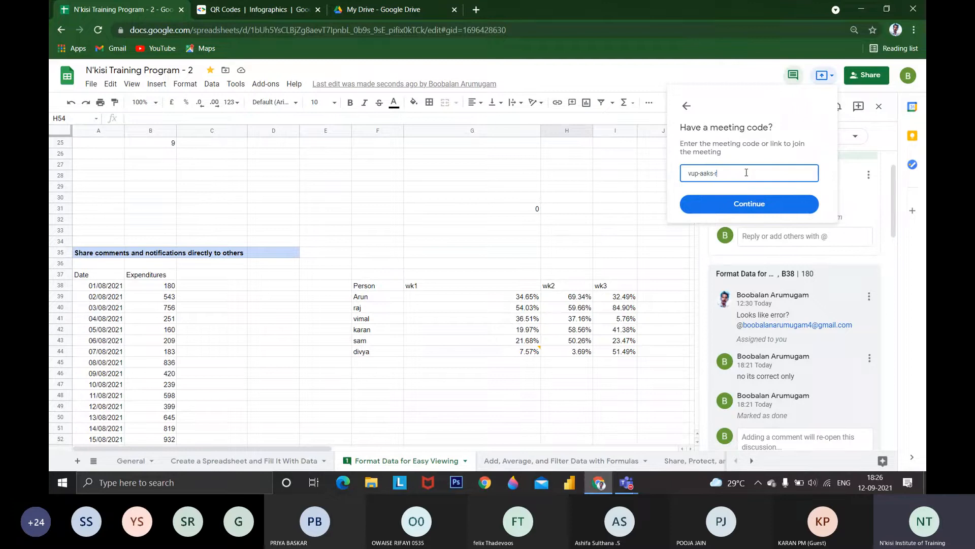
text(as)
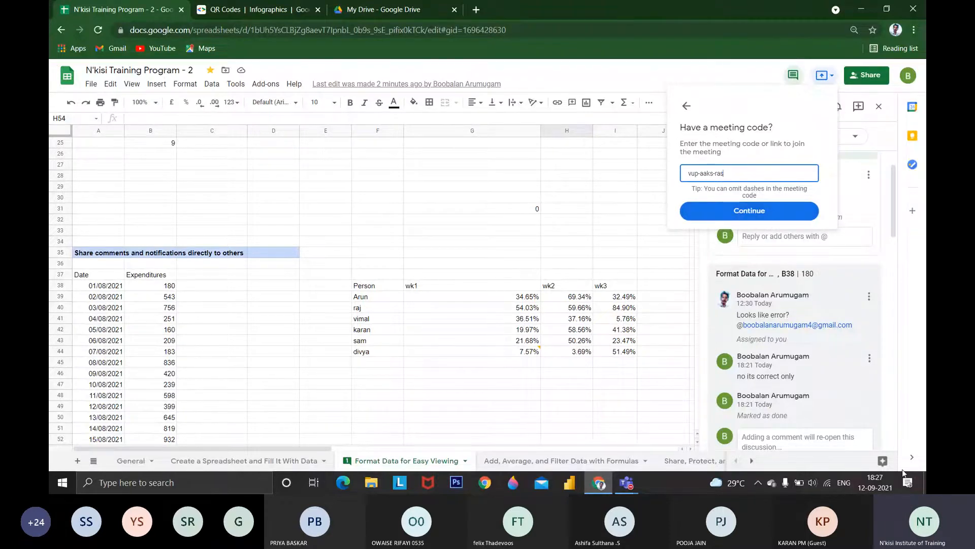
click(59, 60)
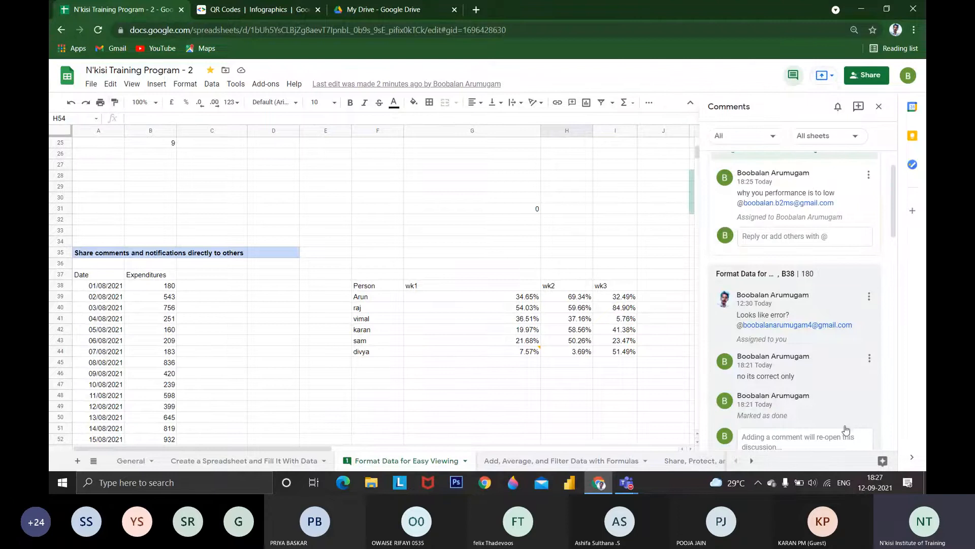
Close the comments pane and review the options for presenting the spreadsheet to a meeting
click(879, 106)
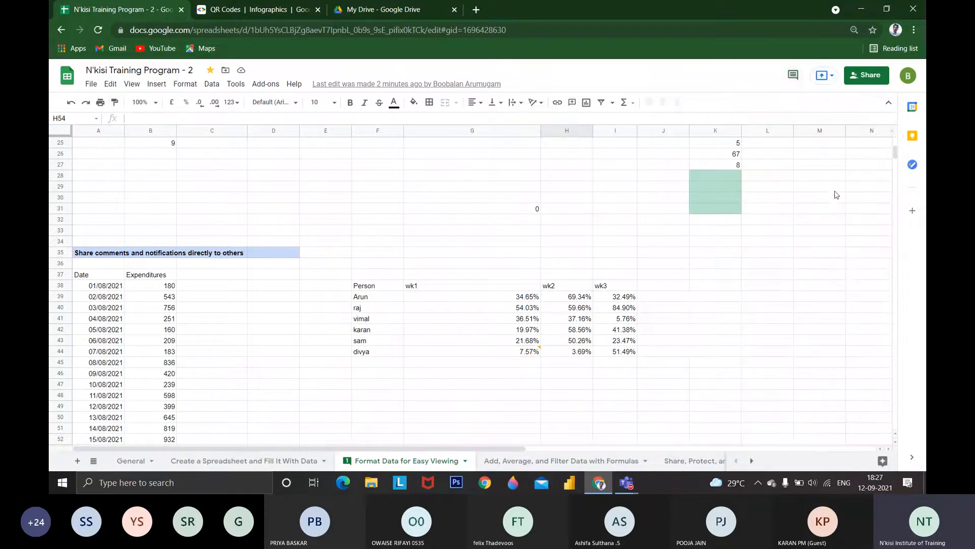
click(822, 76)
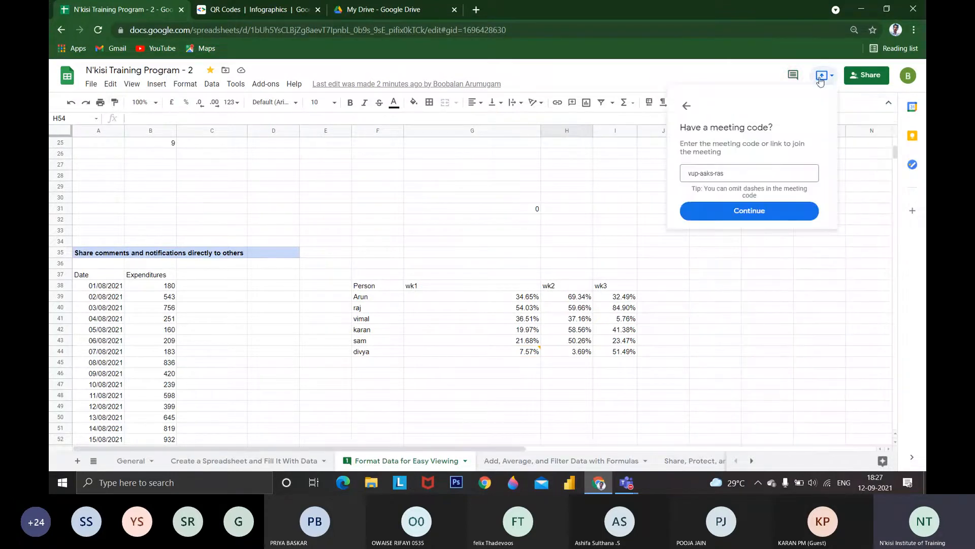
click(687, 105)
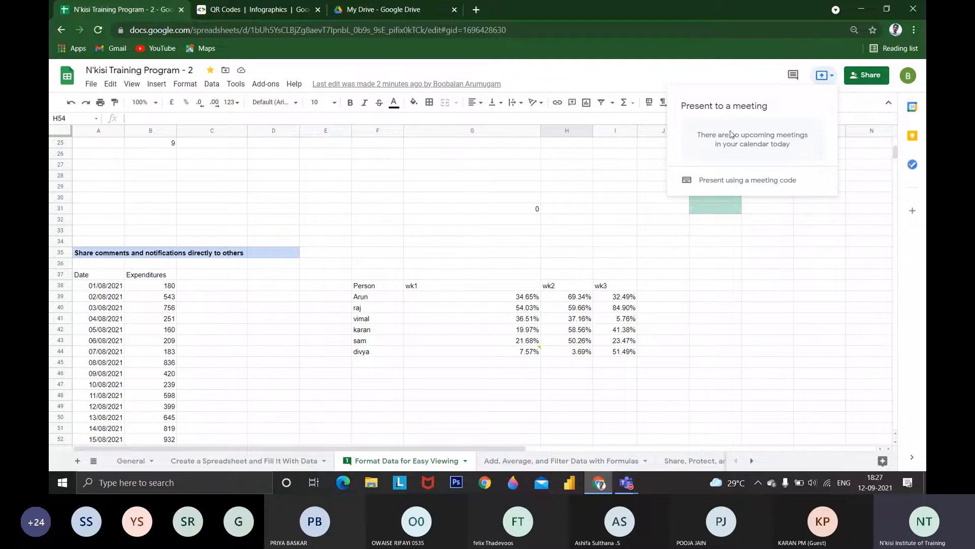
click(818, 135)
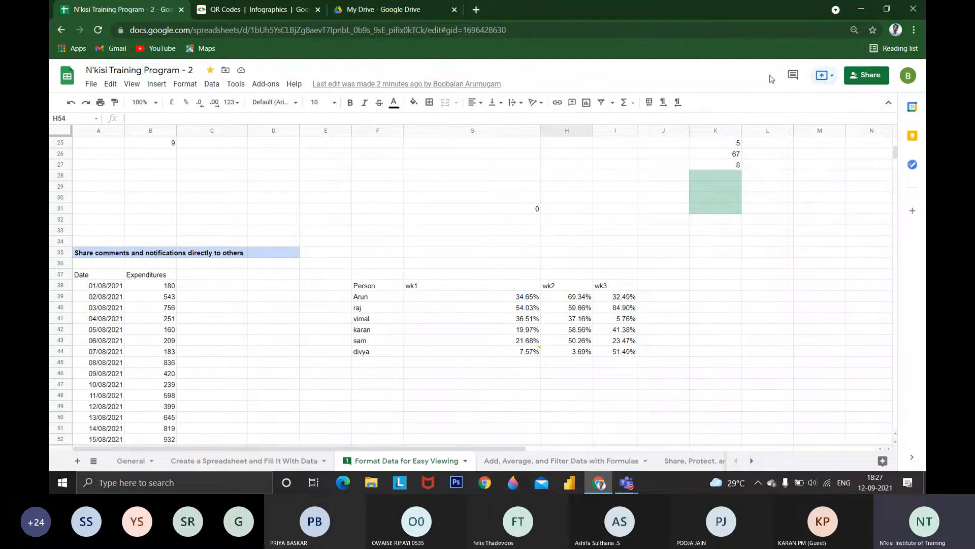
Review the sharing settings and the suggested people to add, leaving the access as it is
click(853, 76)
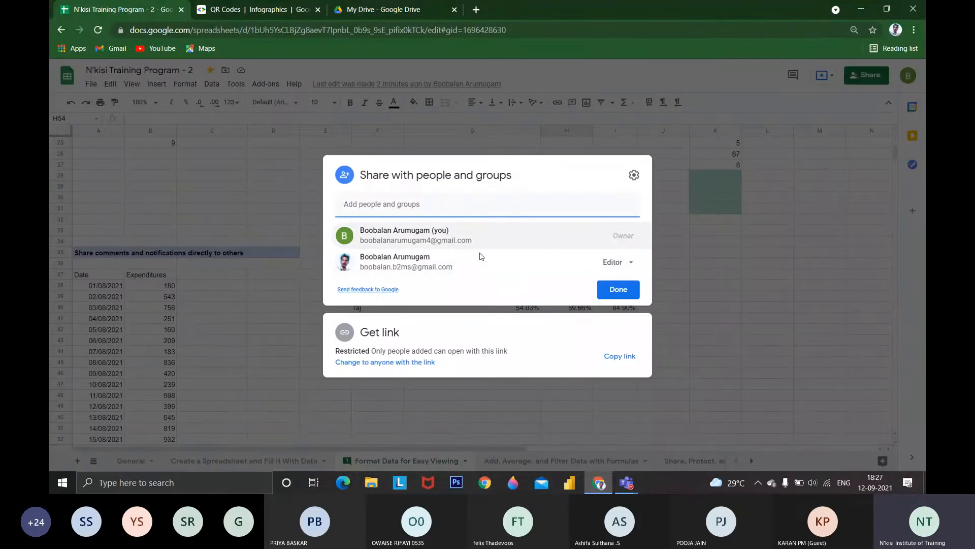
click(450, 206)
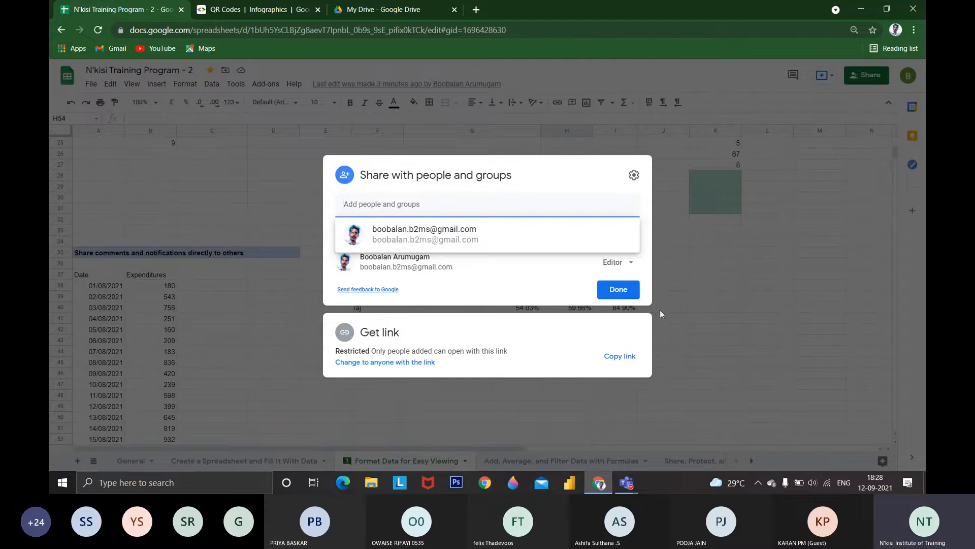
click(679, 254)
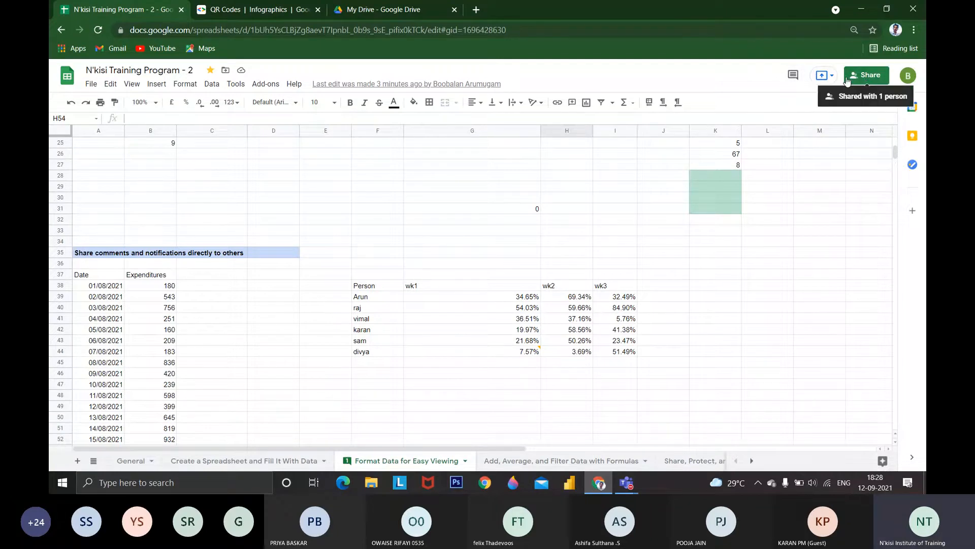
Open the spreadsheet's sharing dialog and close it without changing anyone's access
click(96, 87)
click(107, 102)
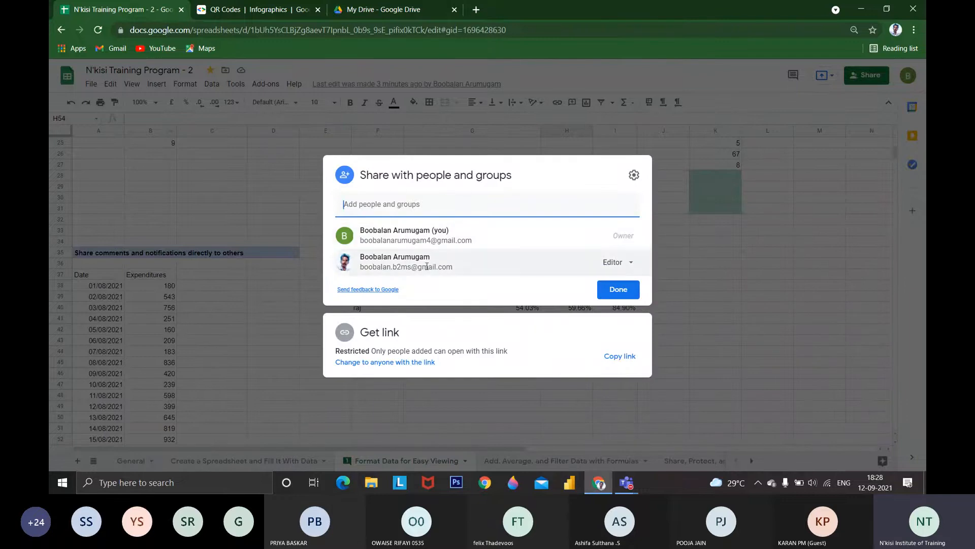
click(118, 151)
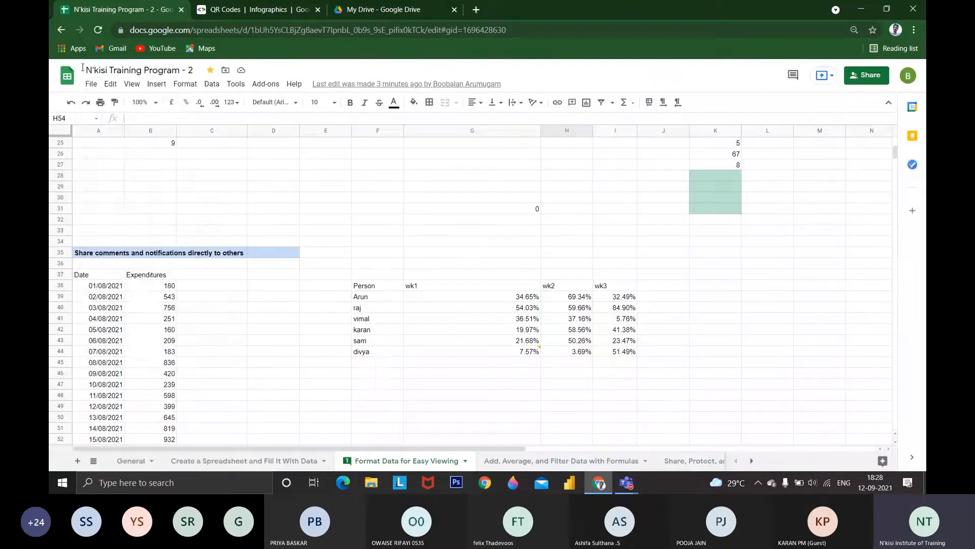
Review the options for importing a file, including uploading one, and close without importing anything
click(91, 84)
mouse_move(115, 129)
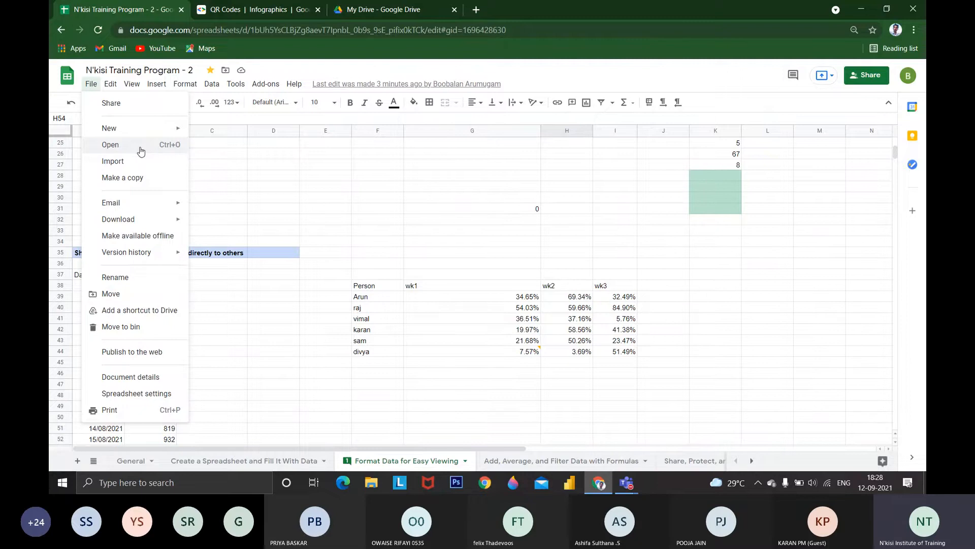
click(135, 161)
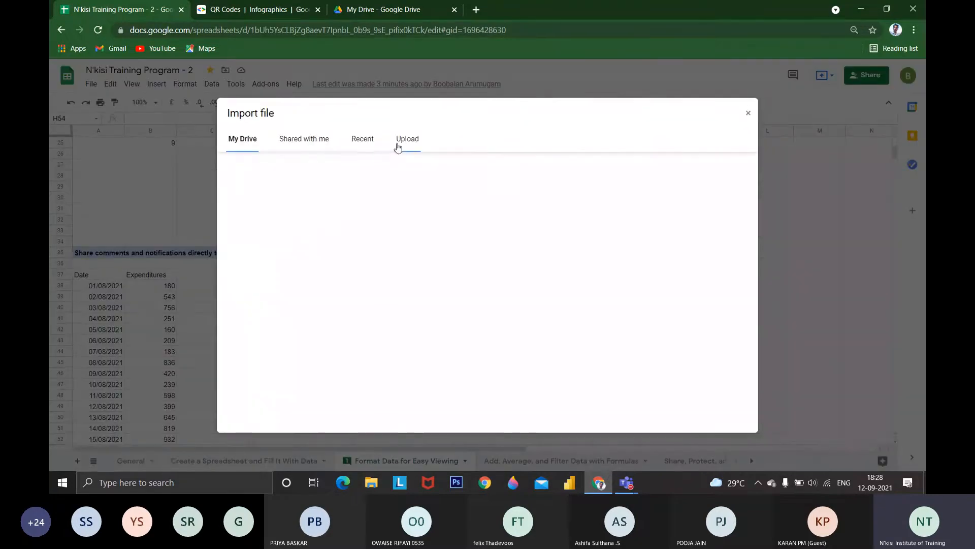
click(401, 145)
click(748, 113)
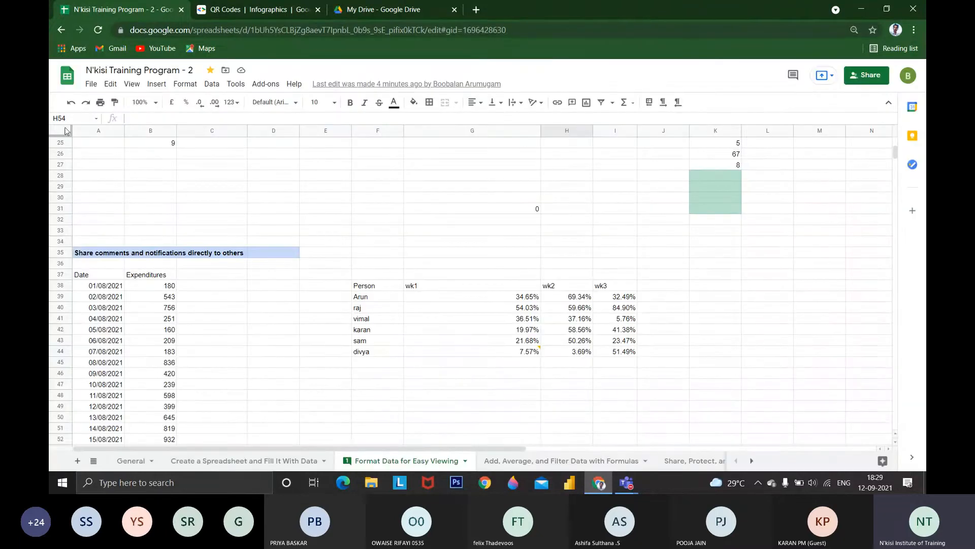
Review the form for emailing the spreadsheet, including its message field and attachment formats, and cancel without sending
click(93, 84)
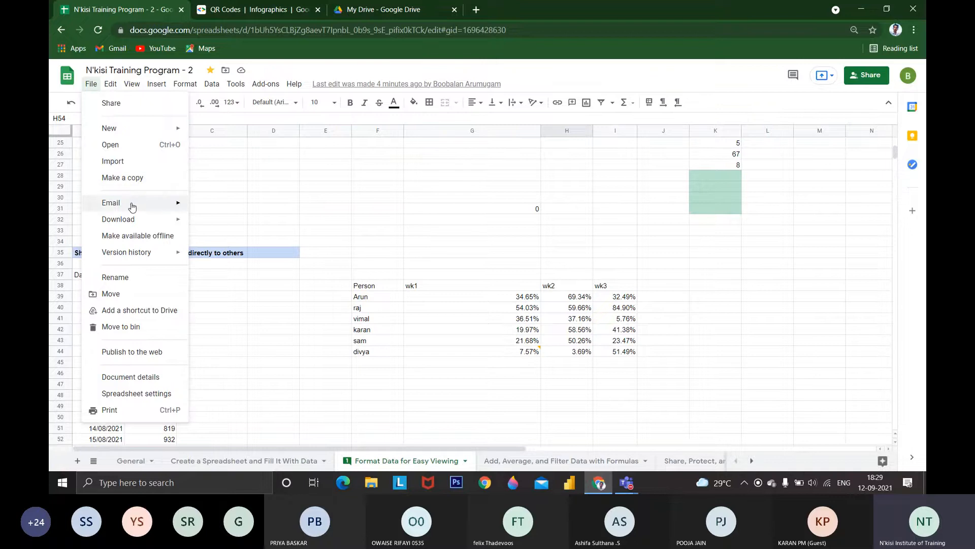
mouse_move(132, 206)
click(228, 211)
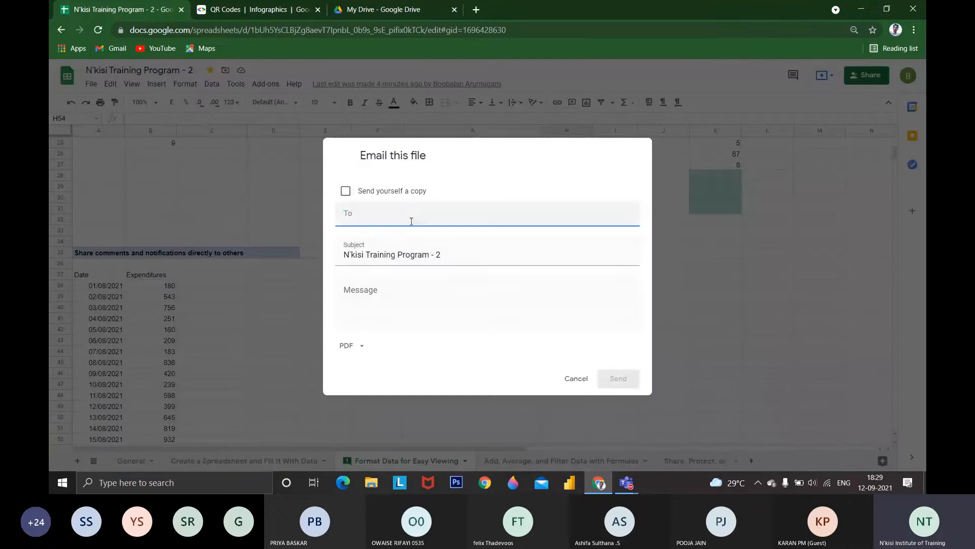
click(388, 290)
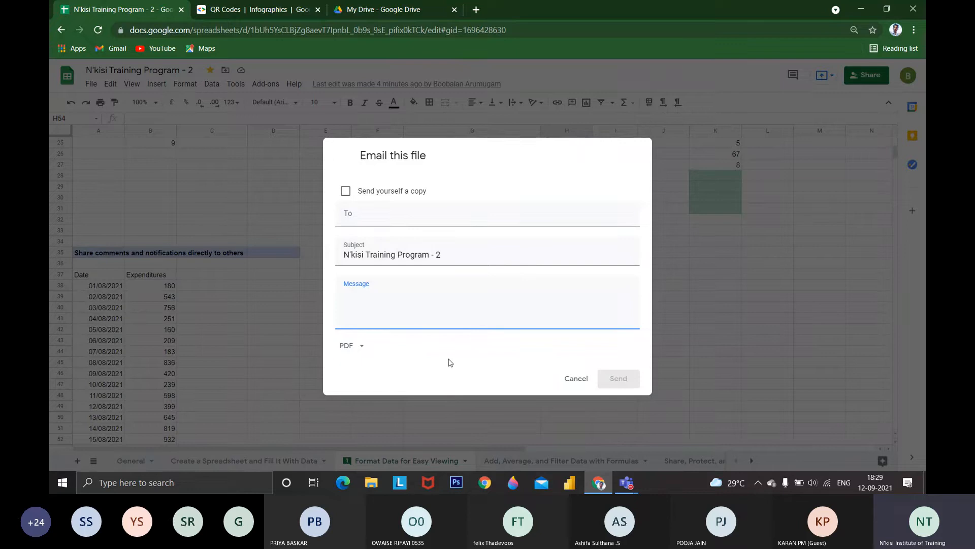
click(359, 345)
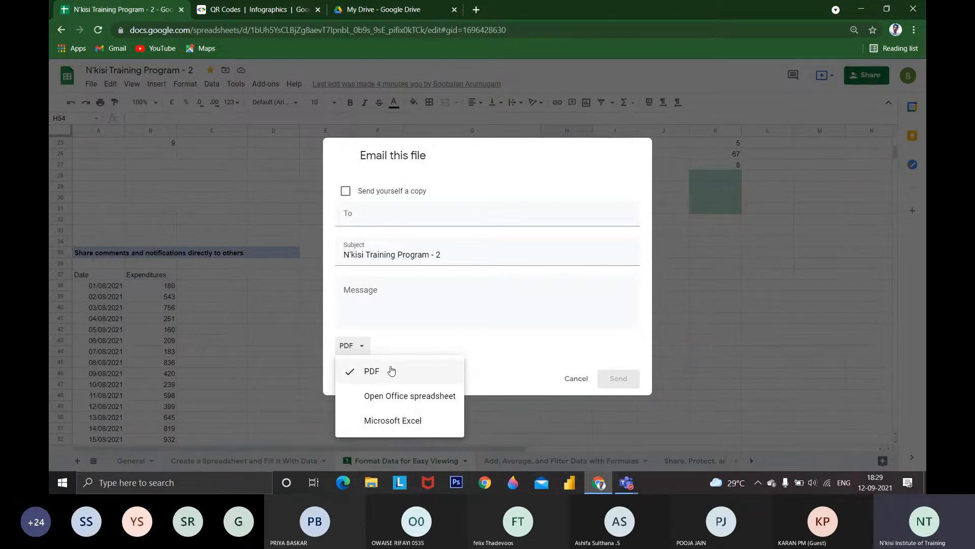
click(400, 336)
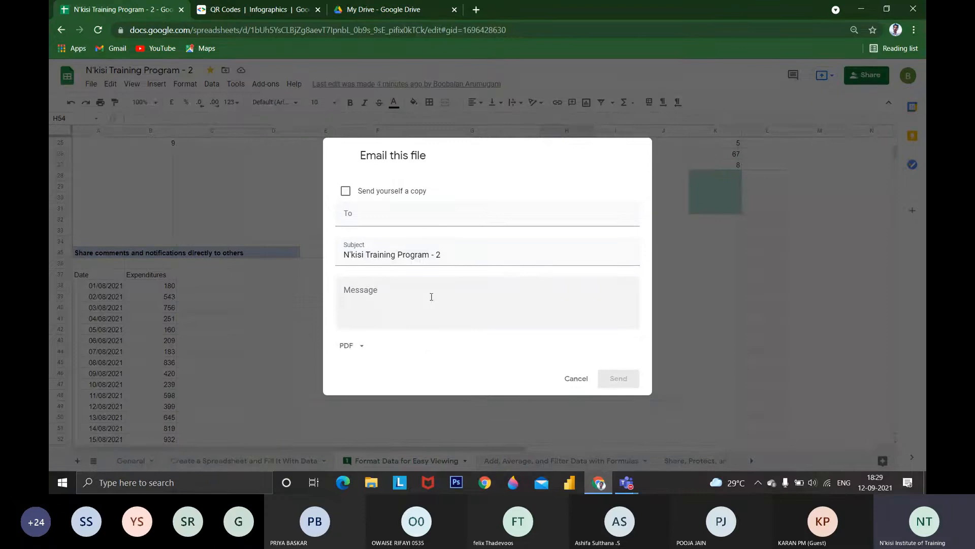
click(573, 377)
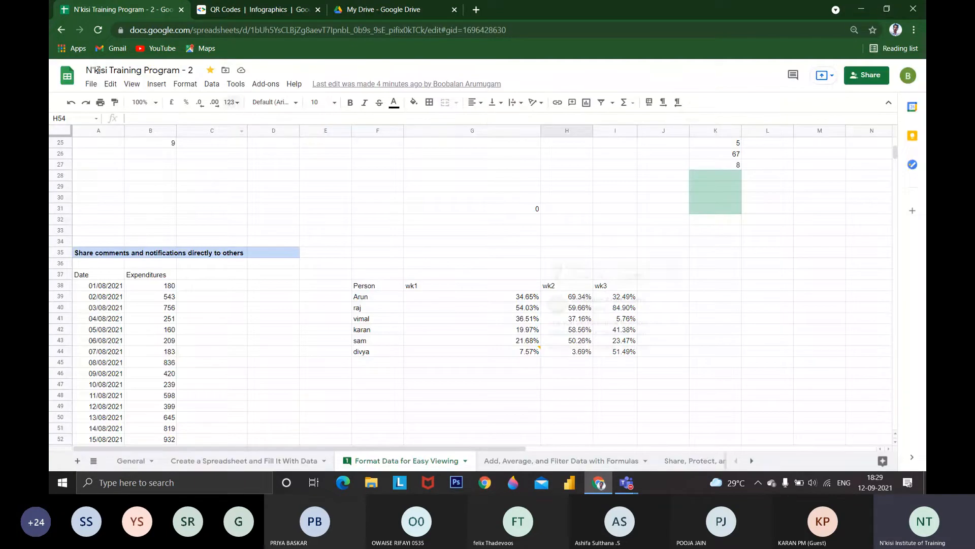
Review the available download formats, turn on offline access for all files, and check the offline status
click(91, 84)
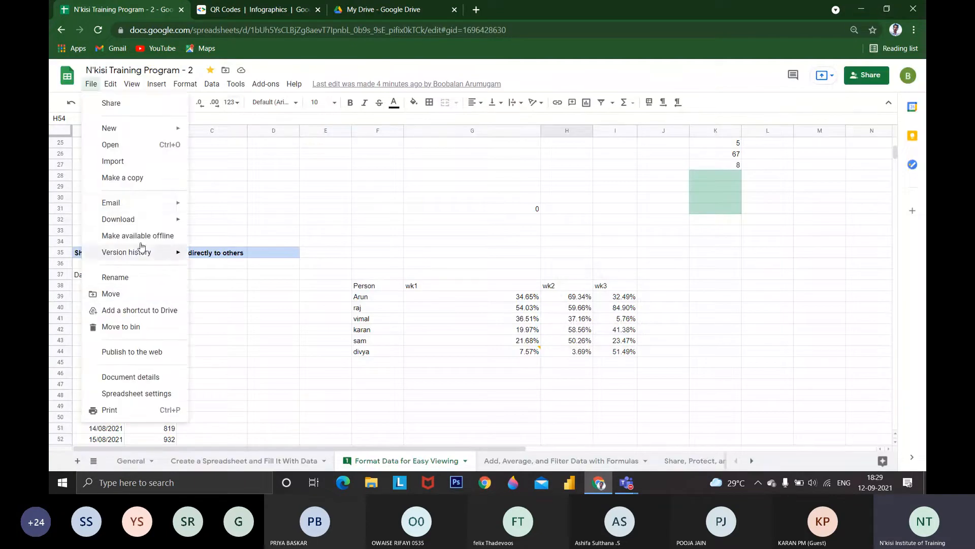
mouse_move(144, 220)
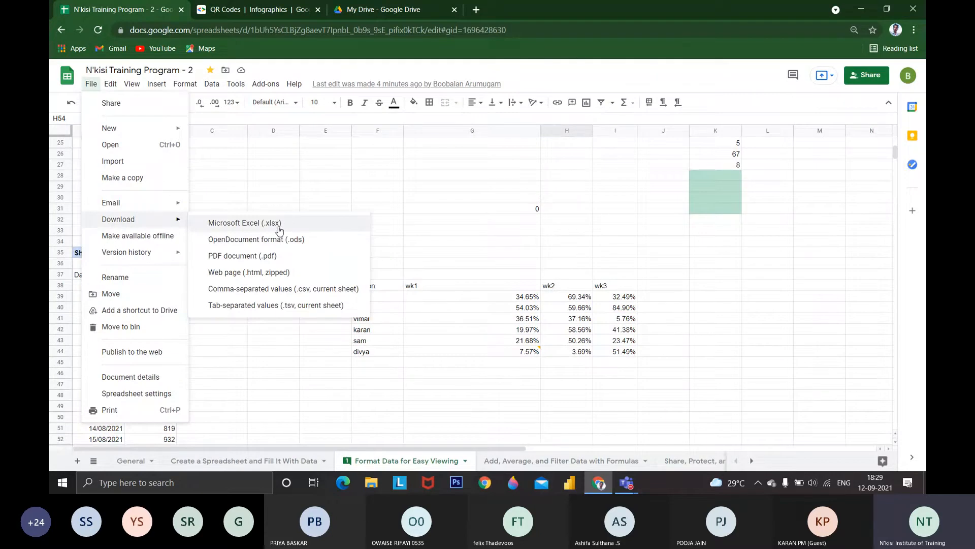
click(152, 237)
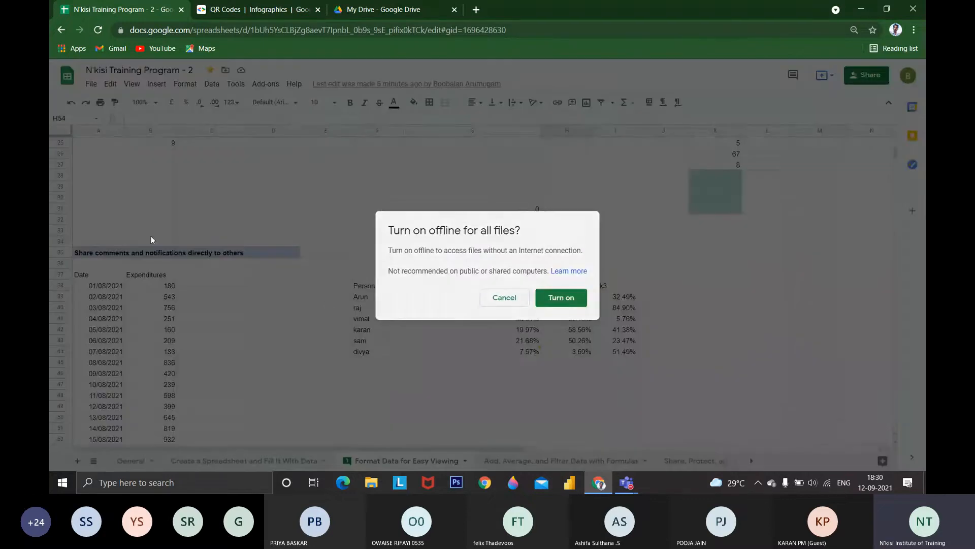
click(552, 298)
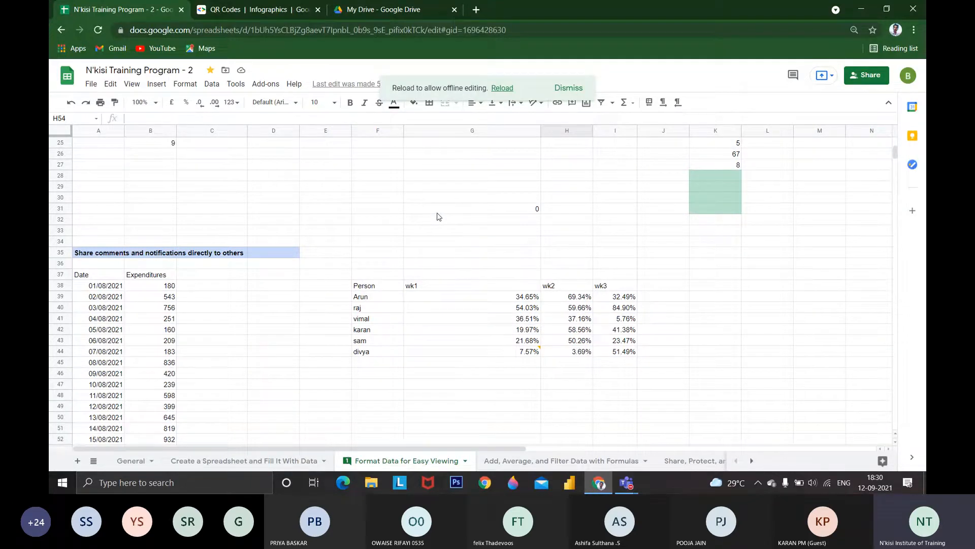
click(92, 84)
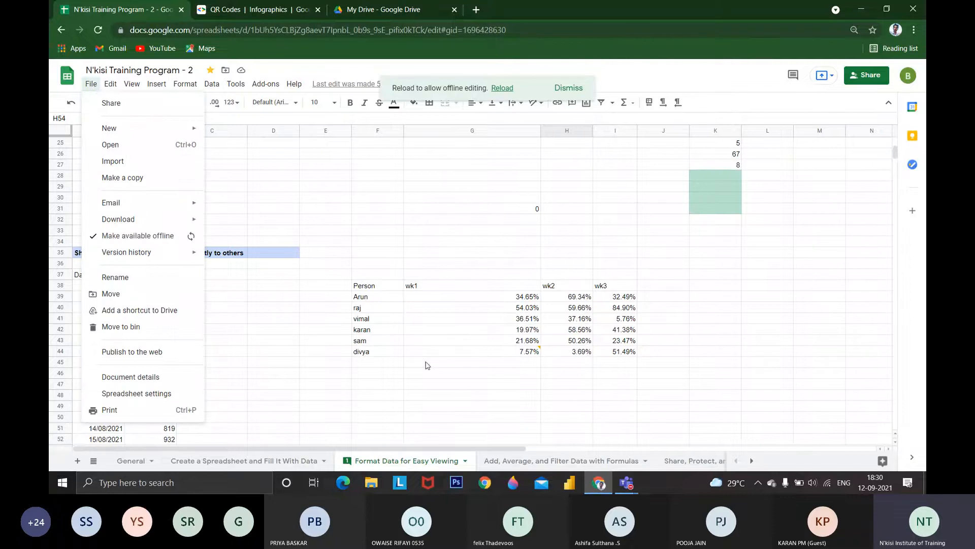
click(240, 305)
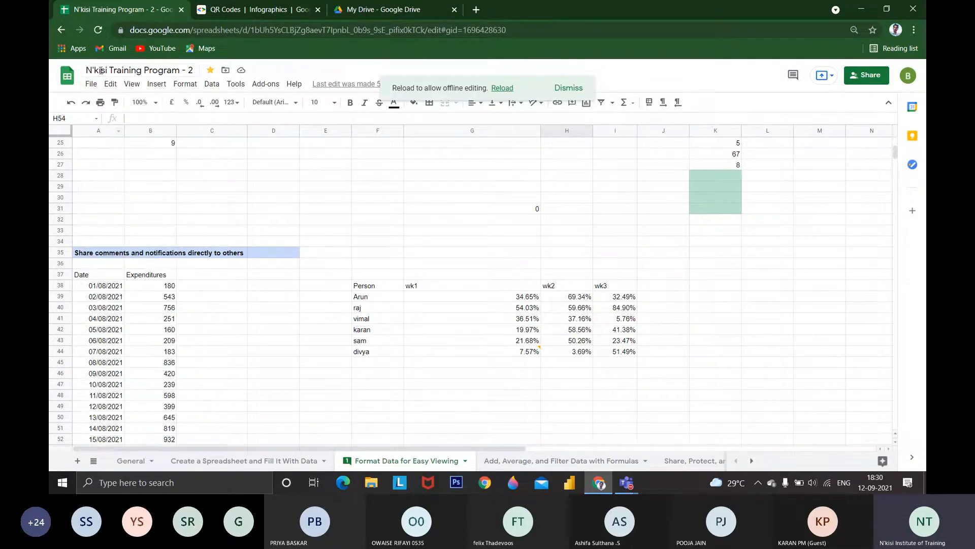
Show the spreadsheet's version history and preview the 8 September 11:34 and 11:54 versions
click(91, 85)
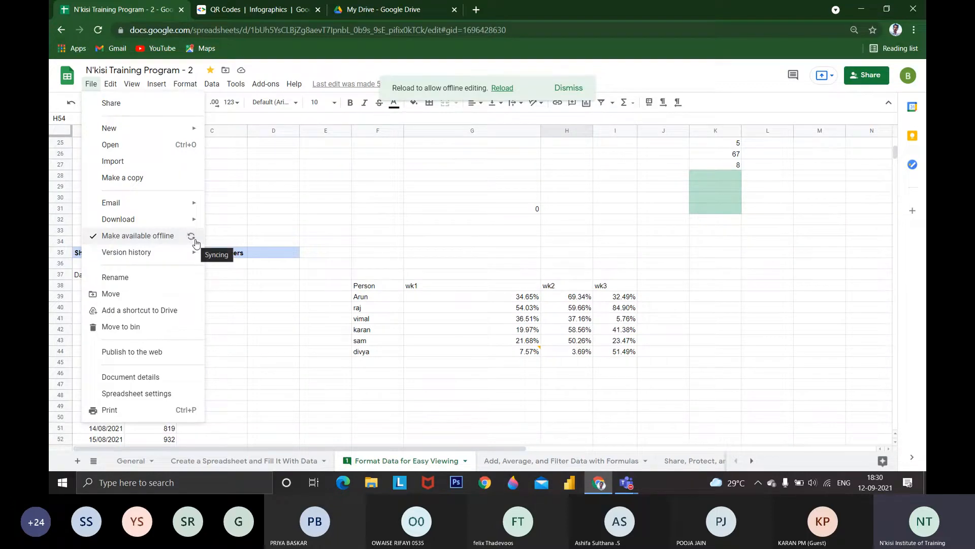
mouse_move(196, 254)
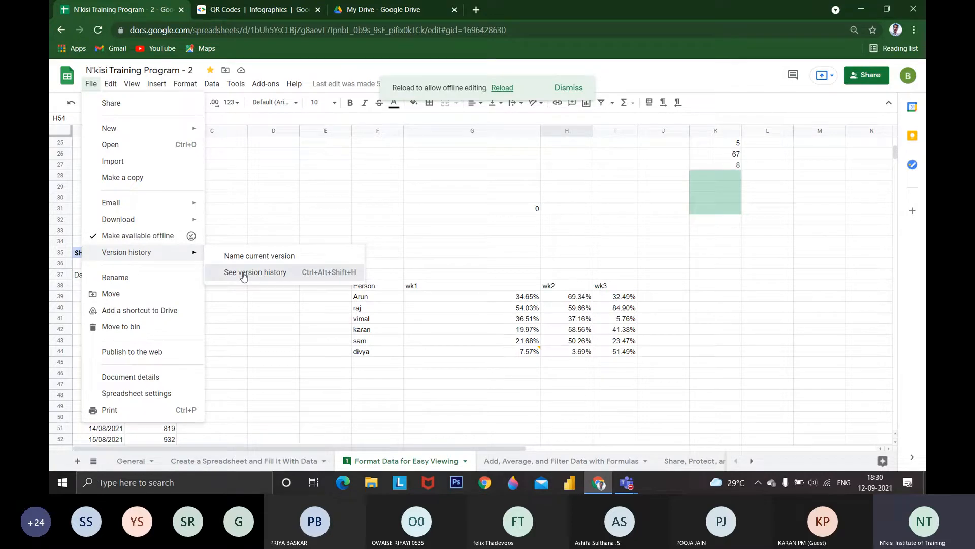
click(243, 273)
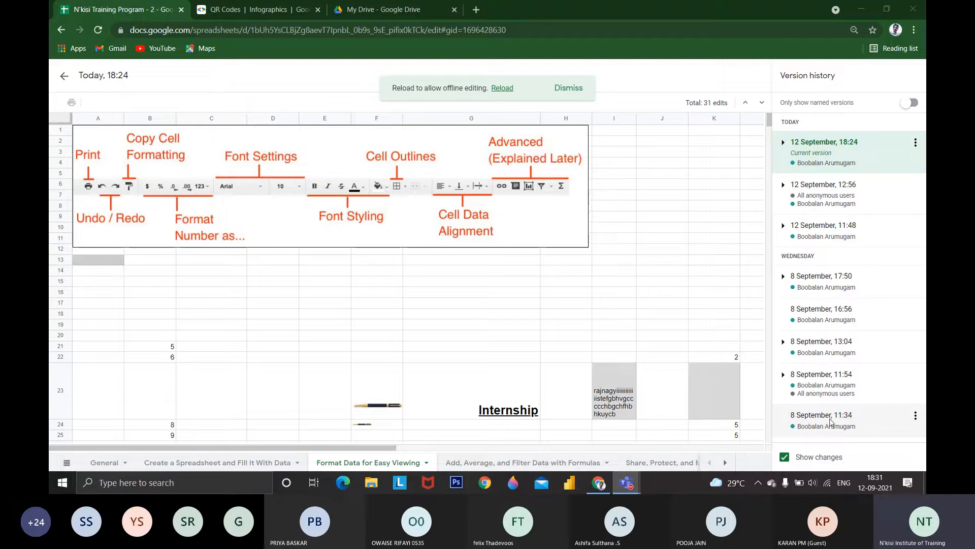
click(825, 419)
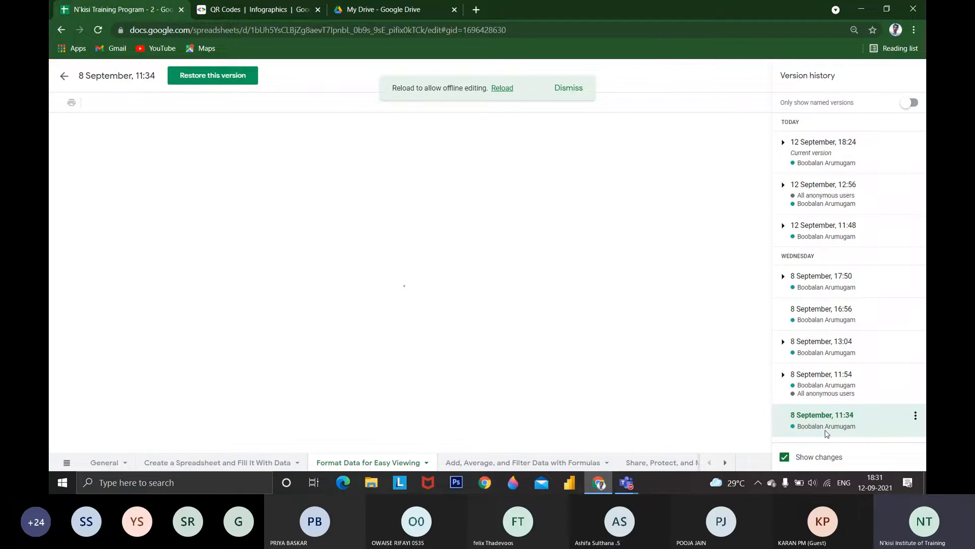
click(814, 380)
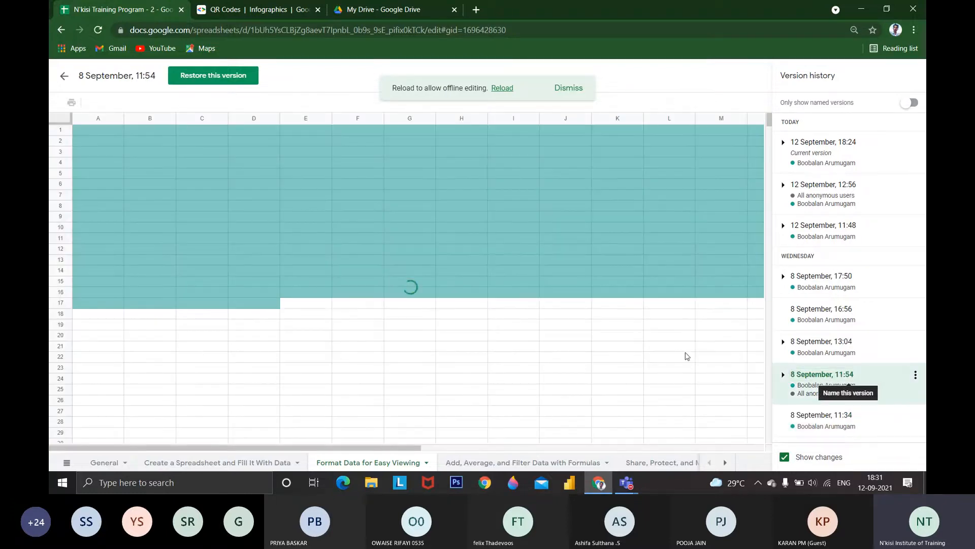
scroll(650, 318, down, 5)
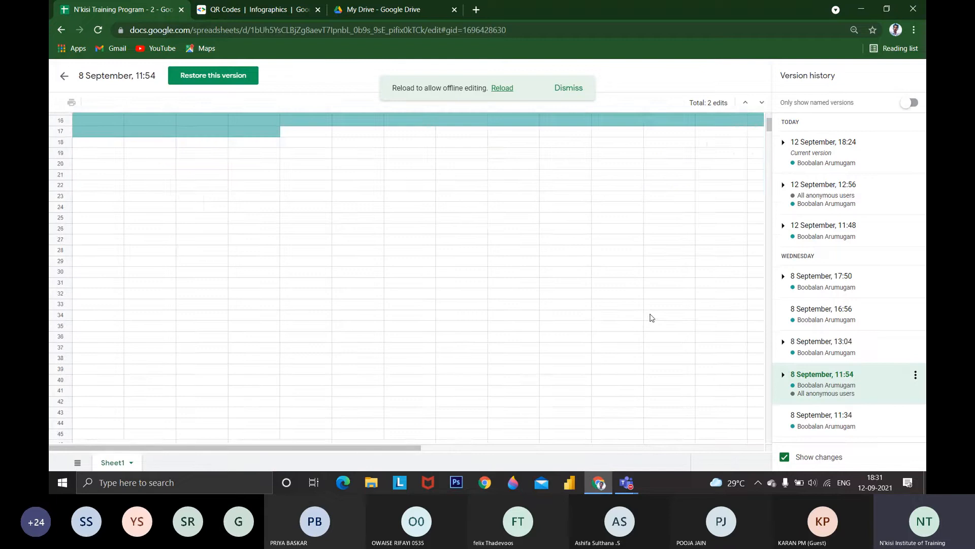
scroll(652, 315, up, 5)
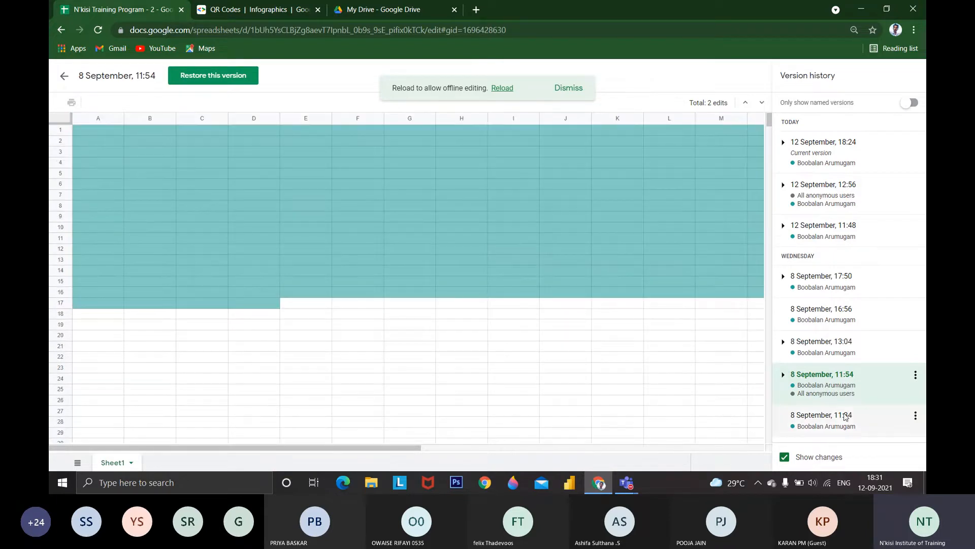
Preview the General, Create a Spreadsheet and Fill It With Data, and Format Data for Easy Viewing sheets in the 8 September 13:04 version
click(827, 350)
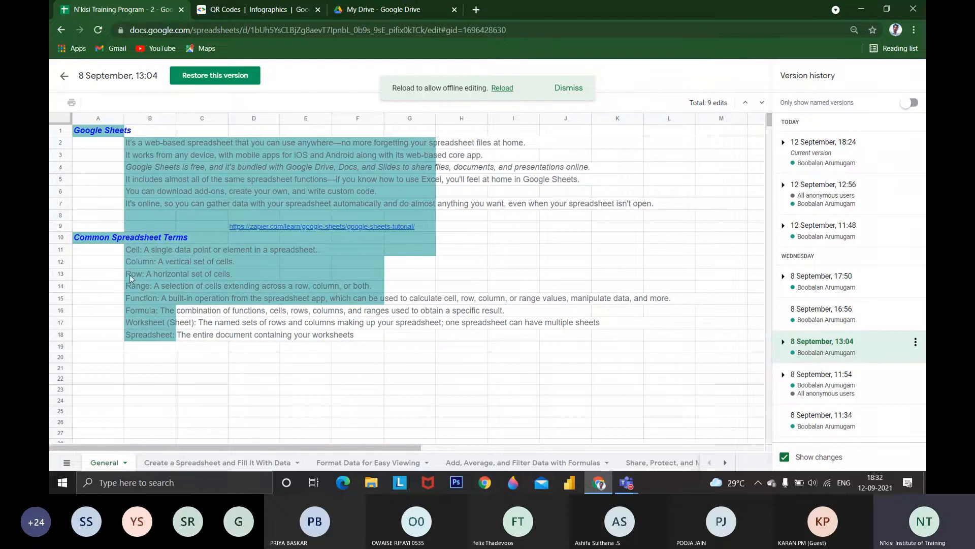
scroll(156, 268, down, 2)
scroll(167, 267, up, 2)
click(207, 464)
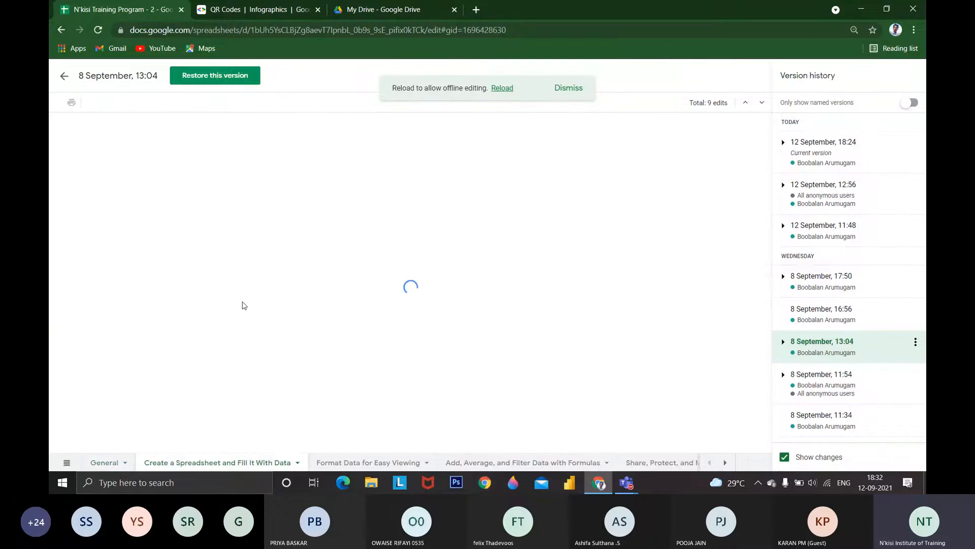
scroll(244, 306, down, 3)
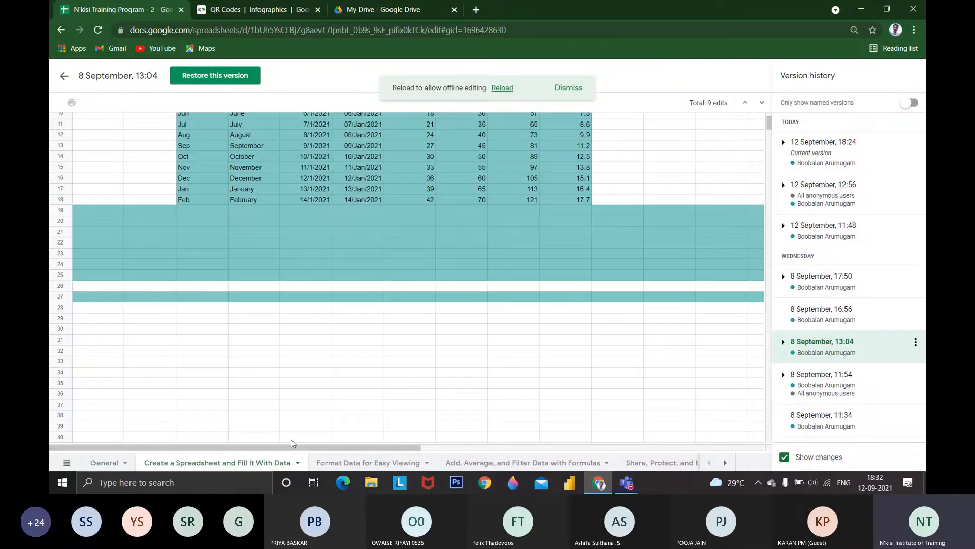
click(328, 463)
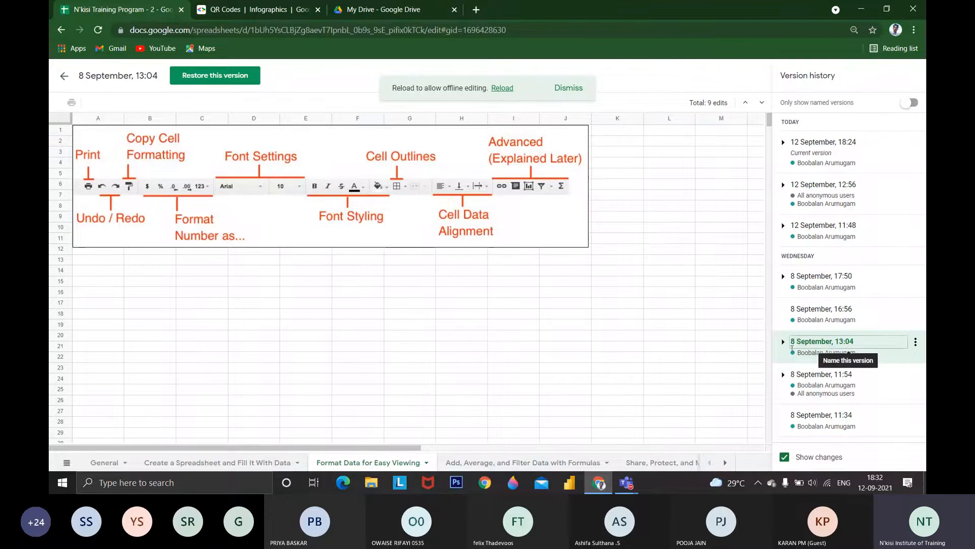
click(120, 463)
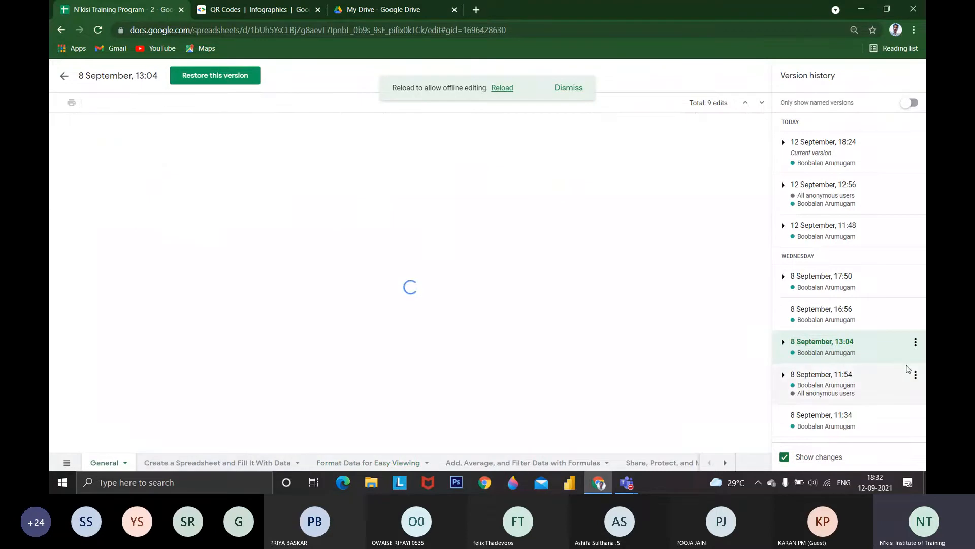
Preview the 8 September 16:56 version and compare sheets between the 12 September 12:56 version and the current one
click(872, 314)
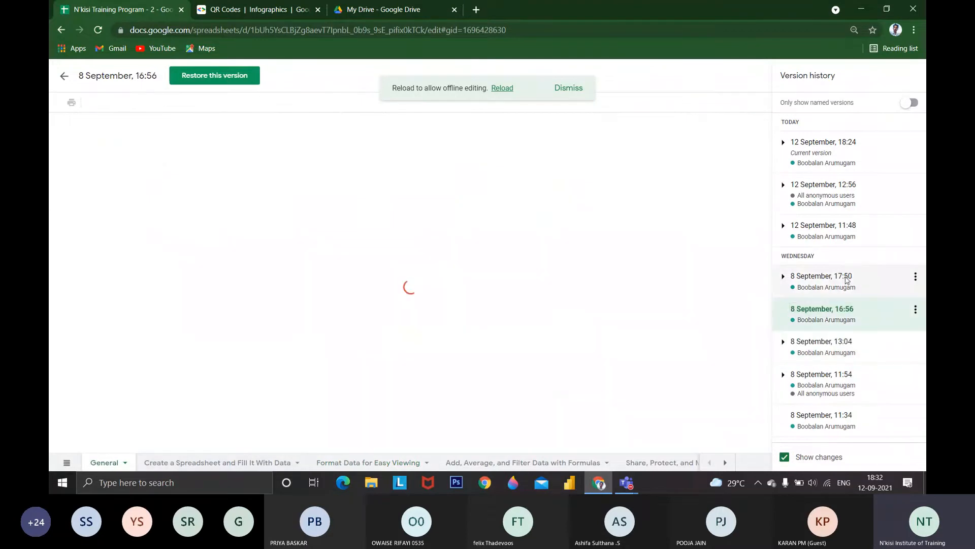
click(846, 212)
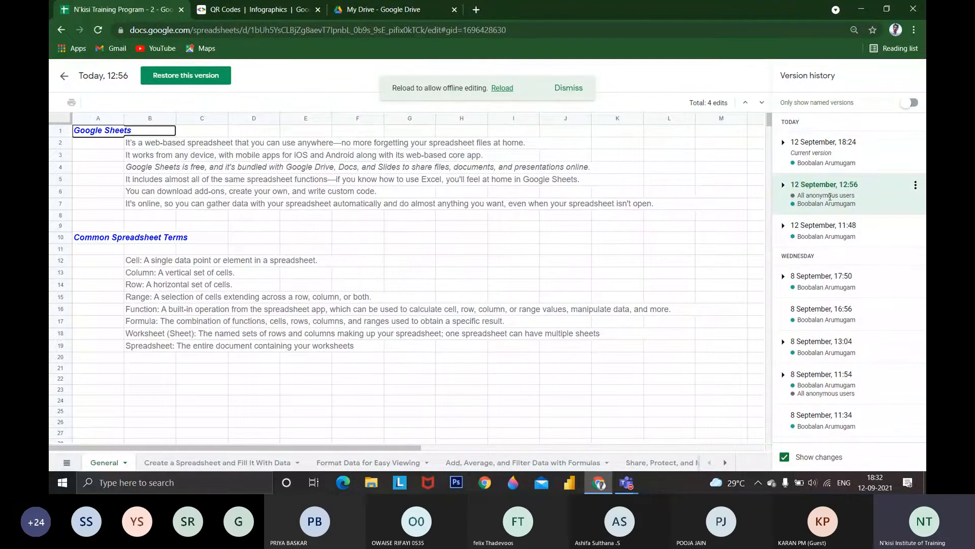
click(837, 161)
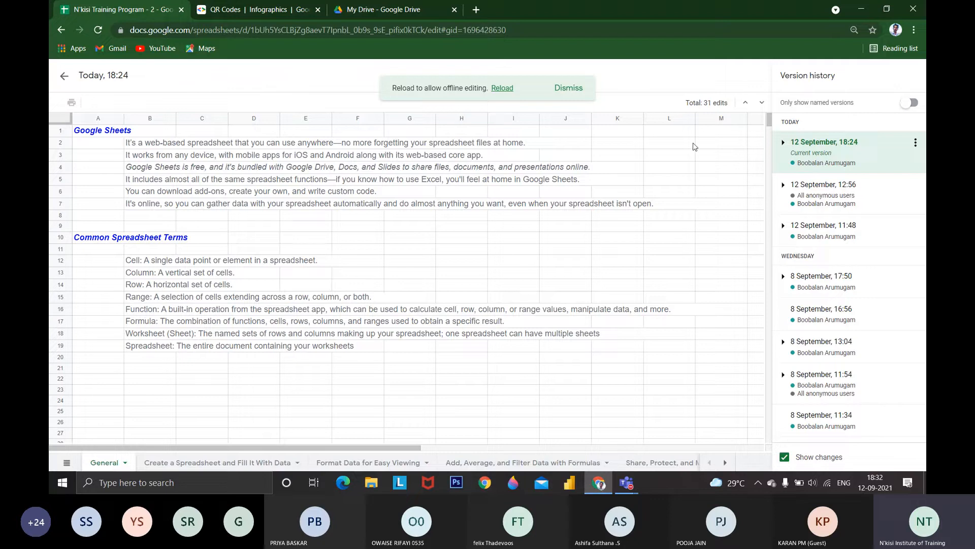
click(279, 462)
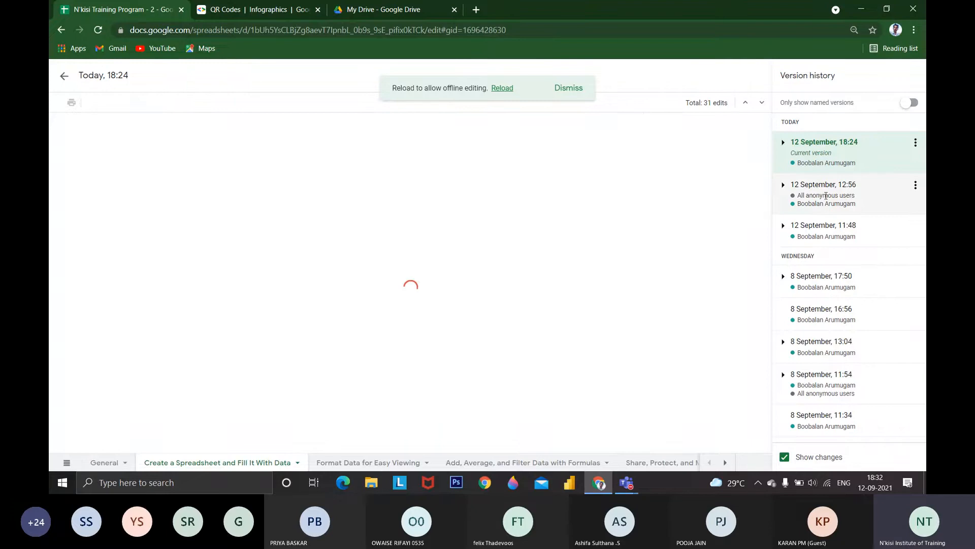
click(852, 189)
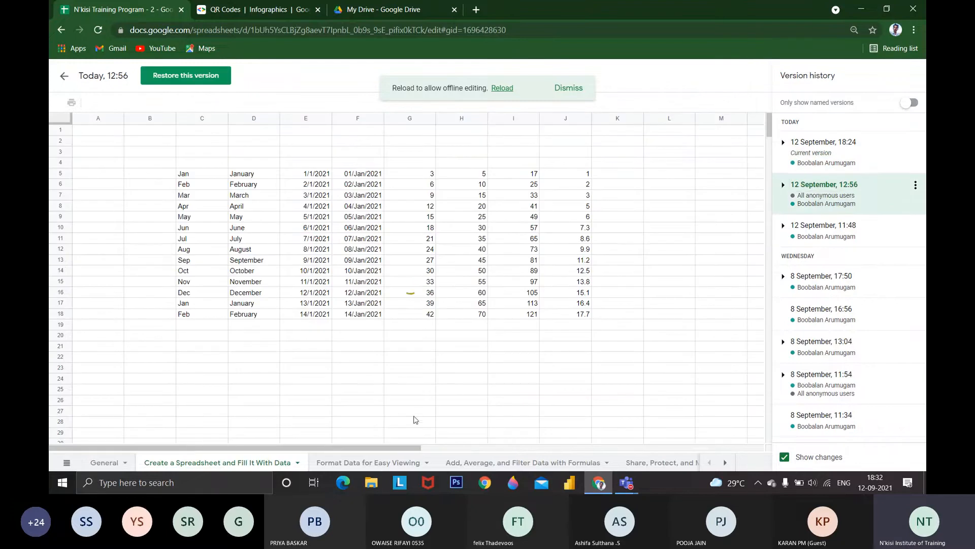
click(399, 463)
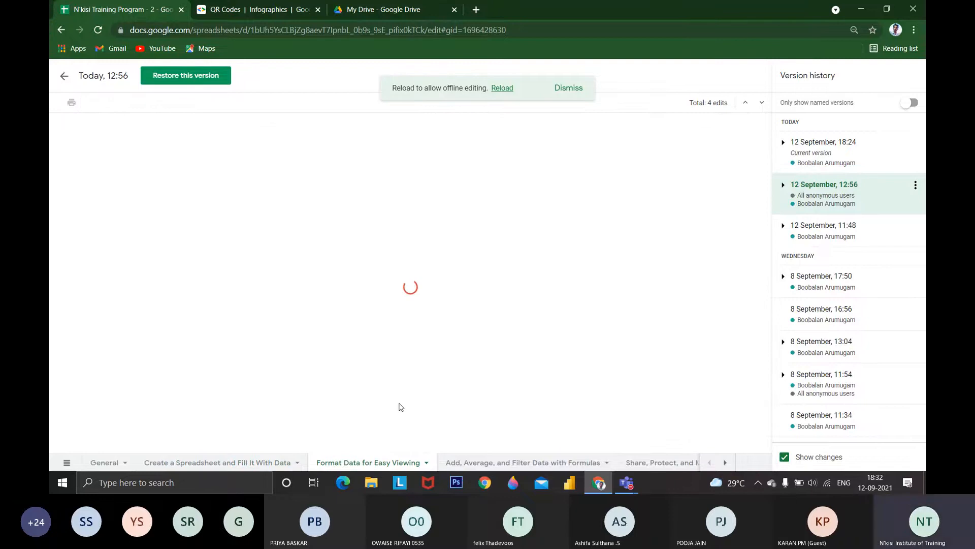
Preview the Format Data for Easy Viewing, Create a Spreadsheet and General sheets in the 12 September 12:56 version, and return to the current spreadsheet
scroll(391, 401, down, 8)
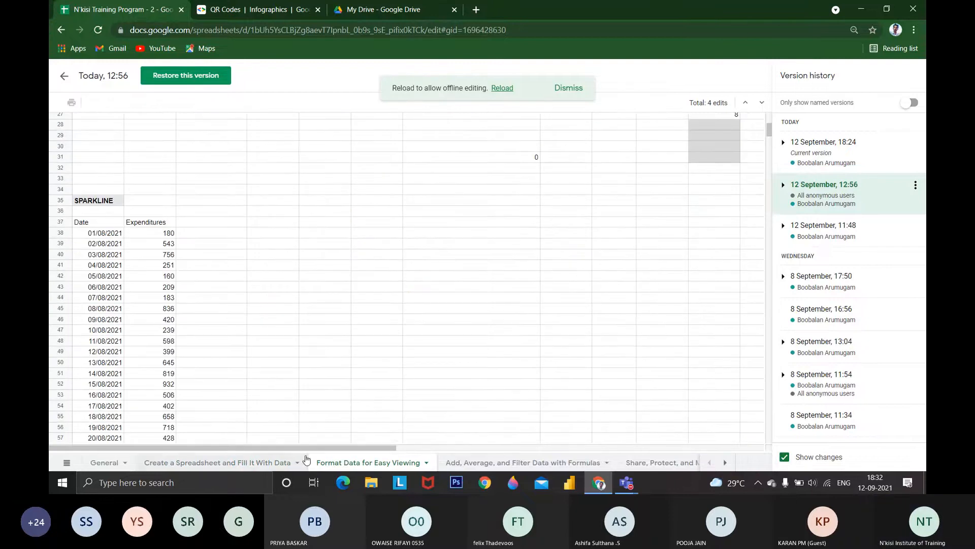
scroll(264, 368, down, 10)
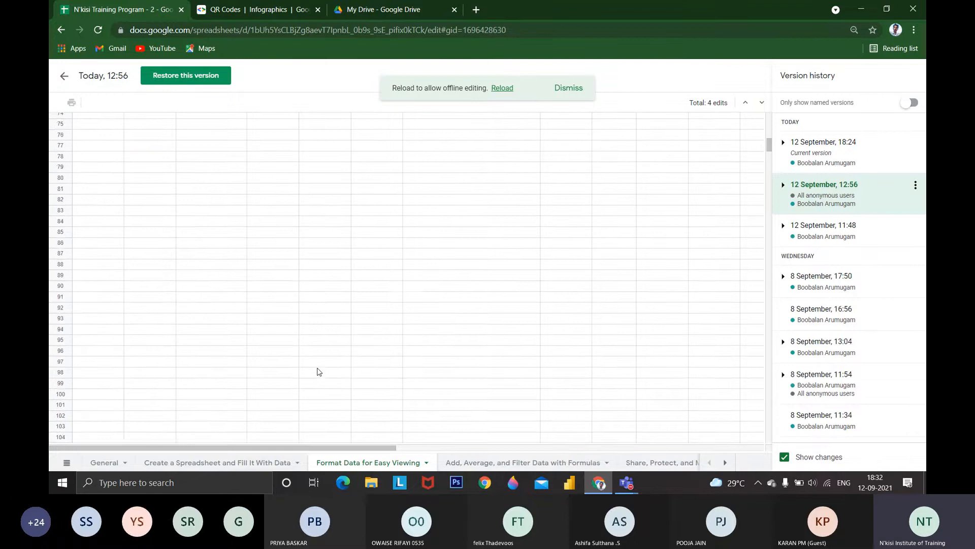
scroll(319, 371, up, 8)
click(279, 463)
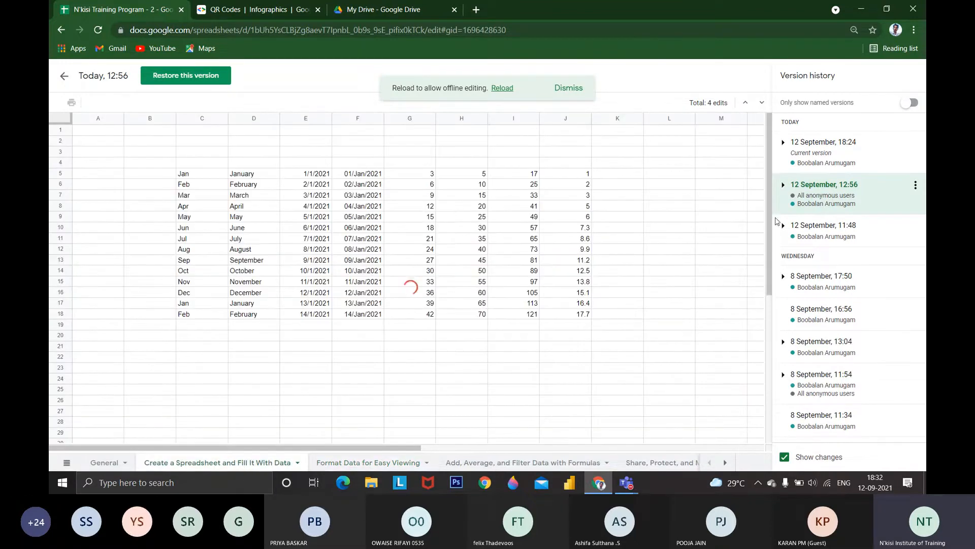
click(105, 462)
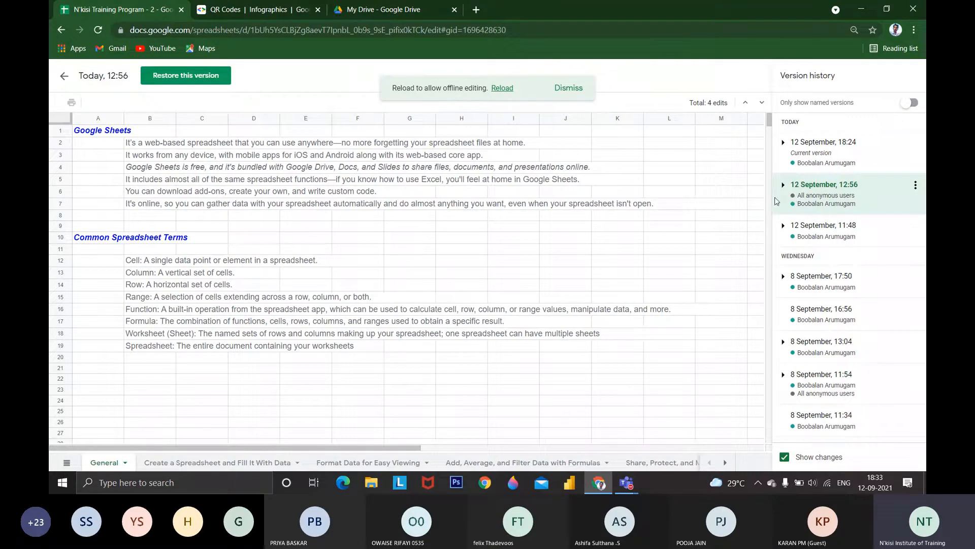
drag(776, 200, 549, 206)
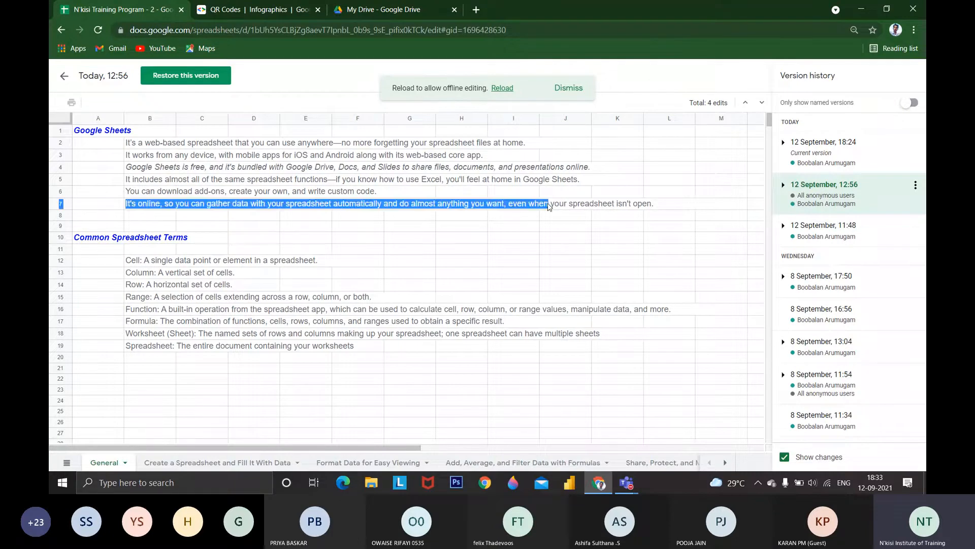
click(65, 79)
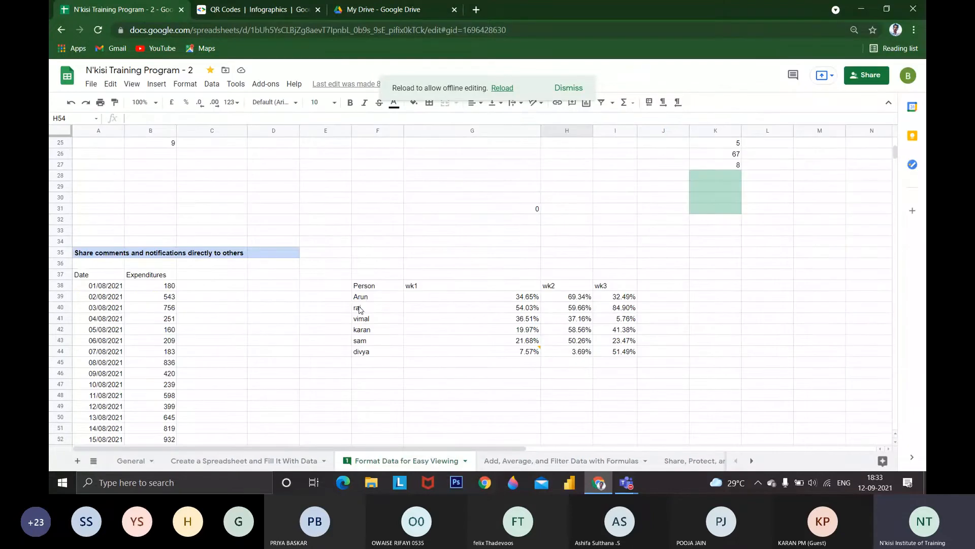
Set the wk1 percentage in cell G44 to 77.57%
scroll(476, 315, down, 2)
click(513, 242)
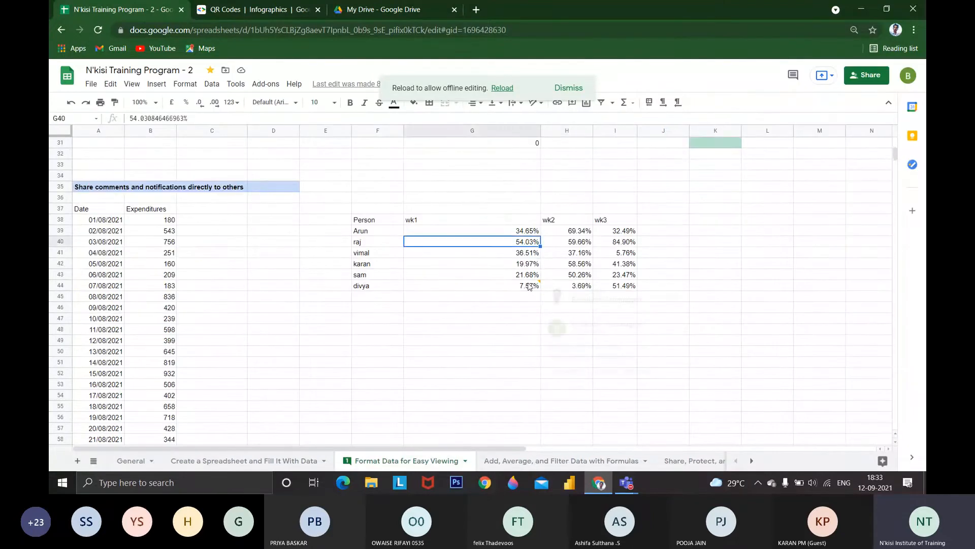
click(529, 286)
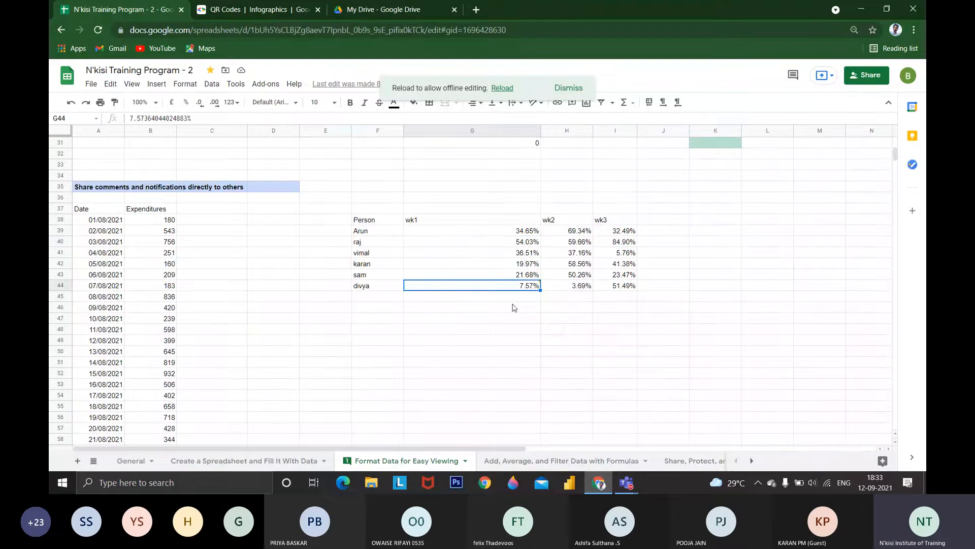
text(770)
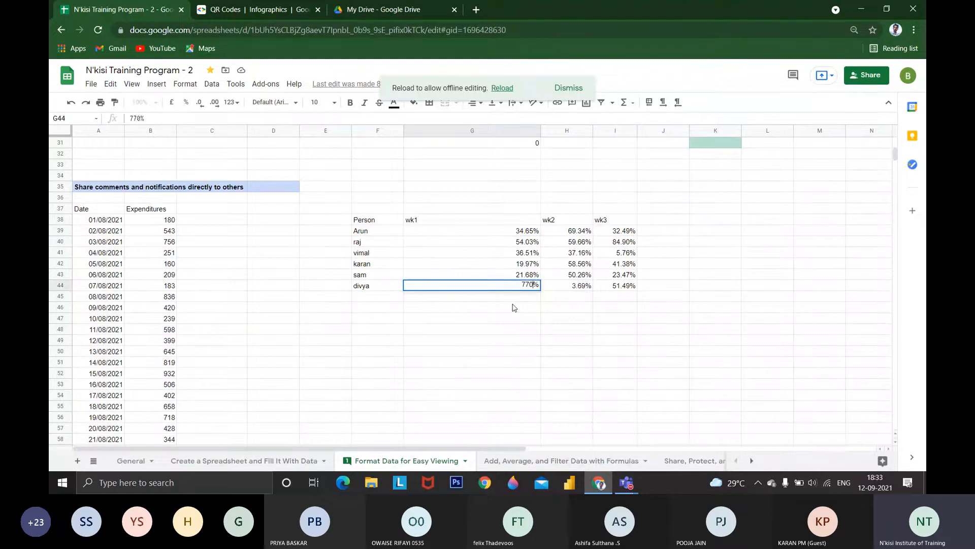
key(BackSpace)
text(578)
key(BackSpace)
key(BackSpace)
key(BackSpace)
text(.57)
key(ctrl+Return)
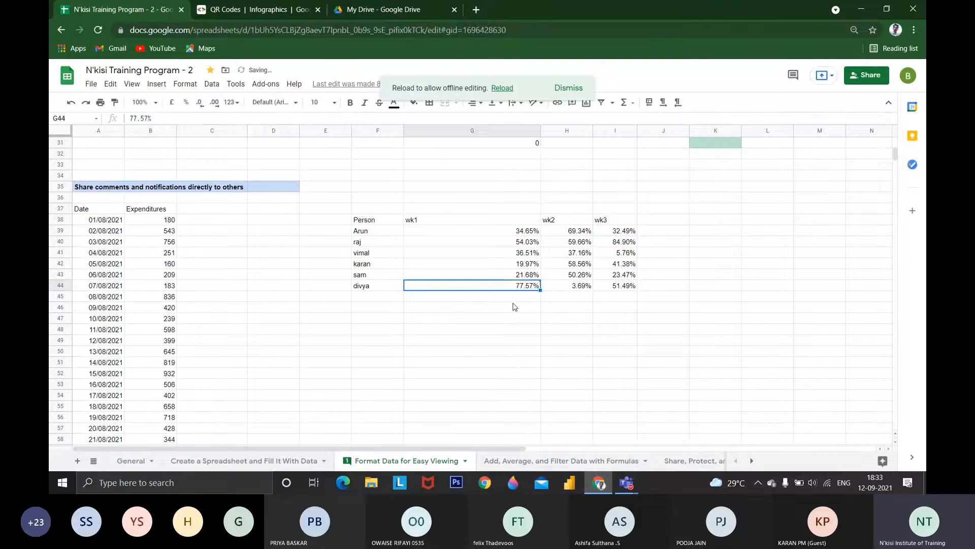
Show the spreadsheet's version history options and return to the sheet
mouse_move(519, 288)
click(91, 84)
mouse_move(159, 254)
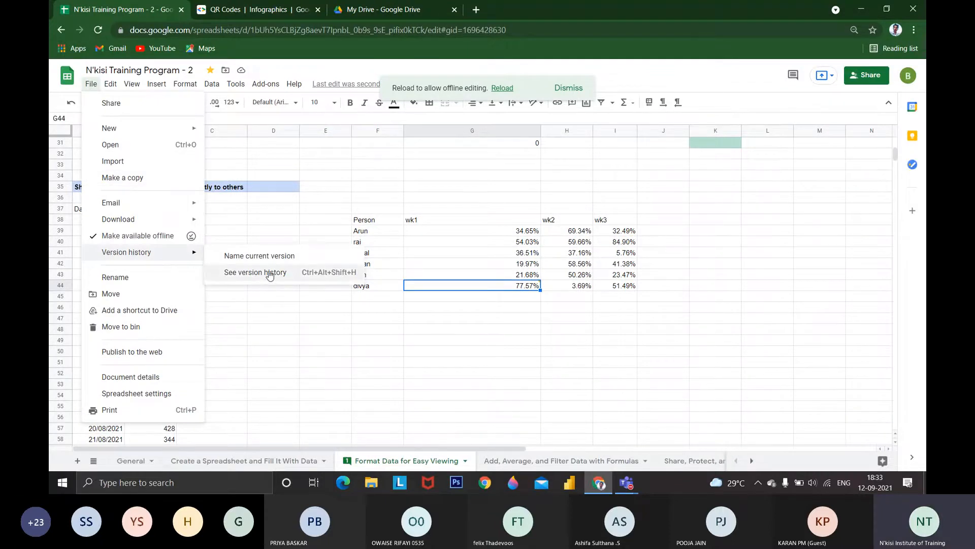
click(344, 342)
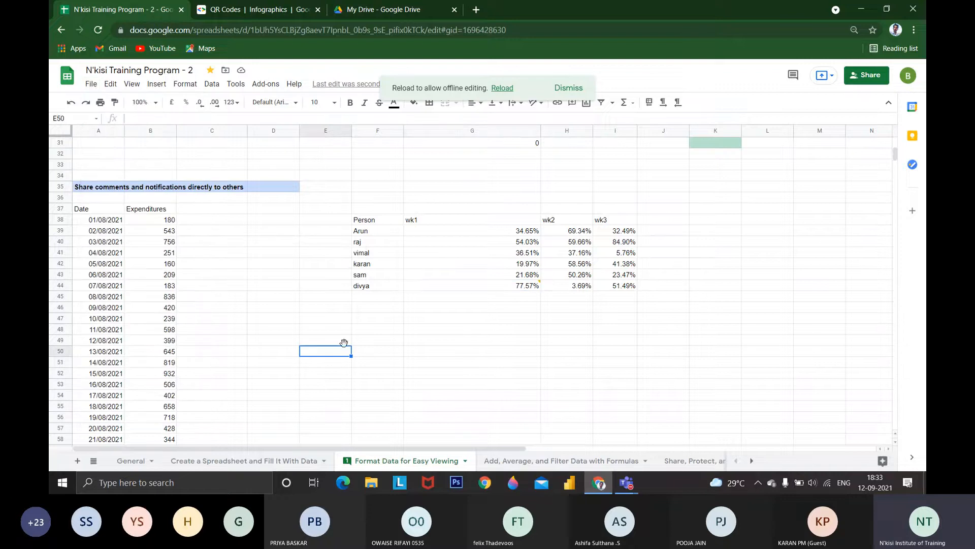
Show the edit history of cell G44, check the replaced and new values, and step back to the previous edit
click(434, 285)
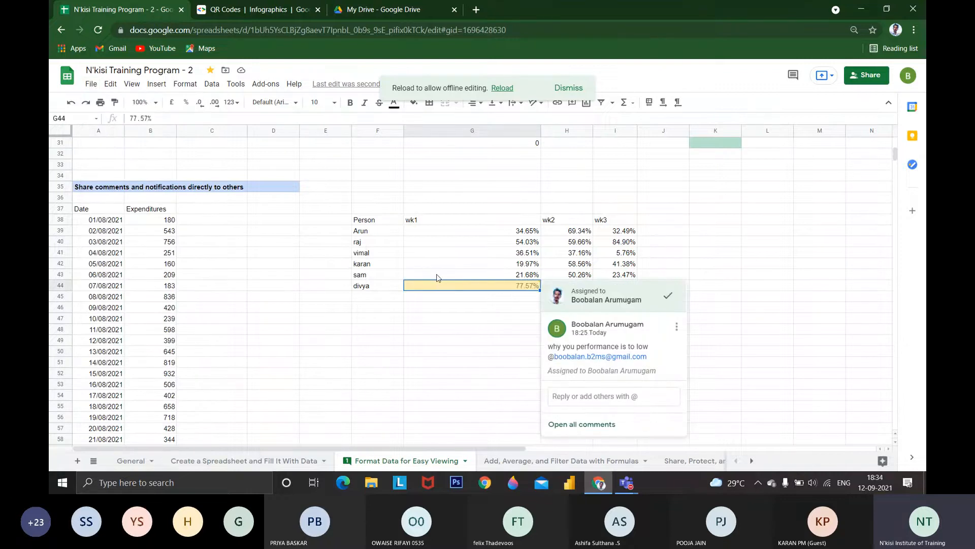
click(460, 329)
right_click(488, 290)
mouse_move(488, 291)
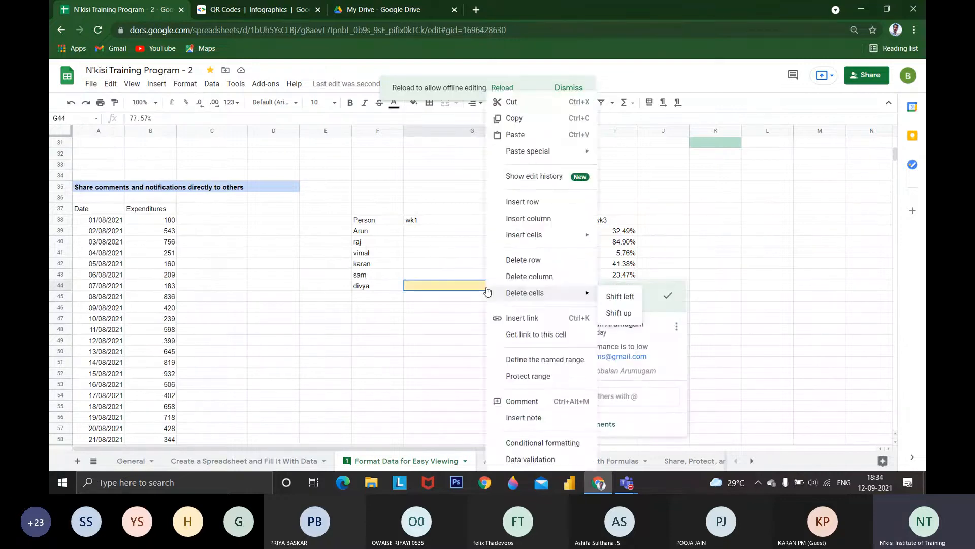
click(555, 178)
scroll(518, 387, down, 1)
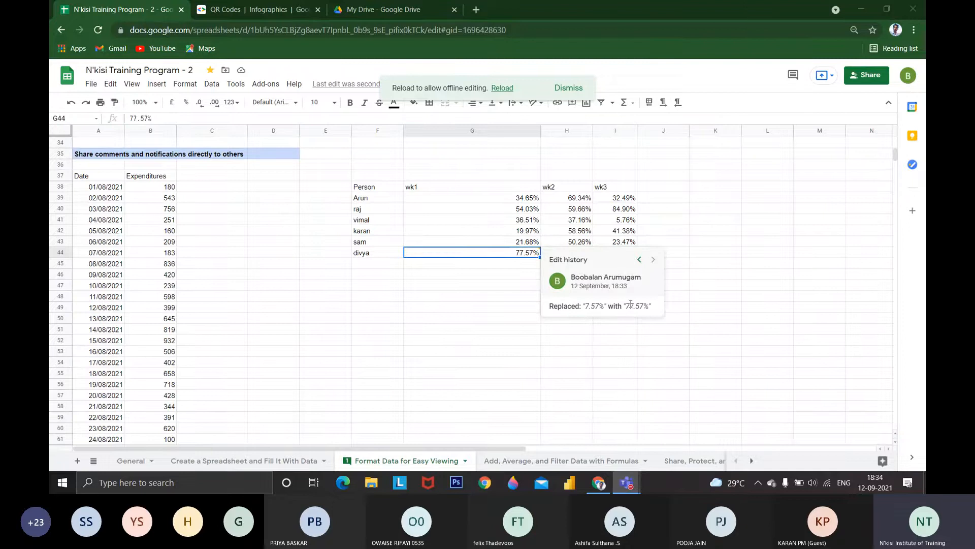
double_click(588, 306)
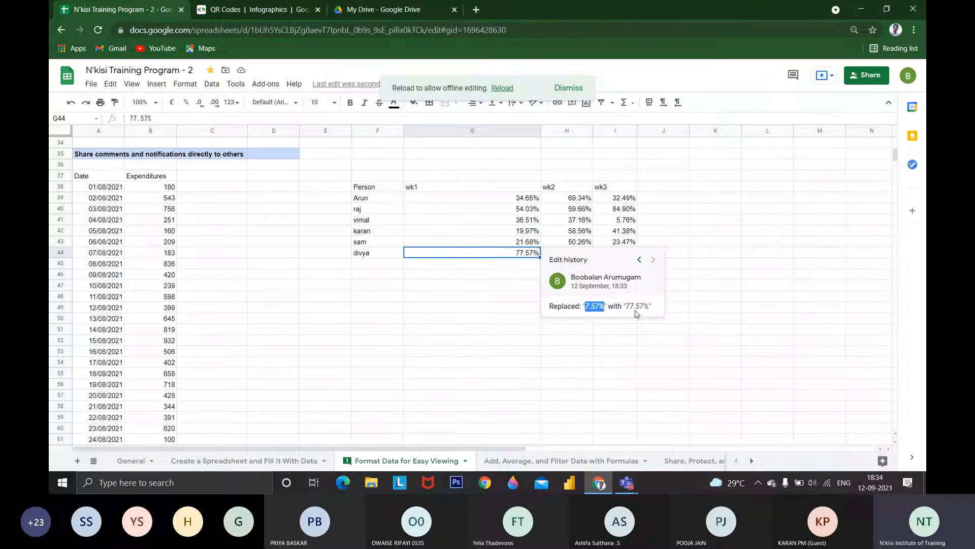
double_click(629, 307)
drag(582, 306, 595, 306)
click(639, 260)
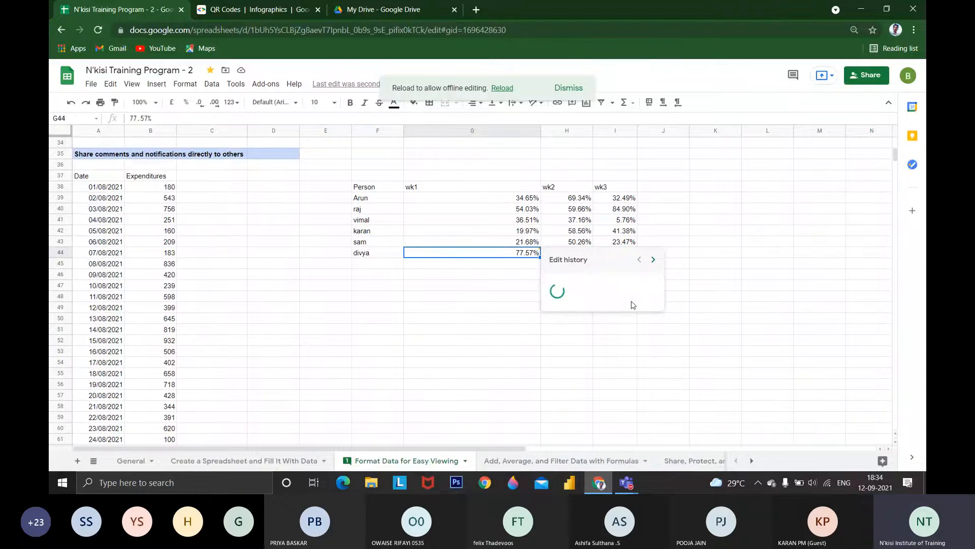
Show the edit history of the 30/08/2021 expenditure in cell B67 and step back through its earlier edits
drag(266, 318, 265, 307)
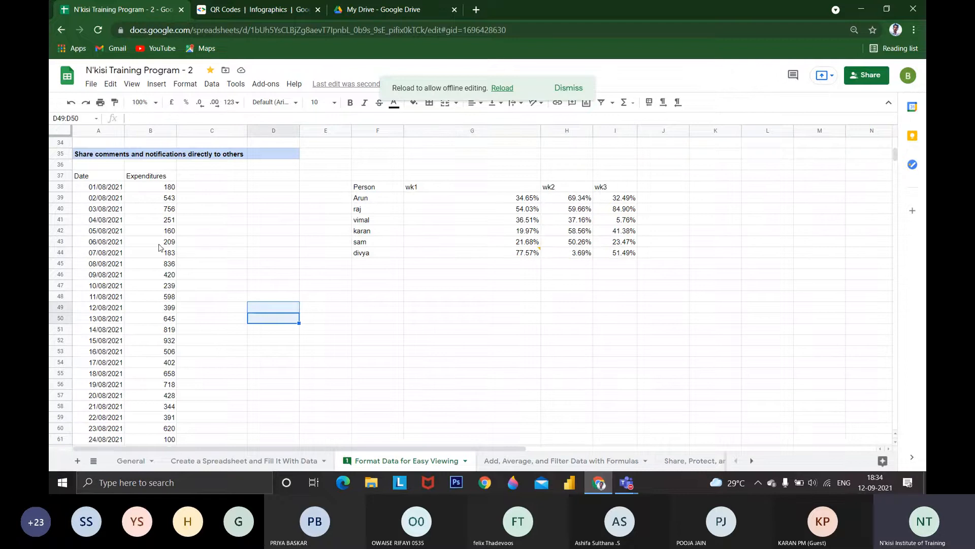
scroll(167, 300, down, 5)
click(168, 307)
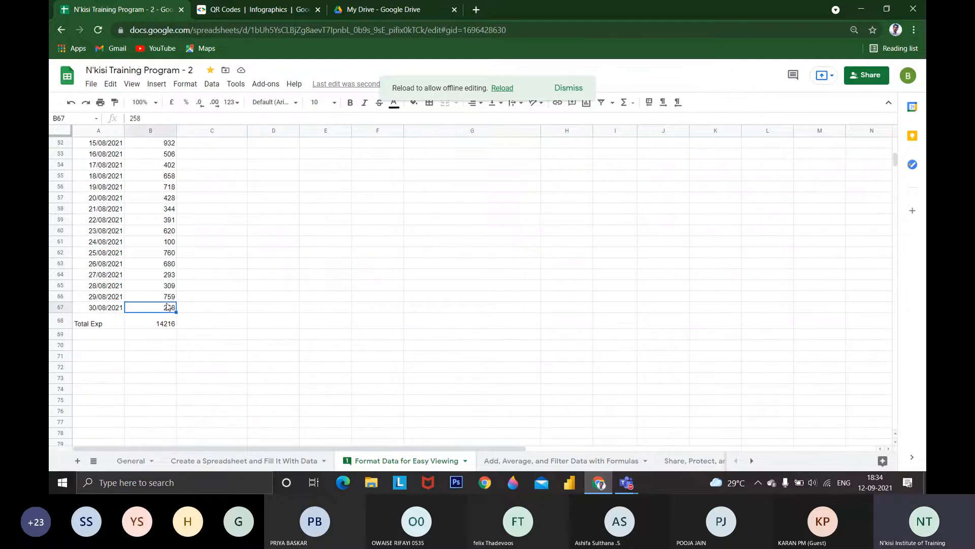
right_click(168, 307)
click(239, 177)
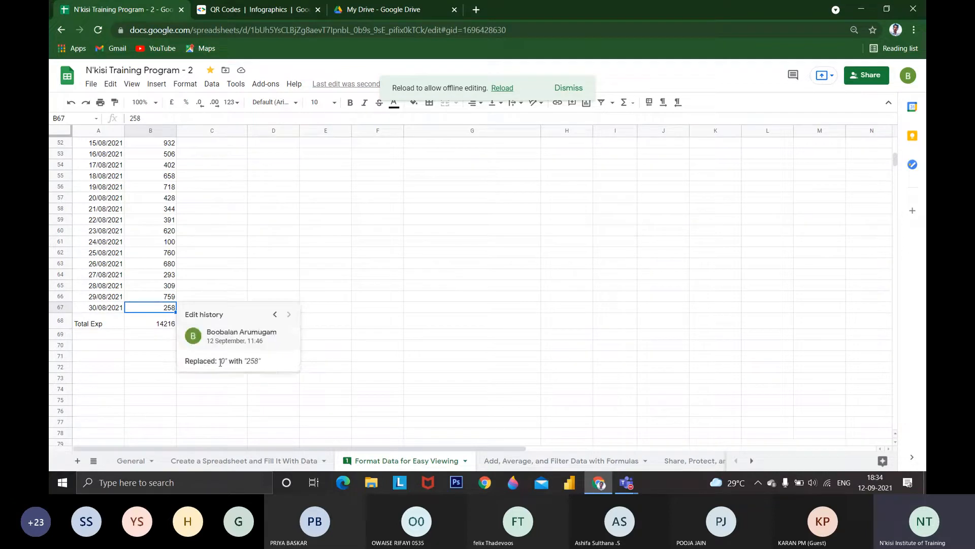
click(275, 315)
click(276, 317)
drag(185, 361, 222, 359)
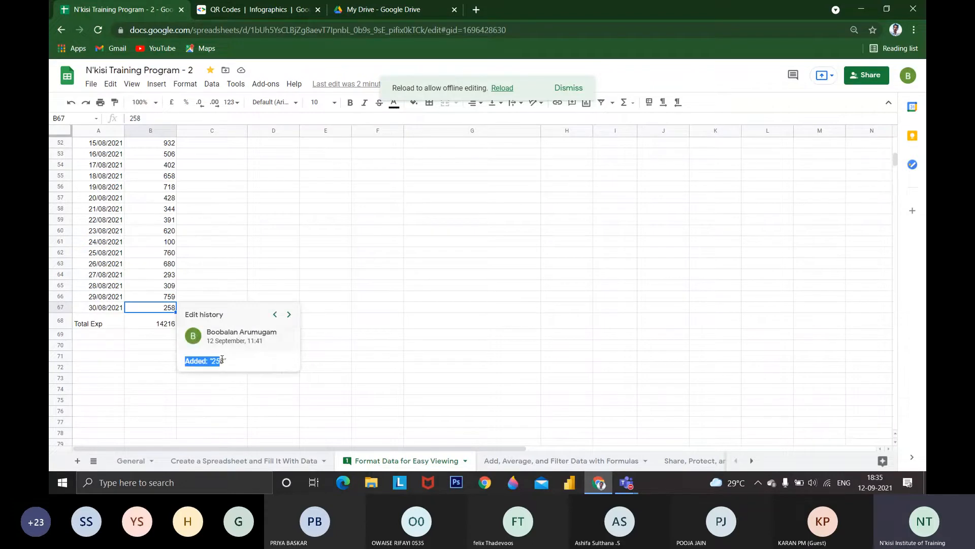
Enter 258 in the empty cell F67
click(381, 306)
text(25)
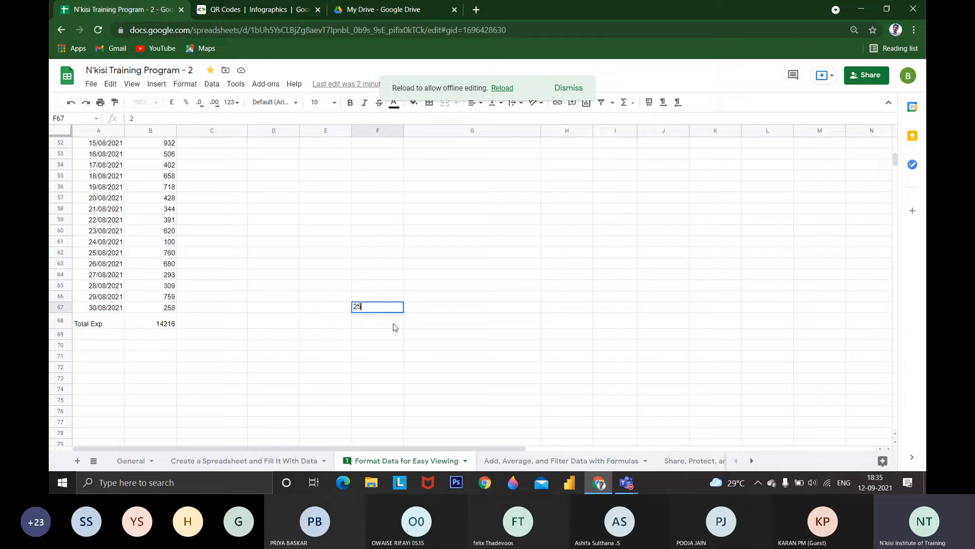
text(8)
click(387, 310)
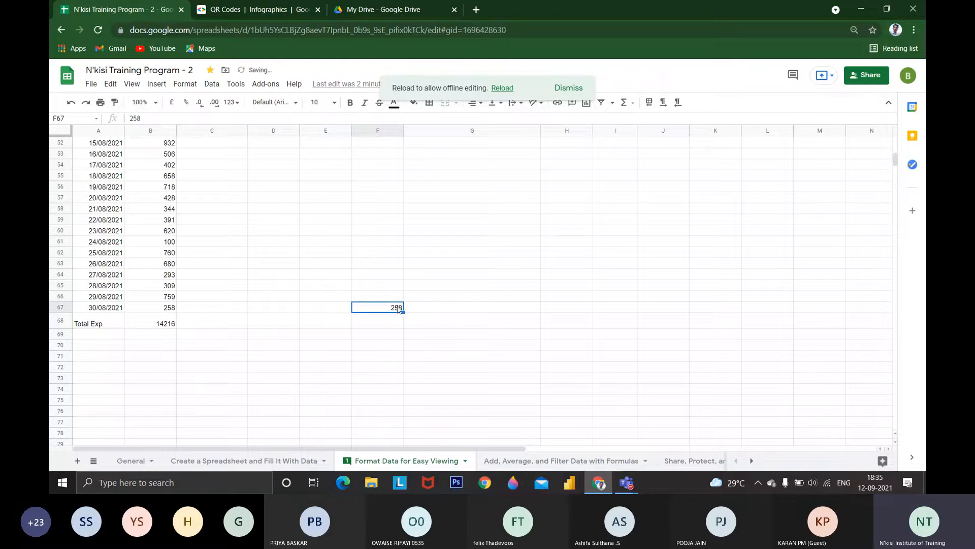
right_click(391, 308)
key(Escape)
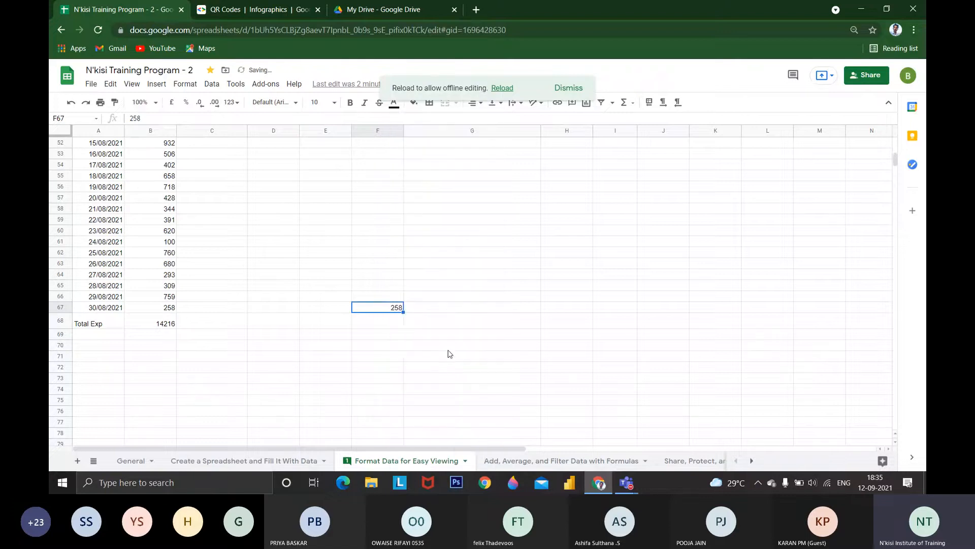
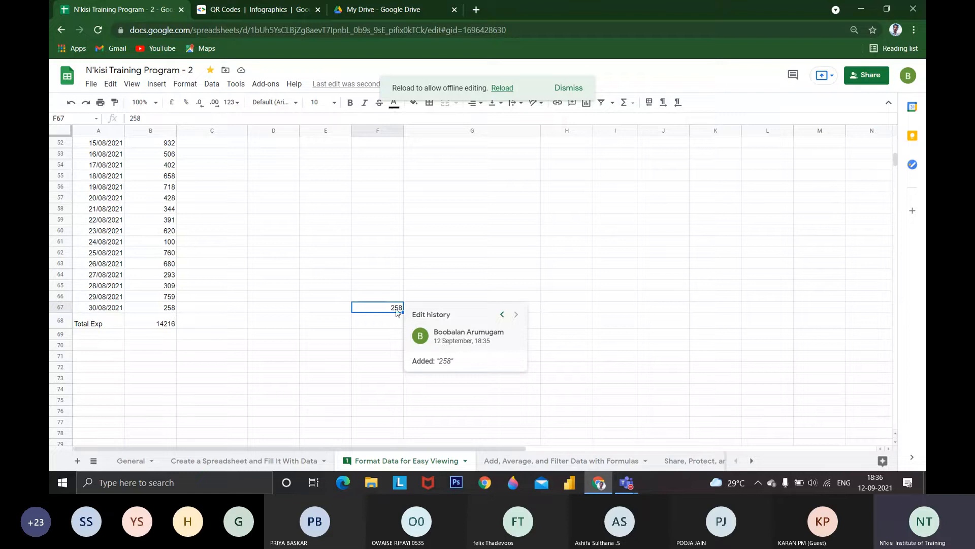
Delete the 258 in cell F67 and show the cell's edit history for the deletion
click(395, 313)
key(Delete)
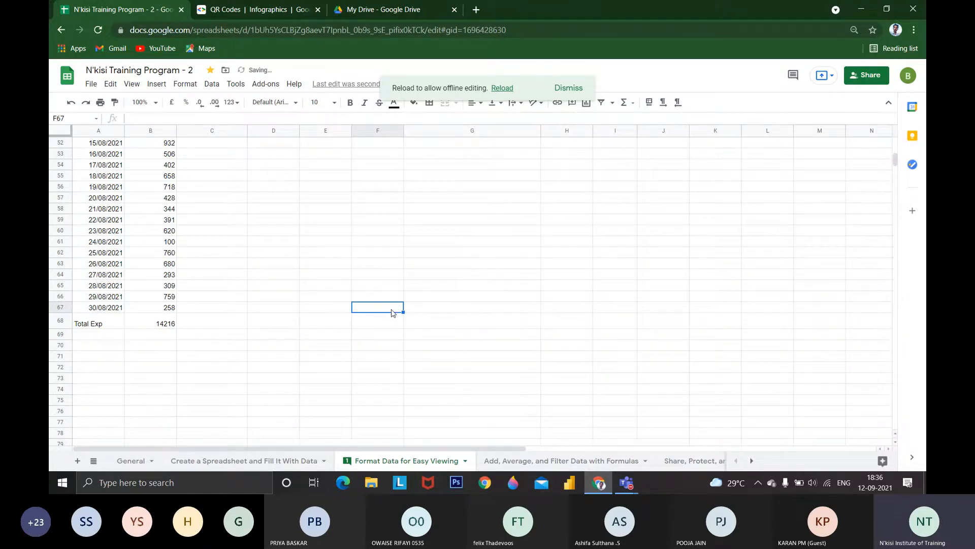
right_click(395, 313)
click(460, 180)
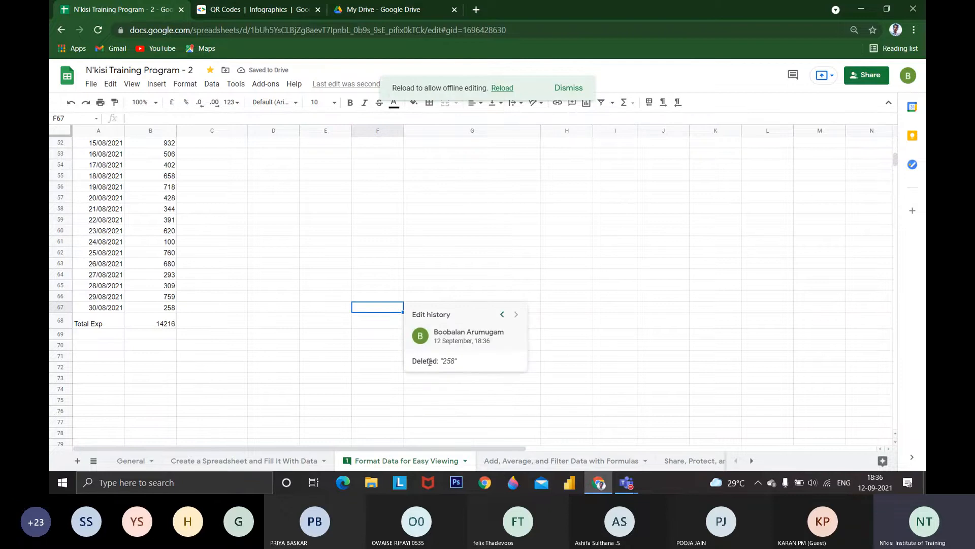
drag(457, 361, 413, 361)
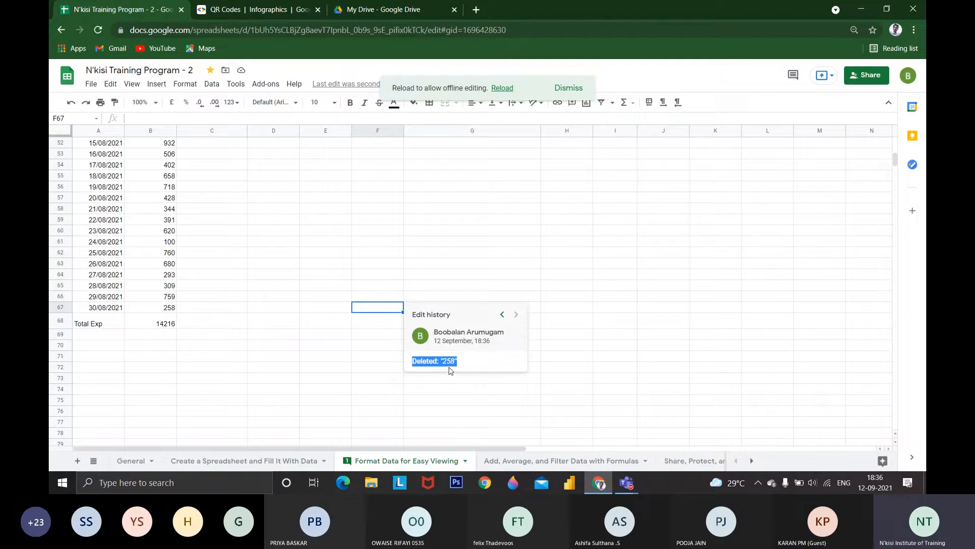
click(383, 288)
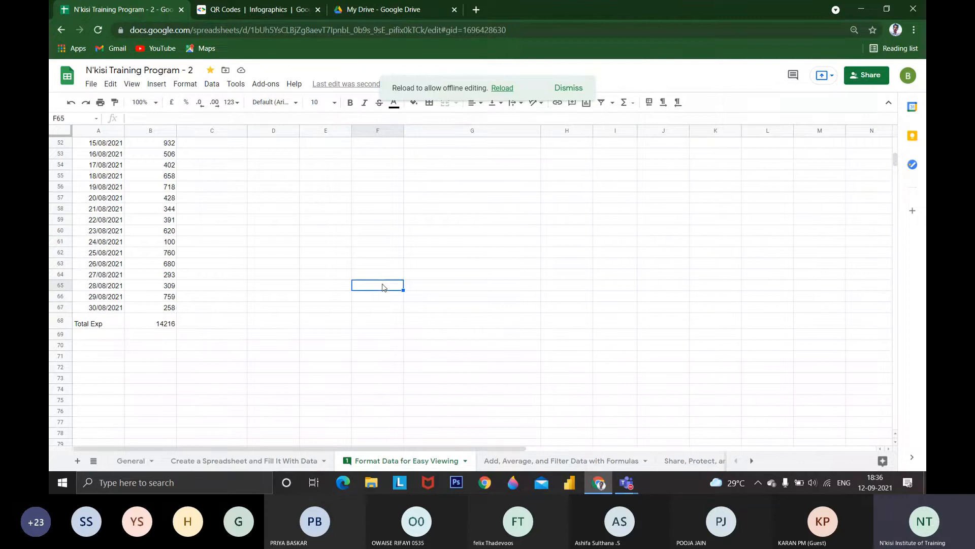
Open the General sheet after briefly viewing Create a Spreadsheet and Fill It With Data
scroll(310, 241, up, 5)
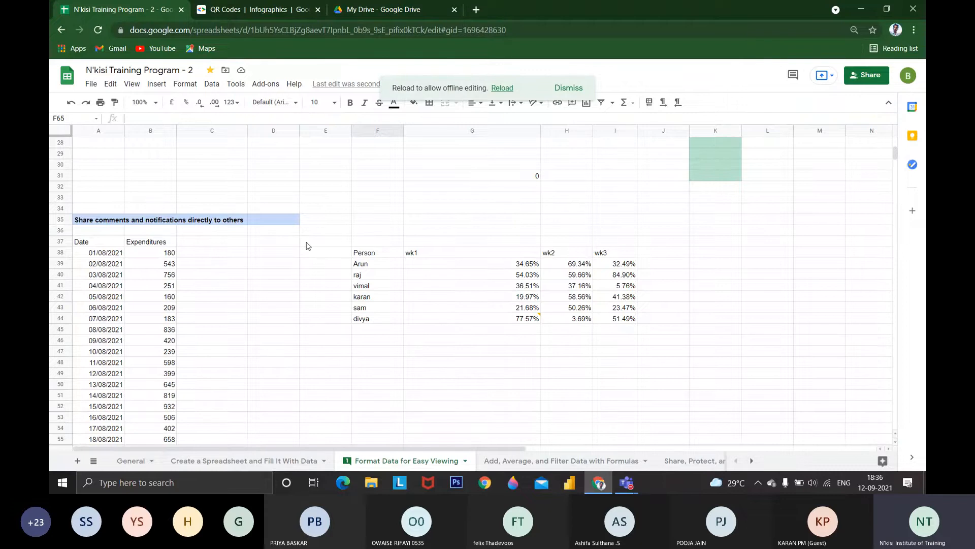
scroll(302, 249, up, 7)
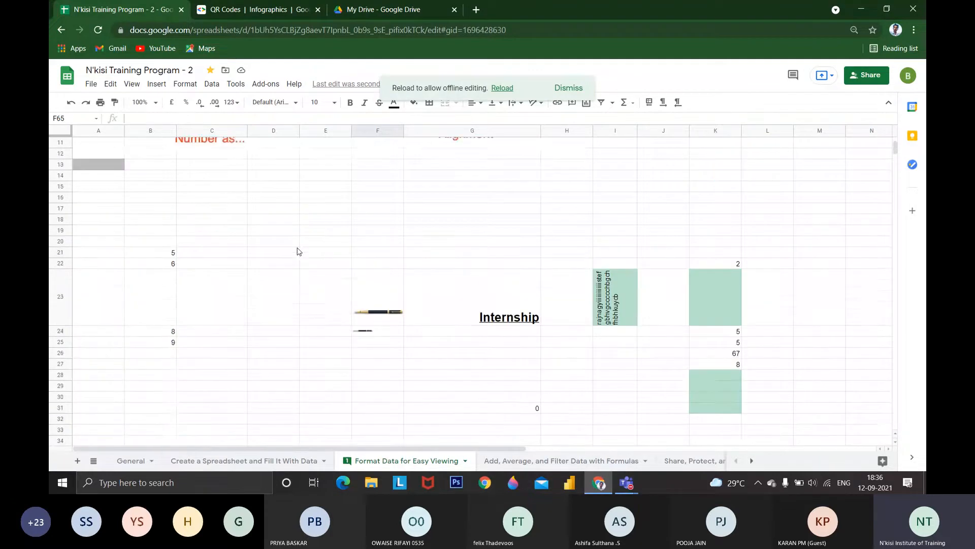
click(210, 462)
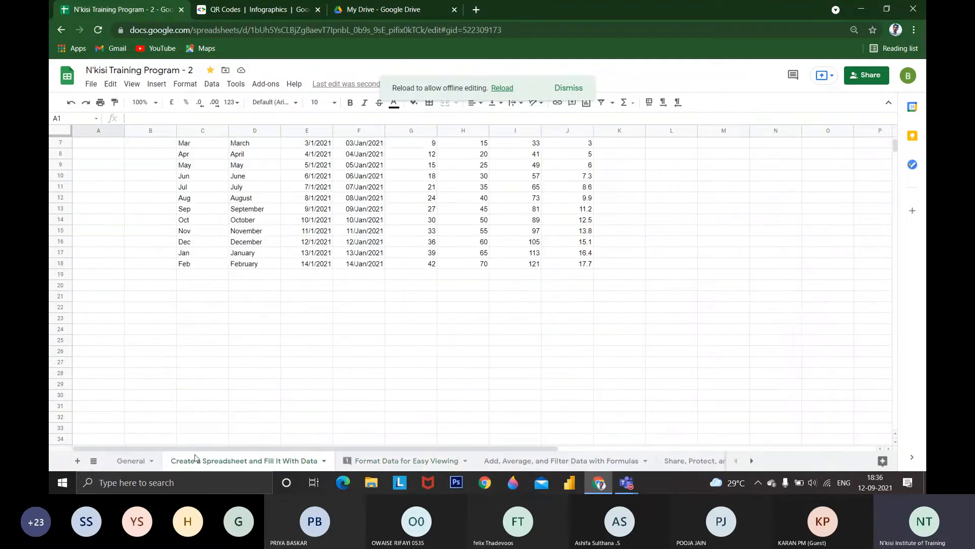
click(140, 460)
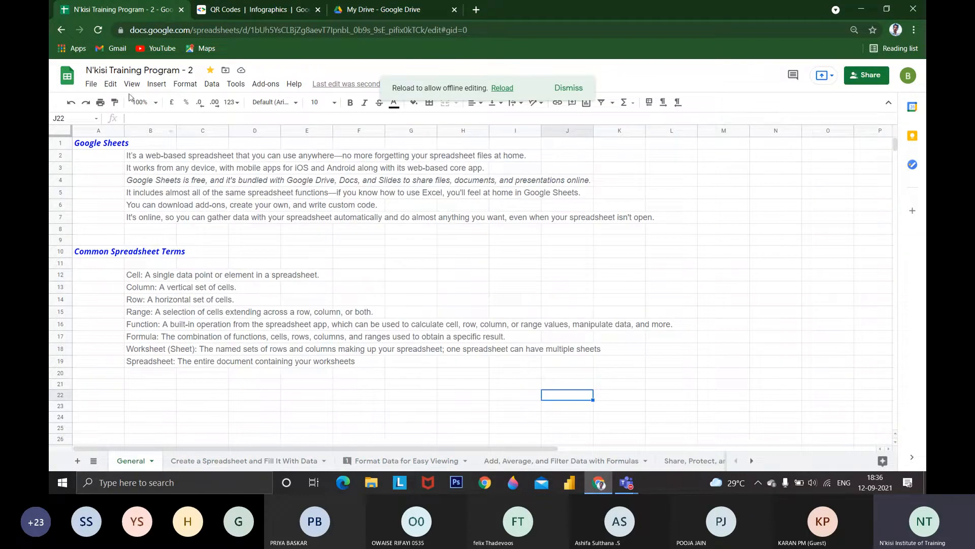
Show how to rename the spreadsheet by opening its title for editing, and return to the file options
click(92, 84)
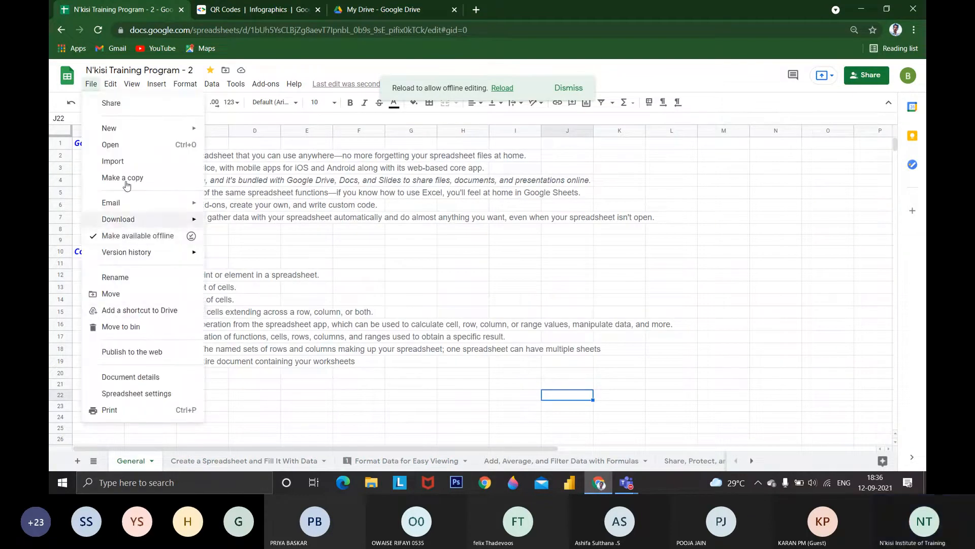
click(111, 295)
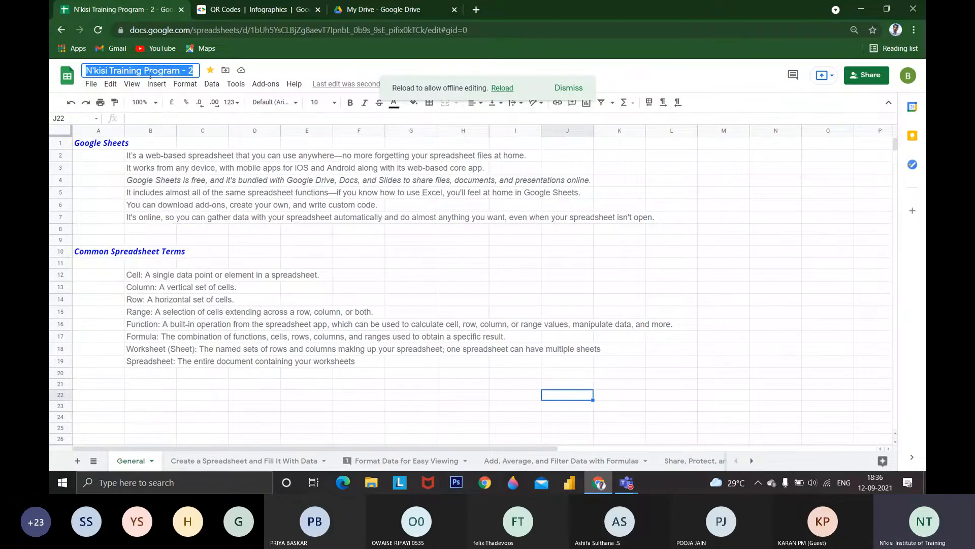
click(91, 84)
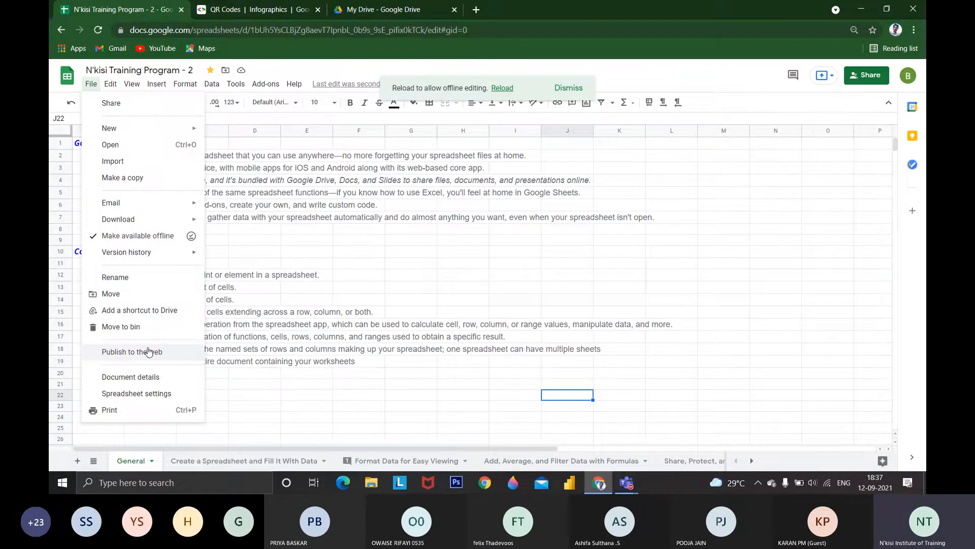
click(374, 408)
scroll(378, 419, down, 1)
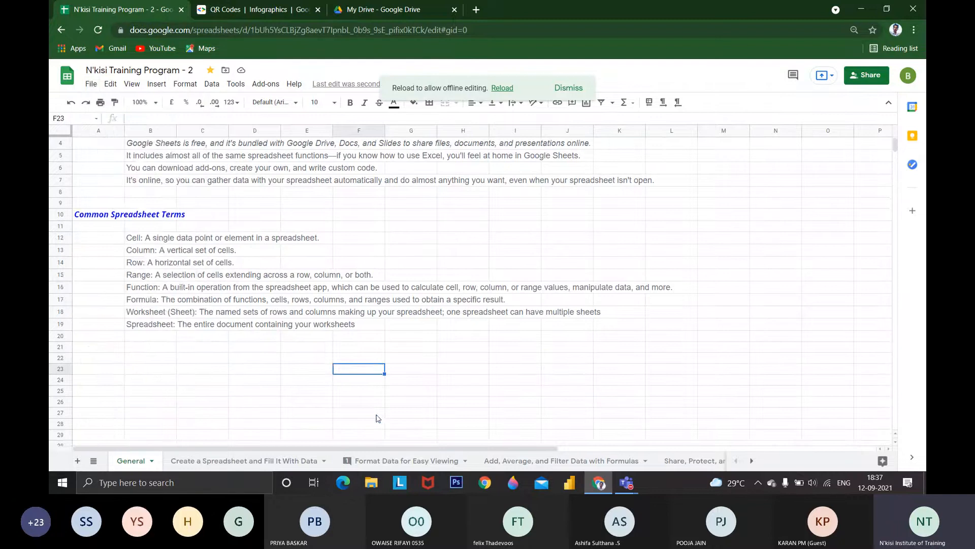
text(Nkisi)
key(Return)
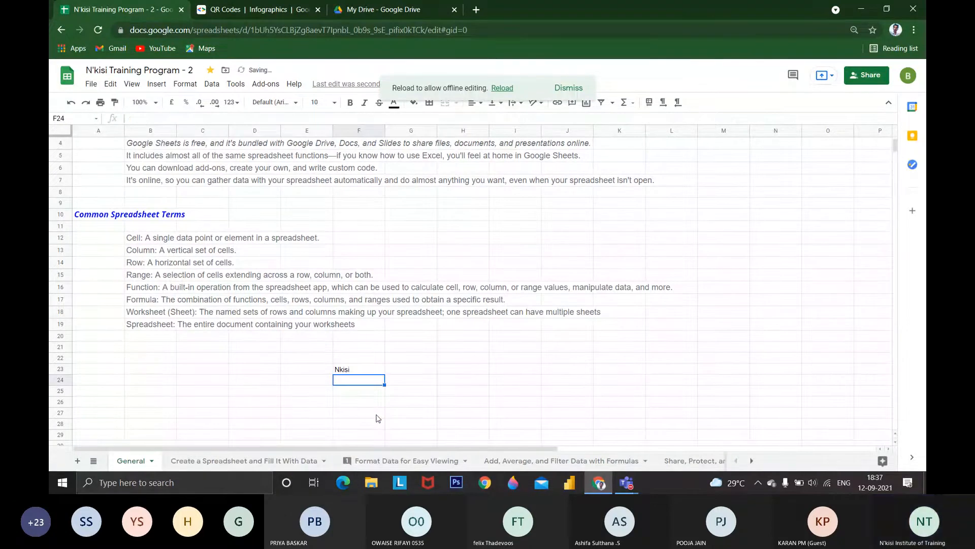
text(MOu Sh)
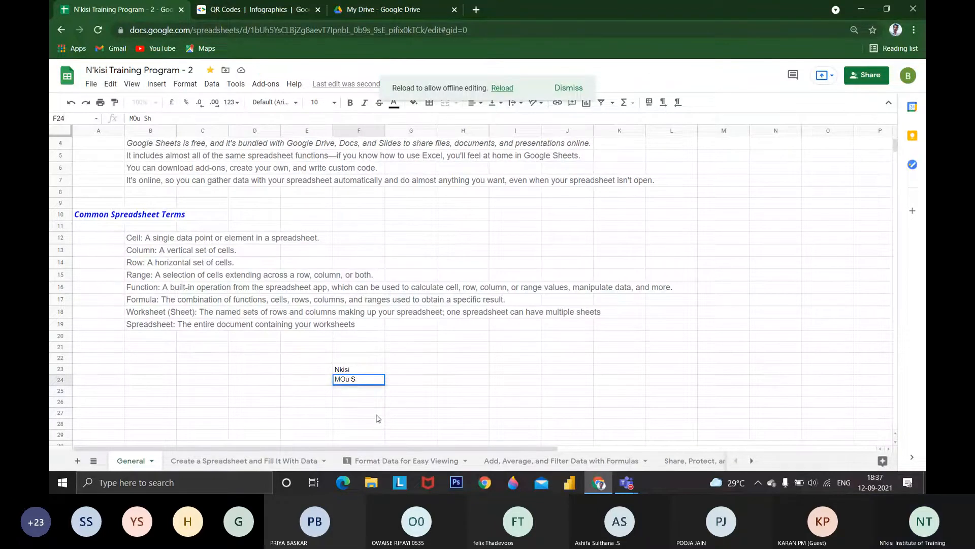
key(Escape)
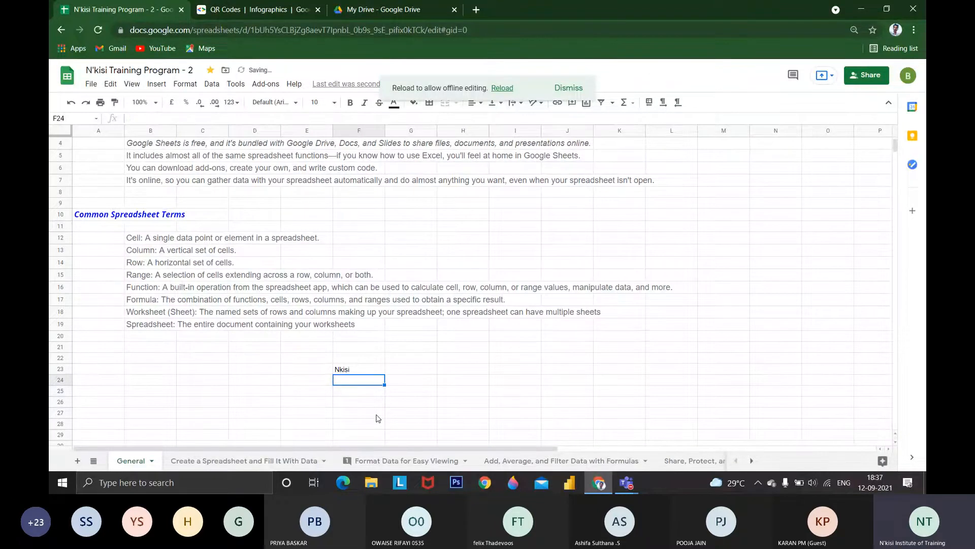
key(Up)
click(203, 325)
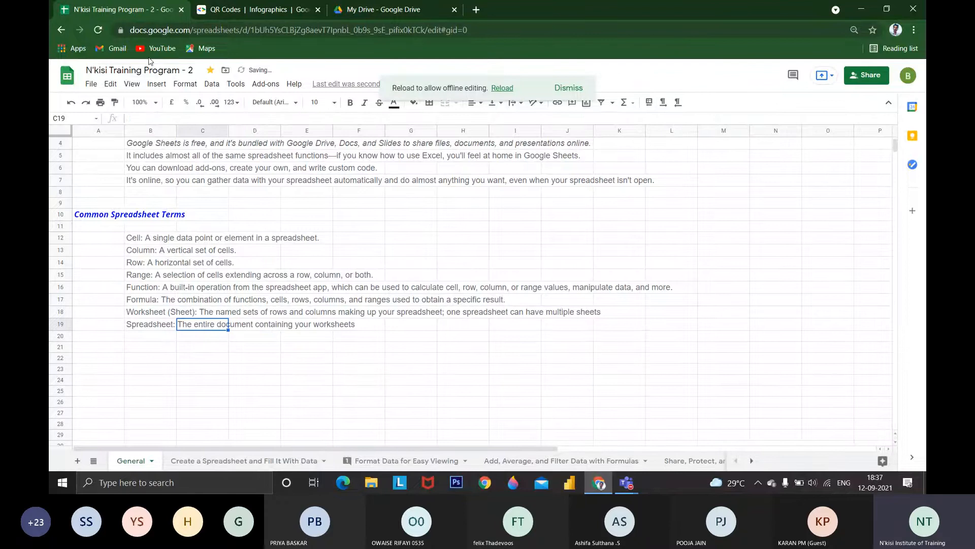
Review the Publish to the web options for embedding and linking, including the choice of sheets, and close the dialog
click(93, 83)
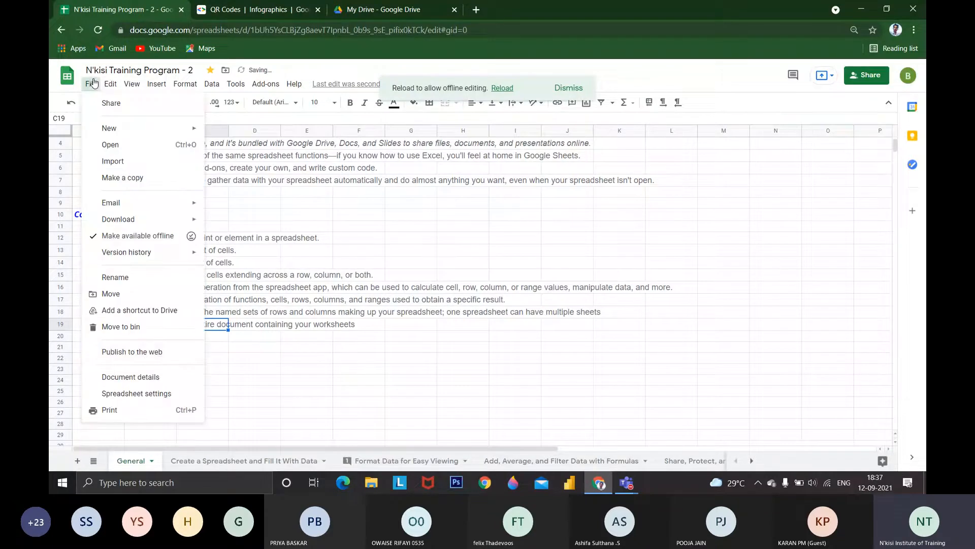
click(153, 355)
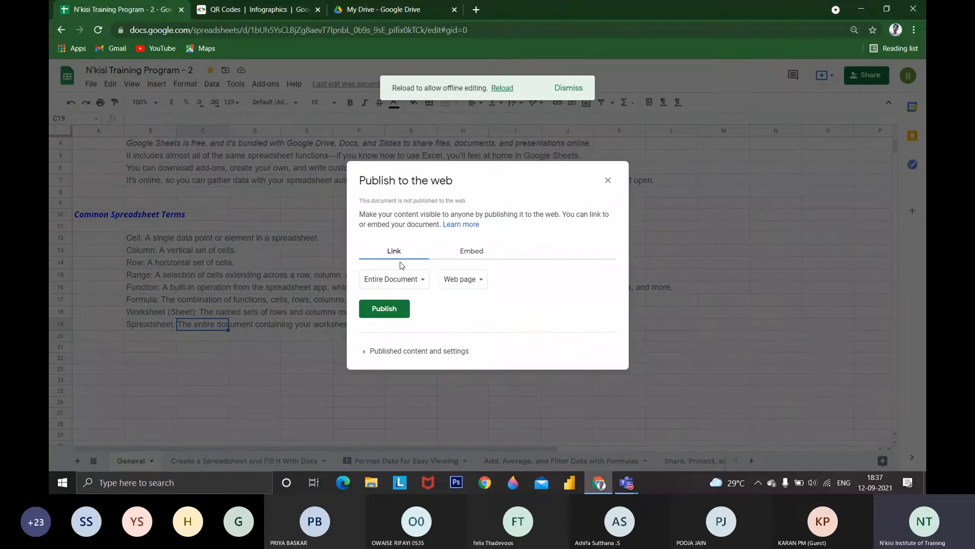
click(448, 254)
click(407, 284)
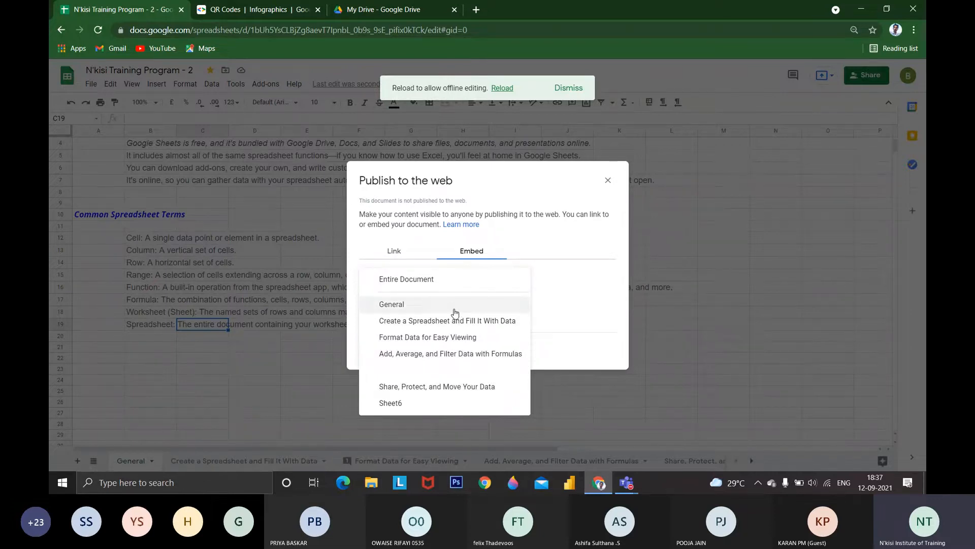
click(482, 282)
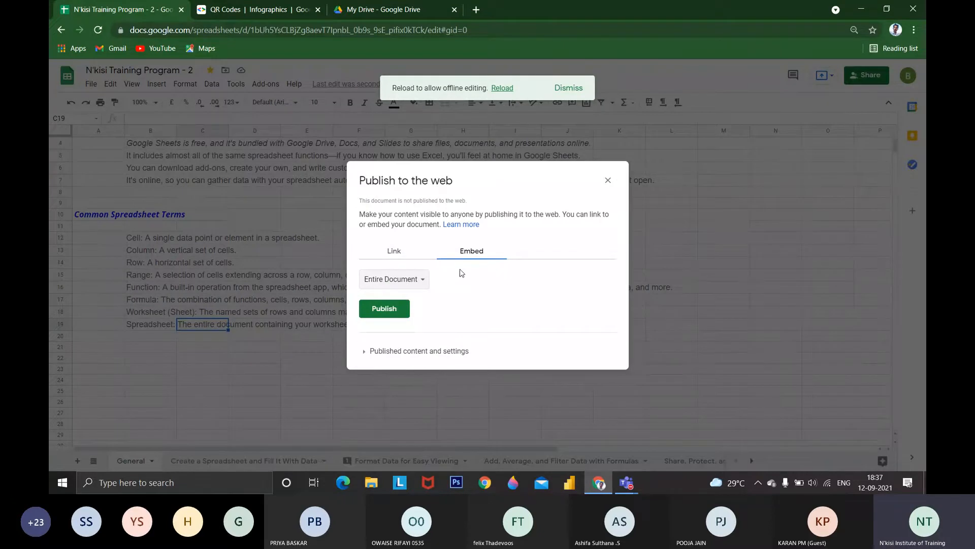
click(395, 251)
click(389, 314)
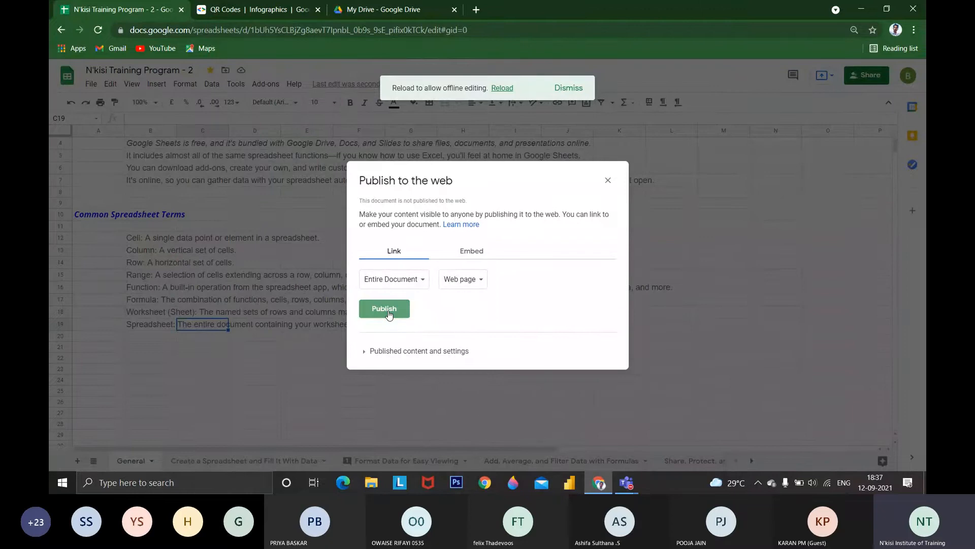
click(389, 314)
click(607, 182)
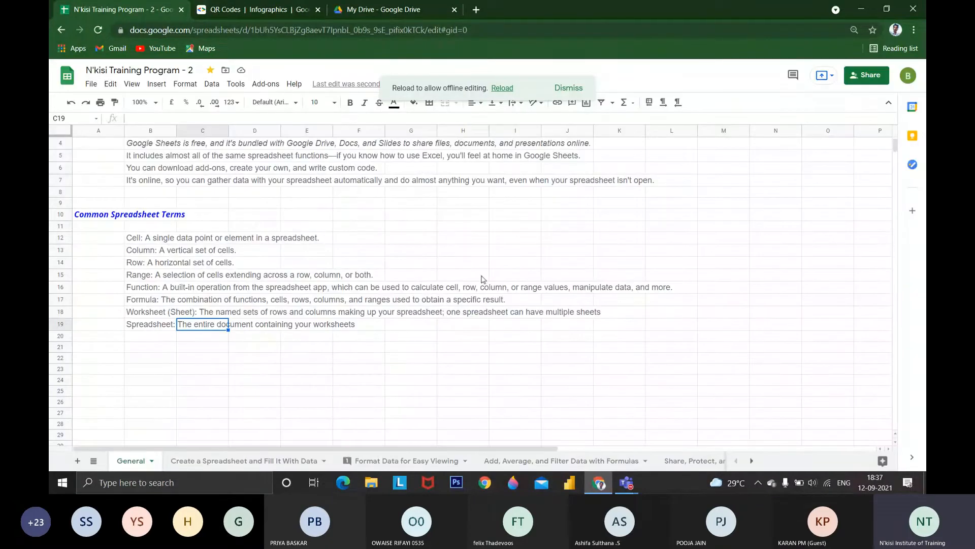
Show the document details, highlight the modified and created information, and close them
click(92, 84)
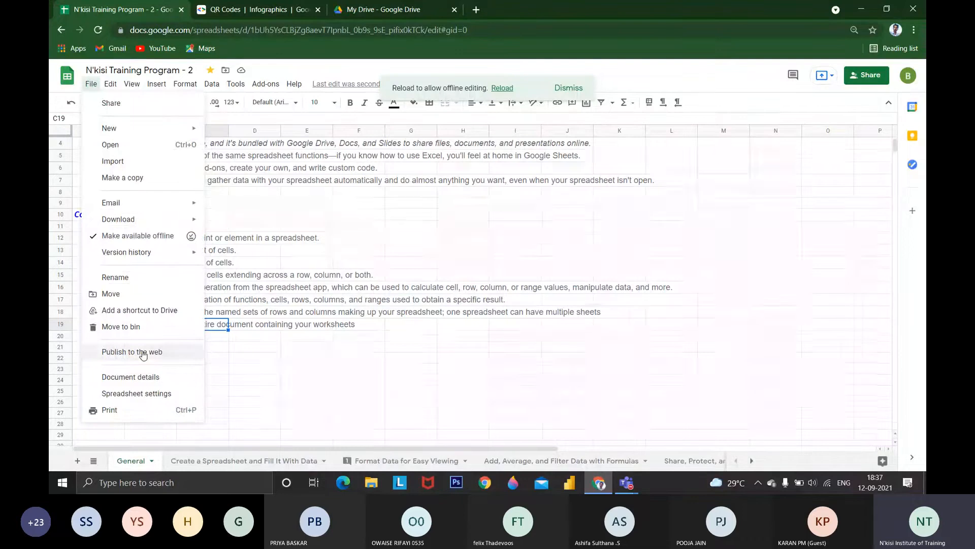
click(149, 377)
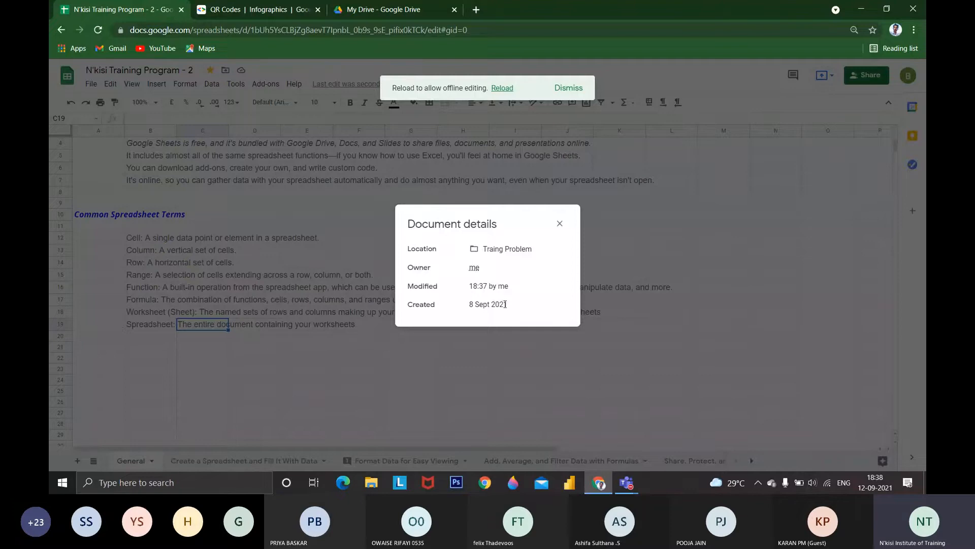
drag(506, 304, 472, 286)
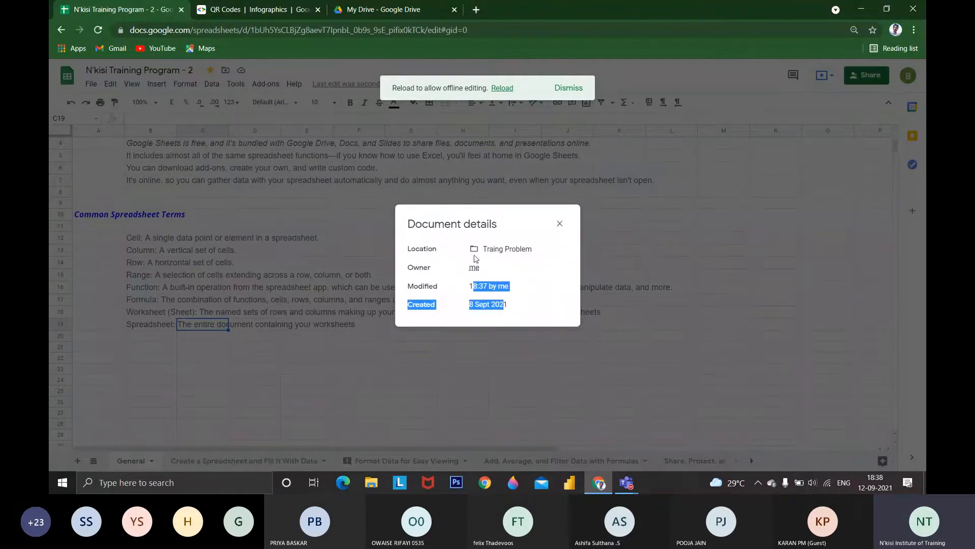
click(559, 224)
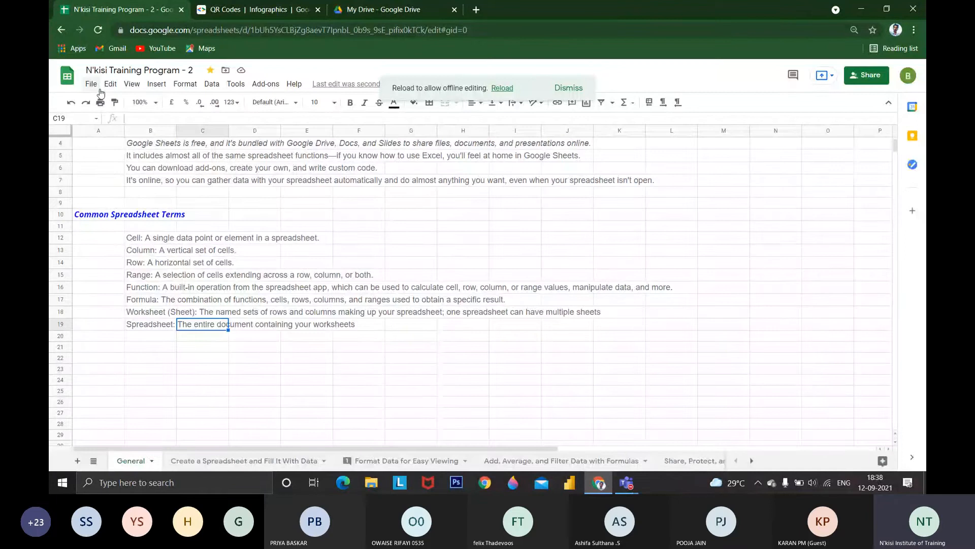
Review the spreadsheet's general and calculation settings, including the recalculation frequency choices, and close them without saving
click(91, 83)
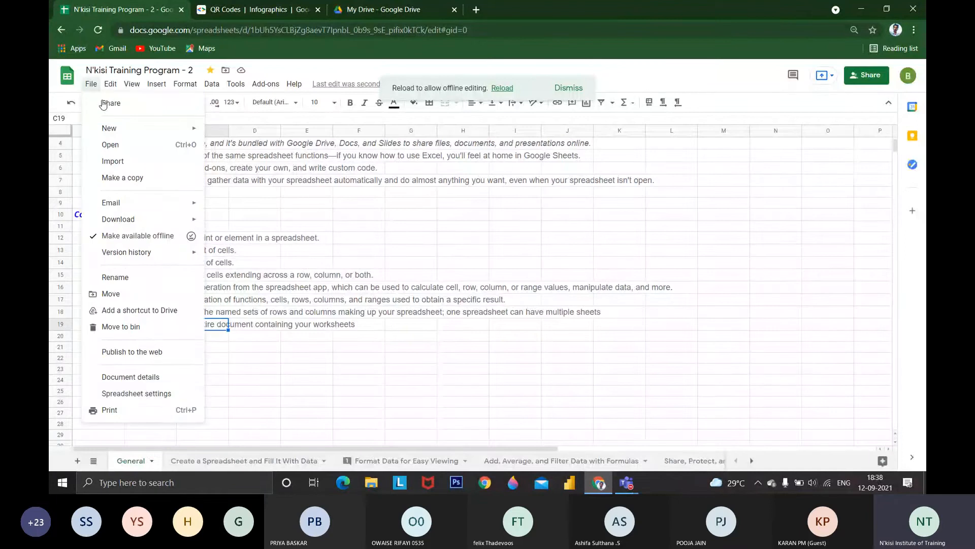
click(146, 394)
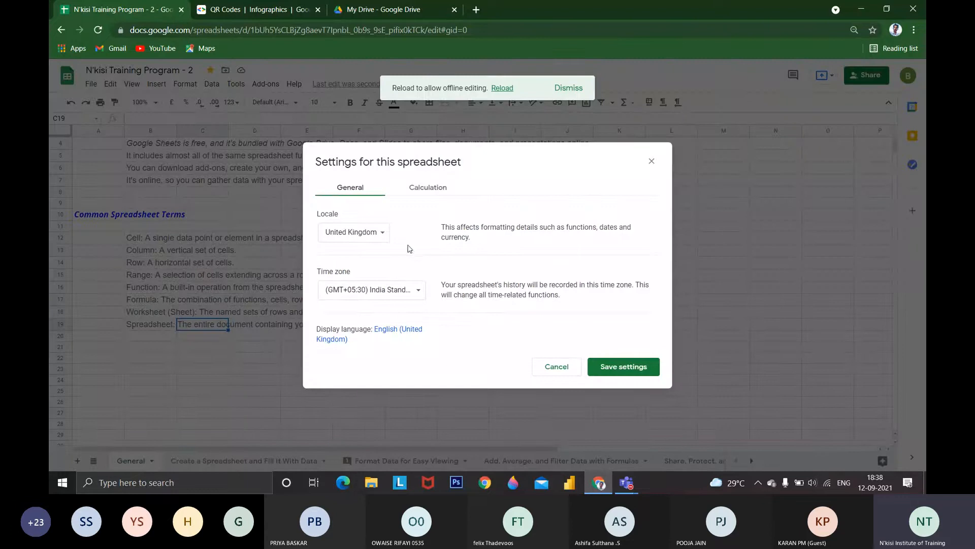
click(439, 186)
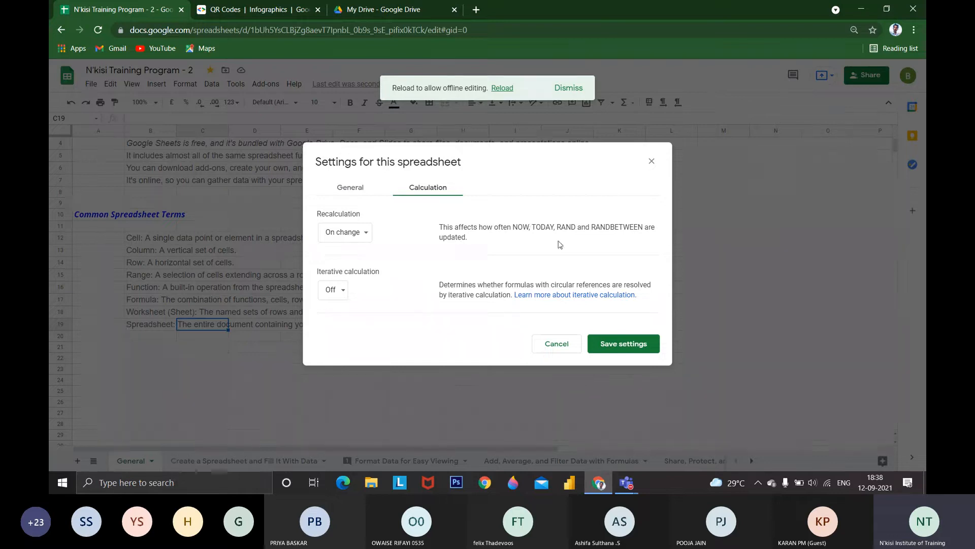
drag(531, 227, 555, 227)
click(355, 232)
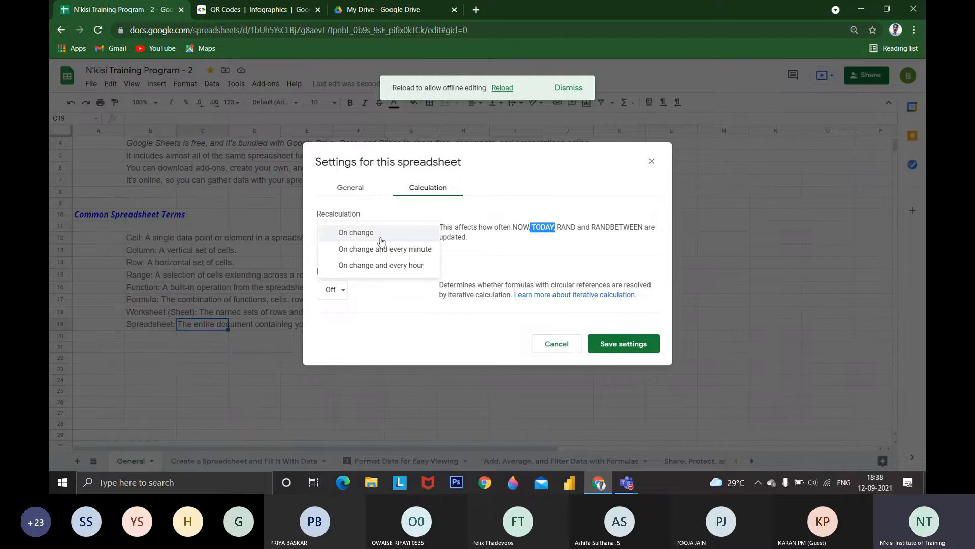
click(652, 172)
click(650, 162)
Enter =now() in cell K24 and widen column K to fit the full date and time
click(601, 381)
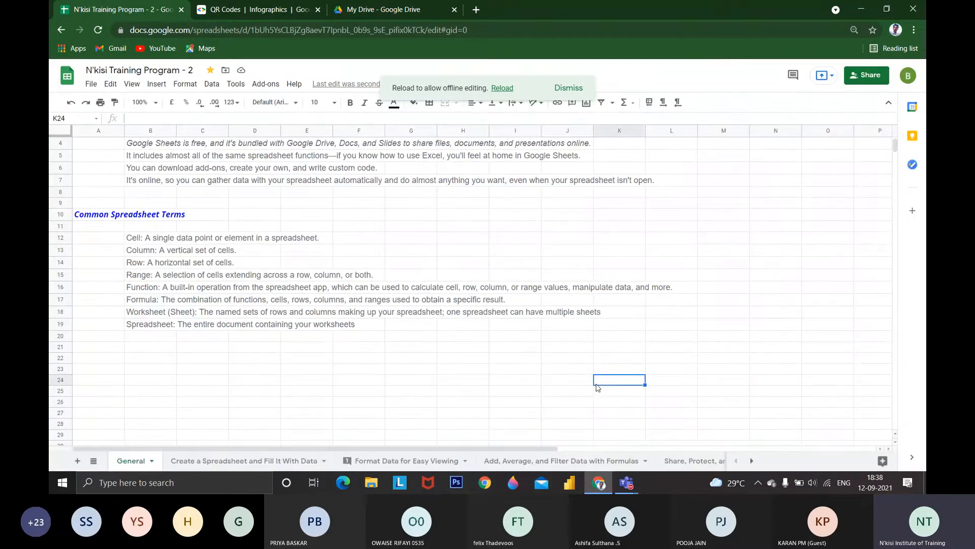
text(=now())
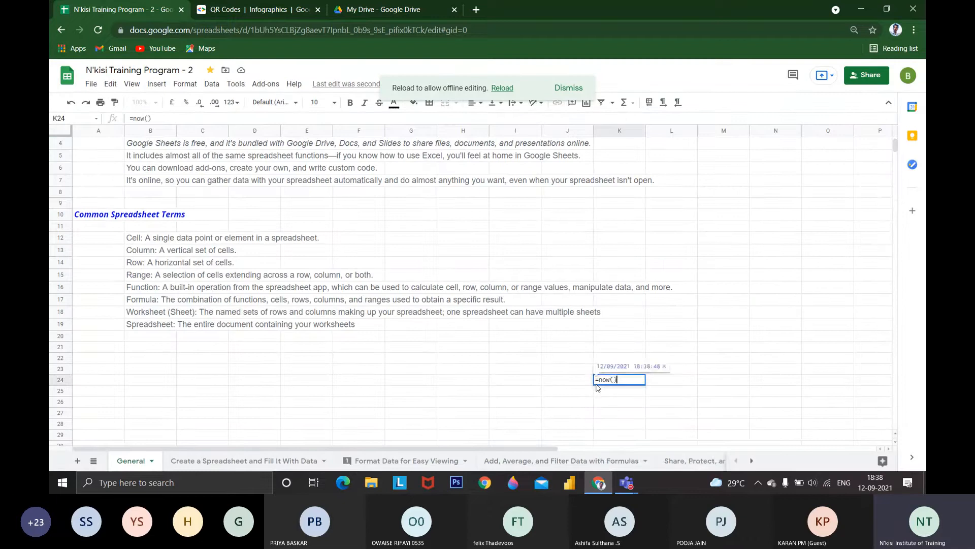
key(Return)
click(599, 381)
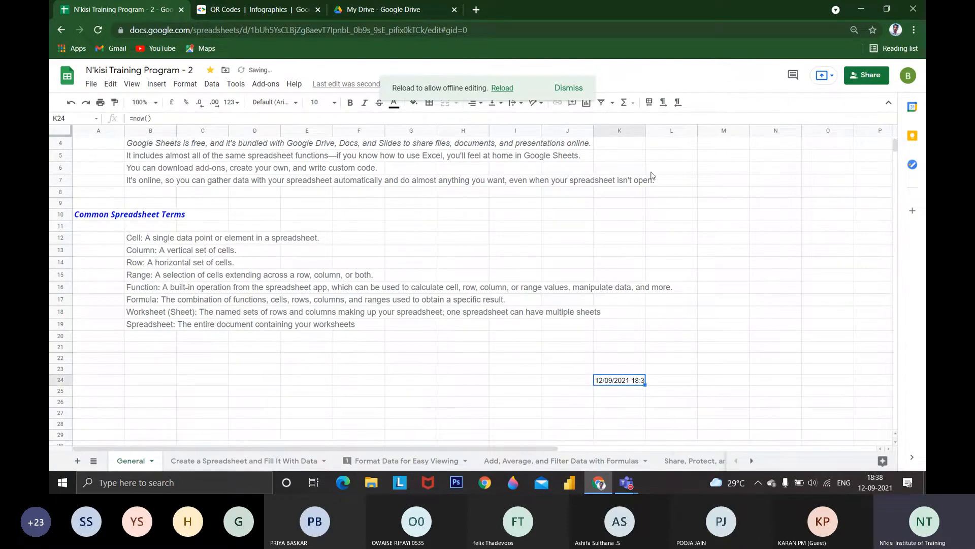
drag(645, 131, 680, 162)
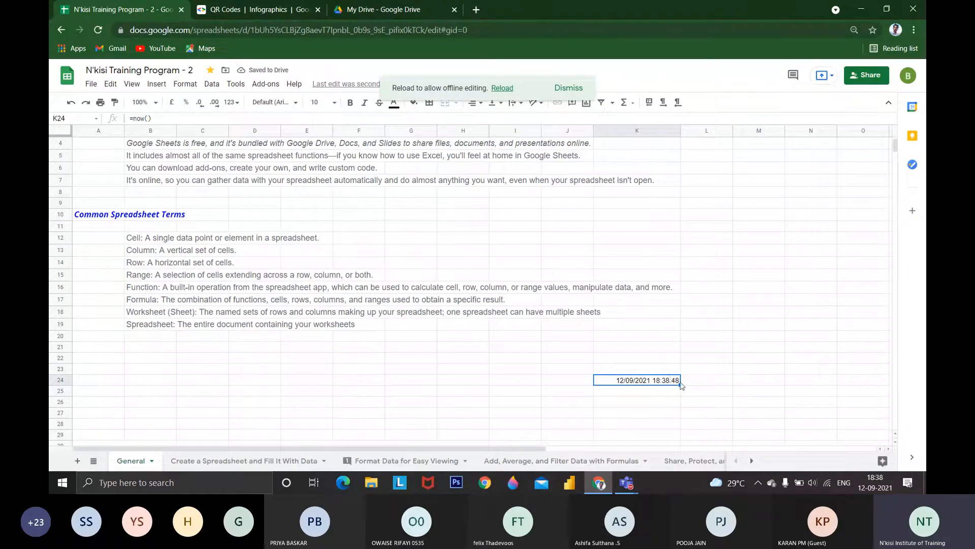
Enter 56 in cell K25 and 52 in cell K26, below the date and time formula
click(673, 392)
text(56)
key(Return)
key(Up)
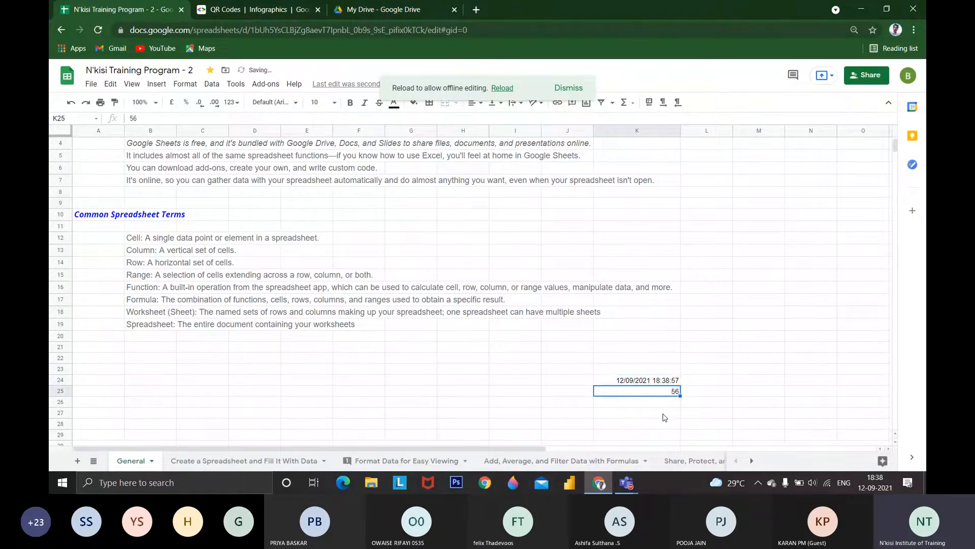
key(Up)
key(Down)
key(Down)
text(52)
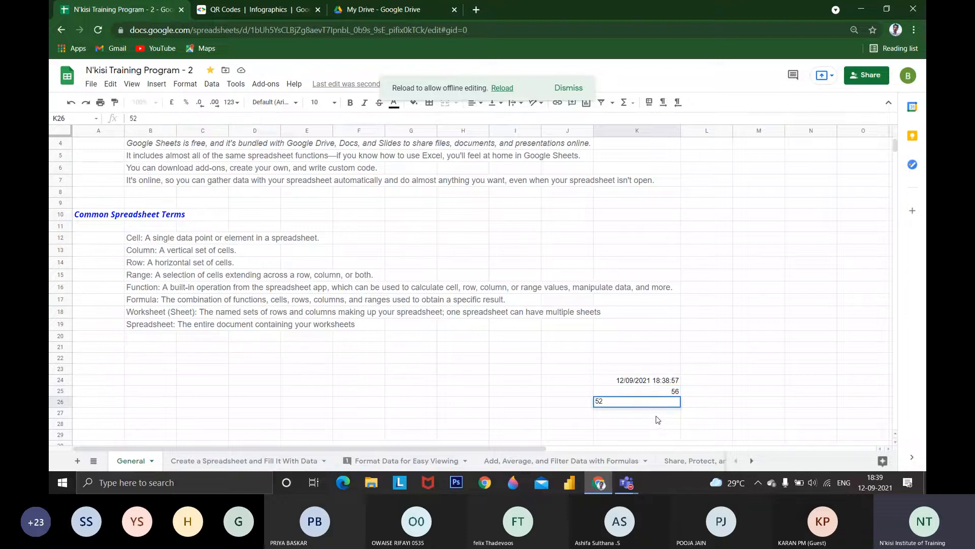
key(Return)
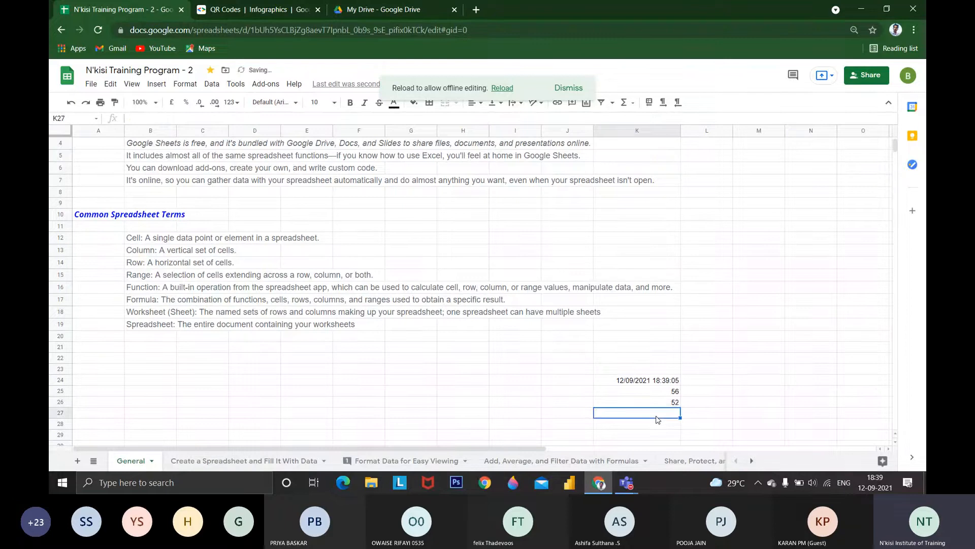
Clear cells K25:K27 and enter 56 in K25 again
drag(640, 391, 658, 419)
key(Delete)
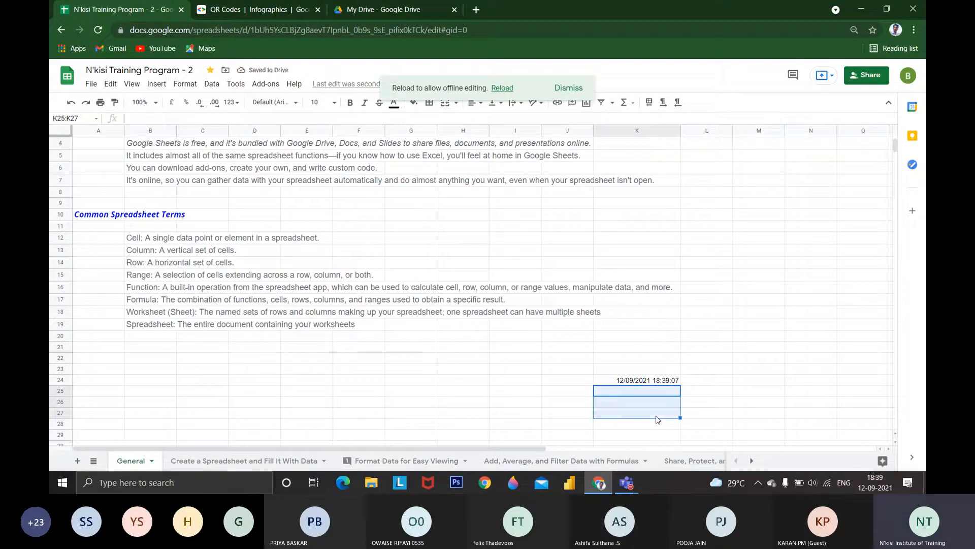
text(56)
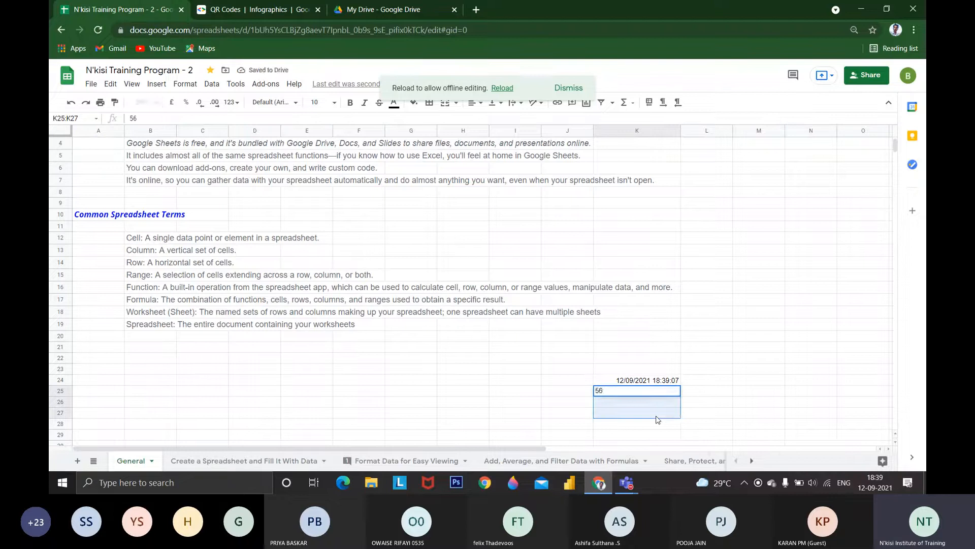
key(Return)
Clear the date and time formula and the number beneath it from cells K24:K25
key(Up)
key(Up)
key(shift+Down)
key(Delete)
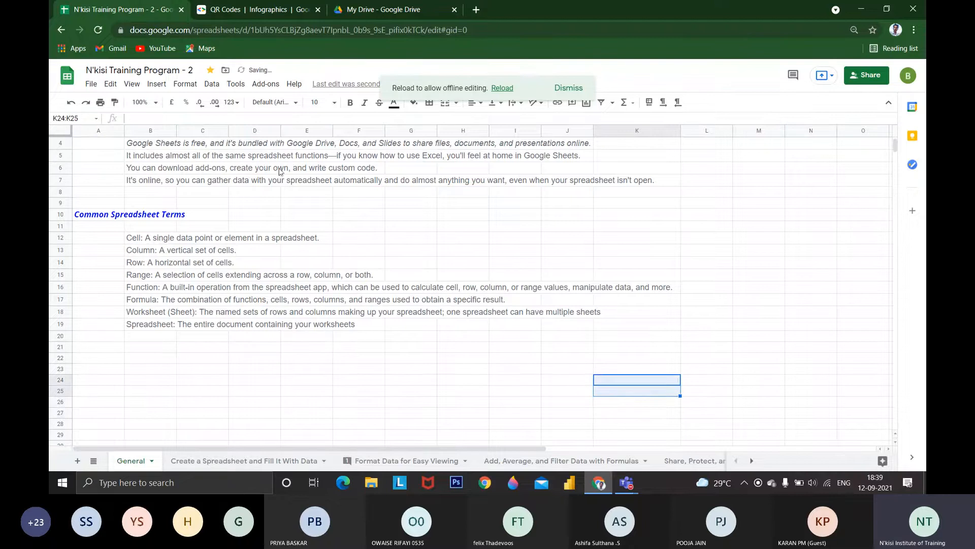
click(91, 83)
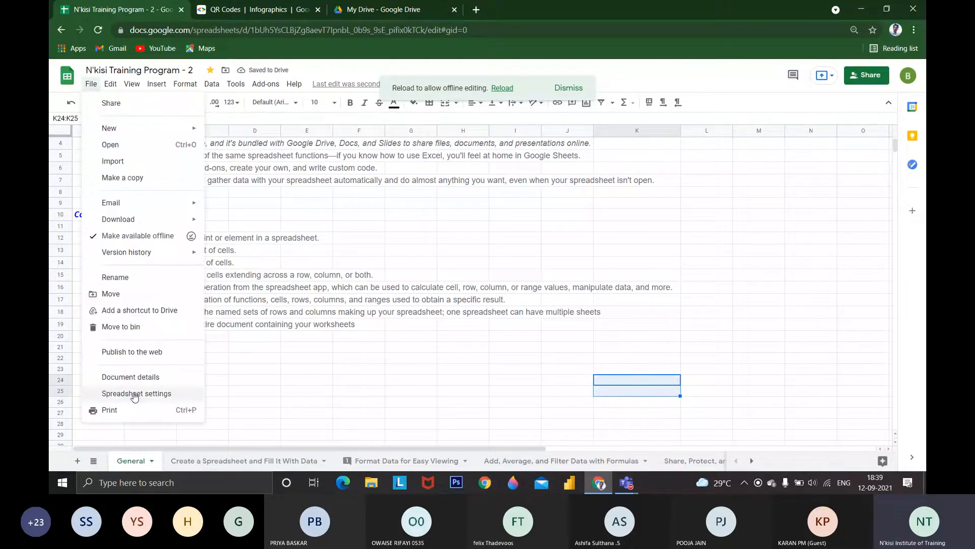
click(136, 393)
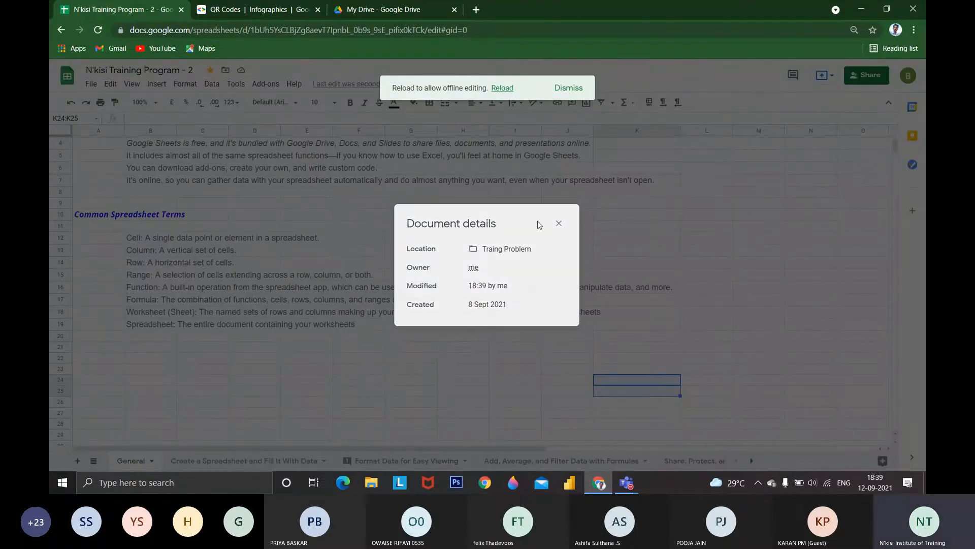
click(559, 223)
Try the minute and hour recalculation frequencies in the spreadsheet's calculation settings, set recalculation to On change, and save the settings
click(91, 84)
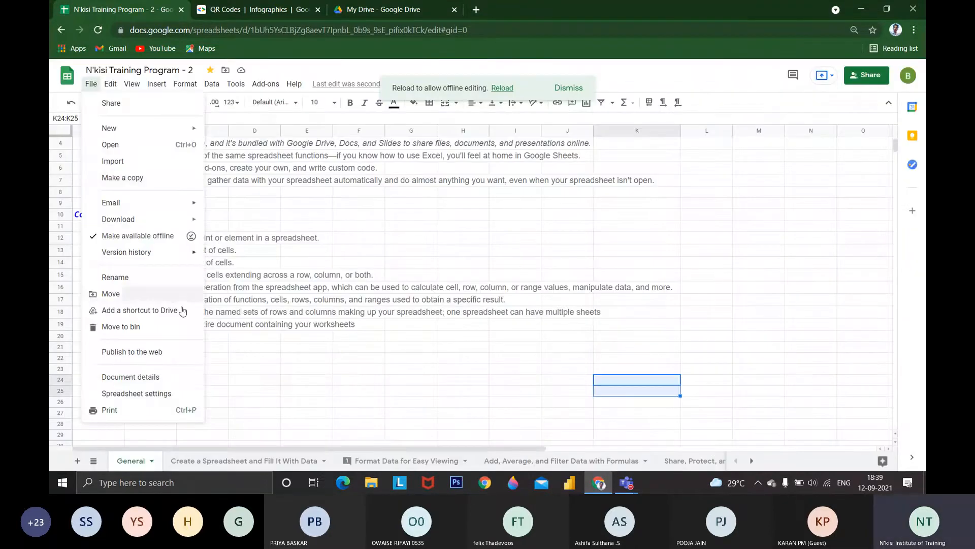
click(148, 393)
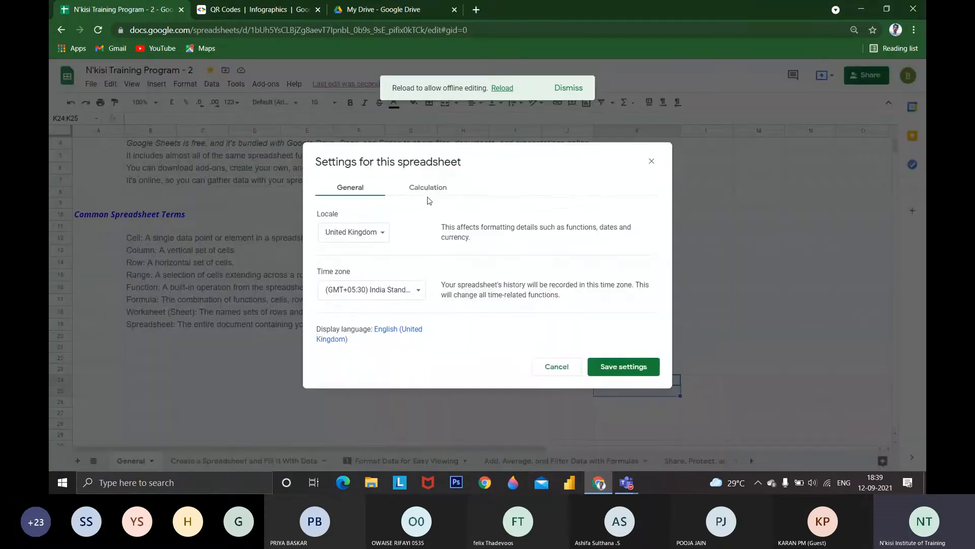
click(428, 194)
click(370, 233)
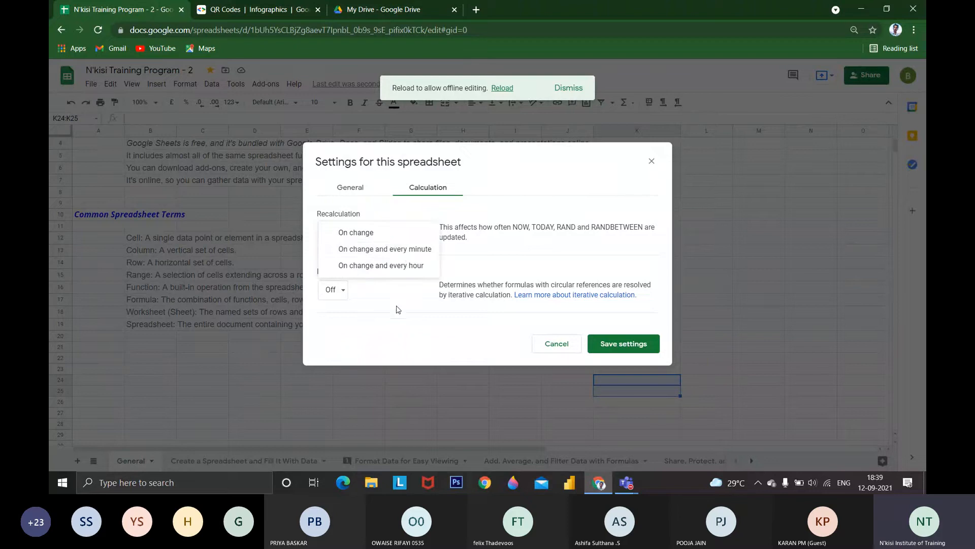
click(409, 249)
click(402, 234)
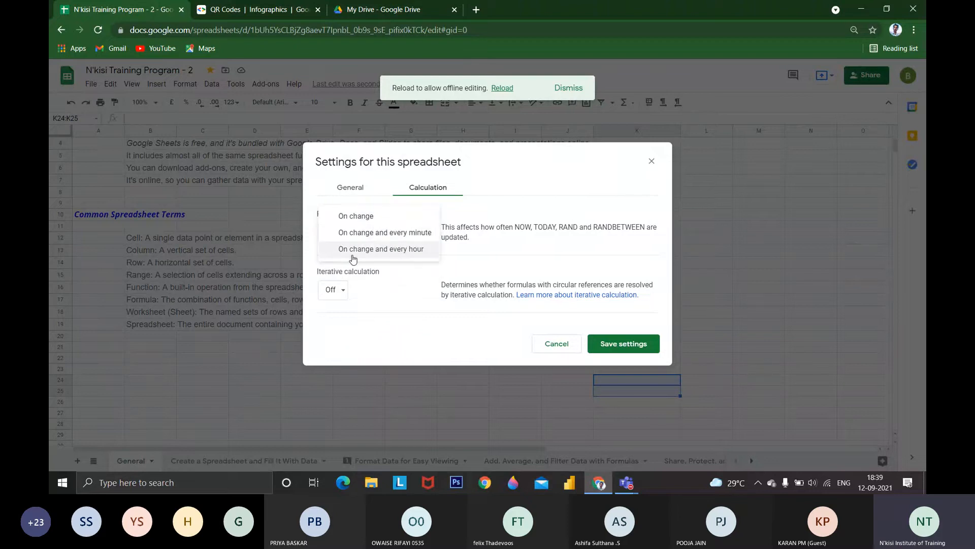
click(353, 249)
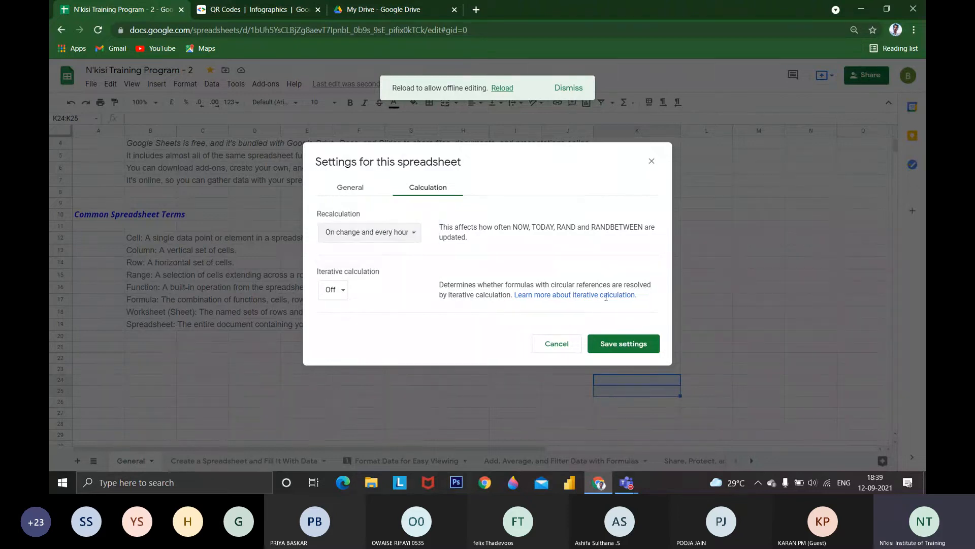
drag(495, 227, 560, 228)
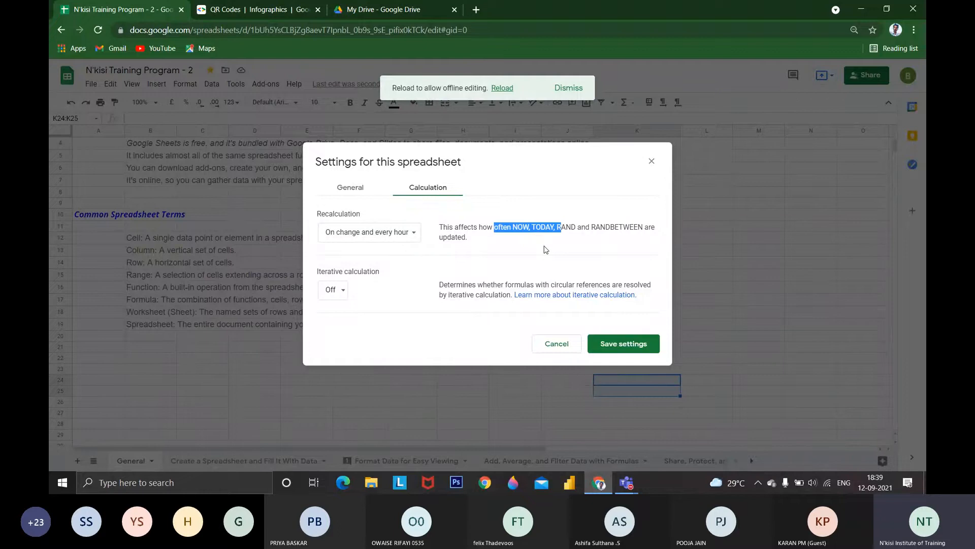
click(370, 232)
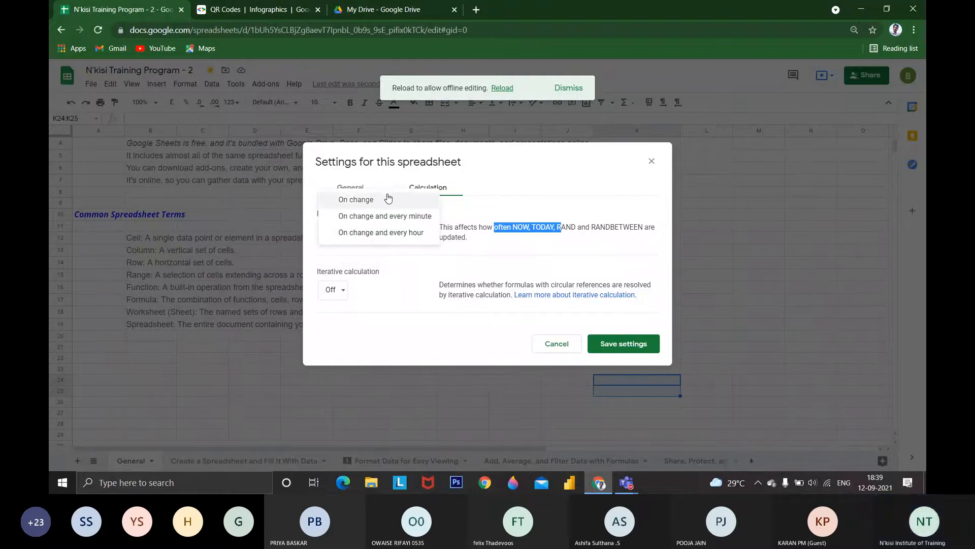
click(341, 196)
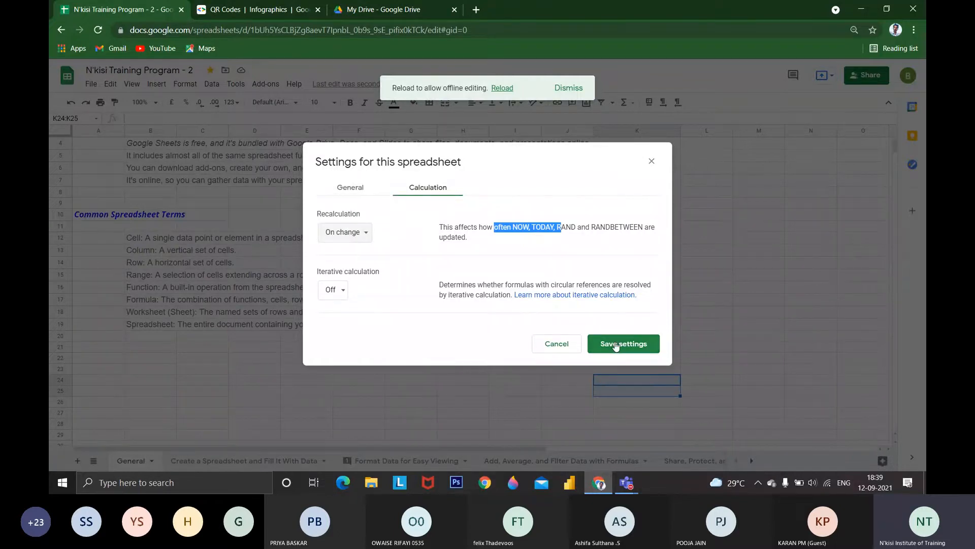
click(616, 344)
Open the print settings for the current sheet and switch the page orientation to Portrait and back to Landscape
click(90, 89)
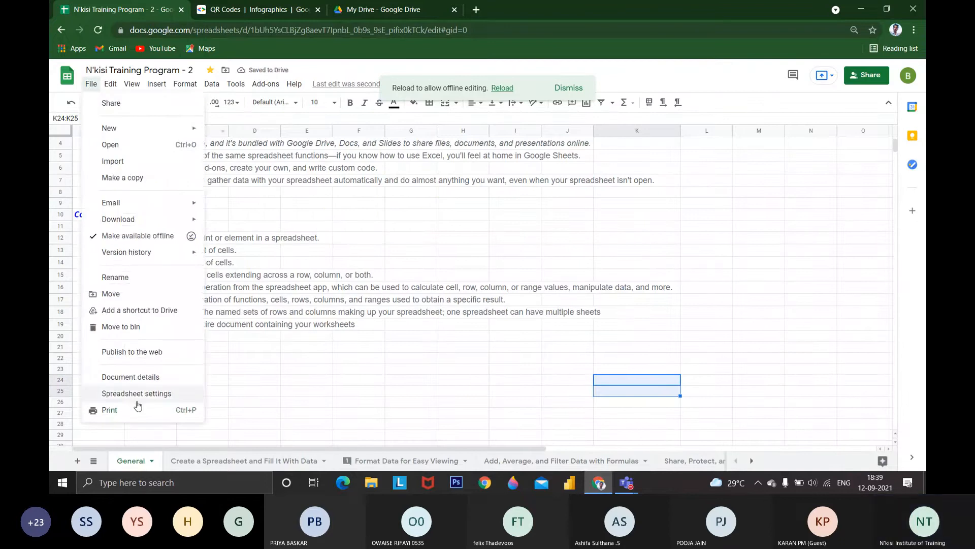
click(171, 410)
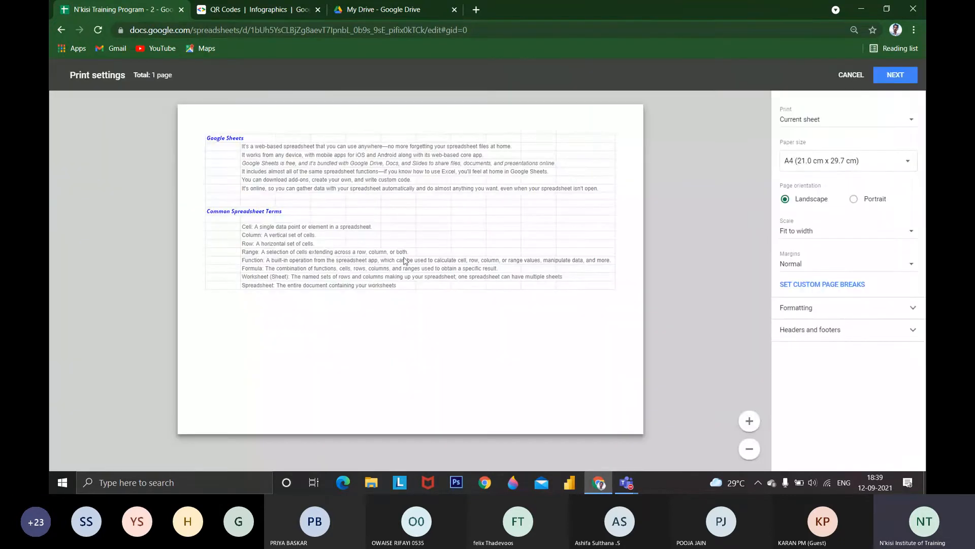
click(854, 198)
click(785, 200)
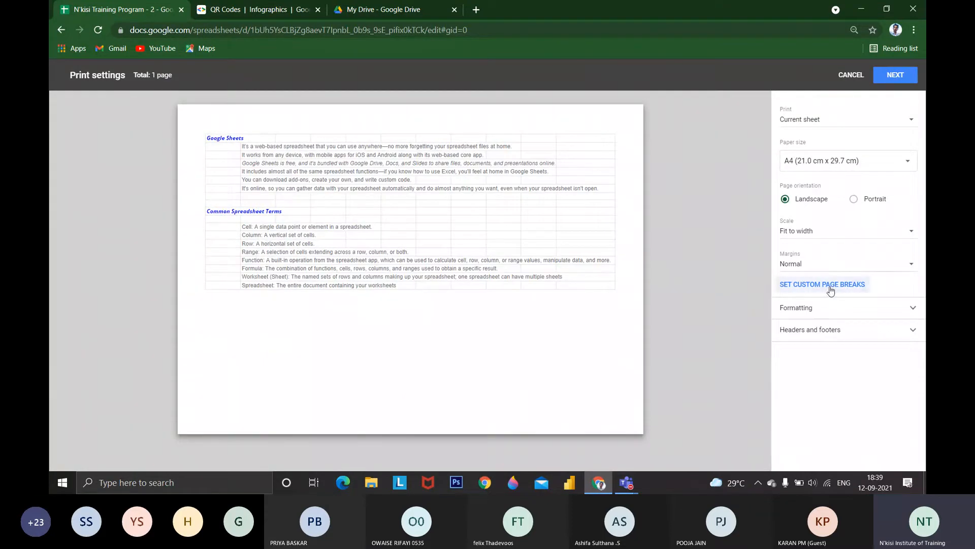
Review the print formatting options, turn off Show grid lines, and cancel the print settings
click(823, 311)
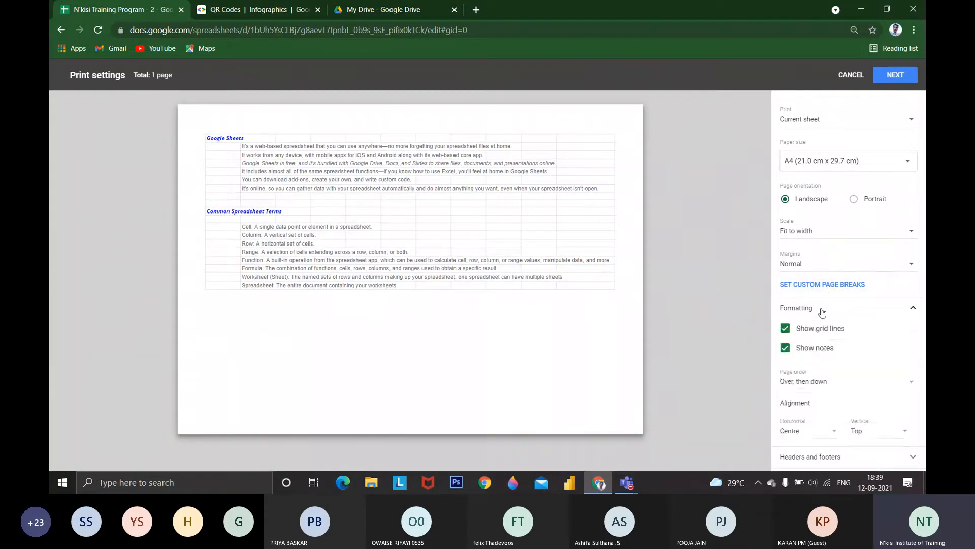
click(821, 312)
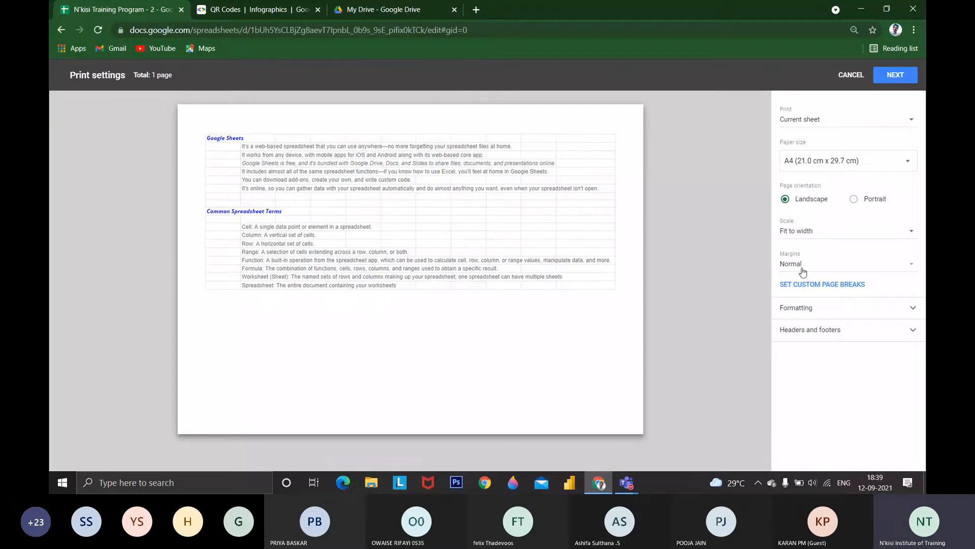
click(859, 311)
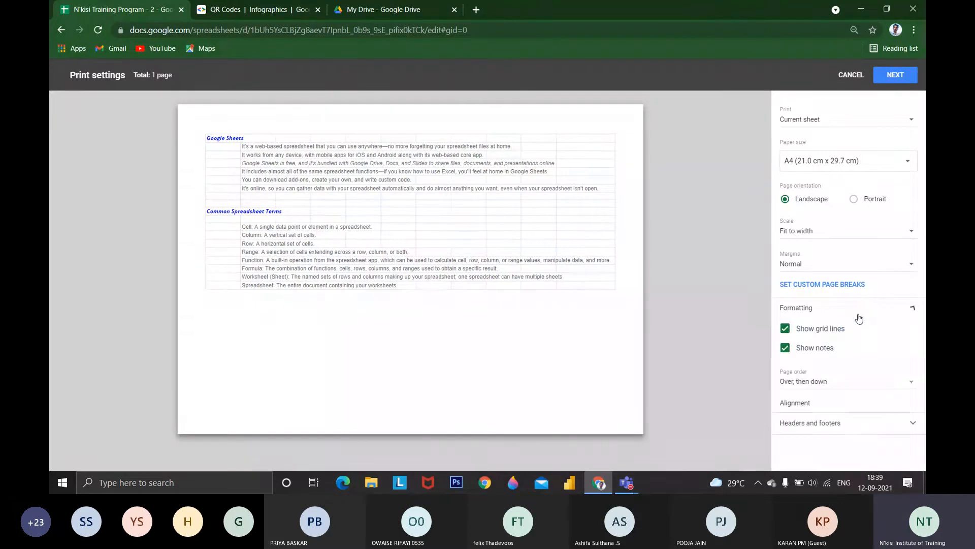
click(816, 331)
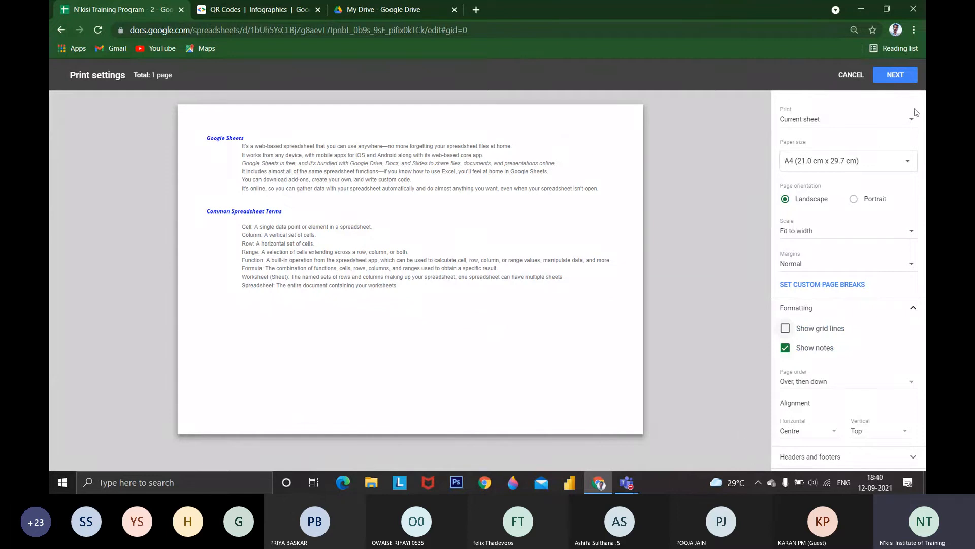
click(851, 75)
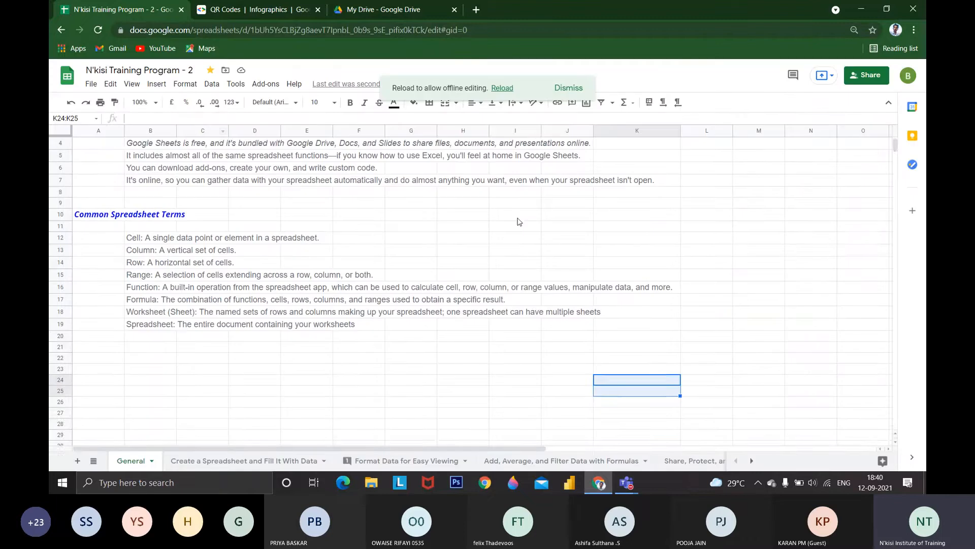
Undo the last deletion in cells K24:K25 and clear both cells again
scroll(410, 274, up, 1)
click(111, 84)
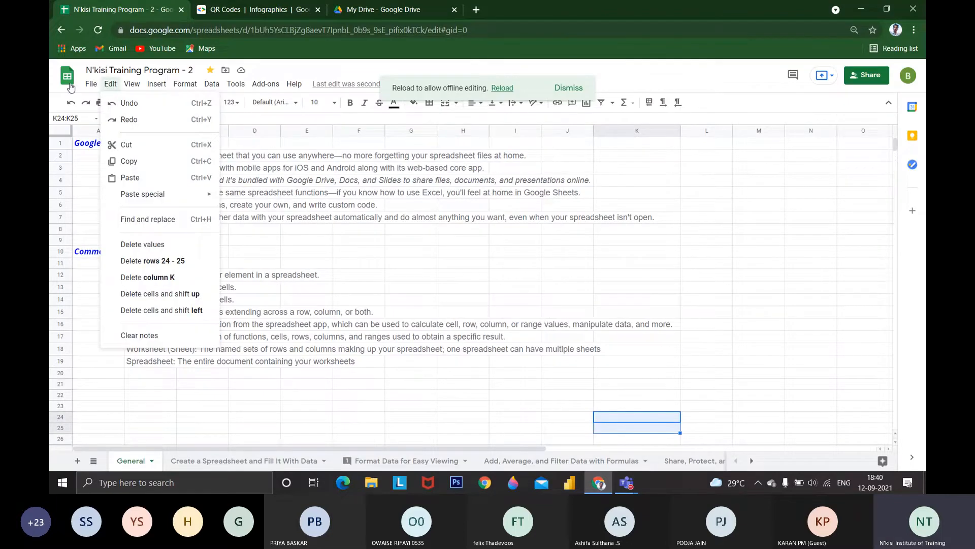
mouse_move(87, 84)
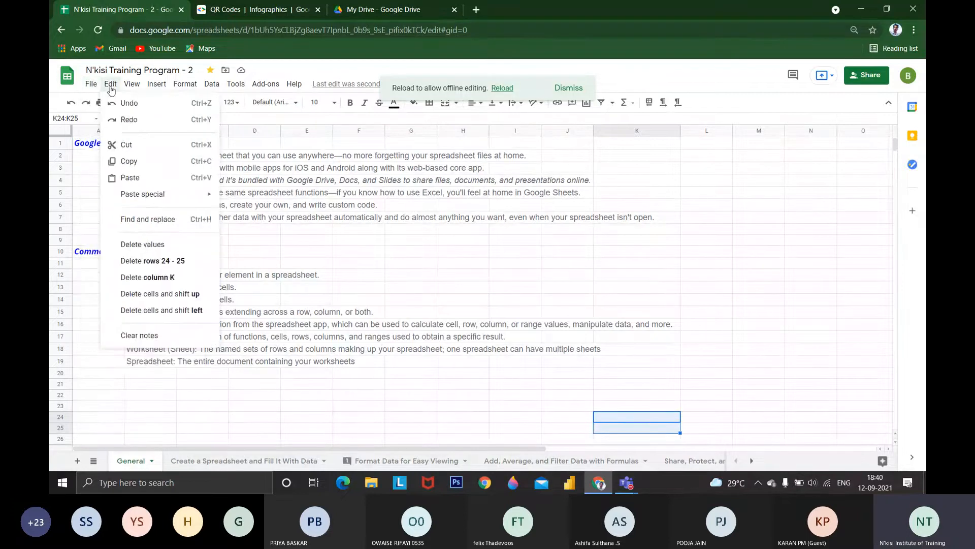
click(131, 111)
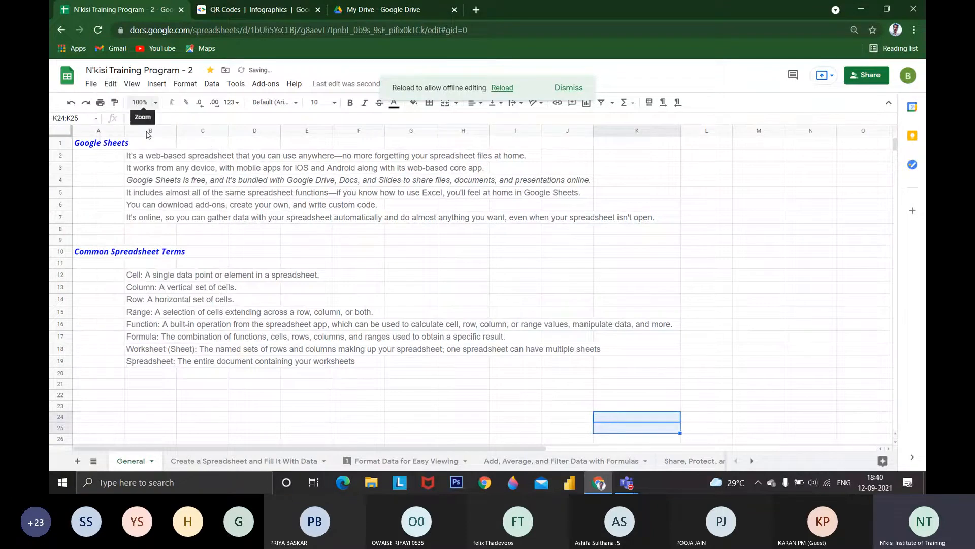
scroll(651, 319, down, 2)
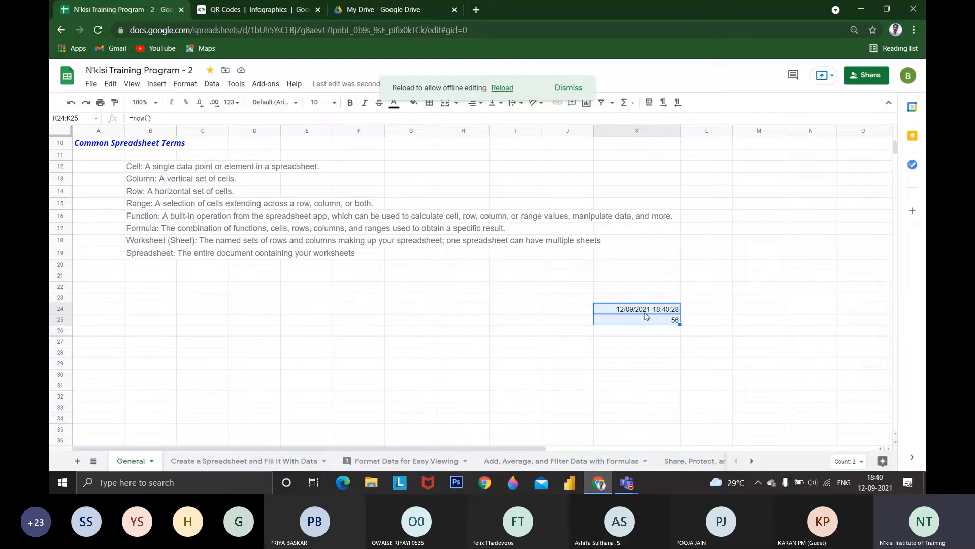
key(Delete)
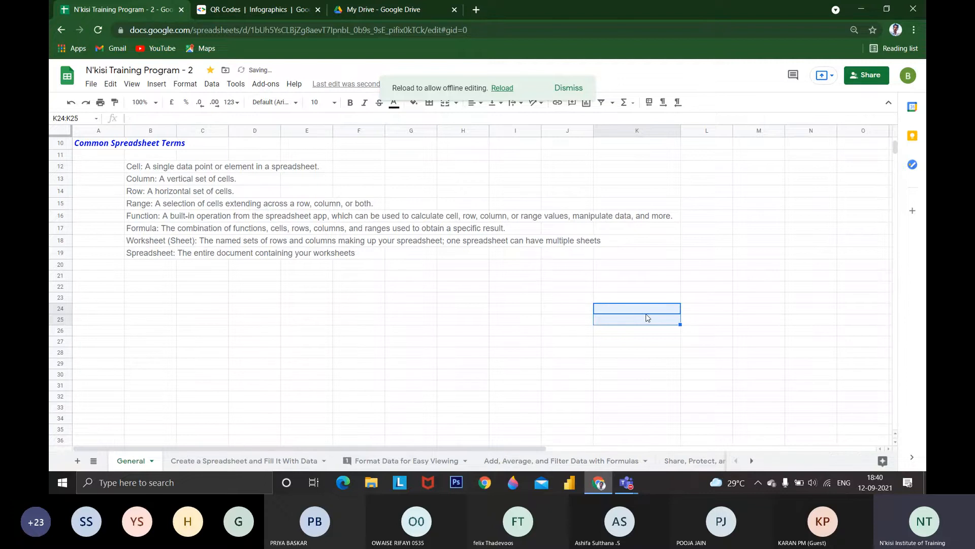
Enter the letters a, b, c and d in cells K25 to K28
click(647, 319)
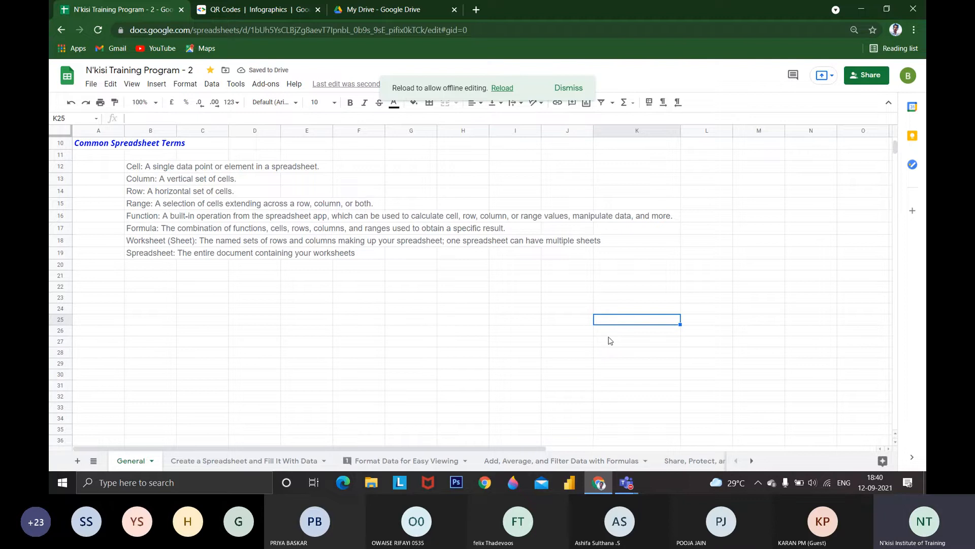
text(a)
key(Return)
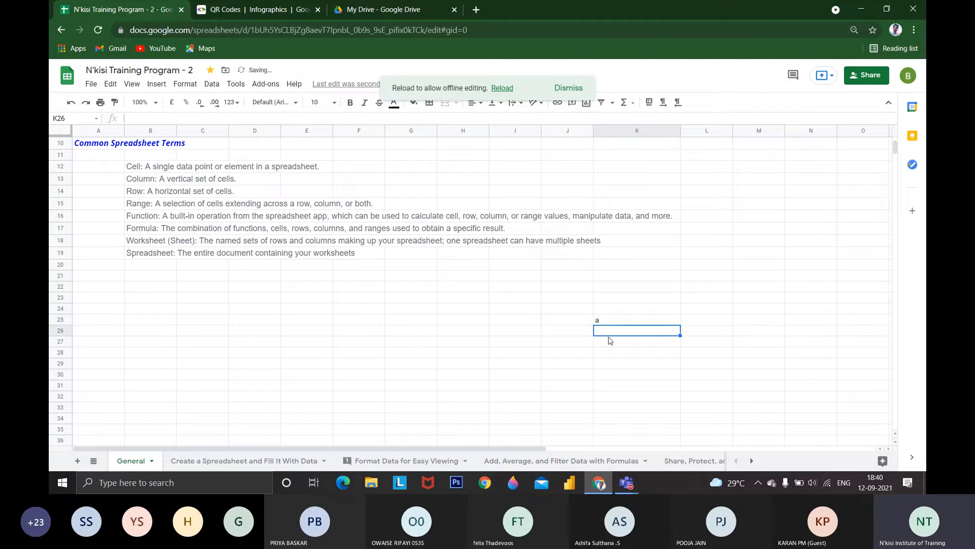
text(b)
key(Return)
text(c)
key(Return)
text(d)
key(Return)
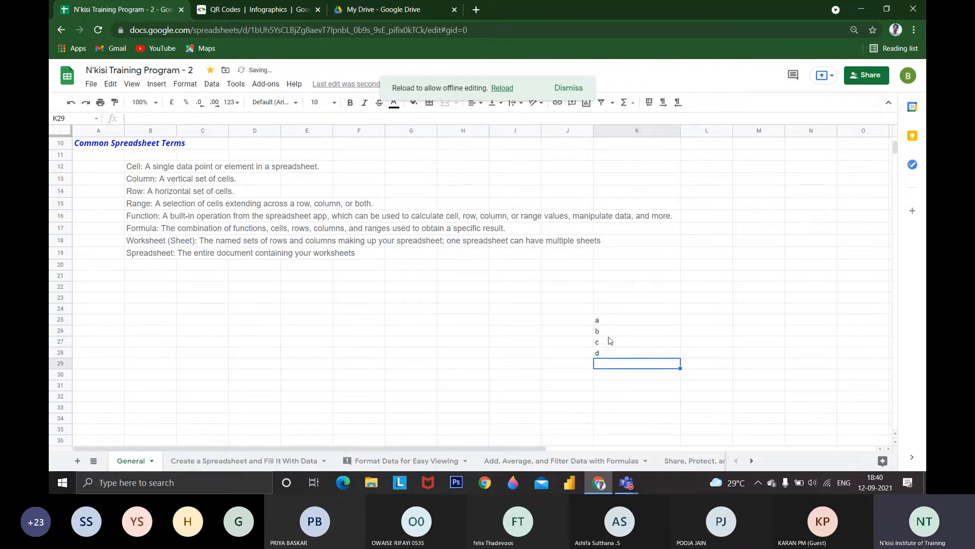
Undo the four letter entries in K25:K28 one after another and redo them all
key(ctrl+z)
key(ctrl+z)
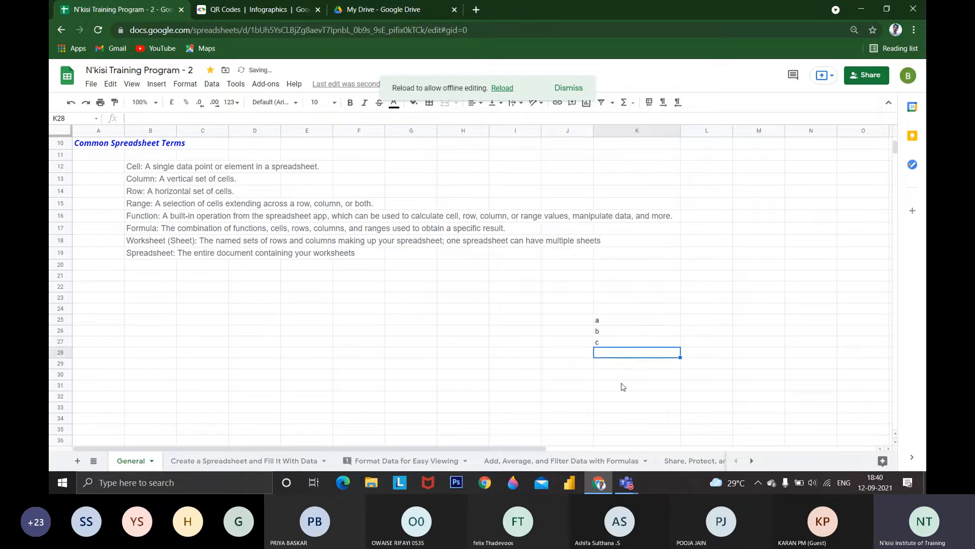
key(ctrl+z)
key(ctrl+z)
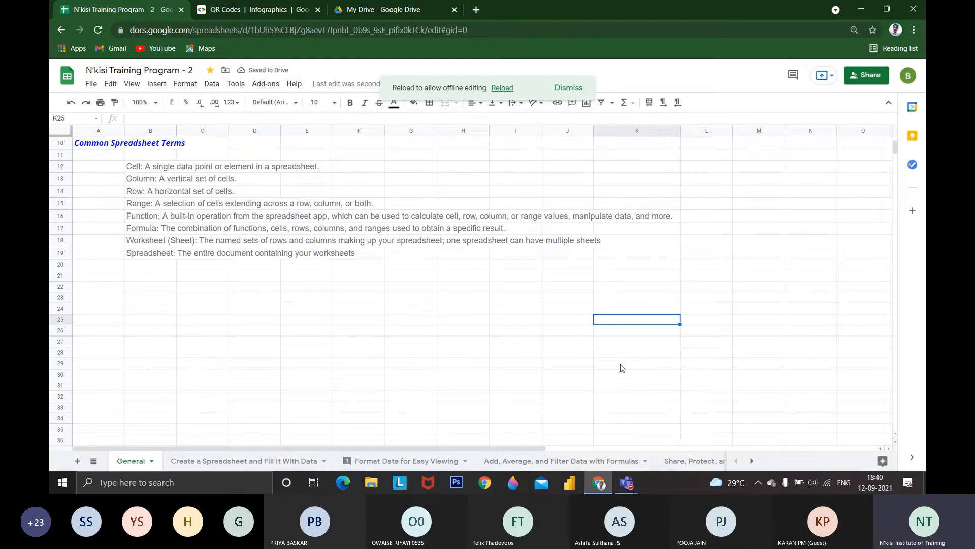
key(ctrl+y)
key(ctrl+y)
key(ctrl+y)
key(ctrl+y)
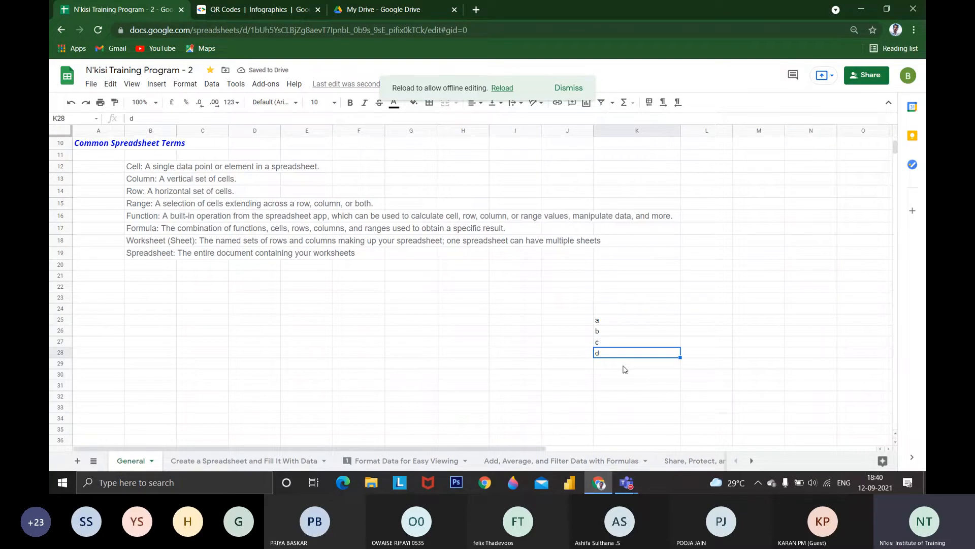
Cut the letters in K25:K28 and paste them into the range starting at cell I25
click(118, 86)
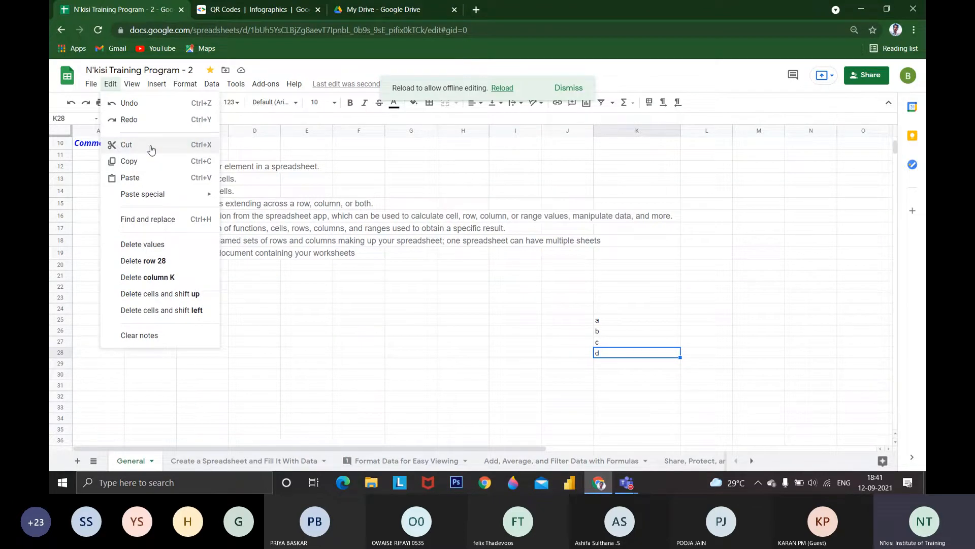
click(638, 305)
drag(638, 321, 637, 359)
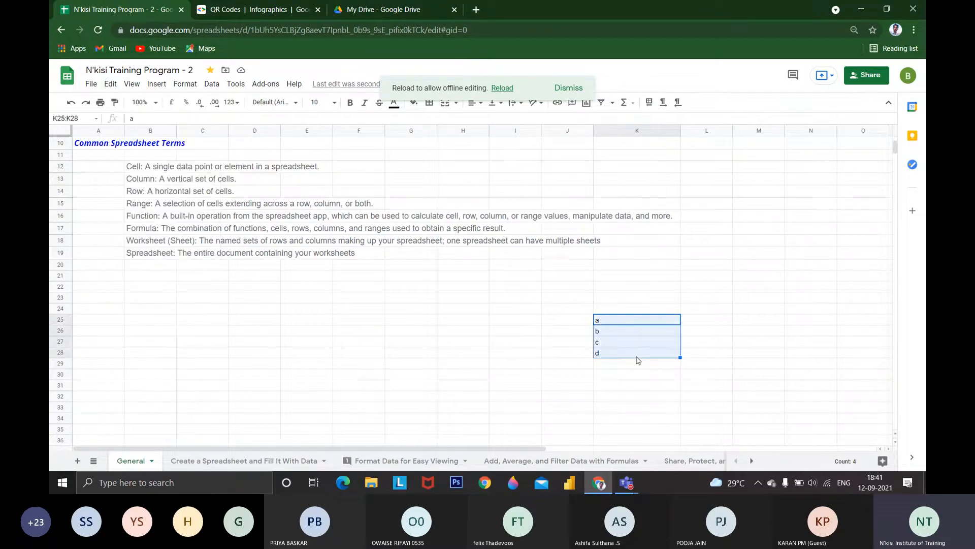
key(ctrl+x)
click(497, 319)
key(ctrl+v)
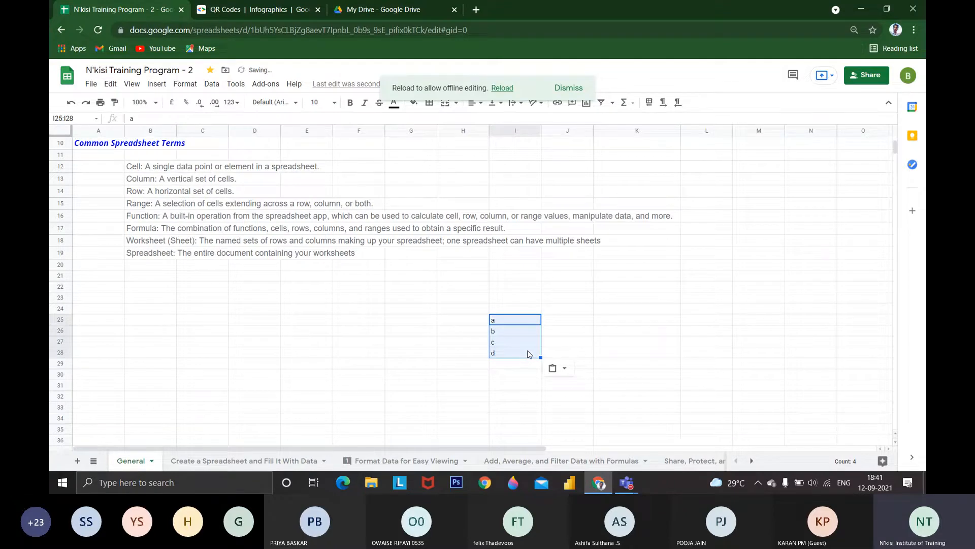
Copy the letters in I25:I28 and paste them into columns K, L, M and J starting at row 25
click(110, 84)
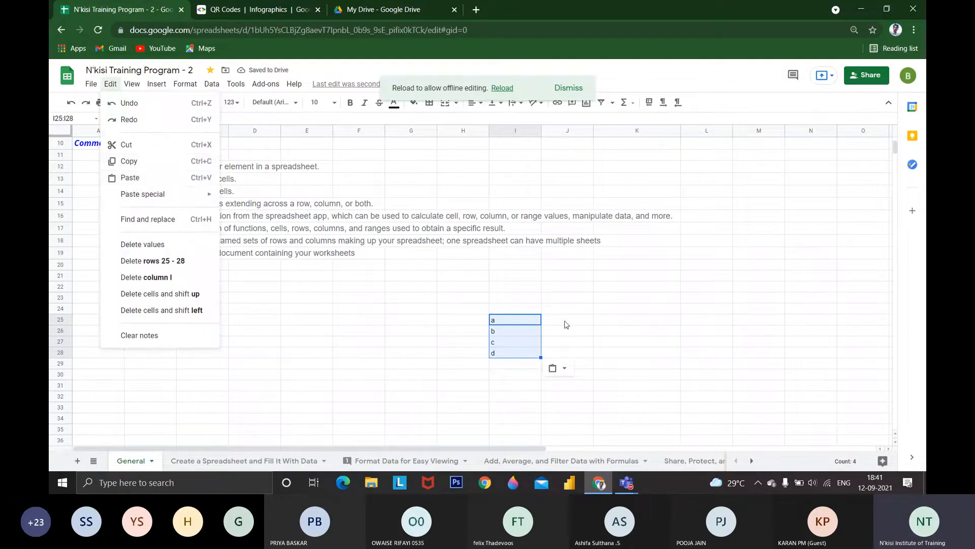
key(Escape)
key(ctrl+c)
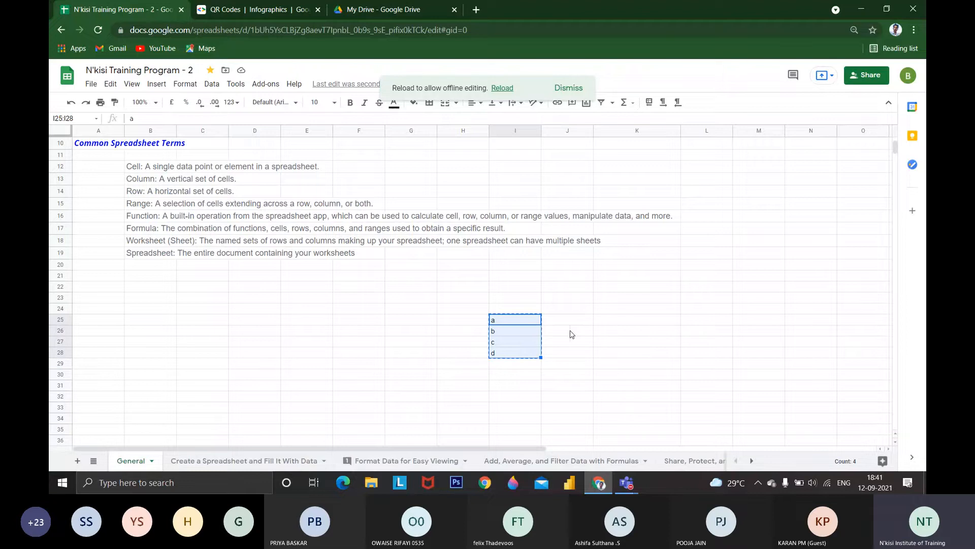
click(607, 318)
key(ctrl+v)
click(700, 323)
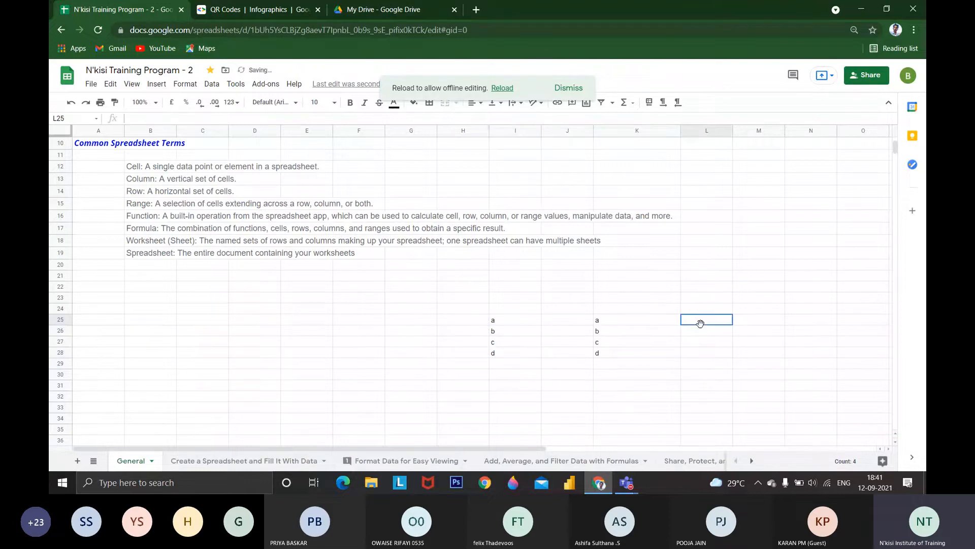
key(ctrl+v)
click(751, 320)
key(ctrl+v)
click(560, 328)
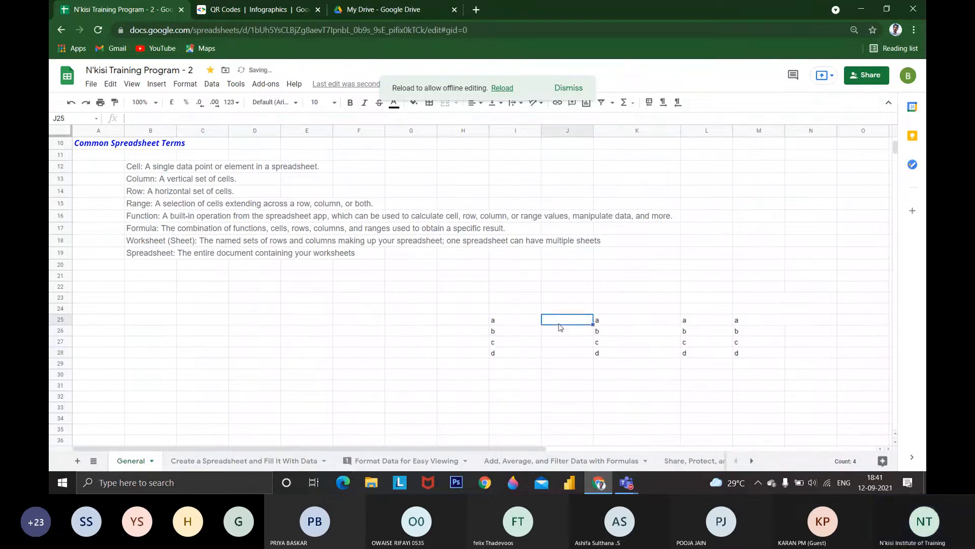
key(ctrl+v)
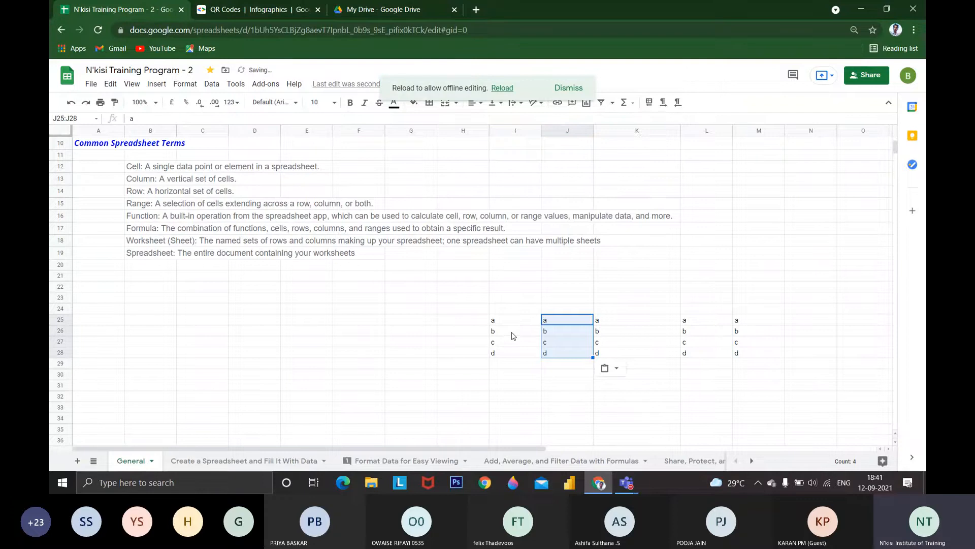
Clear the contents of the range I25:M28
drag(500, 321, 737, 355)
key(Delete)
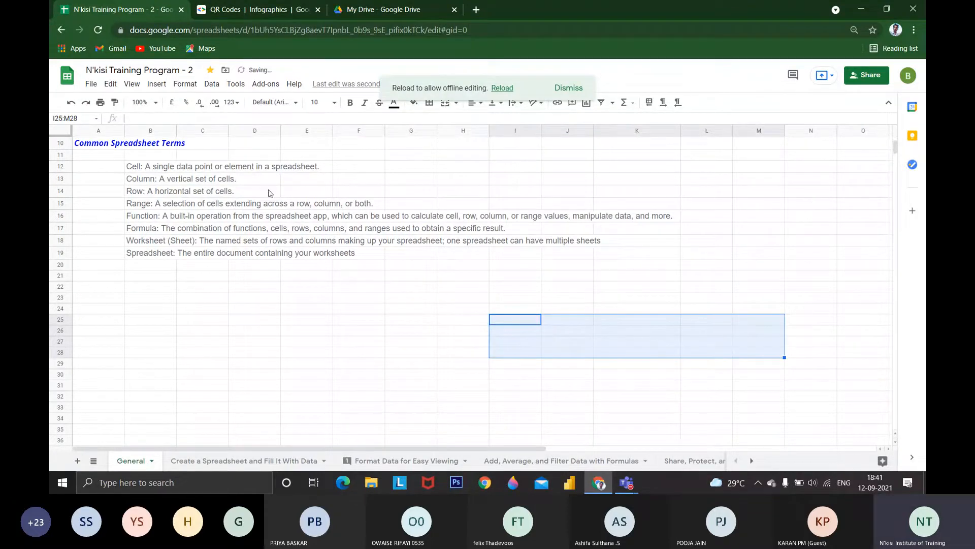
click(109, 84)
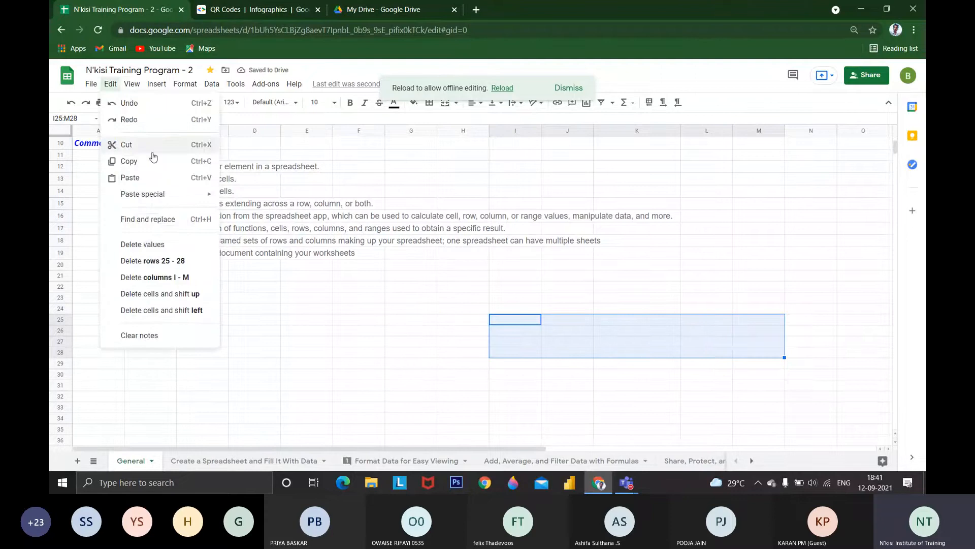
click(482, 327)
Enter the letters a, v, g and r in cells I25 to I28
click(510, 322)
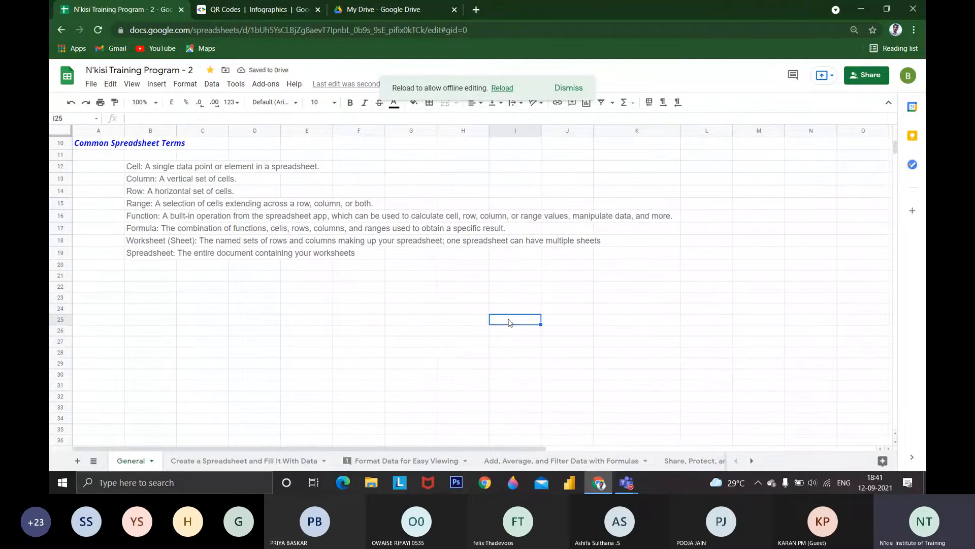
text(a)
key(Return)
text(v)
key(Return)
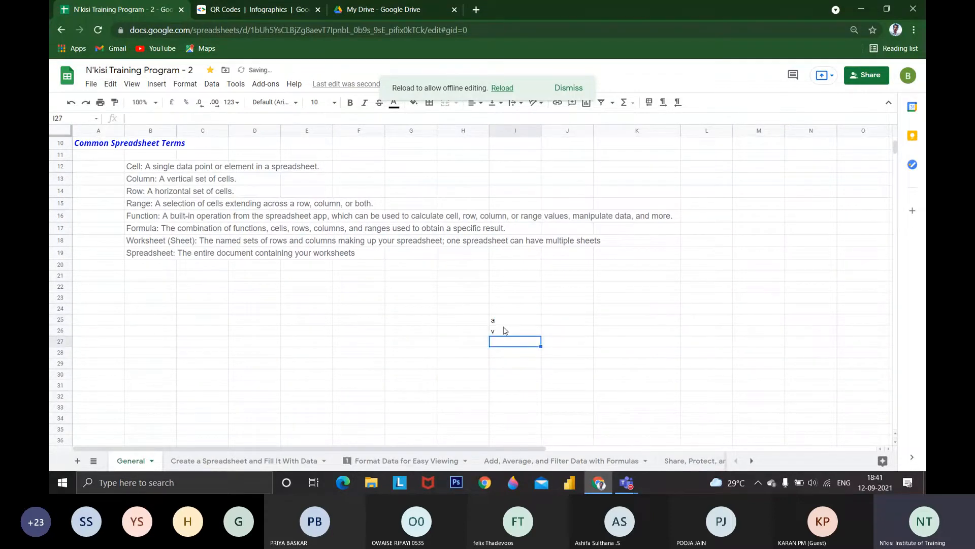
text(g)
key(Return)
text(r)
key(Return)
Copy the range I25:I28 and paste it into columns J and K starting at row 25
click(505, 325)
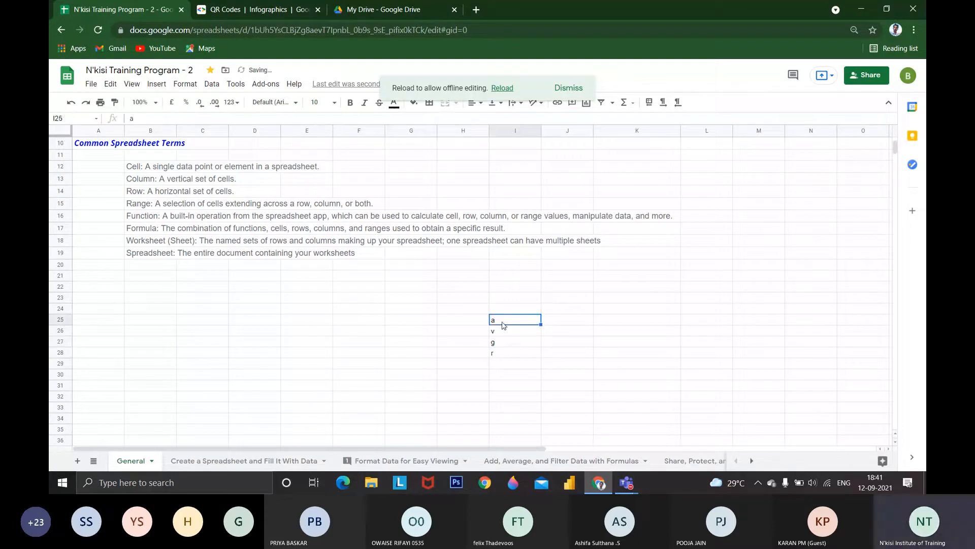
drag(504, 325, 500, 353)
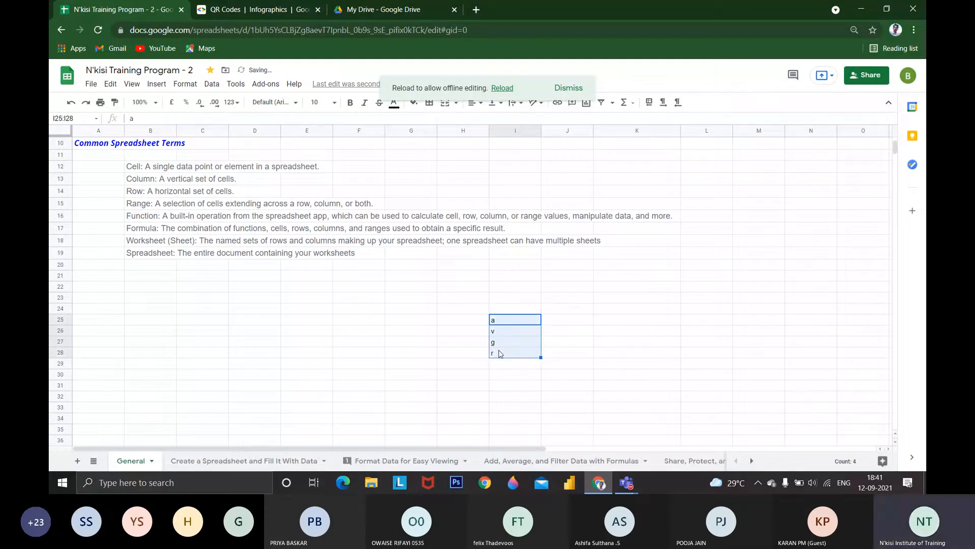
key(ctrl+c)
click(561, 320)
key(ctrl+v)
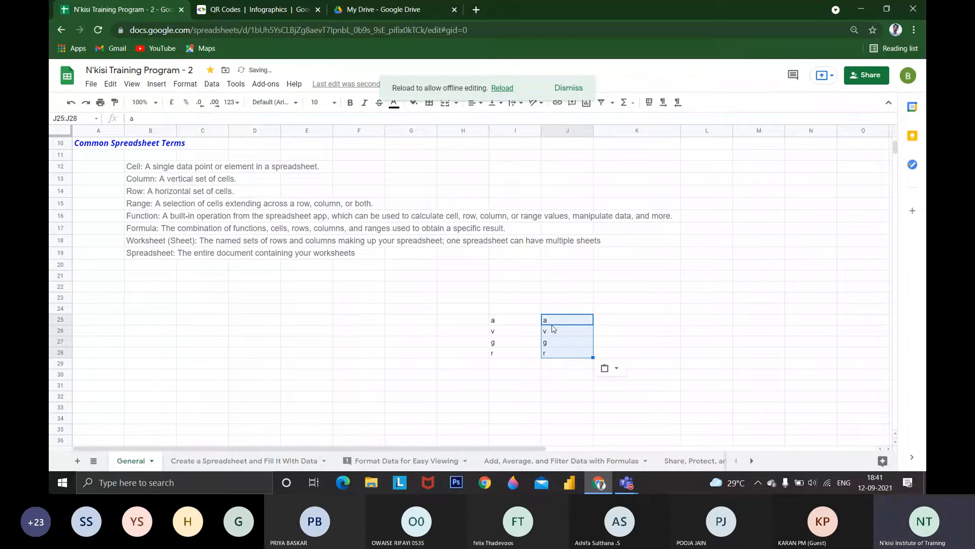
click(616, 321)
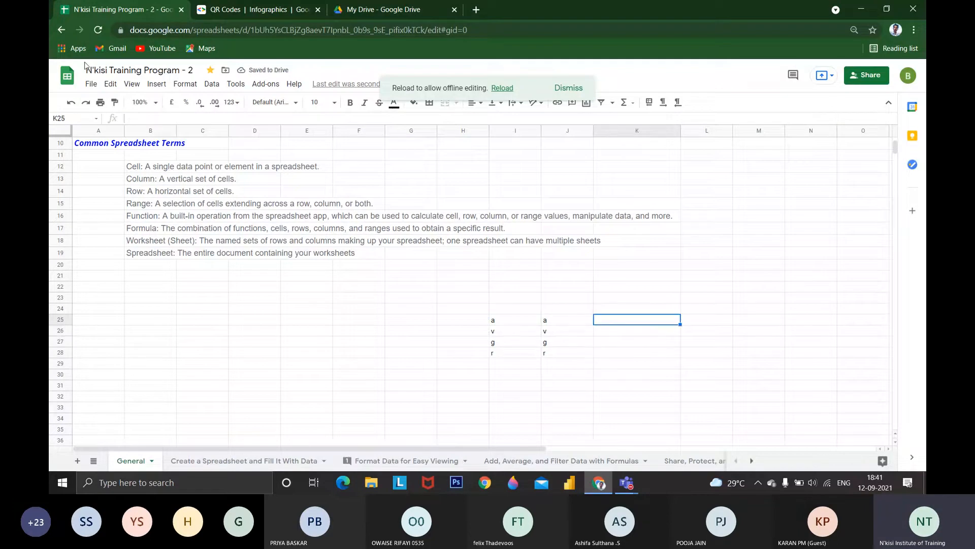
click(111, 84)
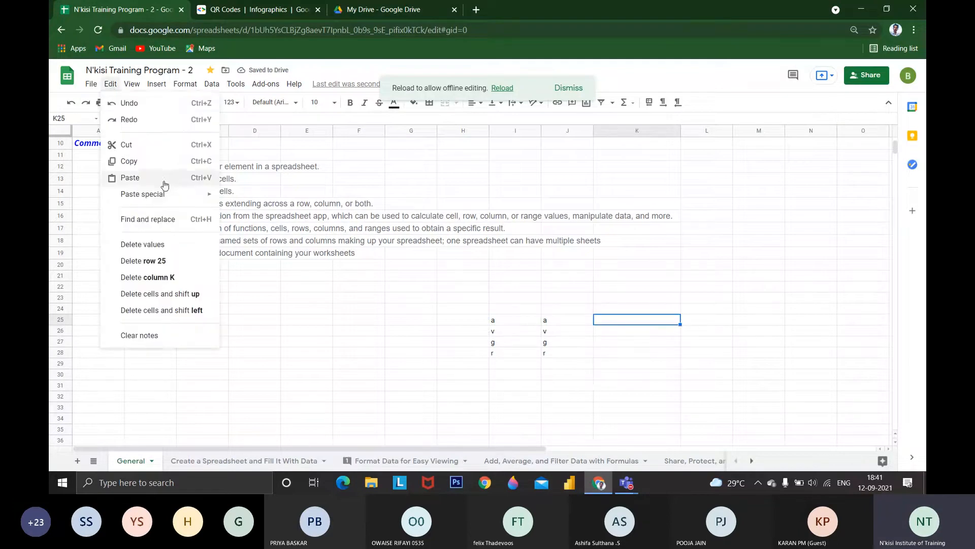
click(133, 176)
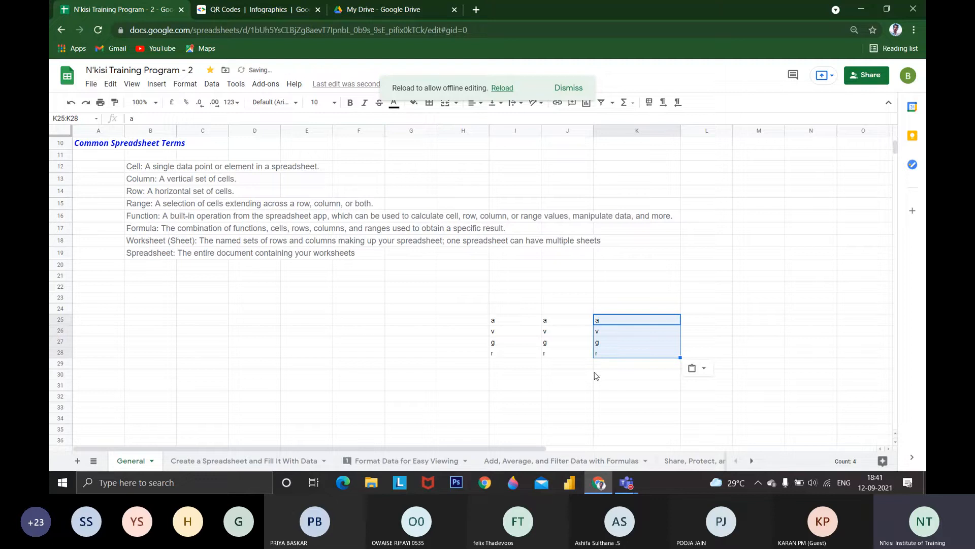
Open the Help Sheets improve feedback form and cancel it without sending anything
click(297, 85)
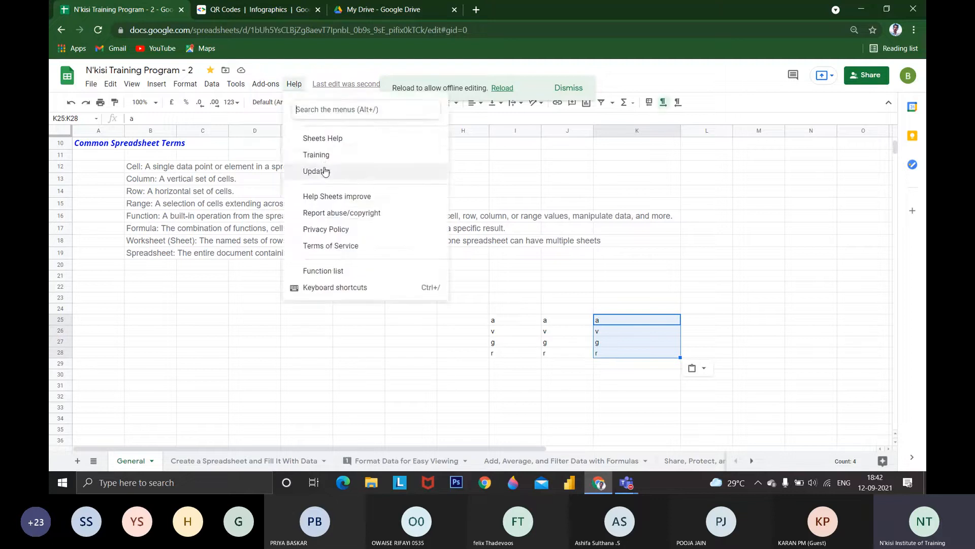
click(343, 200)
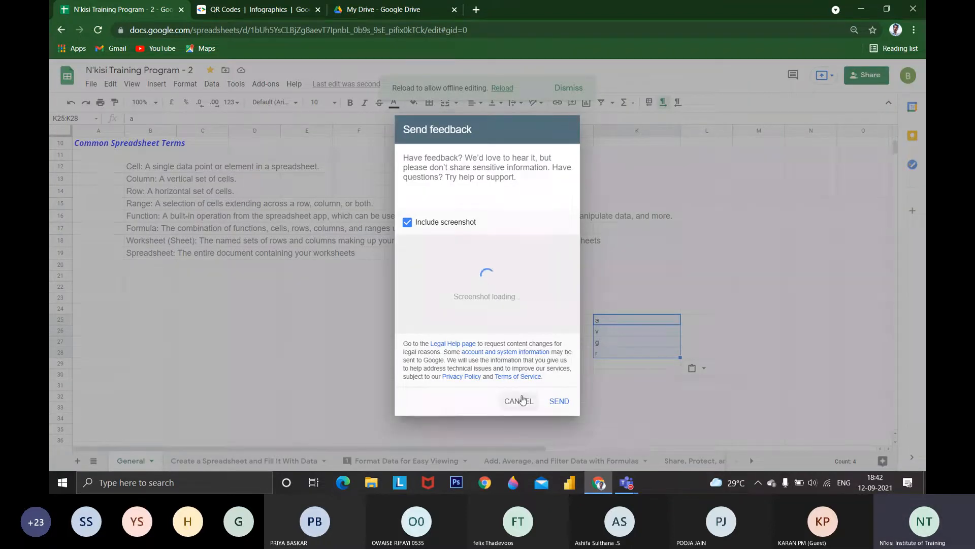
click(520, 400)
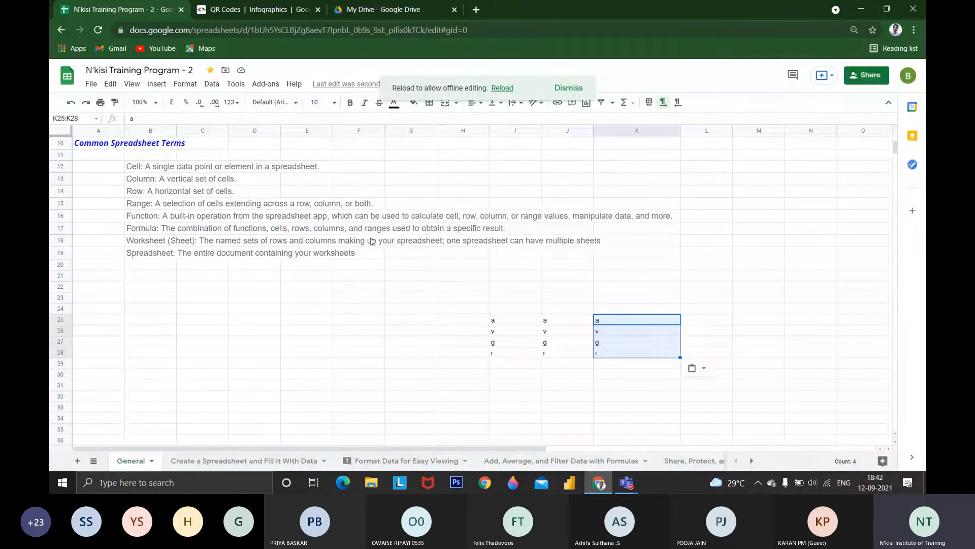
Review the keyboard shortcuts reference through the editing, menus, formatting and data sections, and close it
click(292, 84)
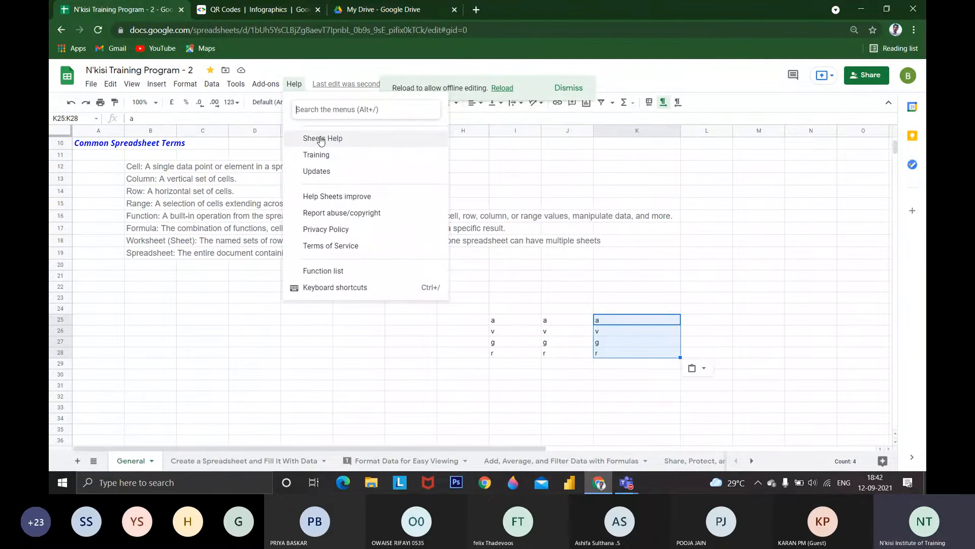
click(345, 288)
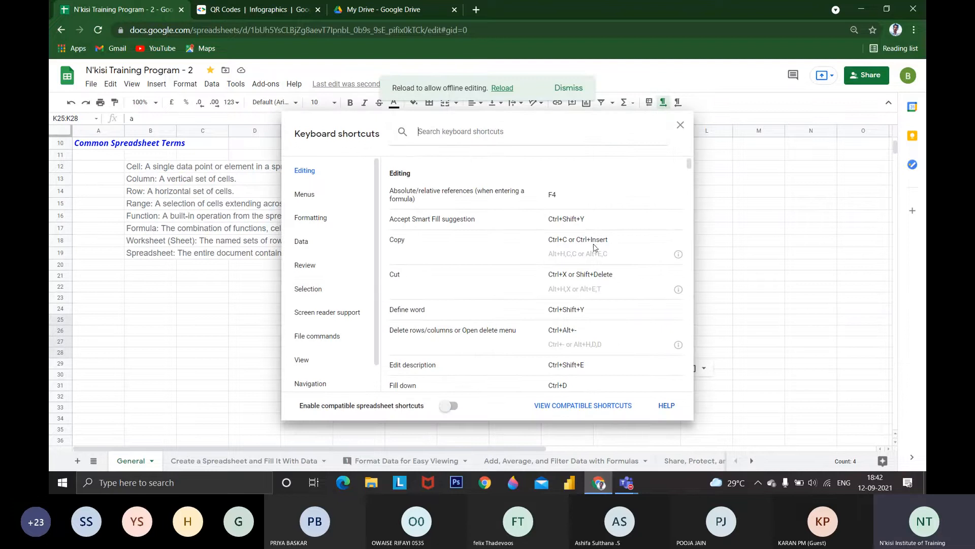
scroll(491, 323, down, 1)
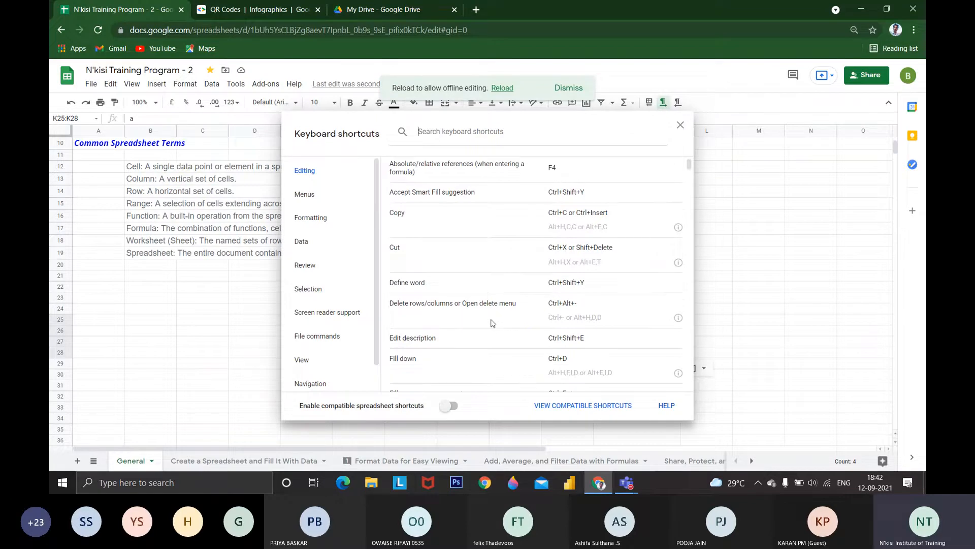
scroll(491, 323, down, 8)
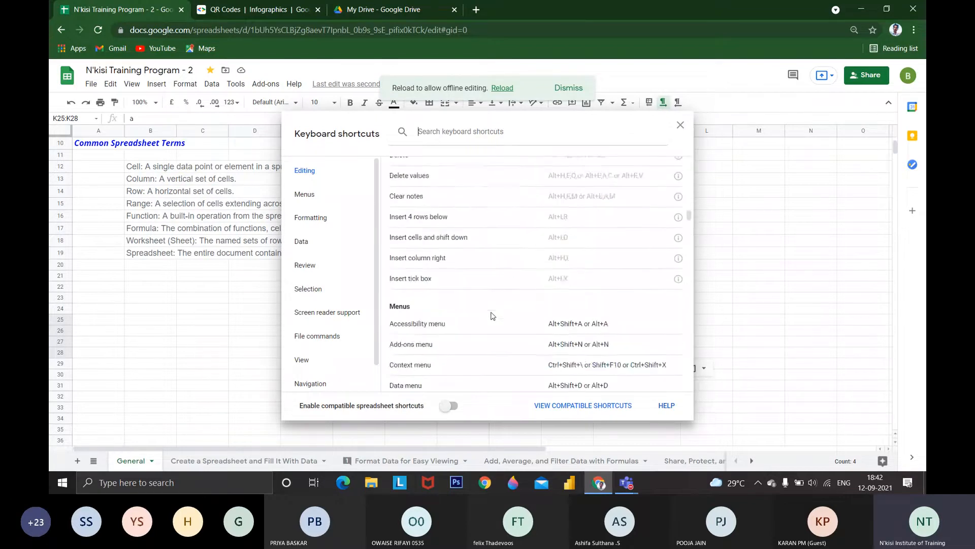
scroll(491, 316, down, 10)
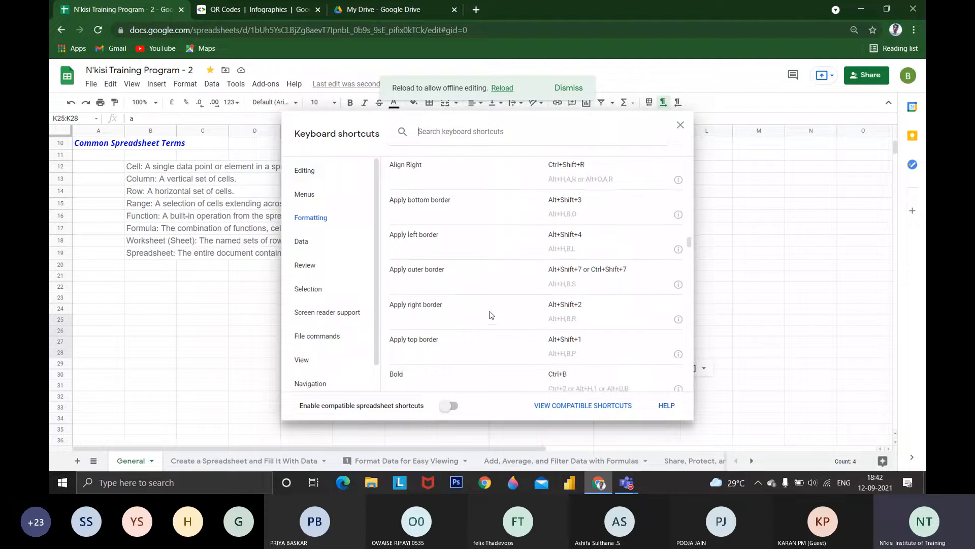
scroll(477, 309, down, 3)
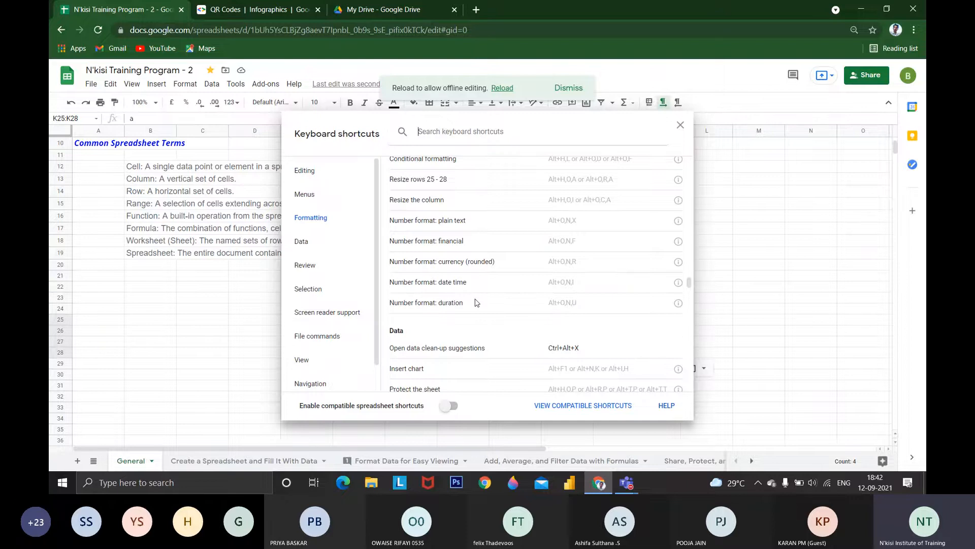
scroll(488, 295, down, 2)
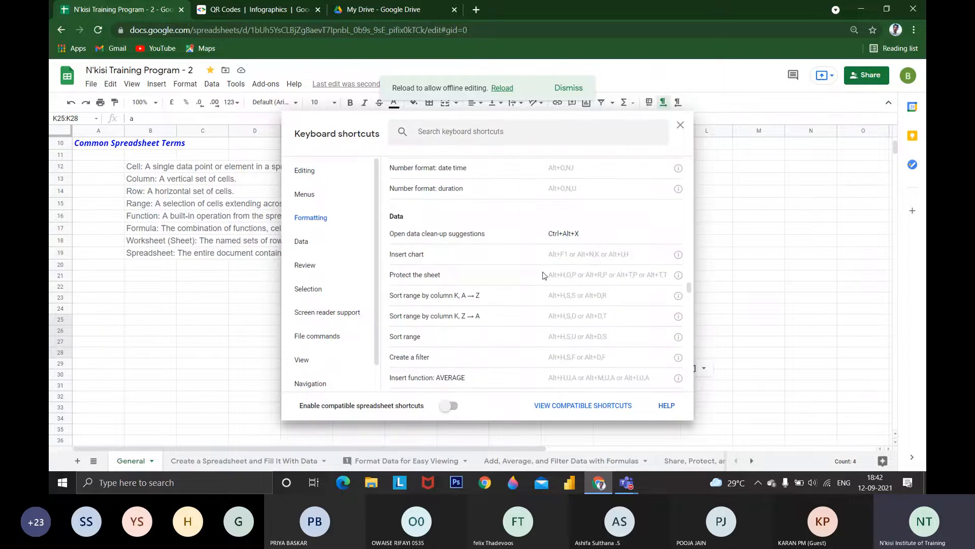
scroll(540, 283, down, 1)
scroll(538, 282, up, 6)
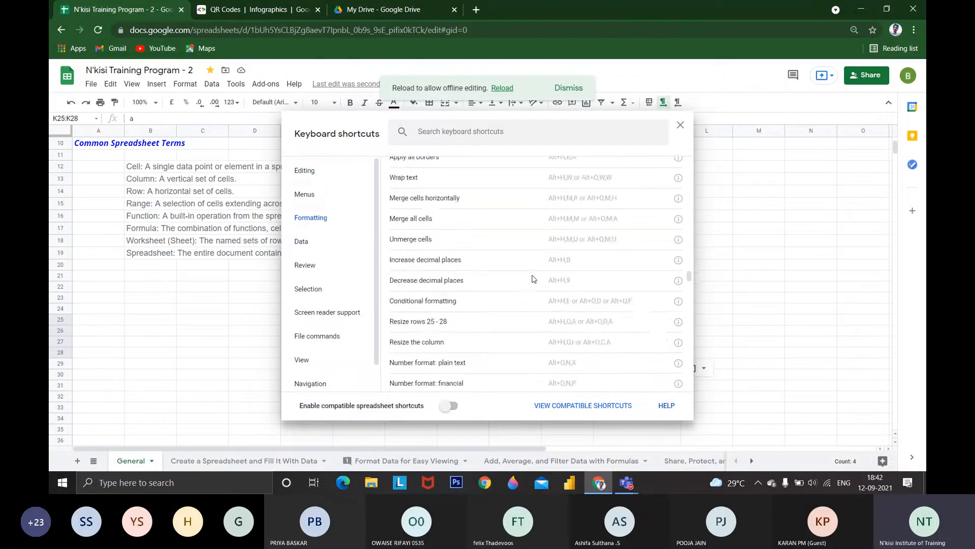
scroll(533, 277, up, 6)
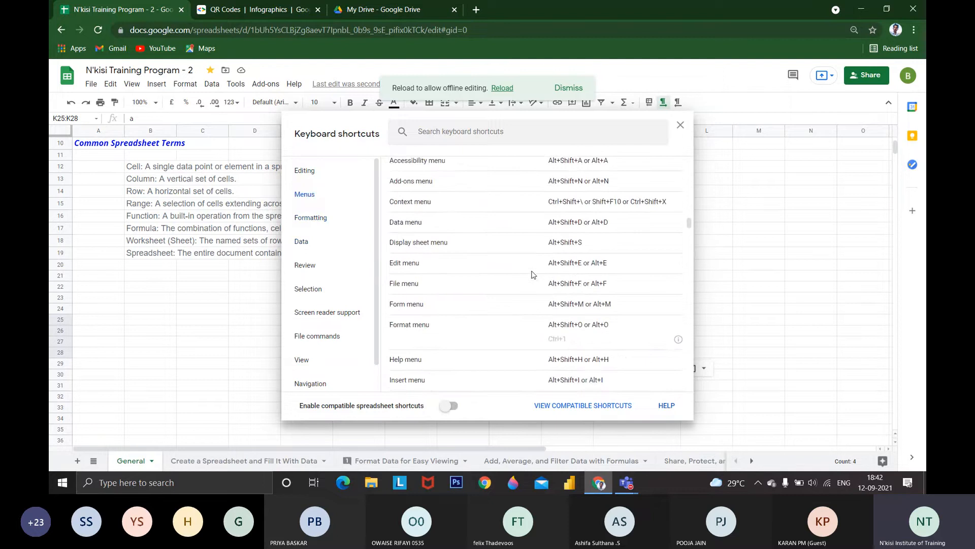
scroll(529, 279, up, 5)
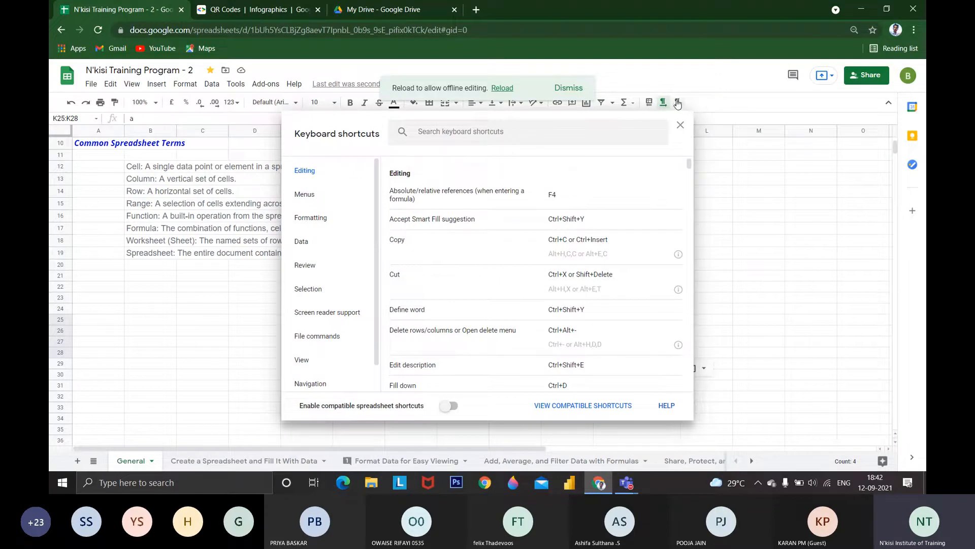
click(680, 125)
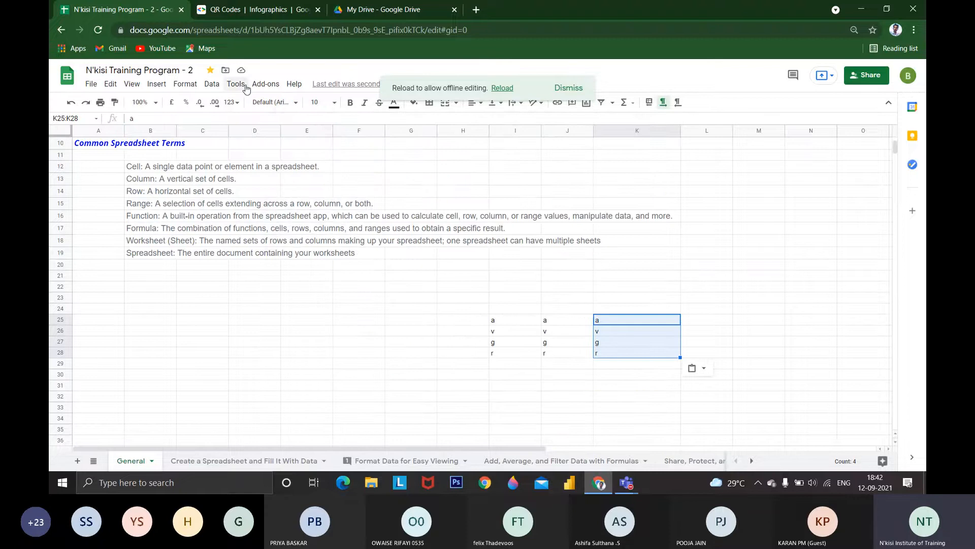
click(265, 86)
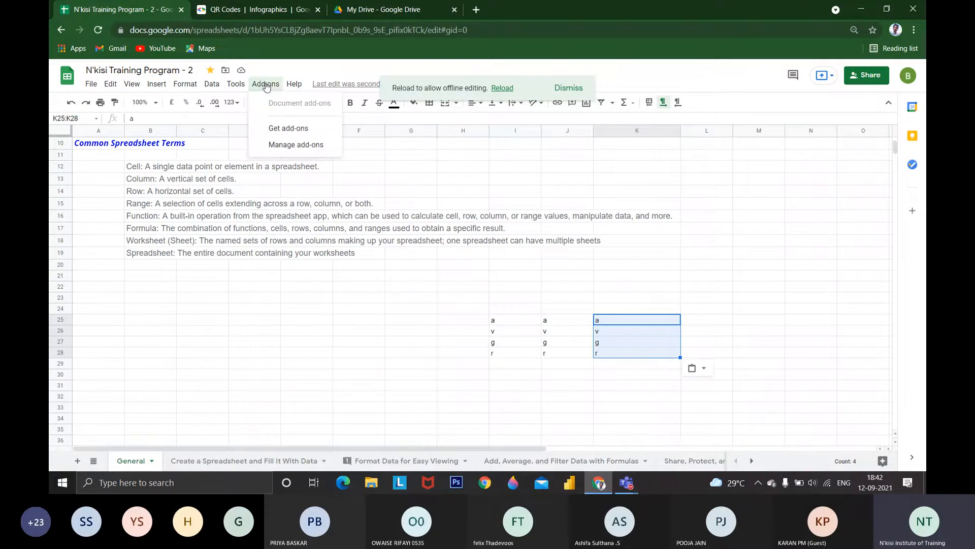
mouse_move(295, 84)
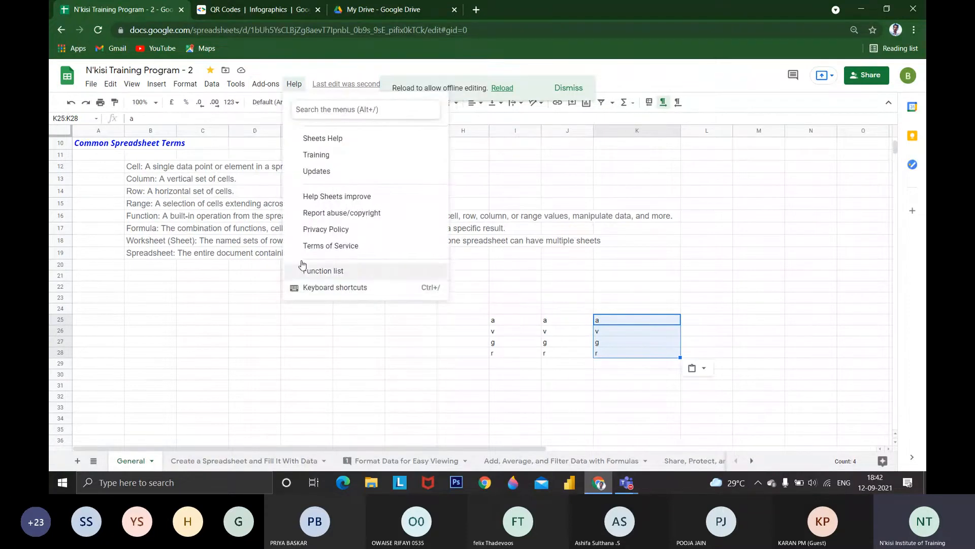
click(111, 90)
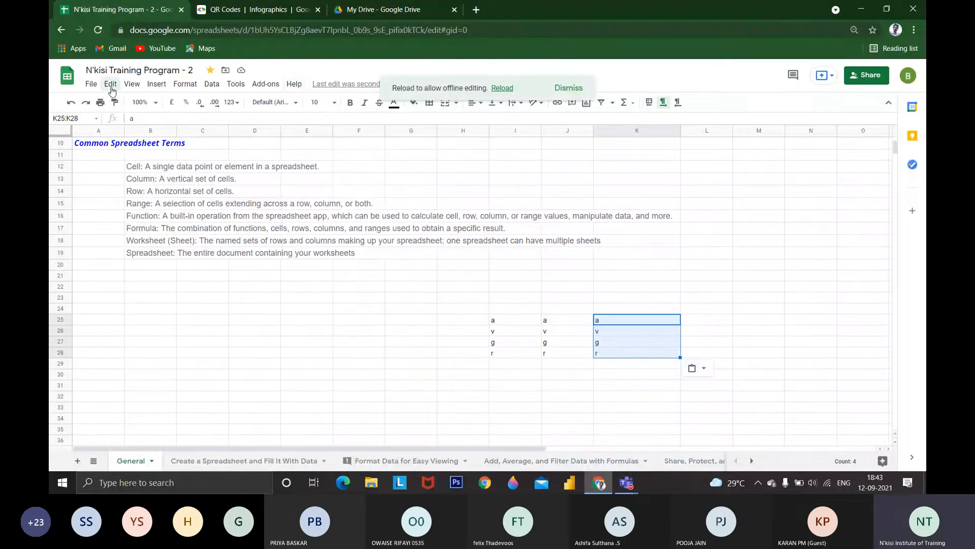
Open the Find and replace settings for the selected range and close them without searching or replacing anything
click(111, 88)
click(149, 221)
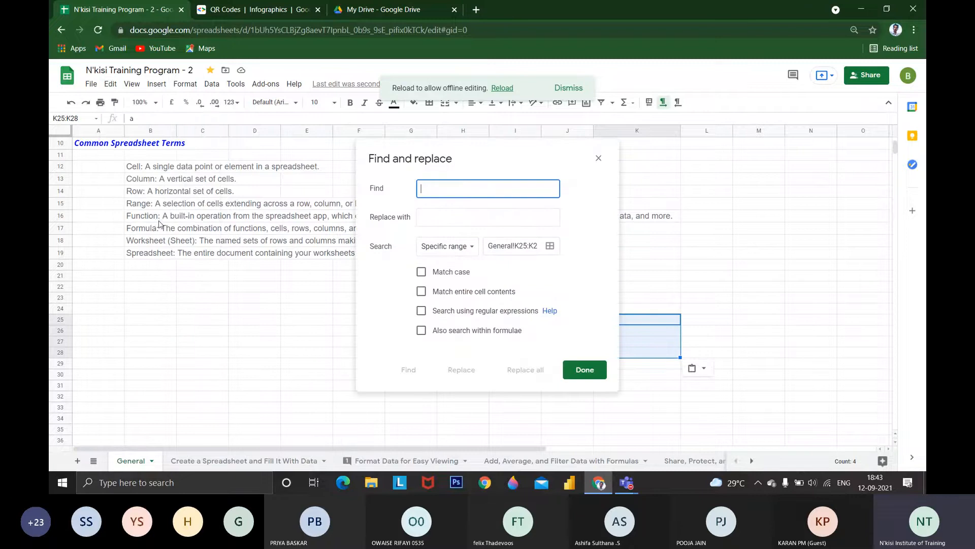
click(598, 158)
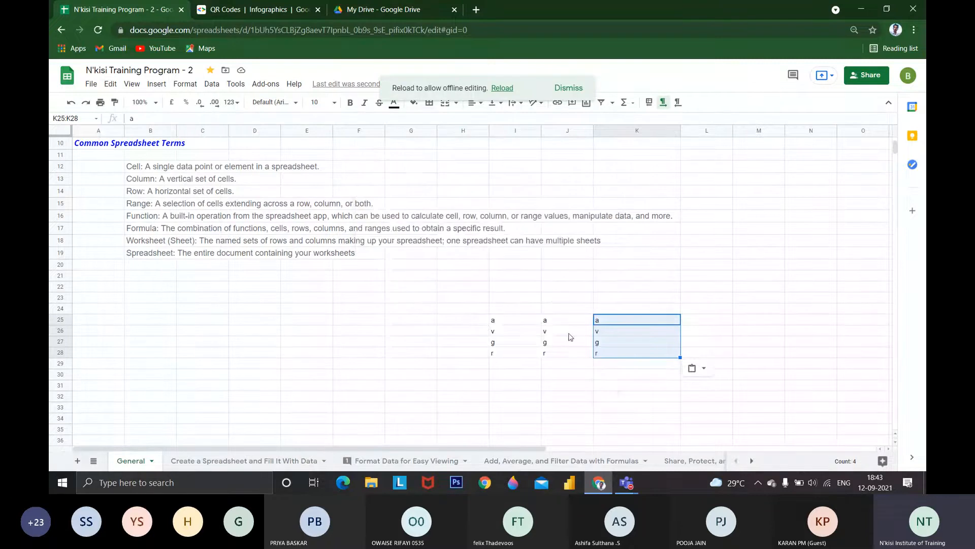
Clear the sample letters by deleting the contents of the range I25:K30
click(507, 326)
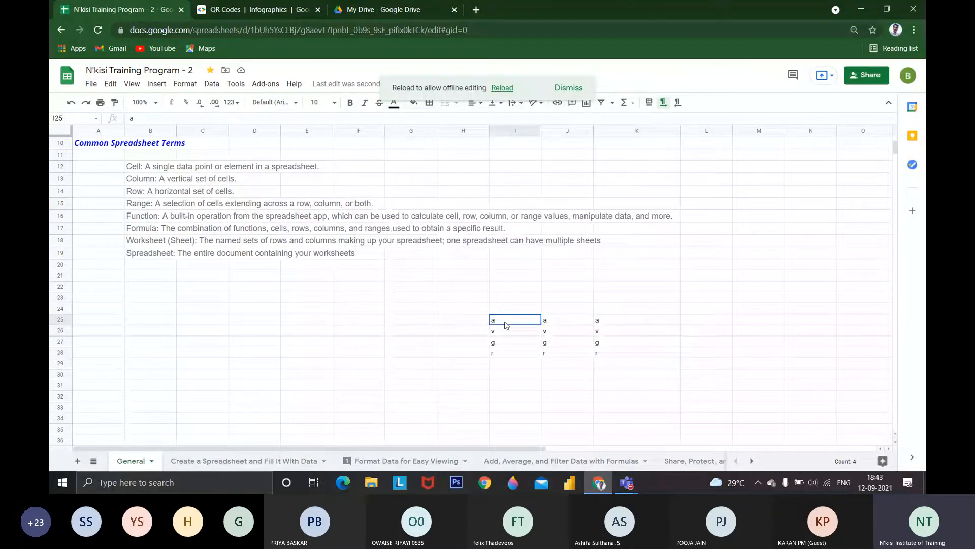
drag(506, 325, 603, 376)
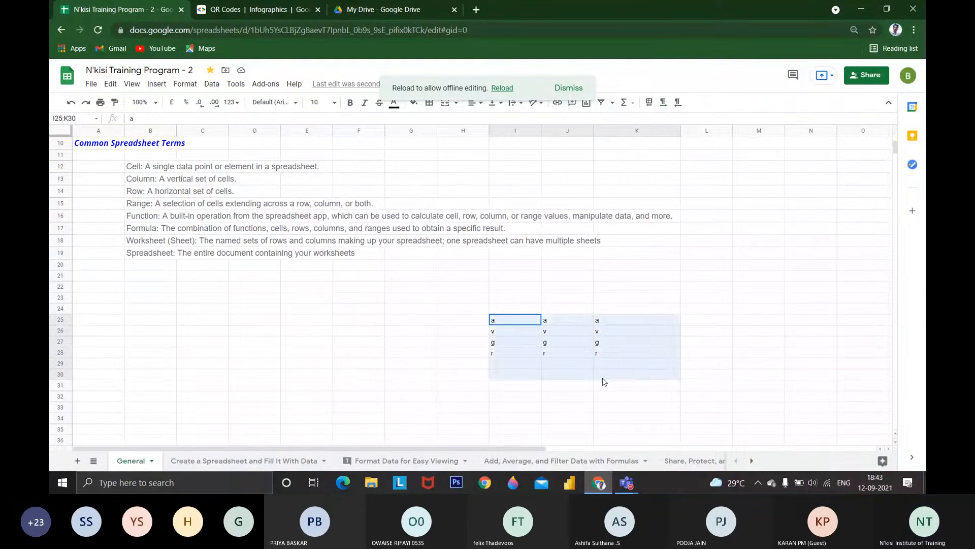
key(Delete)
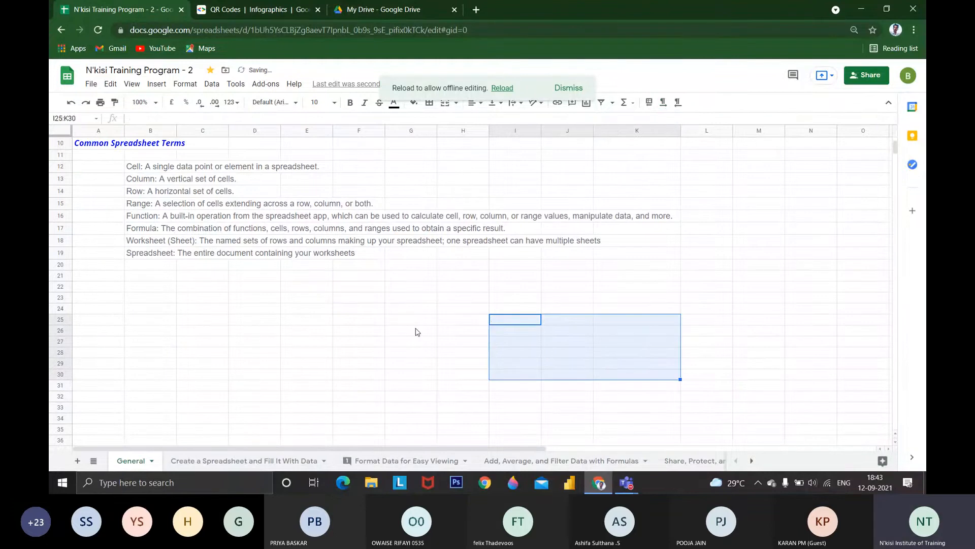
On the Create a Spreadsheet and Fill It With Data sheet, enter Jan and Feb in B5:B6 and autofill the months down to B25
click(254, 461)
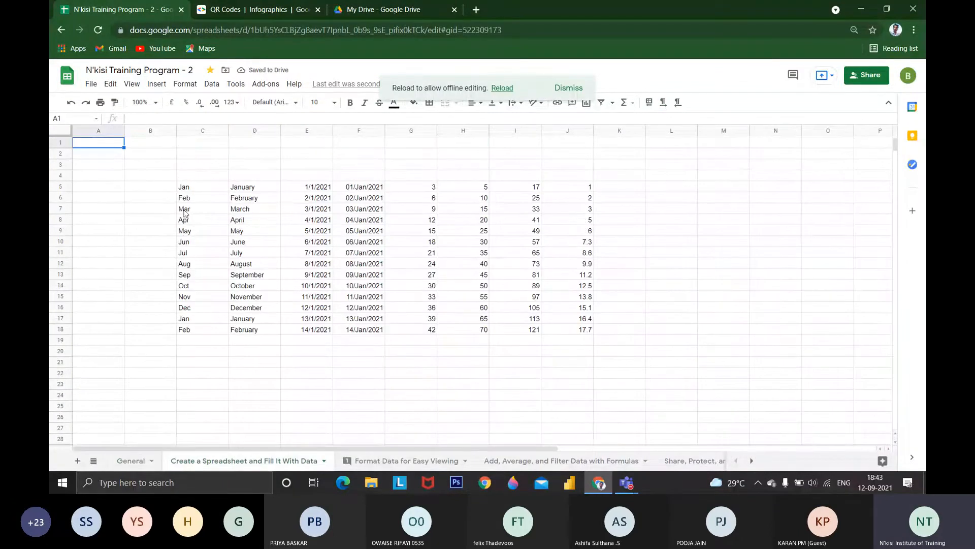
click(185, 189)
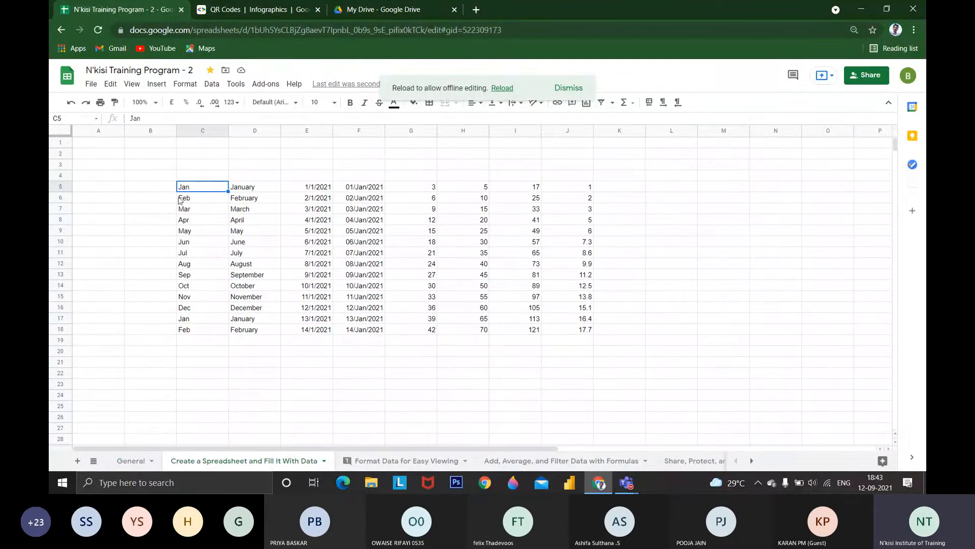
click(162, 188)
text(Jan)
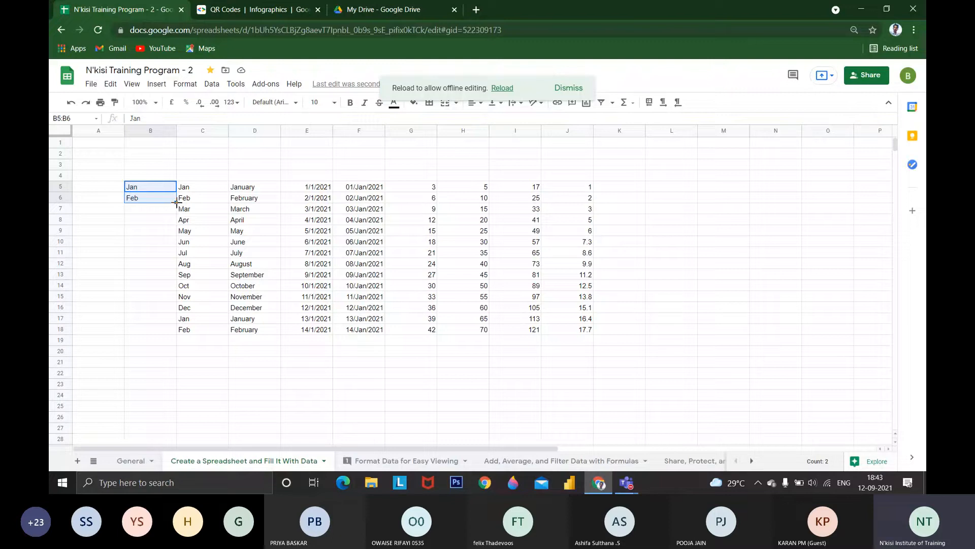
drag(177, 203, 173, 409)
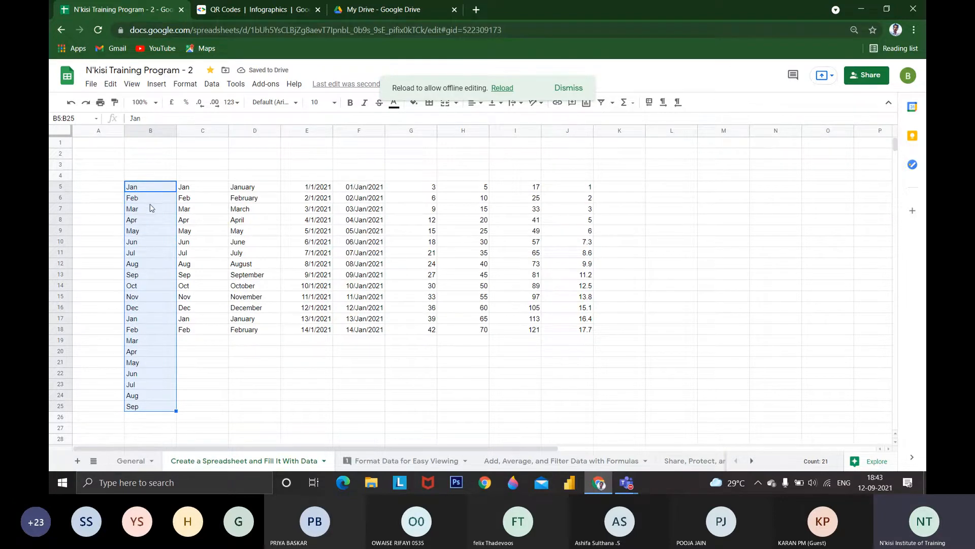
Enter January in L5 and FEbruary in L6, and autofill the full month names down to L24
click(669, 189)
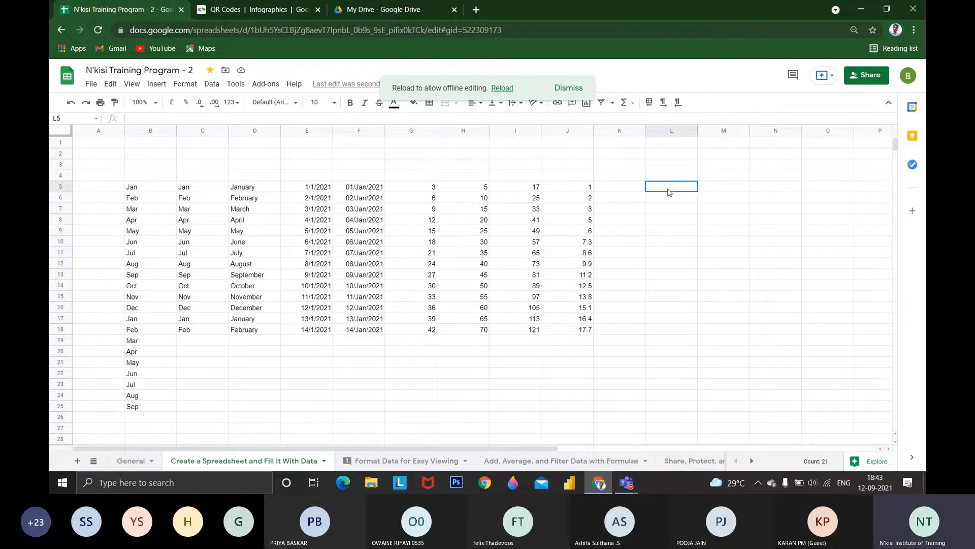
text(January)
key(Return)
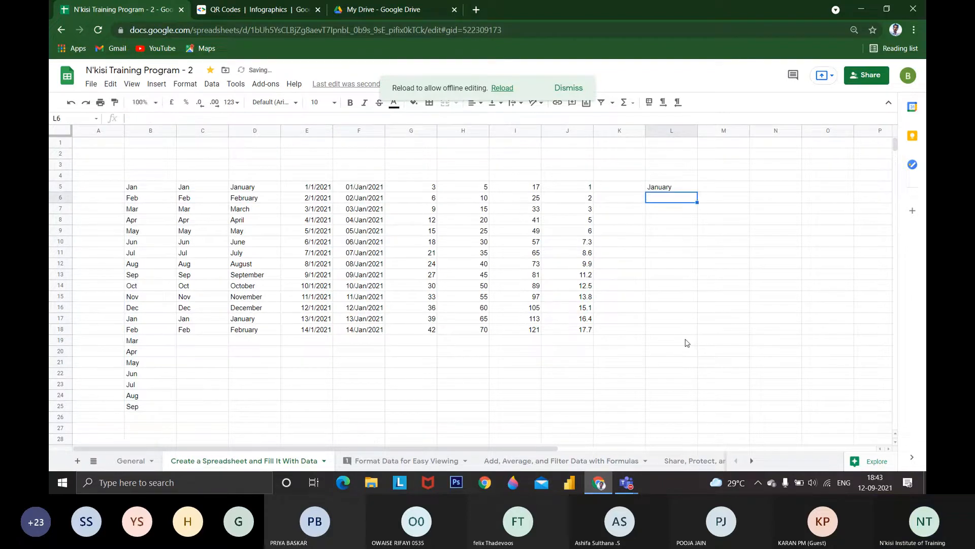
text(FE)
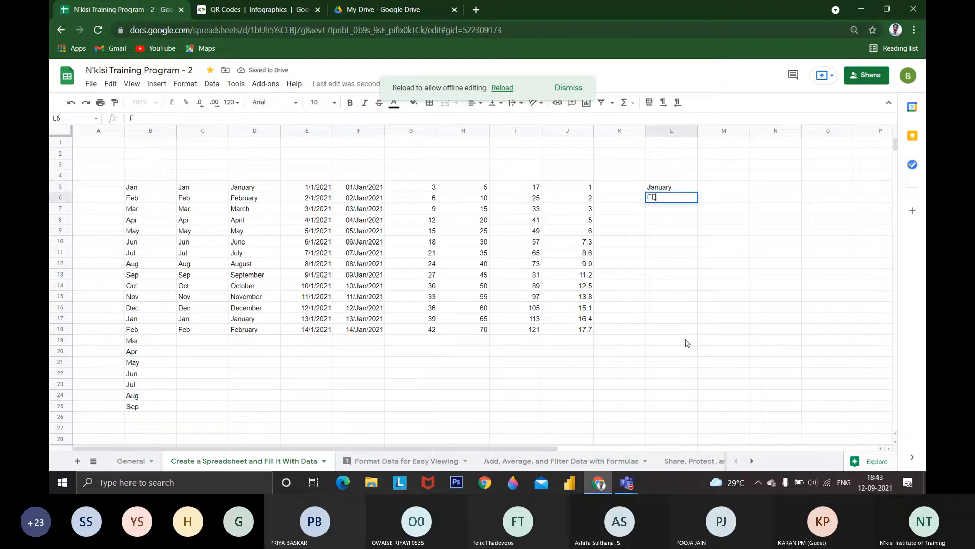
text(bruary)
key(Return)
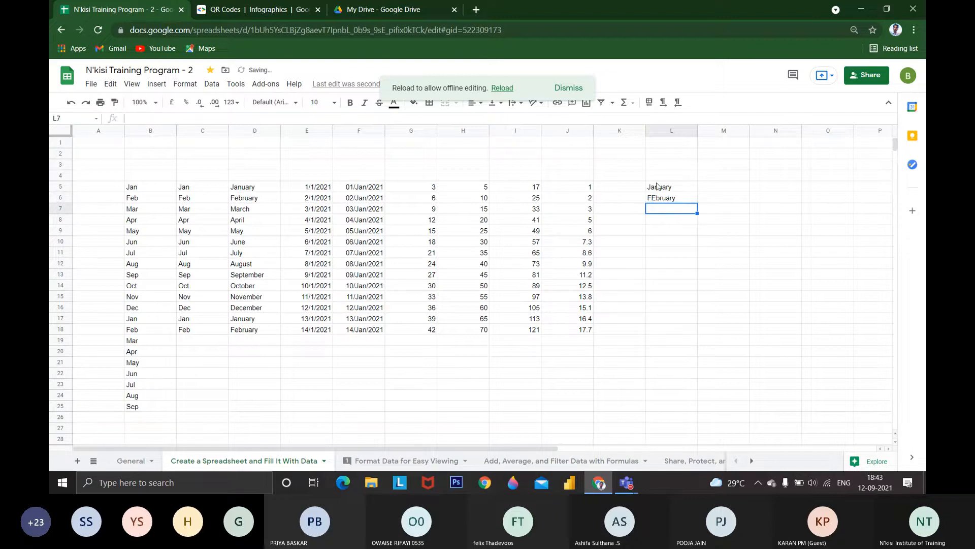
drag(656, 186, 697, 396)
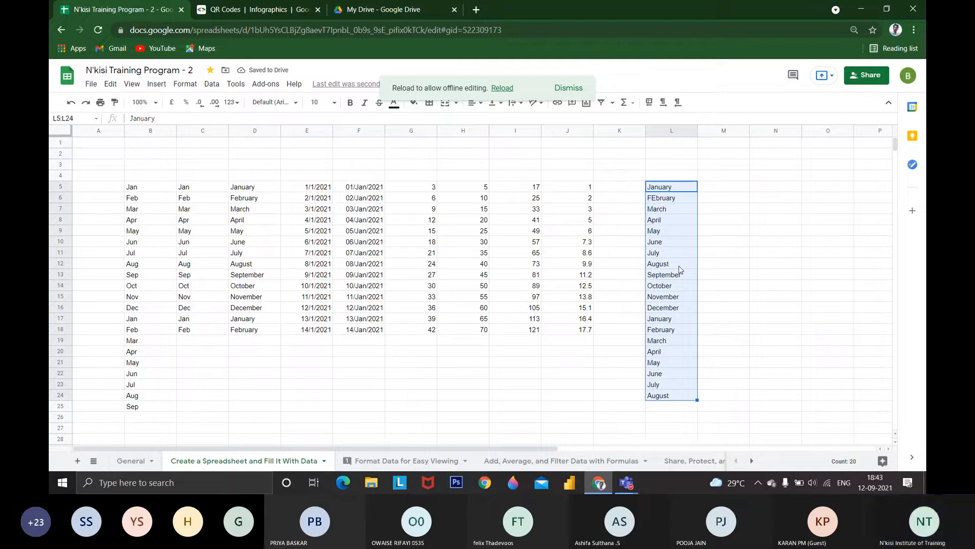
Enter the numbers 1, 2, 3 and 4 in cells M5 to M8
click(725, 189)
text(1)
key(Return)
text(2)
key(Return)
text(3)
key(Return)
text(4)
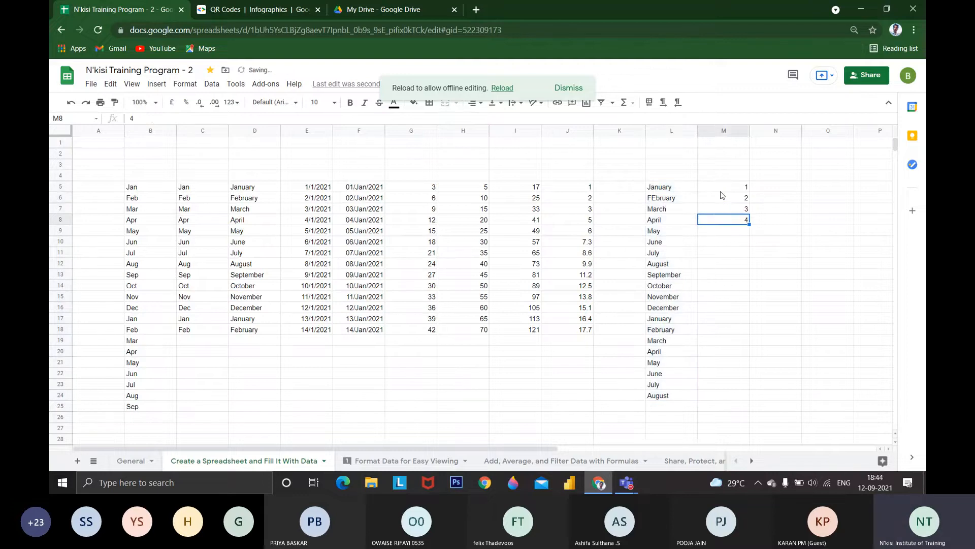
Autofill the number series from M5:M6 down column M to row 66
click(726, 186)
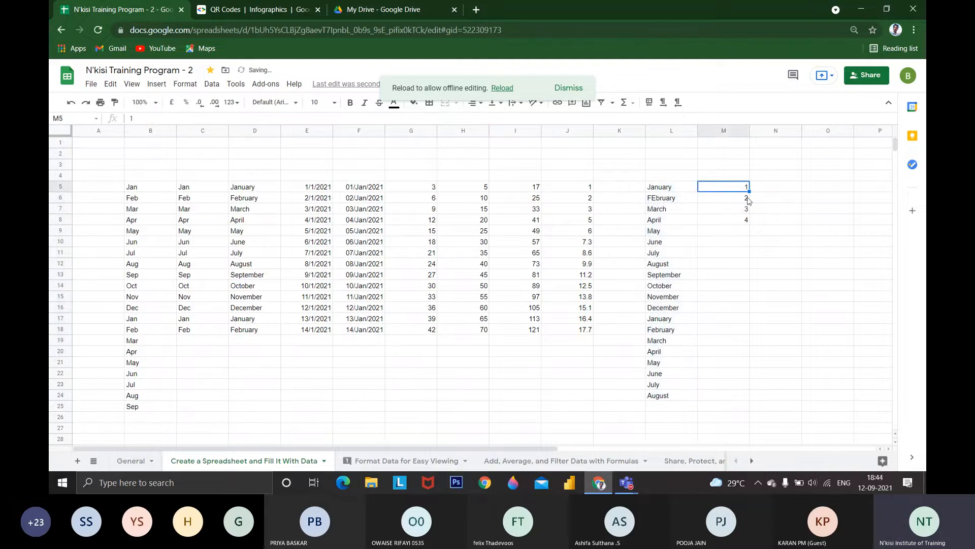
drag(743, 207, 751, 416)
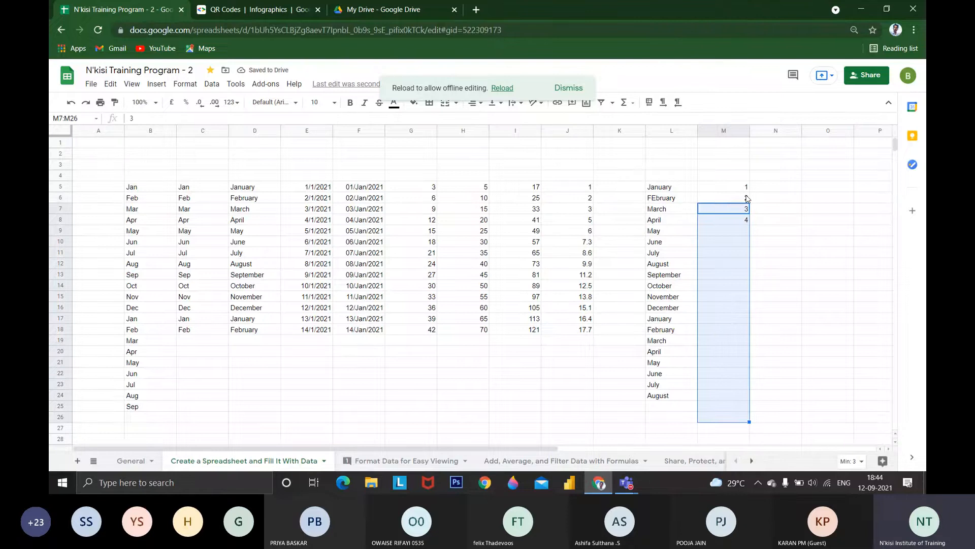
drag(744, 187, 745, 198)
drag(750, 202, 752, 384)
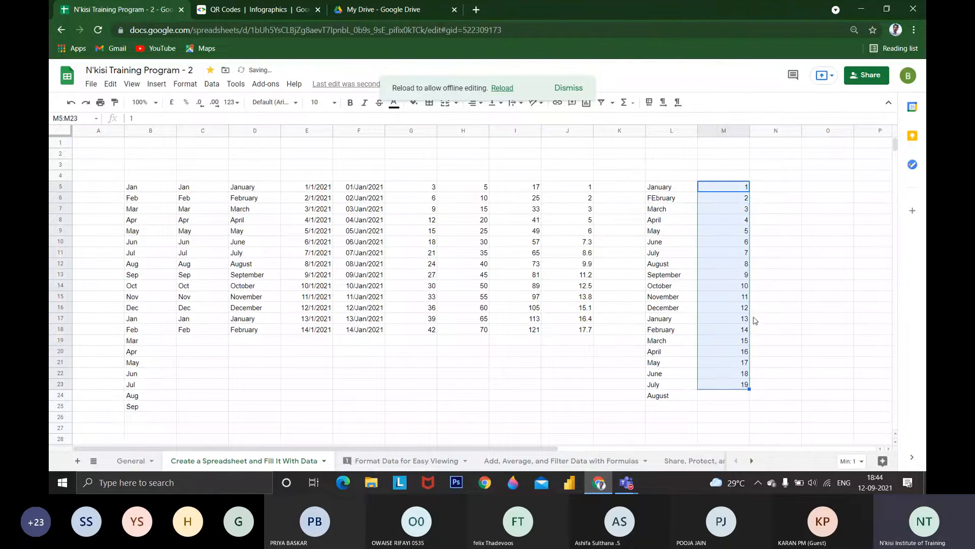
scroll(752, 329, down, 4)
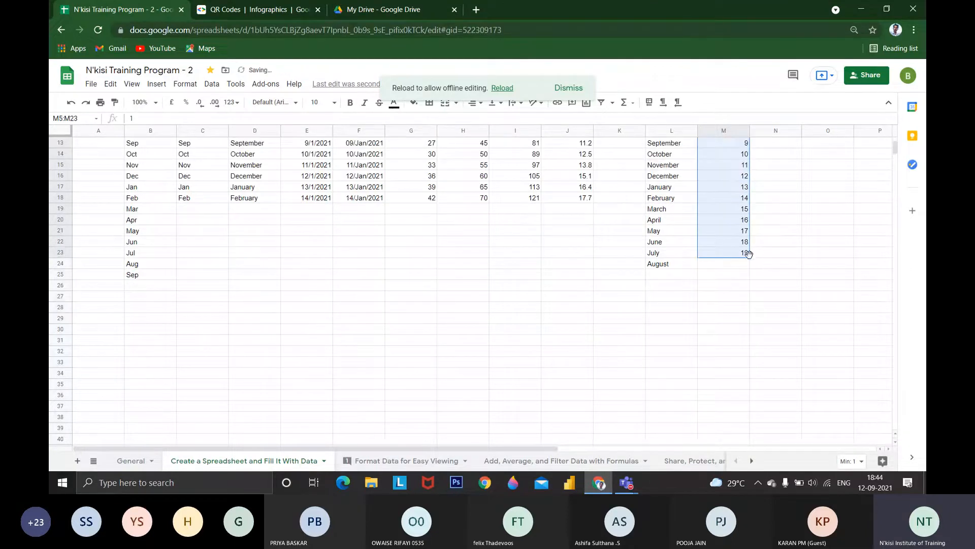
drag(749, 258, 751, 488)
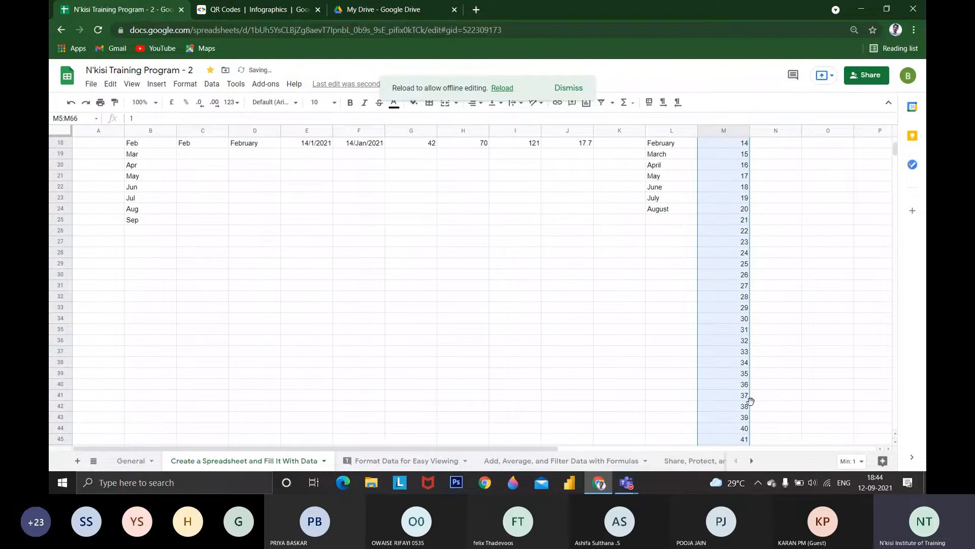
scroll(778, 216, up, 6)
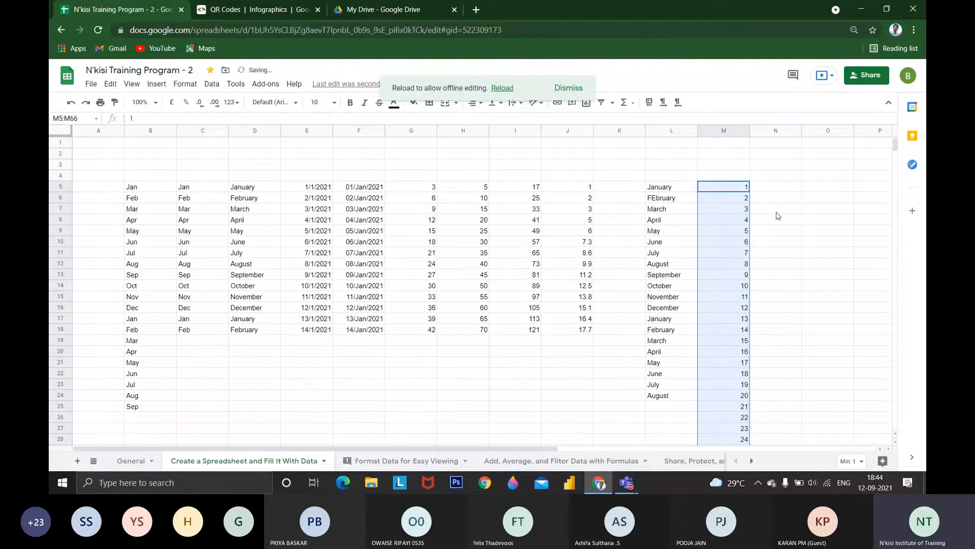
Autofill the dates from E5 down column E to row 36
click(295, 187)
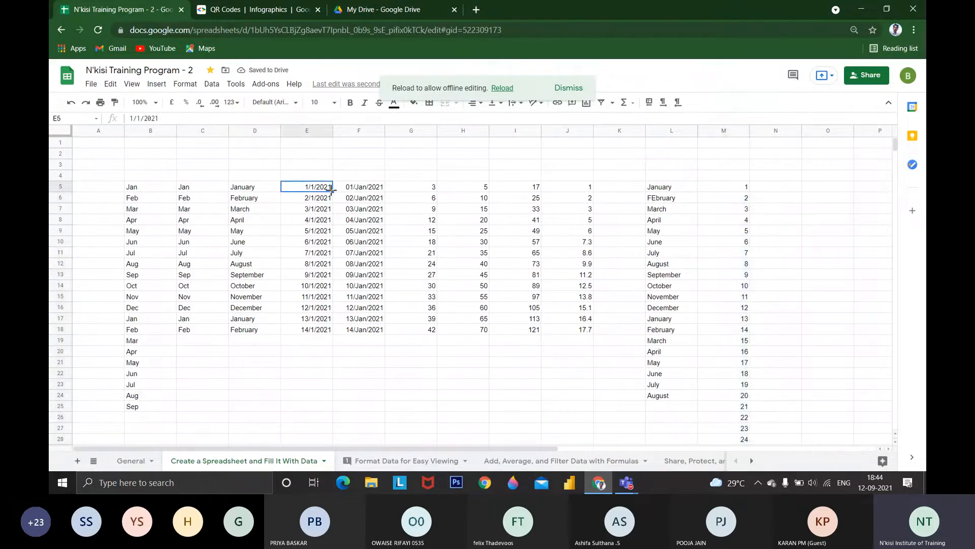
drag(332, 189, 319, 417)
scroll(341, 406, down, 2)
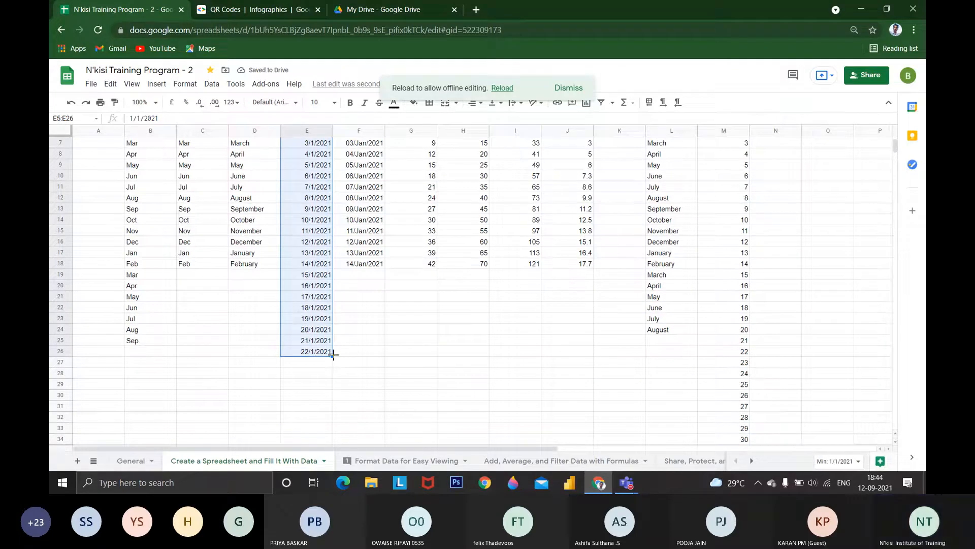
drag(333, 356, 329, 440)
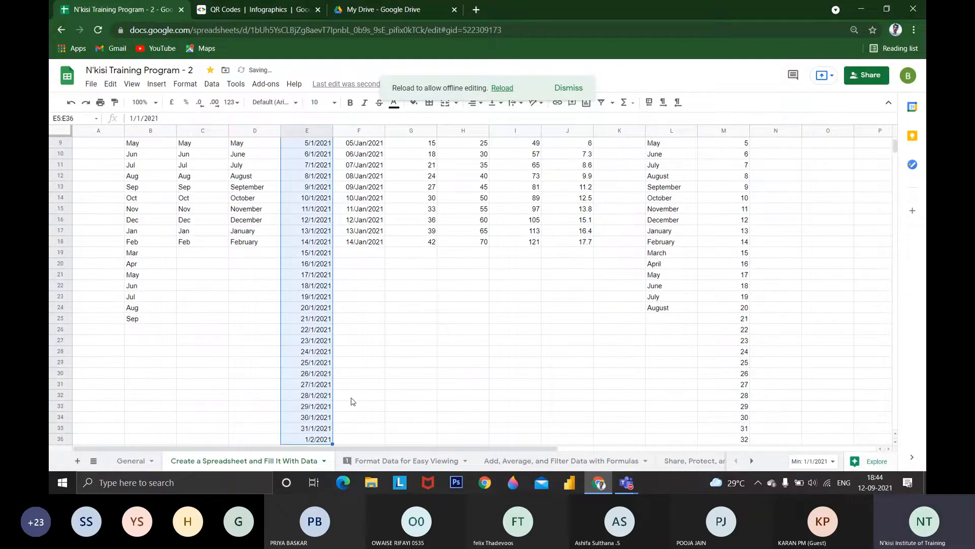
scroll(353, 402, up, 4)
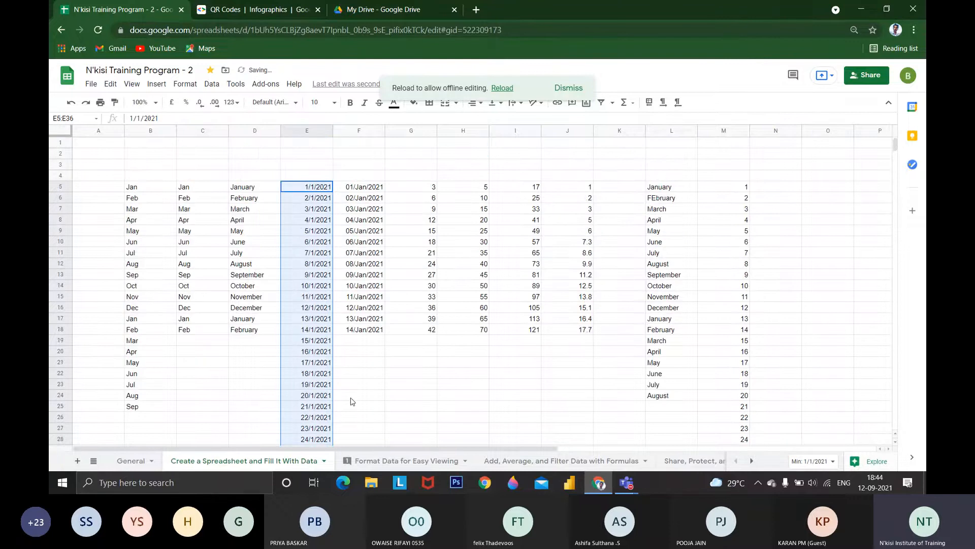
Autofill the dates from F5 down column F to row 42
click(373, 188)
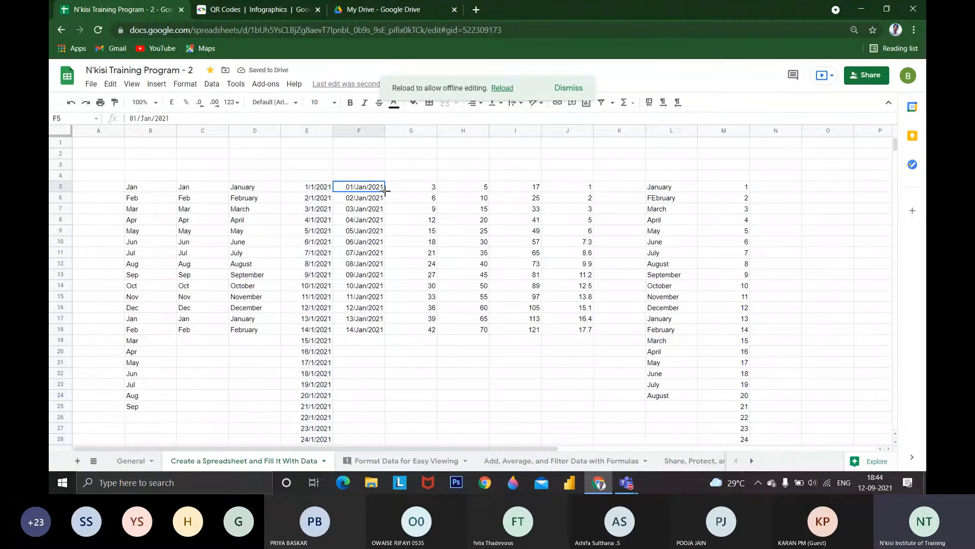
drag(385, 190, 373, 326)
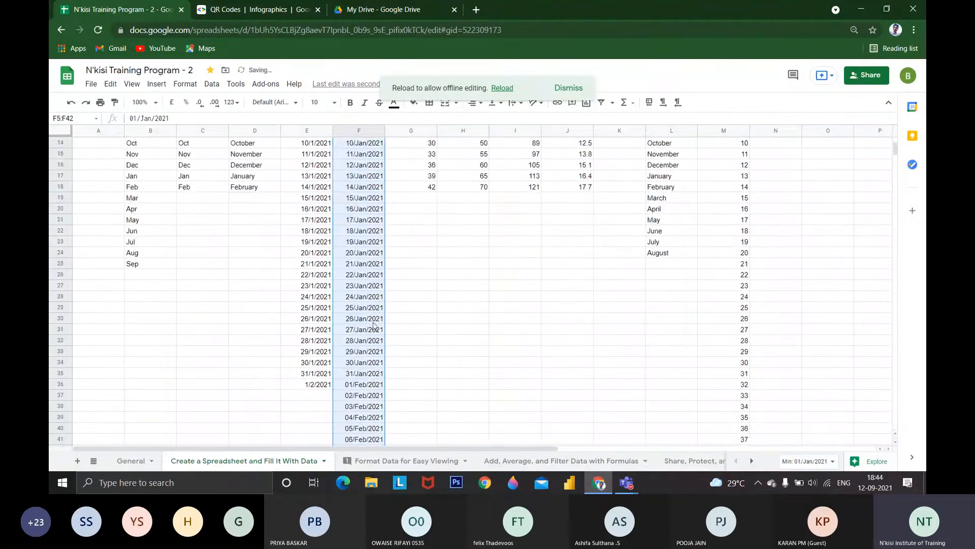
scroll(373, 325, up, 5)
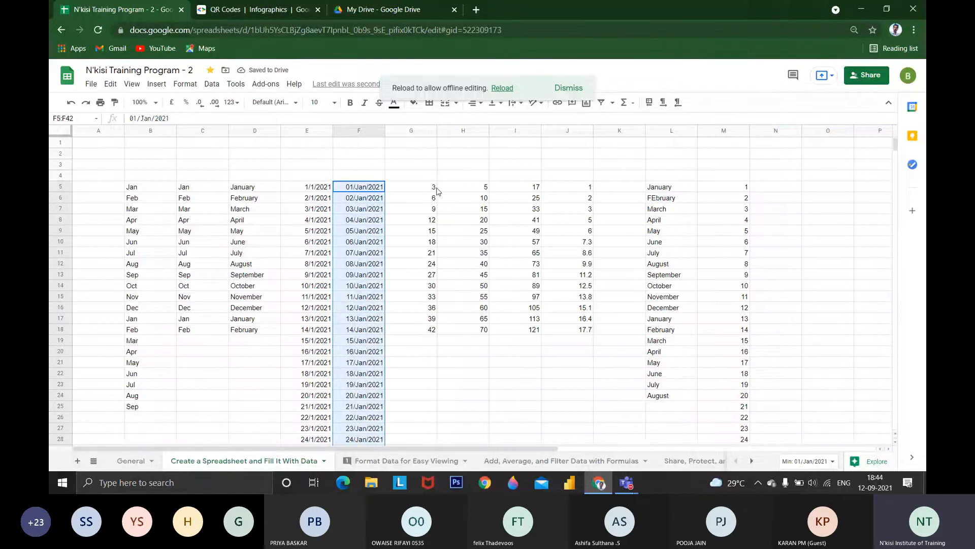
Enter 1 and 2 in D53:D54 and autofill the series down to D67
scroll(435, 336, down, 13)
click(271, 279)
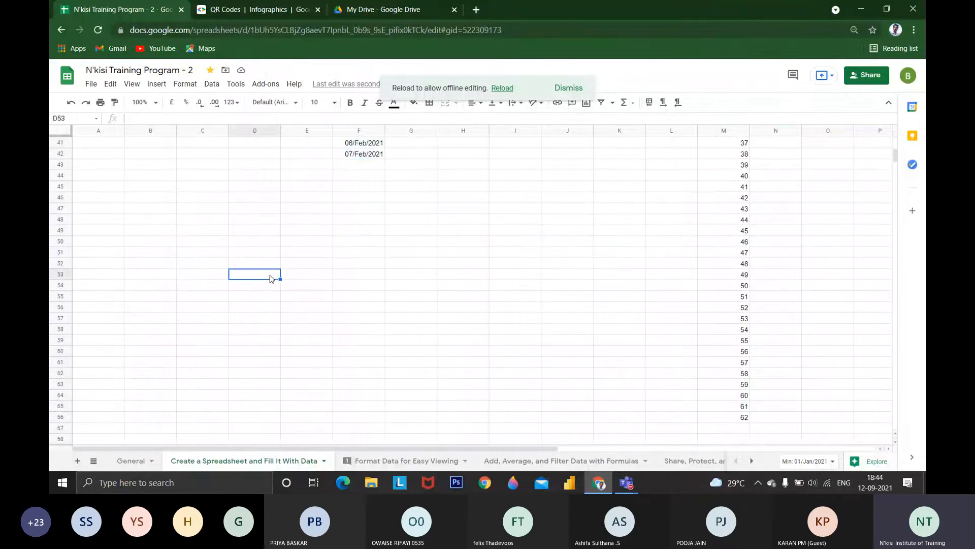
text(1)
key(Return)
text(2)
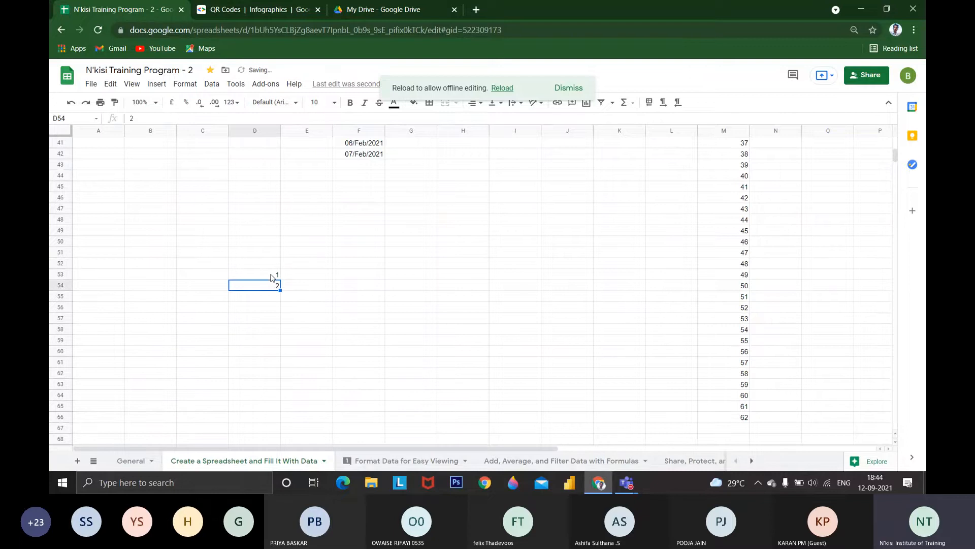
drag(273, 277, 267, 430)
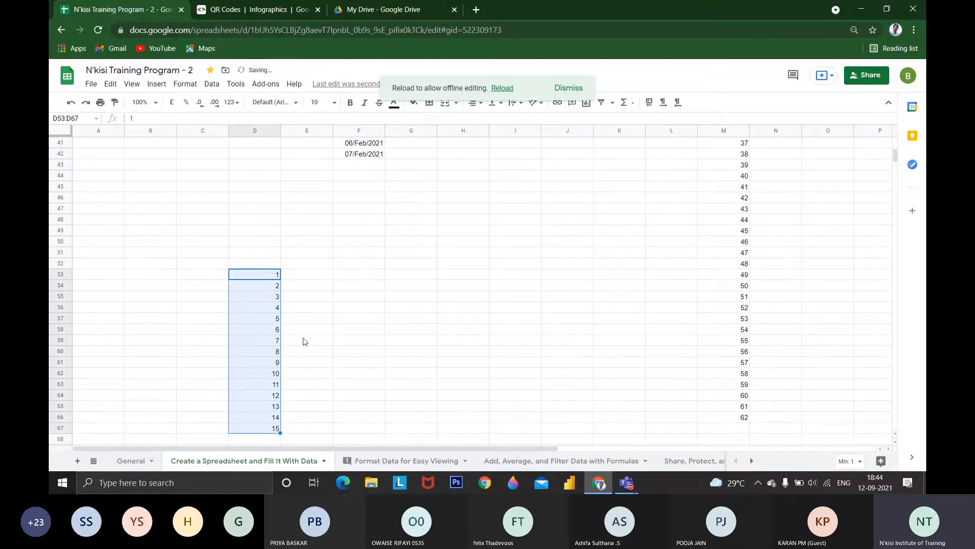
Enter 2 and 4 in E53:E54 and autofill the multiples of two down to E67
click(294, 277)
text(2)
key(Return)
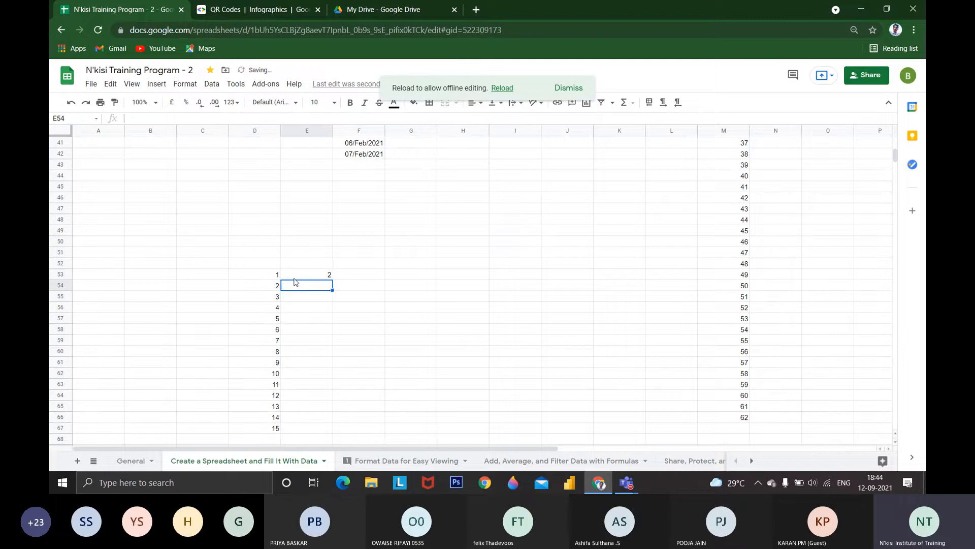
text(4)
click(295, 278)
drag(294, 278, 328, 429)
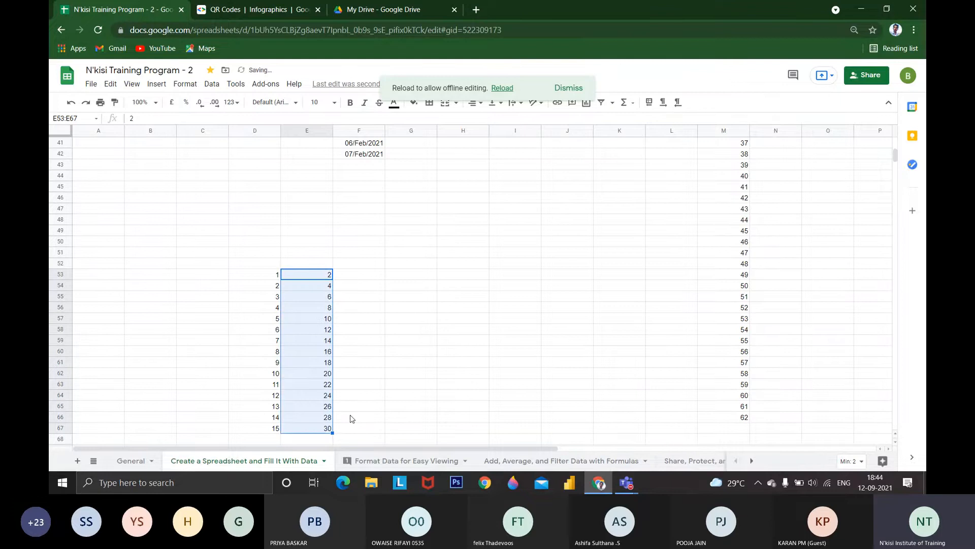
Enter 3 and 6 in F53:F54 and autofill the multiples of three down to F67
click(355, 280)
text(3)
key(Return)
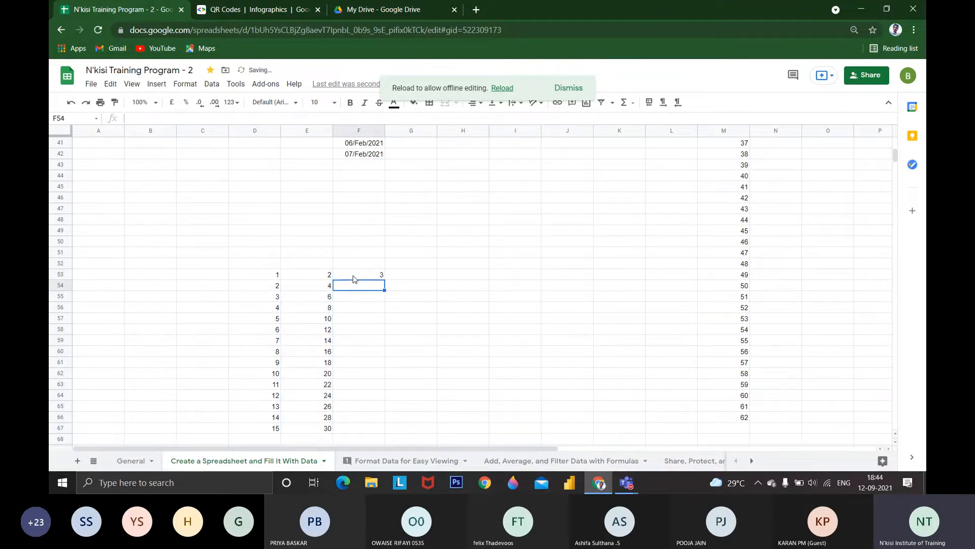
text(6)
key(Return)
drag(354, 279, 369, 430)
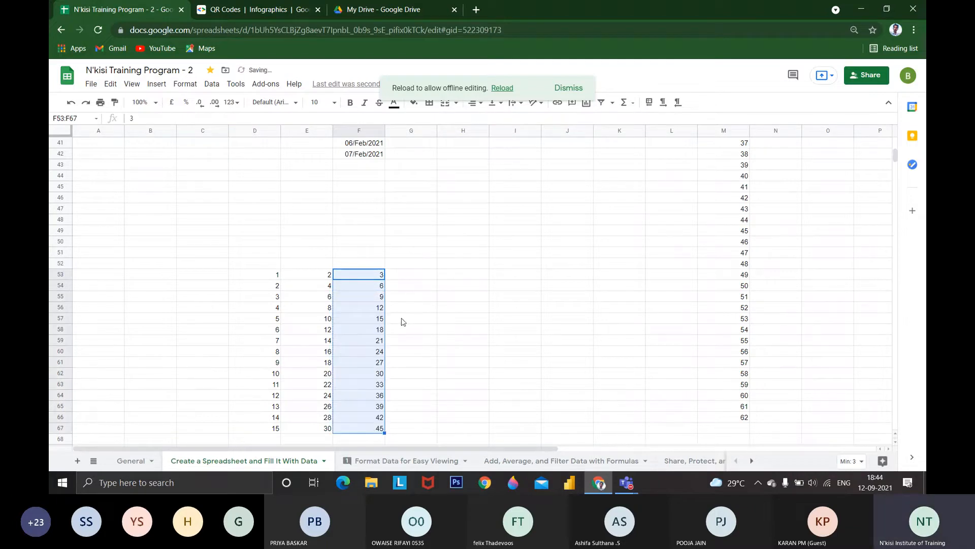
Enter 5 and 10 in G53:G54 and autofill the multiples of five down to G67
click(409, 278)
text(4)
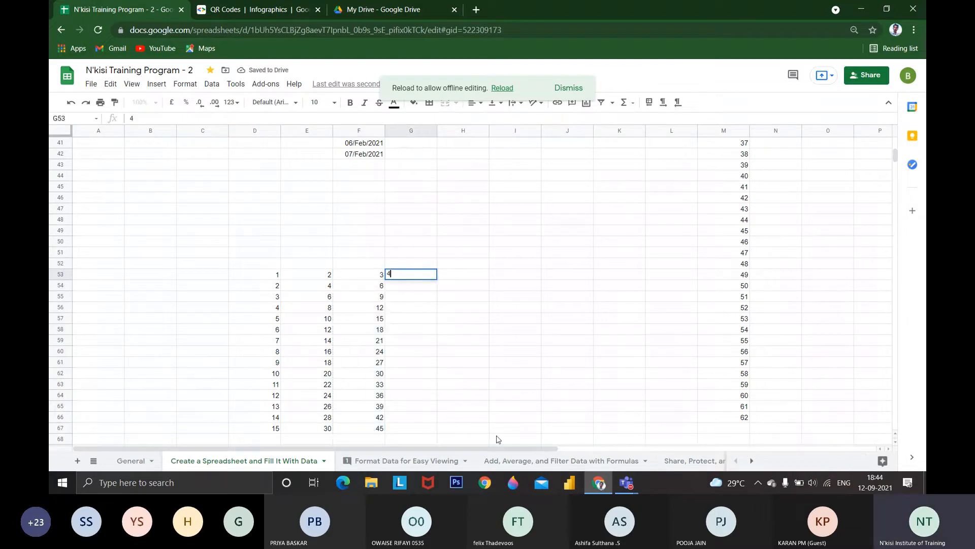
key(BackSpace)
text(5)
key(Return)
text(10)
key(Return)
key(Up)
key(Up)
key(shift+Down)
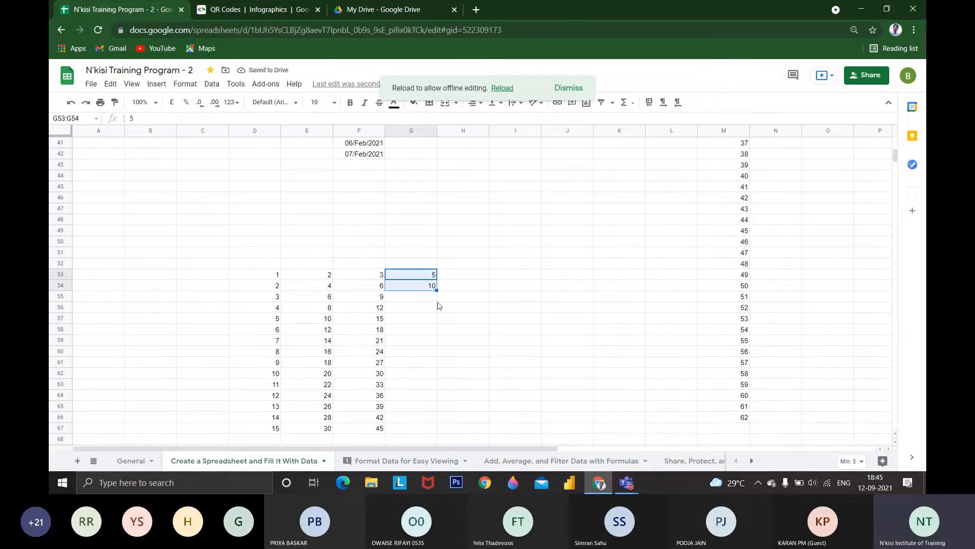
drag(437, 289, 414, 435)
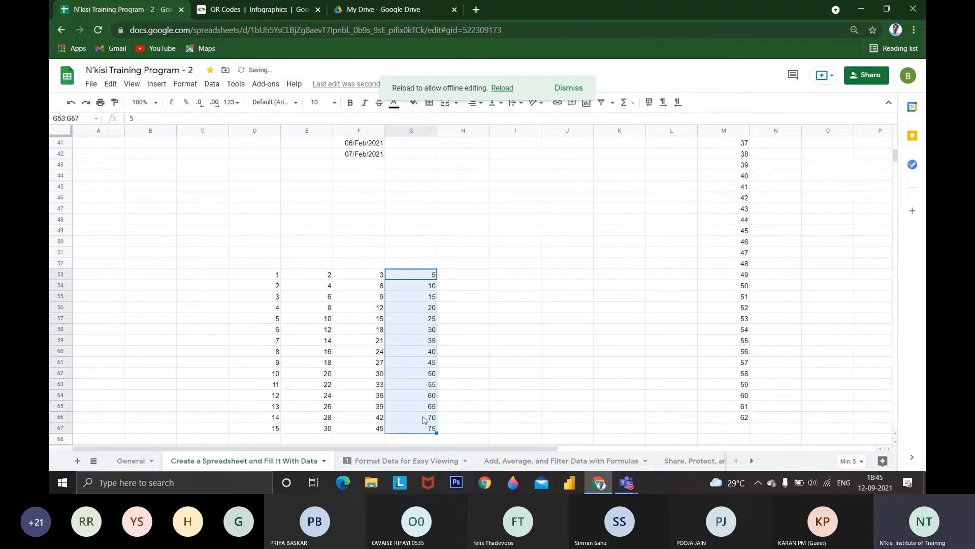
scroll(406, 365, up, 7)
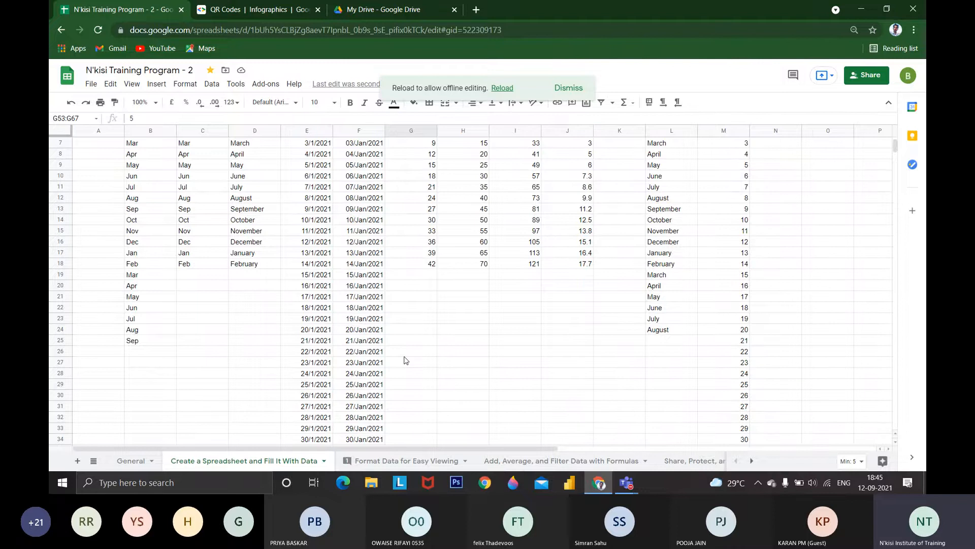
scroll(405, 360, up, 2)
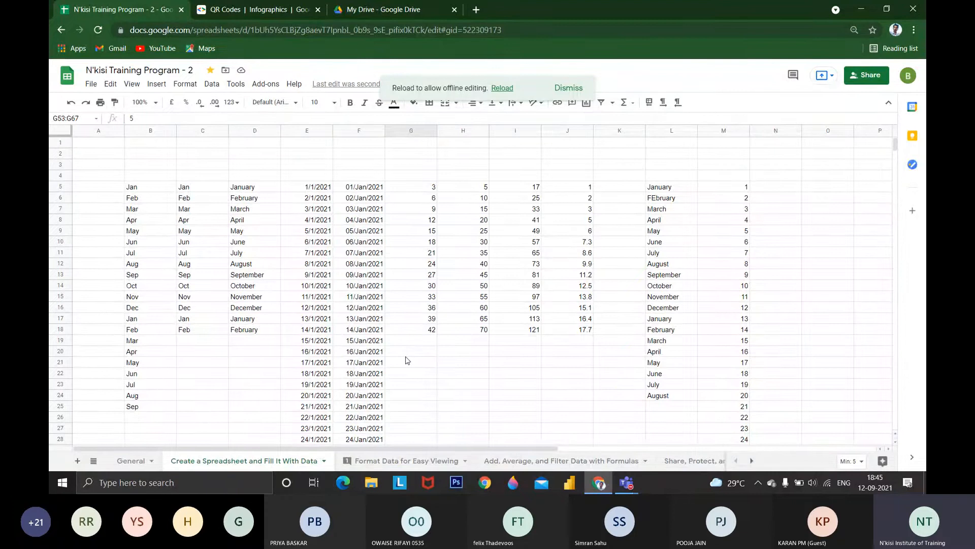
scroll(406, 361, down, 10)
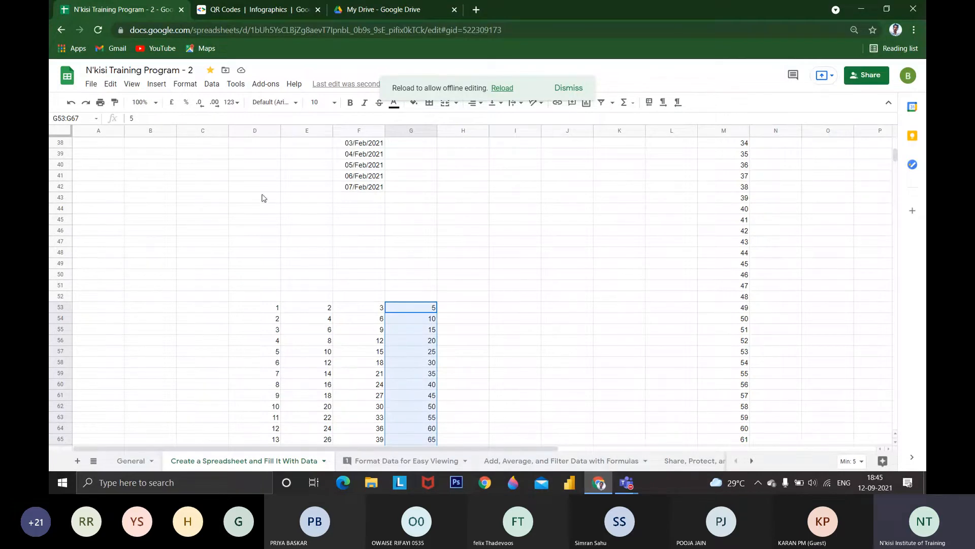
click(133, 84)
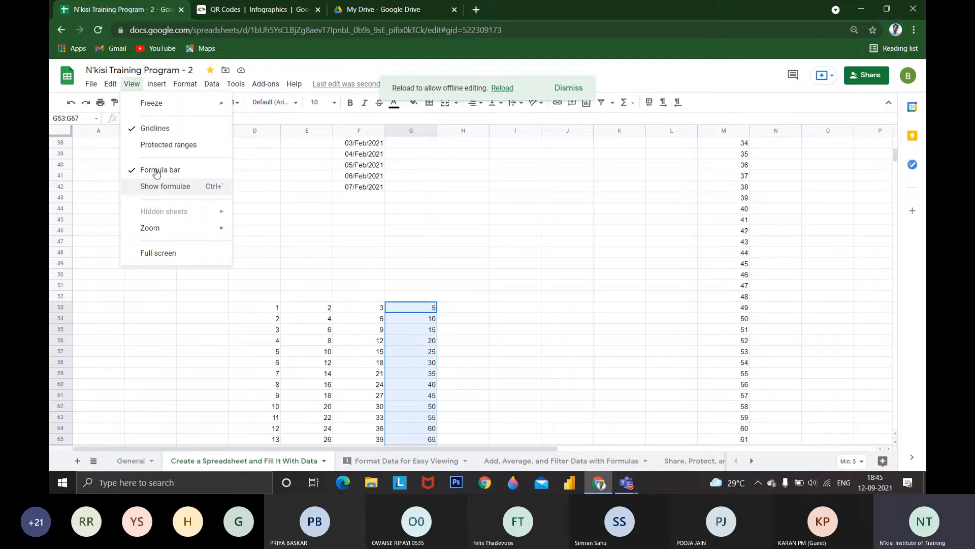
mouse_move(111, 84)
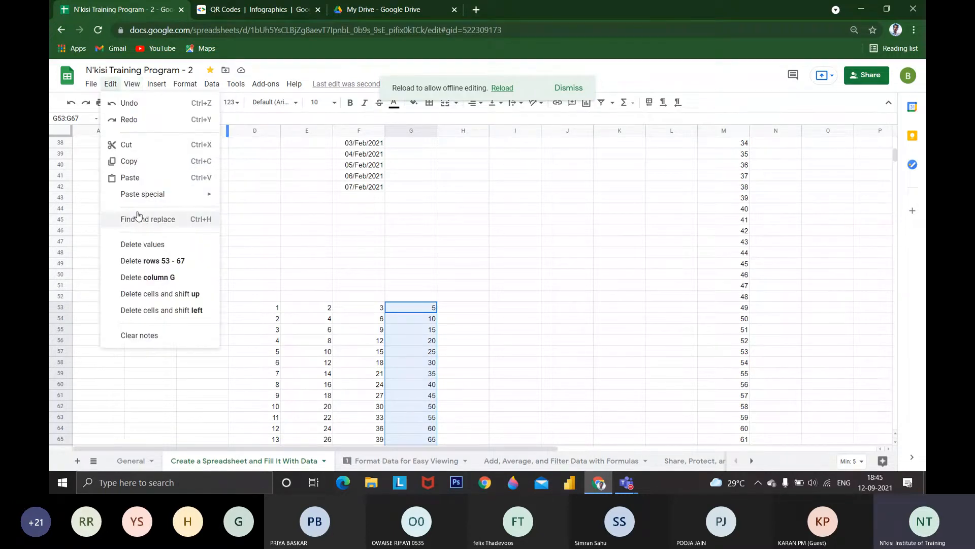
mouse_move(160, 201)
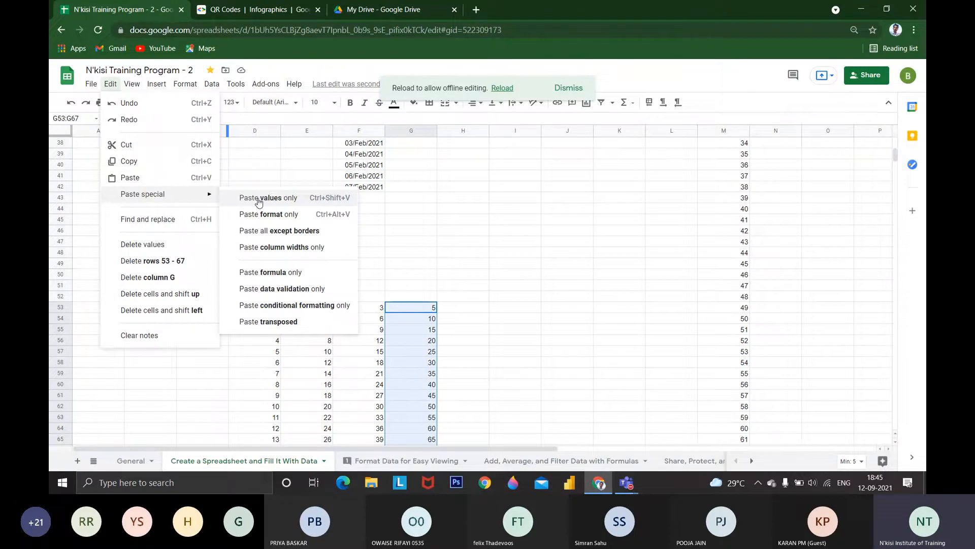
click(346, 178)
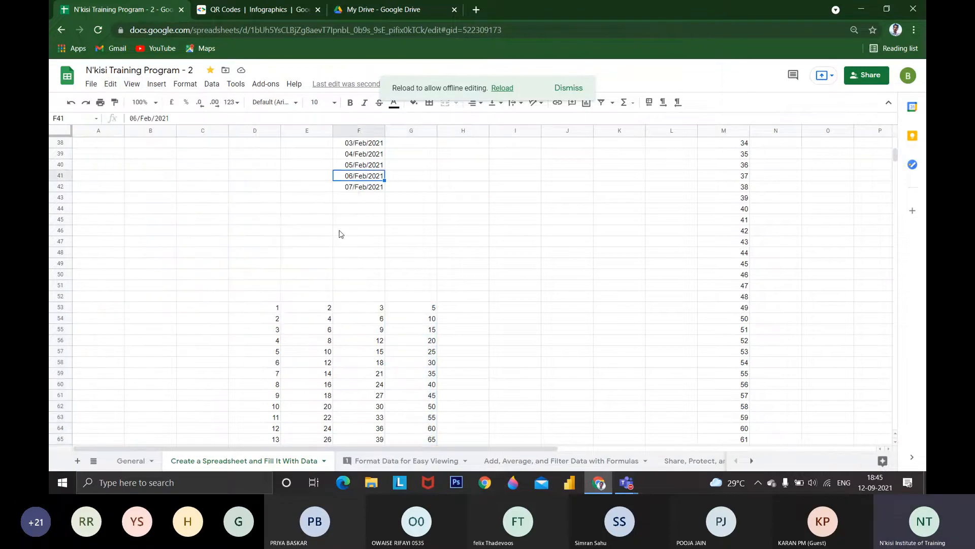
Format the January cell D17 as bold italic yellow text on a black fill
scroll(340, 234, up, 6)
click(260, 210)
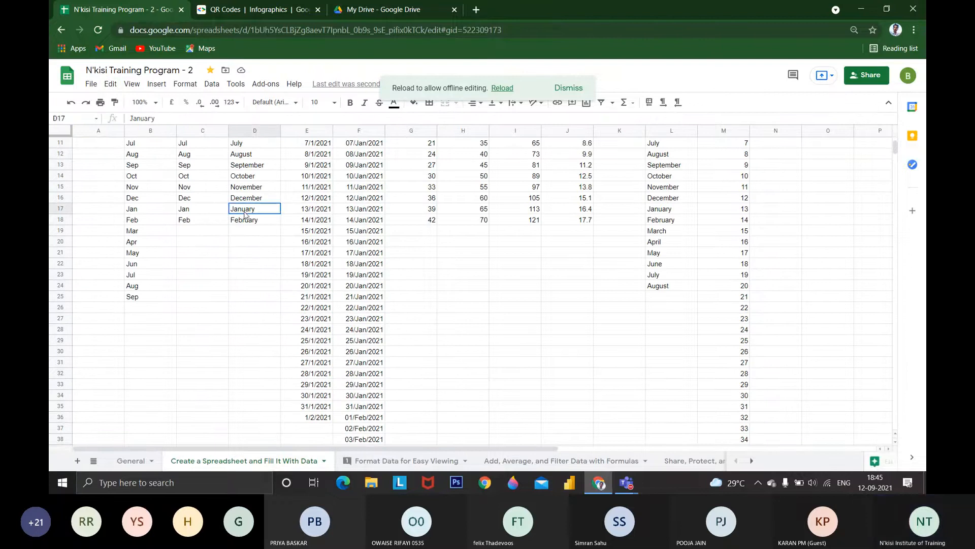
click(349, 104)
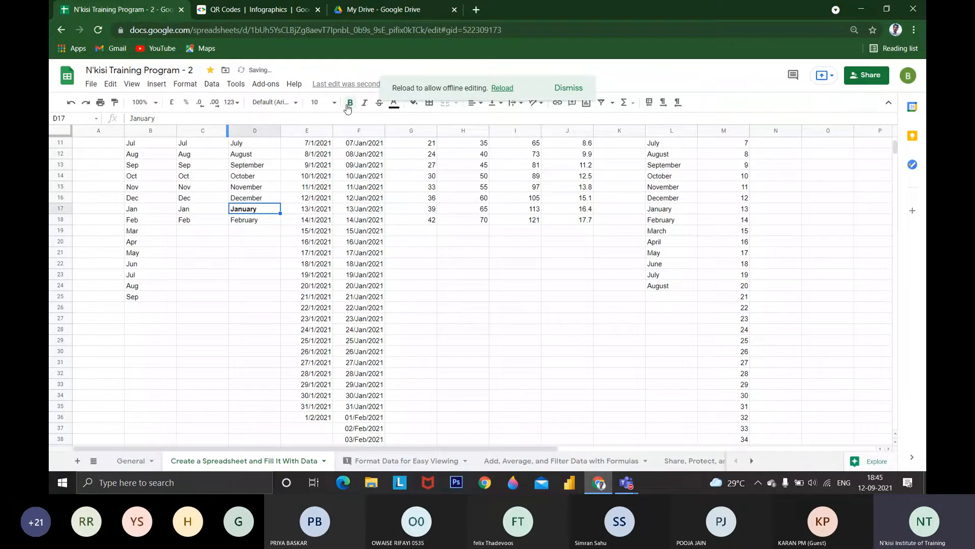
click(364, 104)
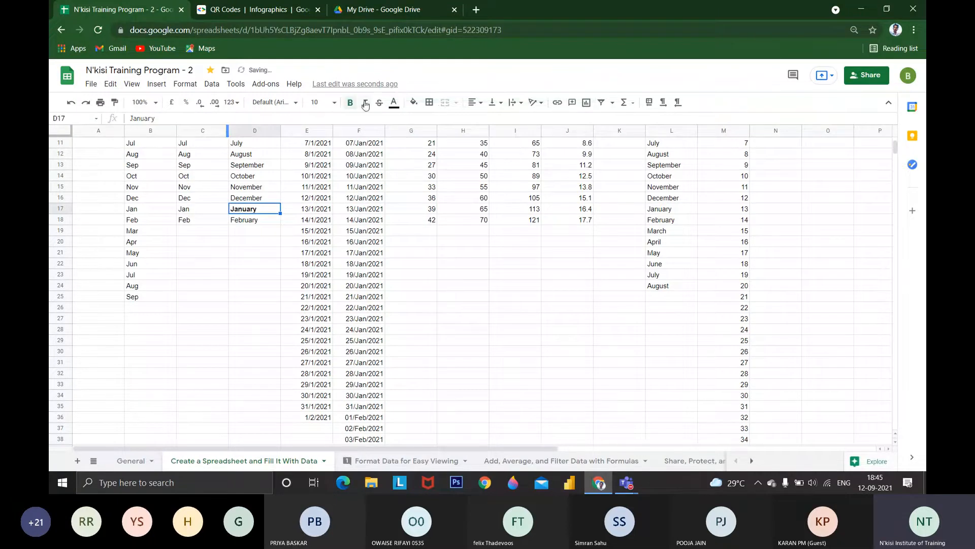
click(395, 104)
click(433, 157)
click(414, 105)
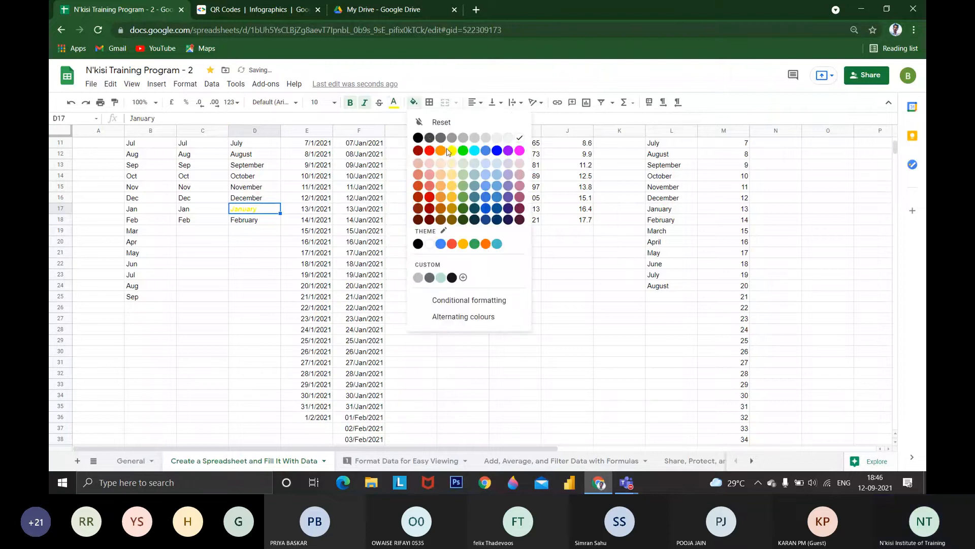
click(419, 137)
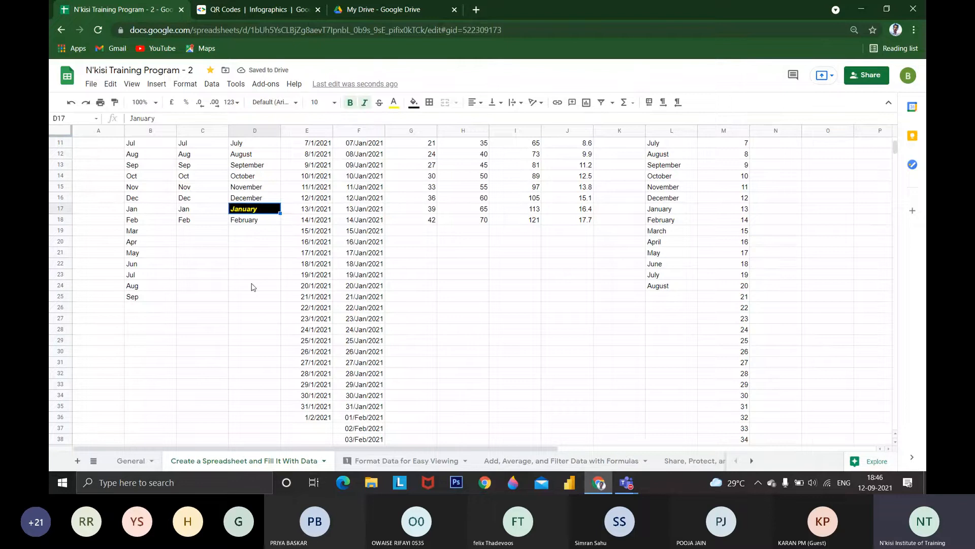
Copy the formatted January cell D17 and paste it with its formatting into D26
key(ctrl+c)
click(242, 308)
key(ctrl+v)
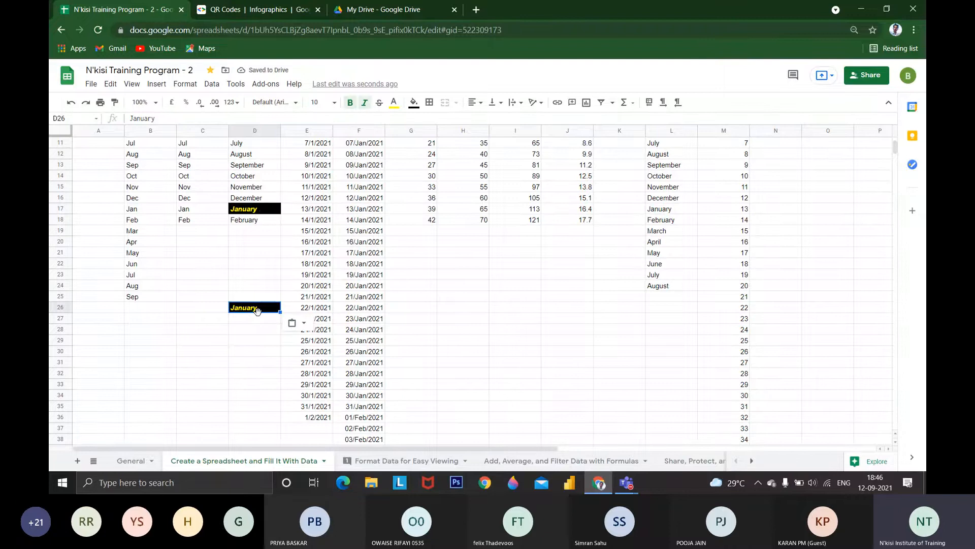
Paste only the value of the copied January cell into D27, without its formatting
key(Down)
click(91, 85)
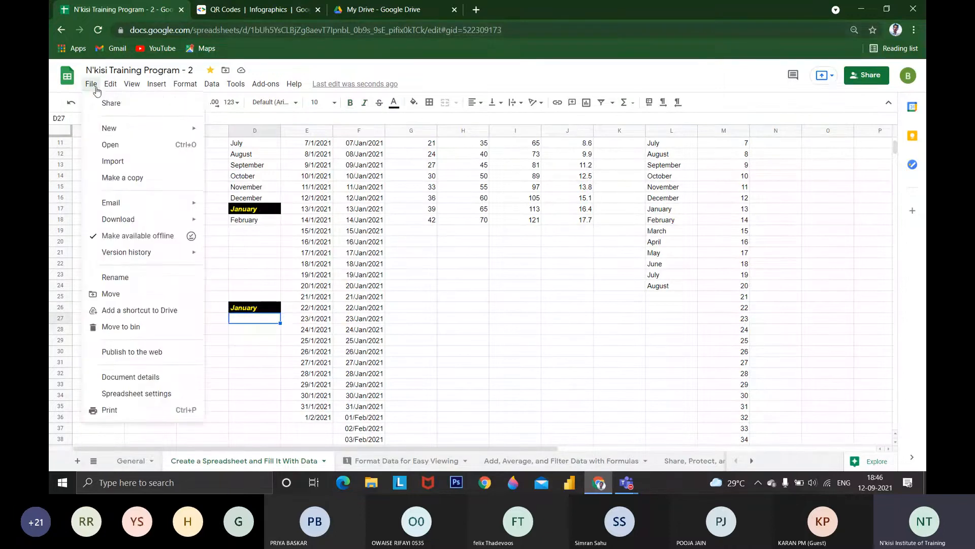
mouse_move(110, 83)
mouse_move(160, 194)
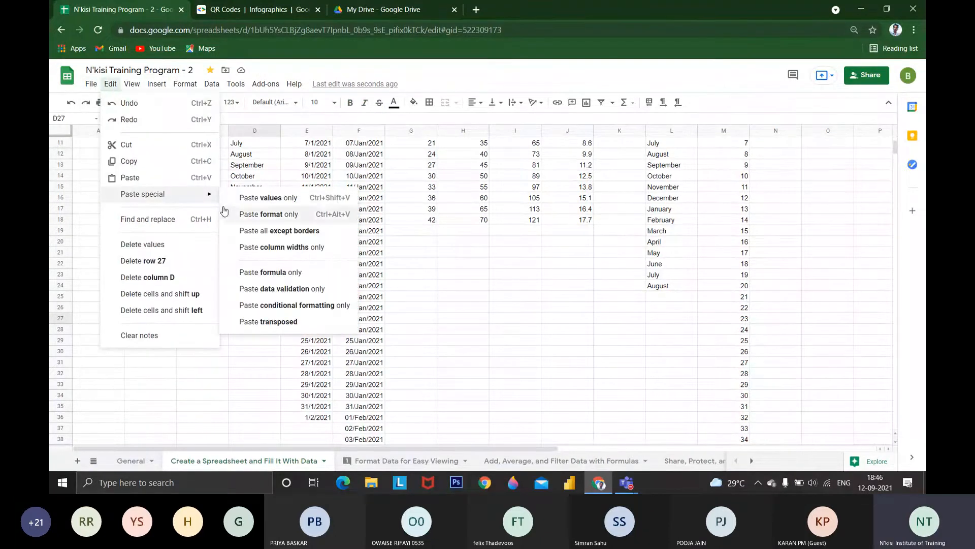
click(247, 205)
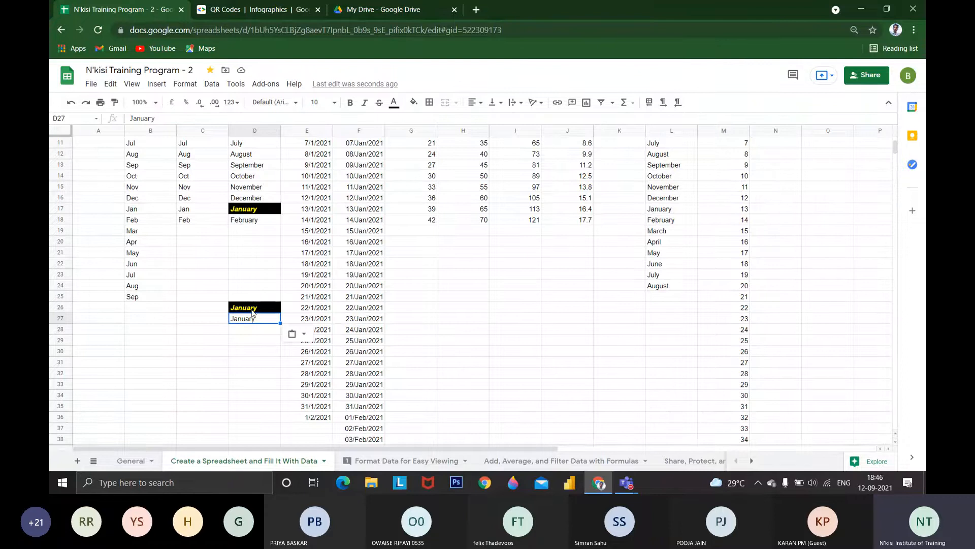
Copy D26 into D28, then remove its bold, italic and fill and set its text to black
click(253, 312)
key(ctrl+c)
click(248, 330)
key(ctrl+v)
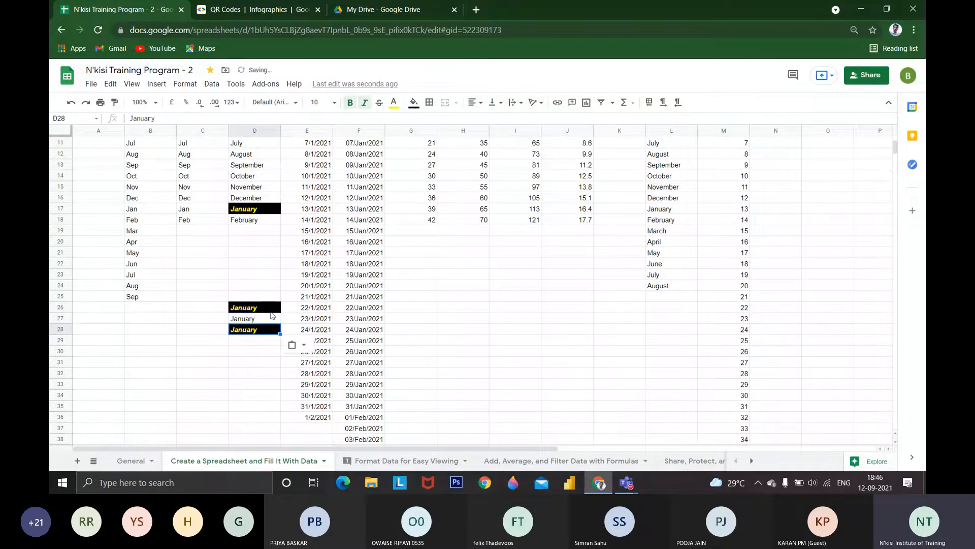
click(393, 102)
click(402, 133)
click(414, 104)
click(442, 122)
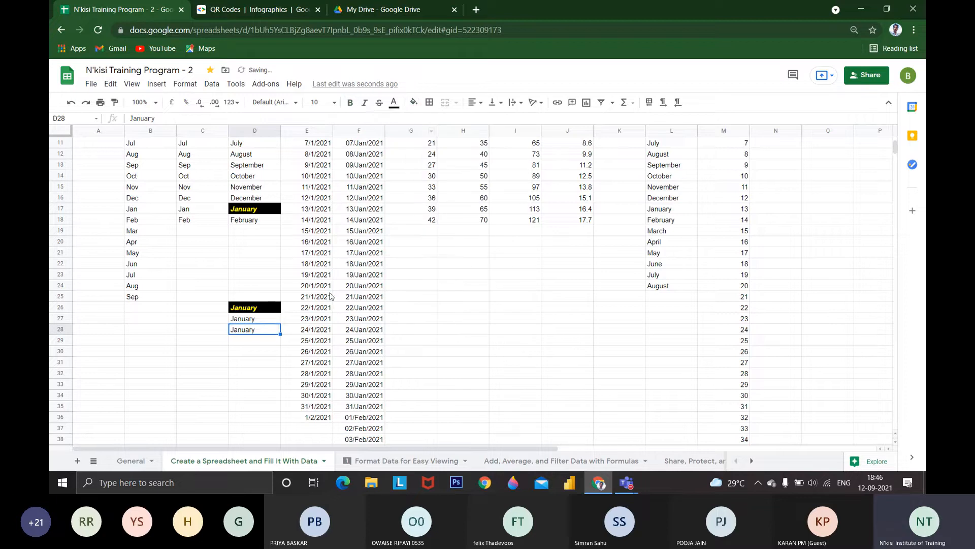
Delete the January entry from D28
click(255, 319)
click(260, 330)
key(Delete)
key(Up)
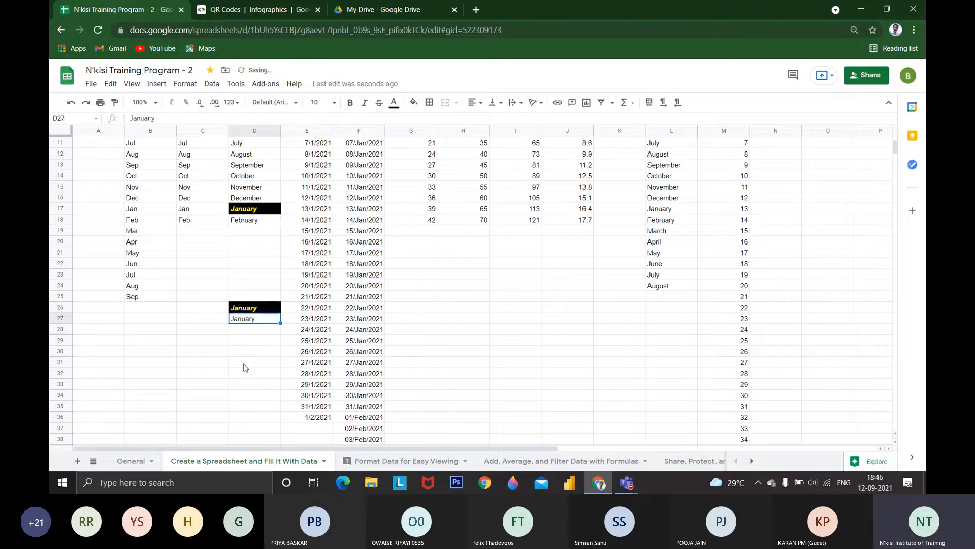
Try to paste only the copied cell's format into the empty cell D28
key(Down)
click(111, 85)
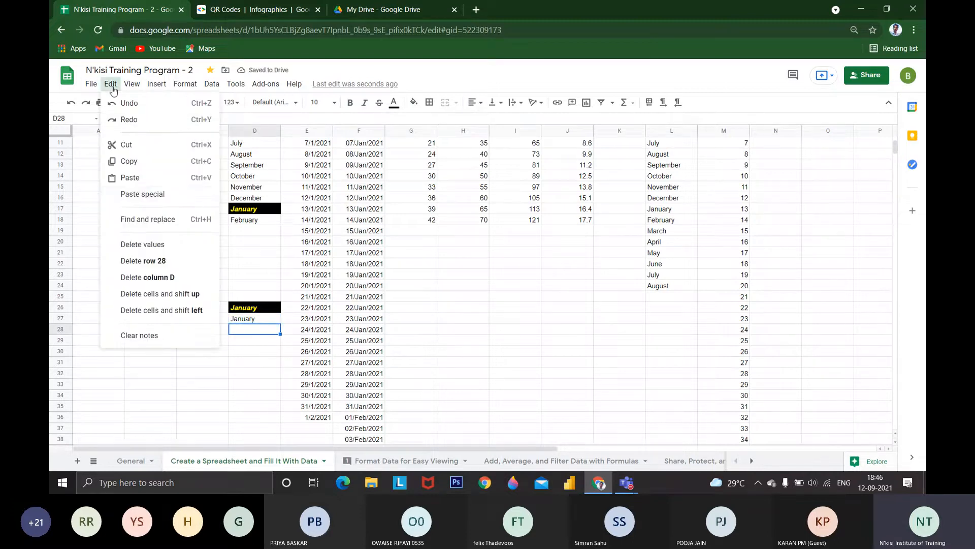
mouse_move(205, 195)
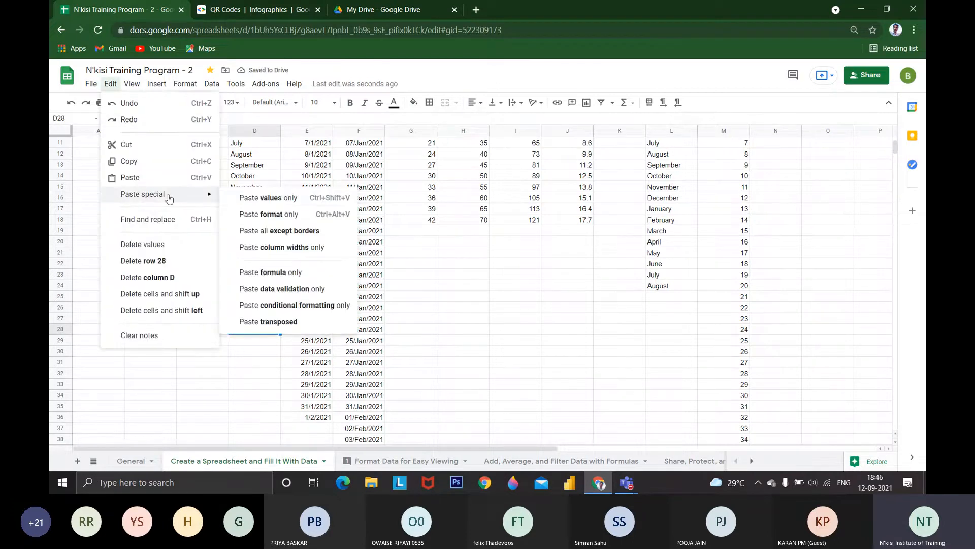
click(262, 219)
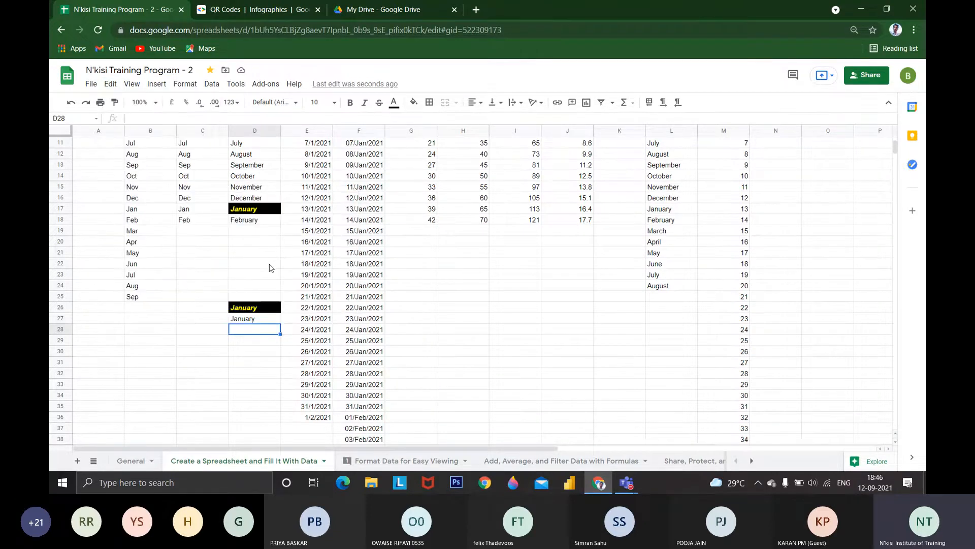
Enter the heading Months in B4 and C4 and fill it right into D4
scroll(271, 267, up, 2)
click(152, 179)
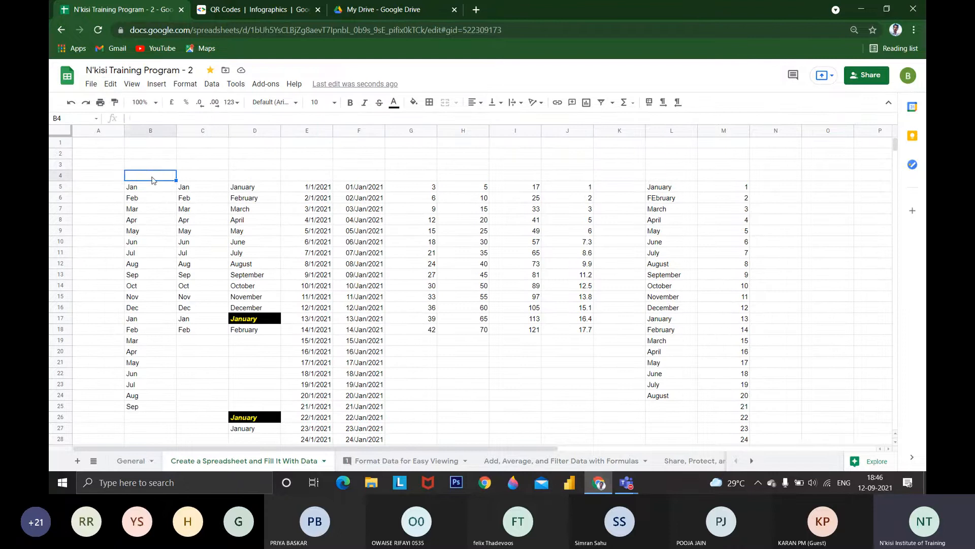
text(Months)
key(Tab)
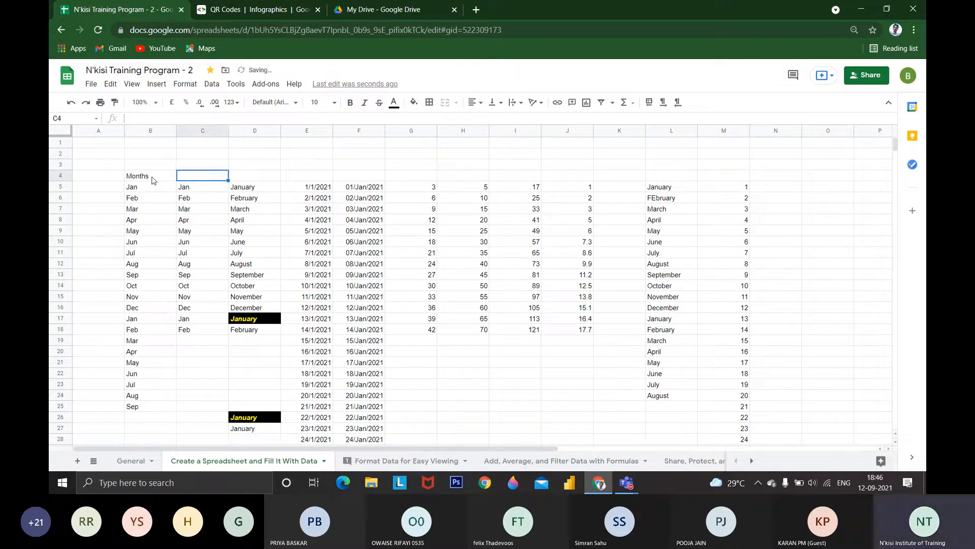
text(Months)
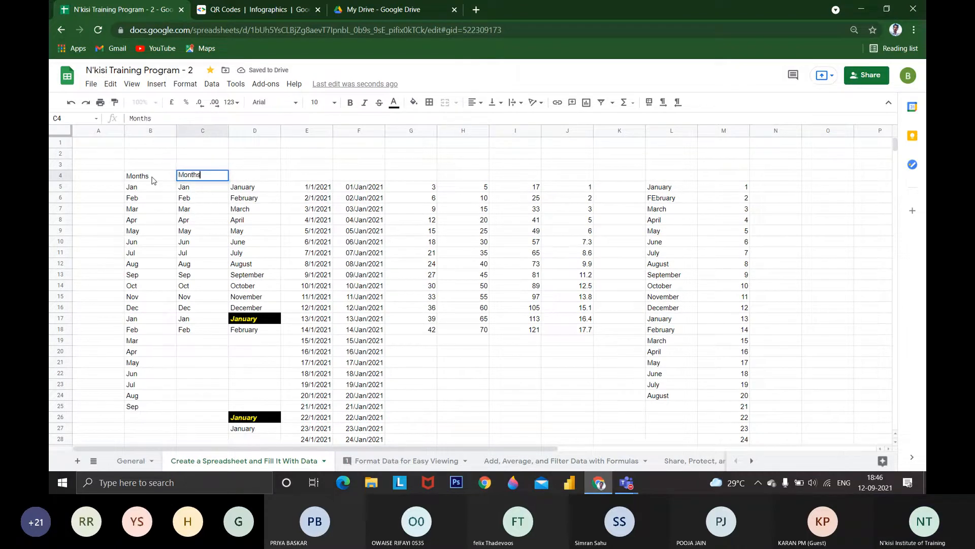
key(Tab)
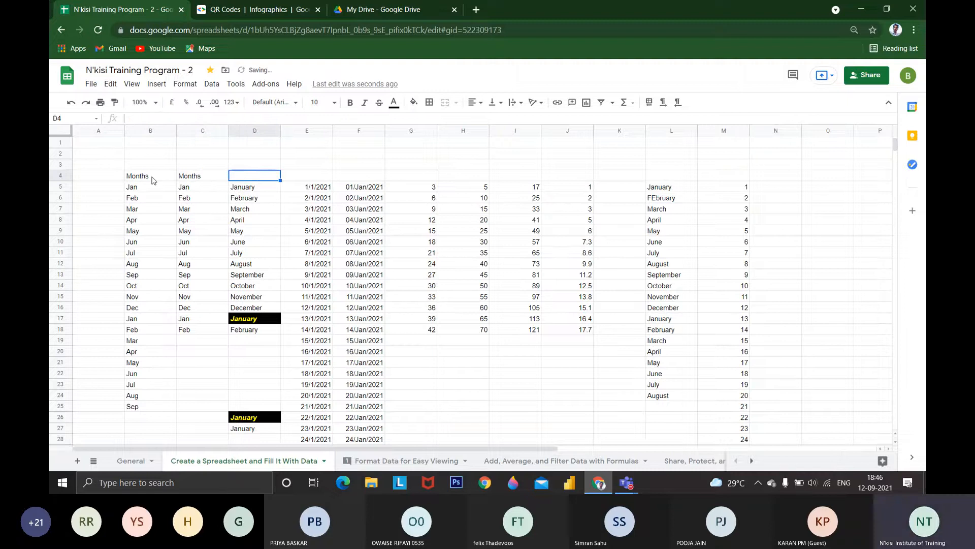
key(ctrl+r)
key(Tab)
Enter the heading Date above the two date columns, in E4 and F4
text(Da)
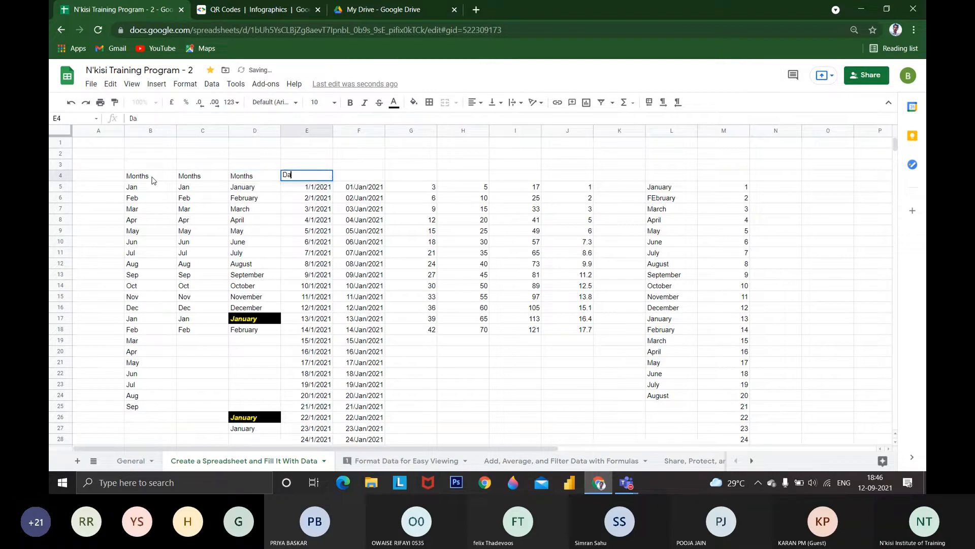
text(te)
key(Tab)
text(D)
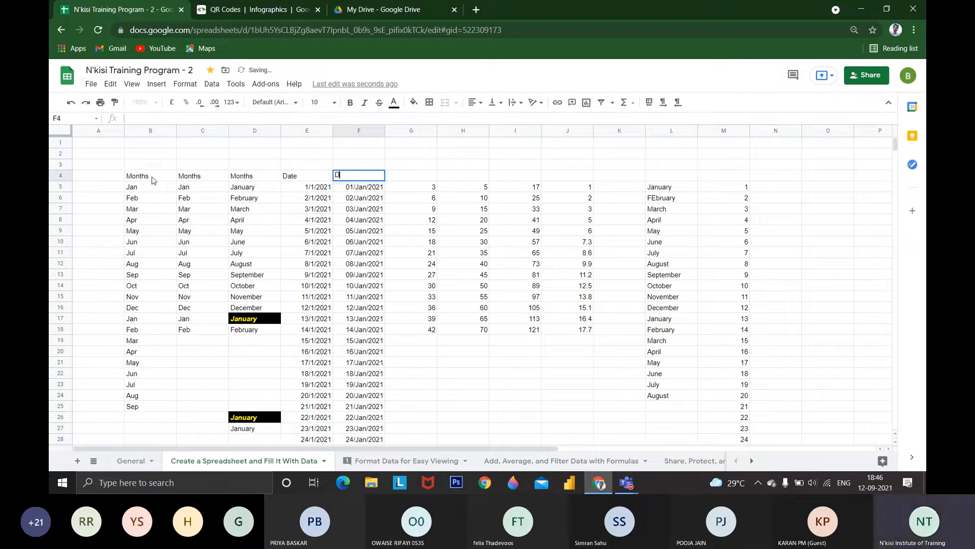
text(ate)
key(Tab)
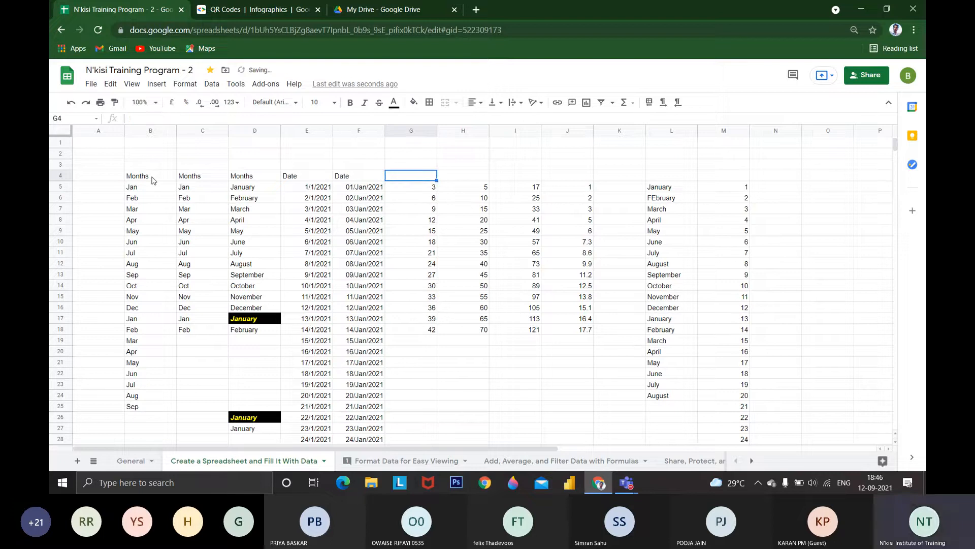
Enter the headings Tables in G4 and 2 Tables in H4
text(Tables)
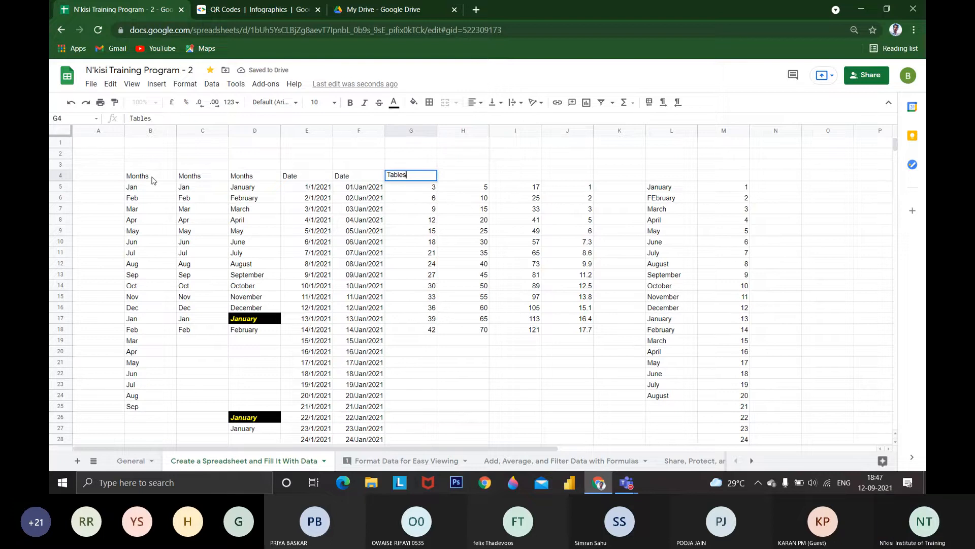
key(Tab)
text(2 Tables)
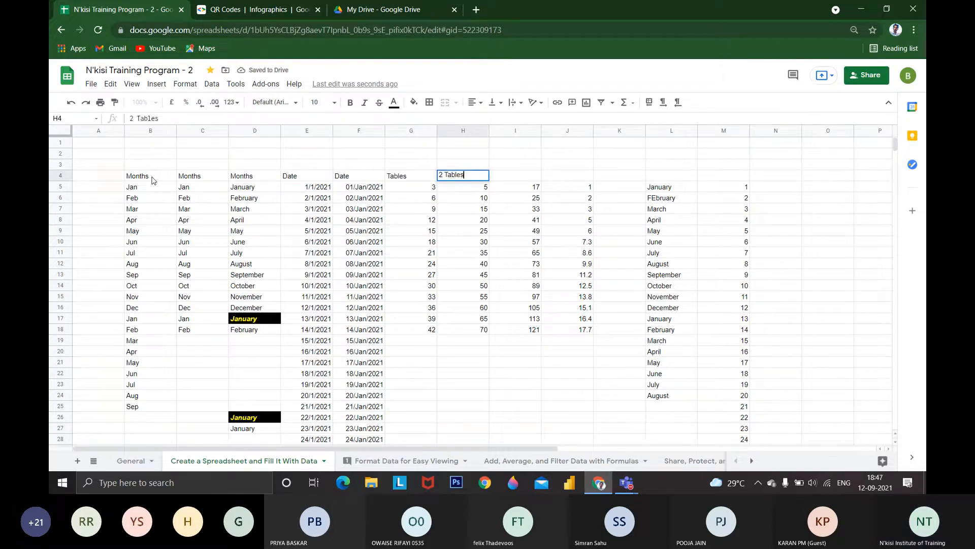
click(153, 180)
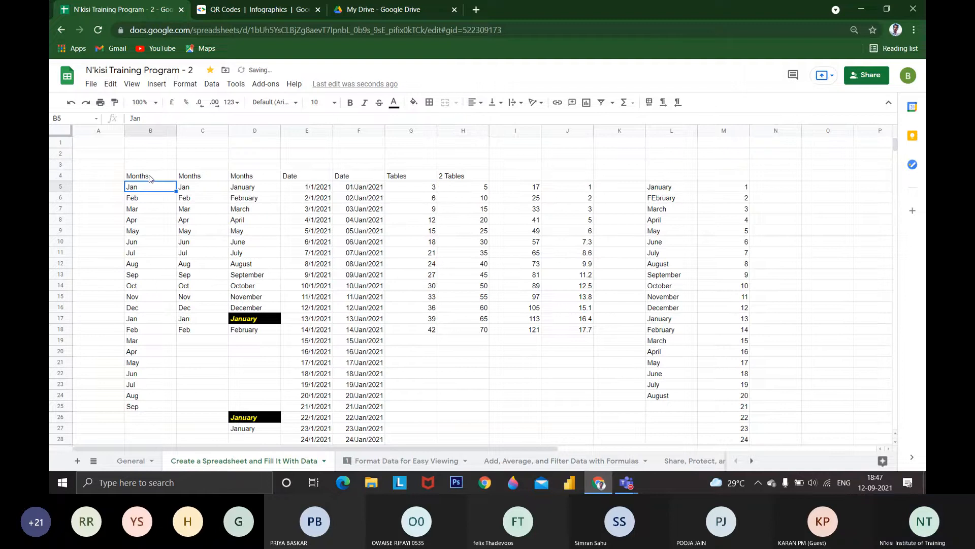
Centre the Months heading in B4 horizontally and make it bold
drag(154, 180, 703, 181)
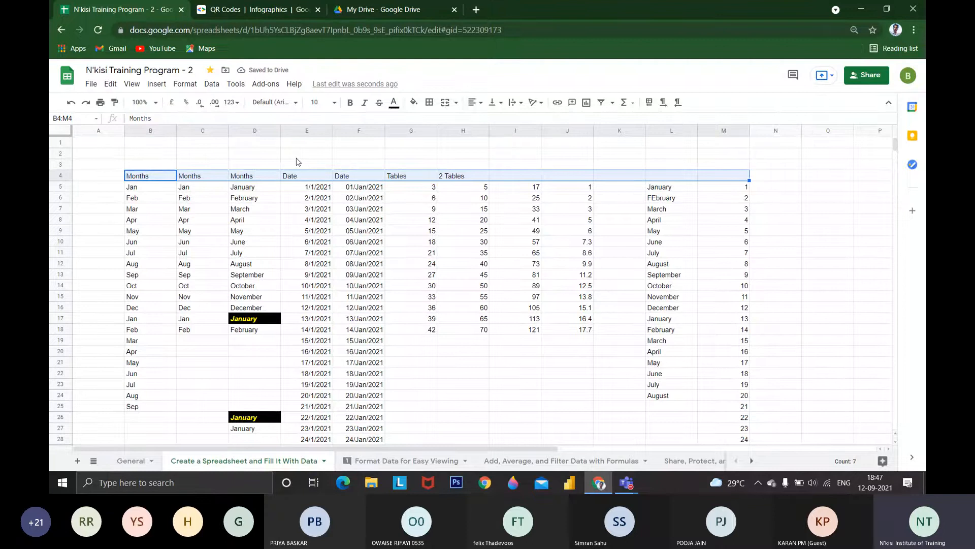
click(152, 231)
click(150, 177)
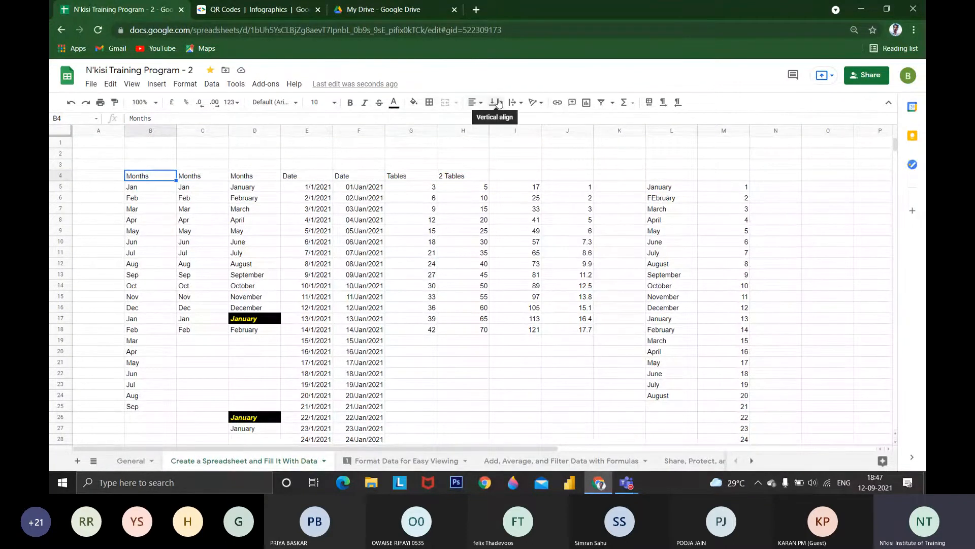
click(474, 102)
click(478, 115)
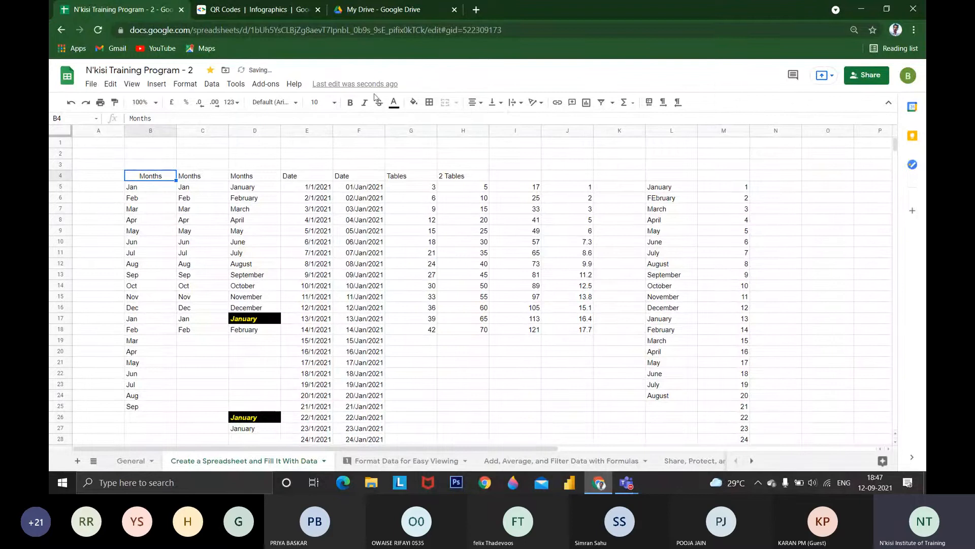
click(350, 102)
Set the font of the heading in B4 to Comic Sans MS
click(289, 104)
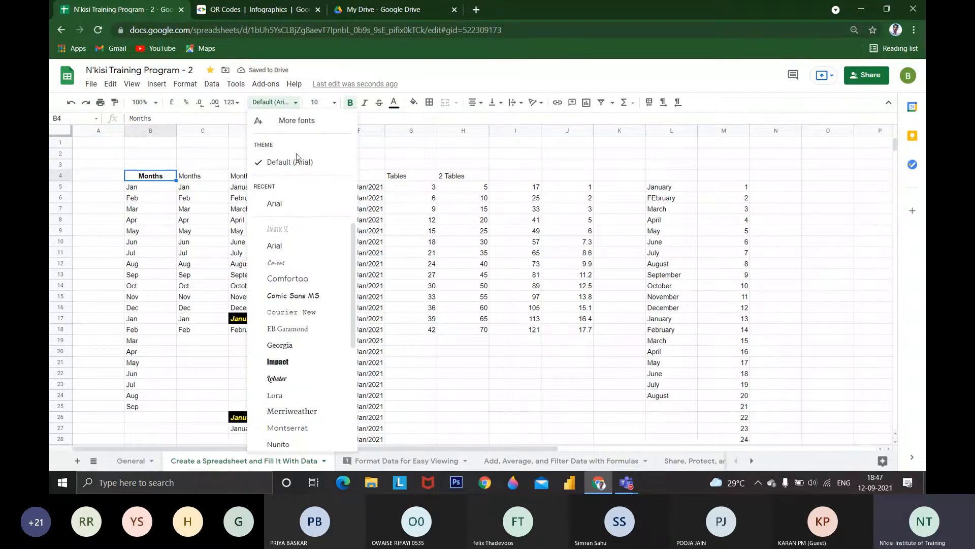
click(298, 204)
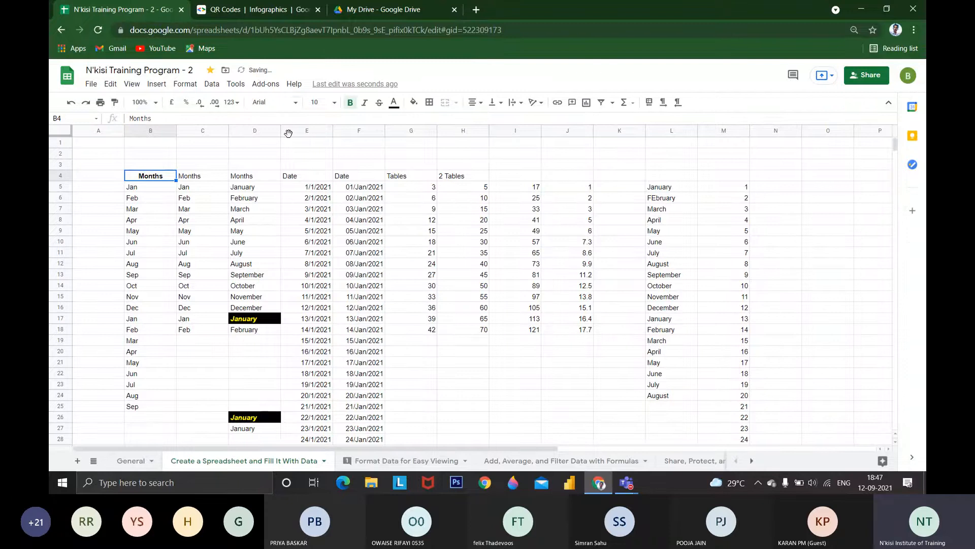
click(287, 102)
click(306, 296)
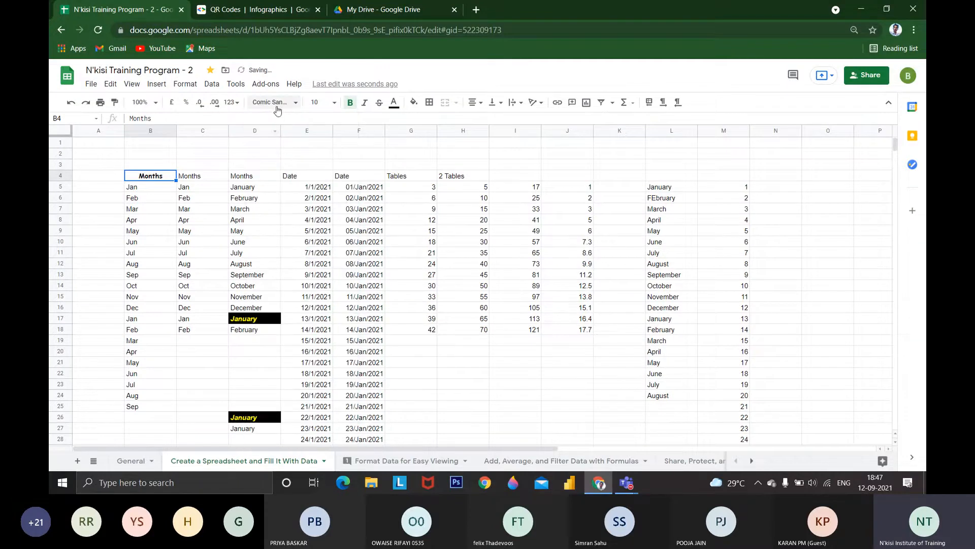
Fill heading cell B4 with yellow and put borders on all its sides
click(395, 104)
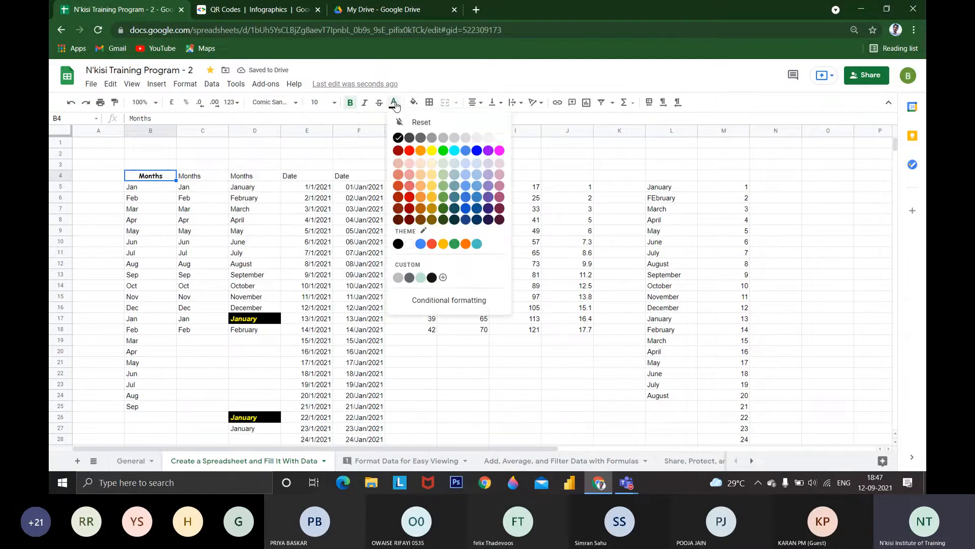
click(414, 102)
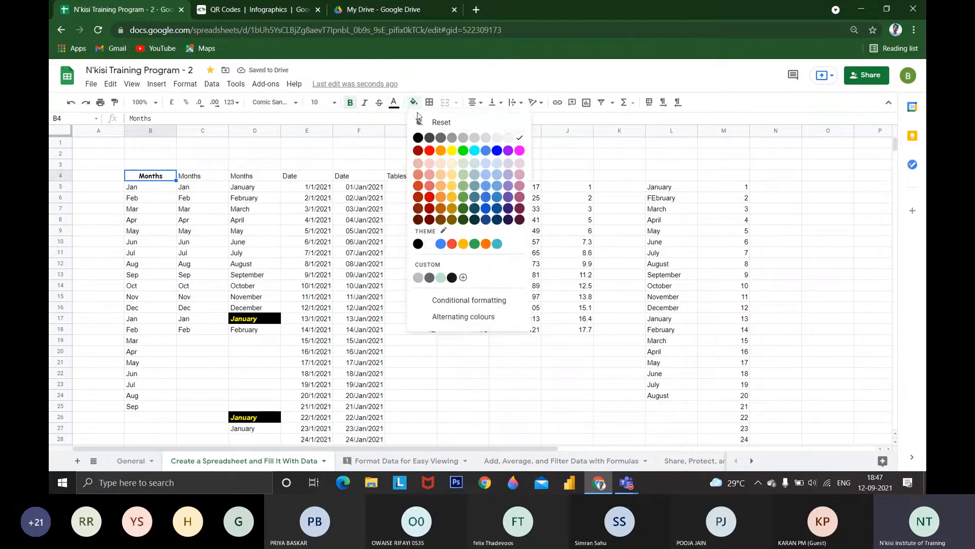
click(452, 151)
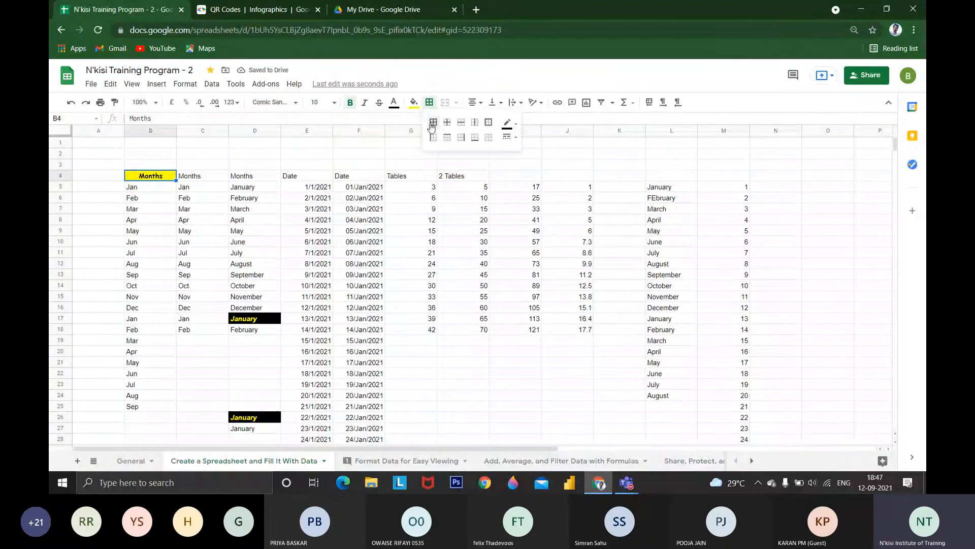
click(202, 198)
Copy B4's formatting onto the headings in C4:I4 with Paint format and undo it
click(148, 175)
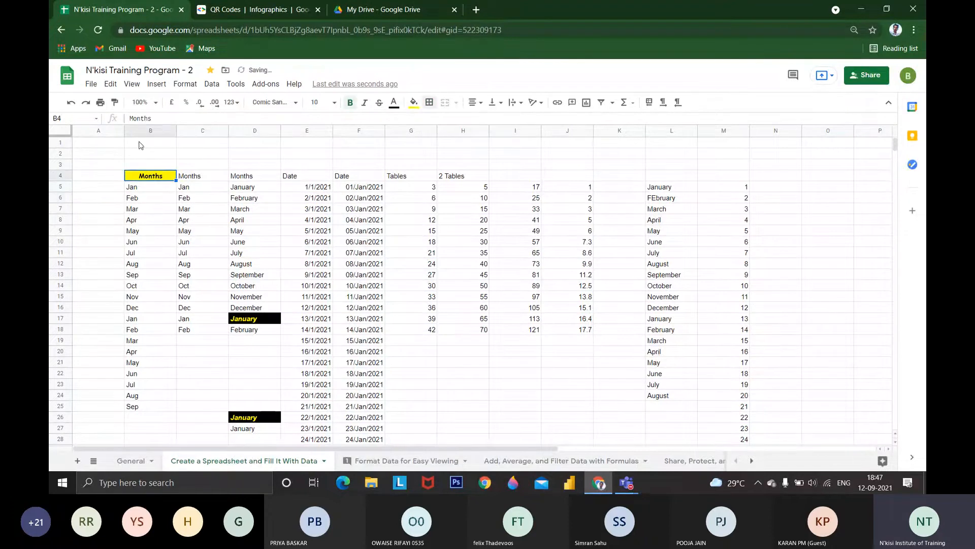
click(114, 103)
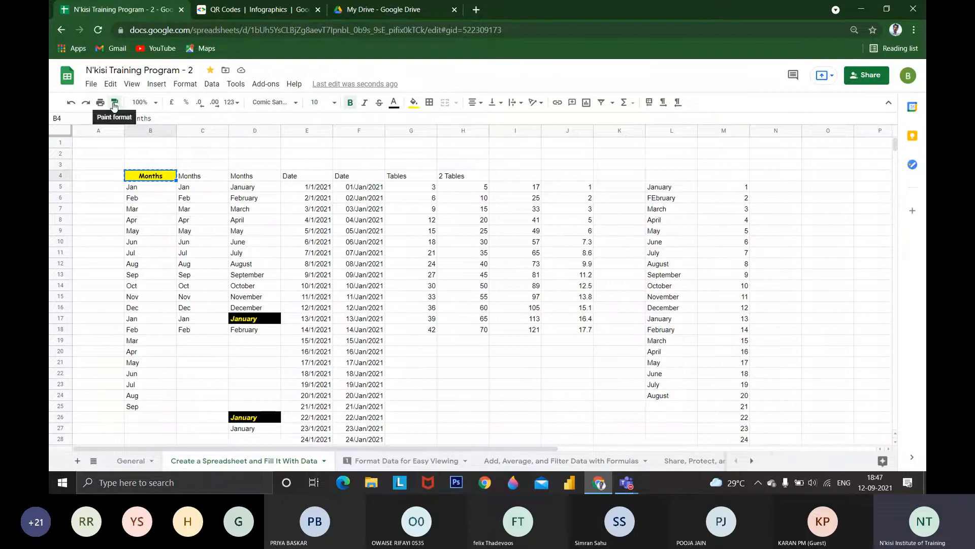
click(203, 176)
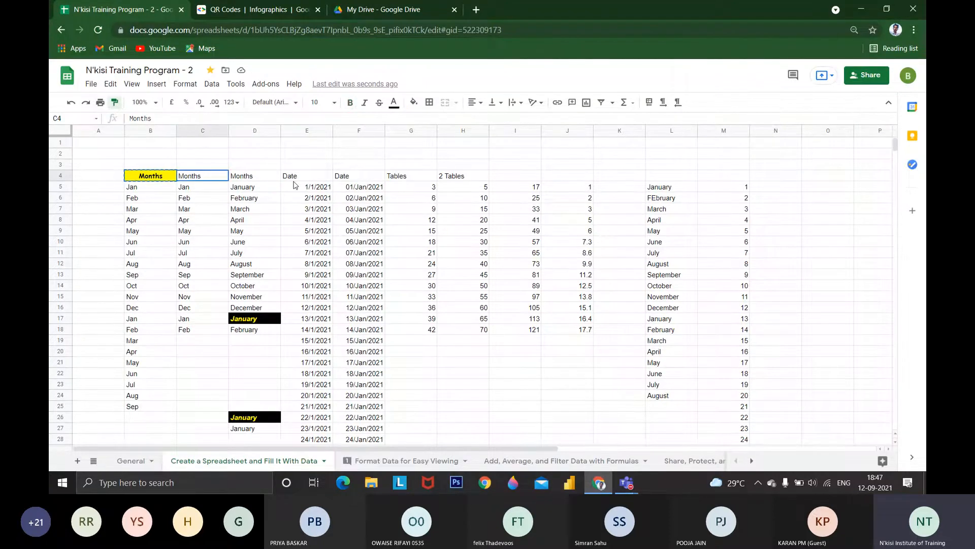
drag(294, 184, 515, 176)
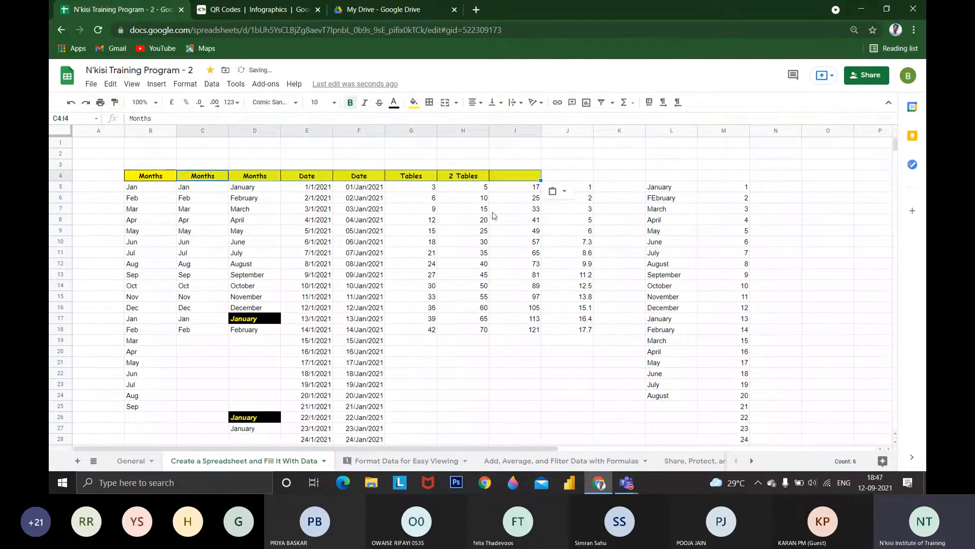
click(466, 243)
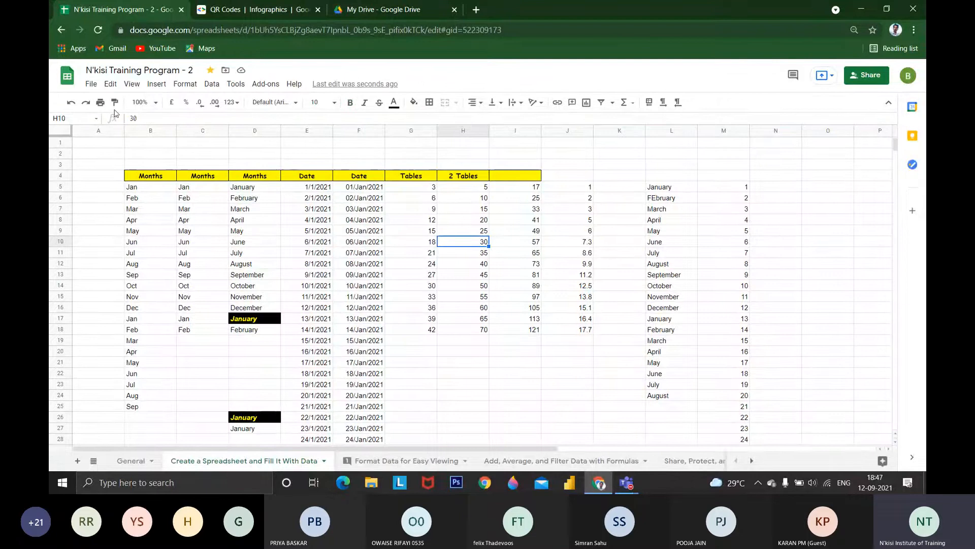
key(ctrl+z)
key(ctrl+z)
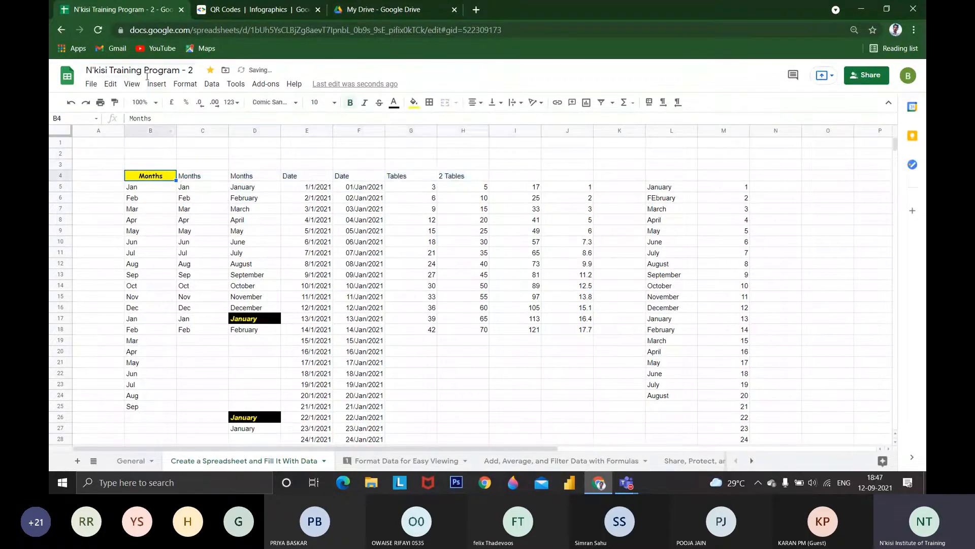
Copy B4 and paste only its format onto the headings in C4:I4
click(111, 84)
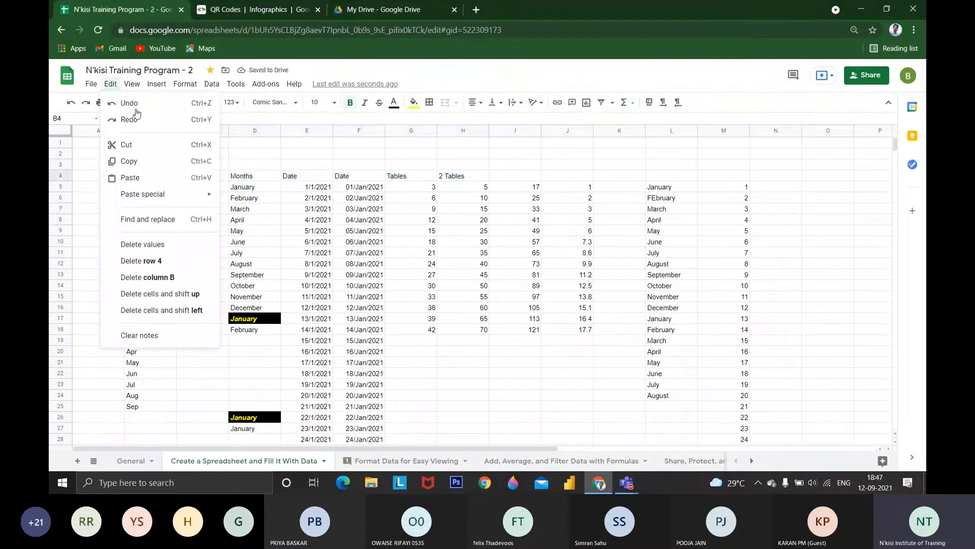
click(136, 109)
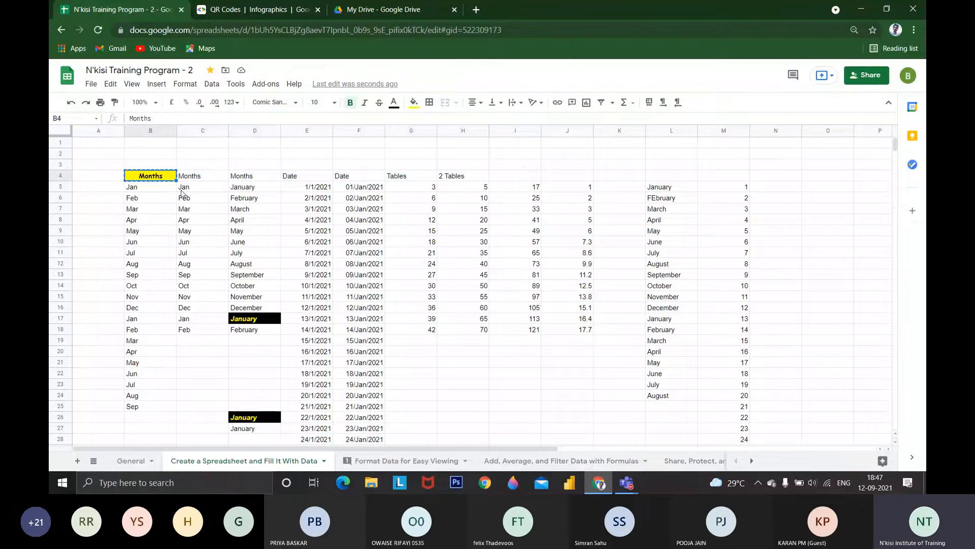
drag(182, 176, 497, 178)
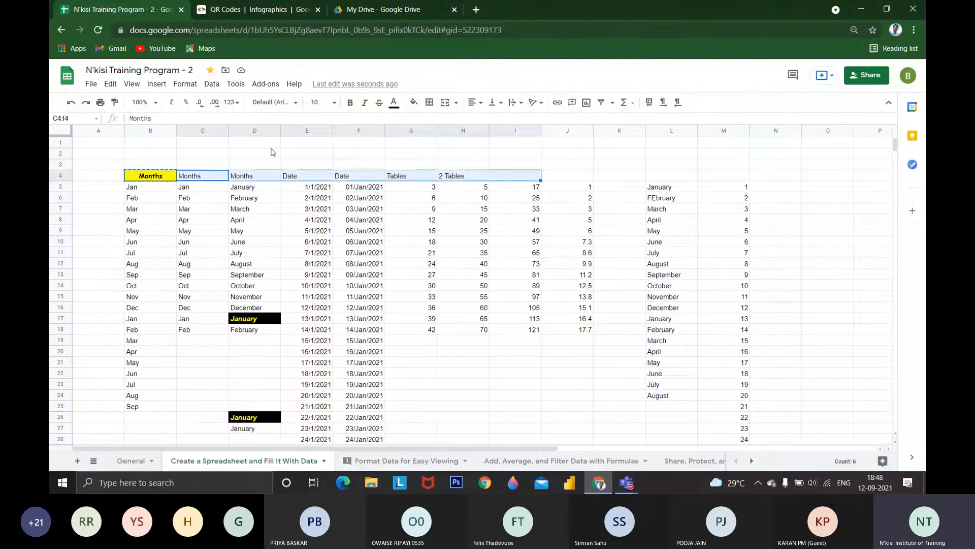
click(110, 84)
mouse_move(152, 198)
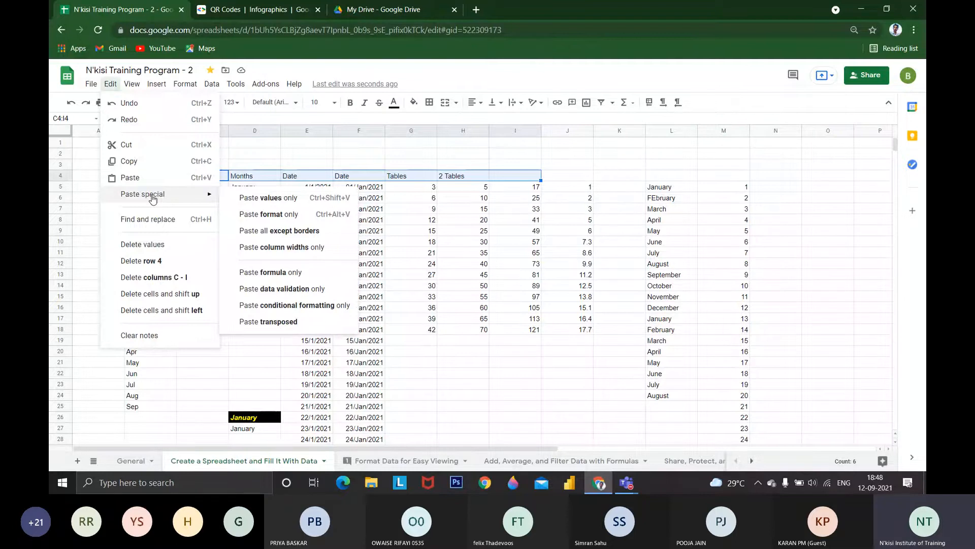
click(268, 214)
click(356, 187)
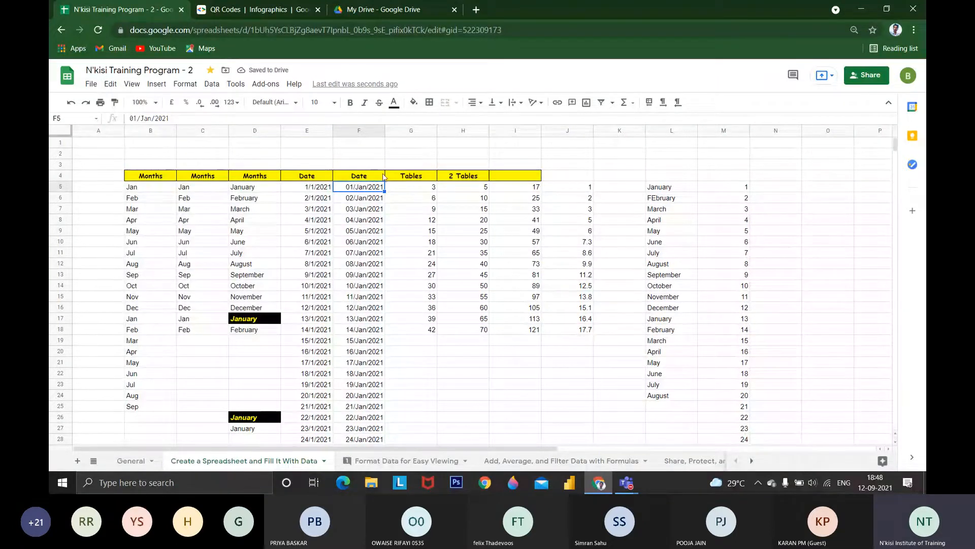
Copy B4 again, paste it over C4:J4 and reduce the paste to format only
click(168, 178)
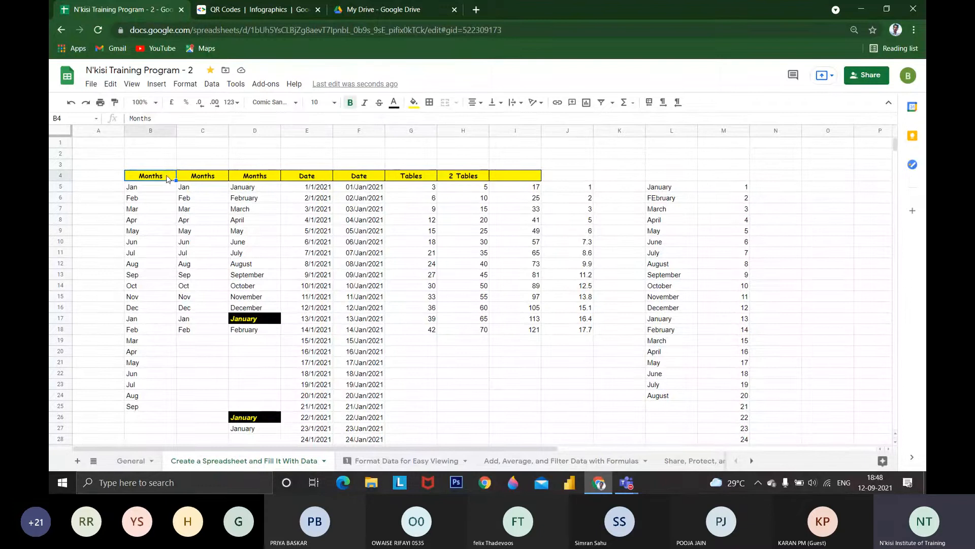
key(ctrl+c)
drag(184, 177, 564, 181)
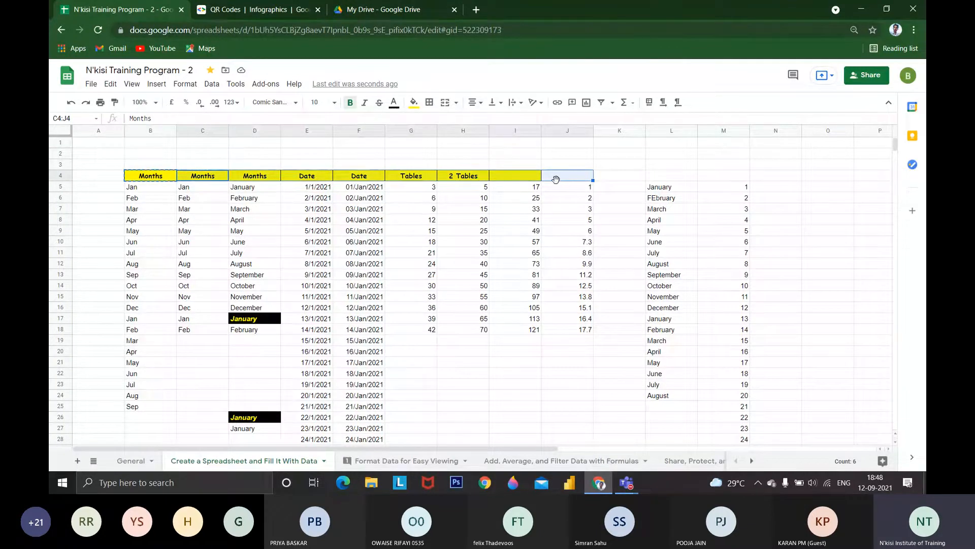
key(ctrl+v)
key(ctrl+z)
key(ctrl+v)
click(609, 191)
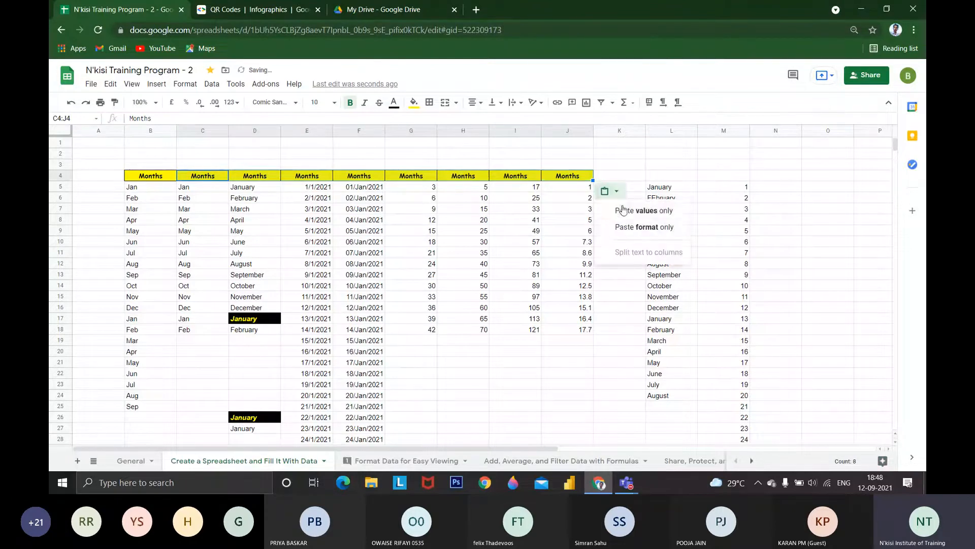
click(640, 228)
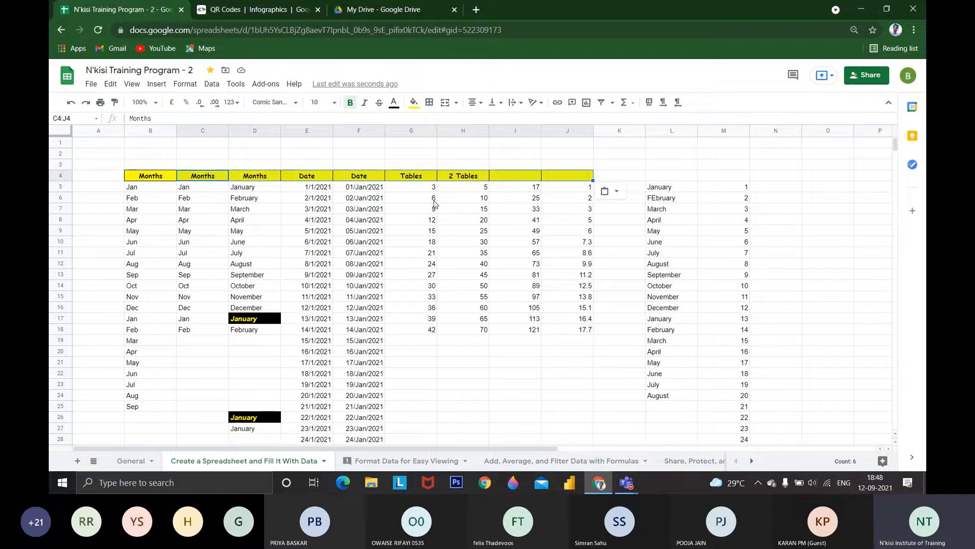
Delete the values Apr and May from cells B20:B21
click(111, 83)
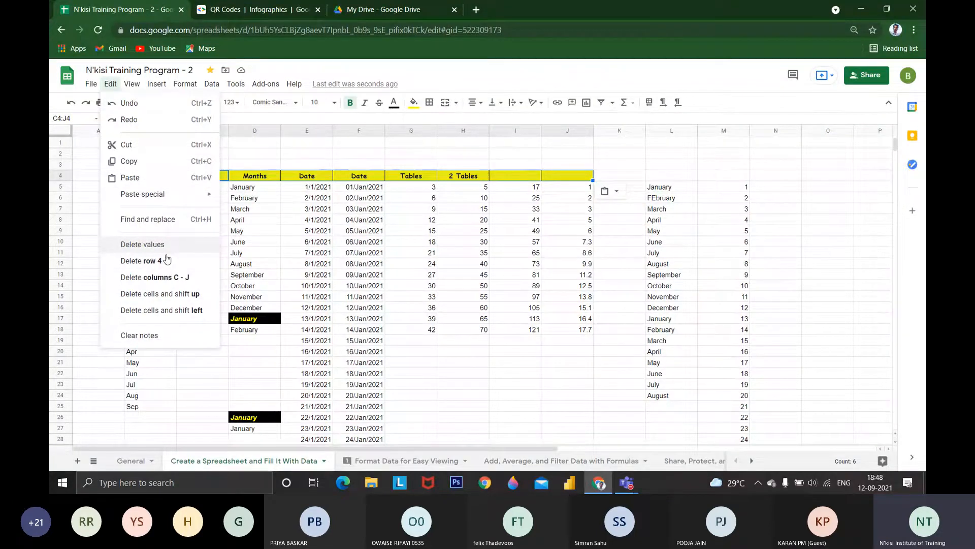
drag(307, 296, 305, 286)
scroll(144, 349, down, 1)
drag(138, 332, 138, 319)
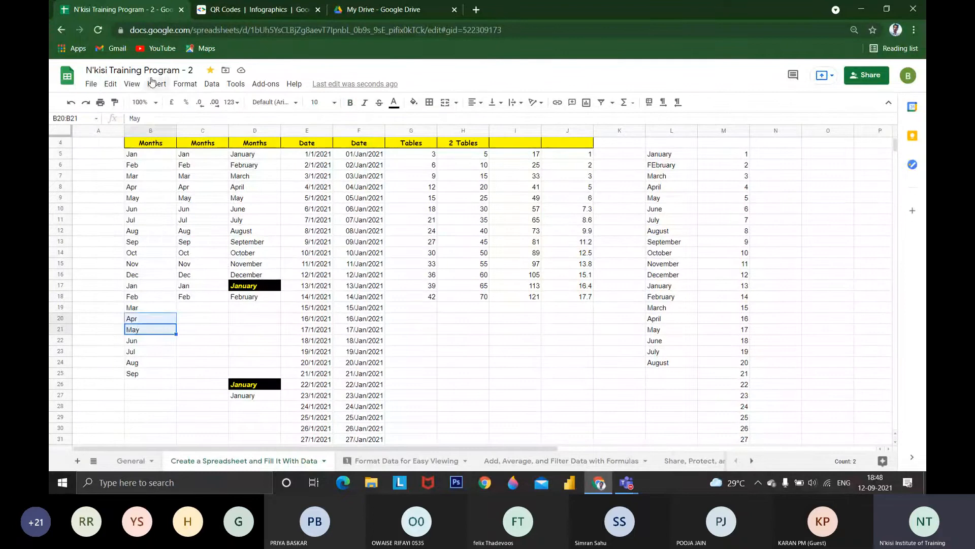
click(110, 84)
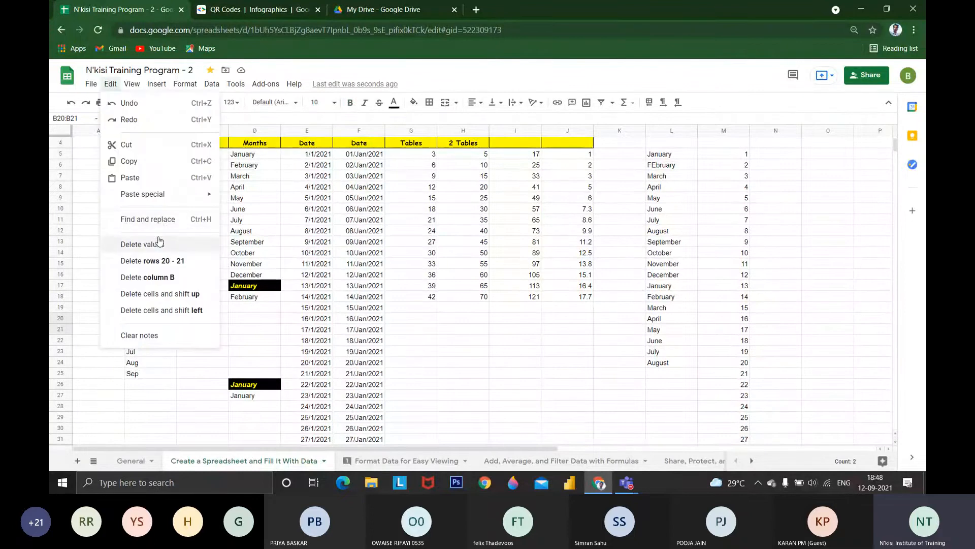
click(159, 244)
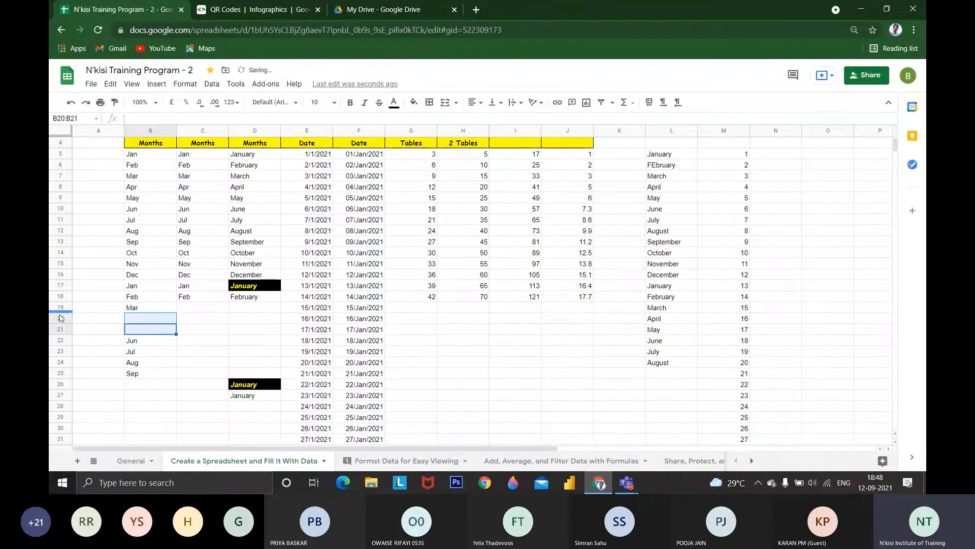
Select rows 20 to 87 and delete these rows from the sheet
drag(60, 318, 91, 456)
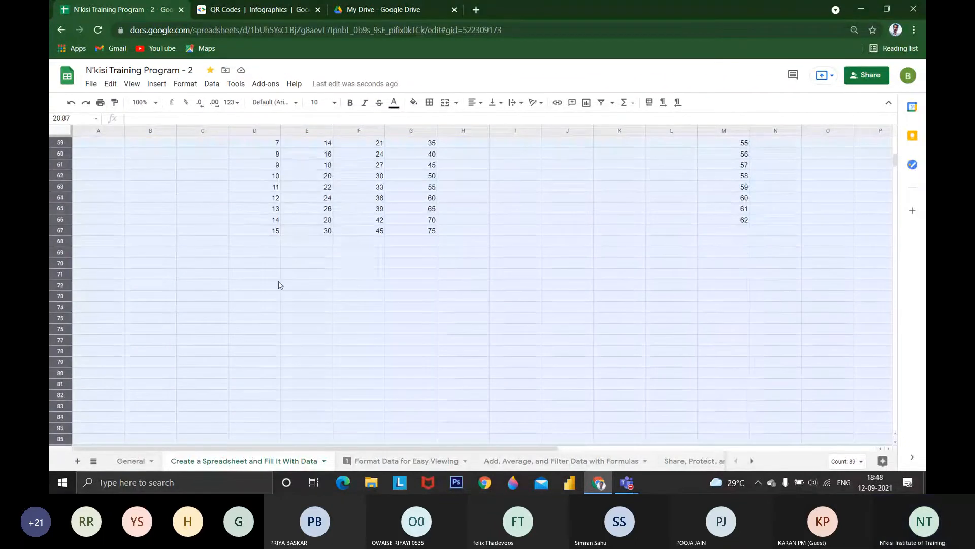
scroll(279, 283, up, 5)
click(111, 84)
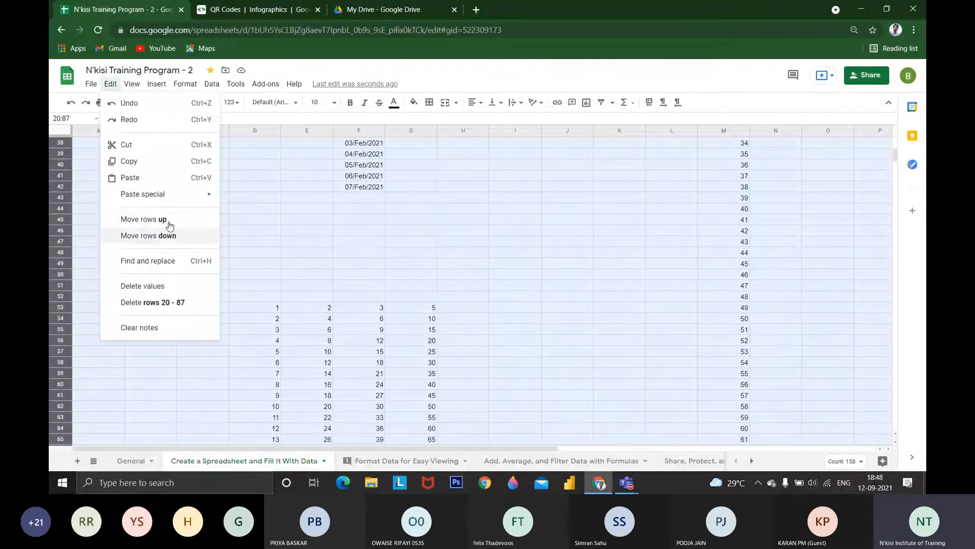
click(178, 304)
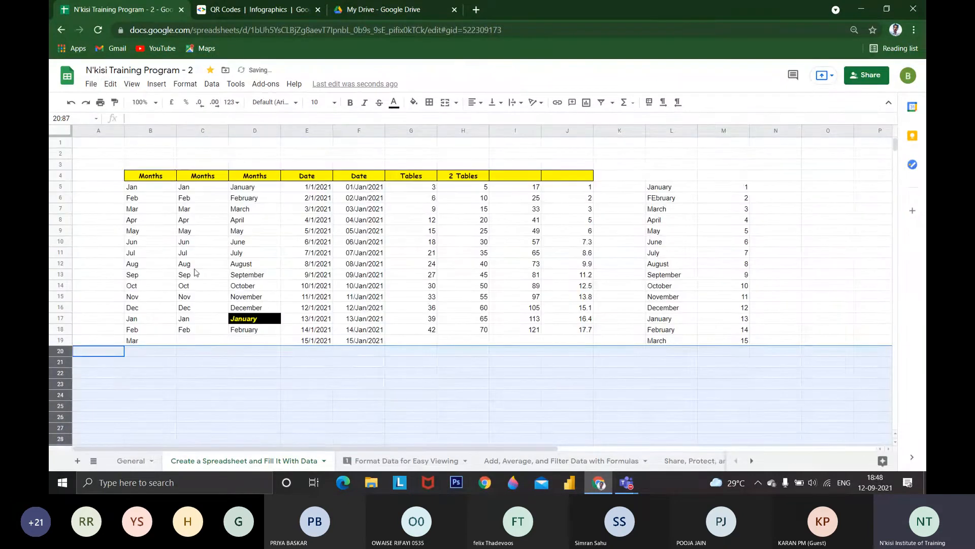
click(231, 310)
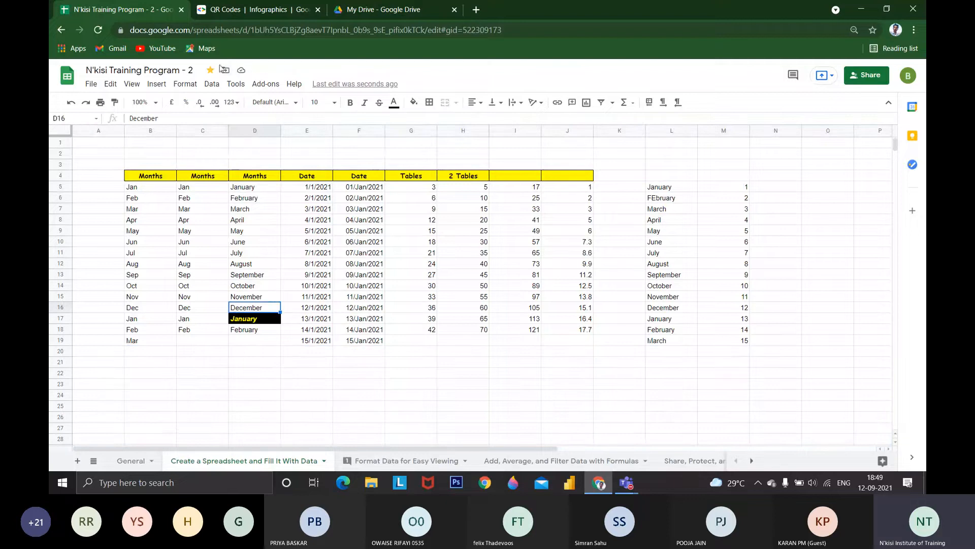
Delete column C, the second column of abbreviated month names, using the selected cells C6:C7
click(132, 83)
mouse_move(110, 84)
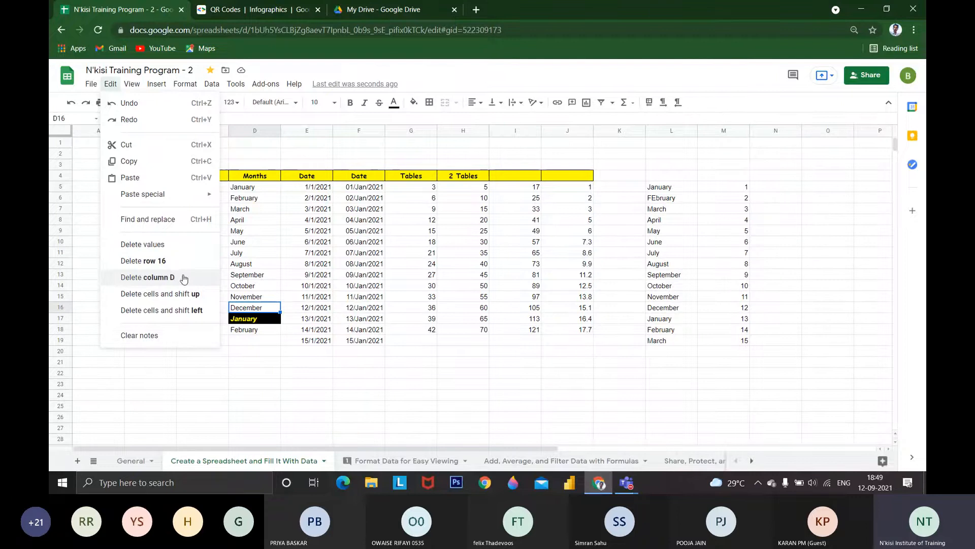
click(205, 198)
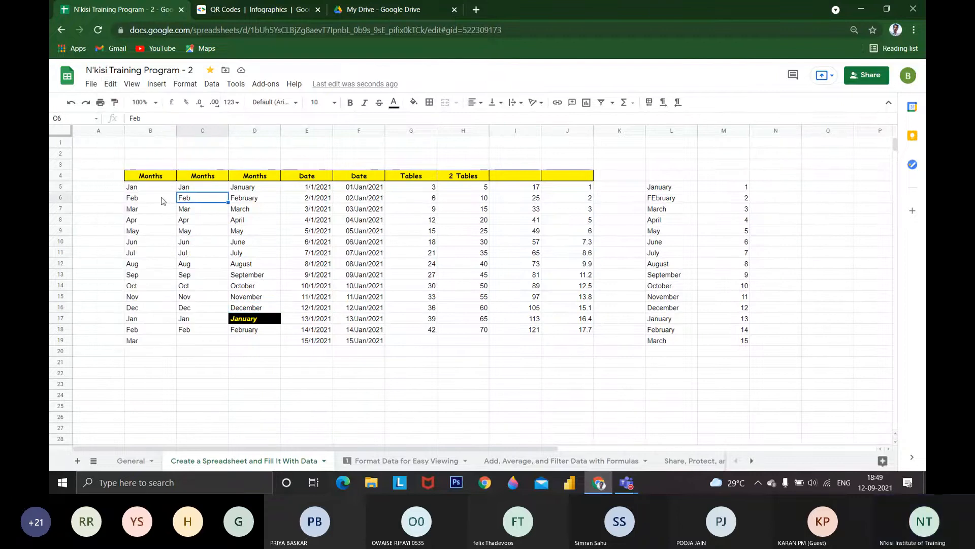
drag(202, 209, 202, 197)
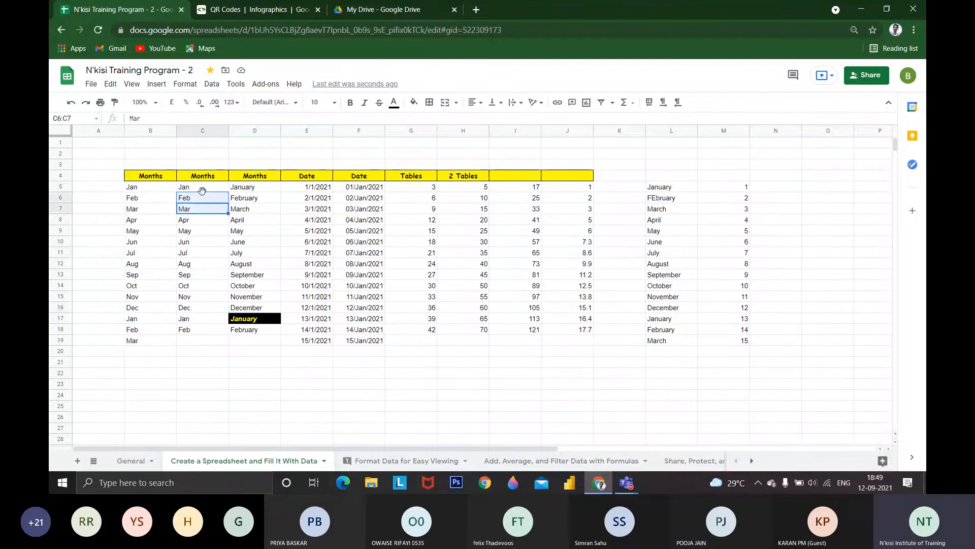
click(111, 85)
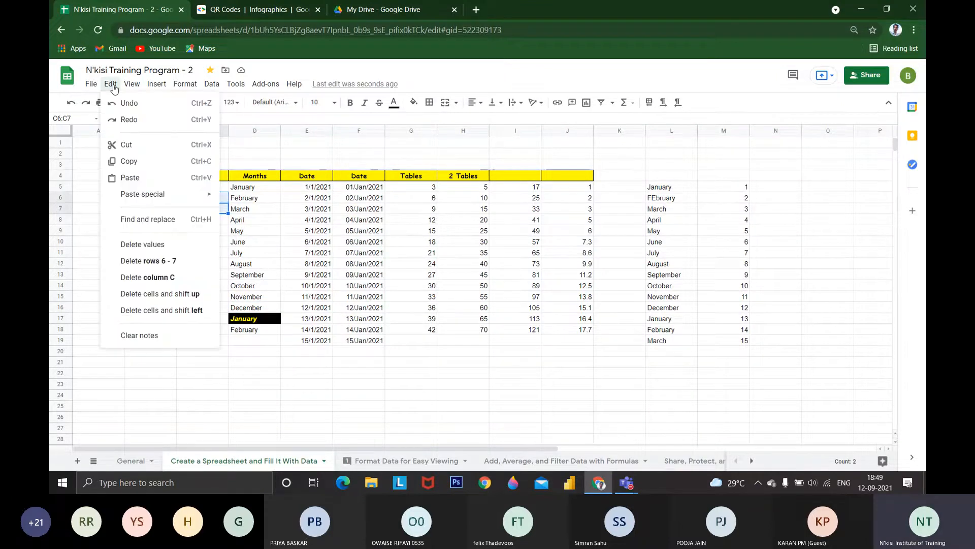
click(180, 276)
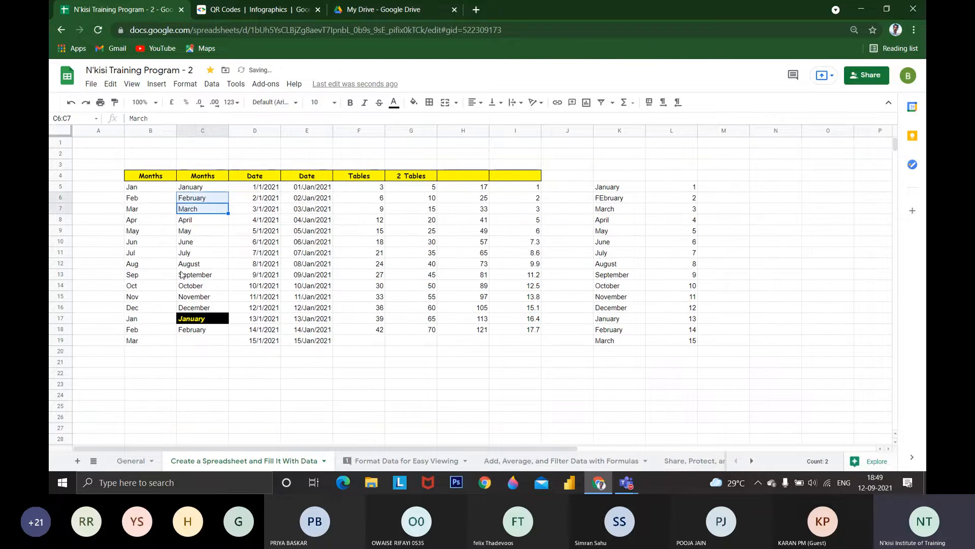
Delete column F, headed Tables, from the sheet
click(363, 200)
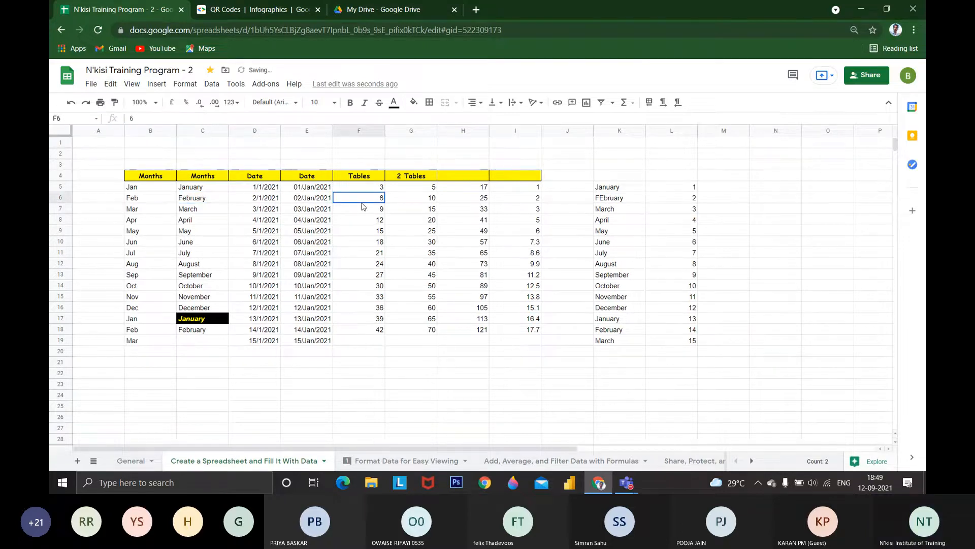
click(116, 85)
click(169, 277)
click(463, 242)
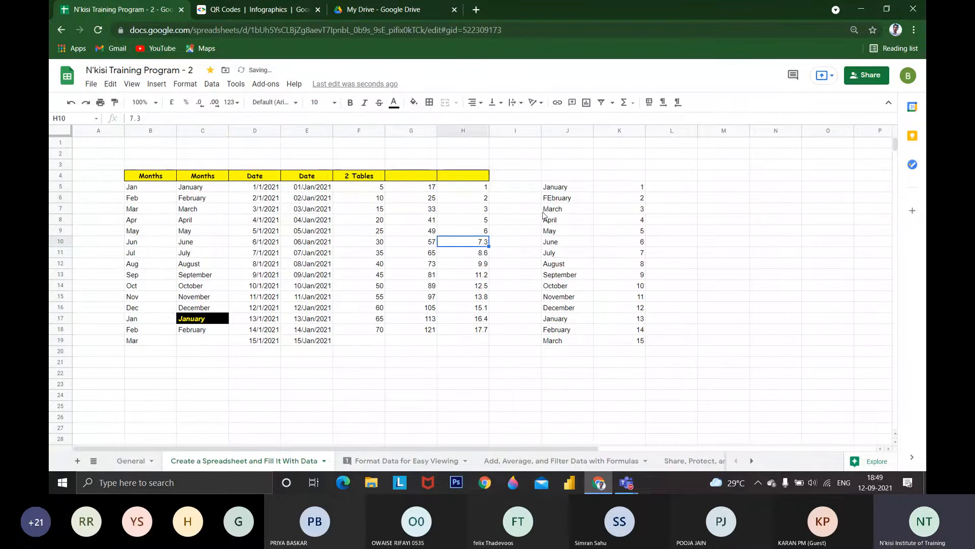
Delete column J with the separate list of full month names, plus the adjoining column of numbers 1 to 15
click(556, 187)
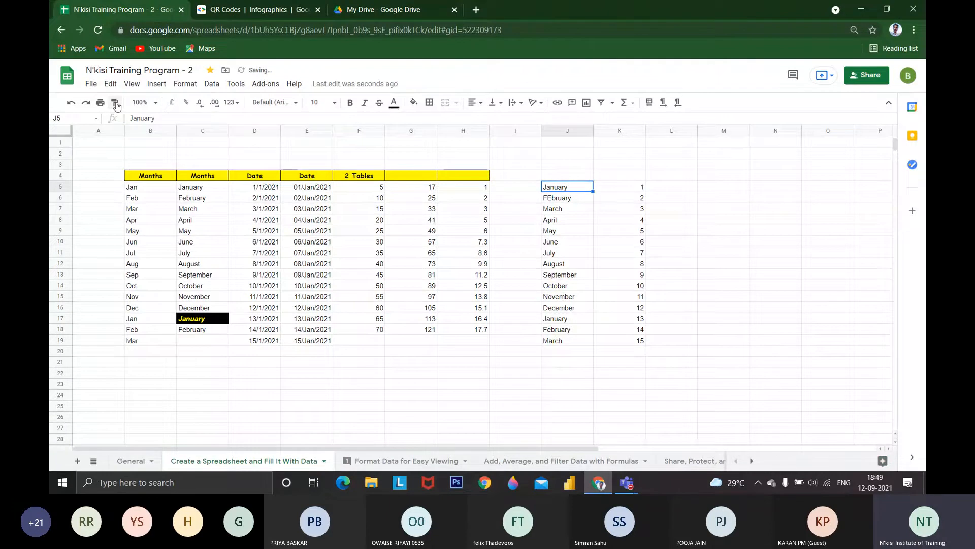
click(112, 85)
drag(614, 382, 608, 377)
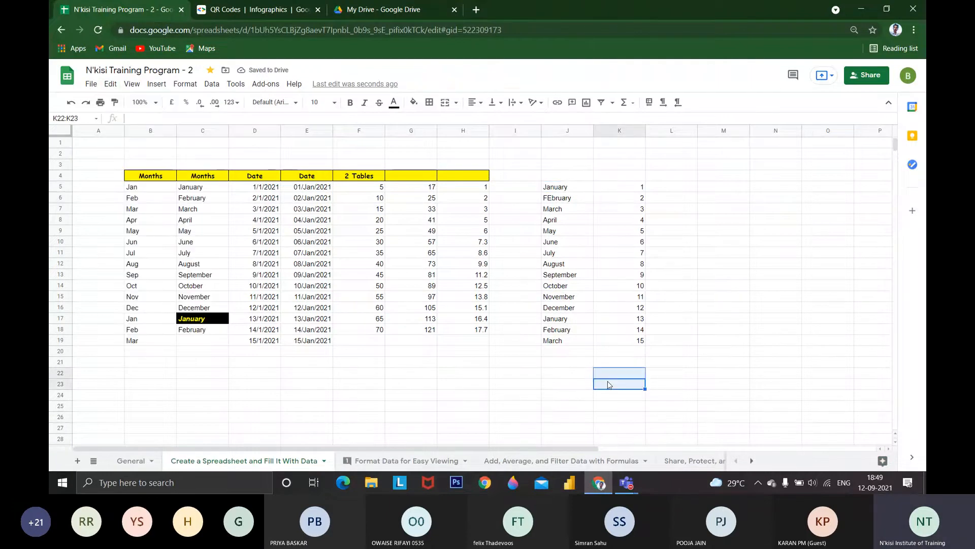
scroll(608, 384, down, 5)
drag(564, 296, 665, 440)
scroll(611, 355, up, 6)
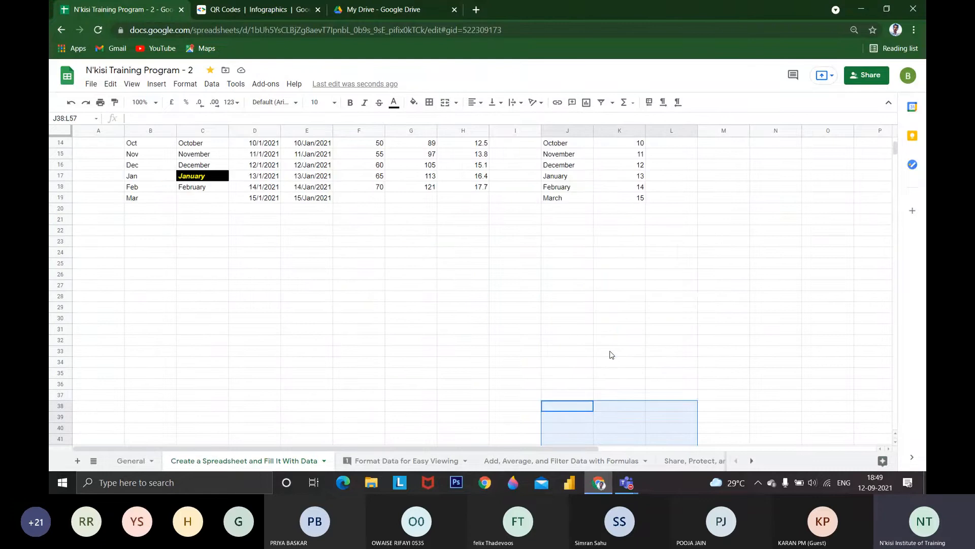
click(555, 230)
click(110, 84)
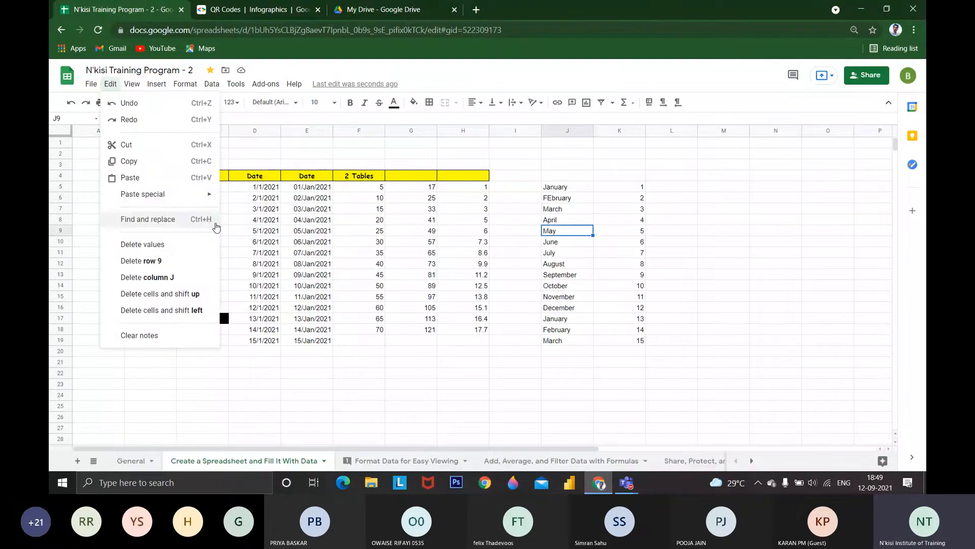
click(183, 277)
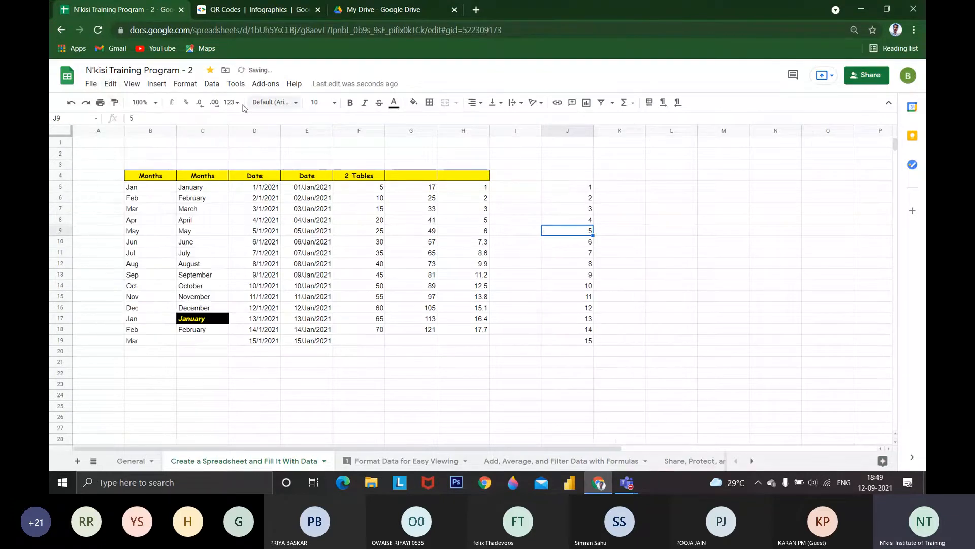
click(110, 84)
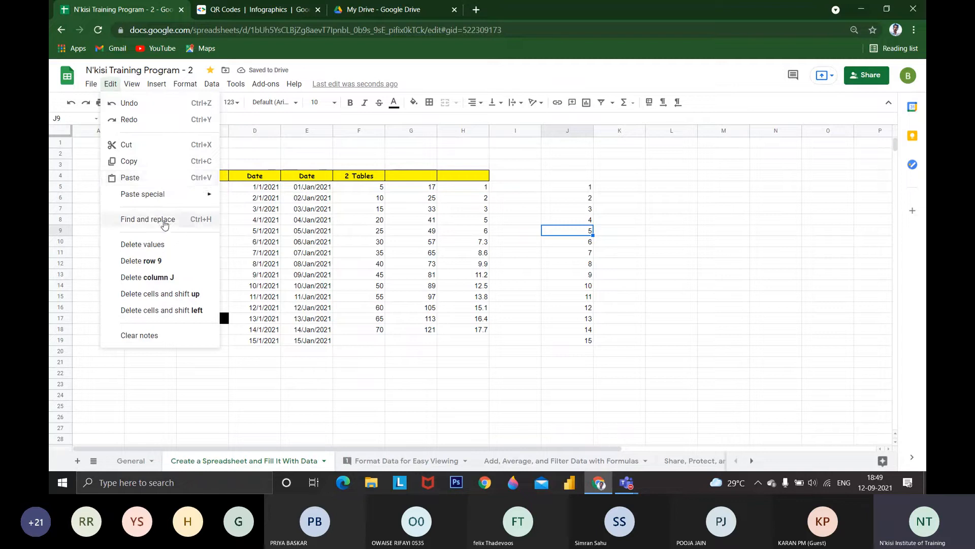
click(155, 277)
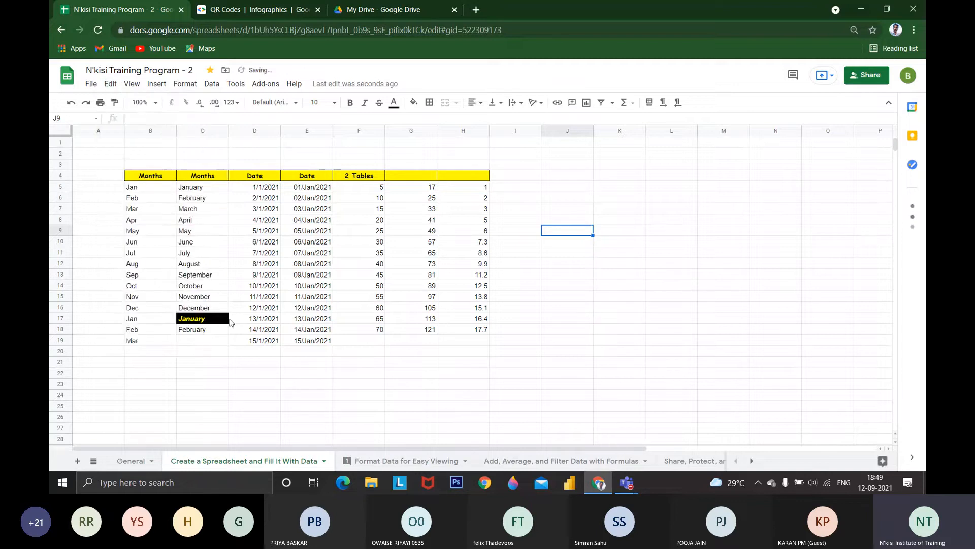
click(141, 254)
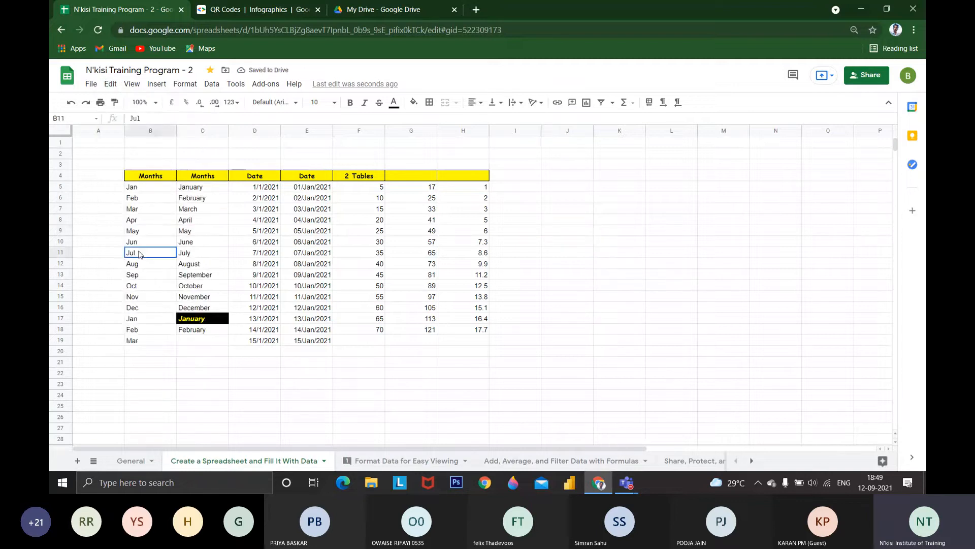
drag(140, 254, 457, 257)
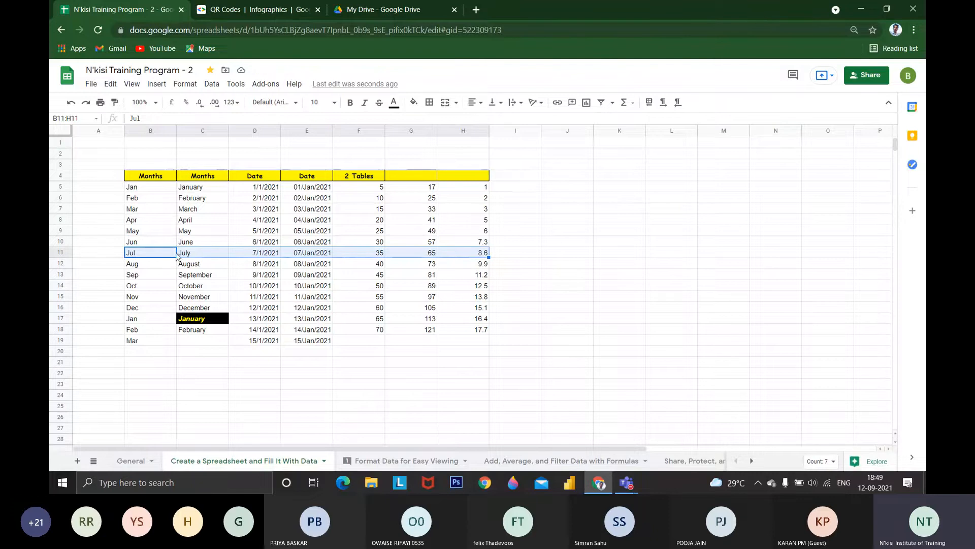
drag(135, 223, 463, 224)
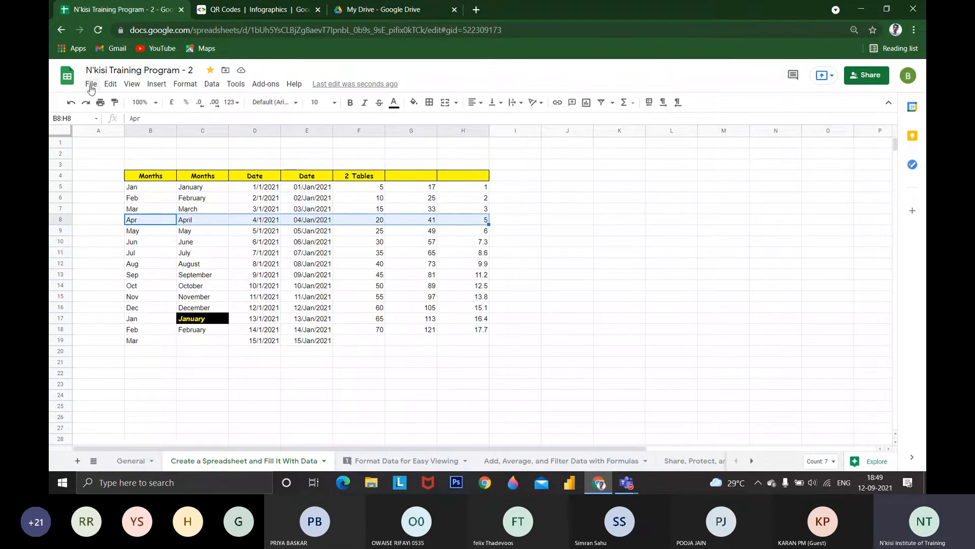
click(110, 83)
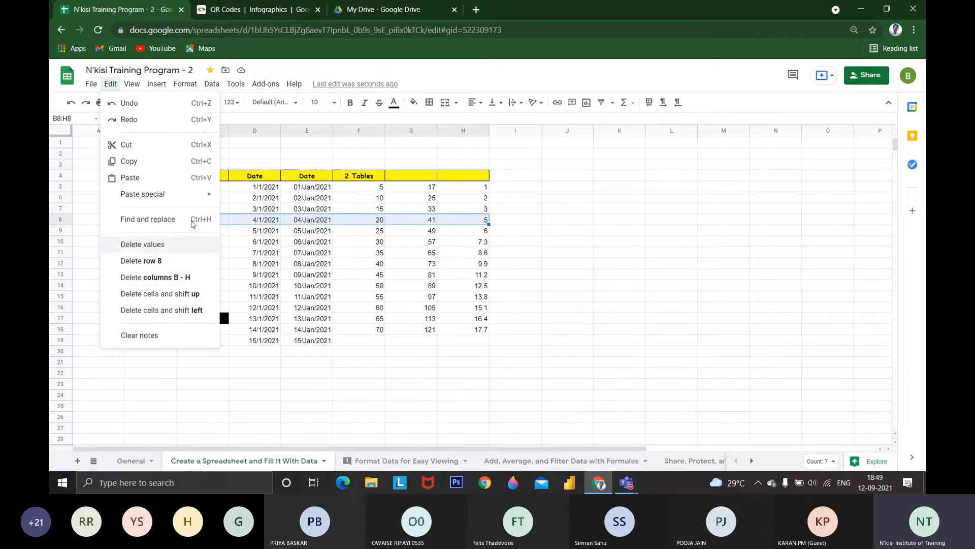
key(Escape)
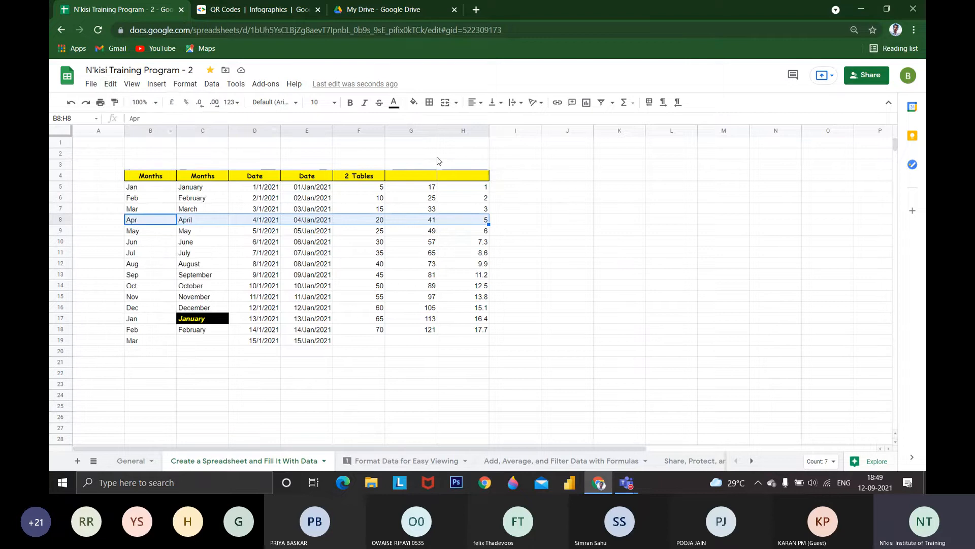
Enter 56 in A8, 4545 in L8, 4 in J8 and 54 in I8, on both sides of the table's April row
click(115, 224)
text(56)
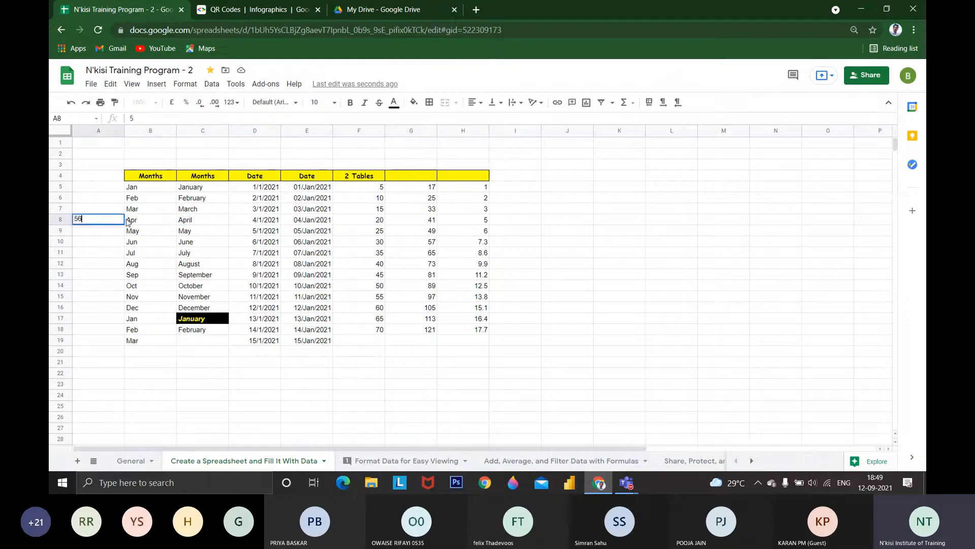
key(Right)
key(Right)
key(Right)
key(Right)
key(Right)
key(Right)
key(Right)
key(Right)
key(Right)
key(Right)
key(Right)
key(Right)
key(Left)
text(4545)
key(Left)
key(Left)
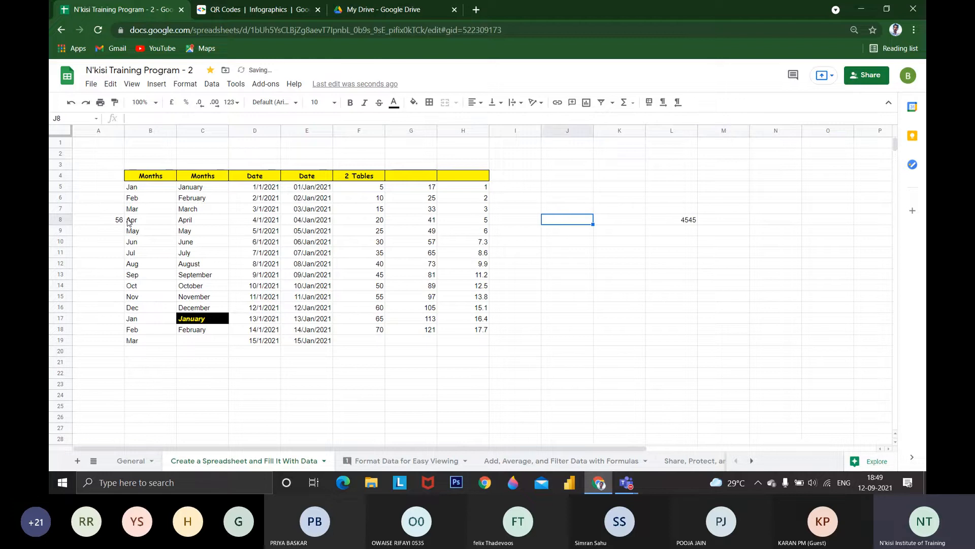
text(4)
key(Left)
text(54)
key(Left)
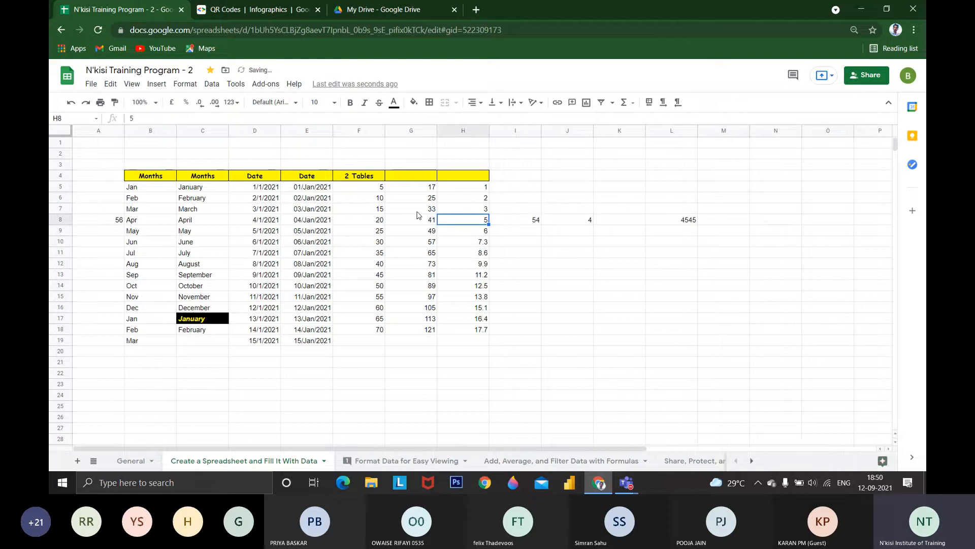
Select B8:H8, delete columns B to H, and undo the deletion
drag(463, 220, 170, 223)
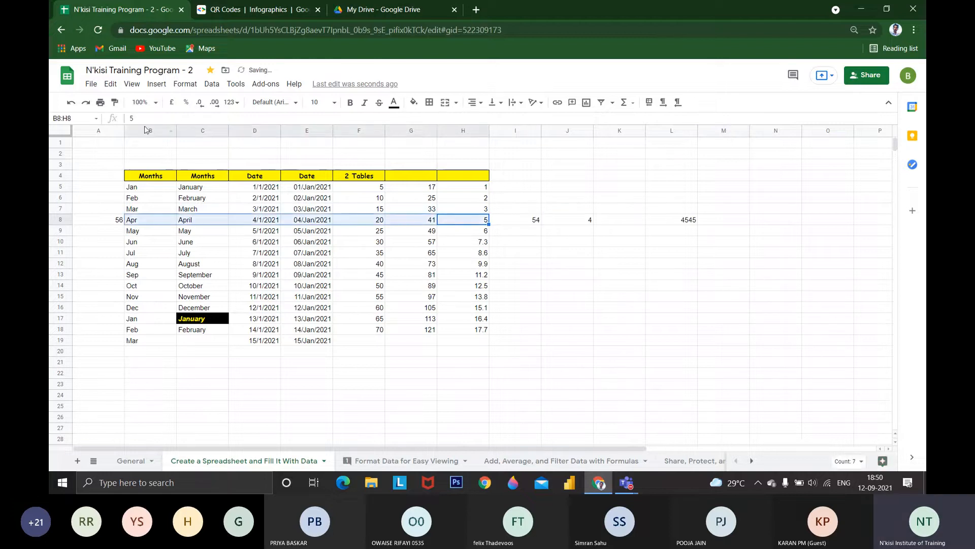
key(alt+e)
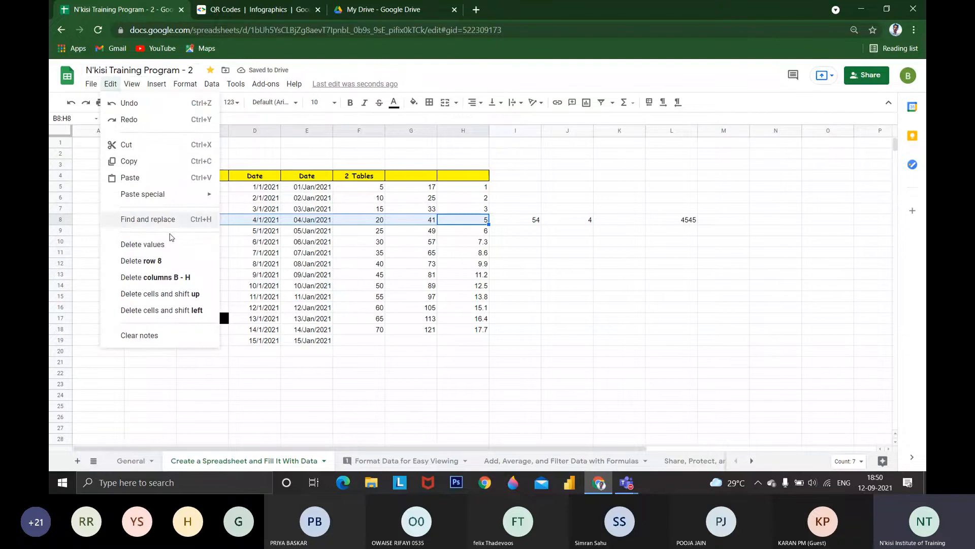
click(155, 277)
click(406, 275)
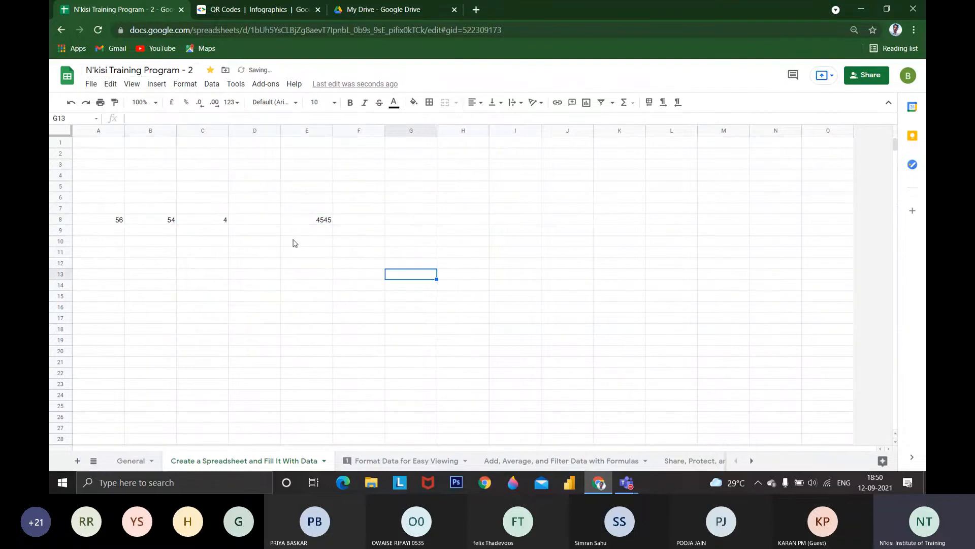
key(Left)
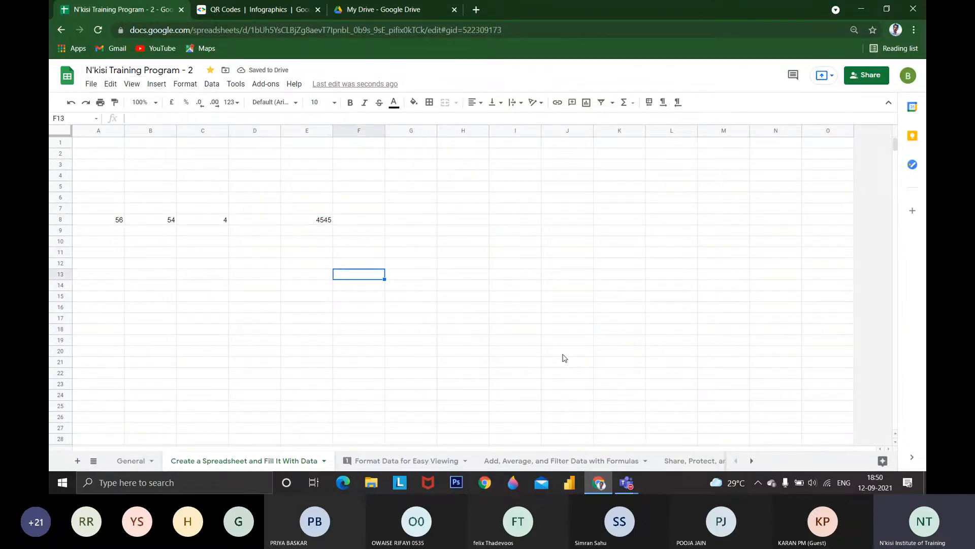
key(Home)
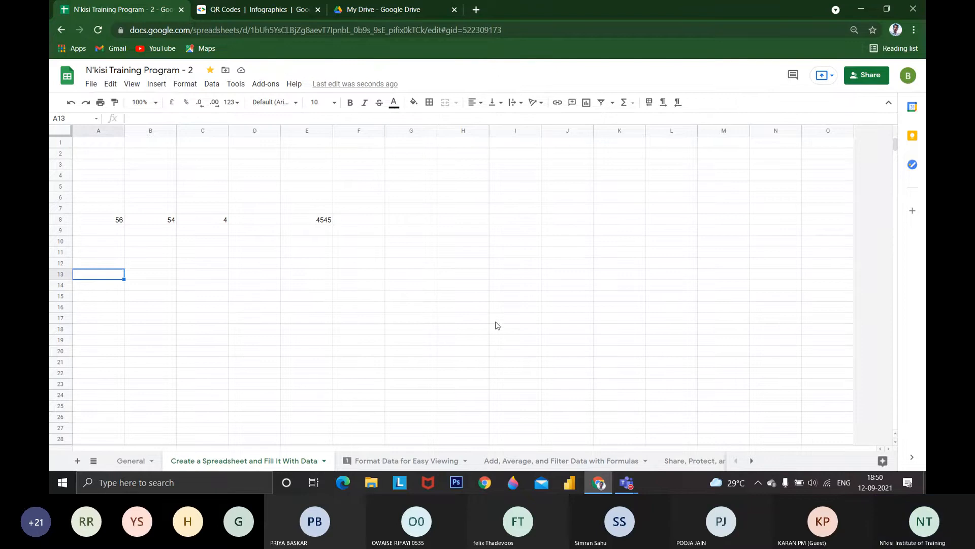
key(ctrl+z)
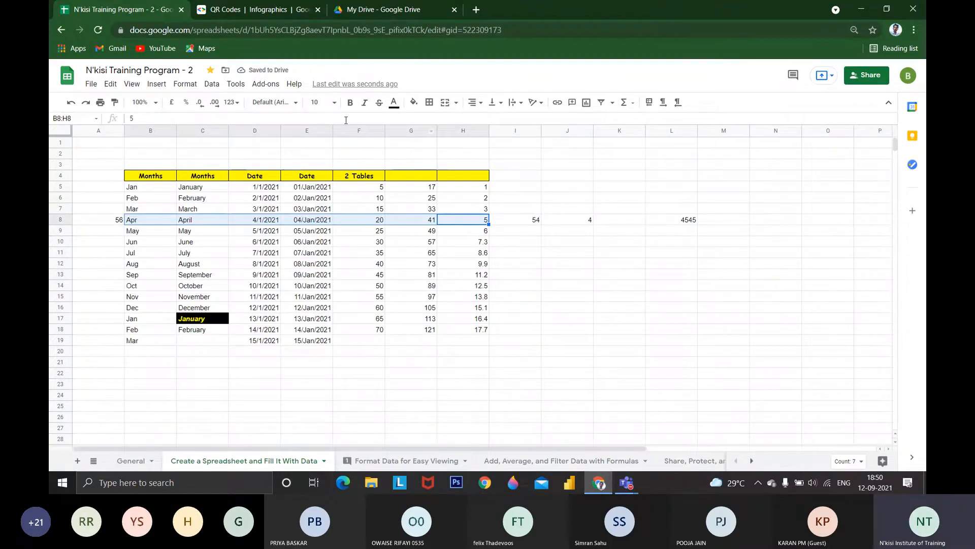
click(113, 85)
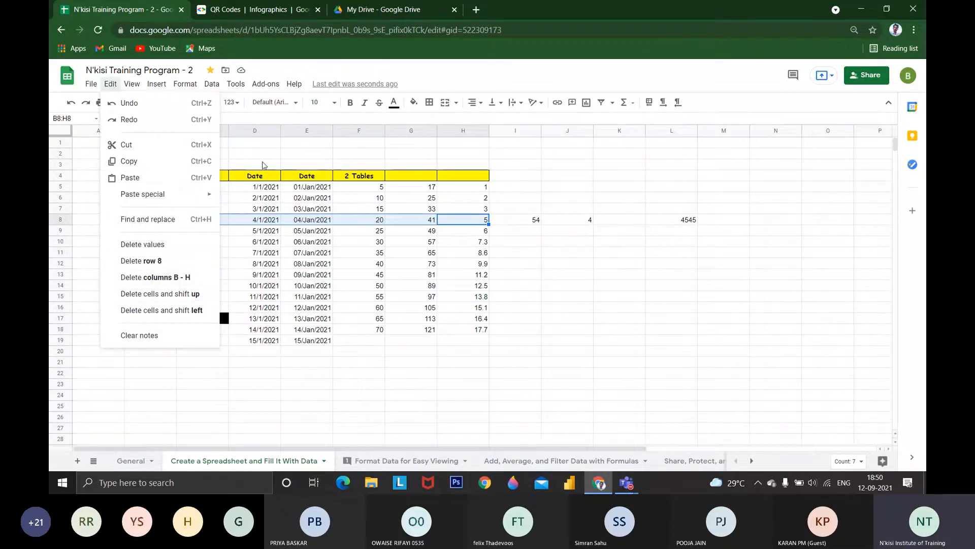
drag(145, 131, 463, 142)
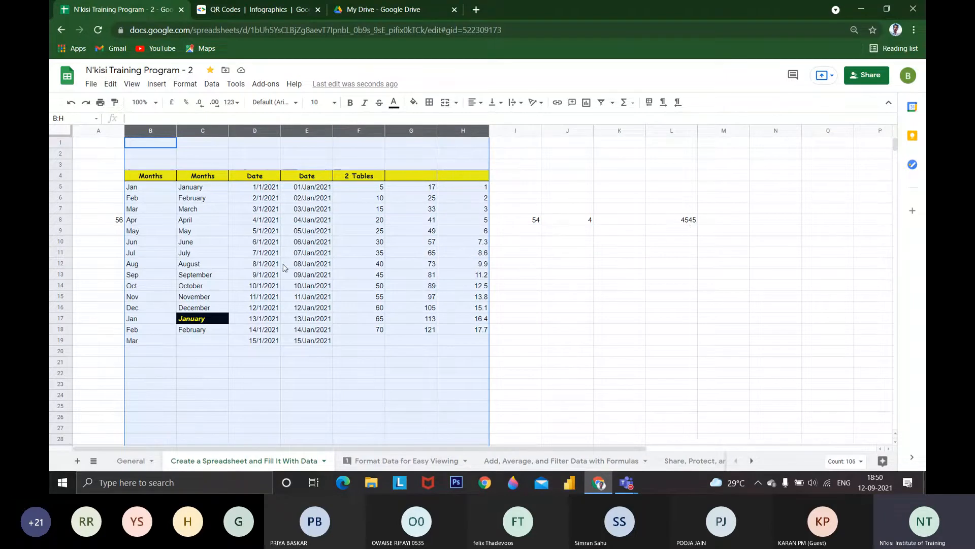
click(362, 279)
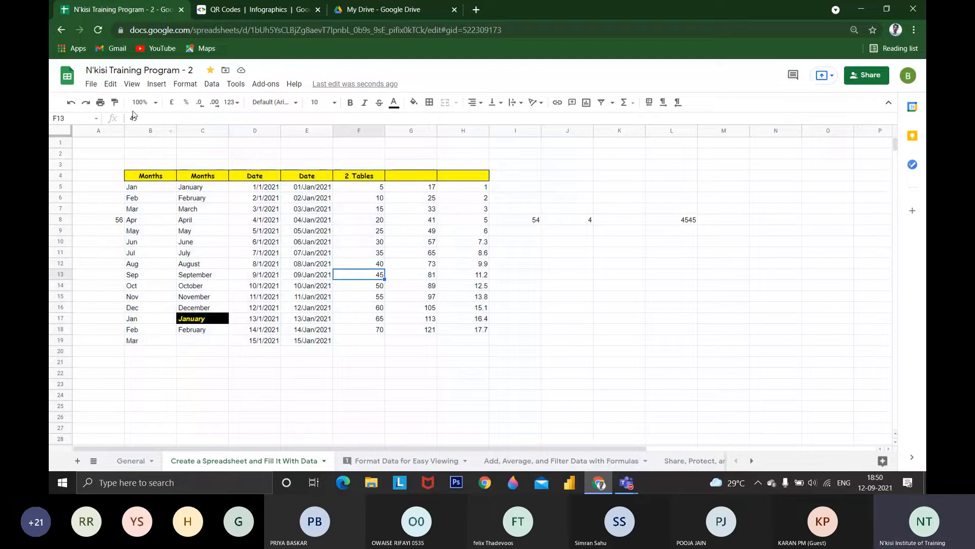
click(111, 85)
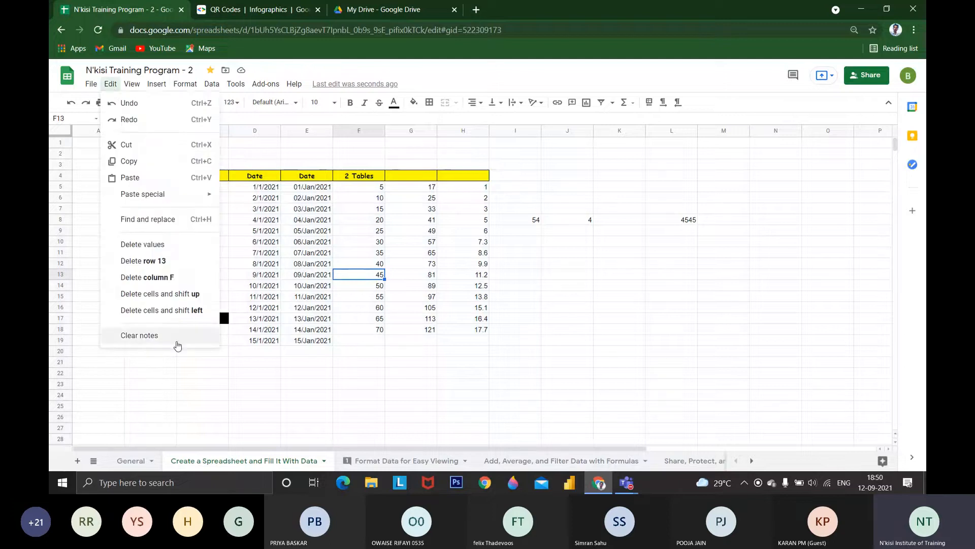
click(515, 372)
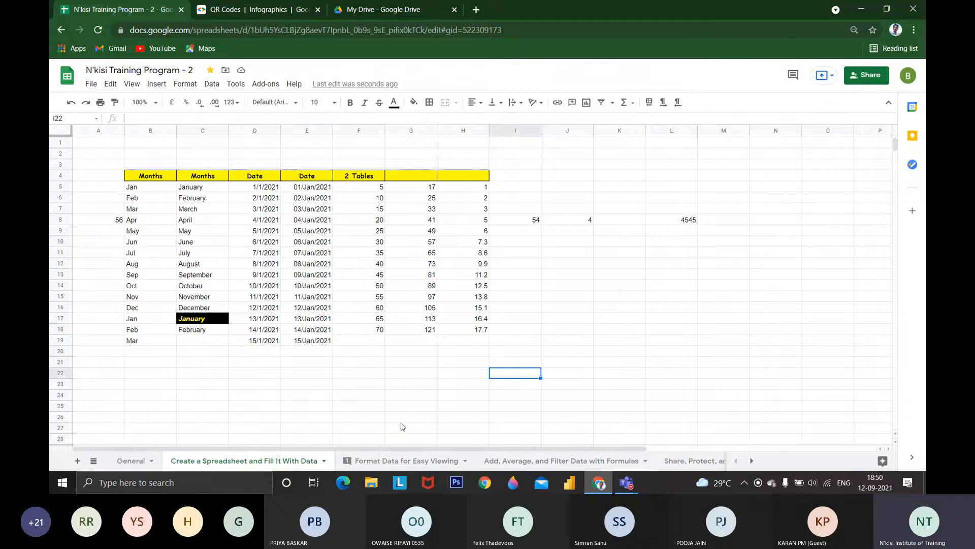
click(361, 457)
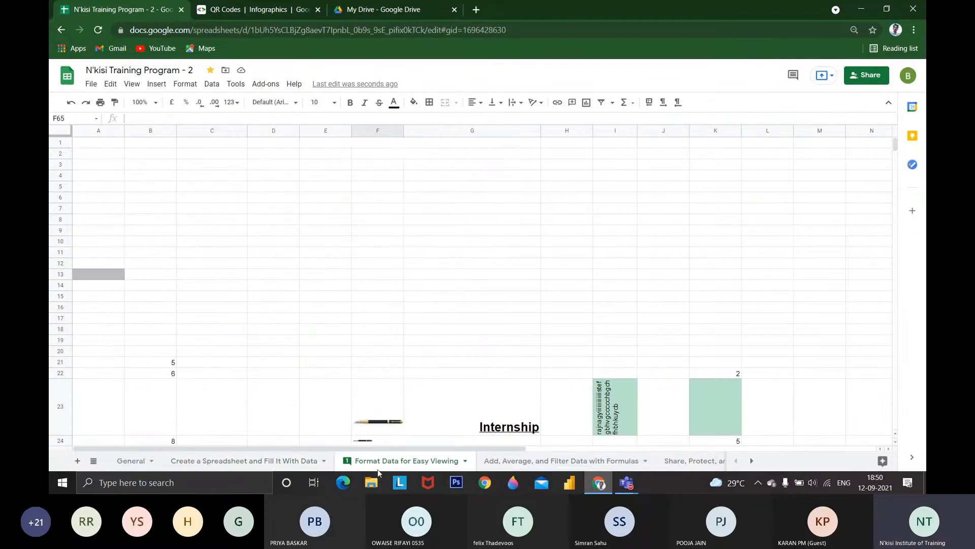
click(203, 458)
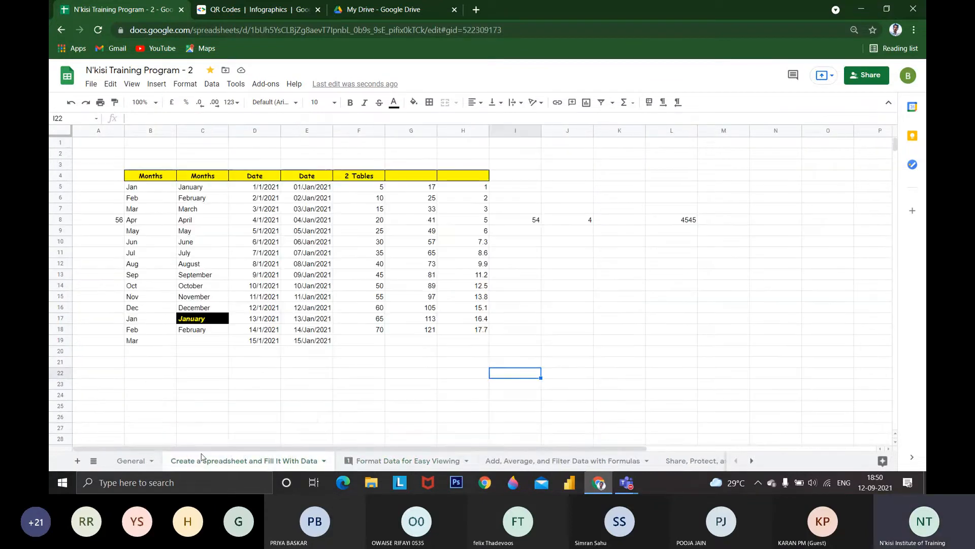
Switch to the Format Data for Easy Viewing sheet and show the comment on cell G44 in the wk1 column
click(143, 459)
scroll(354, 407, down, 1)
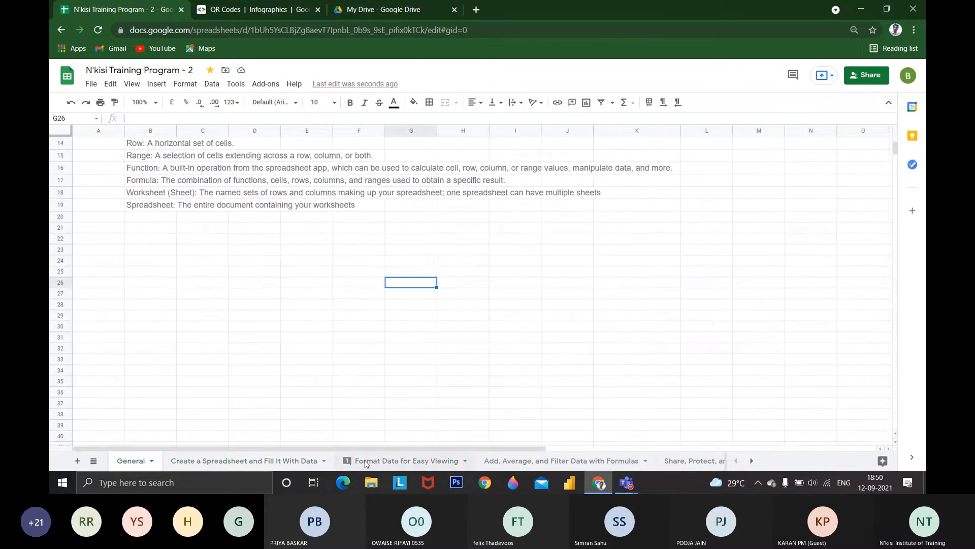
click(367, 463)
scroll(430, 408, down, 2)
click(457, 329)
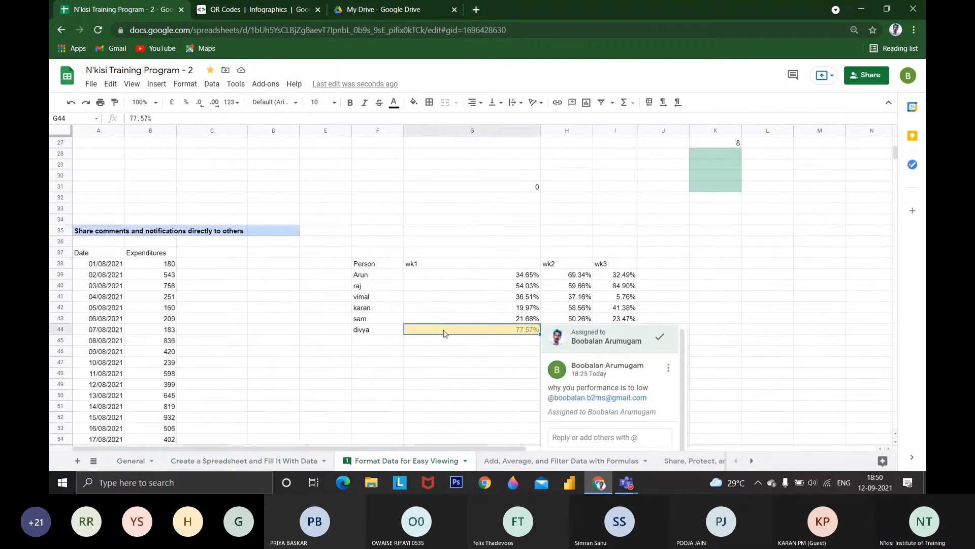
Insert a note on wk3 cell I41 with the person's name followed by "affected by corona so he did n't"
click(629, 297)
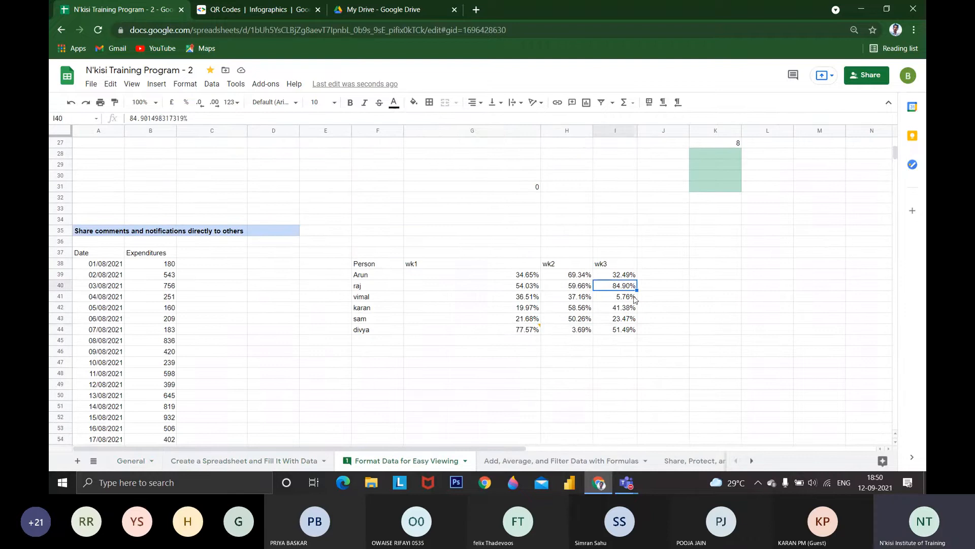
right_click(629, 297)
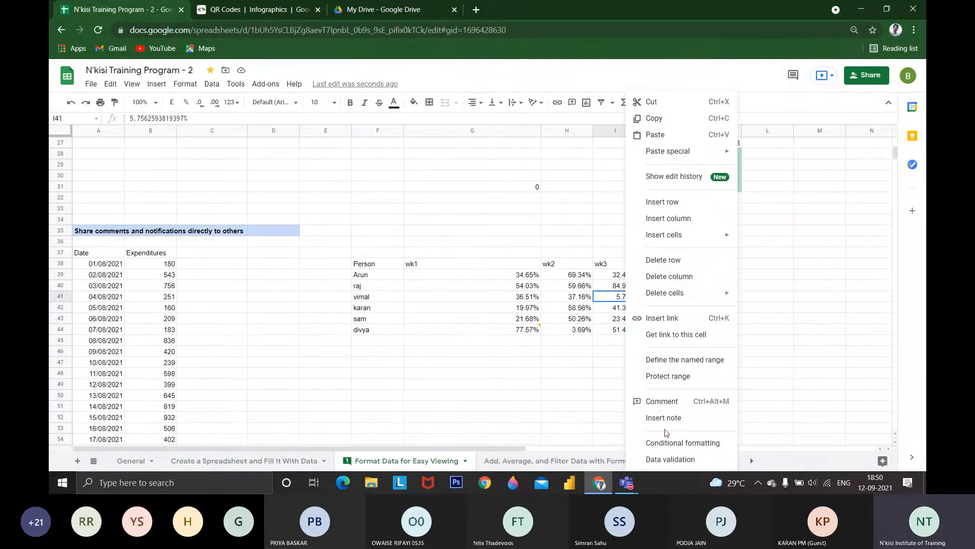
click(676, 417)
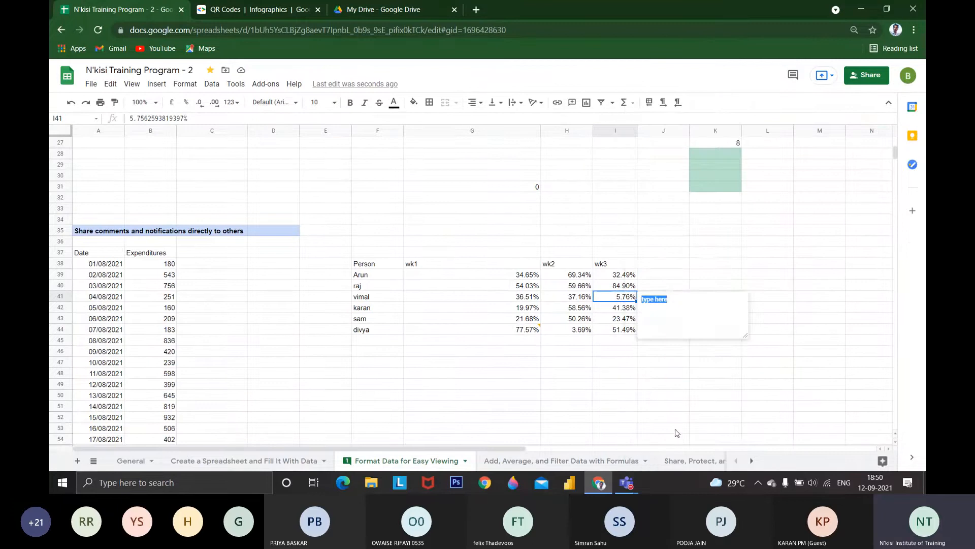
text(Vimal )
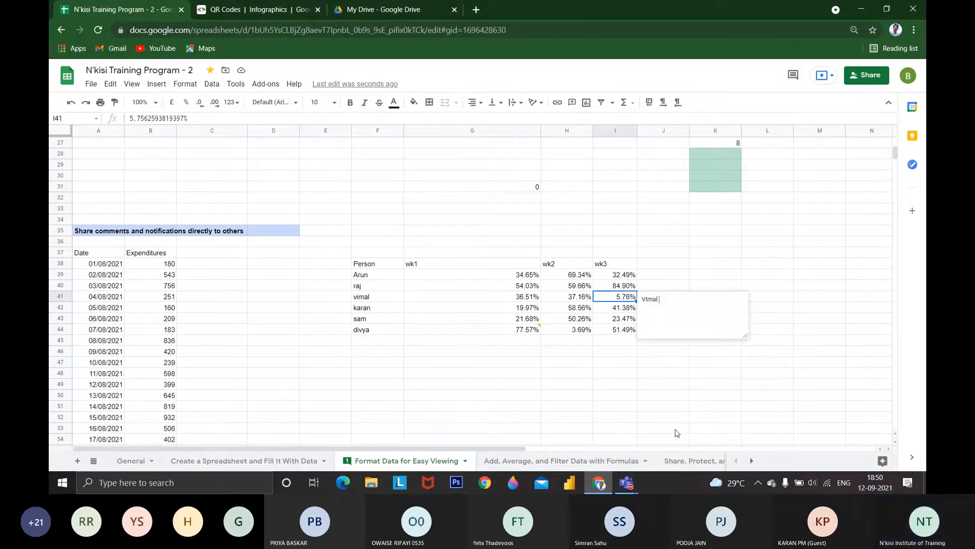
text(affected by corona )
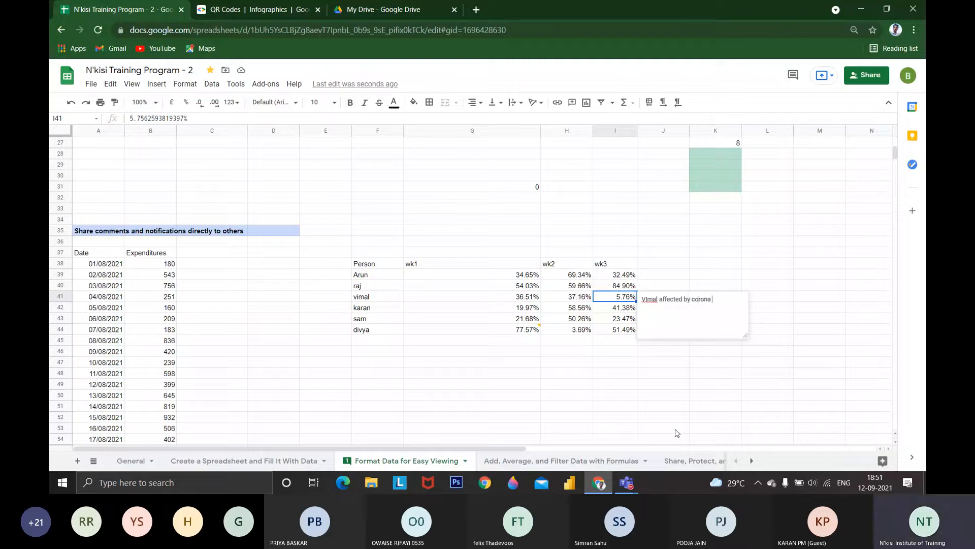
text(sio he did n)
text(t)
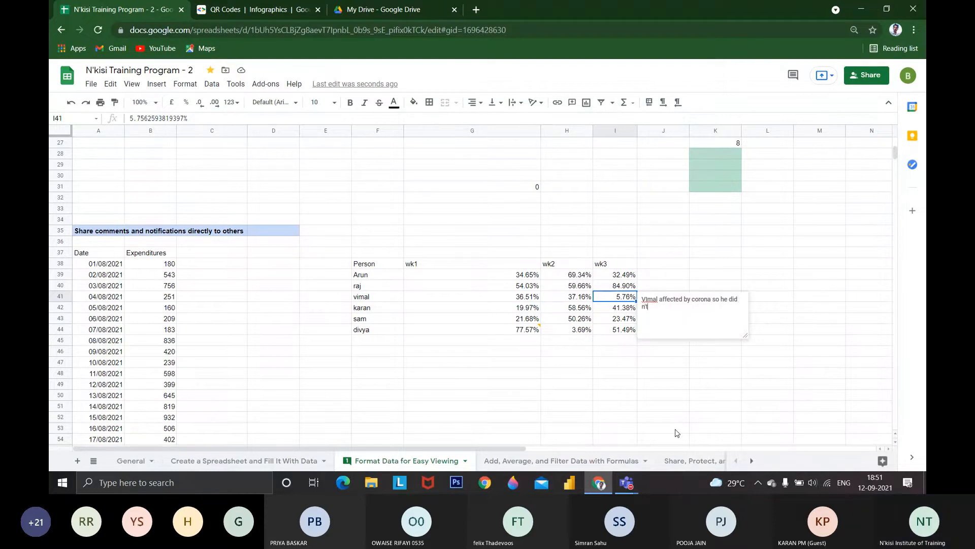
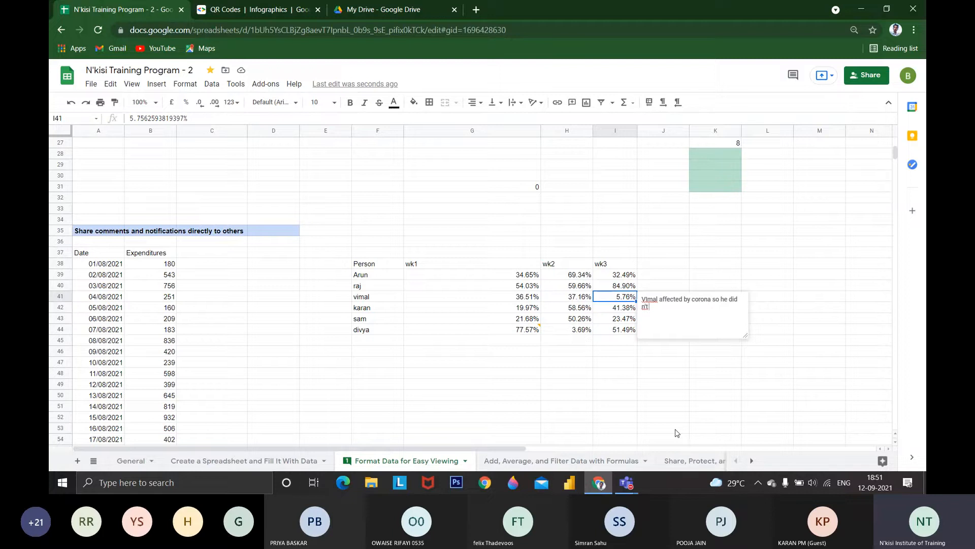
Complete the note on wk3 cell I41 with the word "performs", then reselect the cell to show the note
text(perfore)
key(BackSpace)
text(ms)
click(676, 407)
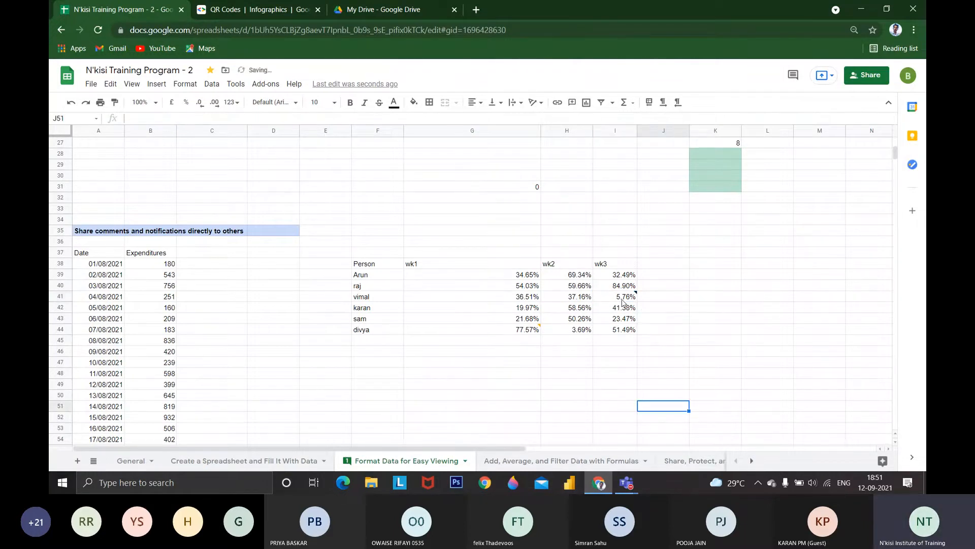
click(623, 299)
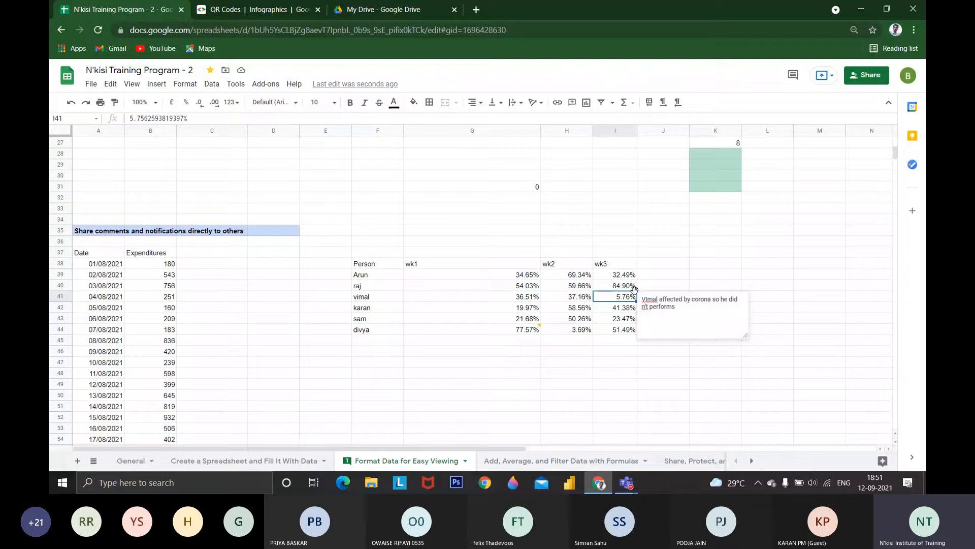
Clear the note from wk3 cell I41
drag(602, 256, 631, 332)
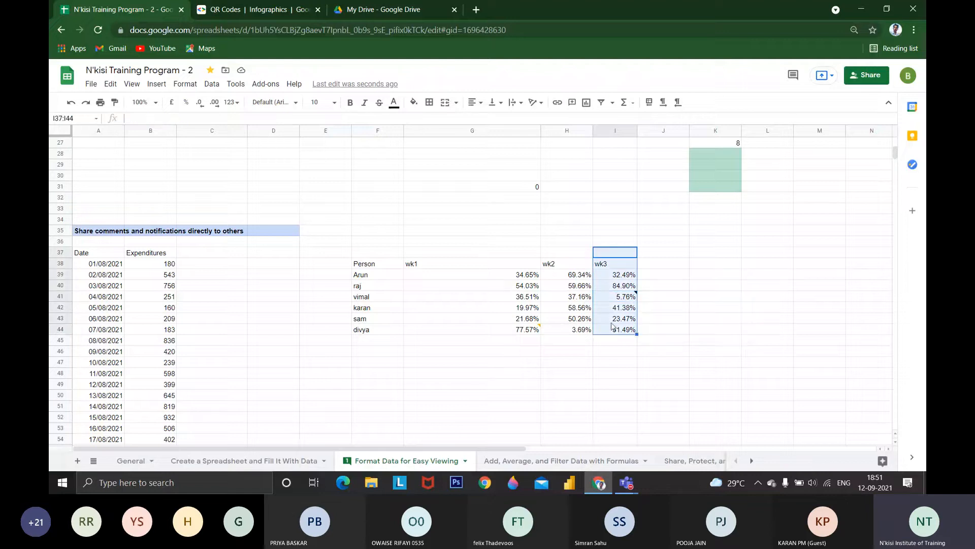
drag(561, 298, 529, 300)
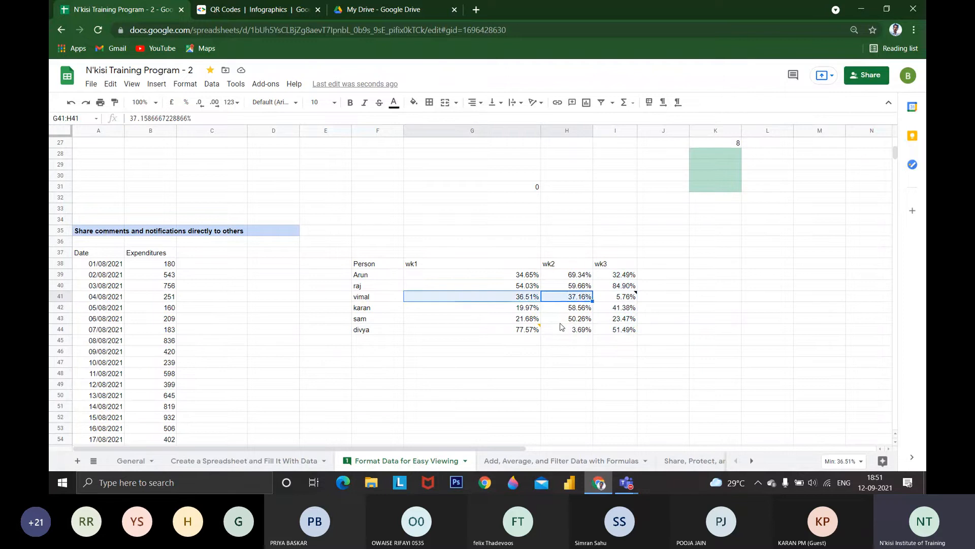
click(615, 297)
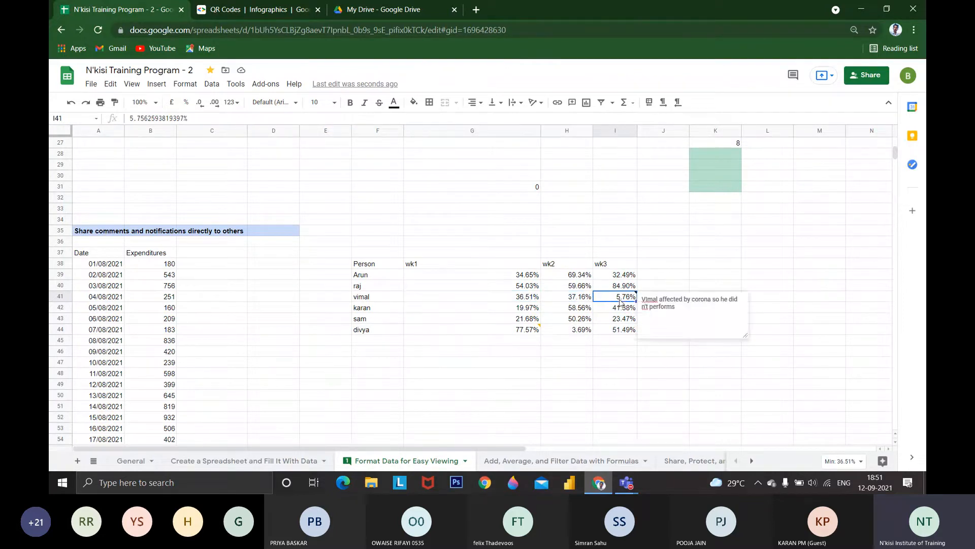
click(111, 85)
click(630, 300)
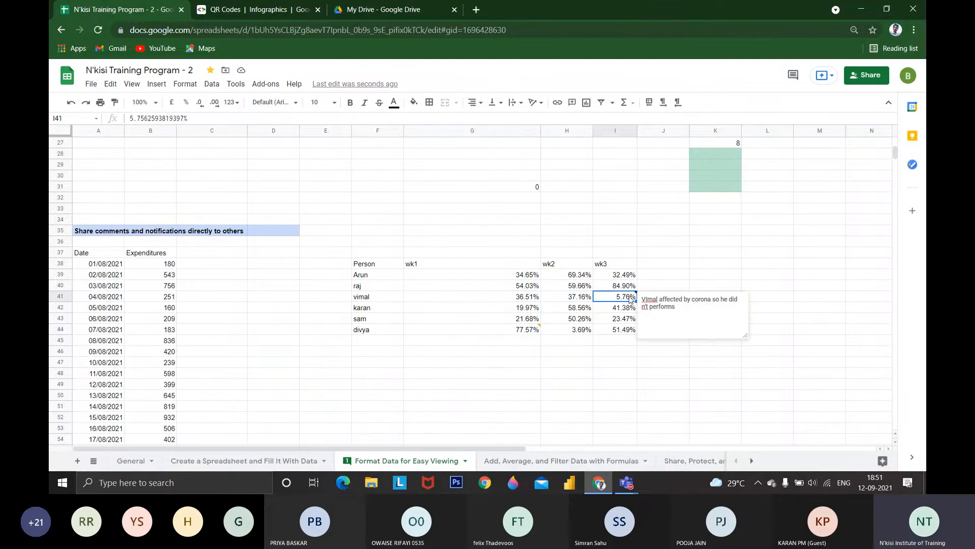
right_click(630, 299)
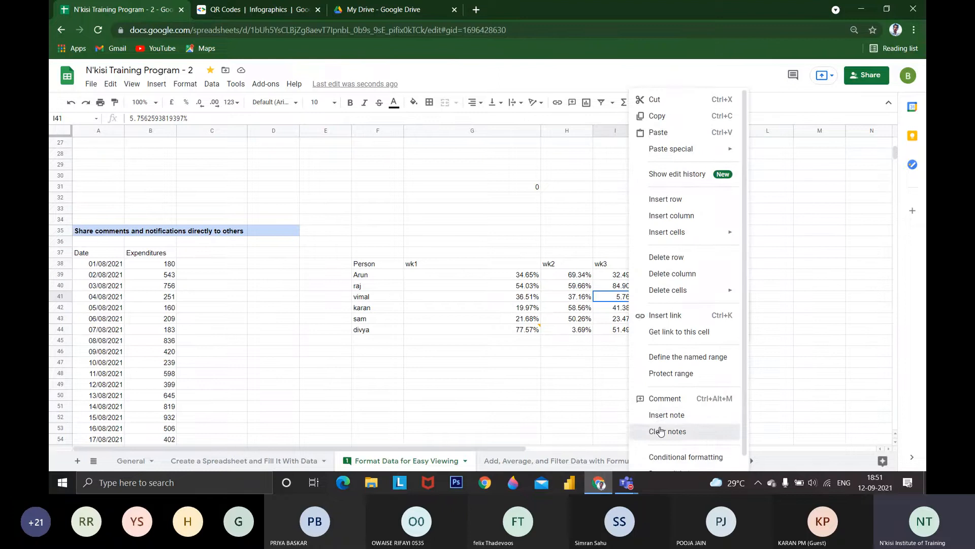
click(661, 431)
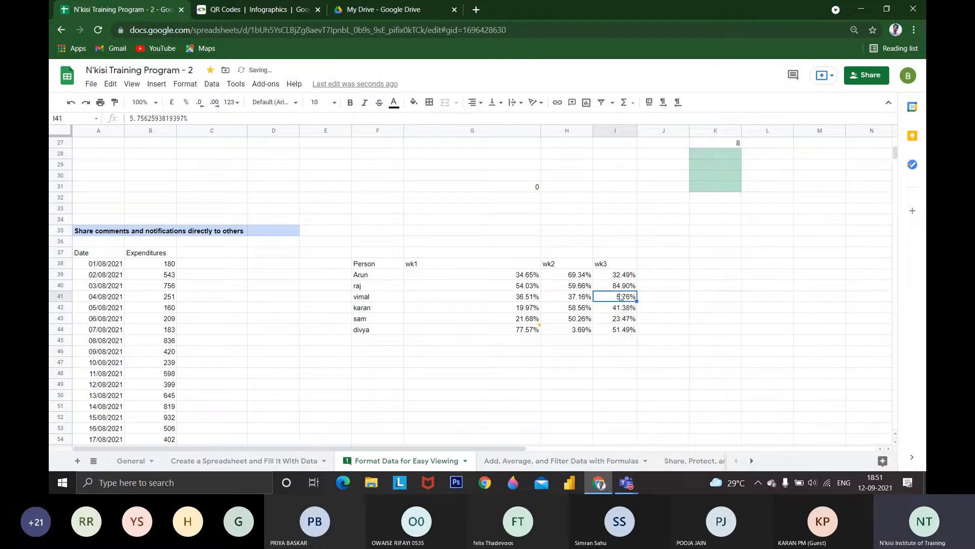
Select the empty cell H47 below the wk2 column and apply Clear notes to it
right_click(624, 312)
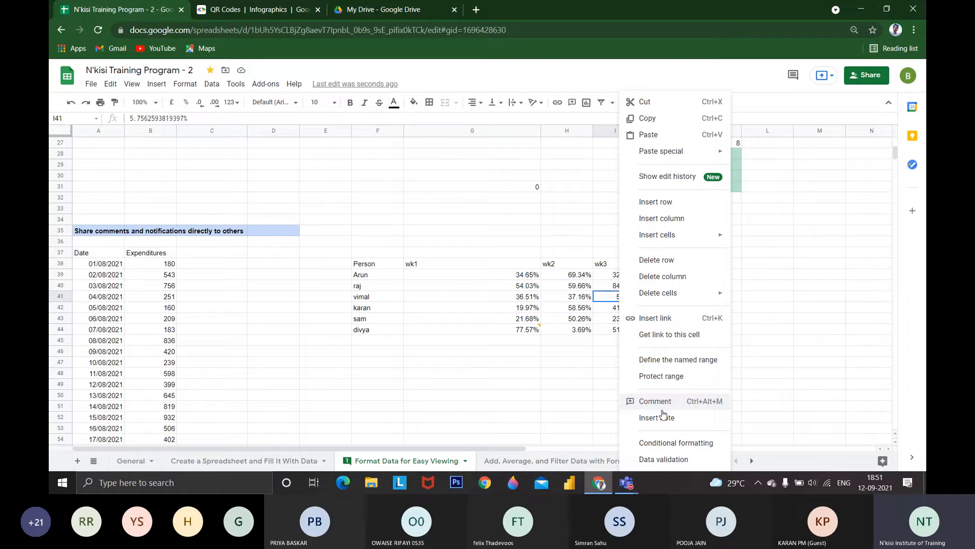
click(580, 364)
scroll(634, 359, up, 1)
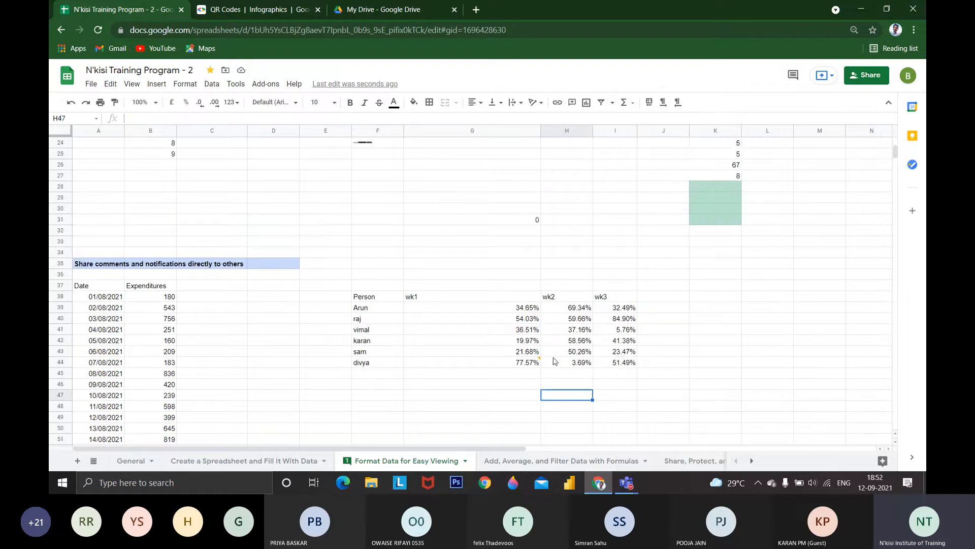
scroll(518, 373, up, 2)
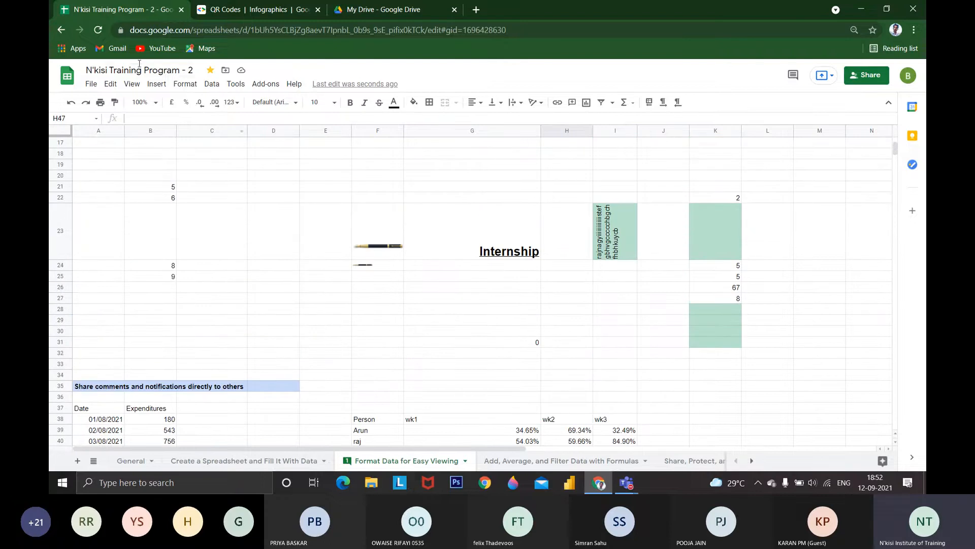
click(111, 83)
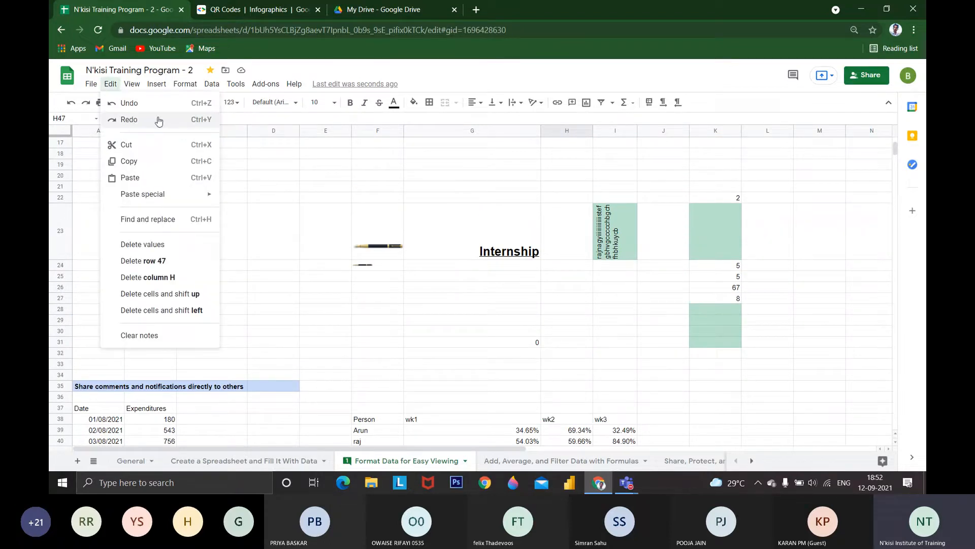
click(158, 334)
Show the assigned comment on wk1 cell G44 again, then return to wk3 cell I41
scroll(464, 333, down, 3)
click(464, 336)
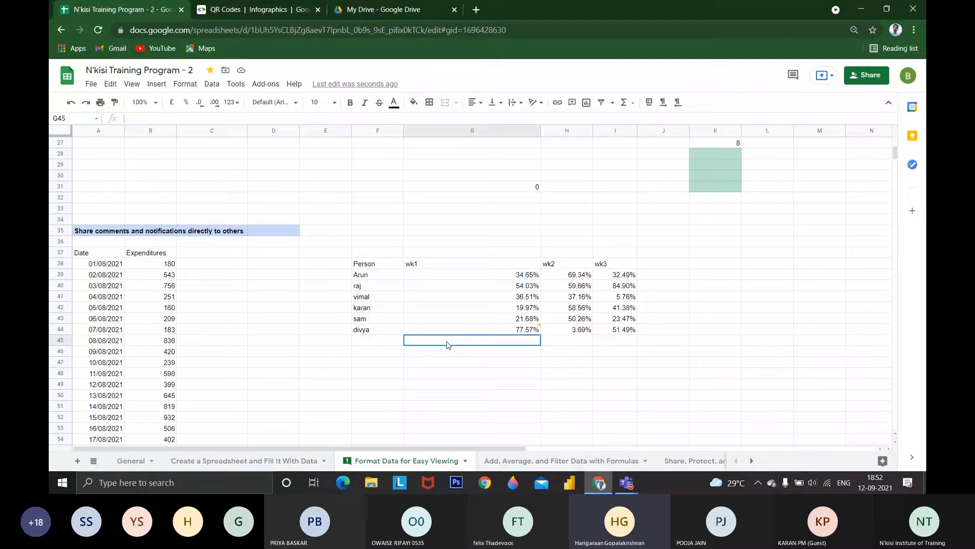
click(478, 328)
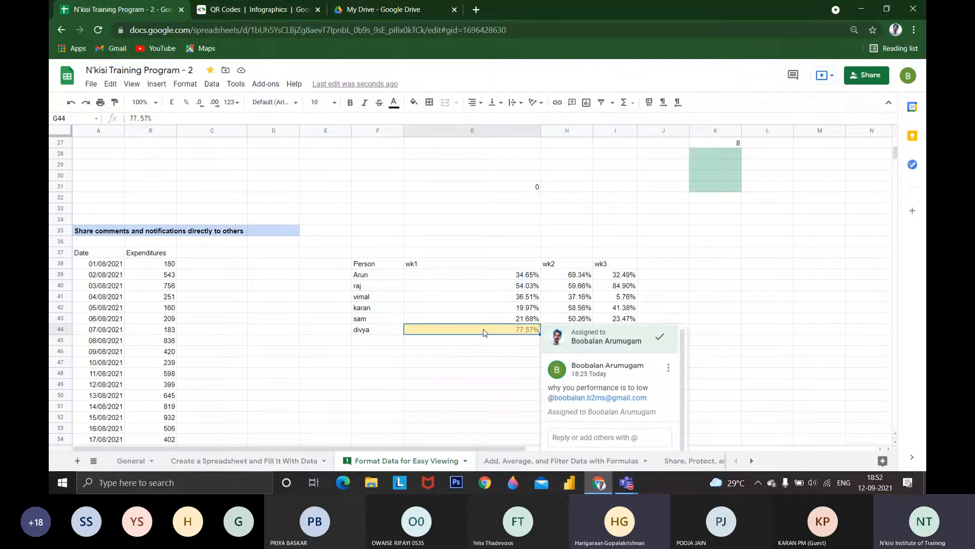
click(636, 299)
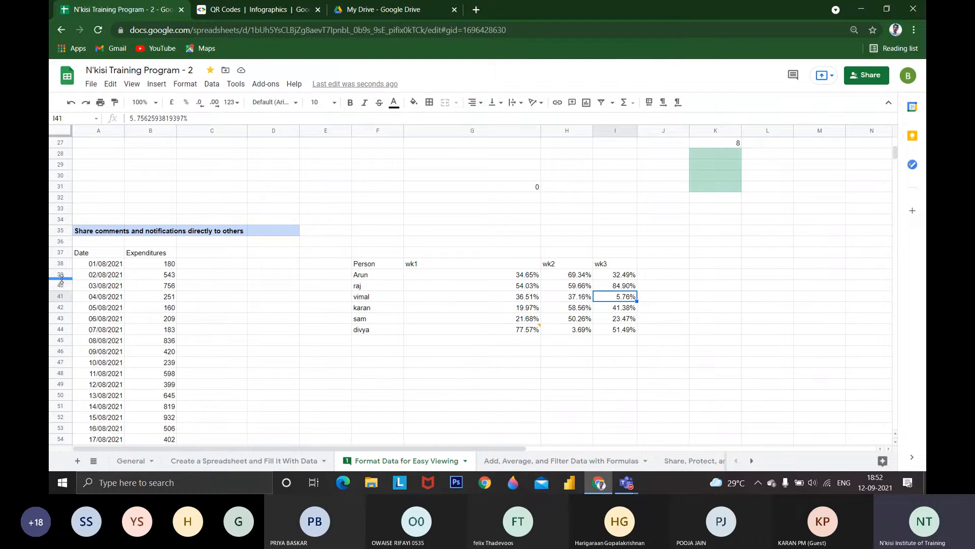
Insert a note reading "medical exp" on Expenditures cell B38
click(143, 265)
right_click(160, 266)
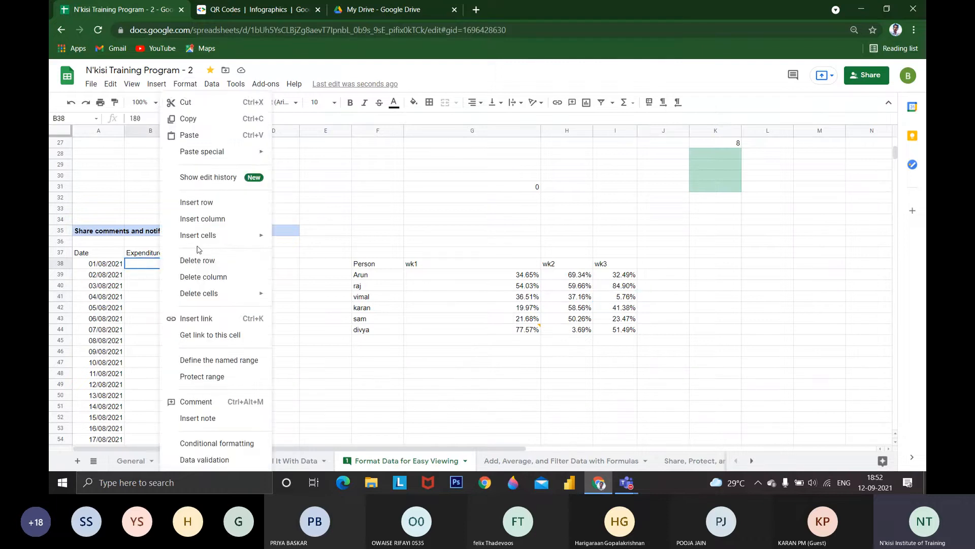
click(191, 418)
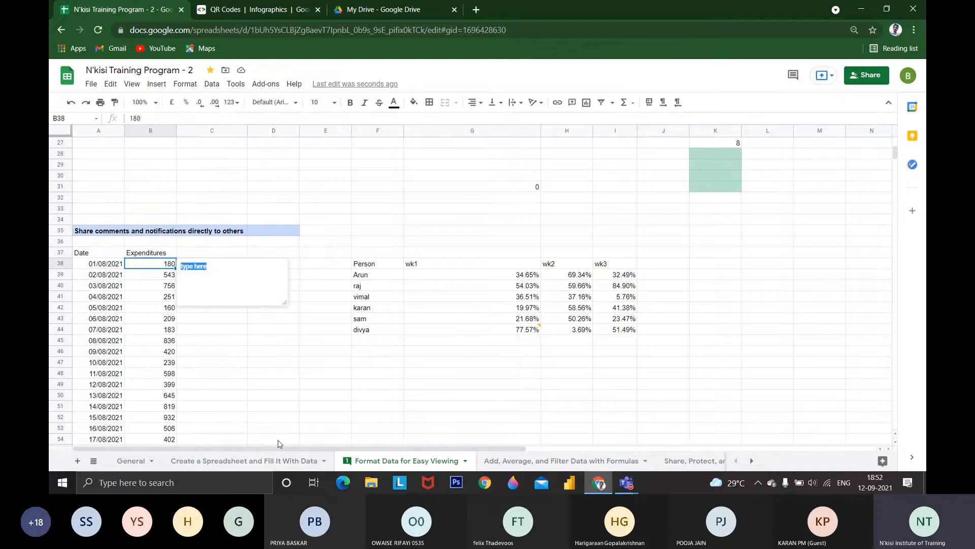
key(BackSpace)
text(medica)
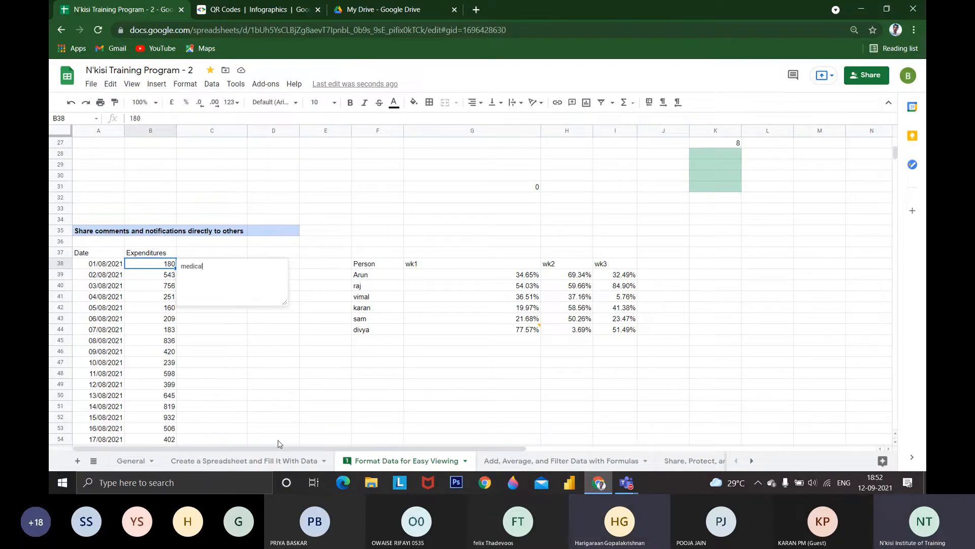
text(l ca)
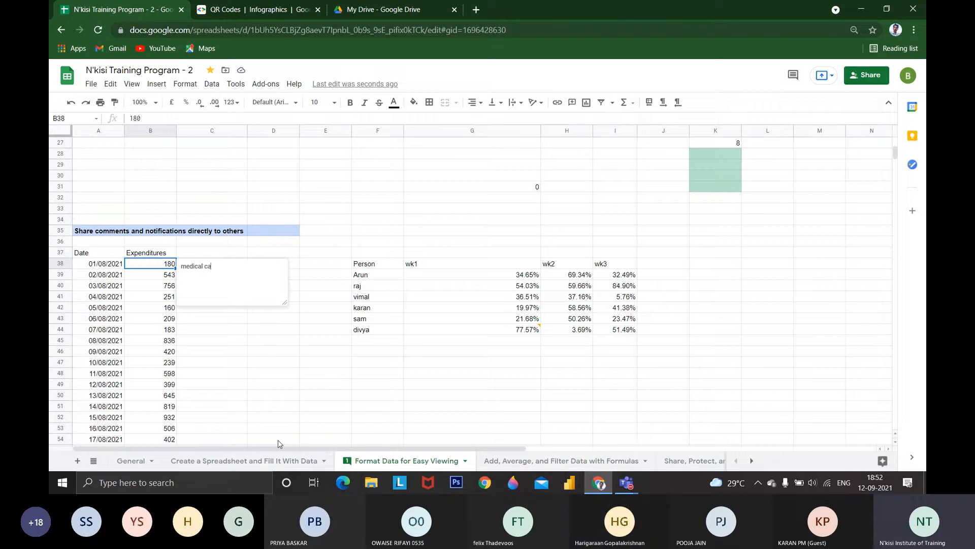
key(BackSpace)
key(BackSpace)
text(exp)
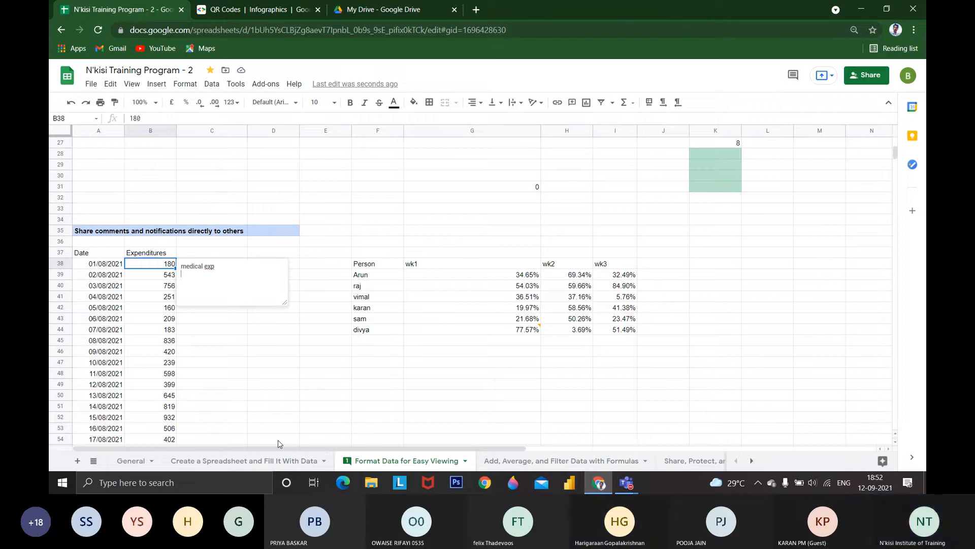
drag(240, 395, 234, 384)
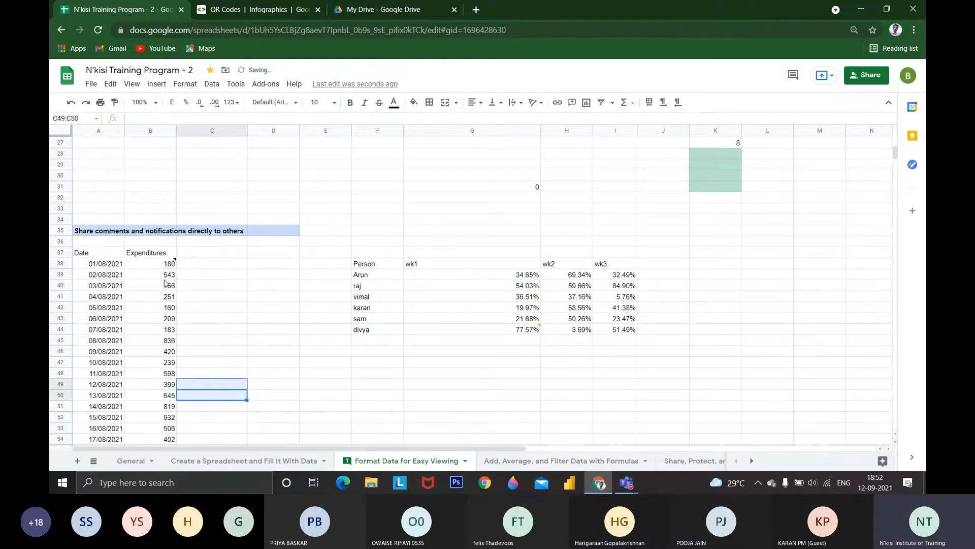
Insert a note reading "exam fess" on Expenditures cell B39 and display it
right_click(165, 278)
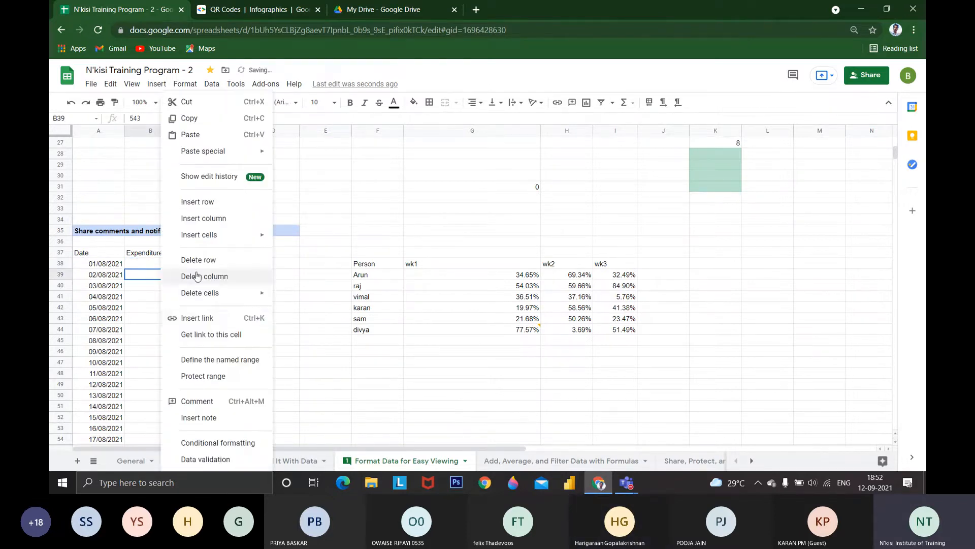
click(216, 418)
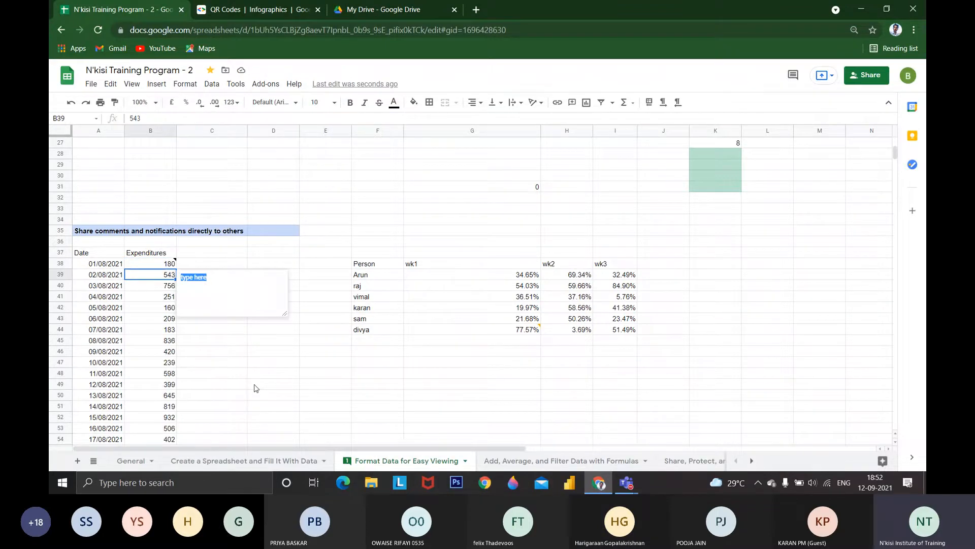
key(BackSpace)
text(exam)
text( text)
click(255, 386)
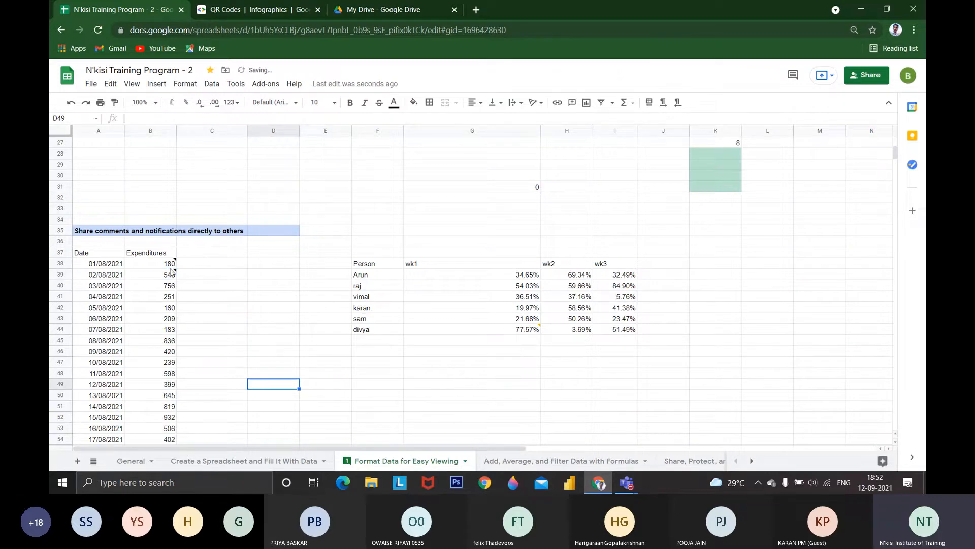
mouse_move(173, 277)
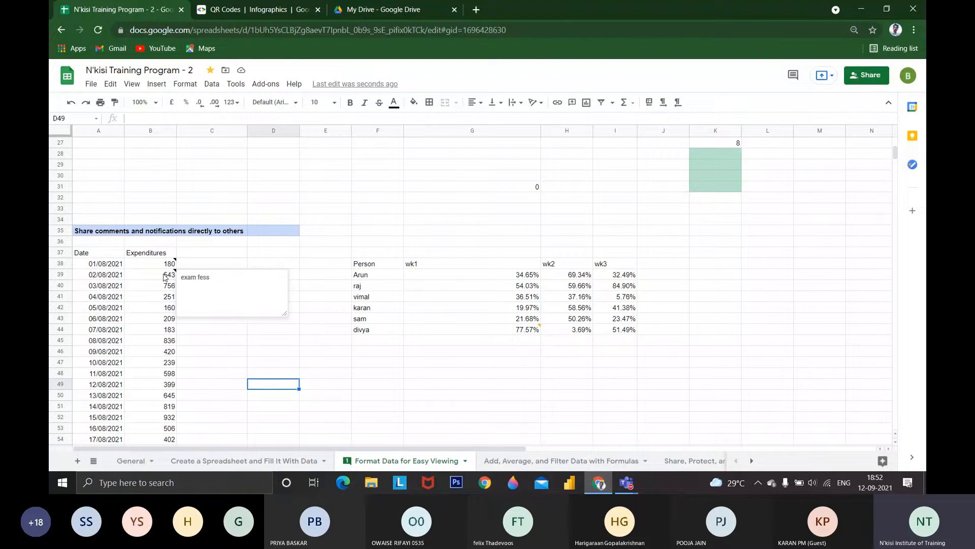
Add a comment reading "exam fess" to Expenditures cell B39
click(171, 271)
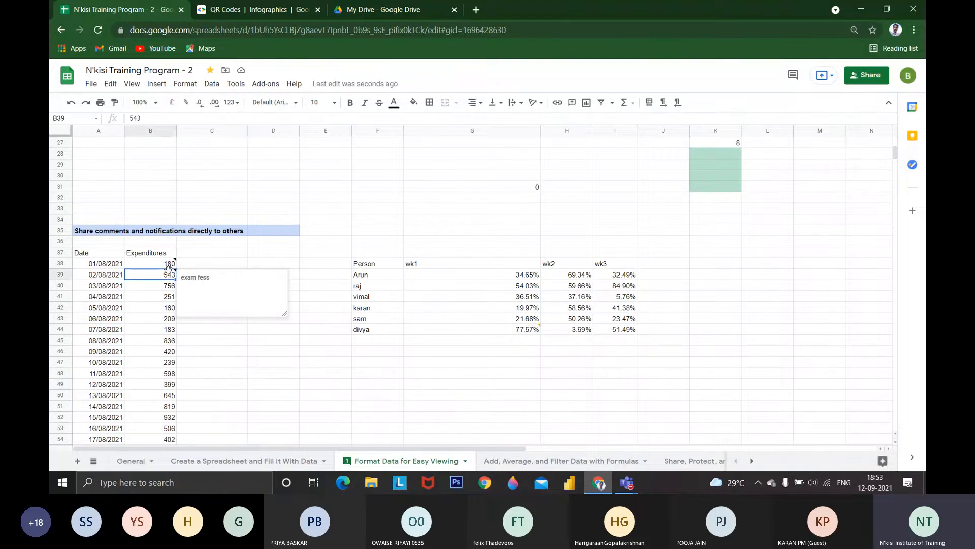
right_click(170, 272)
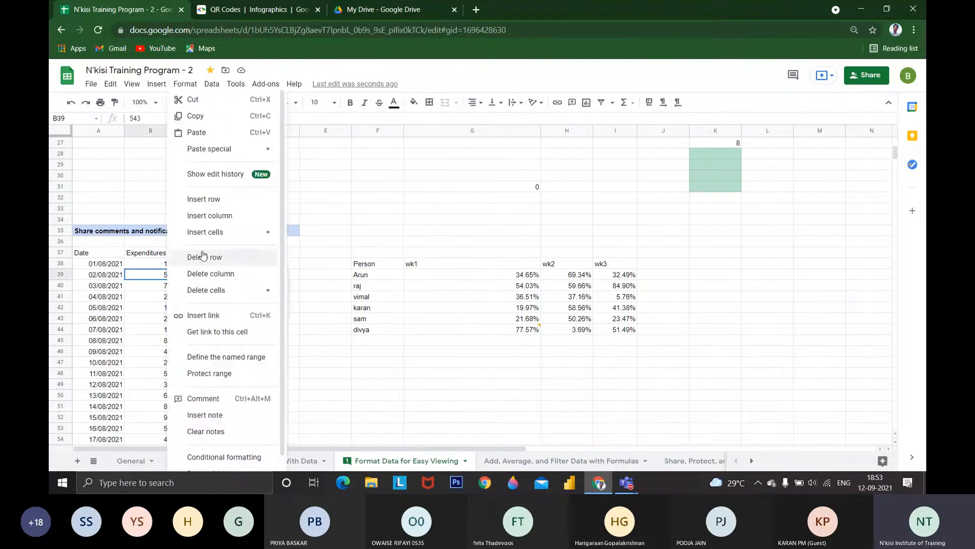
click(200, 396)
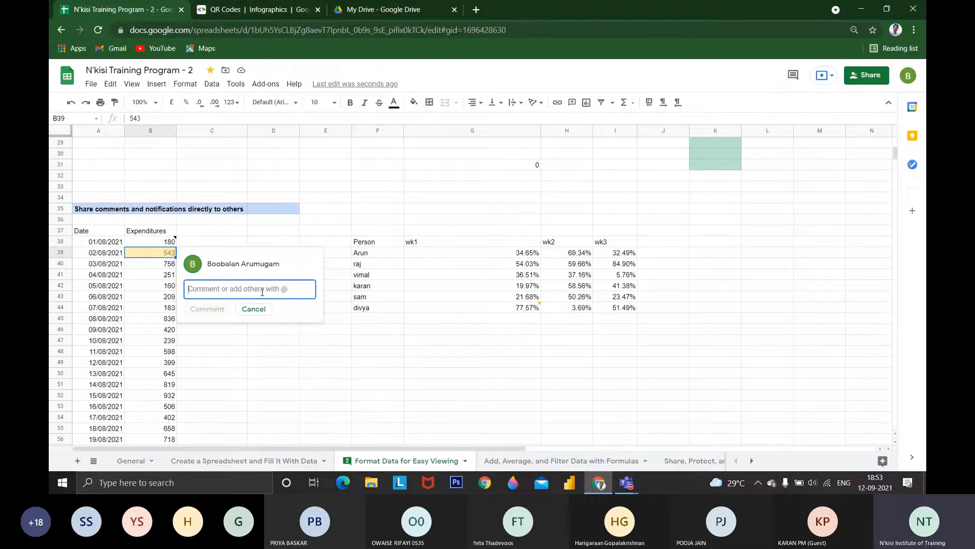
text(exam)
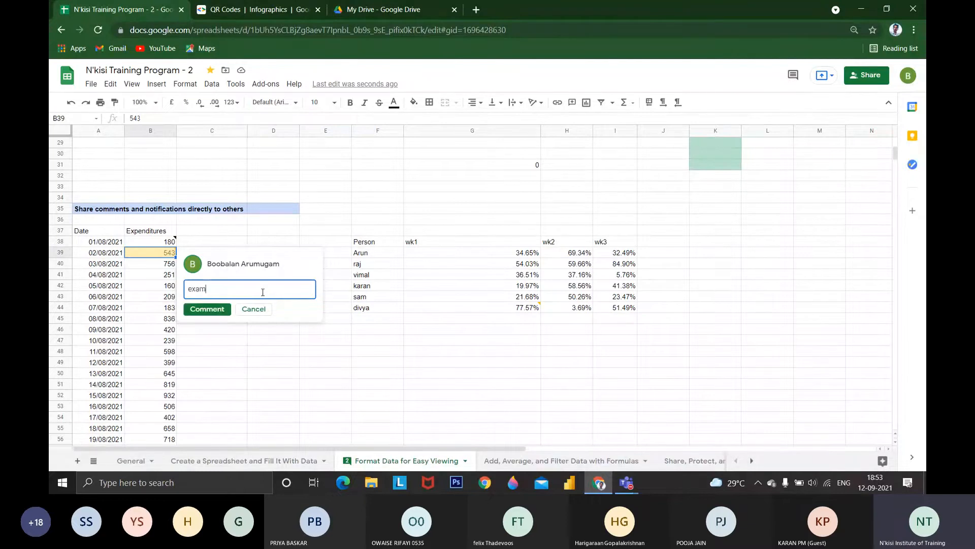
text( fess)
key(Return)
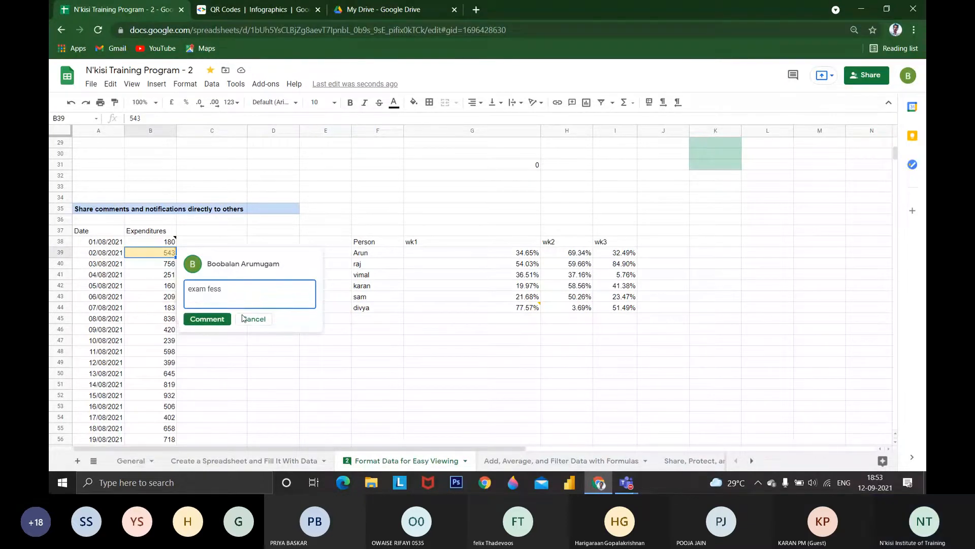
click(224, 319)
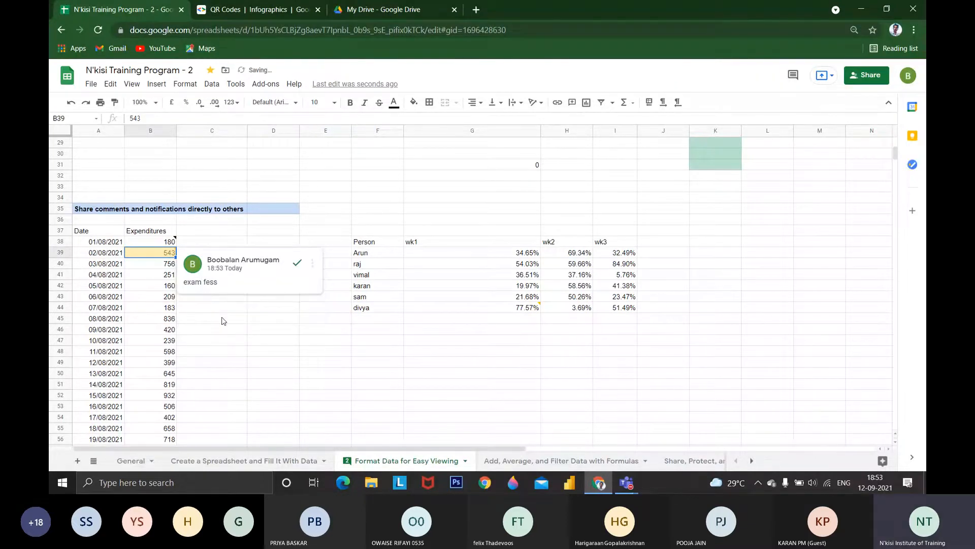
click(255, 322)
Reply "ok approved" to the comment on cell B39
click(156, 254)
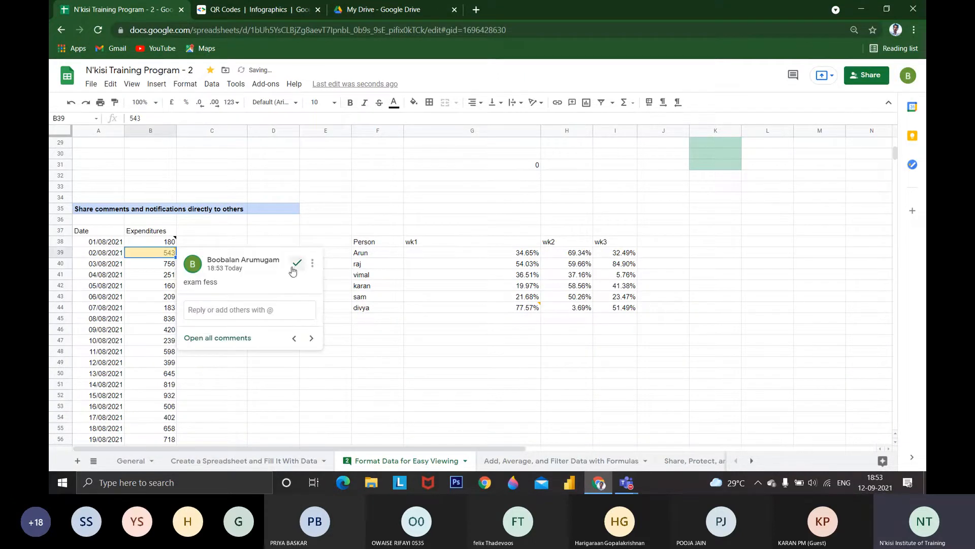
click(237, 308)
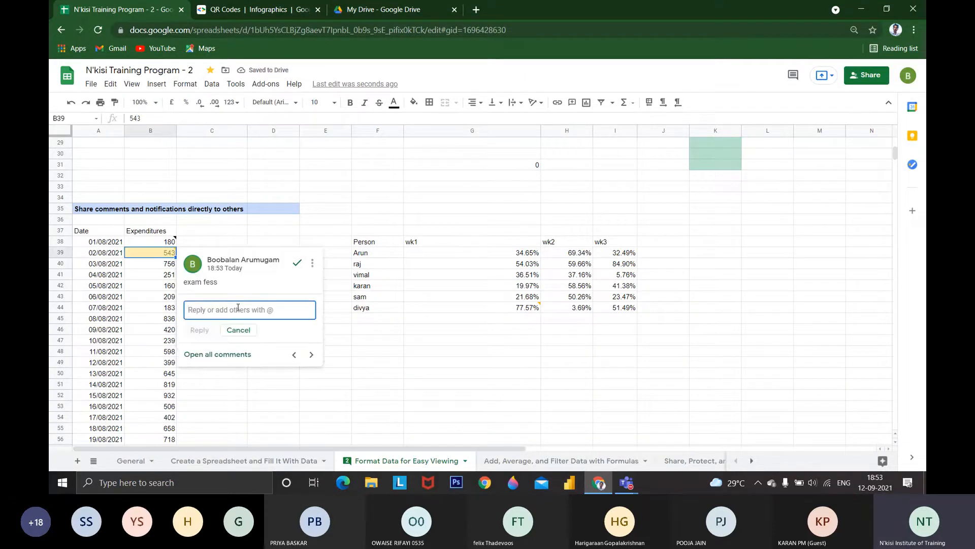
text(ok approc)
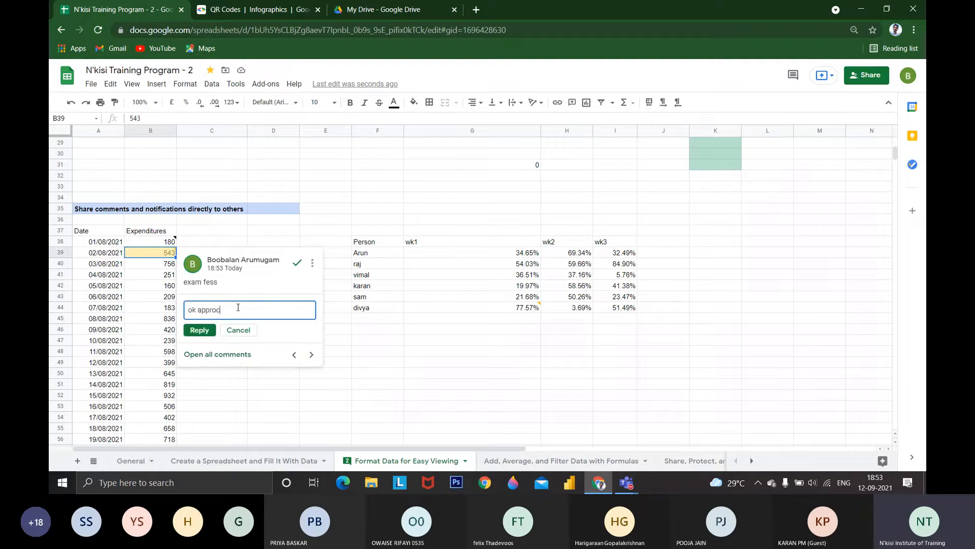
key(BackSpace)
text(ved)
click(200, 331)
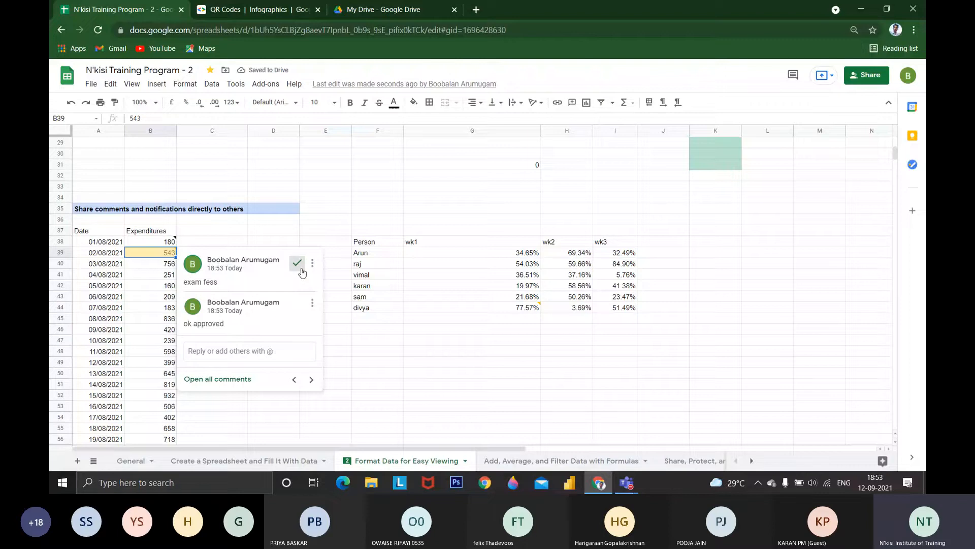
Mark the comment thread on Expenditures cell B39 as resolved and display the cell's remaining note
click(301, 269)
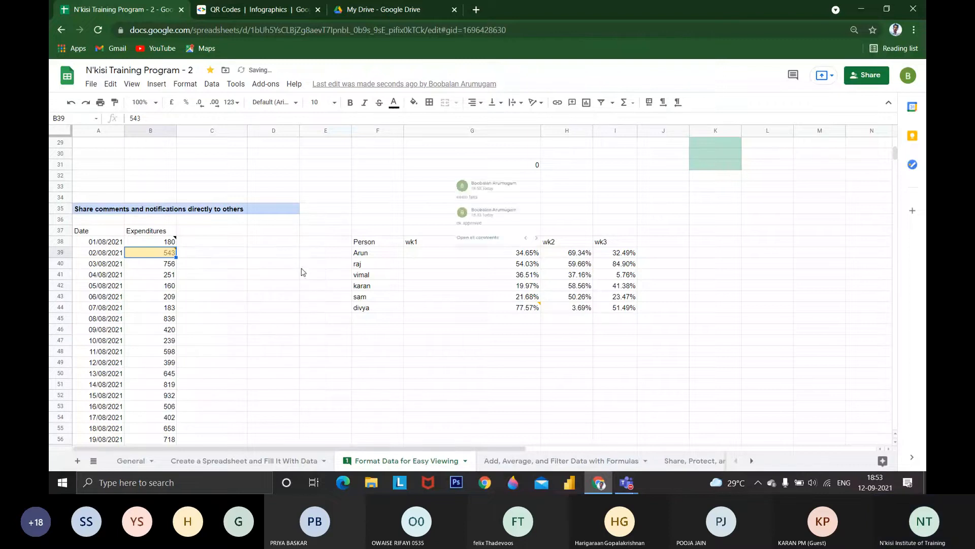
click(280, 296)
mouse_move(171, 256)
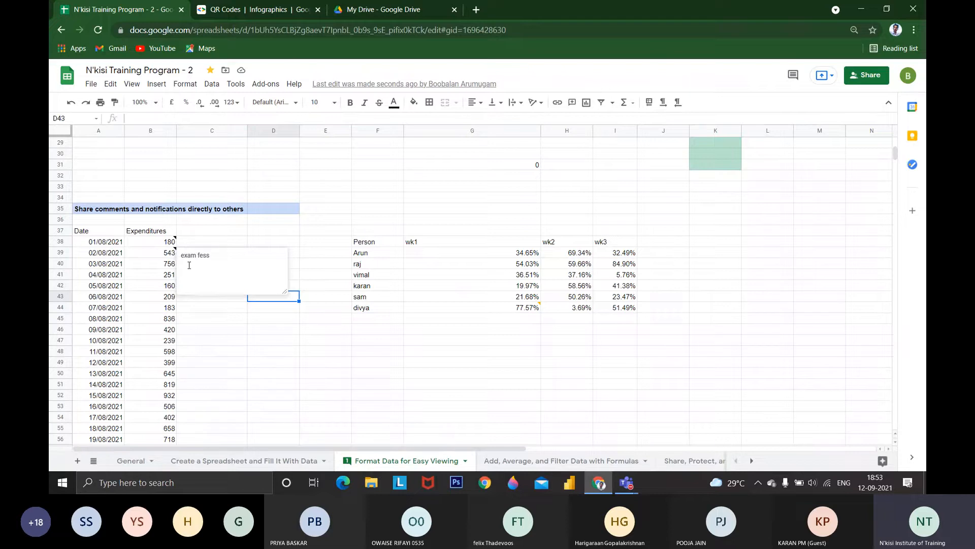
right_click(163, 254)
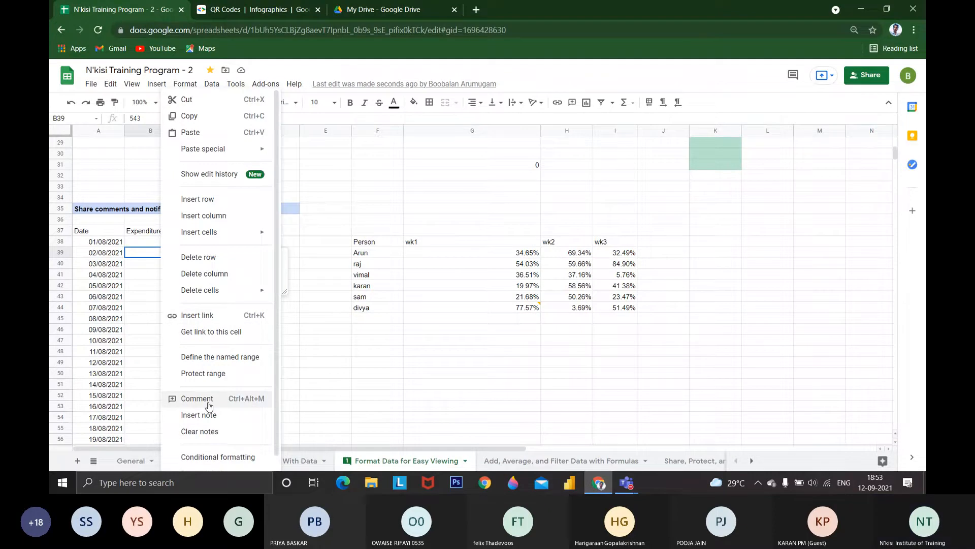
Open the comment history, examine the status of the B39 thread and the older threads, and close the history
click(792, 80)
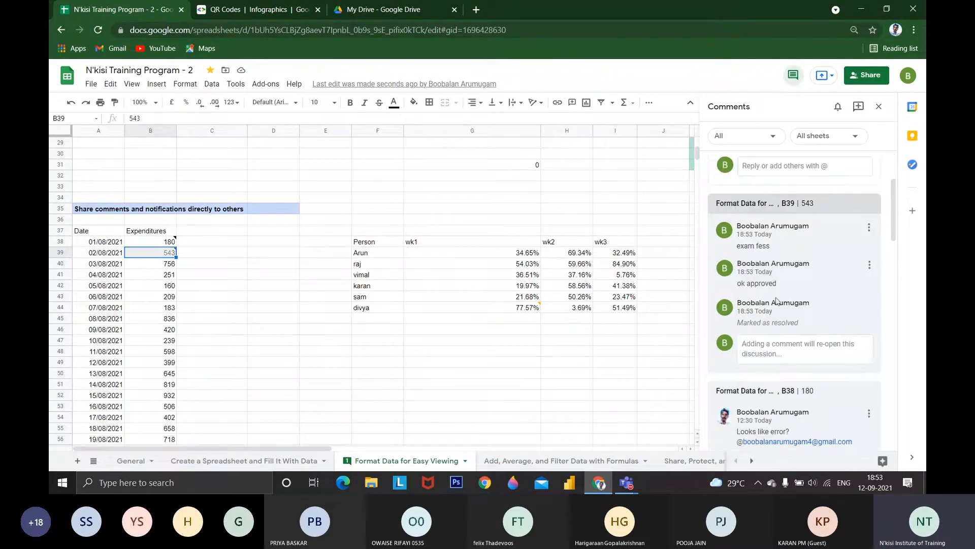
triple_click(752, 324)
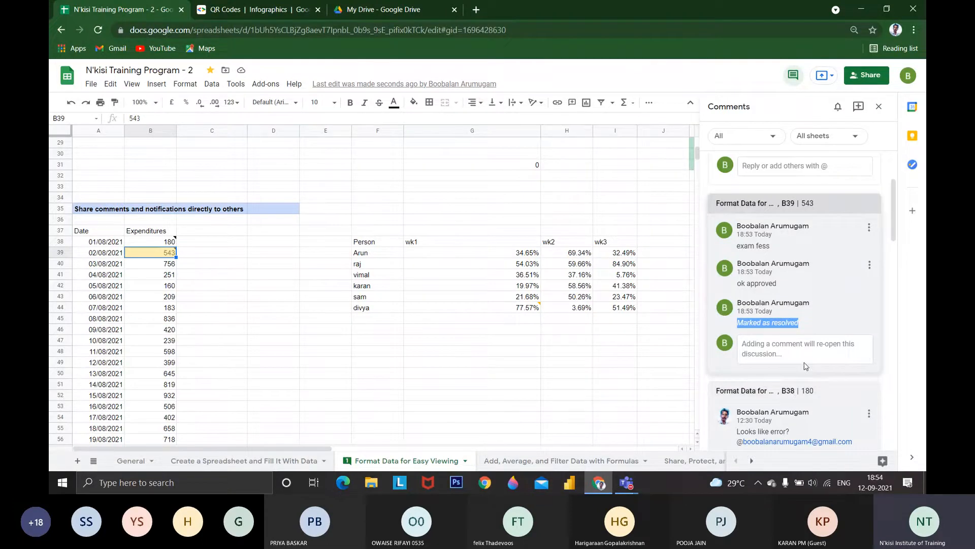
scroll(773, 408, down, 10)
scroll(772, 406, up, 11)
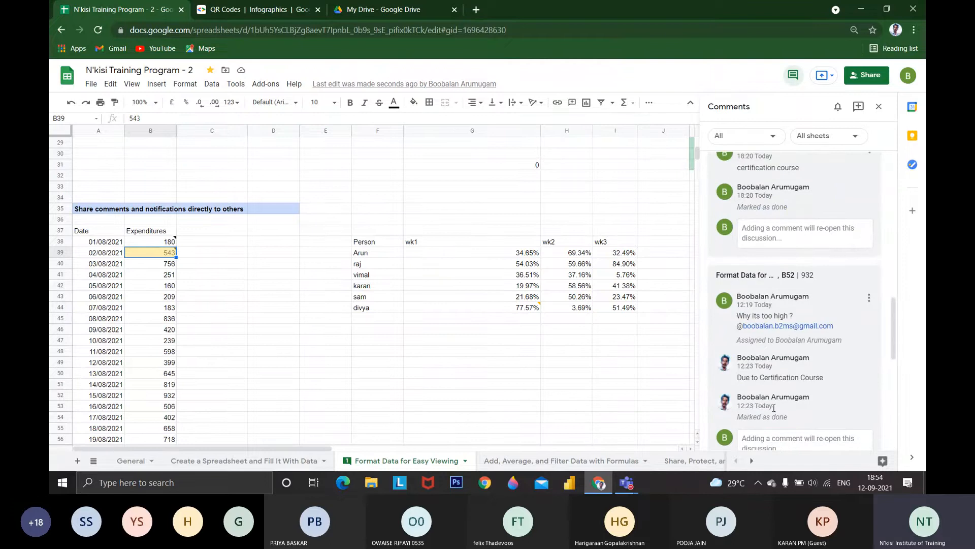
scroll(774, 407, up, 1)
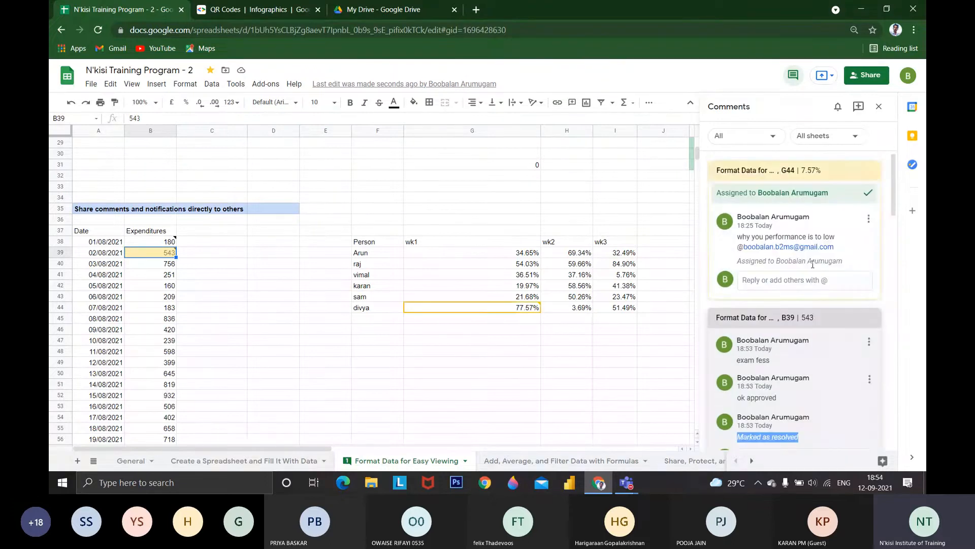
click(878, 106)
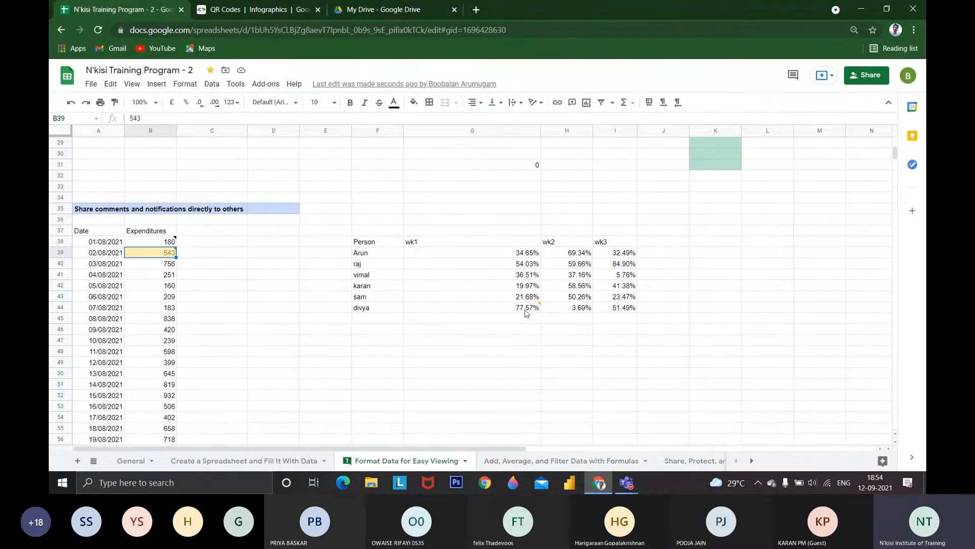
Enter "print" in cell G46 below the person performance table
click(516, 331)
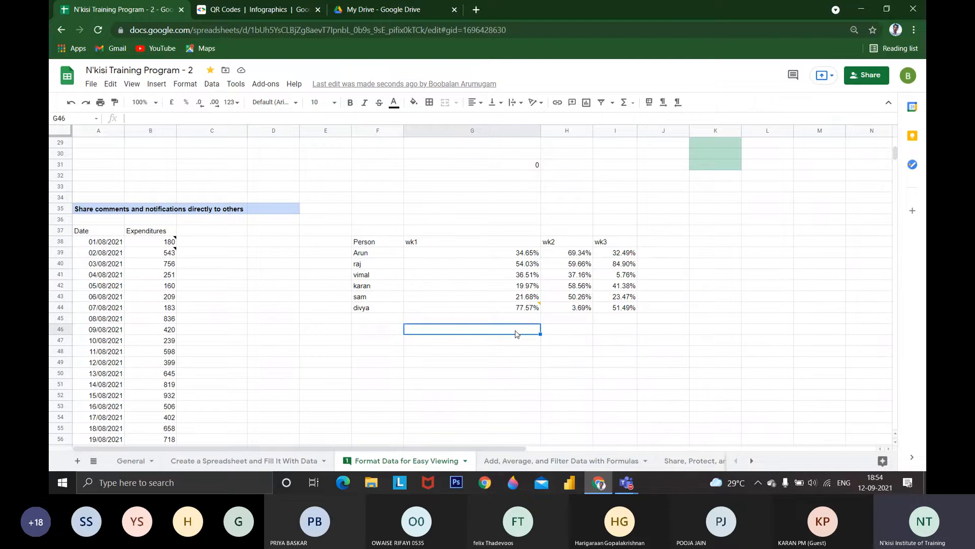
text(pri)
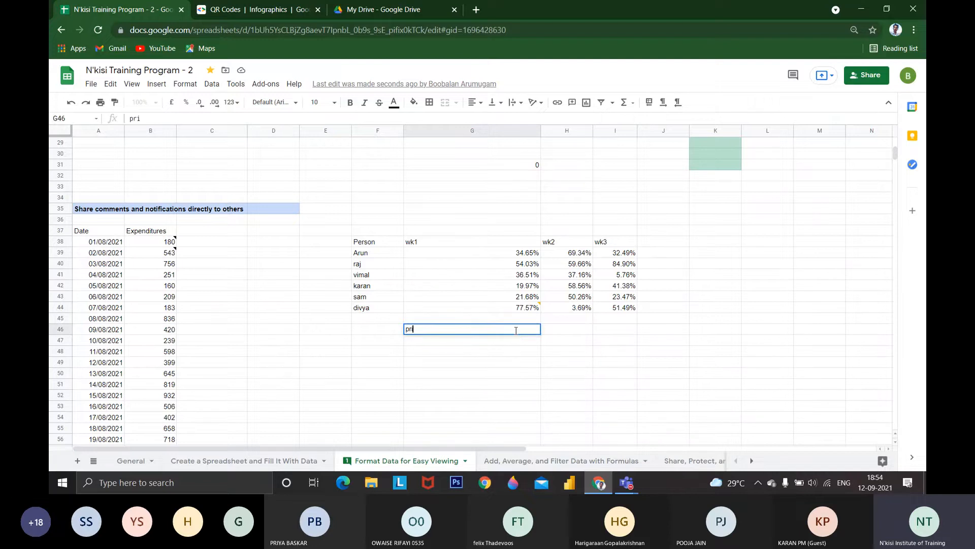
text(nt)
key(Return)
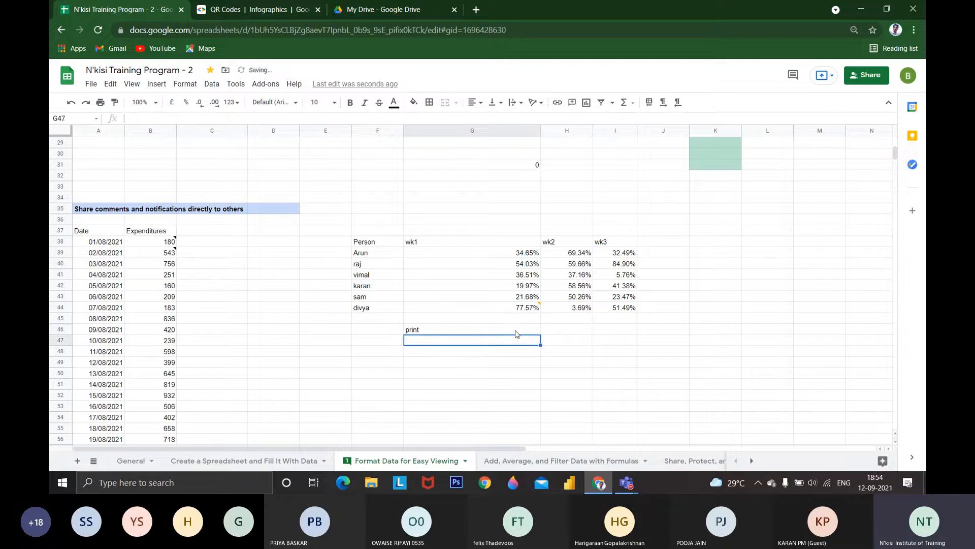
Replace the text in cell G46 with "//print"
click(516, 332)
key(BackSpace)
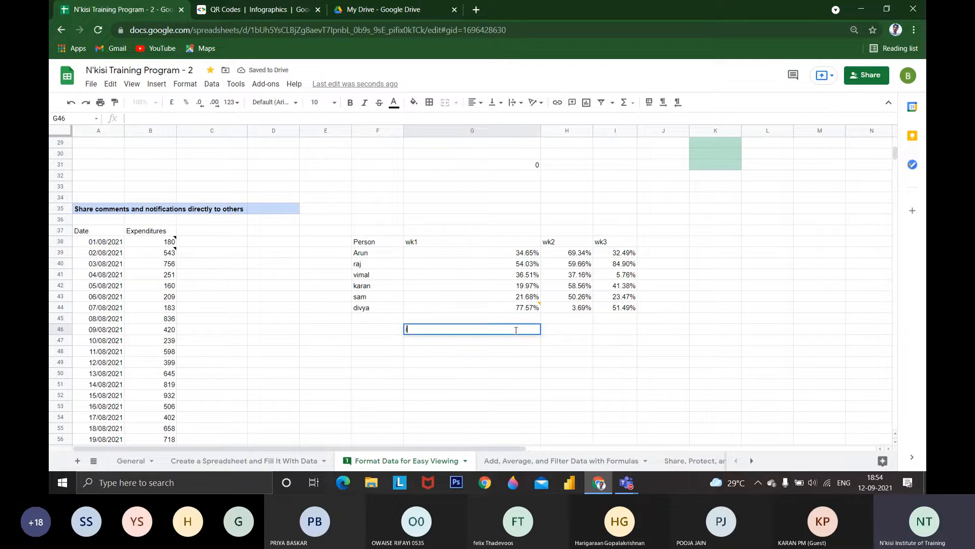
text(//print)
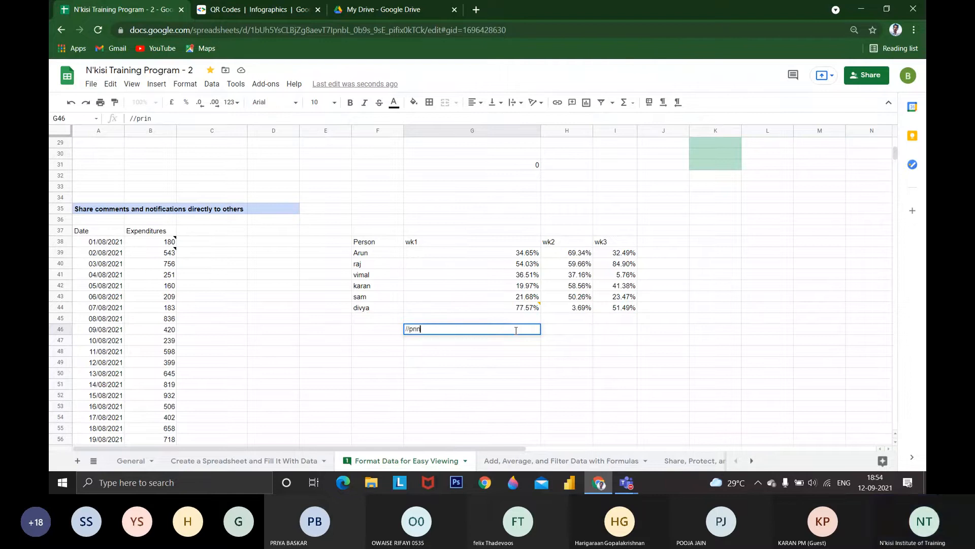
key(Return)
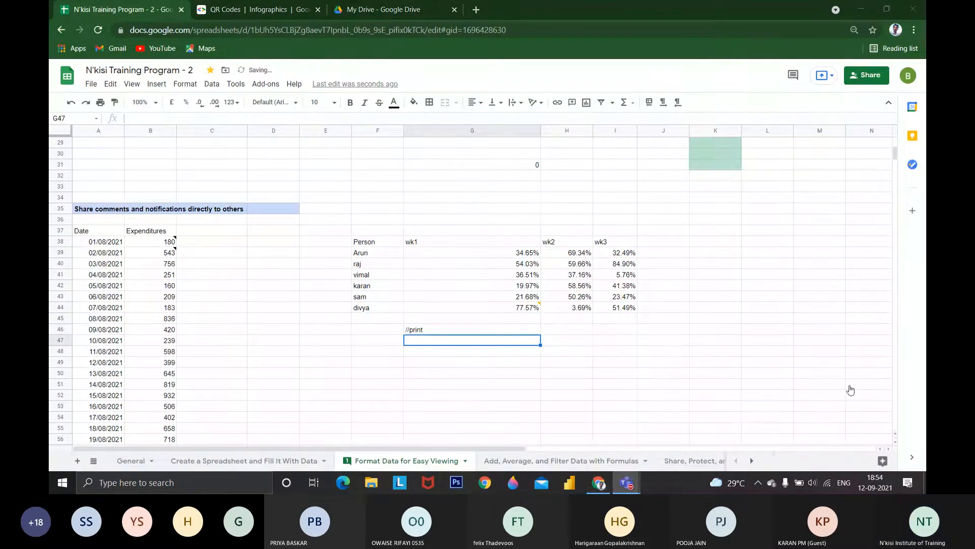
click(769, 431)
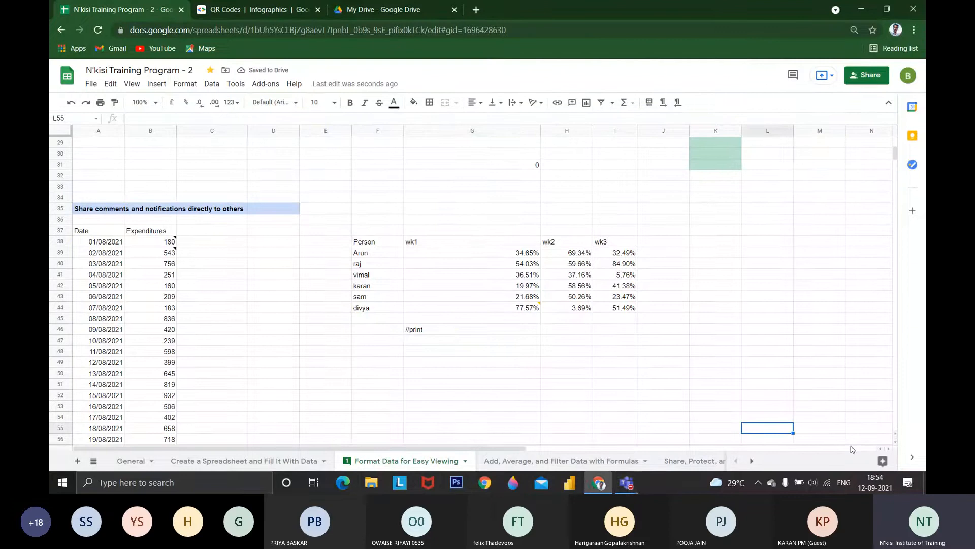
click(462, 344)
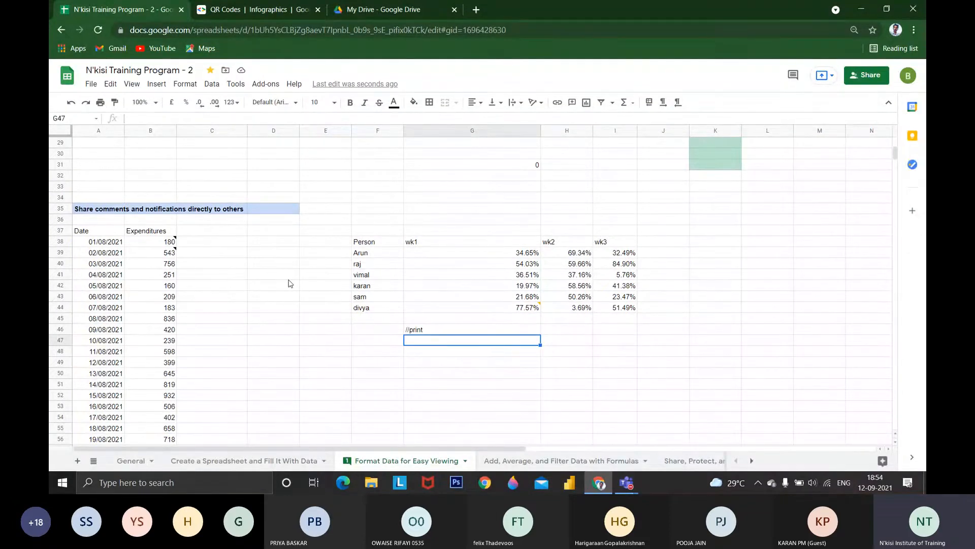
scroll(203, 278, up, 2)
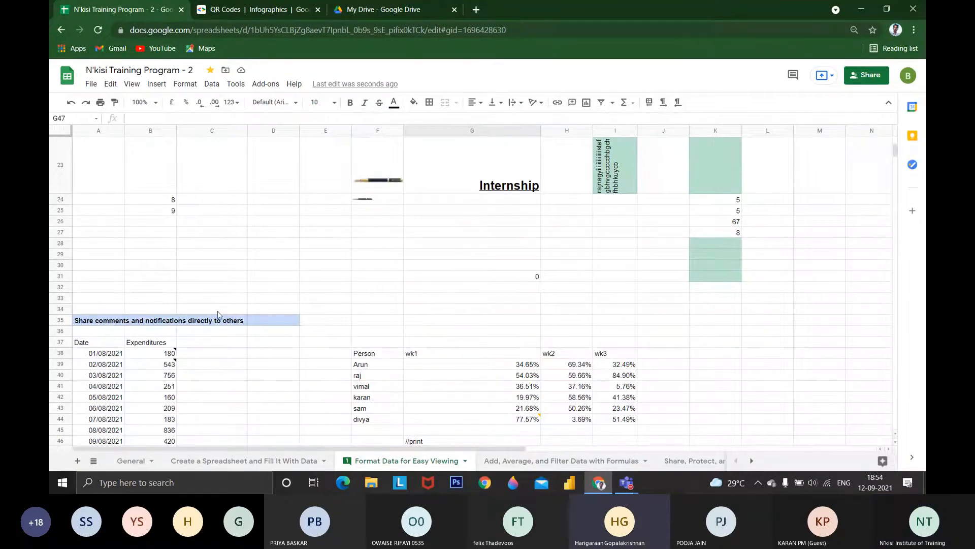
scroll(220, 315, down, 1)
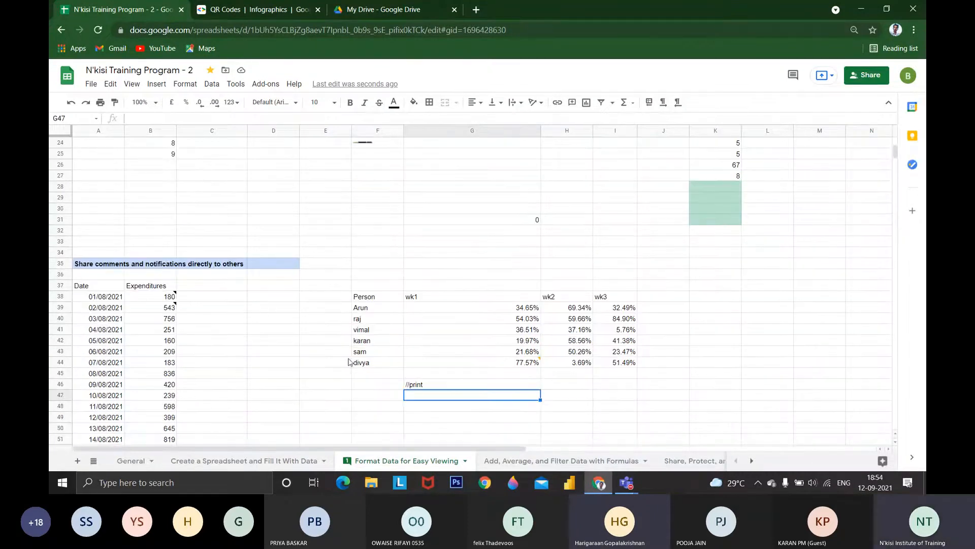
click(110, 85)
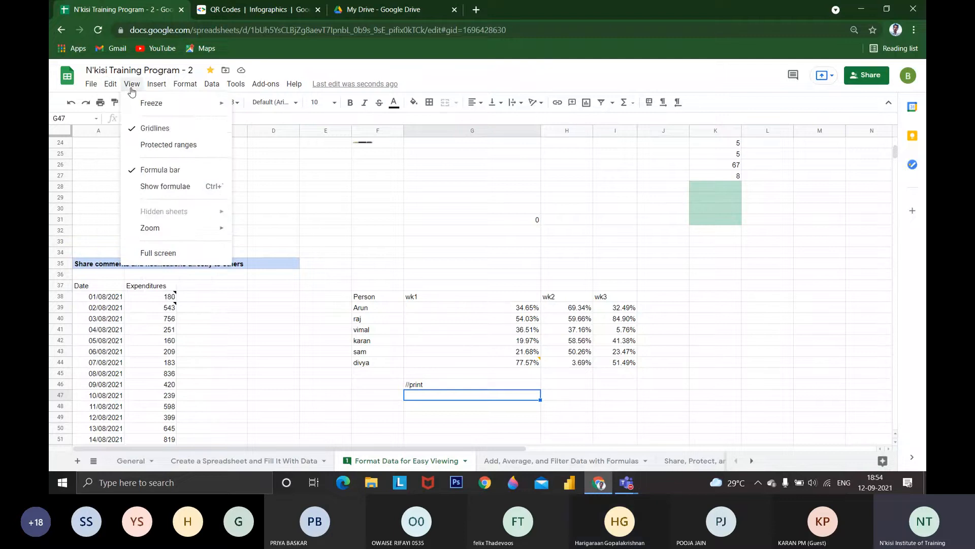
mouse_move(131, 85)
scroll(401, 437, down, 5)
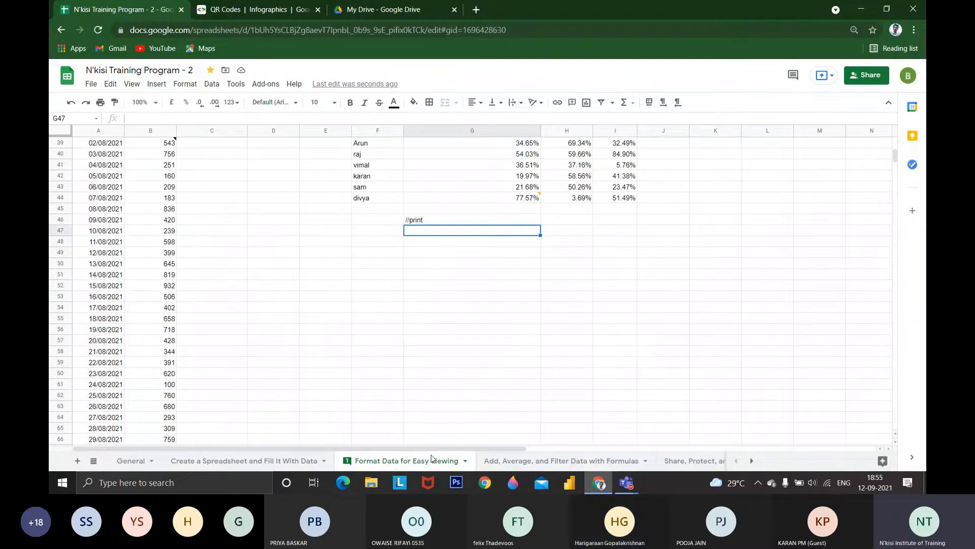
Switch to the "Add, Average, and Filter Data with Formulas" sheet and find the SORTING & FILTERING table
click(561, 461)
scroll(270, 312, up, 20)
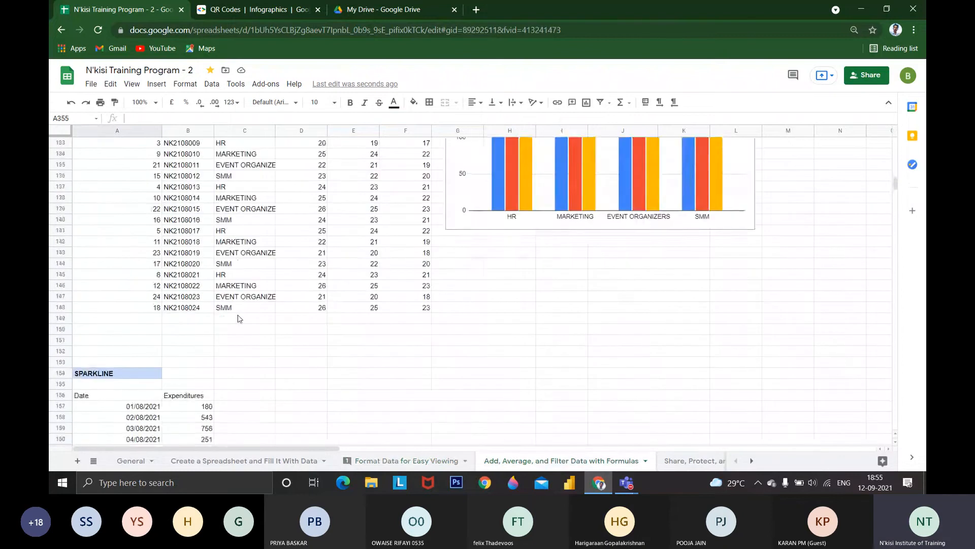
scroll(238, 319, up, 10)
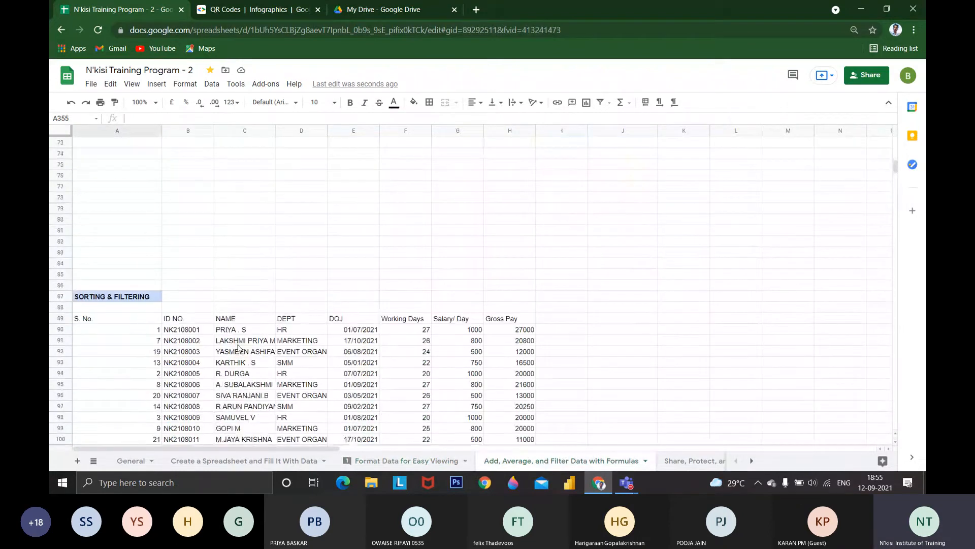
scroll(238, 349, down, 2)
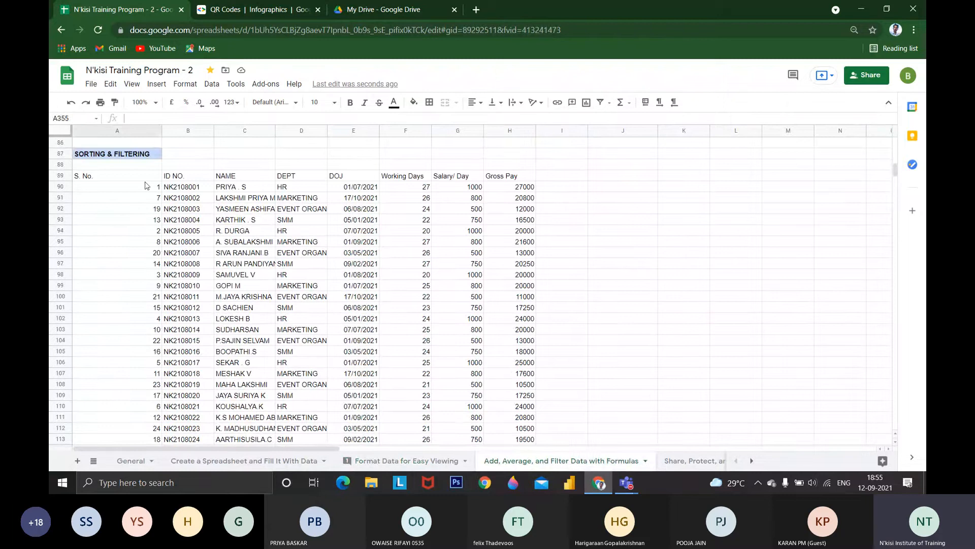
Examine the S. No., ID NO., NAME, DEPT and DOJ columns of the SORTING & FILTERING table
drag(146, 178, 510, 440)
drag(152, 187, 152, 419)
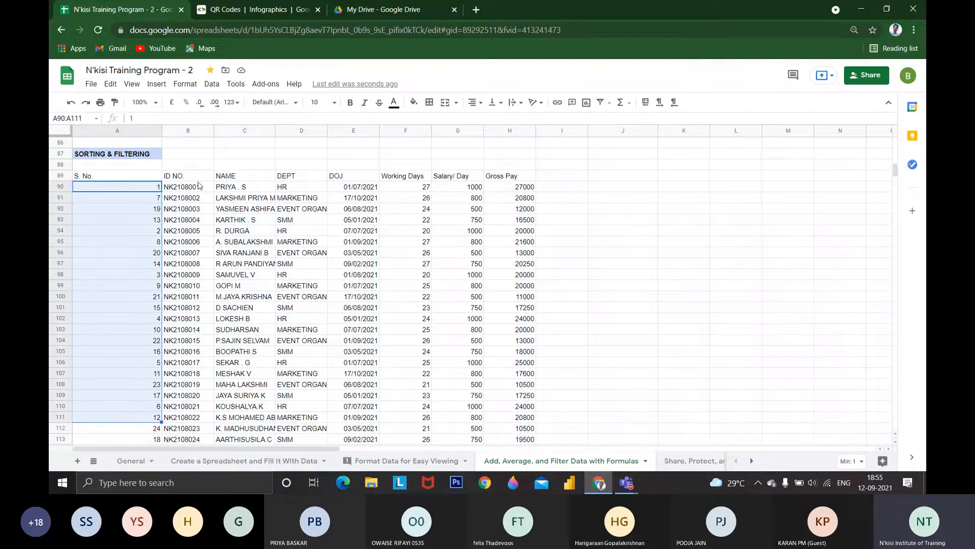
drag(199, 186, 209, 430)
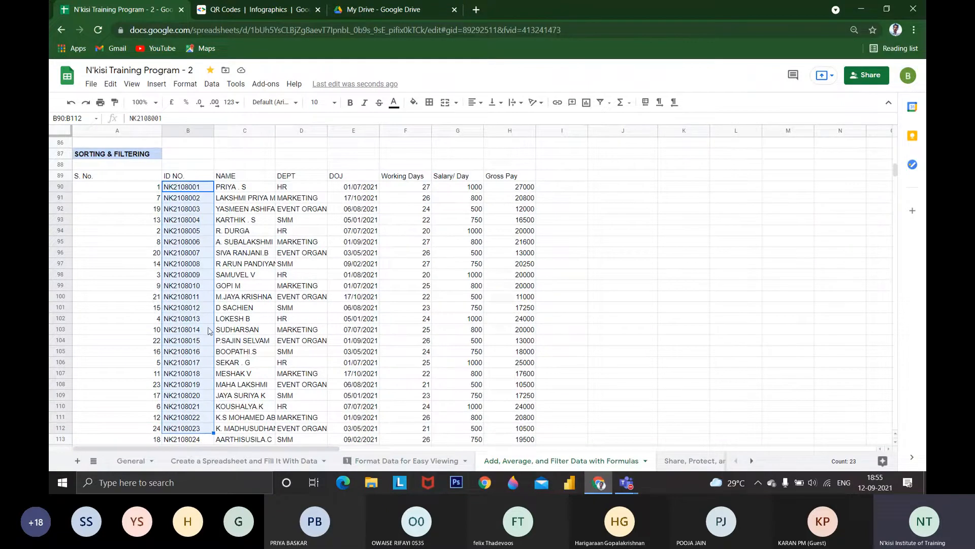
click(252, 188)
drag(325, 187, 320, 362)
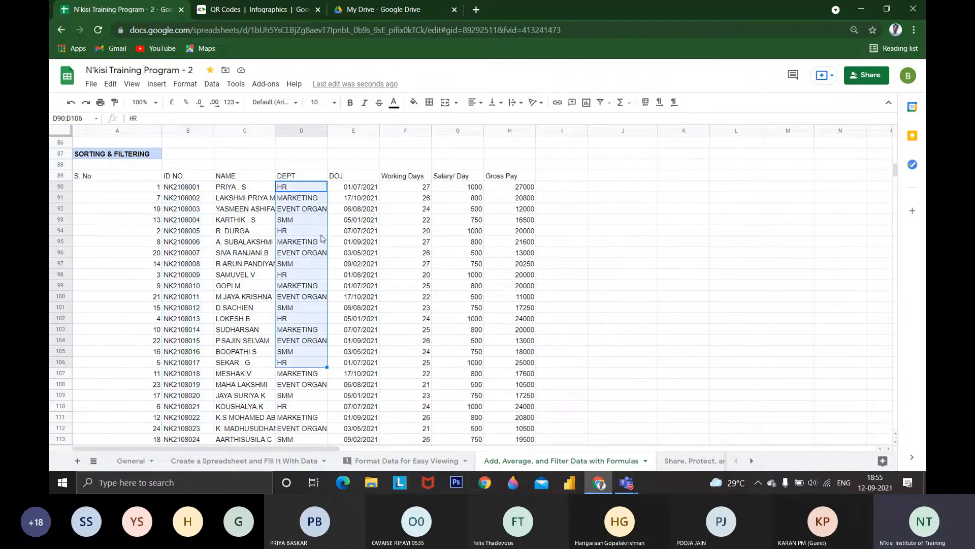
click(347, 187)
Select the whole SORTING & FILTERING table, A89:H113, and look over the available sorting commands
drag(96, 176, 501, 394)
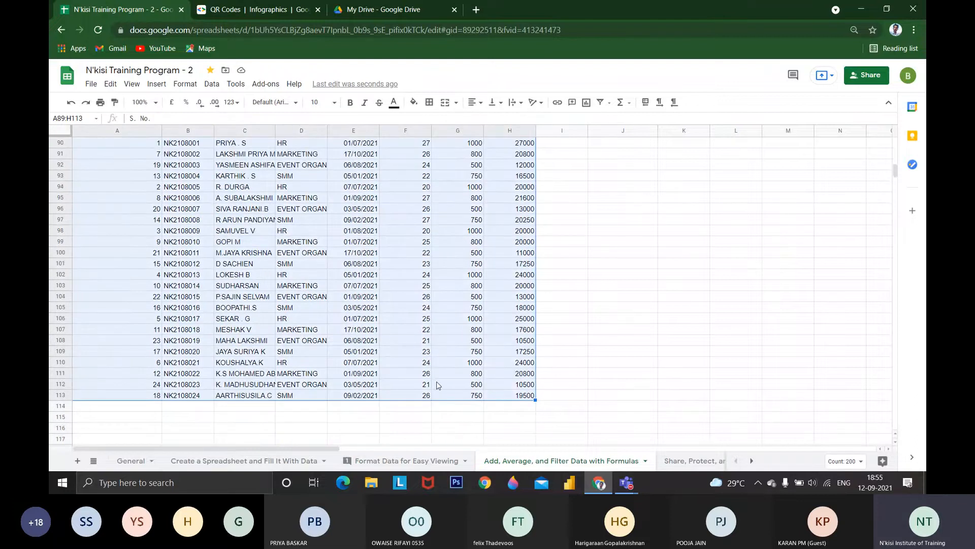
scroll(436, 385, up, 4)
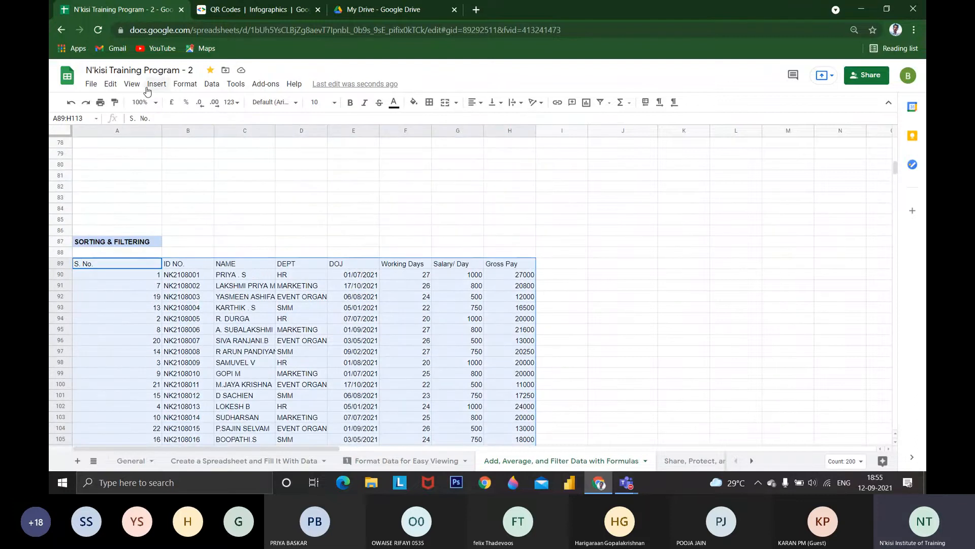
click(155, 84)
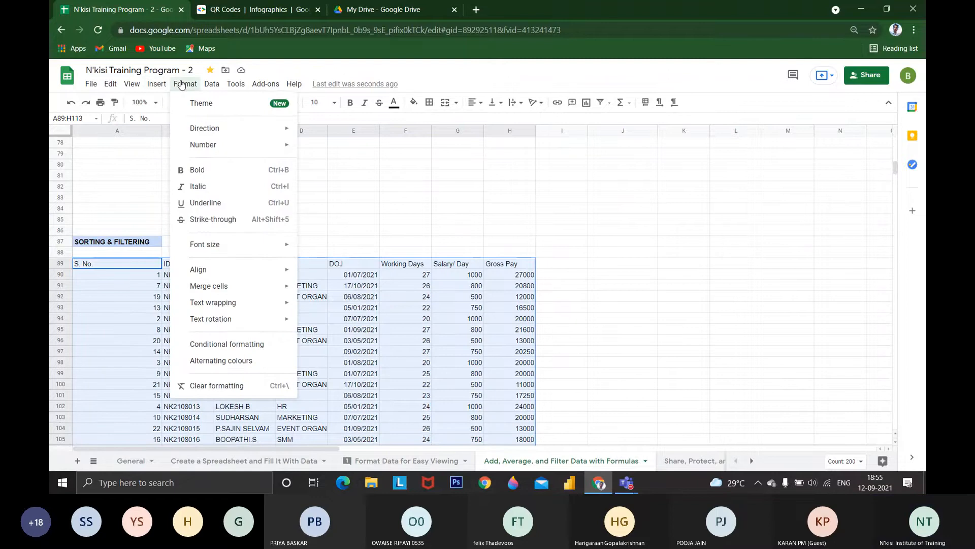
mouse_move(212, 84)
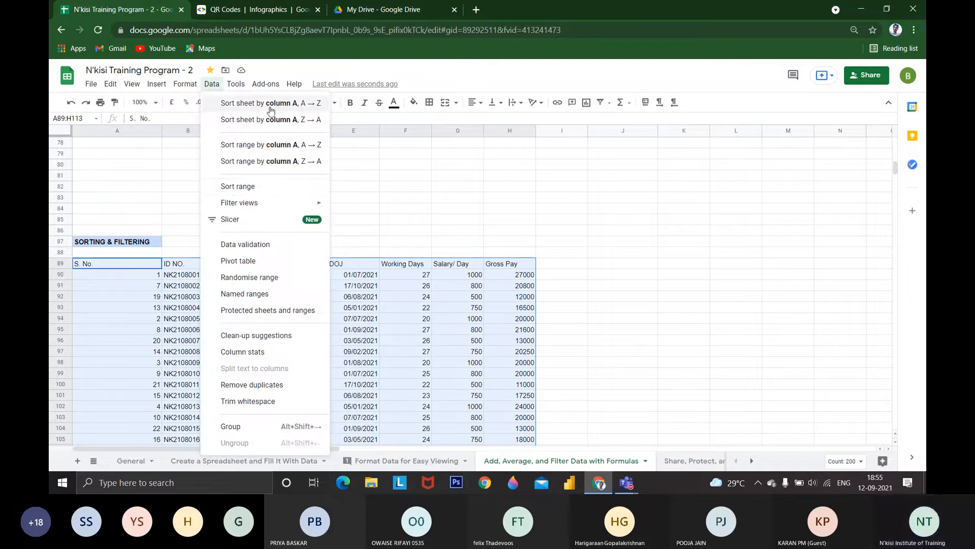
click(83, 192)
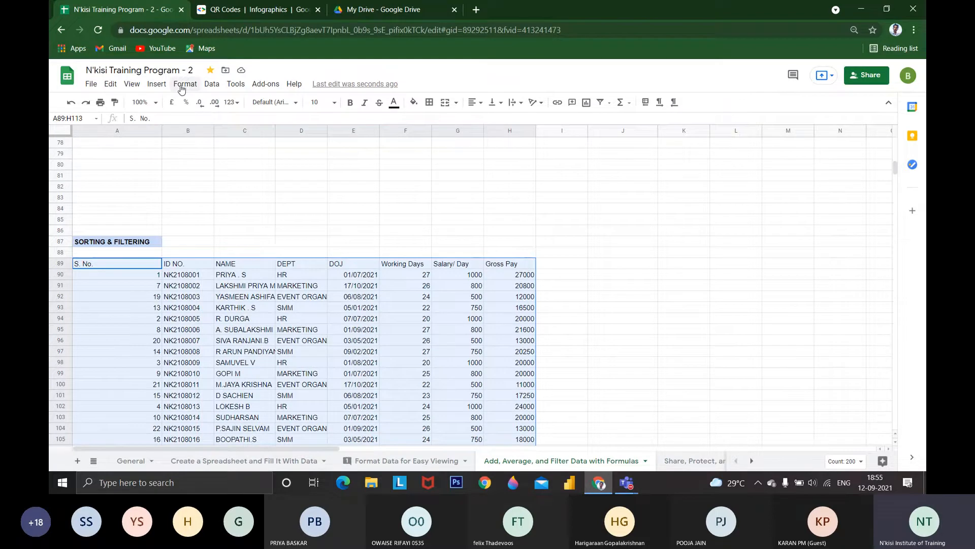
Sort the range A89:H113 by S. No. in A → Z order, treating the first row as a header
click(209, 85)
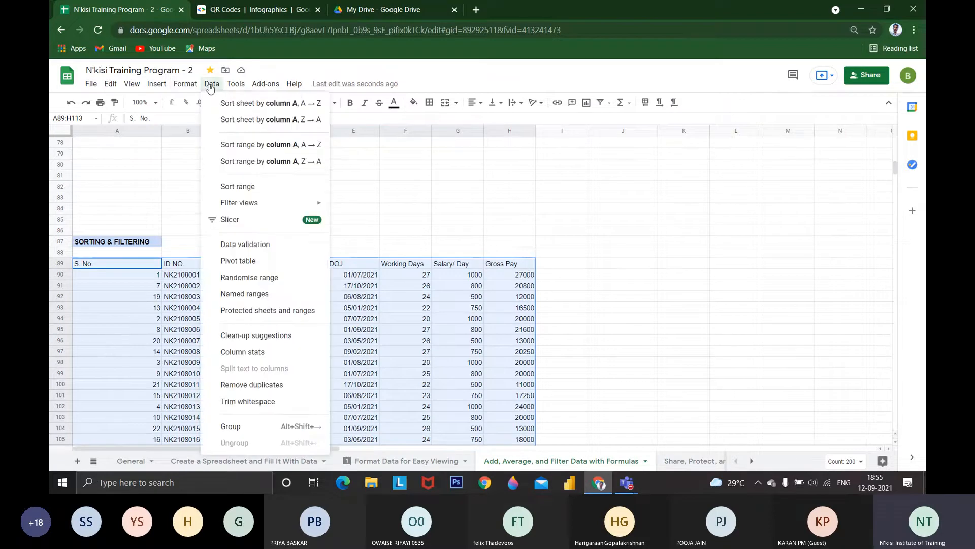
click(239, 187)
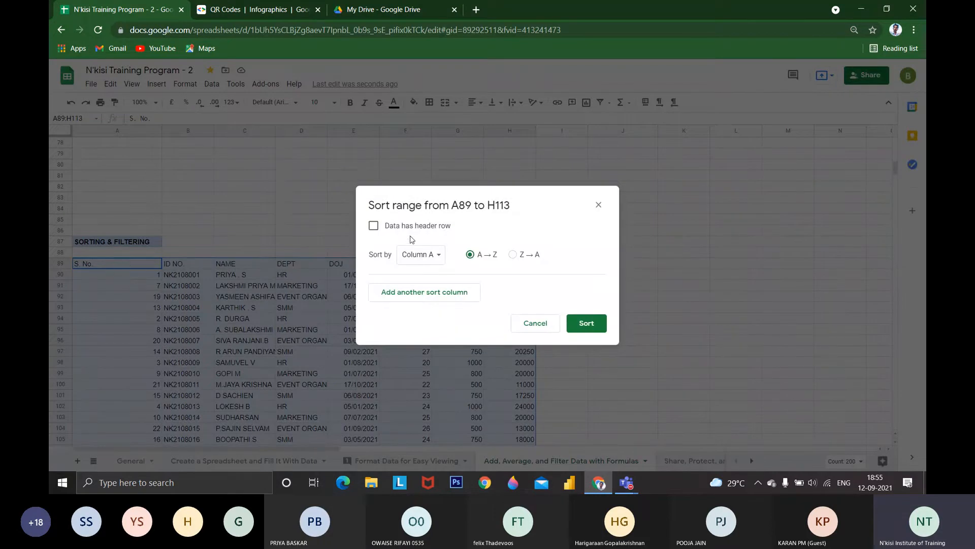
click(374, 225)
click(416, 254)
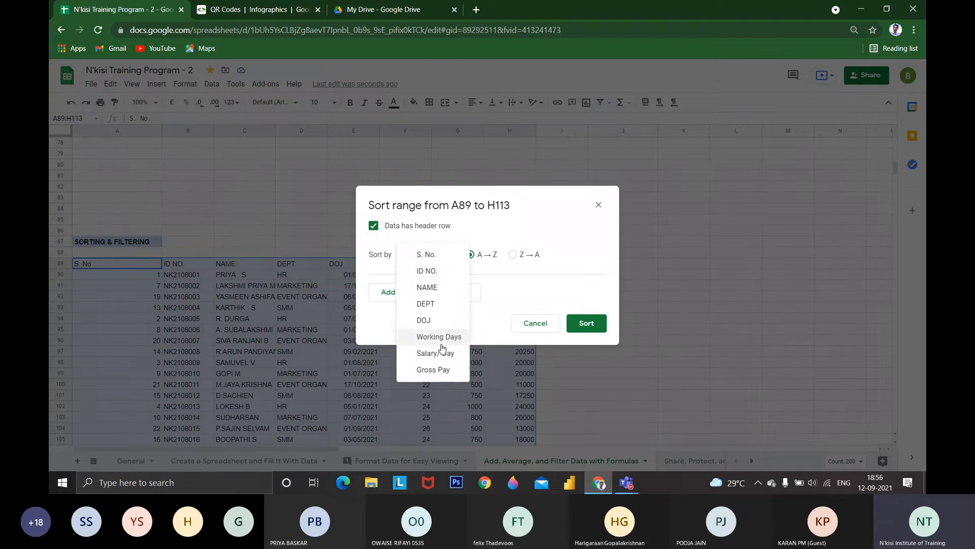
click(435, 258)
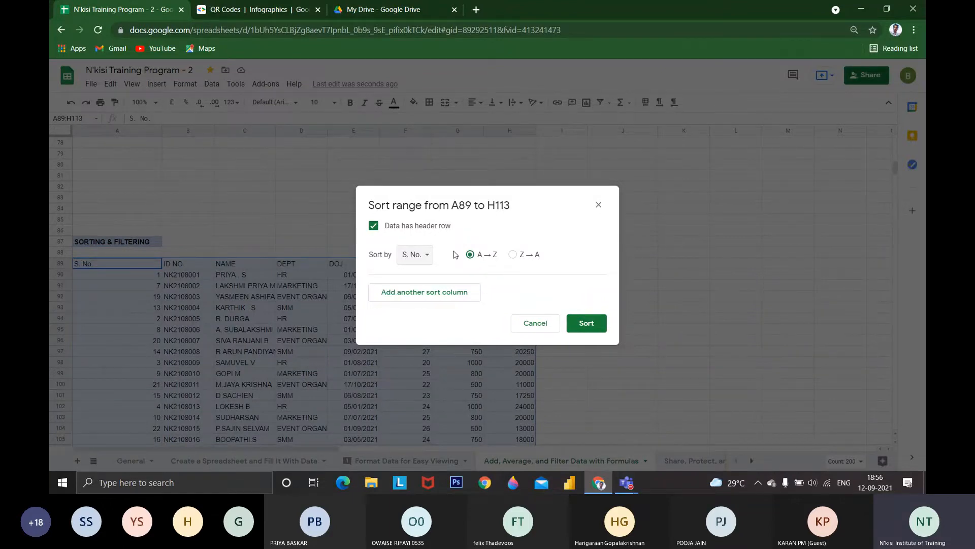
click(586, 323)
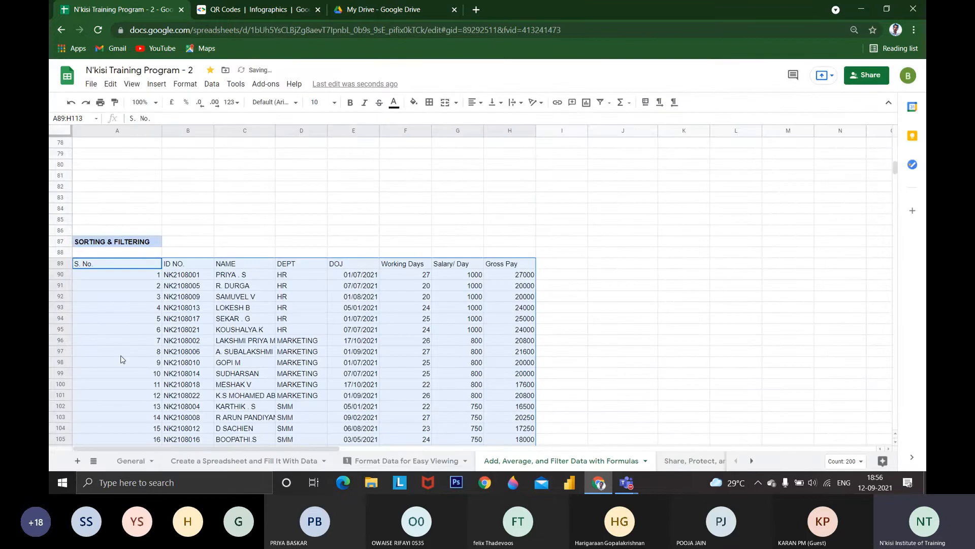
scroll(121, 359, down, 3)
scroll(137, 350, up, 1)
Add a new column header "RaNK" in I89, beside Gross Pay
click(545, 176)
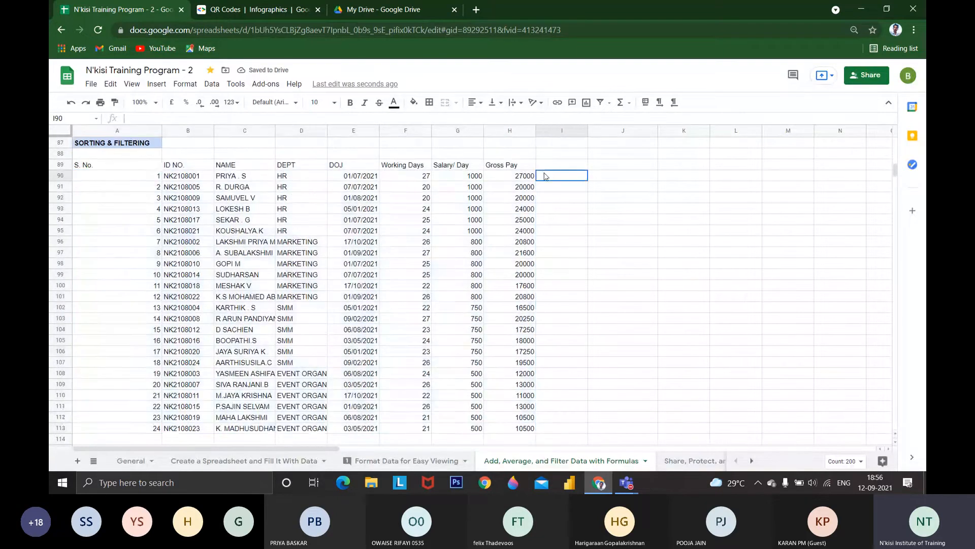
click(547, 167)
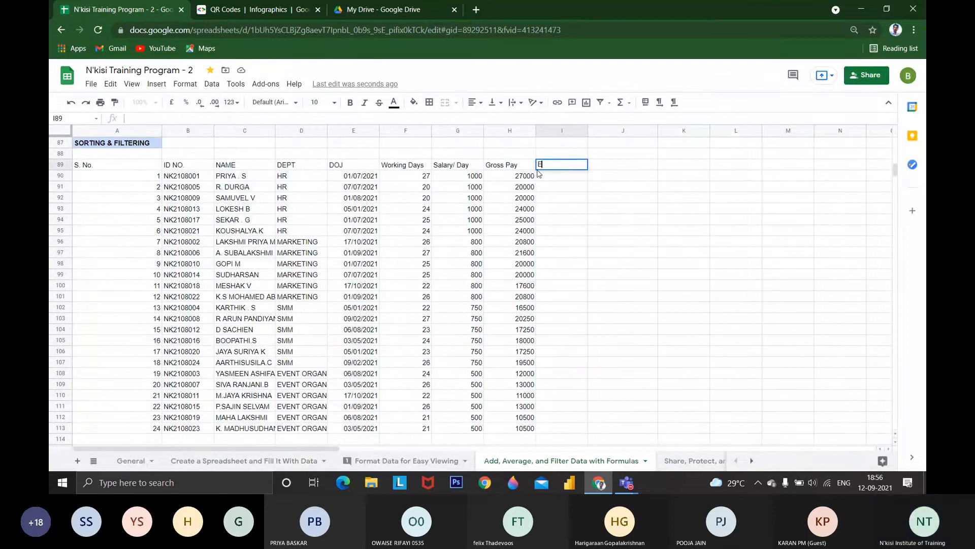
text(RaNK)
key(Return)
Enter the ranks 1, 2, 5 and 9 in cells I90 to I93
text(1)
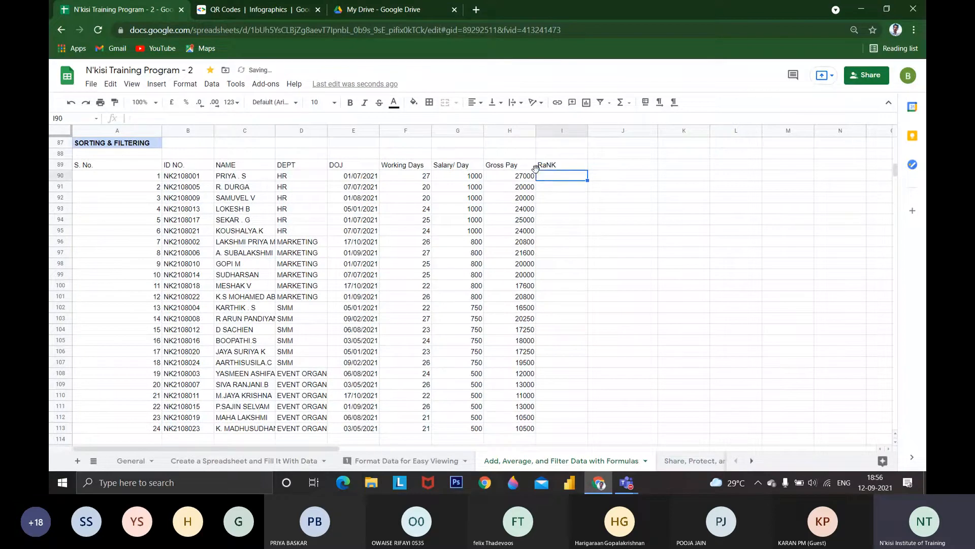
key(Return)
text(2)
key(Return)
text(5)
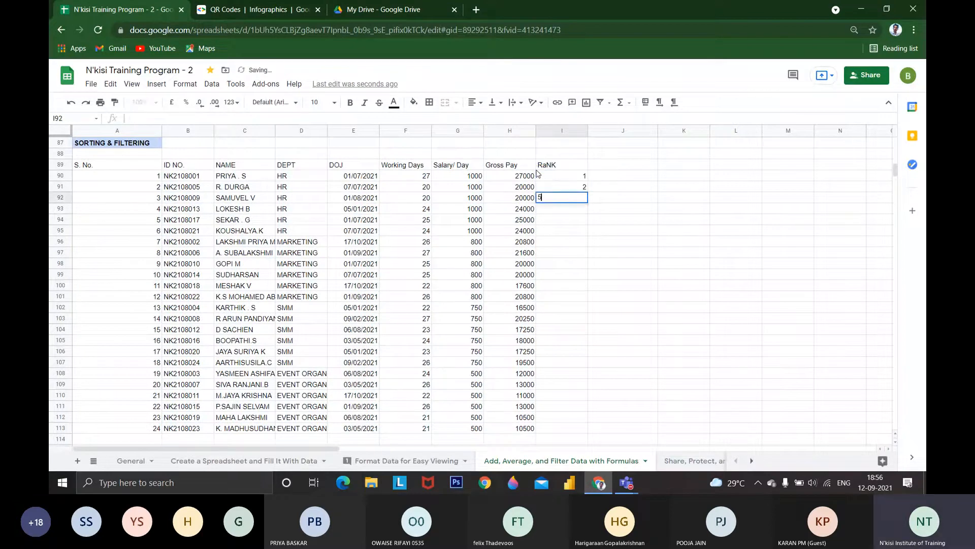
key(Return)
text(98)
key(Return)
key(Up)
text(9)
key(Return)
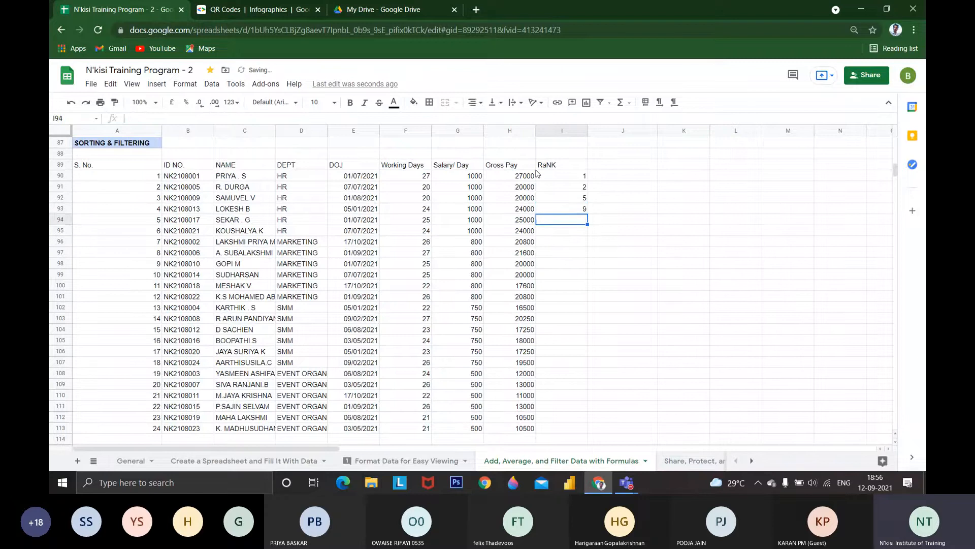
Continue the RaNK column in I94 to I100 with 7, 5, 6, 7, 9, 4 and 6
text(7)
key(Return)
text(5)
key(Return)
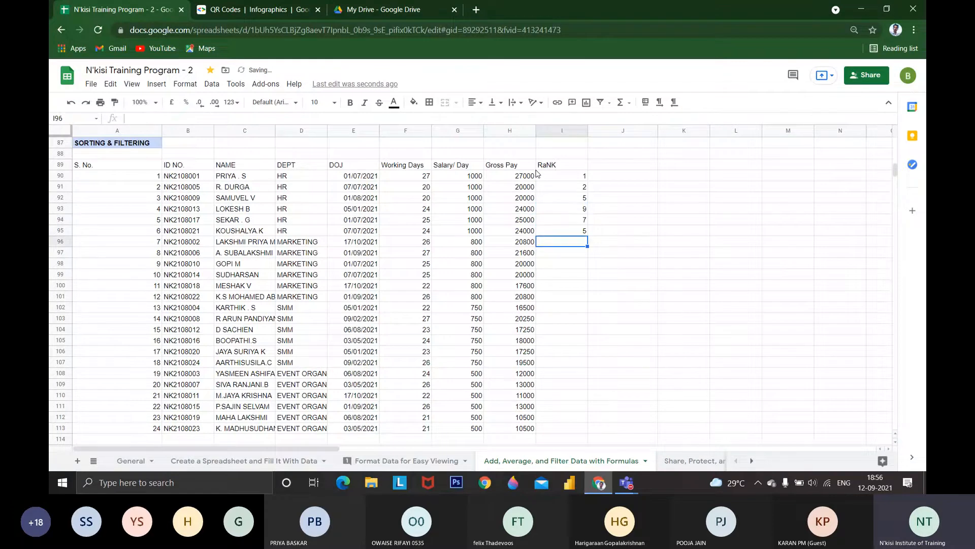
text(6)
key(Return)
text(7)
key(Return)
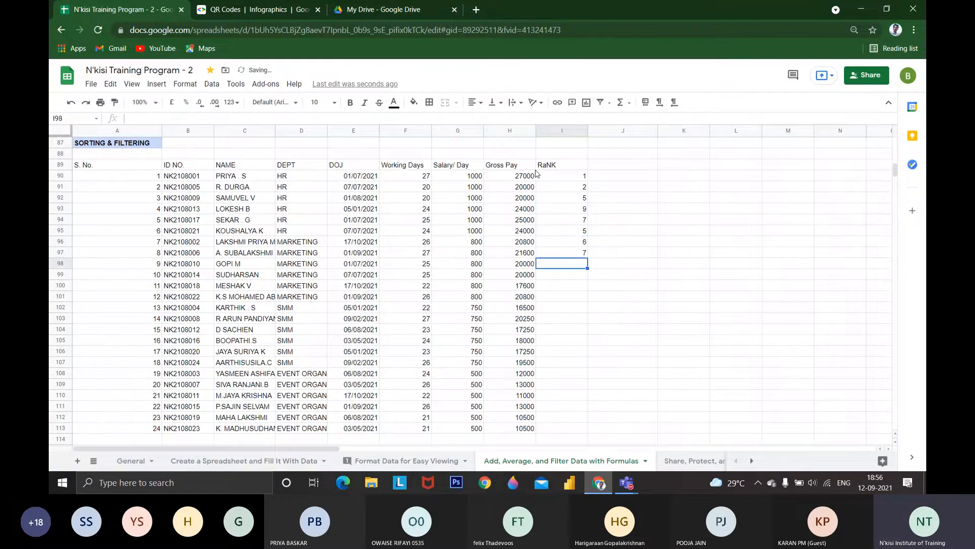
text(9)
Fill cells I101 to I104 of the RaNK column with 8, 9, 10 and 11
key(Return)
text(4)
key(Return)
text(6)
key(Return)
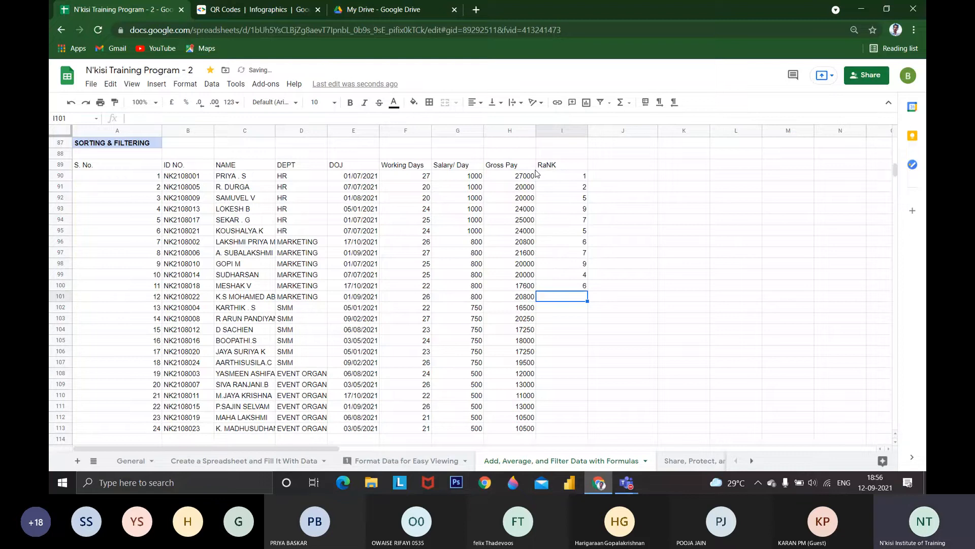
text(8)
key(Return)
text(9)
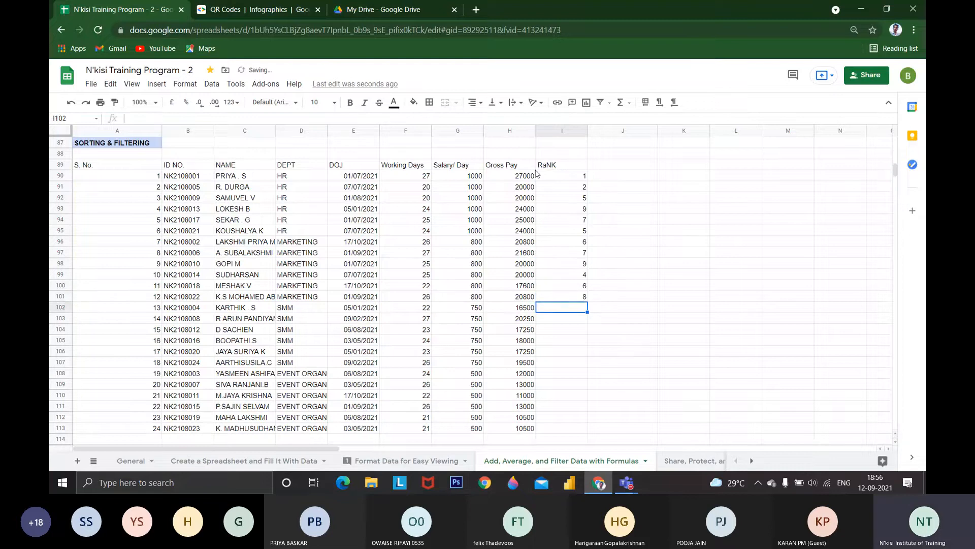
key(Return)
text(1)
key(Return)
key(Up)
text(10)
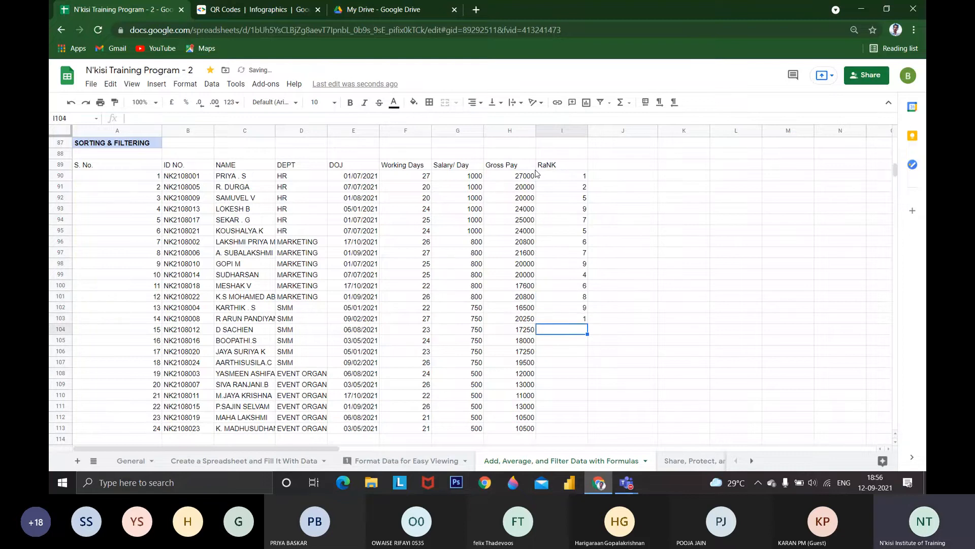
key(Return)
text(11)
key(Return)
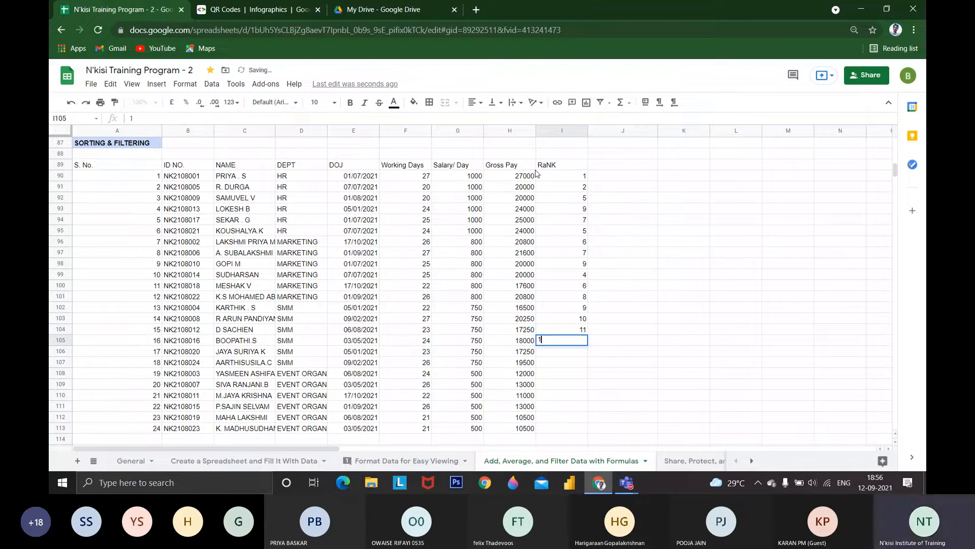
Enter the ranks 15, 20, 24 and 25 in cells I105 to I108
text(158)
key(Return)
key(Up)
text(15)
key(Return)
text(20)
key(Return)
text(24)
key(Return)
text(25)
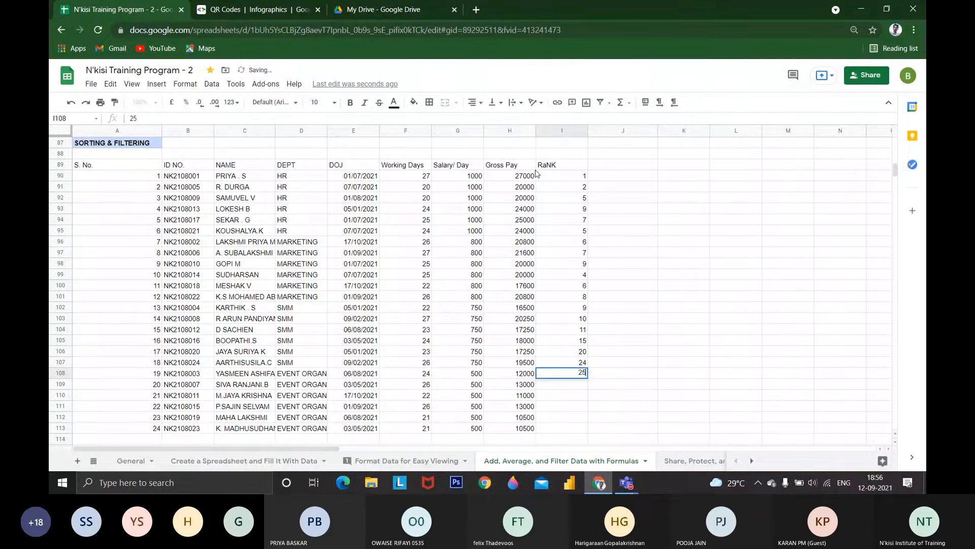
key(Return)
Complete the RaNK column in I109 to I113 with 26, 21, 18, 17 and 18
text(26)
key(Return)
key(Up)
key(Down)
text(2)
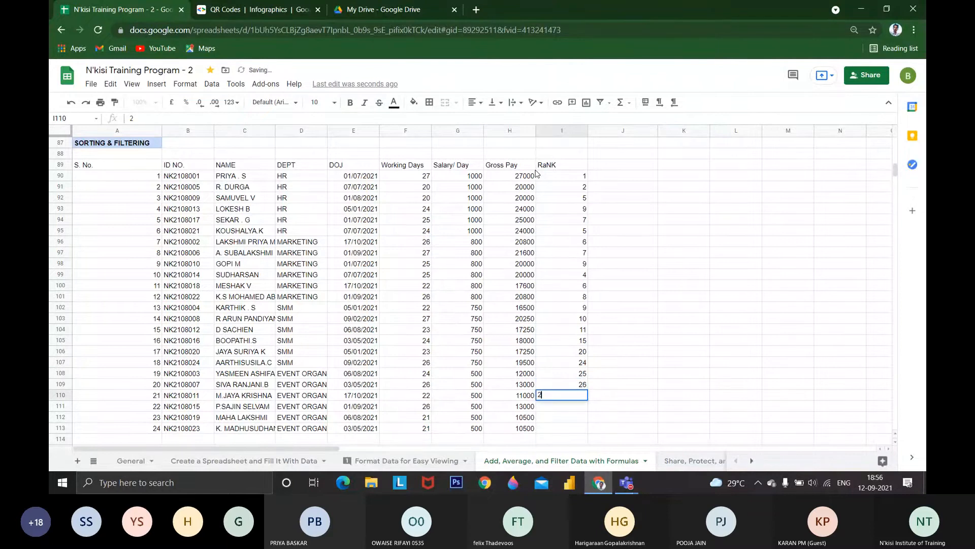
text(1)
key(Return)
text(18)
key(Return)
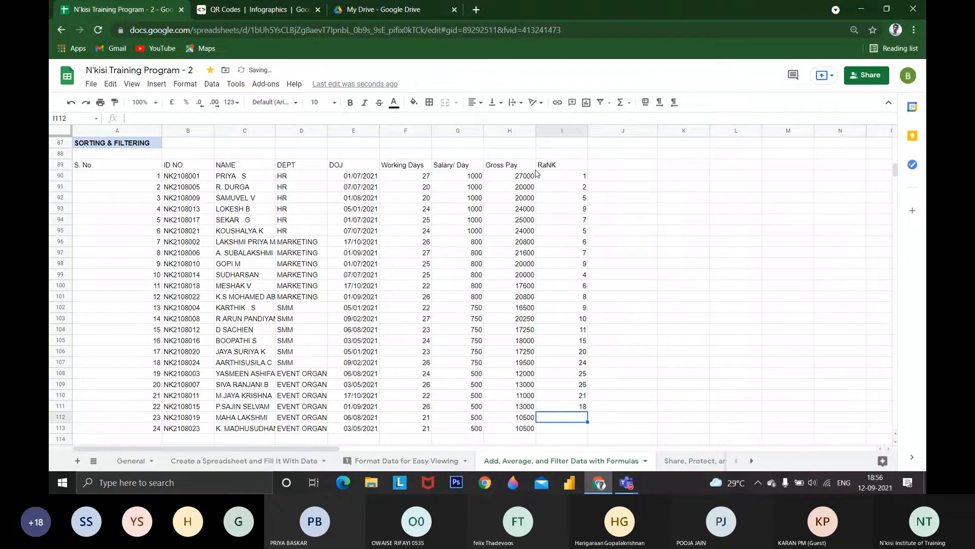
text(17)
key(Return)
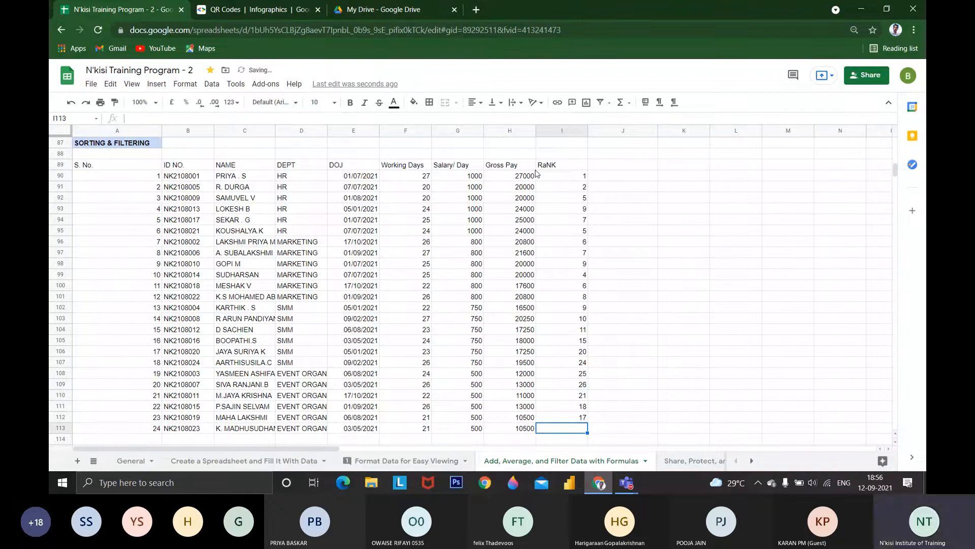
text(18)
key(Return)
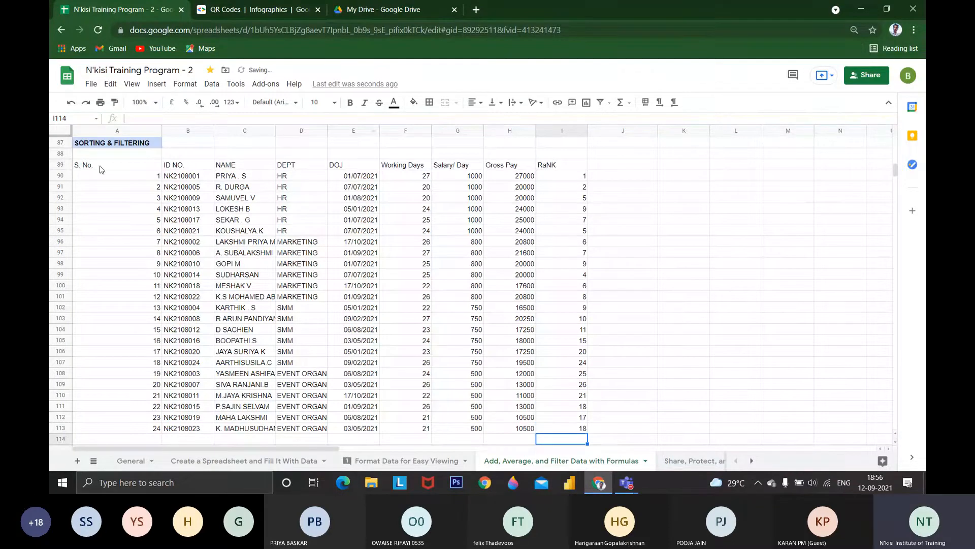
Sort the range A89:I113 by RaNK in A → Z order, with the first row as a header
drag(98, 166, 565, 410)
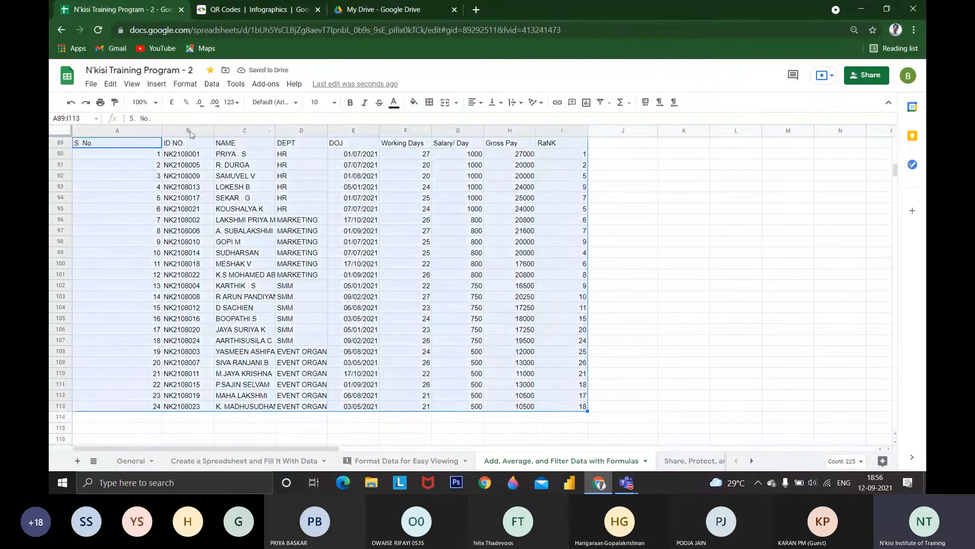
click(132, 84)
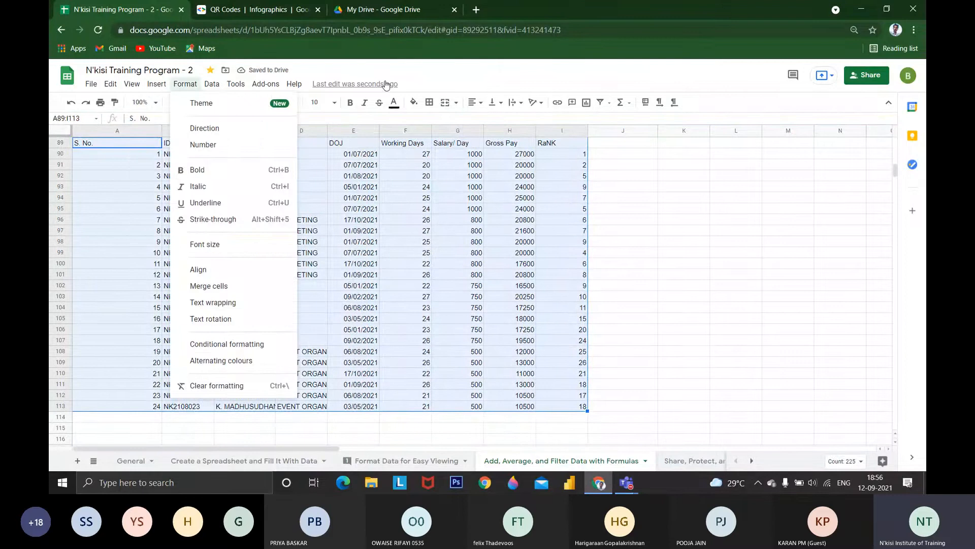
mouse_move(211, 84)
click(250, 189)
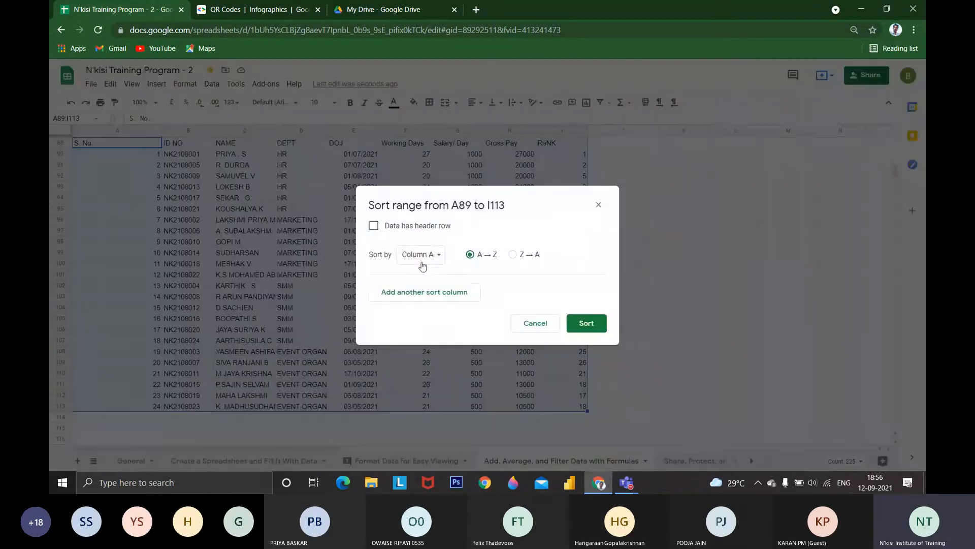
click(373, 226)
click(412, 256)
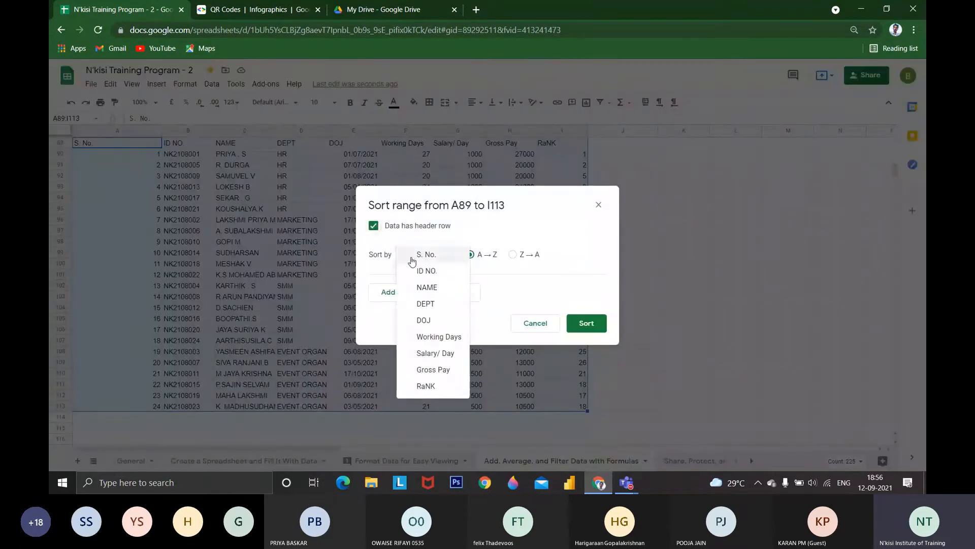
click(426, 386)
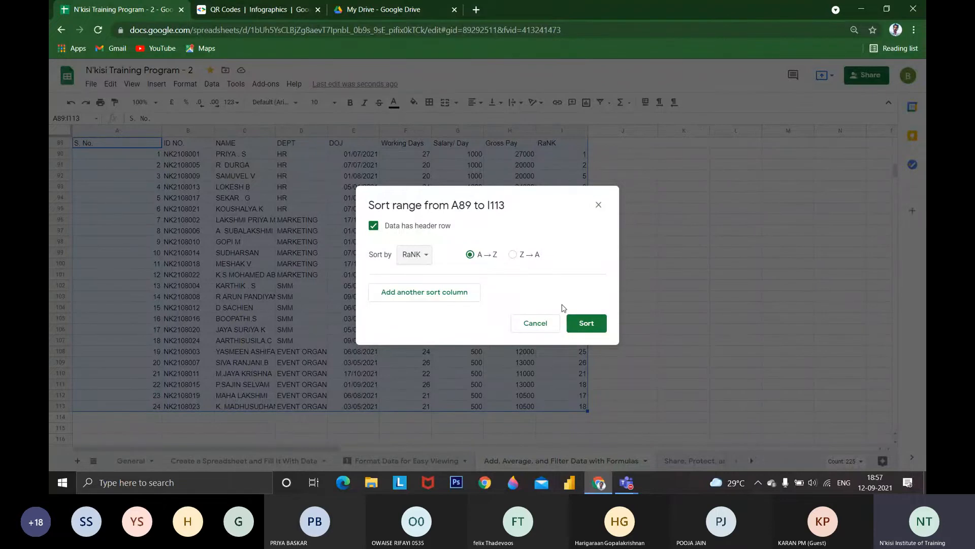
click(580, 320)
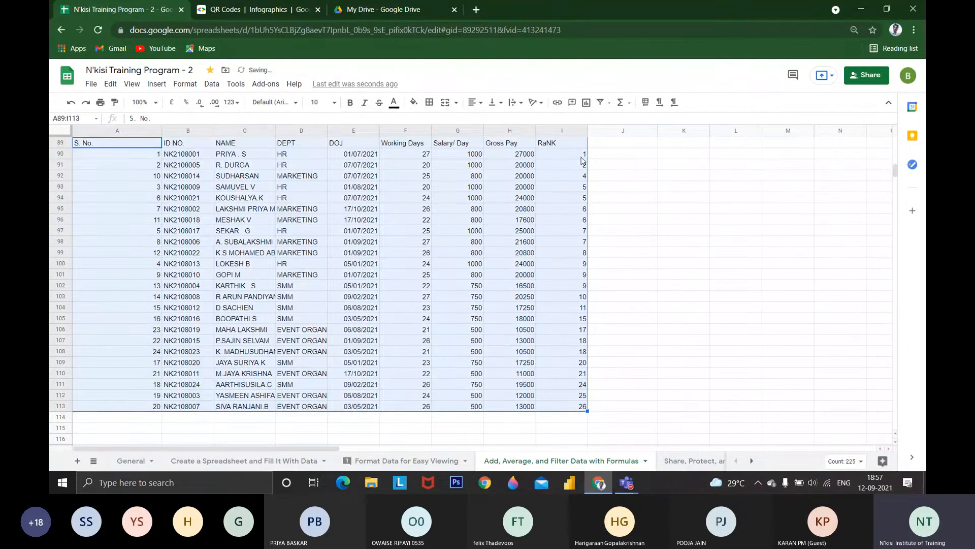
Examine the sorted table, checking the first two data rows and the RaNK and DEPT columns
drag(583, 155, 160, 407)
click(621, 161)
drag(579, 154, 184, 158)
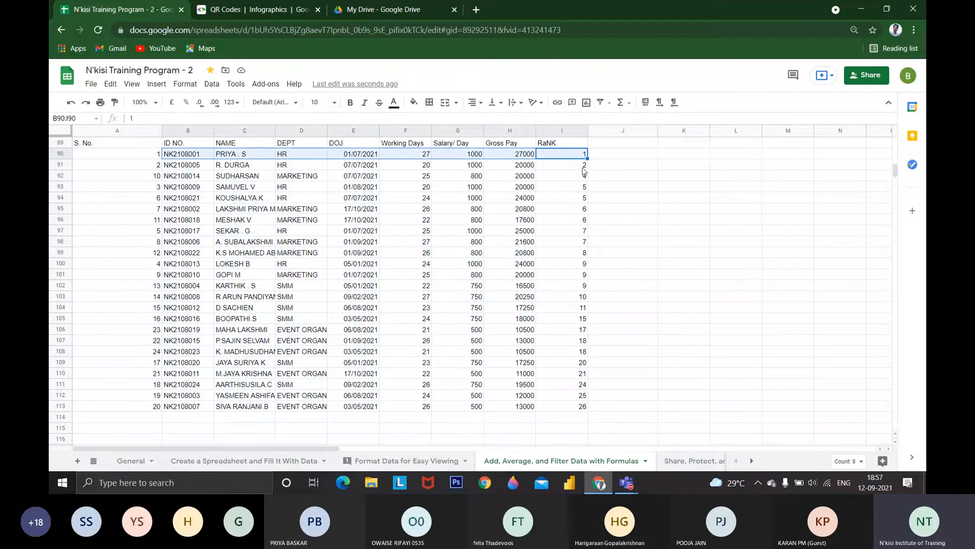
drag(583, 166, 193, 199)
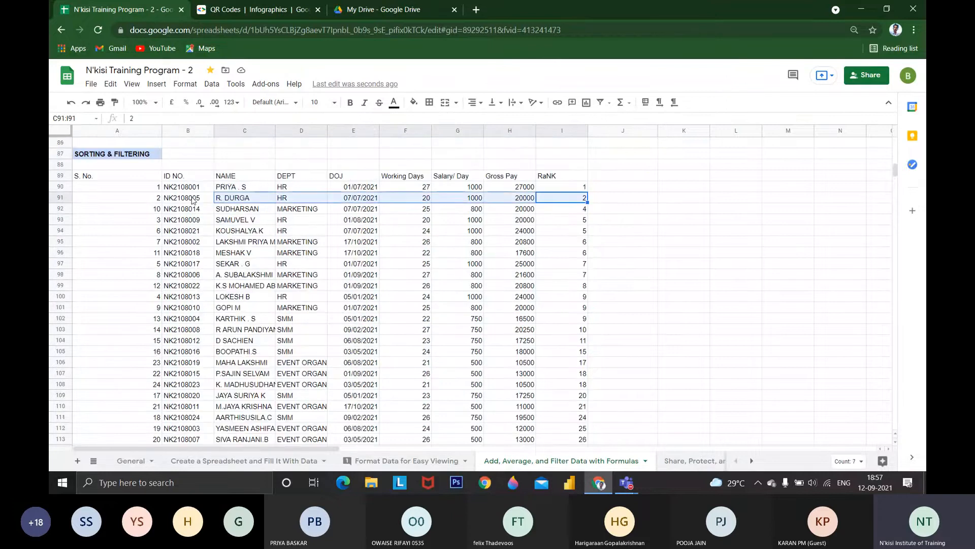
click(559, 175)
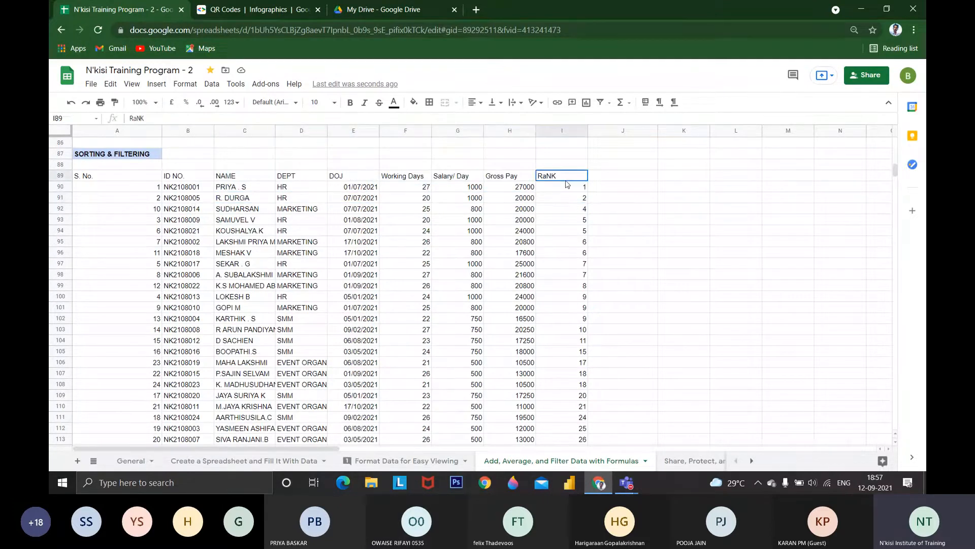
drag(559, 176, 559, 419)
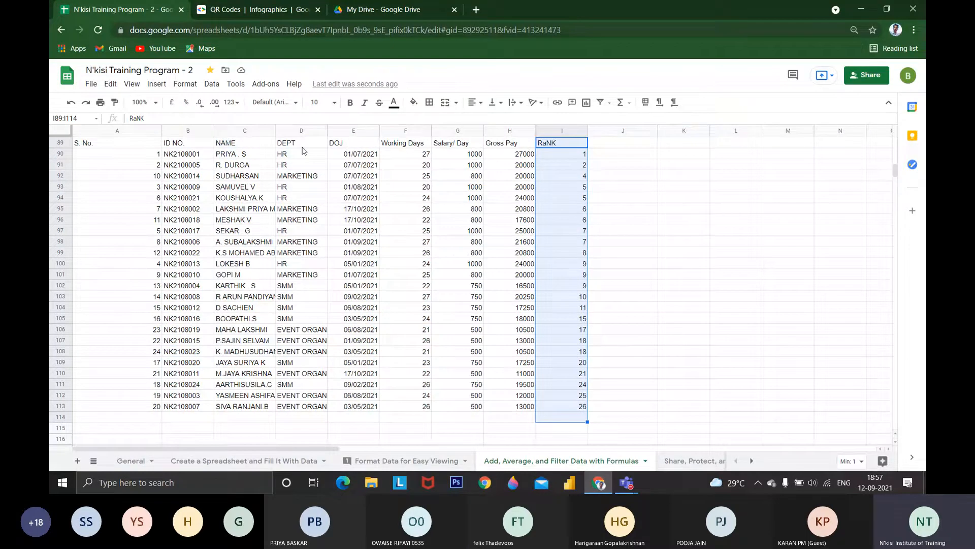
drag(302, 147, 304, 399)
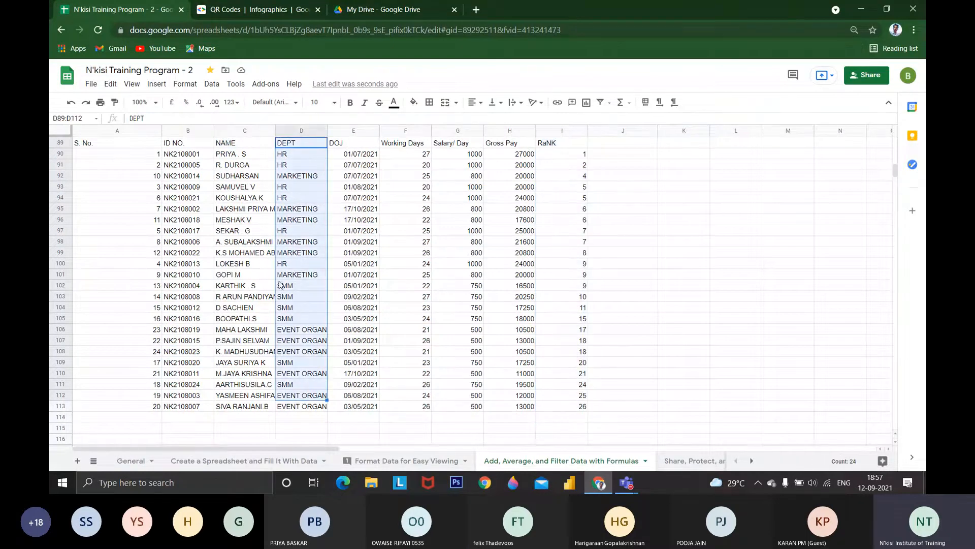
scroll(280, 285, up, 1)
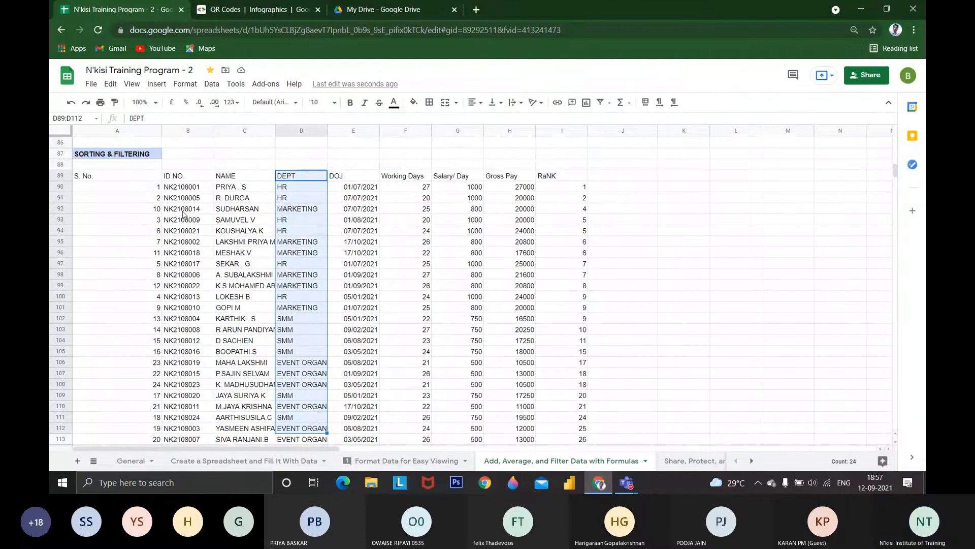
Set up a range sort for A89:I113 with the first row as a header and DOJ in A → Z order as the first criterion
drag(117, 176, 458, 384)
drag(506, 414, 577, 384)
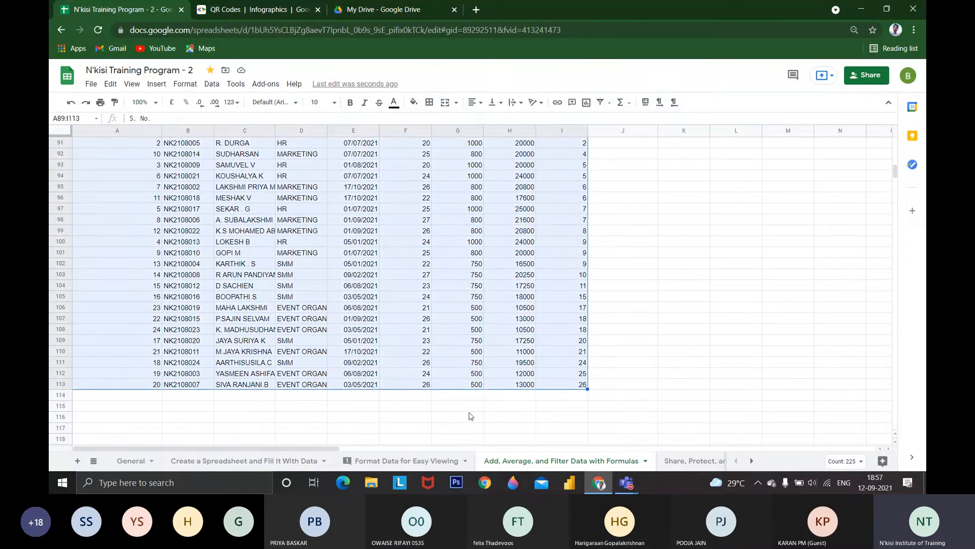
scroll(447, 440, up, 1)
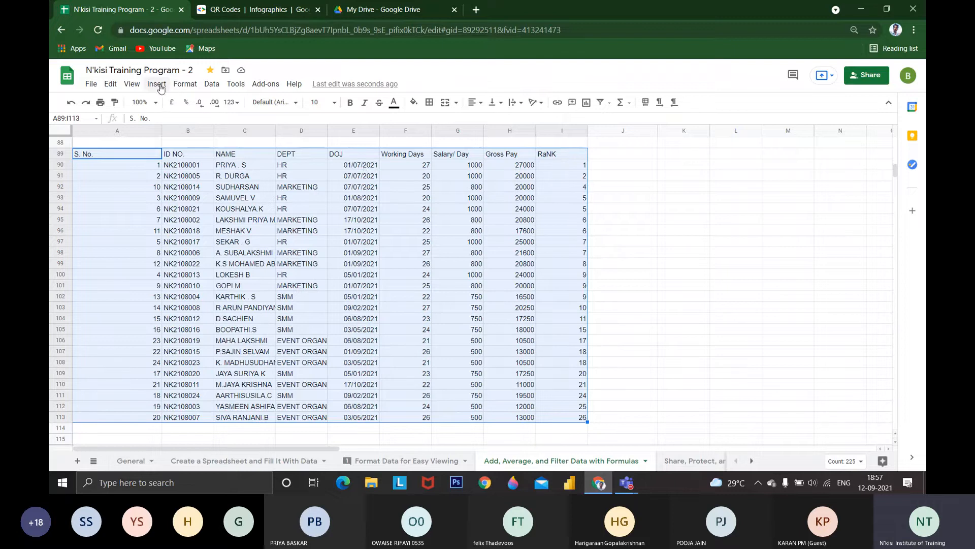
click(185, 84)
mouse_move(216, 85)
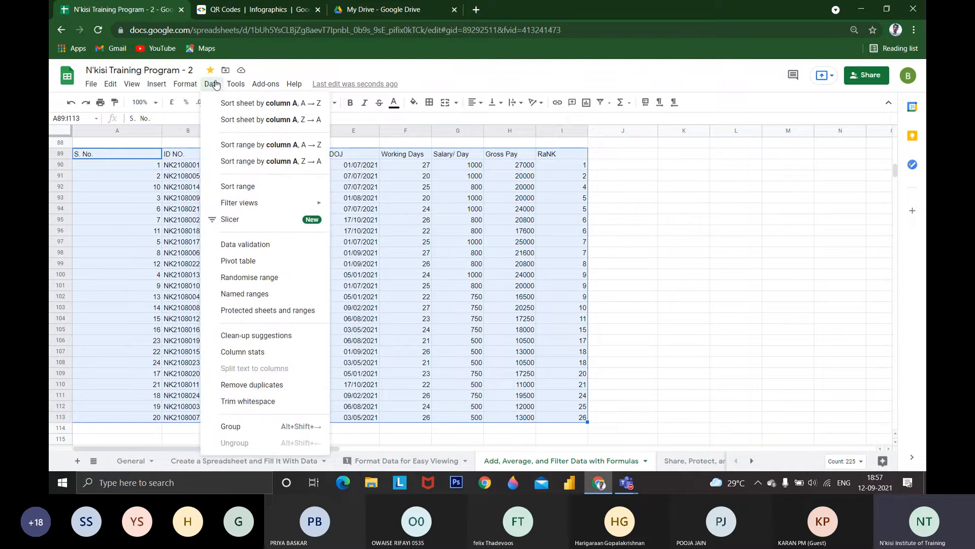
click(238, 187)
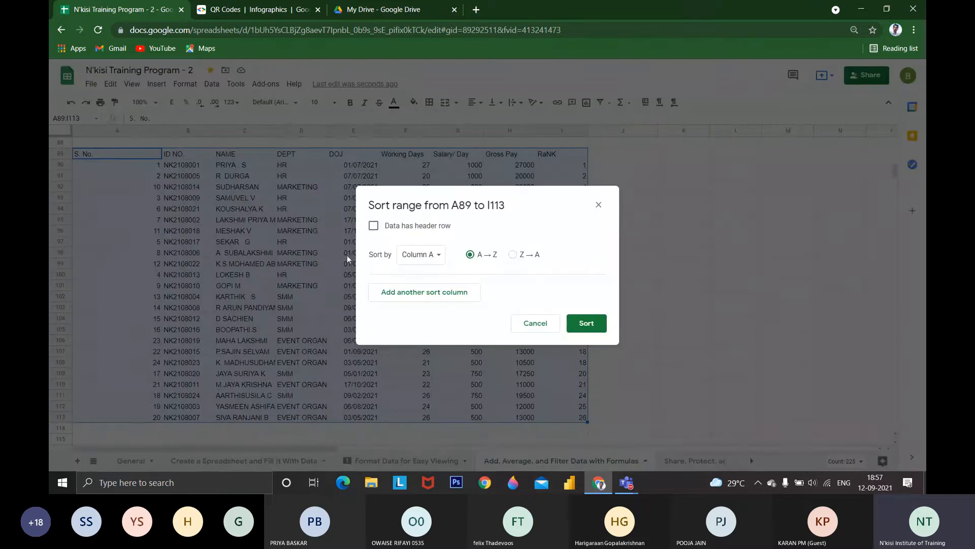
click(375, 227)
click(412, 254)
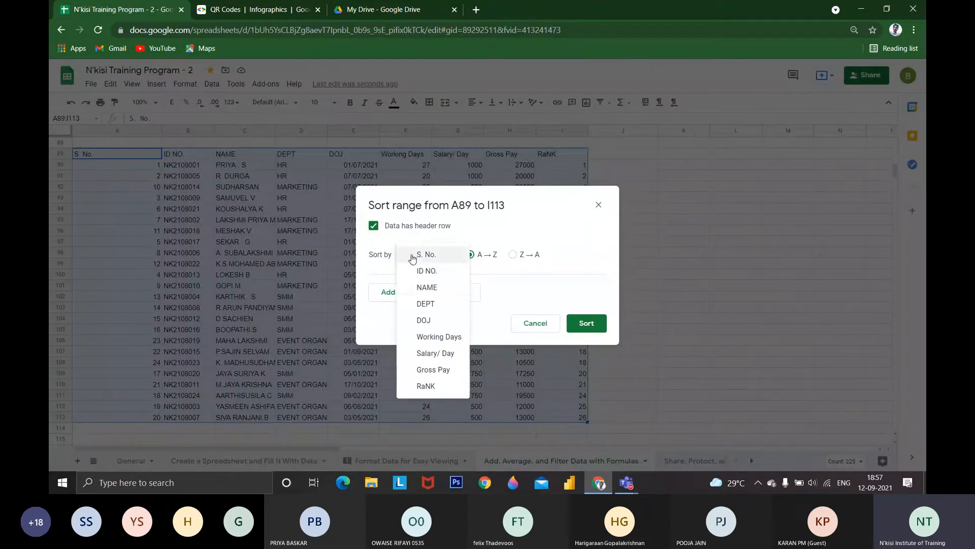
click(435, 319)
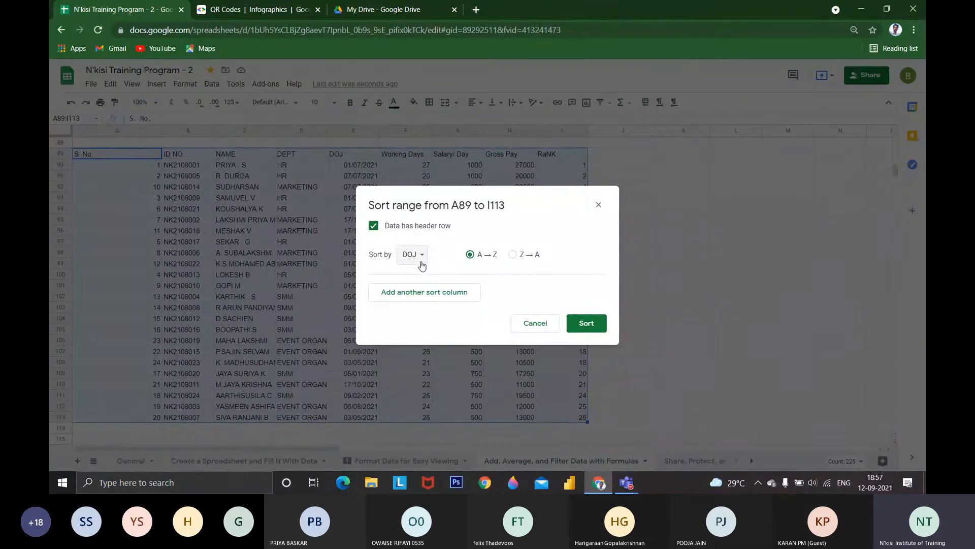
Add DEPT in A → Z order as the second sort column and apply the sort
click(430, 290)
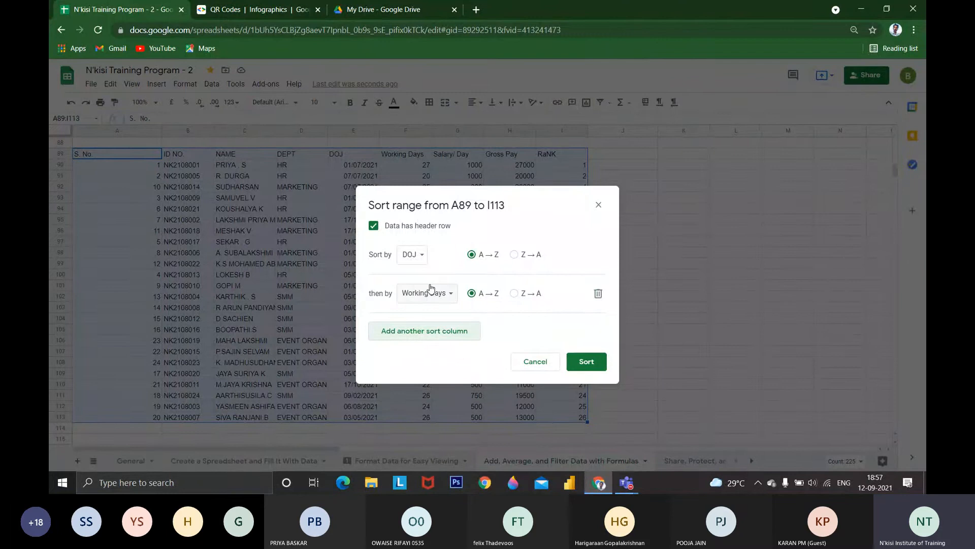
click(430, 289)
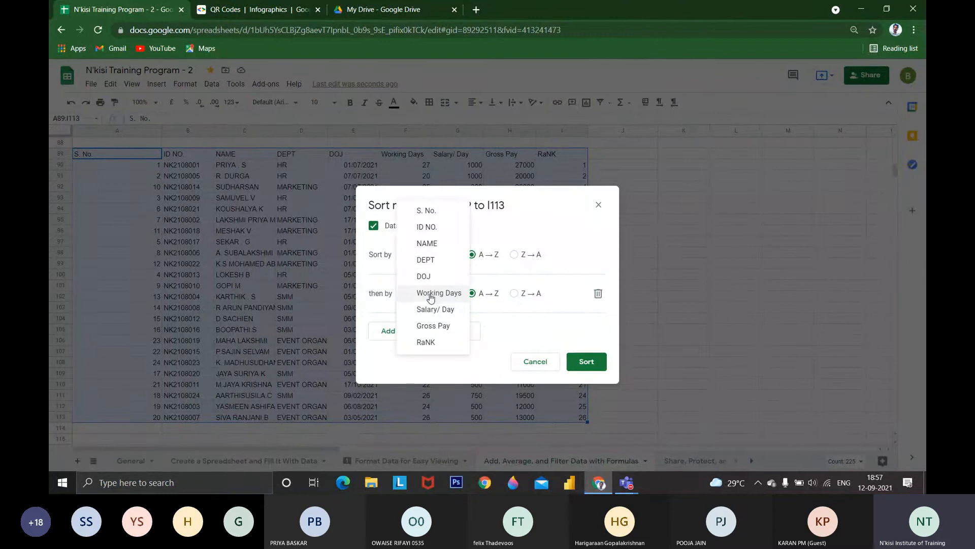
click(435, 268)
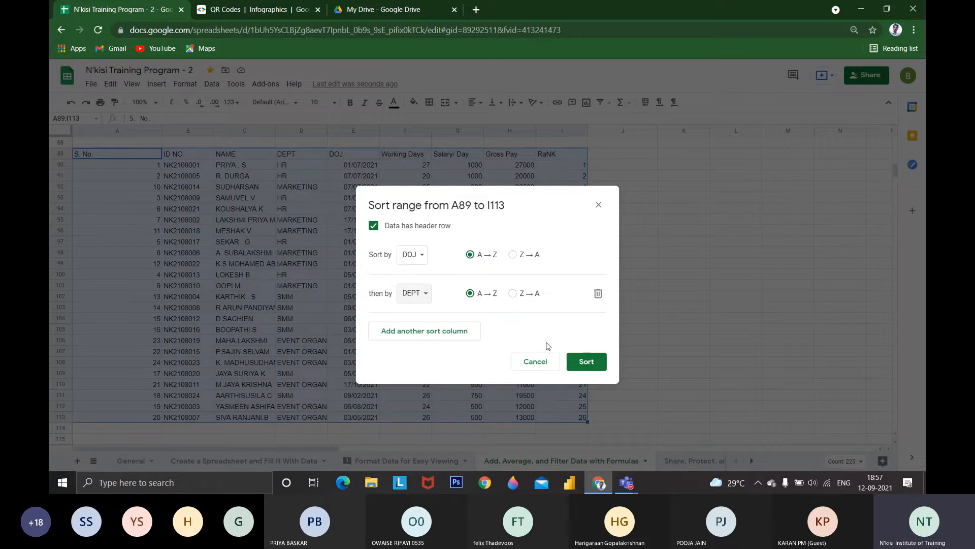
click(573, 360)
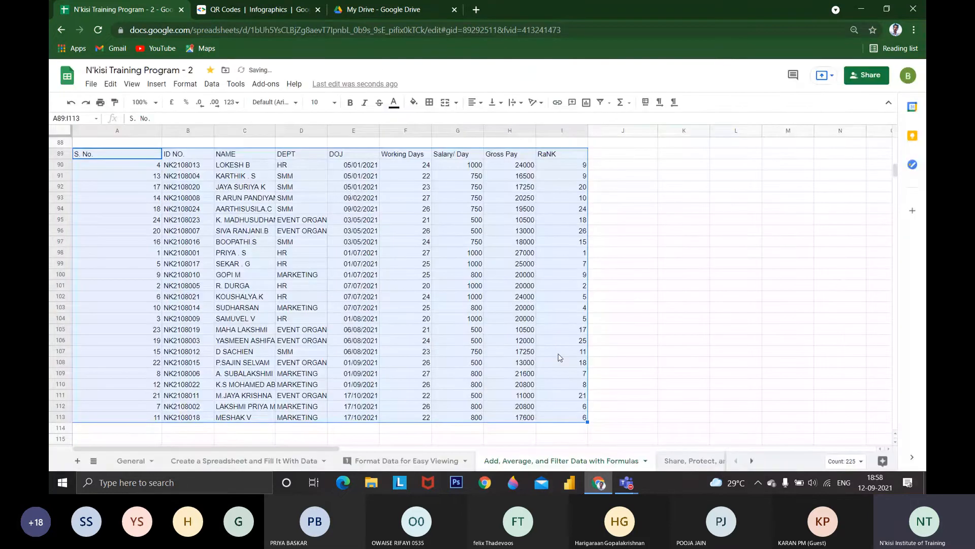
Examine the DEPT order within each group of equal DOJ dates, and look over the Working Days column
click(406, 263)
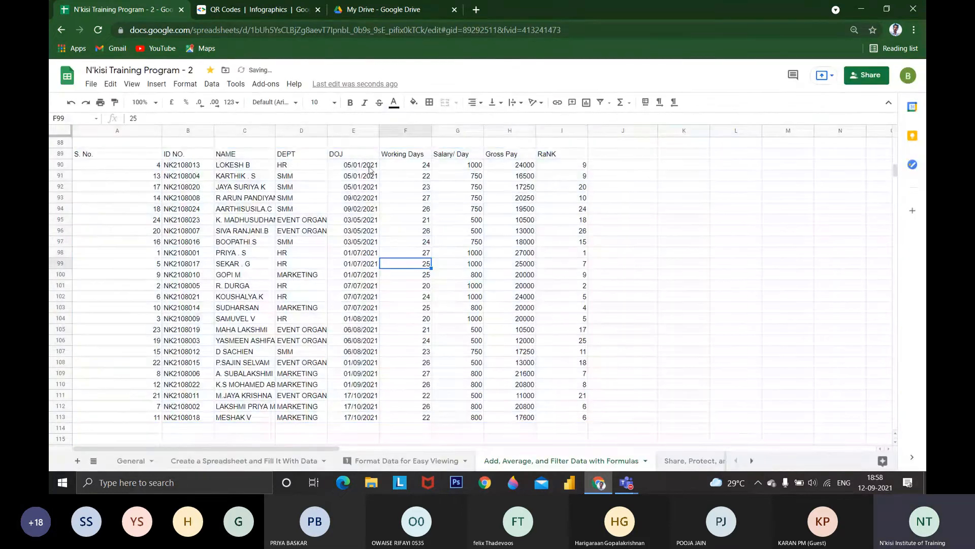
drag(370, 170, 313, 196)
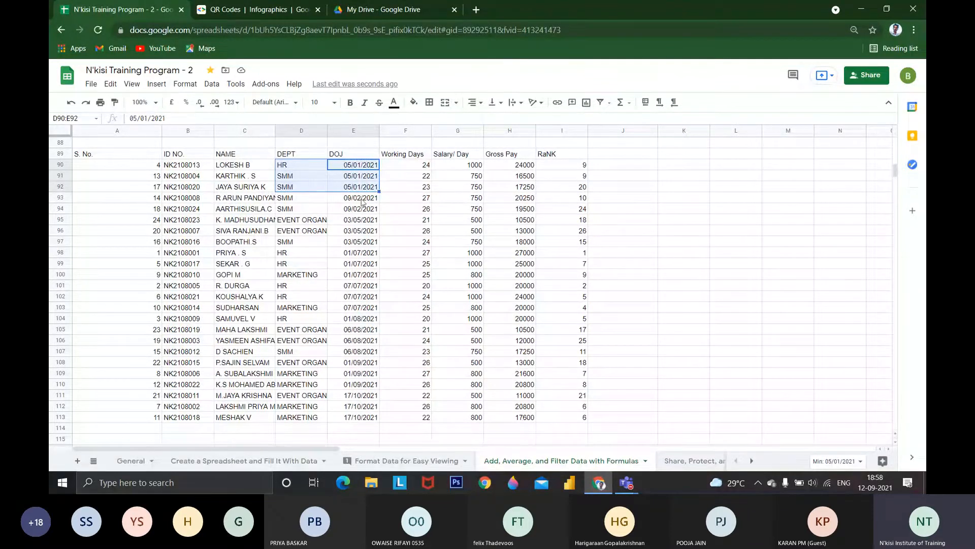
drag(361, 198, 302, 209)
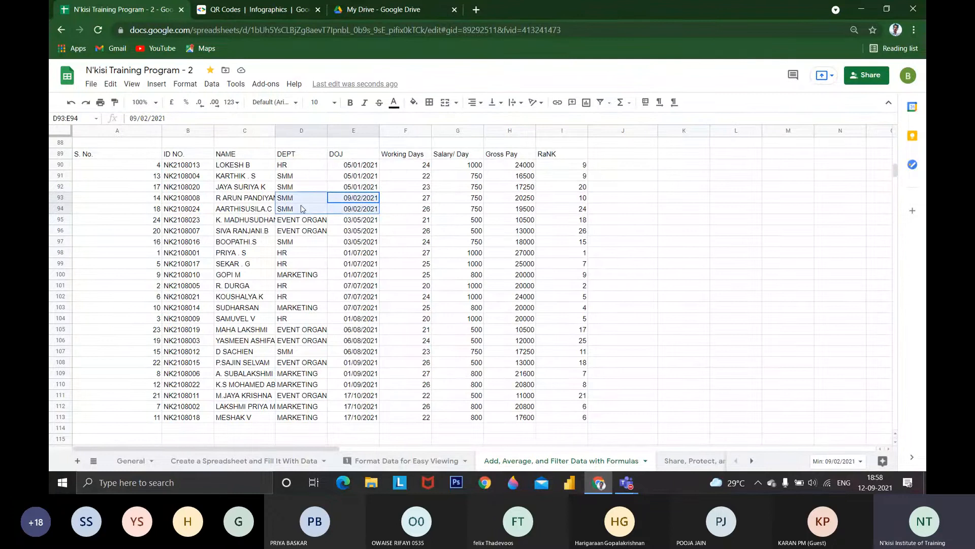
drag(364, 220, 364, 246)
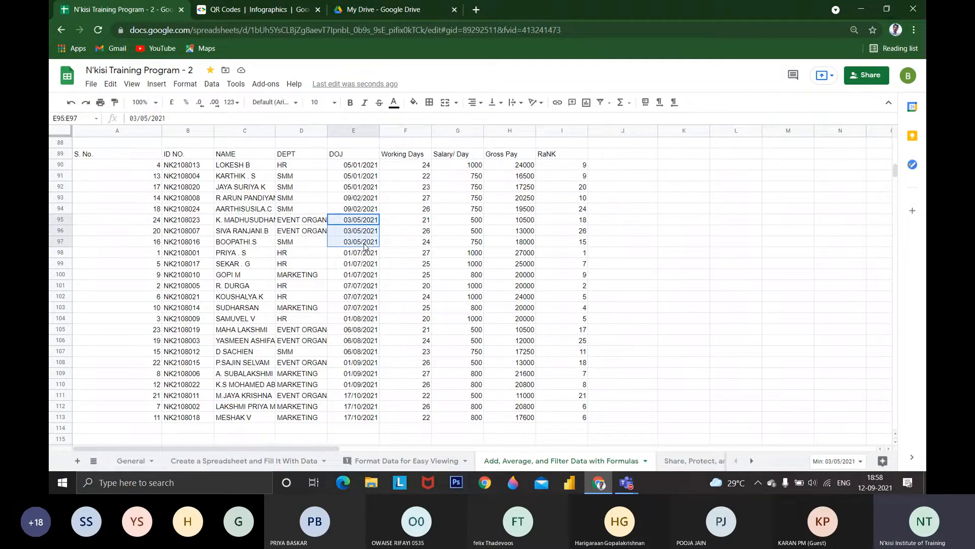
drag(365, 246, 303, 242)
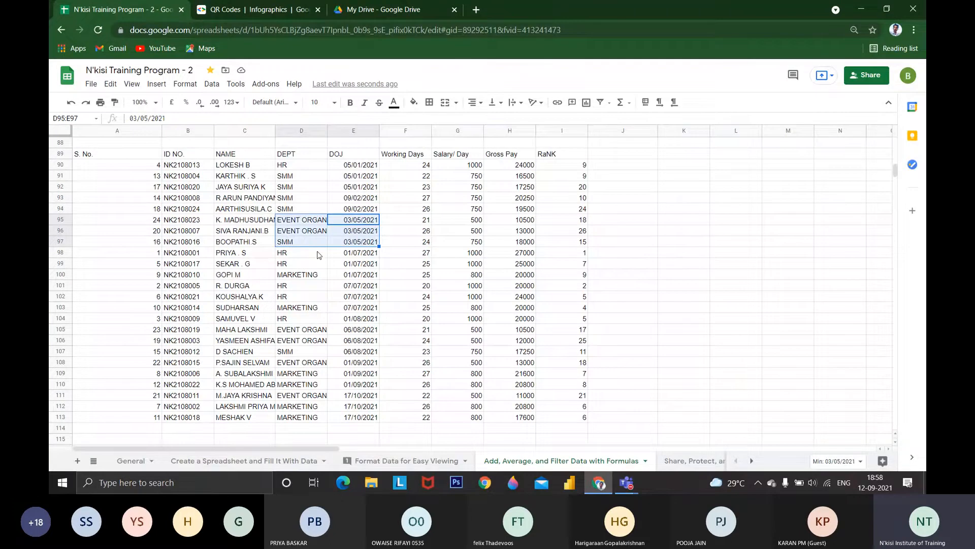
drag(356, 253, 315, 313)
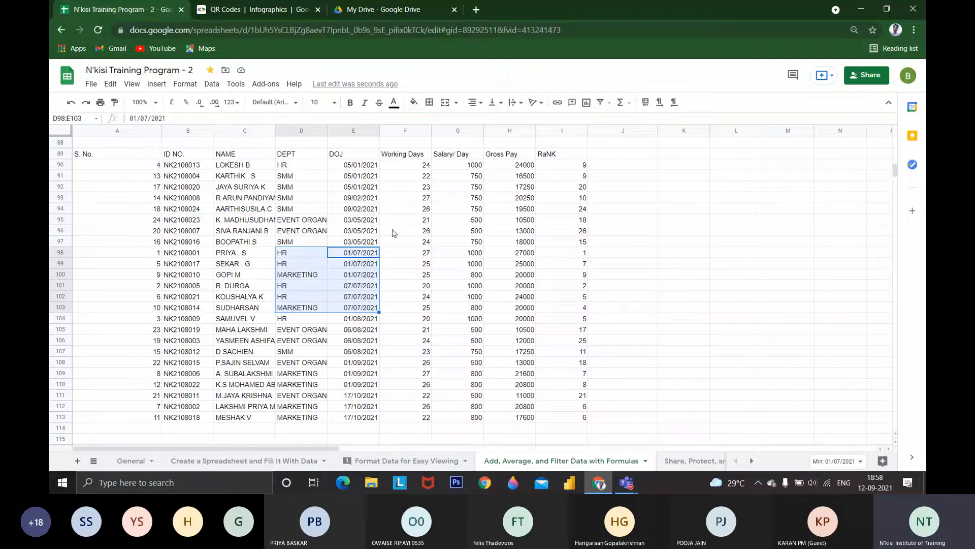
click(415, 169)
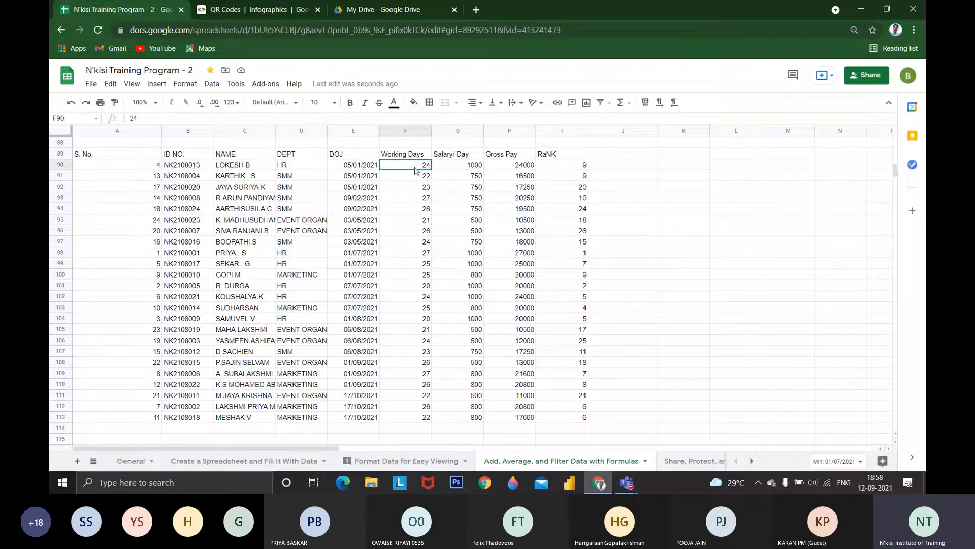
drag(416, 170, 420, 417)
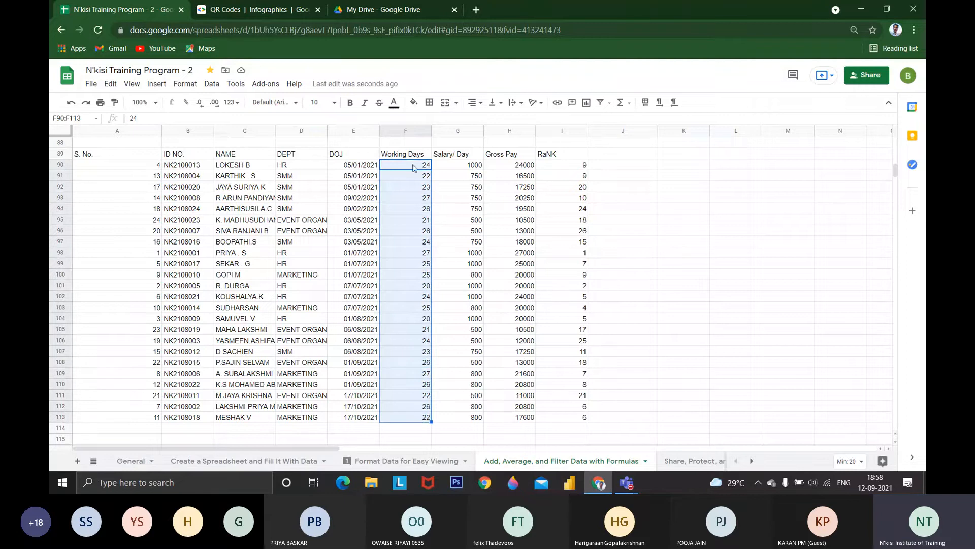
Sort the range A89:I113 by Working Days in A → Z order, with the first row as a header
drag(87, 154, 553, 417)
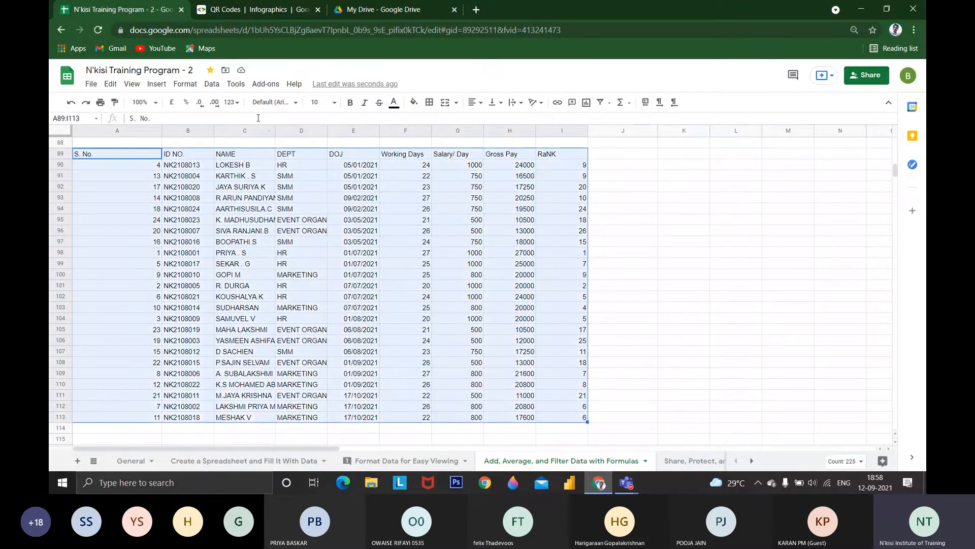
click(212, 84)
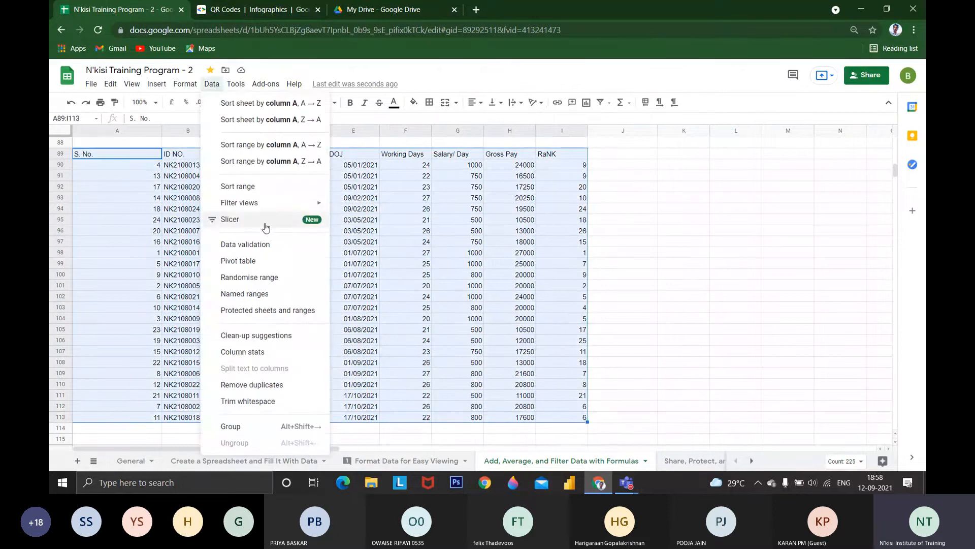
click(239, 187)
click(421, 254)
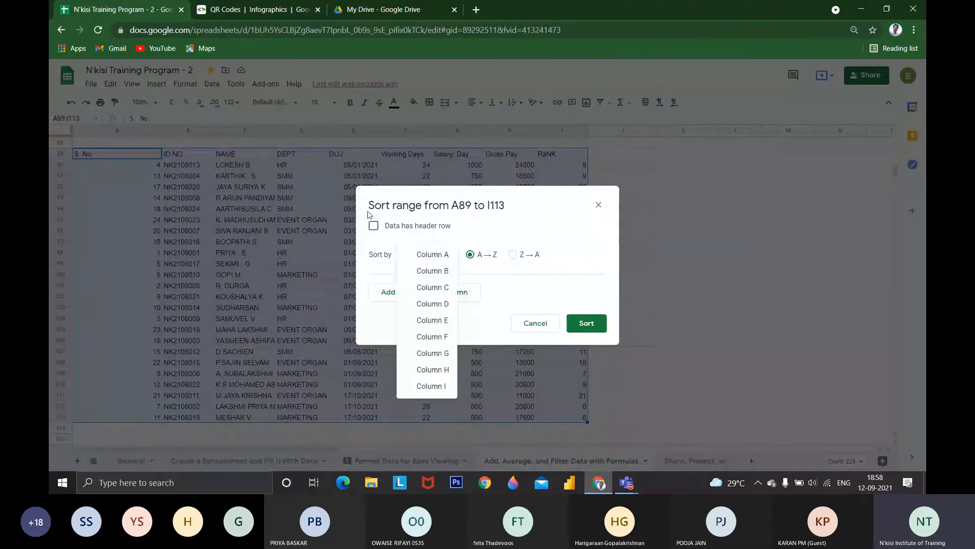
click(374, 225)
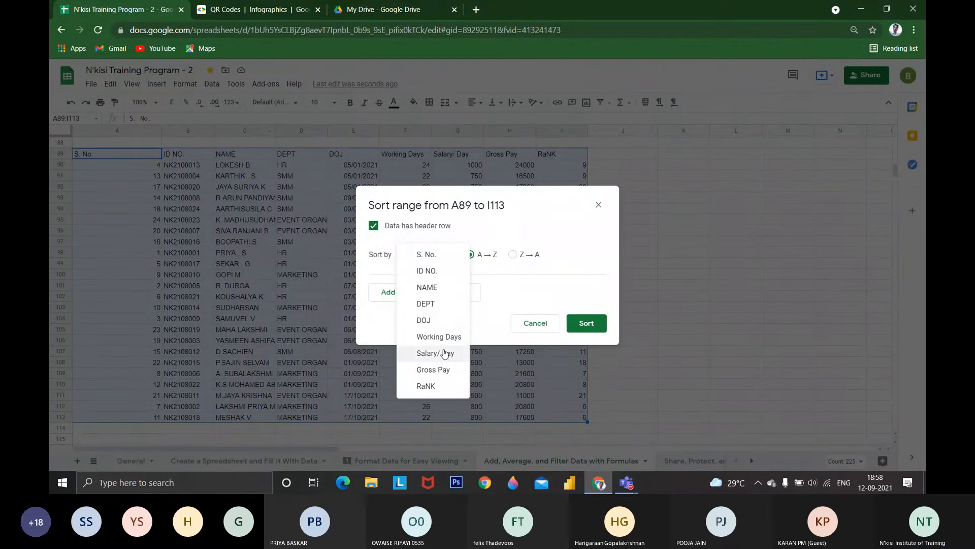
click(445, 336)
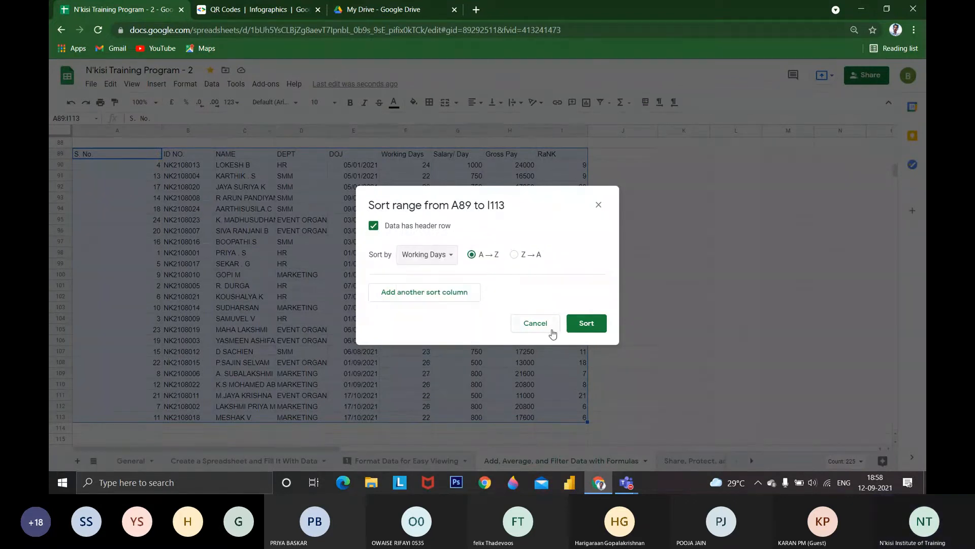
click(579, 328)
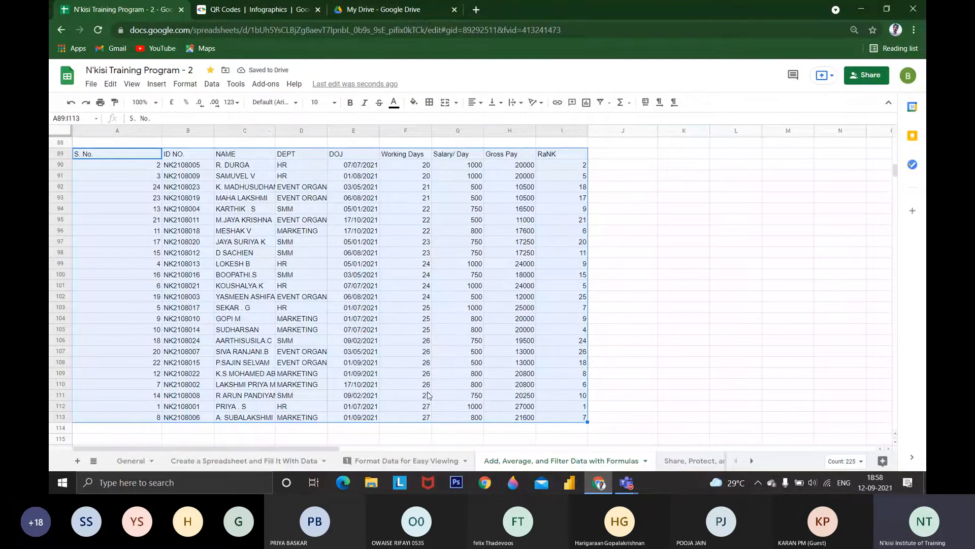
Sort the range A89:I113 by Working Days in Z → A order with a header row, and review rows 90 to 92
click(185, 83)
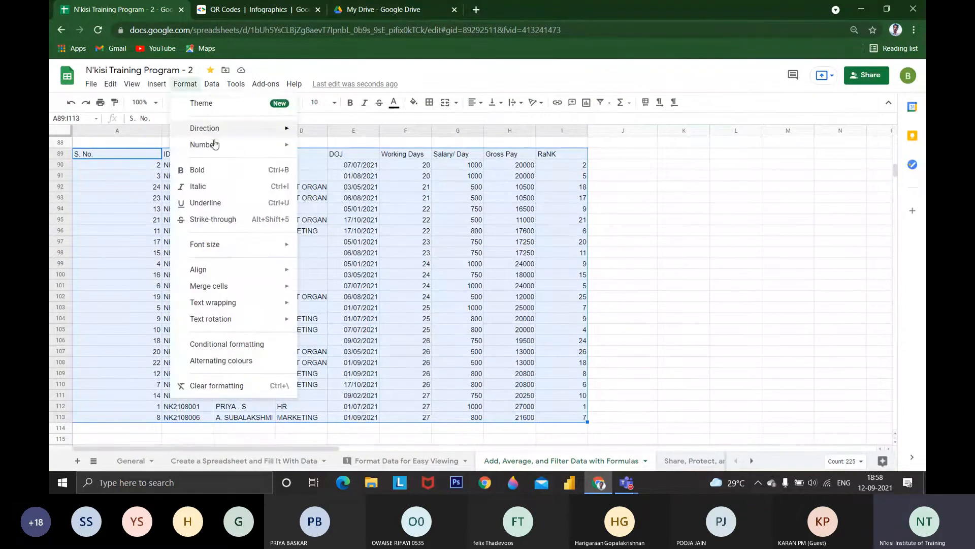
click(212, 84)
click(252, 189)
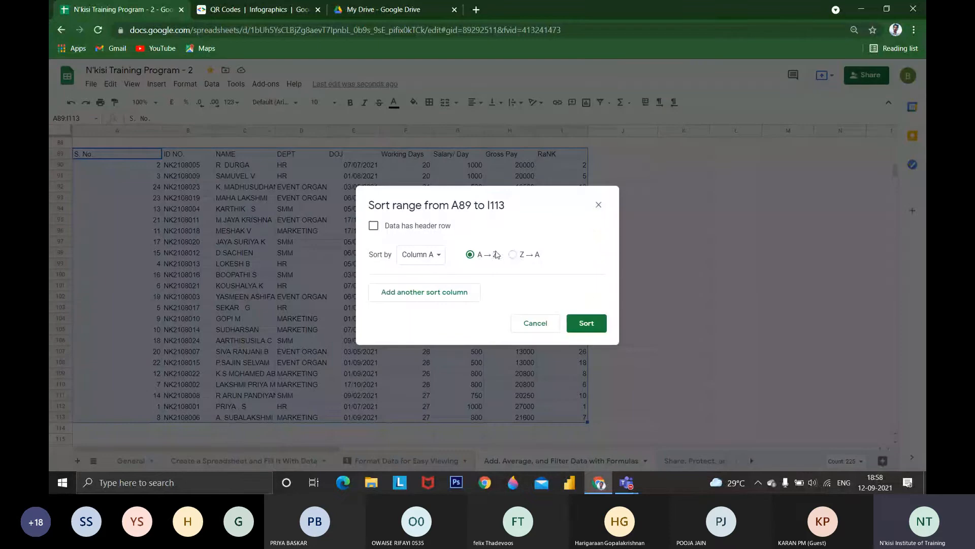
click(513, 254)
click(374, 226)
click(420, 250)
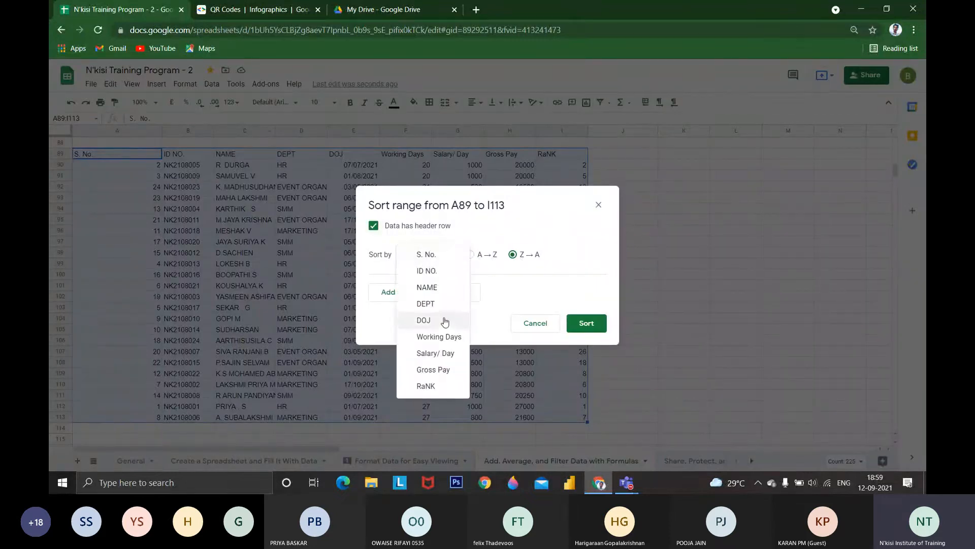
click(445, 334)
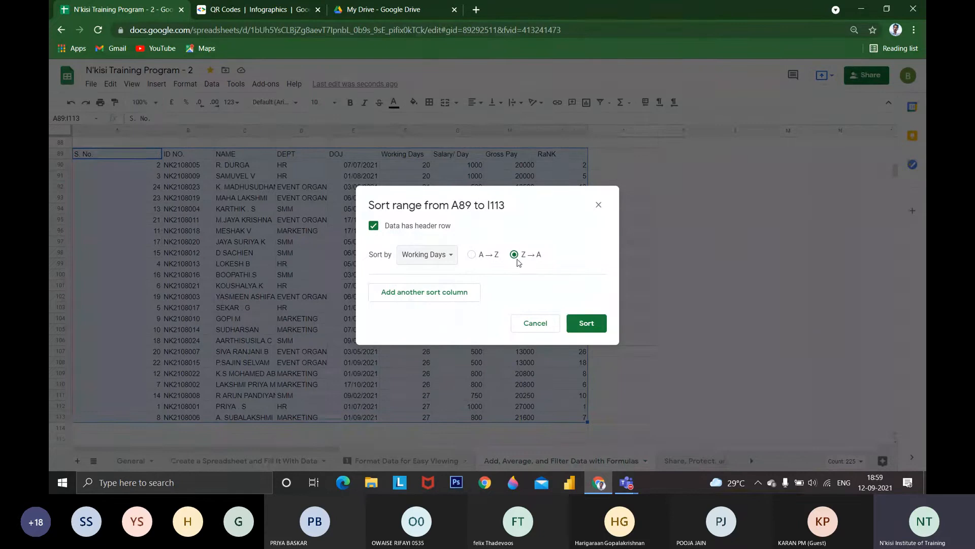
click(581, 323)
drag(416, 166, 222, 191)
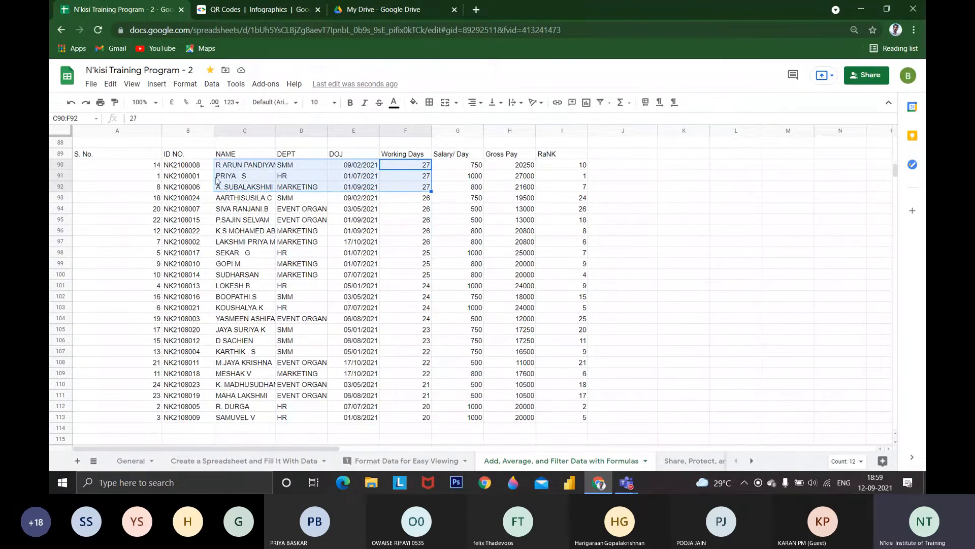
Select the table range A89:I113 under SORTING & FILTERING and create a new filter view for it
scroll(217, 180, up, 2)
click(136, 232)
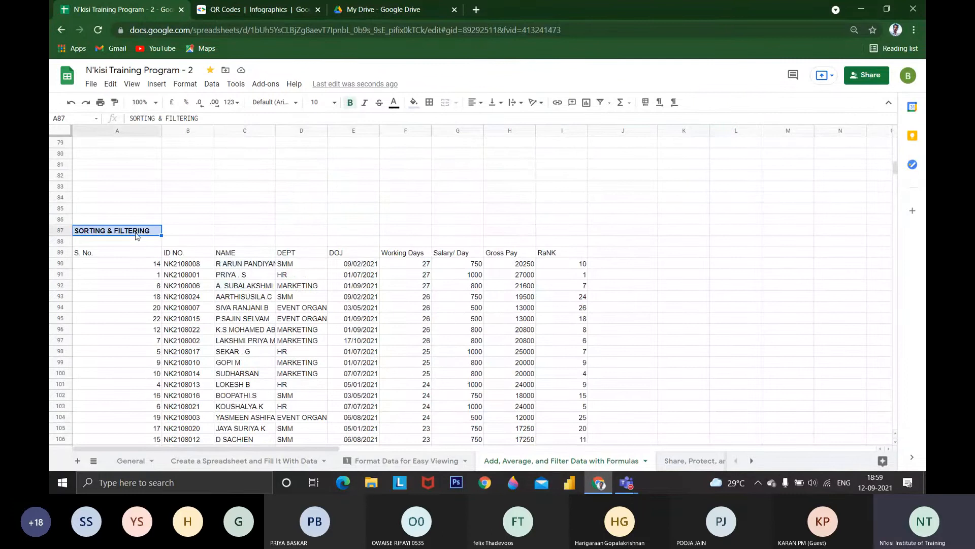
drag(136, 253, 523, 395)
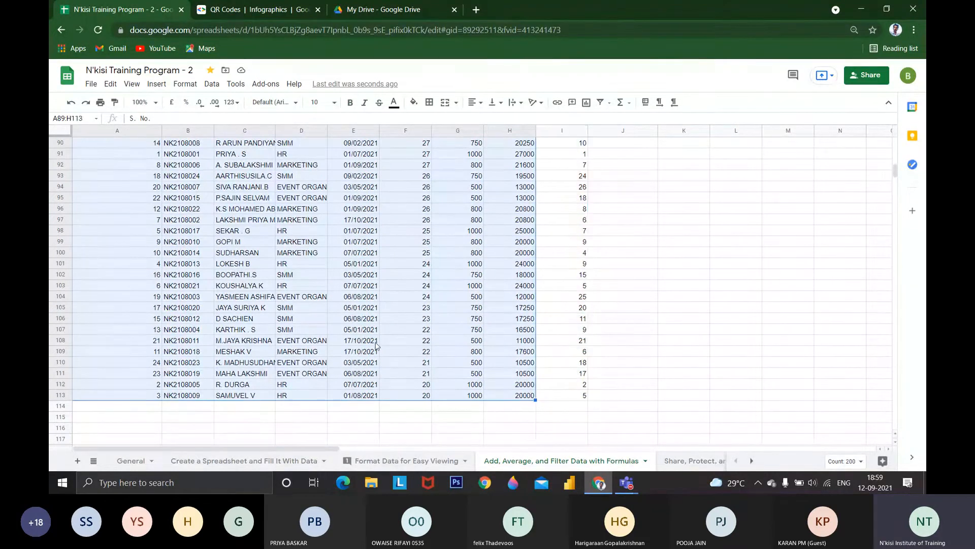
key(shift+Right)
scroll(374, 345, up, 1)
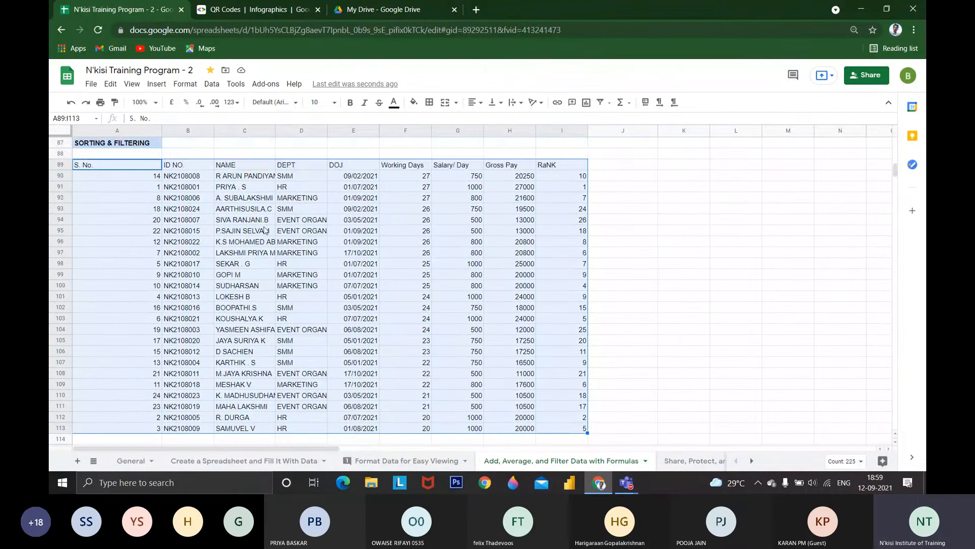
scroll(263, 230, down, 1)
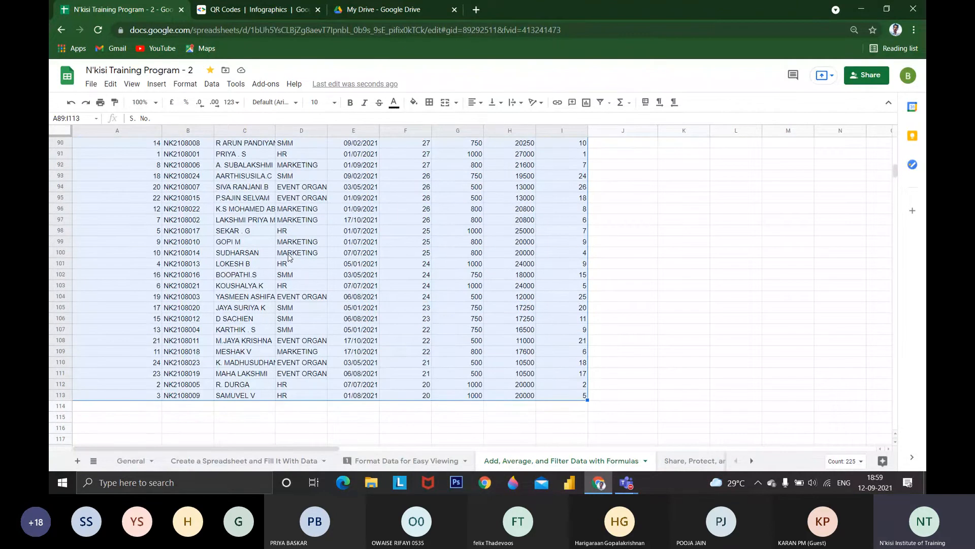
scroll(285, 265, up, 1)
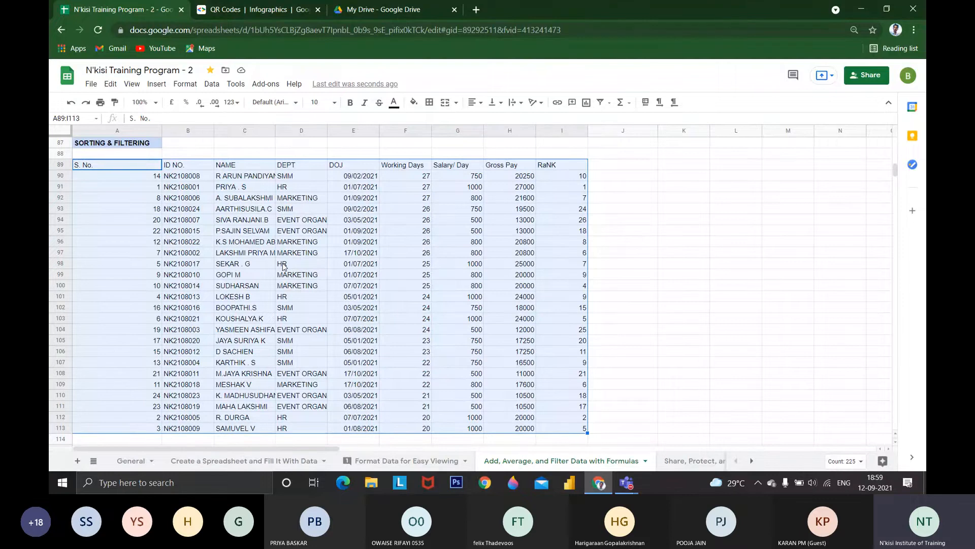
click(210, 85)
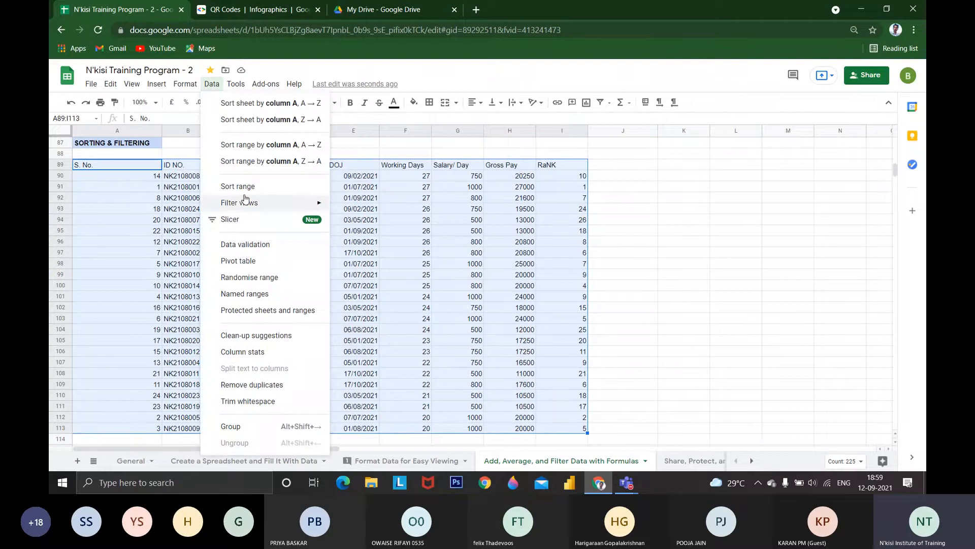
mouse_move(246, 199)
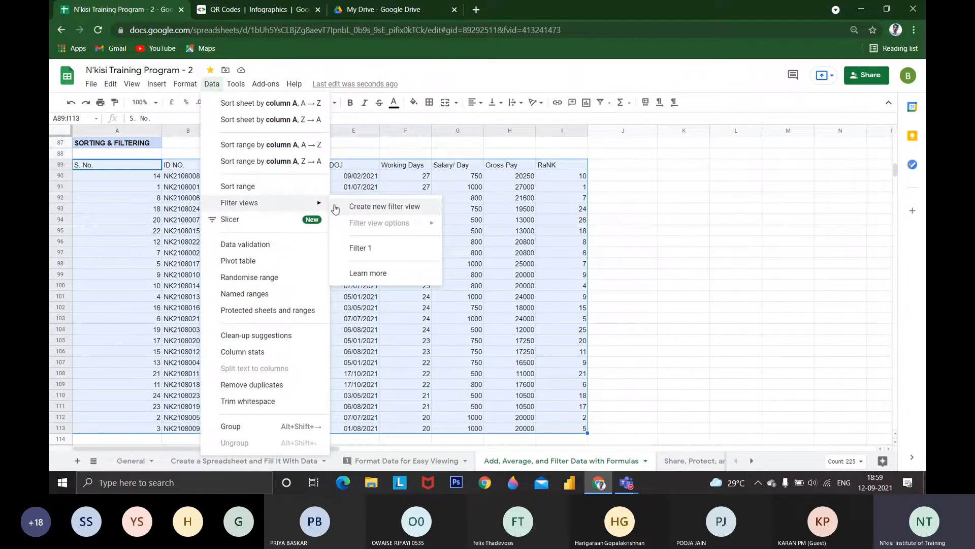
click(598, 105)
click(641, 121)
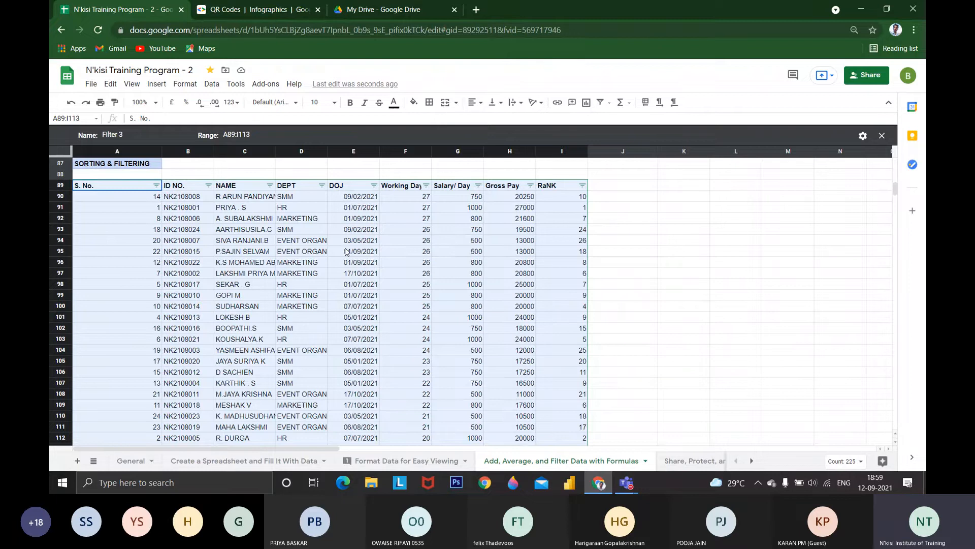
Filter the DEPT column by values so that only HR rows are shown
click(321, 186)
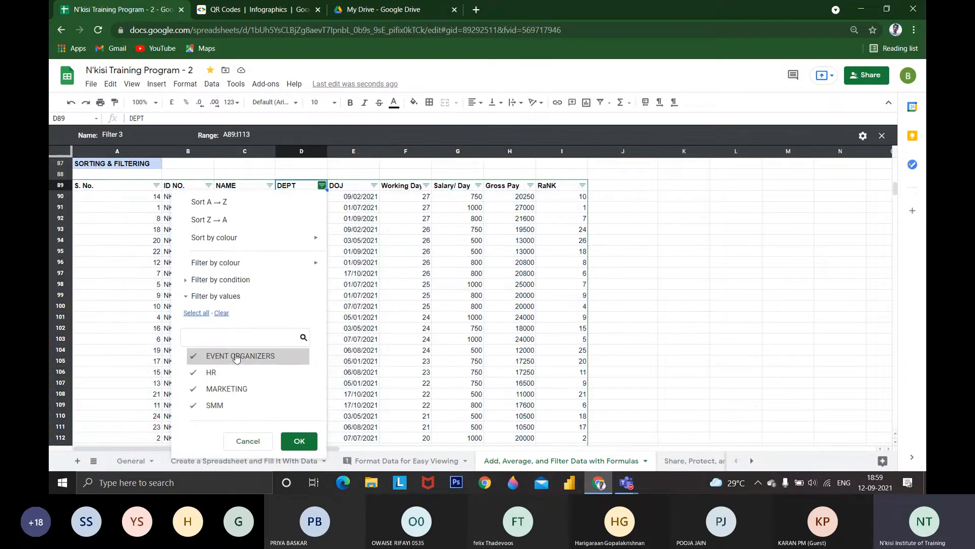
click(237, 357)
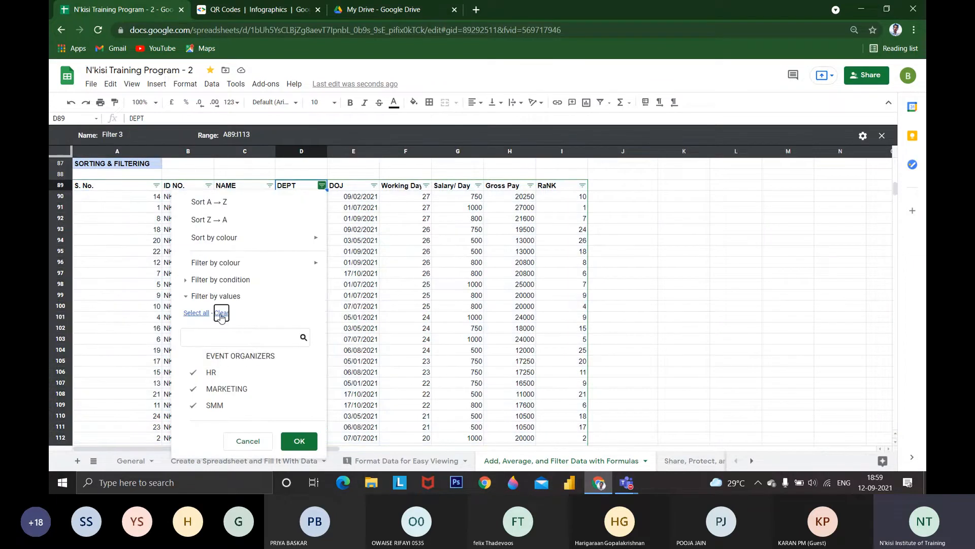
click(224, 374)
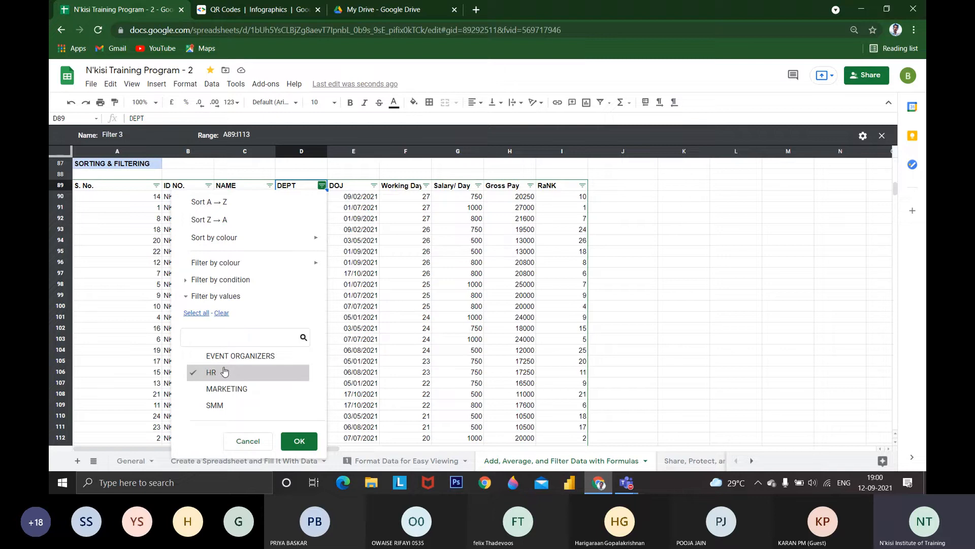
click(290, 438)
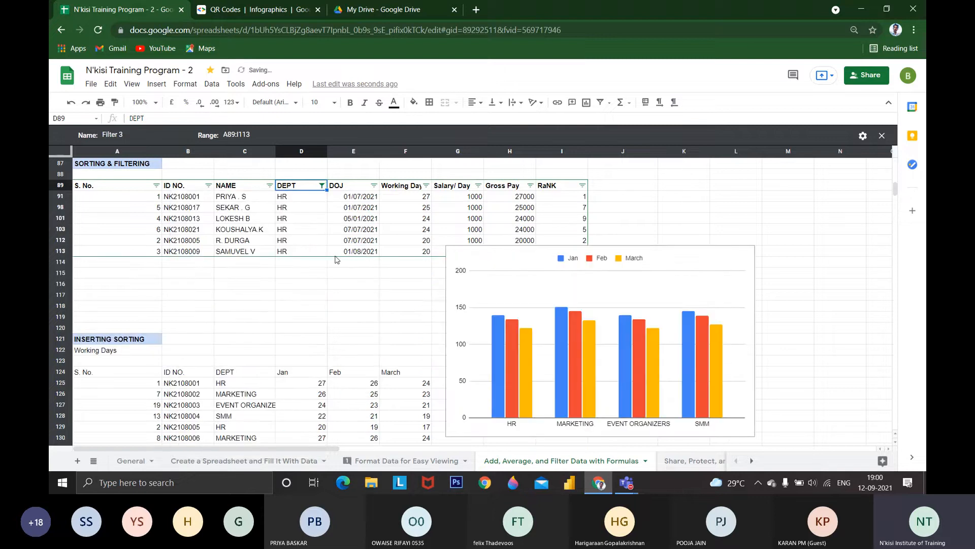
Move the column chart away from the filtered table and look over the HR rows
click(513, 289)
drag(514, 288, 628, 431)
scroll(402, 320, up, 3)
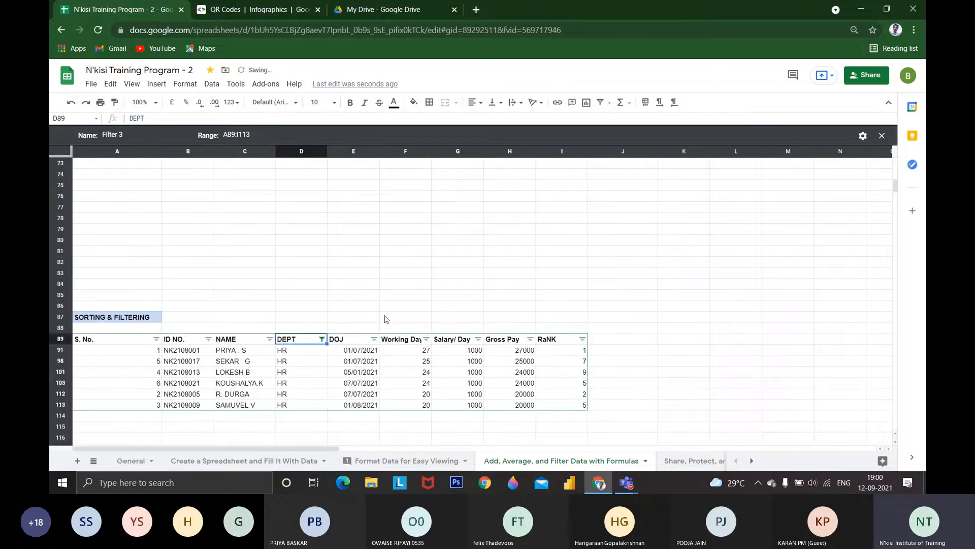
click(308, 390)
drag(102, 339, 555, 401)
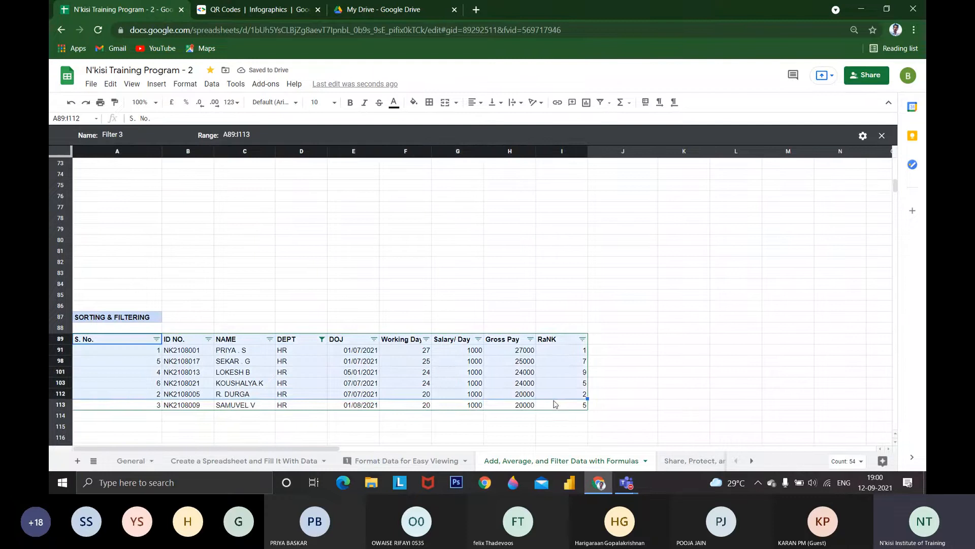
click(518, 405)
Rename the filter view as HR data
click(117, 134)
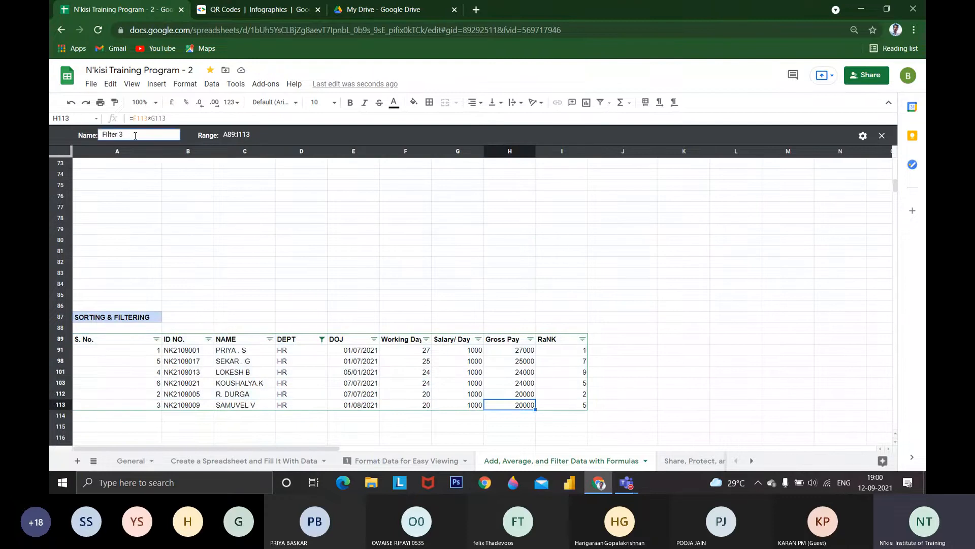
text(HR dATA)
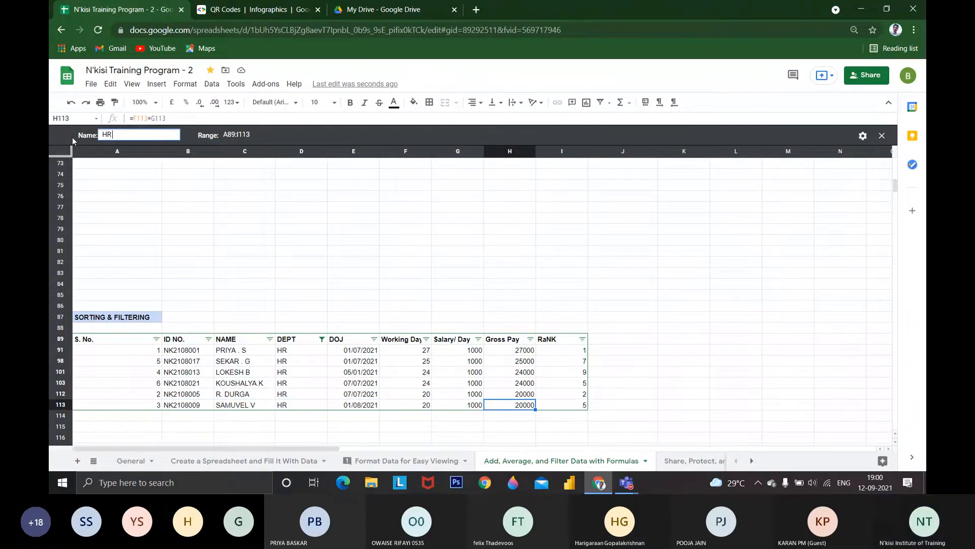
key(BackSpace)
key(BackSpace)
key(BackSpace)
key(BackSpace)
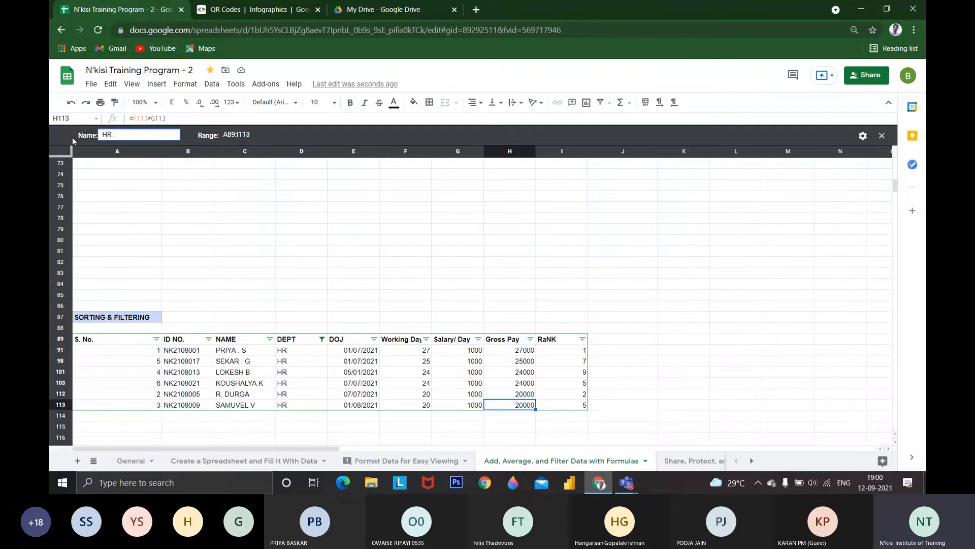
text(f)
key(BackSpace)
text(daTA)
key(BackSpace)
key(BackSpace)
key(BackSpace)
key(BackSpace)
text(data)
key(Return)
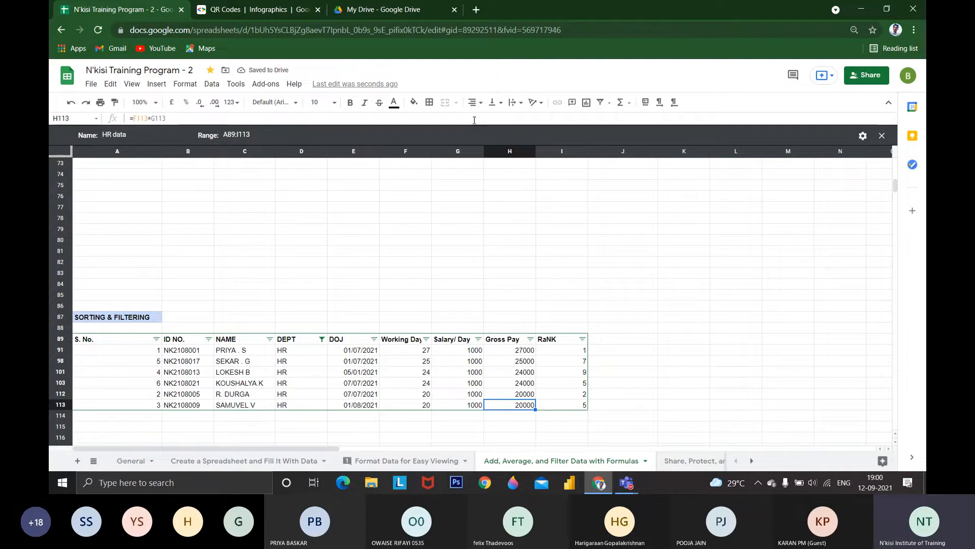
Check the filter view's options, then close the HR data filter view and look over the full table
click(863, 136)
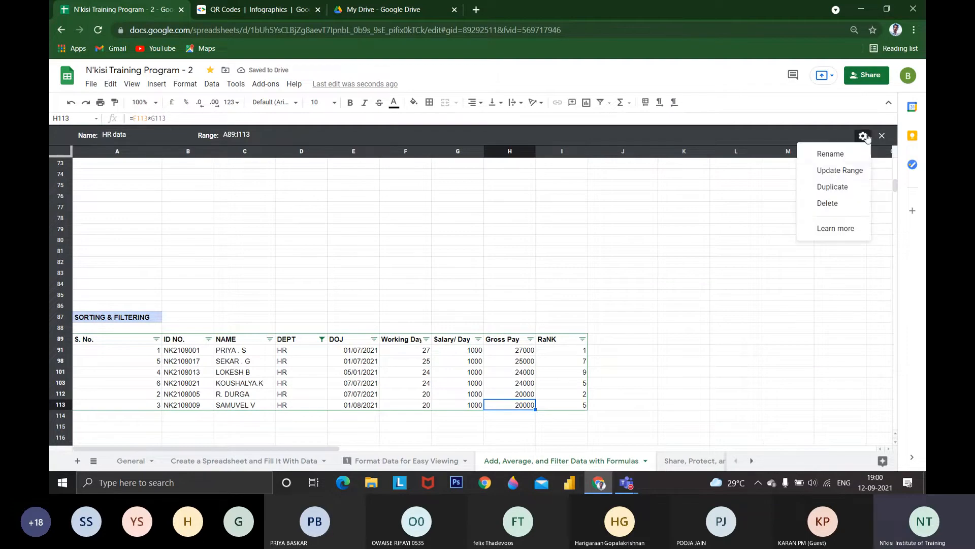
click(406, 376)
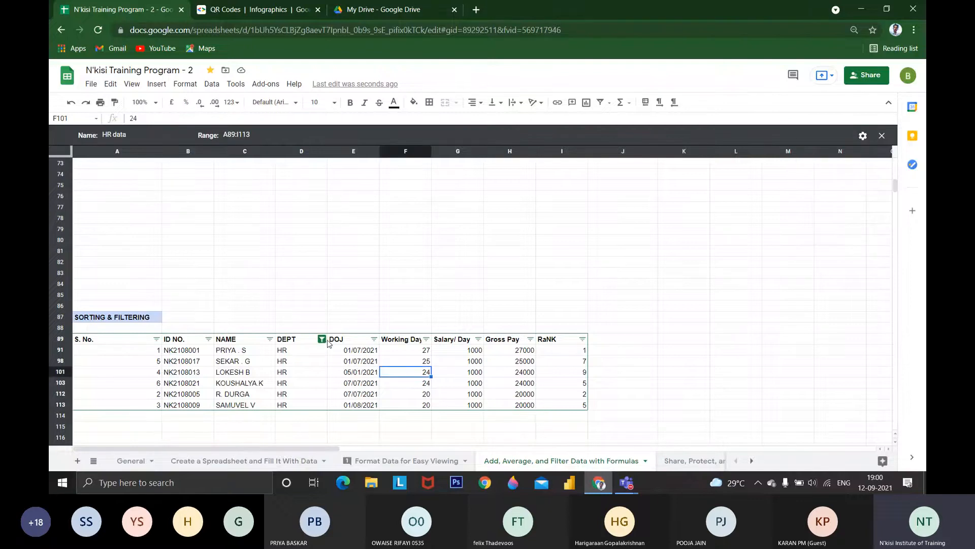
click(882, 135)
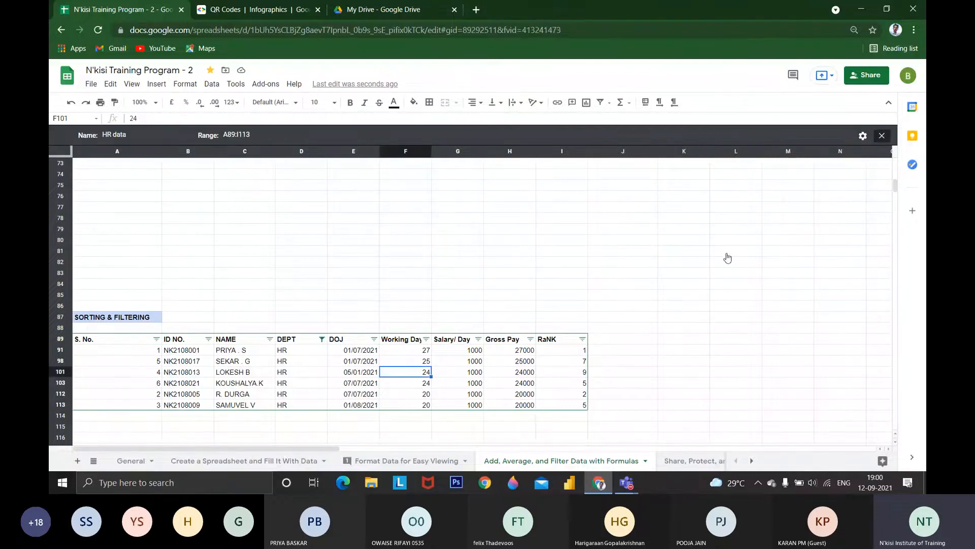
scroll(281, 243, down, 5)
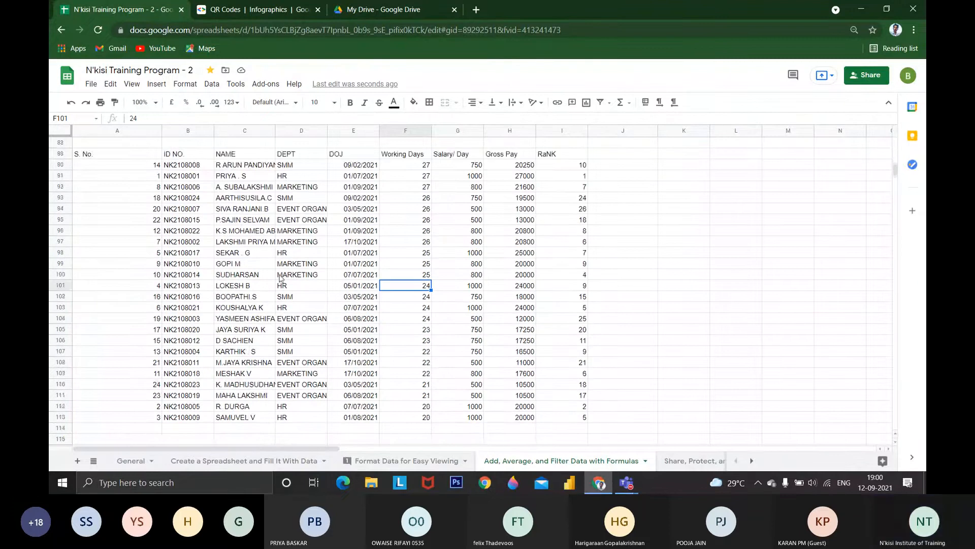
scroll(280, 243, up, 1)
Reopen the saved HR data filter view and move the column chart clear of the table
click(609, 103)
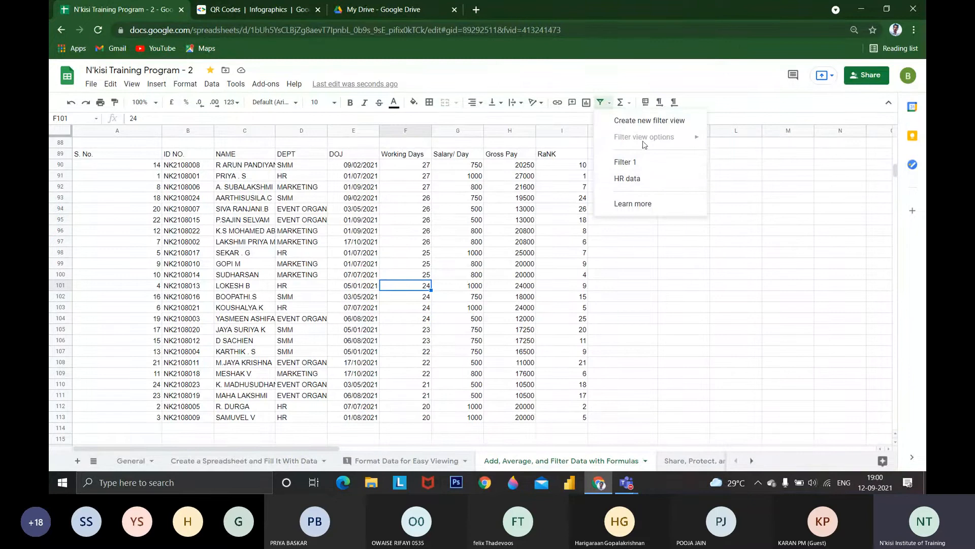
click(649, 178)
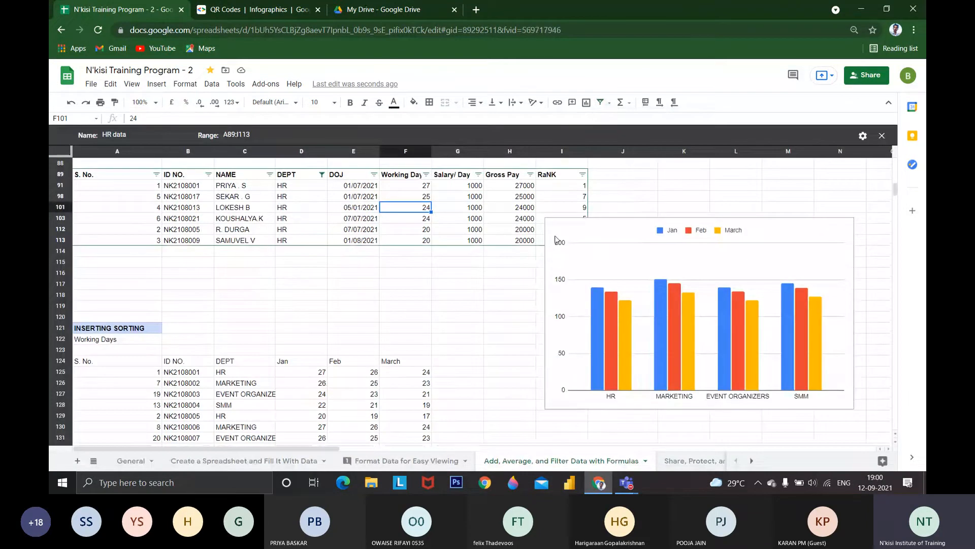
drag(555, 238, 581, 475)
scroll(429, 243, up, 10)
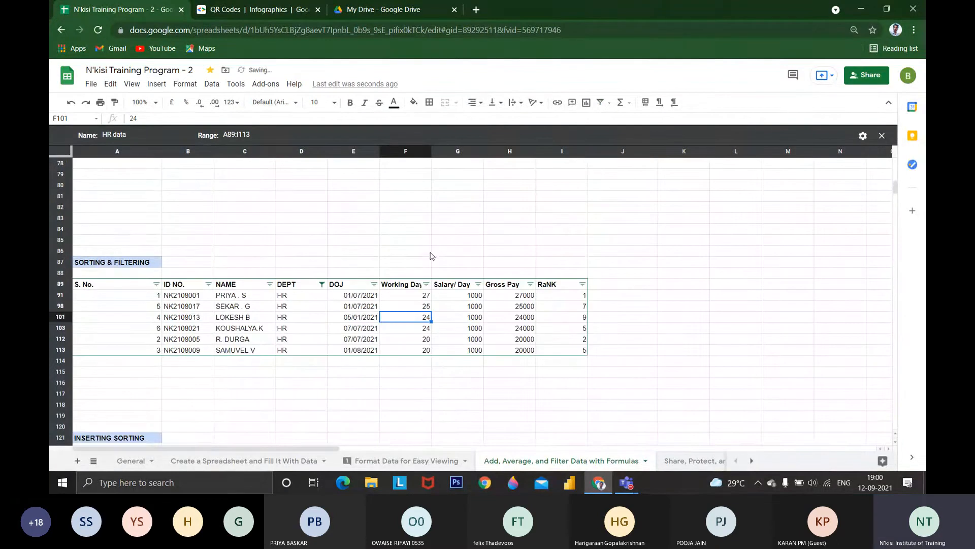
Select all values in the DEPT filter of the HR data view and close the filter view
click(322, 284)
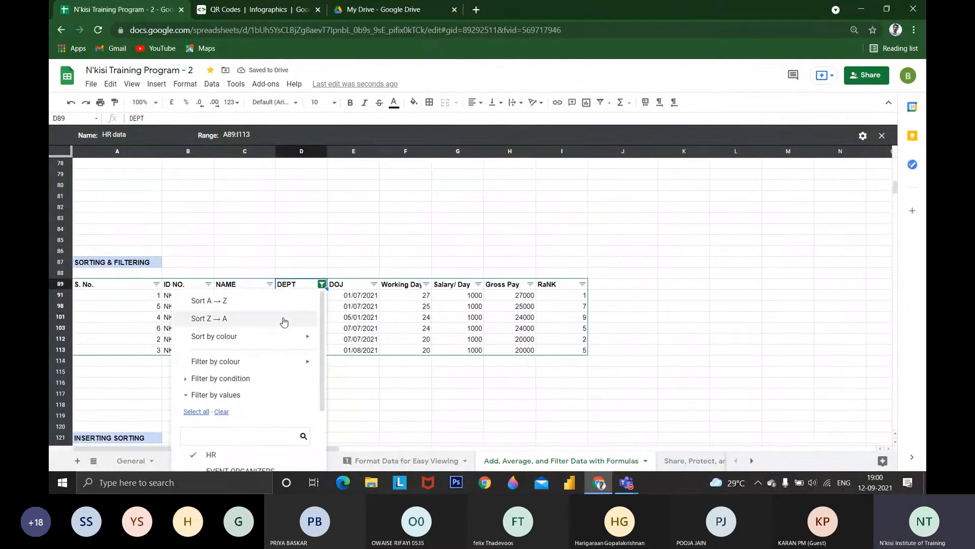
scroll(248, 407, down, 1)
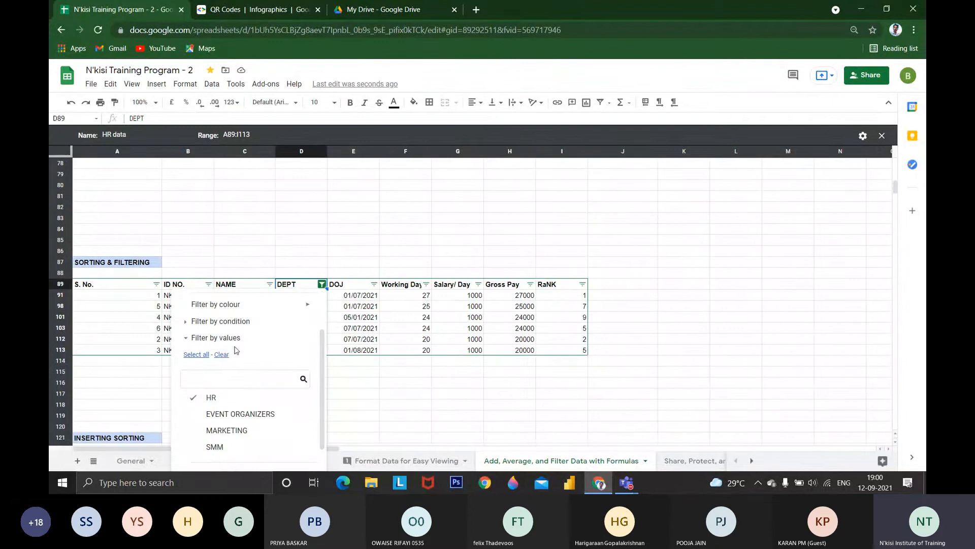
click(195, 355)
scroll(244, 412, down, 1)
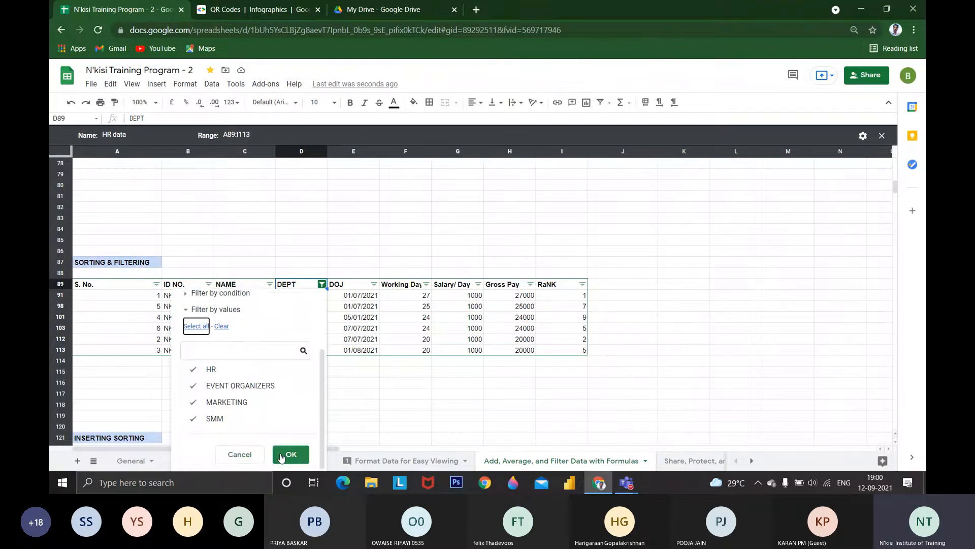
click(282, 454)
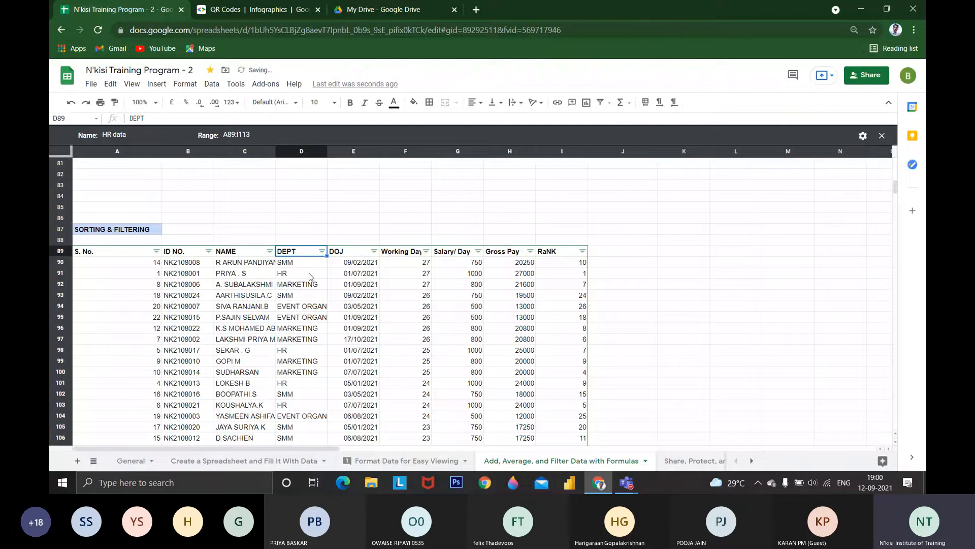
click(882, 136)
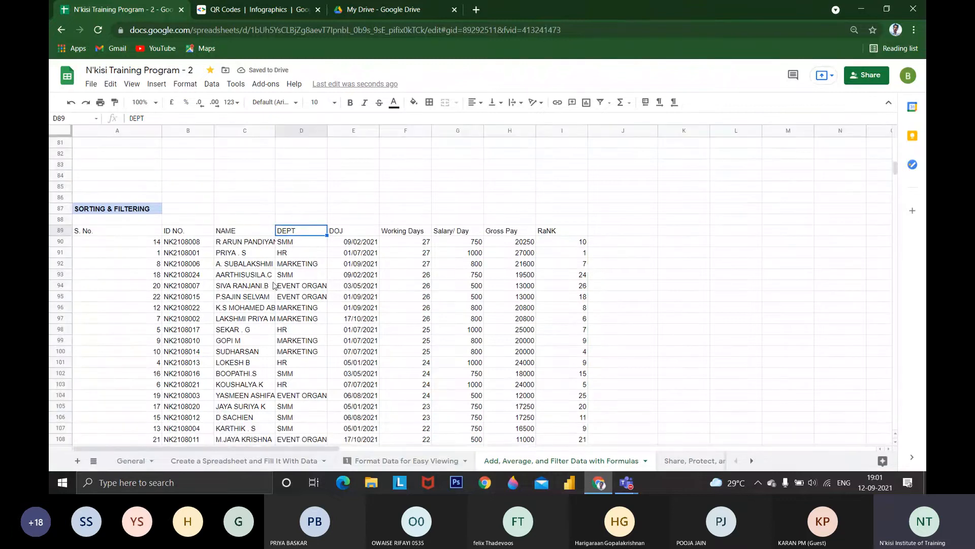
Create another new filter view on the range A89:I113
drag(117, 230, 567, 202)
scroll(559, 280, up, 8)
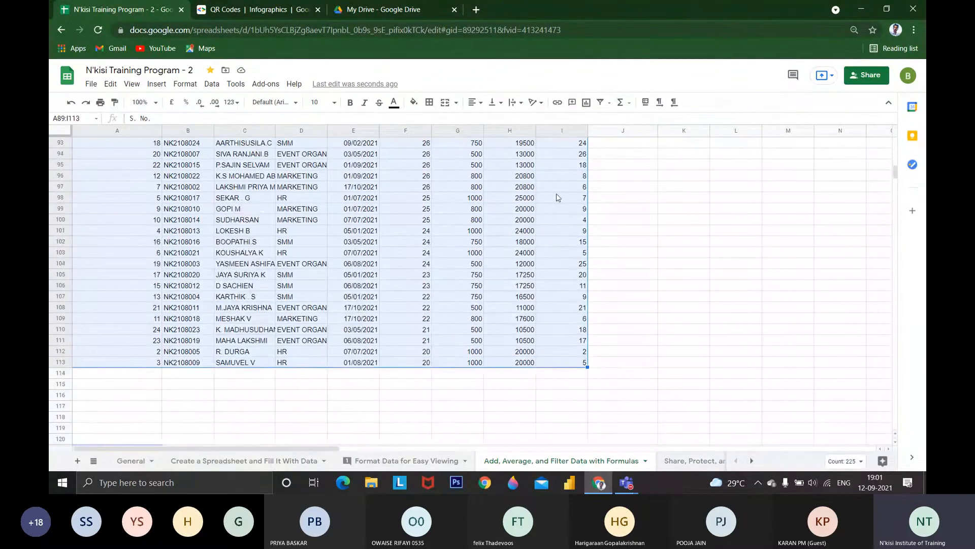
click(621, 102)
click(609, 102)
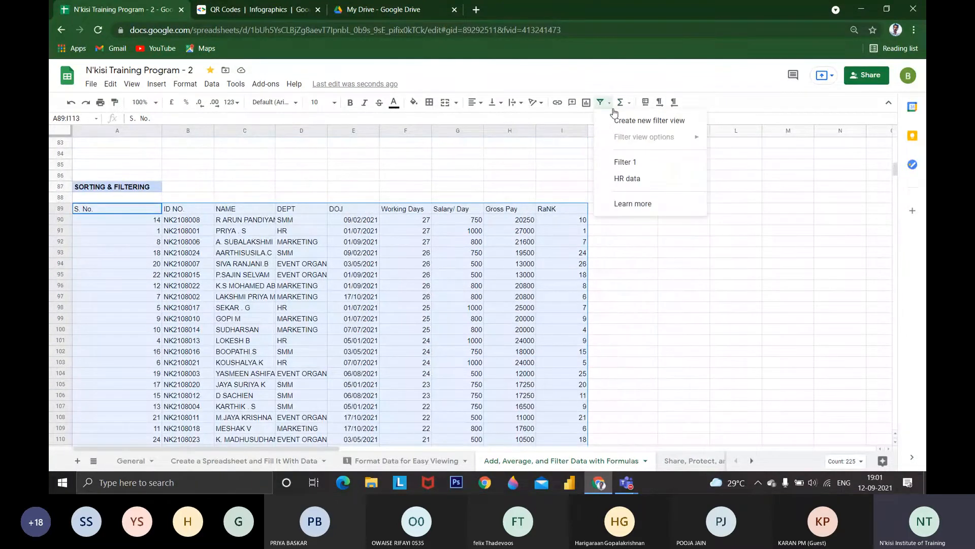
click(620, 119)
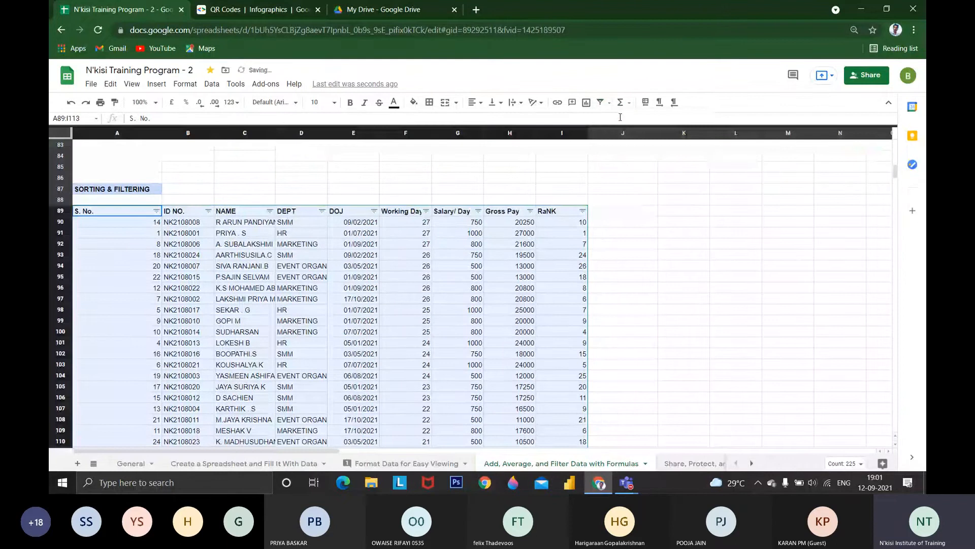
Filter the DEPT column by values so that only MARKETING rows are shown
click(322, 229)
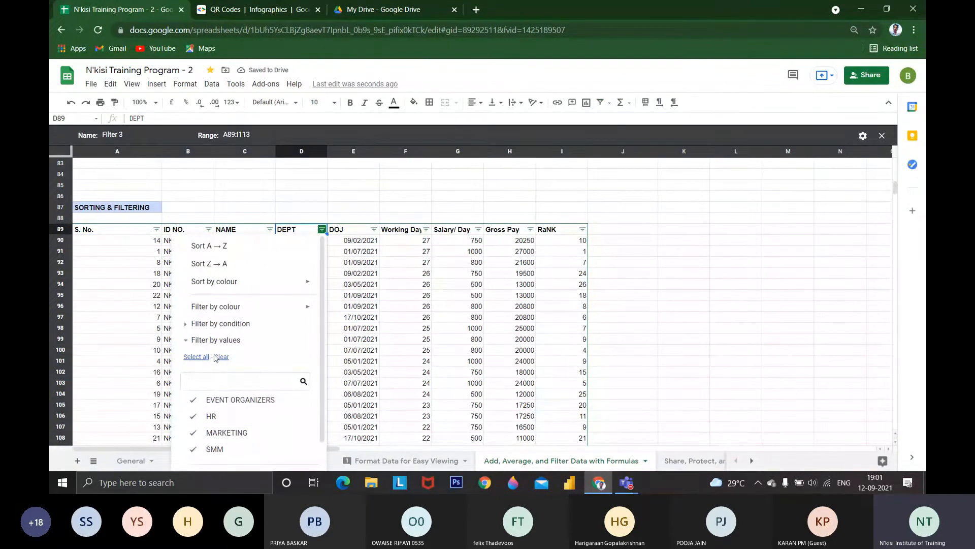
click(215, 358)
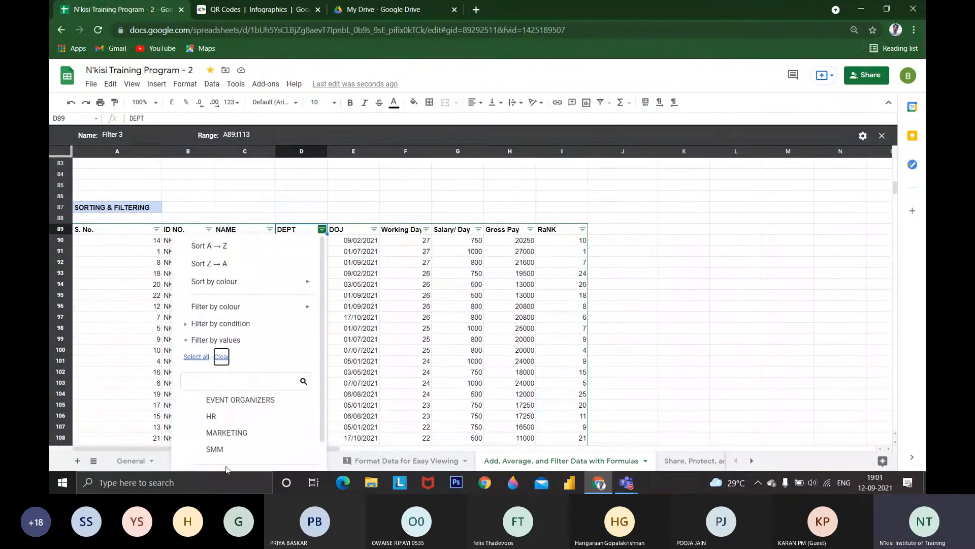
click(228, 437)
scroll(254, 447, down, 1)
click(283, 457)
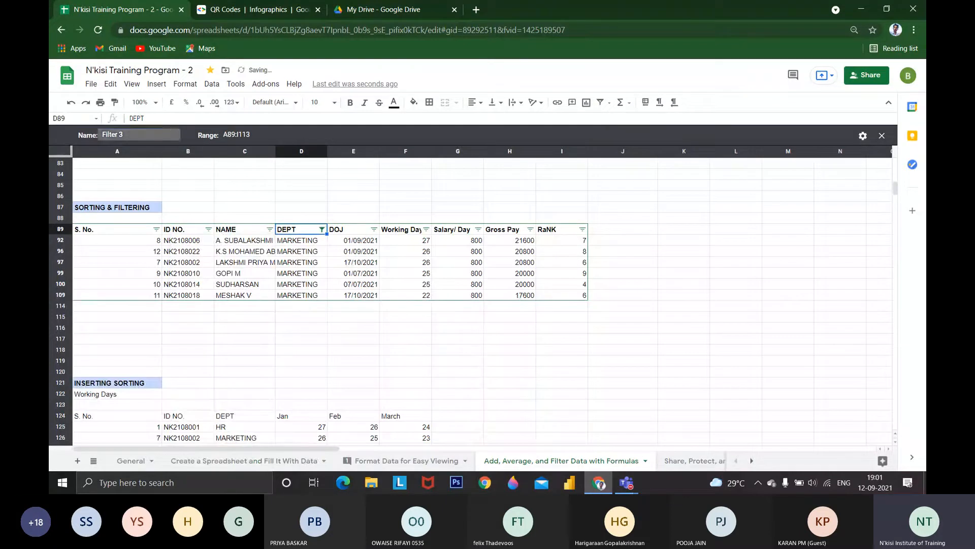
Rename the new filter view as Marketing, and close and reopen it from the saved filter views
click(101, 135)
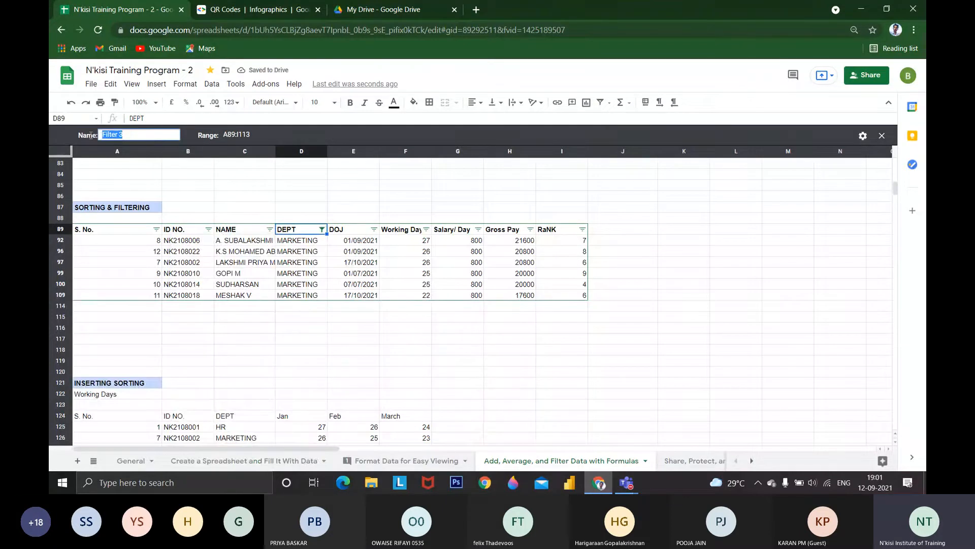
text(Marketing)
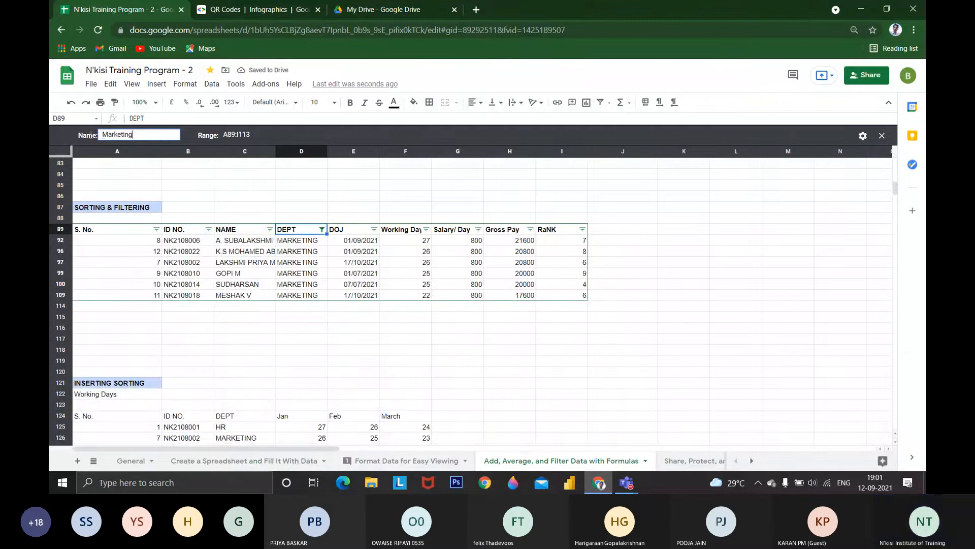
key(Return)
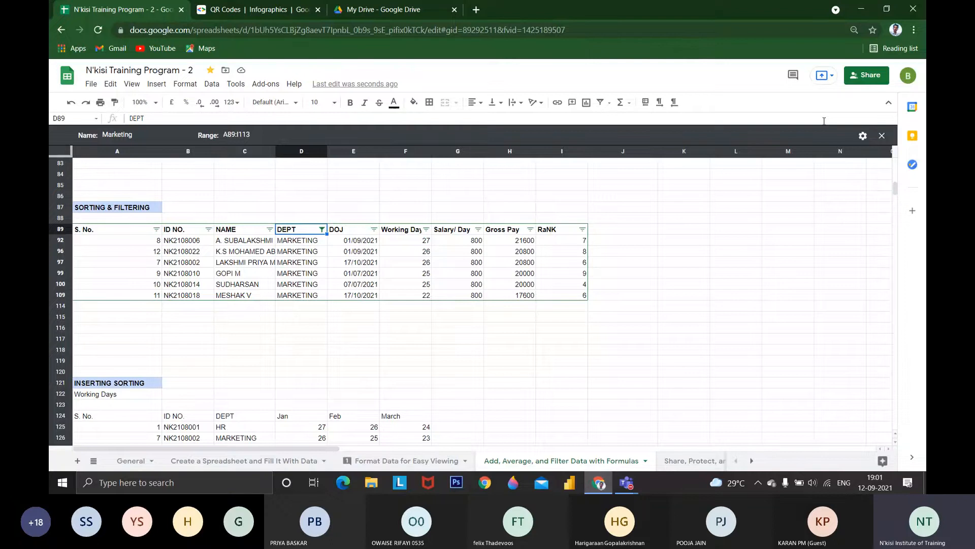
click(881, 137)
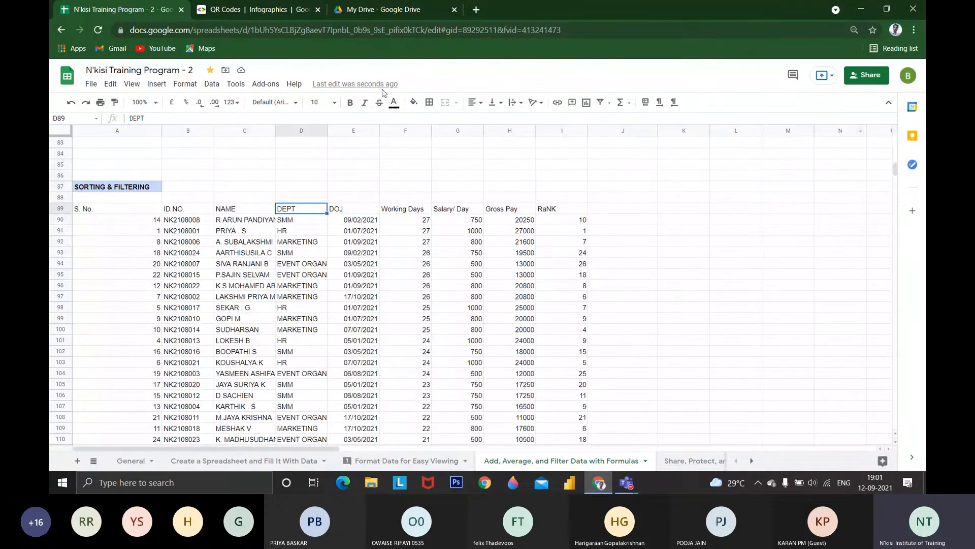
click(609, 102)
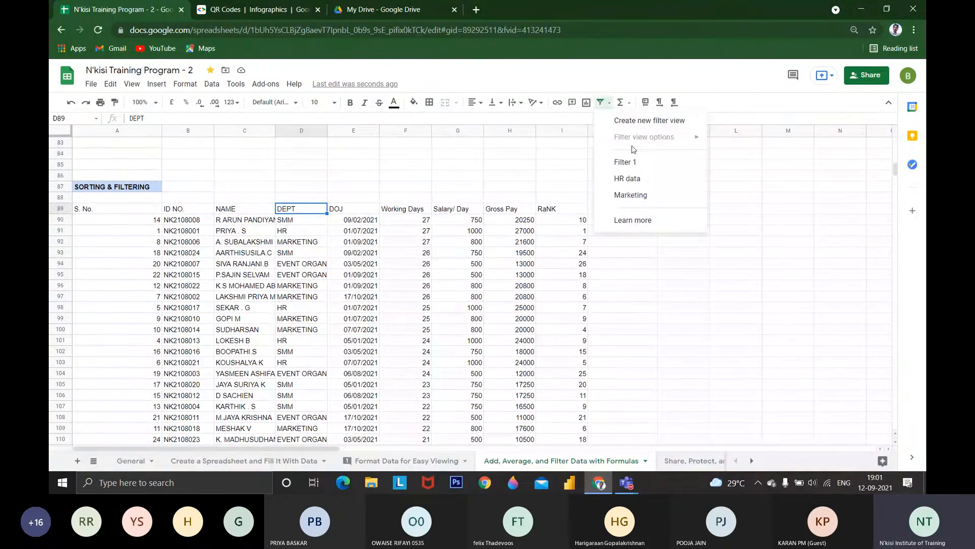
click(631, 195)
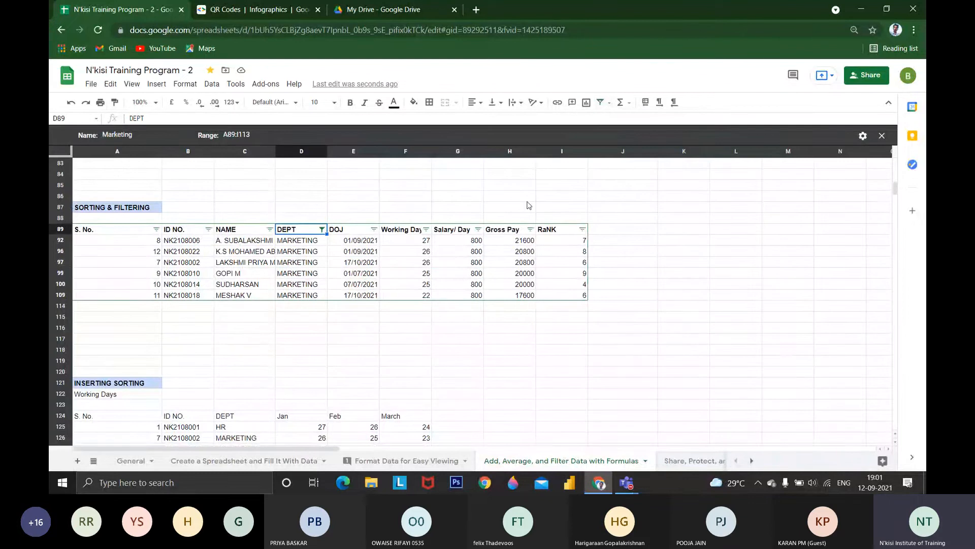
In the saved HR data filter view, filter the DEPT column by values to show only HR rows and close the view
click(609, 102)
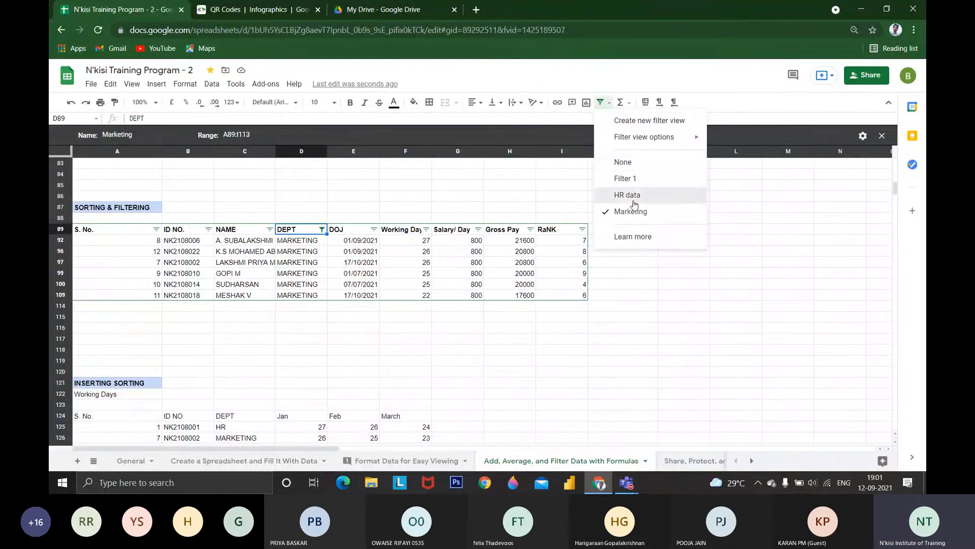
click(630, 193)
scroll(353, 239, up, 1)
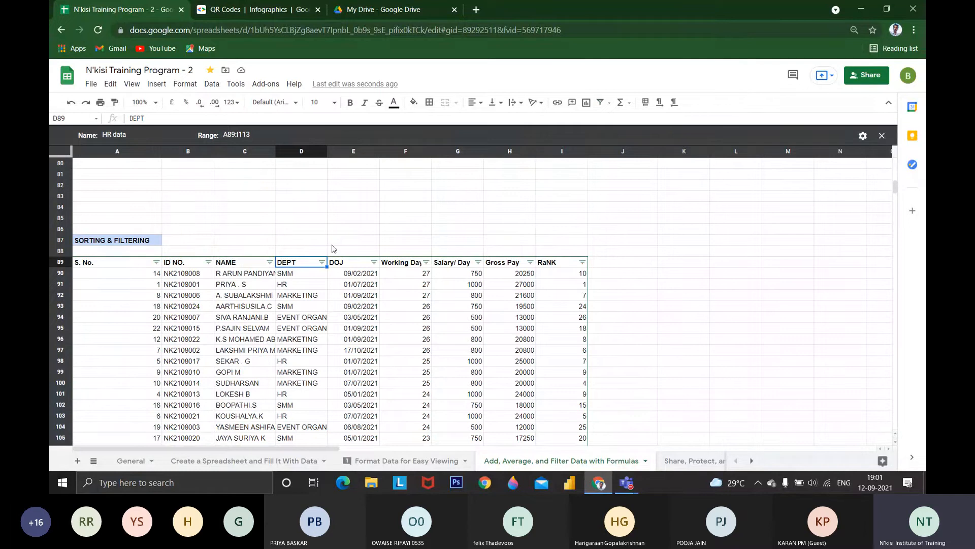
click(321, 262)
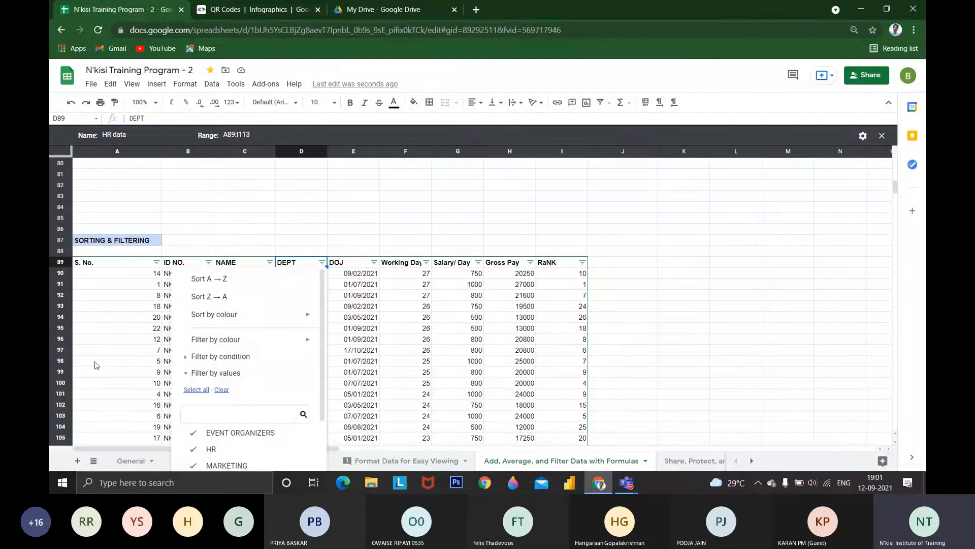
click(217, 390)
click(213, 449)
scroll(239, 450, down, 2)
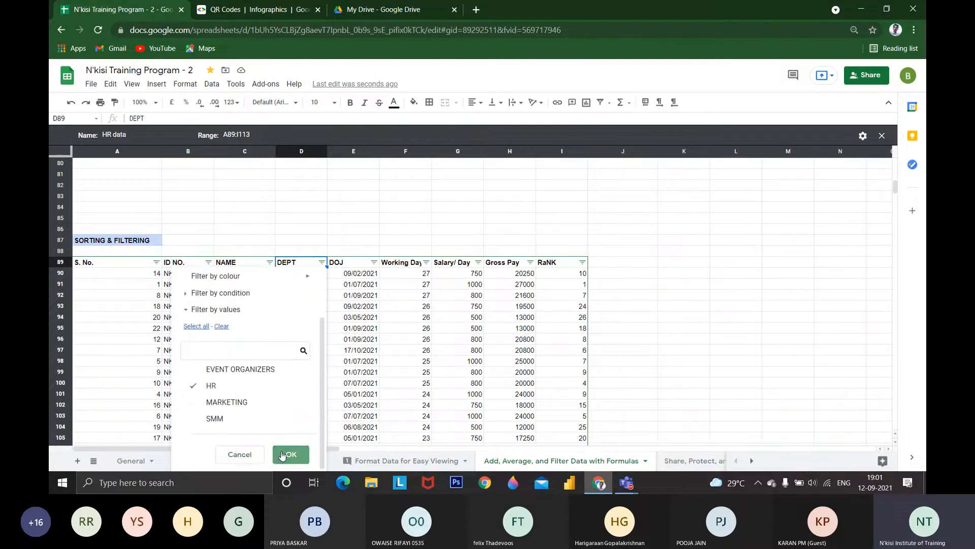
click(283, 455)
click(246, 196)
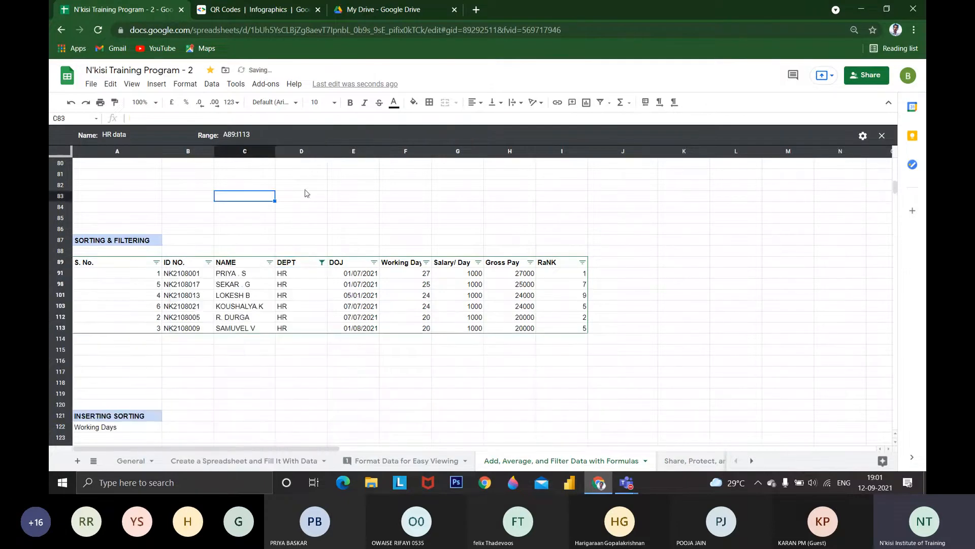
click(882, 137)
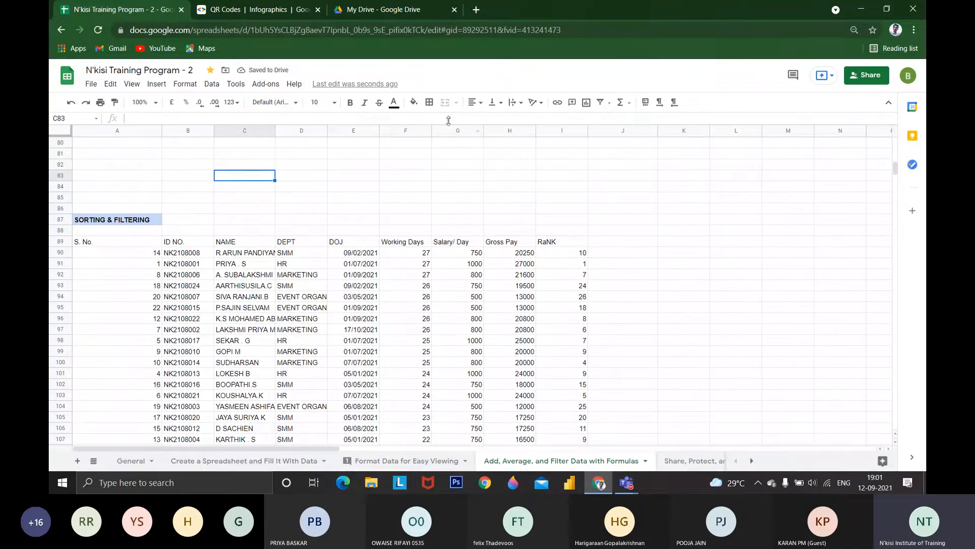
Reopen the saved HR data filter view to check its name and rows, close it, and look over the saved filter views
click(601, 102)
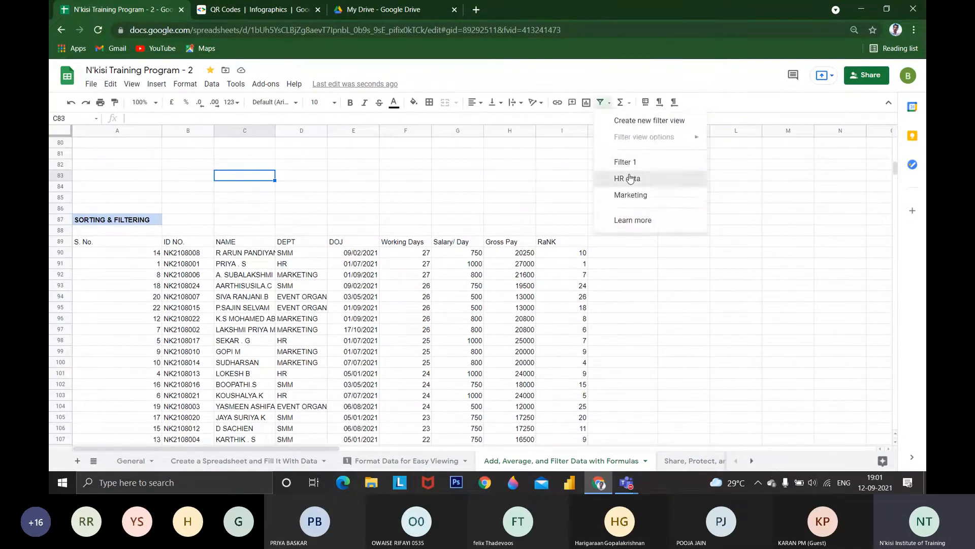
click(632, 176)
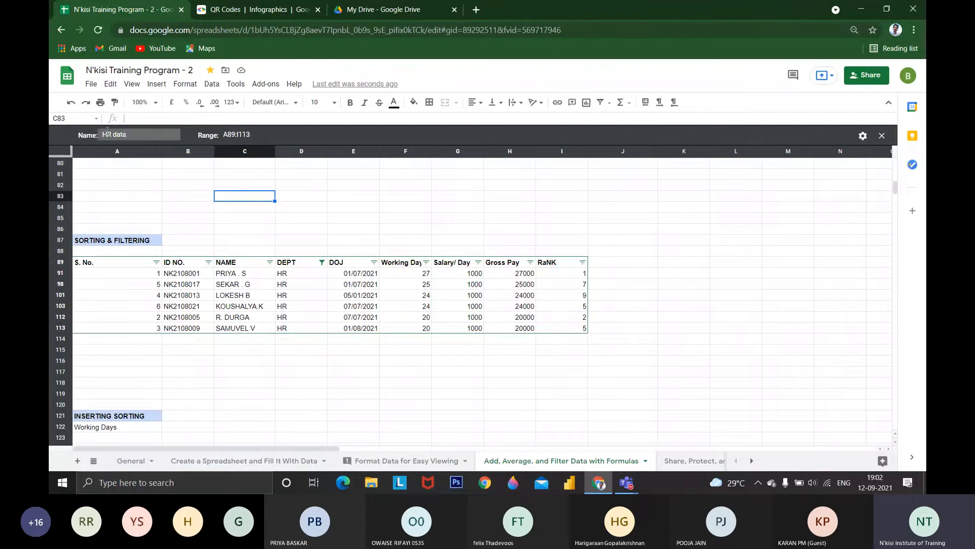
drag(77, 135, 147, 131)
click(881, 139)
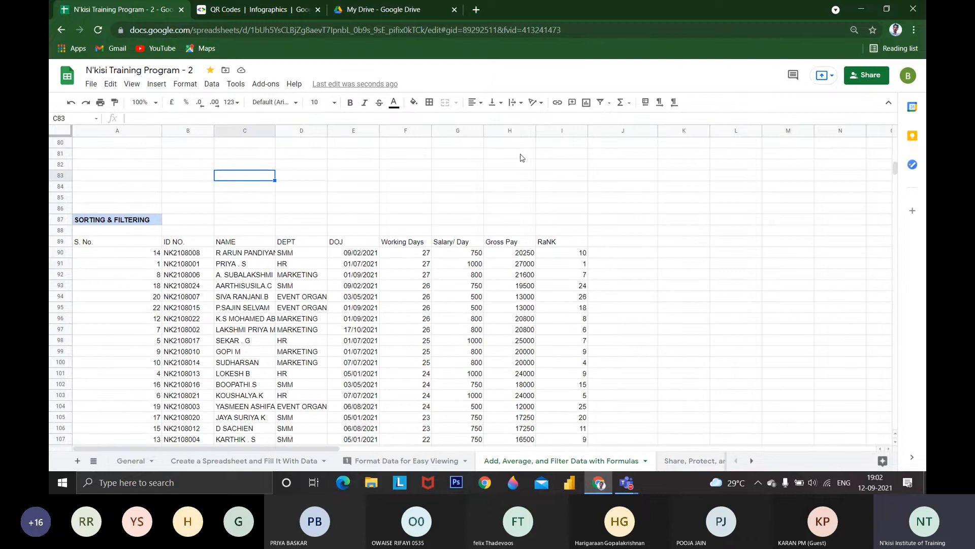
click(610, 102)
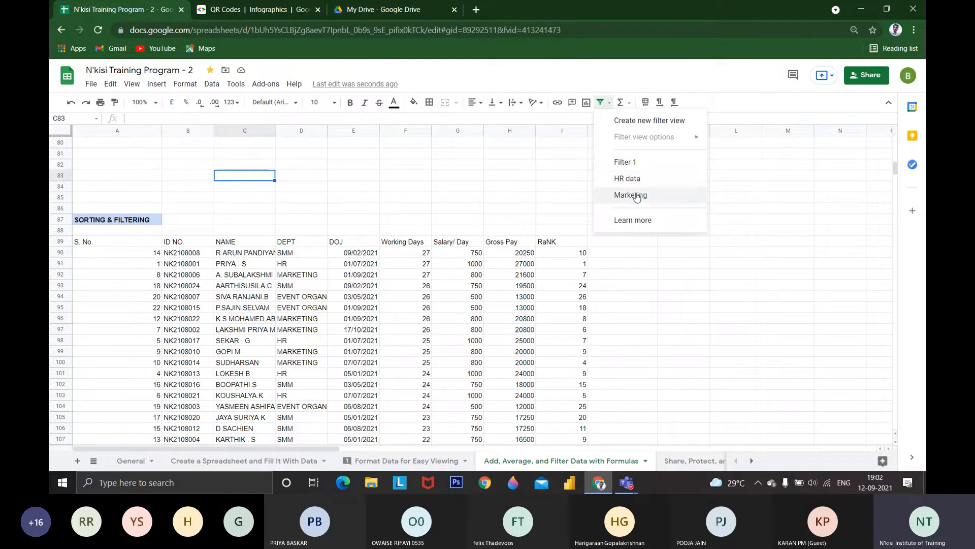
click(421, 245)
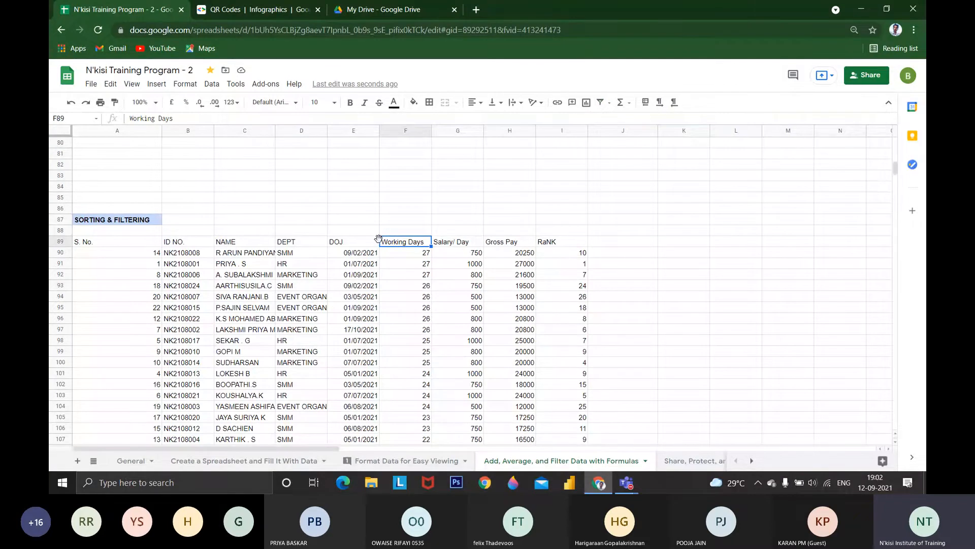
Select the table range A89:I114 and create a new filter view on it
drag(94, 243, 244, 286)
drag(364, 362, 571, 248)
scroll(571, 249, up, 5)
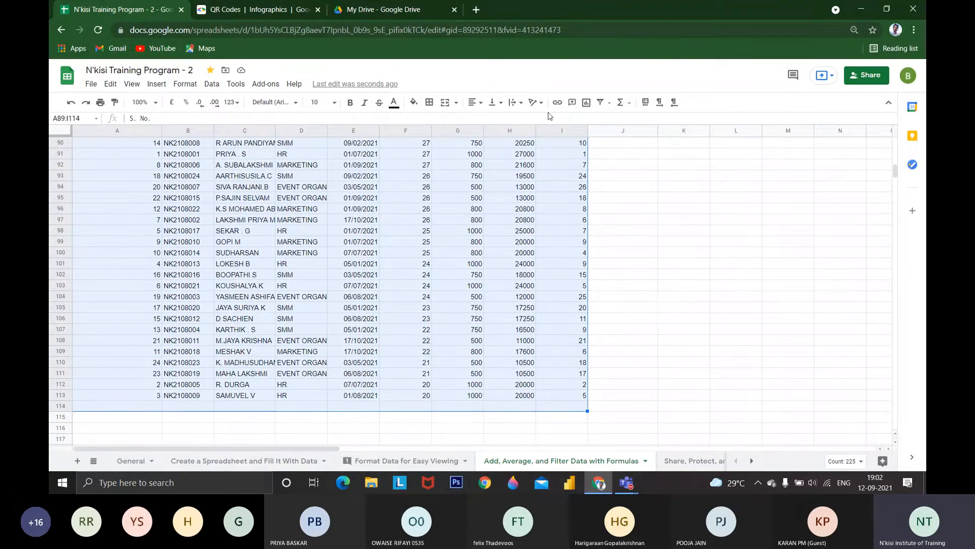
click(609, 102)
click(597, 120)
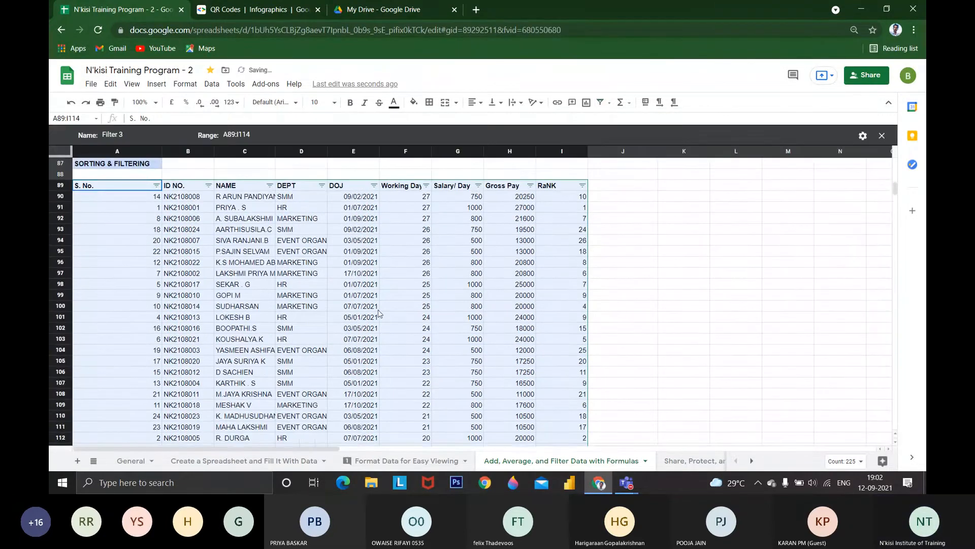
Filter the Working Days column by values to exclude blank cells
scroll(378, 313, up, 1)
click(427, 219)
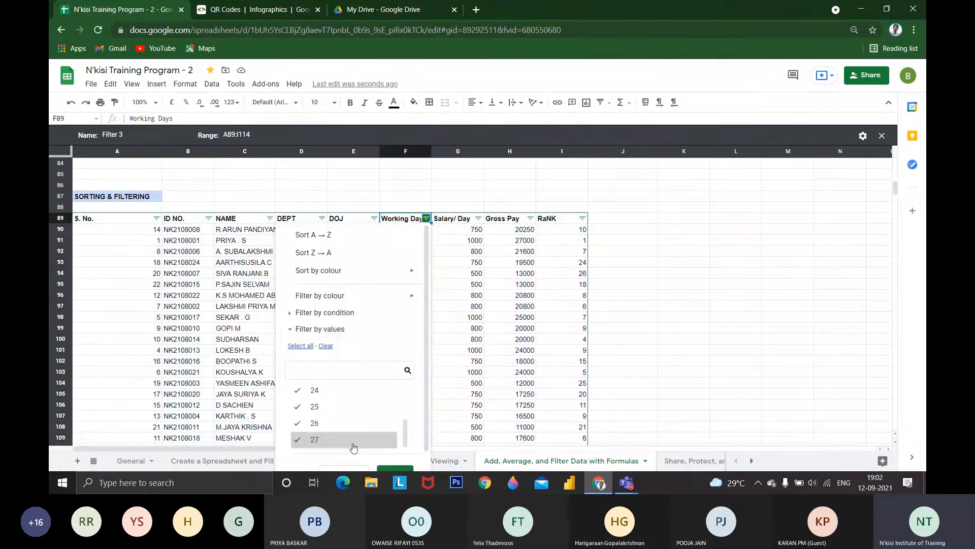
click(362, 387)
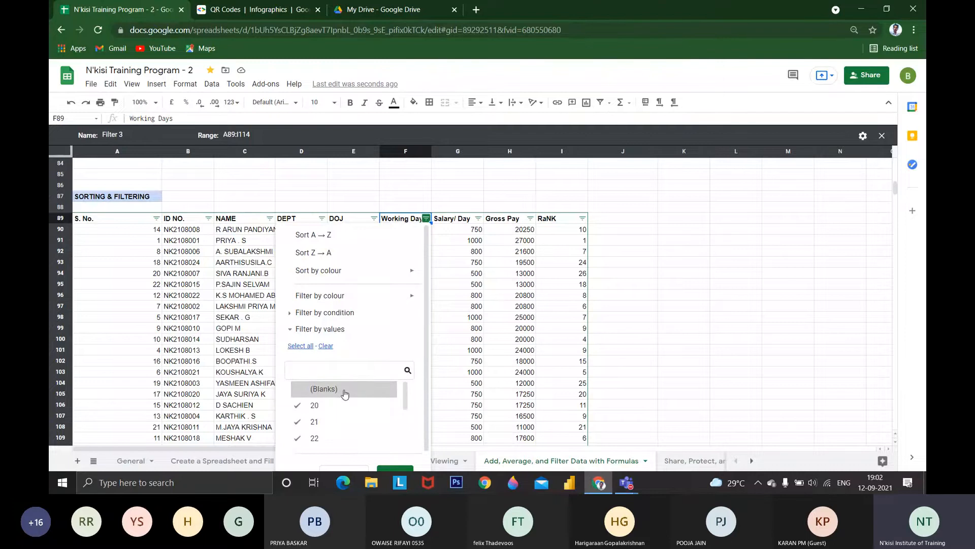
scroll(344, 394, down, 3)
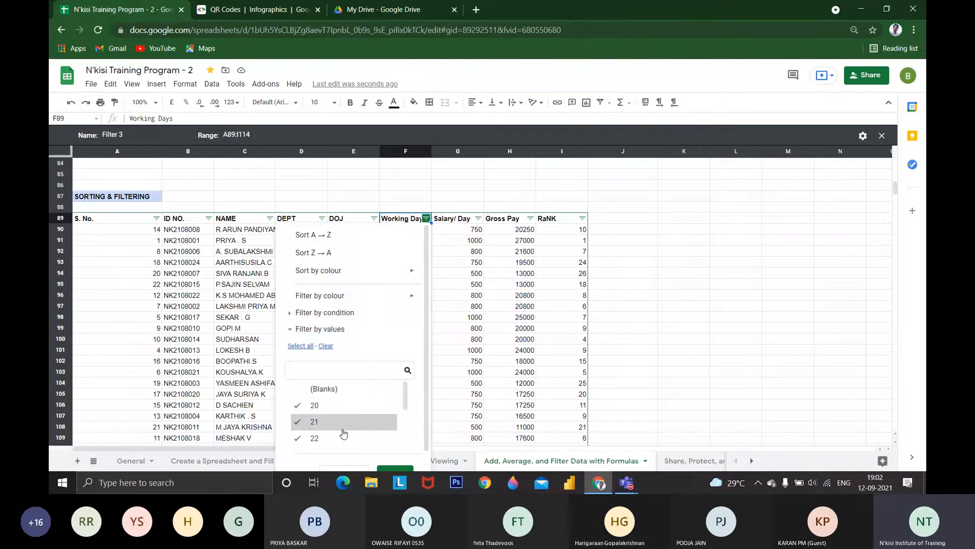
click(339, 330)
click(402, 364)
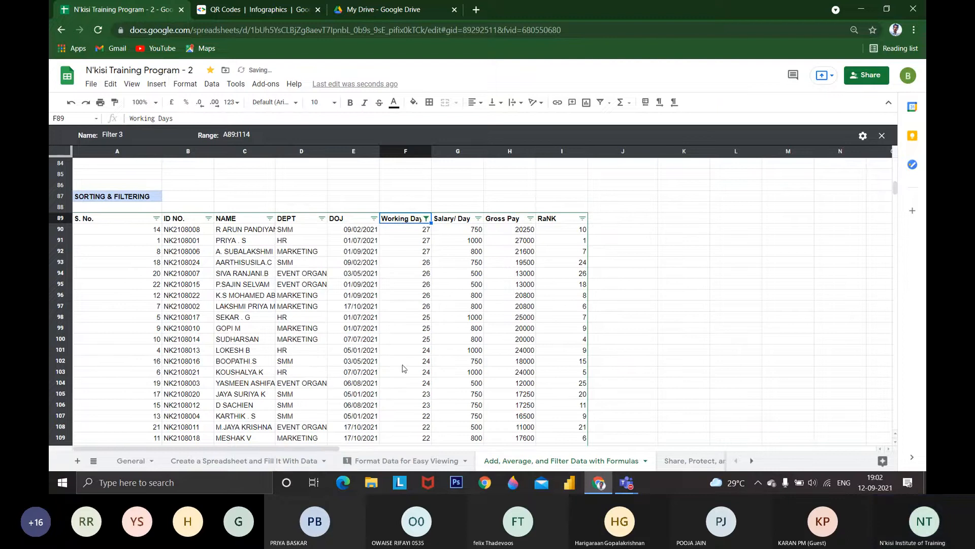
Select all values in the Working Days filter again and close the filter view
click(426, 218)
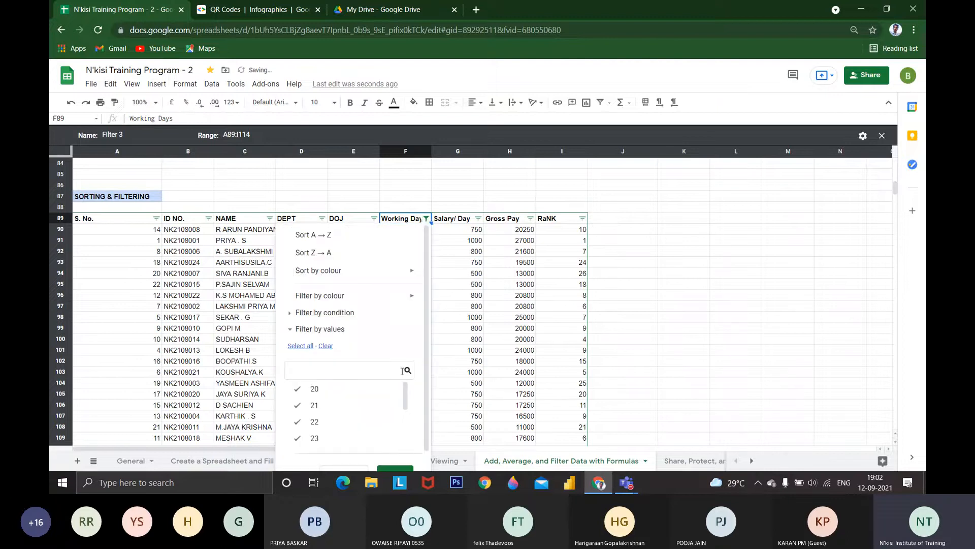
click(303, 346)
click(396, 467)
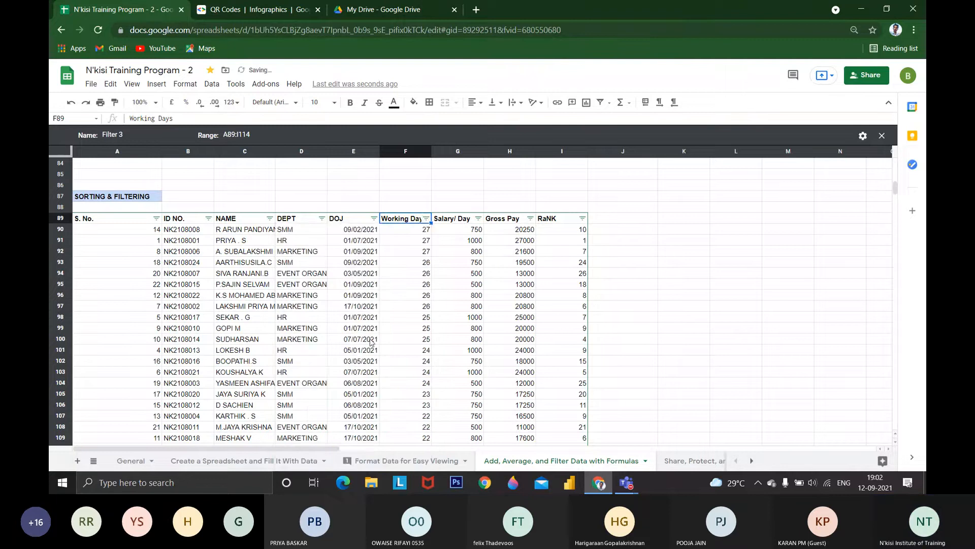
click(426, 219)
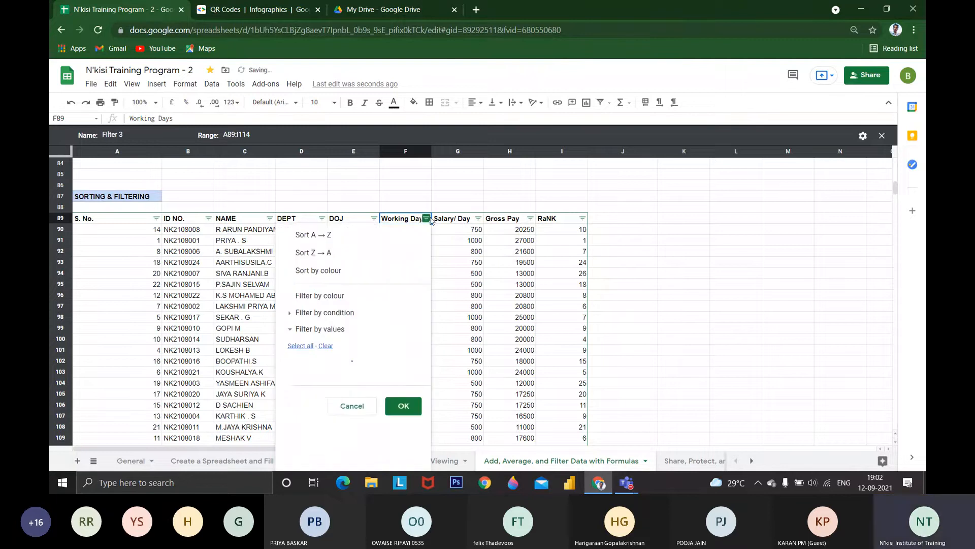
click(881, 137)
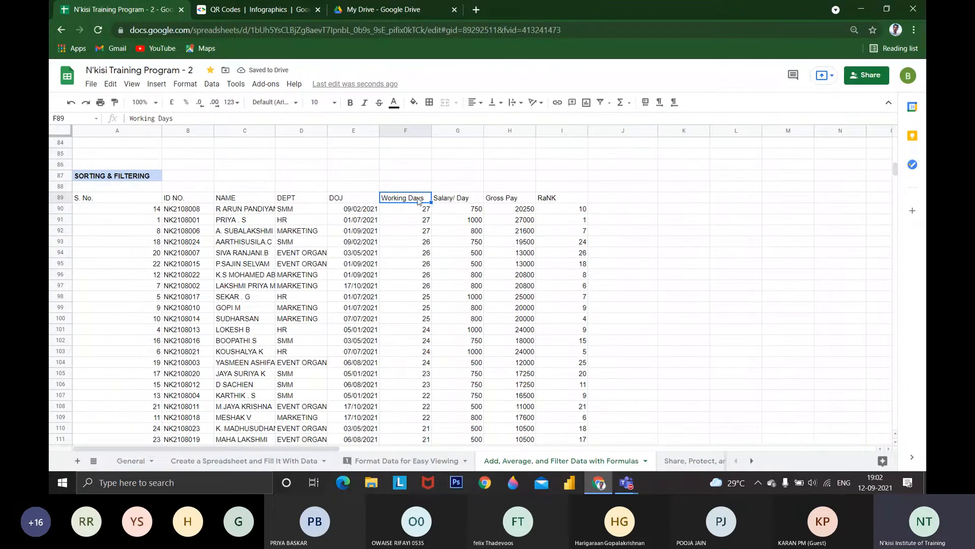
Select the table range A89:I113 without the blank row and create another filter view on it
drag(102, 198, 570, 430)
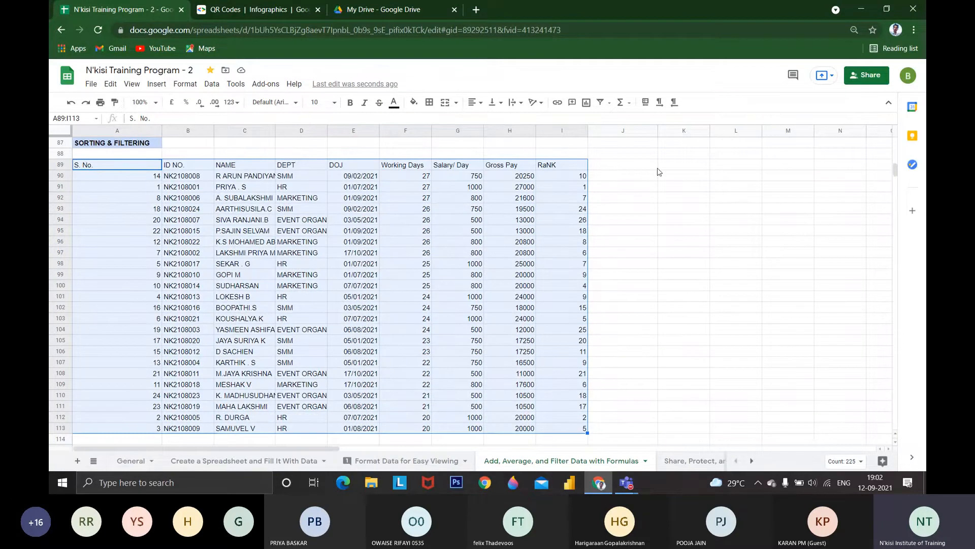
click(608, 102)
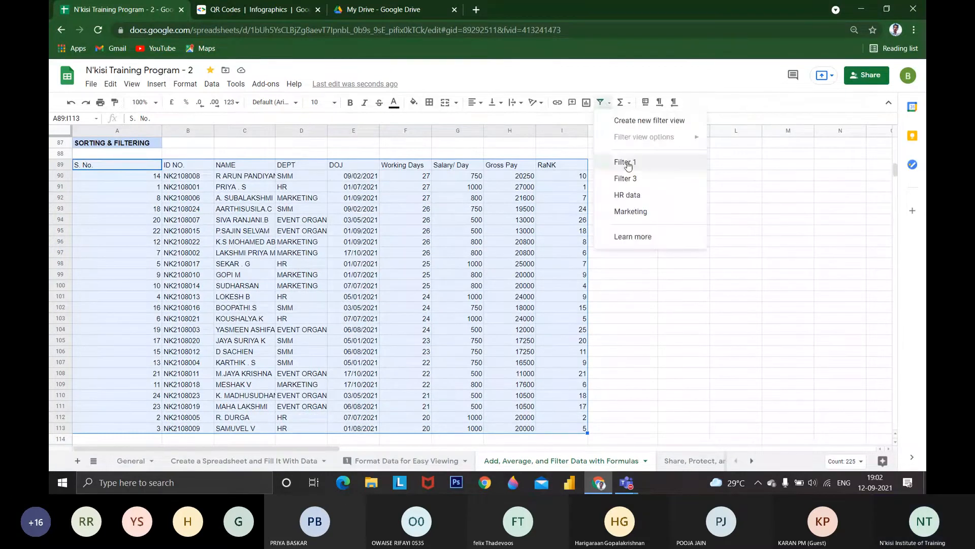
click(645, 121)
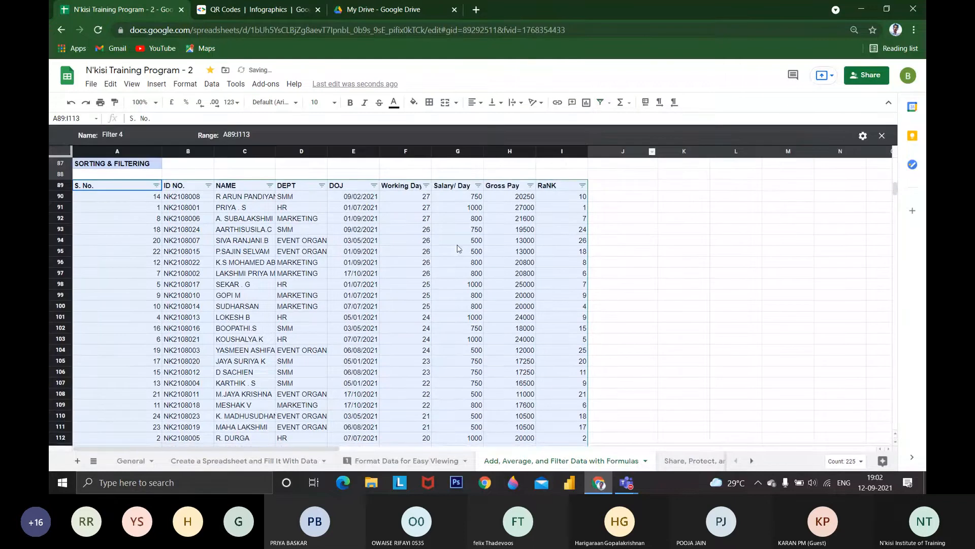
Search the Working Days column's filter values for 27 and for 25
click(426, 185)
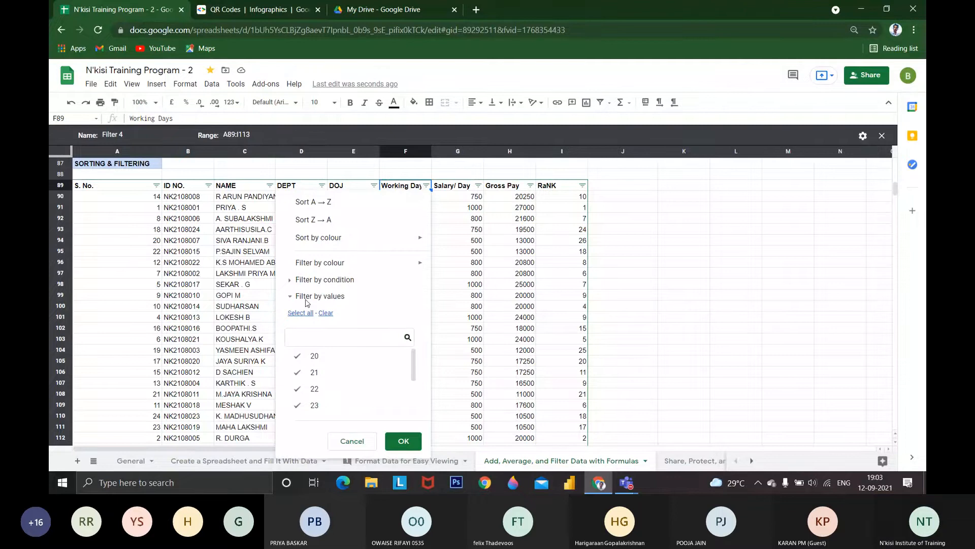
click(322, 334)
text(27)
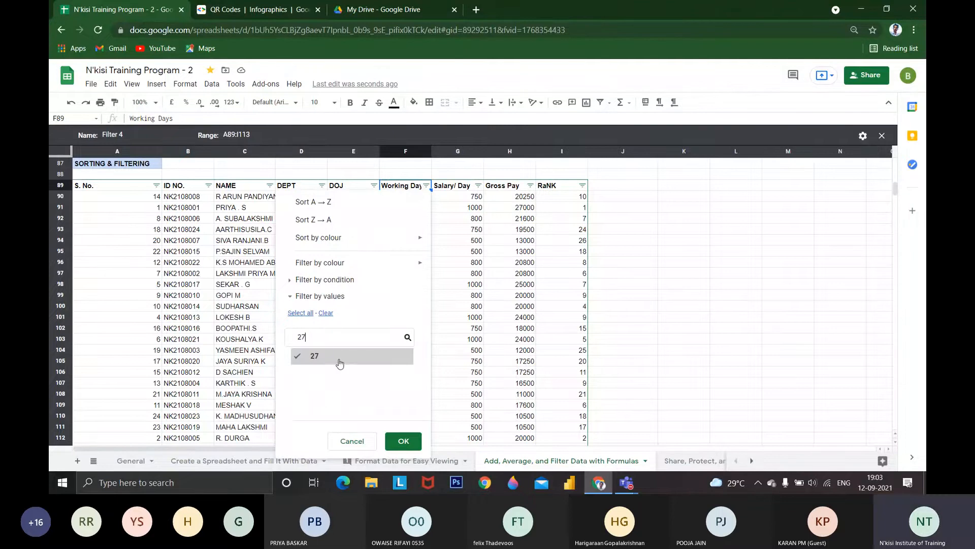
key(BackSpace)
text(5)
click(333, 300)
double_click(332, 300)
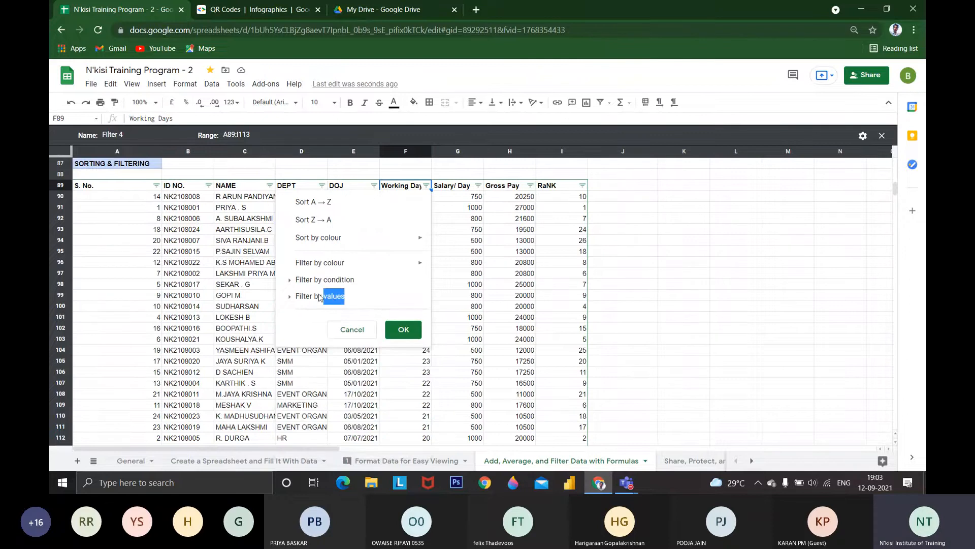
click(320, 298)
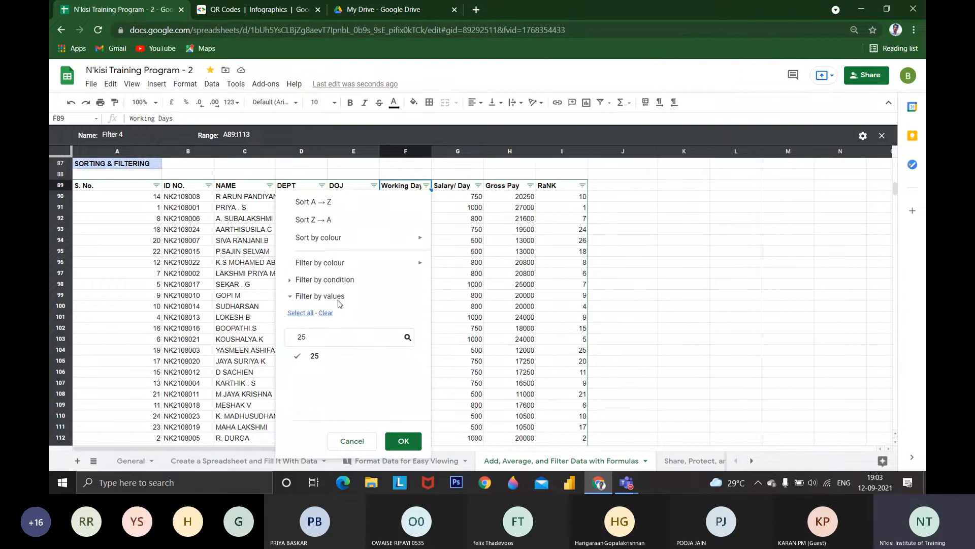
Try the Text contains condition in the Working Days filter without entering a value
click(329, 281)
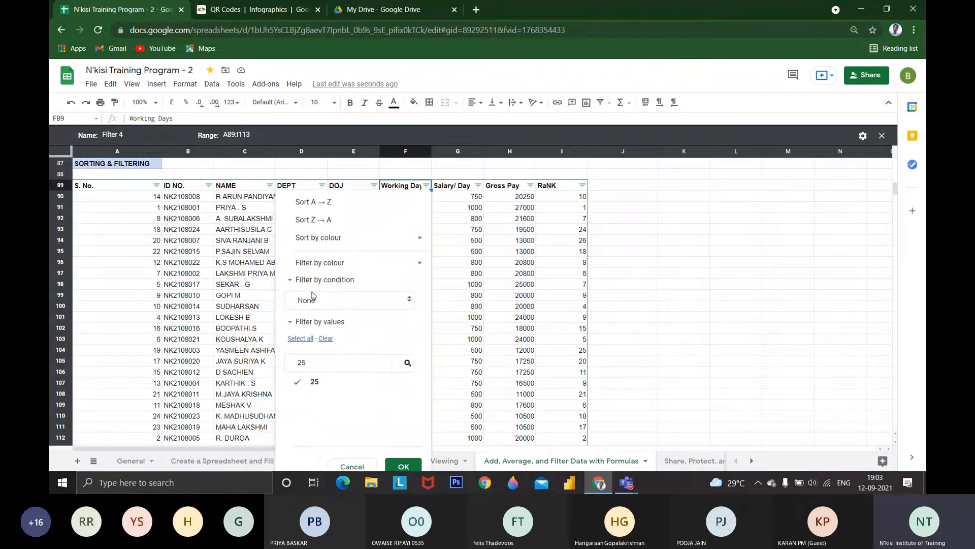
click(320, 301)
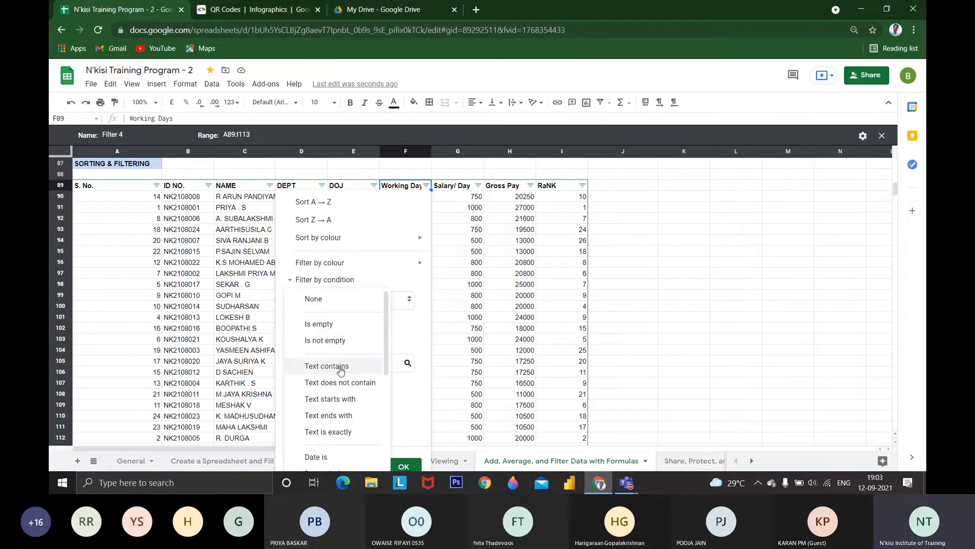
click(340, 368)
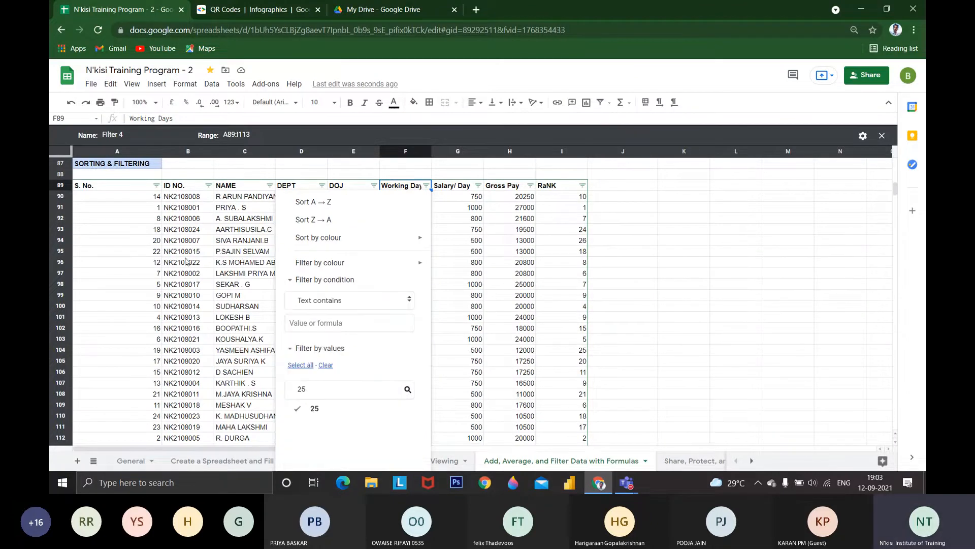
click(333, 329)
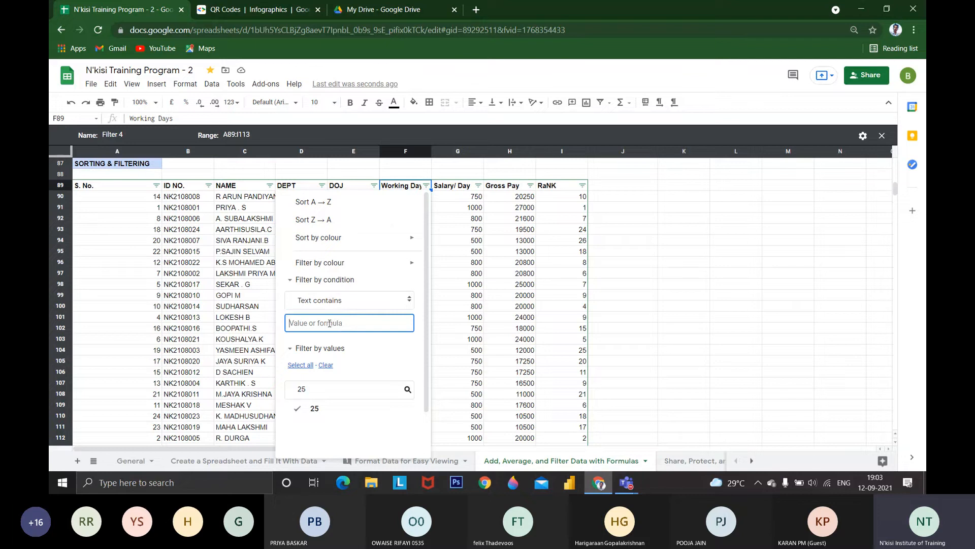
Filter the Working Days column by condition to show only values greater than 25
click(340, 306)
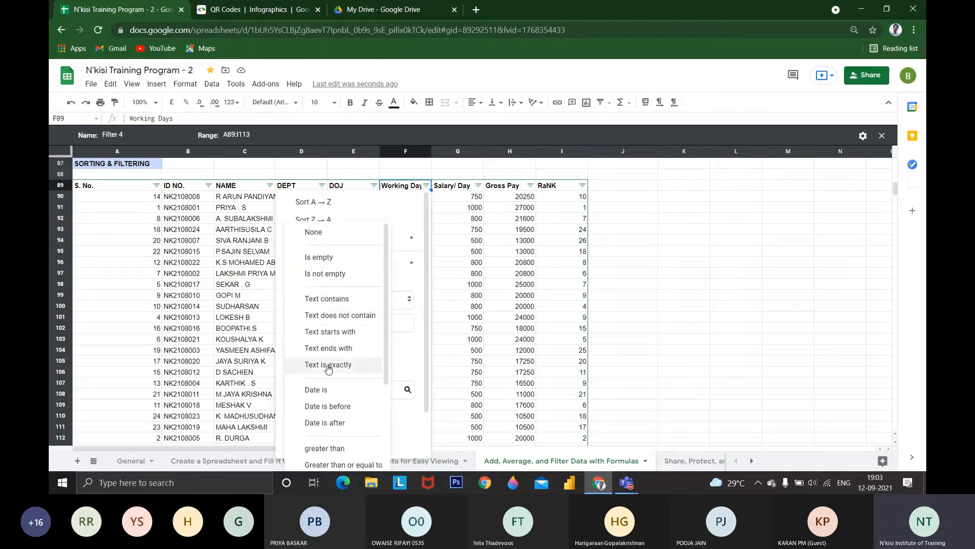
scroll(345, 342, down, 2)
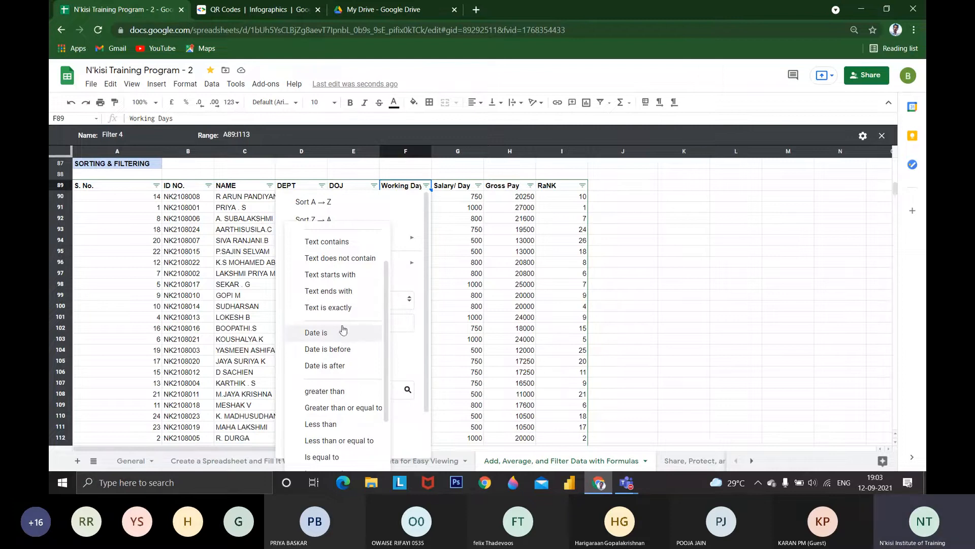
scroll(349, 342, down, 1)
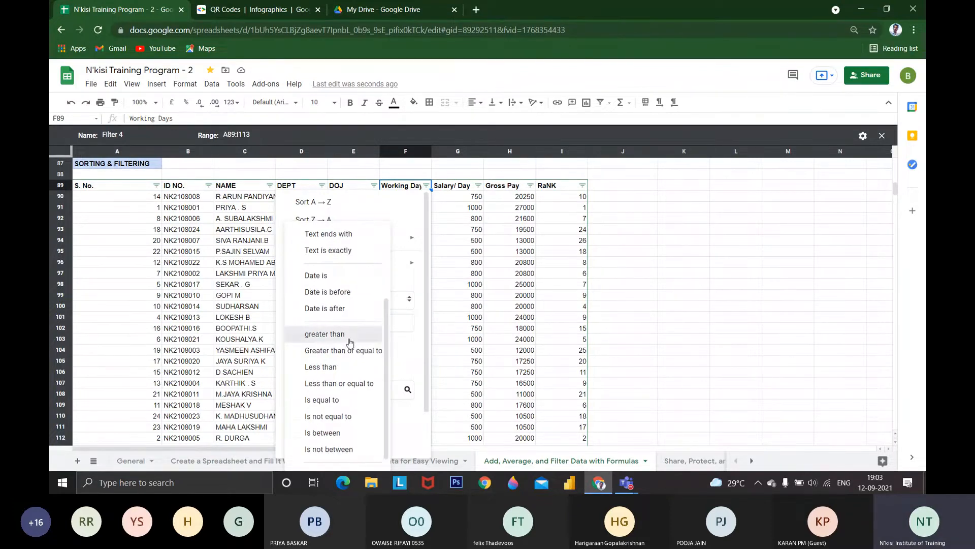
click(350, 335)
text(27)
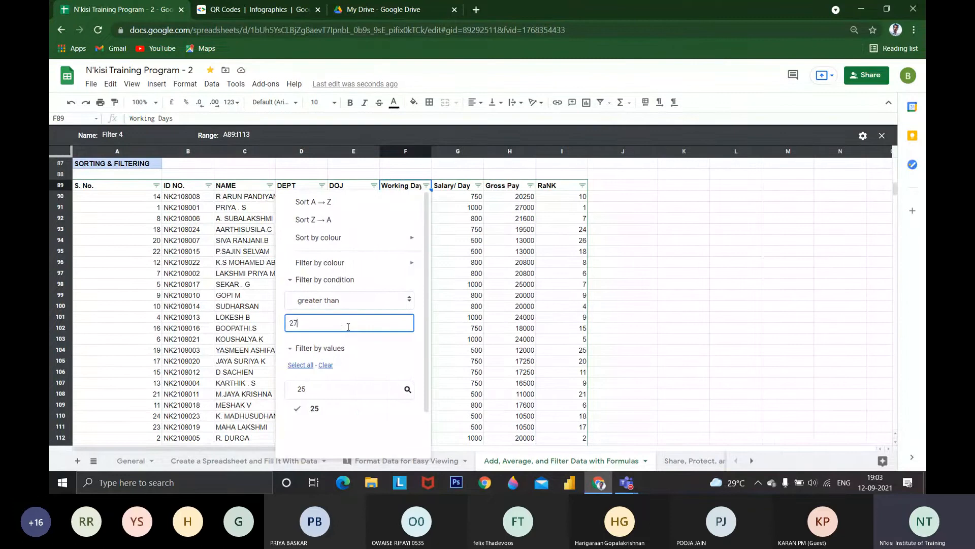
key(BackSpace)
scroll(369, 310, down, 2)
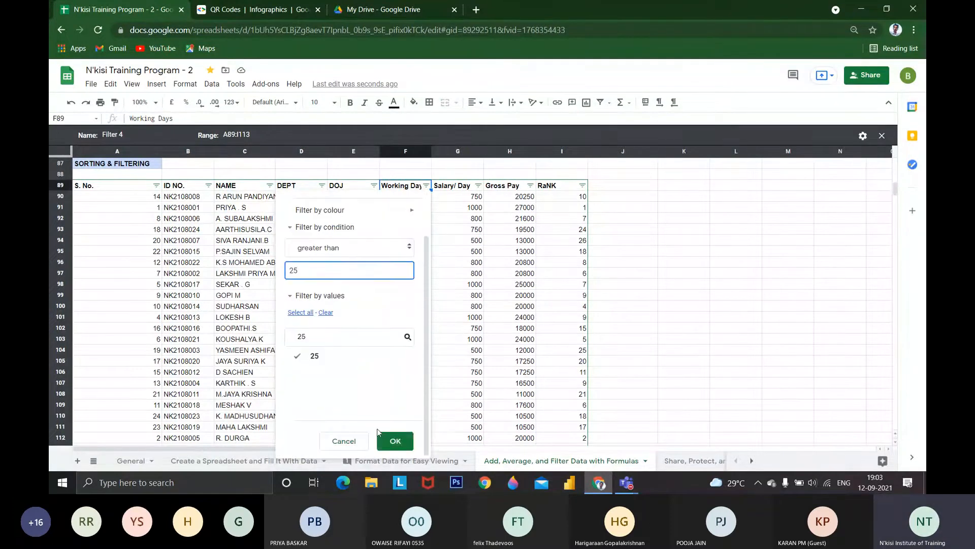
click(395, 441)
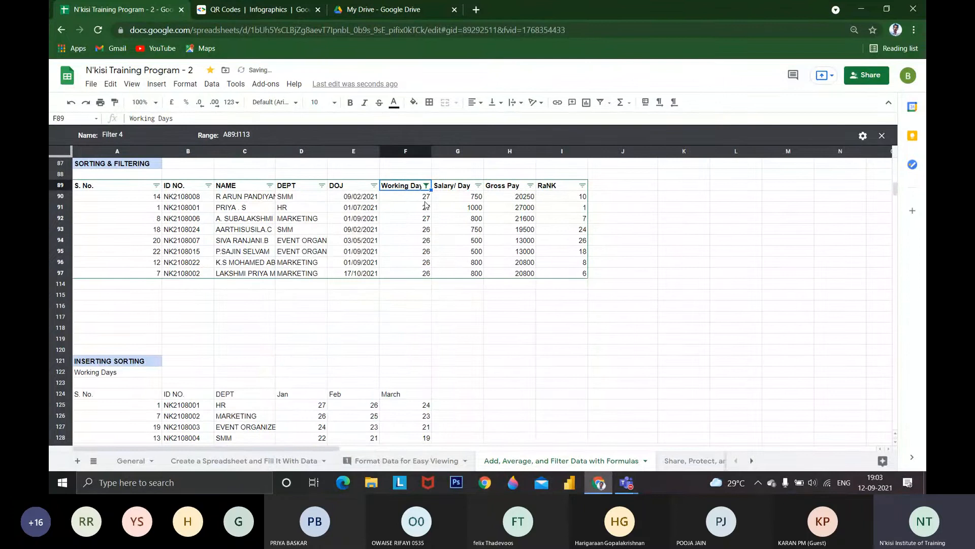
click(427, 187)
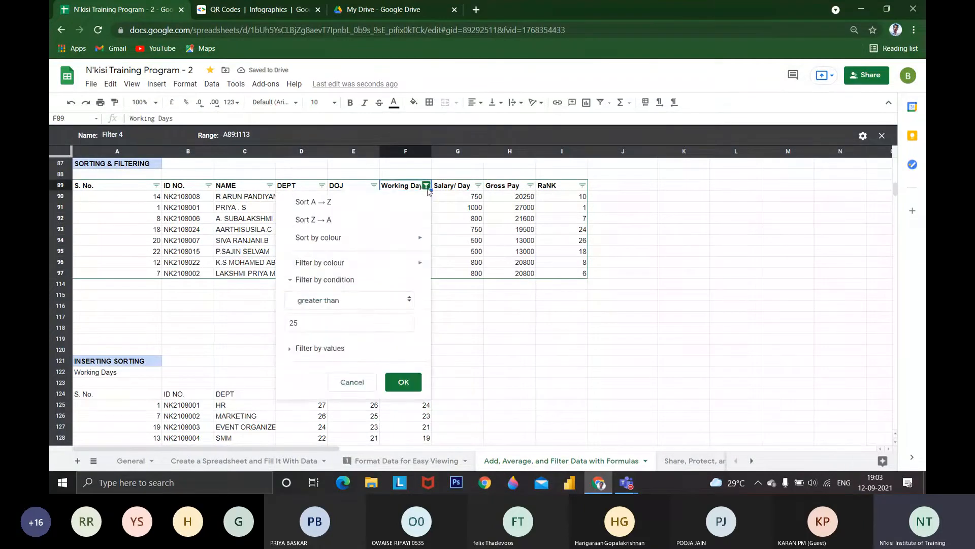
click(358, 281)
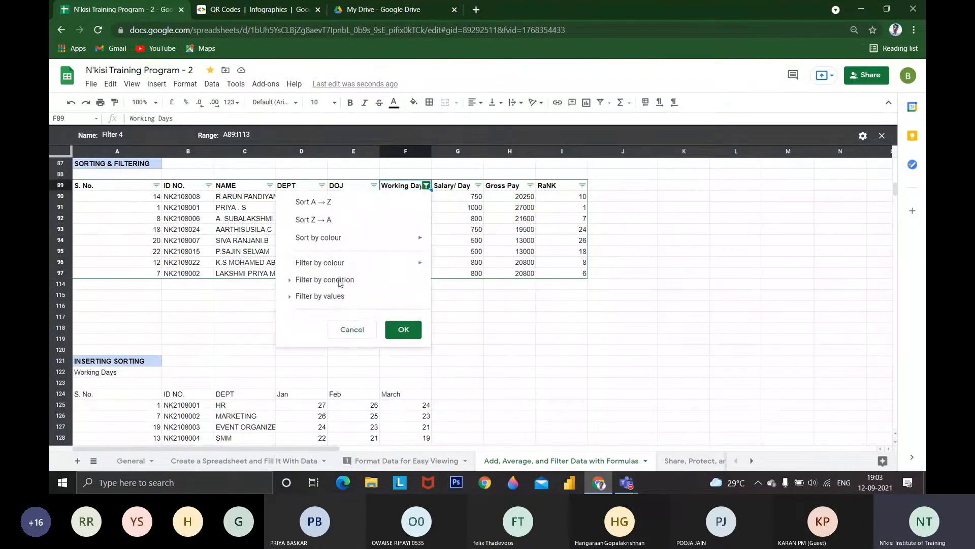
click(340, 280)
click(346, 298)
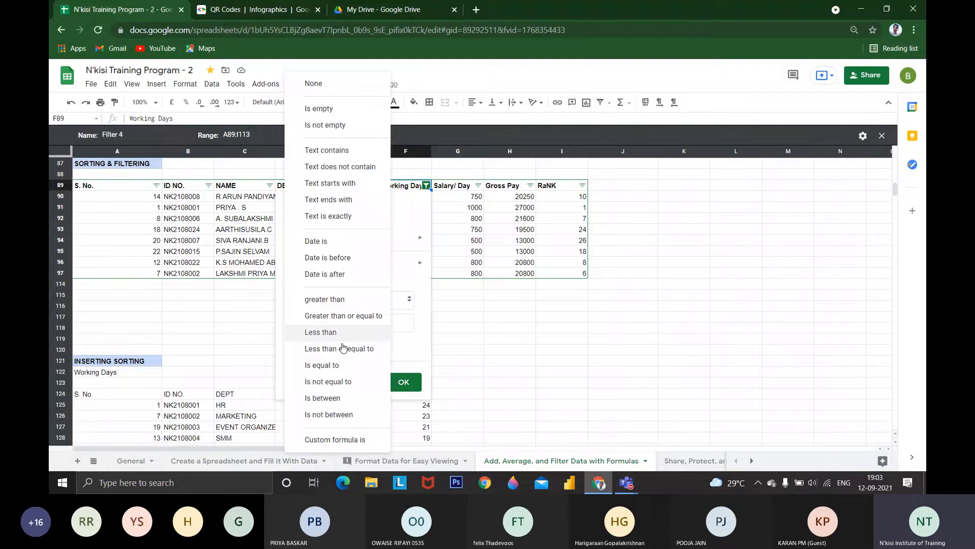
click(346, 440)
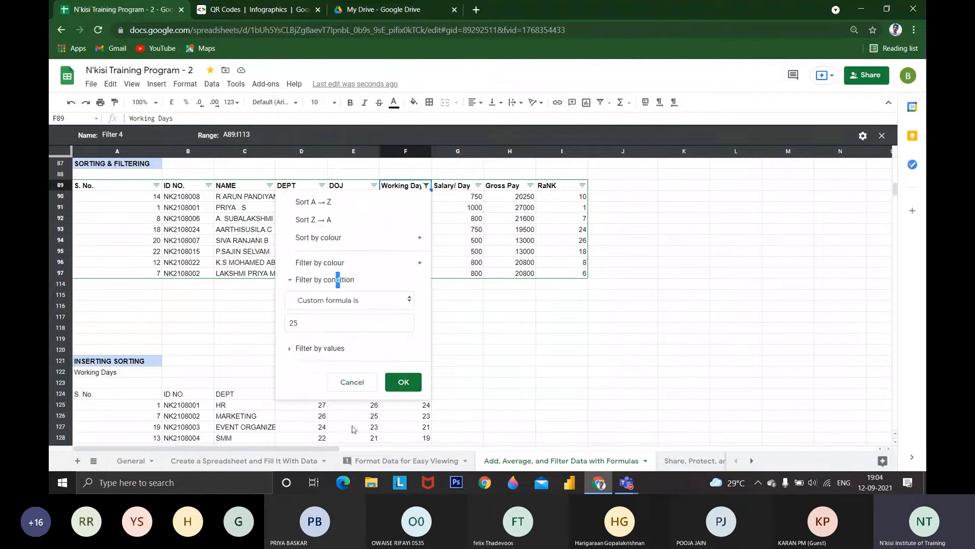
drag(313, 325, 280, 325)
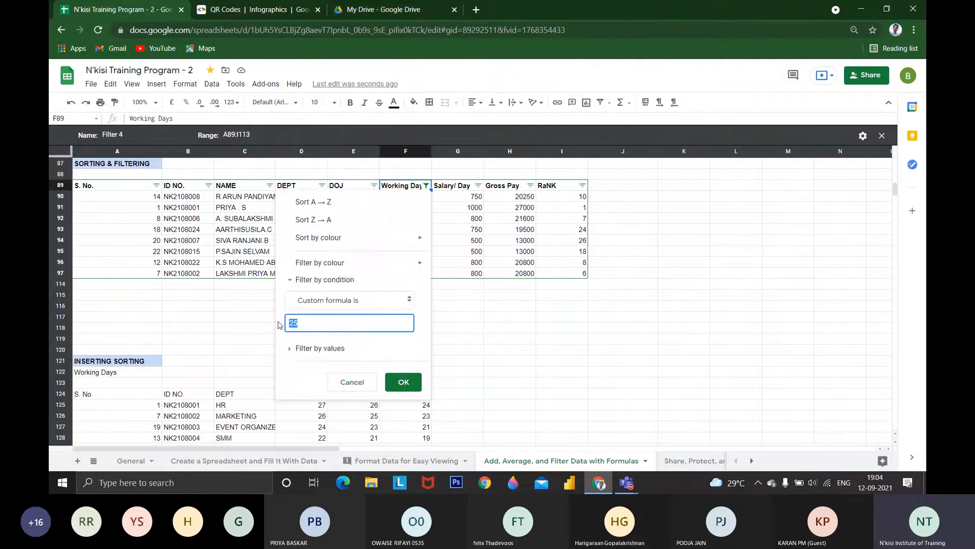
text(=)
click(352, 386)
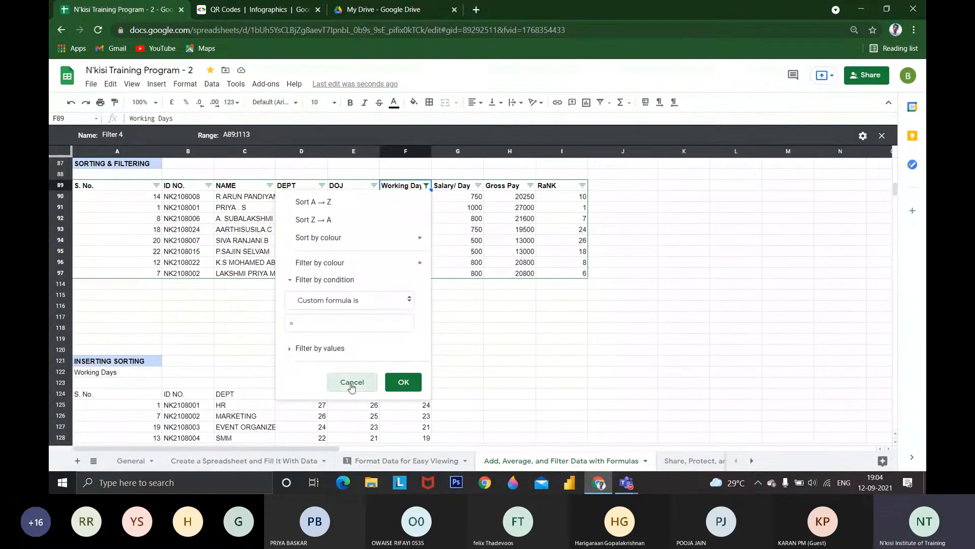
Change the Working Days filter condition to Is empty and apply it
click(427, 185)
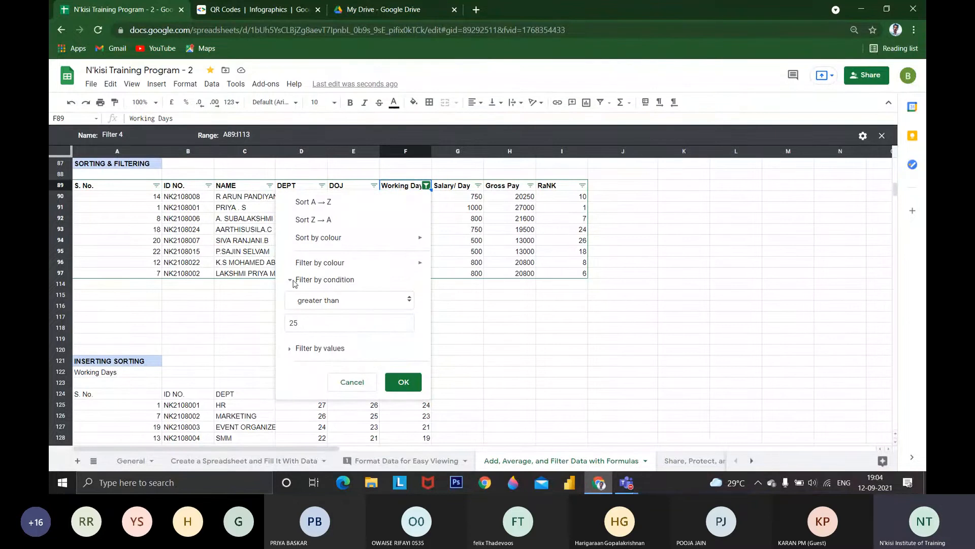
click(320, 300)
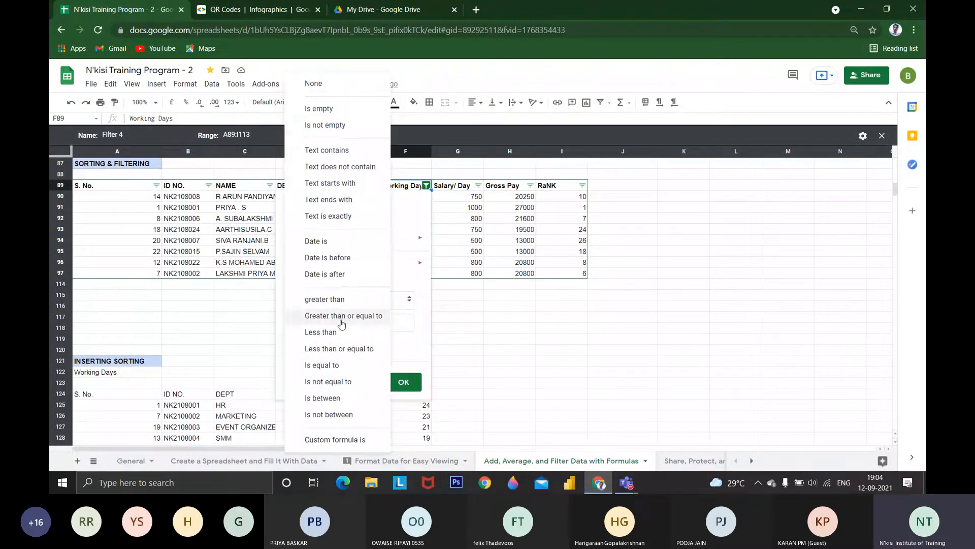
click(342, 109)
click(400, 356)
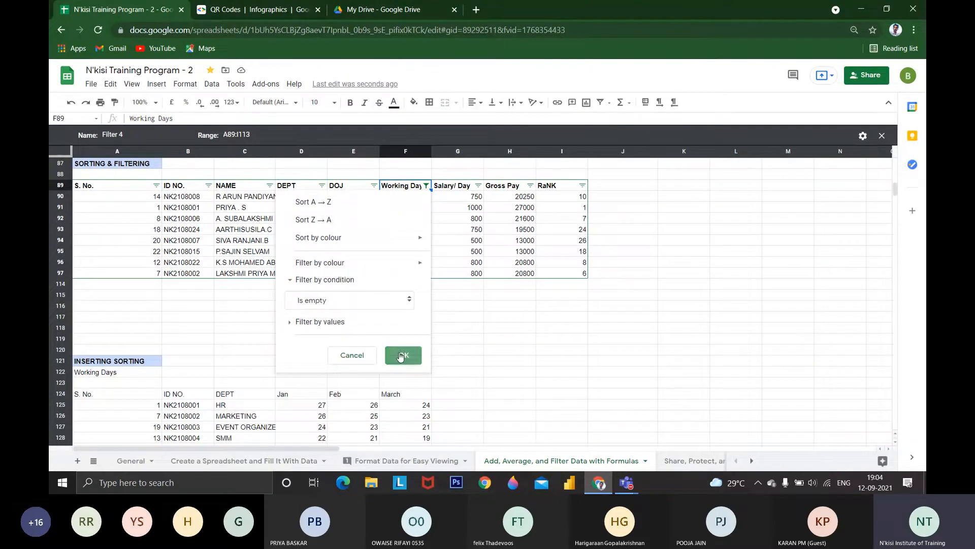
Reset the Working Days filter condition to None so every table row is included again
click(428, 188)
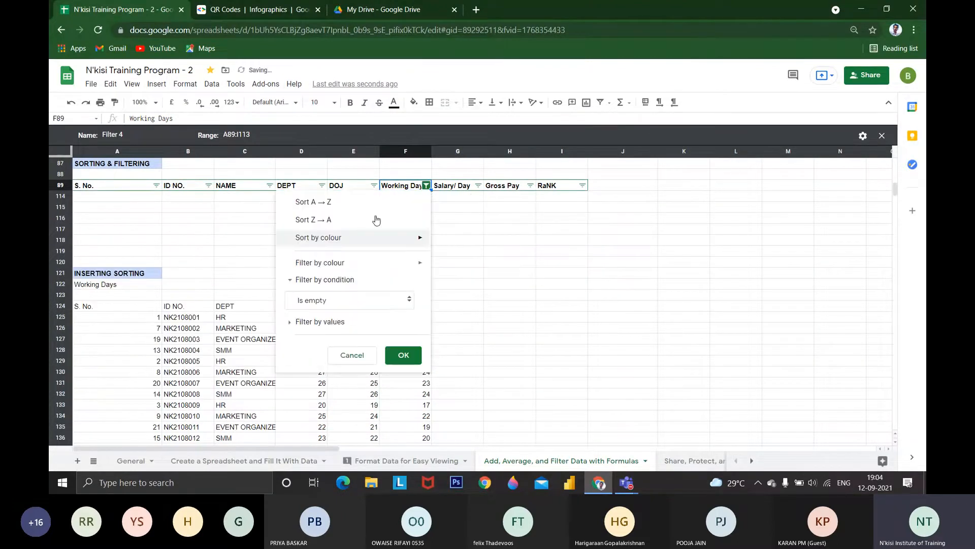
click(354, 281)
click(345, 286)
click(342, 299)
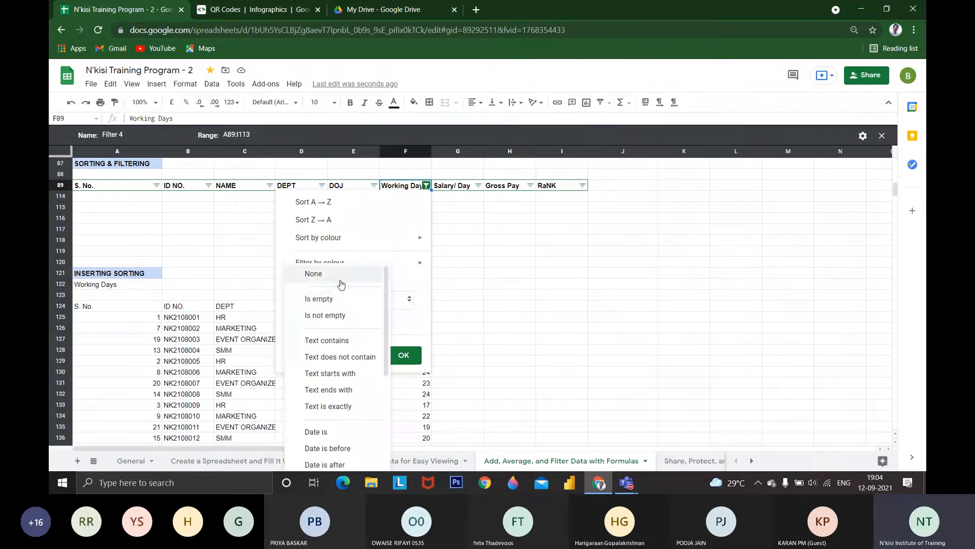
click(341, 285)
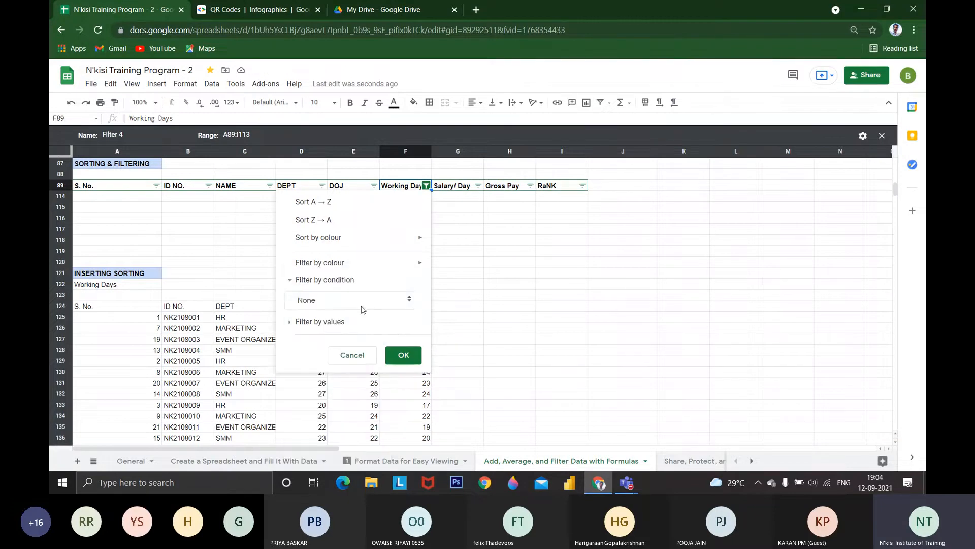
click(403, 355)
Delete the Working Days value in cell F93 and filter that column by the Is empty condition
click(410, 230)
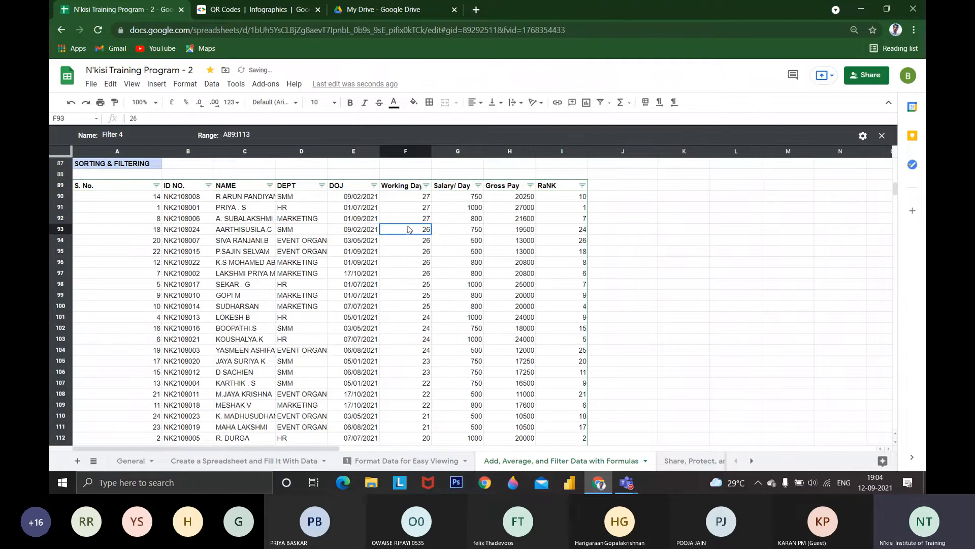
key(Delete)
click(426, 185)
click(325, 279)
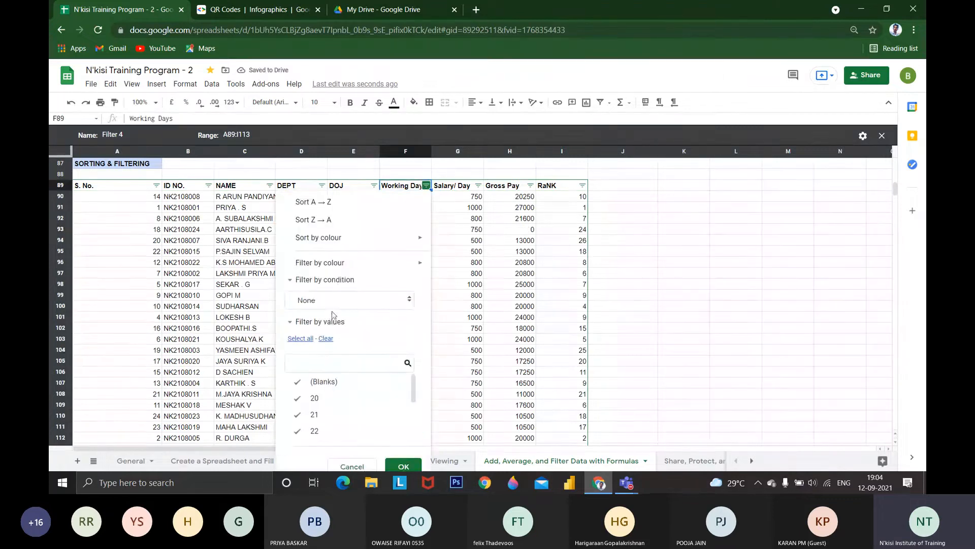
click(333, 304)
click(335, 325)
click(401, 465)
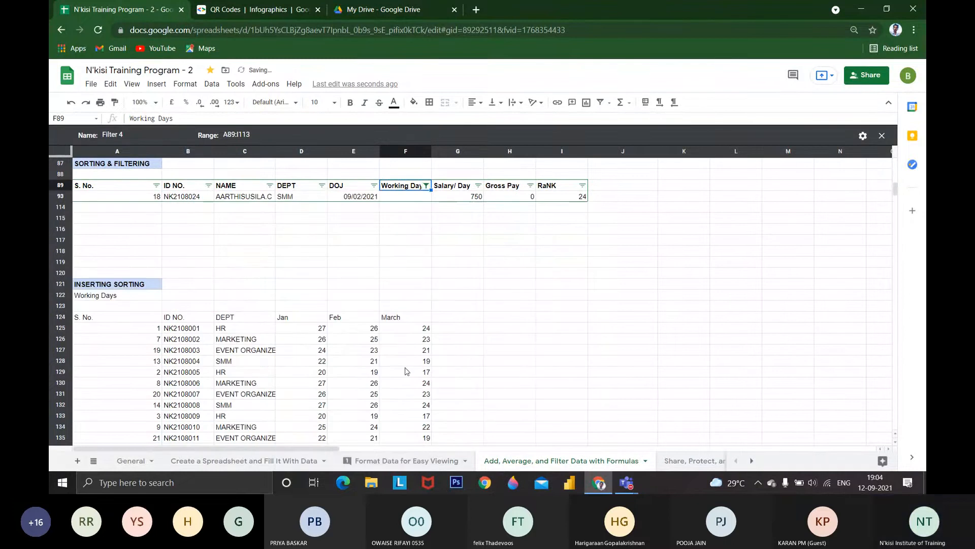
Select cells B93:F93 in the filtered row to point out the record with the empty Working Days cell
click(401, 198)
key(shift+Left)
key(shift+Left)
key(shift+Left)
key(shift+Left)
key(shift+Left)
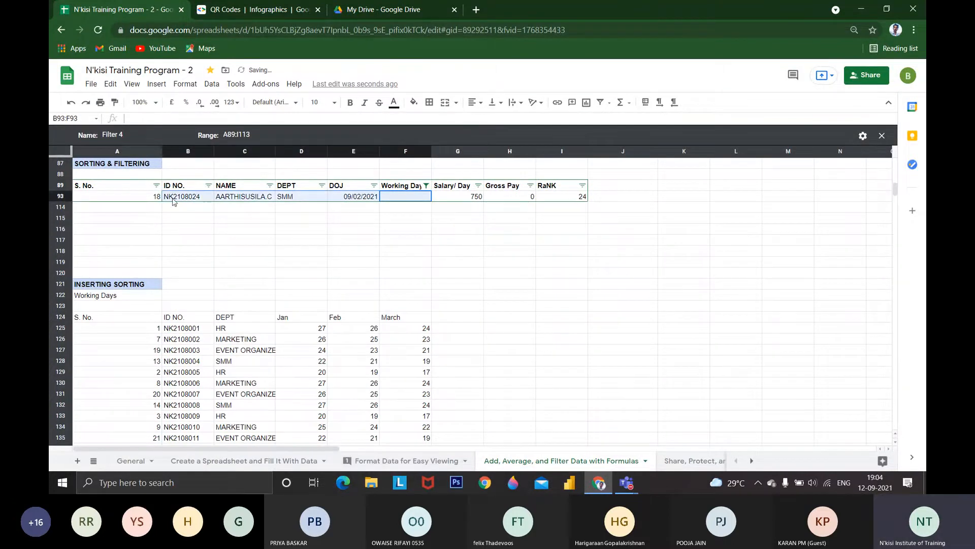
Remove the Is empty condition from the Working Days filter by setting it to None
click(426, 185)
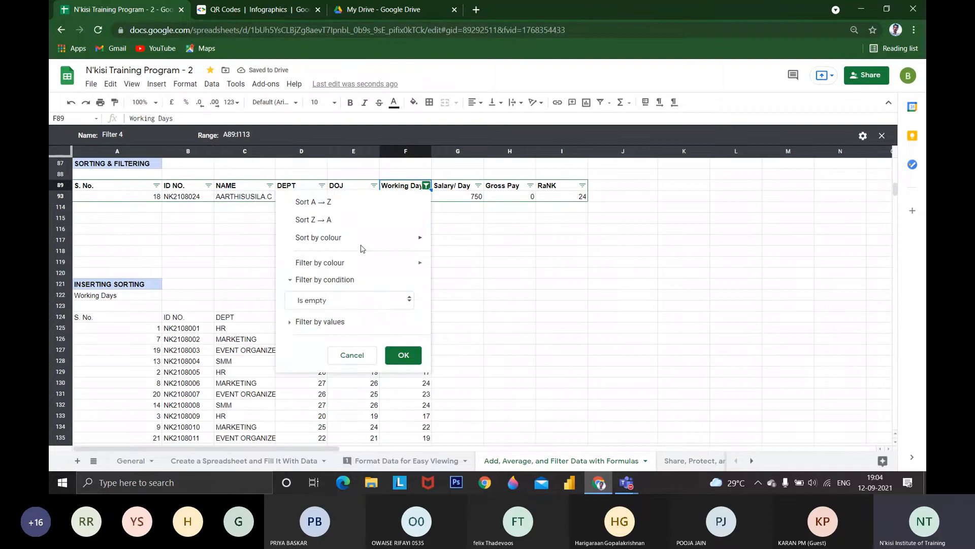
click(338, 307)
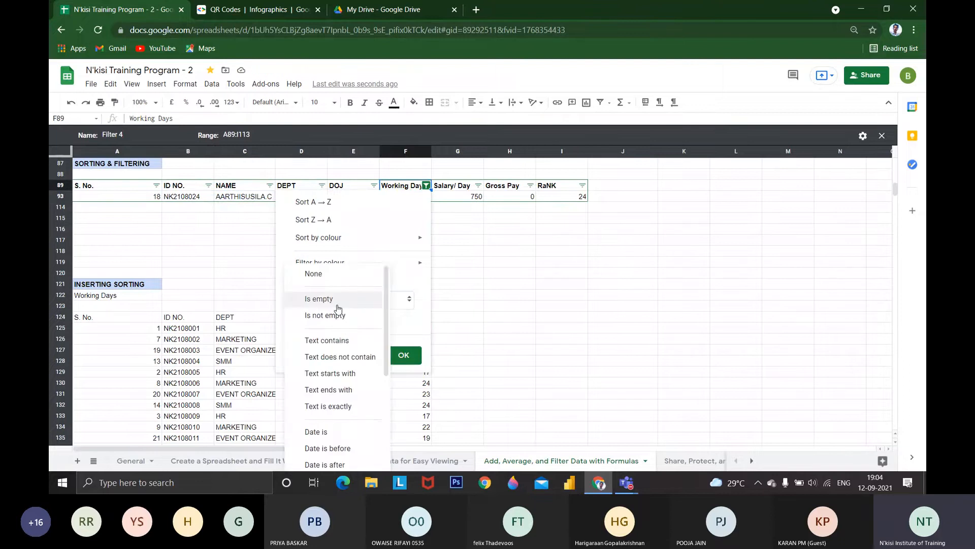
click(313, 274)
click(325, 280)
mouse_move(342, 264)
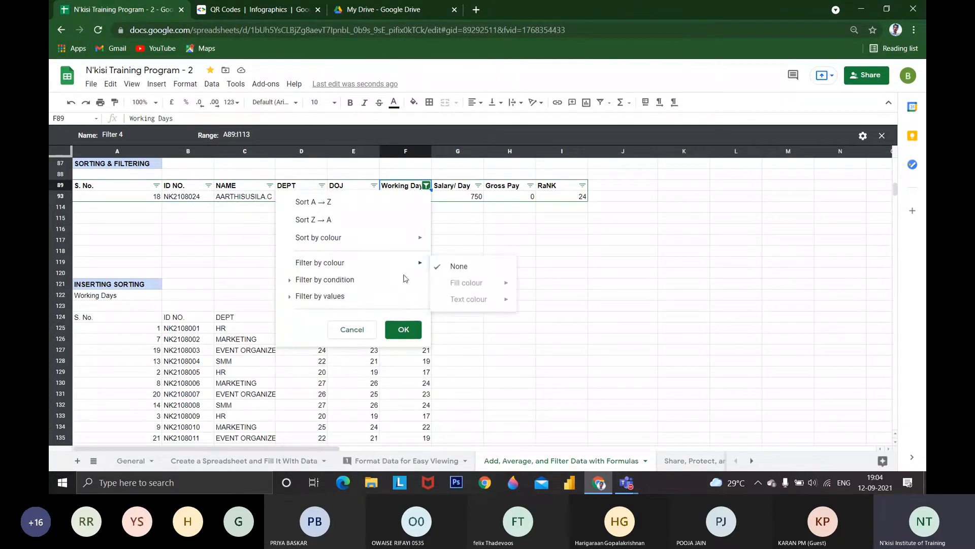
click(387, 332)
Select the table range A89:I113 and apply all borders to its cells
drag(145, 187, 562, 274)
scroll(457, 228, up, 3)
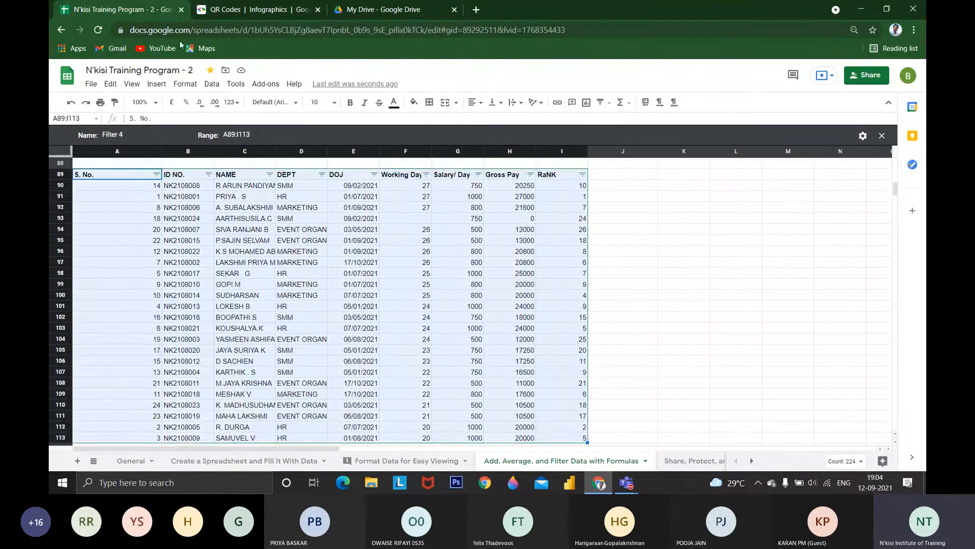
click(429, 102)
click(433, 123)
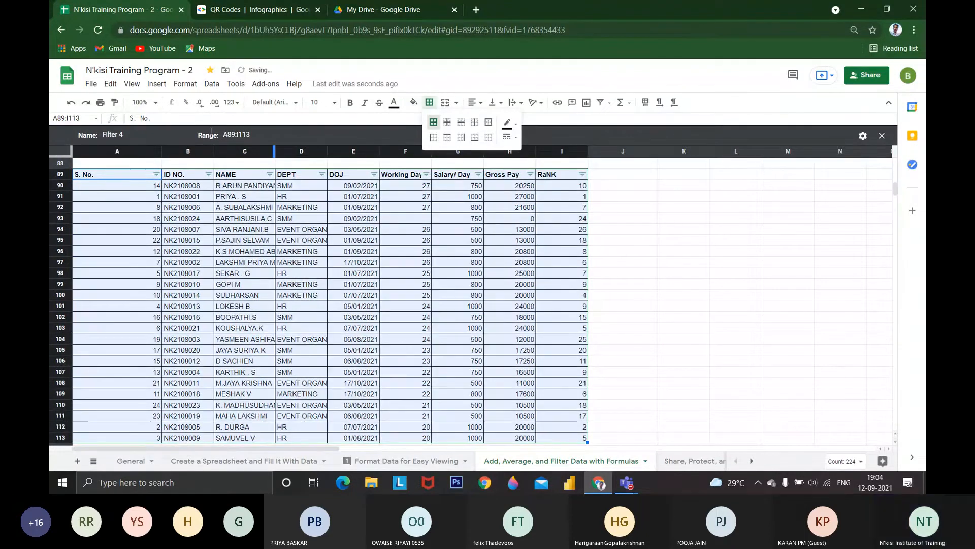
Preview several default alternating colour styles on the table range A89:I113, ending with the purple style
click(164, 87)
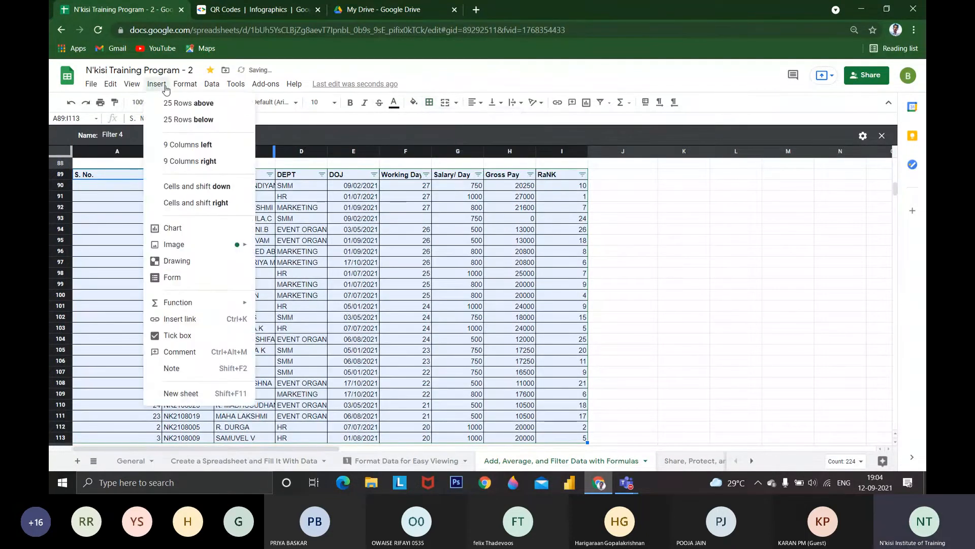
mouse_move(195, 85)
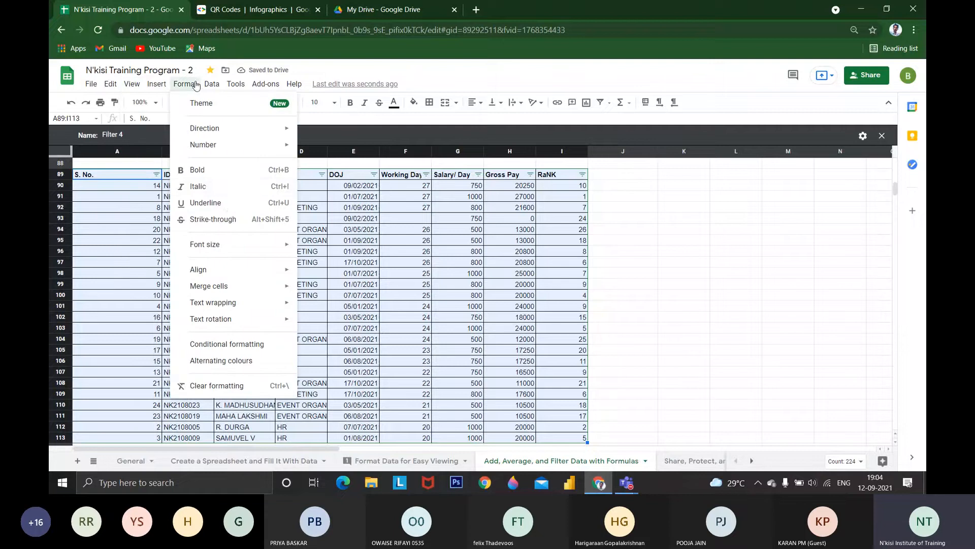
click(250, 360)
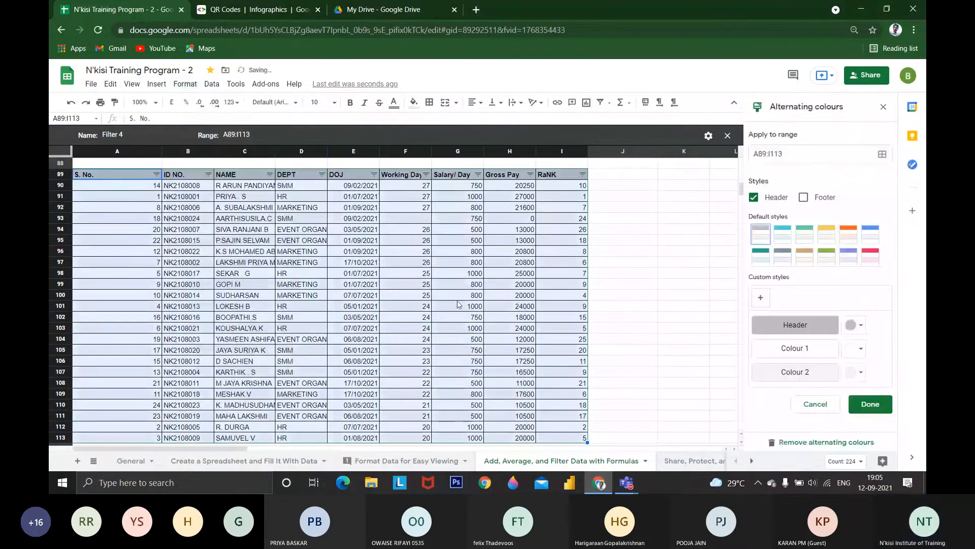
click(782, 234)
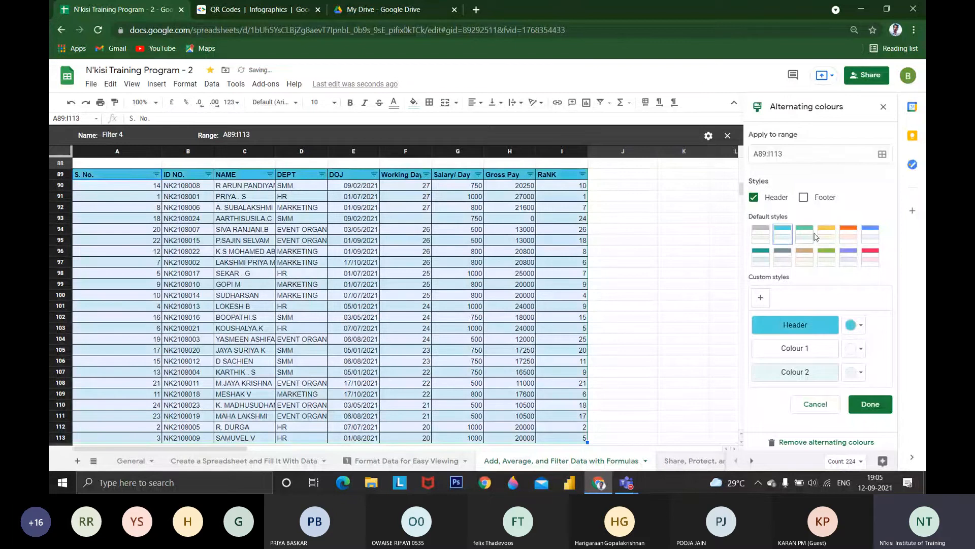
click(849, 236)
click(870, 236)
click(870, 258)
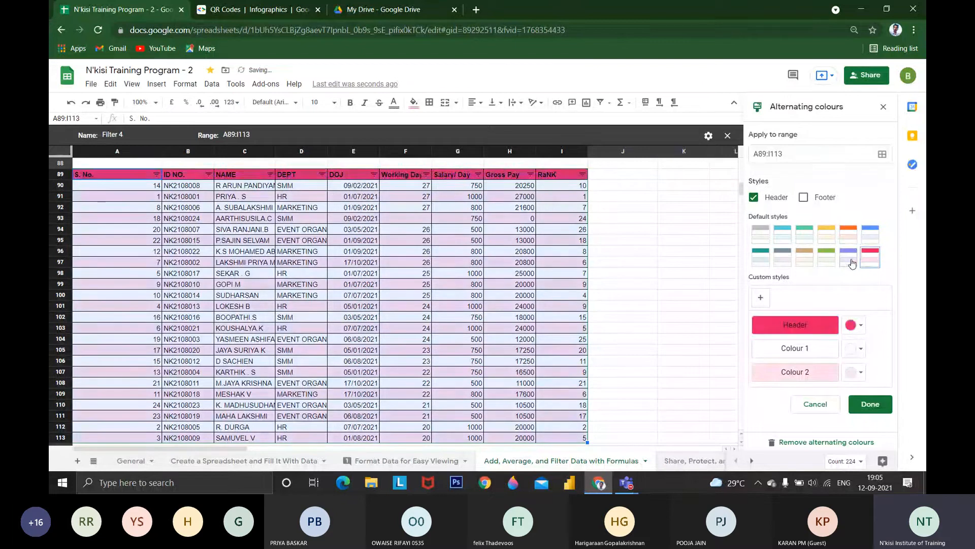
click(849, 262)
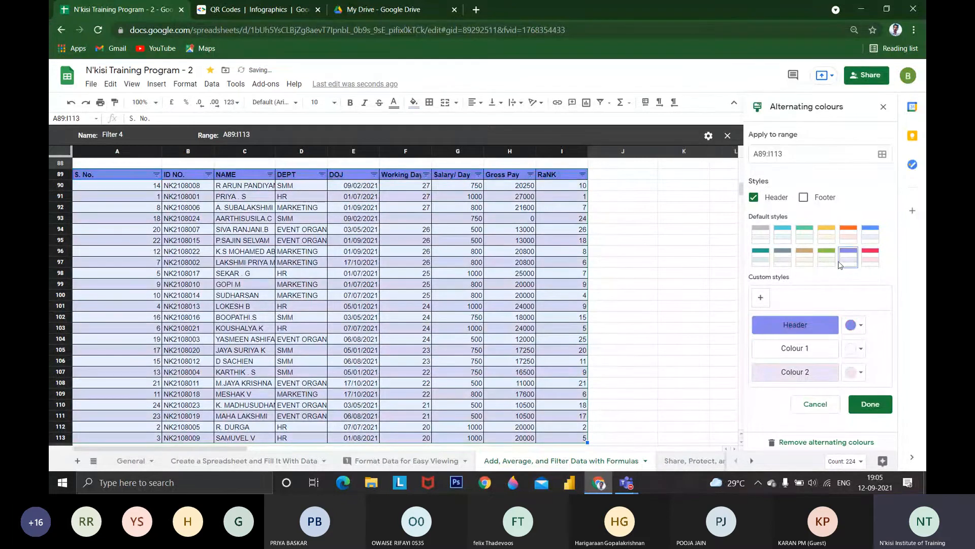
Try custom alternating colours with a cyan header, green Colour 1 and pink-red Colour 2, and cancel them
click(831, 329)
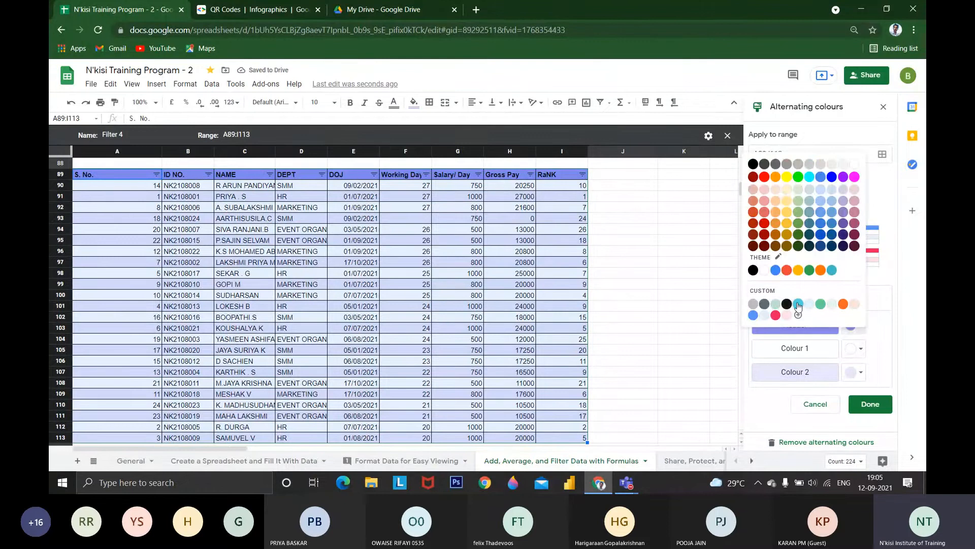
click(798, 305)
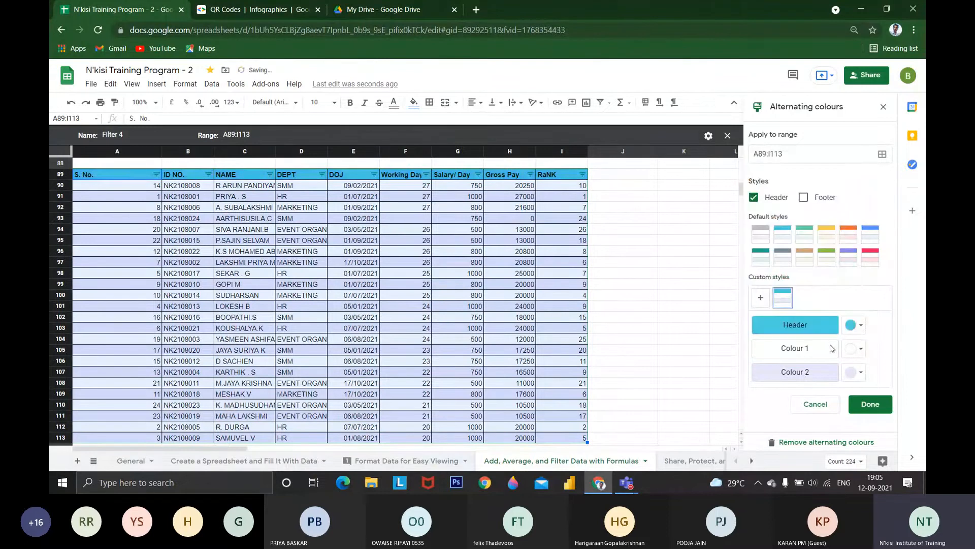
click(857, 376)
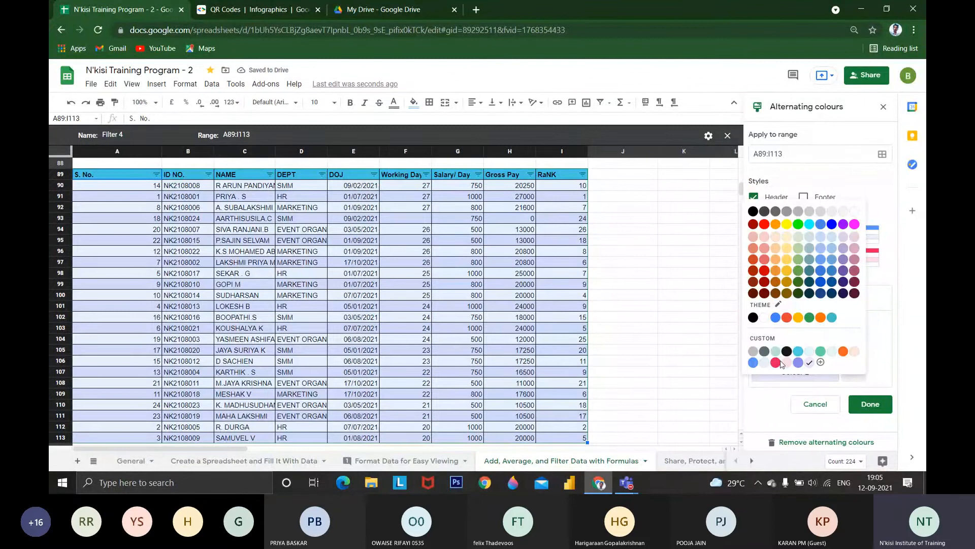
click(780, 362)
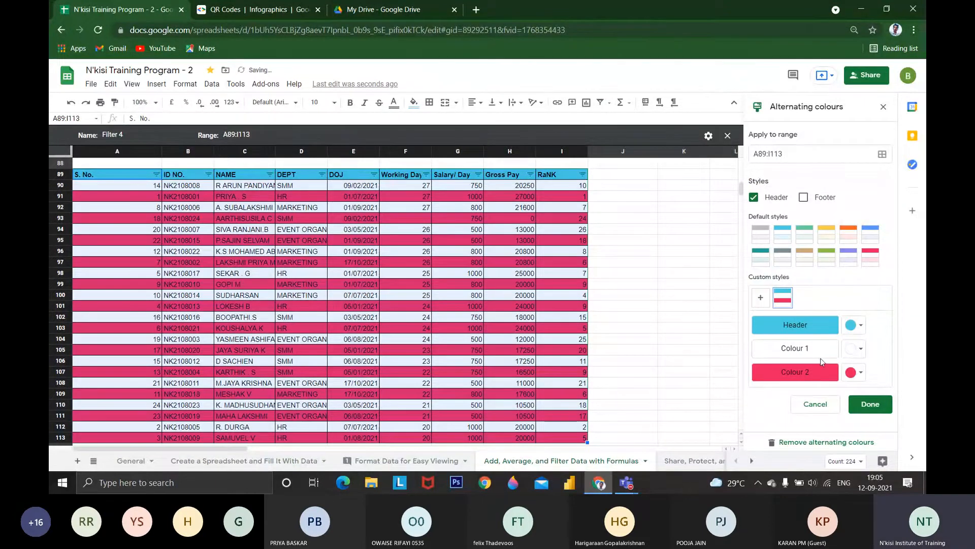
click(854, 348)
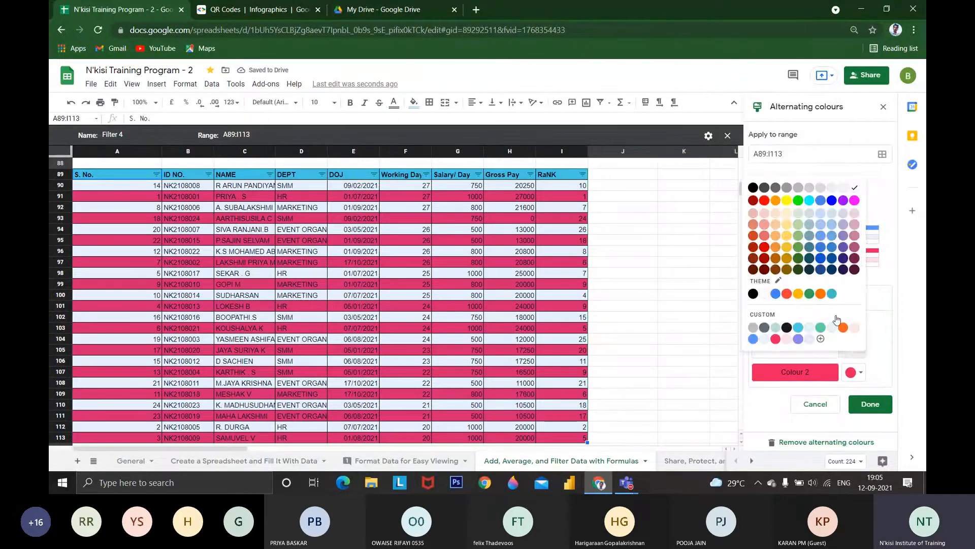
click(821, 327)
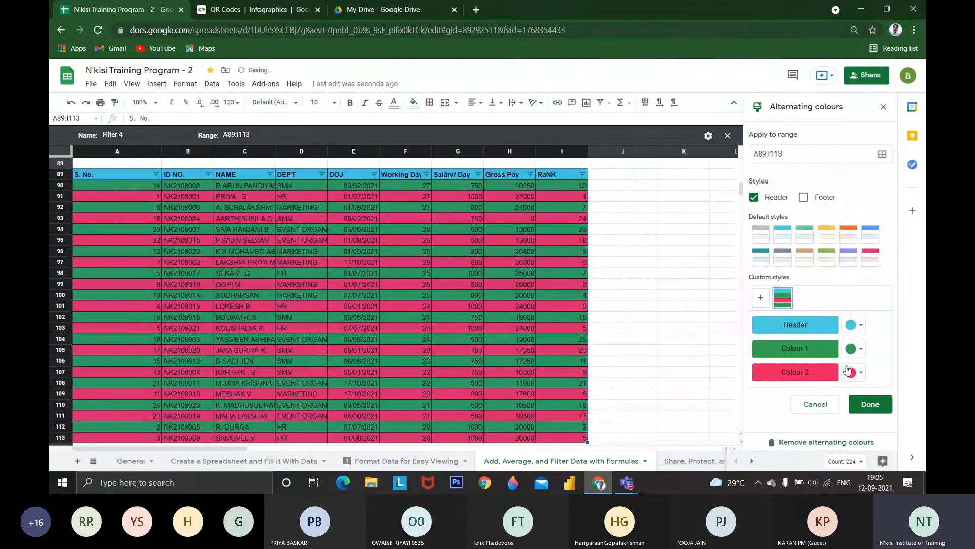
click(815, 404)
Close the Filter 4 view of the Sorting & Filtering table
scroll(897, 170, down, 1)
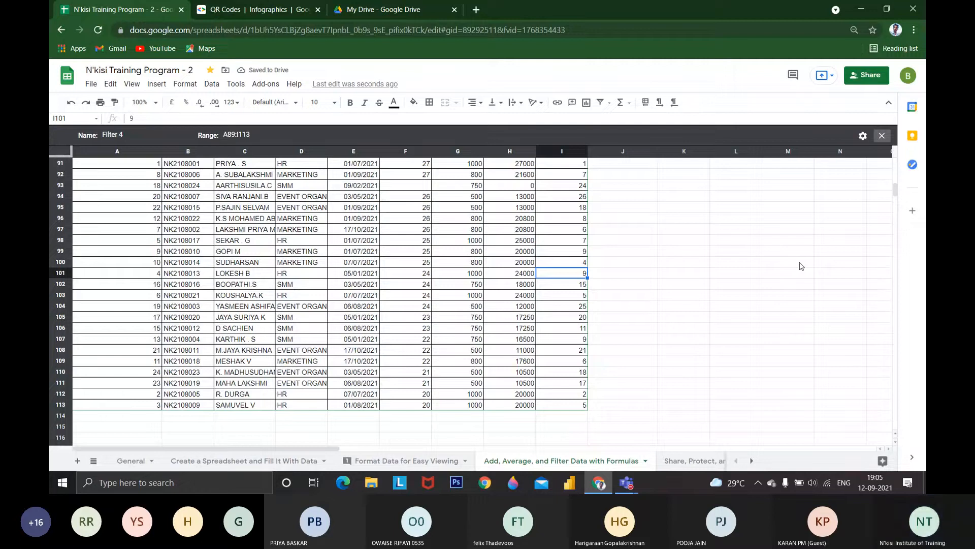
click(882, 135)
scroll(515, 287, up, 5)
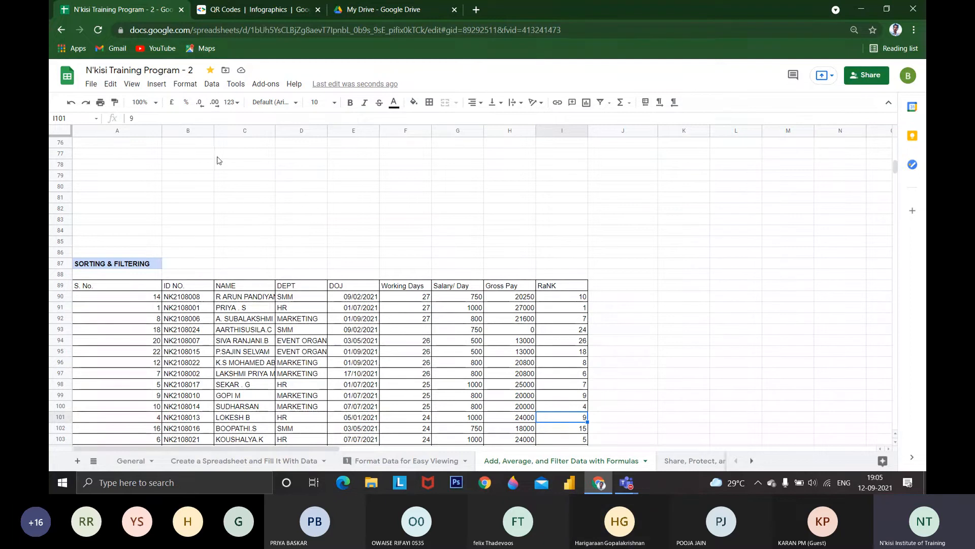
Set up a range sort for the Working Days table A124:F148 with a header row and a second sort column
scroll(235, 322, down, 9)
scroll(254, 320, down, 1)
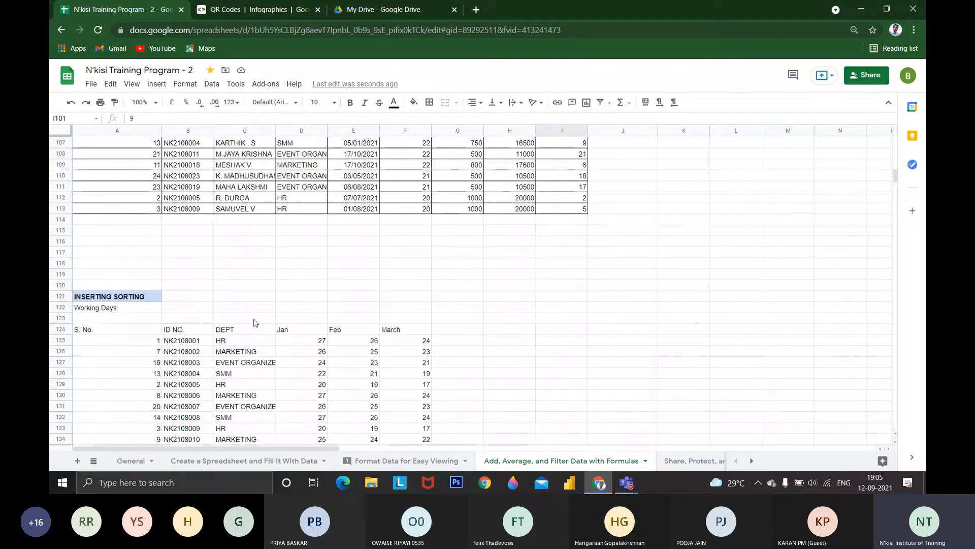
scroll(250, 319, down, 1)
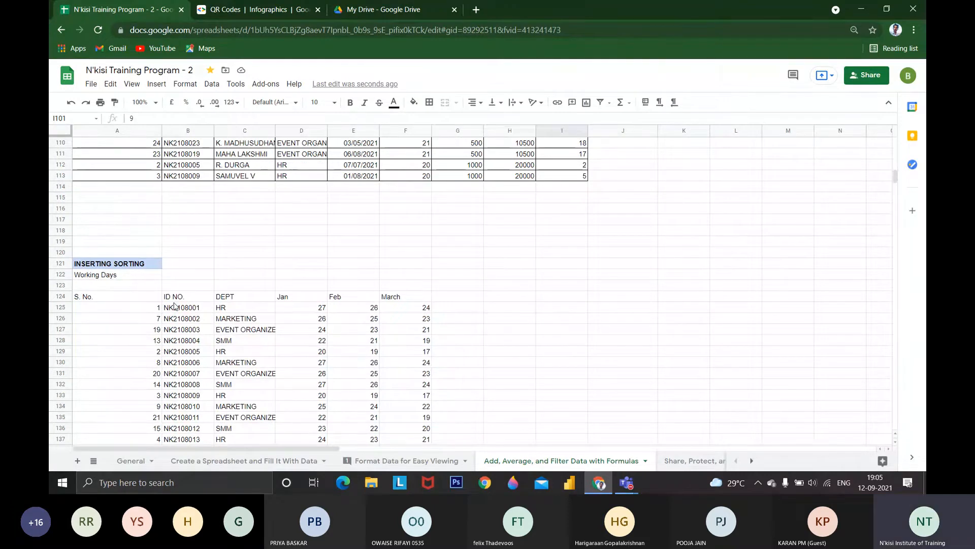
scroll(175, 305, down, 1)
scroll(179, 305, down, 1)
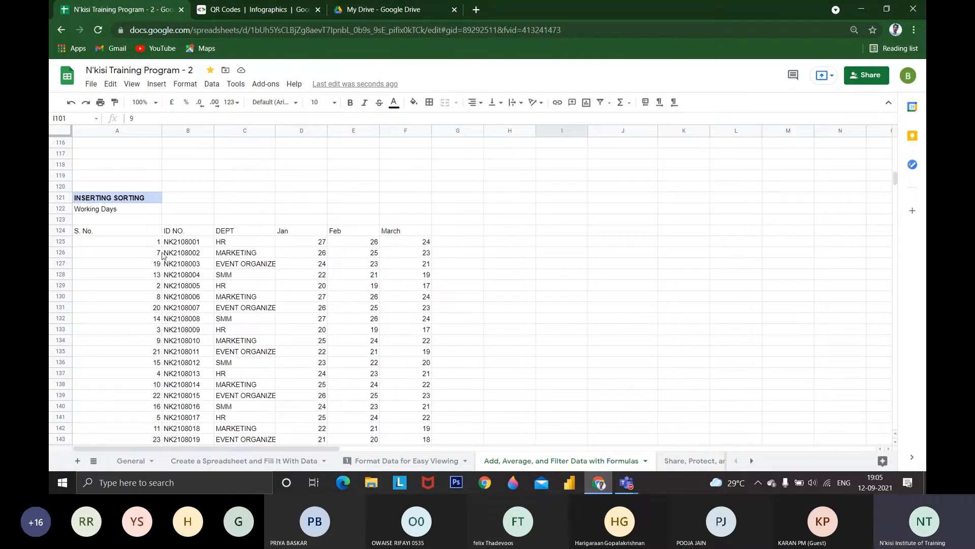
drag(102, 231, 363, 487)
scroll(292, 287, up, 4)
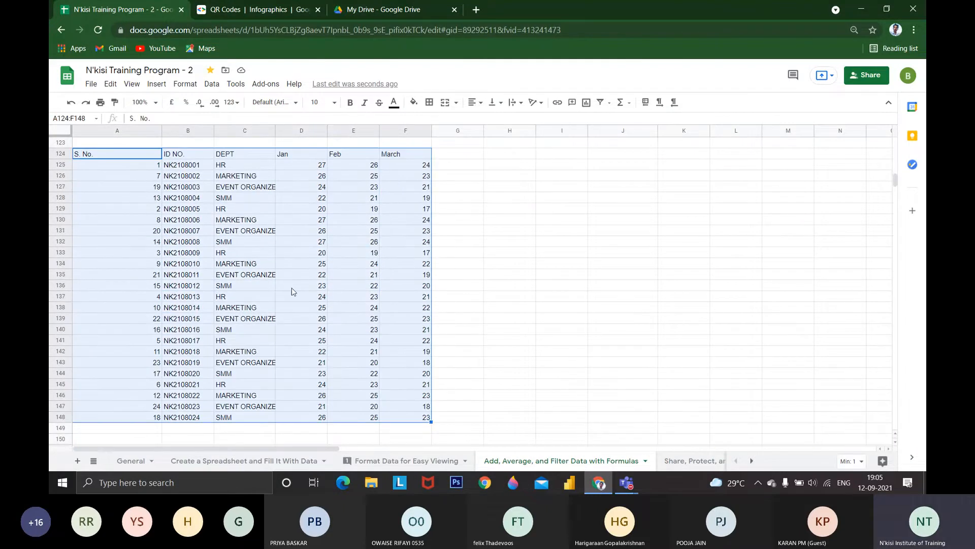
click(185, 84)
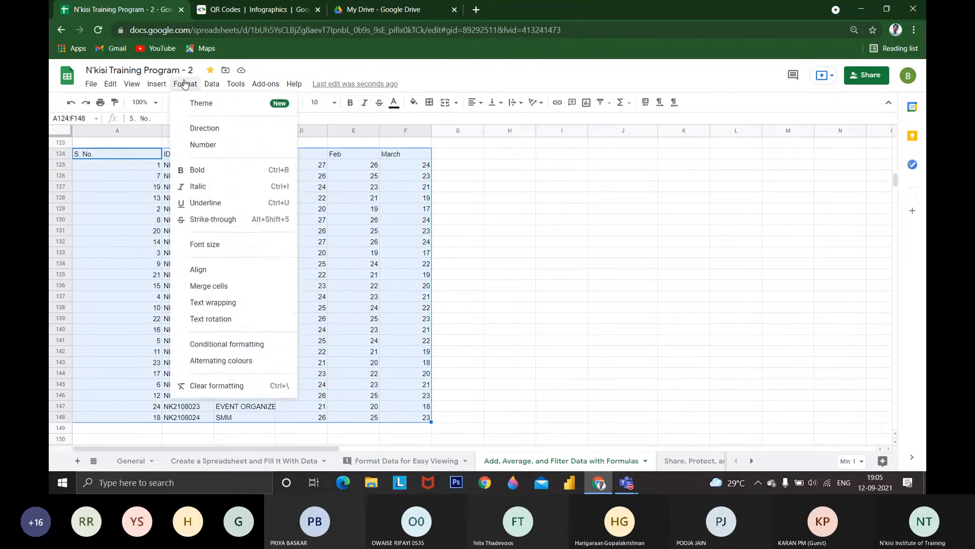
mouse_move(160, 88)
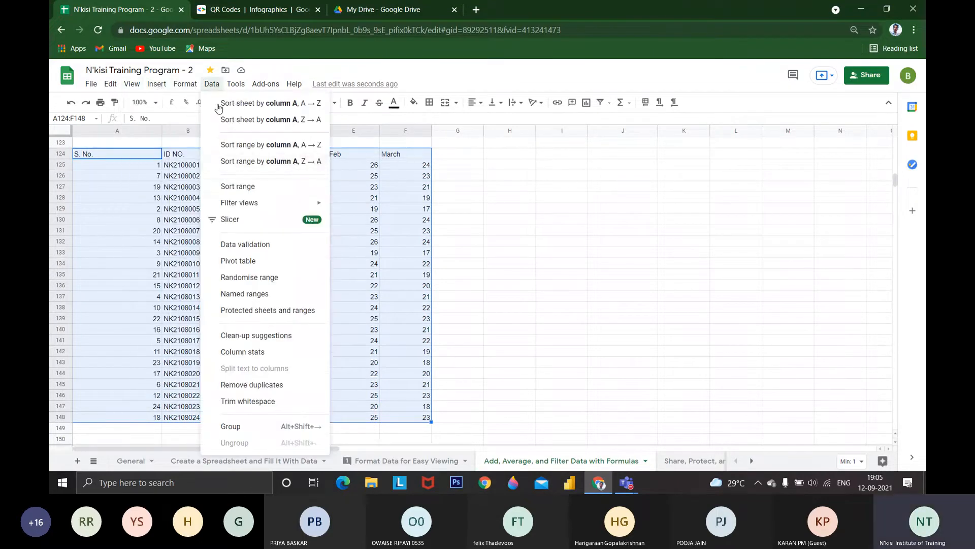
click(237, 186)
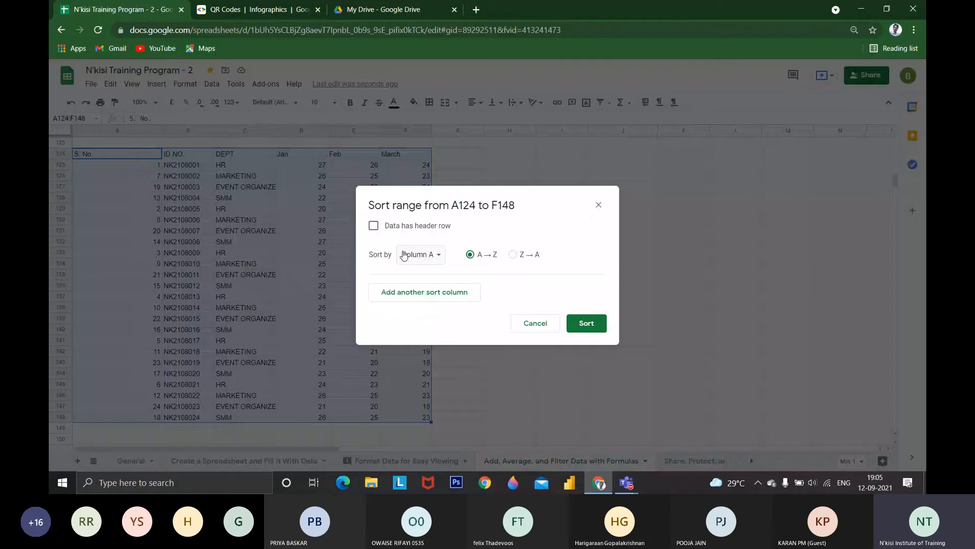
click(374, 225)
click(458, 292)
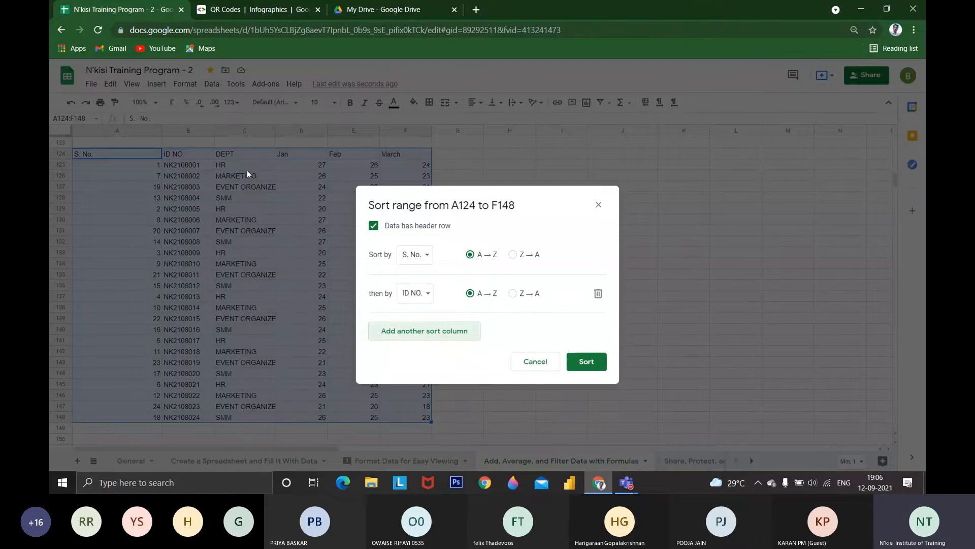
Sort the range by DEPT A → Z, then by ID NO. A → Z
click(414, 296)
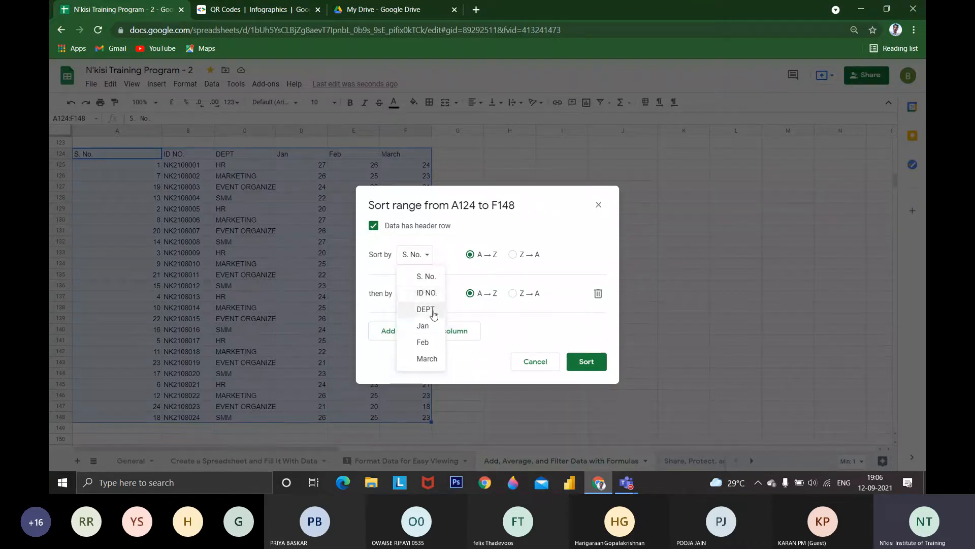
click(434, 314)
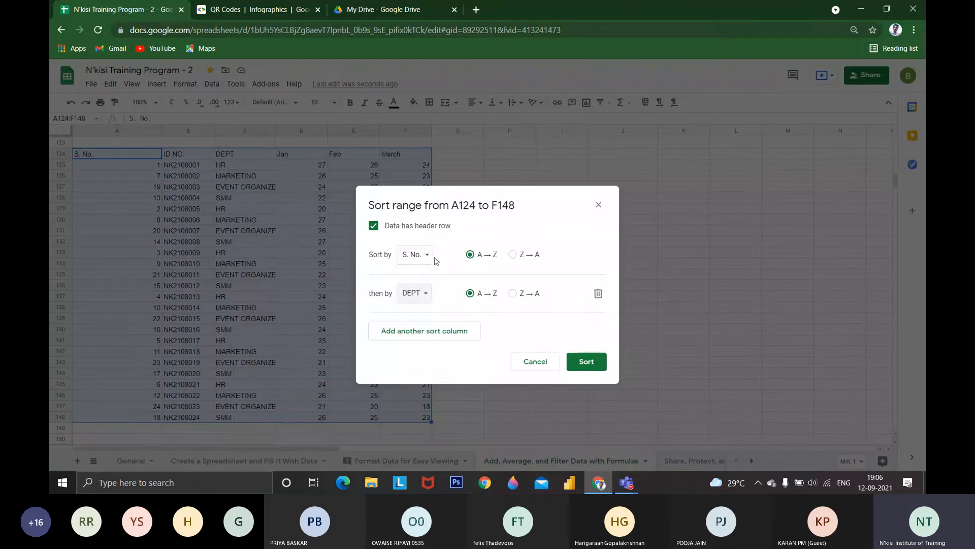
click(414, 254)
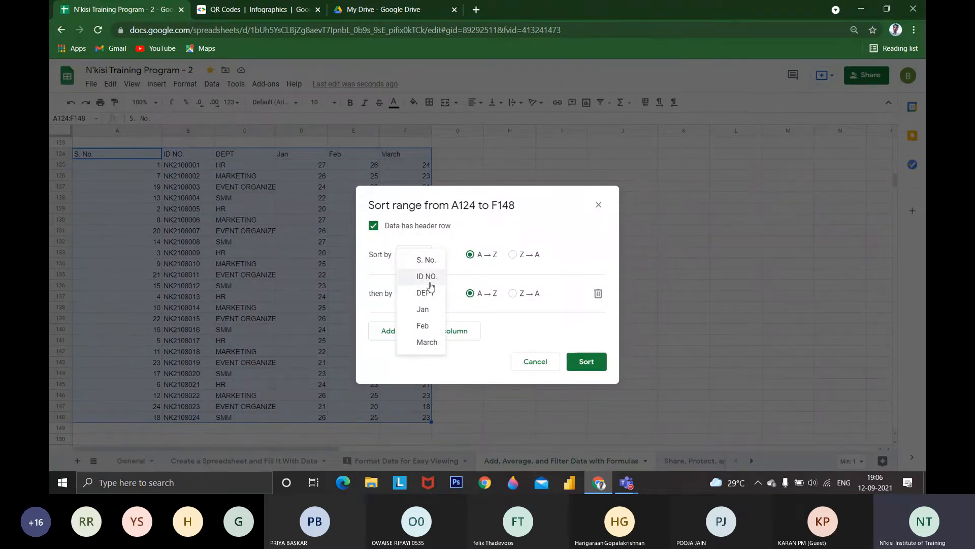
click(431, 292)
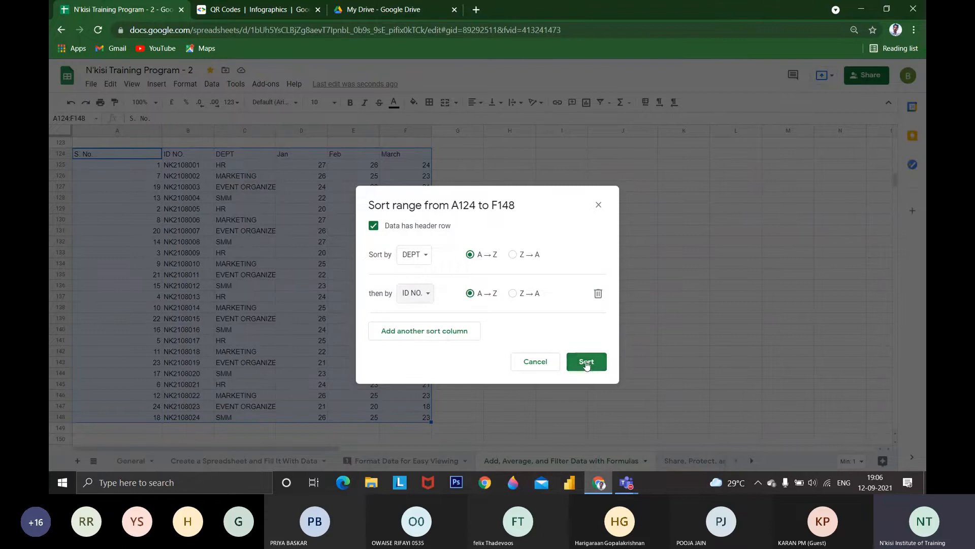
click(587, 363)
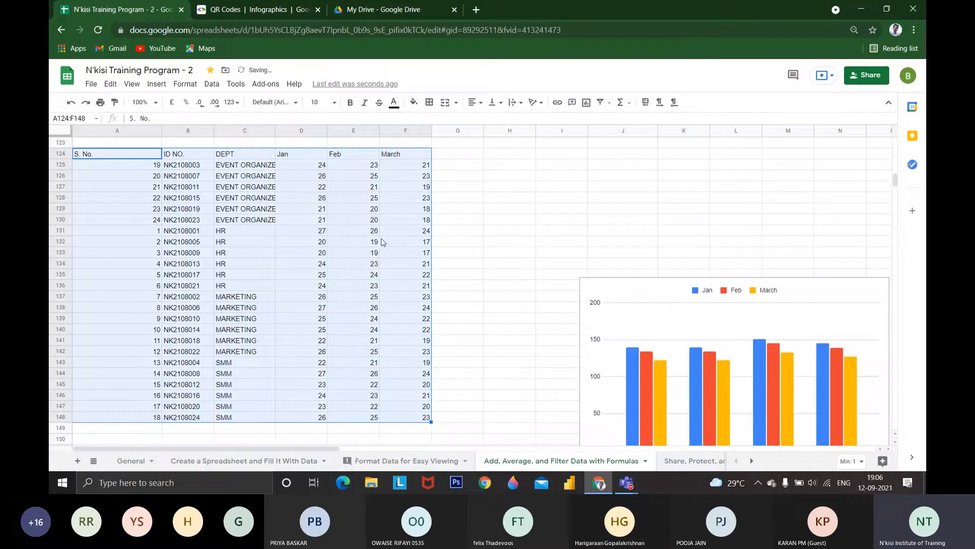
Select ID NO. and HR department cells in the sorted table to point out the new row order
click(201, 167)
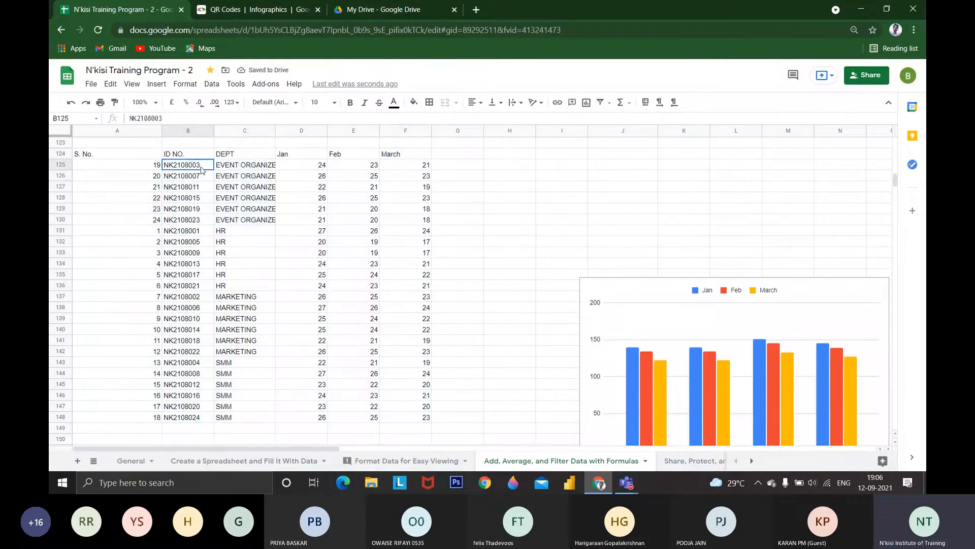
drag(202, 169, 223, 263)
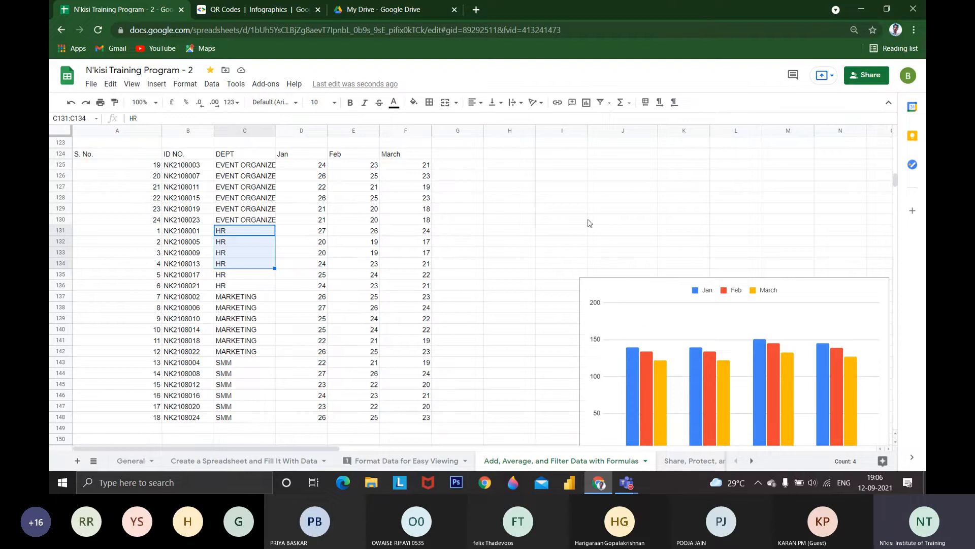
click(519, 231)
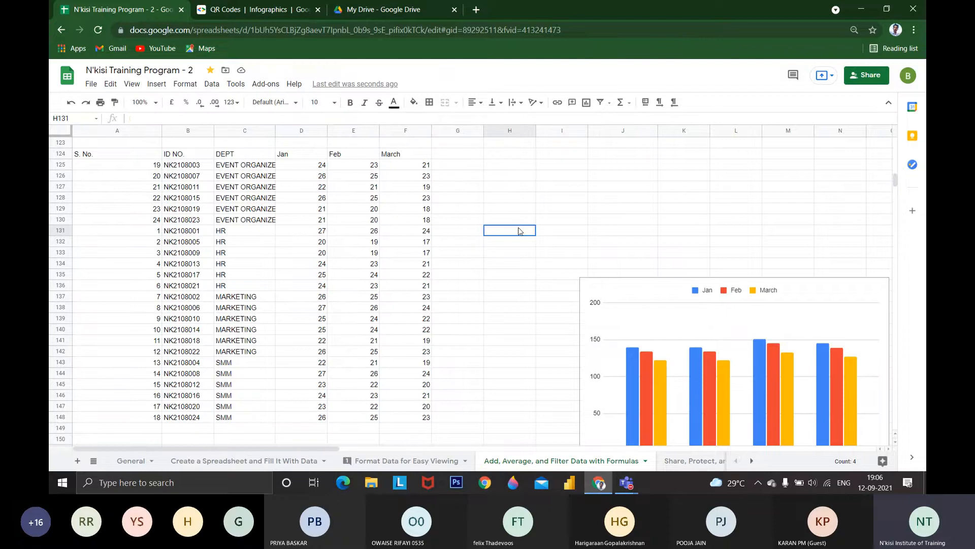
Insert a chart from the DEPT, Jan, Feb and March data in C124:F148
click(239, 153)
key(ctrl+shift+Down)
key(ctrl+shift+Right)
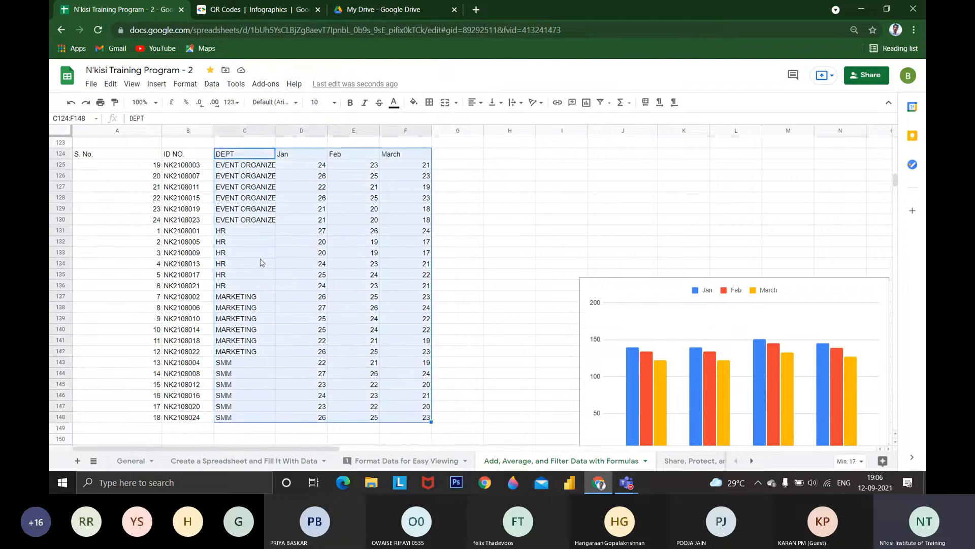
click(157, 85)
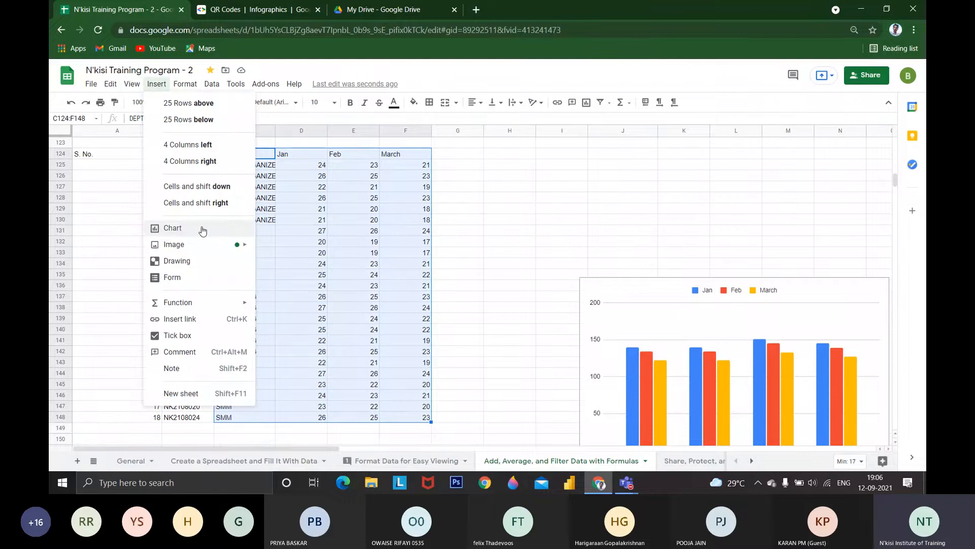
click(202, 229)
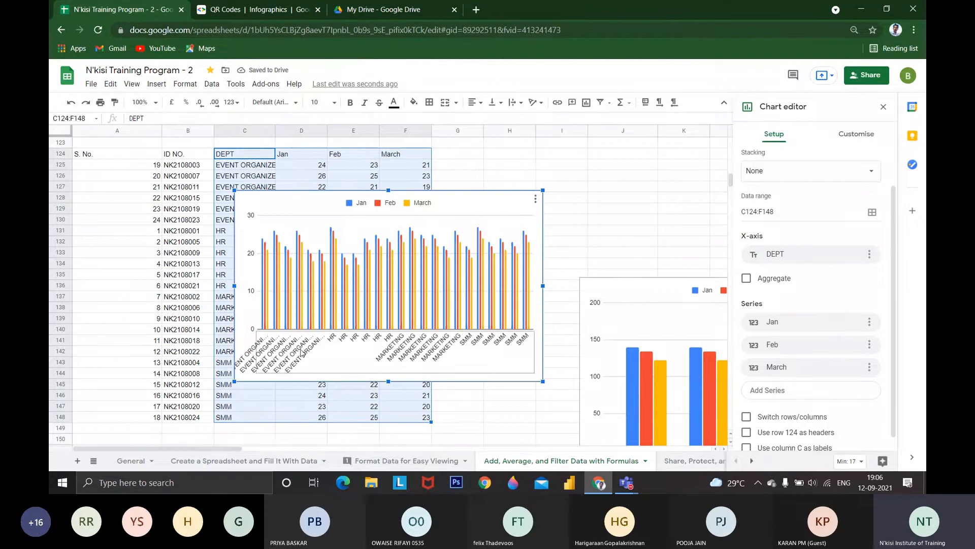
Turn aggregation of the chart's DEPT axis on and off again to compare the two views
click(747, 278)
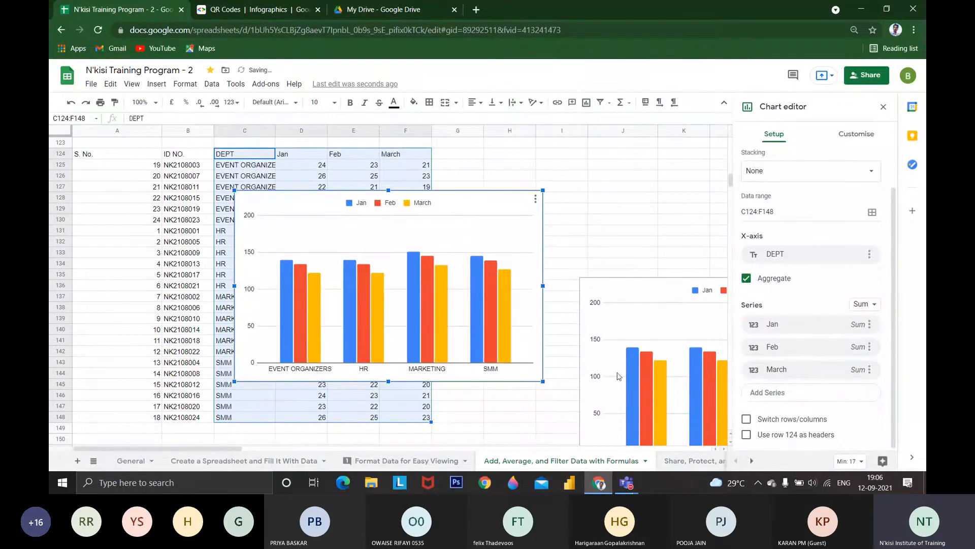
click(746, 278)
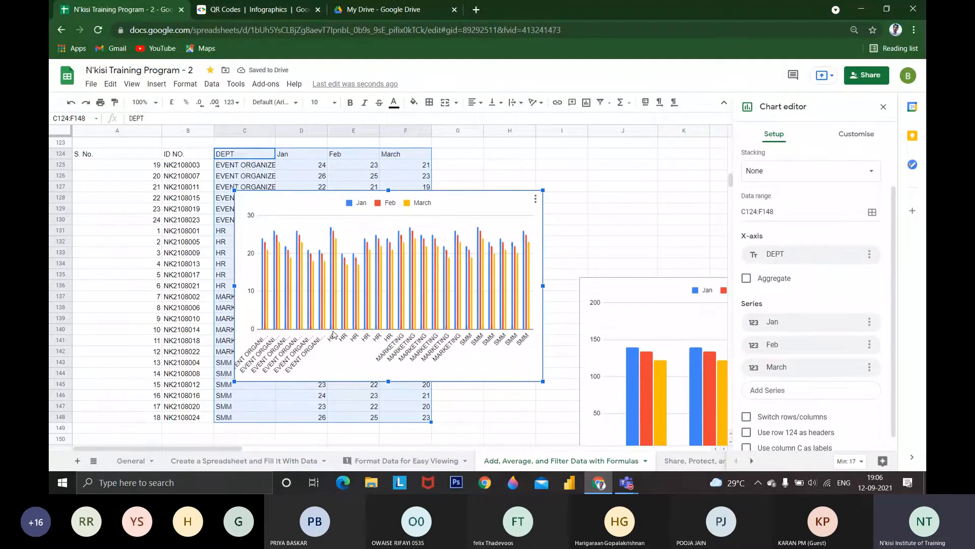
Aggregate the chart's DEPT axis with rows and columns switched, and delete the chart
click(747, 277)
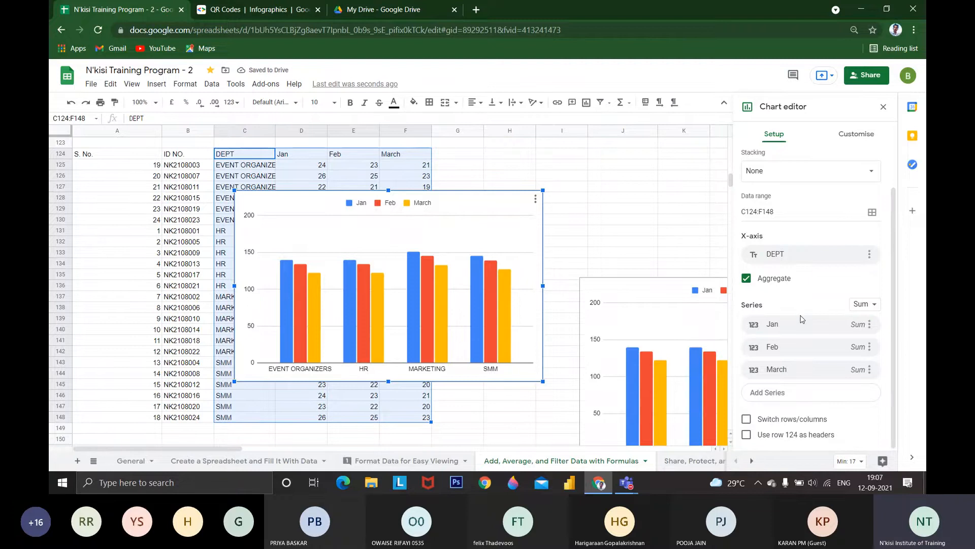
click(747, 419)
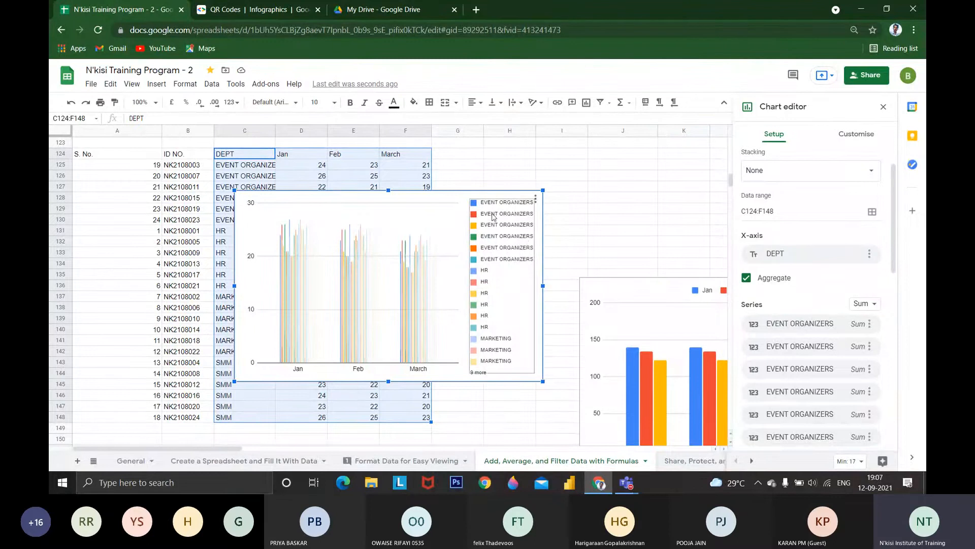
click(440, 202)
key(Delete)
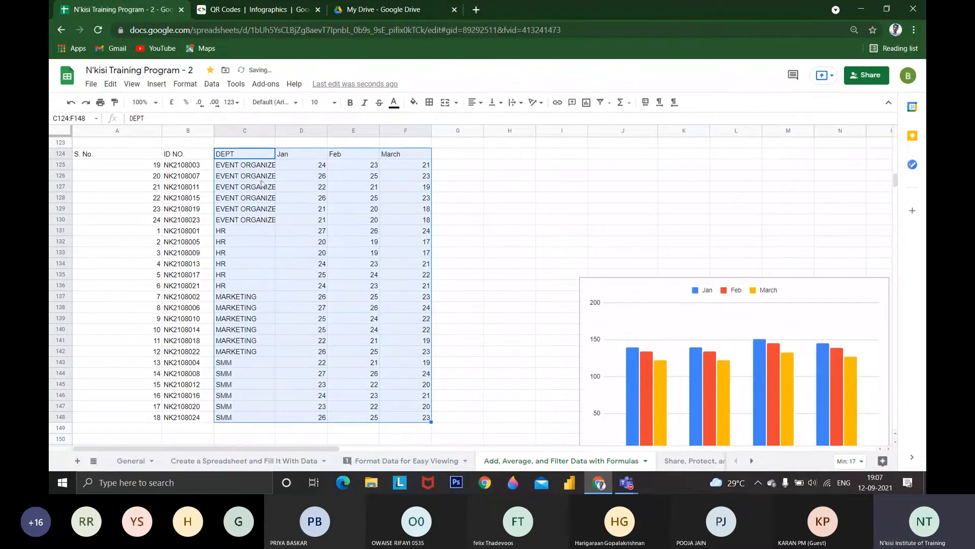
click(244, 176)
drag(230, 154, 381, 193)
drag(254, 207, 227, 176)
scroll(266, 340, down, 5)
scroll(266, 340, up, 15)
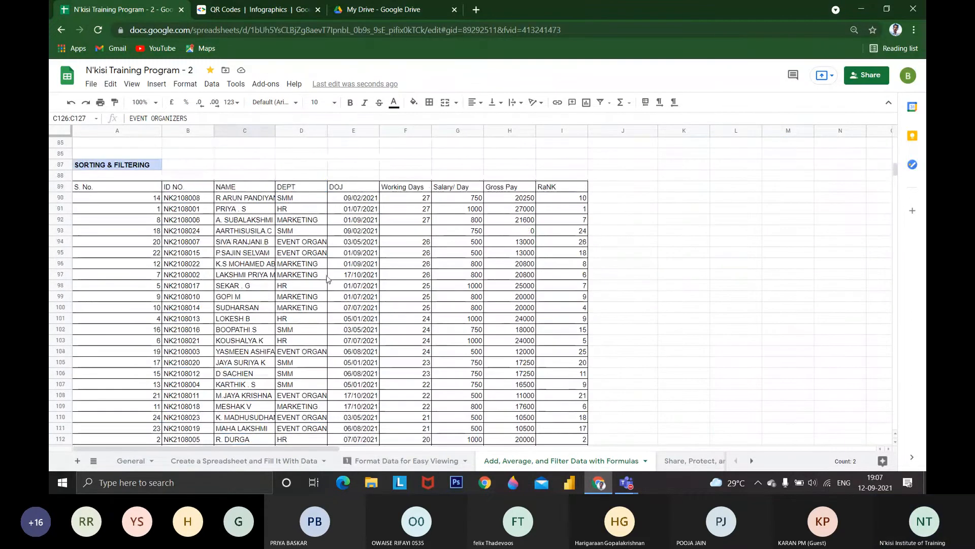
drag(301, 186, 301, 198)
scroll(304, 234, down, 5)
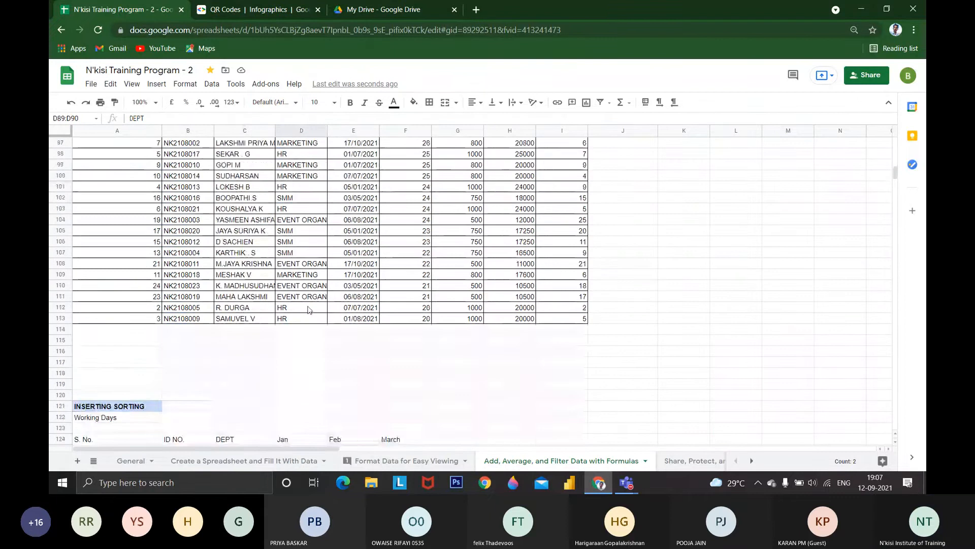
Undo the recent chart changes and the sorting of the working days table to restore its ID NO. order
click(228, 352)
key(ctrl+z)
key(ctrl+z)
key(ctrl+z)
key(ctrl+z)
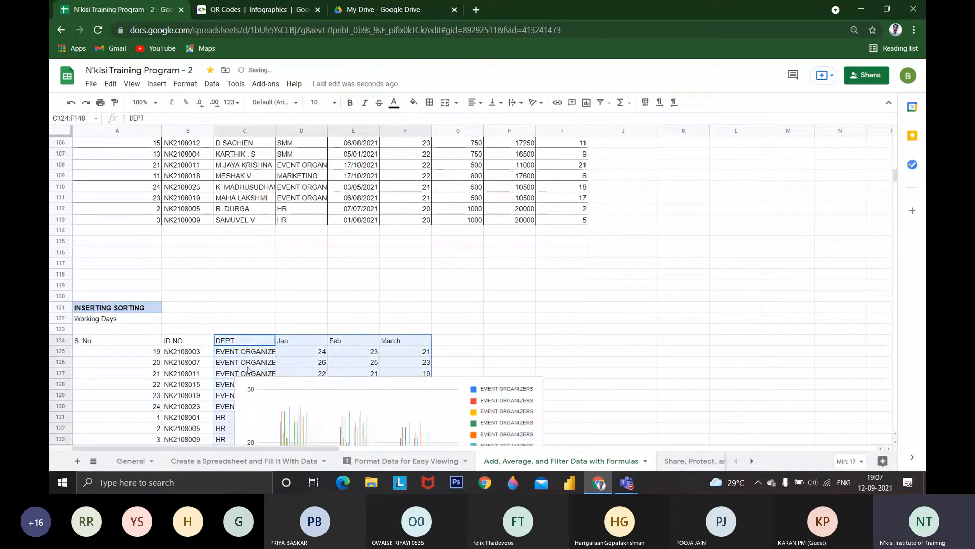
key(ctrl+z)
key(ctrl+z)
key(ctrl+z)
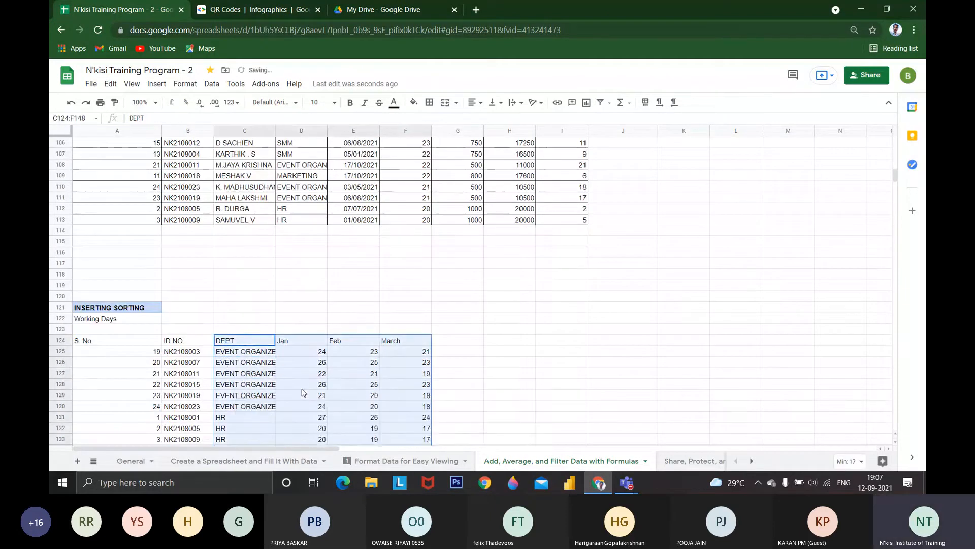
Insert a chart from the working days data in C124:F129, aggregated by DEPT with rows and columns switched
drag(233, 242, 413, 296)
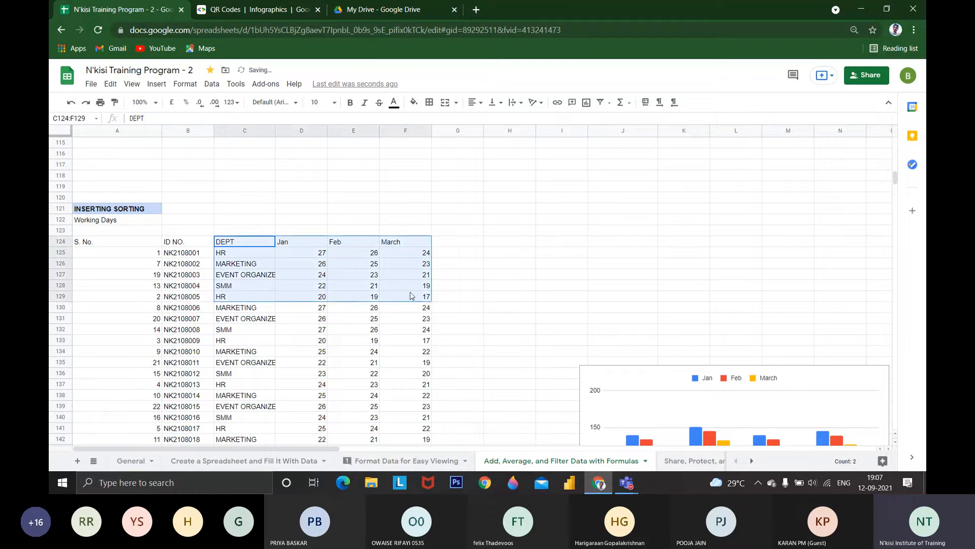
click(156, 84)
click(191, 234)
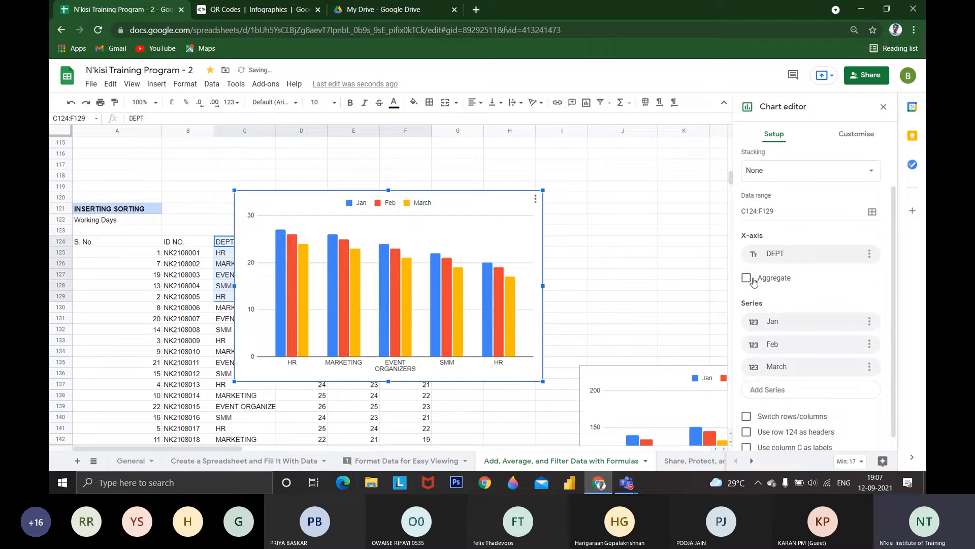
click(753, 282)
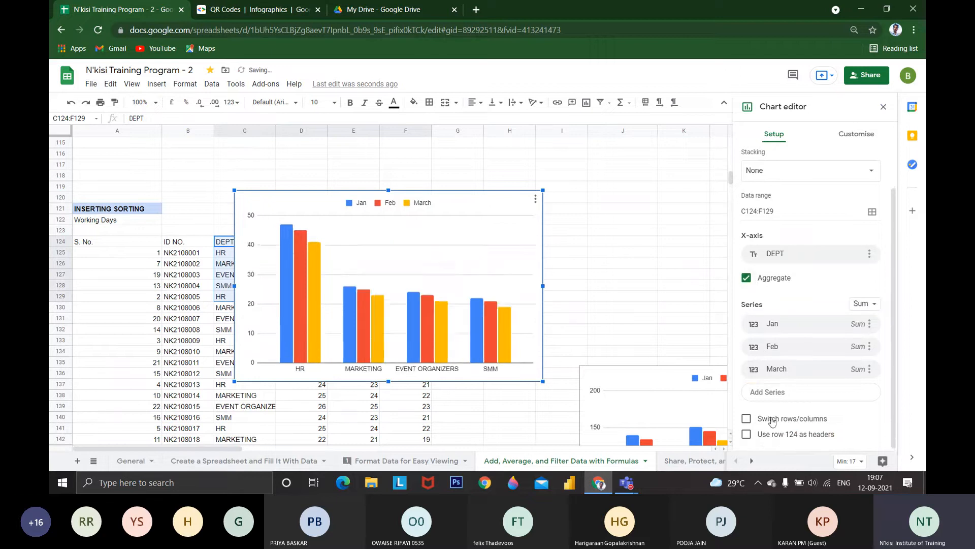
click(767, 417)
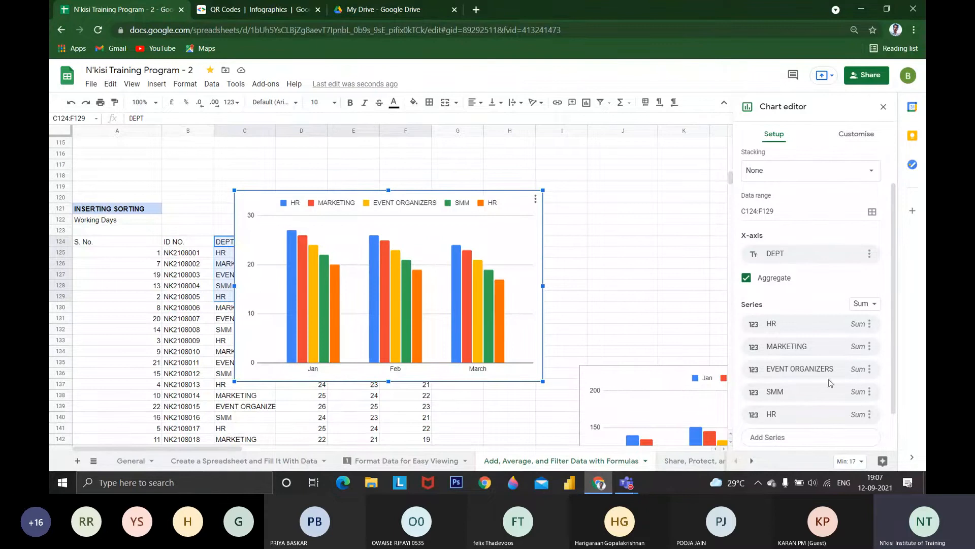
Remove both HR series from the working days chart, keeping MARKETING, EVENT ORGANIZERS and SMM
click(870, 327)
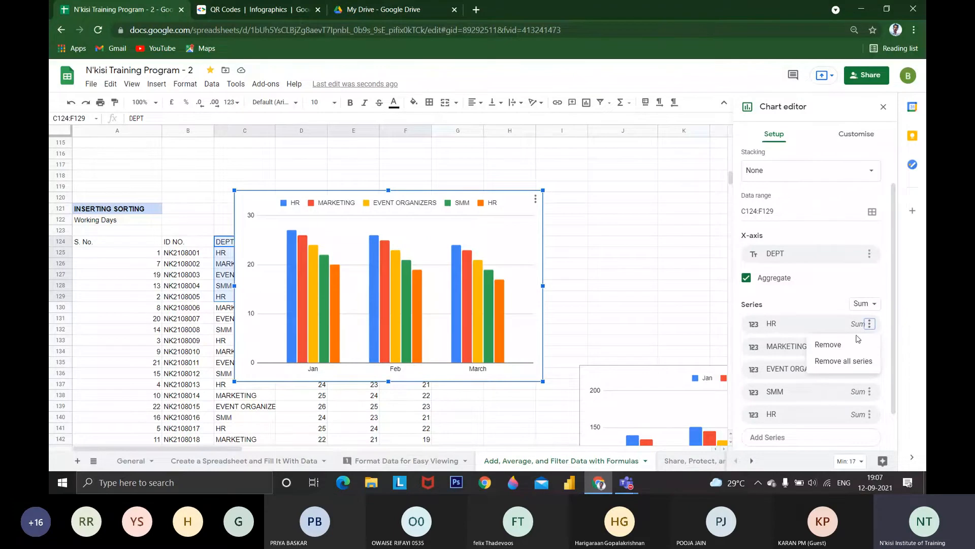
click(862, 340)
click(870, 391)
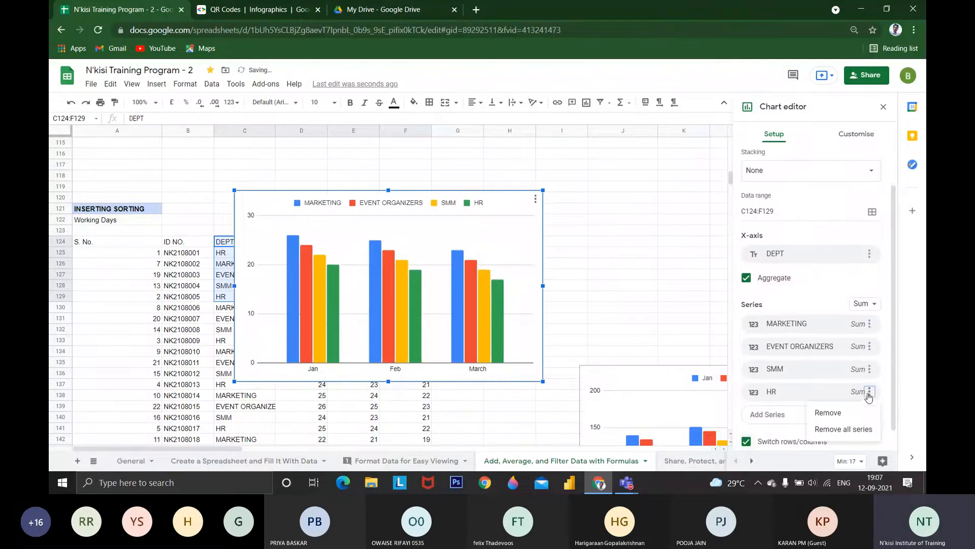
click(850, 412)
click(870, 369)
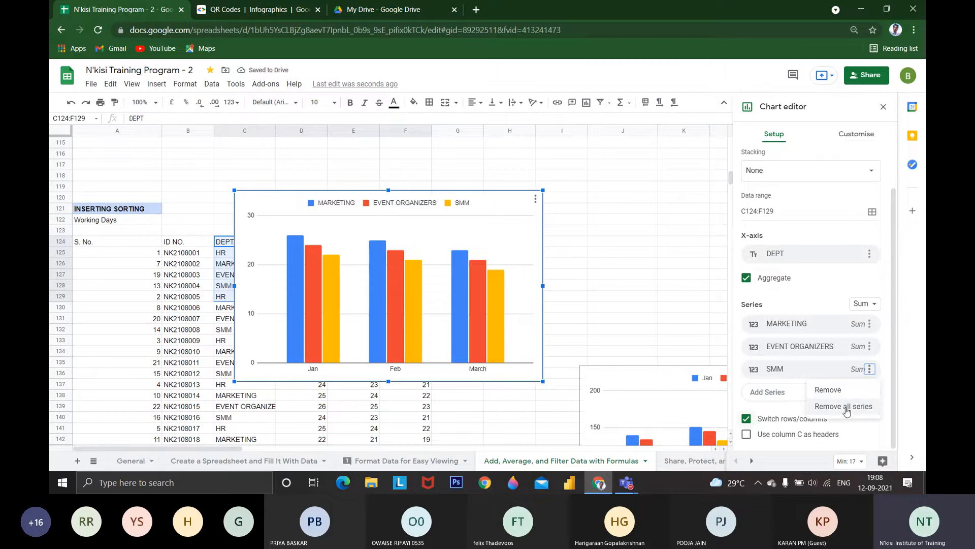
click(841, 468)
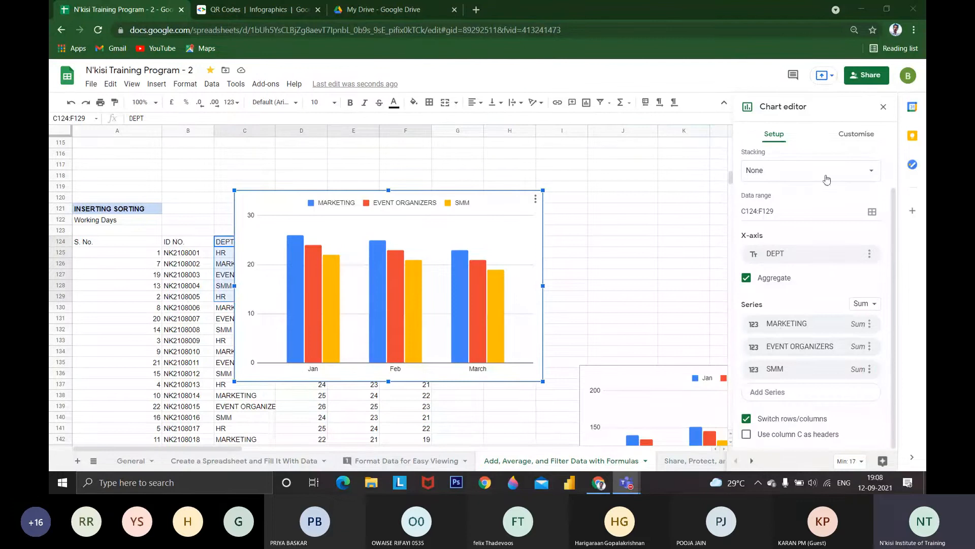
Set the chart's background colour to orange and its border colour to magenta, trying yellow for the border first
click(852, 136)
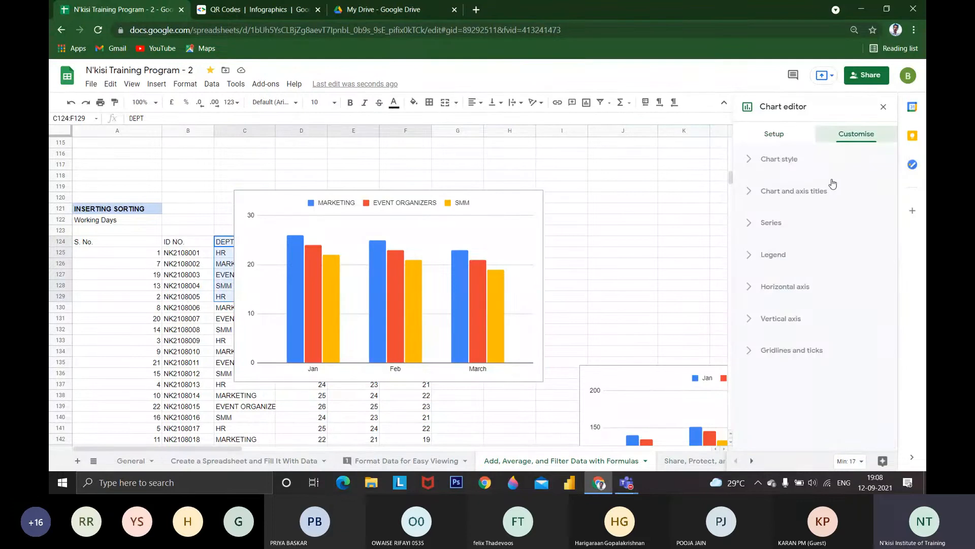
click(805, 170)
click(759, 202)
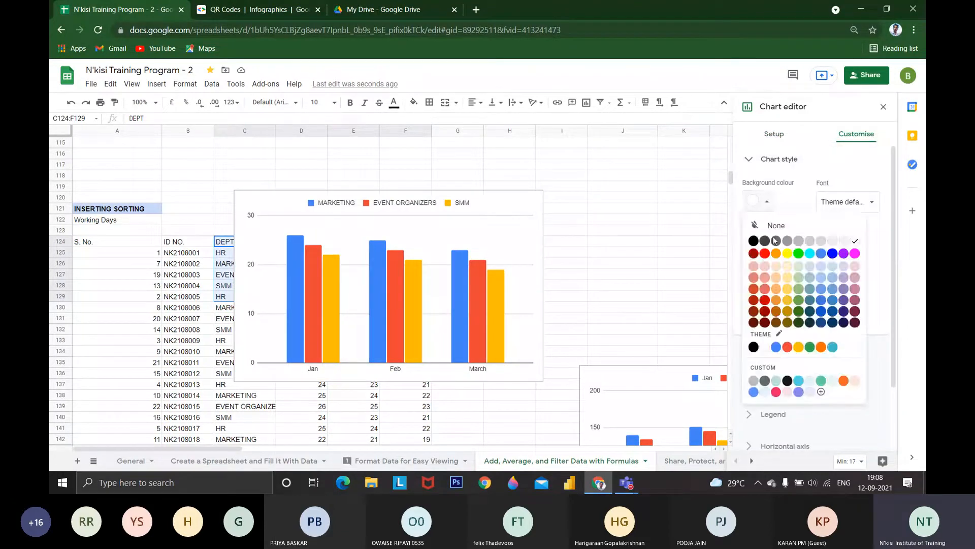
click(776, 253)
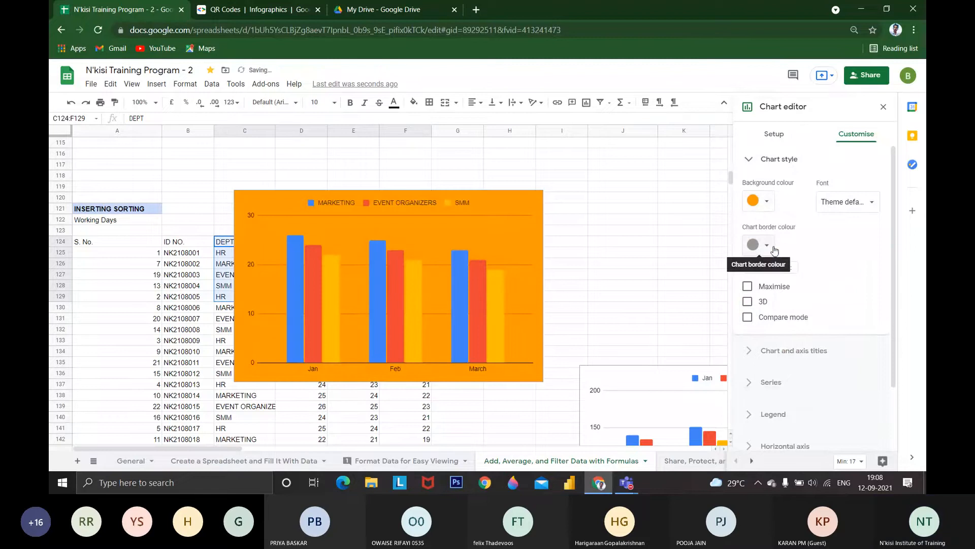
click(762, 245)
click(793, 291)
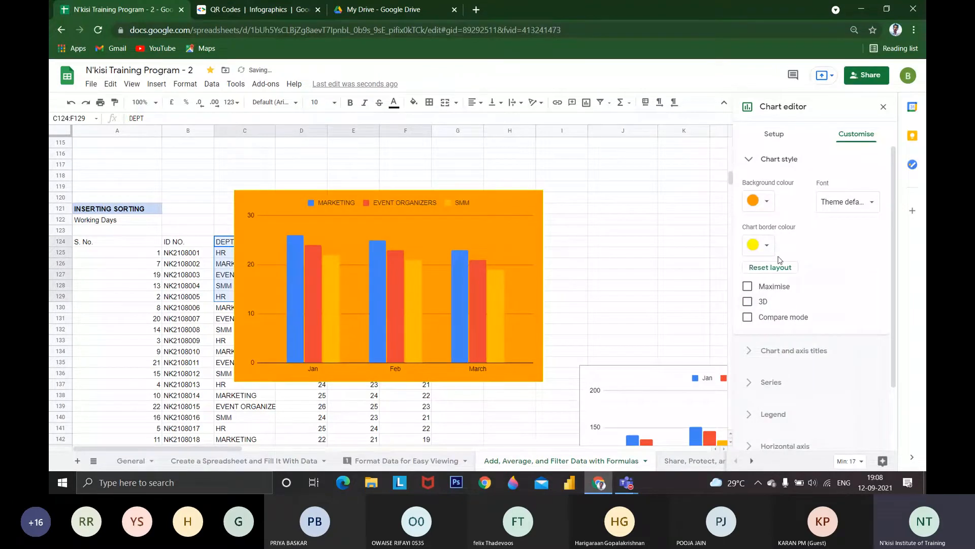
click(762, 245)
click(864, 291)
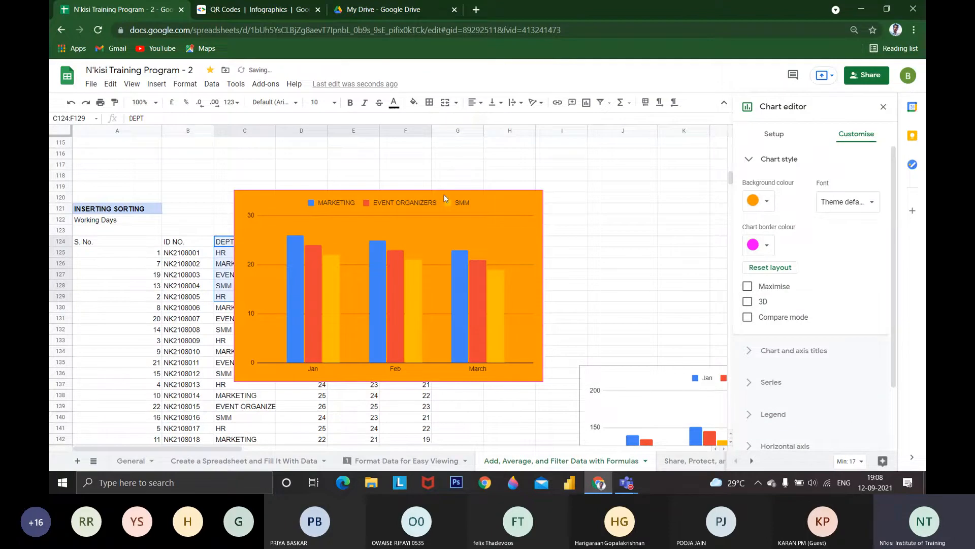
Review the chart's customisation options for series, legend, horizontal axis, vertical axis, and gridlines and ticks
scroll(784, 304, down, 2)
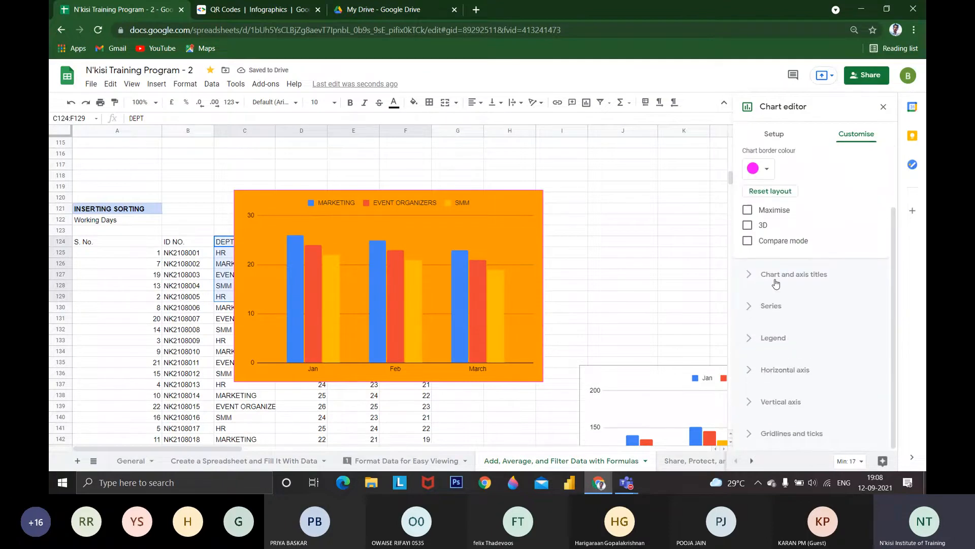
click(785, 304)
click(782, 329)
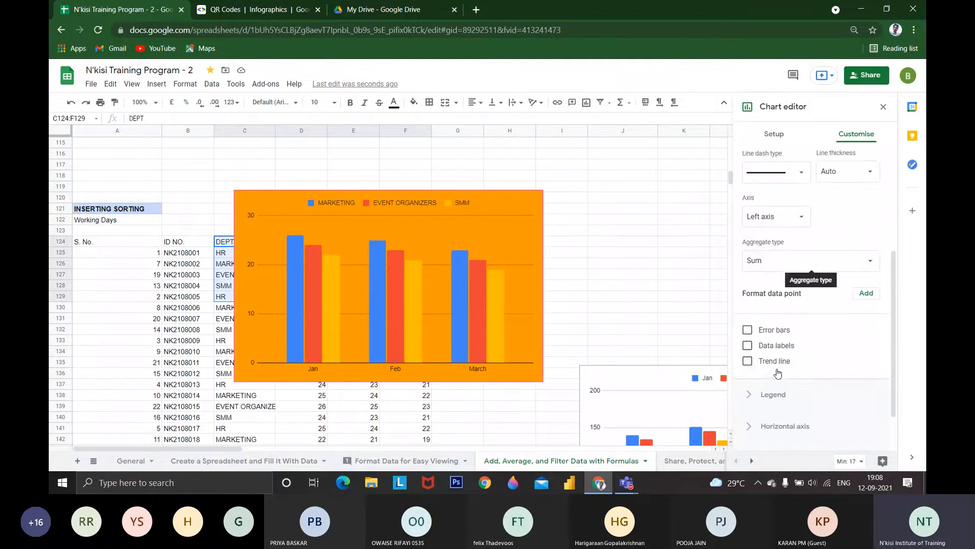
scroll(778, 325, down, 1)
click(777, 348)
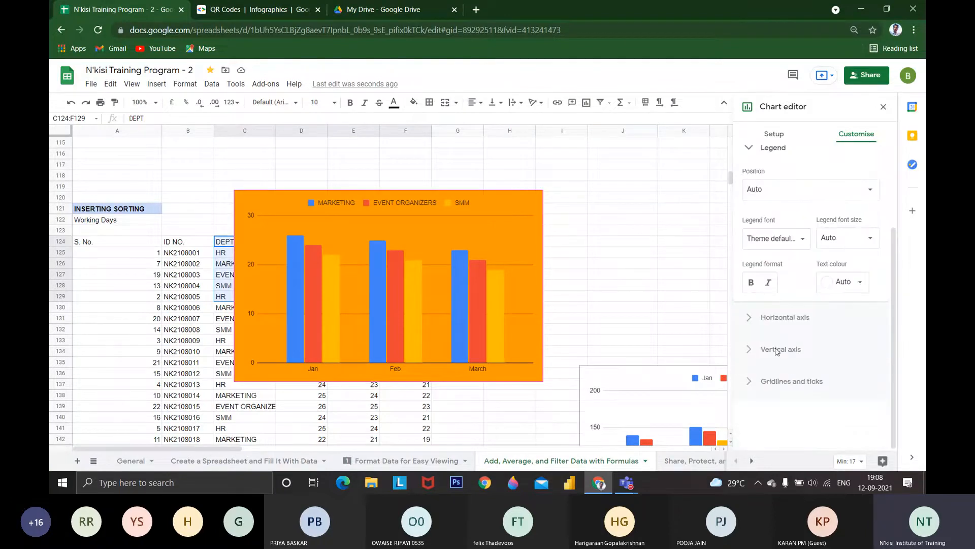
scroll(778, 350, up, 1)
click(778, 371)
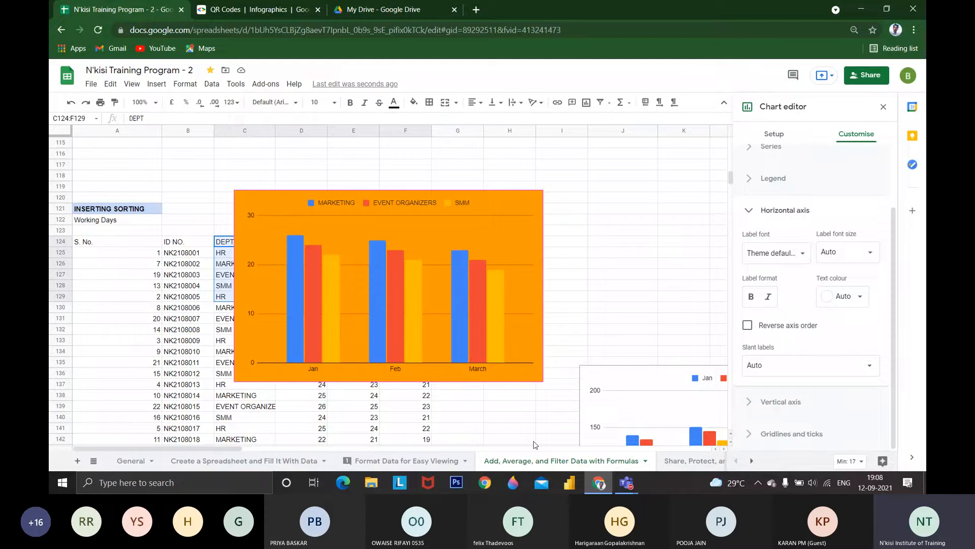
click(765, 405)
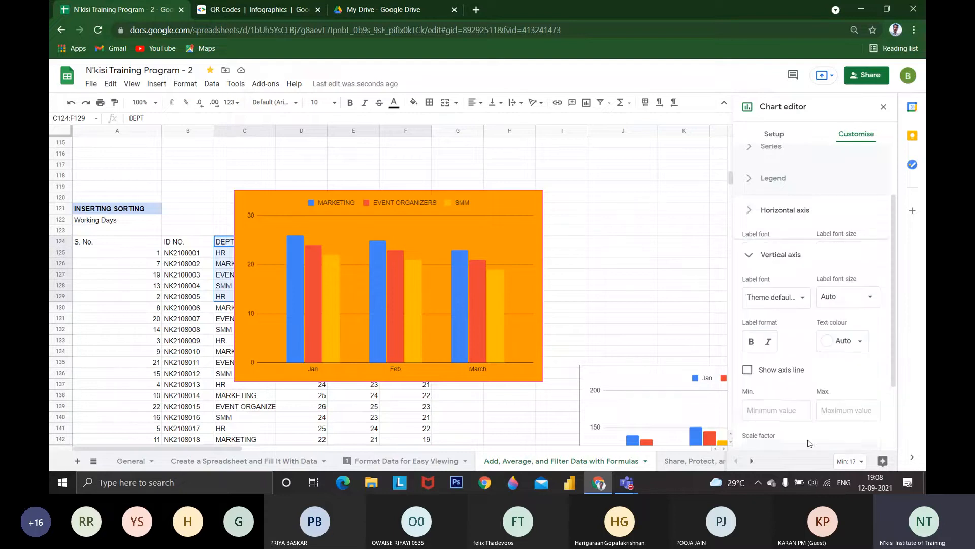
scroll(797, 417, down, 3)
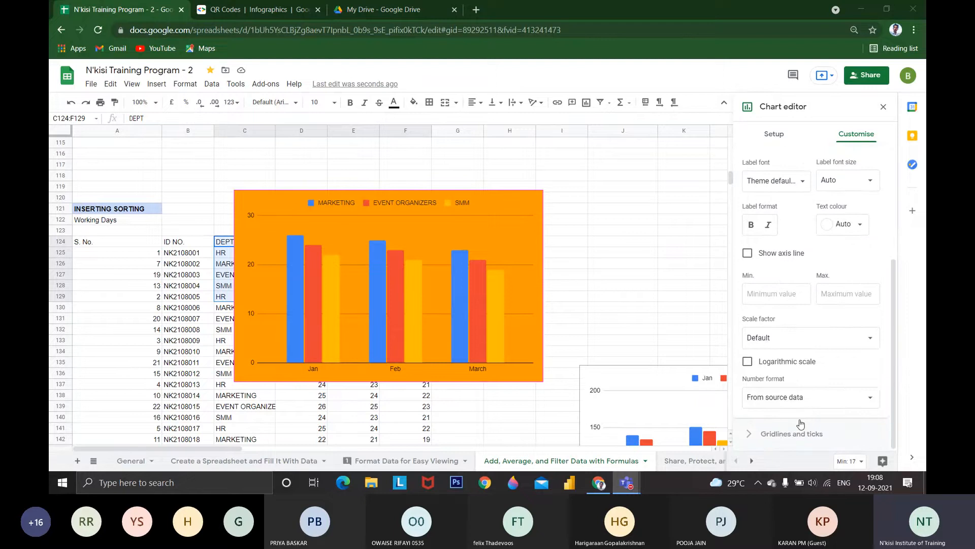
click(782, 425)
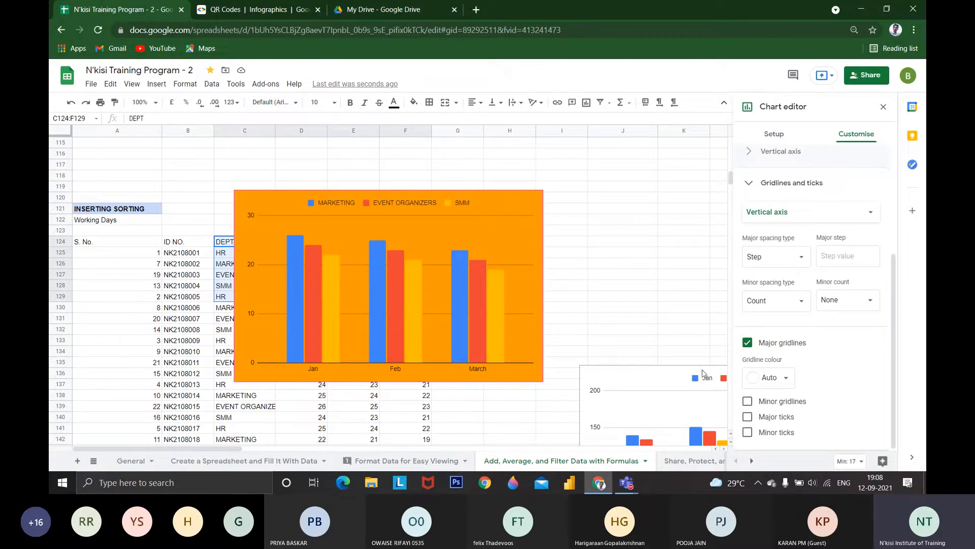
scroll(780, 317, up, 3)
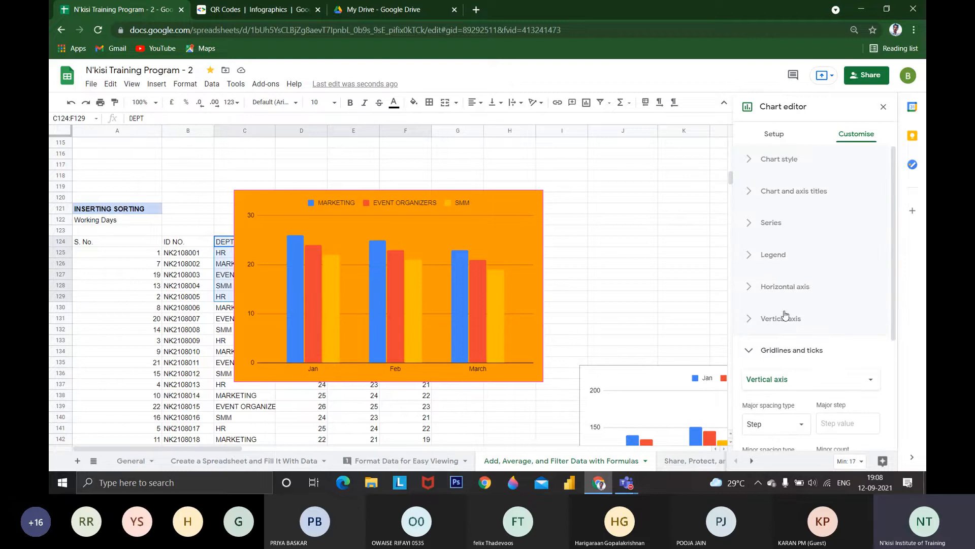
click(776, 159)
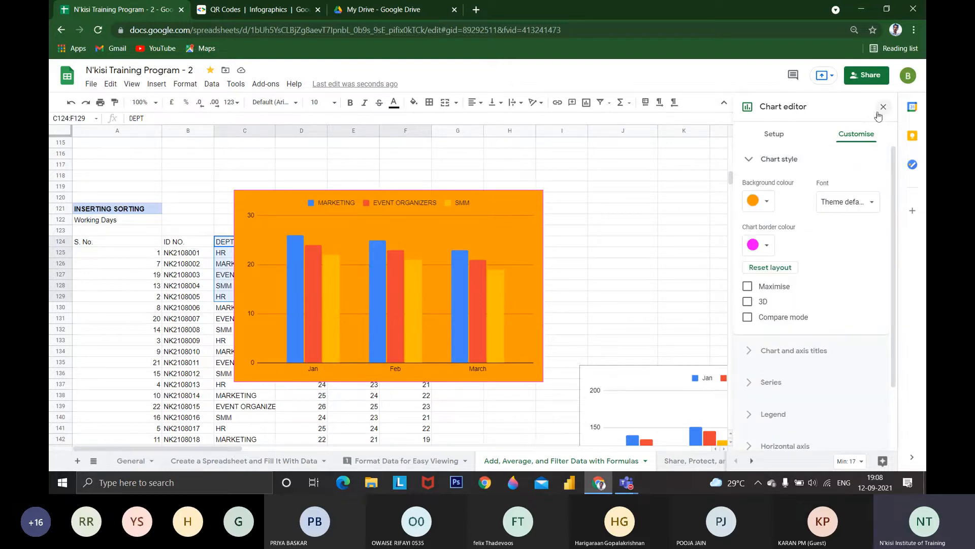
click(883, 107)
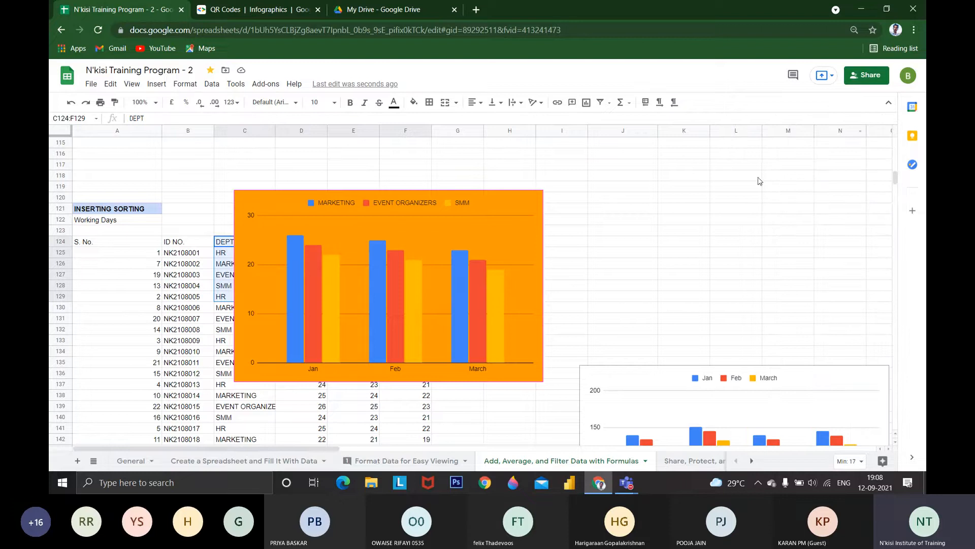
Look over the orange chart's options and setup once more, and delete the chart
click(478, 196)
click(536, 199)
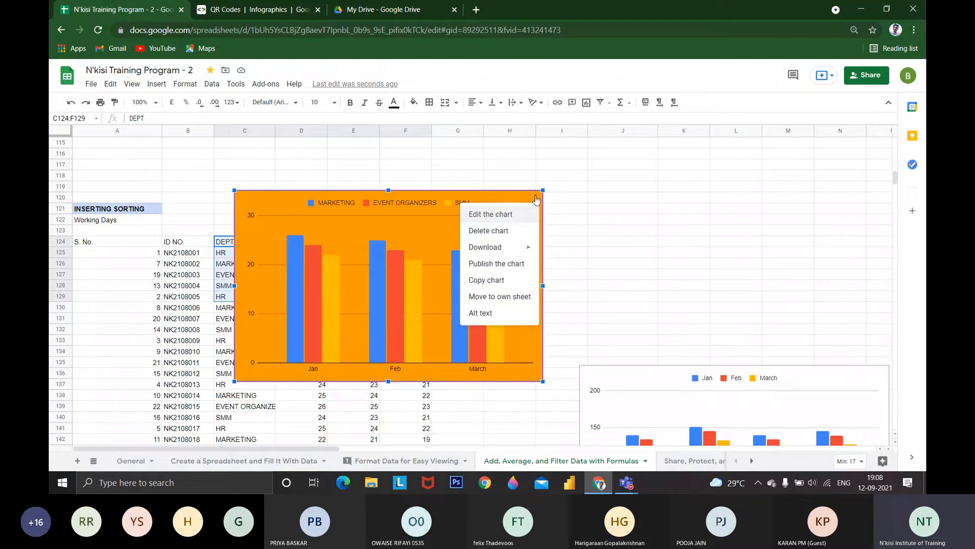
click(510, 215)
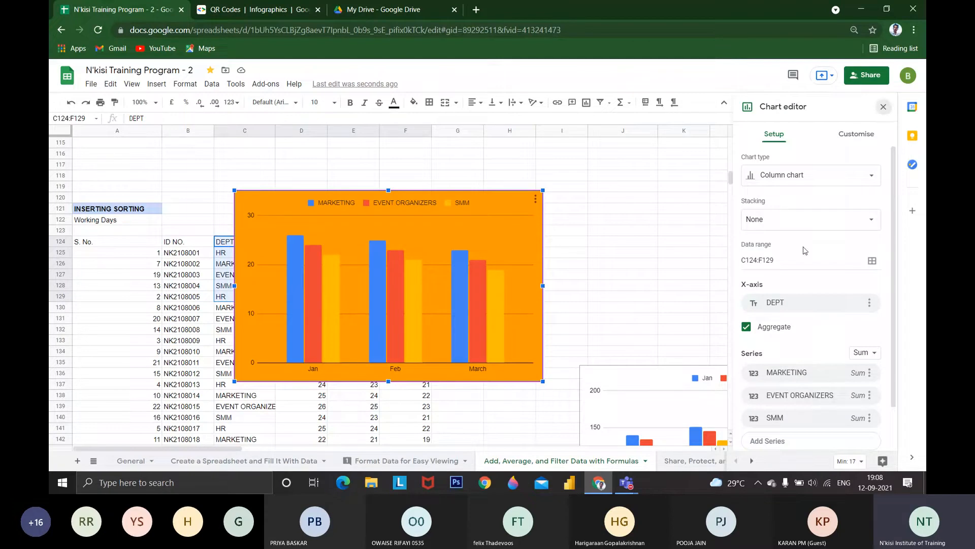
click(884, 108)
click(514, 214)
key(Delete)
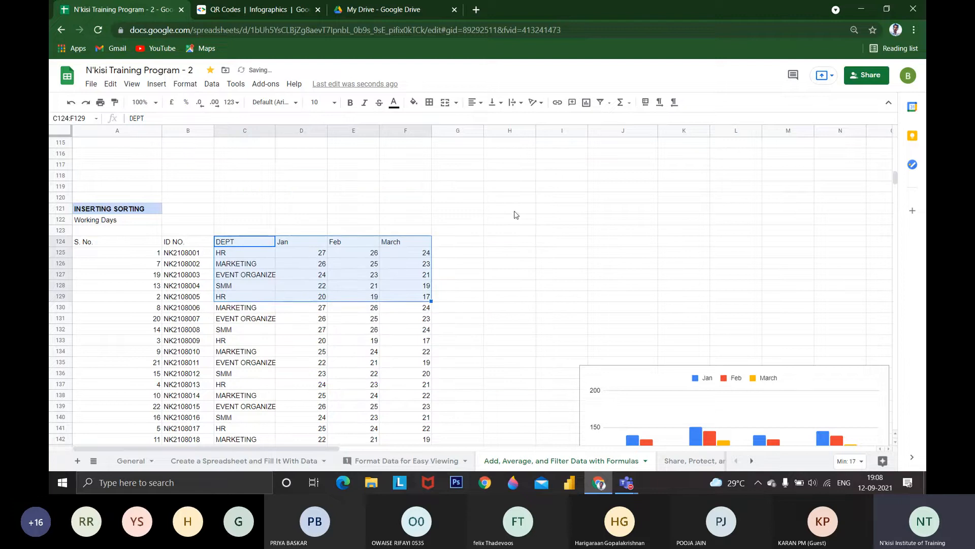
Examine the remaining department chart, the SPARKLINE section, and the monthly working days and SORTING & FILTERING tables
scroll(502, 391, down, 3)
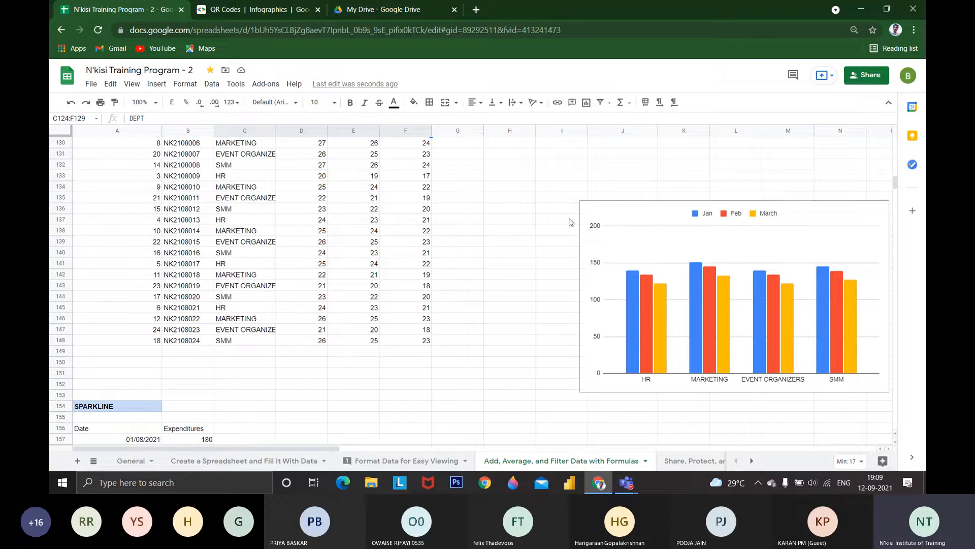
scroll(502, 256, down, 1)
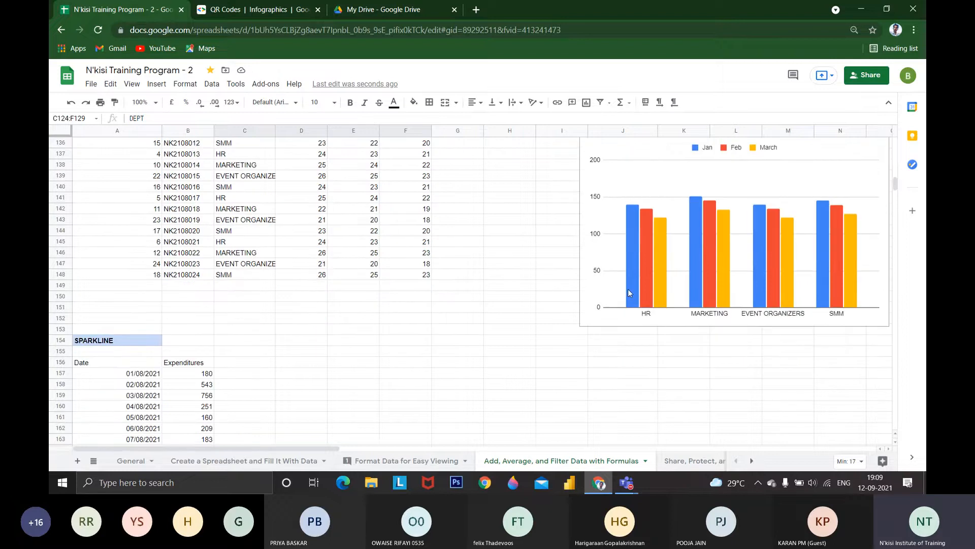
scroll(628, 289, down, 2)
scroll(249, 277, up, 2)
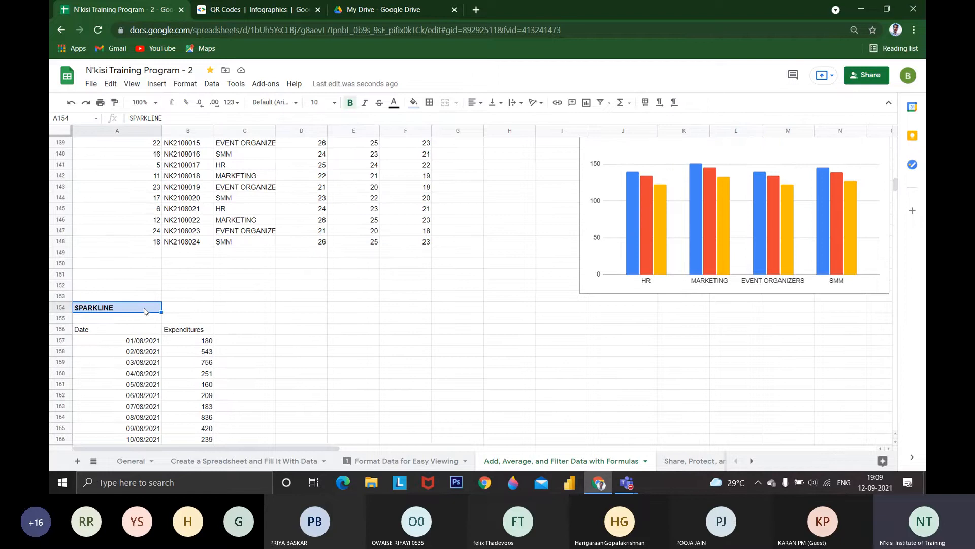
scroll(303, 317, up, 4)
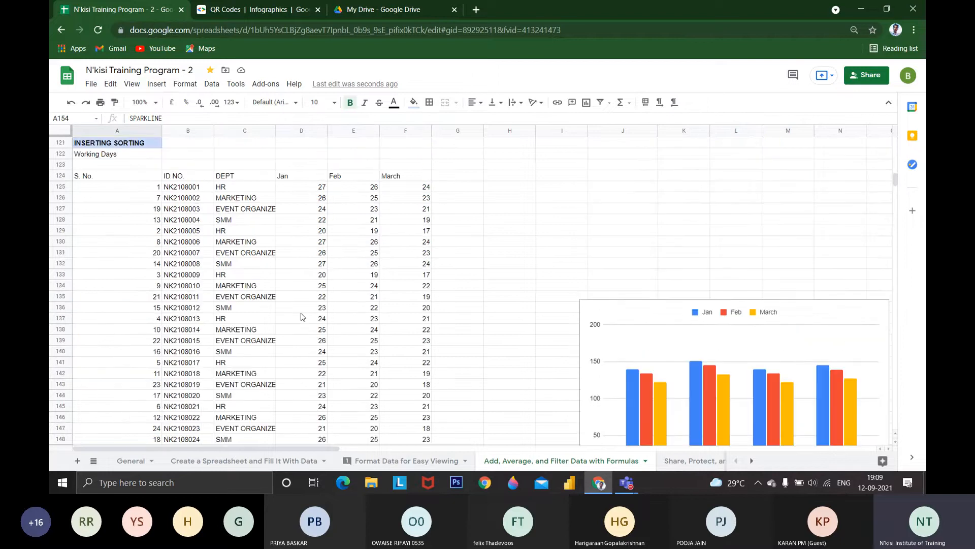
click(322, 188)
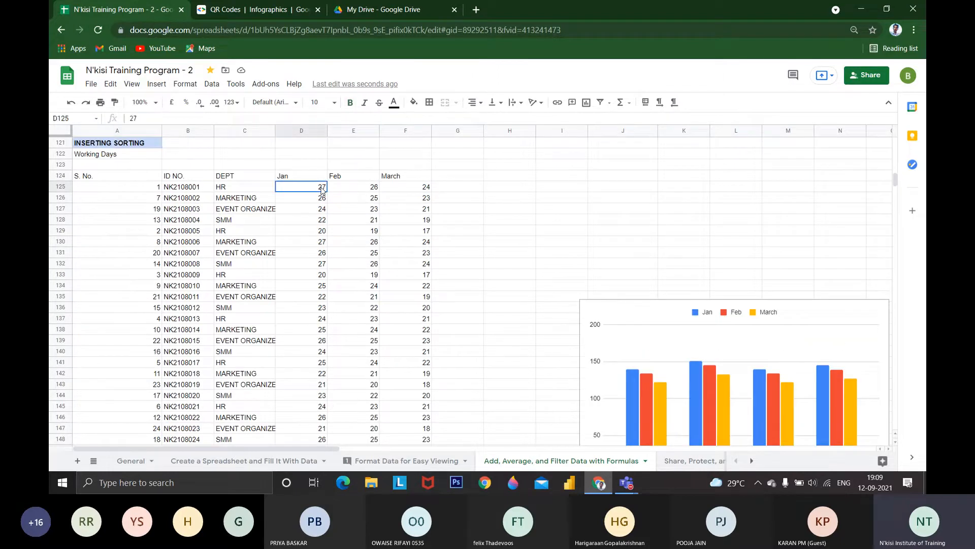
drag(322, 189, 353, 188)
click(208, 188)
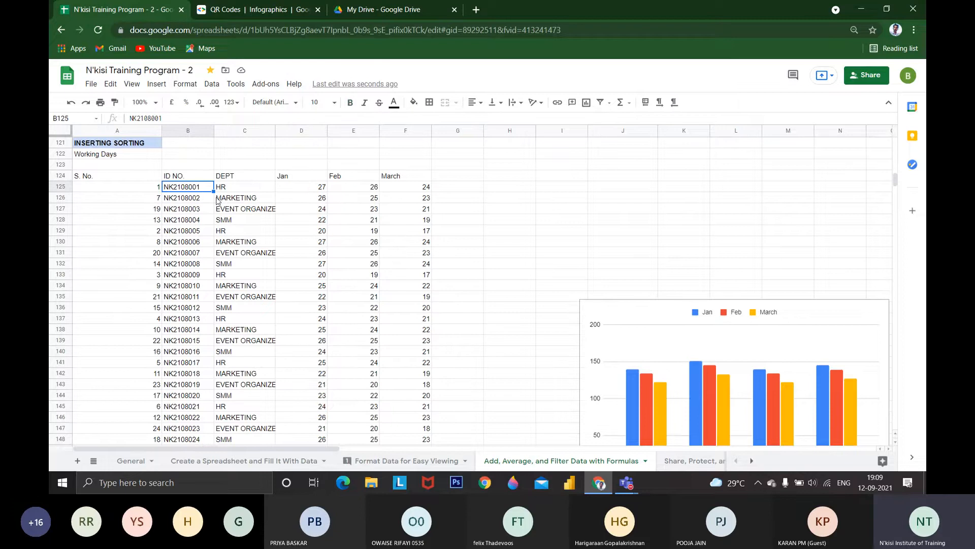
scroll(217, 201, up, 12)
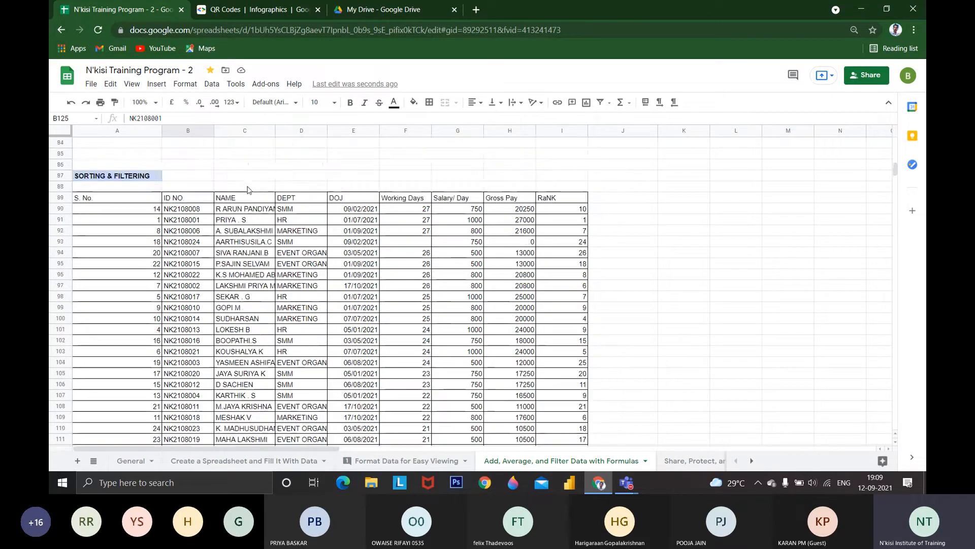
scroll(254, 366, down, 5)
scroll(254, 366, down, 5)
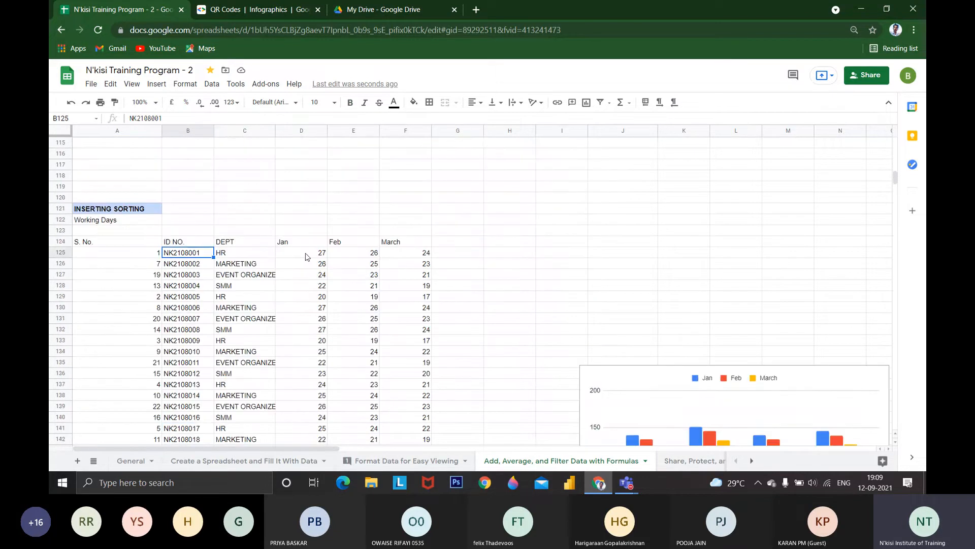
Create a sparkline in G125 from the first employee's Jan to March working days, using the range D125:F125
click(306, 256)
click(454, 255)
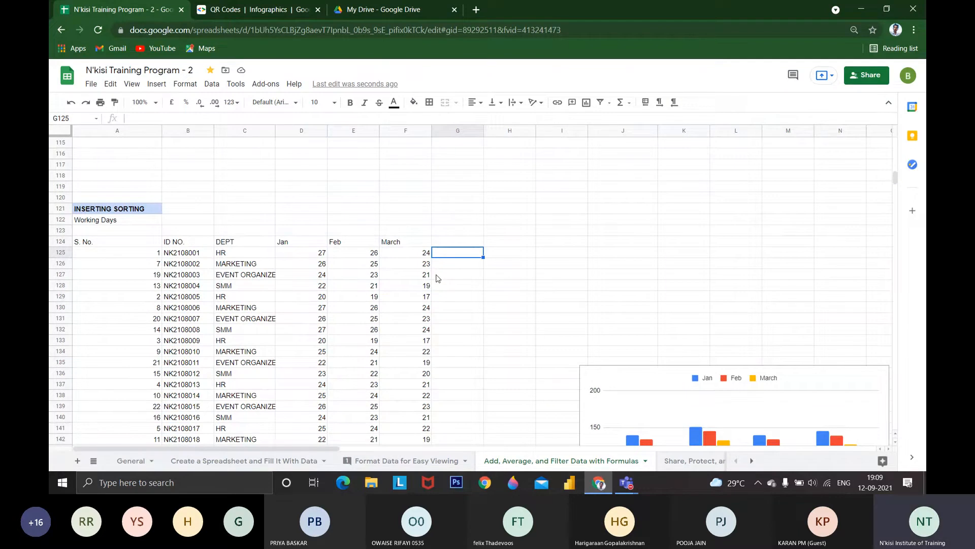
text(=spar)
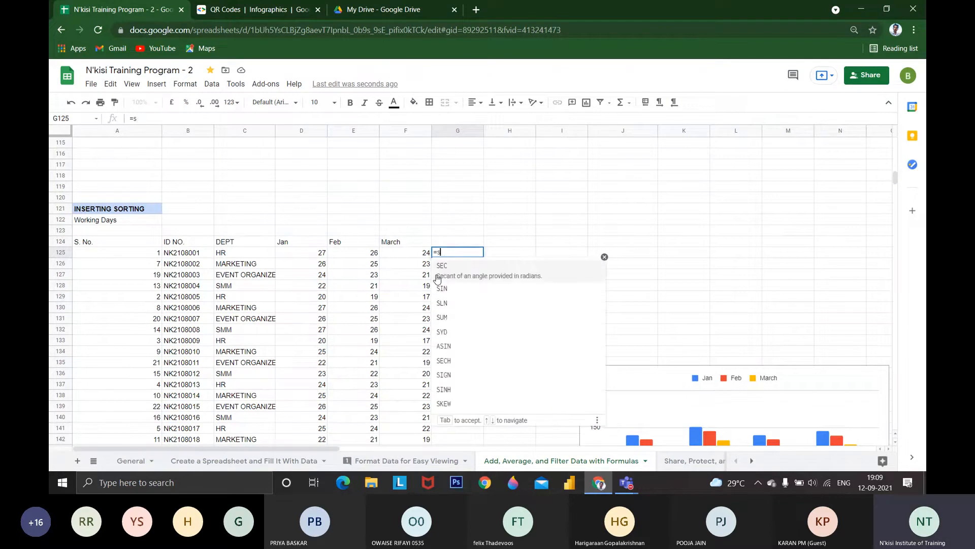
key(Tab)
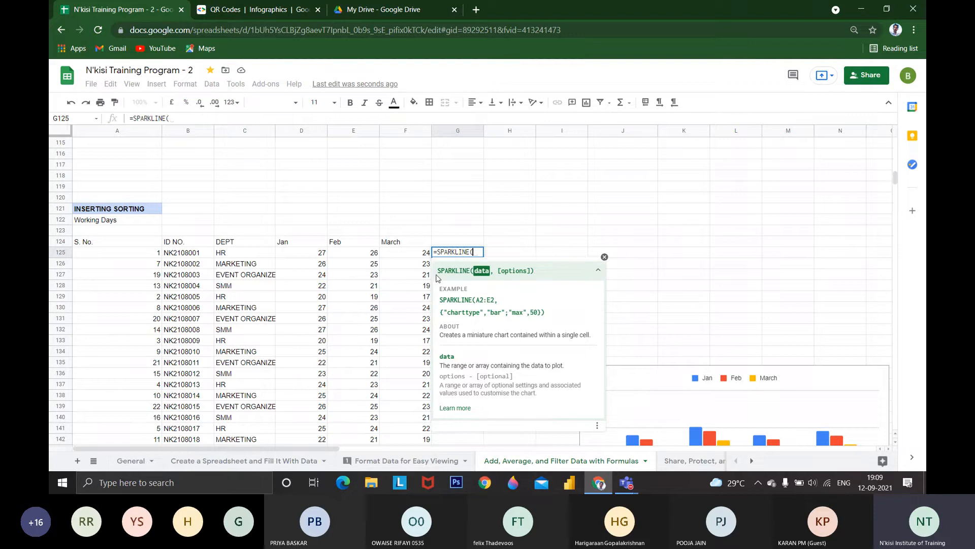
drag(293, 257, 402, 257)
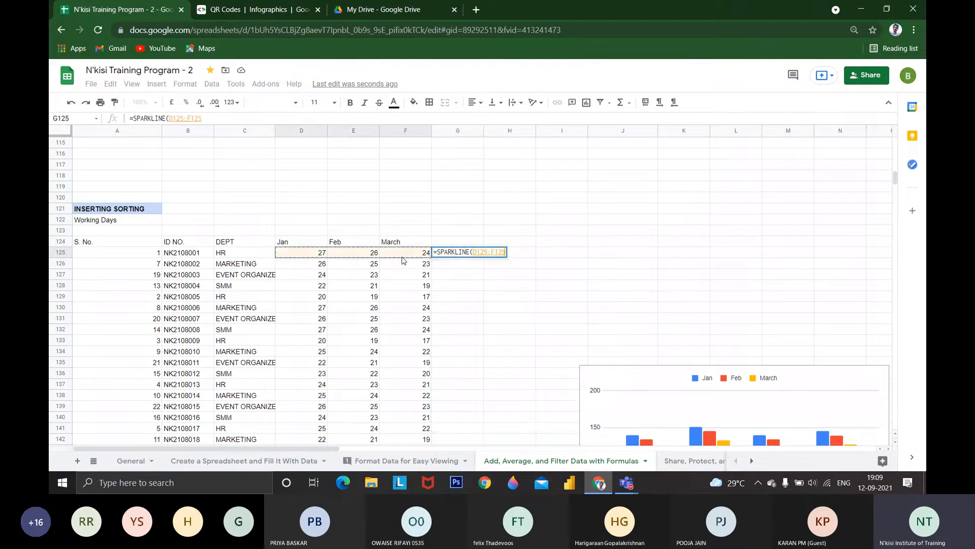
key(Return)
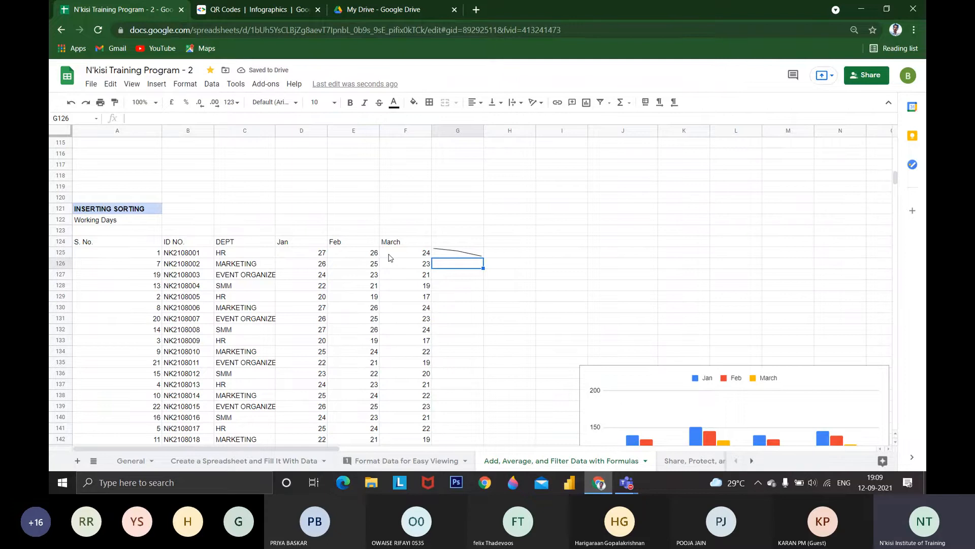
Copy the G125 sparkline formula down to G148 so every employee row has its own sparkline
click(451, 255)
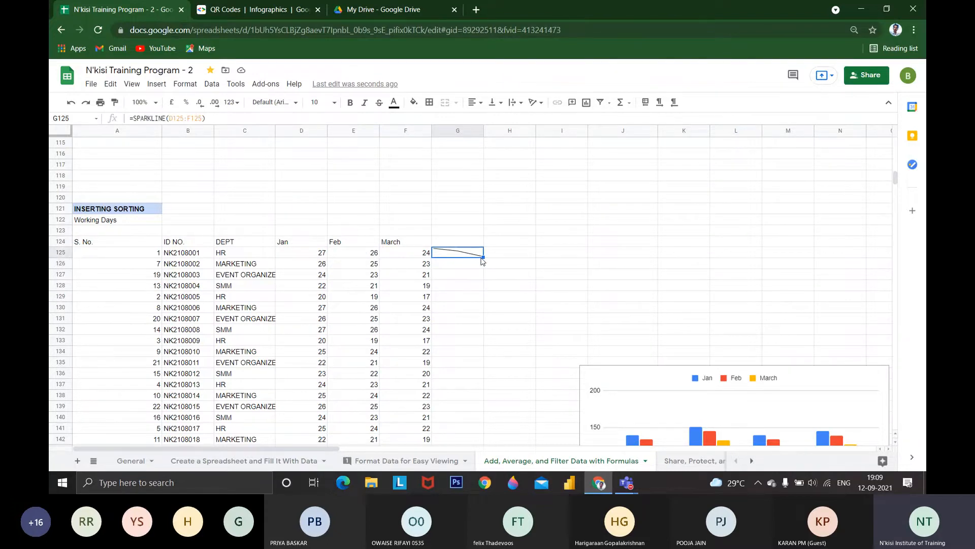
drag(482, 258, 459, 376)
scroll(381, 249, up, 3)
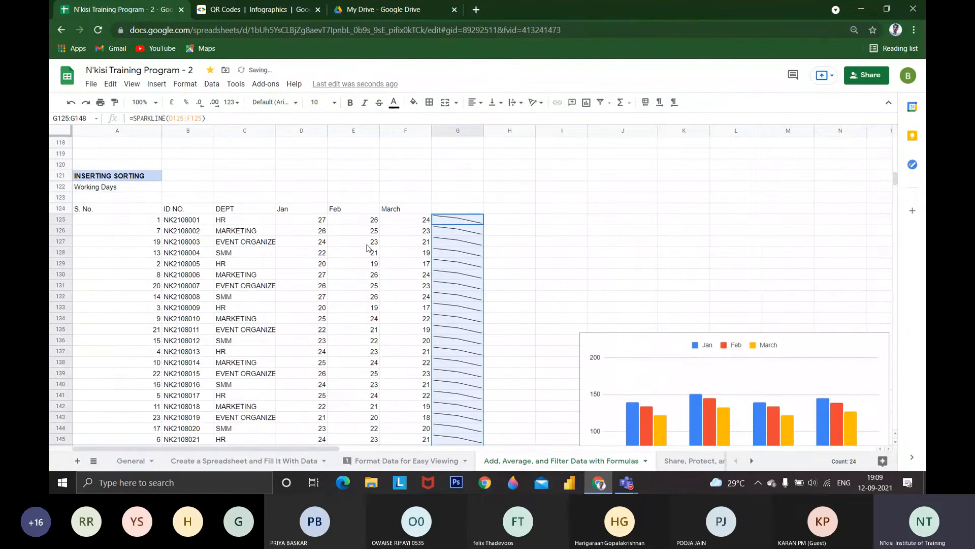
Set the February working days of the second employee in E126 to 80
key(Left)
key(Left)
key(Left)
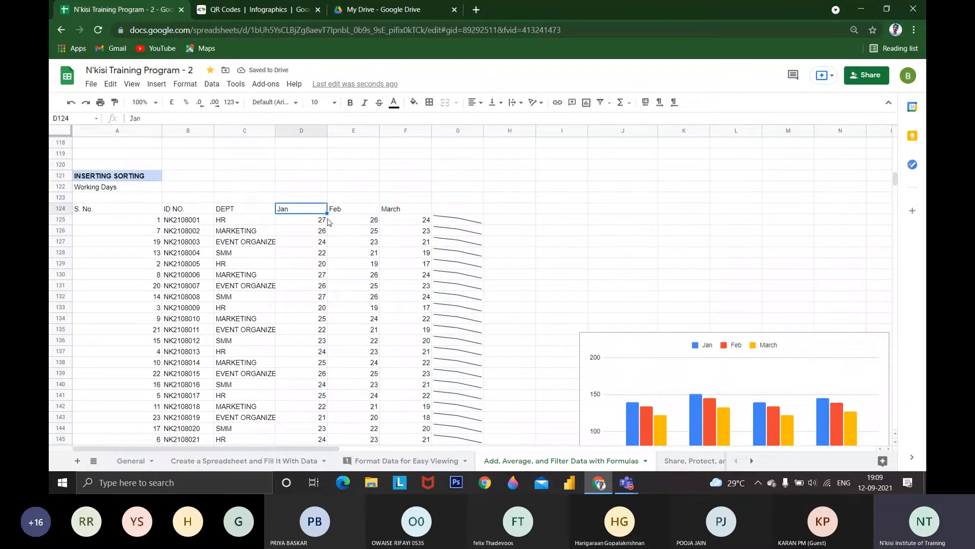
key(Down)
key(Right)
key(Left)
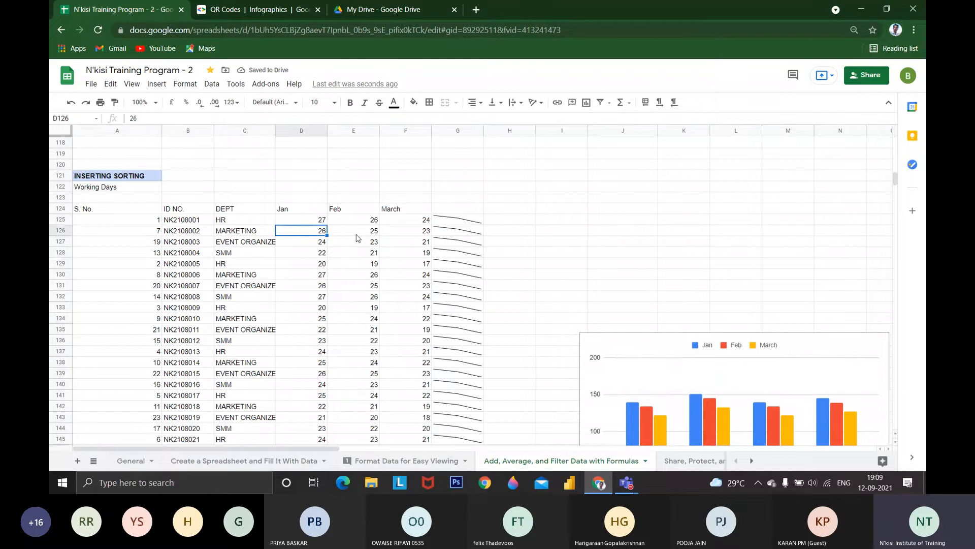
key(Right)
text(80)
key(Return)
key(Down)
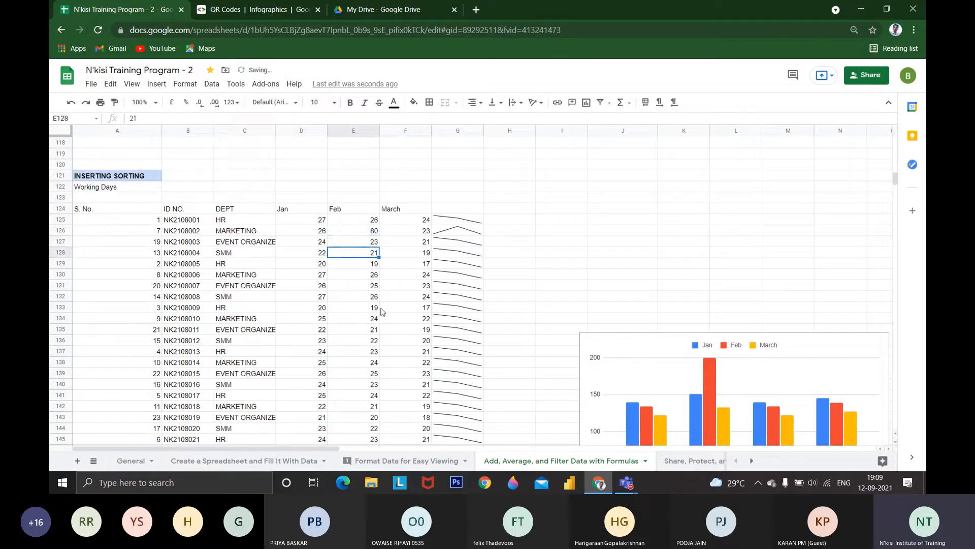
Set the February working days in E128 to 2, E129 through E131 to 0, and E132 to 5
text(2)
key(Return)
text(0)
key(Return)
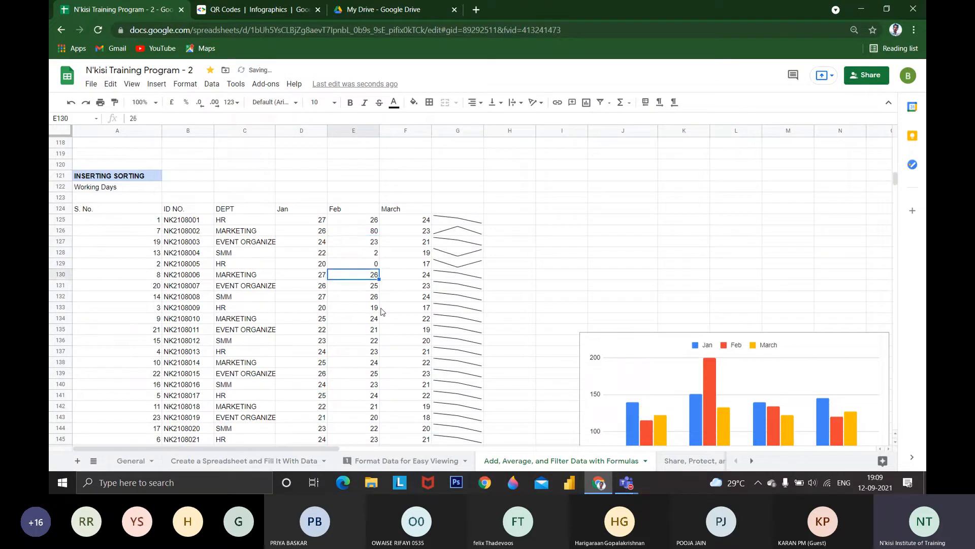
text(0)
key(Return)
text(0)
key(Return)
text(5)
key(Return)
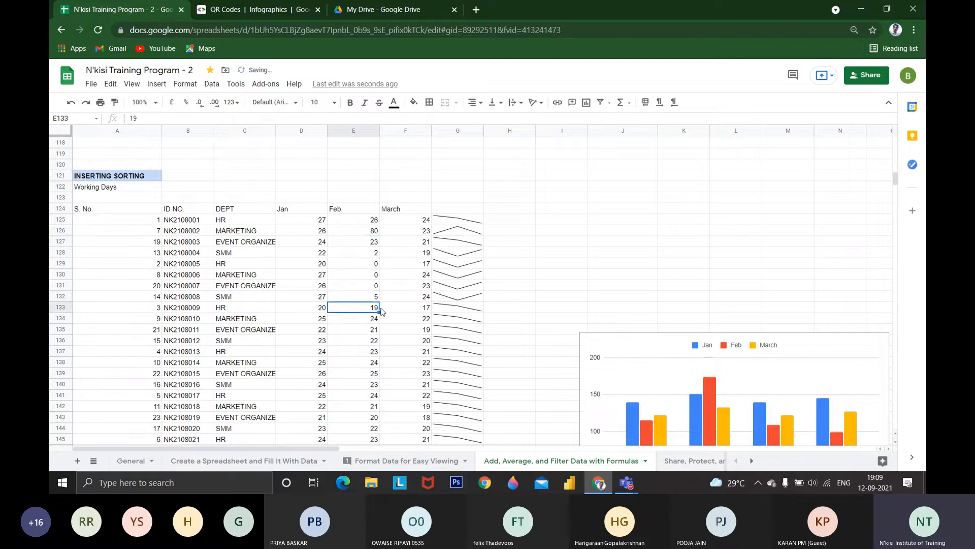
Set the March working days in F133 to 65 and the February working days in E134 to 30
key(Right)
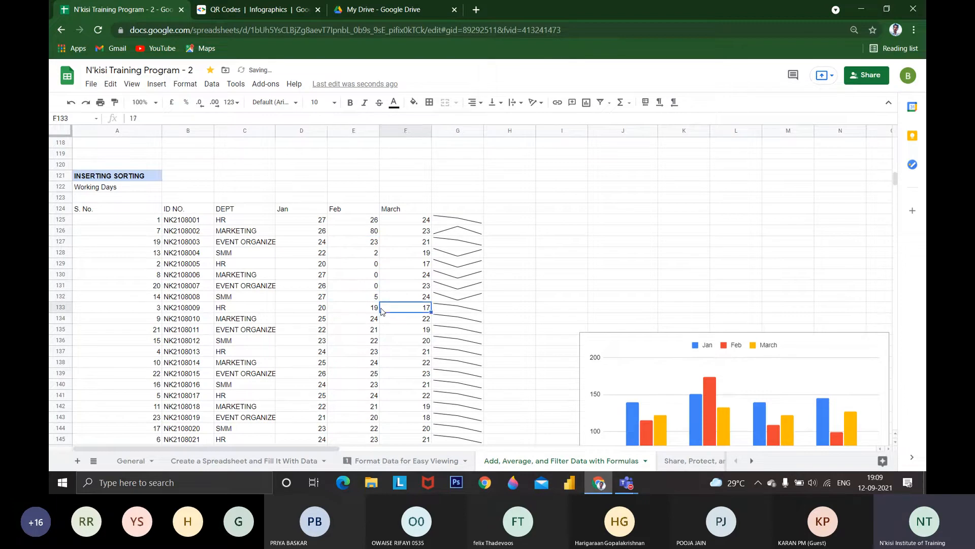
text(65)
key(Return)
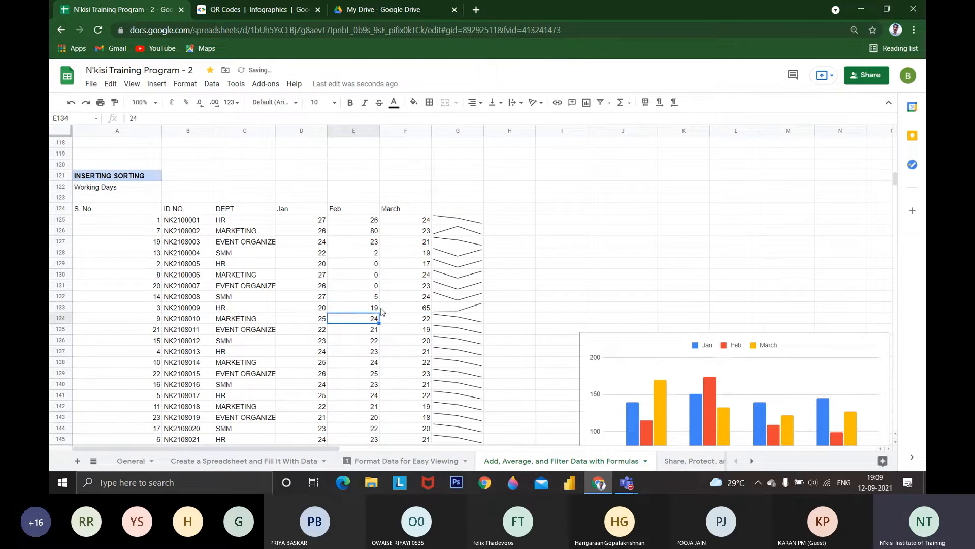
text(30)
key(Return)
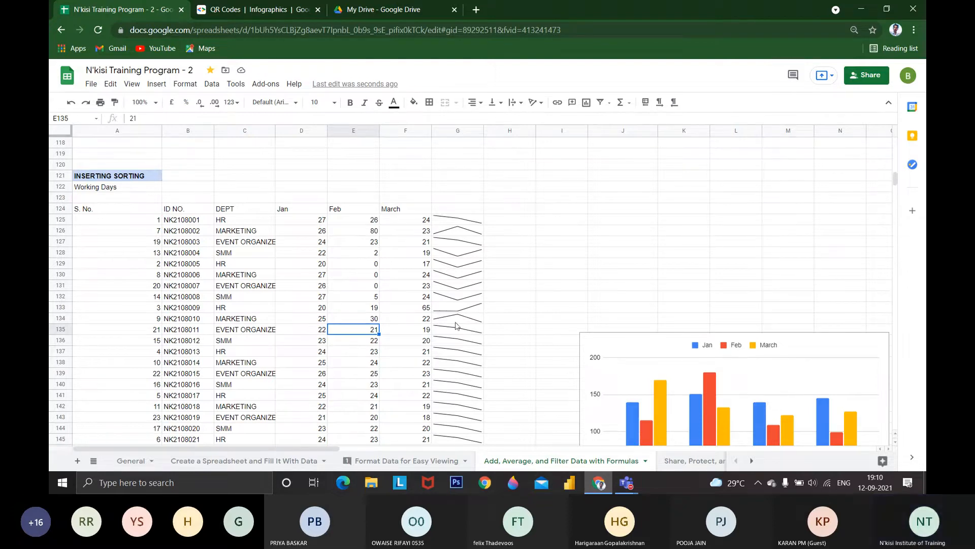
Examine the sparklines in G125:G148 and the daily expenditures table in the SPARKLINE section
scroll(428, 227, down, 2)
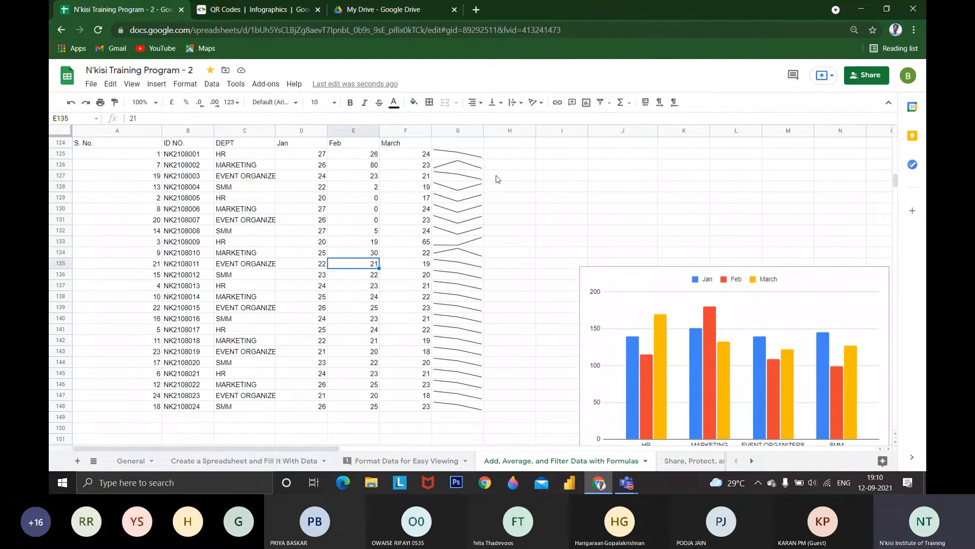
drag(478, 153, 467, 413)
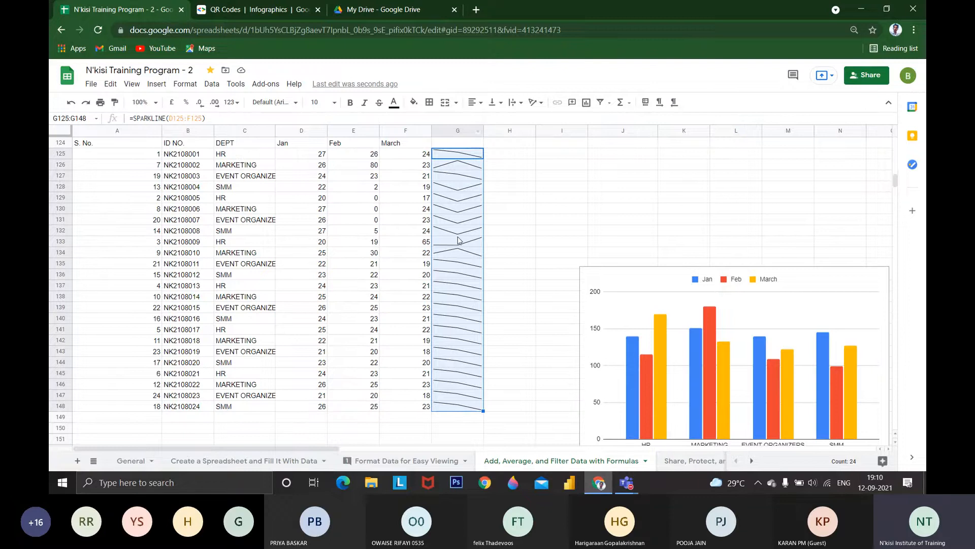
scroll(224, 345, down, 10)
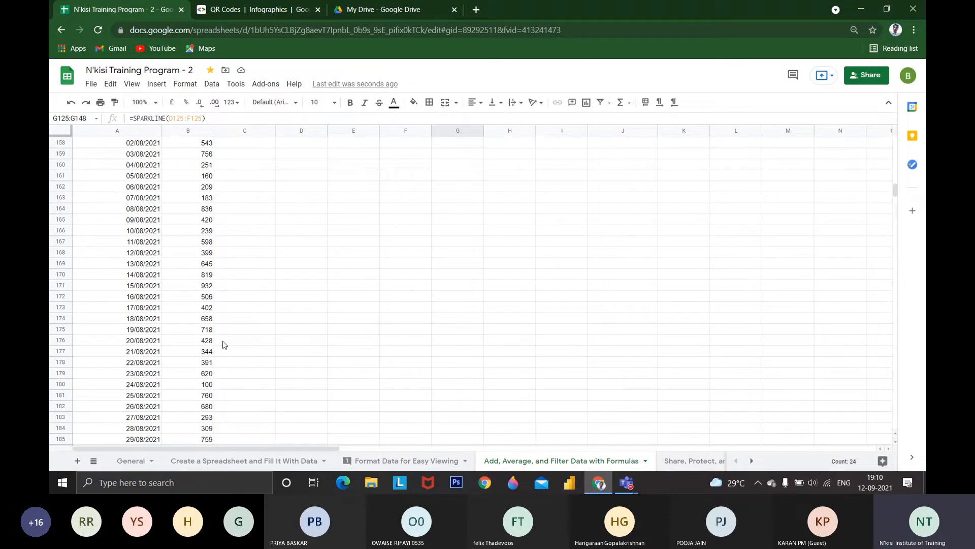
scroll(224, 345, up, 2)
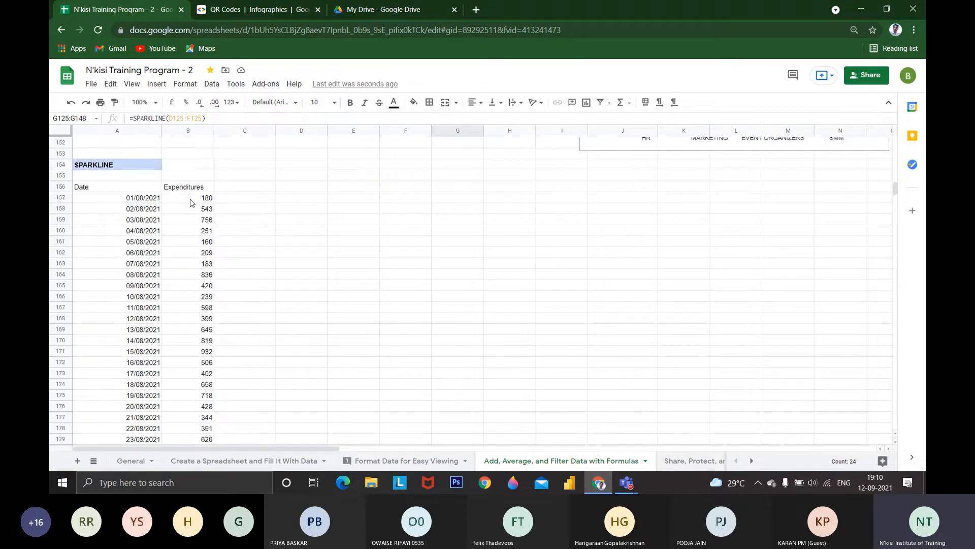
scroll(191, 202, down, 4)
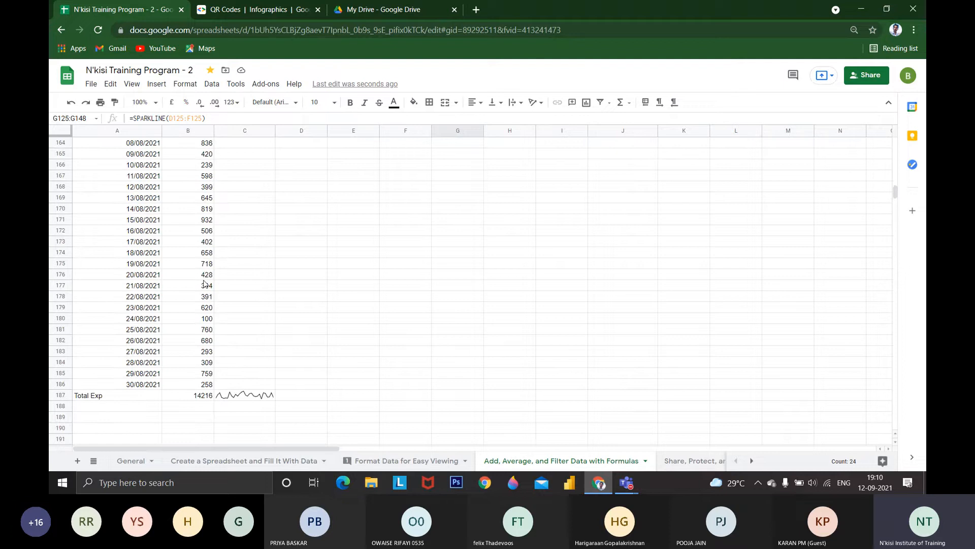
scroll(204, 284, up, 4)
scroll(223, 356, down, 3)
Enlarge the Total Exp sparkline in C187 by making row 187 taller and column C wider
click(239, 426)
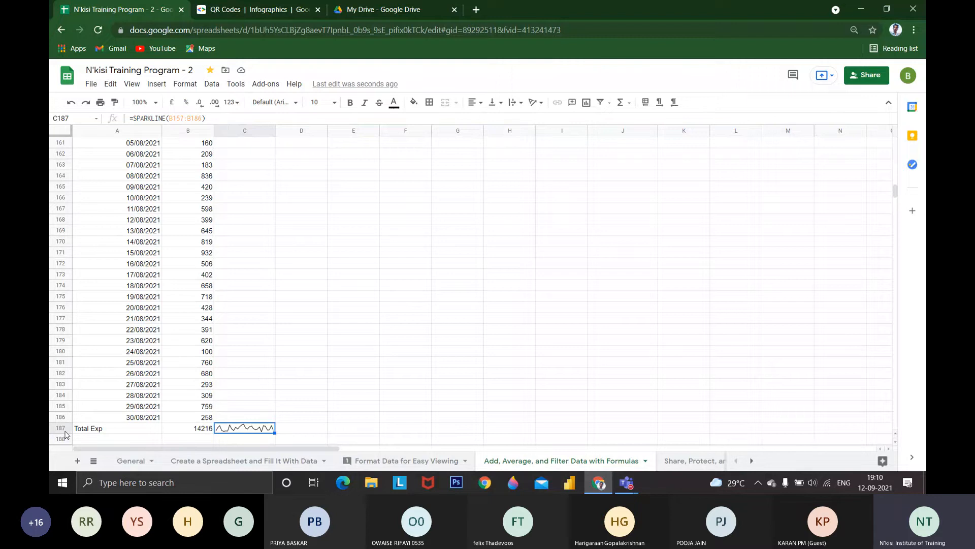
drag(65, 433, 66, 460)
scroll(235, 418, down, 3)
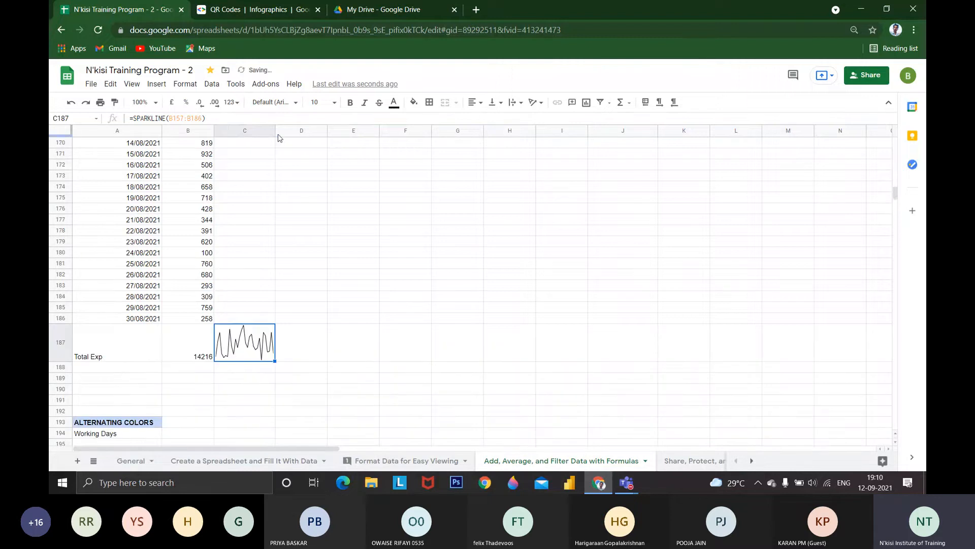
right_click(275, 133)
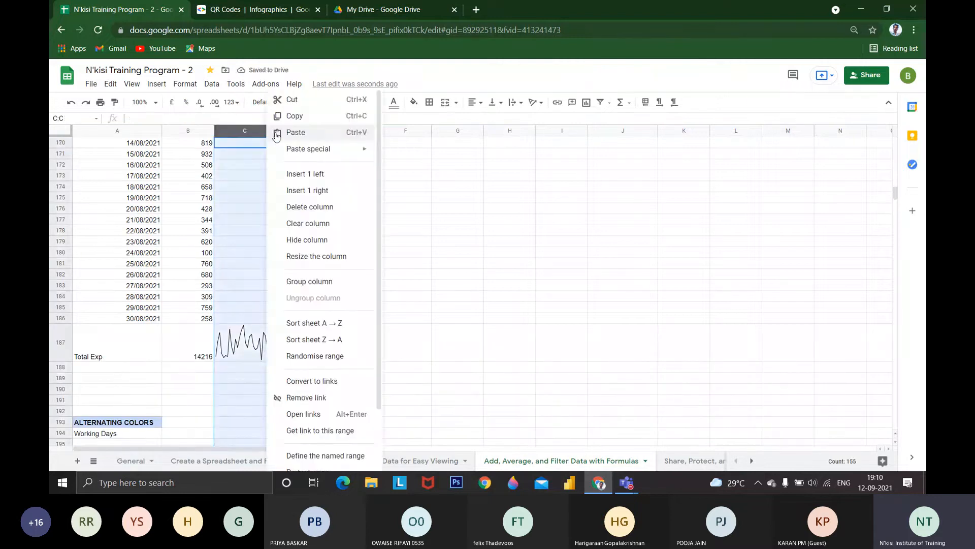
key(Escape)
drag(274, 134, 336, 139)
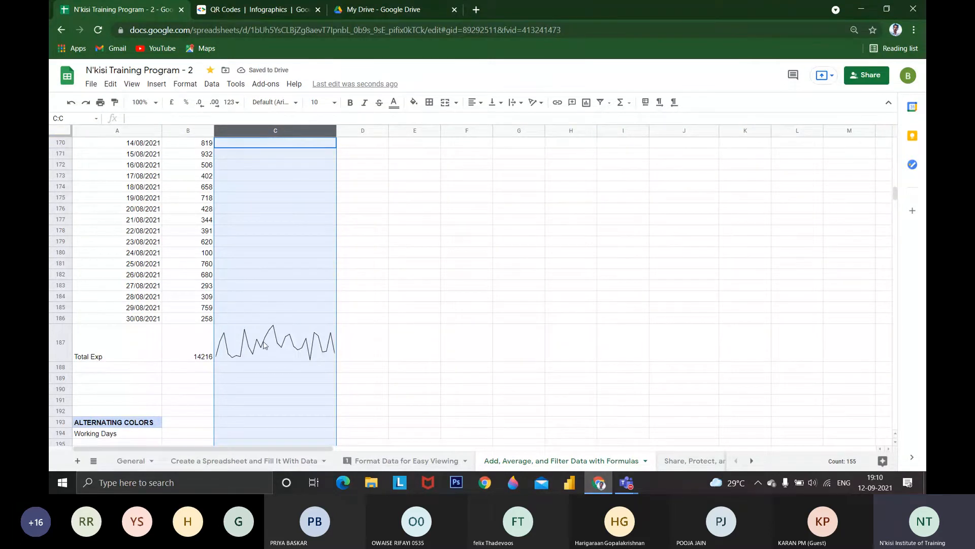
Check the summary statistics of the expenditures in B157:B186 and locate the highest expenditure
scroll(263, 345, up, 6)
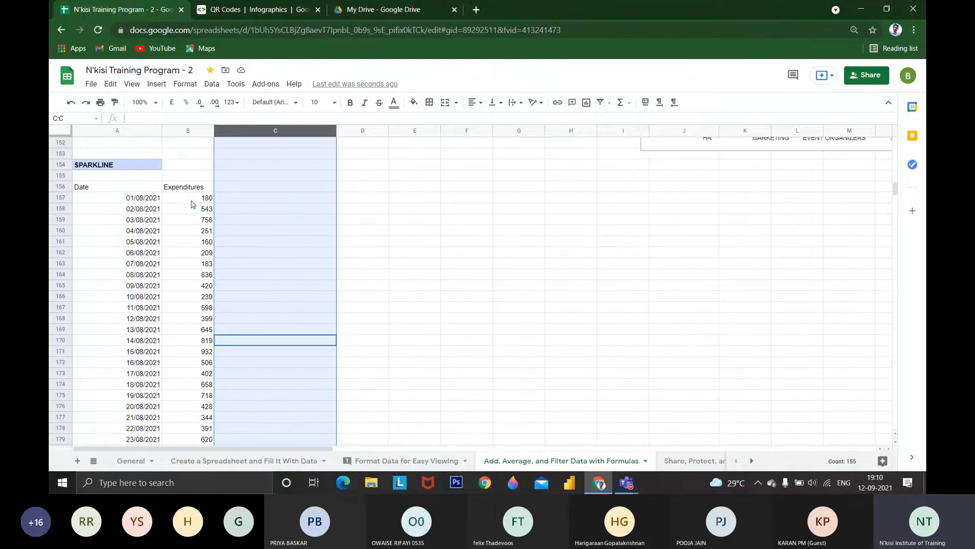
click(192, 199)
drag(190, 201, 203, 309)
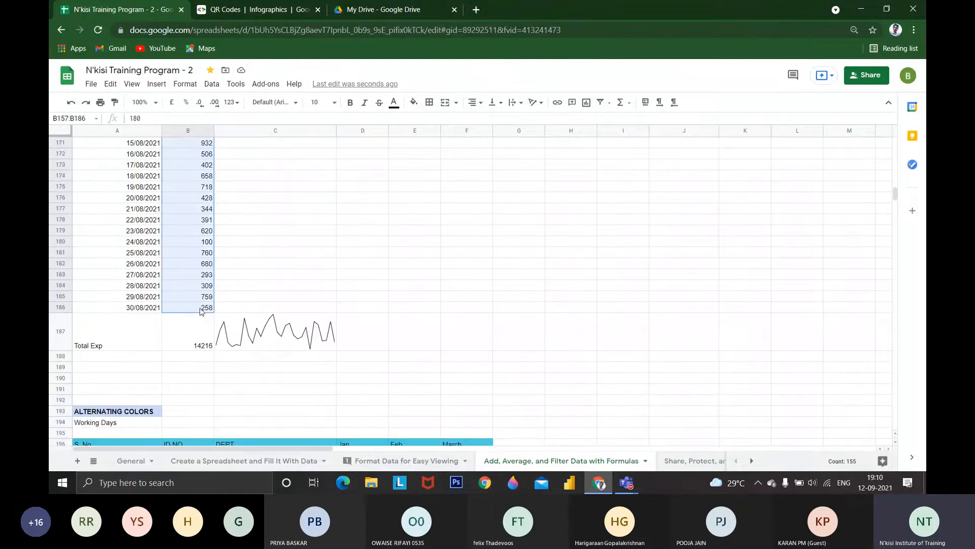
click(856, 460)
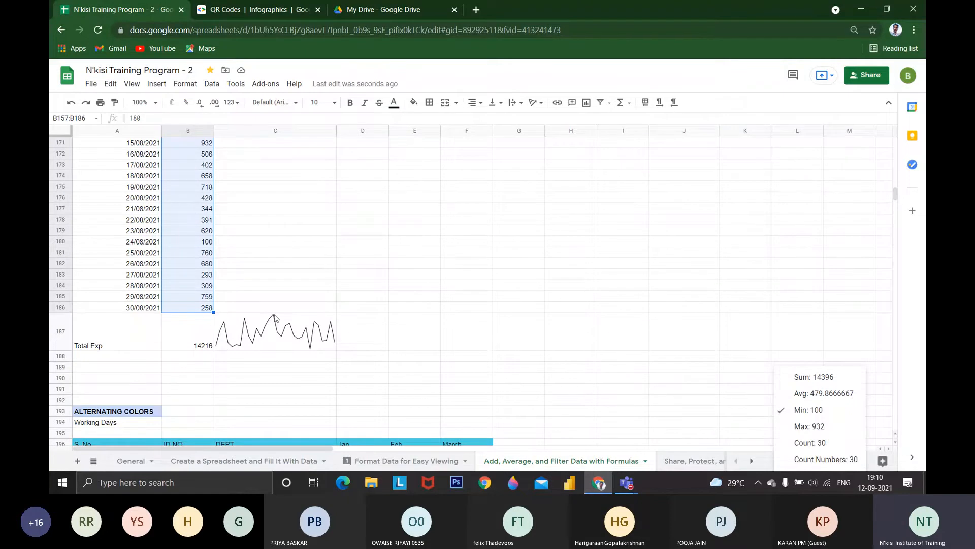
scroll(256, 255, up, 1)
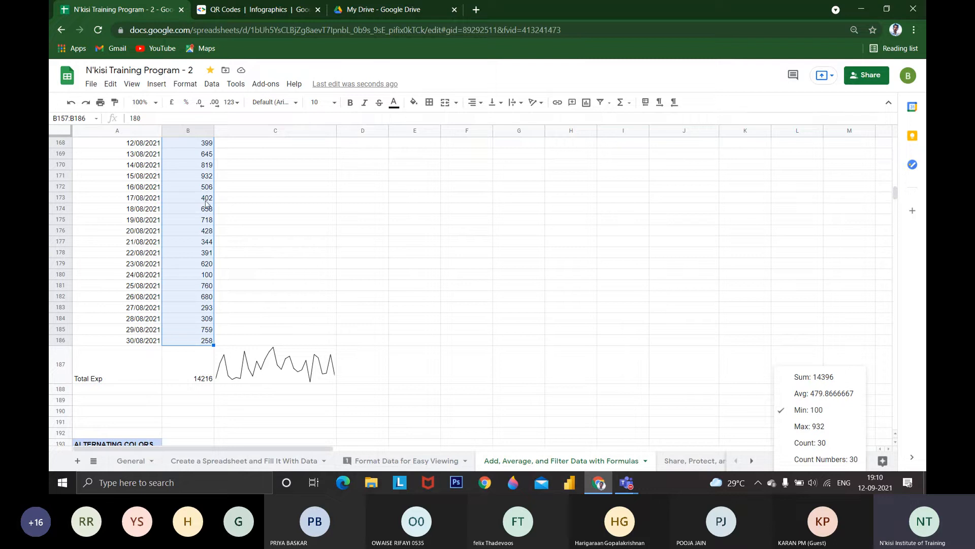
click(203, 176)
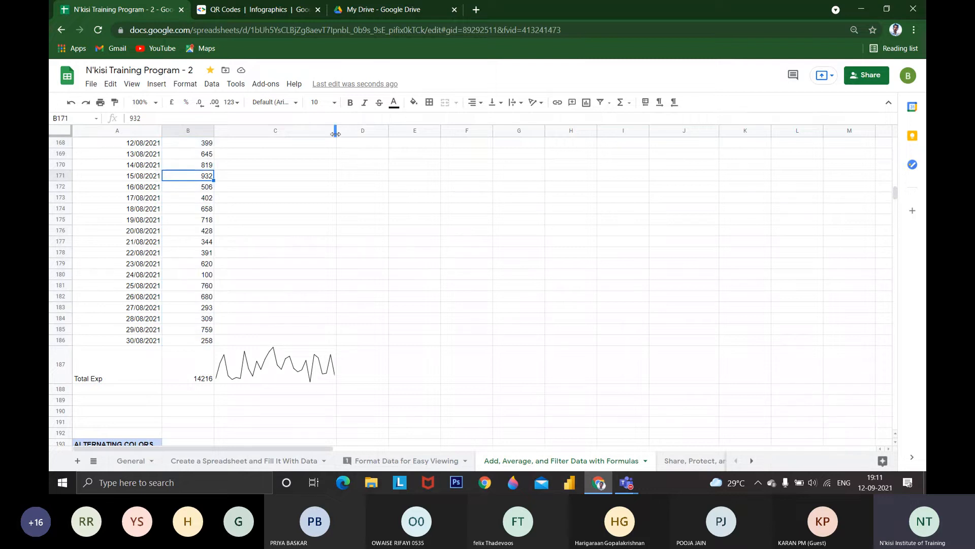
Widen column C further to stretch the Total Exp sparkline, and select that sparkline's cell
drag(336, 130, 380, 130)
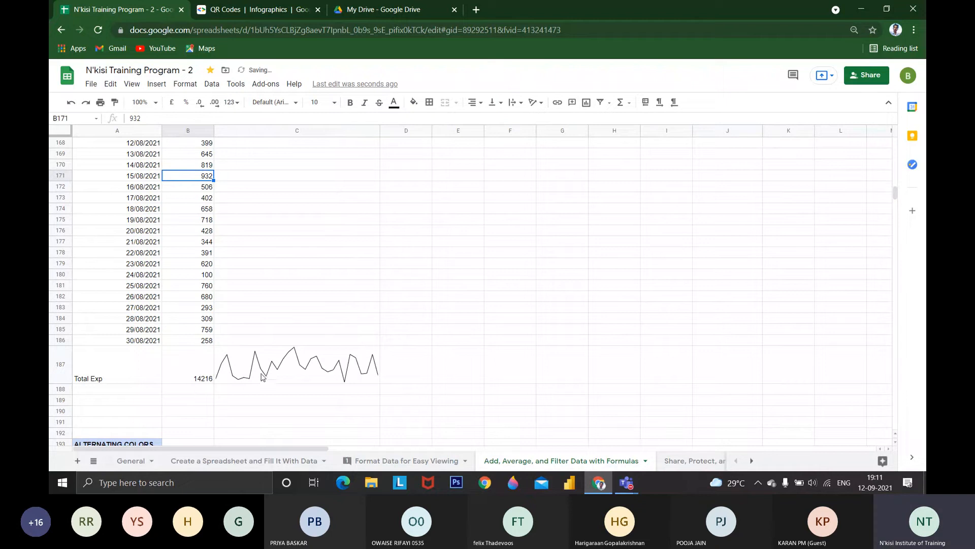
click(284, 377)
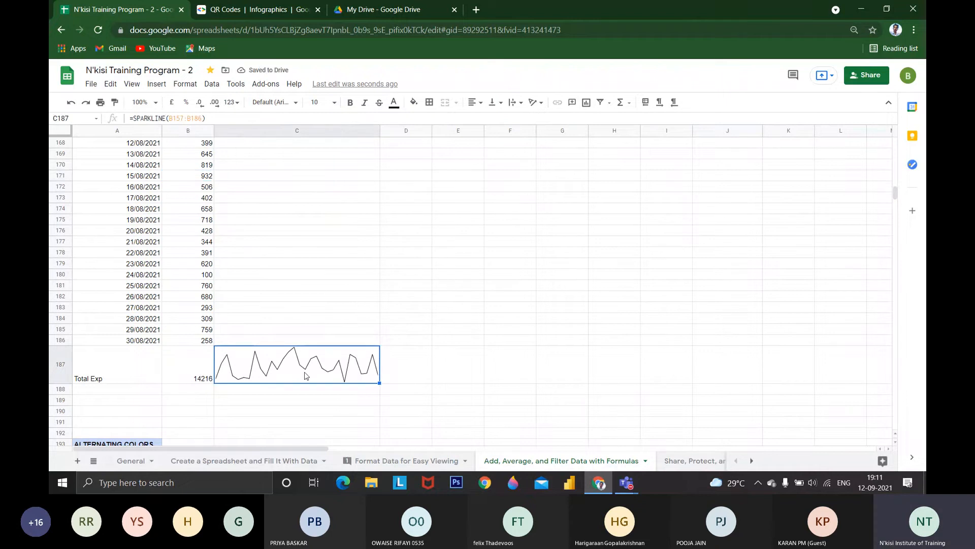
scroll(305, 377, down, 1)
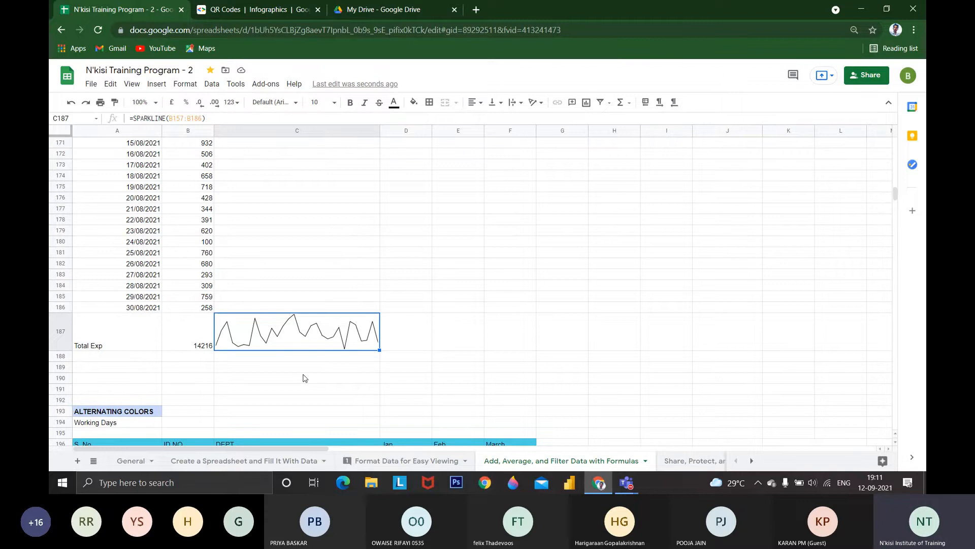
scroll(305, 377, down, 3)
scroll(294, 389, up, 12)
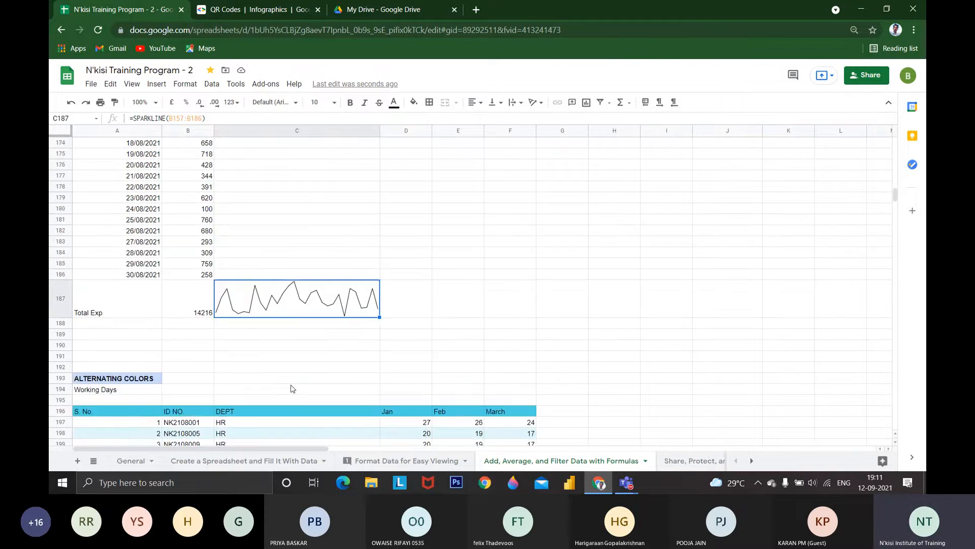
Move the department working days chart lower and closer to the sparklines, with its left edge in column H
scroll(283, 382, up, 5)
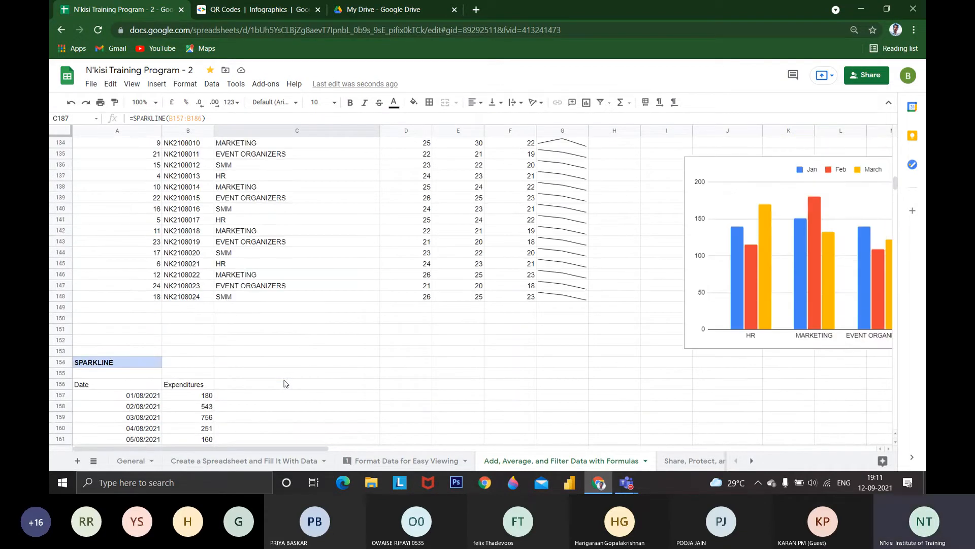
click(304, 296)
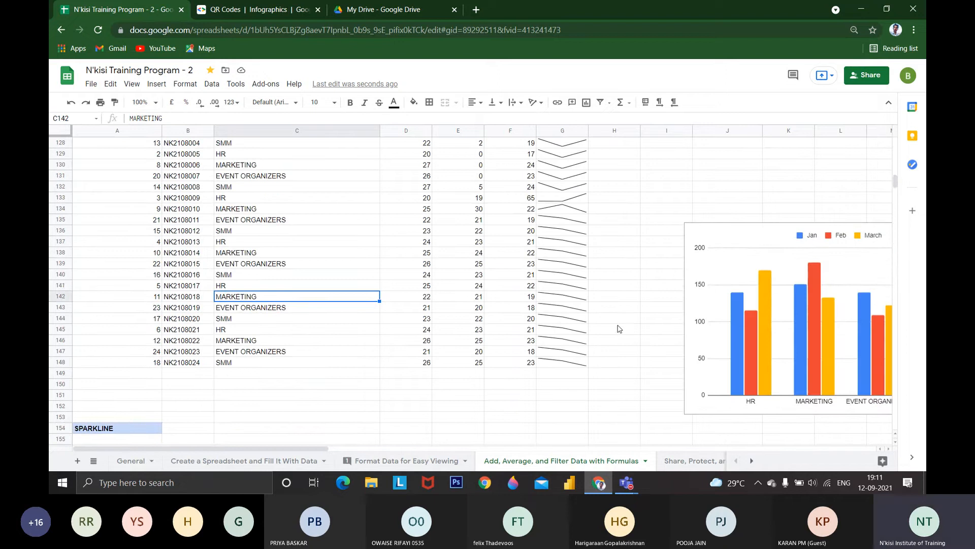
click(556, 300)
click(703, 254)
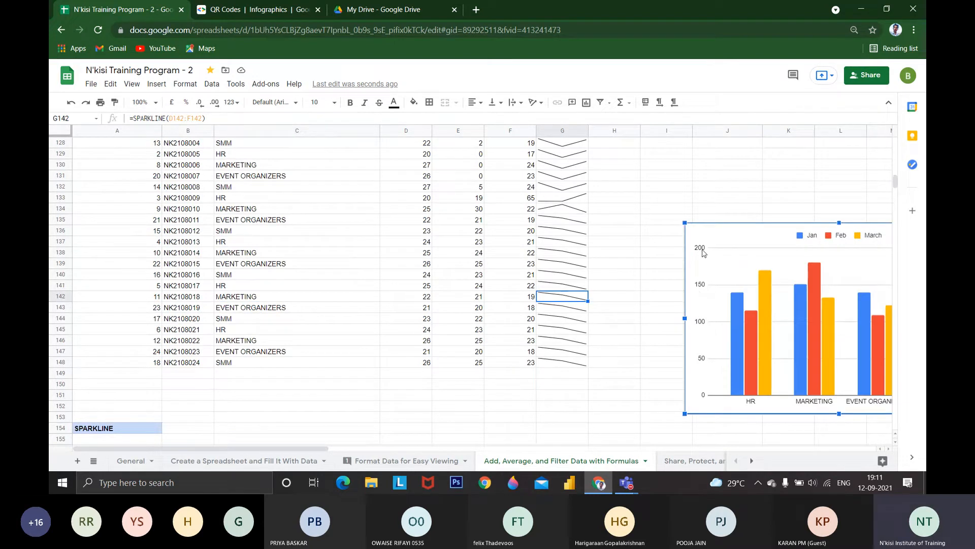
drag(694, 227, 655, 333)
scroll(642, 270, down, 1)
click(652, 212)
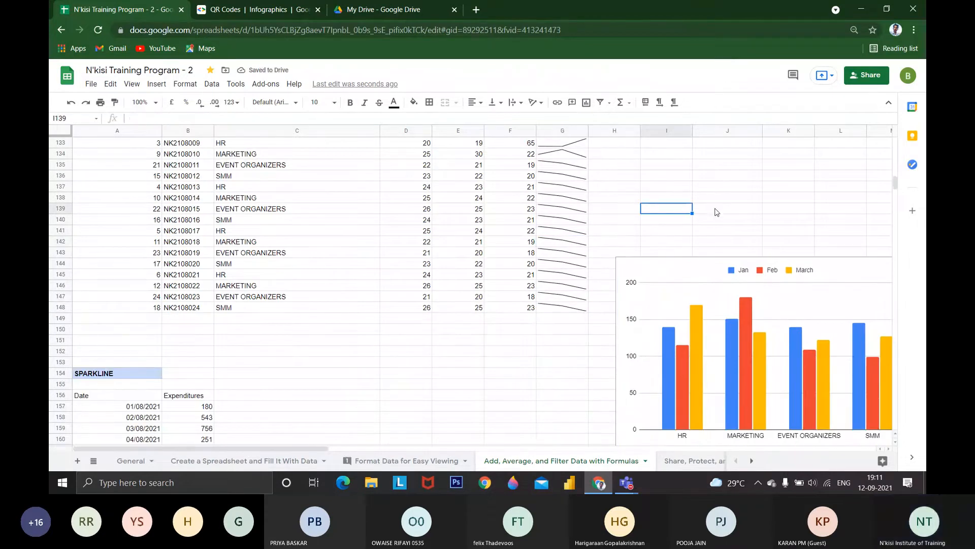
Open the SPARKLINE formula in G140 to inspect its source range
key(Right)
key(Right)
click(749, 212)
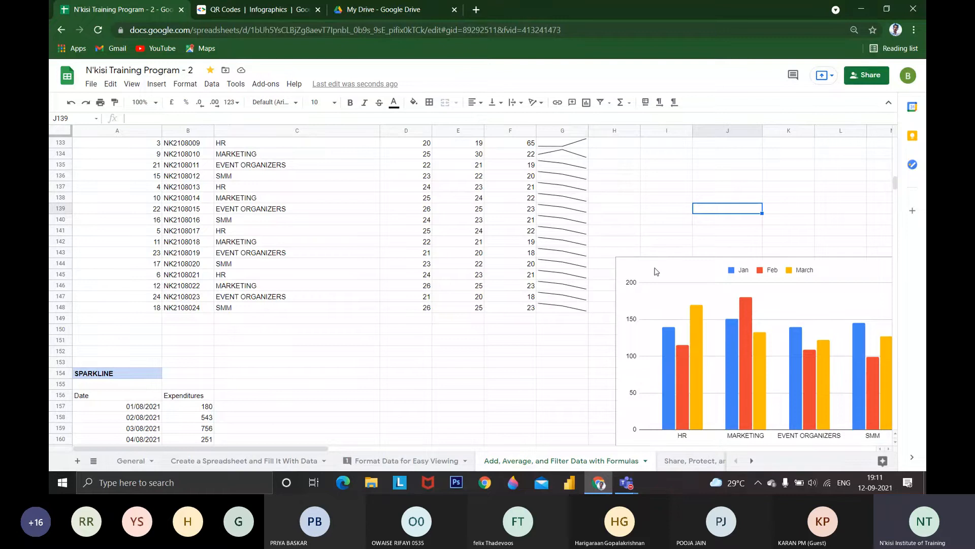
click(566, 220)
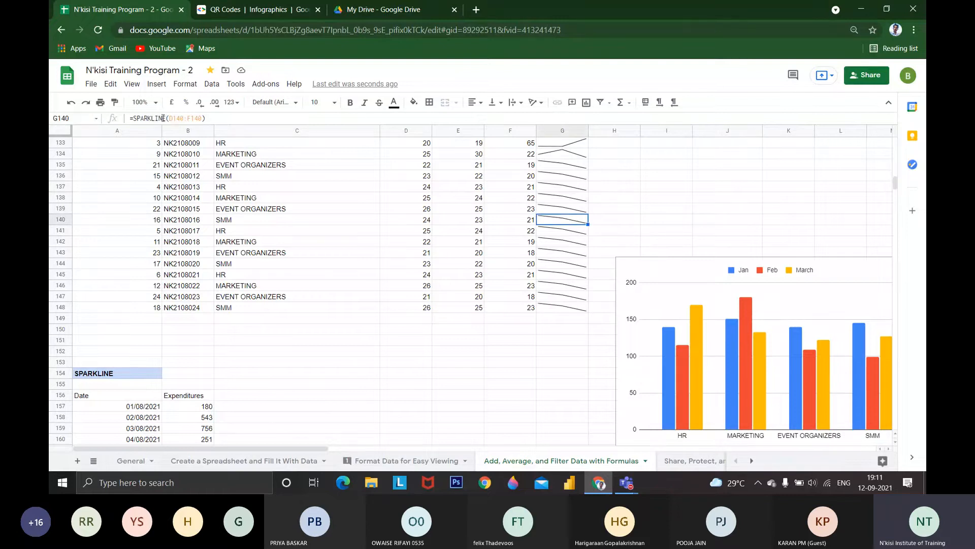
click(217, 116)
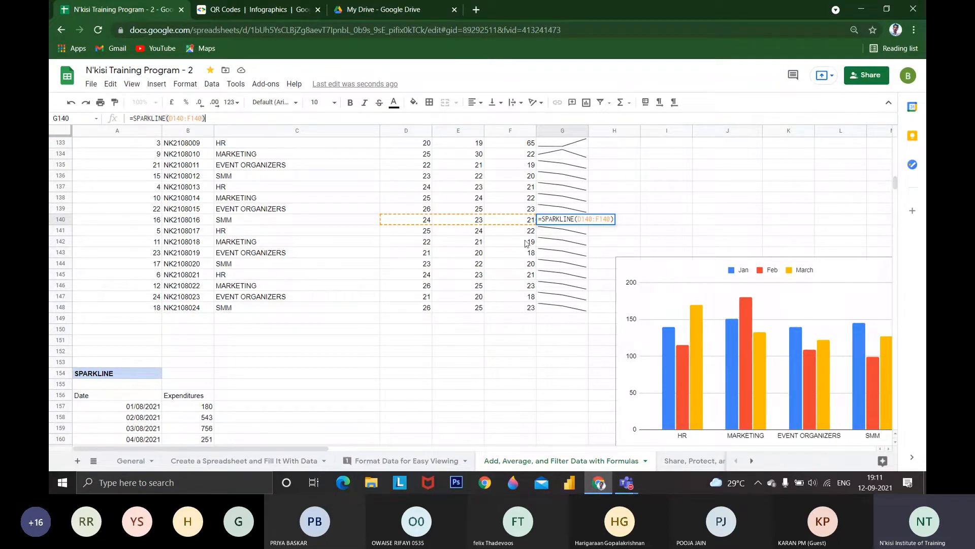
Close the SPARKLINE formula in G140 and check the options for inserting a chart
key(Return)
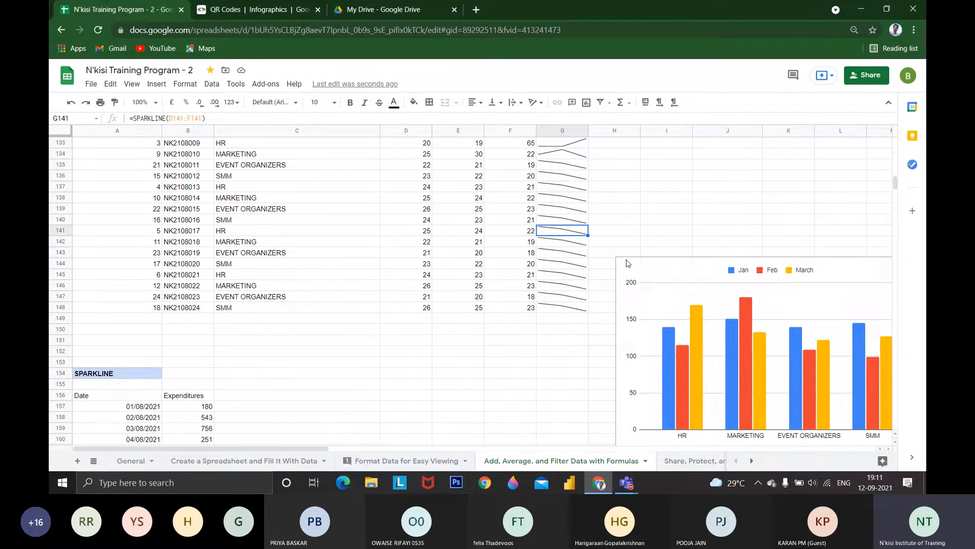
click(157, 84)
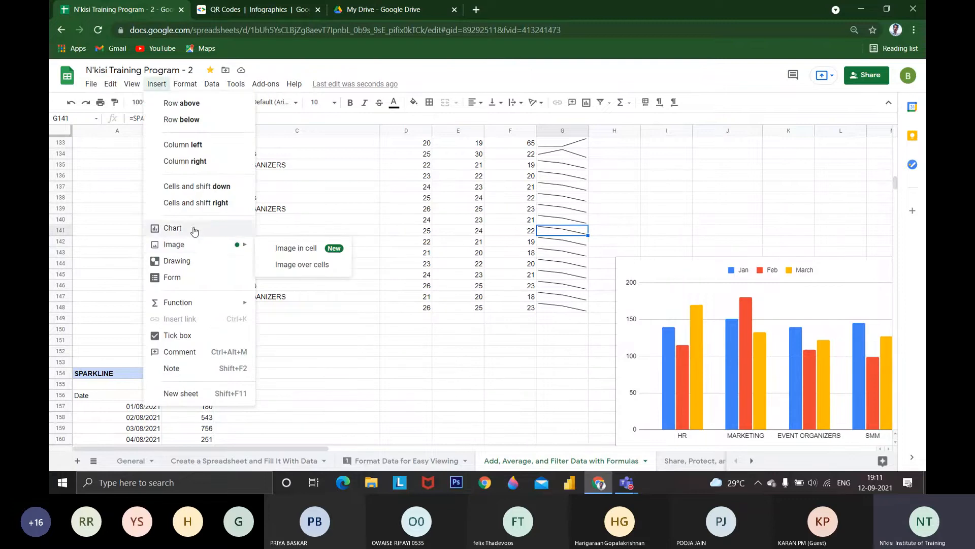
key(Escape)
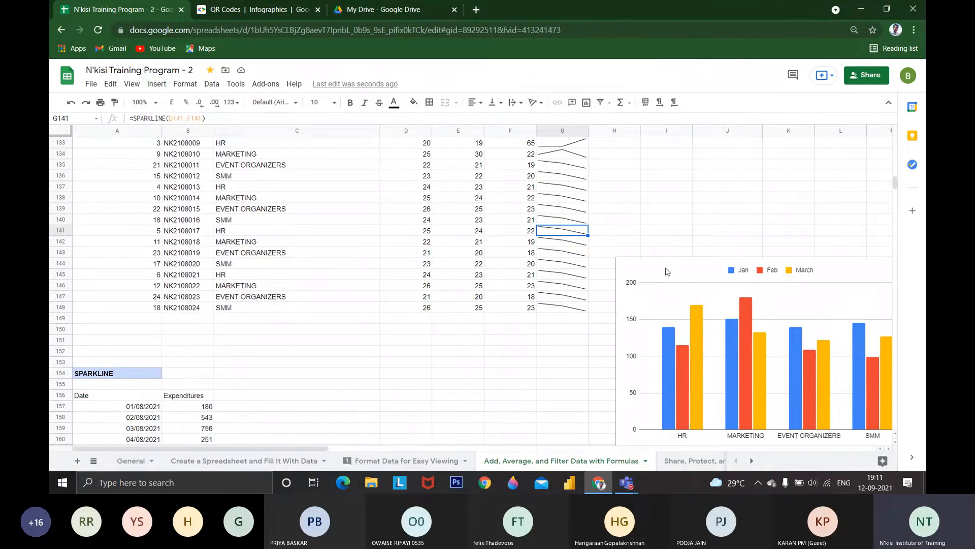
Move the department working days chart over columns C to G of the table, open its chart settings and close them again
drag(602, 264, 602, 274)
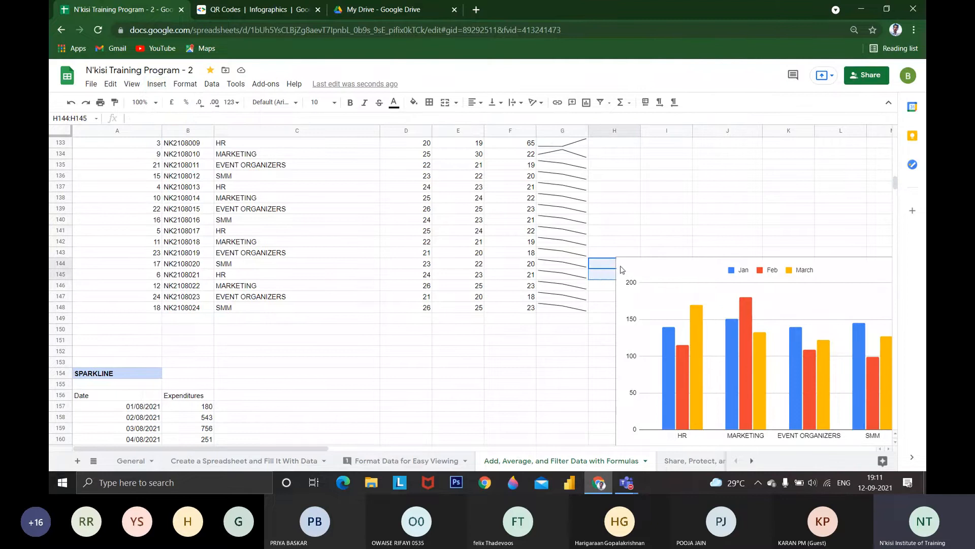
click(632, 269)
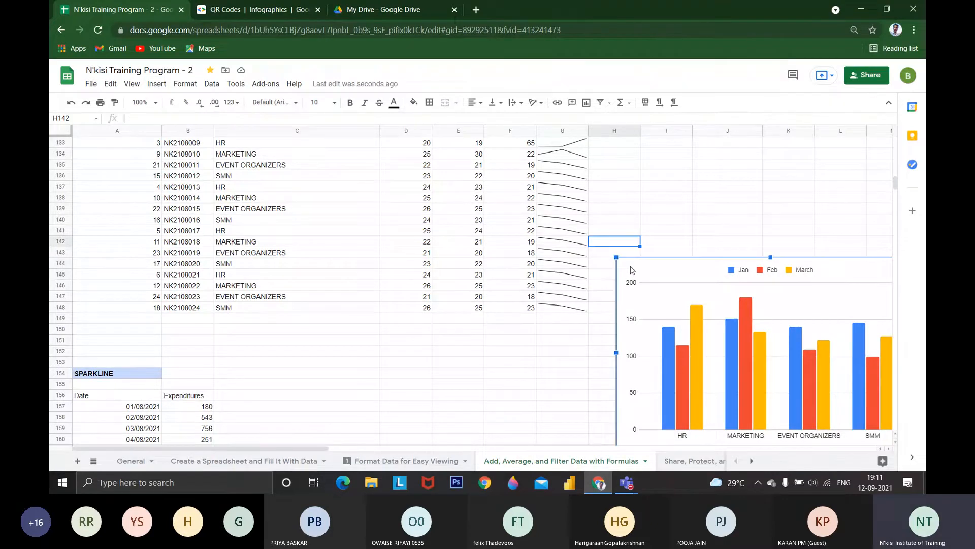
double_click(632, 269)
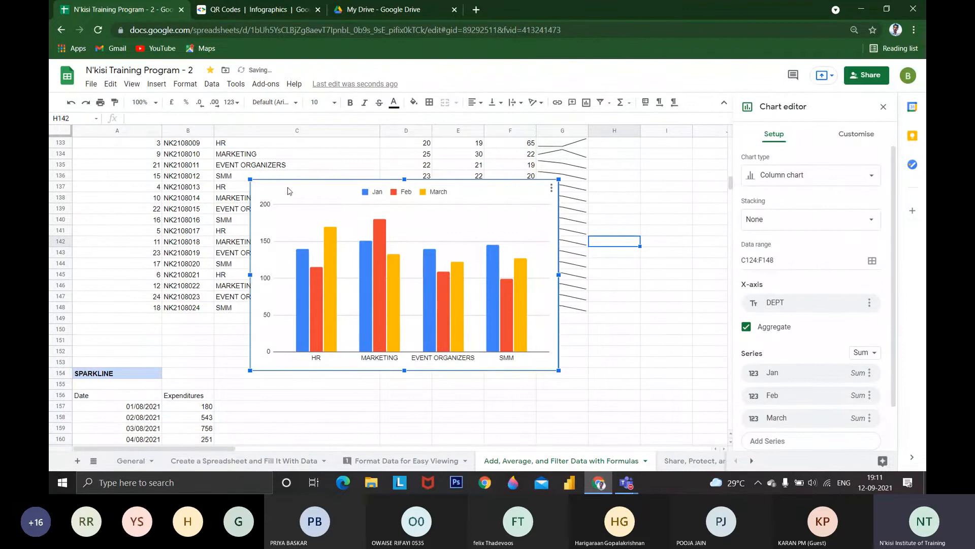
click(568, 180)
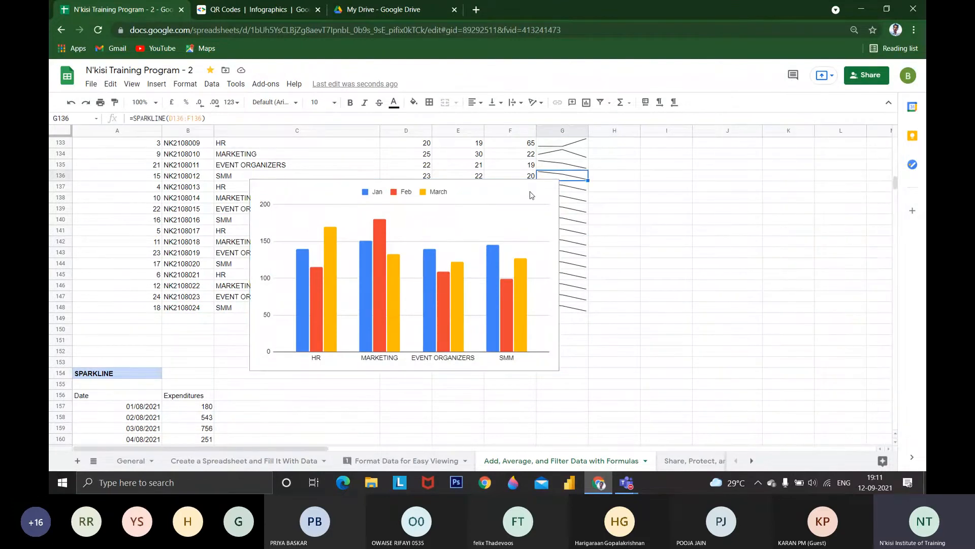
text(5)
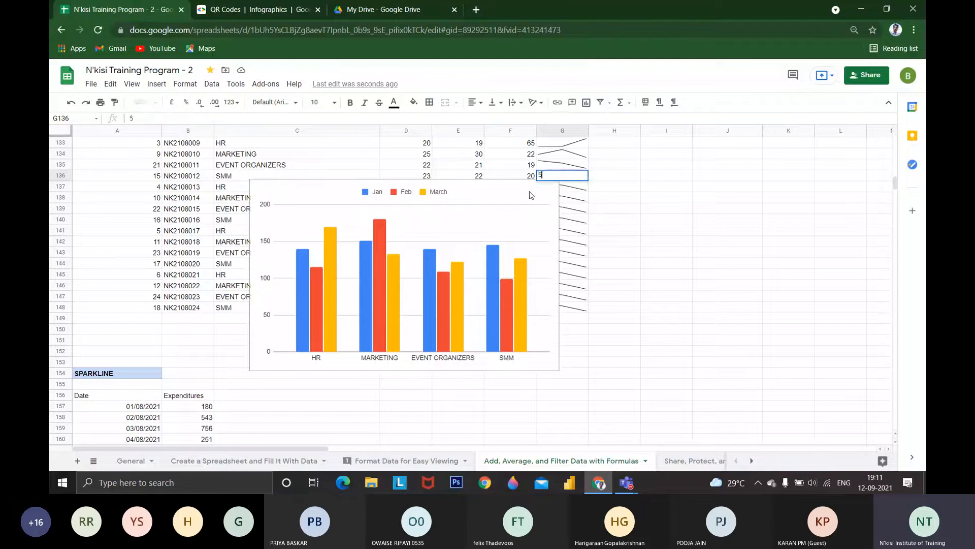
key(Return)
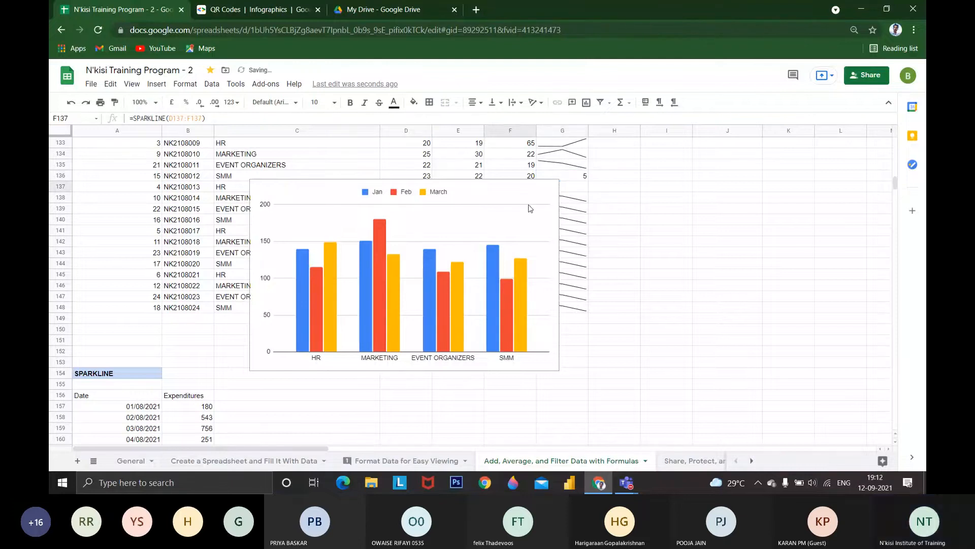
click(526, 196)
drag(526, 195, 909, 183)
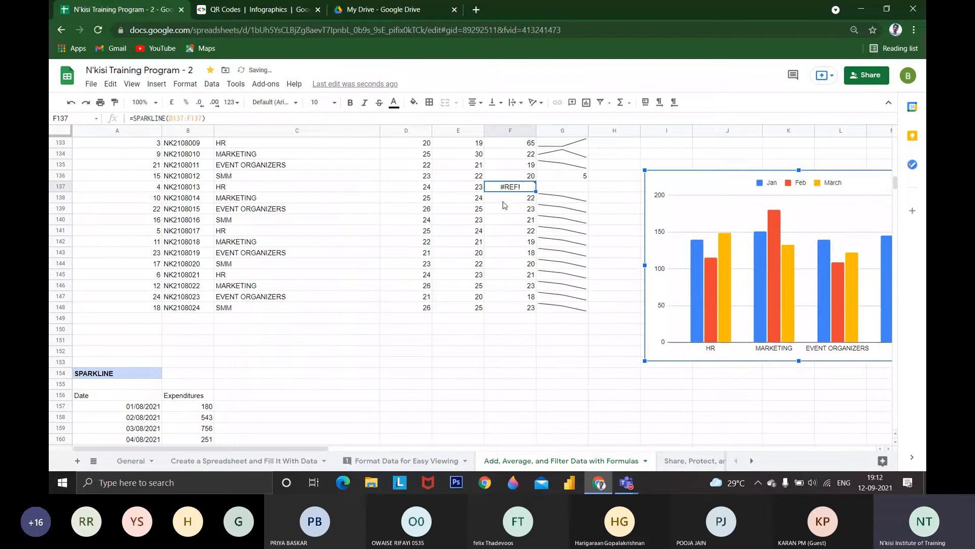
key(ctrl+z)
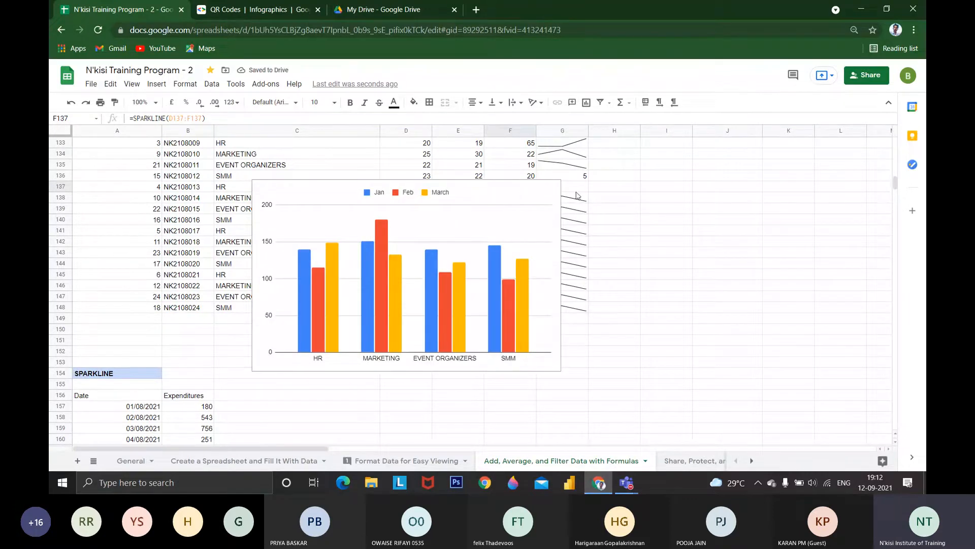
click(526, 196)
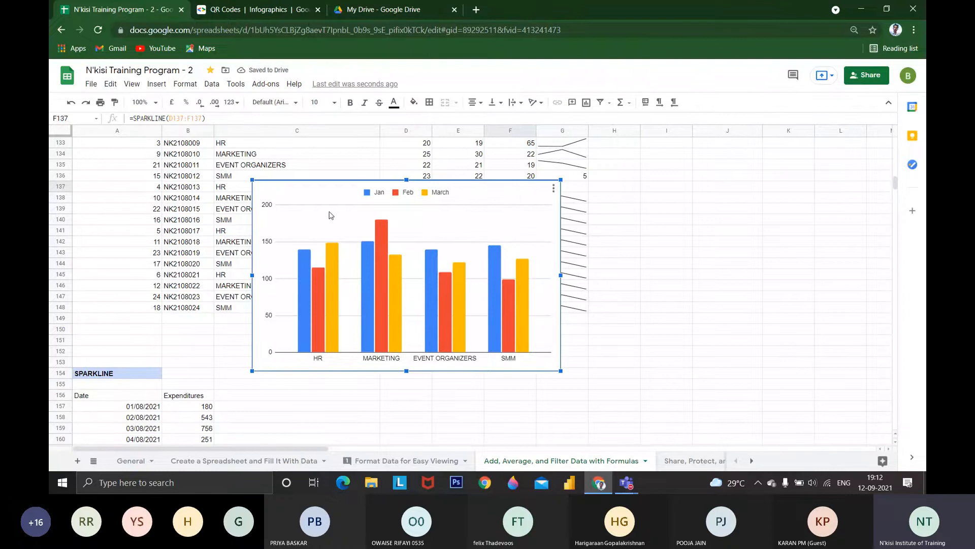
drag(330, 213, 611, 228)
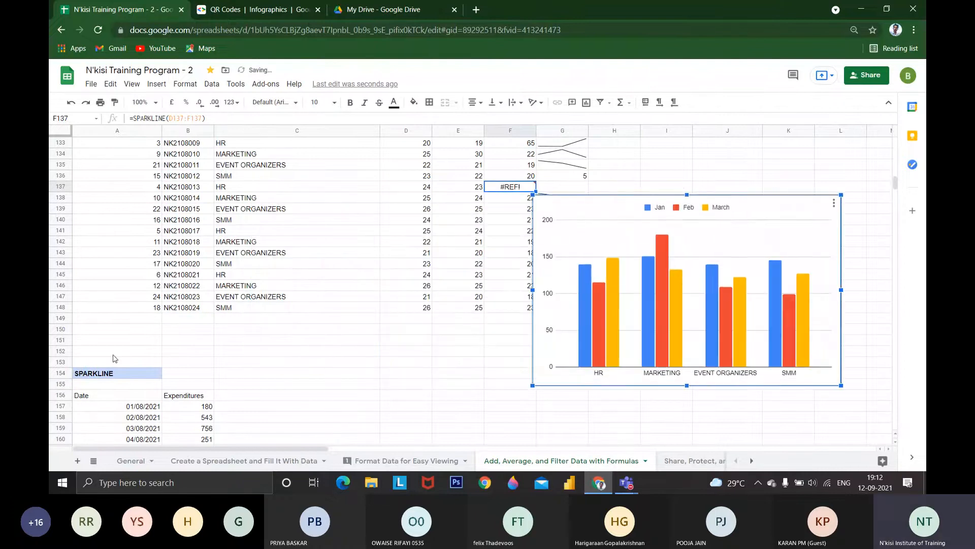
scroll(132, 351, down, 6)
scroll(167, 343, up, 8)
key(ctrl+z)
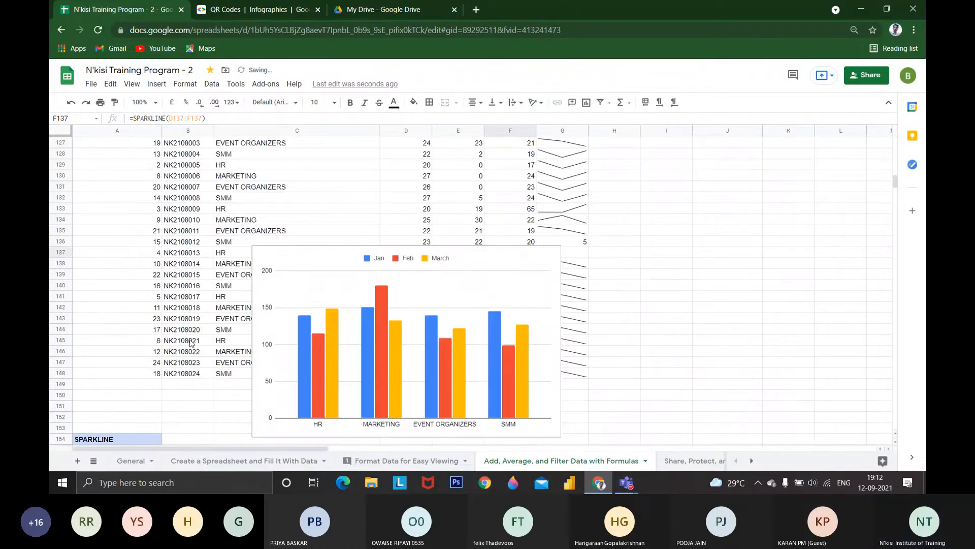
key(ctrl+z)
key(ctrl+z)
key(ctrl+z)
Go to the Working Days table under ALTERNATING COLORS and look through the data and formatting options for it, including alternating colours
scroll(195, 327, down, 3)
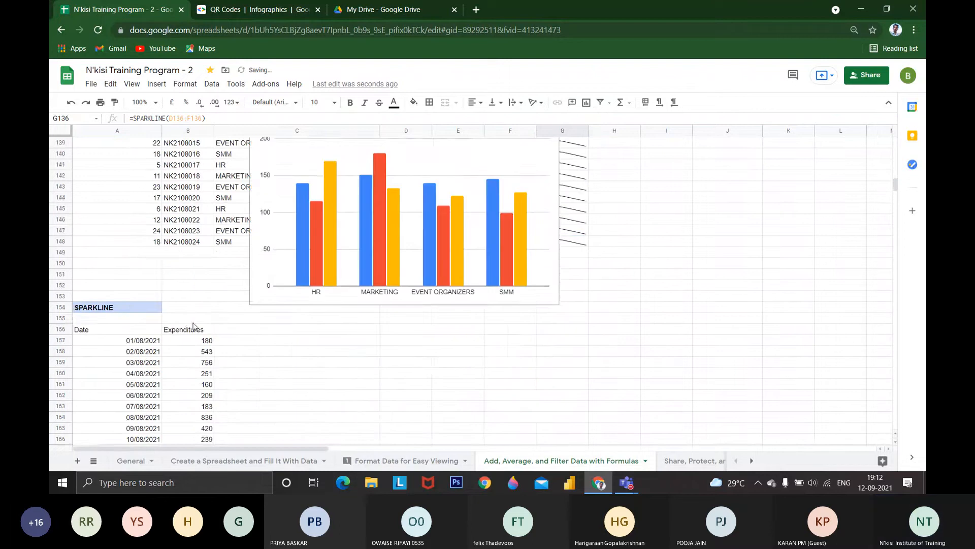
scroll(97, 414, down, 12)
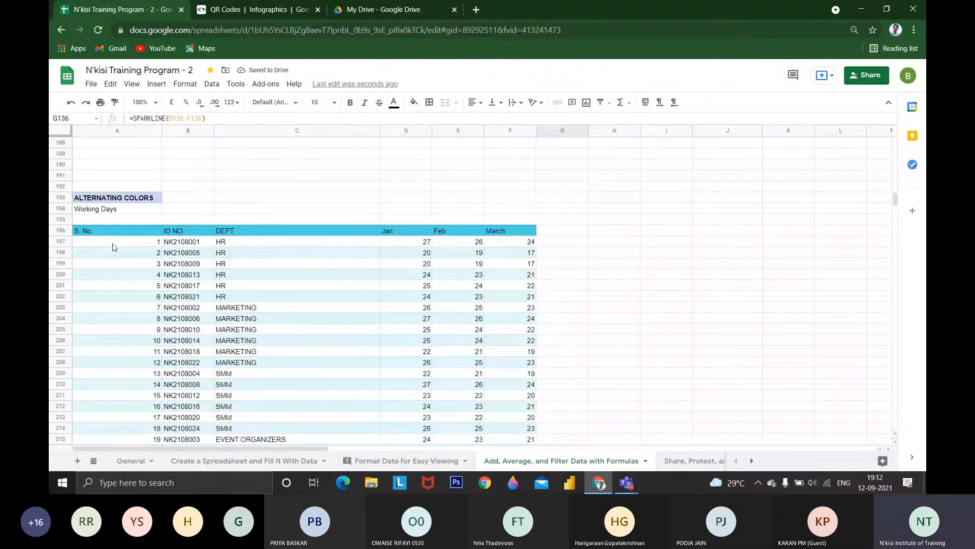
click(113, 243)
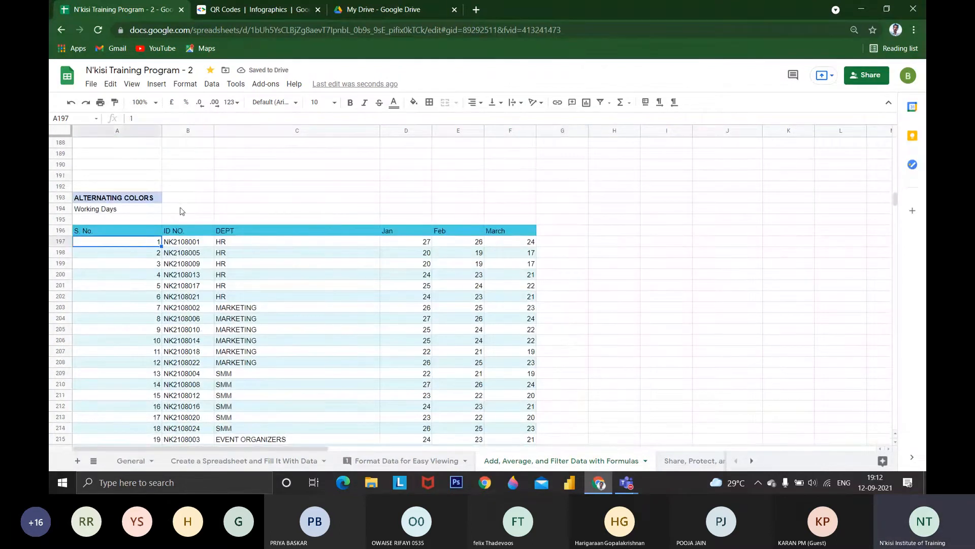
click(212, 84)
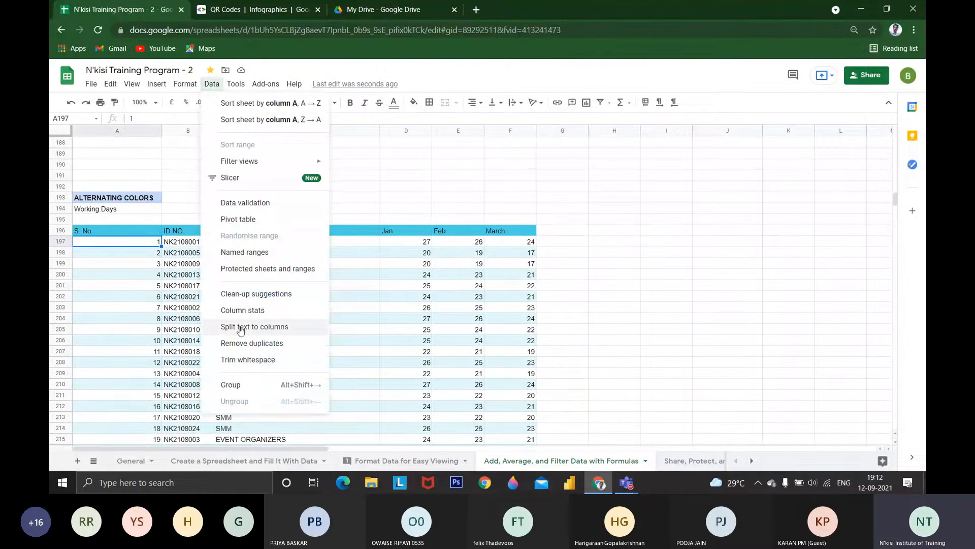
mouse_move(185, 83)
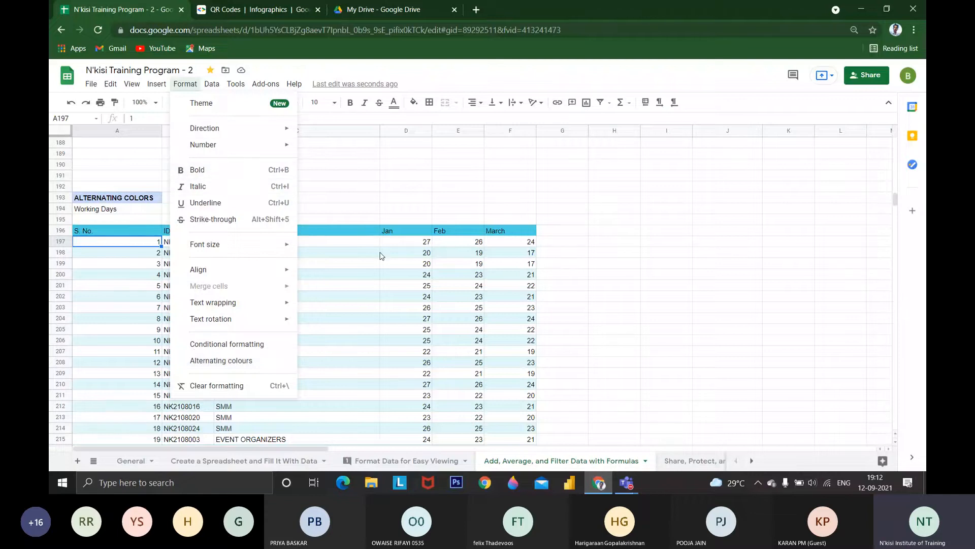
click(375, 231)
Make the header row A196:F196 of the alternating colours table bold and review the formatting options available for it
click(476, 232)
drag(494, 232, 154, 231)
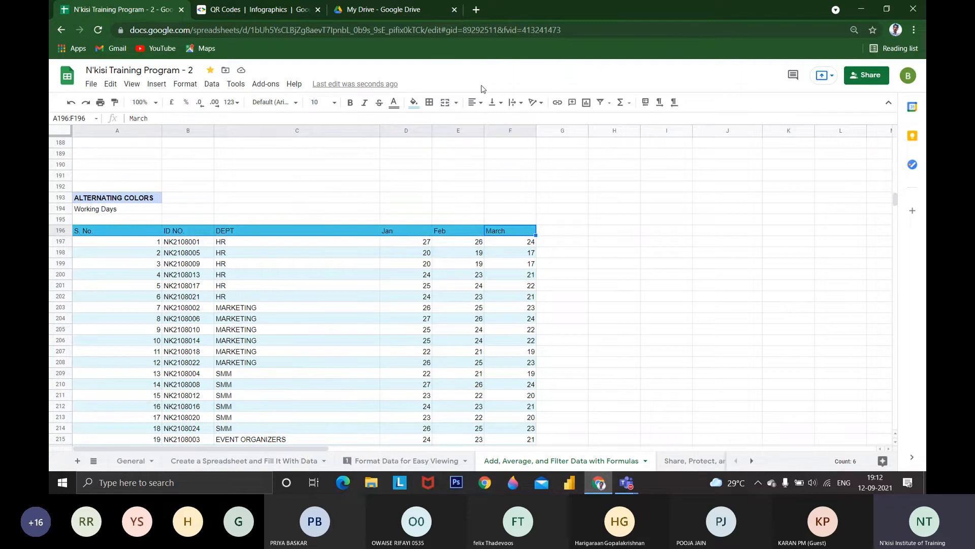
click(355, 103)
click(157, 83)
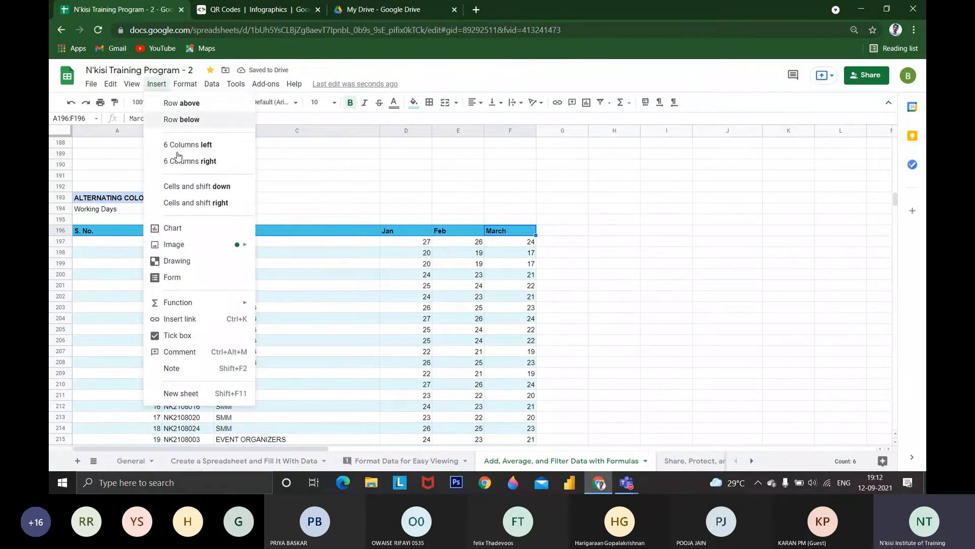
mouse_move(185, 84)
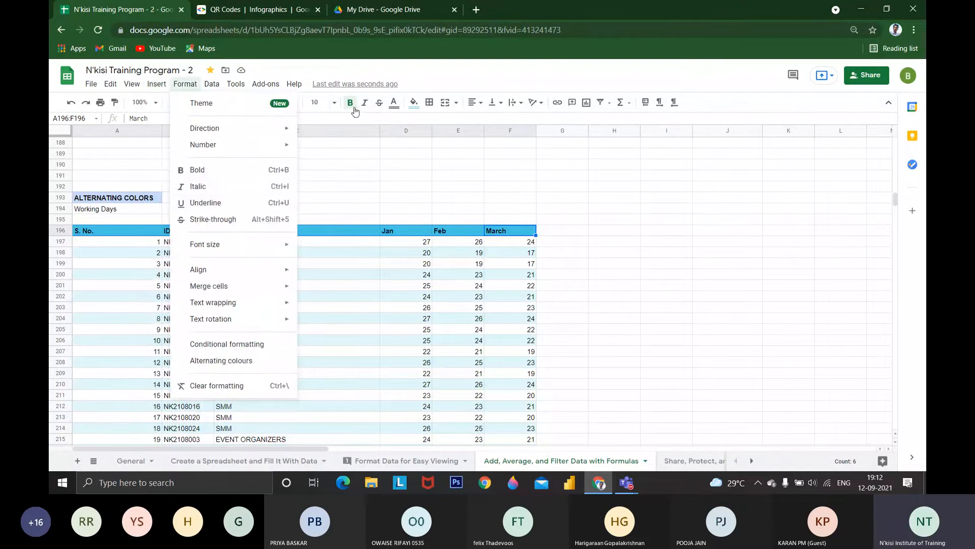
Switch to the Format Data for Easy Viewing sheet and select empty cell J7 beside the annotated toolbar image
click(245, 461)
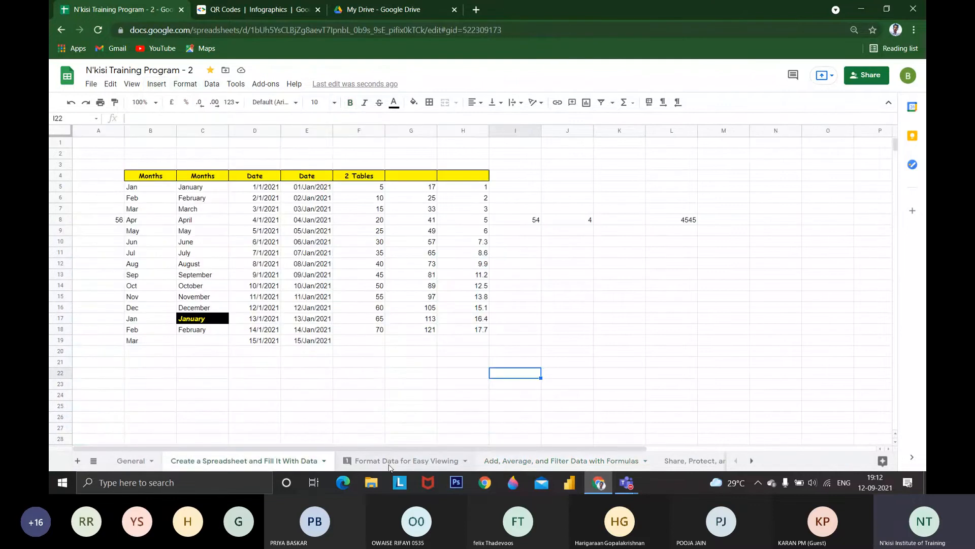
click(391, 461)
scroll(333, 406, up, 5)
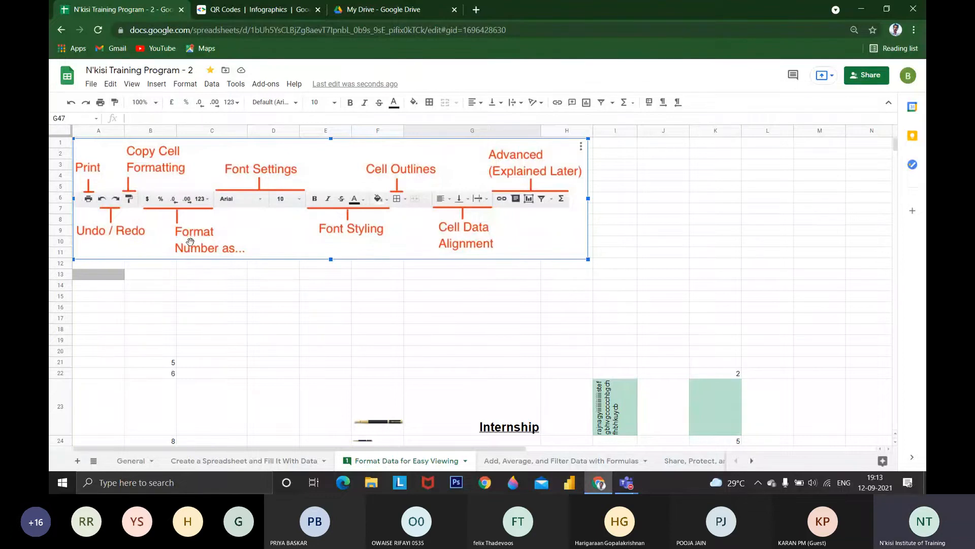
click(674, 212)
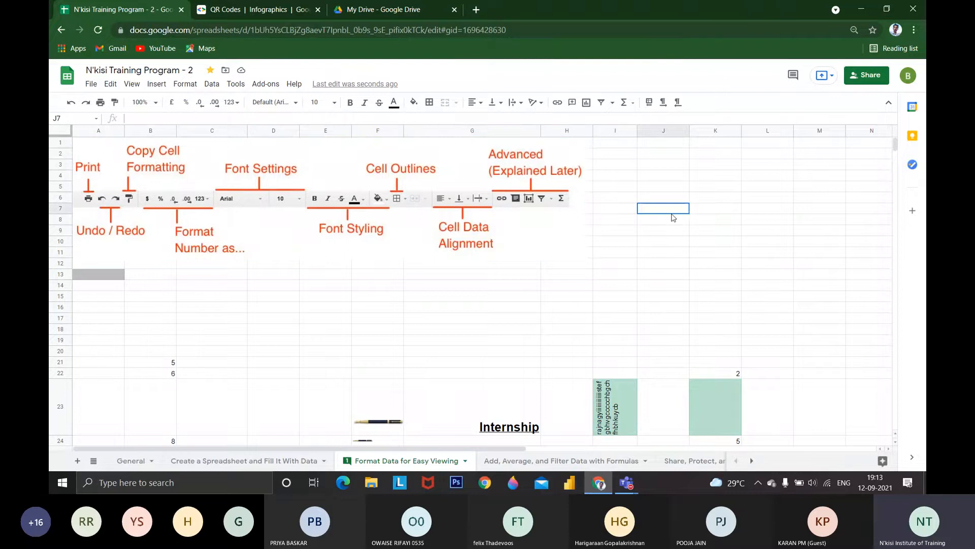
Enter 5.268 in cell J7 and format it as a percentage
text(5.268)
key(Return)
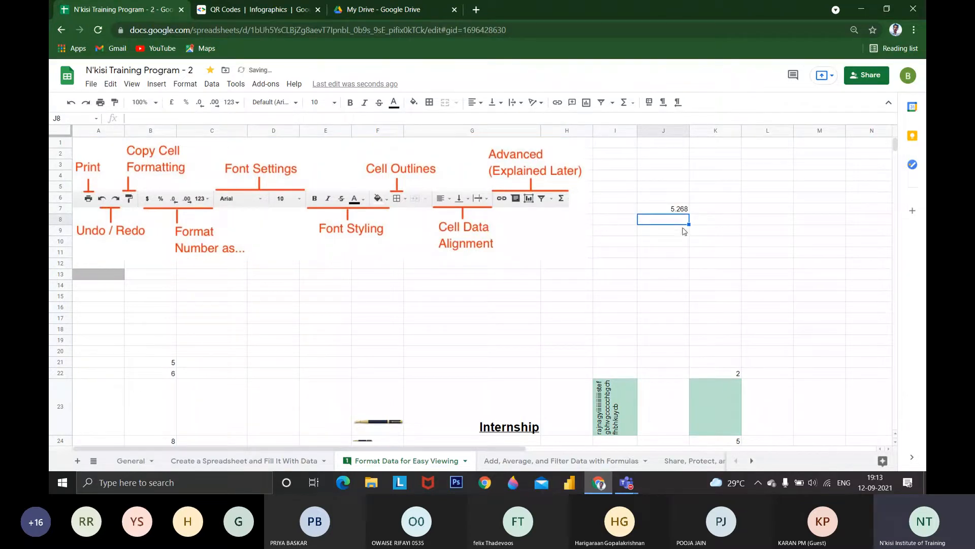
click(679, 210)
click(186, 103)
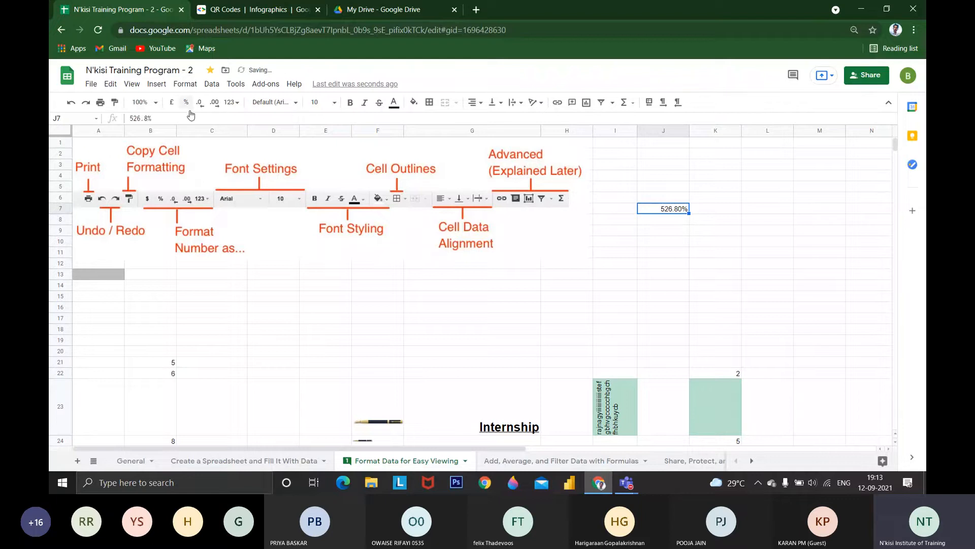
Replace the value in J7 with .52 and remove the extra decimal point
key(Return)
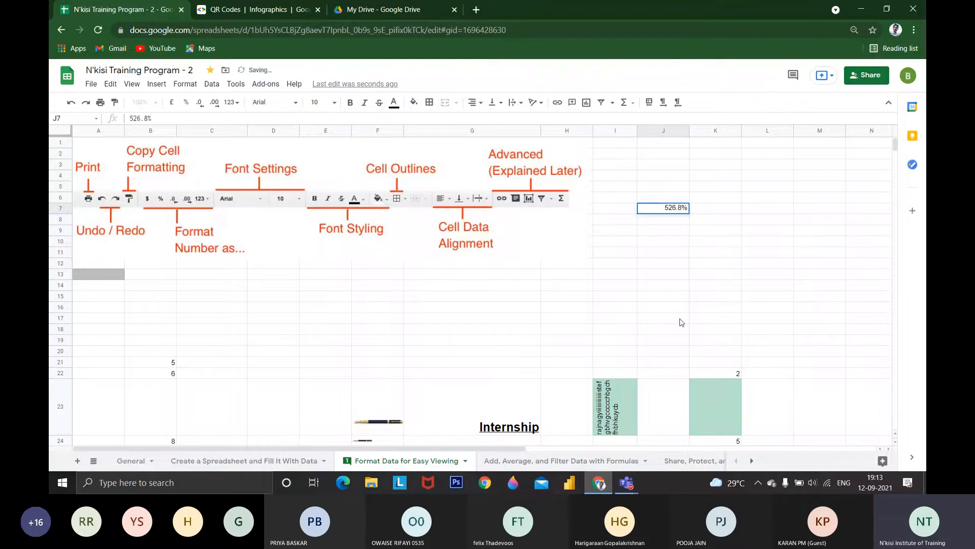
text(5)
key(BackSpace)
text(.52)
key(Return)
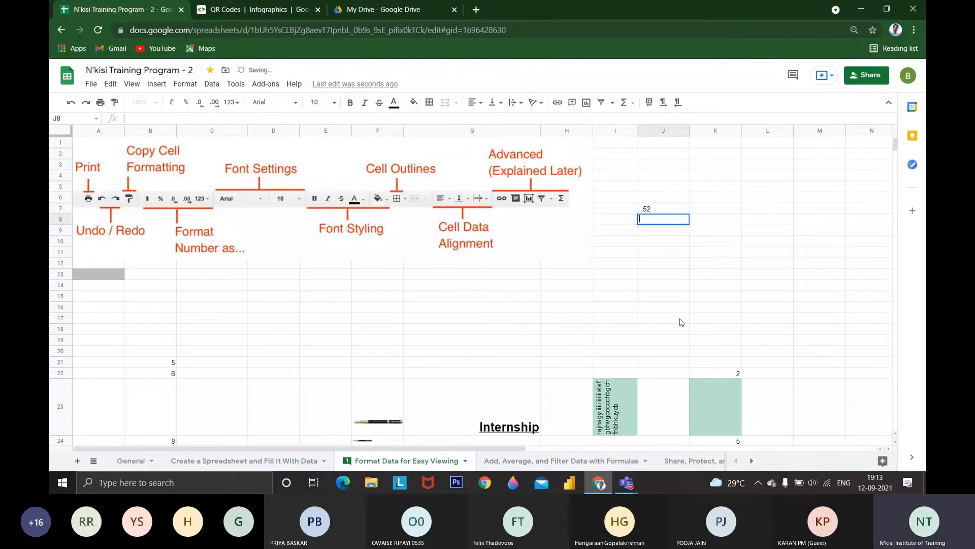
click(684, 209)
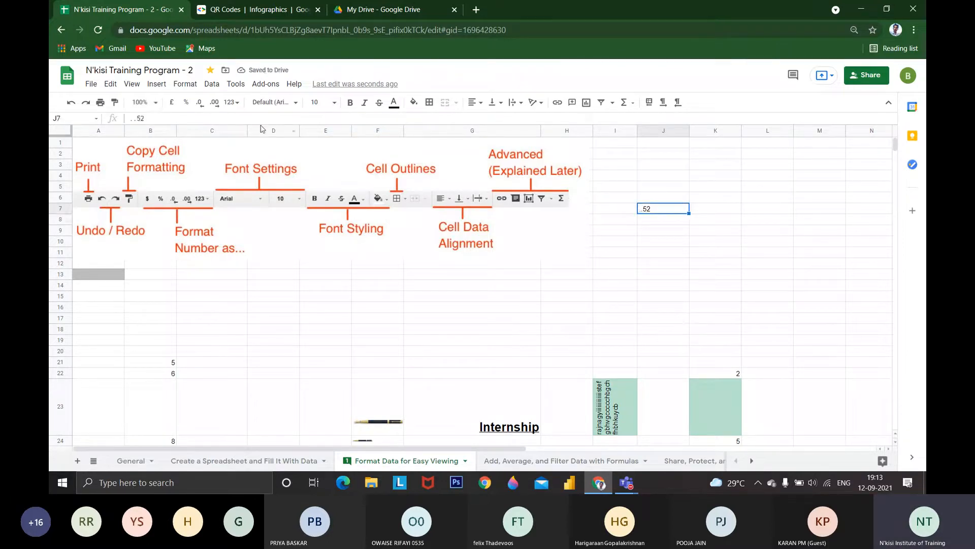
double_click(643, 212)
key(BackSpace)
key(Return)
key(Up)
Format J7 as a percentage, try fewer and more decimal places, and leave it with no decimals
click(184, 101)
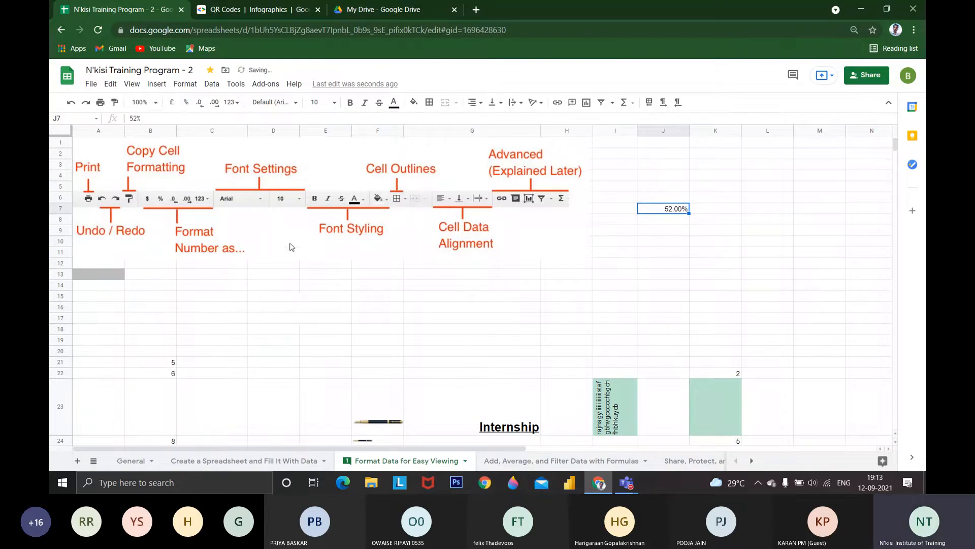
click(201, 103)
click(201, 104)
click(214, 103)
click(215, 103)
click(215, 103)
click(201, 104)
Enter 50000 in cell J8 and apply the Indian Rupee number format to it
click(231, 102)
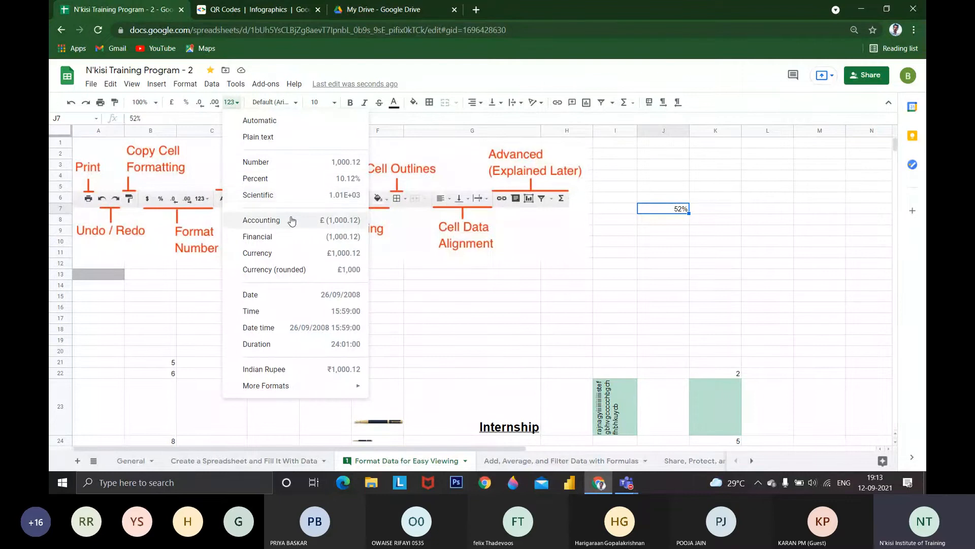
click(677, 223)
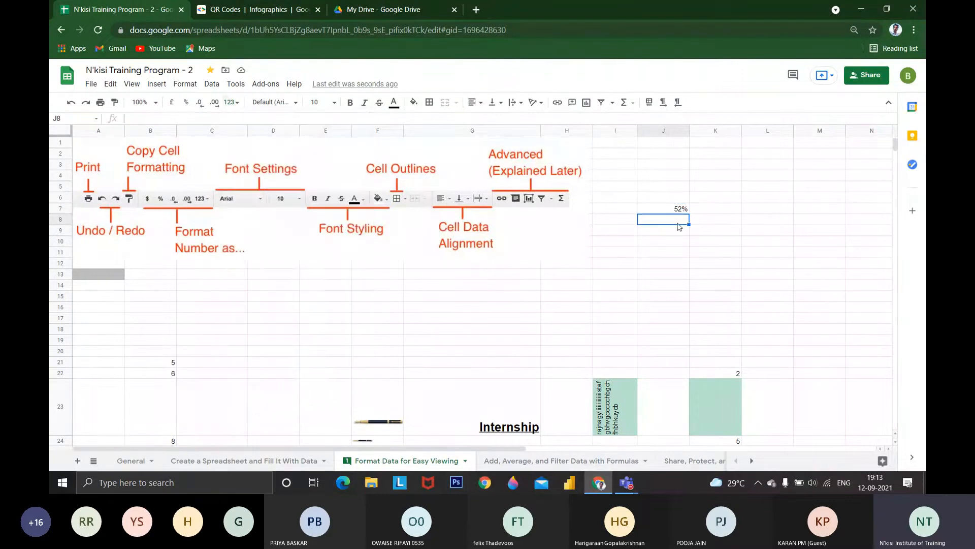
text(50000)
key(Return)
click(678, 223)
click(232, 103)
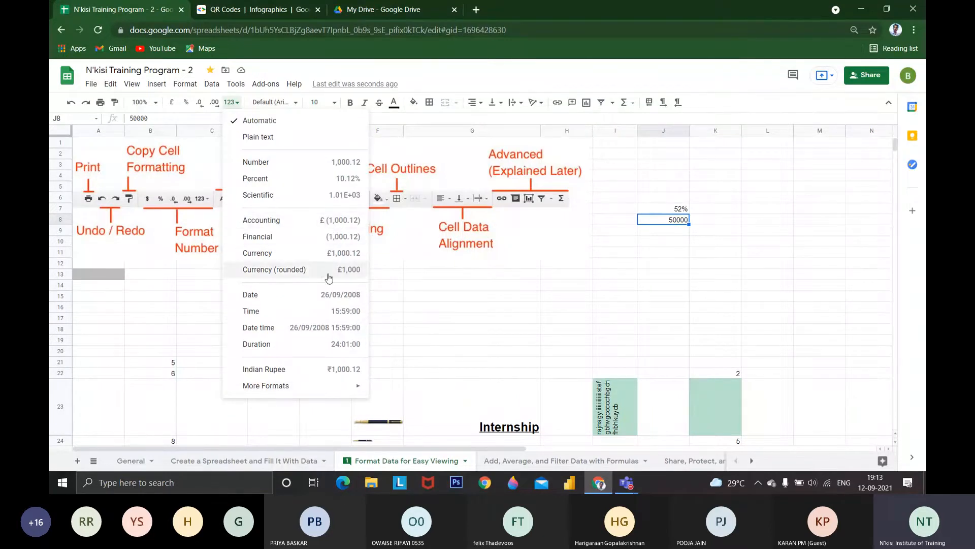
click(328, 374)
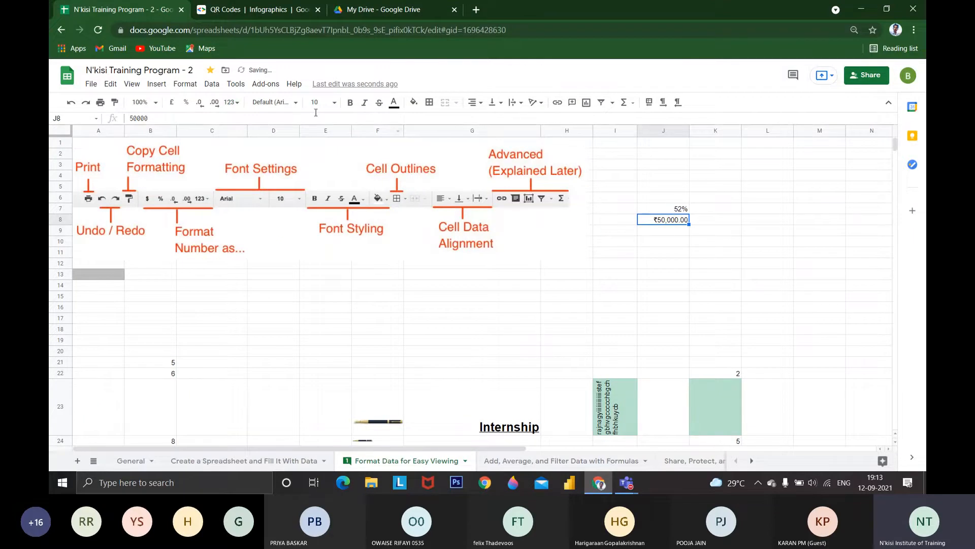
Enter the date 5/5/2021 in cell J11
click(232, 103)
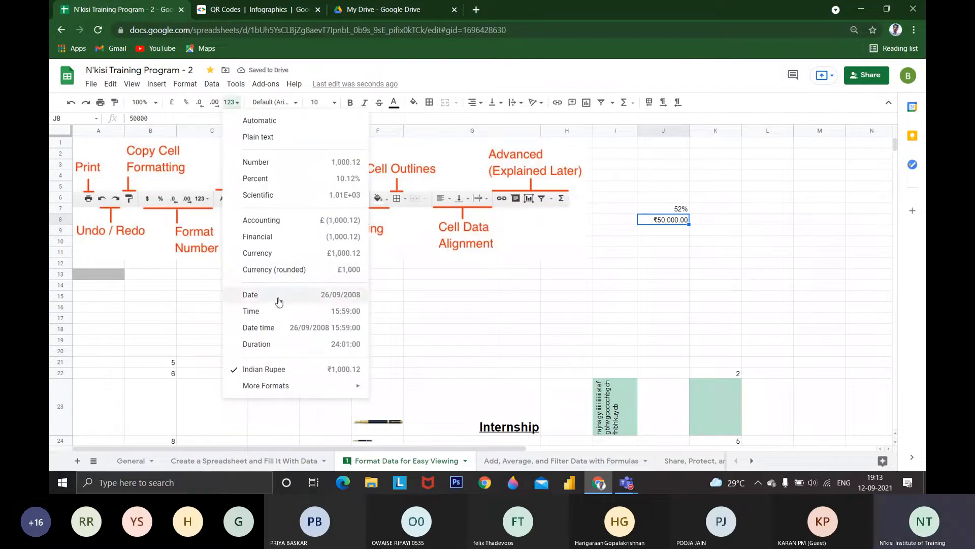
click(662, 254)
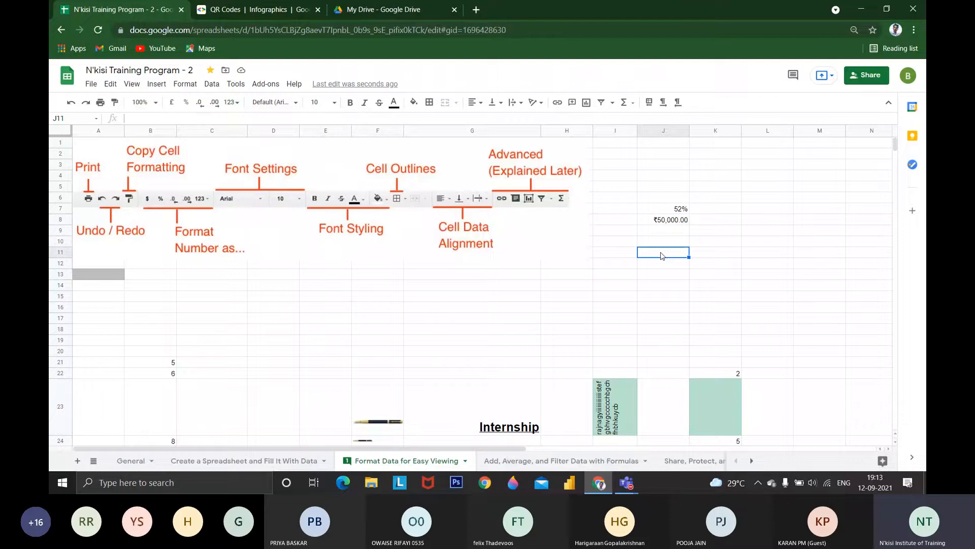
text(5/5/2021)
key(Return)
Apply the Number format to the date in J11 and switch it back to the Date format
click(663, 252)
click(231, 102)
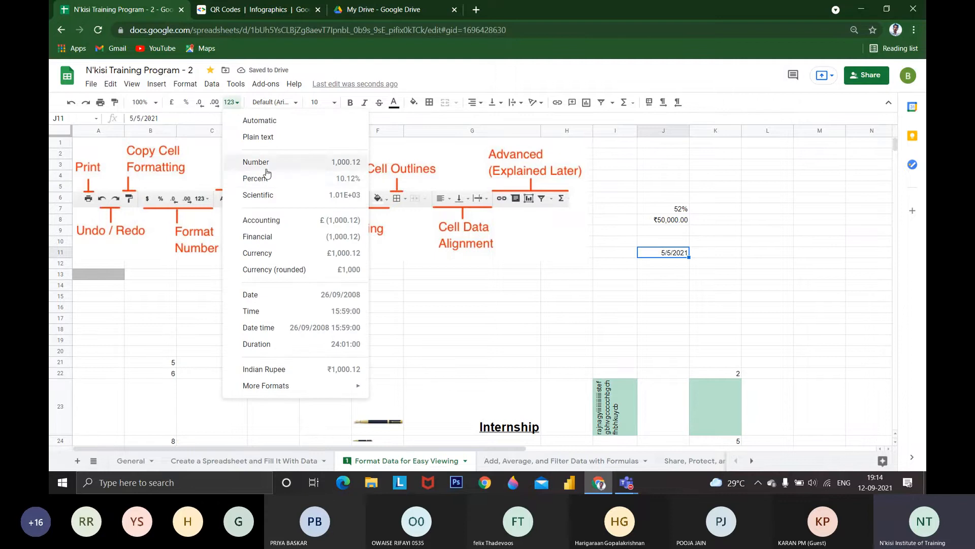
click(265, 164)
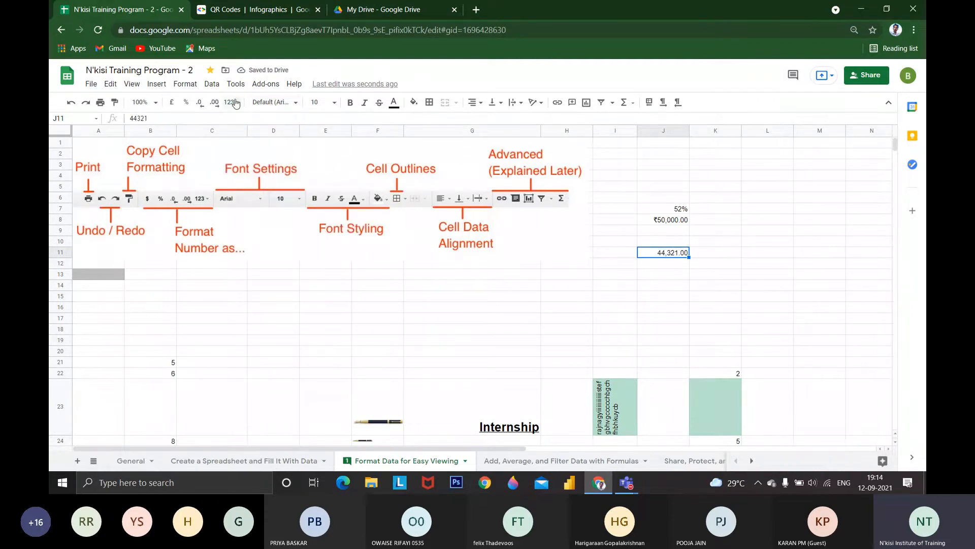
click(236, 104)
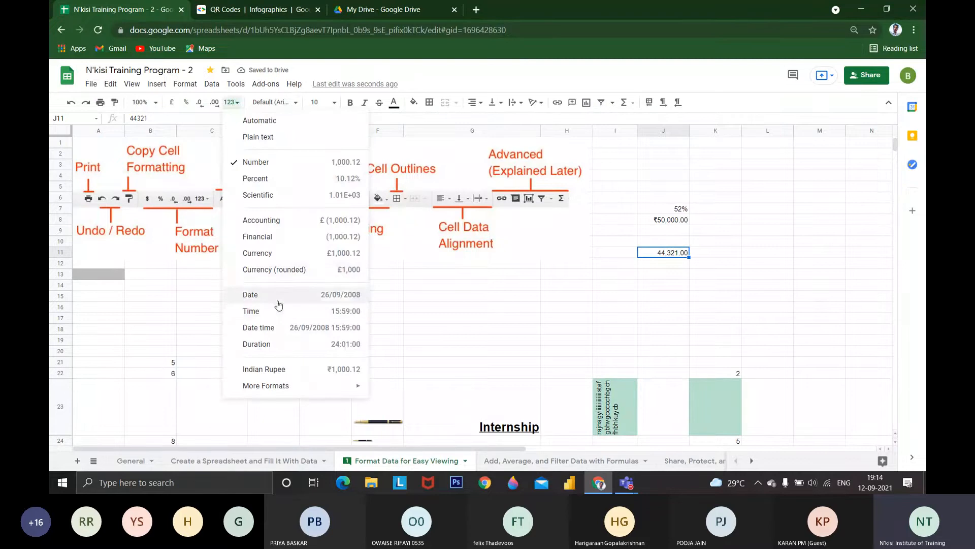
click(279, 296)
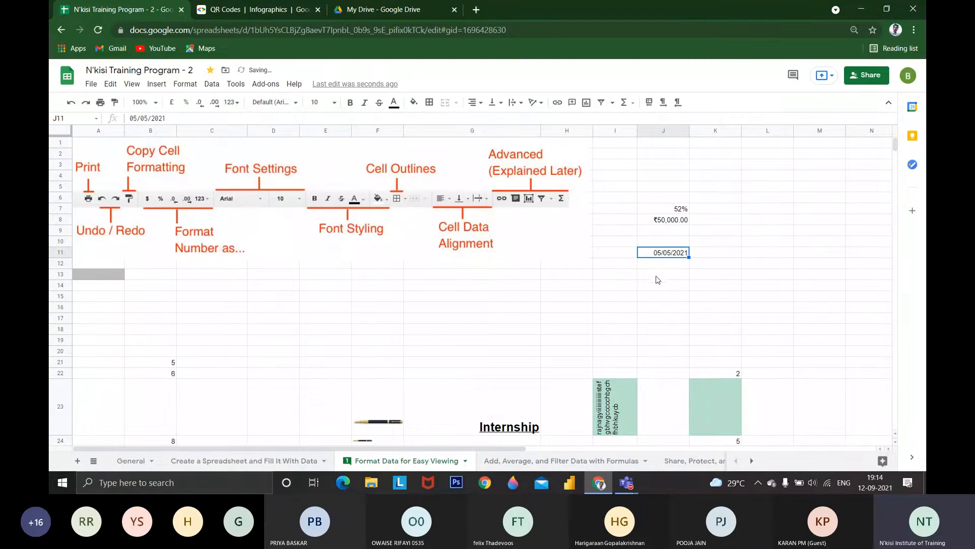
Enter the date with hyphens as 05-05-2021 in cell J12
click(684, 265)
text(05-05-)
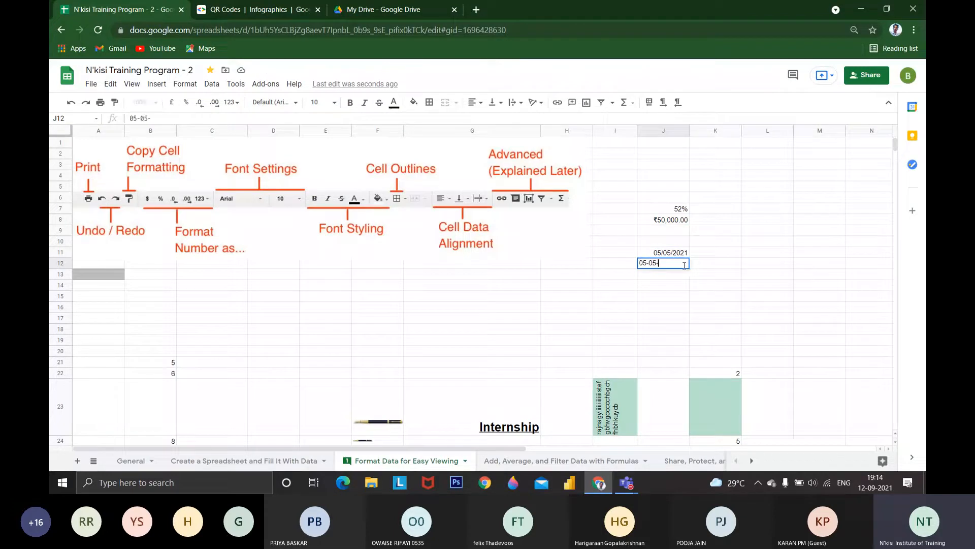
text(2021)
key(Return)
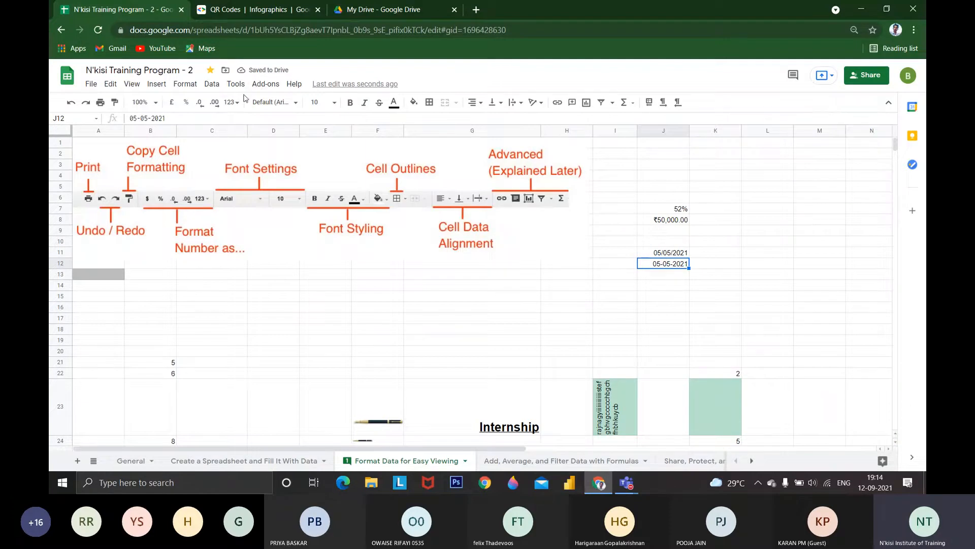
click(230, 102)
mouse_move(304, 391)
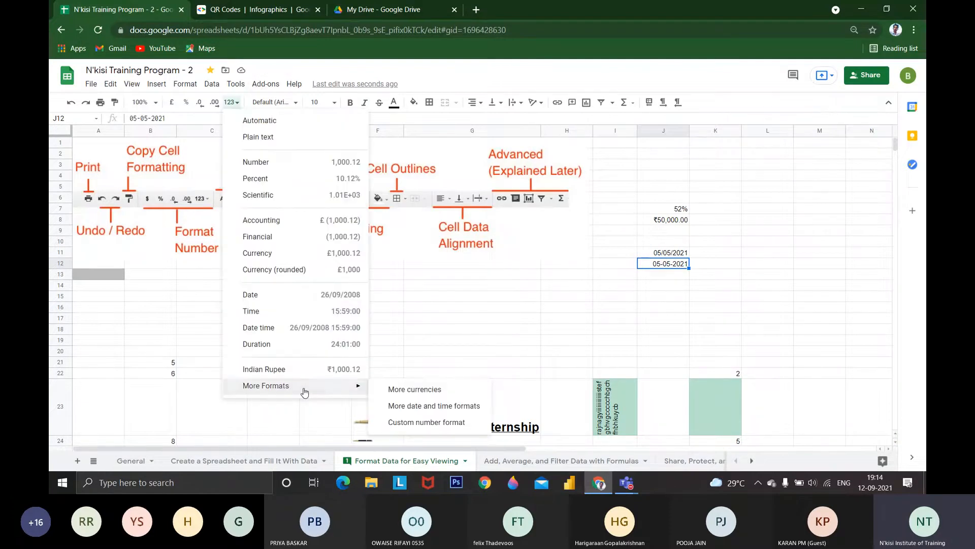
key(Escape)
drag(715, 464, 602, 431)
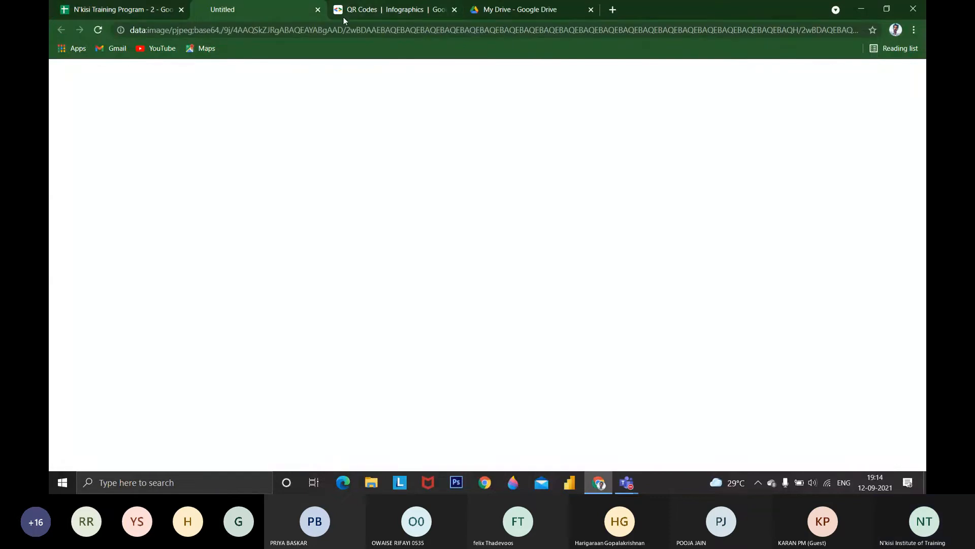
key(ctrl+w)
click(627, 483)
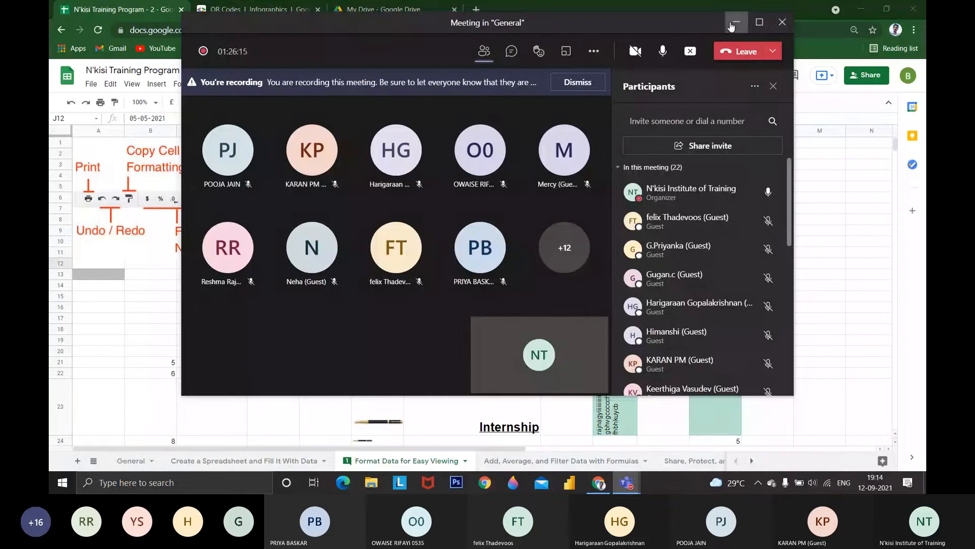
click(734, 24)
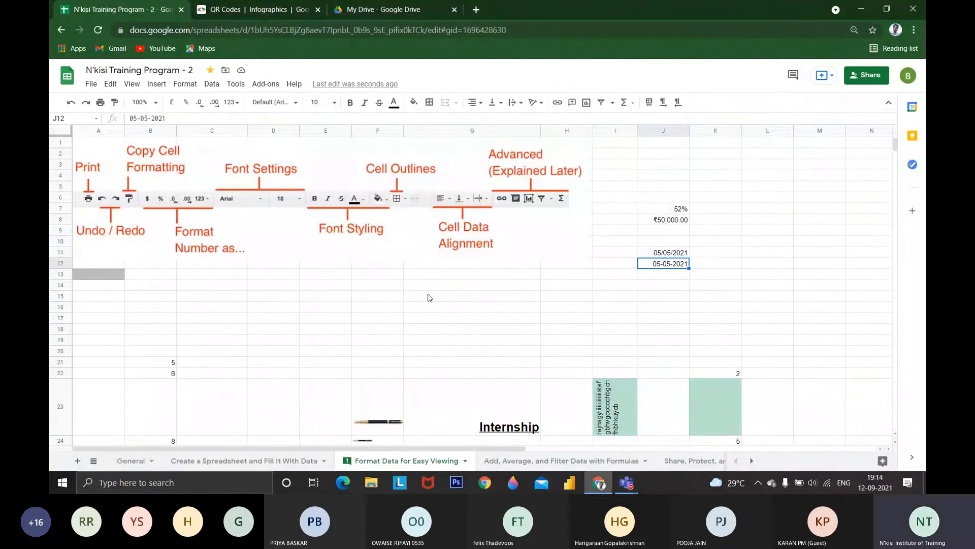
click(152, 85)
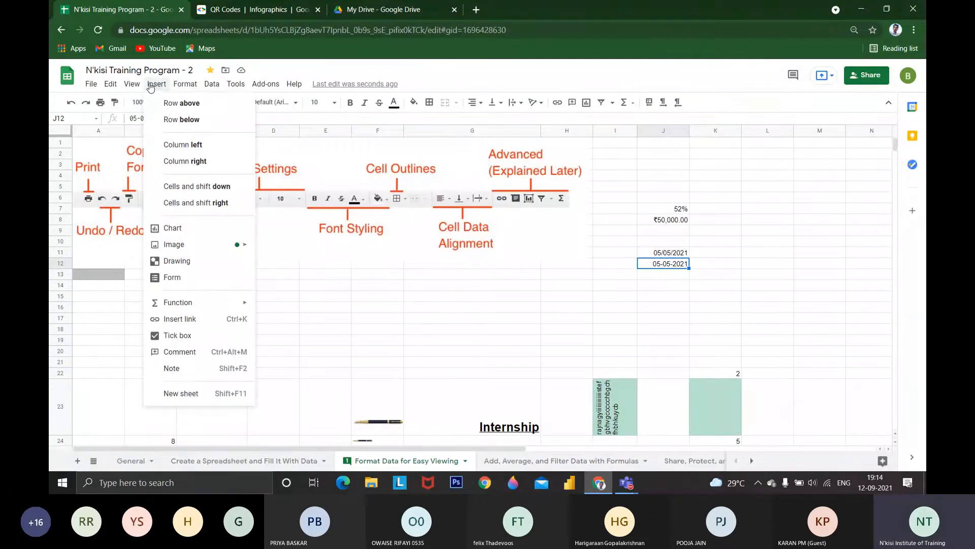
click(295, 153)
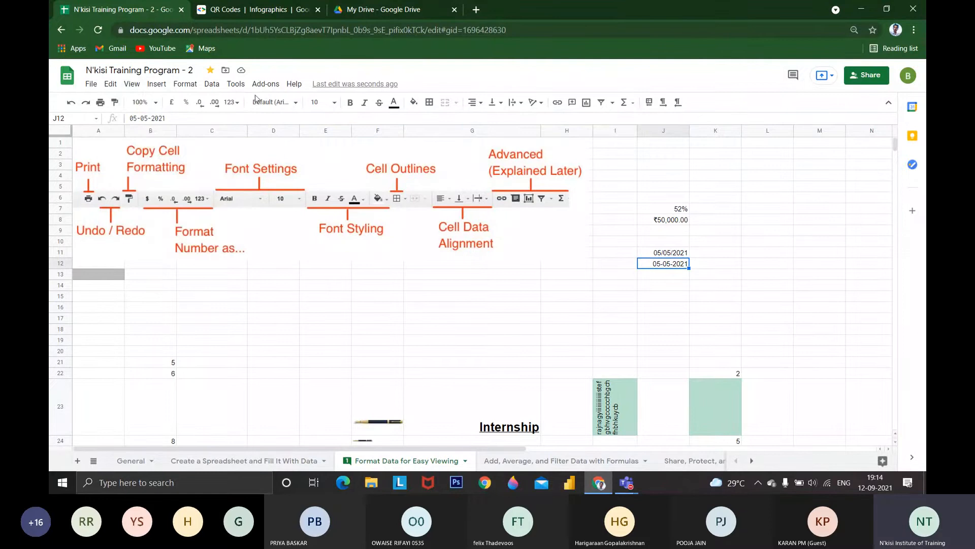
Browse the custom number formats for J12 and apply dd-mm so that the year is dropped
click(232, 103)
mouse_move(355, 385)
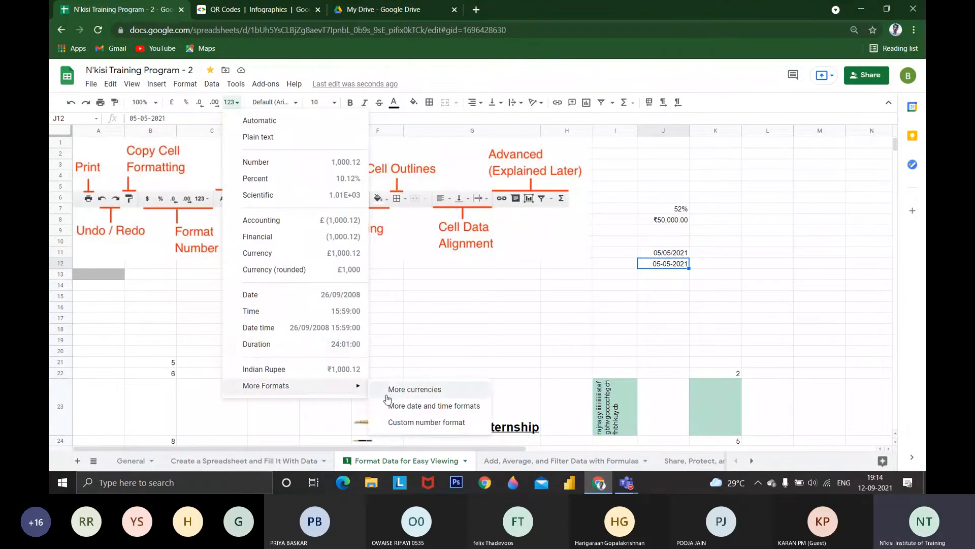
click(428, 423)
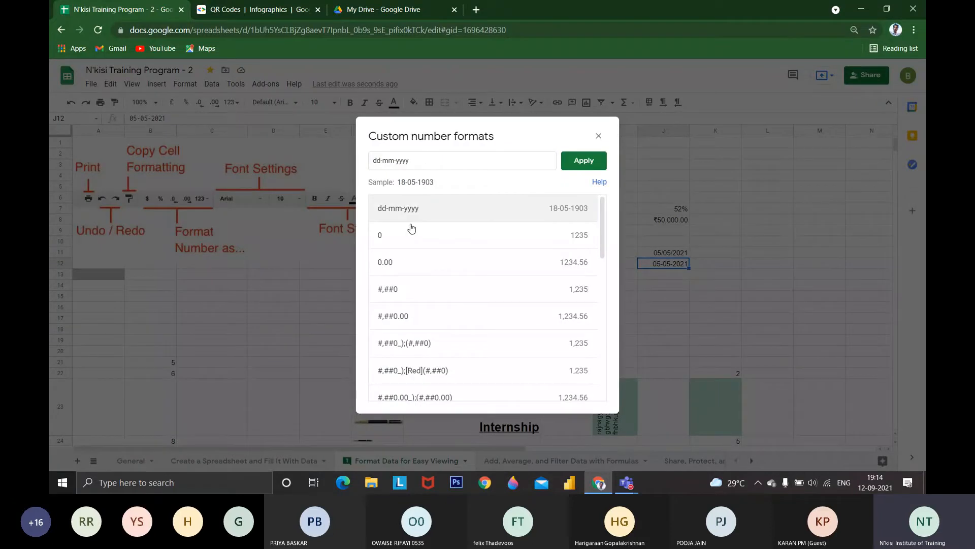
scroll(412, 229, down, 2)
scroll(465, 322, up, 2)
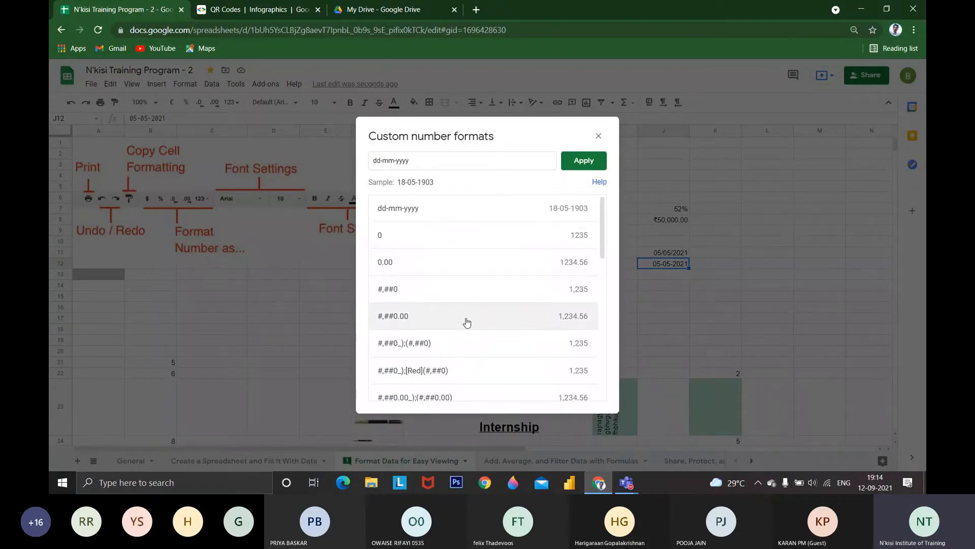
scroll(470, 315, down, 8)
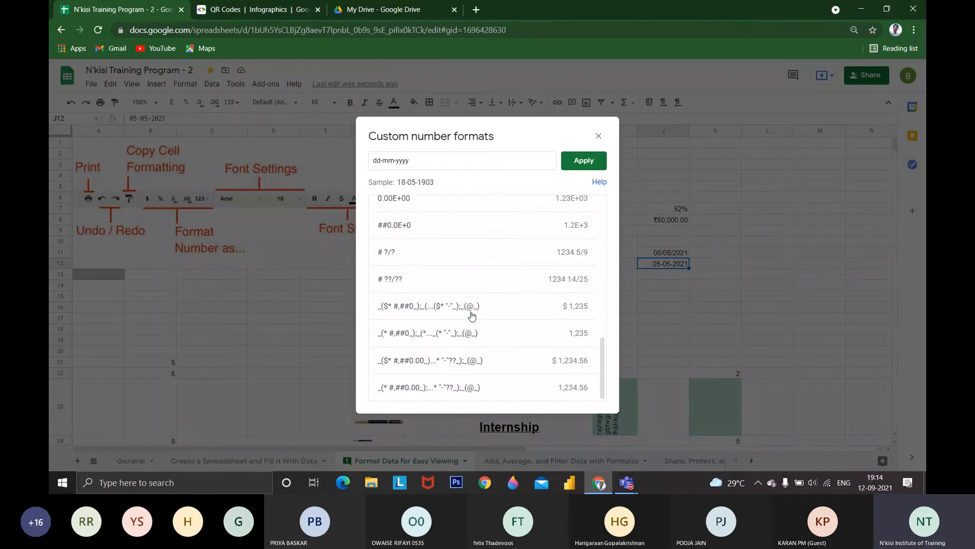
click(424, 162)
key(BackSpace)
key(BackSpace)
key(BackSpace)
key(BackSpace)
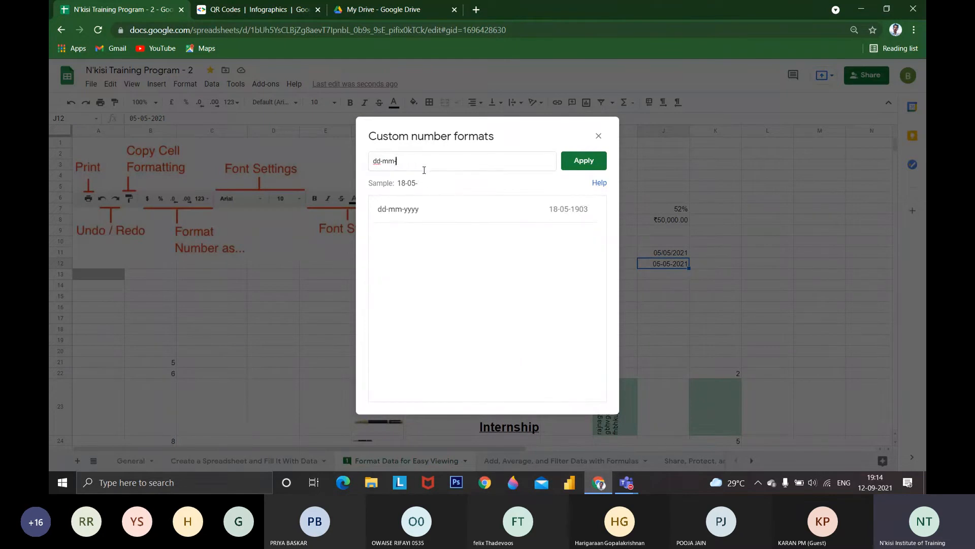
click(584, 161)
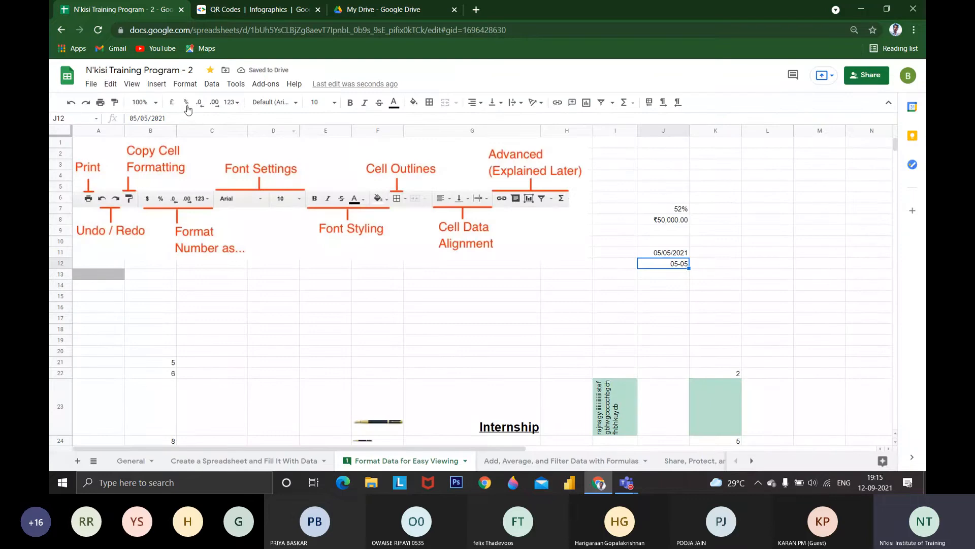
Apply the custom number format mm/yy to the date in J12
click(231, 102)
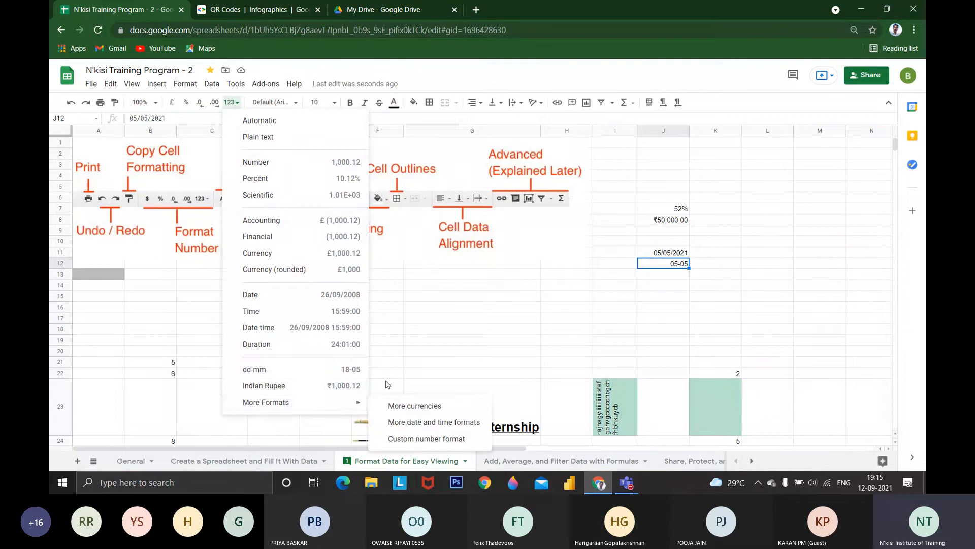
mouse_move(346, 406)
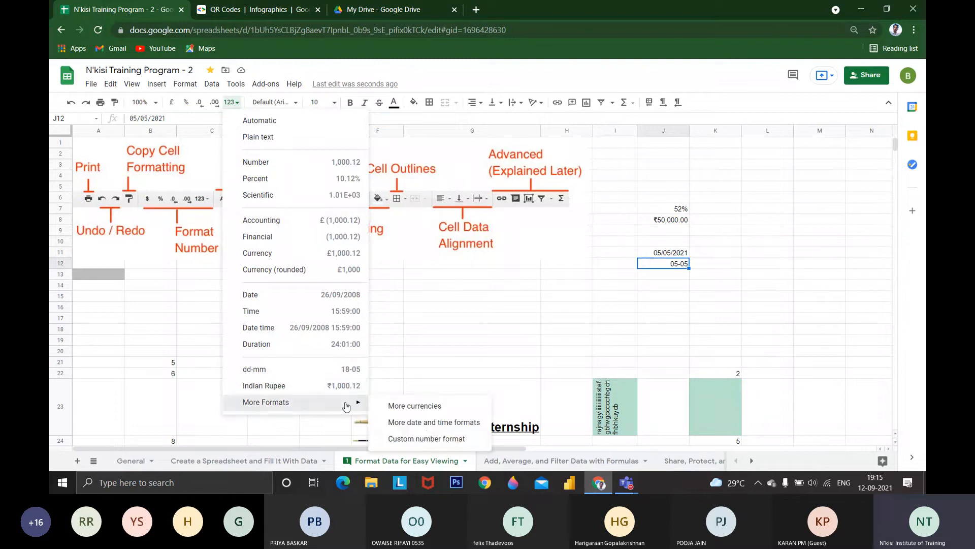
click(417, 439)
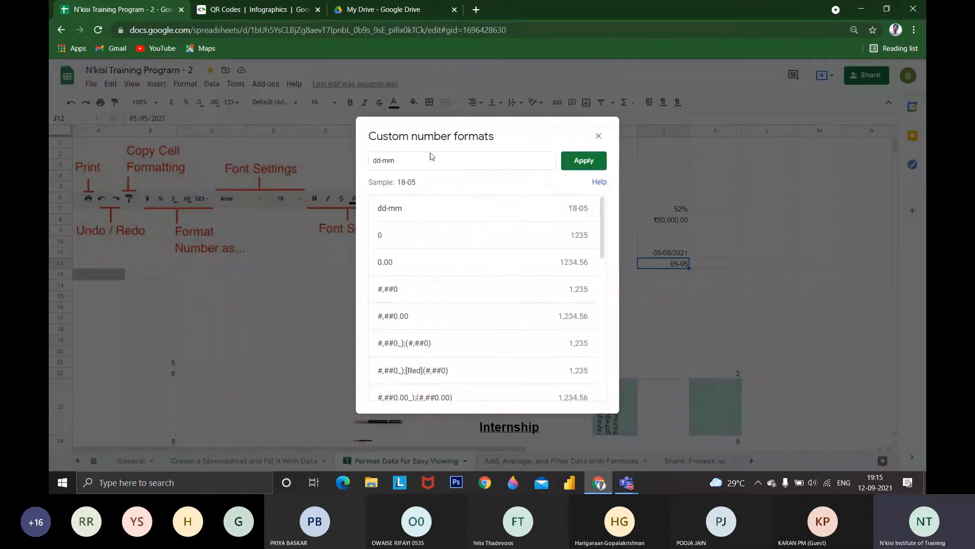
drag(432, 157, 313, 155)
text(mm)
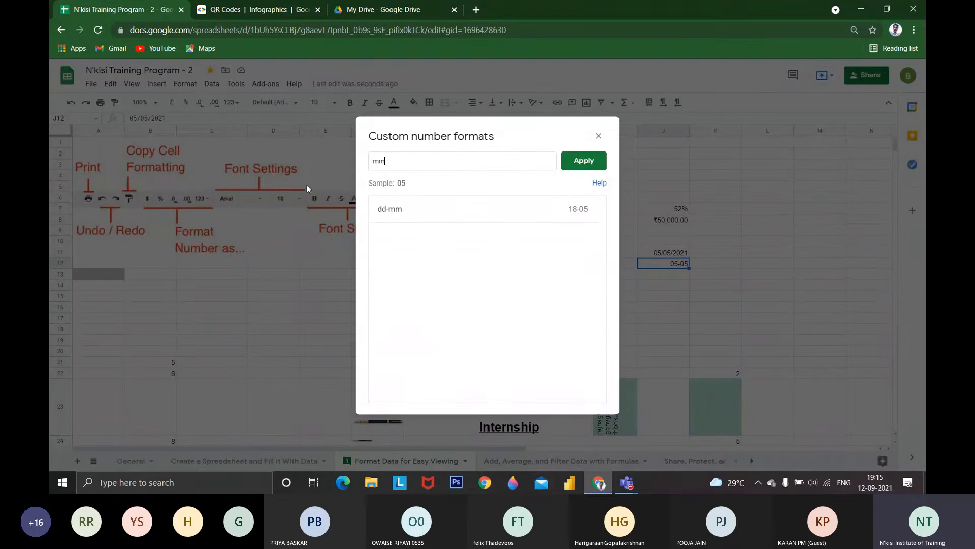
text(/yy)
key(Return)
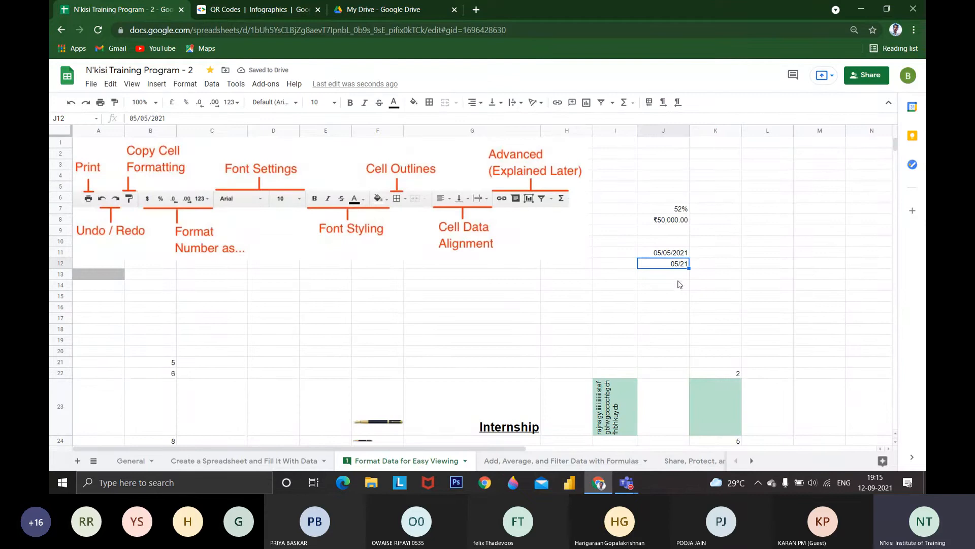
Set J12's font size to 12, enlarge it to 18, and strike the date through
scroll(597, 385, down, 1)
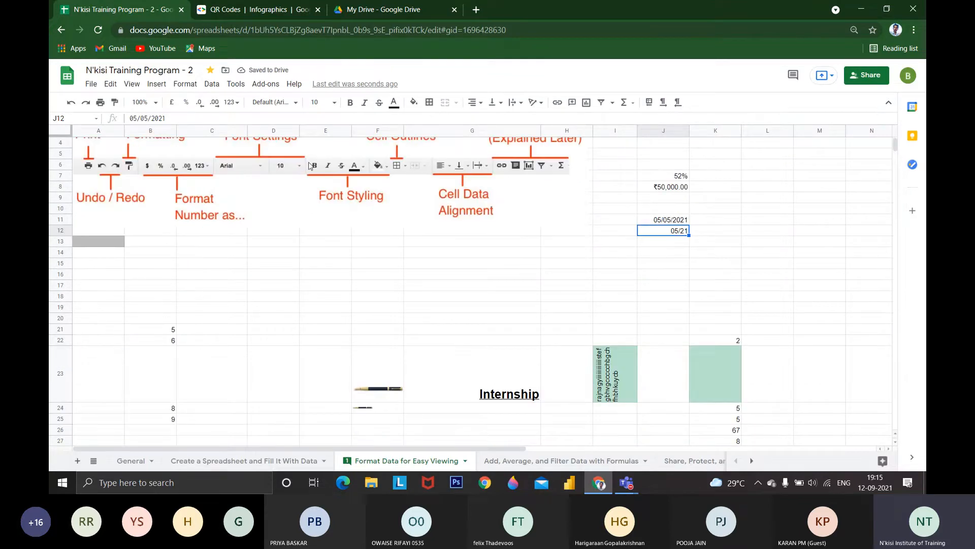
scroll(254, 199, up, 1)
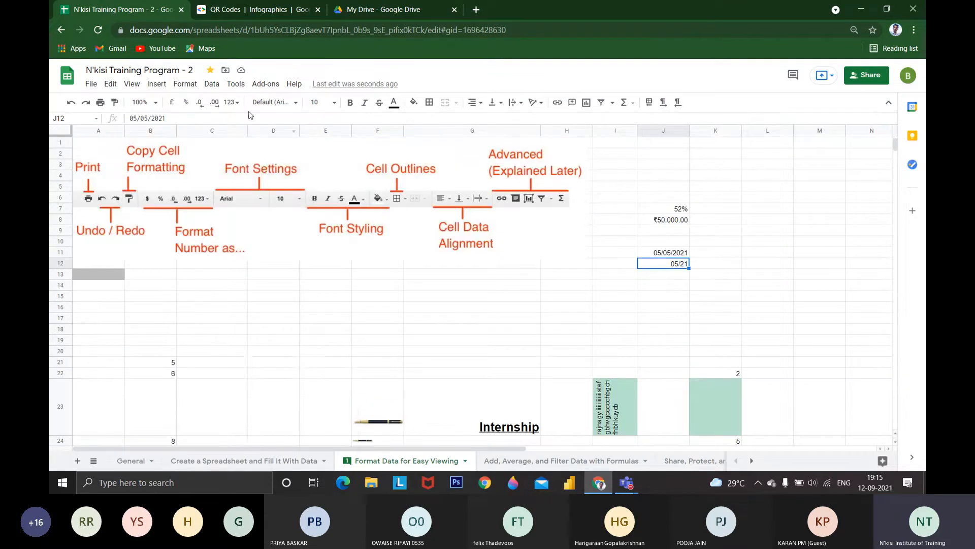
click(315, 103)
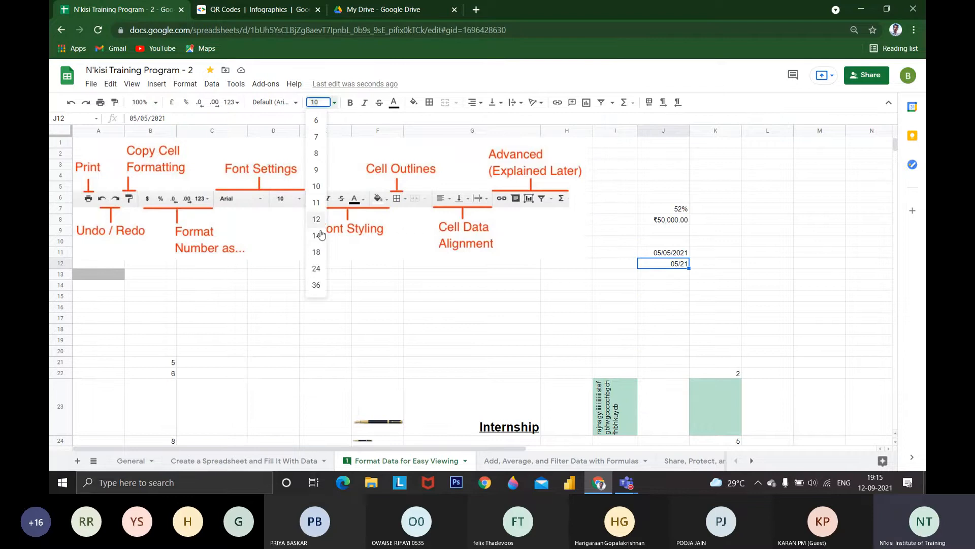
click(316, 236)
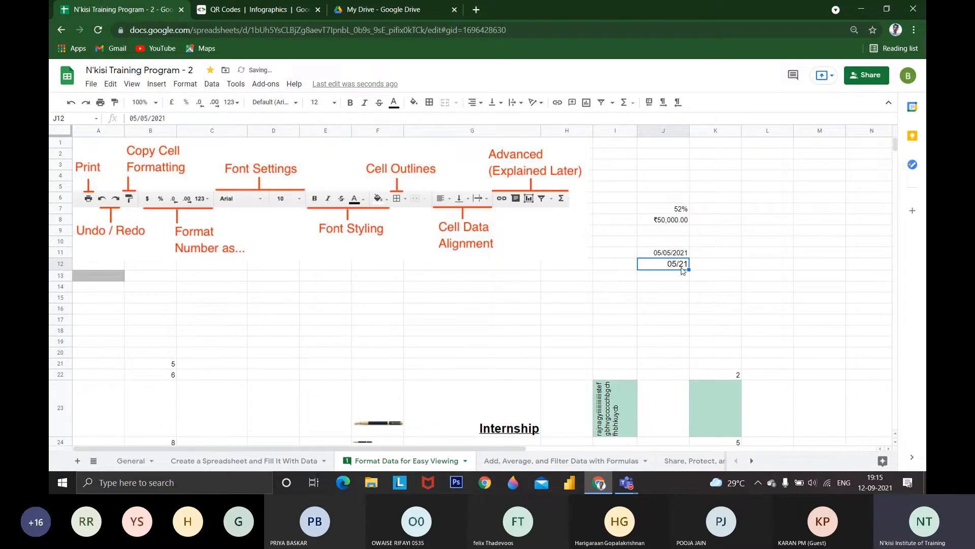
click(313, 102)
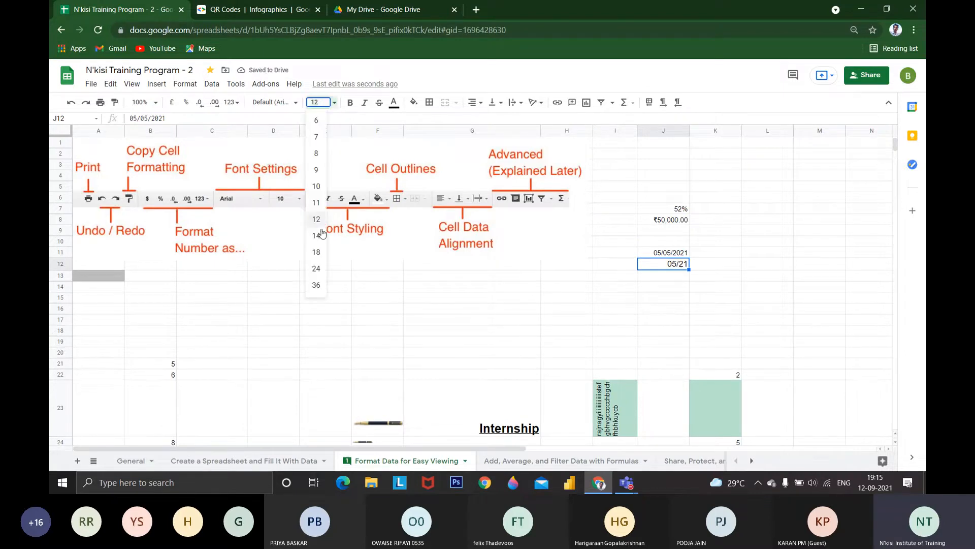
click(316, 252)
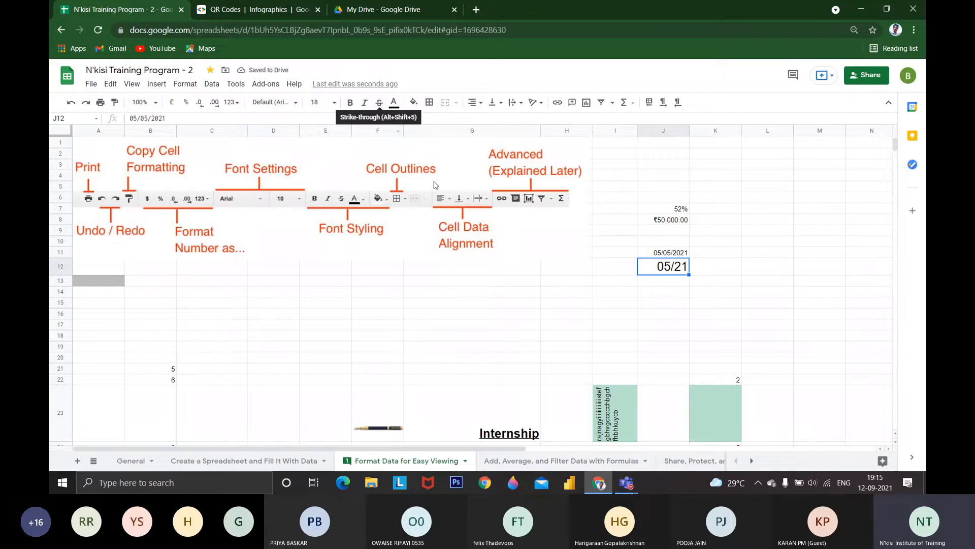
click(378, 108)
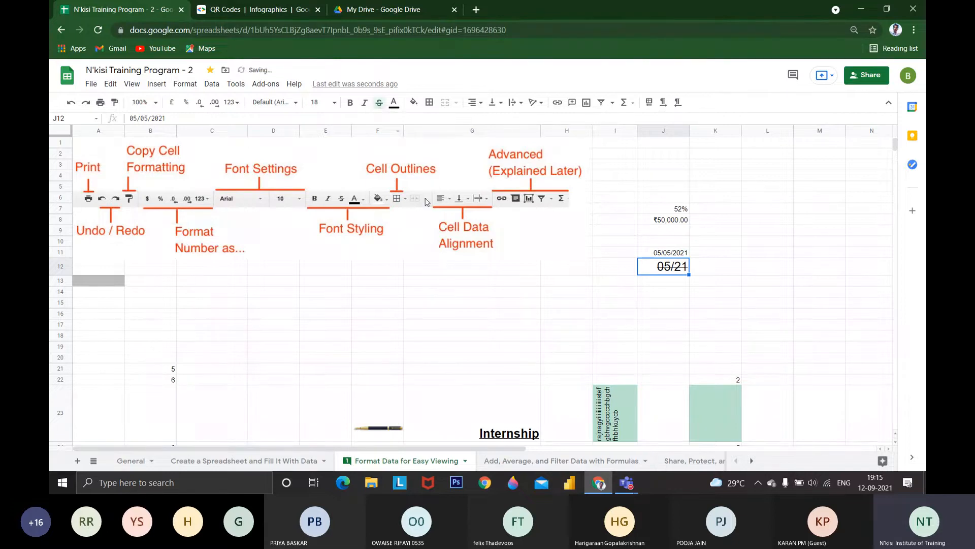
Apply strikethrough to the expenditure values in B38:B48 and B55:B64
scroll(166, 300, down, 5)
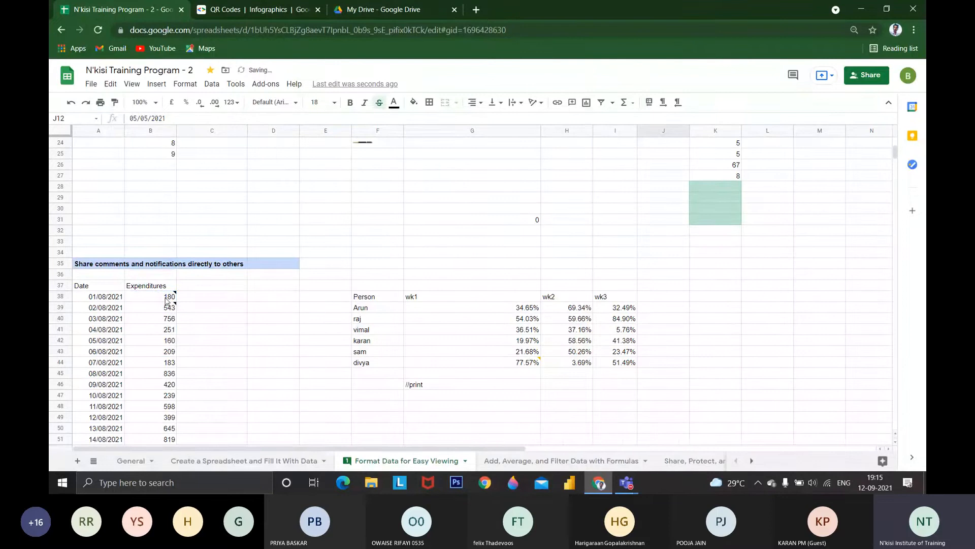
drag(166, 299, 153, 410)
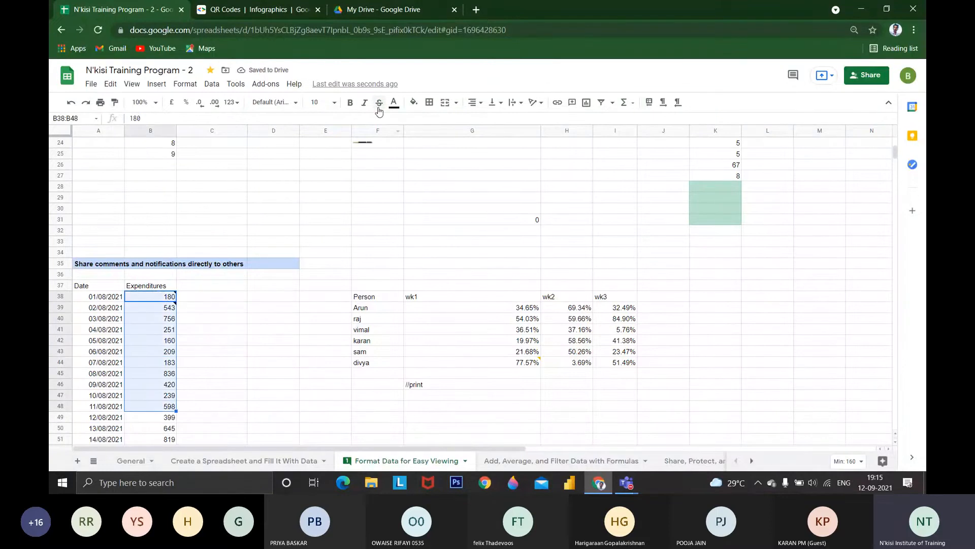
click(379, 103)
scroll(191, 383, down, 5)
drag(172, 320, 163, 417)
click(378, 102)
scroll(337, 272, up, 7)
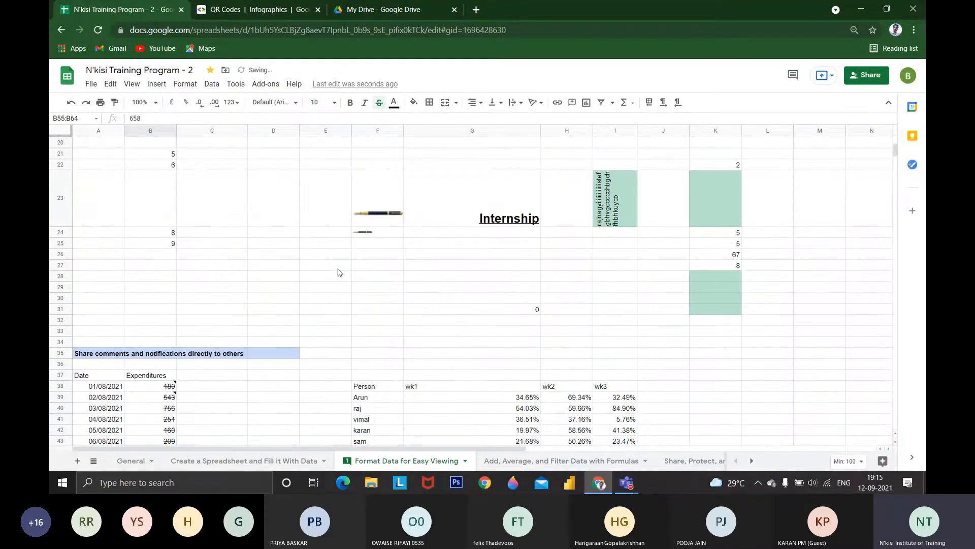
Set the text colour of the date in J11 to green
scroll(337, 272, up, 5)
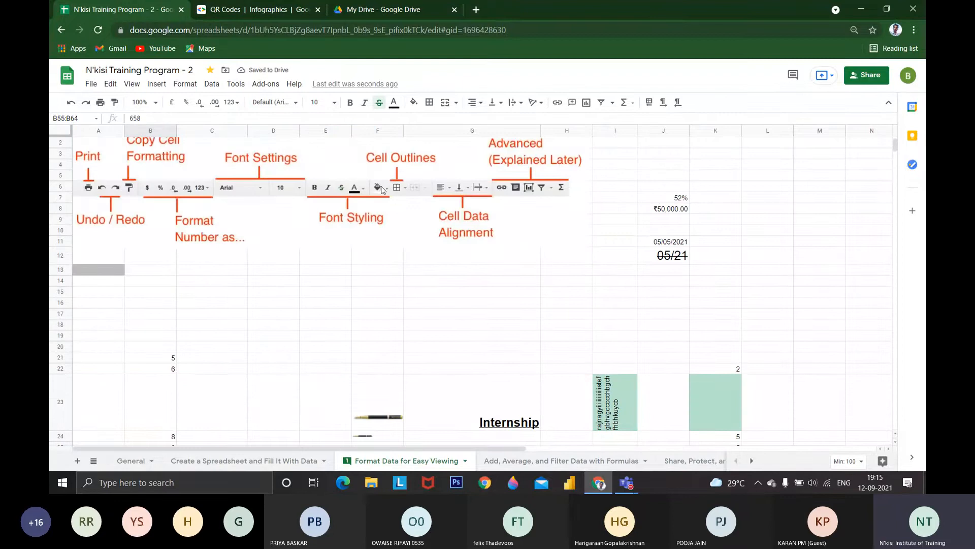
click(394, 104)
click(681, 245)
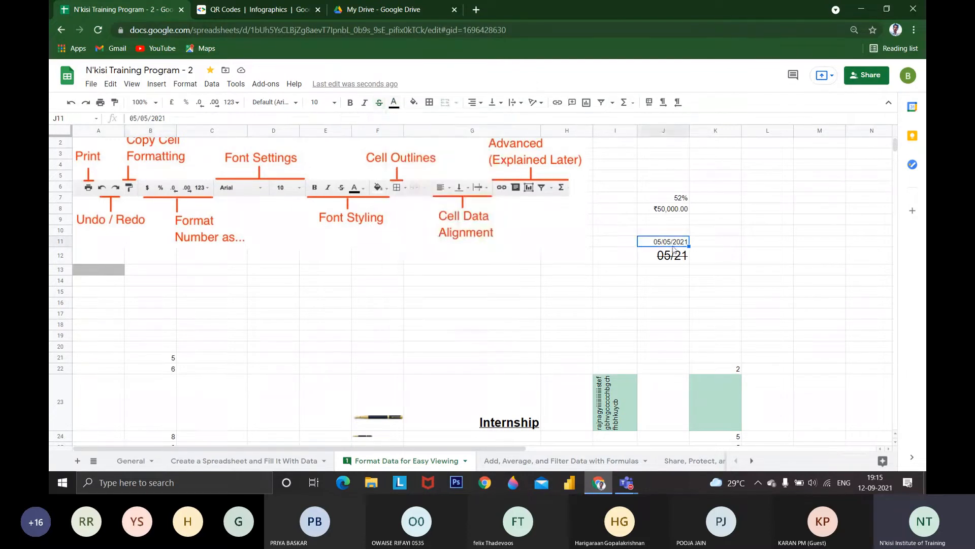
click(392, 104)
click(441, 152)
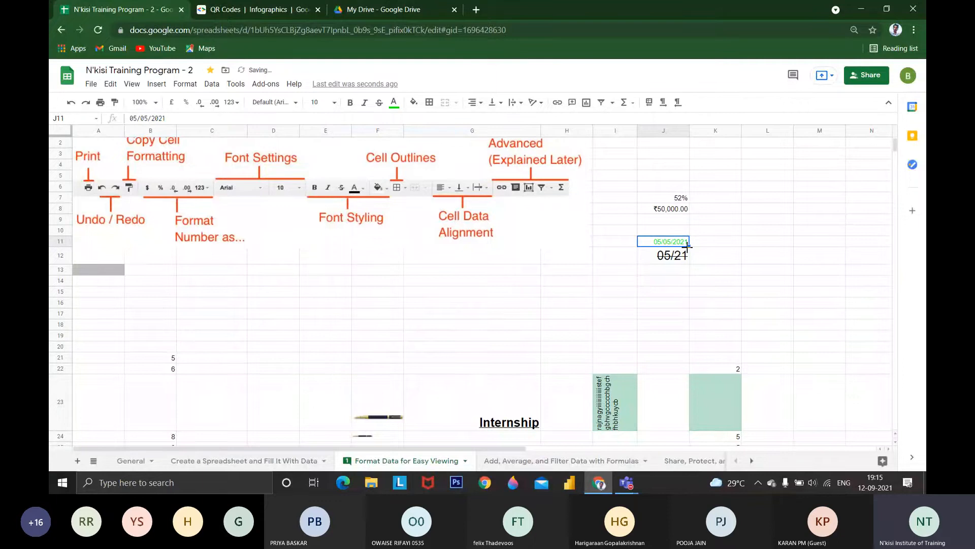
Try two grey fill colours on J11 and settle on black
click(414, 104)
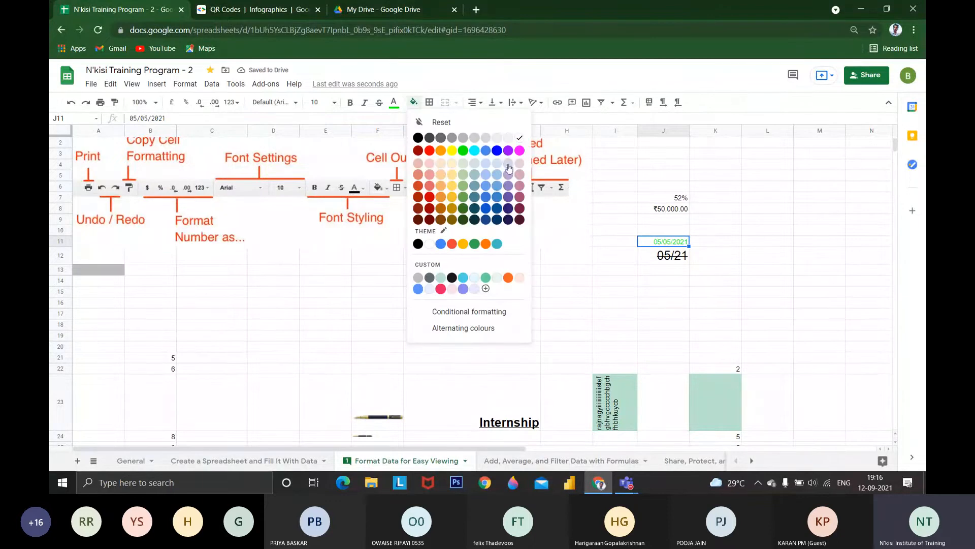
click(493, 141)
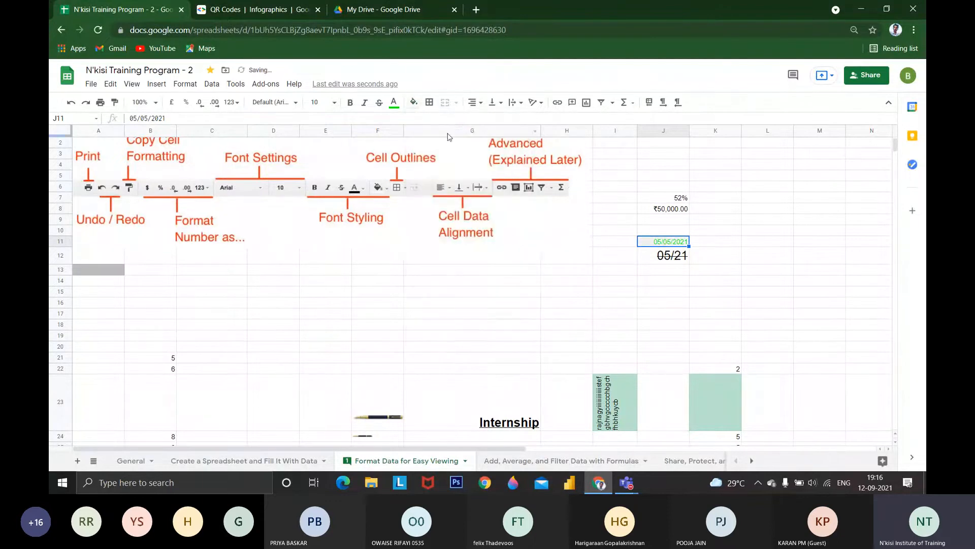
click(413, 103)
click(474, 136)
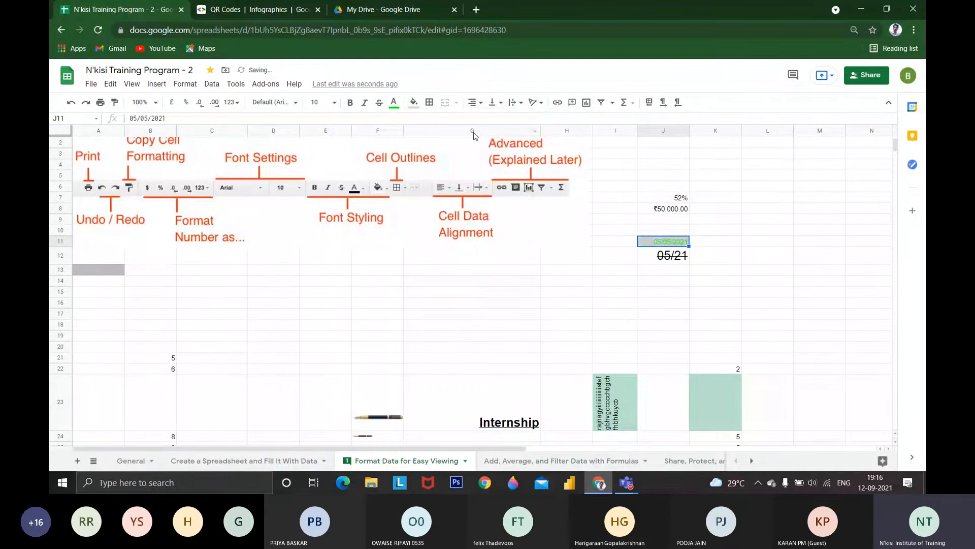
click(414, 104)
click(425, 138)
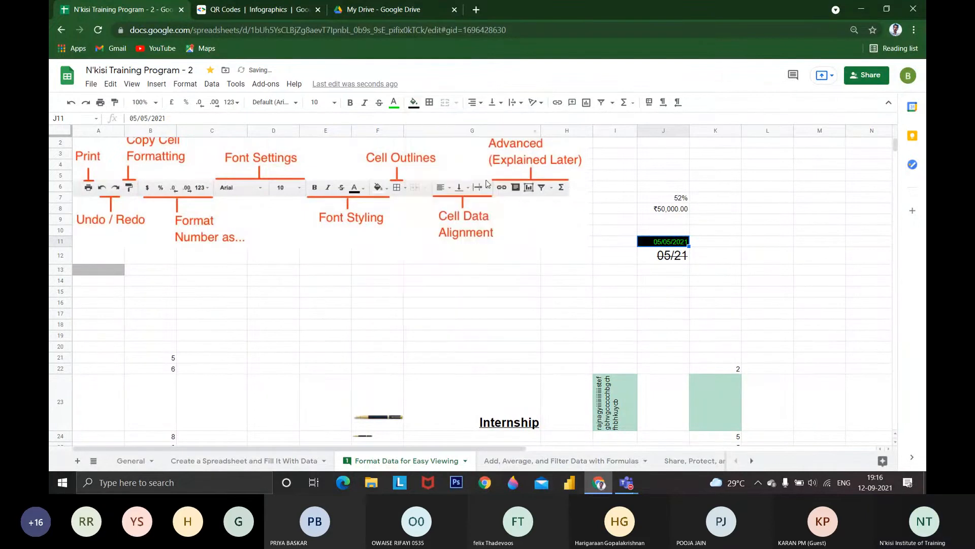
Apply all borders to cell J11
click(430, 103)
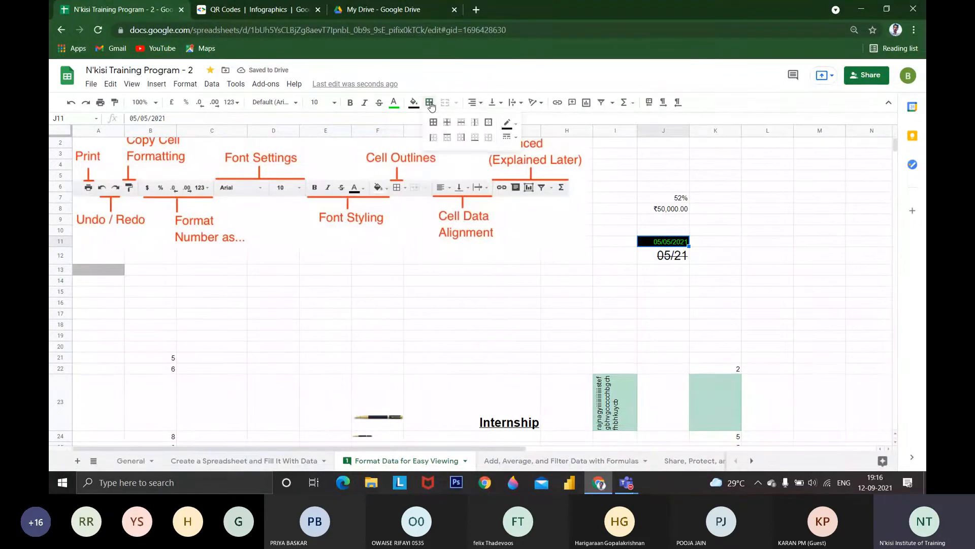
click(433, 122)
click(568, 290)
Apply all borders to the empty range G12:I19 so it forms a grid
drag(508, 258, 615, 335)
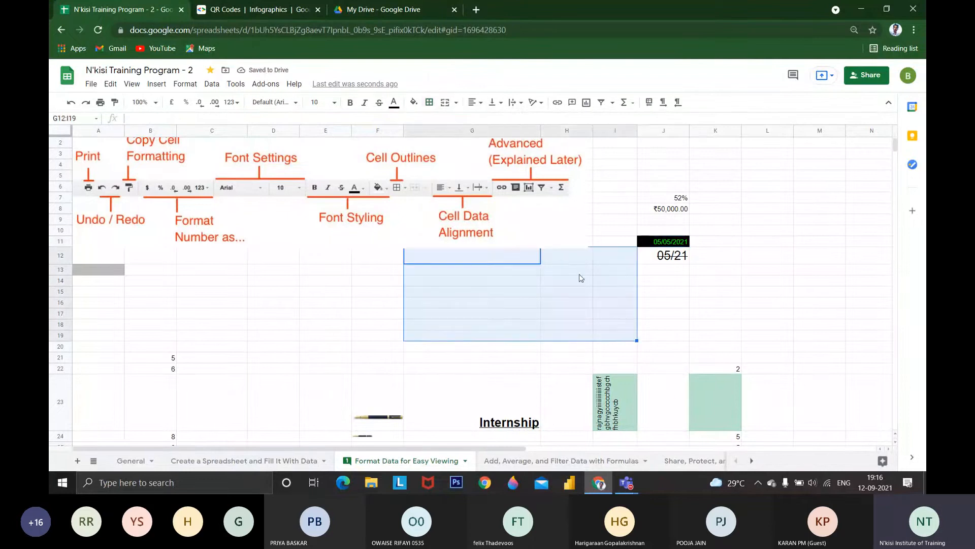
click(431, 107)
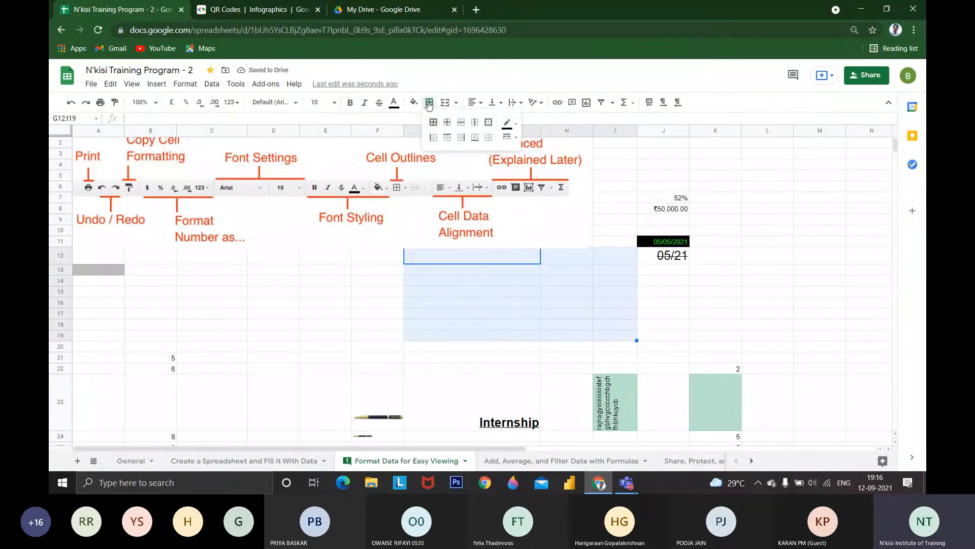
click(430, 104)
click(430, 104)
click(433, 122)
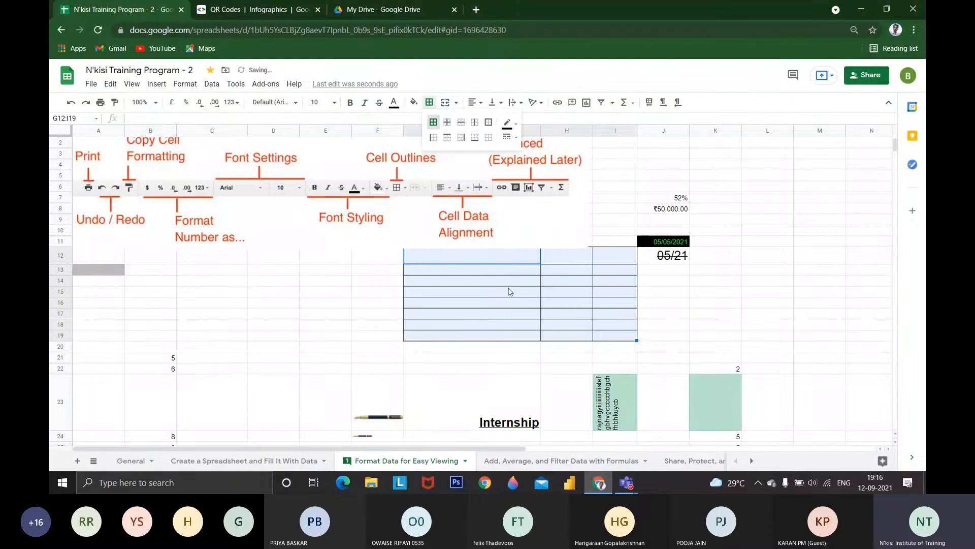
click(524, 306)
Apply only an outer border around the range C14:D21
drag(257, 262, 326, 349)
drag(220, 282, 287, 361)
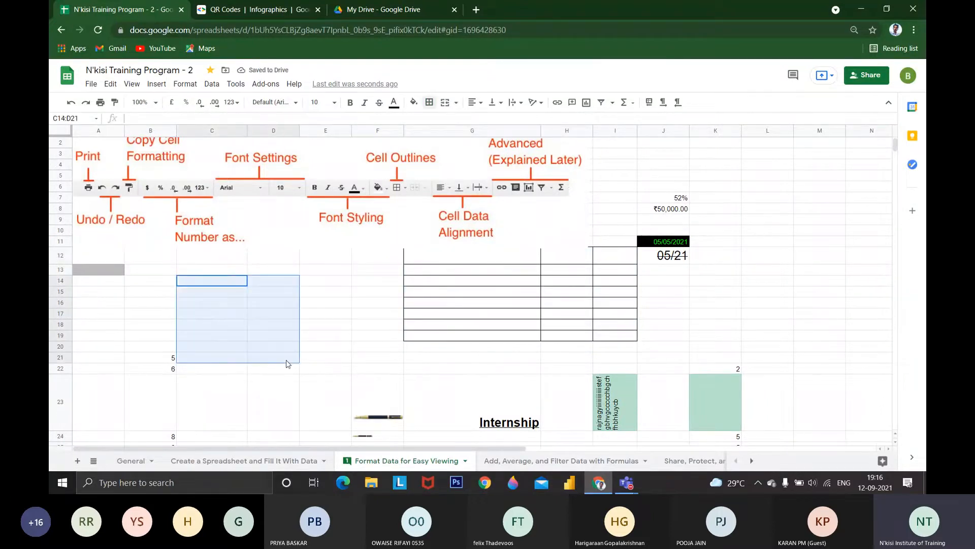
click(429, 104)
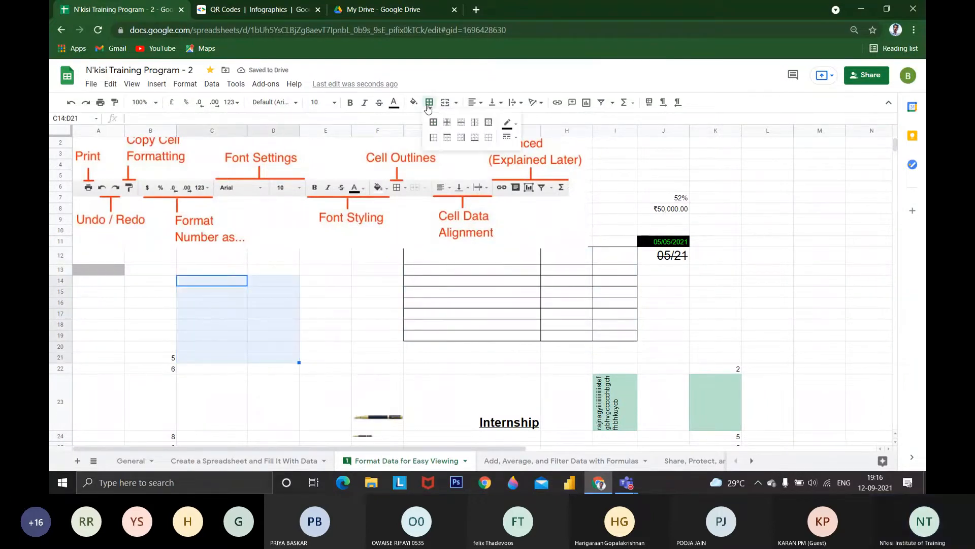
click(489, 123)
click(363, 272)
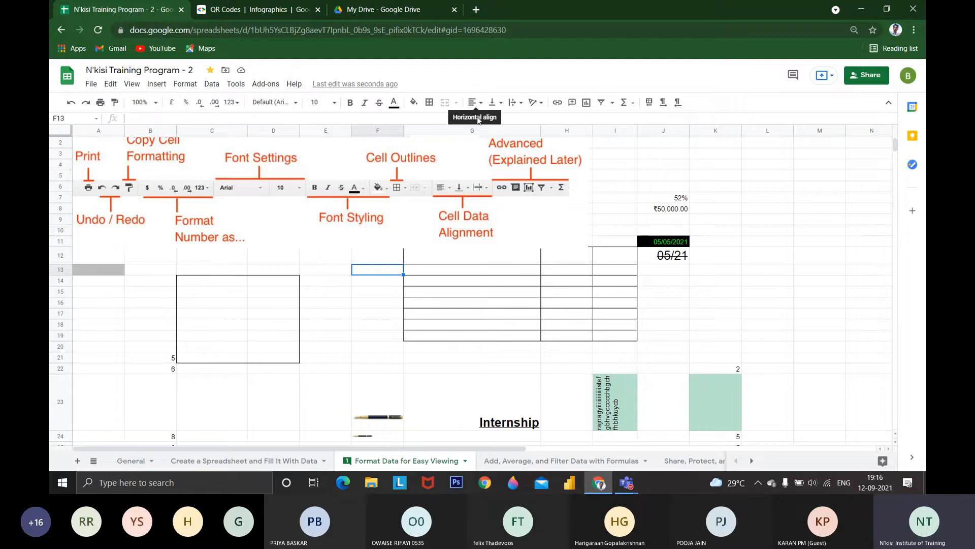
Try centre, left and right horizontal alignment on the Internship text in G23, ending with left
scroll(510, 328, down, 1)
click(497, 380)
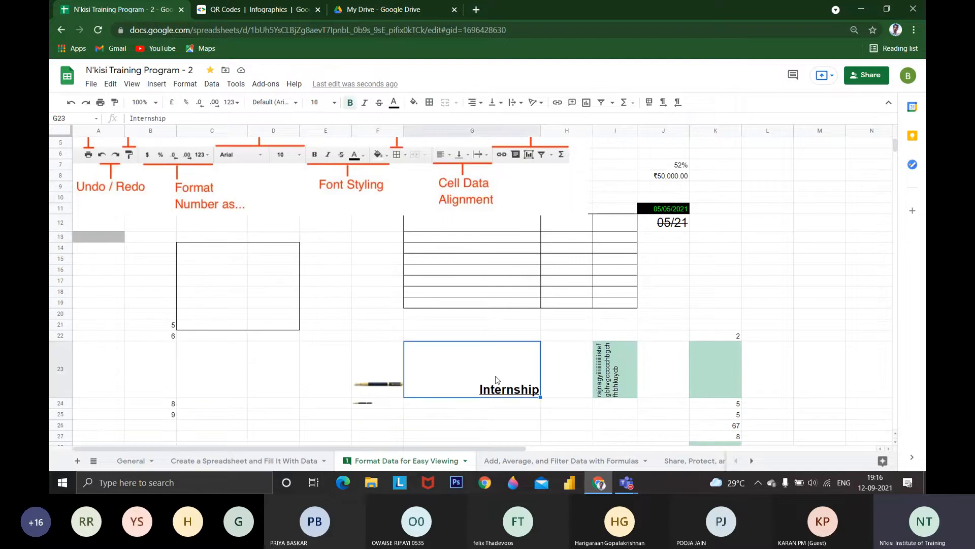
click(473, 103)
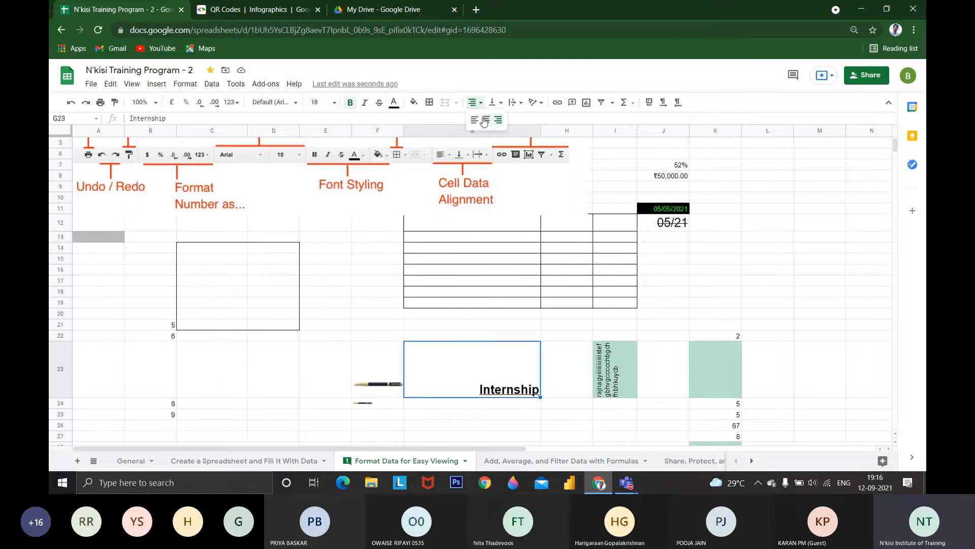
click(485, 120)
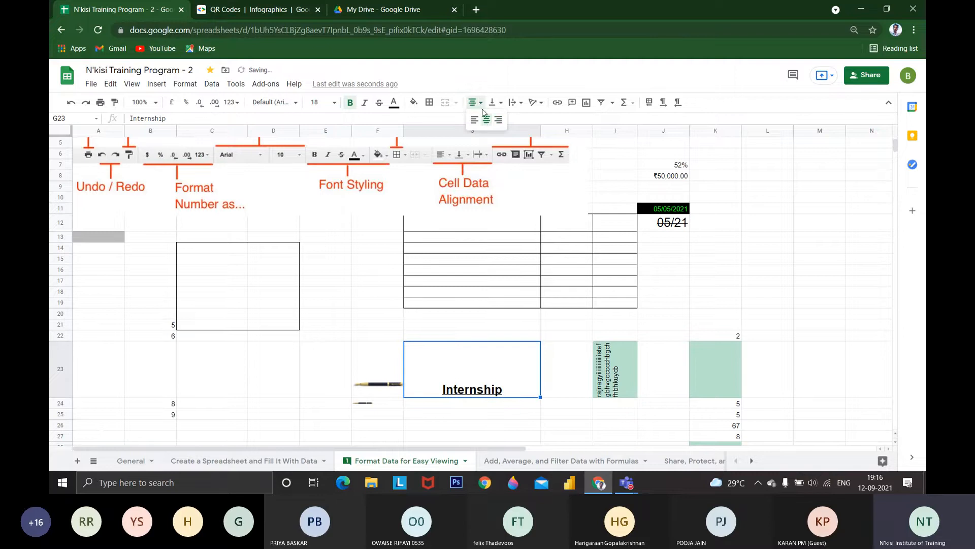
click(474, 120)
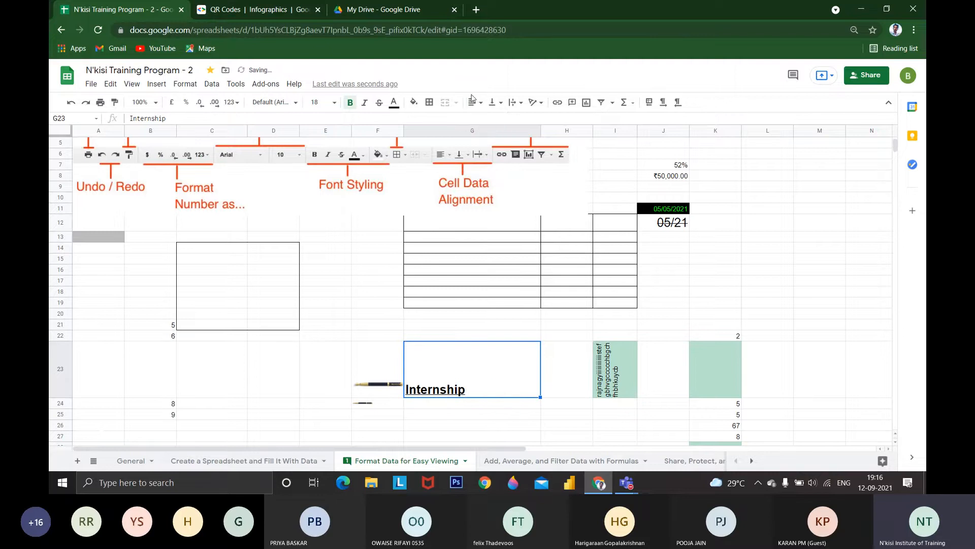
click(474, 102)
click(498, 120)
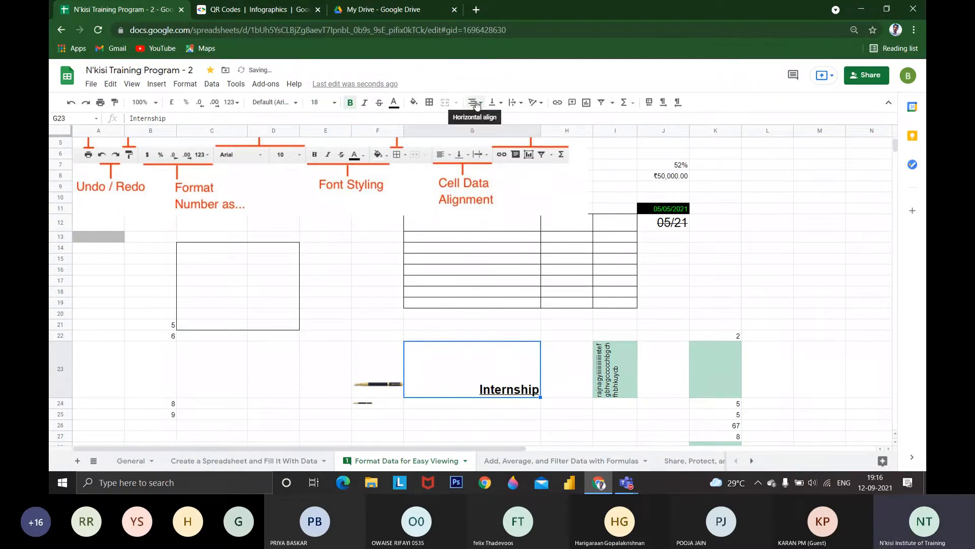
click(475, 102)
click(486, 121)
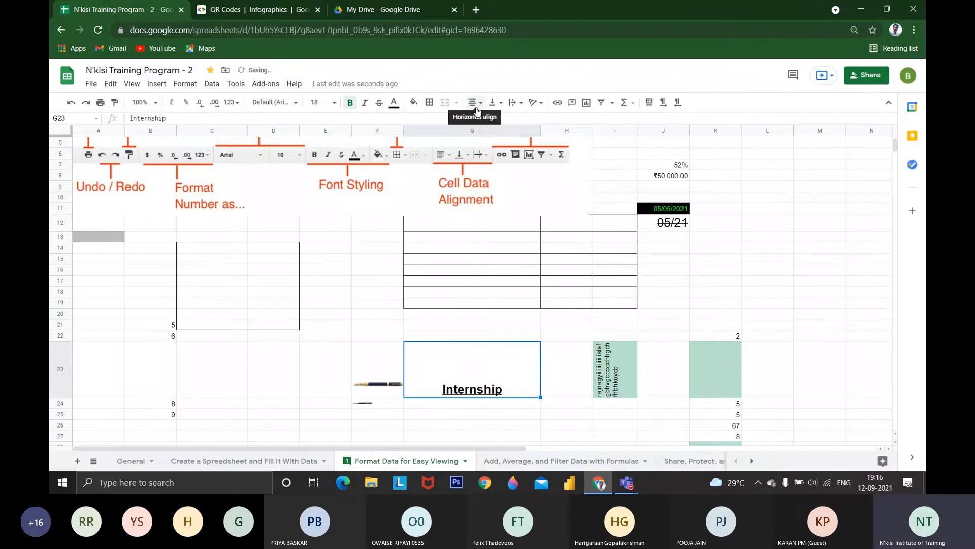
click(475, 103)
click(474, 120)
Align the Internship text in G23 vertically to the middle, change it to the top, and centre it horizontally
click(497, 104)
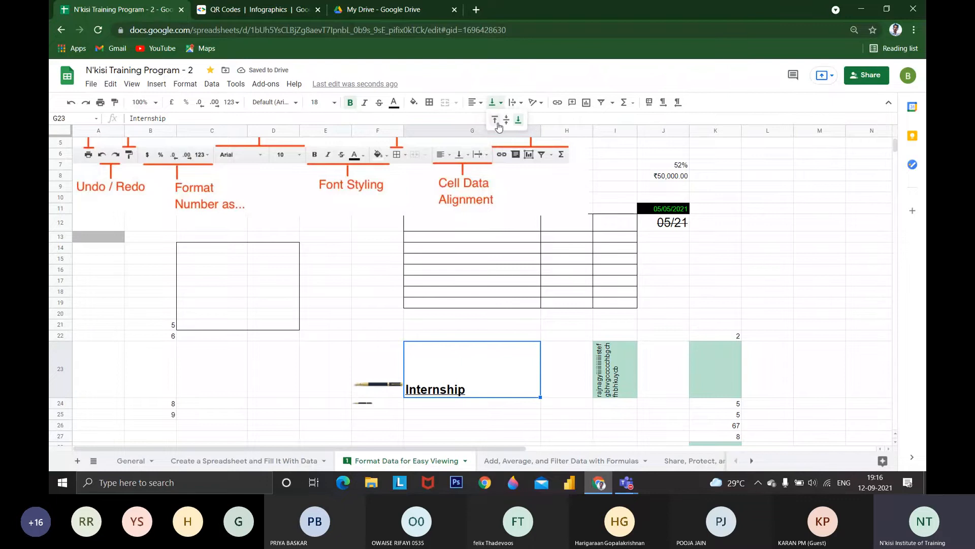
click(506, 120)
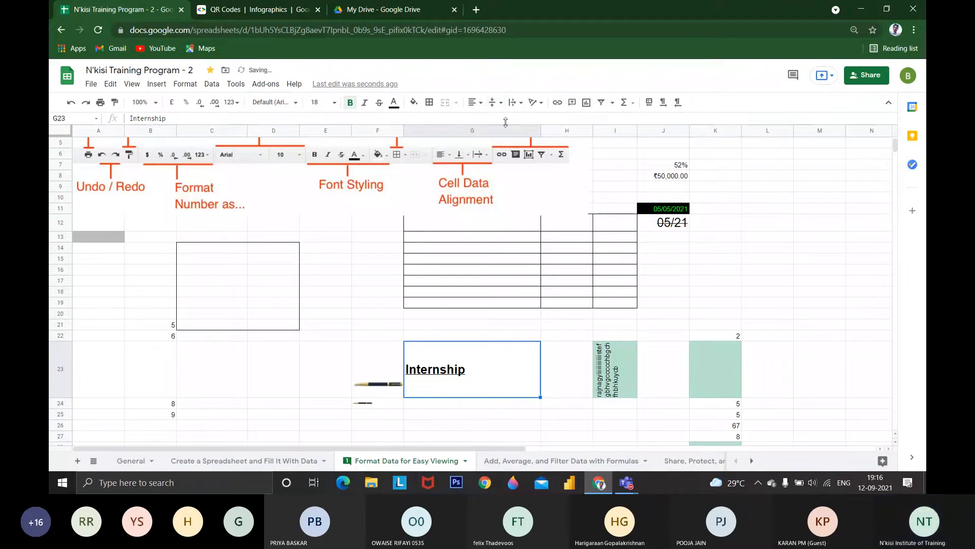
click(494, 103)
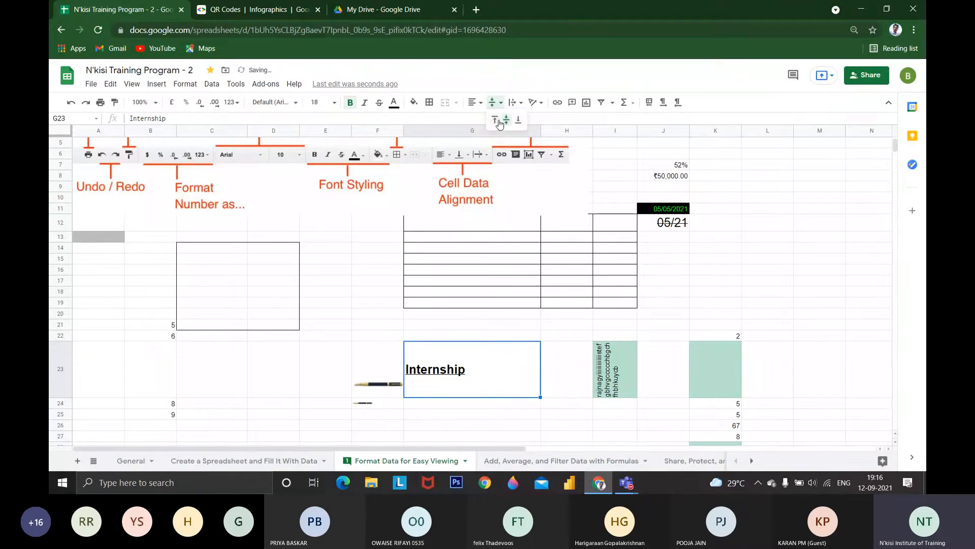
click(496, 120)
click(479, 103)
click(487, 119)
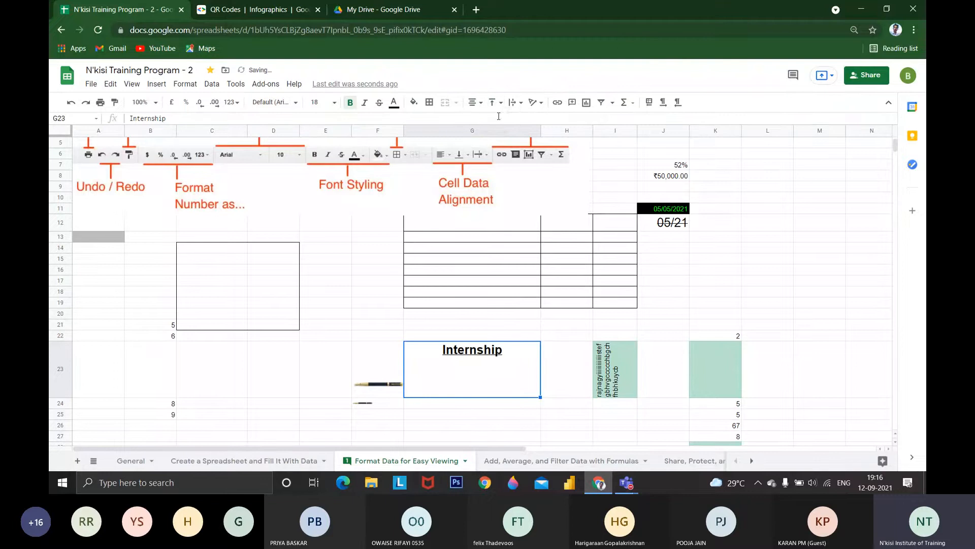
Set the vertical alignment of the Internship text in G23 to middle
click(516, 102)
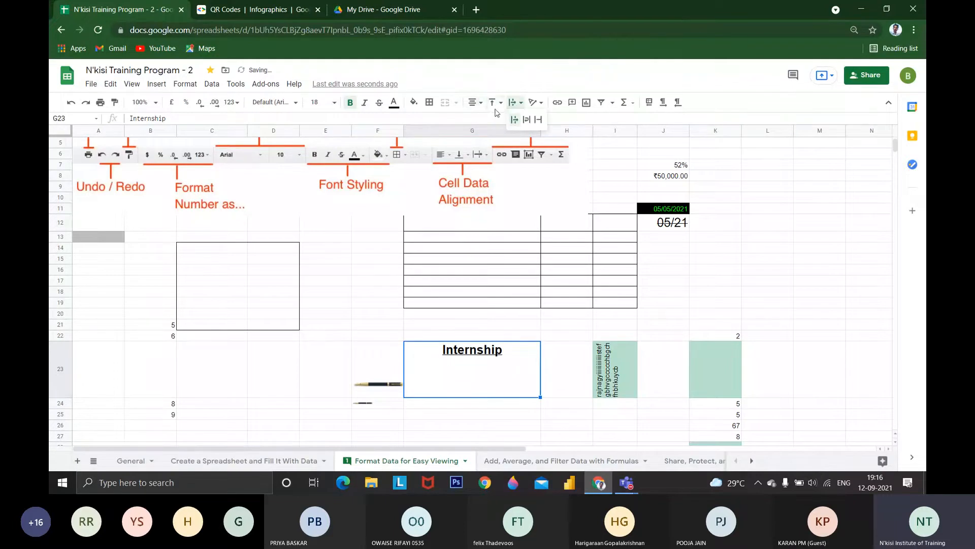
click(492, 103)
click(500, 120)
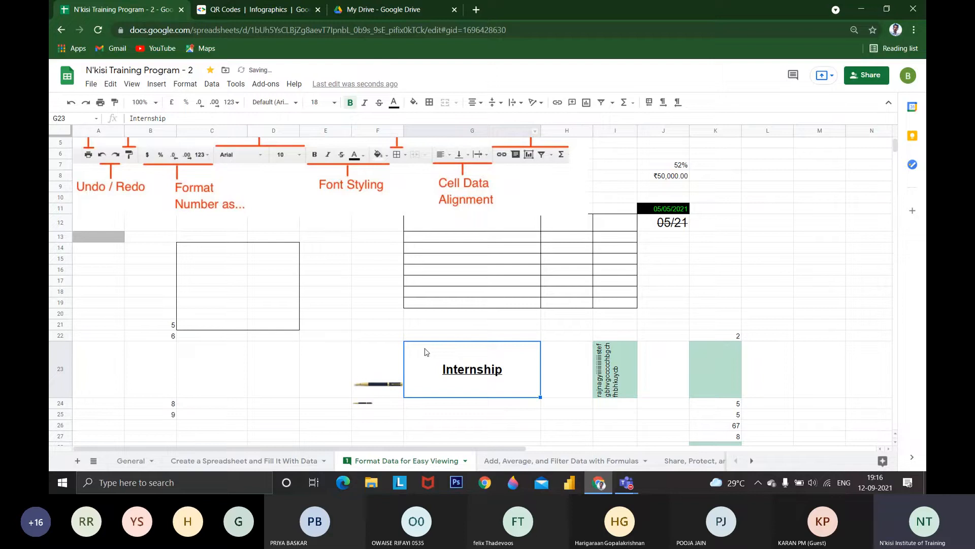
click(475, 102)
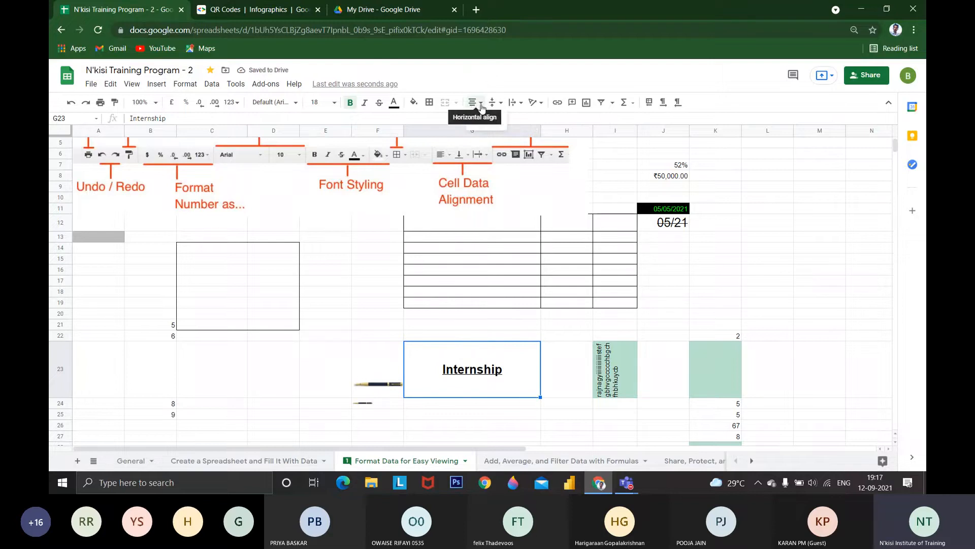
click(495, 103)
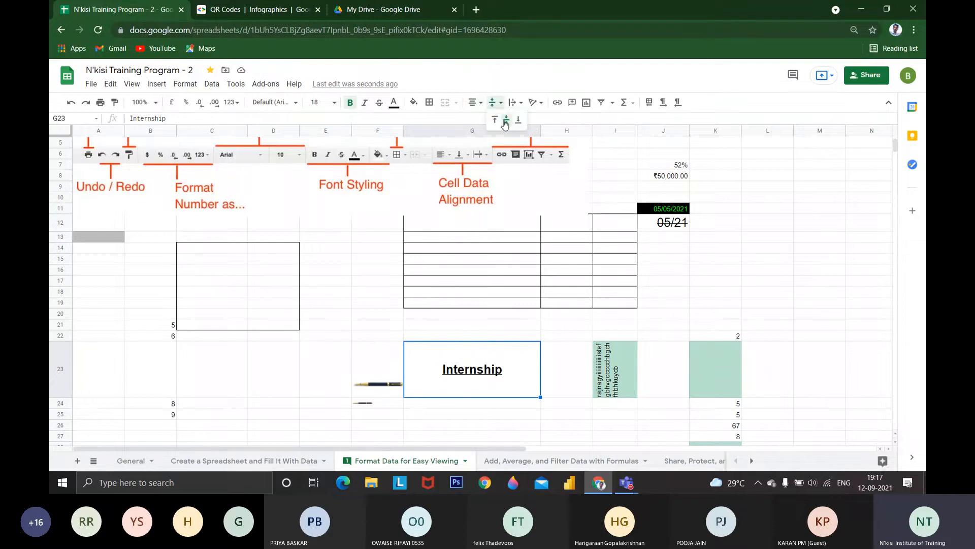
click(506, 122)
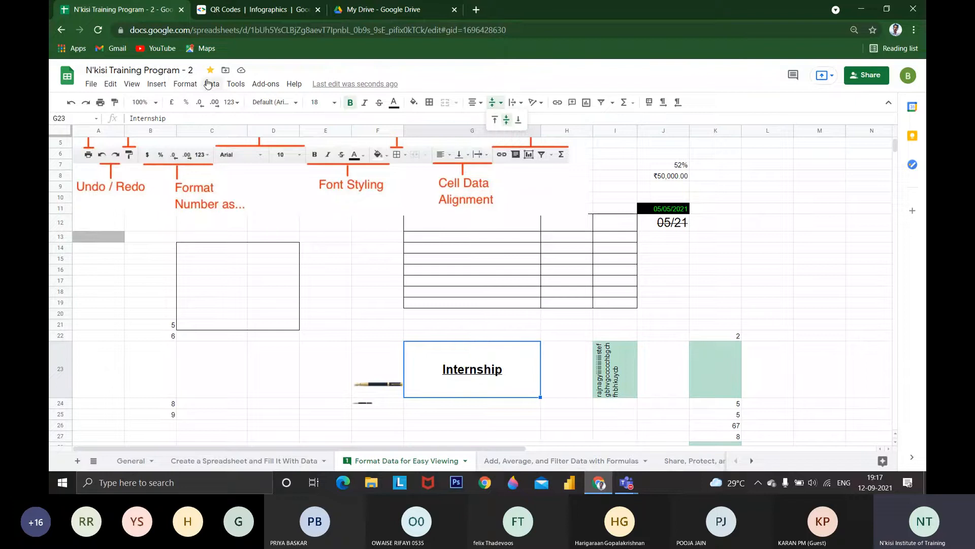
Set the horizontal alignment of the Internship text in G23 to left
click(148, 86)
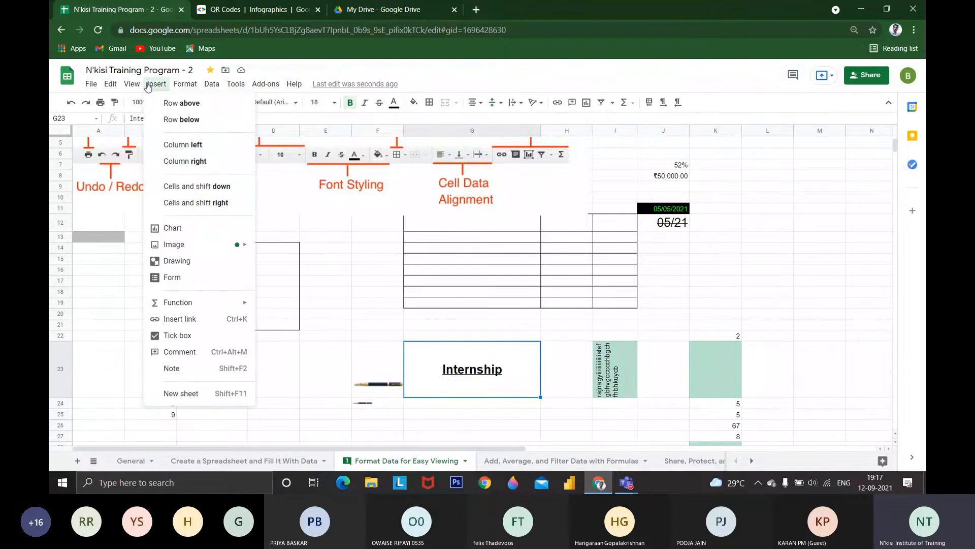
mouse_move(196, 92)
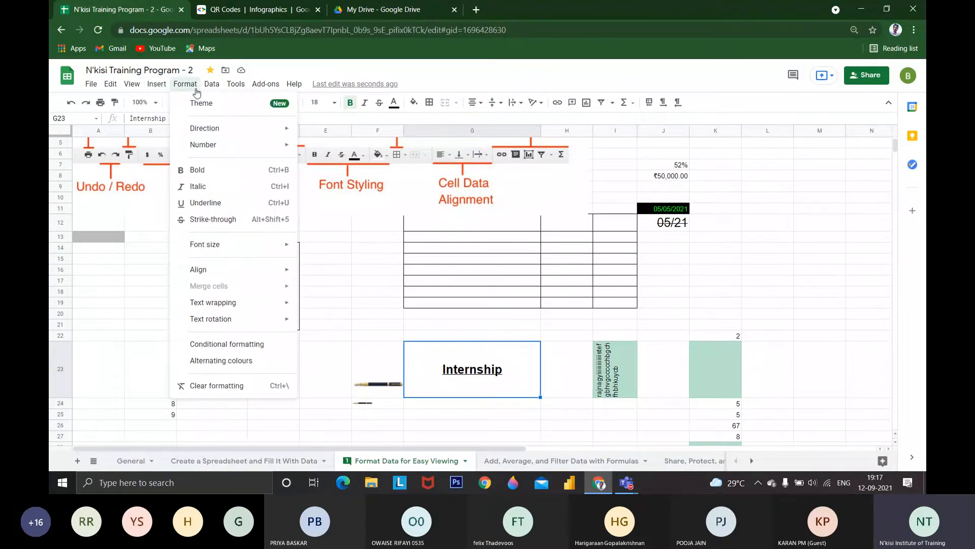
mouse_move(268, 269)
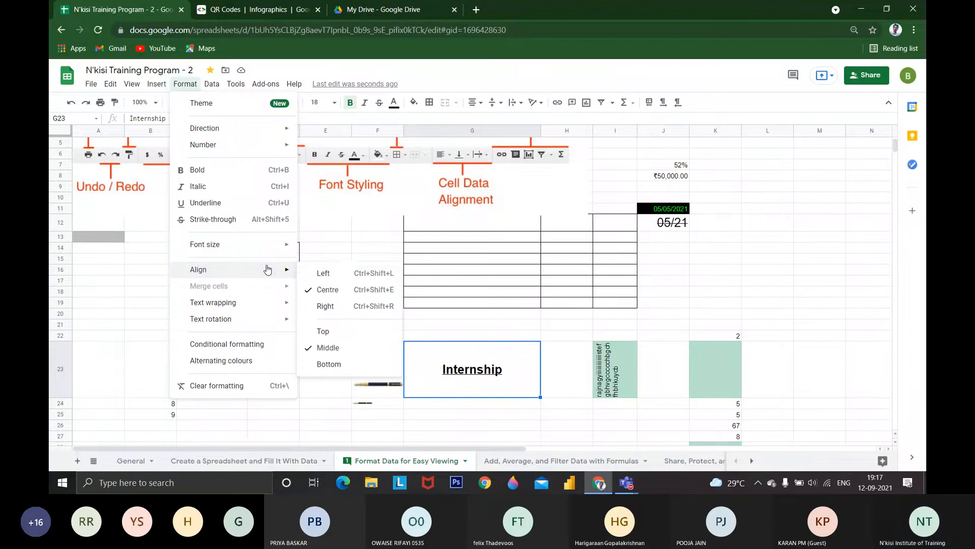
click(321, 275)
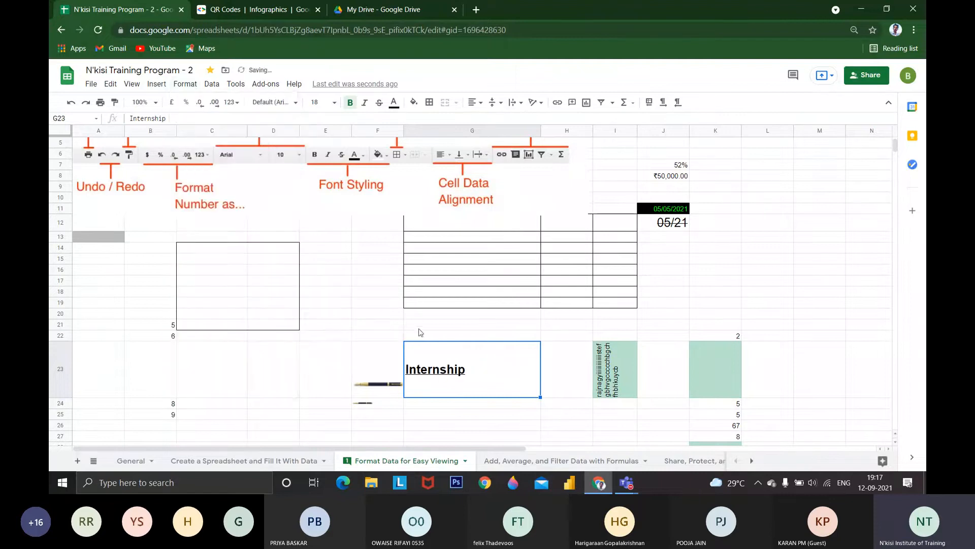
Centre the Internship text in G23 horizontally and review the horizontal and vertical alignment options
click(131, 83)
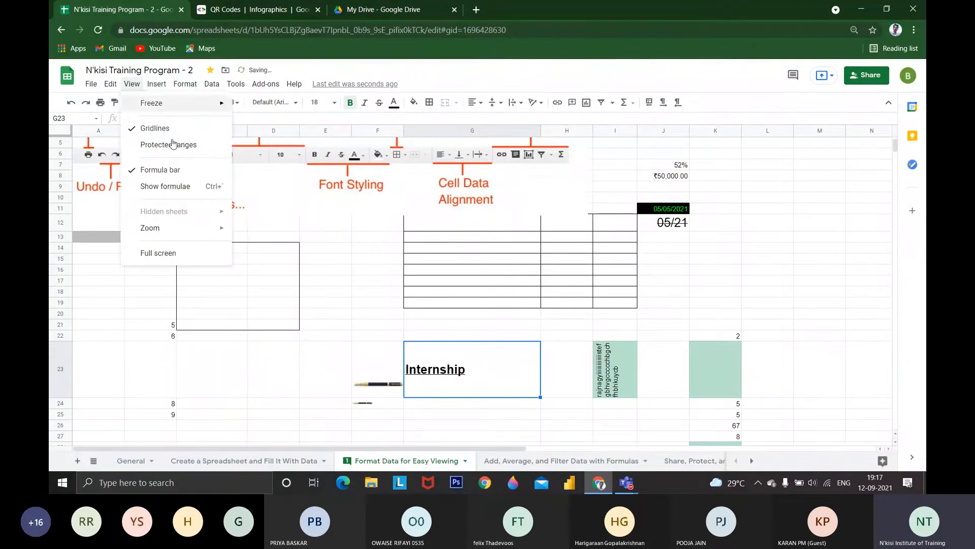
mouse_move(156, 85)
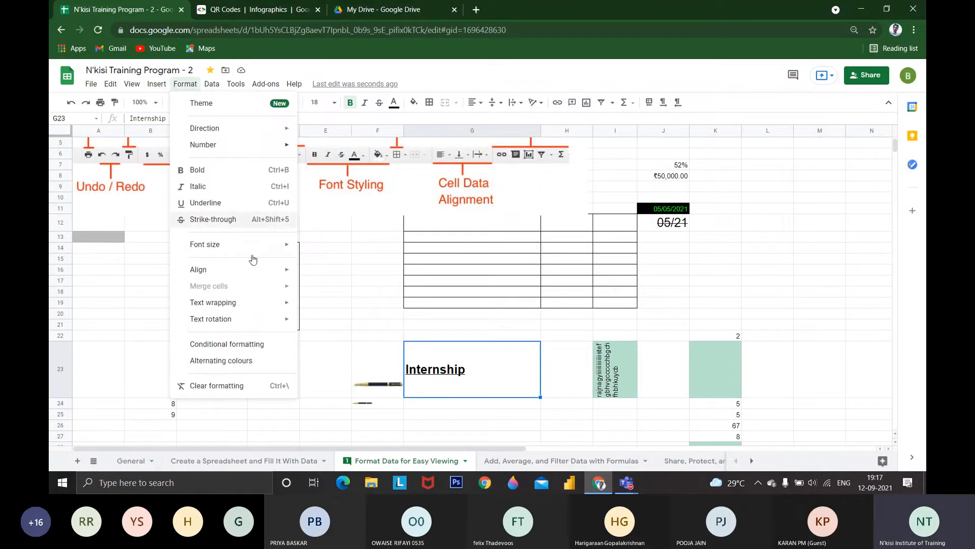
mouse_move(266, 274)
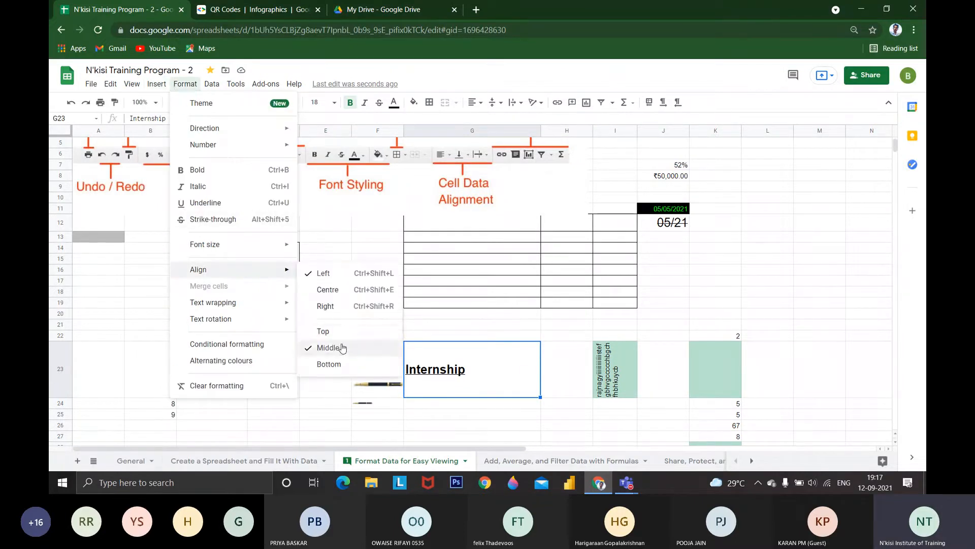
click(350, 289)
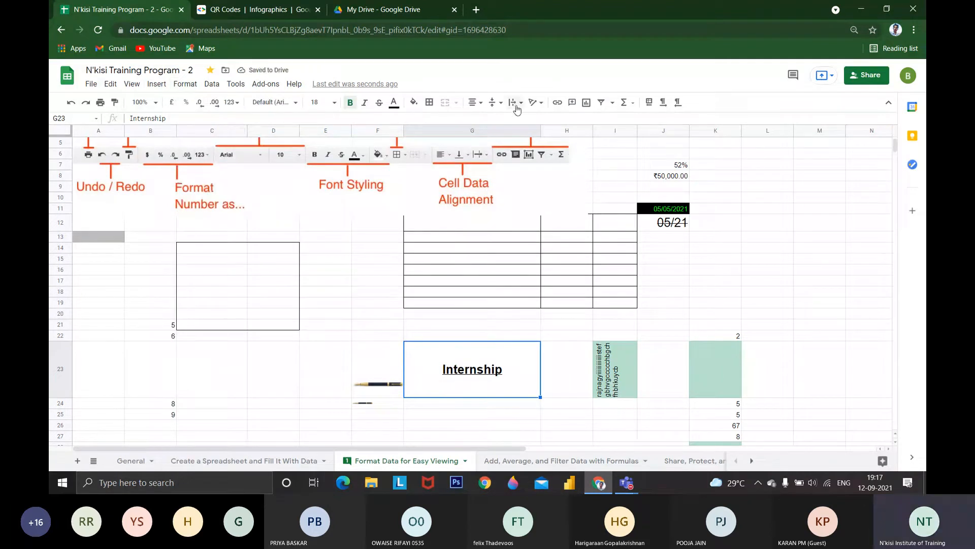
click(473, 104)
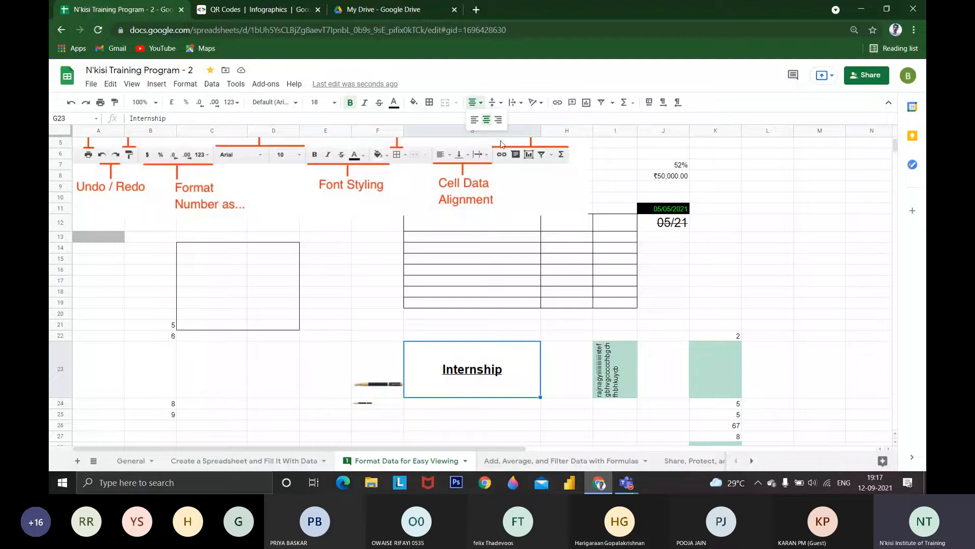
click(493, 102)
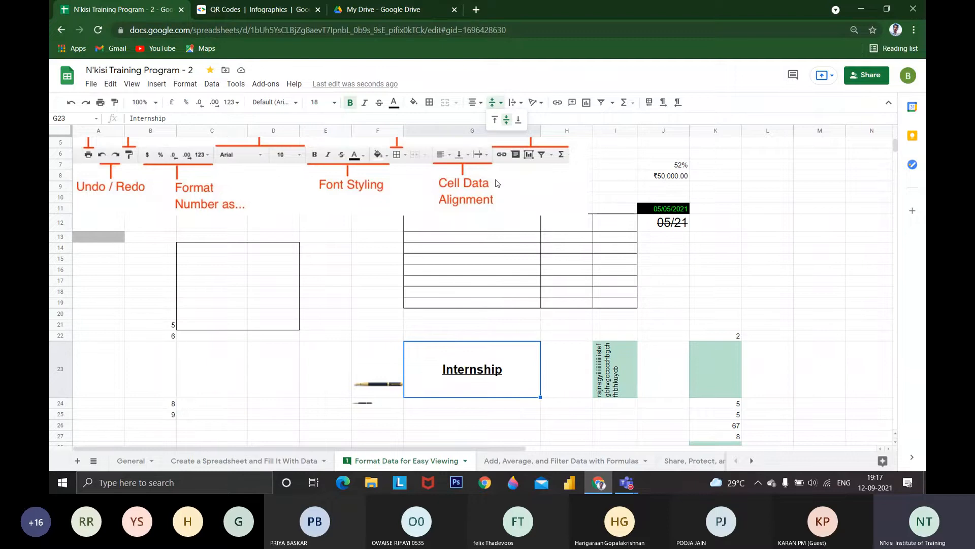
click(549, 236)
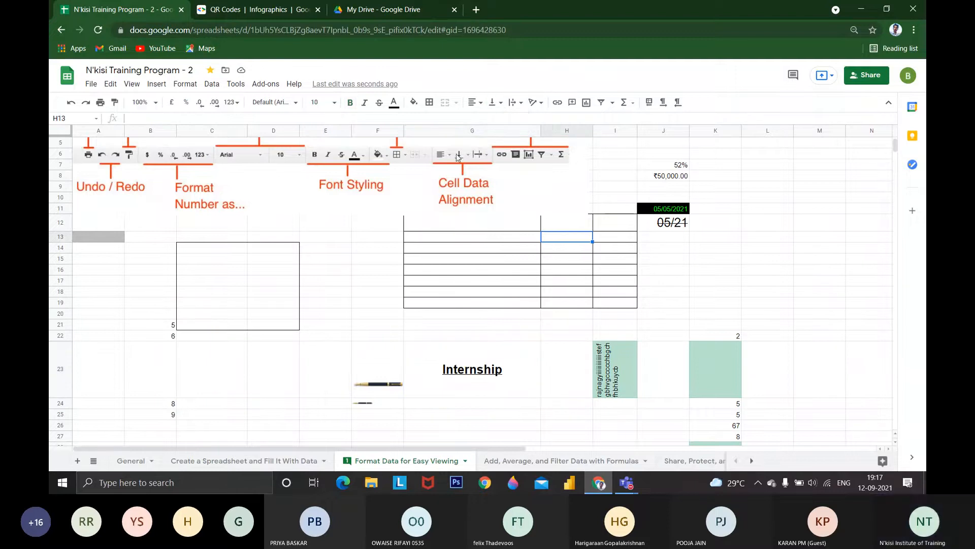
Set the text wrapping of the empty cell H13 to wrap and change it to clip
click(514, 102)
click(526, 121)
click(515, 103)
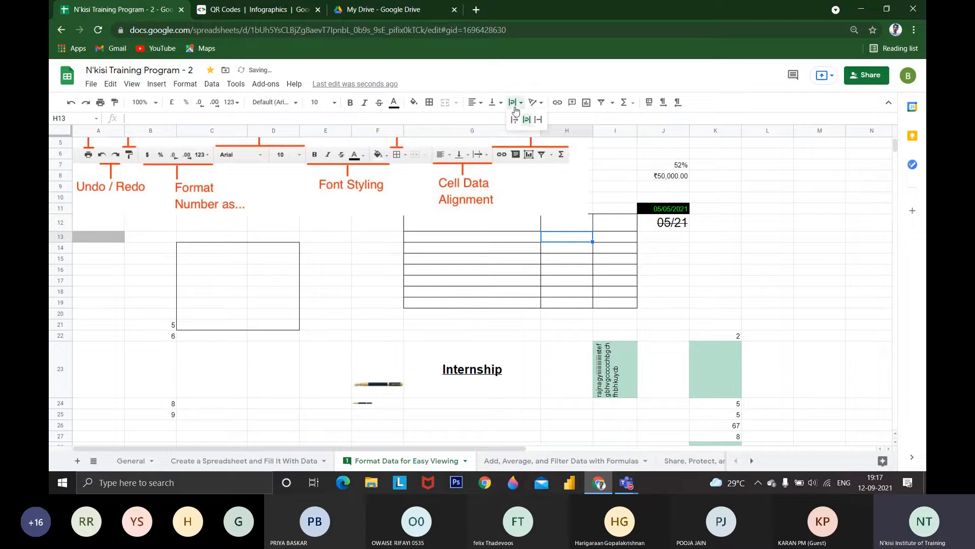
click(539, 120)
Set the long text in I23 to overflow and remove its text rotation
click(476, 390)
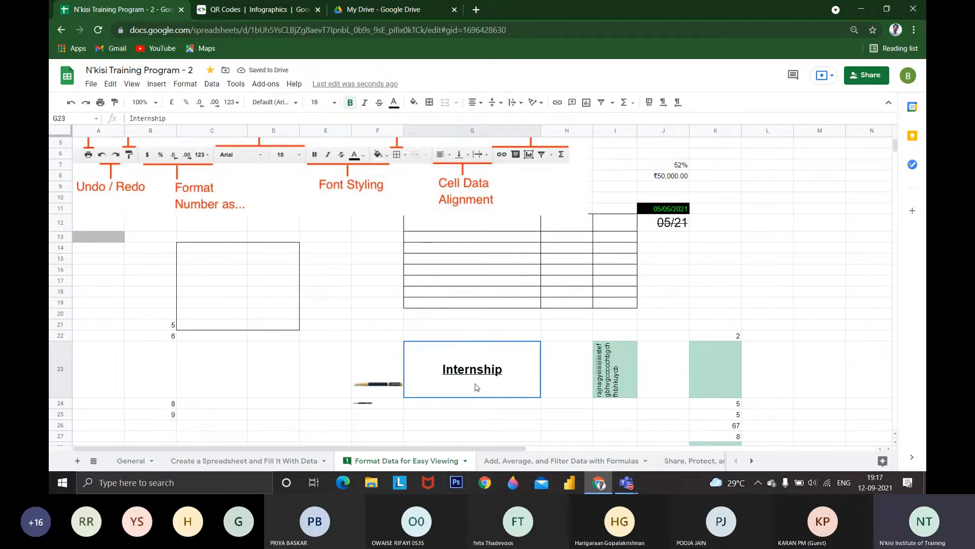
click(617, 391)
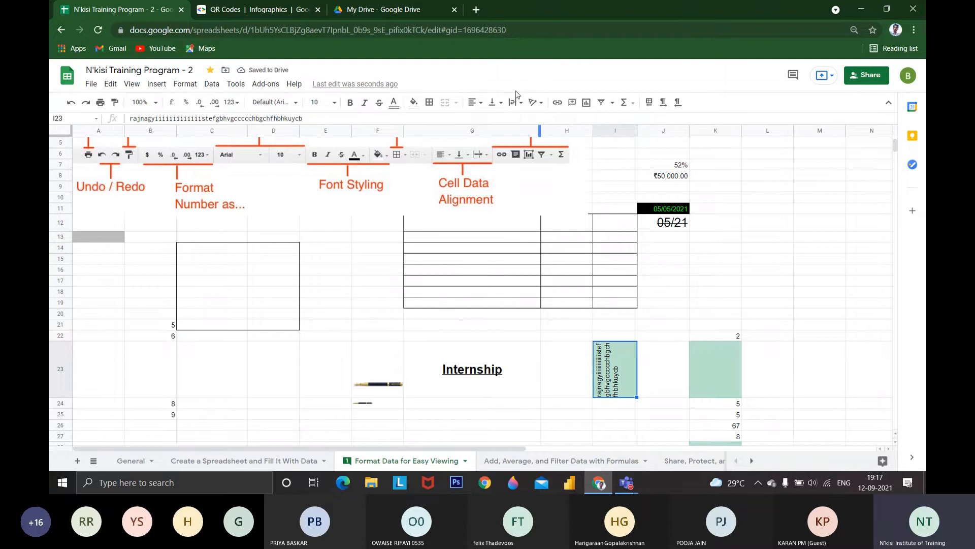
click(516, 102)
click(516, 120)
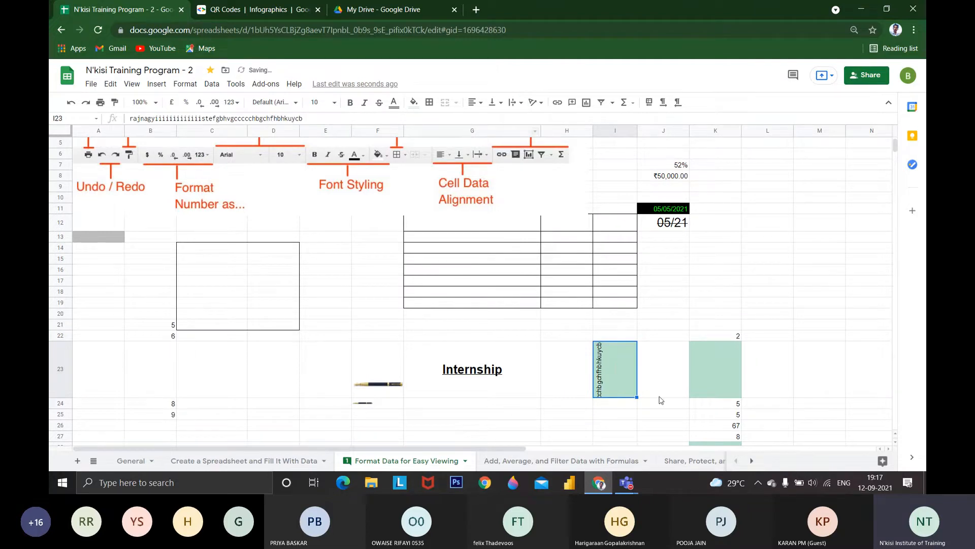
click(534, 102)
click(538, 119)
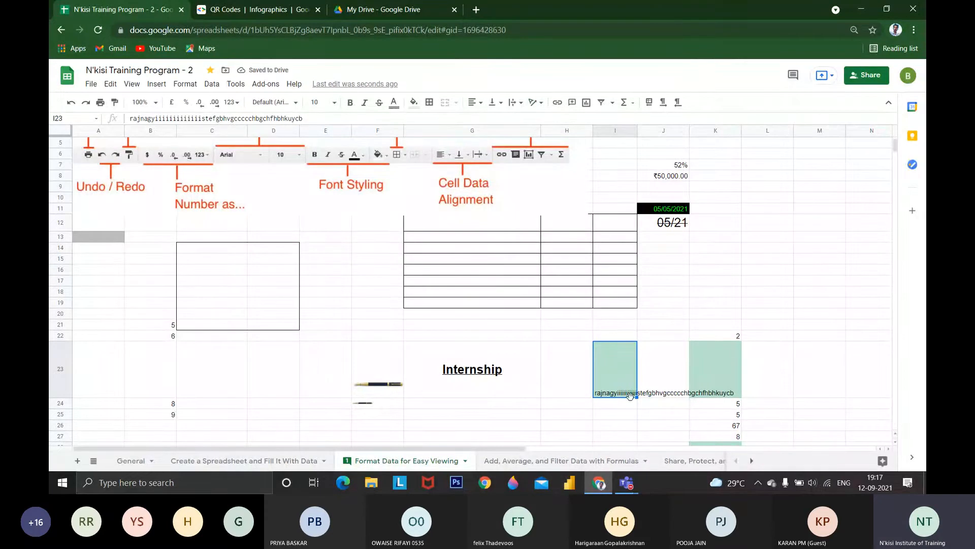
Enter "jan" in J23 beside the overflowing text
click(655, 396)
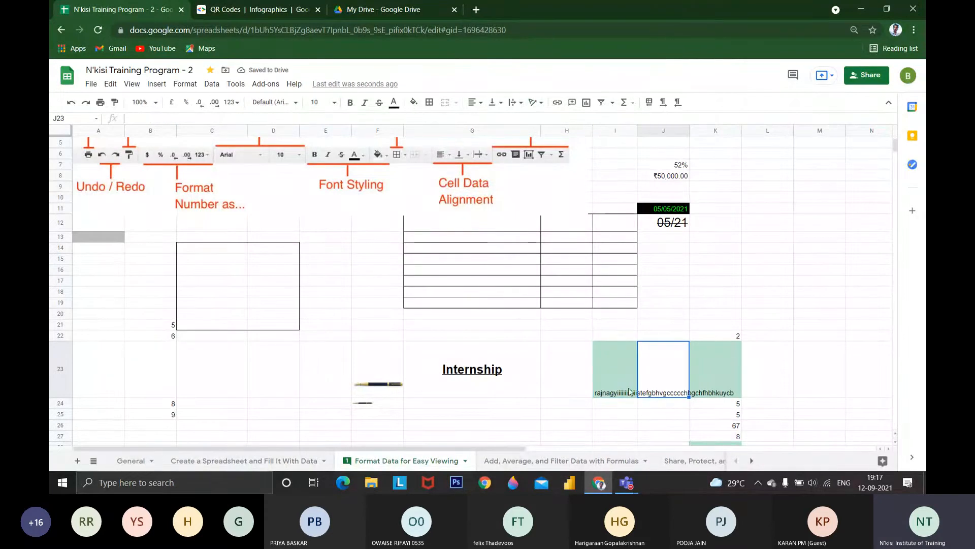
text(jan)
key(Return)
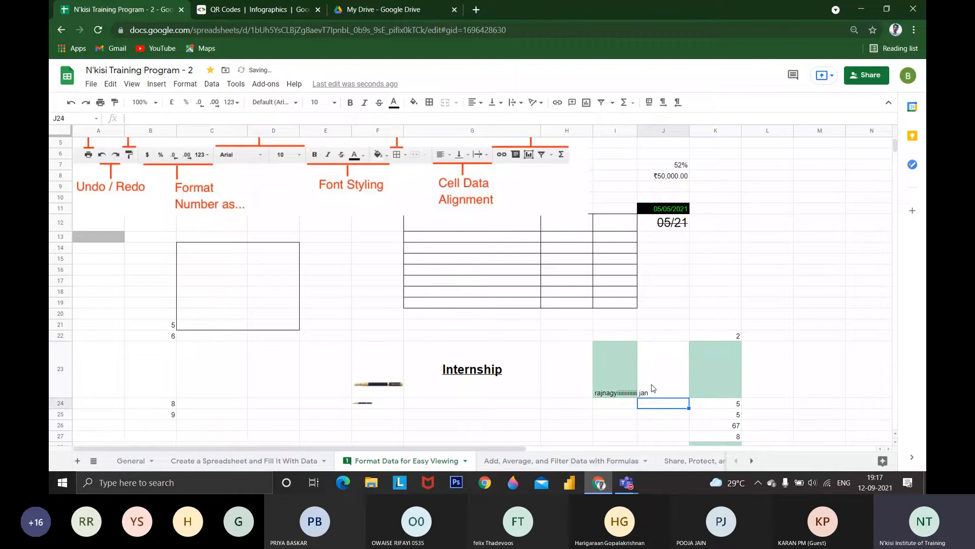
Wrap the long text in I23 within its cell and check the full entry without changing it
click(611, 379)
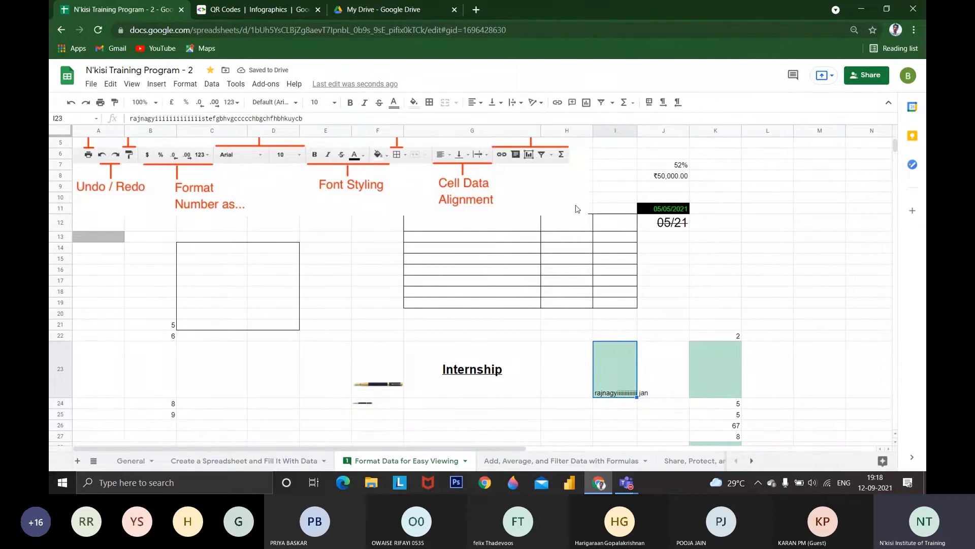
click(513, 104)
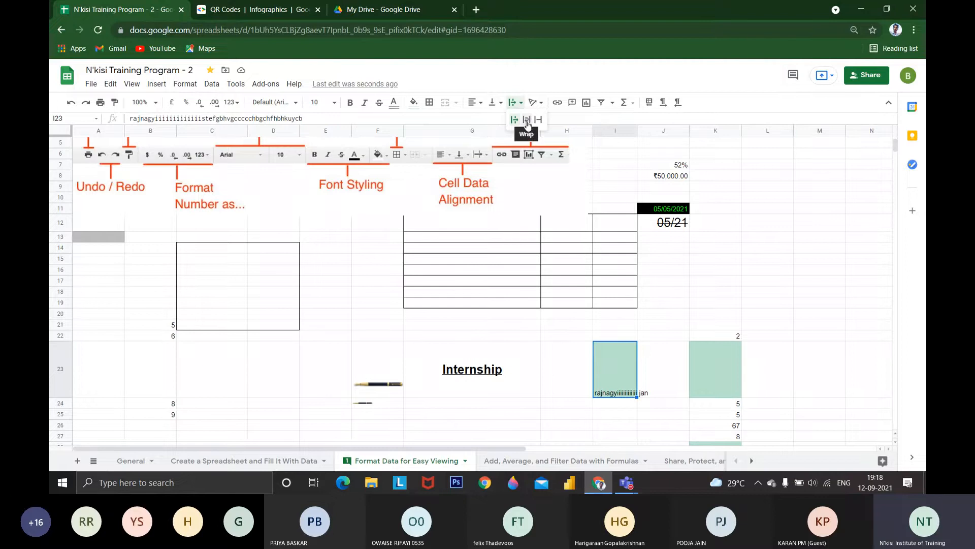
click(527, 122)
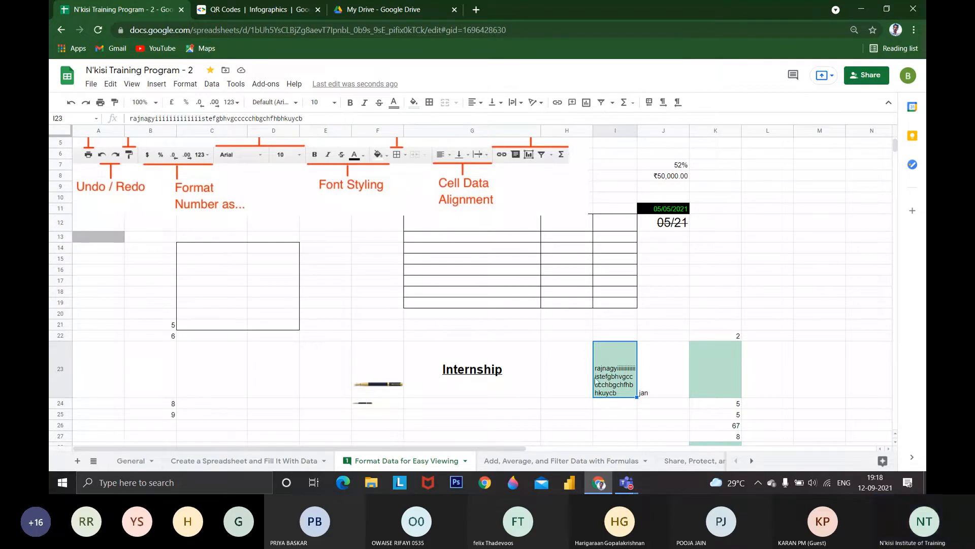
double_click(628, 392)
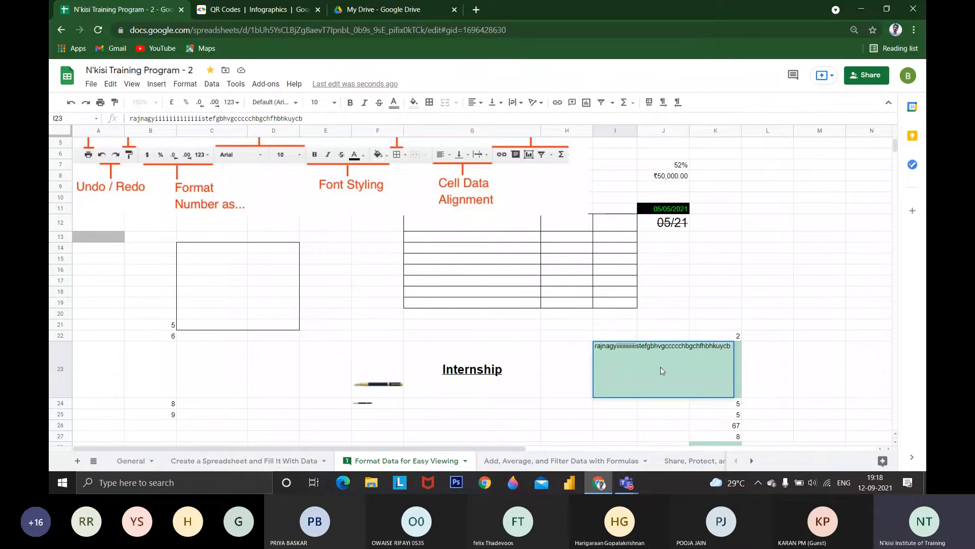
key(Escape)
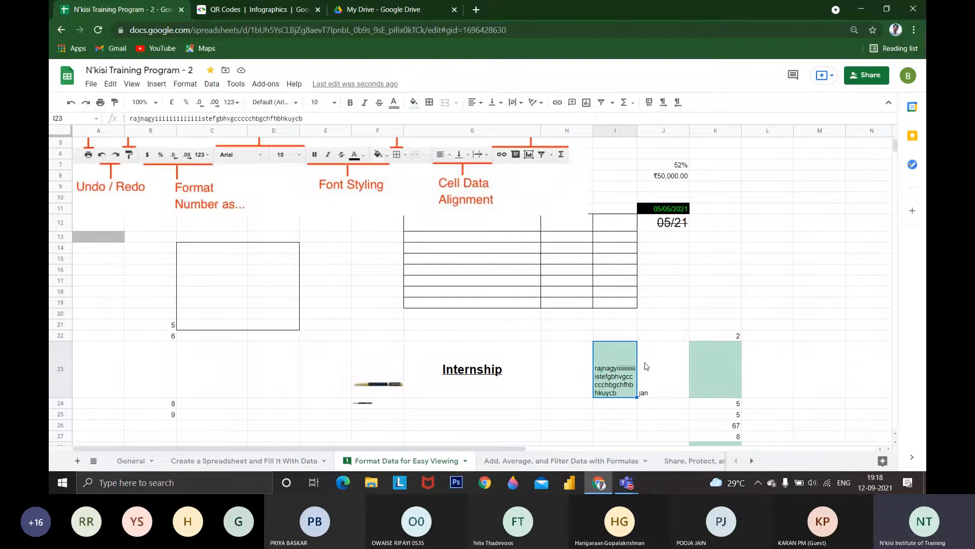
click(696, 315)
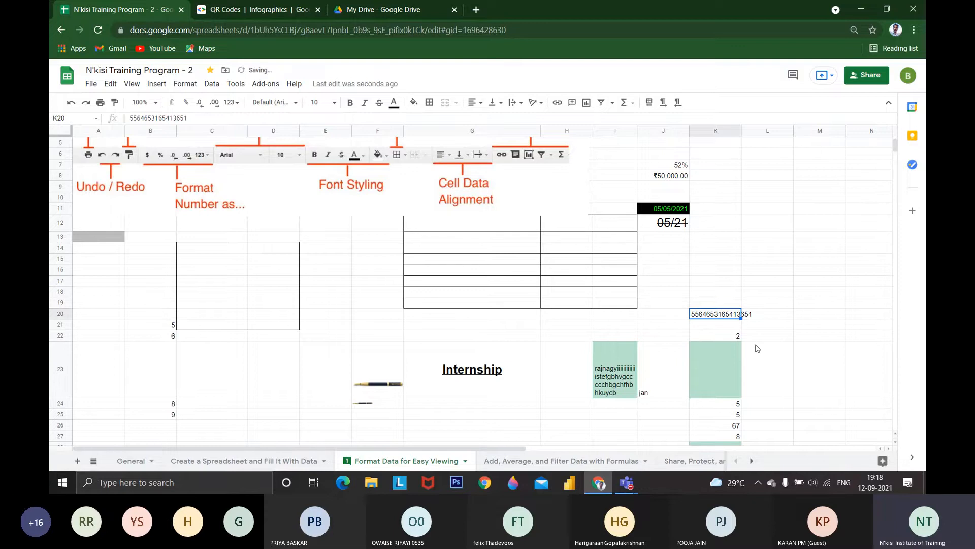
key(Right)
key(Left)
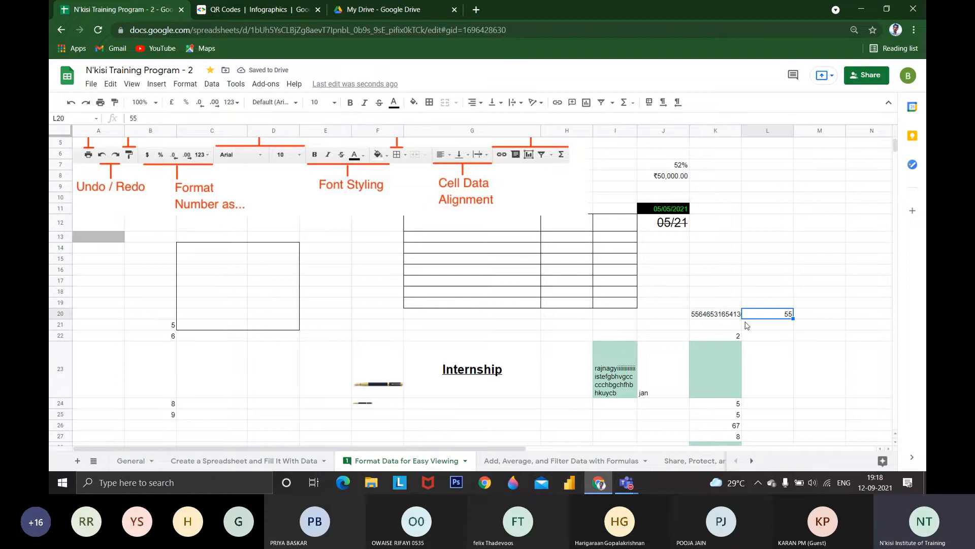
Widen column K until the long number in K20 fits, and narrow the column back
drag(742, 131, 759, 131)
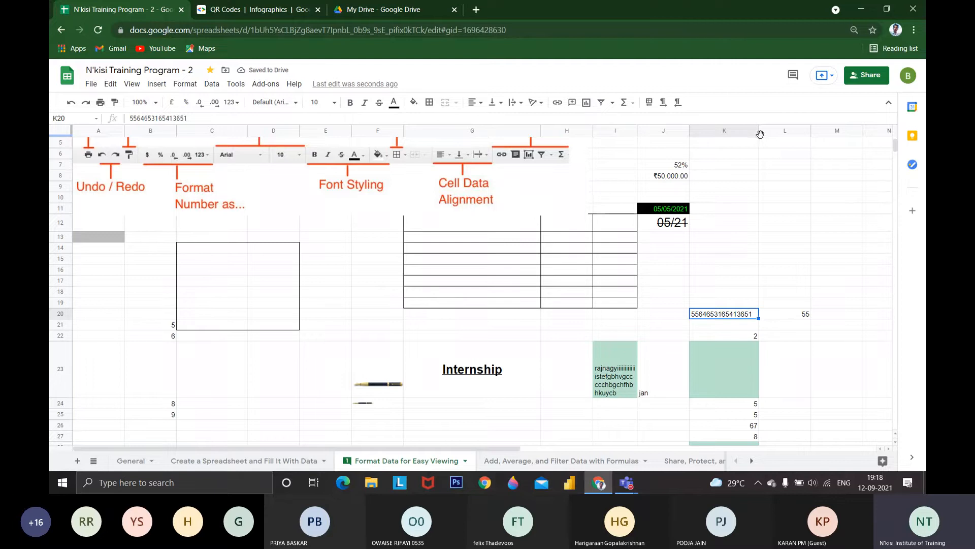
click(758, 133)
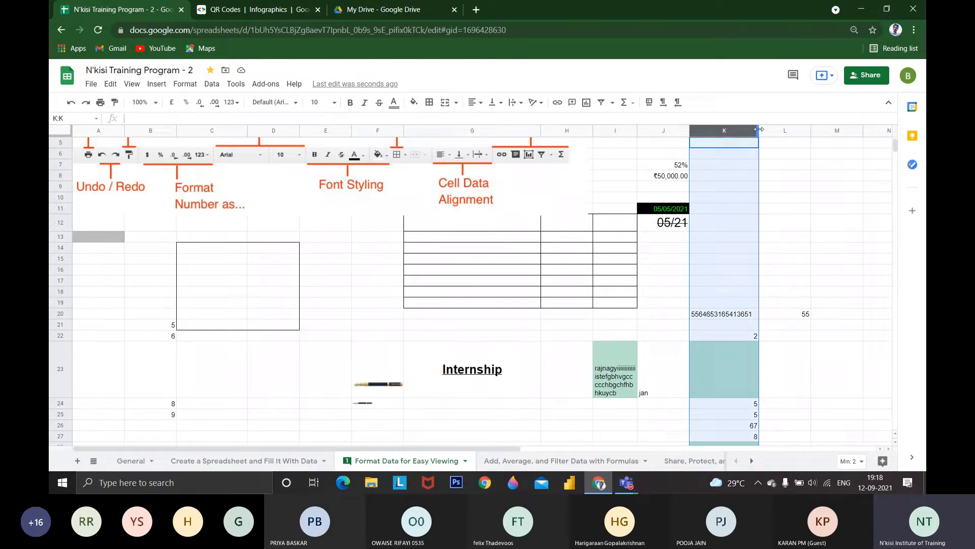
drag(758, 130, 743, 130)
Try the tilt up and tilt down text rotations on I23, ending with stack vertically
click(607, 377)
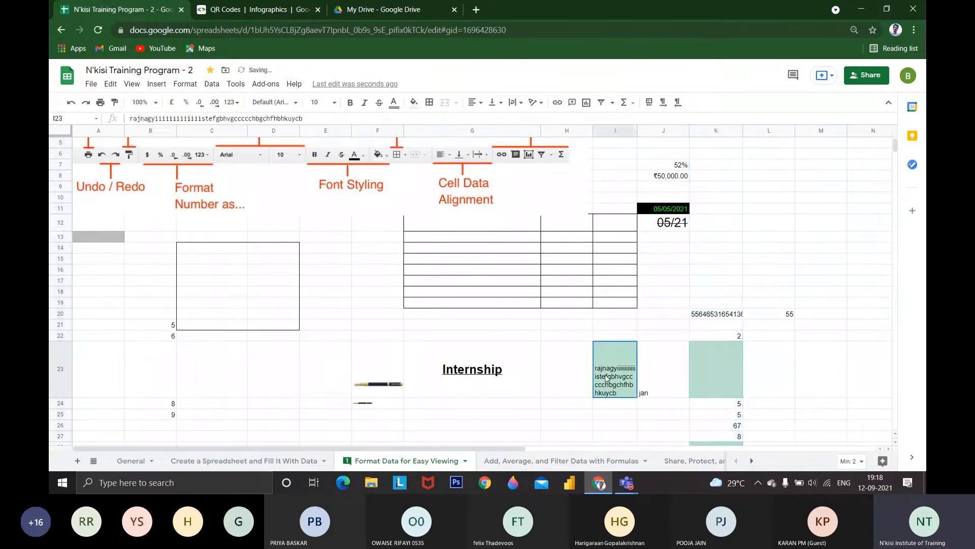
click(535, 102)
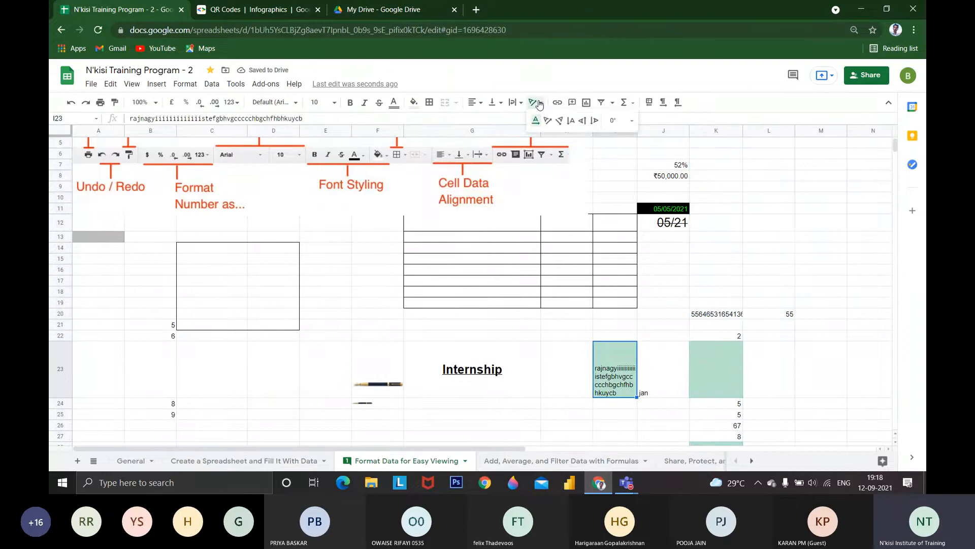
click(547, 122)
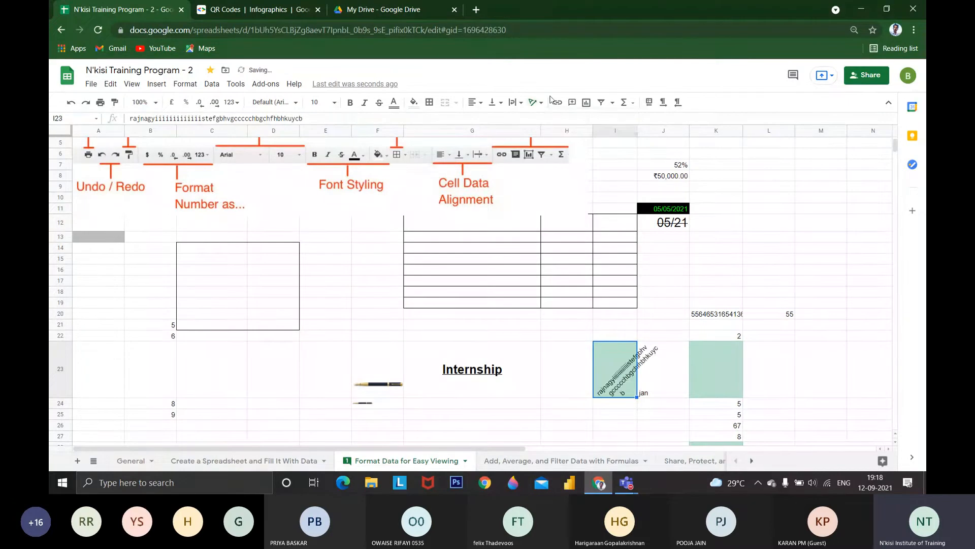
click(536, 103)
click(559, 121)
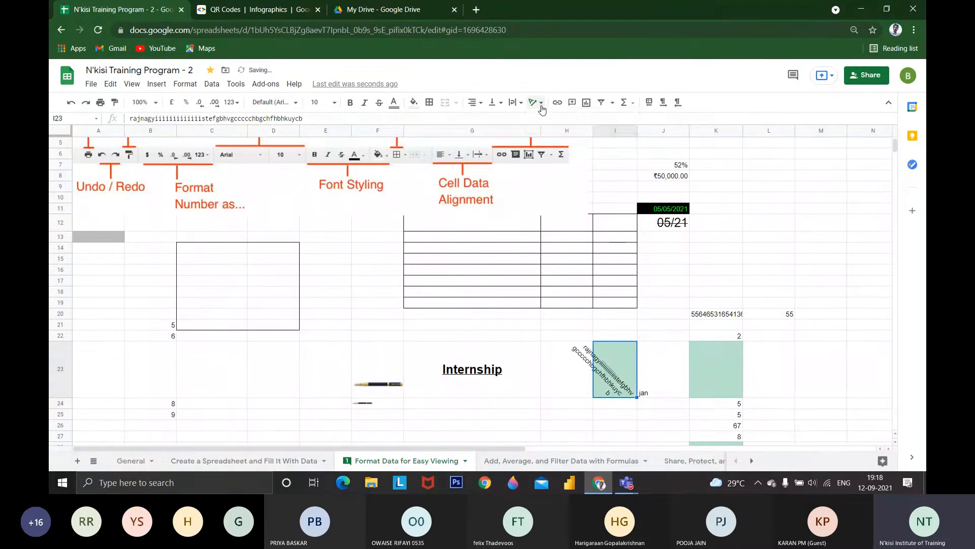
click(536, 102)
click(571, 121)
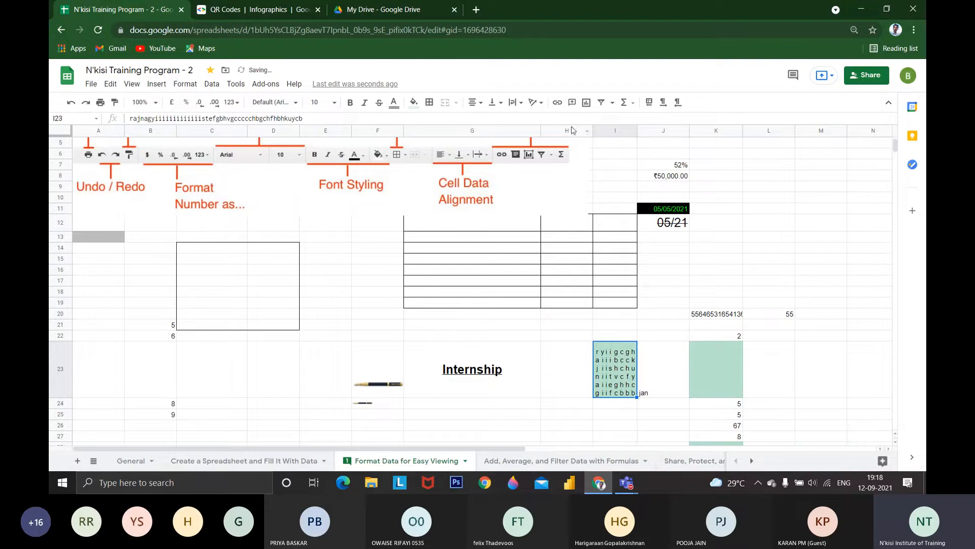
Tilt the Internship text in G23 up by 45° and change its rotation to stack vertically
click(487, 356)
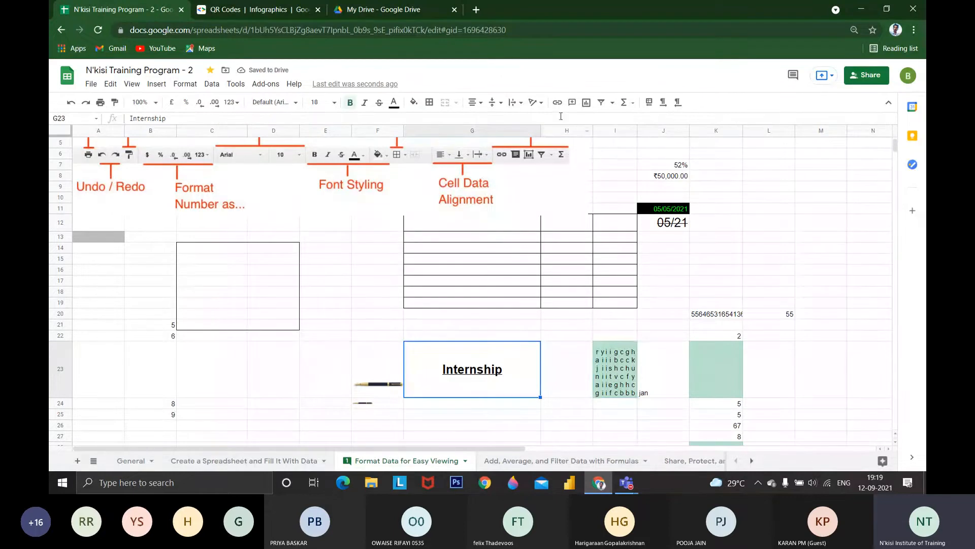
click(536, 102)
click(548, 121)
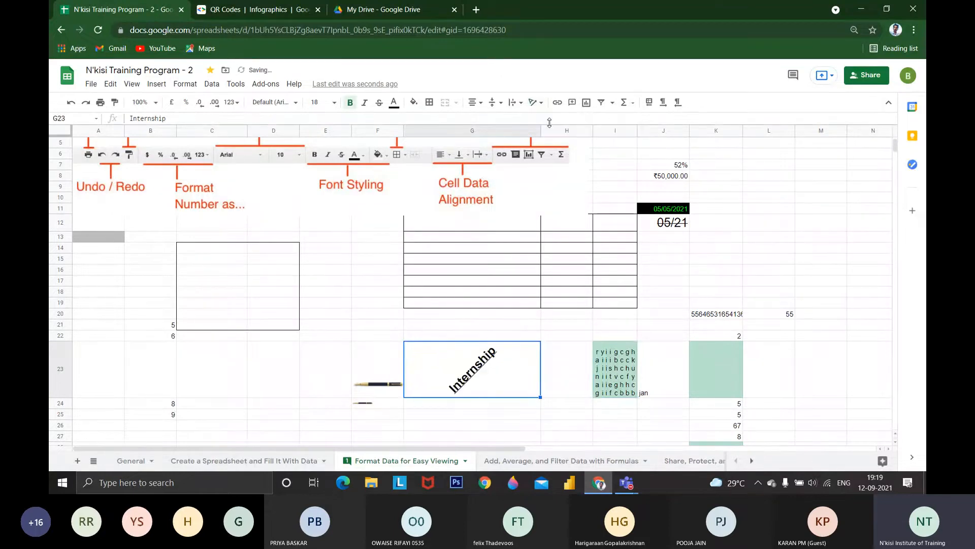
click(535, 102)
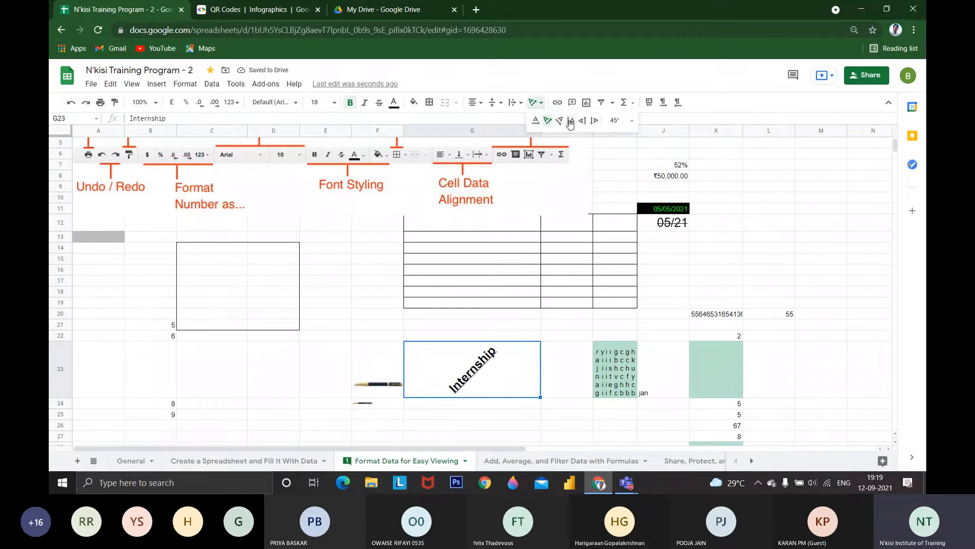
click(570, 122)
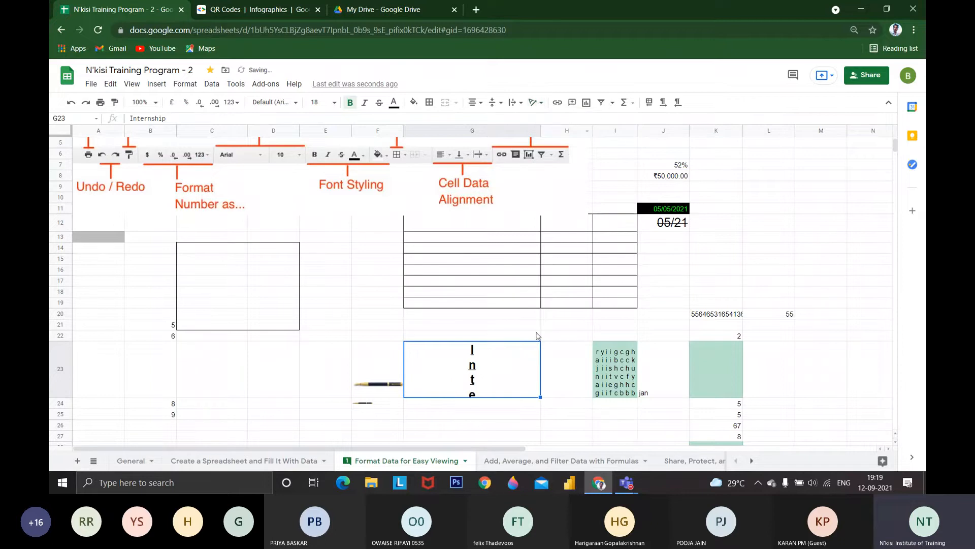
Make row 23 taller and rotate the Internship text in G23 to read straight upwards
drag(56, 398, 56, 445)
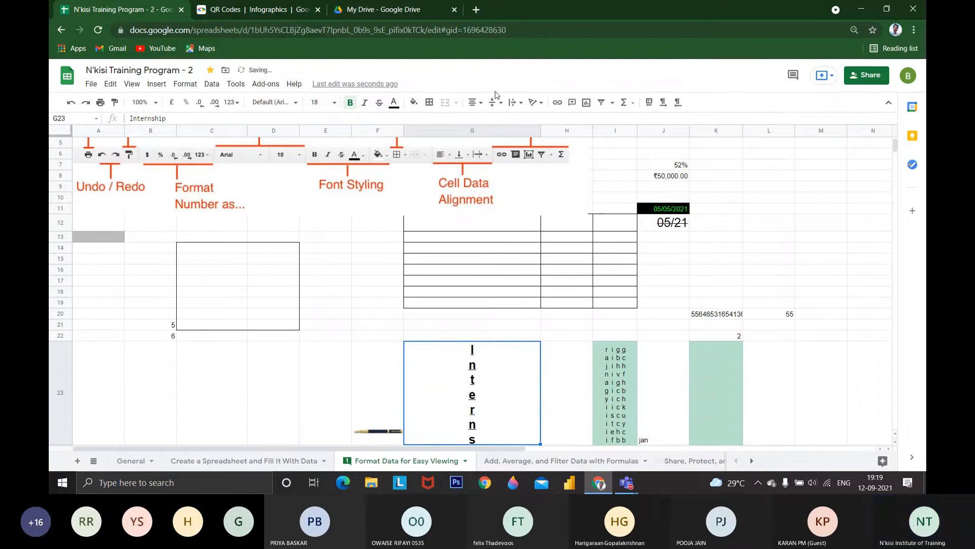
click(534, 103)
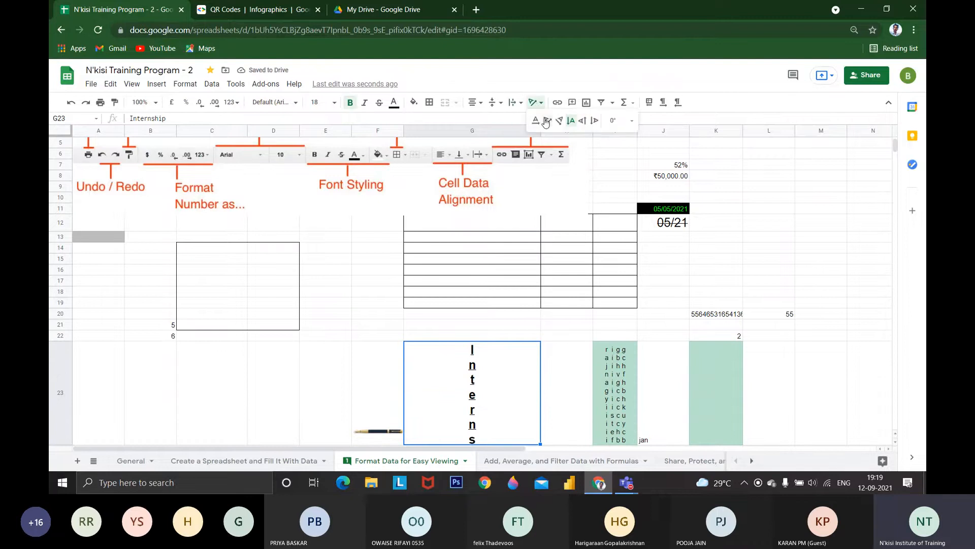
click(583, 120)
scroll(501, 340, down, 3)
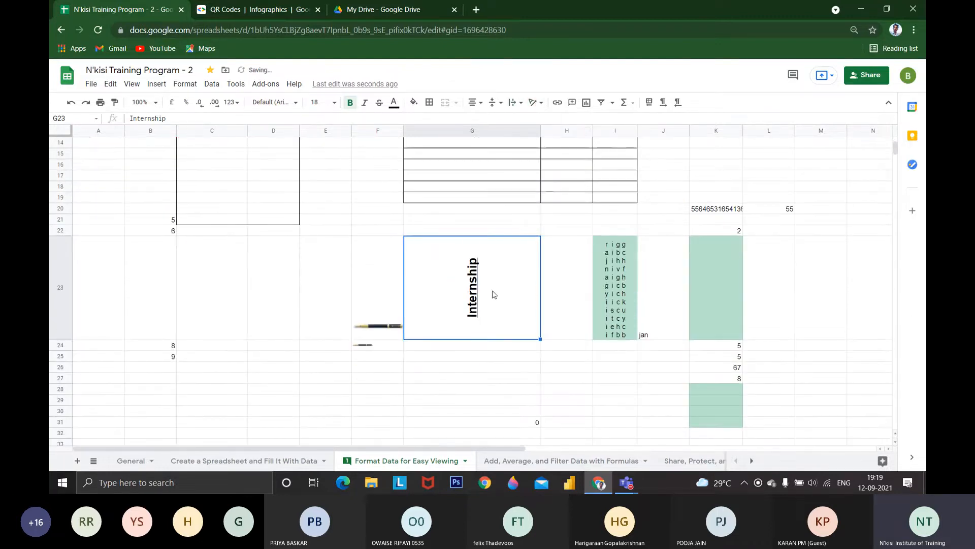
Replace the Internship text in G23 with "break"
text(braak)
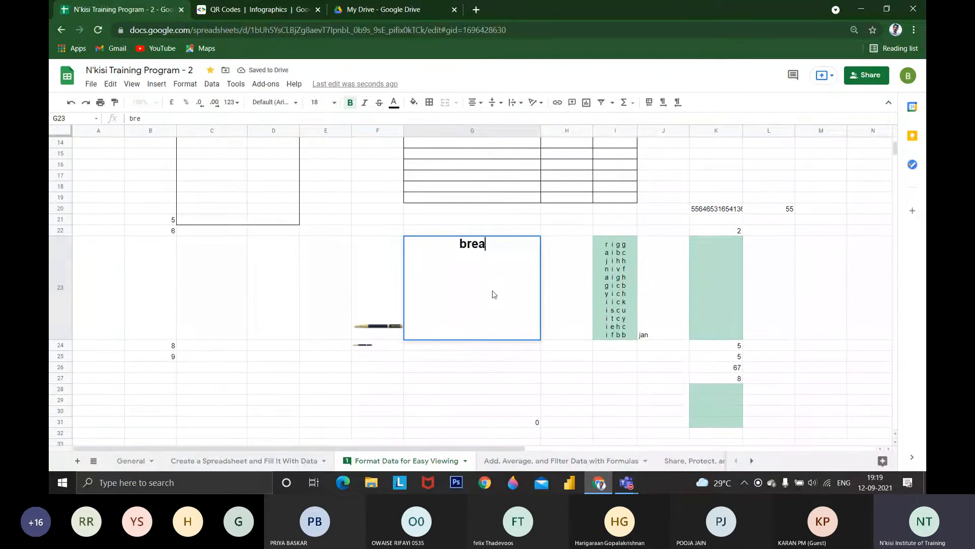
key(Return)
click(493, 294)
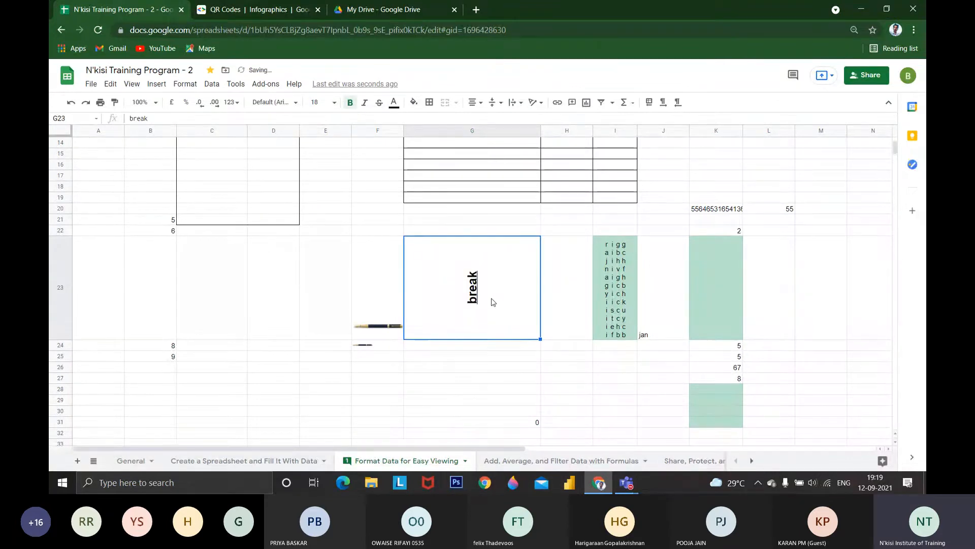
Rotate the break text in G23 to read straight downwards, and change its rotation to a custom angle of -45°
scroll(493, 295, up, 1)
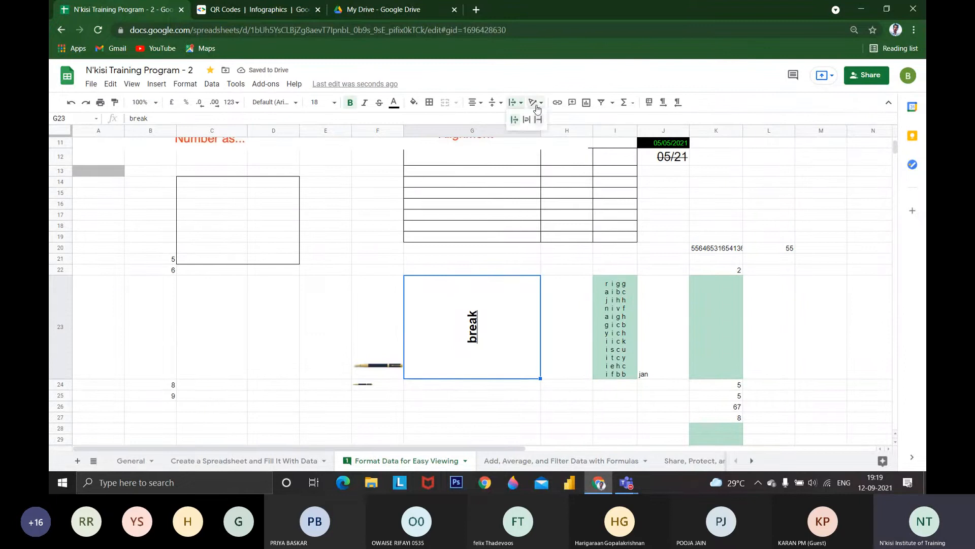
click(535, 102)
click(595, 122)
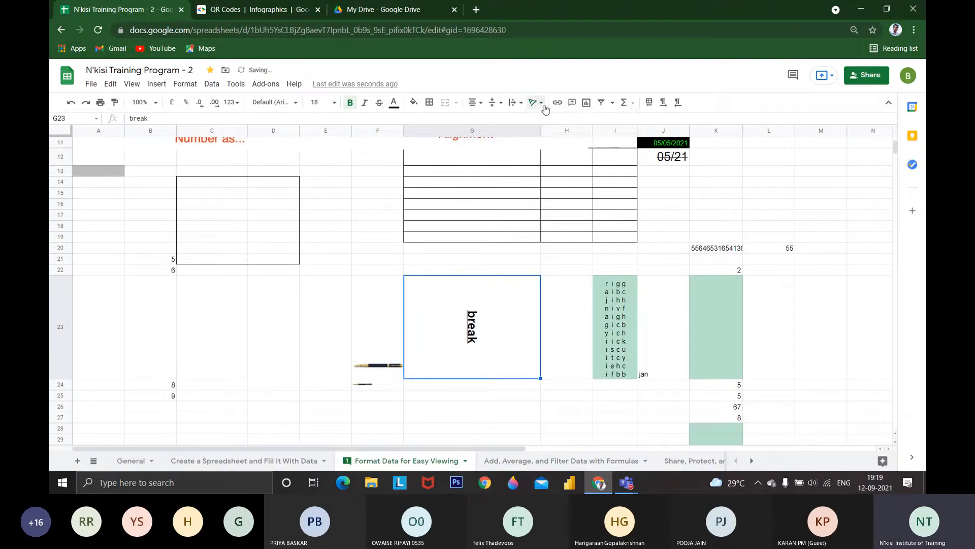
click(535, 102)
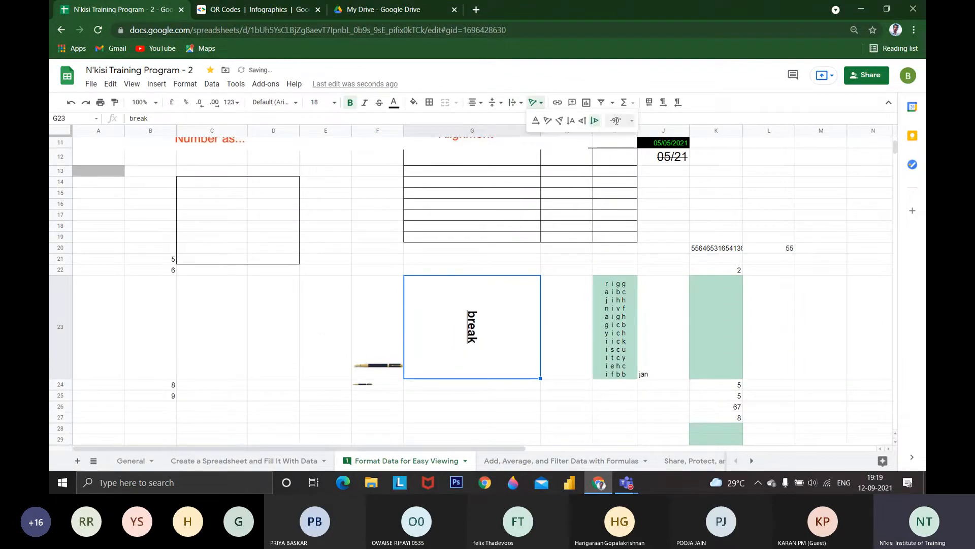
click(616, 120)
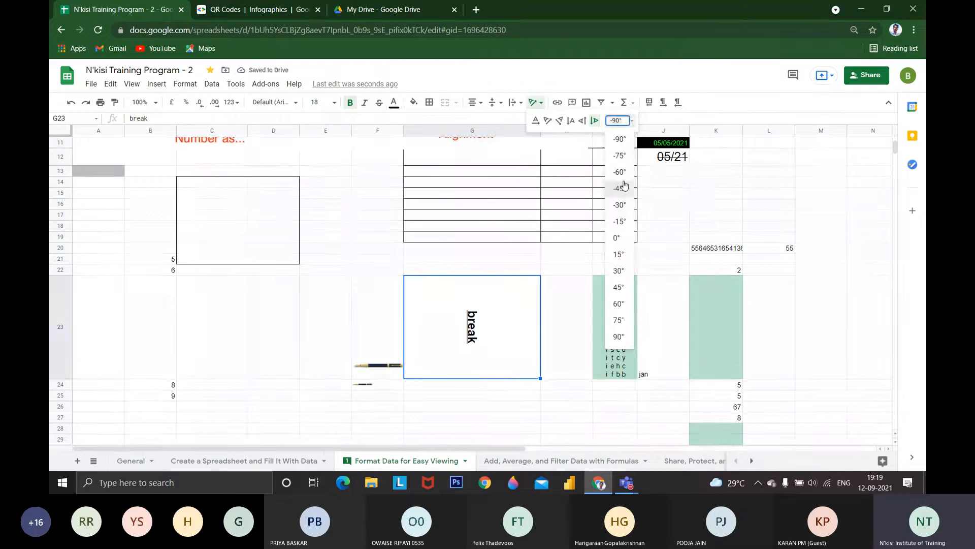
click(623, 187)
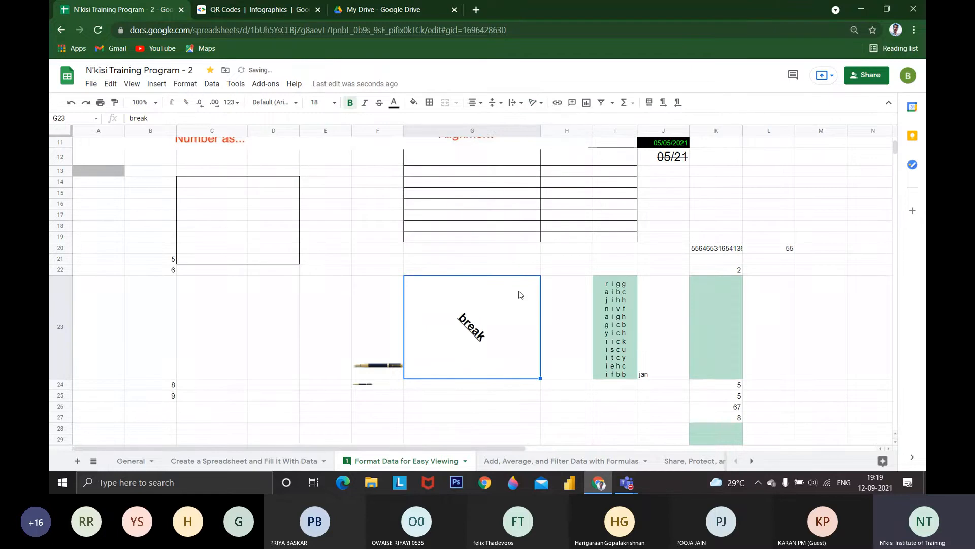
click(536, 102)
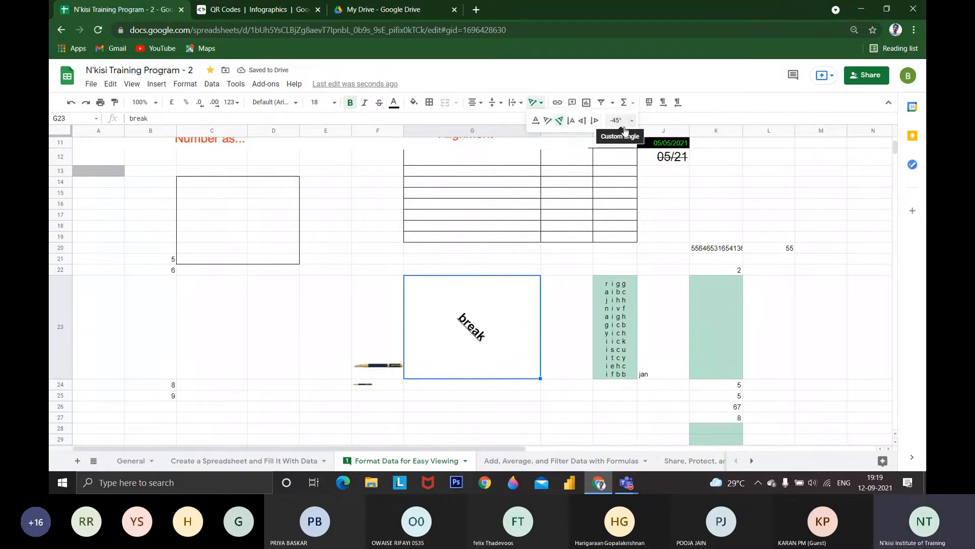
scroll(625, 131, up, 3)
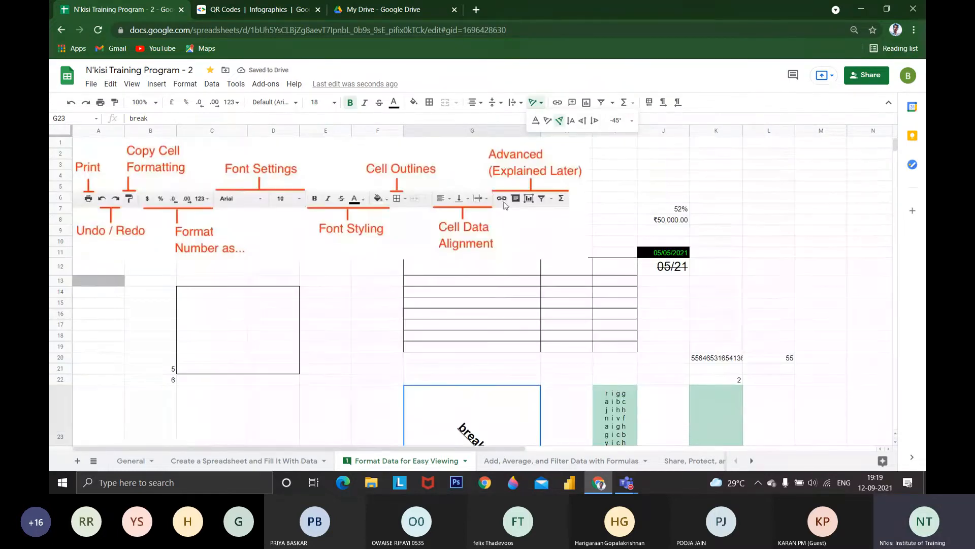
click(557, 103)
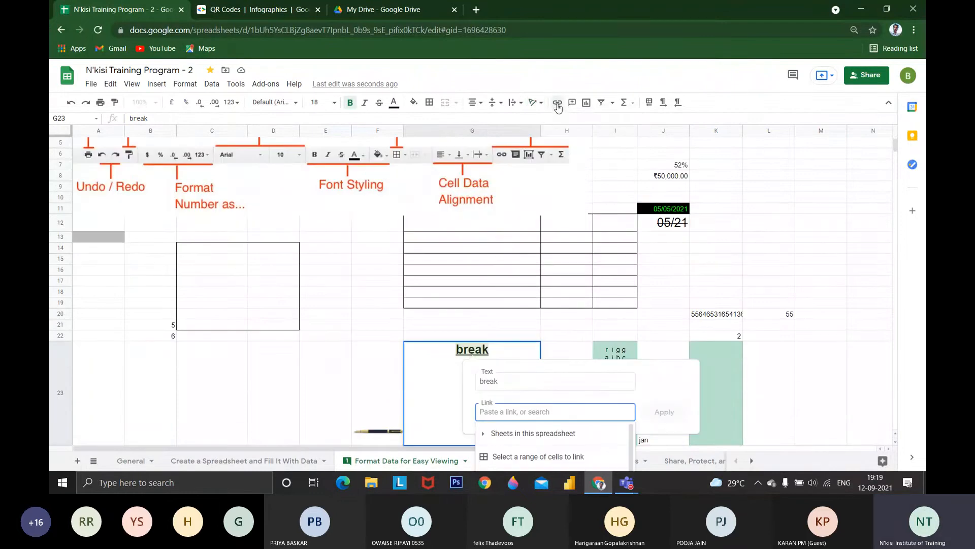
double_click(466, 349)
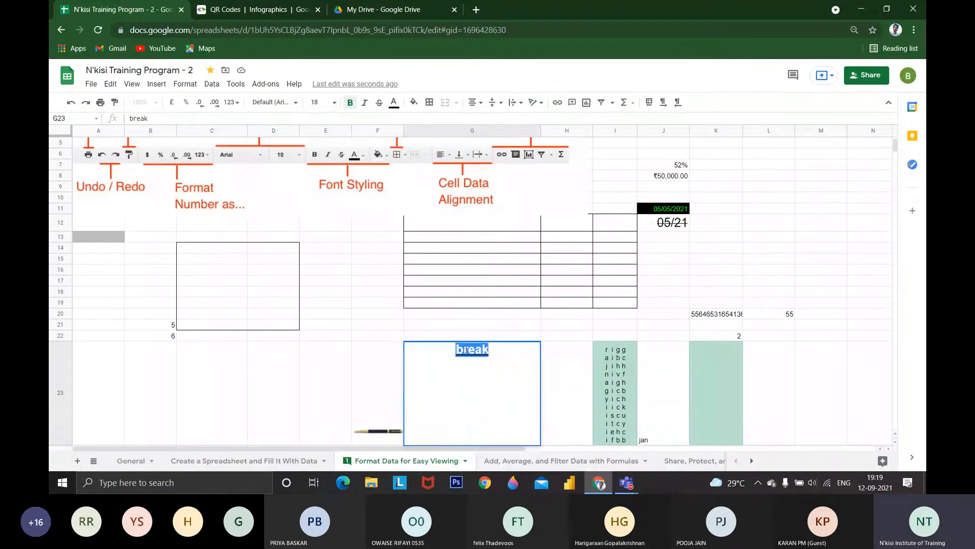
Enter the contact's e-mail address in K15
click(707, 258)
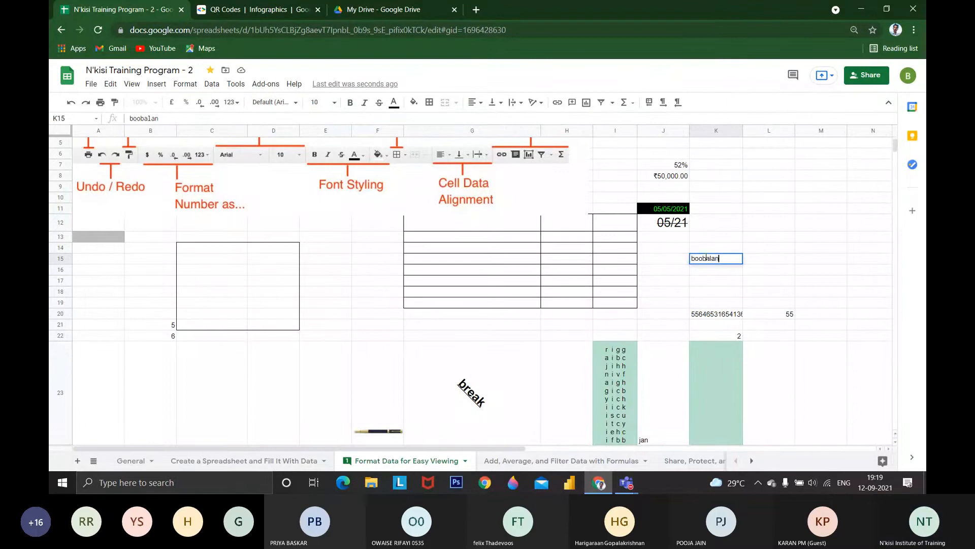
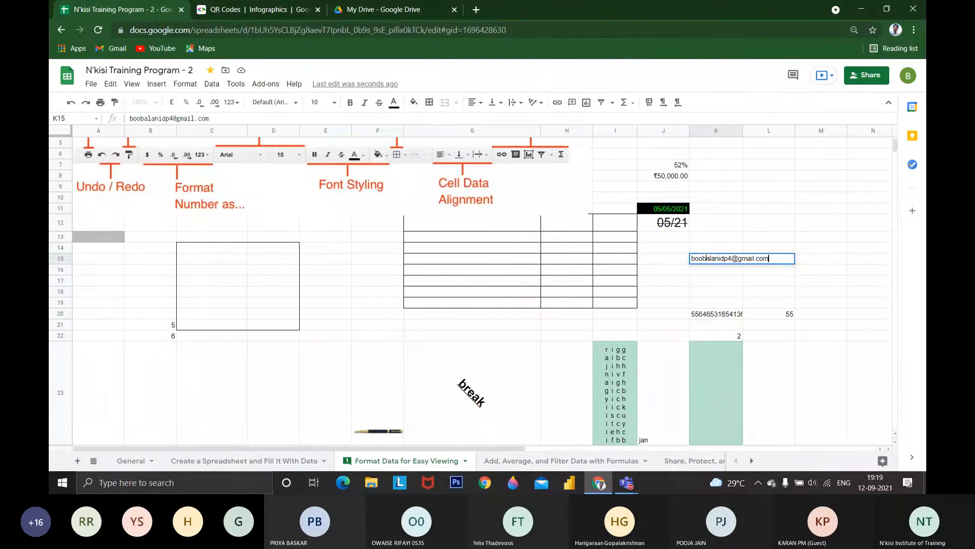
key(Return)
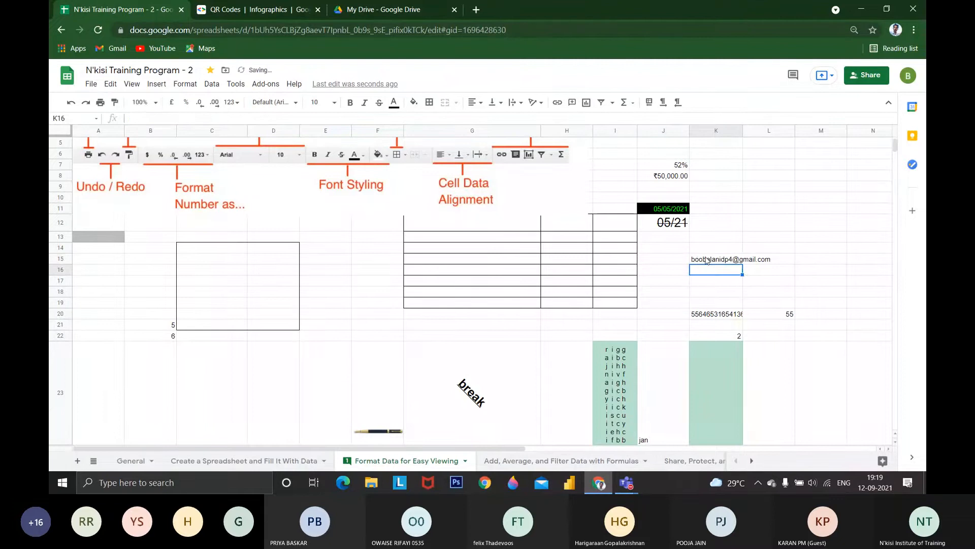
text(www)
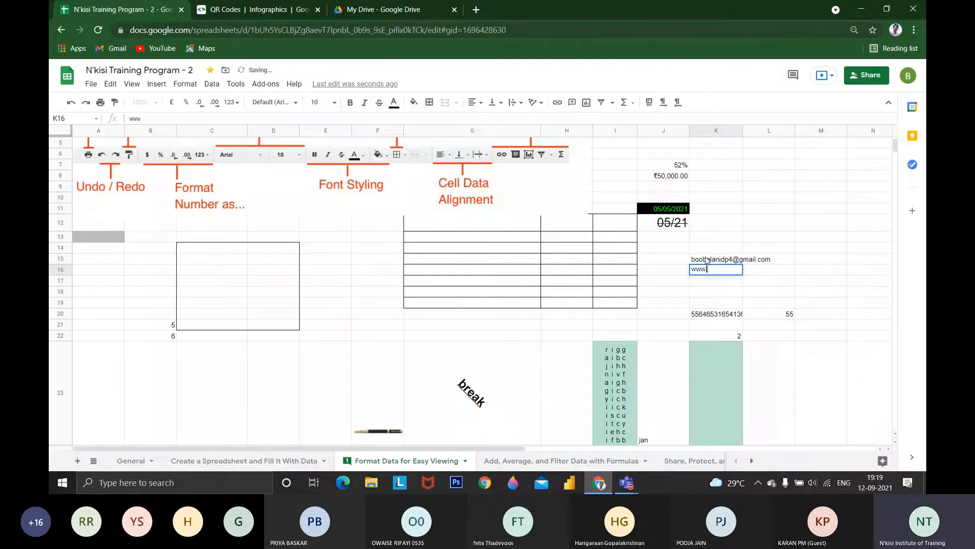
text(.n-kisi.com)
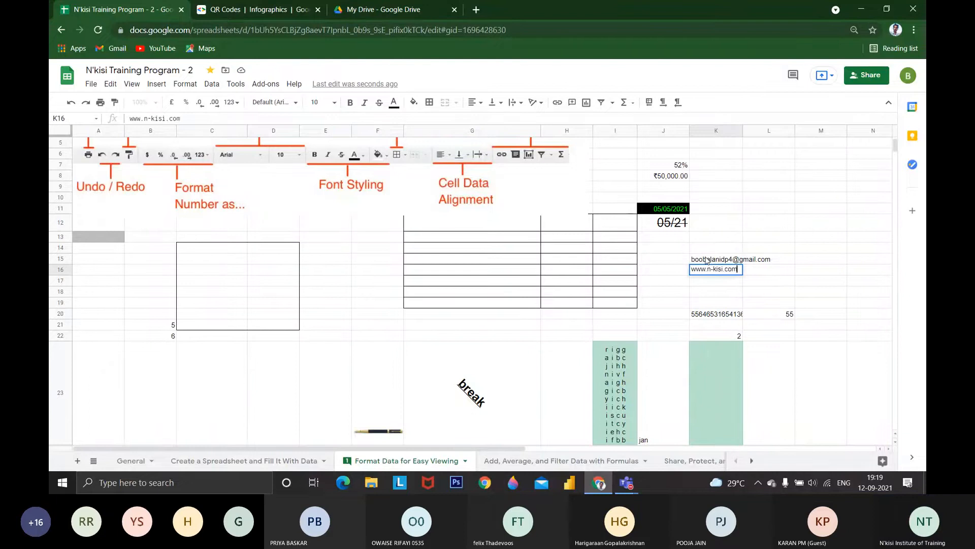
key(Return)
Open the website linked in K16 and return to the spreadsheet
click(704, 272)
click(717, 259)
click(717, 269)
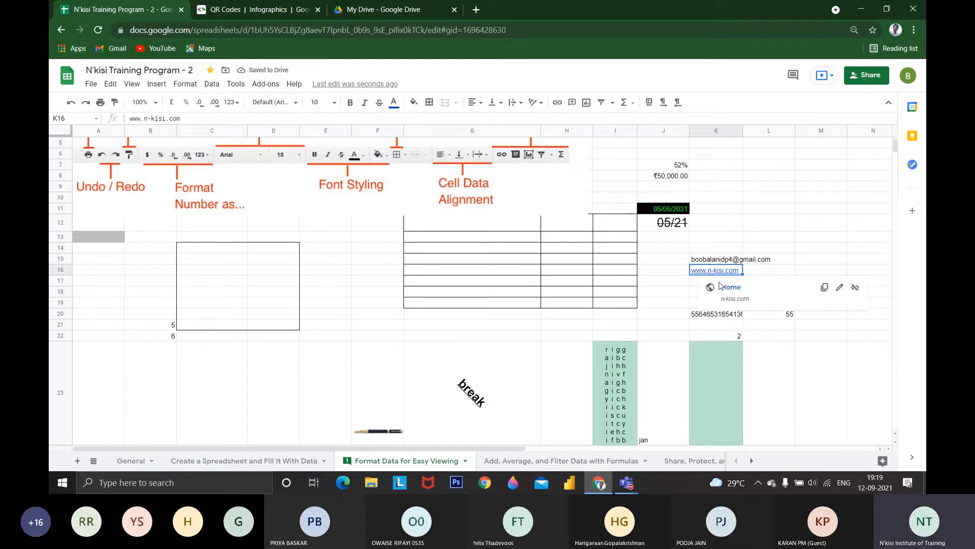
click(721, 287)
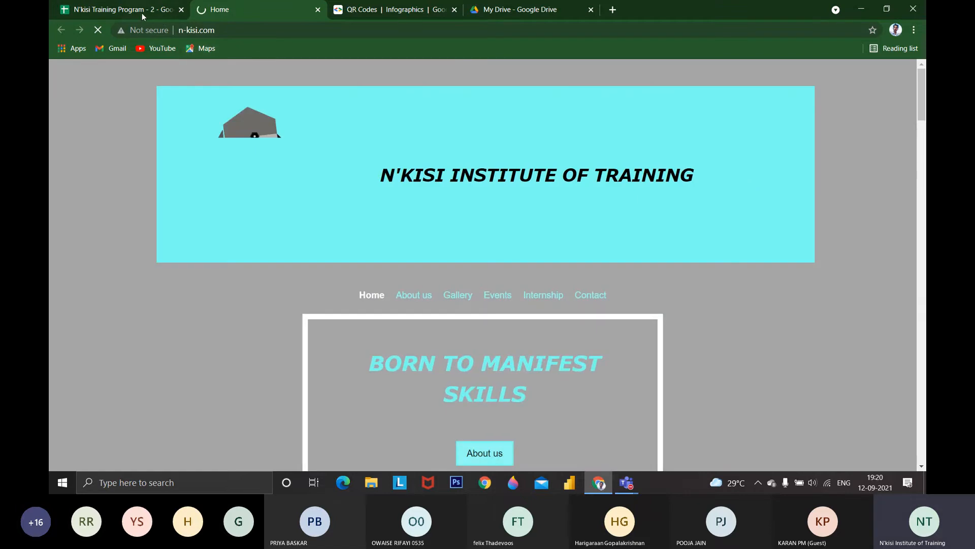
click(137, 12)
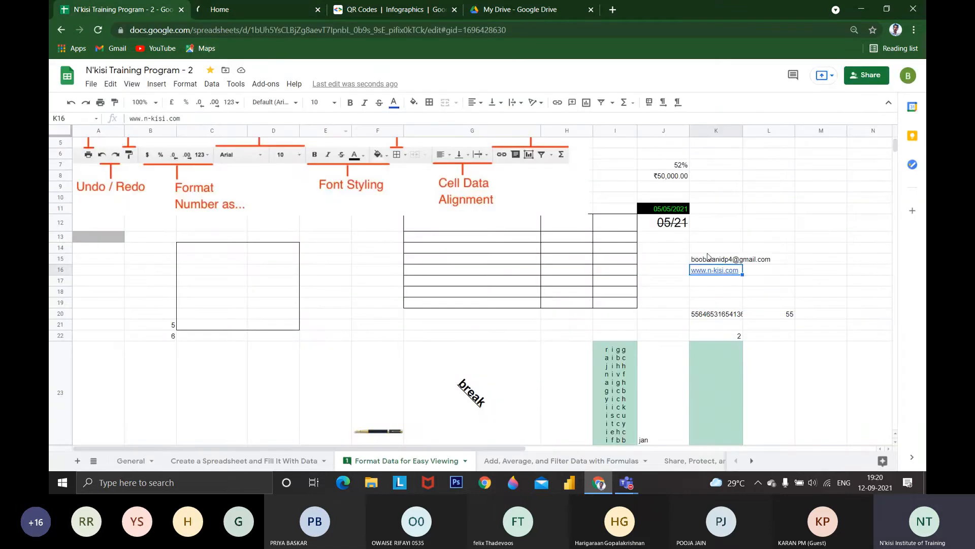
Insert a link on the e-mail text in K15 that points to the same e-mail address
click(705, 259)
double_click(698, 259)
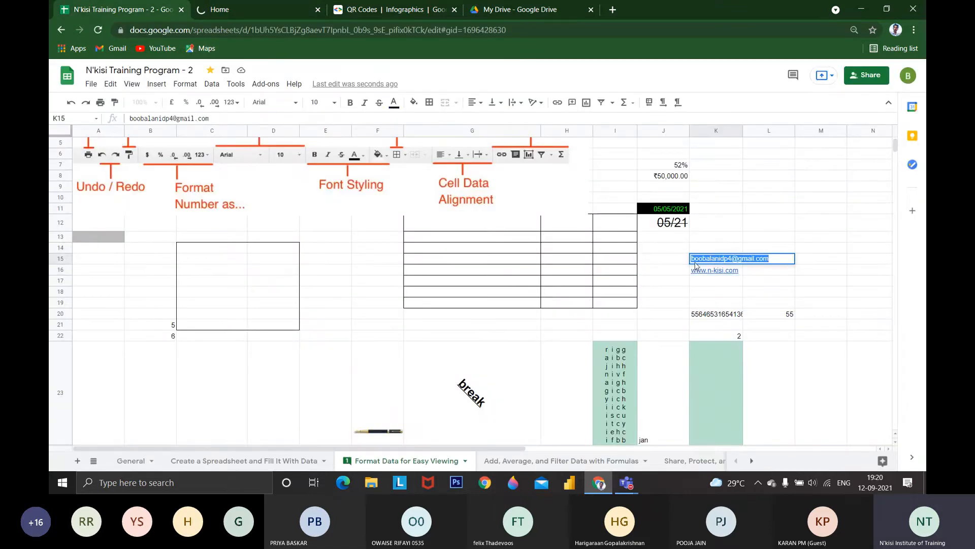
key(Escape)
mouse_move(716, 261)
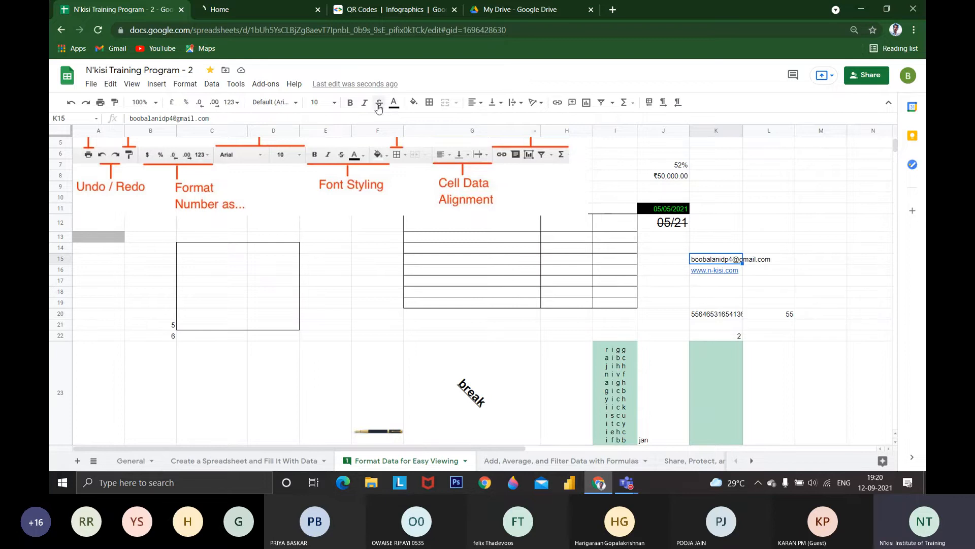
click(557, 103)
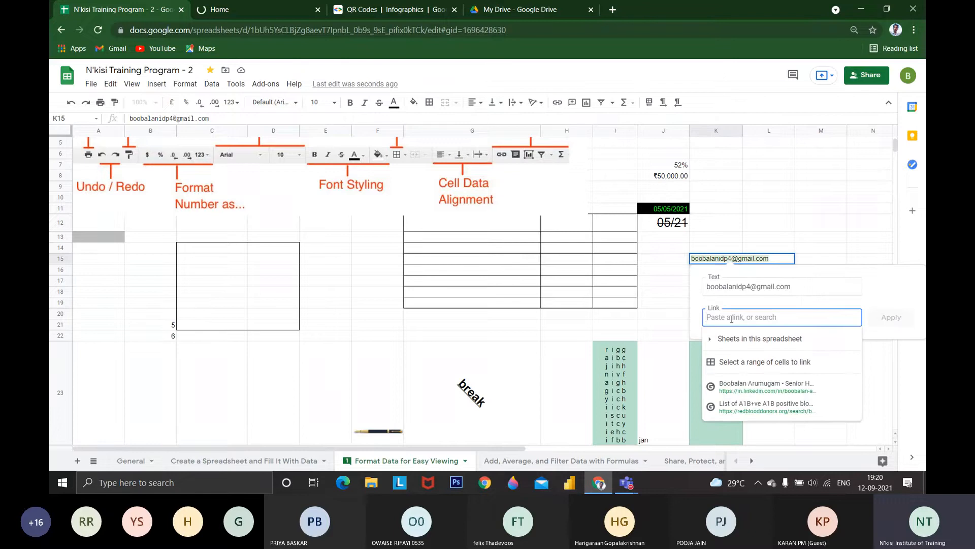
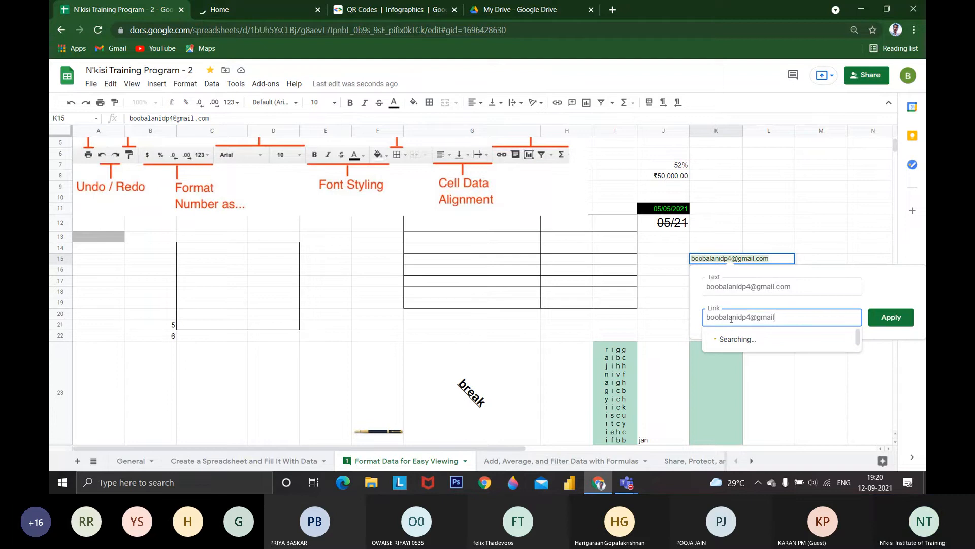
key(Return)
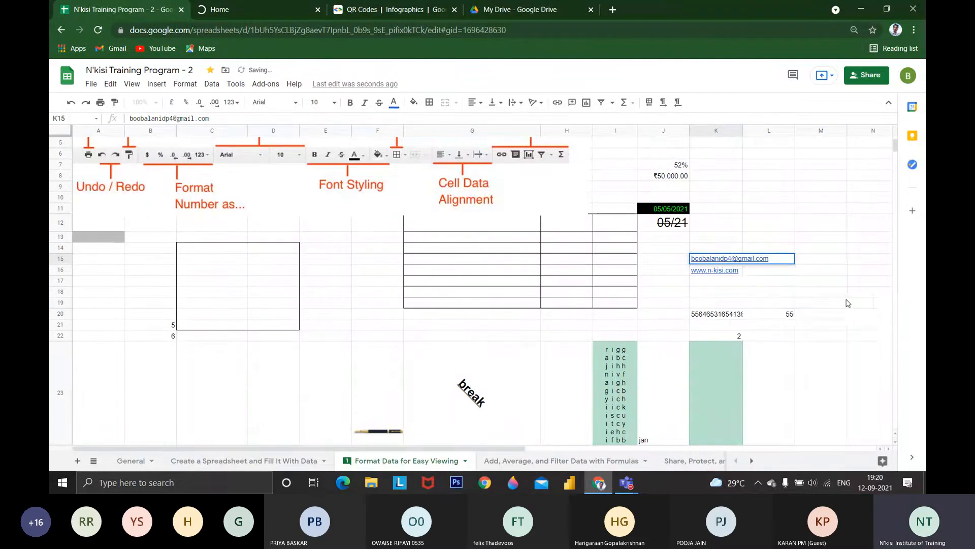
Open the e-mail link in K15 with the Mail app, close Mail and leave the cell
click(731, 256)
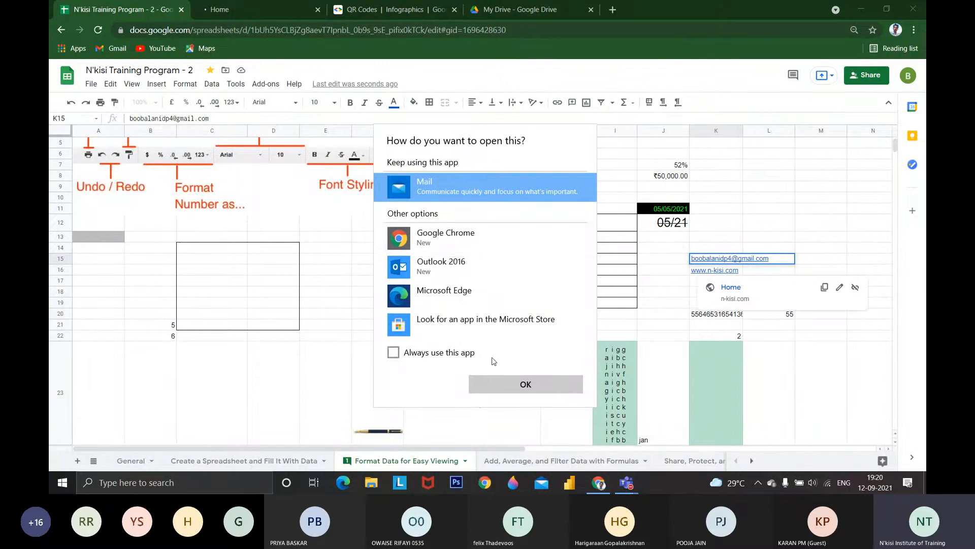
click(493, 392)
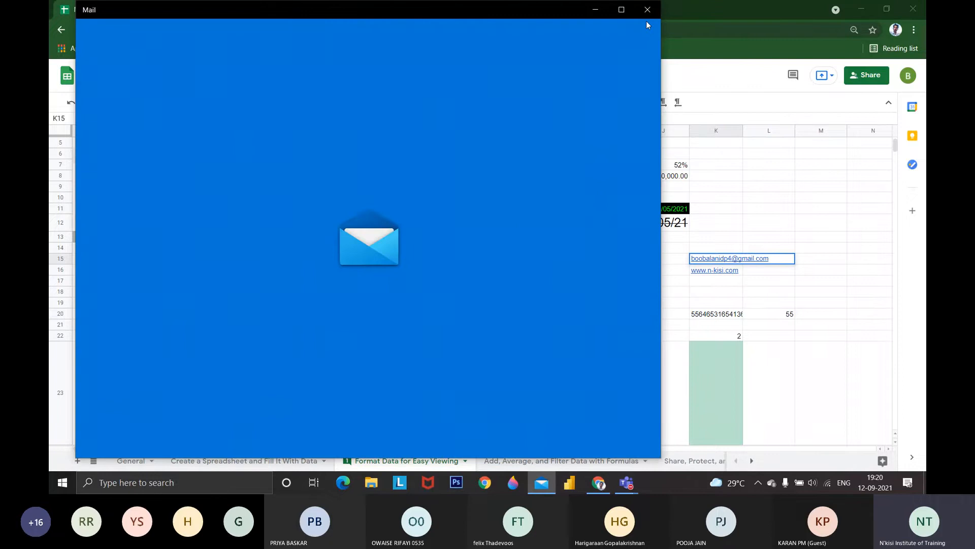
click(647, 11)
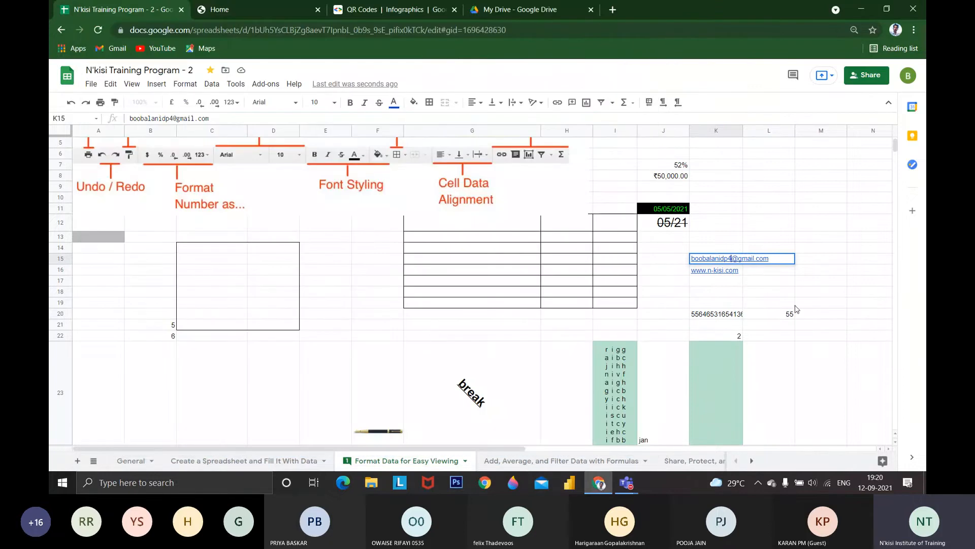
click(795, 305)
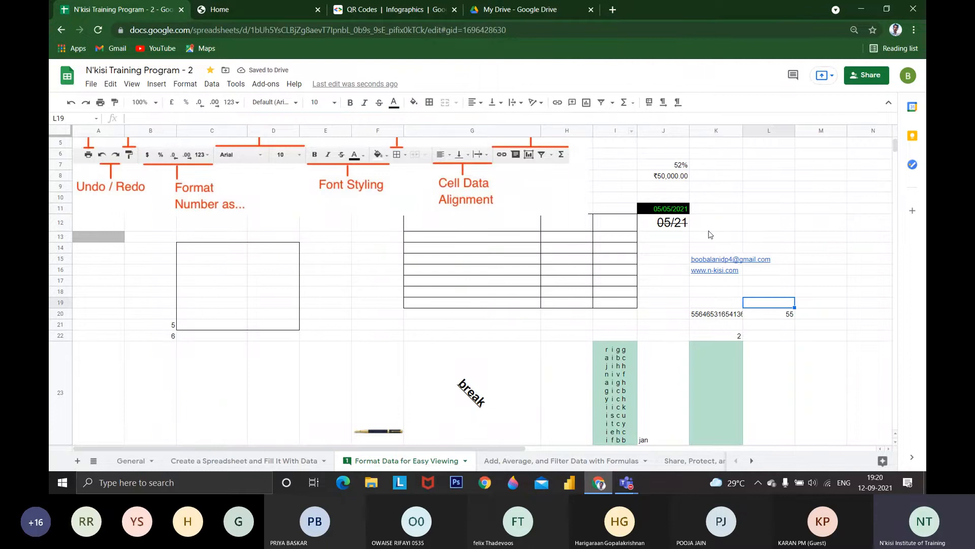
Copy the web address of the open QR Codes Infographics page and paste it into K12
key(Left)
click(383, 10)
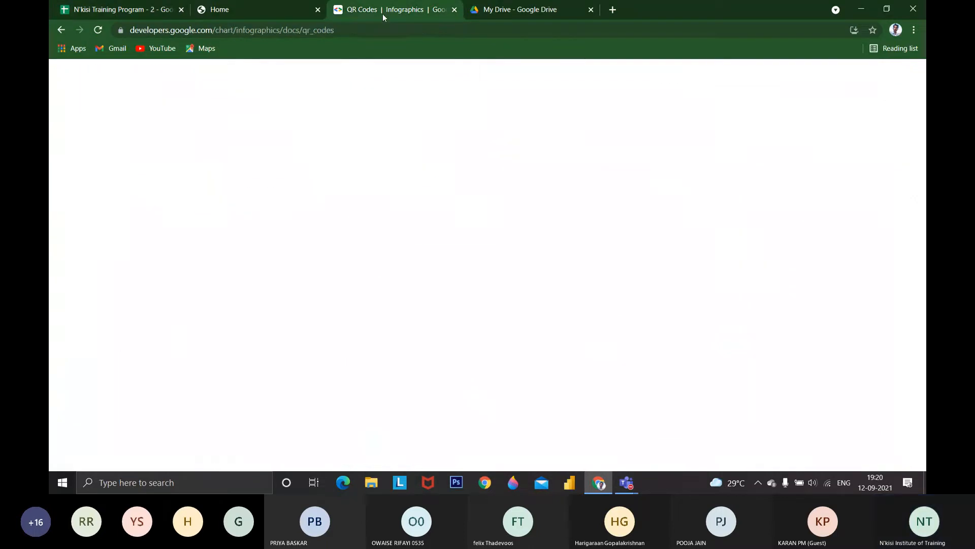
key(ctrl+1)
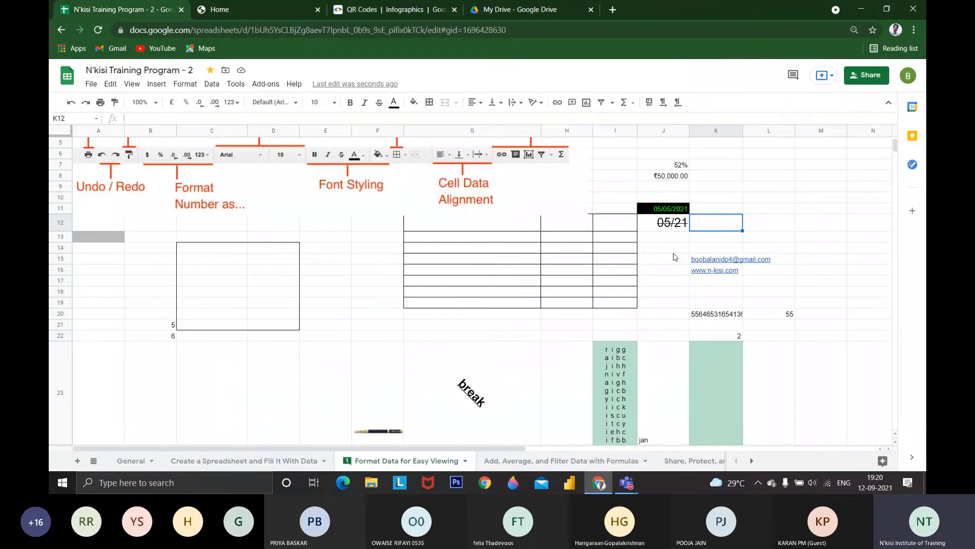
text(https://developers.google.com/chart/infographics/docs/qr_codes)
mouse_move(726, 228)
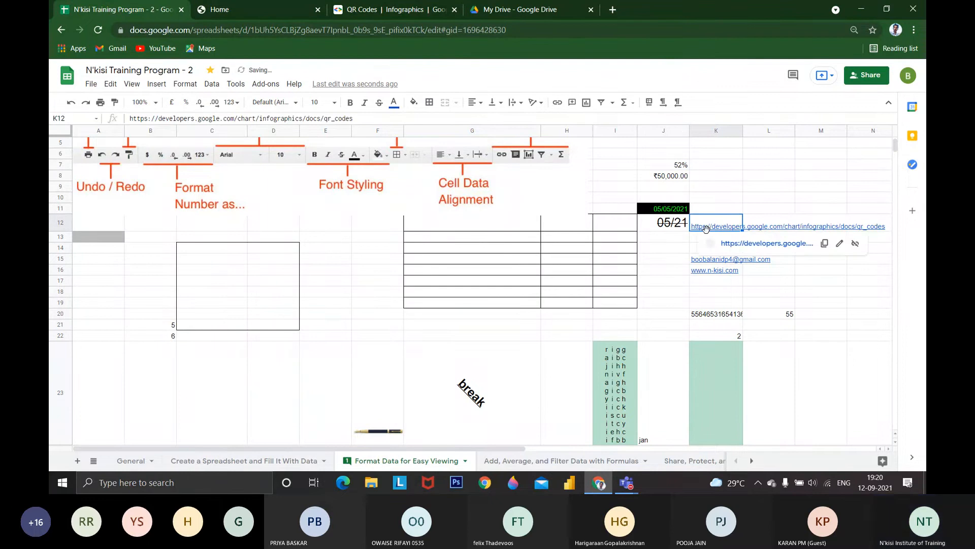
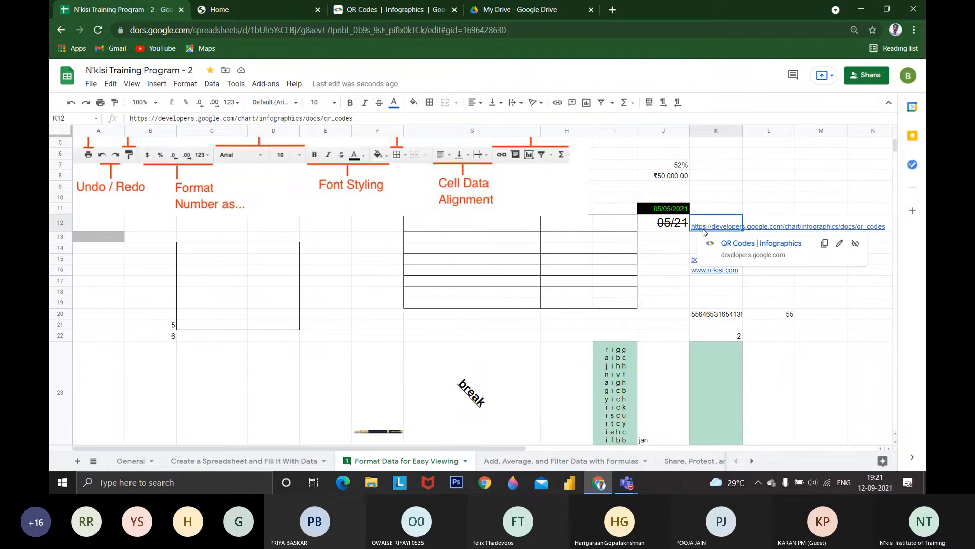
Minimize the meeting window and delete the QR codes link from cell K12
key(alt+Tab)
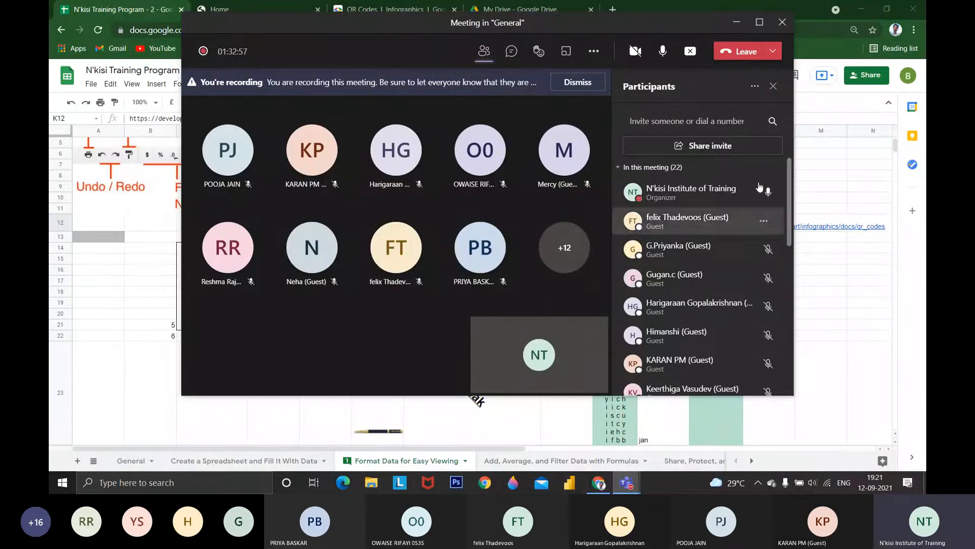
click(737, 22)
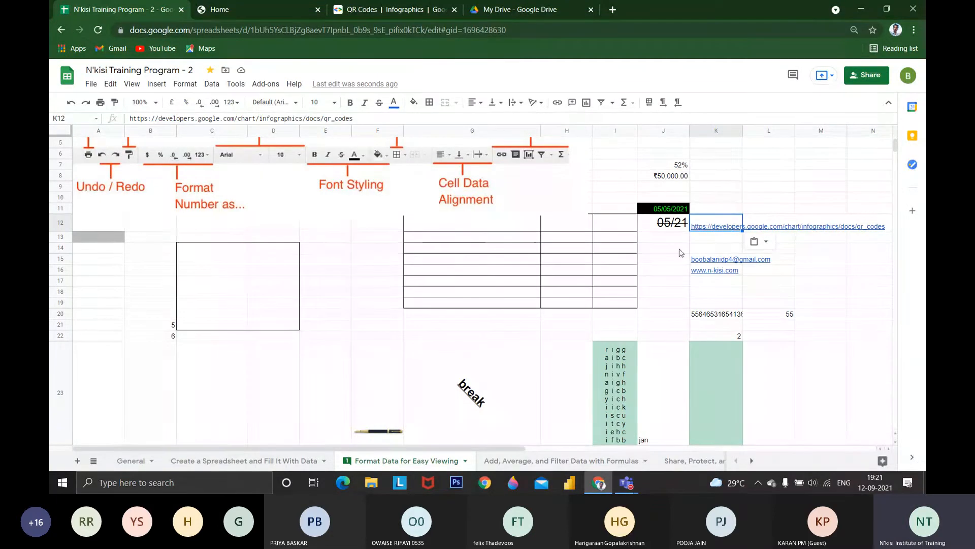
key(Delete)
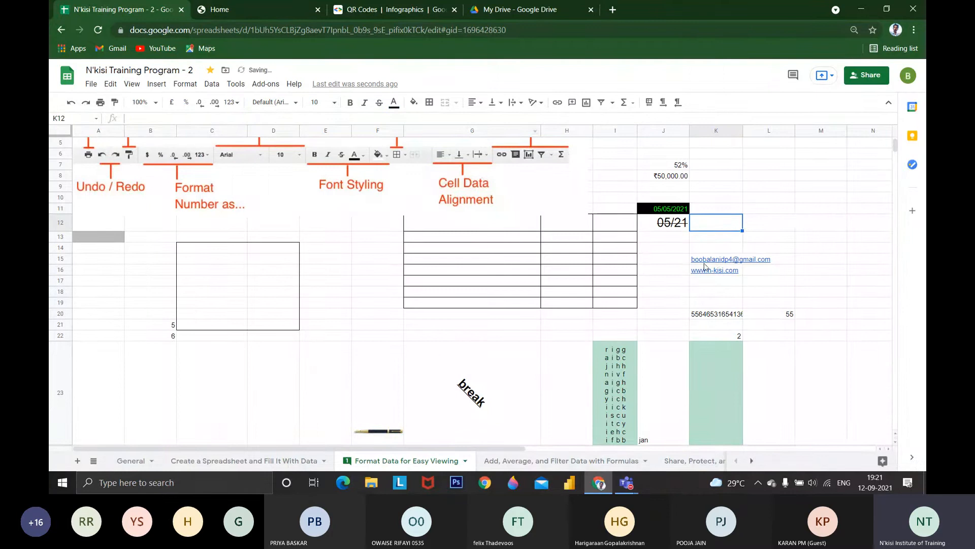
Add the comment "my mail id" to the e-mail address in cell K15
mouse_move(708, 274)
click(716, 260)
click(572, 102)
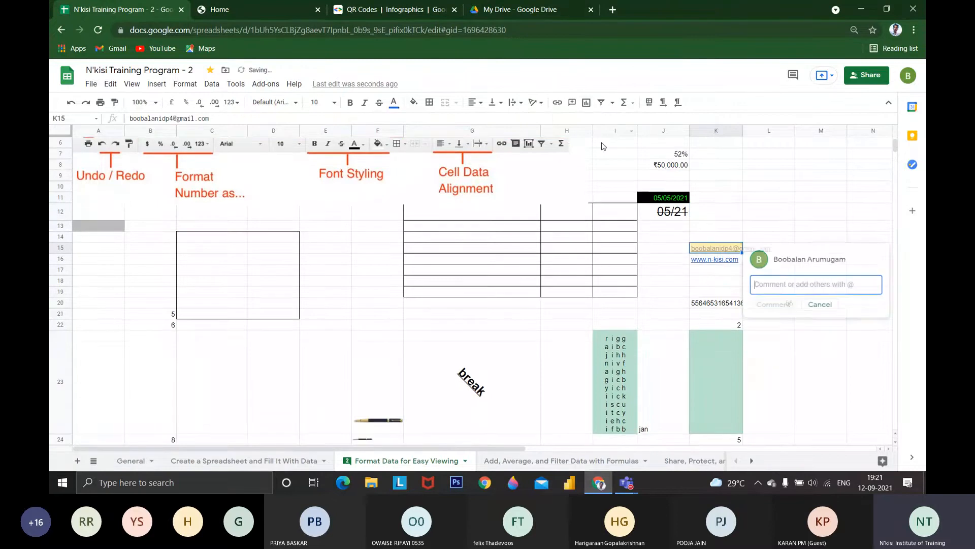
text(my mail id)
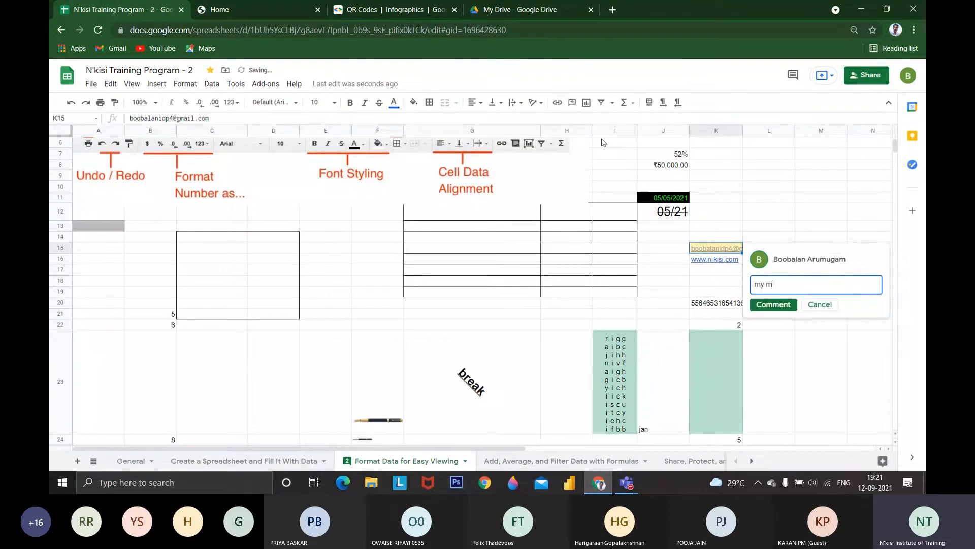
key(Return)
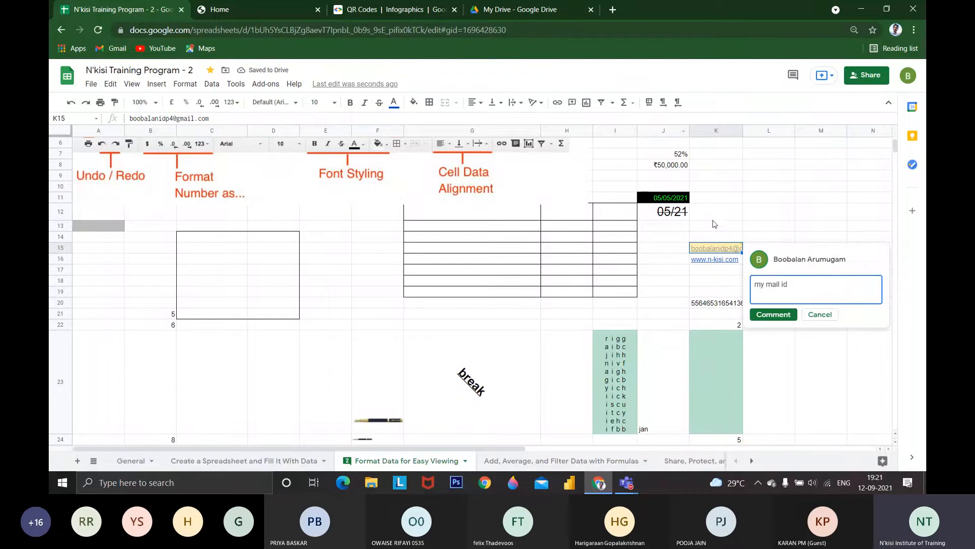
click(773, 314)
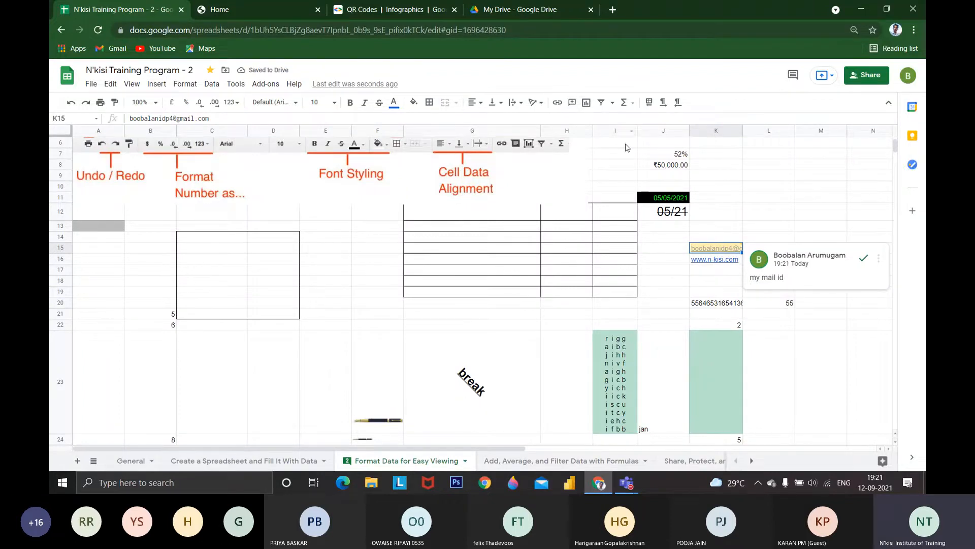
Insert a chart based on cells K15:K16 and delete it
click(588, 103)
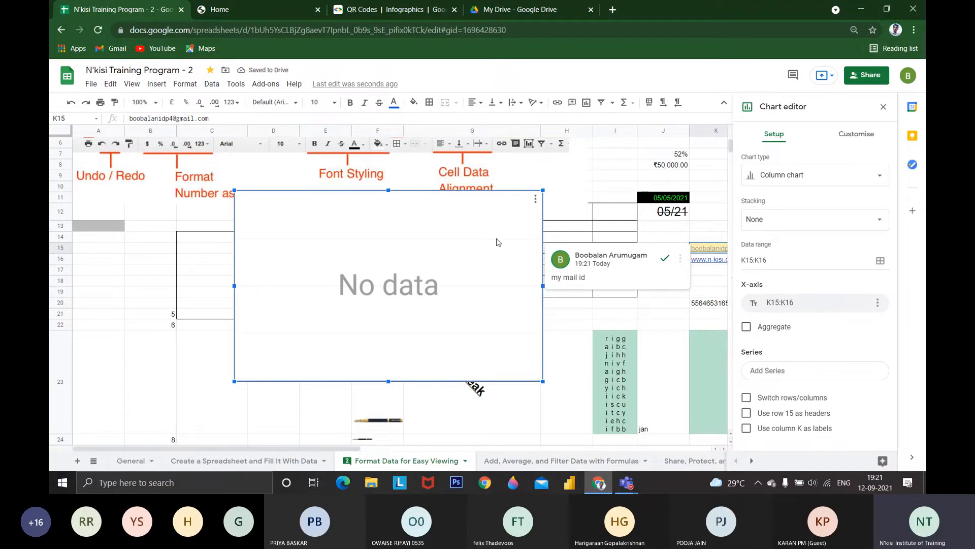
key(Delete)
Create a filter on cells K15:K16 and look over the list of available functions
click(608, 104)
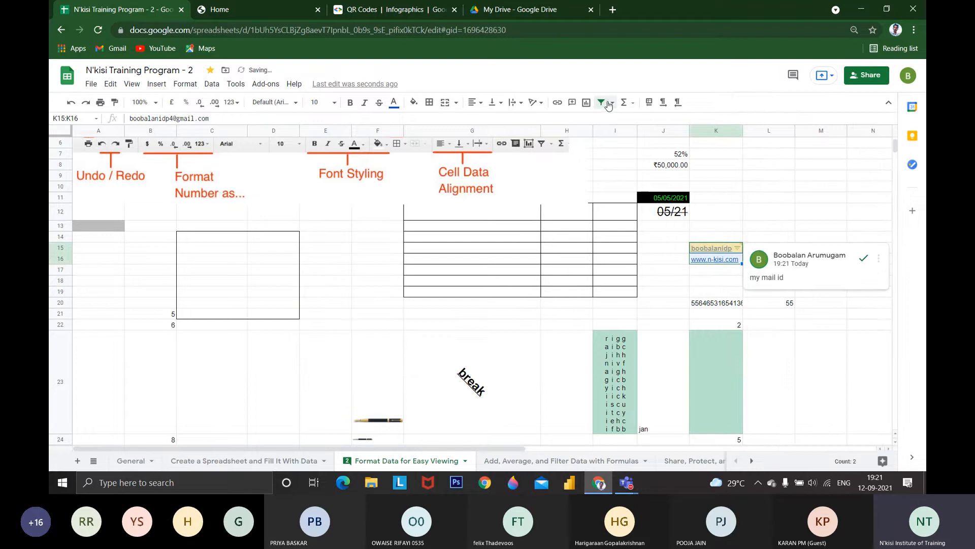
click(626, 103)
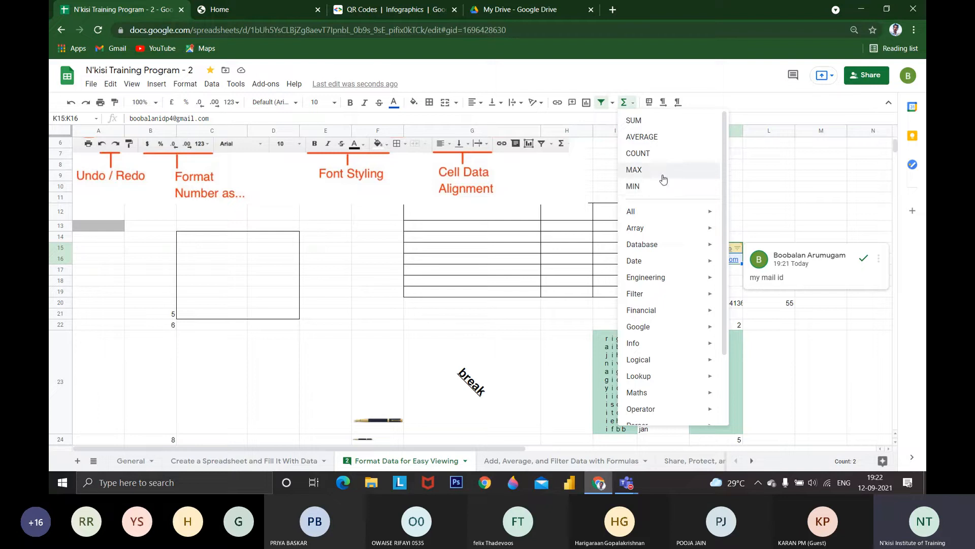
click(577, 201)
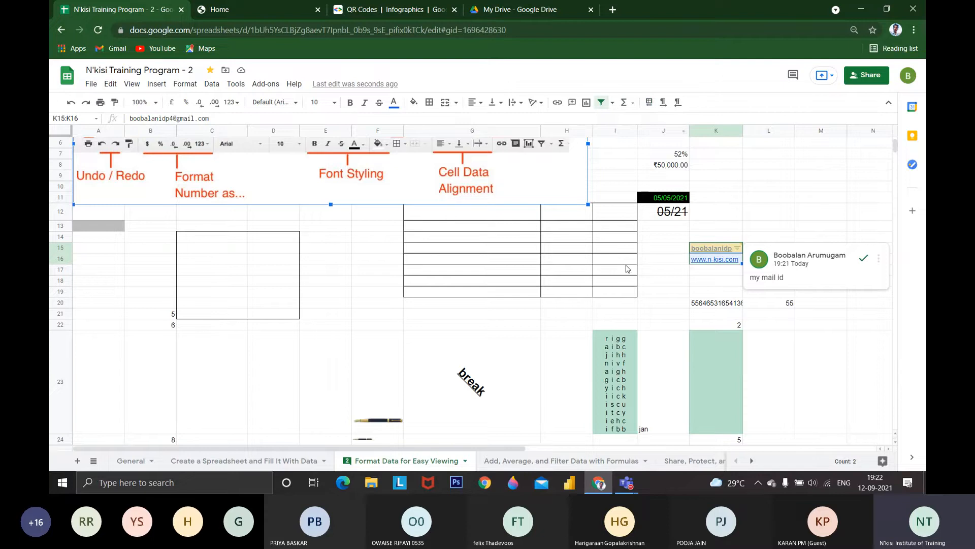
click(627, 264)
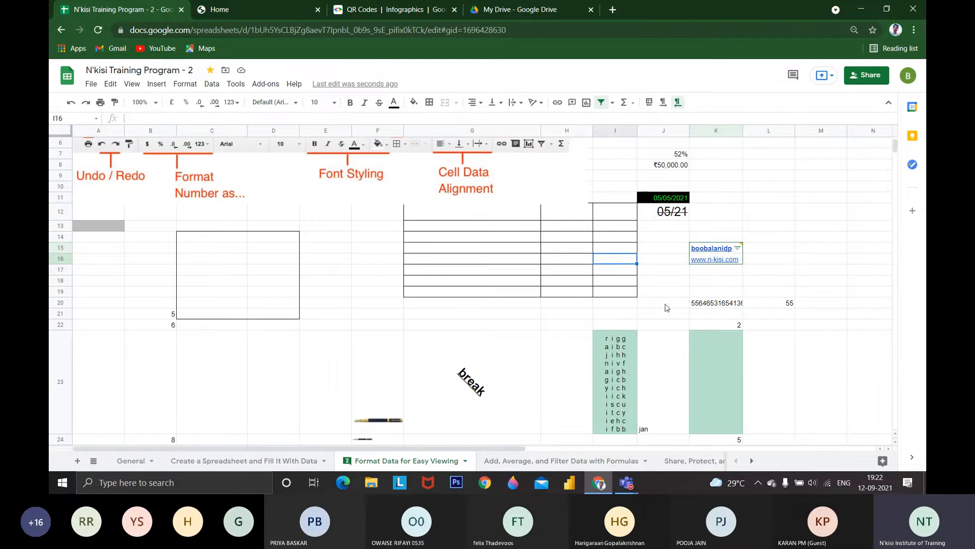
Remove the text rotation from the word "break" in cell G23
click(540, 367)
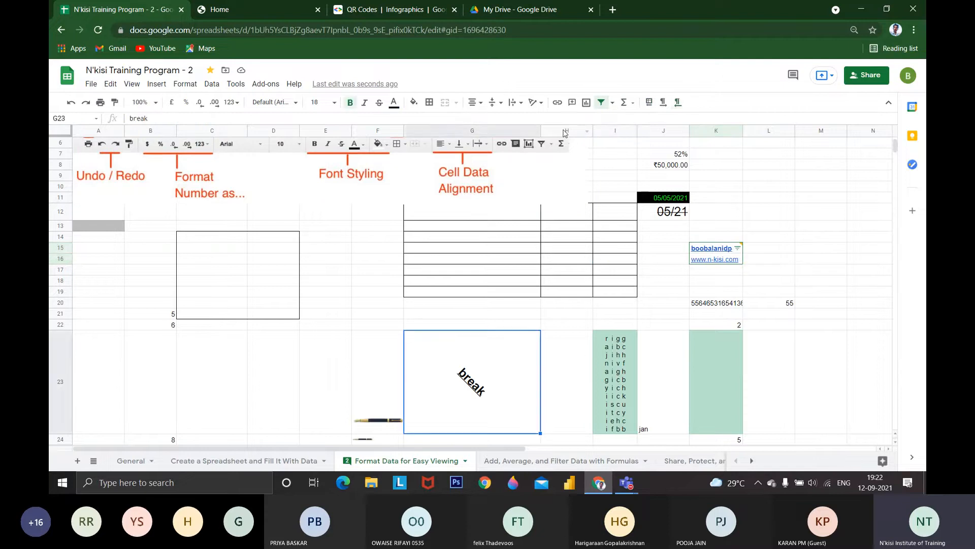
click(535, 102)
click(540, 121)
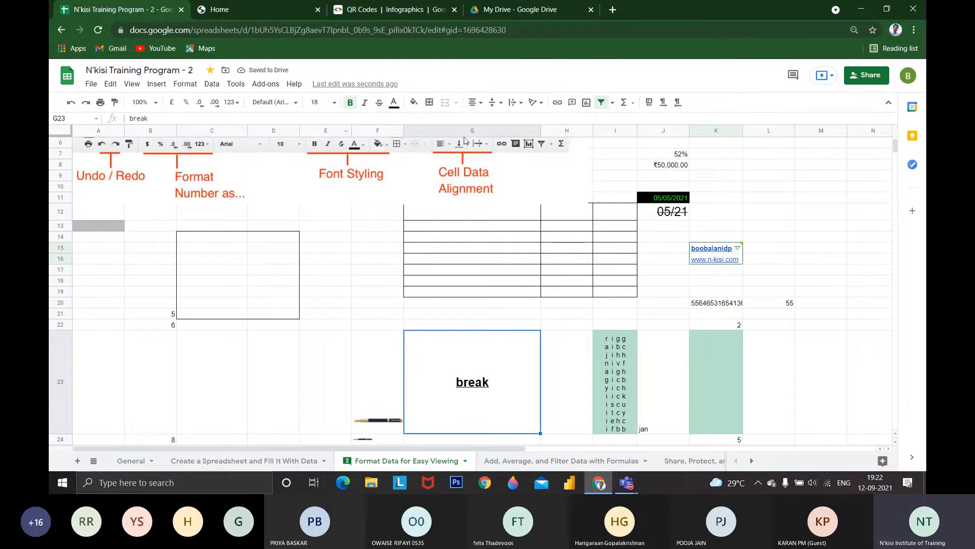
Set cell G23 to right-to-left direction and switch the whole sheet to right-to-left layout
click(675, 104)
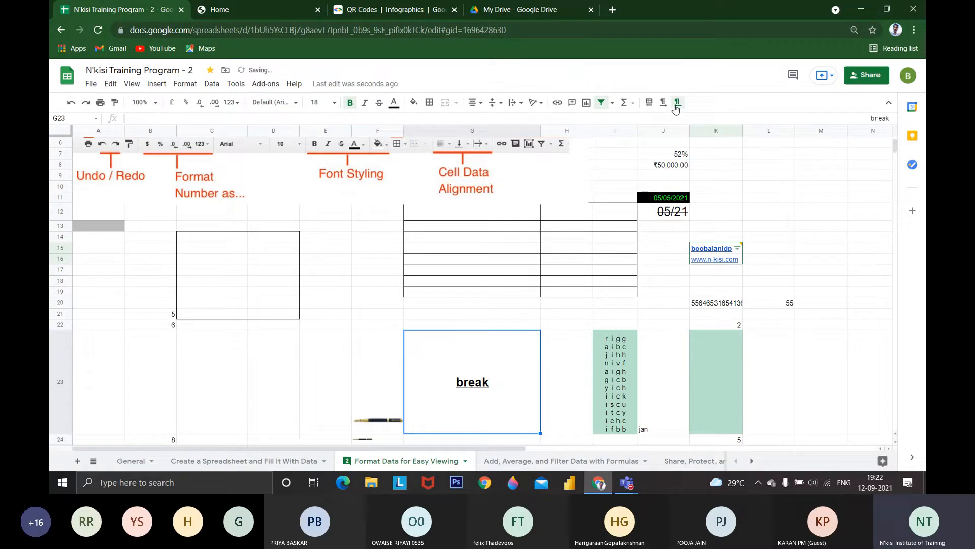
click(678, 103)
click(679, 103)
click(650, 103)
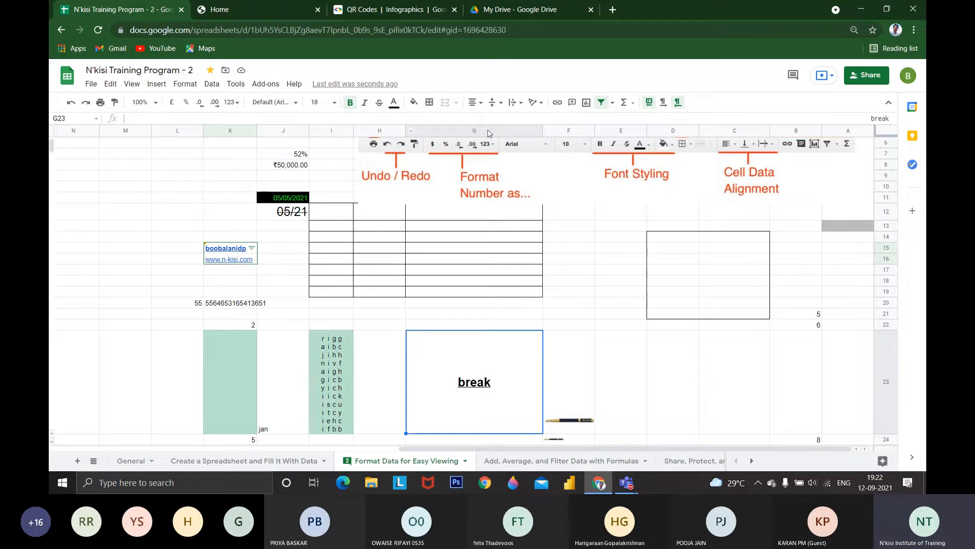
Enter a person's name in cell B28 of the right-to-left sheet
scroll(669, 220, down, 5)
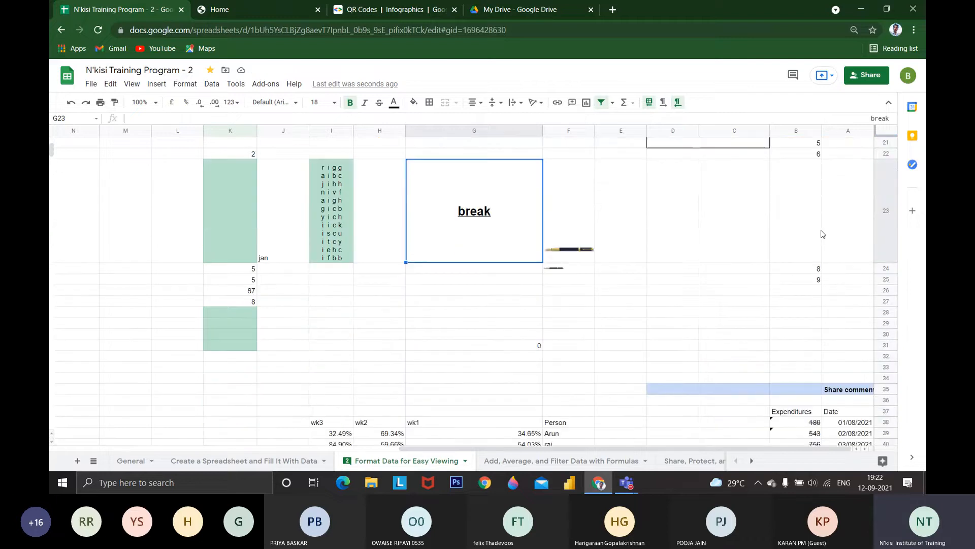
scroll(888, 189, up, 7)
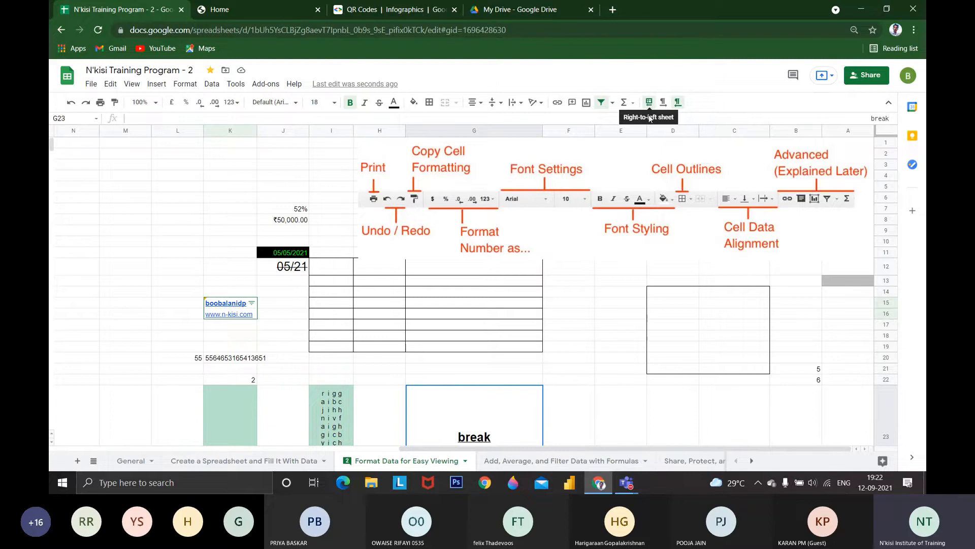
scroll(788, 305, down, 3)
click(806, 318)
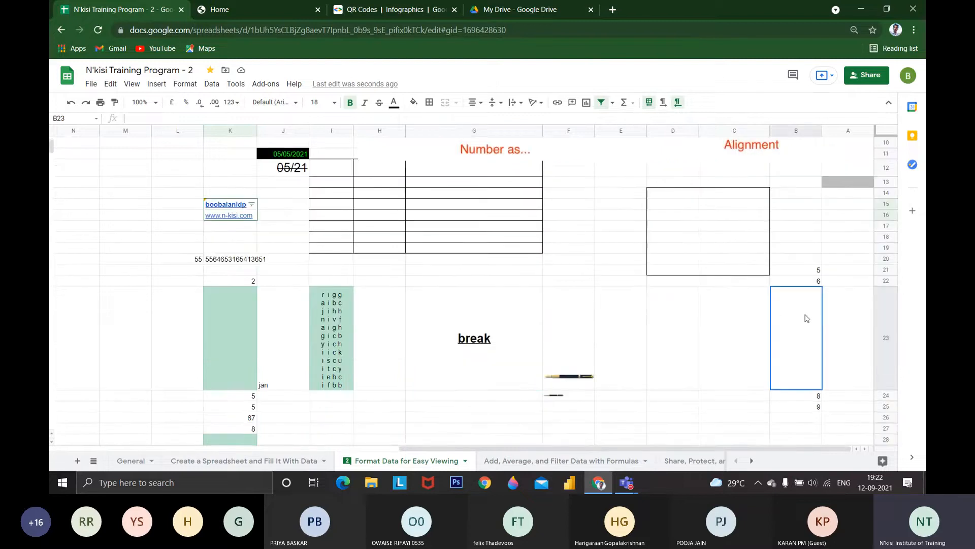
scroll(805, 318, down, 4)
click(788, 300)
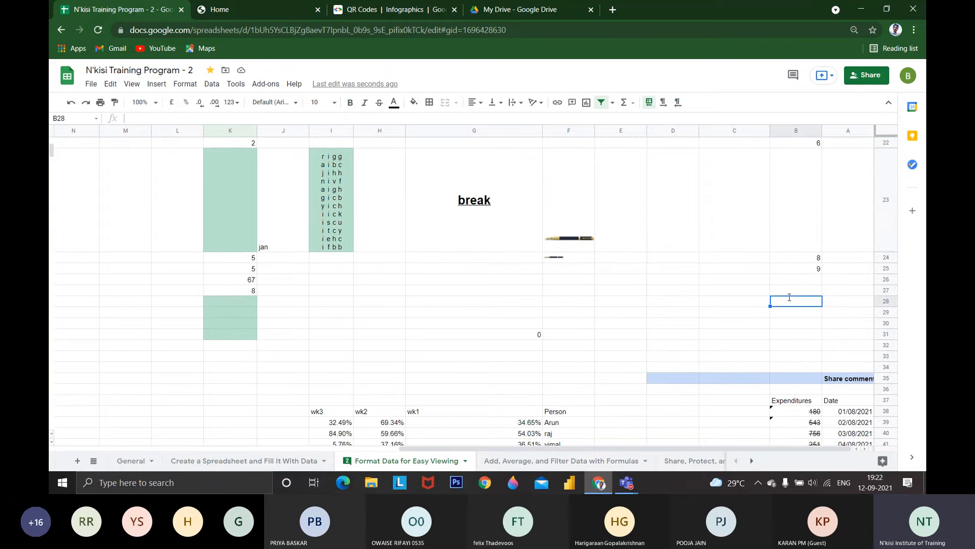
text(boobalam)
key(Tab)
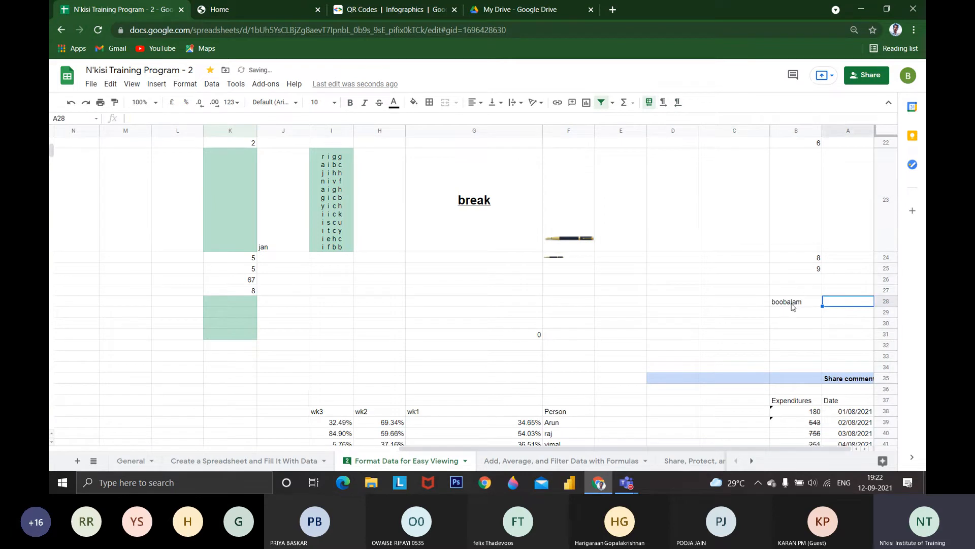
Set the text direction of the empty cell E28 to left-to-right
click(684, 292)
click(643, 304)
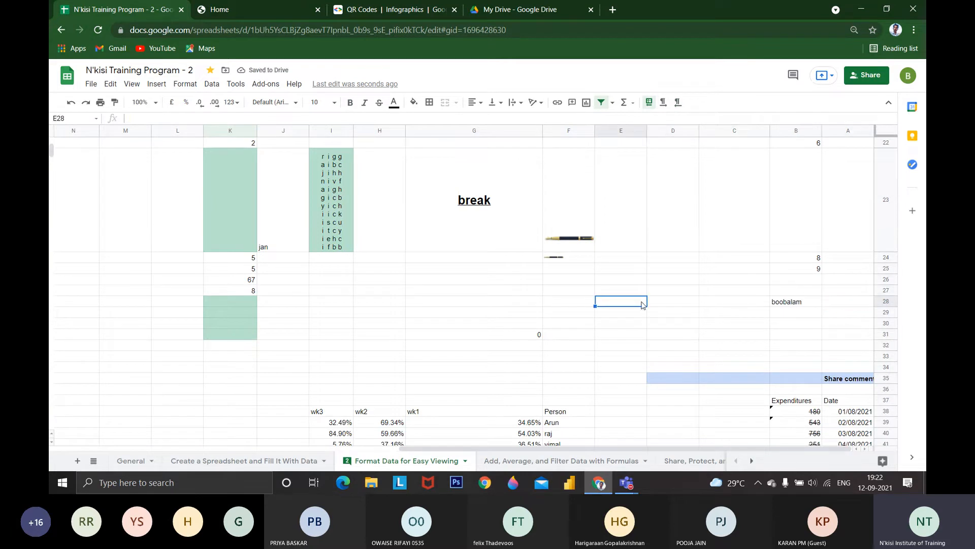
click(663, 103)
Return the sheet to left-to-right layout and clear the explicit text direction of cell E28
click(650, 103)
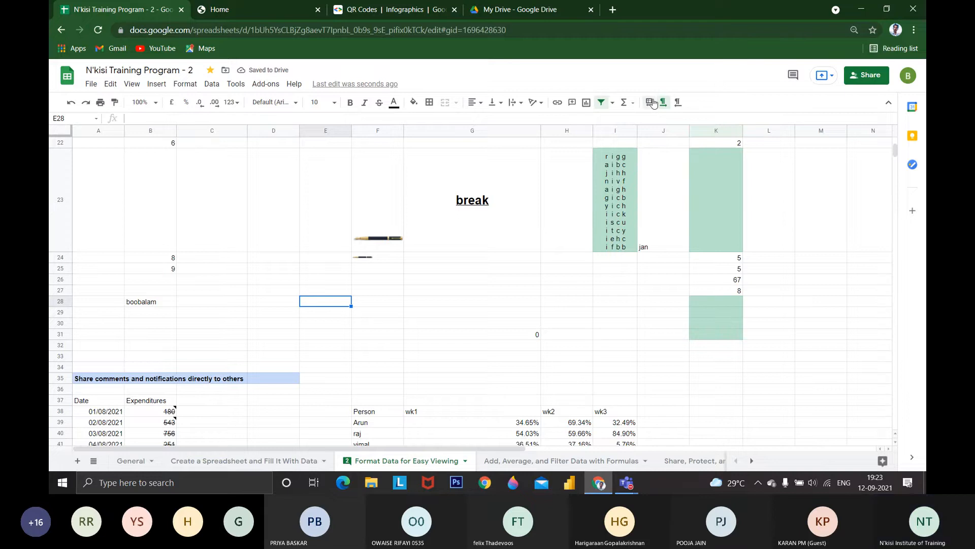
click(649, 102)
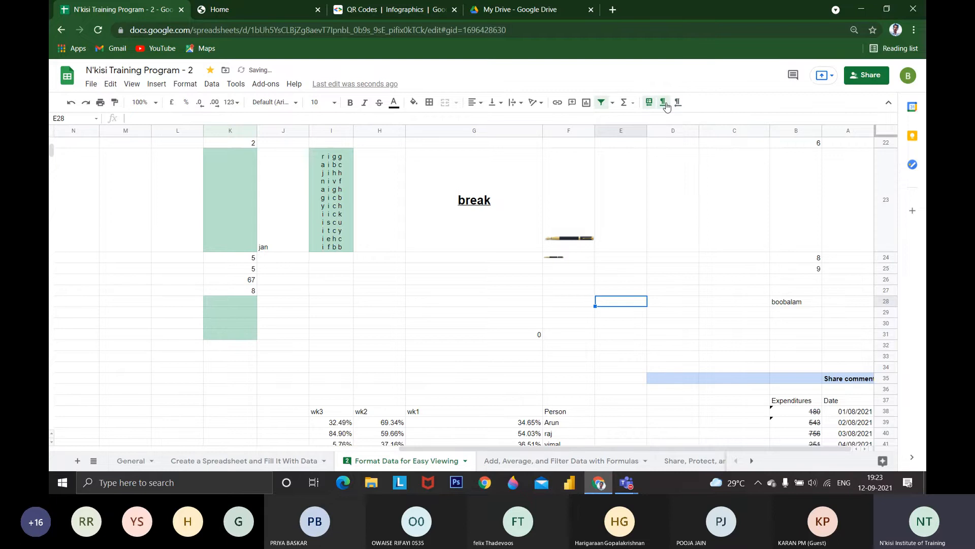
click(651, 104)
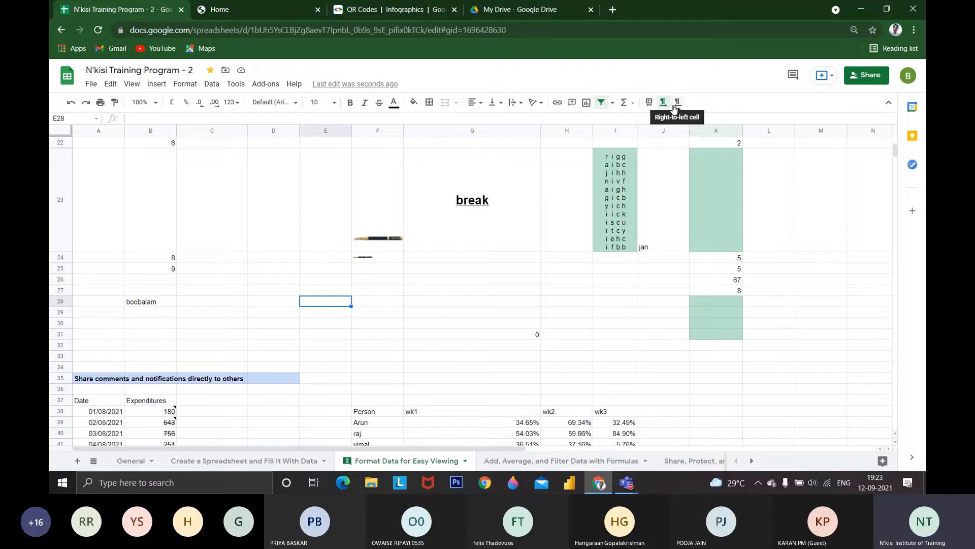
click(678, 104)
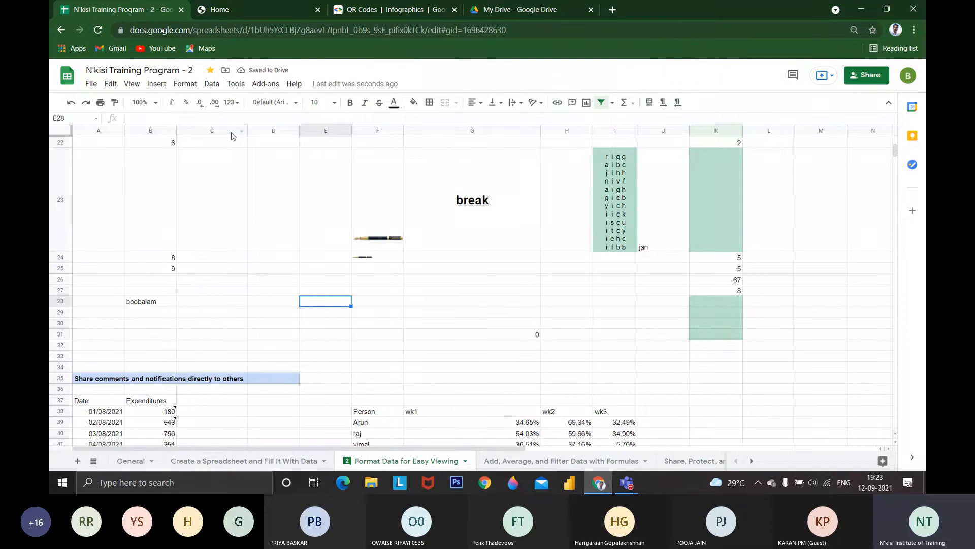
scroll(513, 222, up, 5)
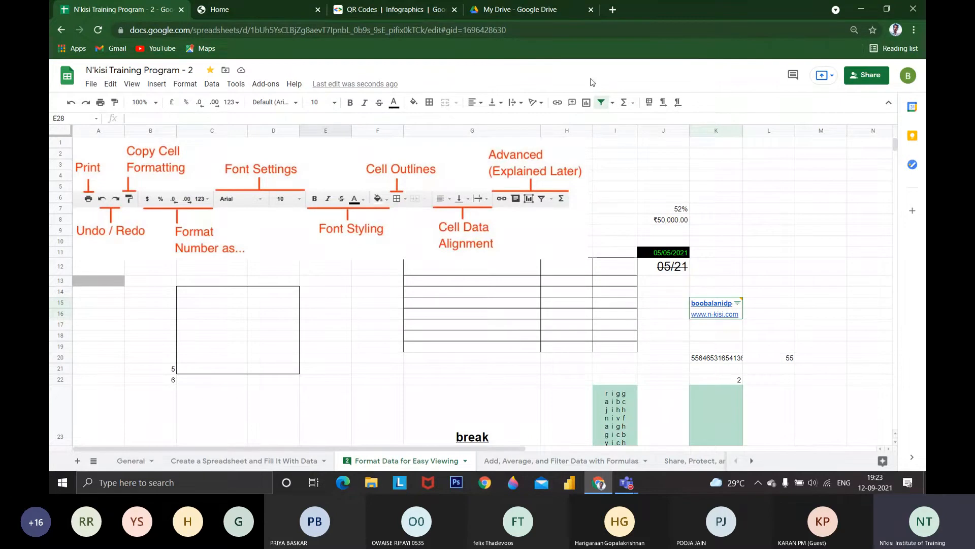
click(157, 85)
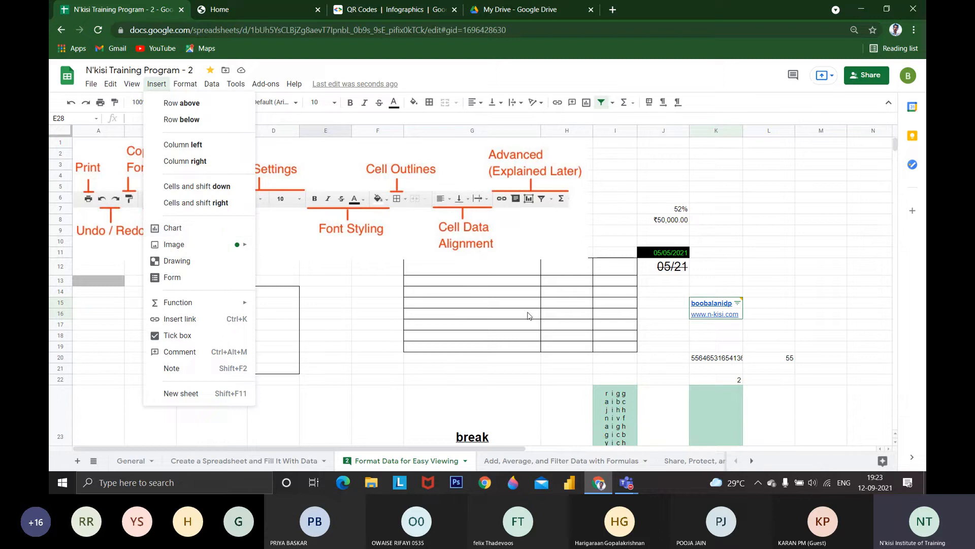
scroll(465, 336, down, 5)
scroll(371, 366, down, 10)
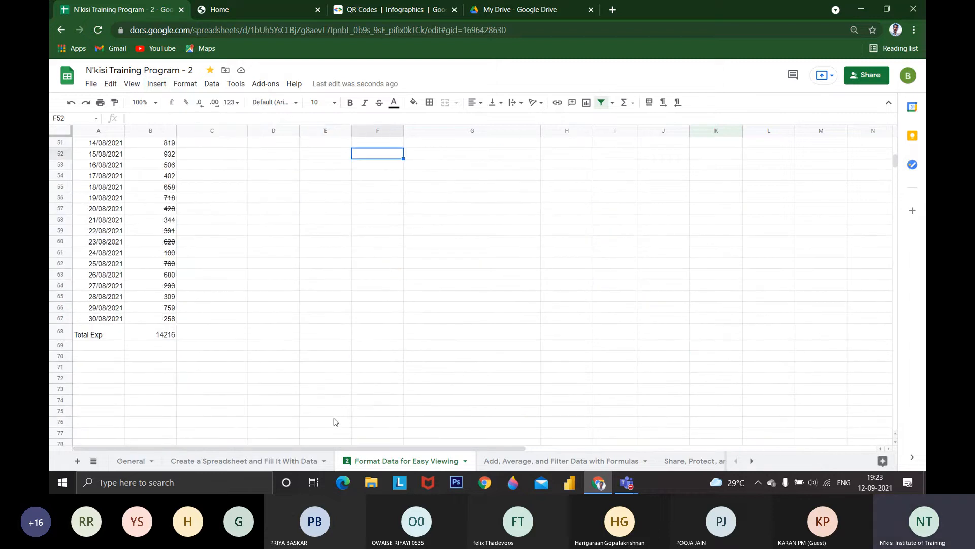
Open the "Add, Average, and Filter Data with Formulas" sheet and go to the PIVOT TABLE heading in A229
click(500, 462)
scroll(352, 176, down, 8)
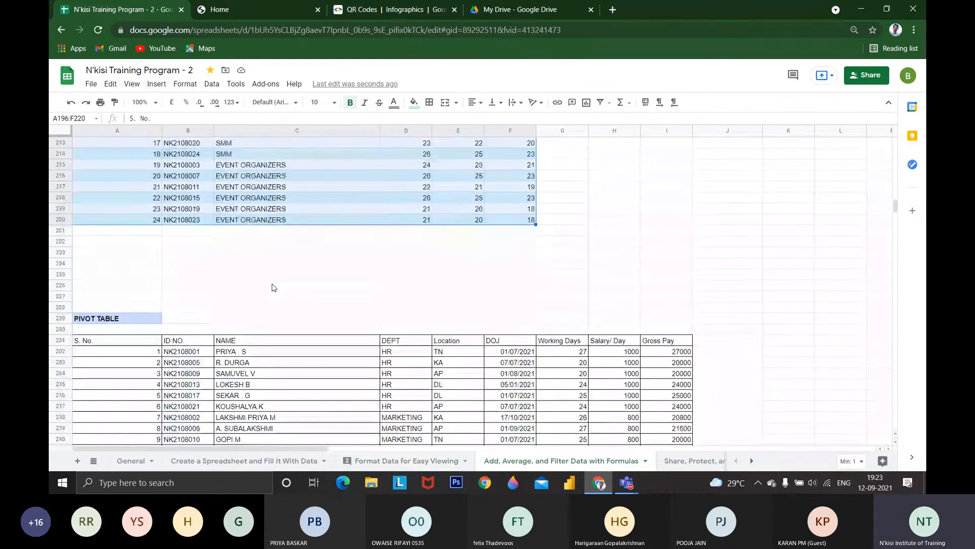
scroll(351, 176, up, 2)
scroll(148, 273, down, 4)
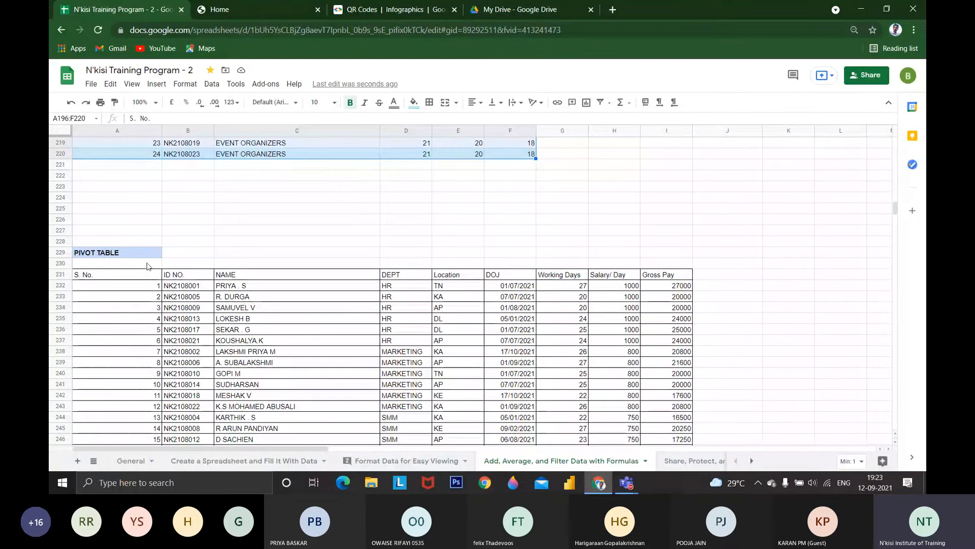
click(138, 253)
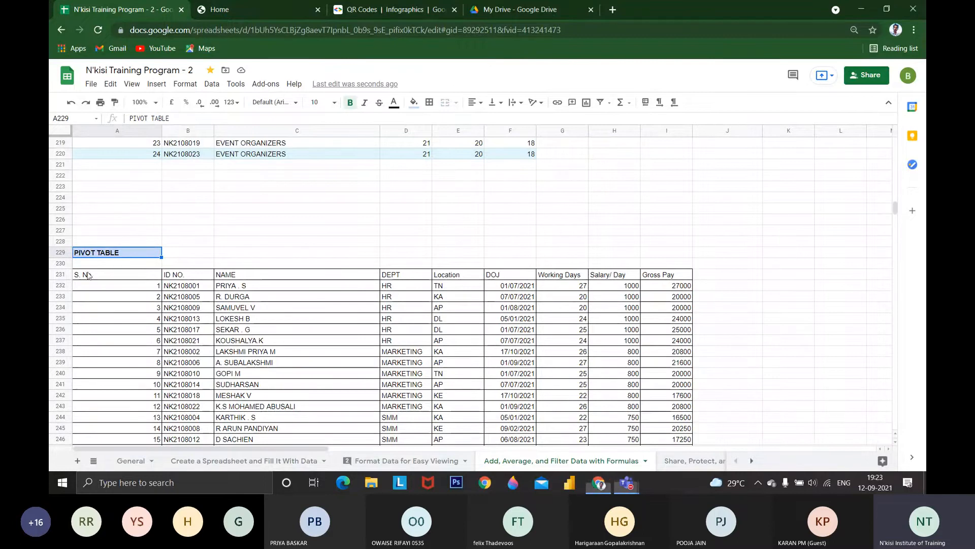
Select the full employee table A231:I255 under the PIVOT TABLE heading, including its header row
key(Down)
key(Down)
scroll(297, 253, up, 5)
scroll(308, 194, down, 7)
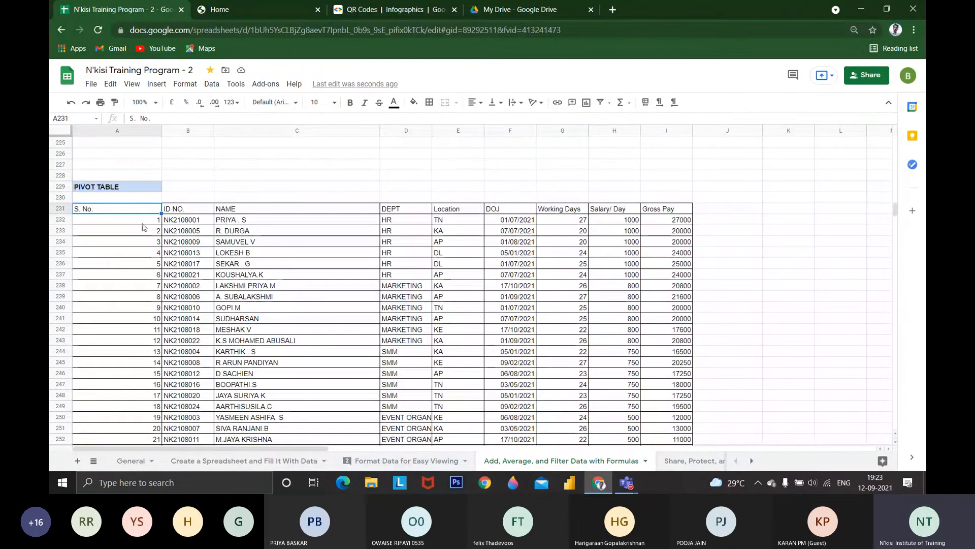
drag(143, 209, 653, 386)
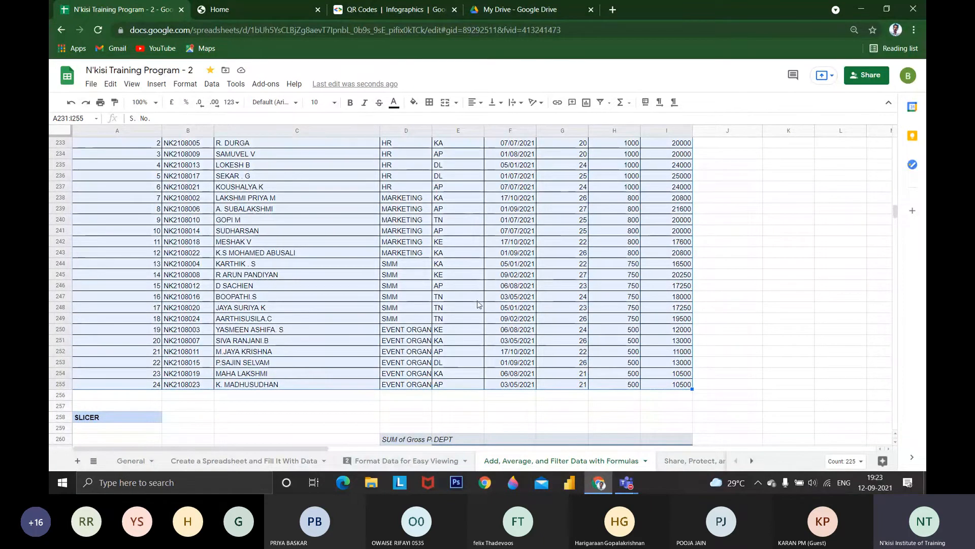
scroll(356, 254, up, 5)
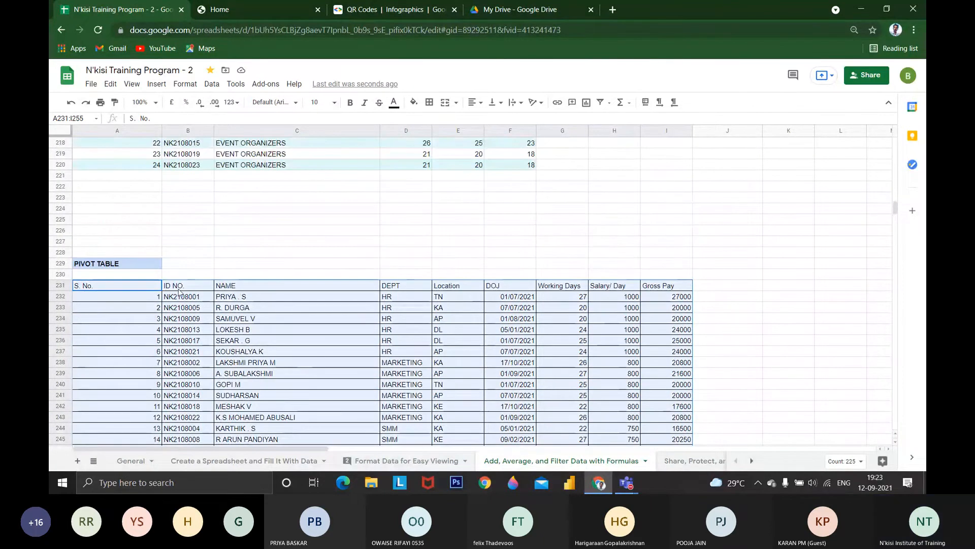
scroll(299, 159, down, 4)
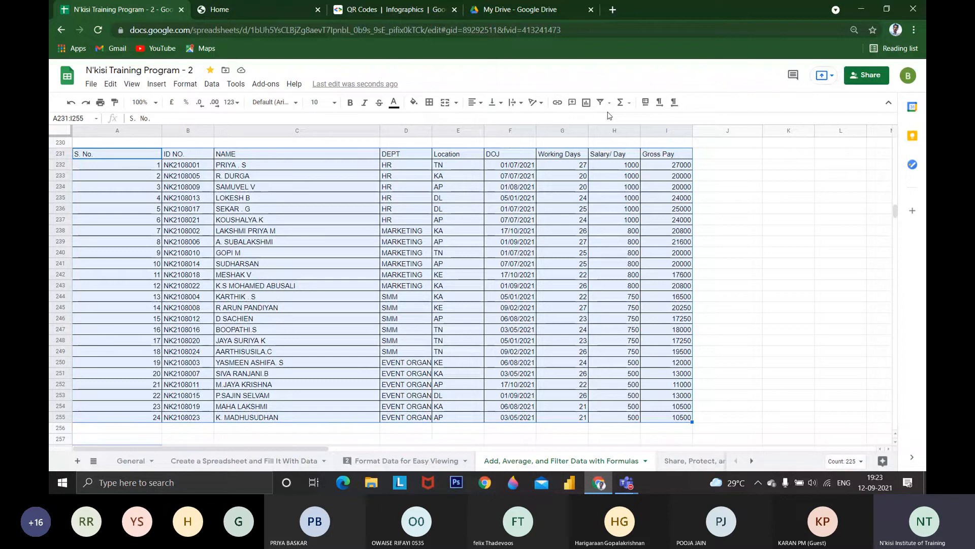
Start a pivot table from the selected range, inserting it into the existing sheet with L260 as its location
click(211, 84)
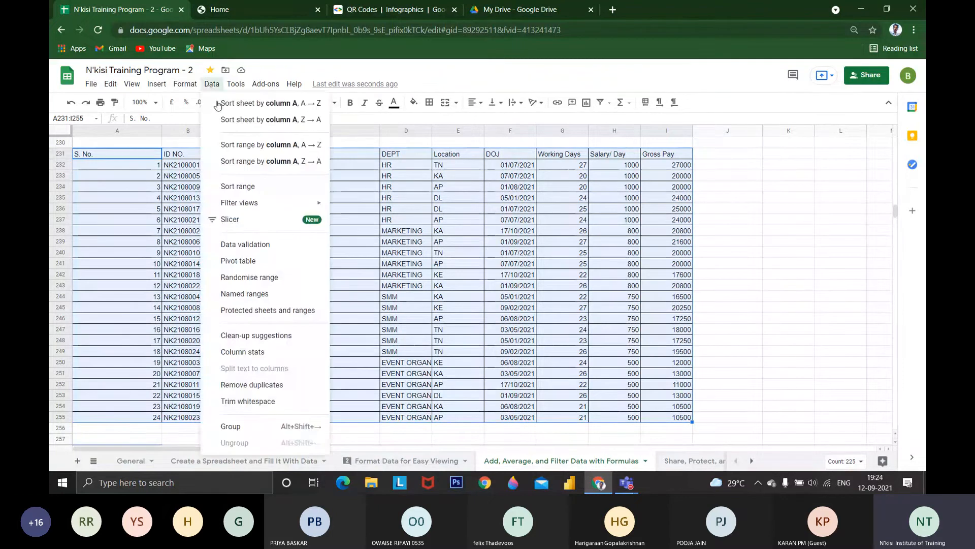
click(248, 260)
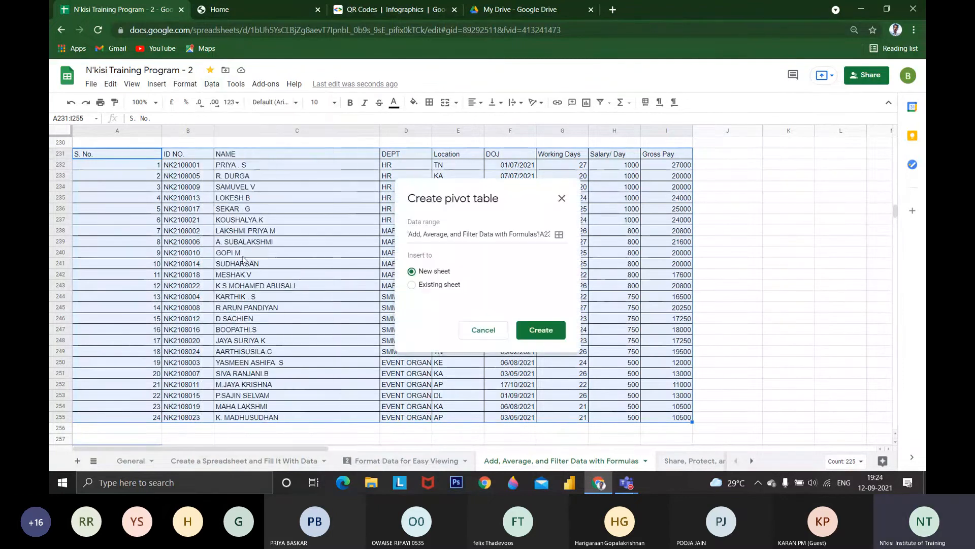
click(430, 286)
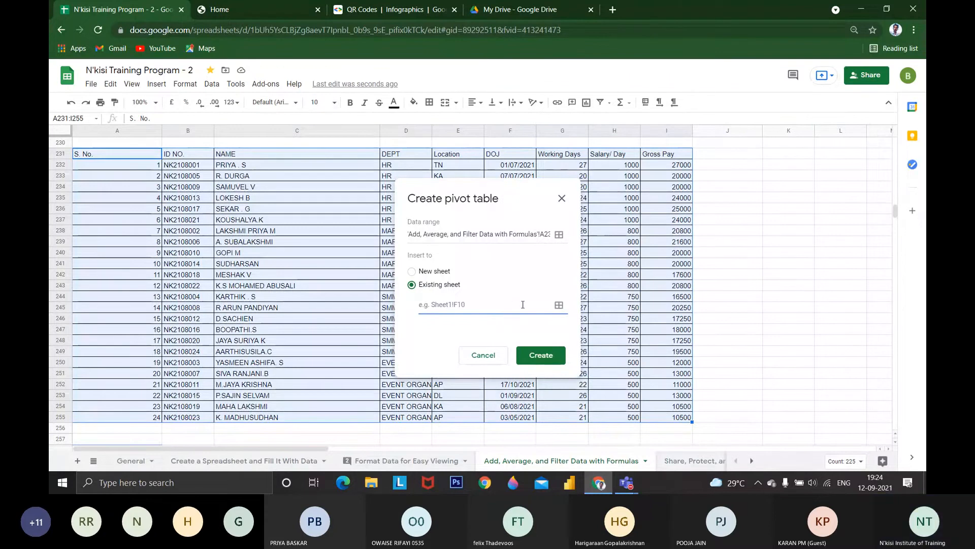
scroll(523, 304, down, 5)
click(858, 246)
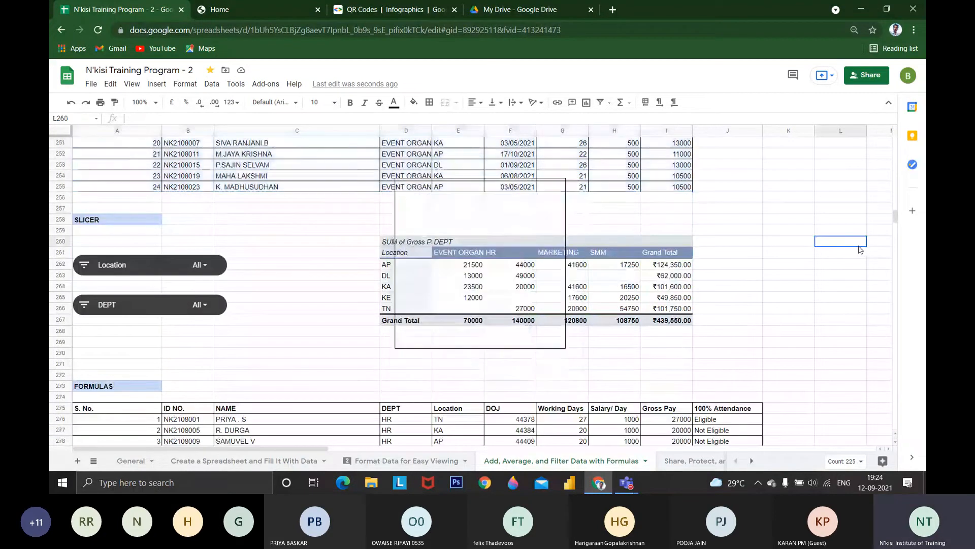
scroll(821, 315, up, 5)
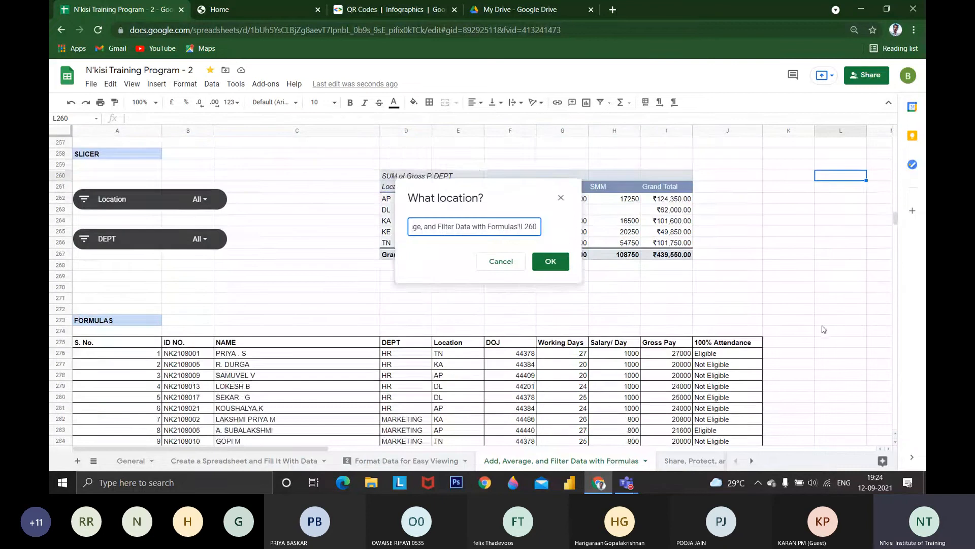
scroll(821, 316, up, 10)
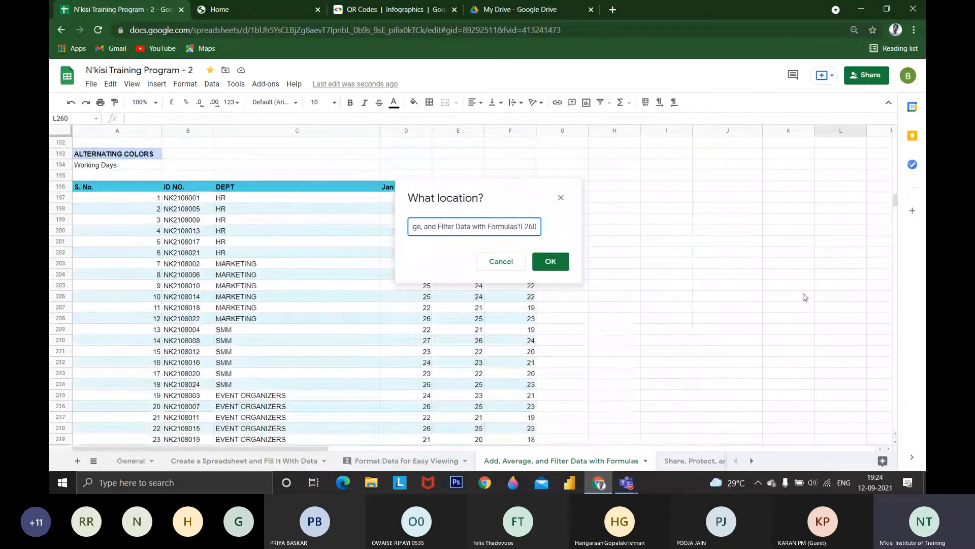
Change the pivot table's location to cell J182 and create it
click(728, 252)
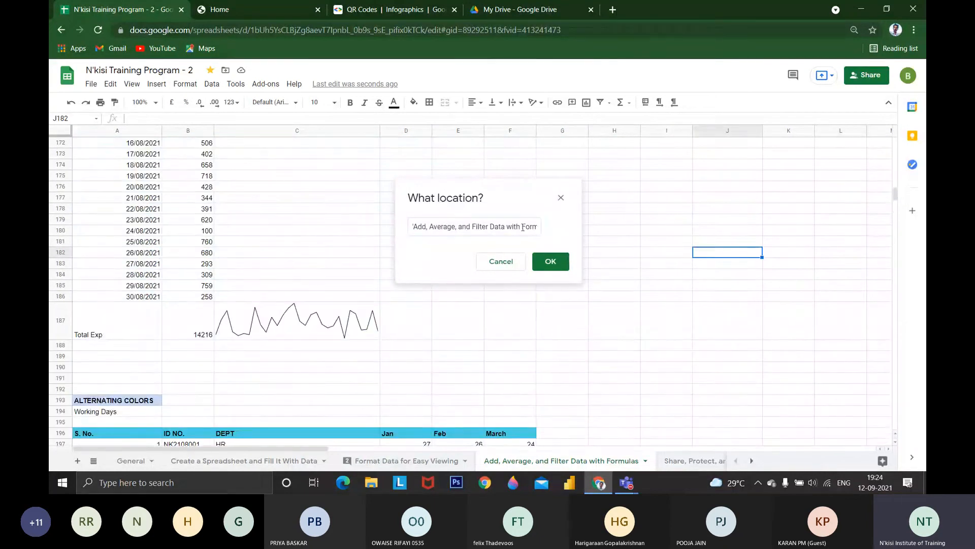
click(523, 232)
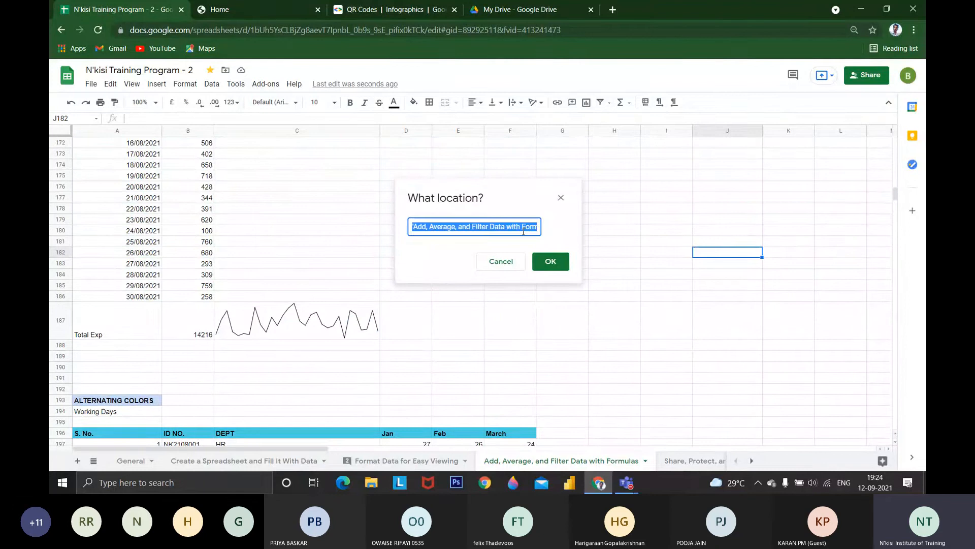
key(BackSpace)
click(730, 256)
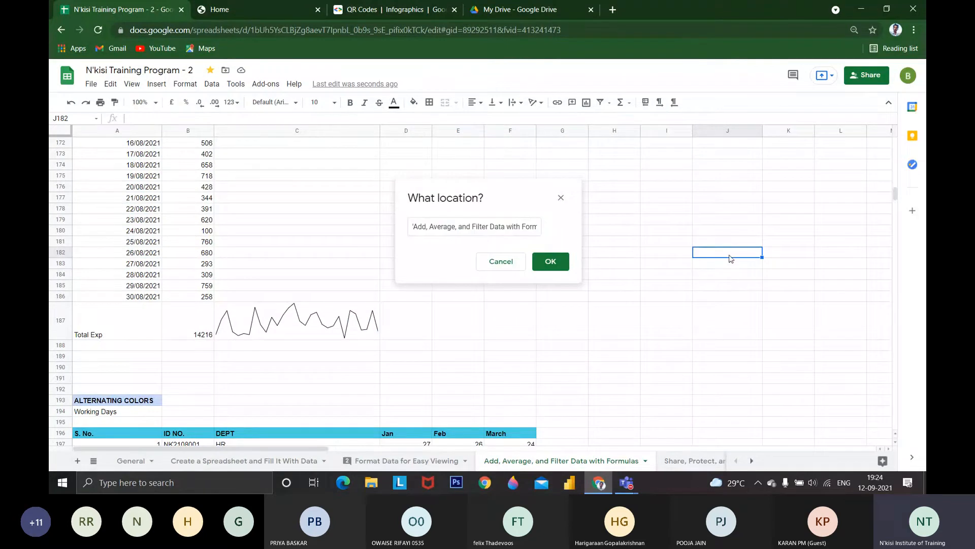
click(554, 260)
click(540, 342)
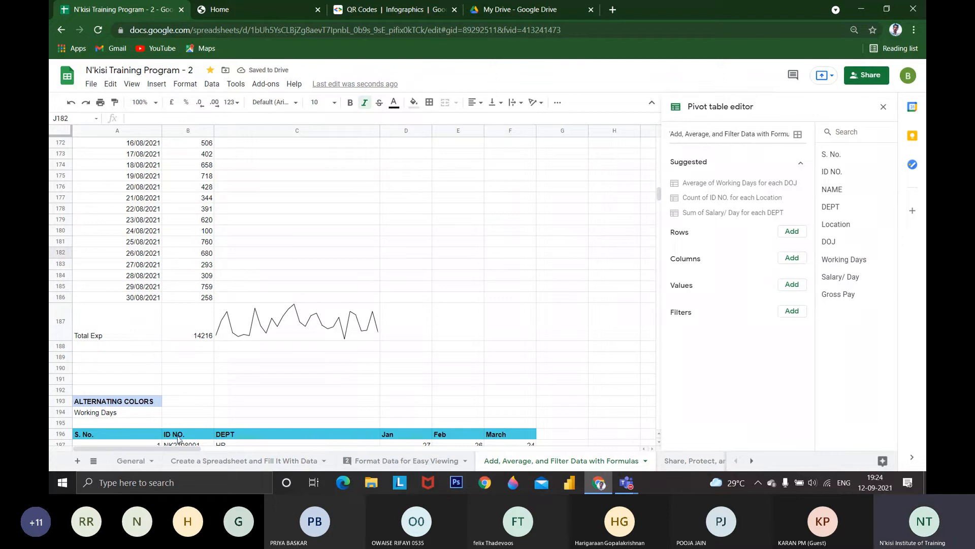
Examine the empty pivot table layout and the source table's DEPT, Salary/ Day and Gross Pay entries for the HR and MARKETING departments
drag(181, 447, 319, 448)
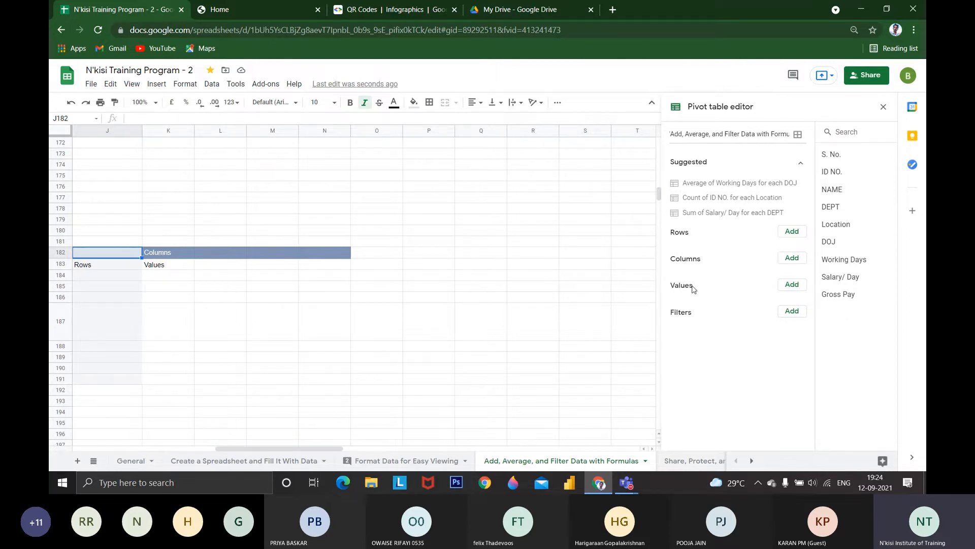
scroll(501, 380, down, 4)
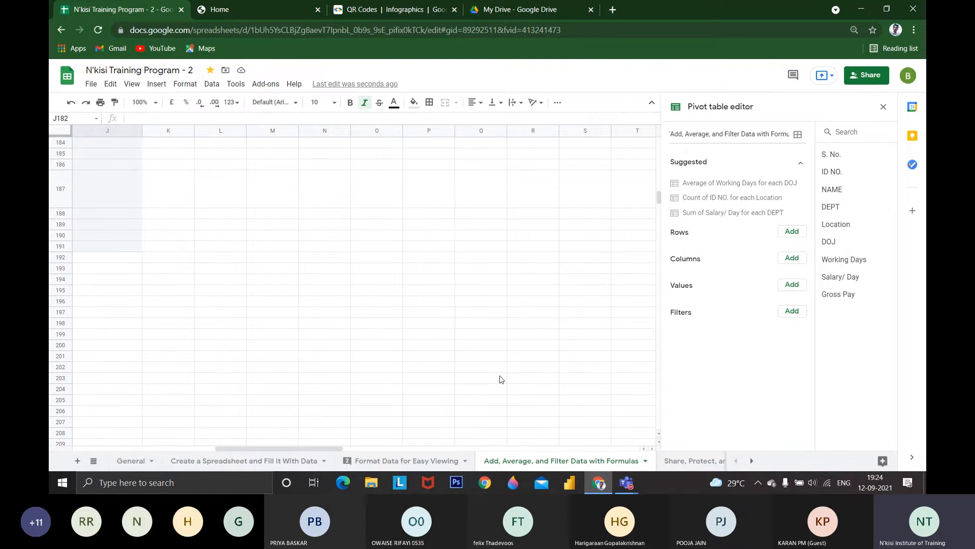
drag(302, 448, 187, 449)
scroll(272, 391, down, 10)
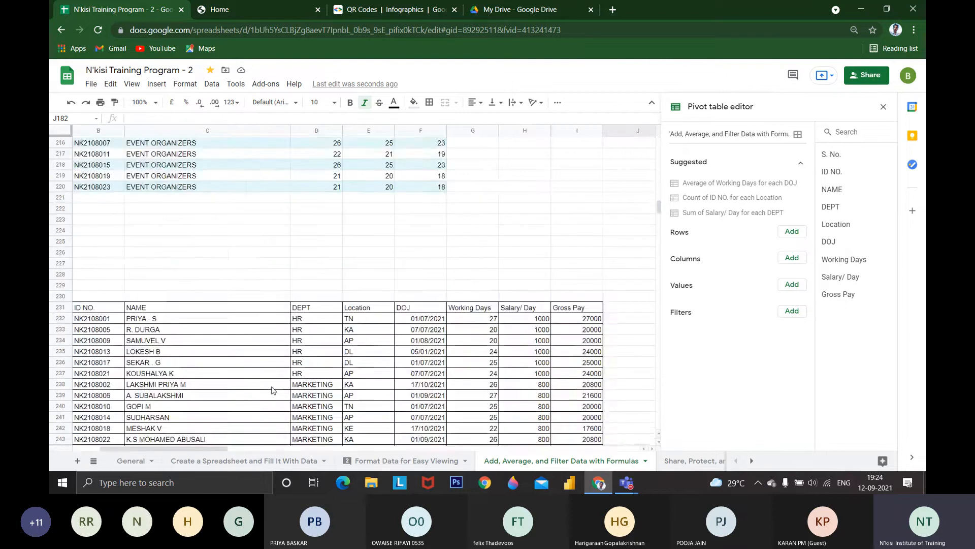
scroll(336, 301, down, 1)
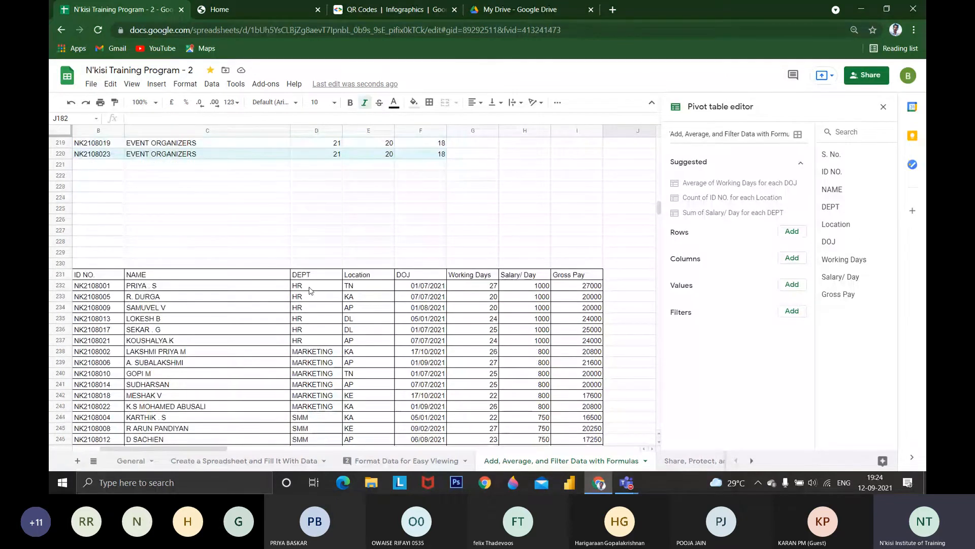
drag(311, 290, 315, 342)
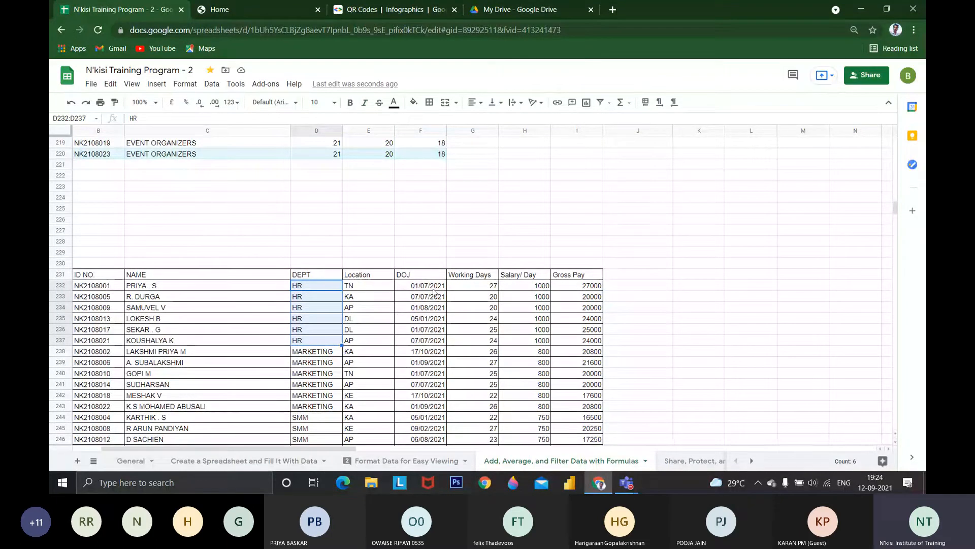
click(531, 288)
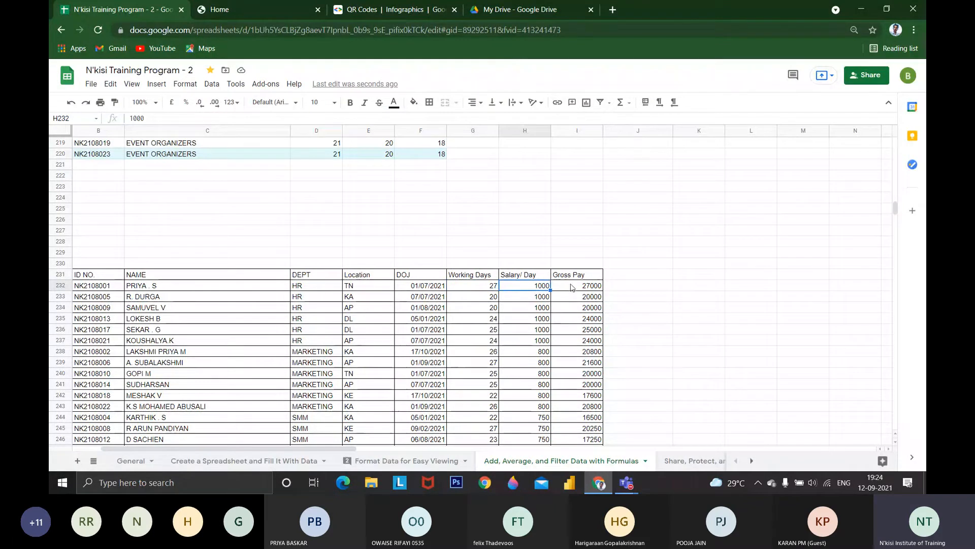
click(591, 288)
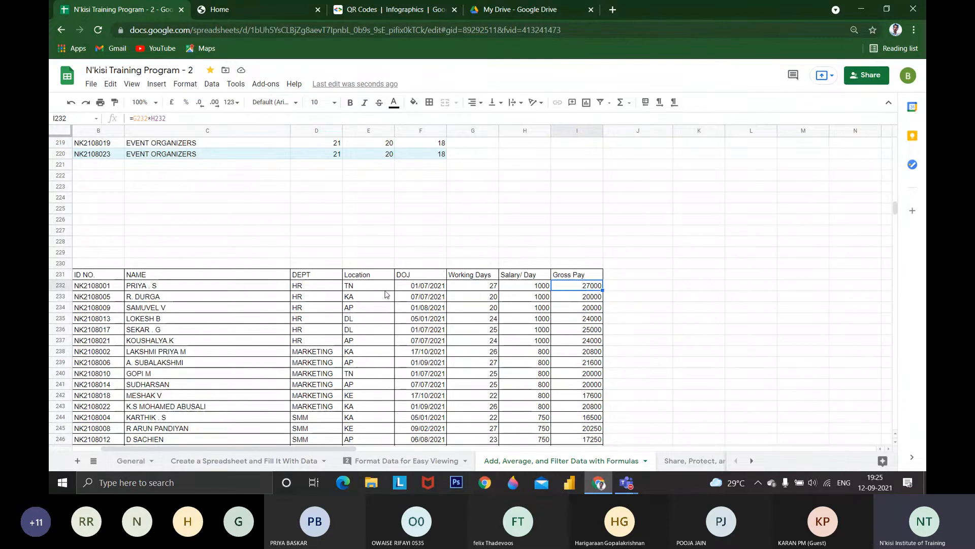
drag(313, 285, 328, 363)
click(579, 286)
drag(579, 352, 580, 406)
scroll(579, 386, down, 4)
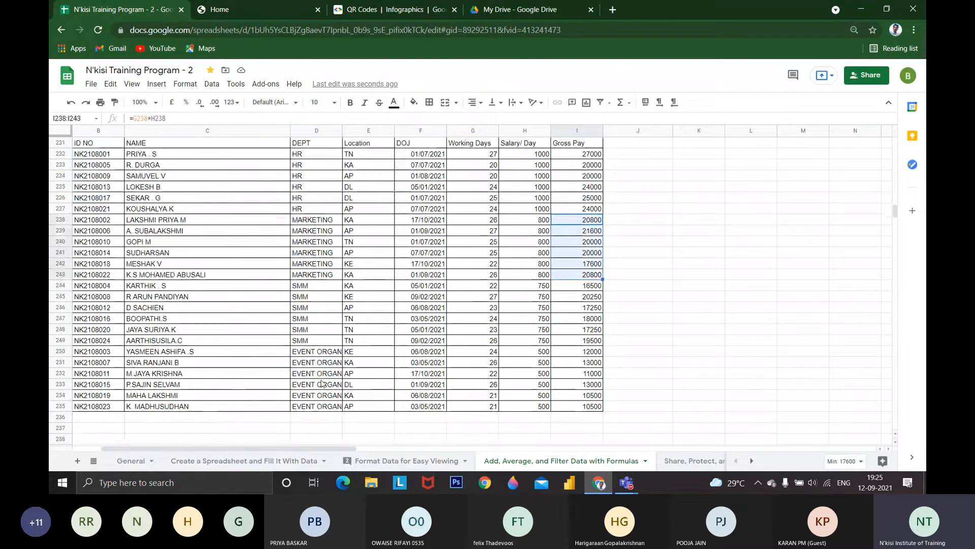
Use DEPT as the row field of the pivot table at J182 and Gross Pay, summarised by SUM, as its value
scroll(577, 339, up, 8)
scroll(577, 339, up, 10)
click(629, 323)
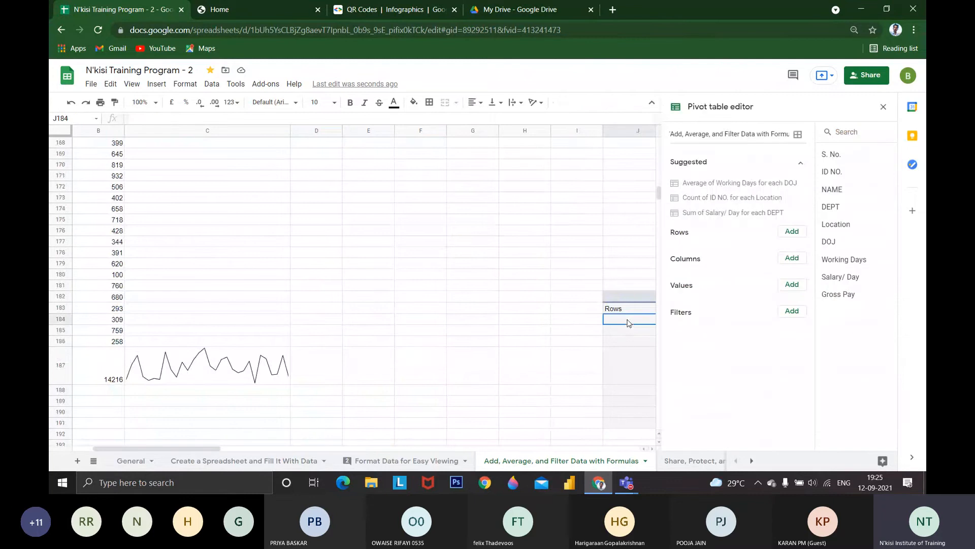
key(Right)
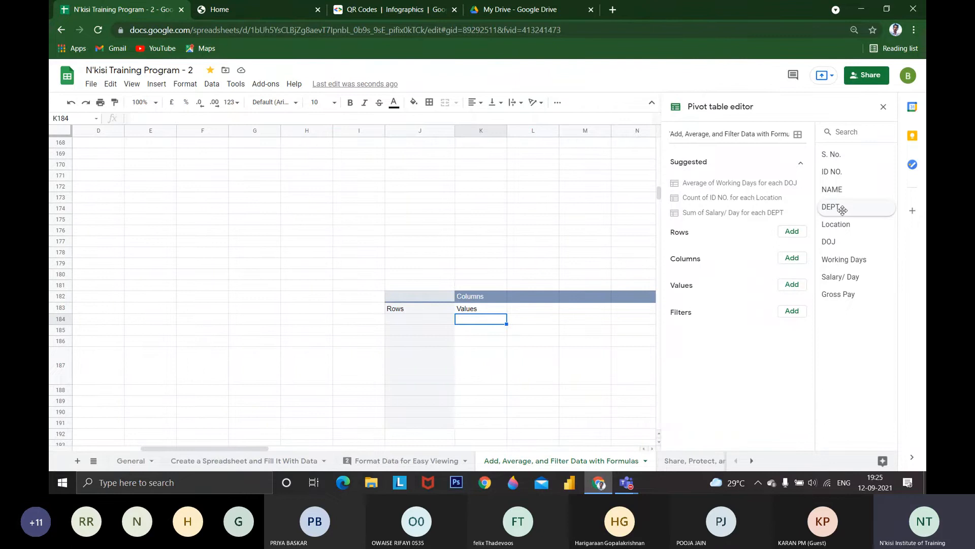
drag(842, 210, 705, 258)
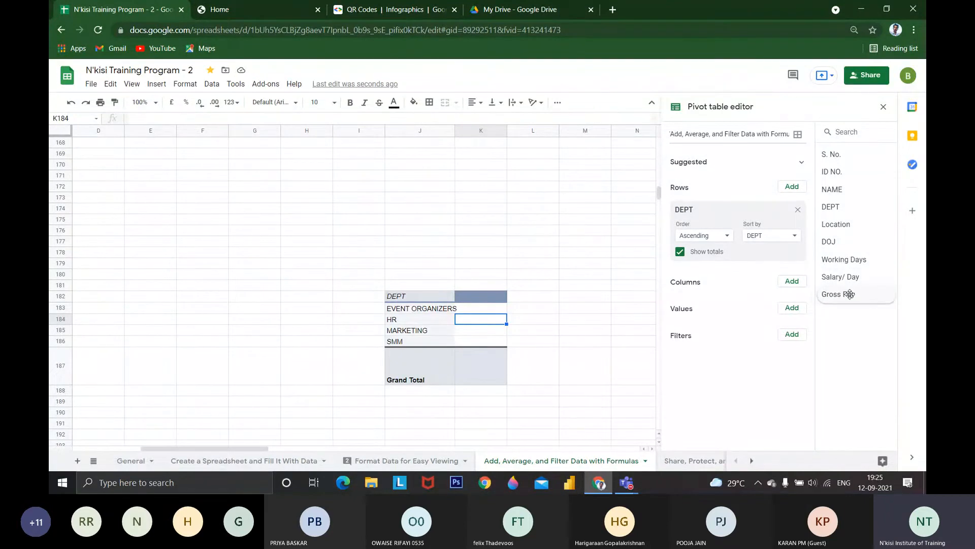
drag(850, 294, 711, 325)
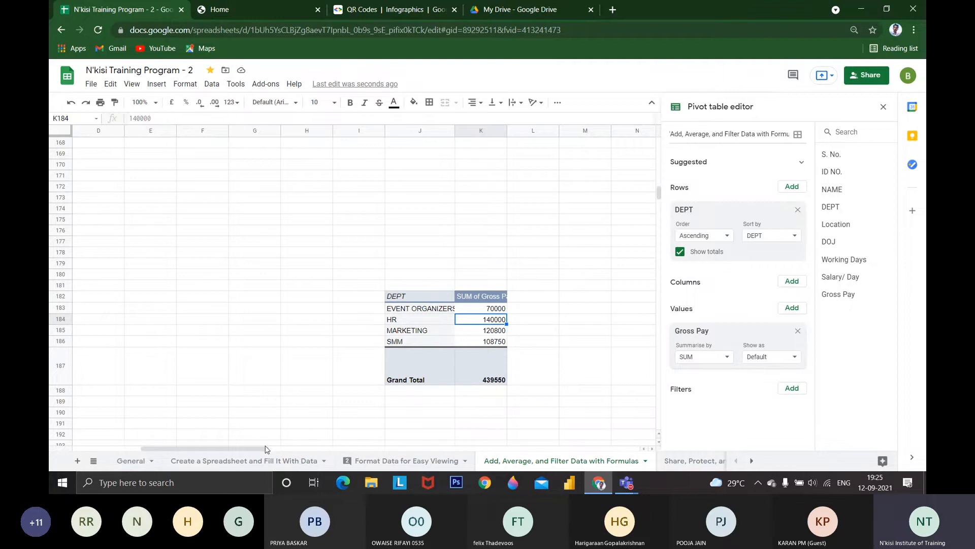
Replace DEPT with Location as the pivot table's row field
drag(269, 449, 196, 455)
scroll(350, 361, down, 3)
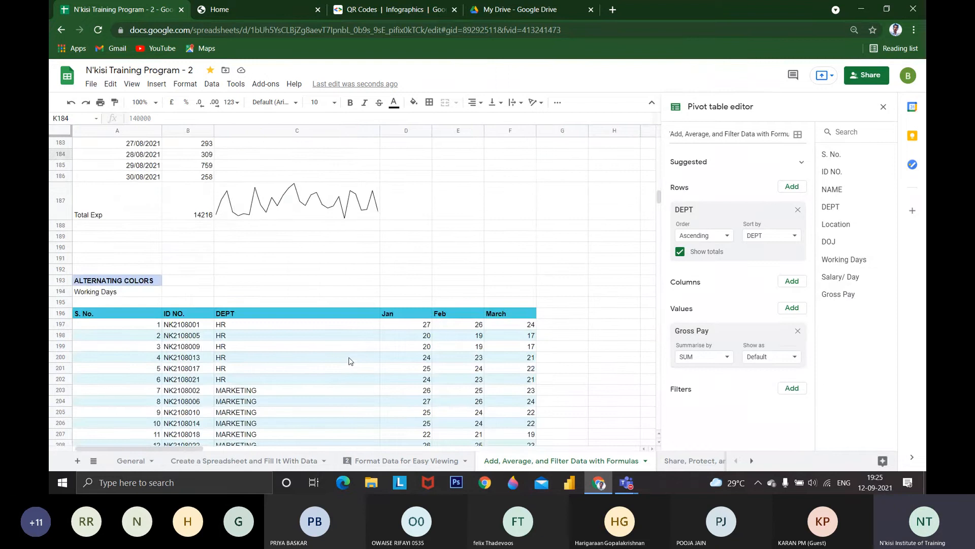
scroll(349, 361, down, 7)
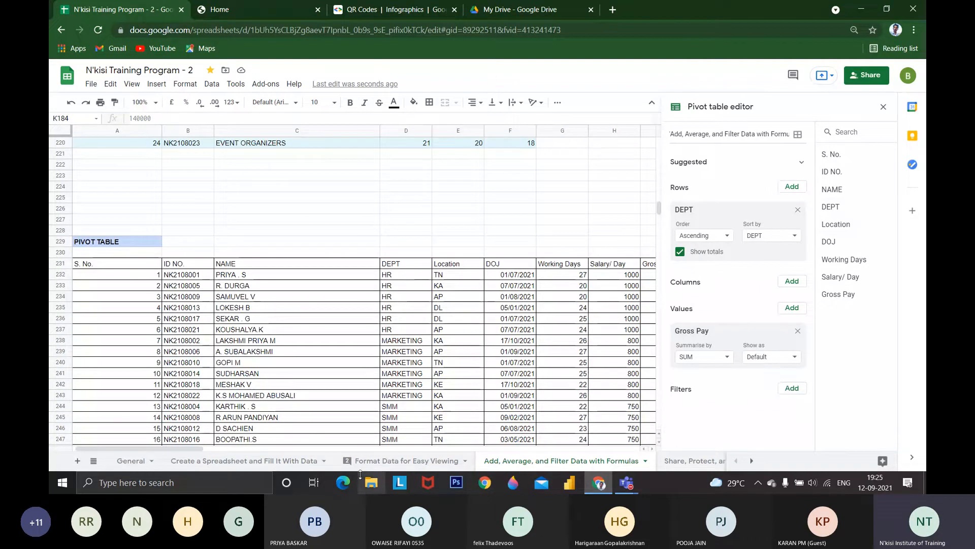
drag(178, 451, 294, 451)
scroll(388, 408, up, 8)
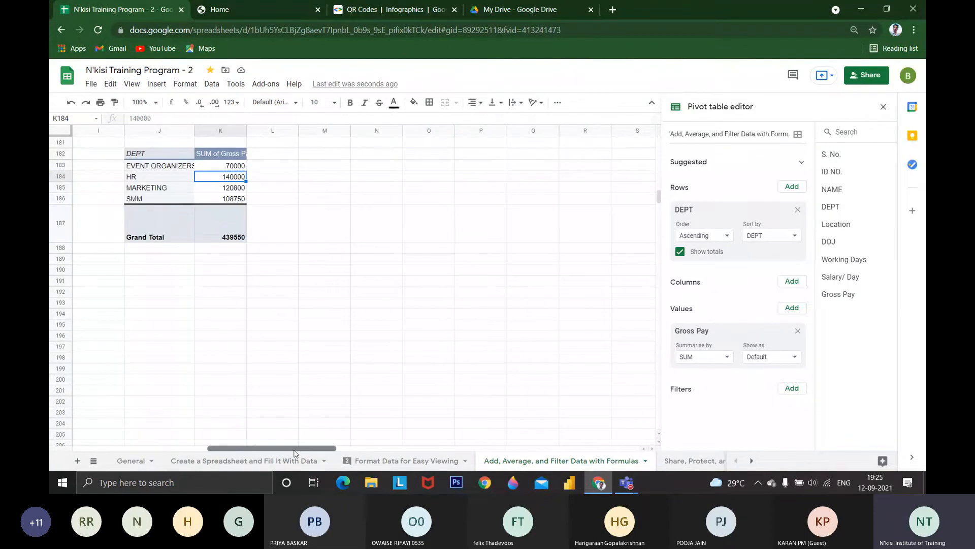
click(798, 209)
drag(844, 224, 731, 209)
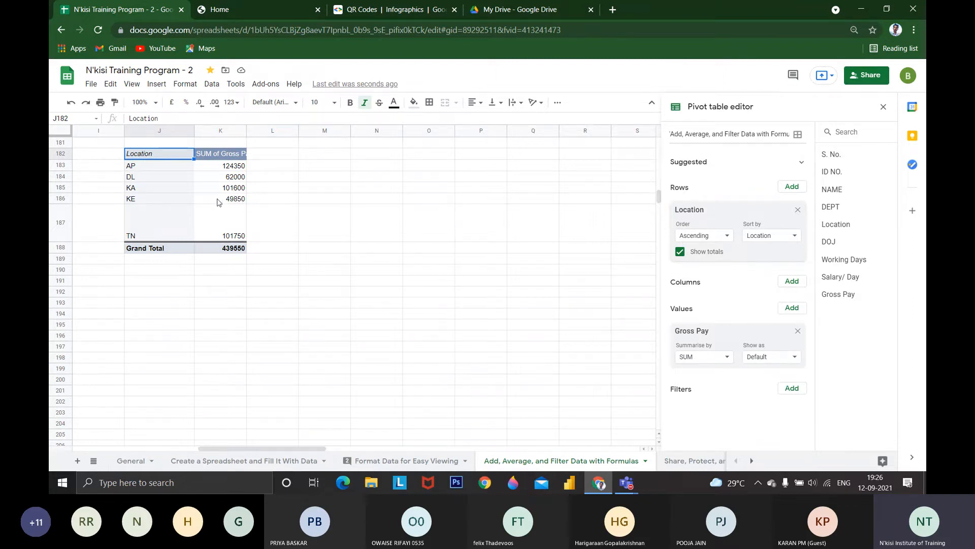
Move Location from the pivot table's rows to its columns and add DEPT as the row field
drag(745, 212, 737, 274)
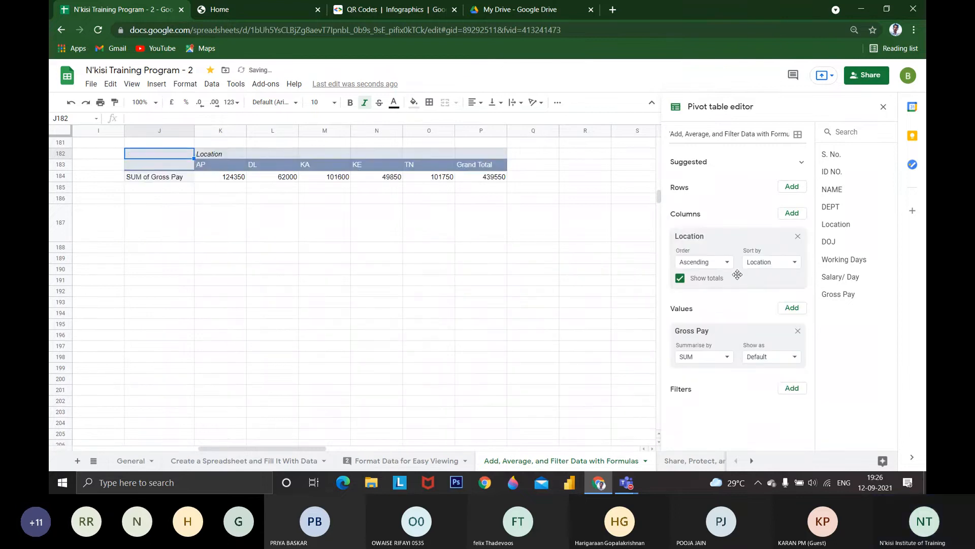
drag(838, 208, 716, 217)
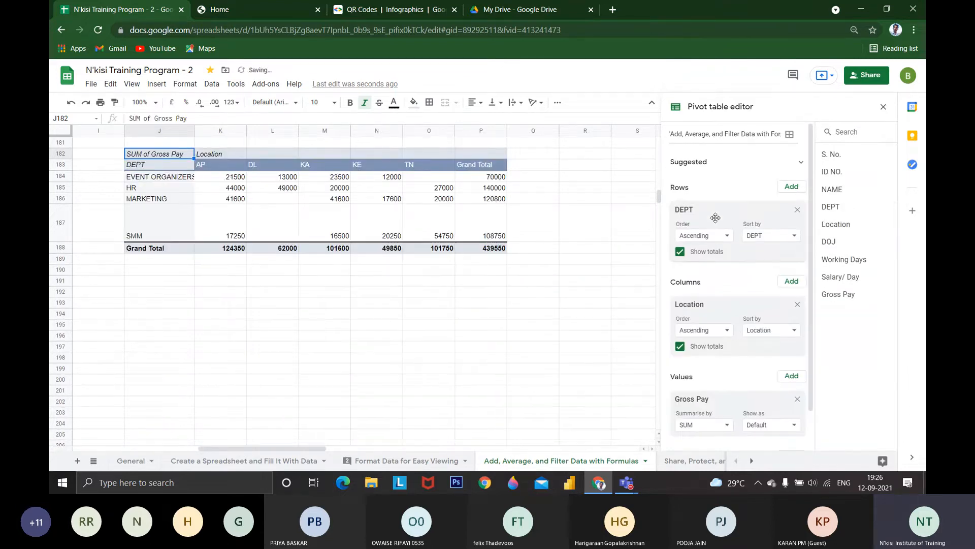
Examine the HR row's gross pay sums for the AP and DL locations in the pivot table
click(163, 189)
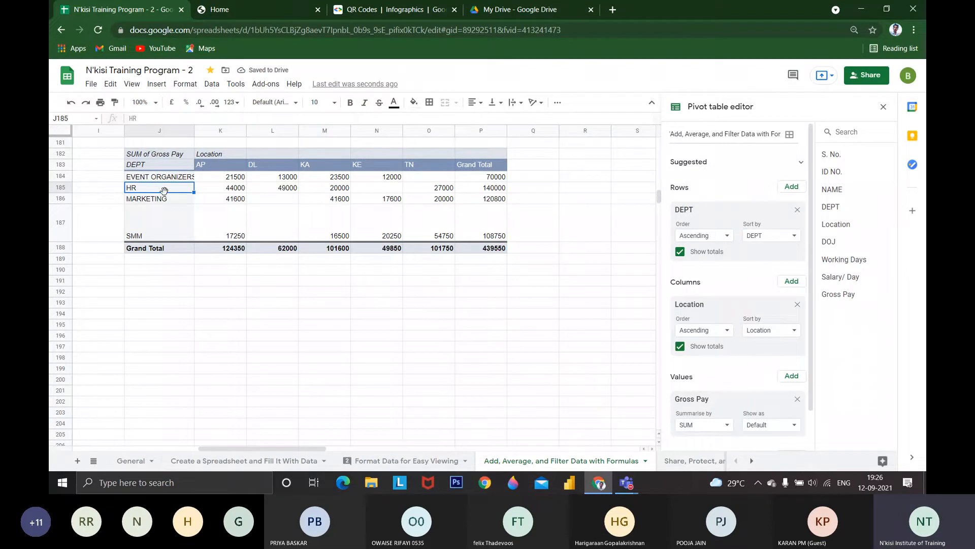
click(224, 189)
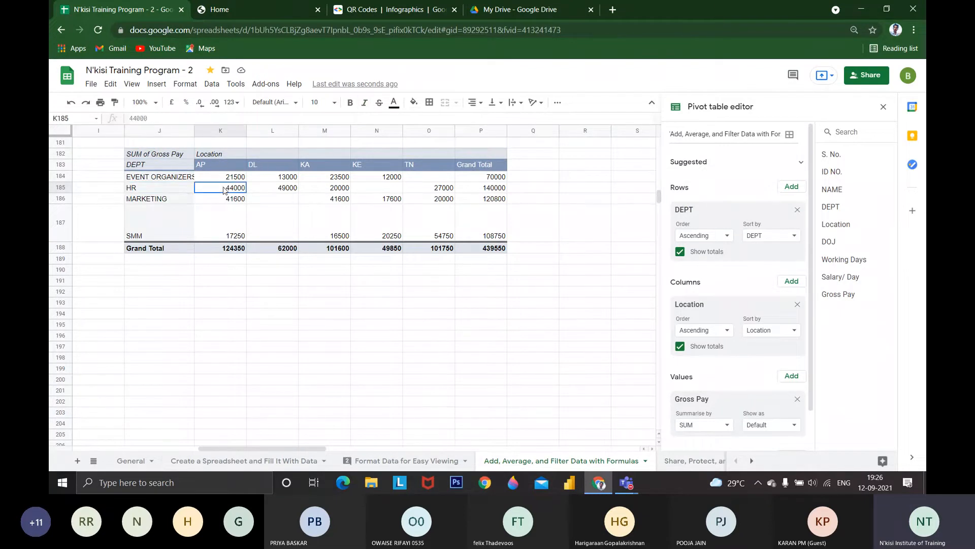
click(288, 189)
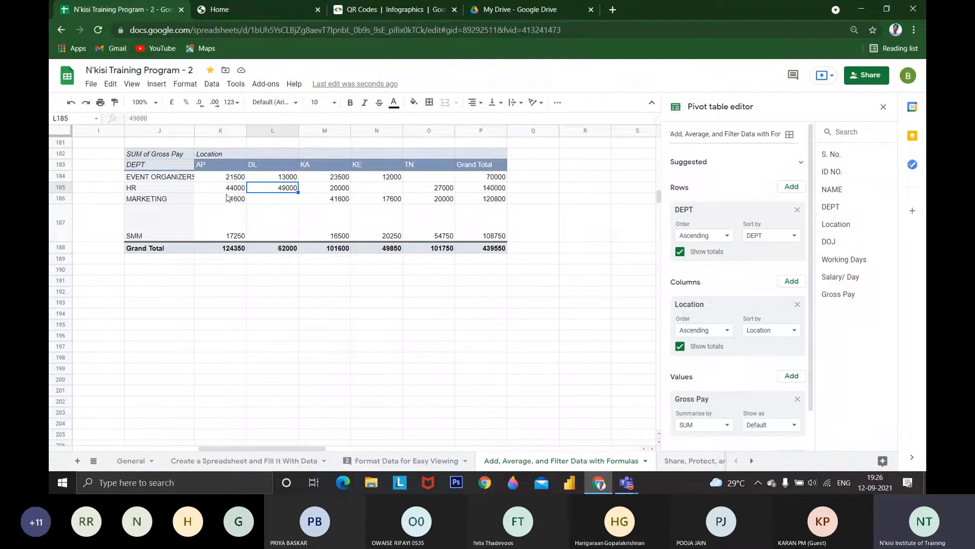
Examine the pivot table's gross pay sums by location for the MARKETING, SMM and EVENT ORGANIZERS rows and its Grand Total column
click(269, 156)
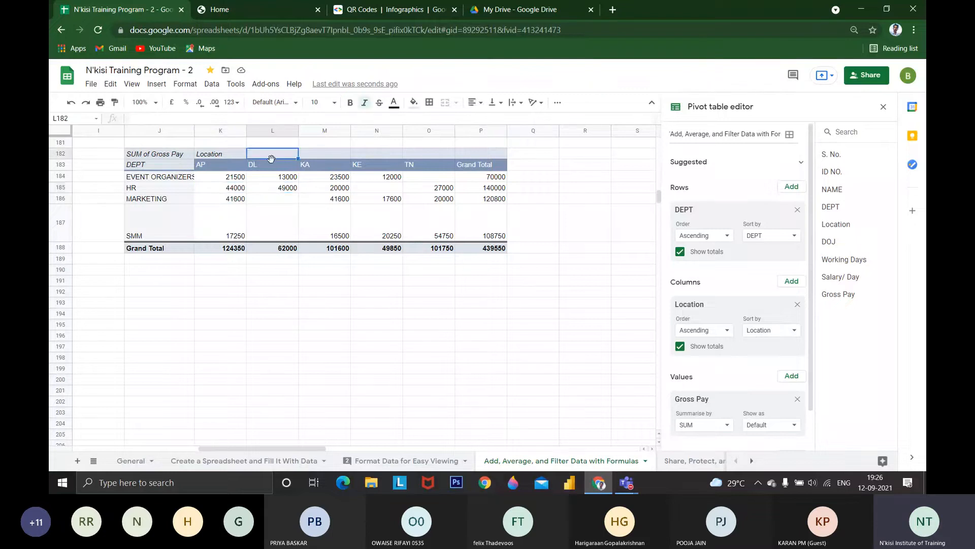
click(189, 196)
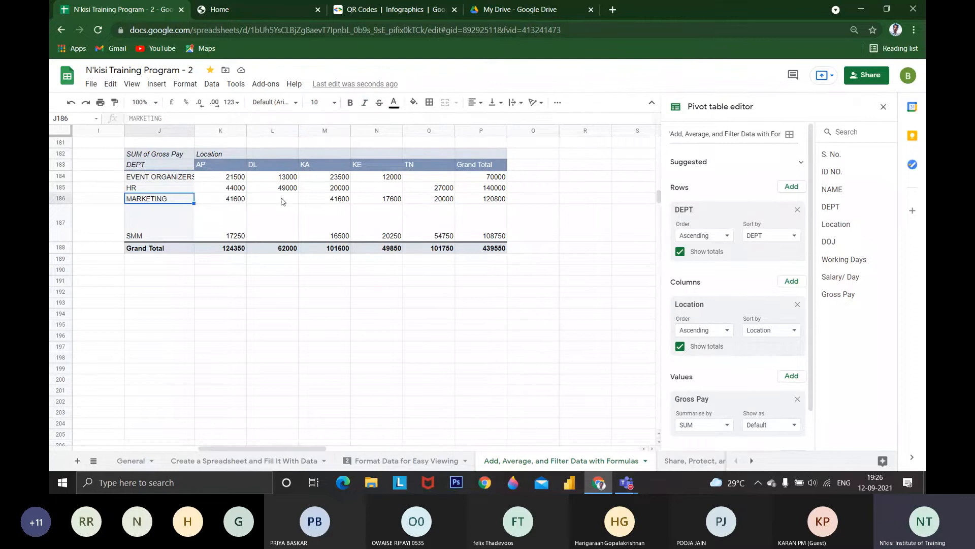
click(268, 232)
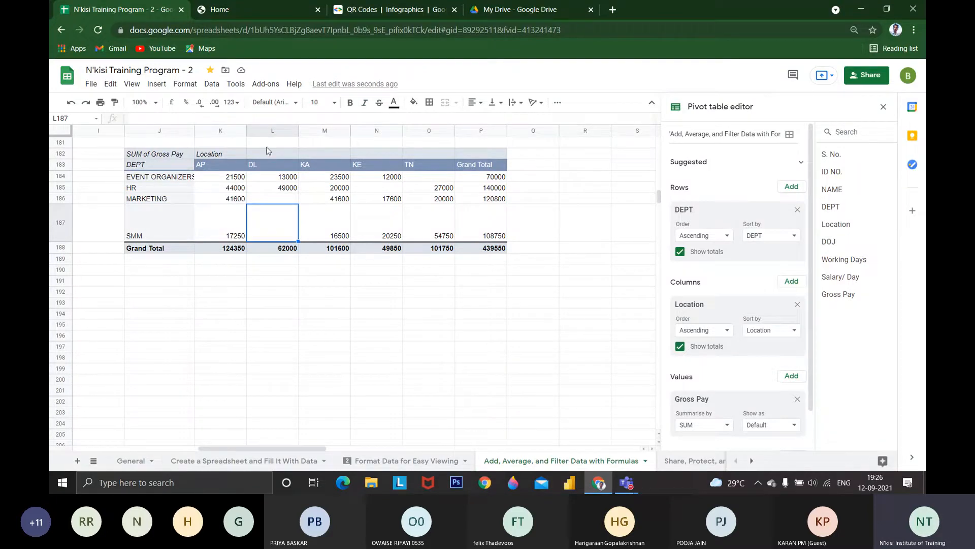
click(421, 179)
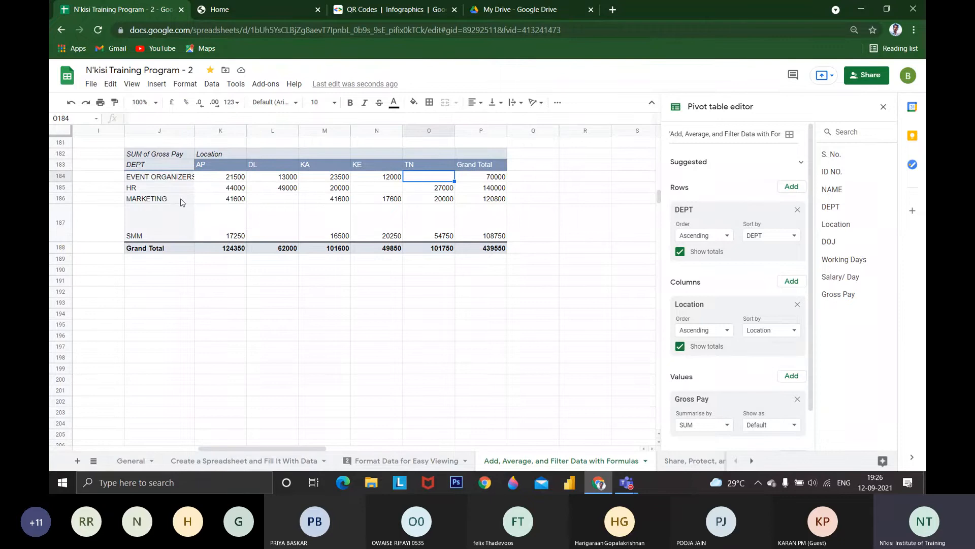
click(487, 170)
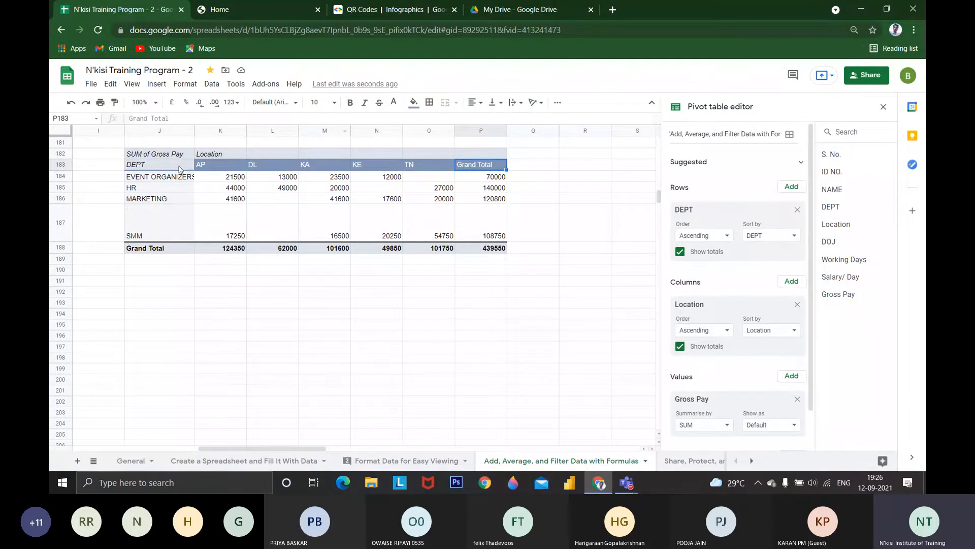
Rearrange the pivot table at J182 so that DEPT and Location are both row fields, with Location nested under DEPT
drag(729, 209, 728, 295)
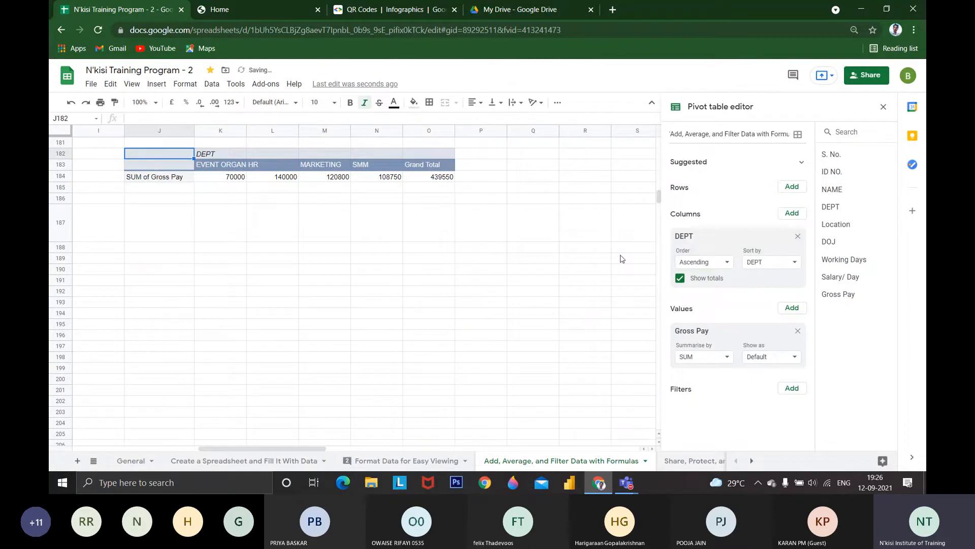
click(798, 235)
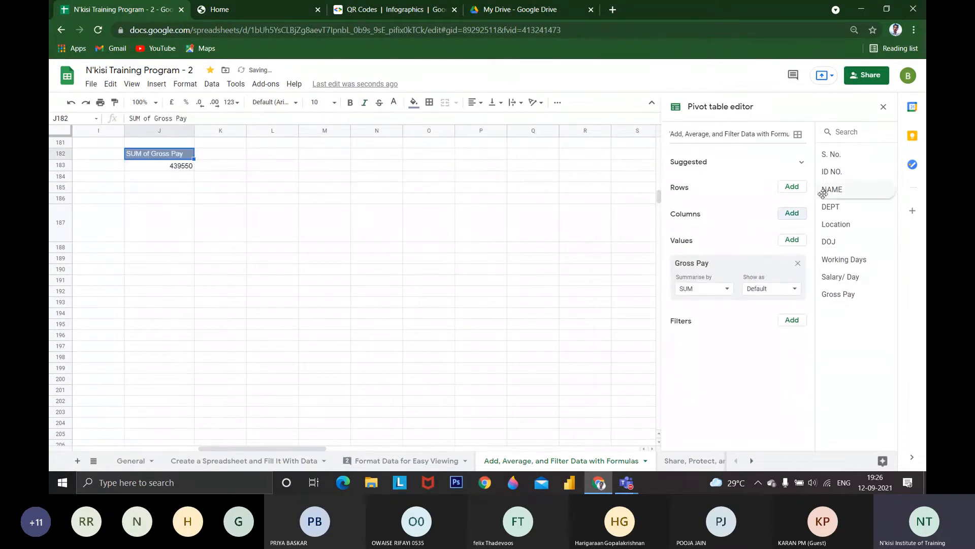
drag(831, 207, 717, 209)
drag(854, 225, 740, 258)
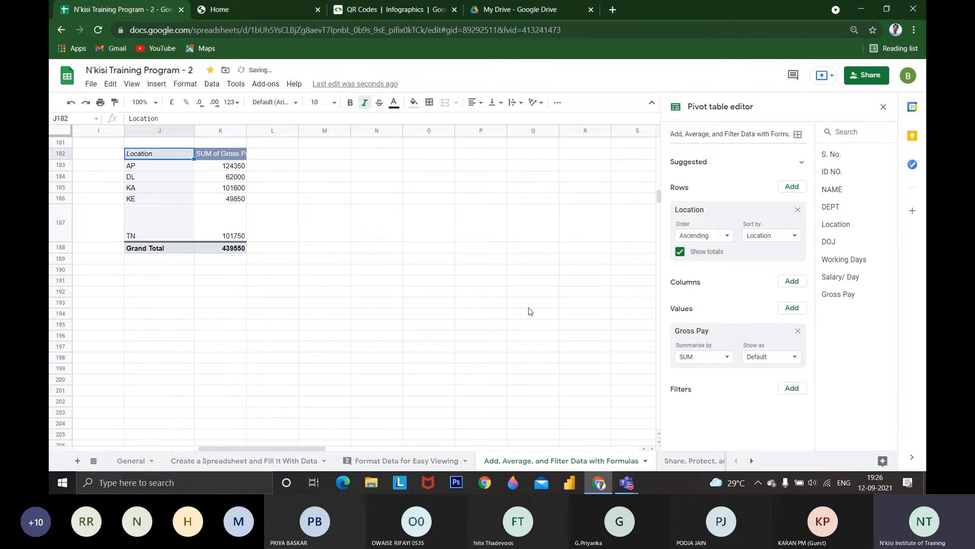
drag(838, 226, 703, 280)
drag(841, 208, 717, 204)
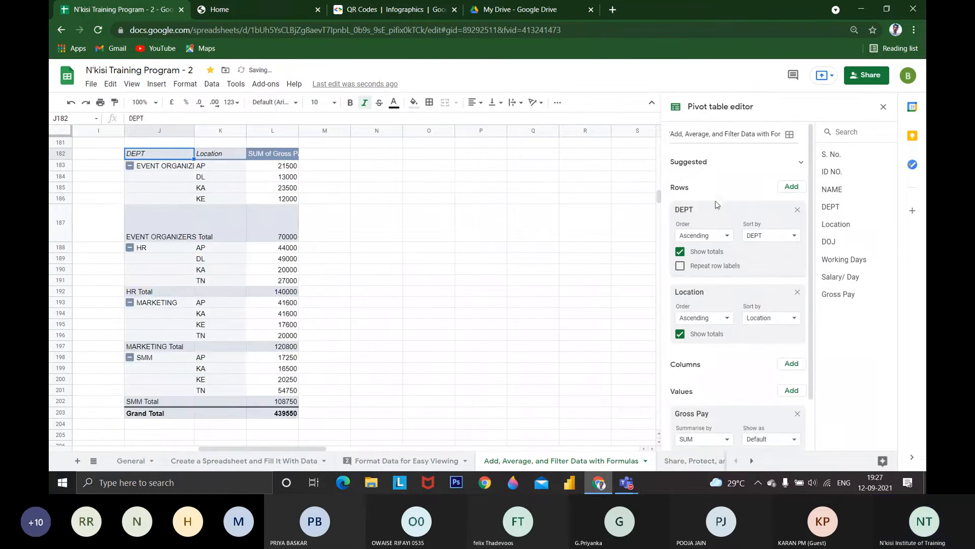
Examine the location breakdown of gross pay within the EVENT ORGANIZERS, HR and MARKETING groups
key(Down)
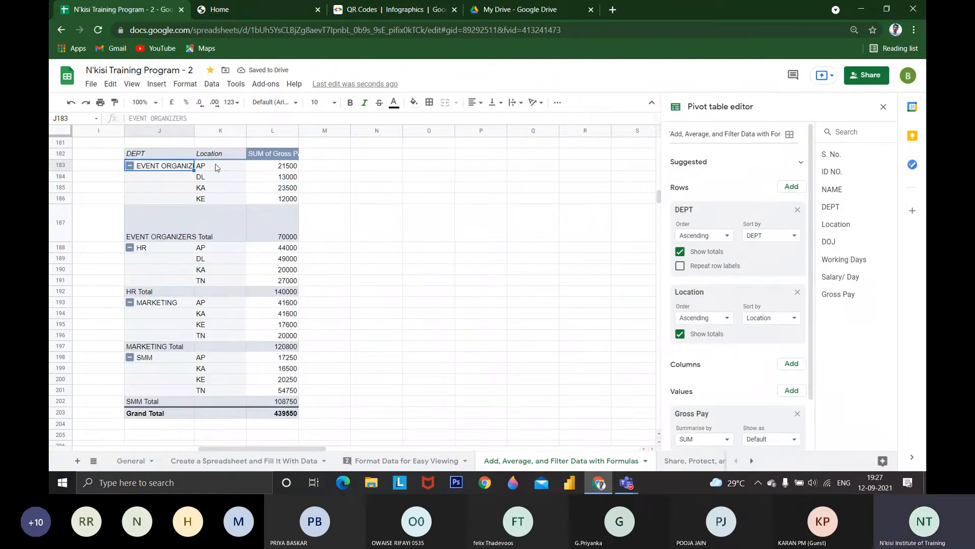
drag(217, 168, 265, 201)
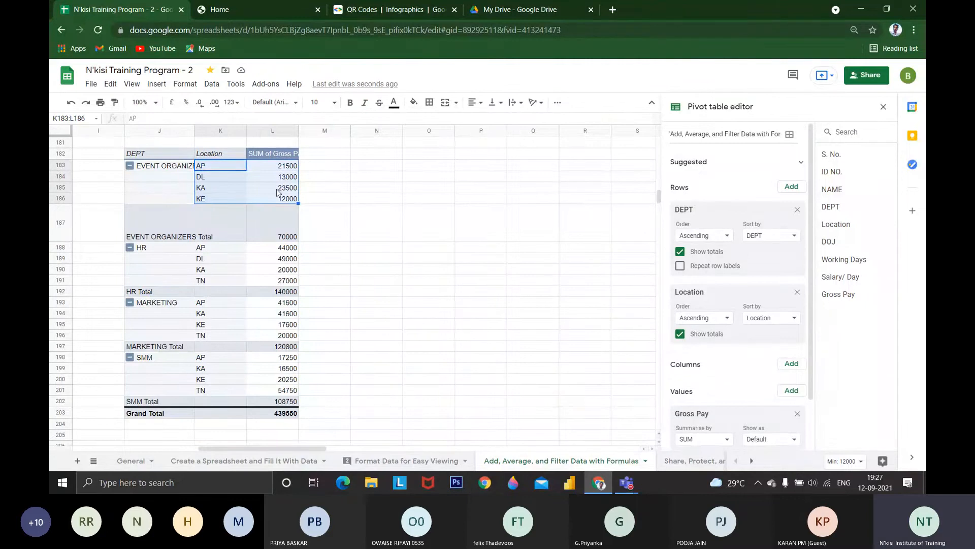
drag(216, 247, 262, 279)
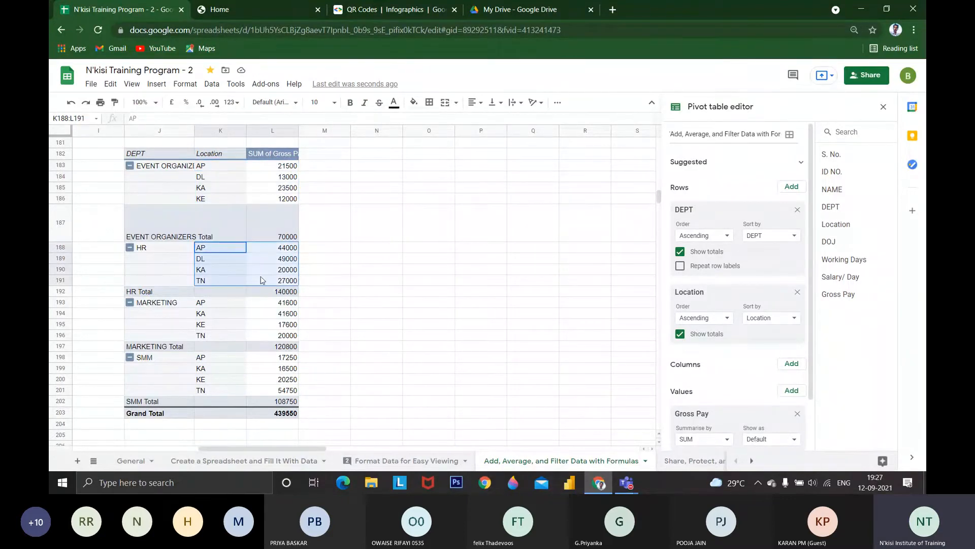
drag(162, 303, 226, 329)
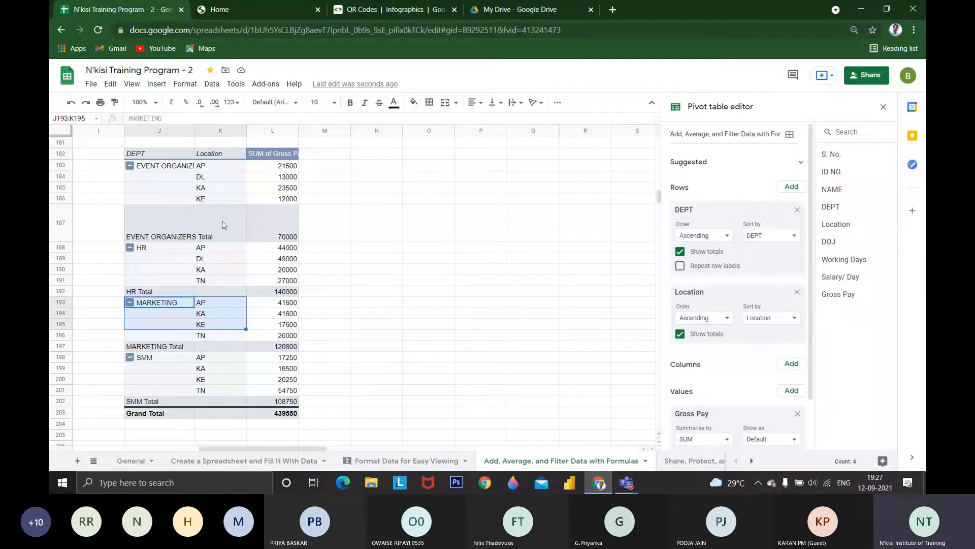
Collapse the EVENT ORGANIZERS, HR, MARKETING and SMM groups in the pivot table to their department totals
click(130, 248)
click(130, 166)
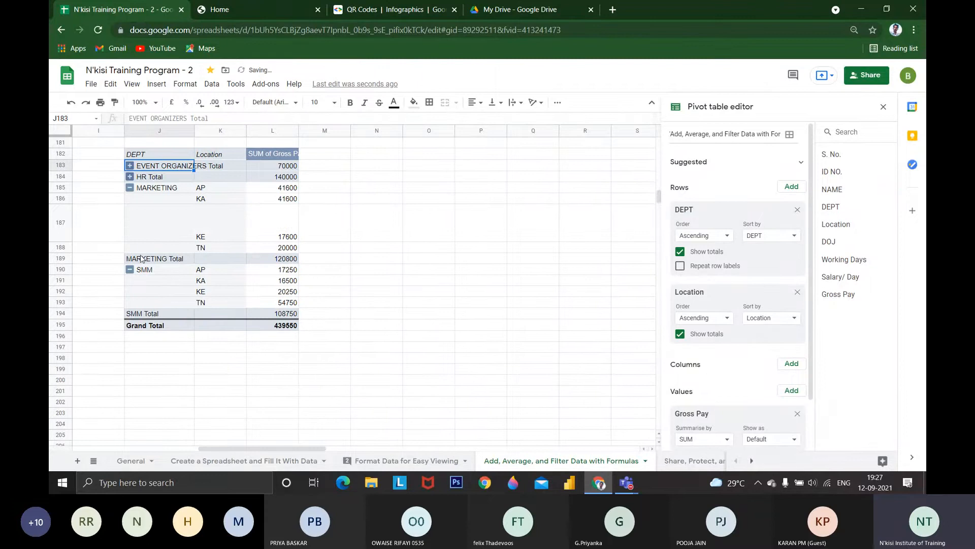
click(130, 187)
click(130, 199)
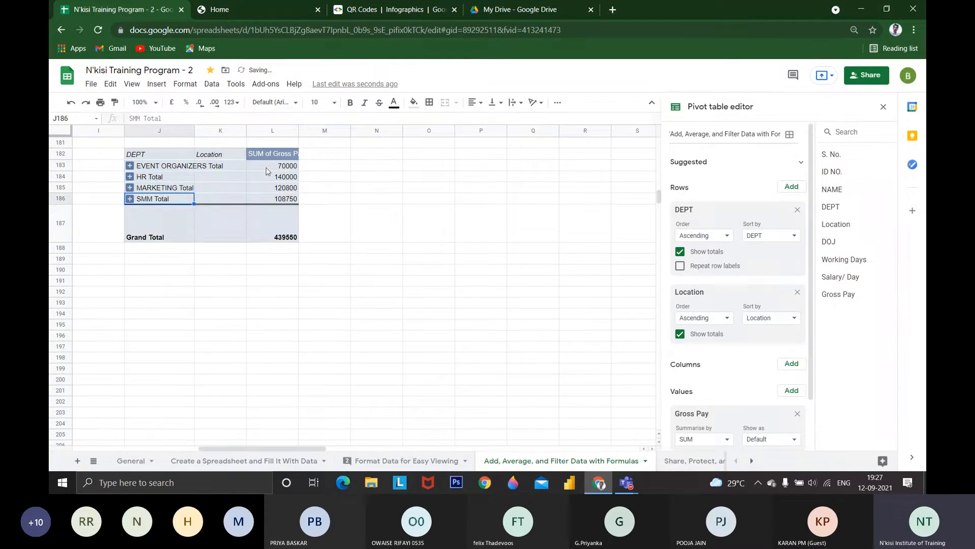
Expand the HR group to show its locations and collapse it again
click(173, 166)
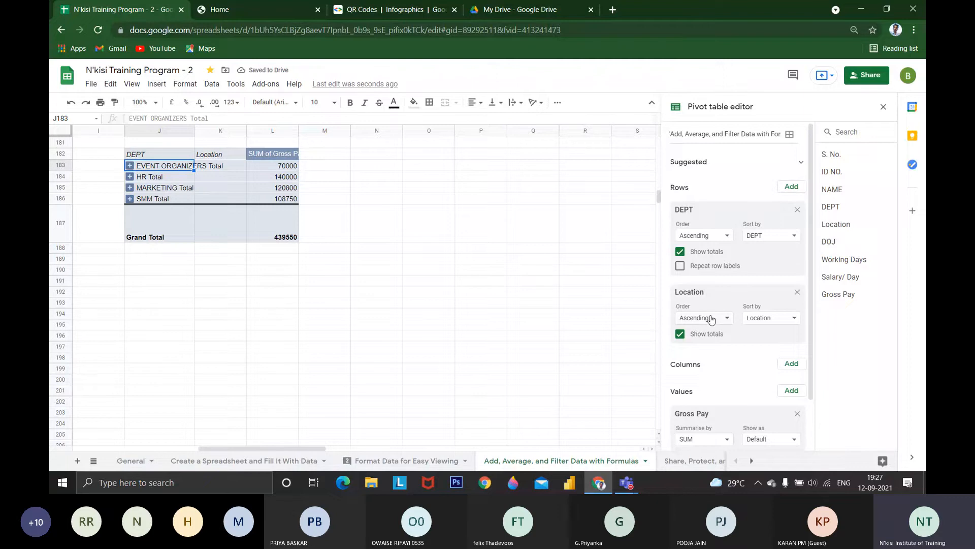
click(130, 177)
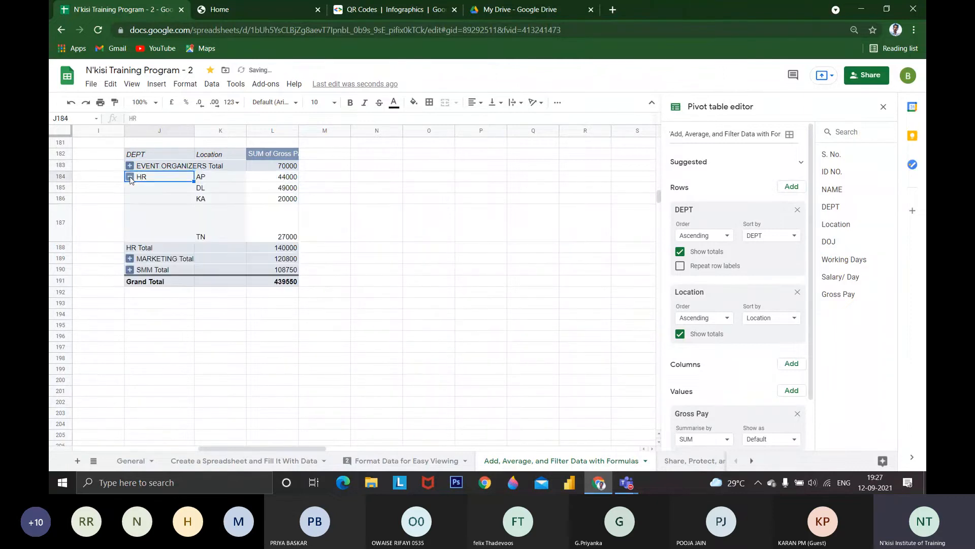
click(130, 178)
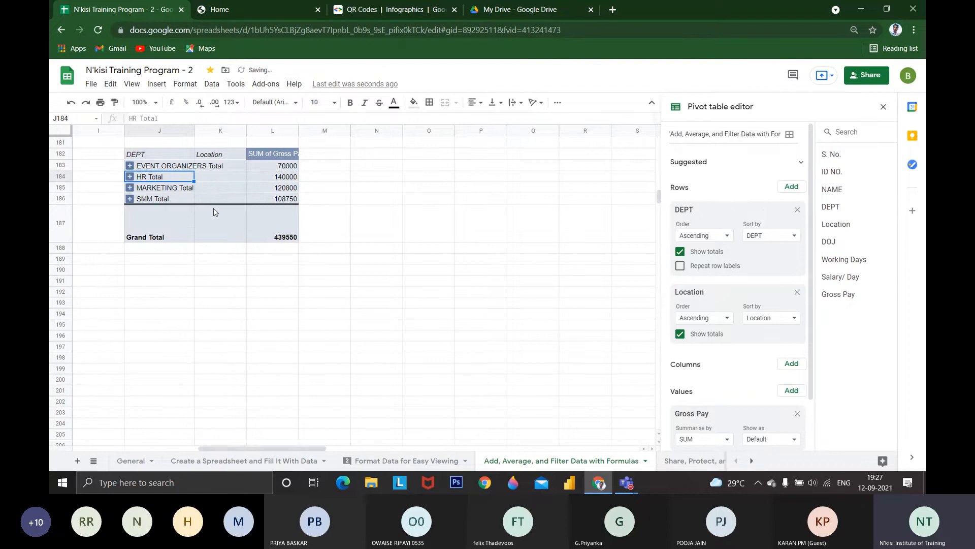
Review the employee source table from row 231, including its Working Days, Salary/ Day and Gross Pay columns, and return to the pivot table
scroll(213, 212, down, 1)
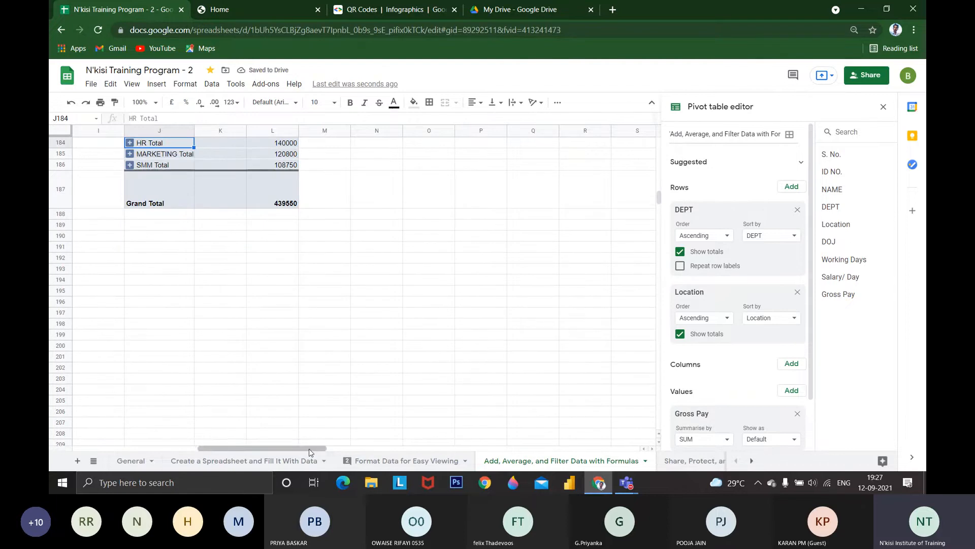
drag(310, 451, 244, 447)
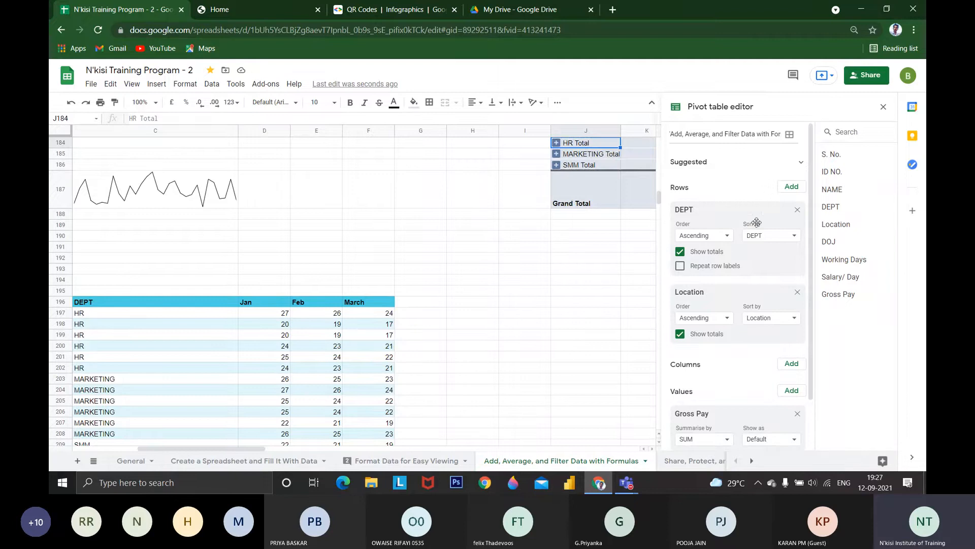
scroll(726, 207, down, 1)
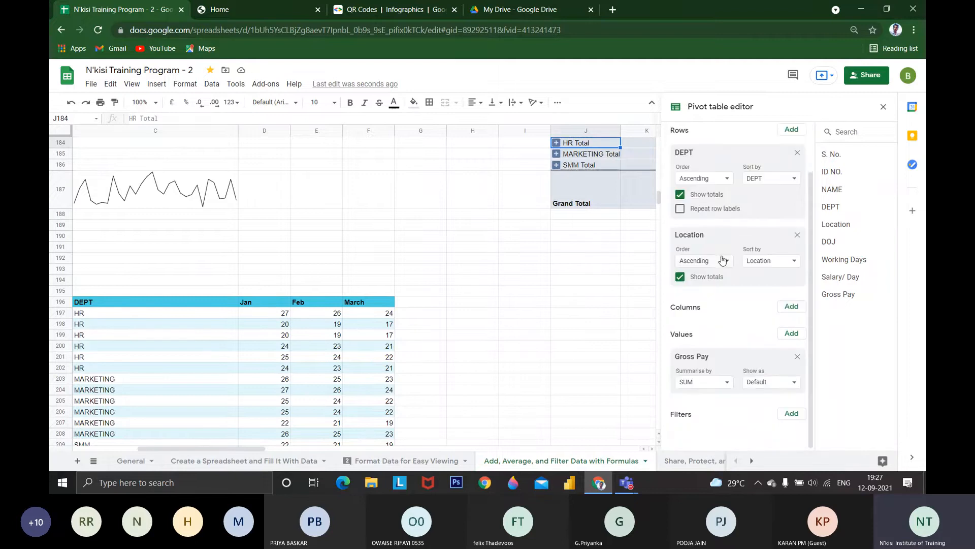
scroll(455, 308, down, 1)
scroll(455, 308, down, 10)
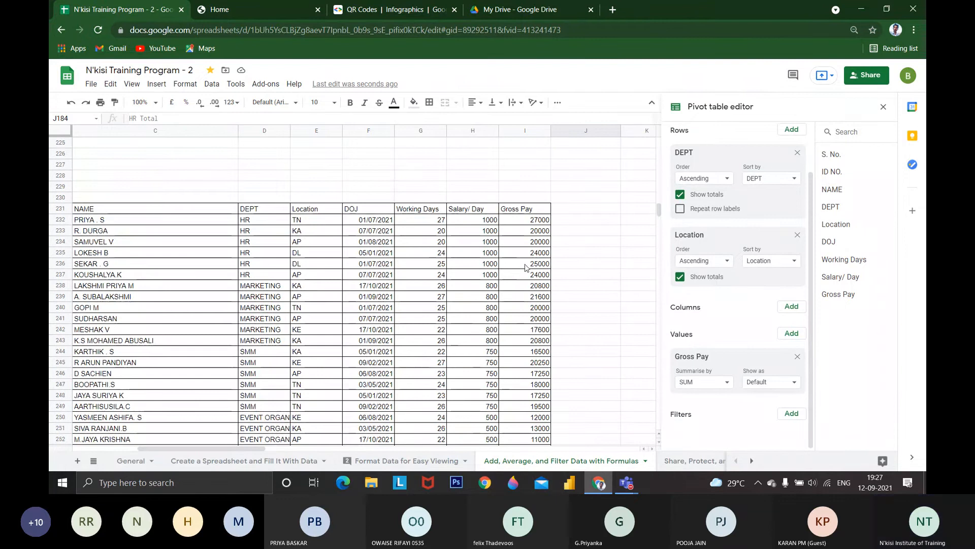
scroll(526, 311, down, 2)
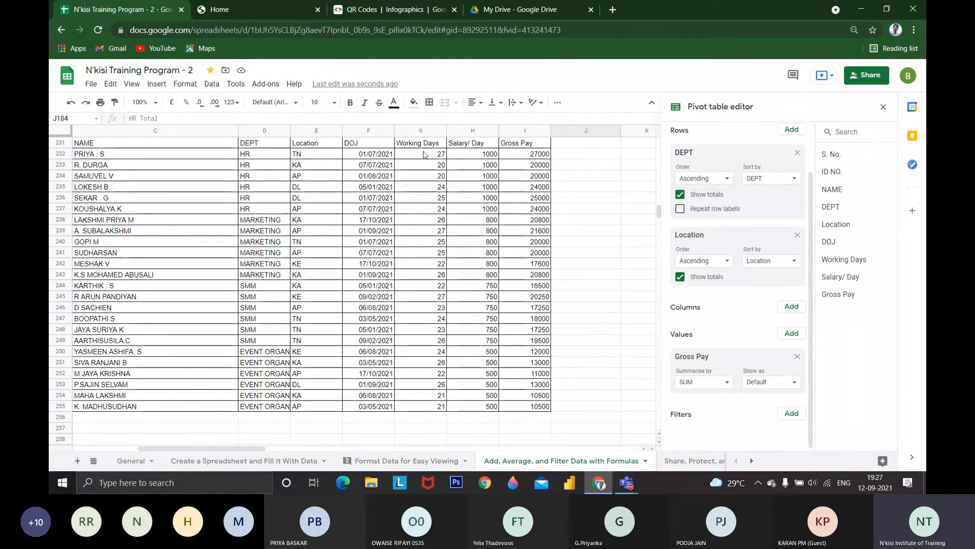
scroll(436, 264, up, 1)
scroll(454, 244, up, 8)
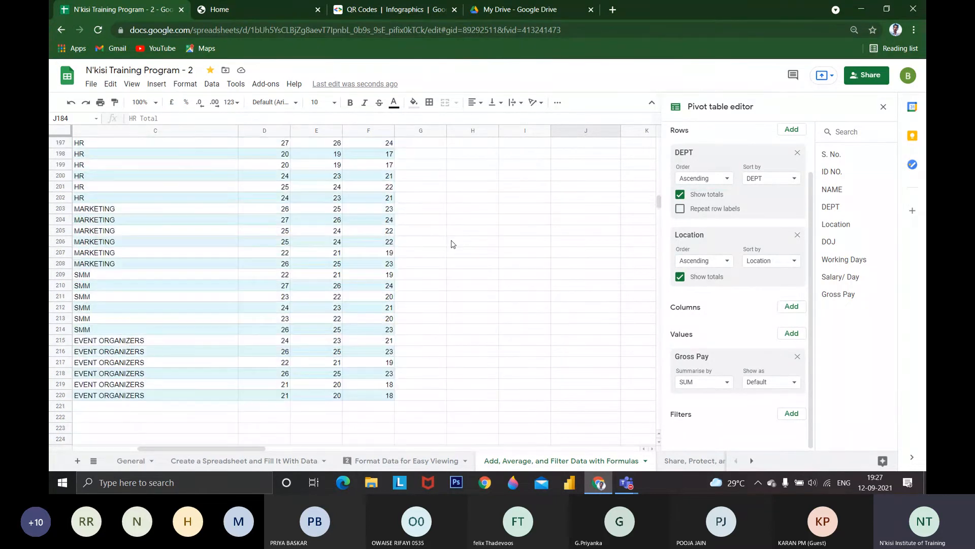
scroll(453, 244, up, 4)
drag(249, 451, 282, 451)
scroll(344, 288, up, 3)
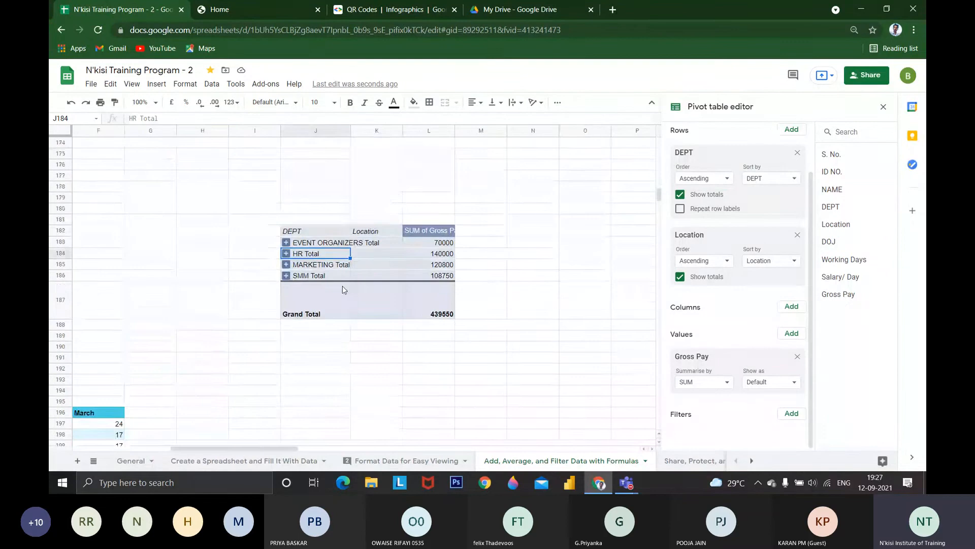
Remove Location from the pivot table's rows and add Working Days as its column field
click(798, 234)
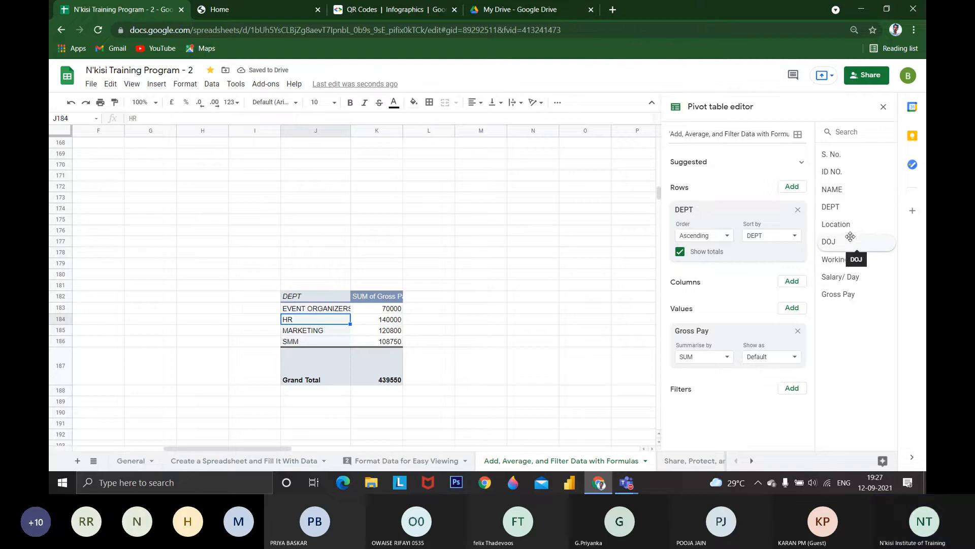
drag(819, 262, 676, 304)
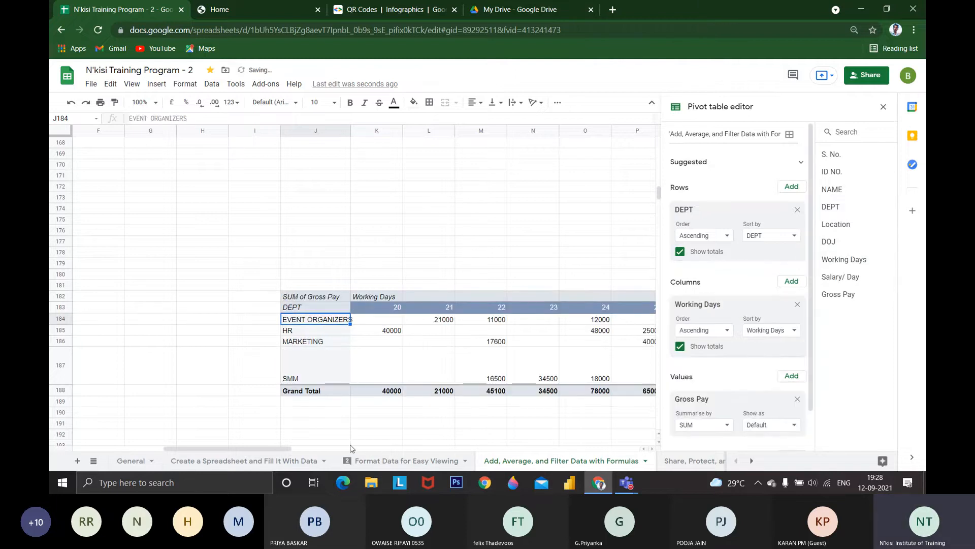
drag(296, 449, 335, 450)
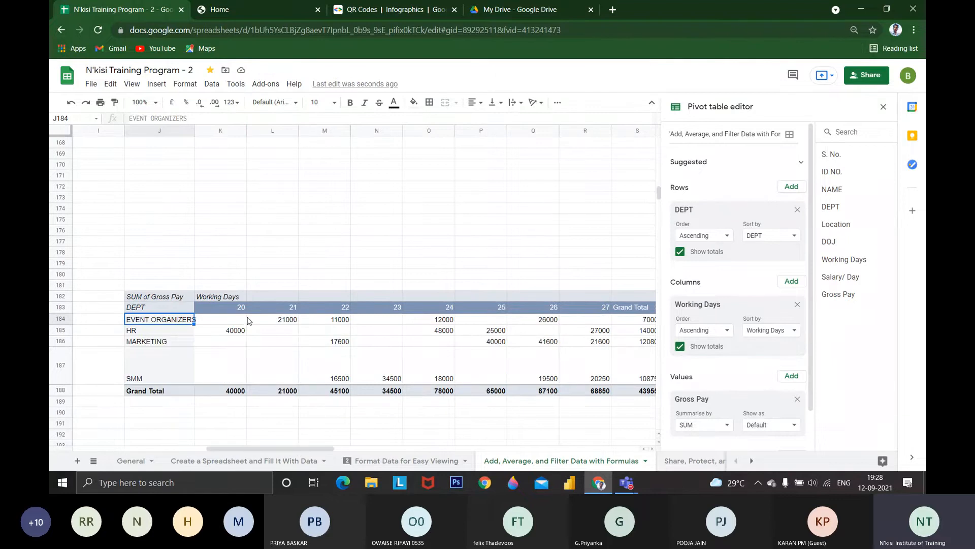
Examine the HR row's gross pay sums for 20, 24 and 25 working days in the pivot table
click(245, 333)
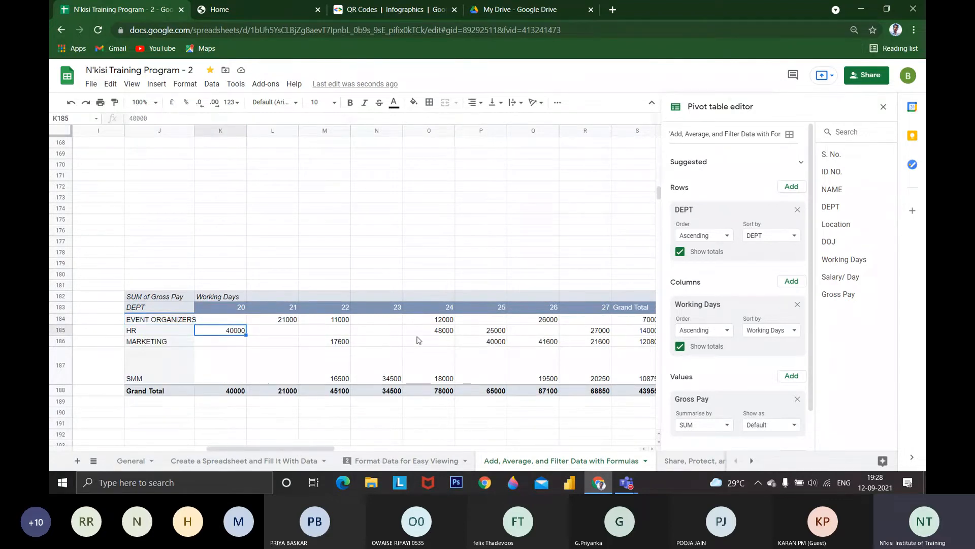
click(445, 333)
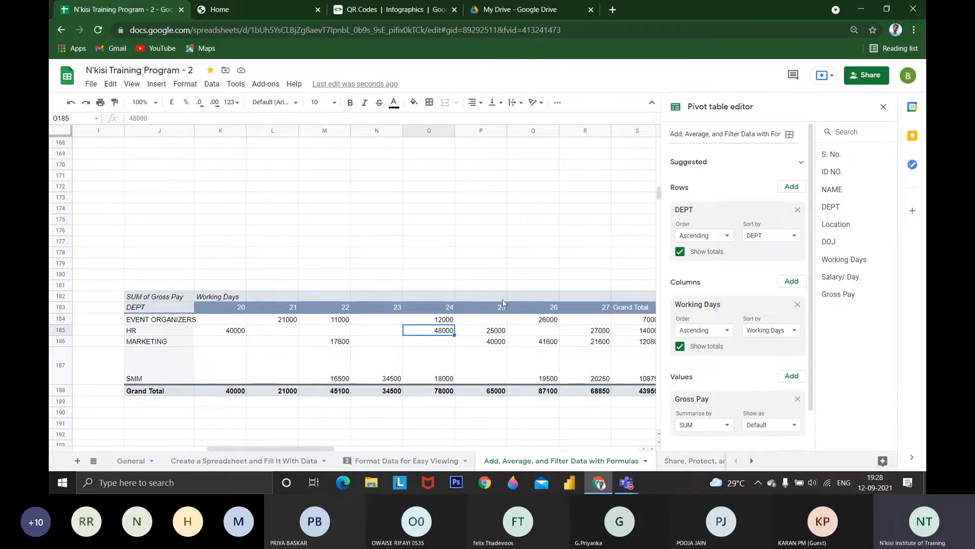
click(495, 331)
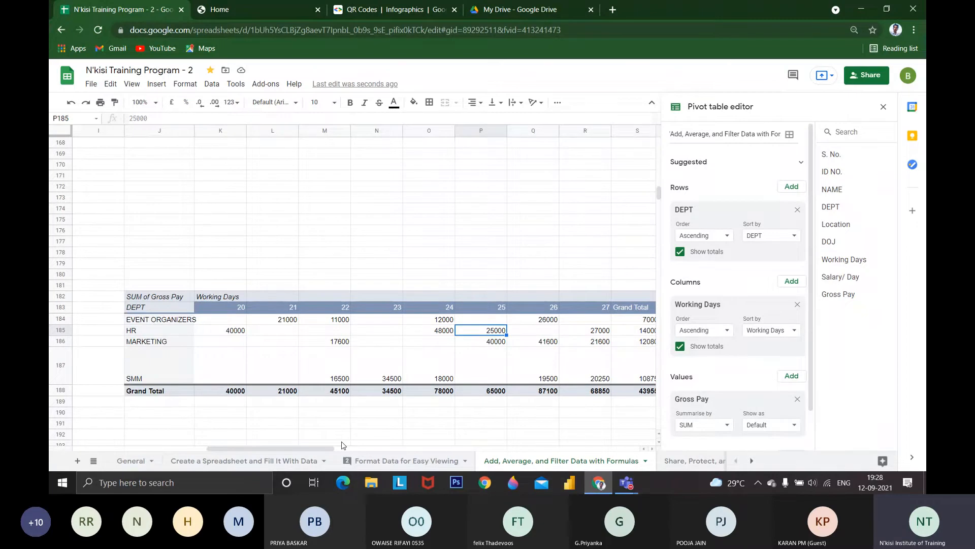
Go past the employee source table to the SLICER section and view its Location and DEPT slicers beside the pivot table
drag(327, 448, 234, 437)
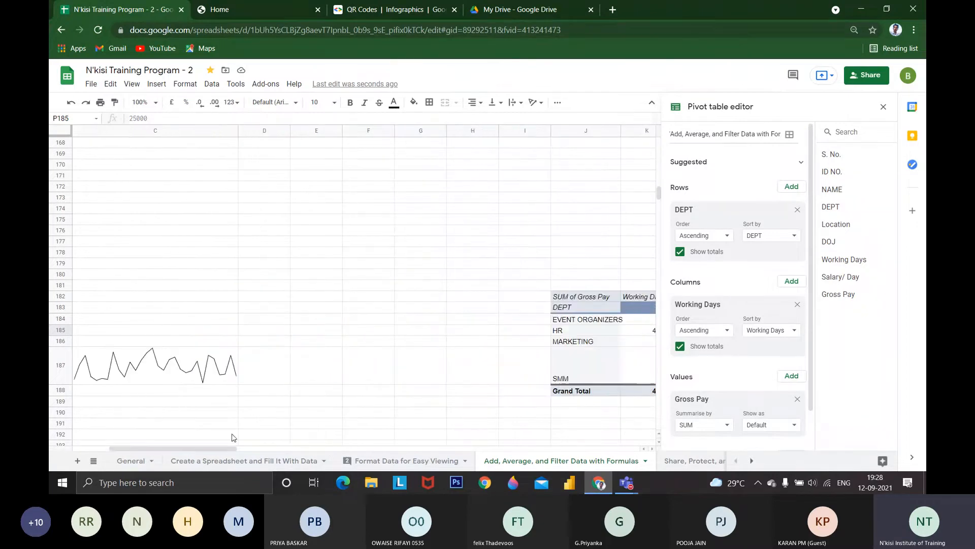
scroll(233, 437, down, 3)
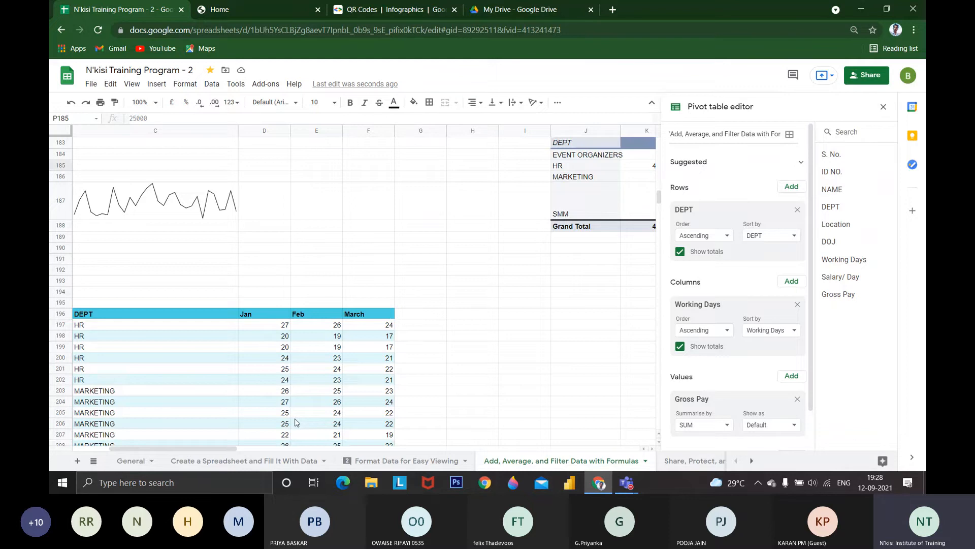
scroll(296, 421, down, 10)
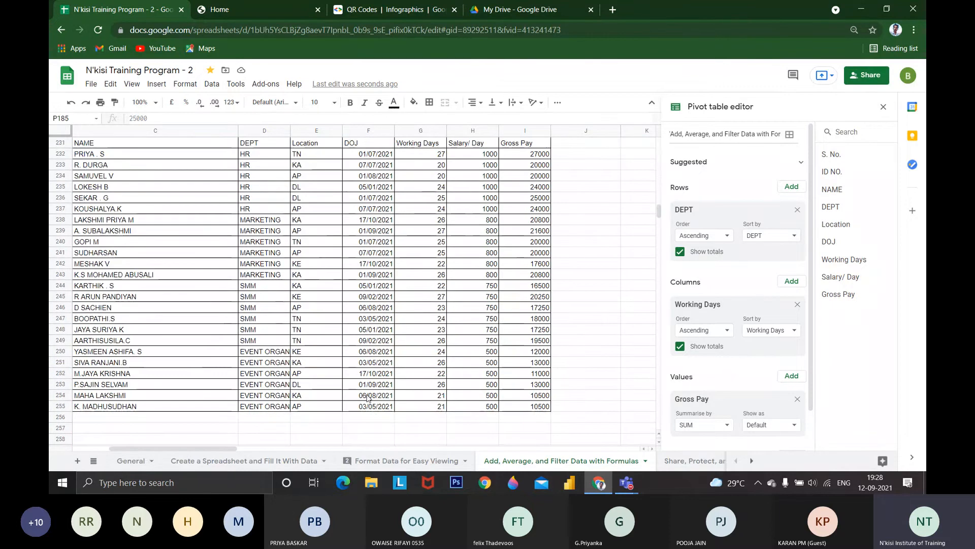
scroll(367, 397, down, 2)
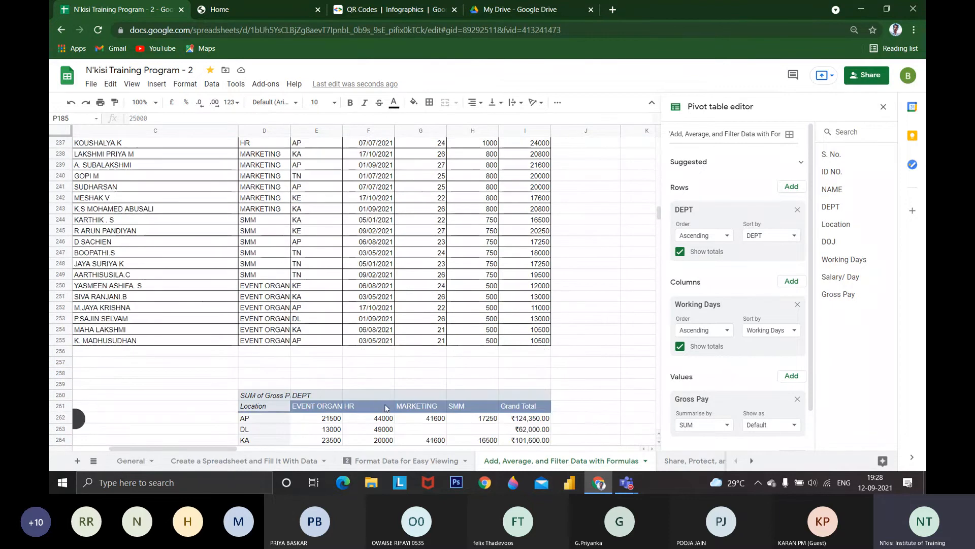
scroll(241, 447, down, 2)
scroll(241, 450, left, 3)
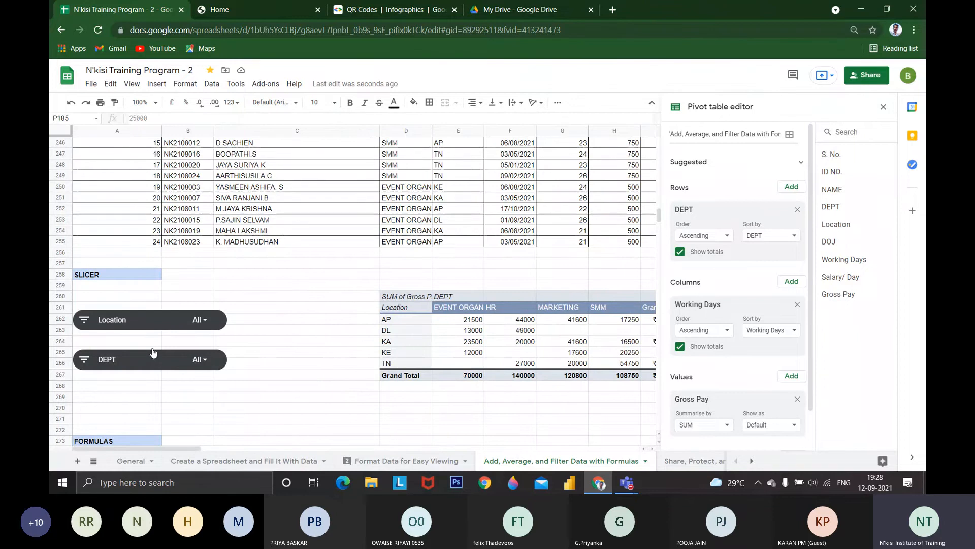
click(145, 276)
Create a new filter view over the employee table in range A231:I256
scroll(257, 338, up, 2)
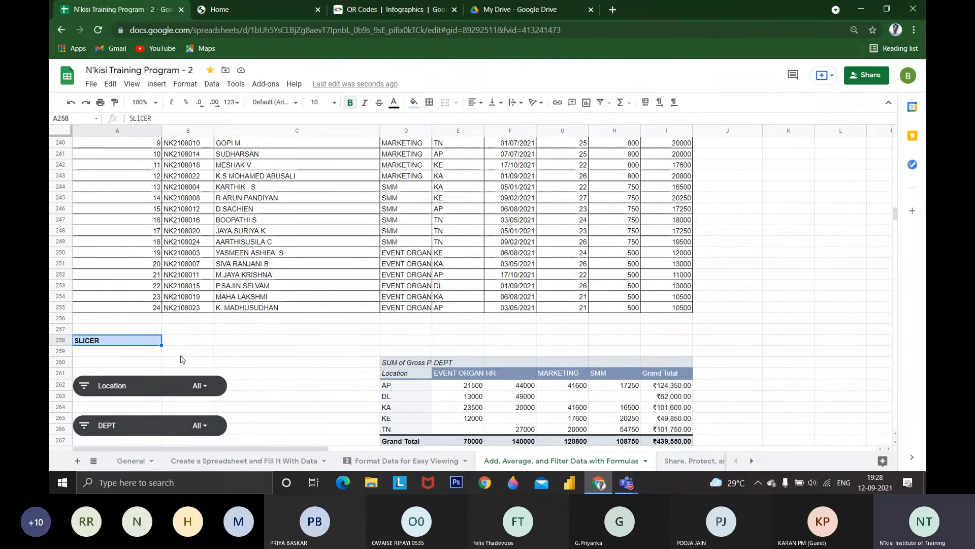
scroll(318, 233, up, 4)
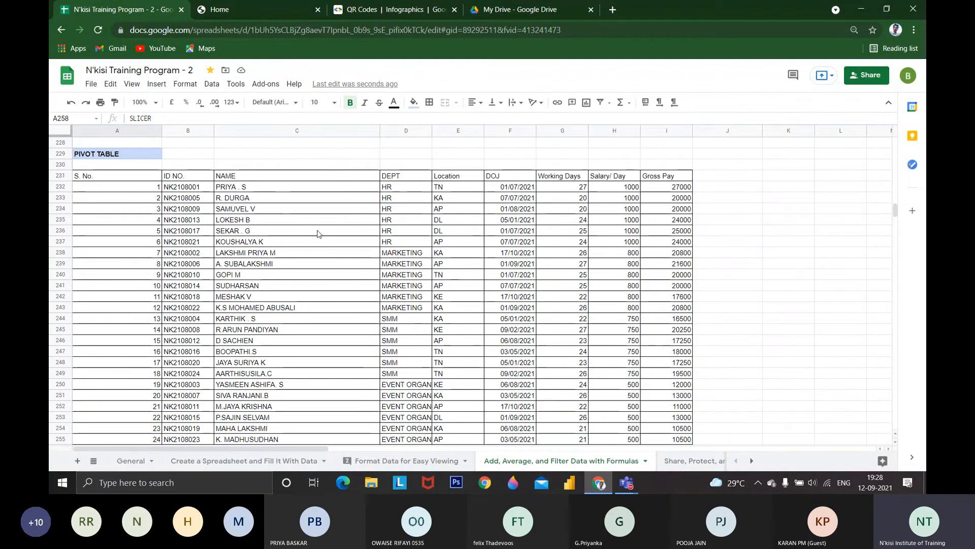
drag(145, 178, 643, 329)
scroll(477, 213, up, 4)
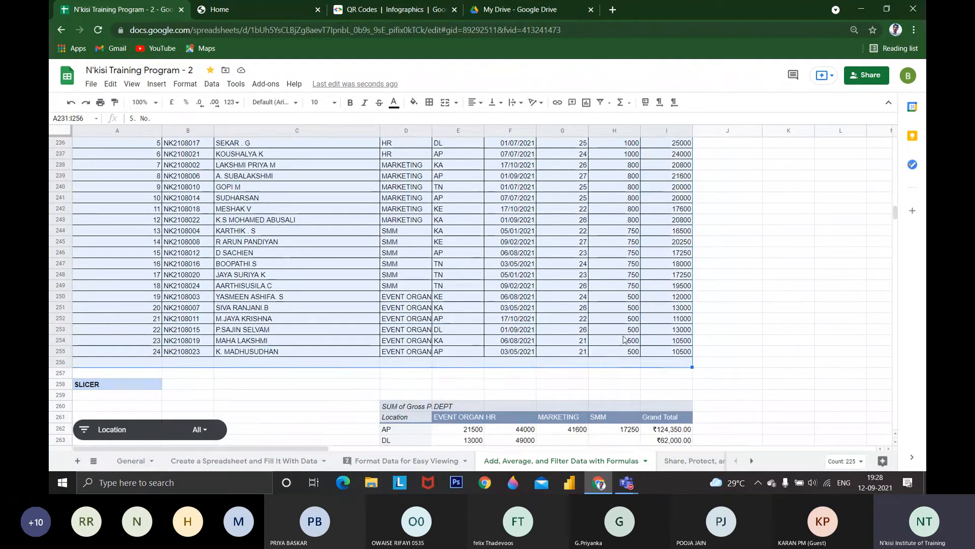
click(156, 84)
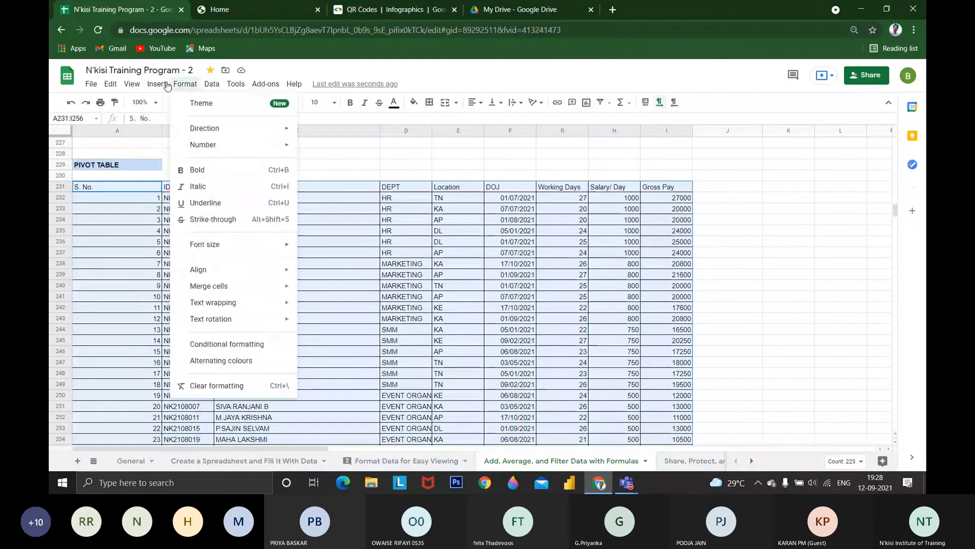
mouse_move(138, 84)
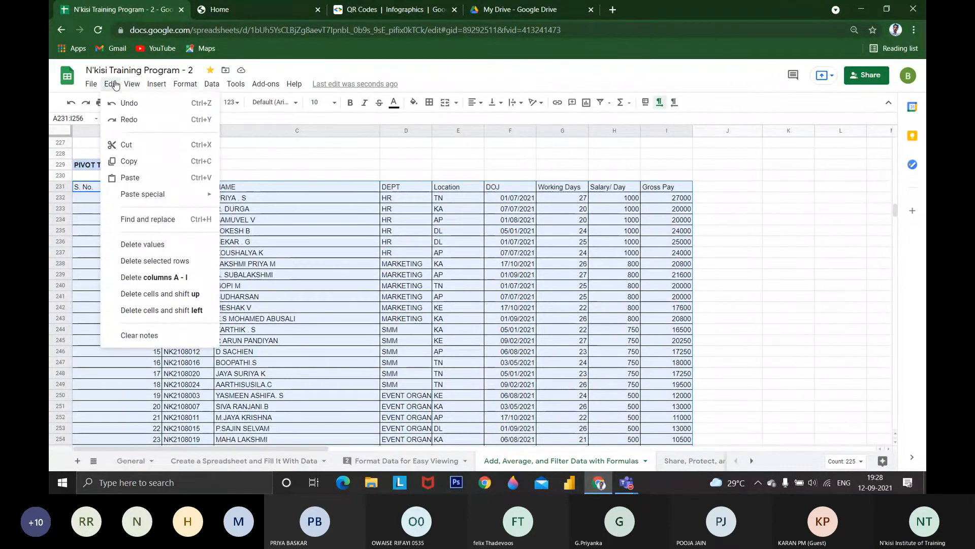
click(601, 104)
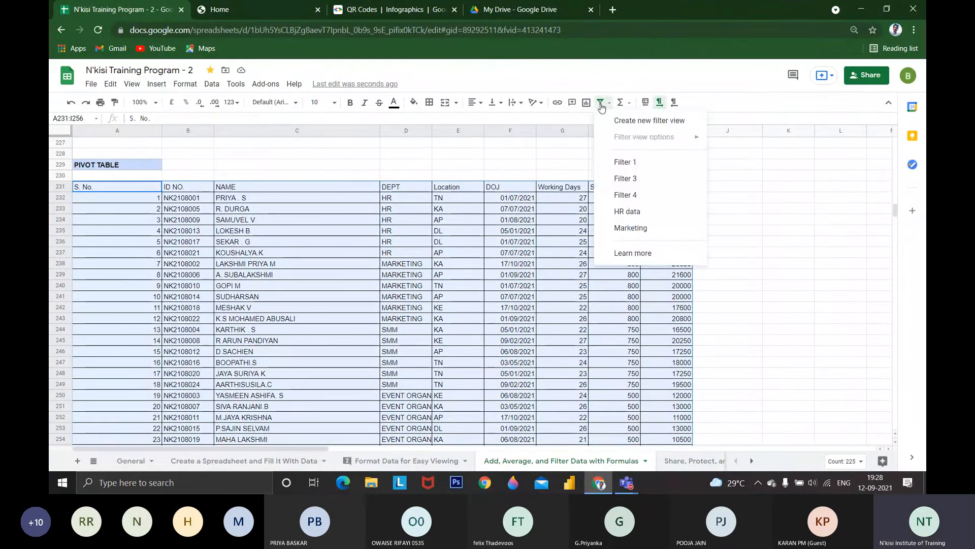
click(628, 120)
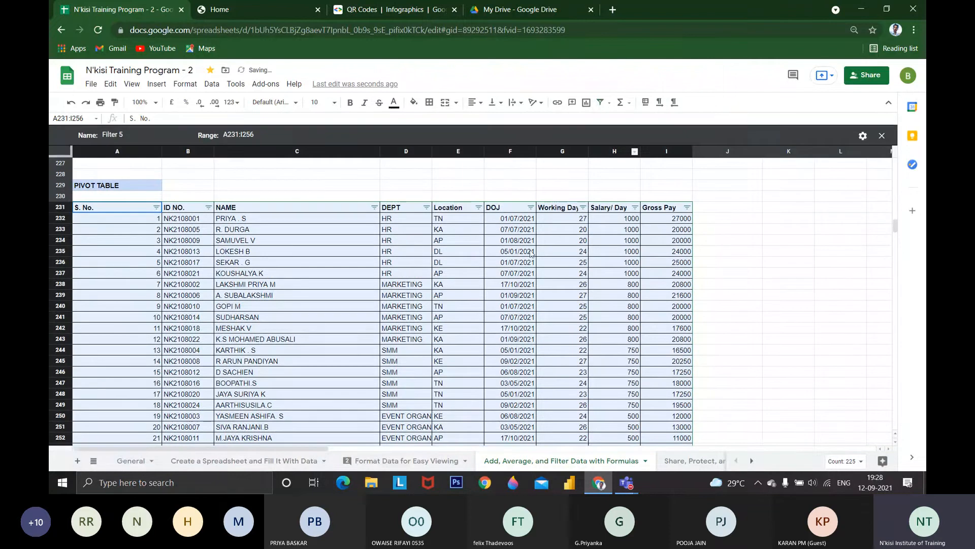
Filter the DEPT column by value to show only HR
click(426, 207)
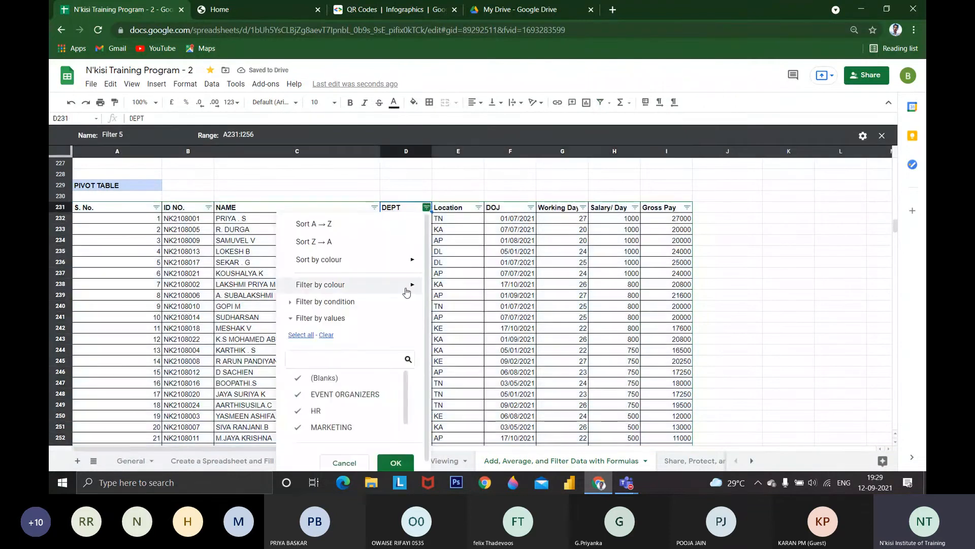
click(326, 334)
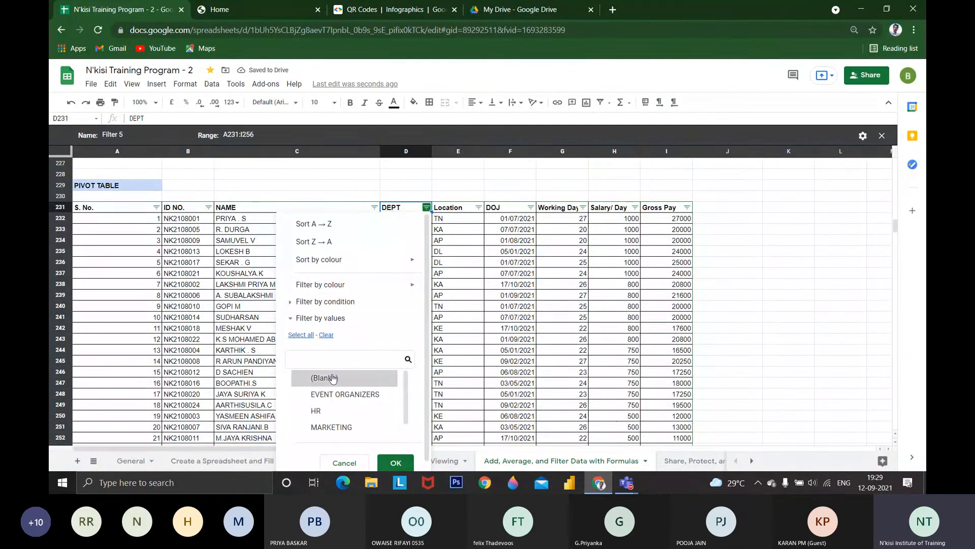
click(329, 412)
click(393, 461)
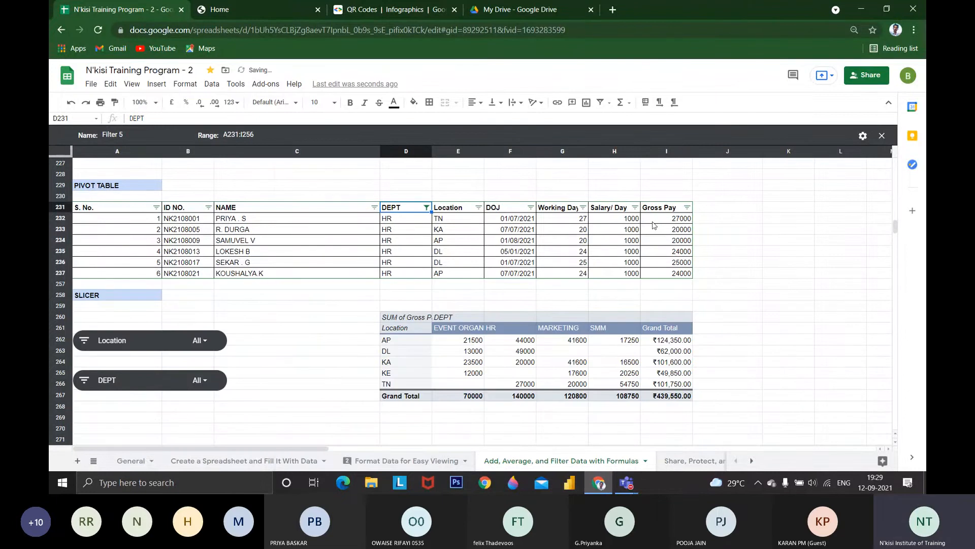
Display the sum of the filtered HR employees' Gross Pay values in I232:I237
drag(653, 222, 669, 275)
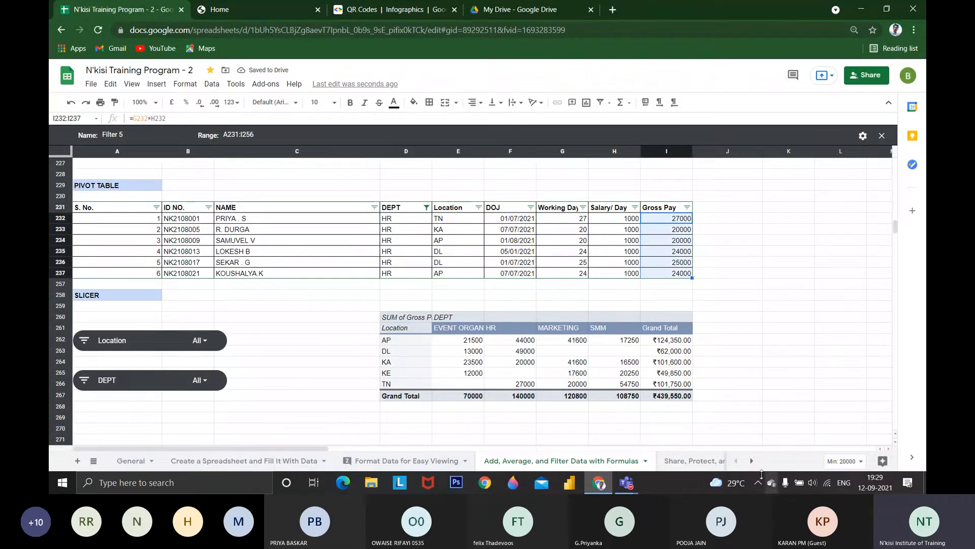
click(856, 460)
click(831, 376)
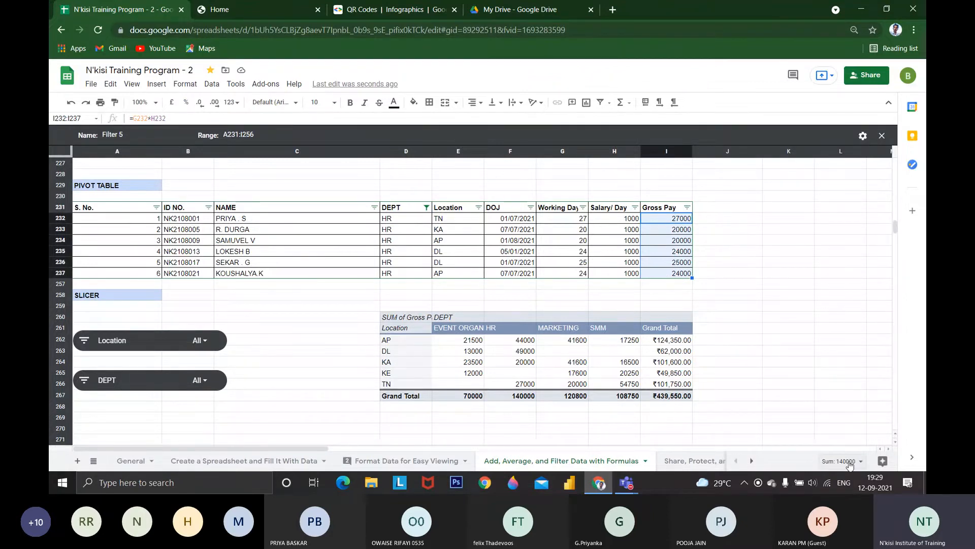
Try to add a slicer from the empty cell beside the SLICER heading, dismissing the data range selection
scroll(148, 292, down, 1)
click(154, 304)
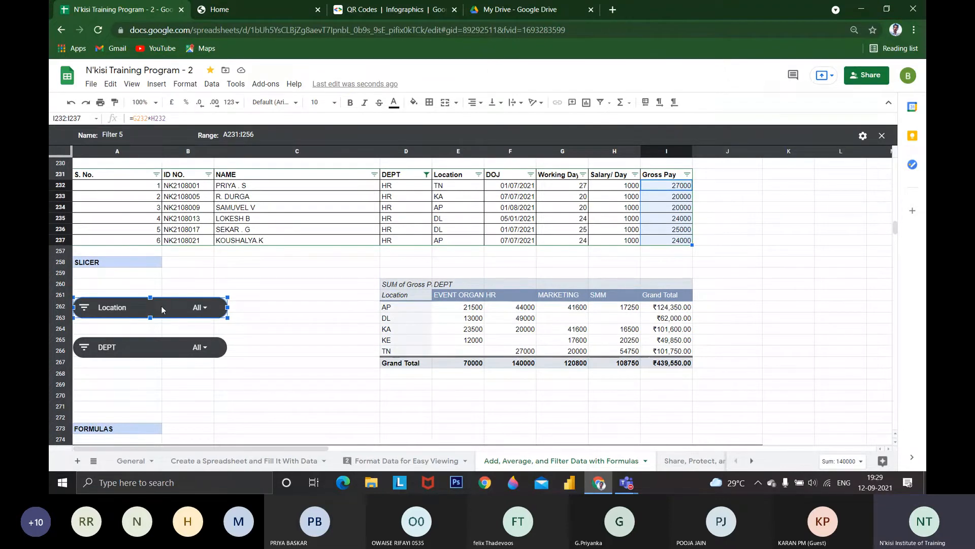
click(188, 262)
click(157, 84)
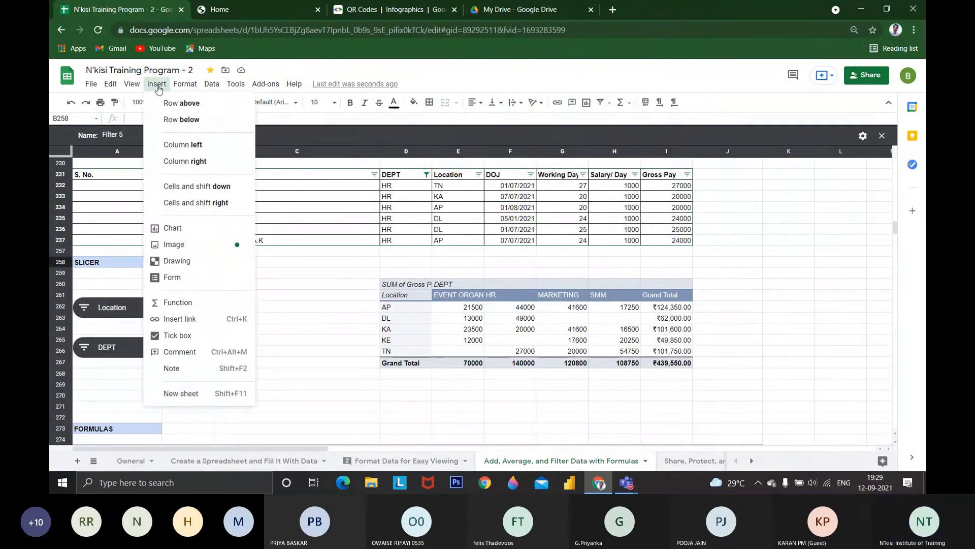
mouse_move(171, 85)
mouse_move(213, 90)
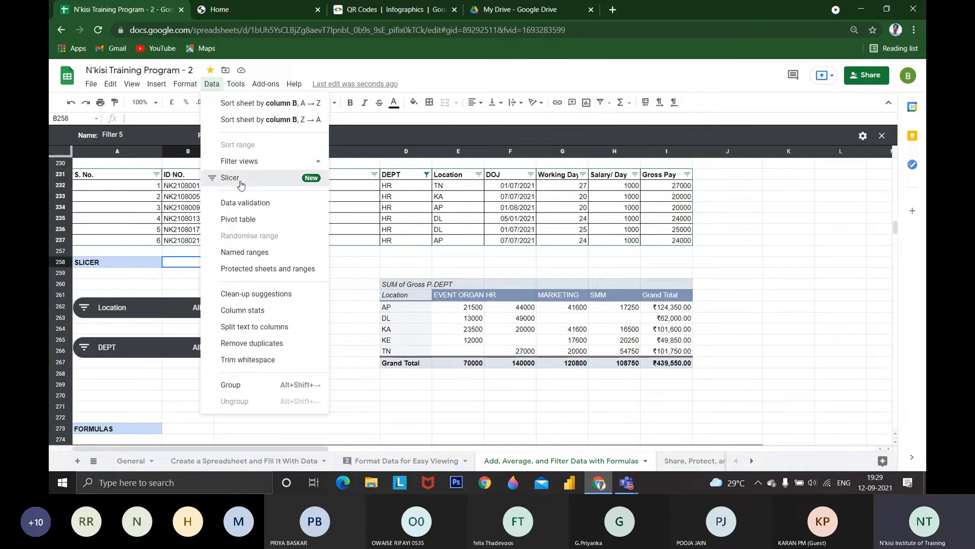
click(240, 185)
click(463, 196)
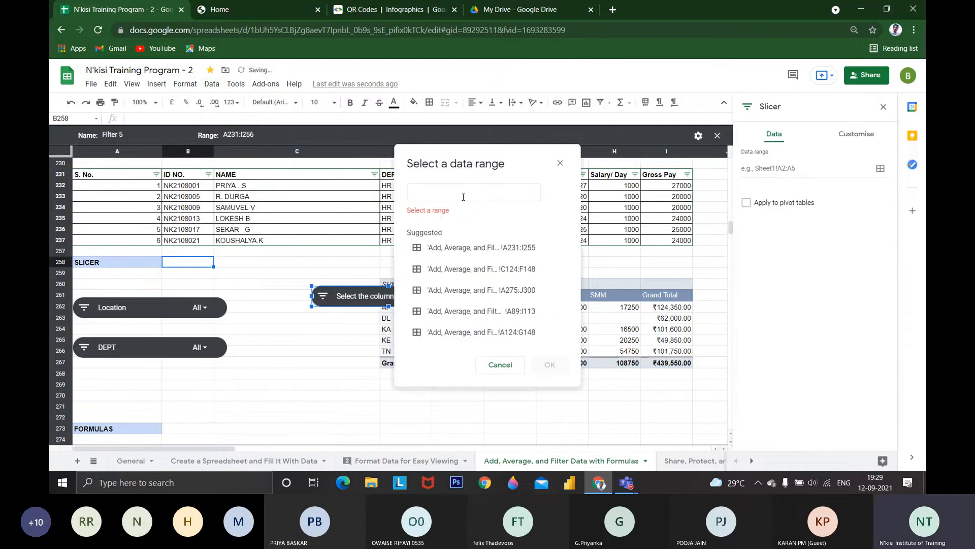
click(559, 163)
Close the filter view and add a slicer based on the whole employee table, A231:I255
click(717, 135)
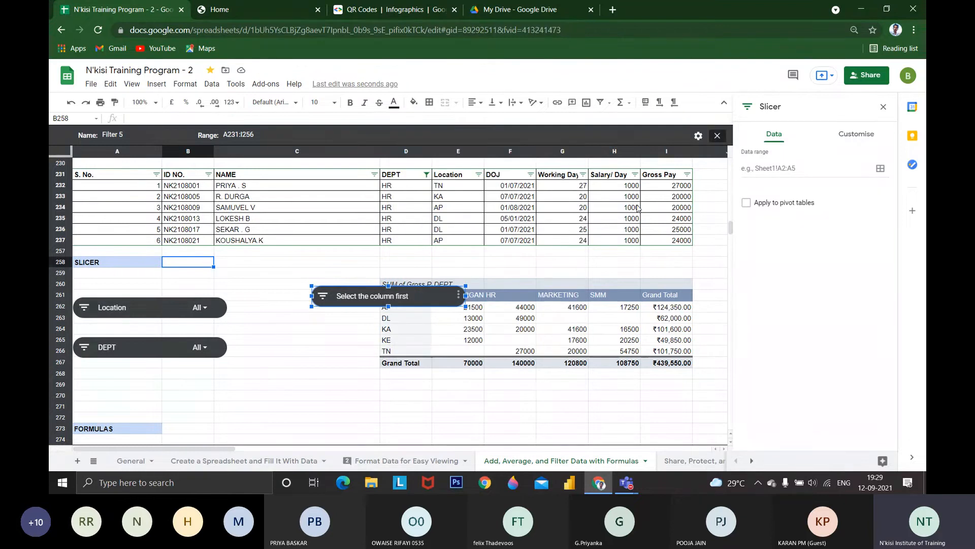
click(115, 147)
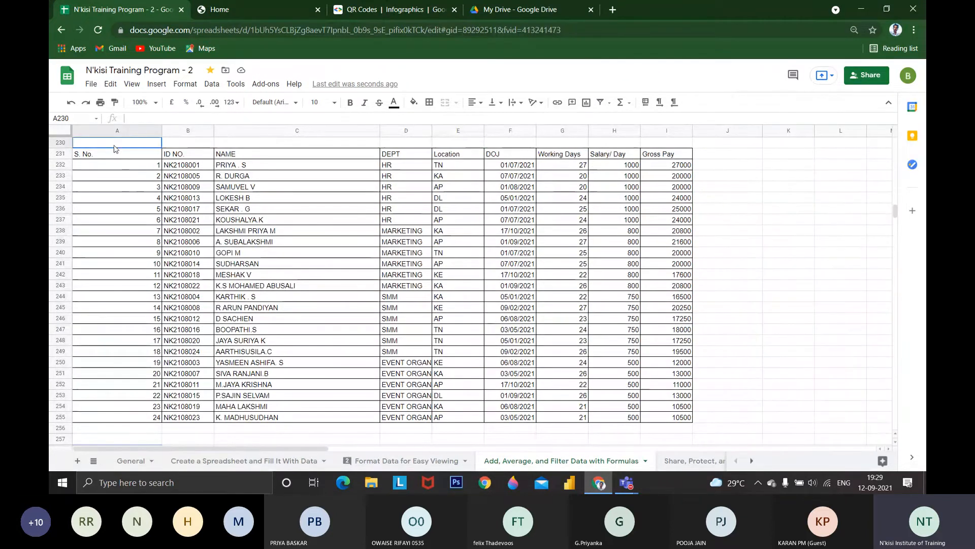
drag(126, 152, 200, 189)
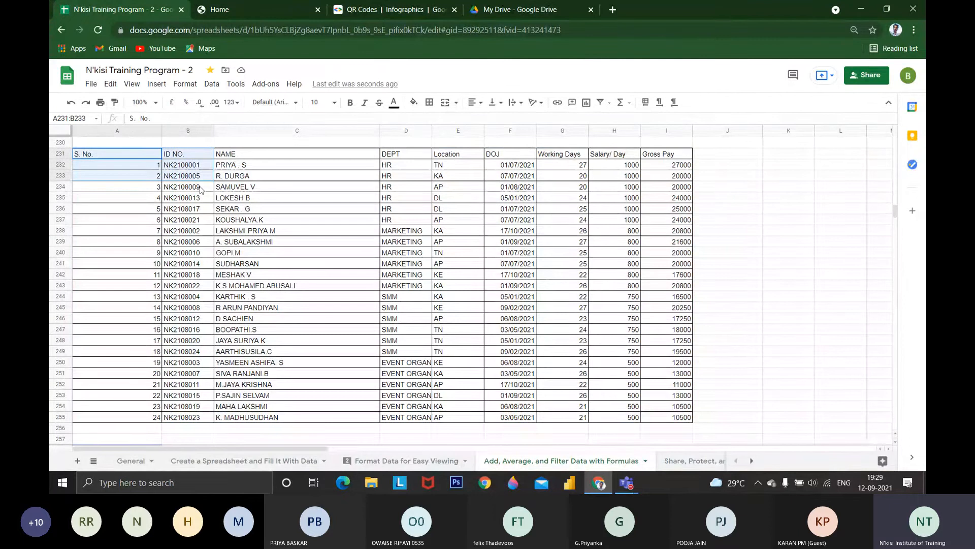
key(ctrl+a)
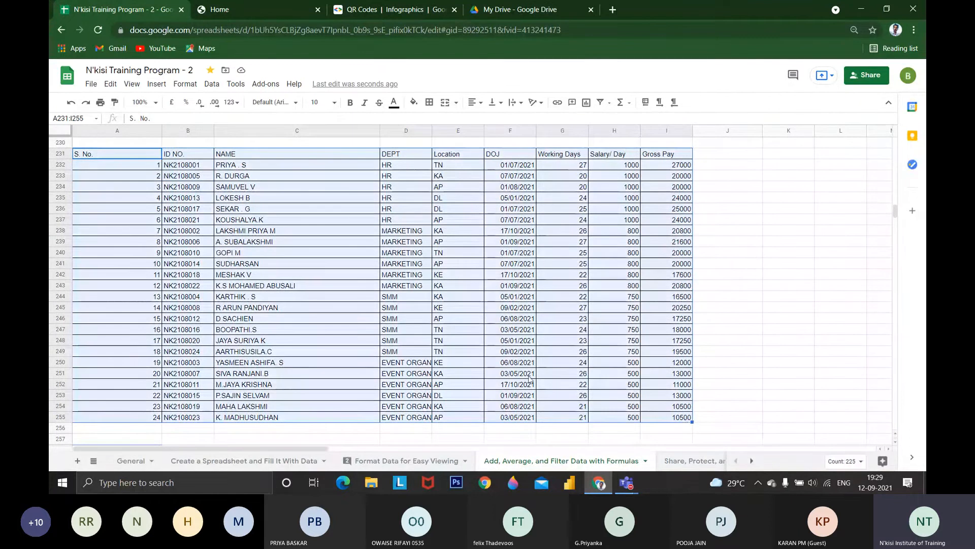
click(211, 86)
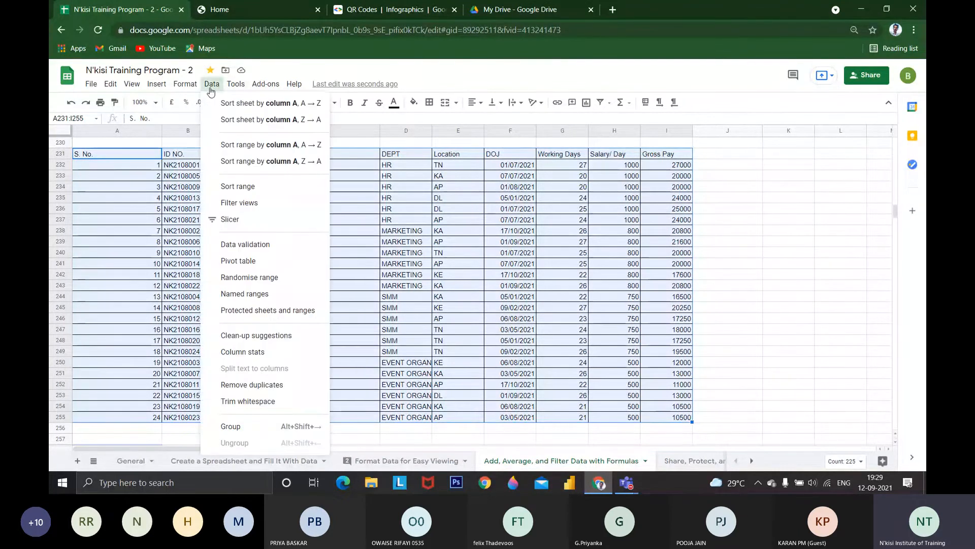
click(237, 223)
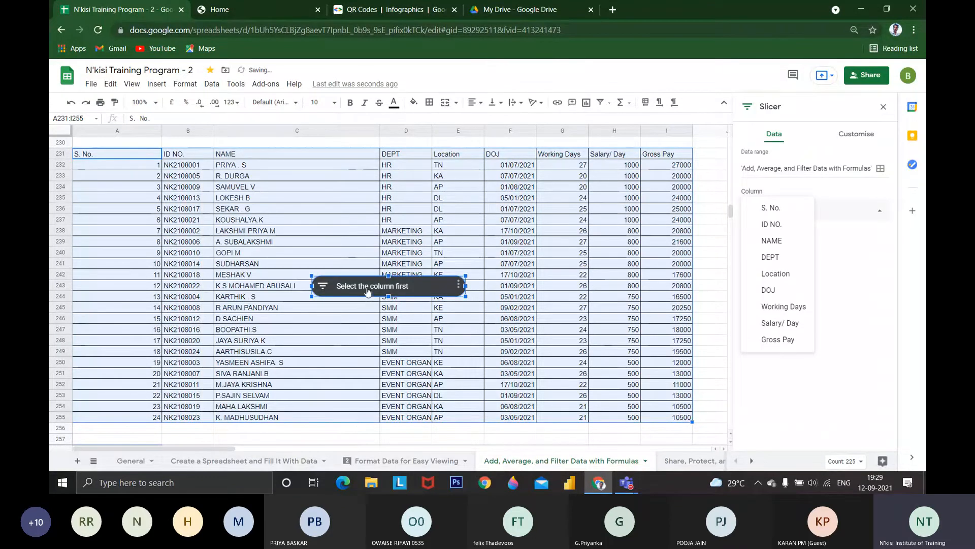
Remove the extra slicer that has no data range and place the new one beside the Location slicer
drag(356, 340, 334, 440)
scroll(333, 440, down, 4)
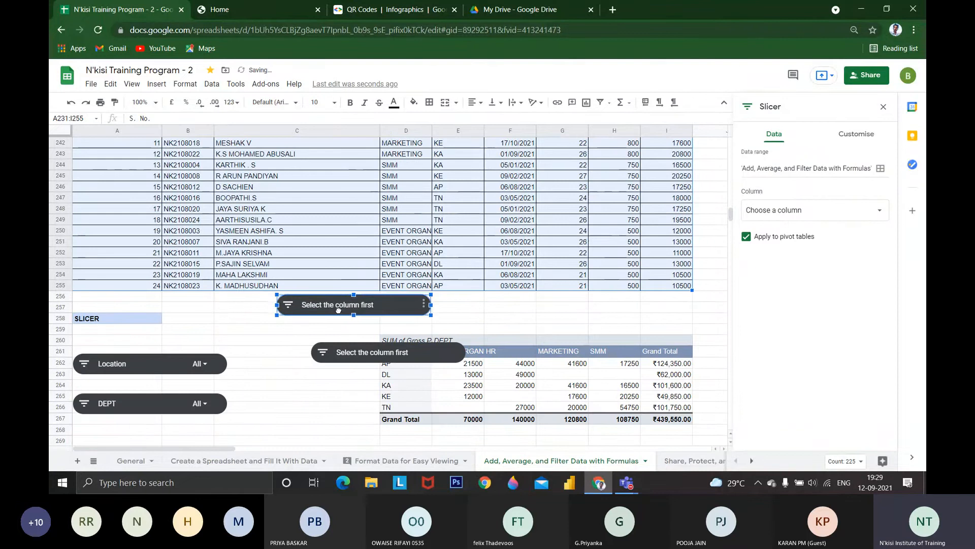
drag(338, 310, 334, 410)
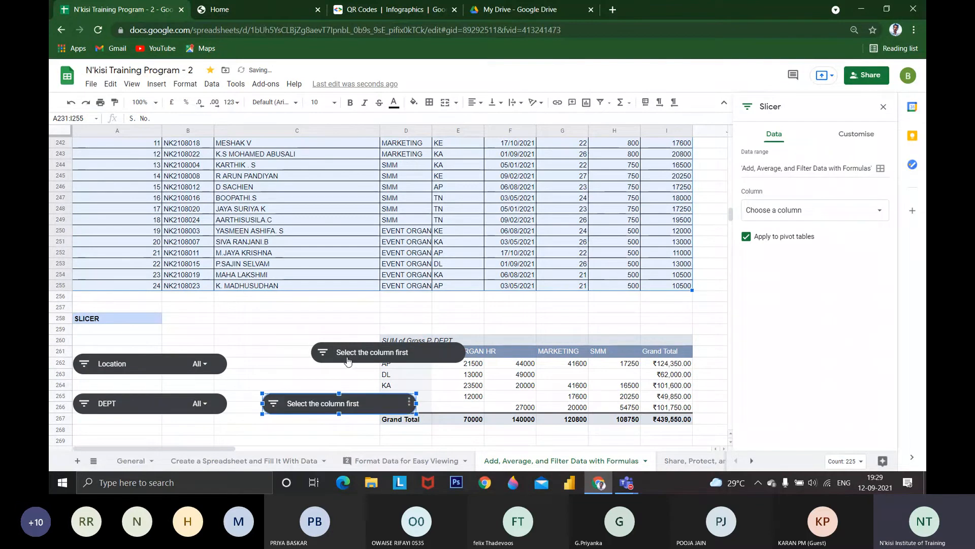
click(315, 403)
drag(354, 414, 335, 376)
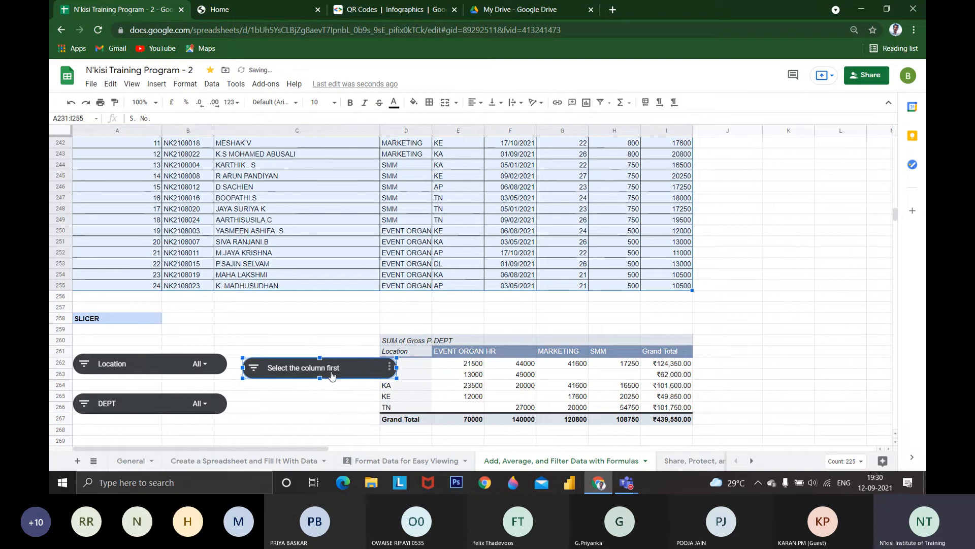
Set the new slicer's column to Working Days and move the slicer up beside the SLICER heading
double_click(339, 376)
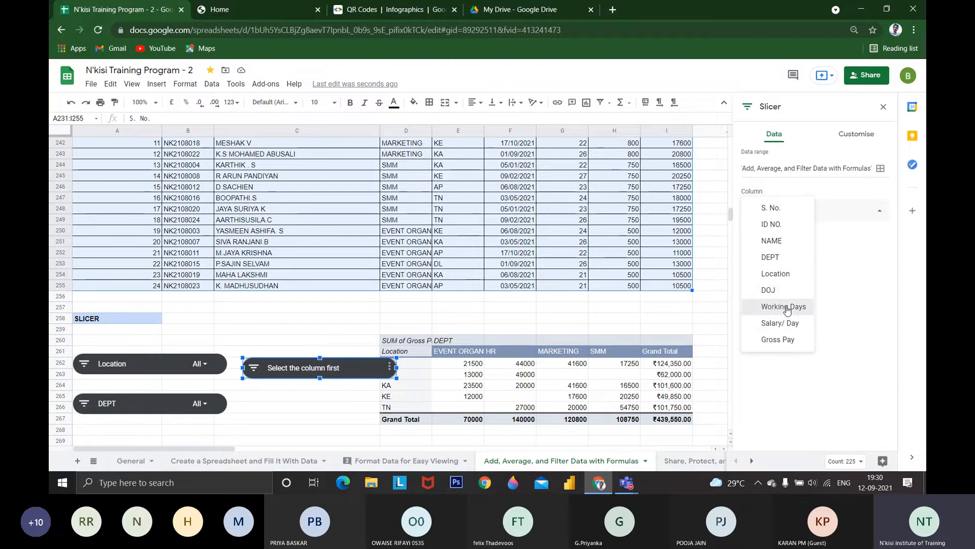
click(787, 310)
drag(334, 365, 302, 332)
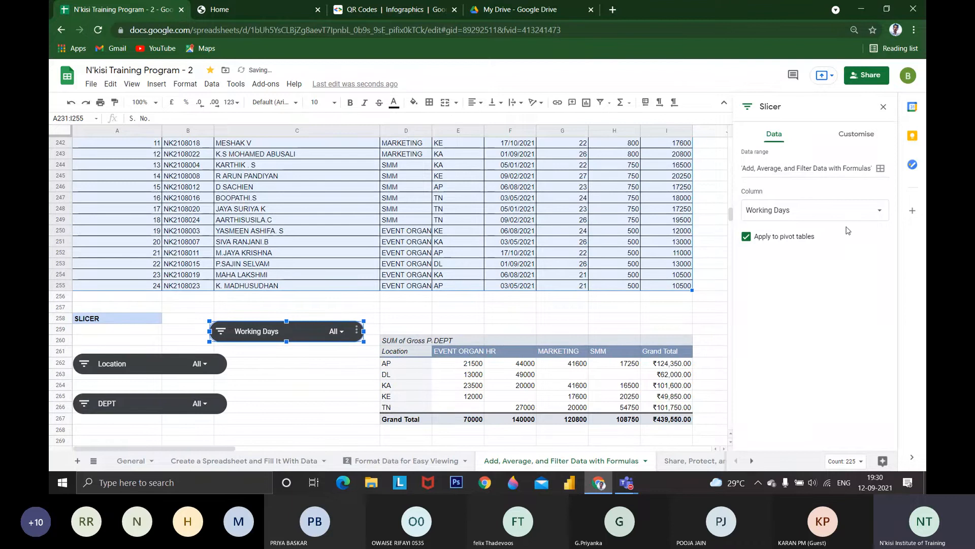
Switch the new slicer's column to NAME and DEPT, and return it to Working Days
click(793, 210)
click(773, 257)
click(795, 211)
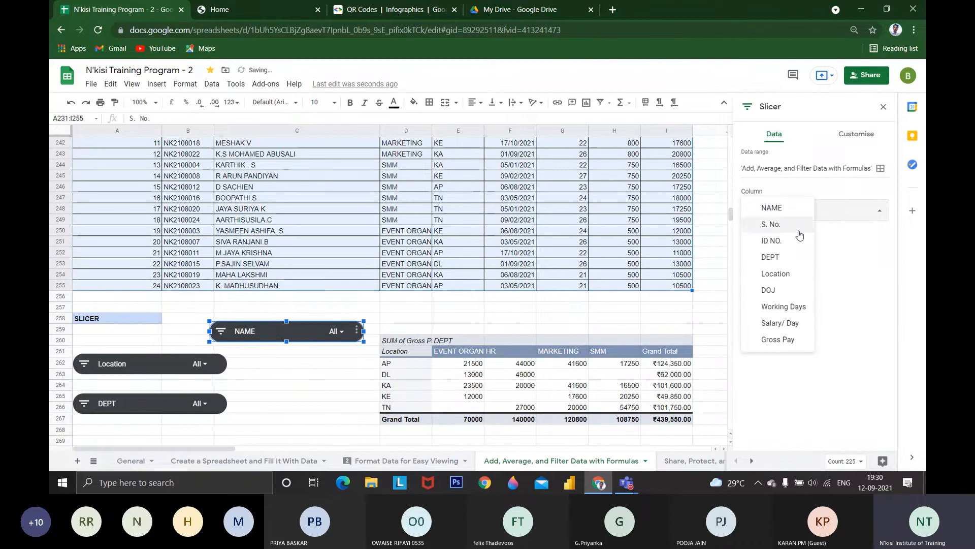
click(783, 256)
click(808, 213)
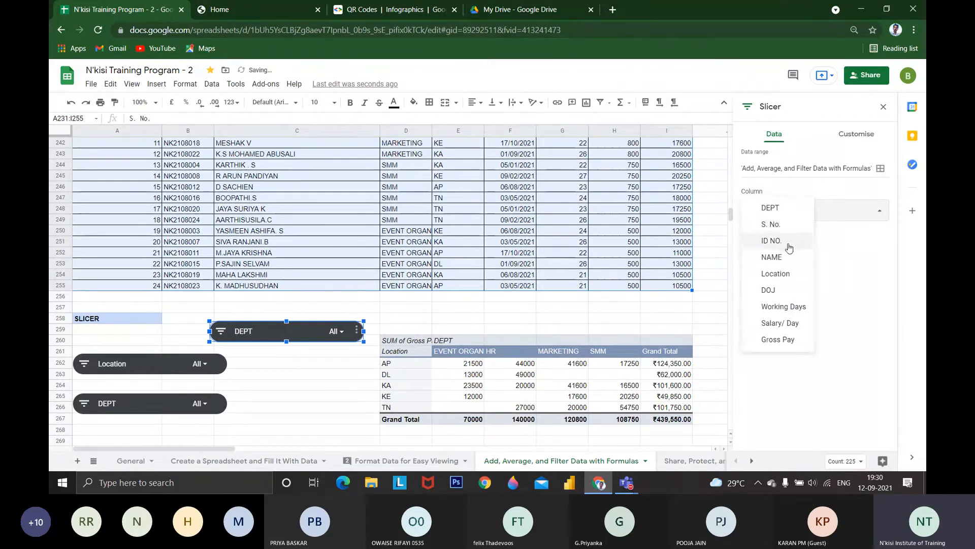
click(794, 208)
click(794, 216)
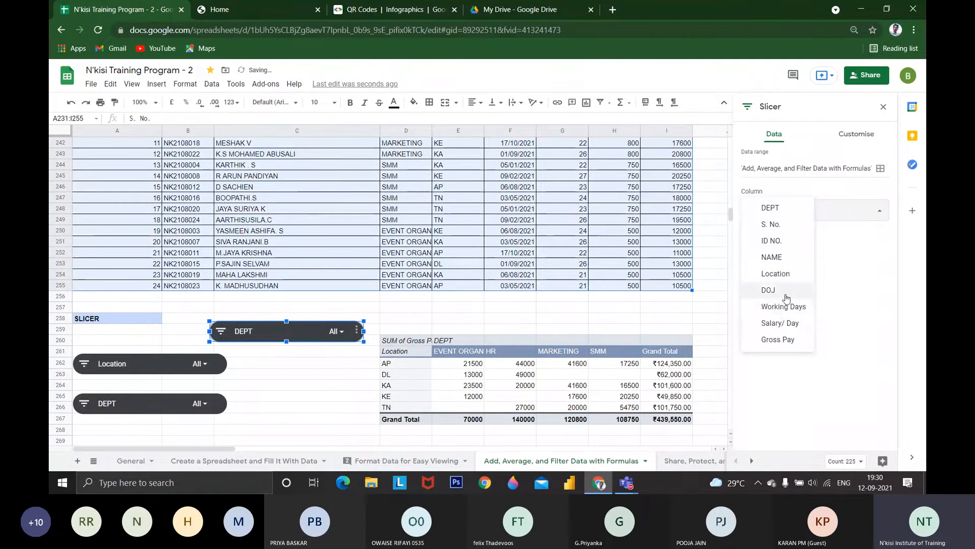
click(760, 307)
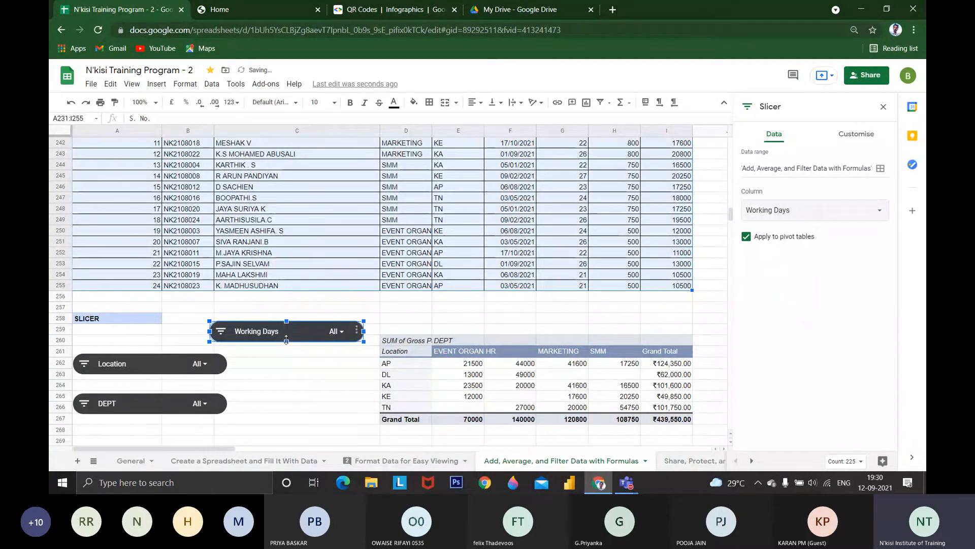
Filter the Working Days slicer to the value 27 only and select the filtered pivot table
click(335, 332)
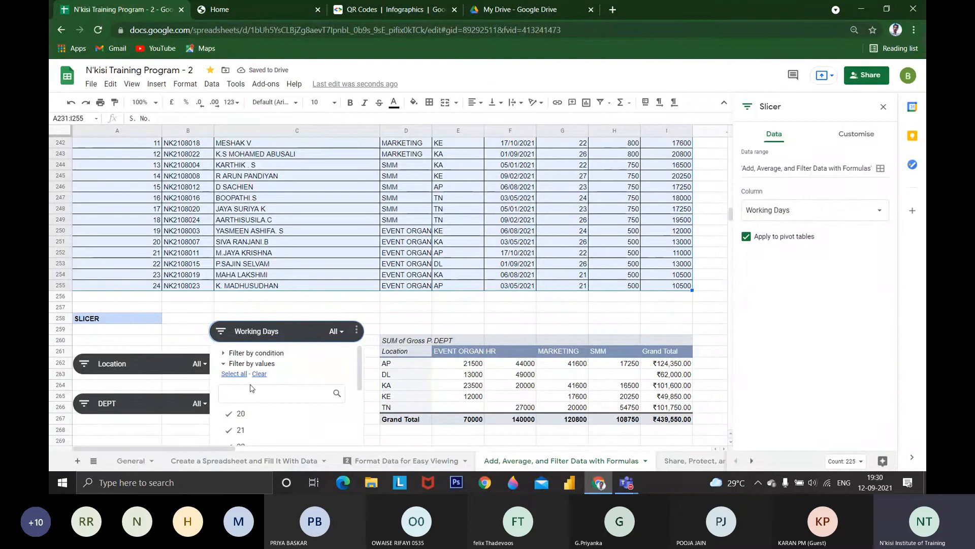
click(260, 375)
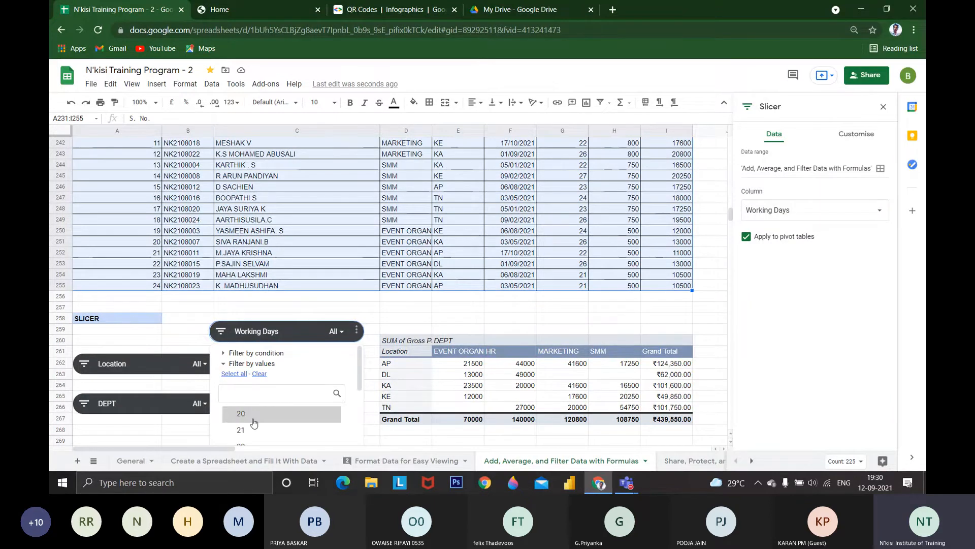
scroll(254, 420, down, 3)
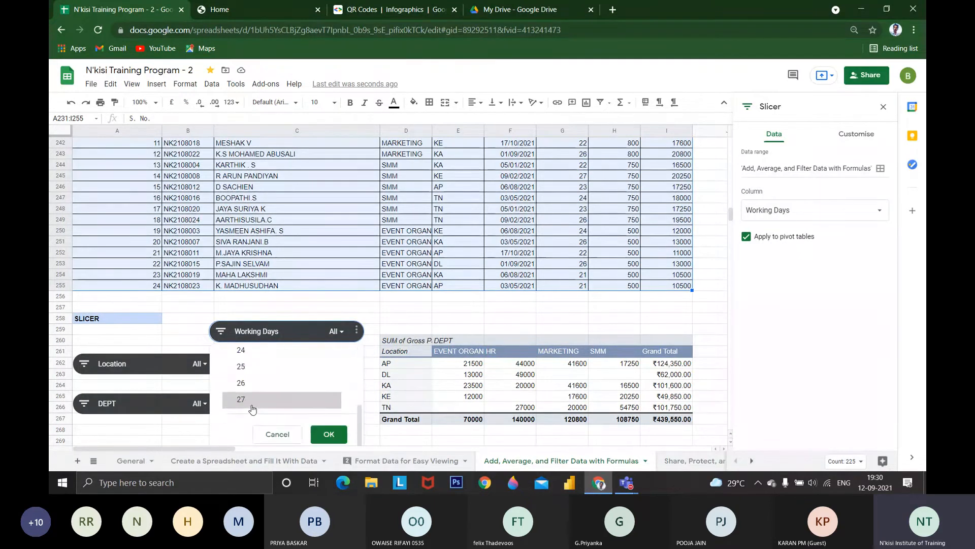
click(251, 405)
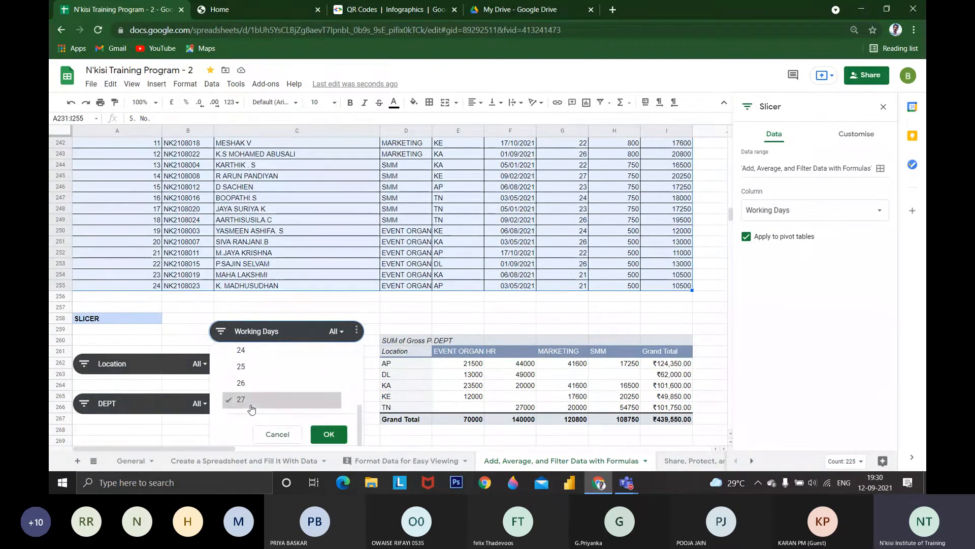
click(326, 434)
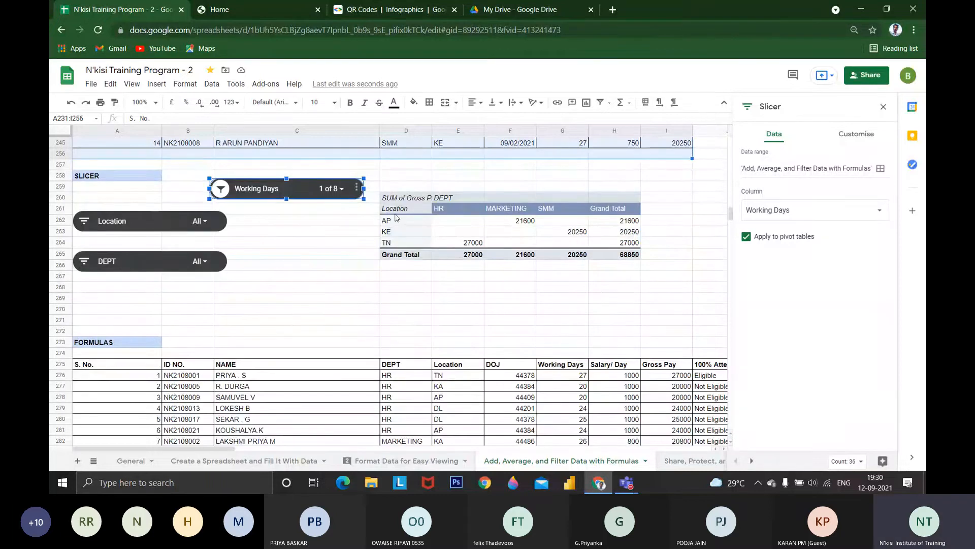
drag(391, 214, 617, 254)
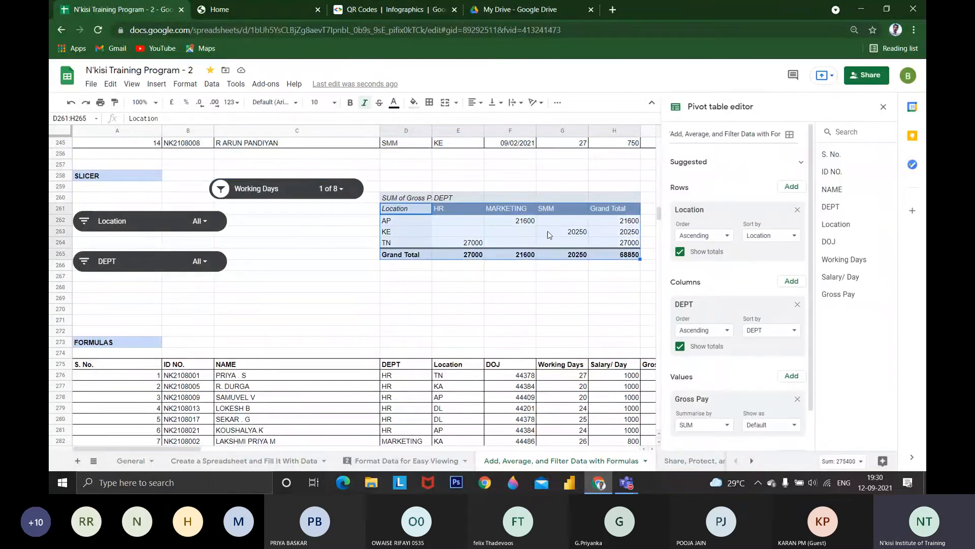
Reset the Working Days slicer to include all values
click(330, 189)
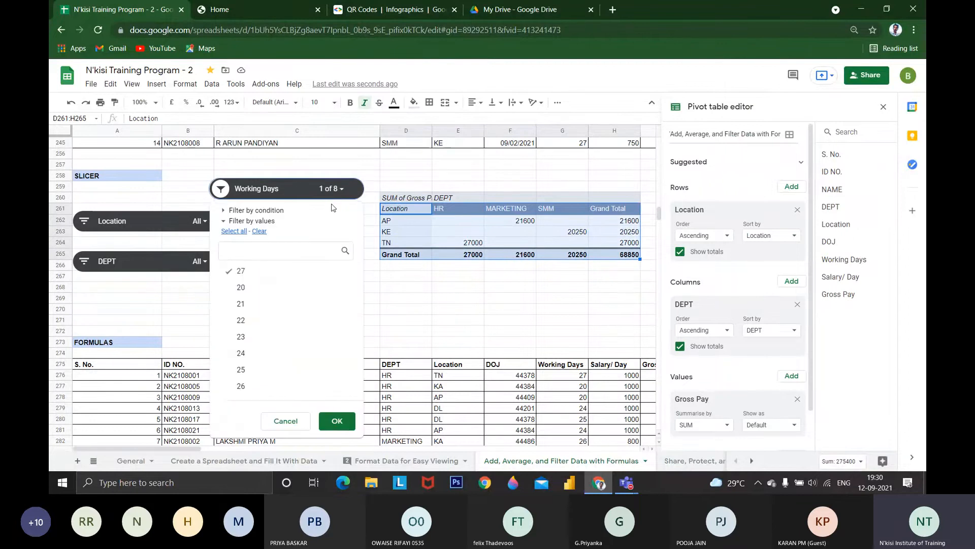
click(227, 232)
click(338, 422)
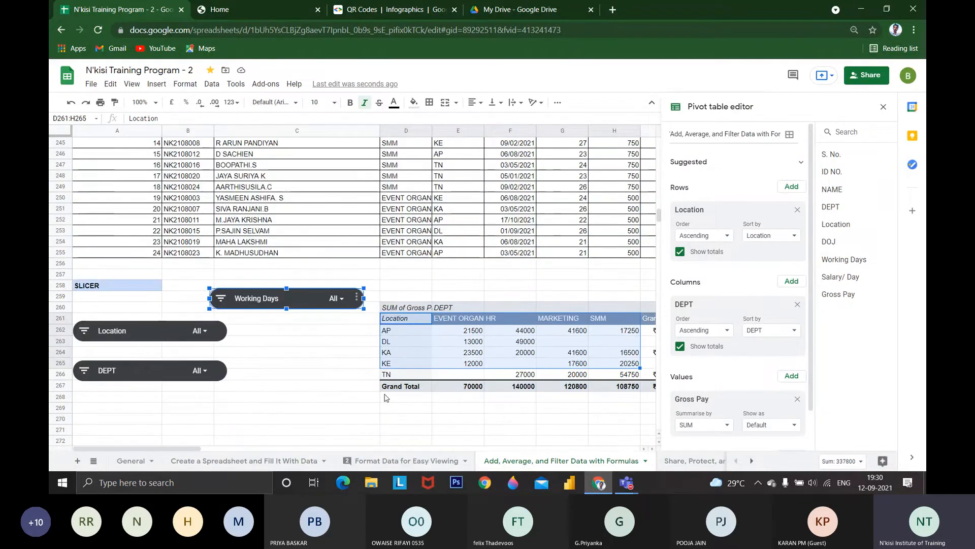
Filter the DEPT slicer to HR only
click(199, 370)
scroll(147, 414, down, 3)
scroll(172, 422, up, 1)
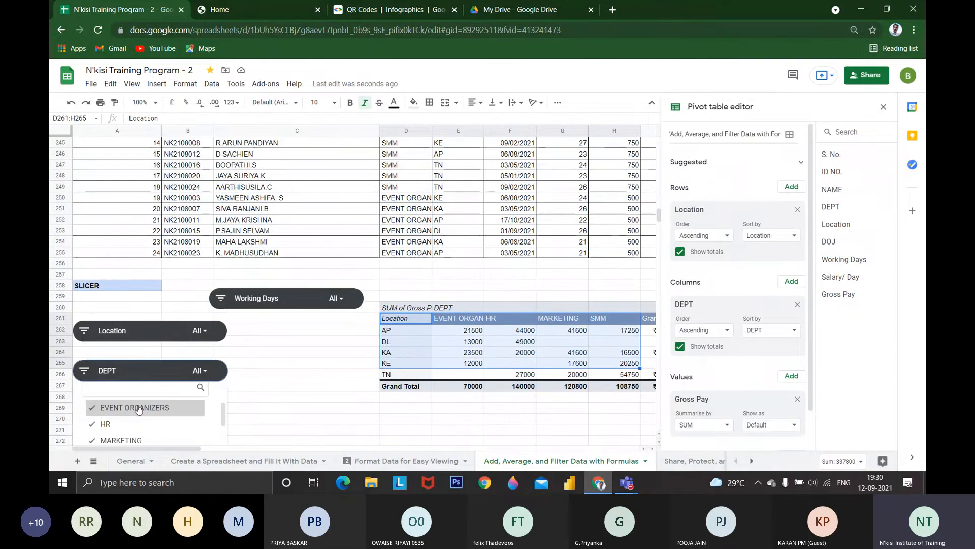
scroll(152, 419, up, 3)
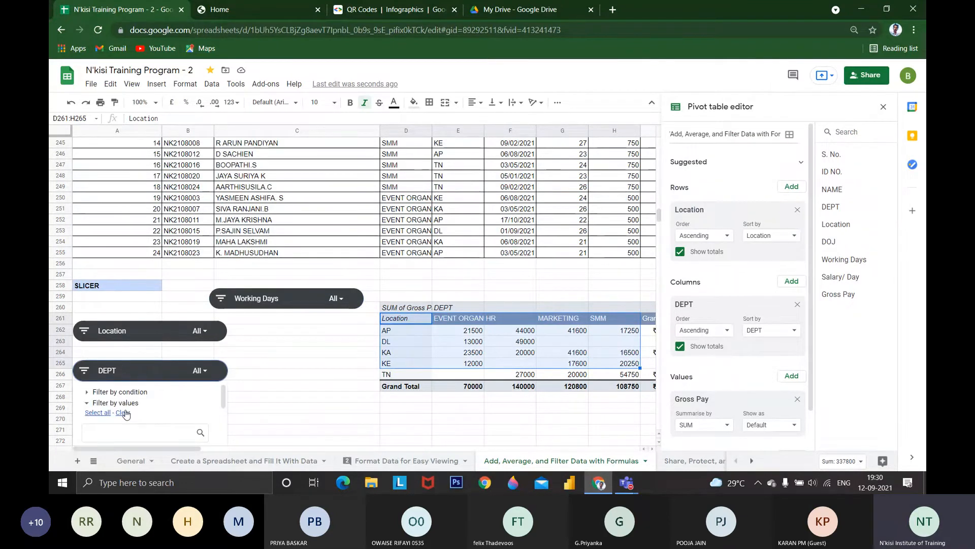
click(126, 414)
scroll(130, 415, down, 3)
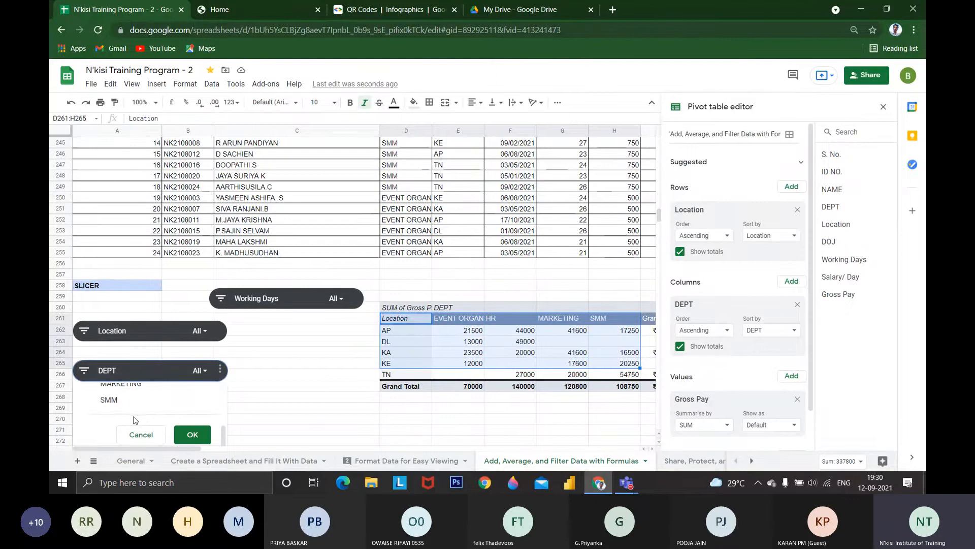
scroll(133, 417, up, 1)
scroll(127, 419, up, 1)
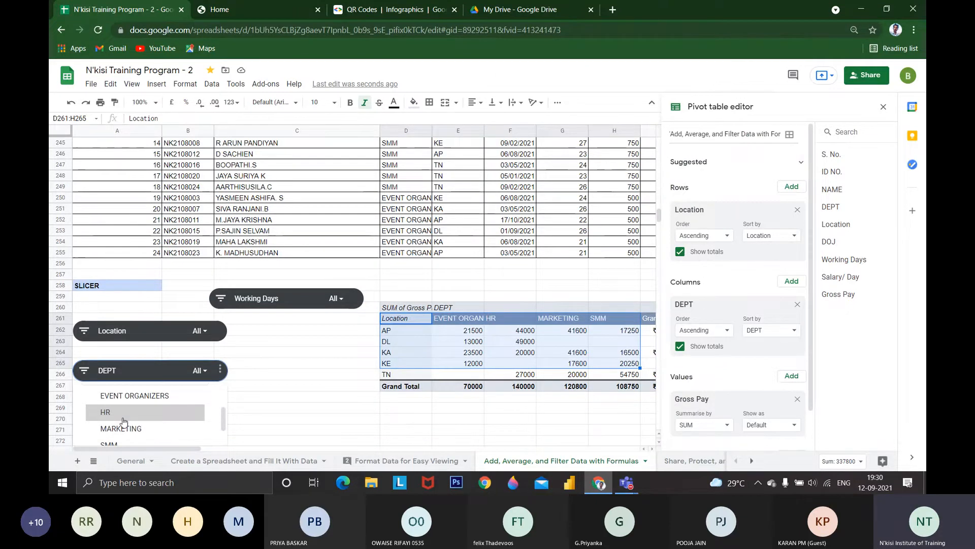
scroll(125, 420, up, 1)
click(130, 416)
scroll(137, 423, down, 2)
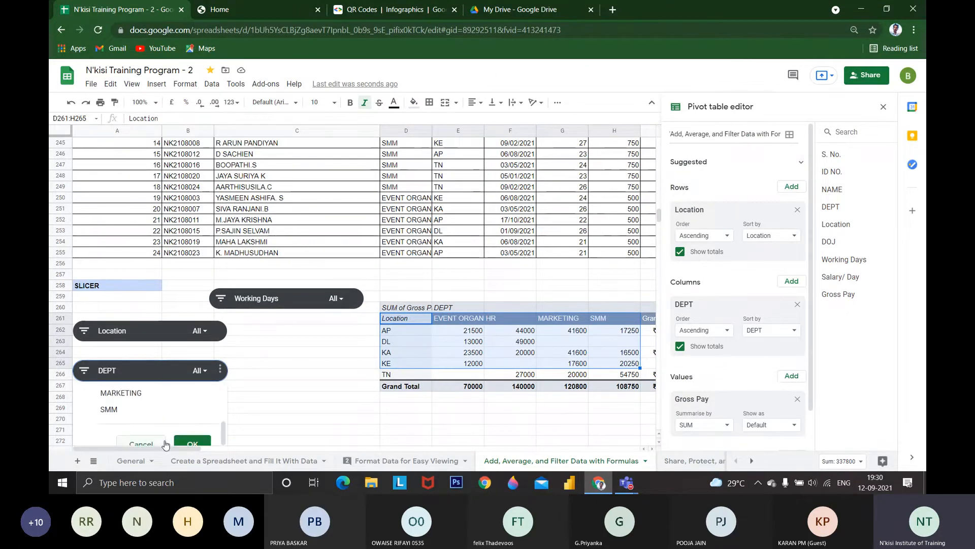
click(192, 433)
Compare the pivot table's grand total with the sum of the Gross Pay column in the filtered employee table
scroll(376, 409, down, 3)
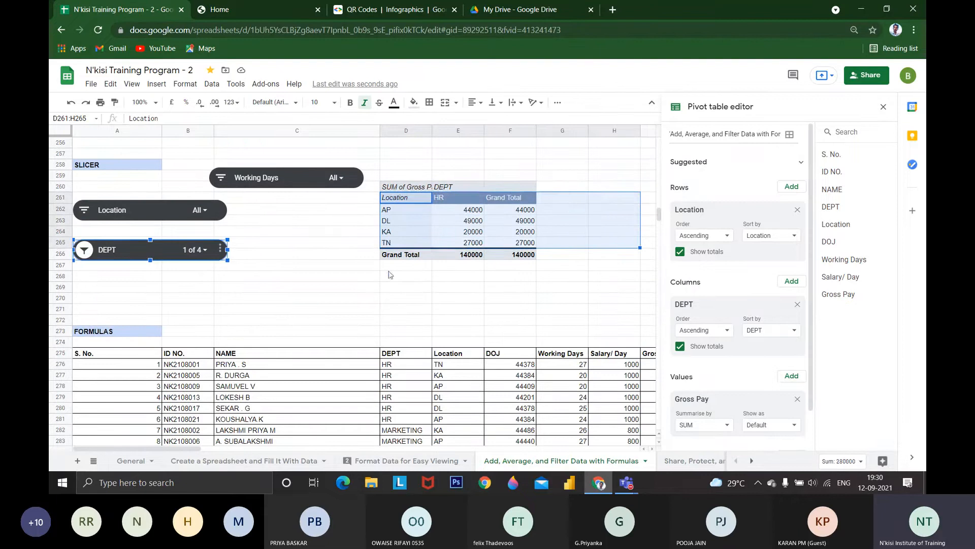
click(394, 214)
click(402, 233)
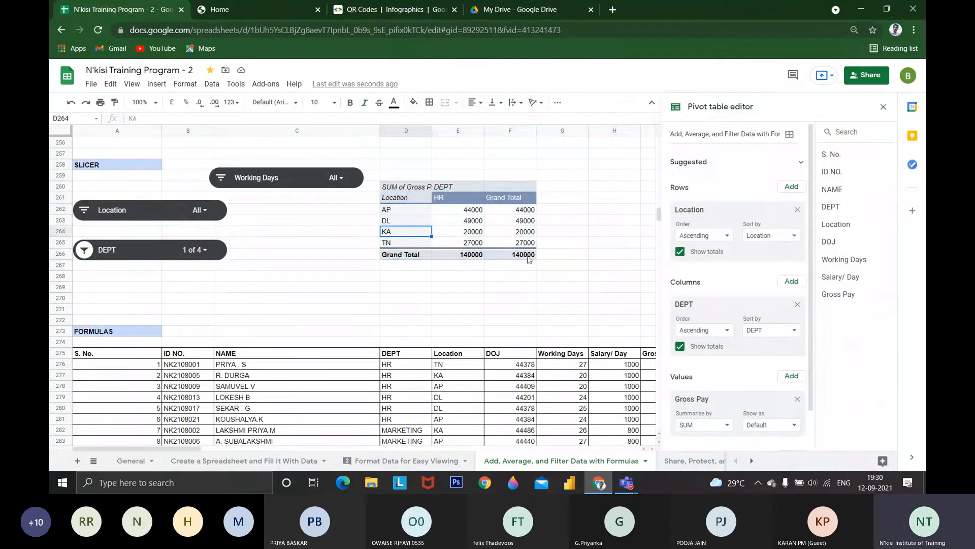
click(529, 257)
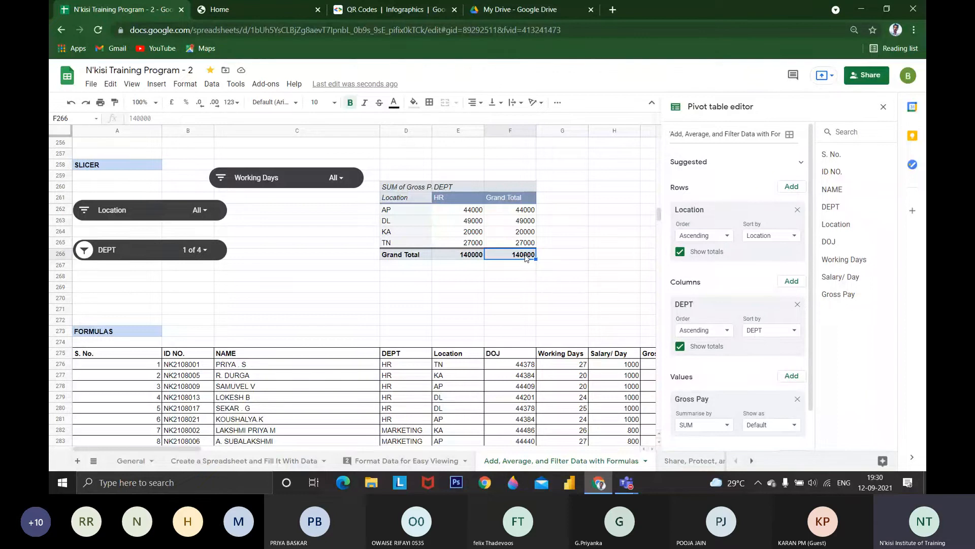
scroll(429, 242, up, 4)
click(408, 210)
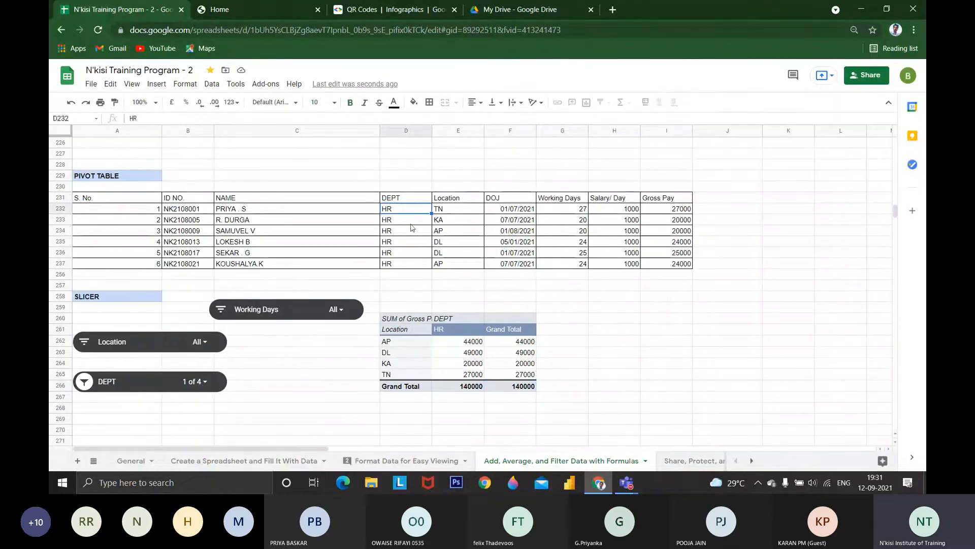
drag(674, 209, 683, 277)
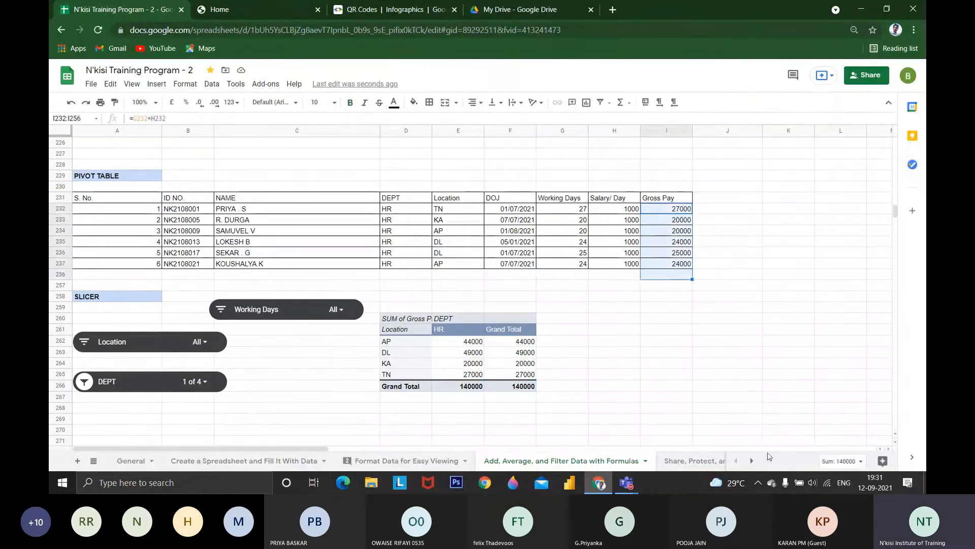
click(838, 462)
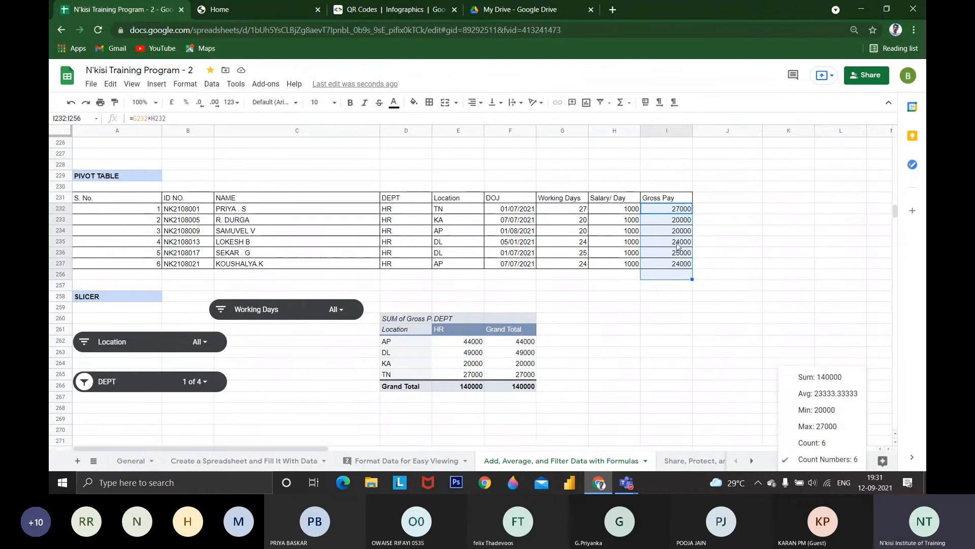
View the summary statistics for the Working Days and Salary/ Day columns of the filtered employee table
click(627, 213)
drag(562, 209, 563, 263)
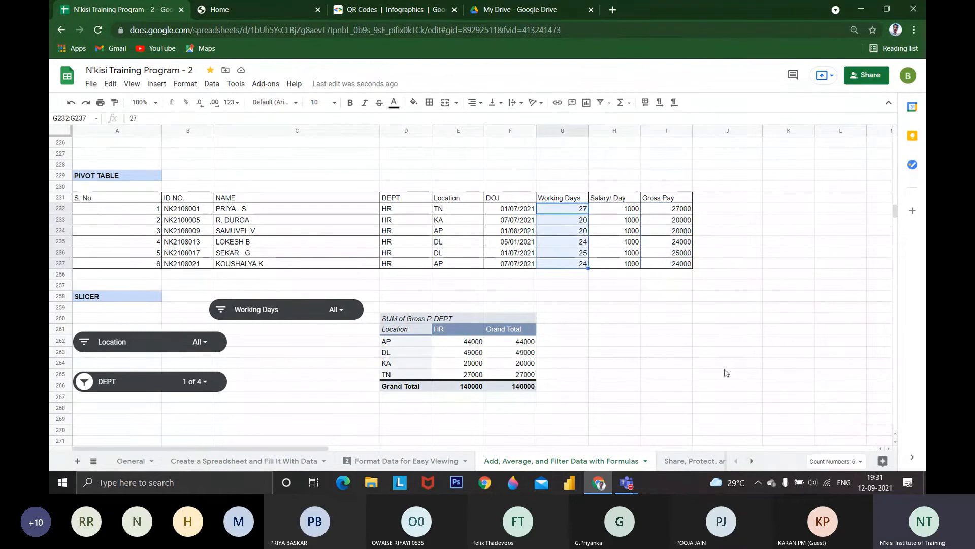
click(834, 461)
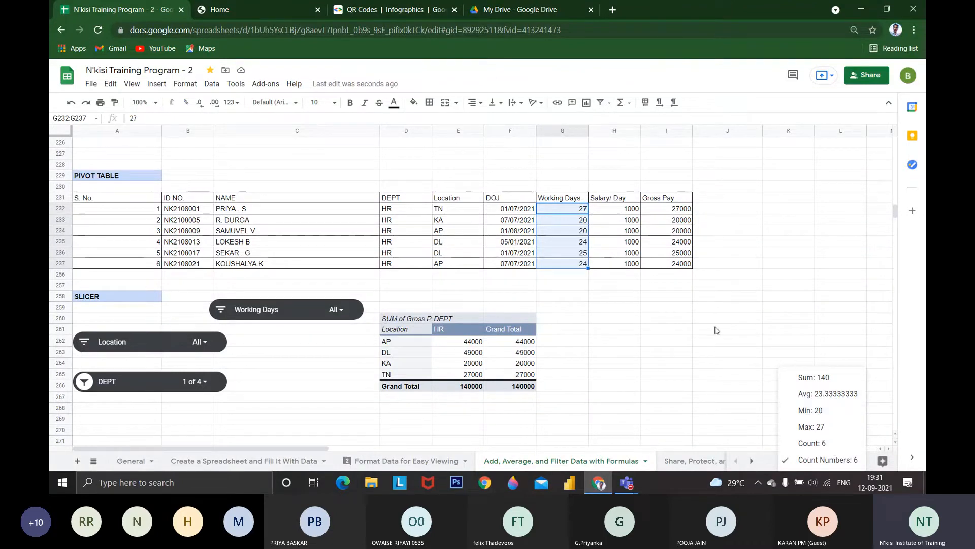
drag(628, 209, 631, 263)
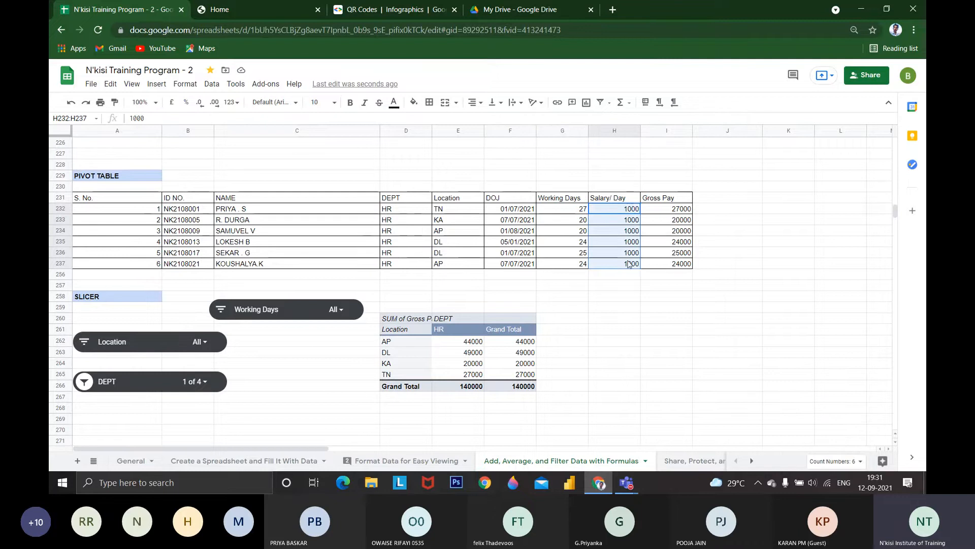
click(836, 461)
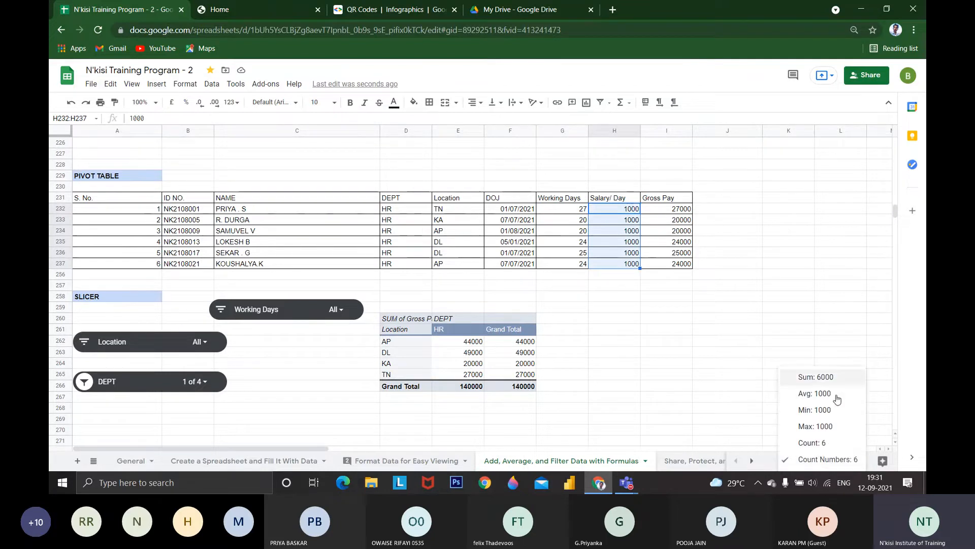
click(669, 318)
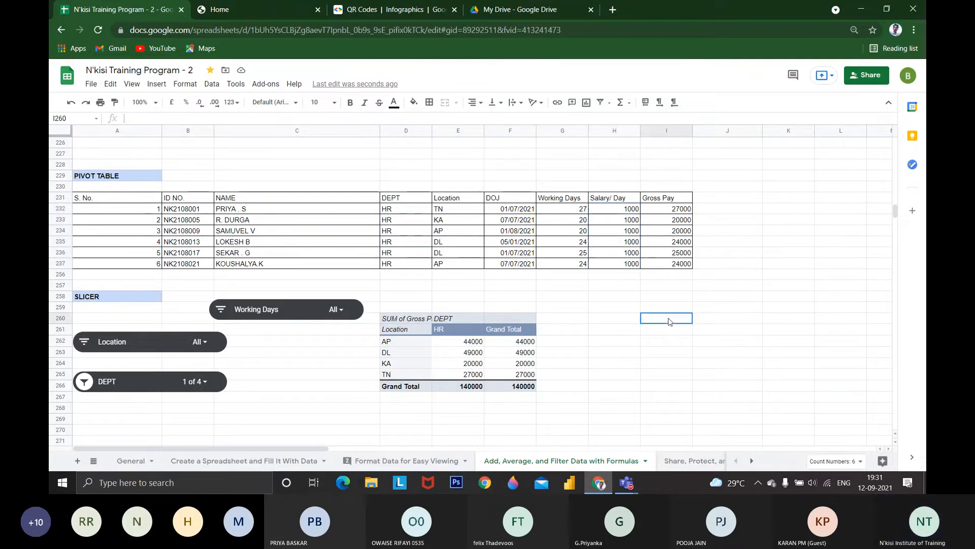
Reset the DEPT slicer to include all departments and close the pivot table editor
click(204, 386)
click(204, 386)
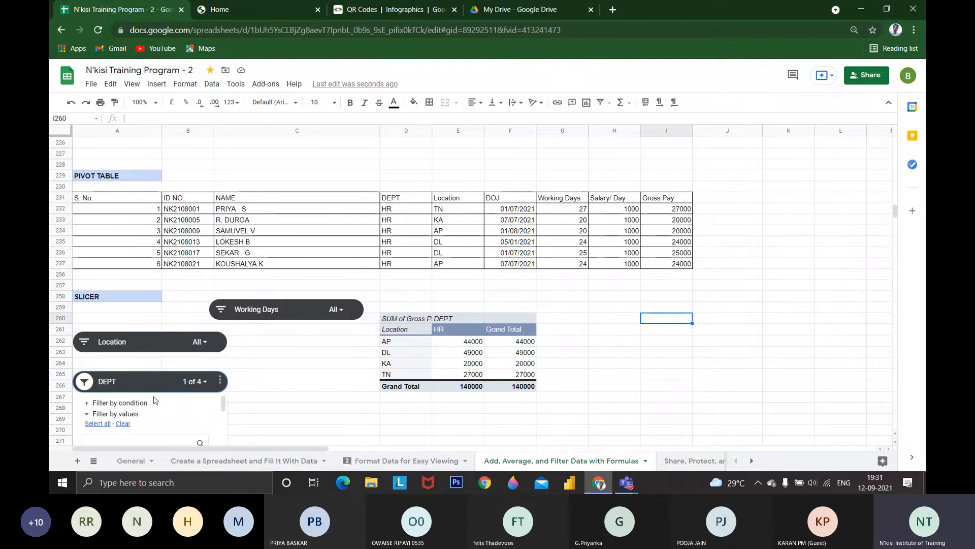
click(105, 424)
scroll(107, 425, down, 3)
click(191, 434)
scroll(312, 390, down, 2)
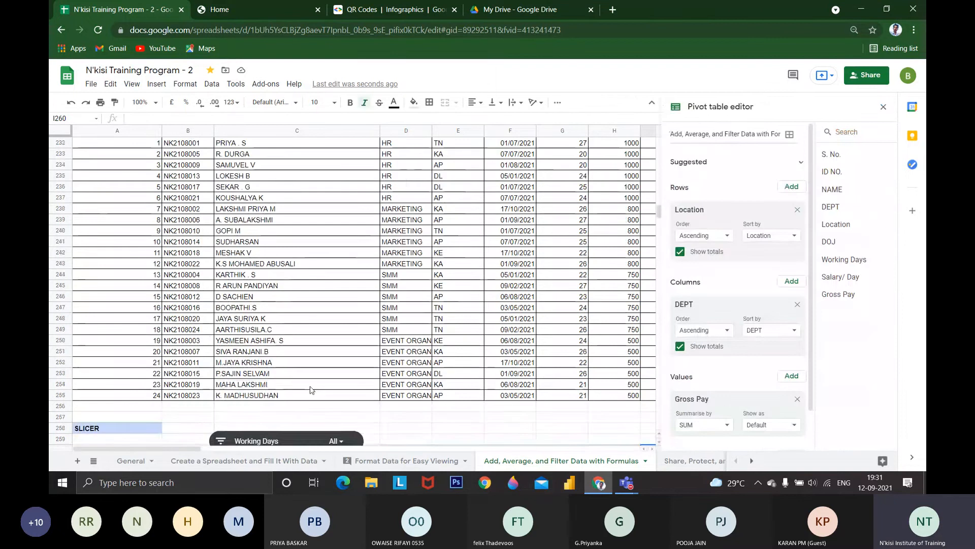
scroll(312, 390, down, 2)
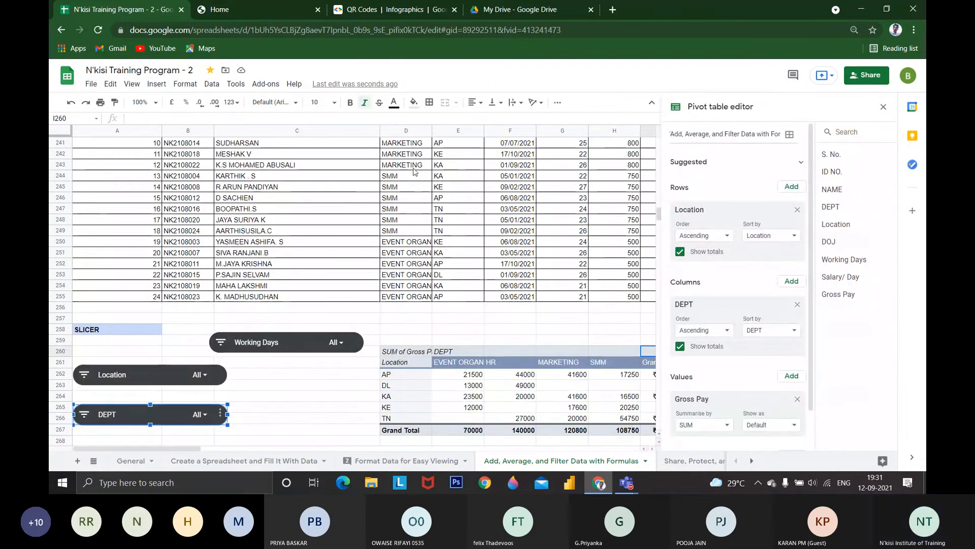
scroll(414, 171, up, 2)
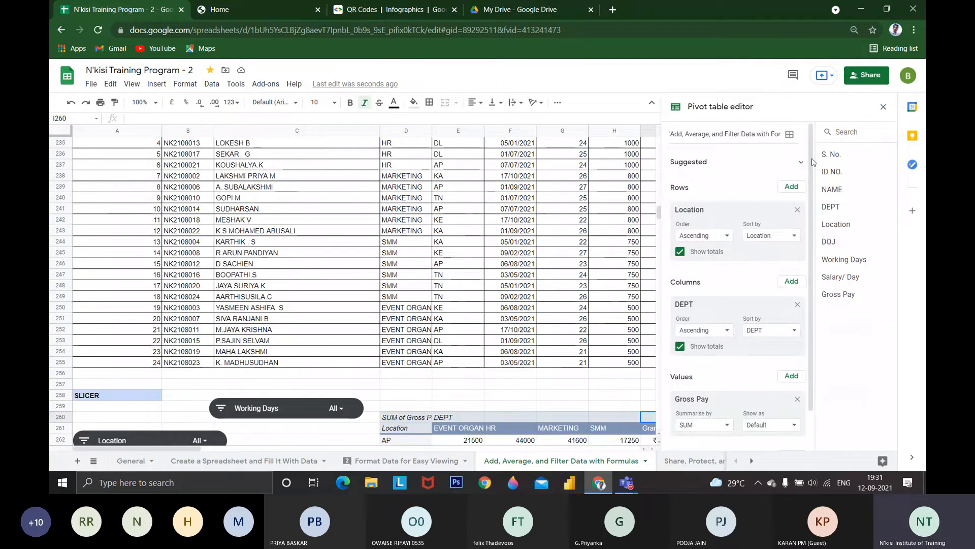
click(884, 106)
scroll(508, 254, down, 3)
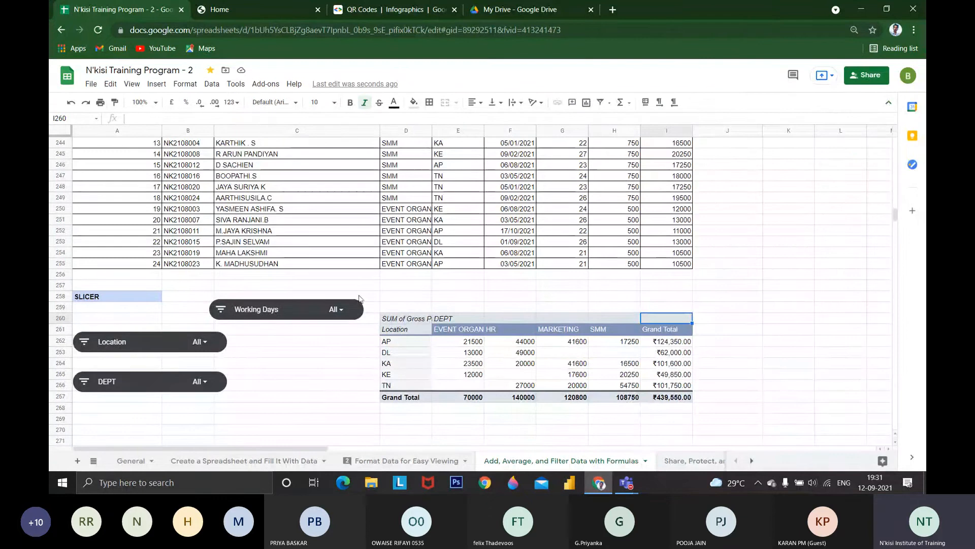
Filter the Location slicer to TN only
click(197, 341)
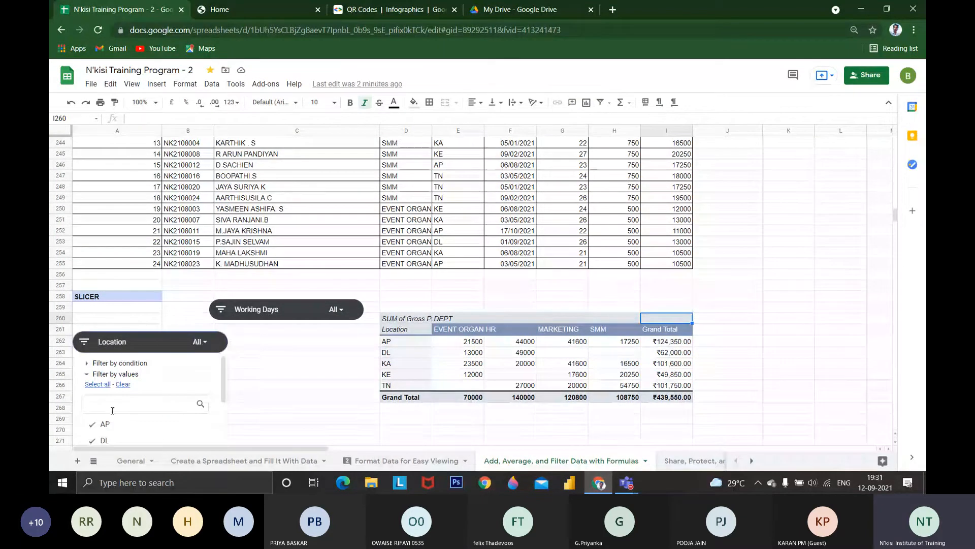
click(124, 385)
scroll(128, 405, down, 2)
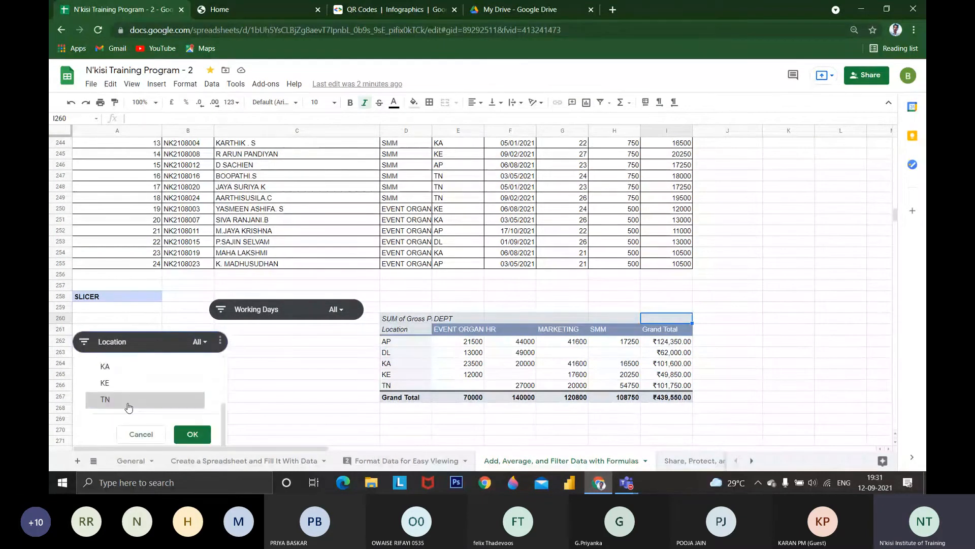
scroll(130, 414, up, 3)
scroll(133, 432, down, 2)
click(134, 432)
scroll(153, 429, down, 2)
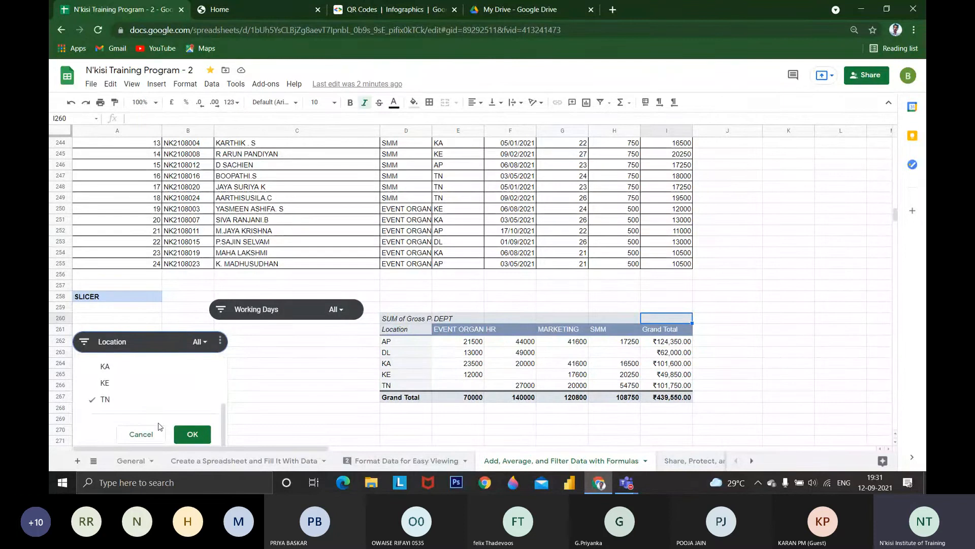
click(192, 433)
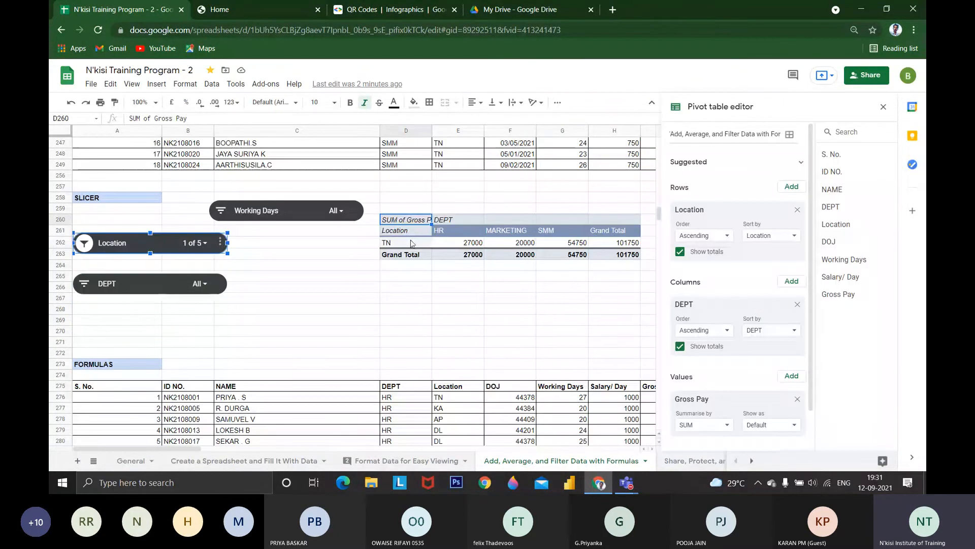
Go through the TN row of the pivot table department by department up to its Grand Total
click(412, 243)
key(Right)
key(Right)
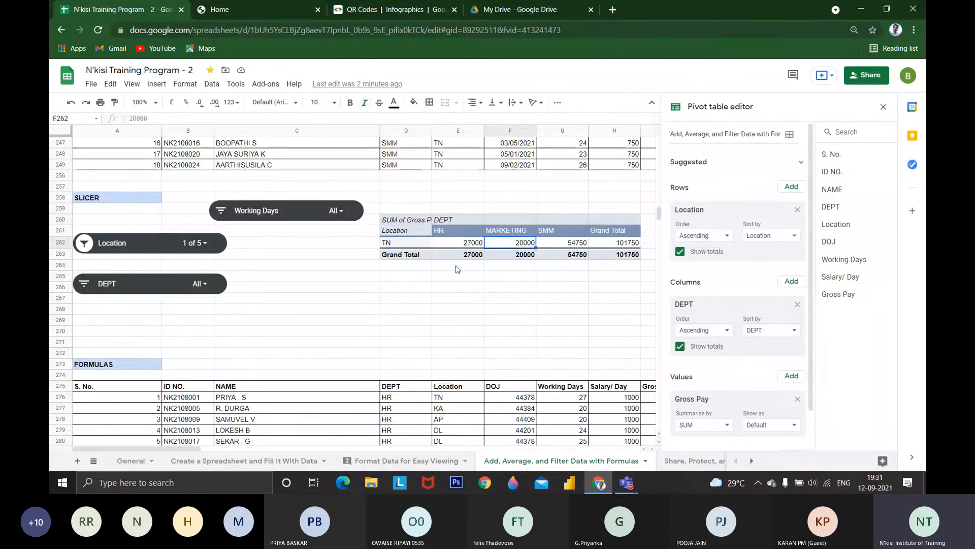
key(Right)
key(Right)
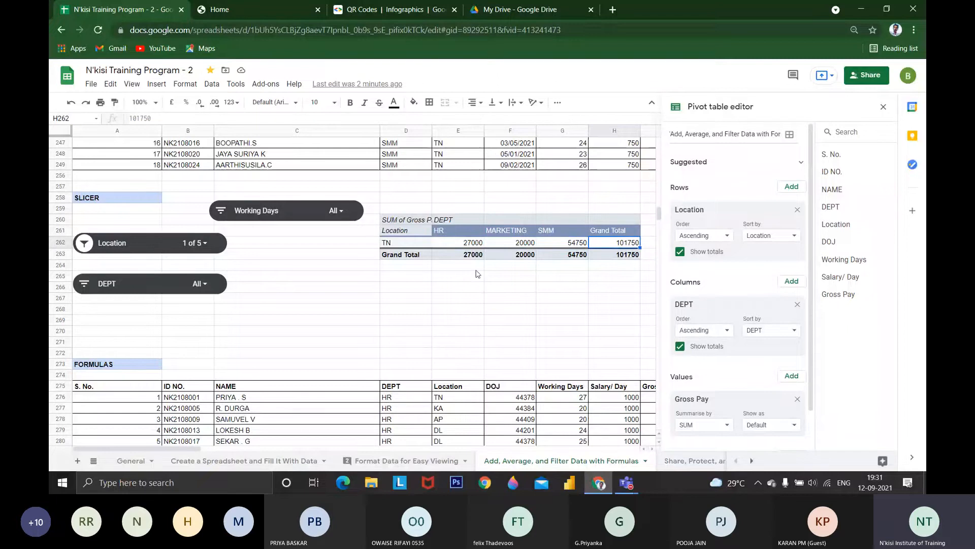
Display the sum of the filtered employees' Gross Pay values and compare it with the pivot table's grand total
scroll(561, 249, right, 2)
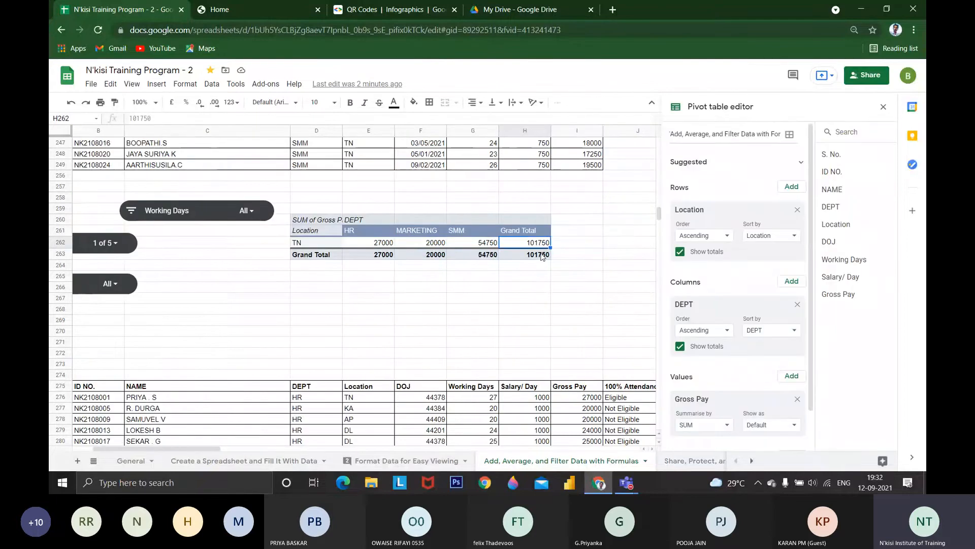
scroll(545, 255, up, 1)
drag(585, 155, 585, 198)
click(833, 460)
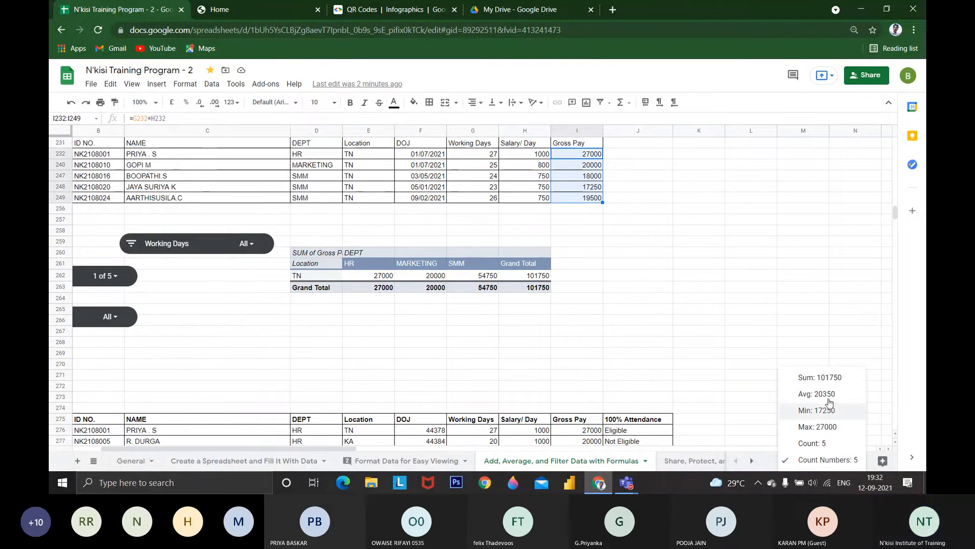
click(827, 377)
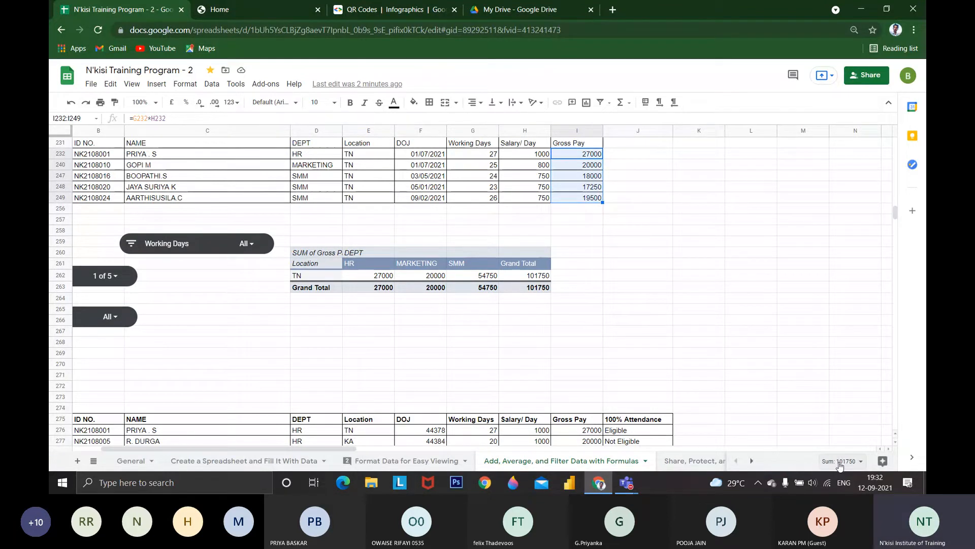
click(528, 287)
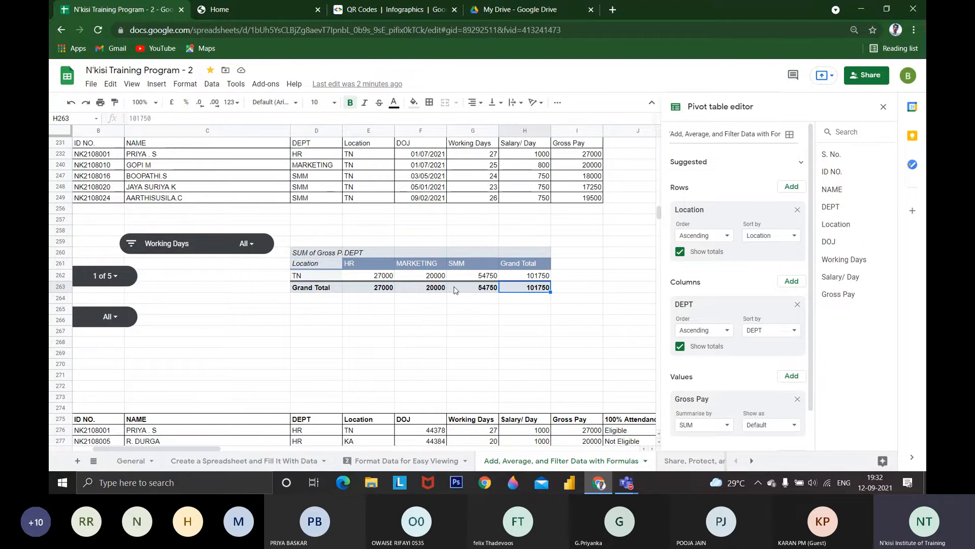
Reset the Location slicer to include all locations
click(116, 277)
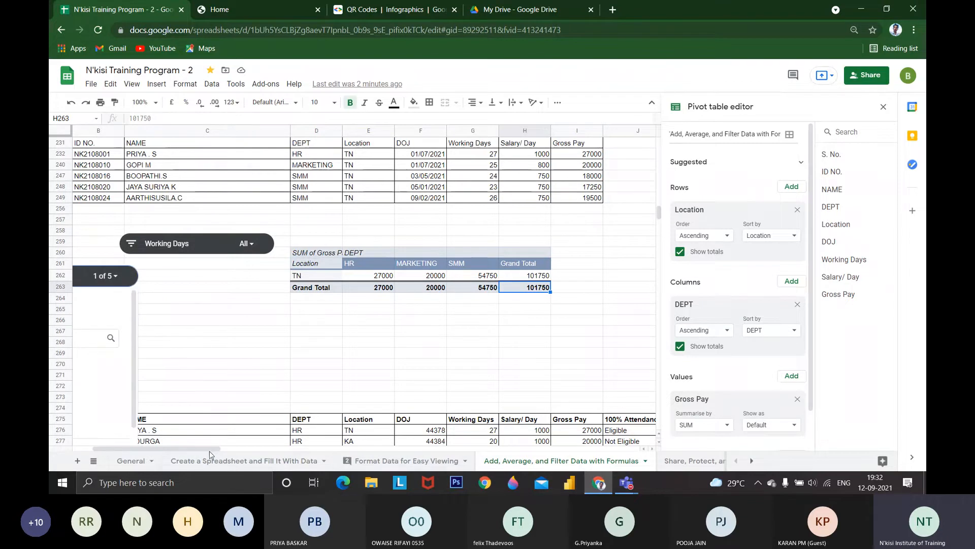
drag(190, 450, 170, 450)
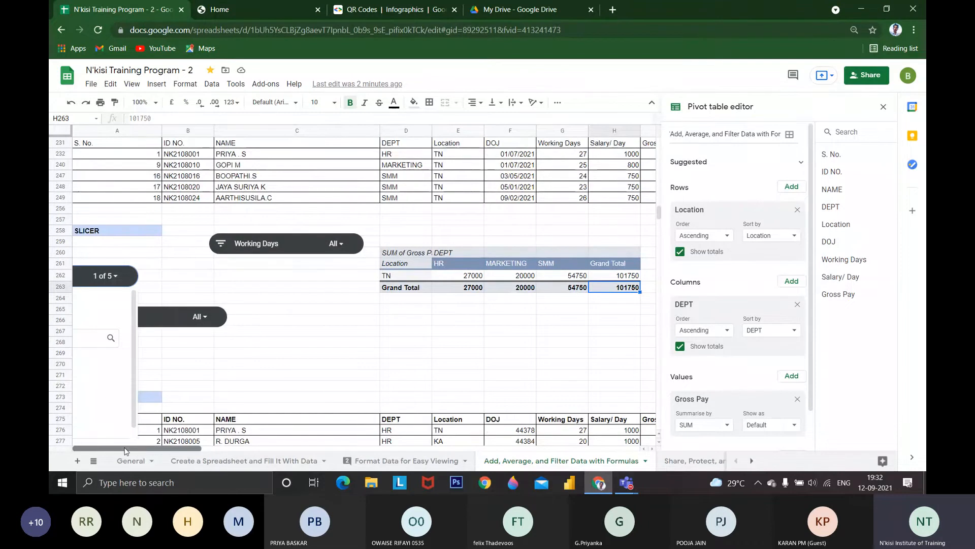
click(113, 285)
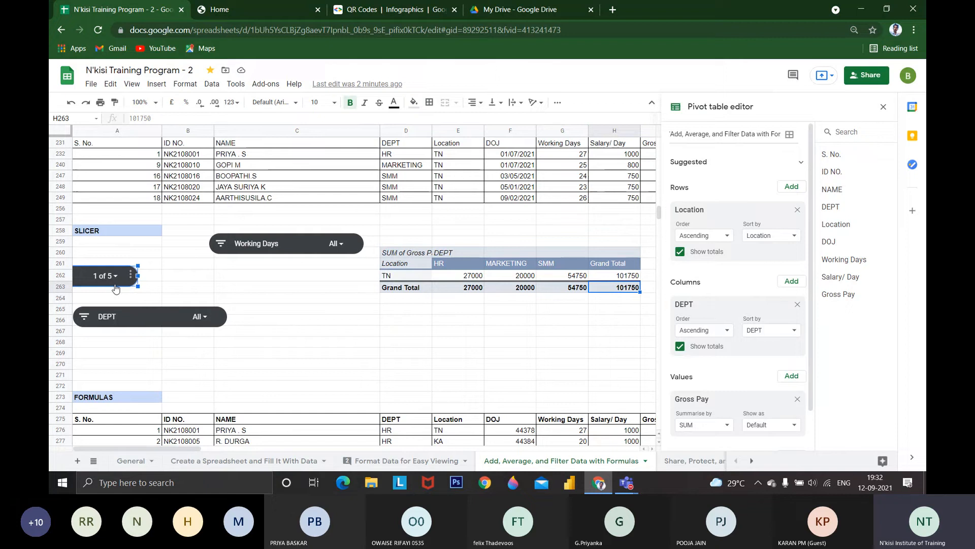
click(192, 277)
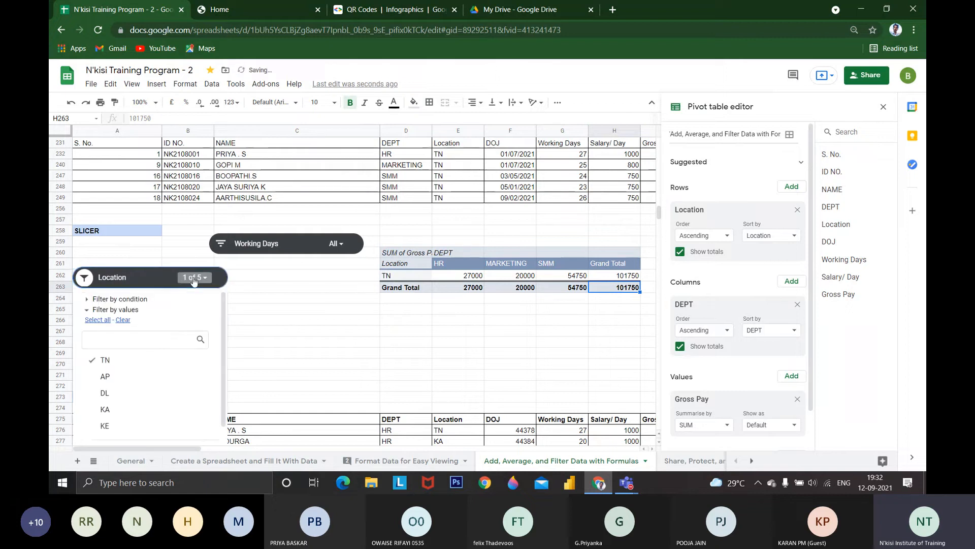
click(97, 319)
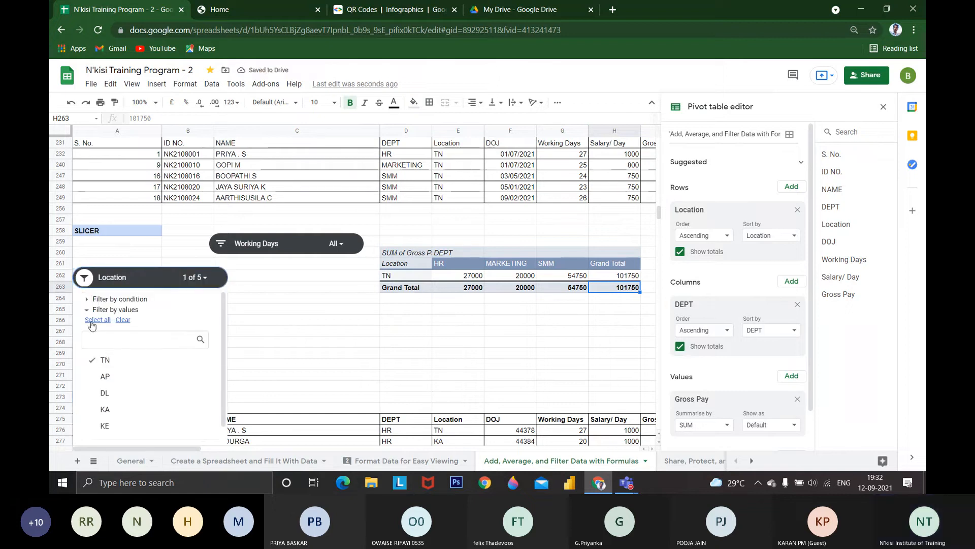
scroll(142, 386, down, 1)
click(193, 434)
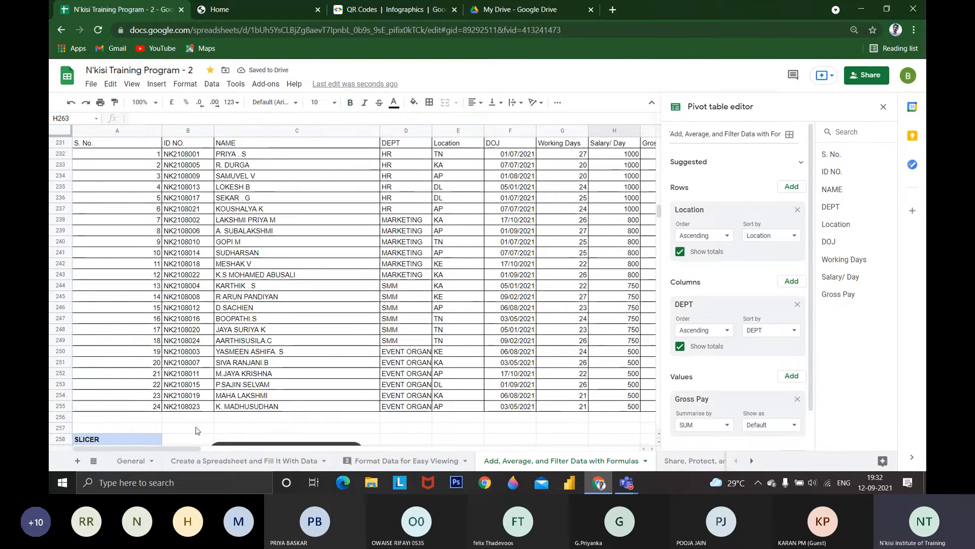
Go to the FORMULAS section below the slicers and pivot table and view its employee table
scroll(231, 418, down, 5)
scroll(231, 418, down, 4)
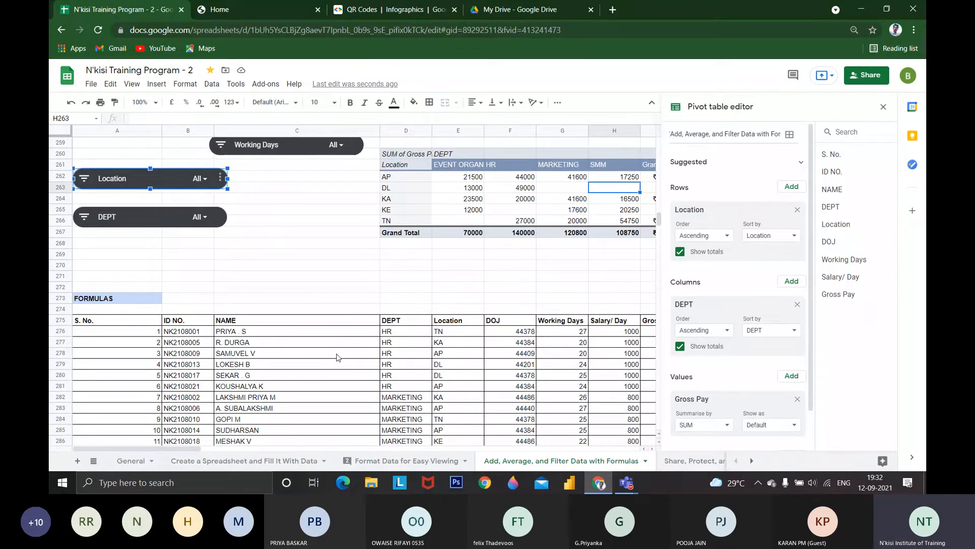
scroll(327, 356, up, 3)
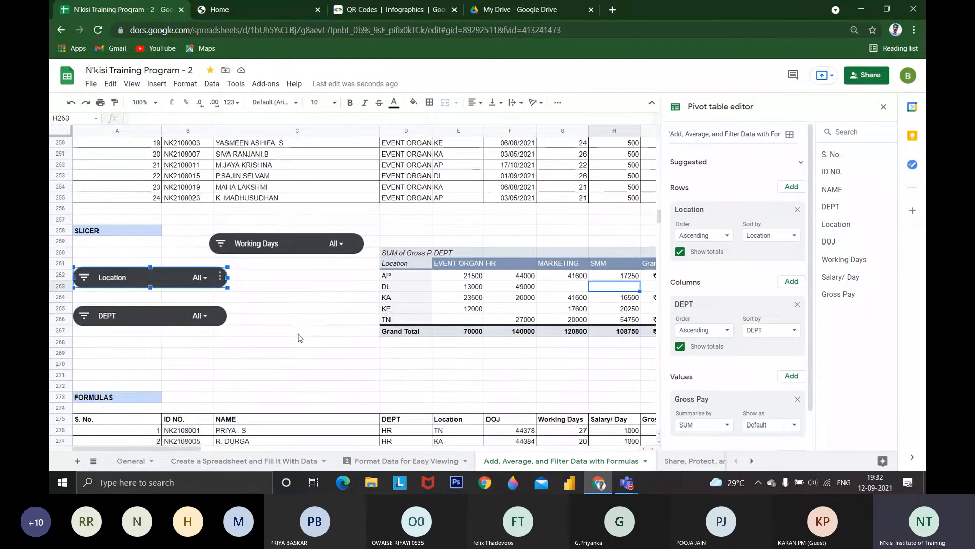
scroll(300, 338, down, 3)
click(151, 300)
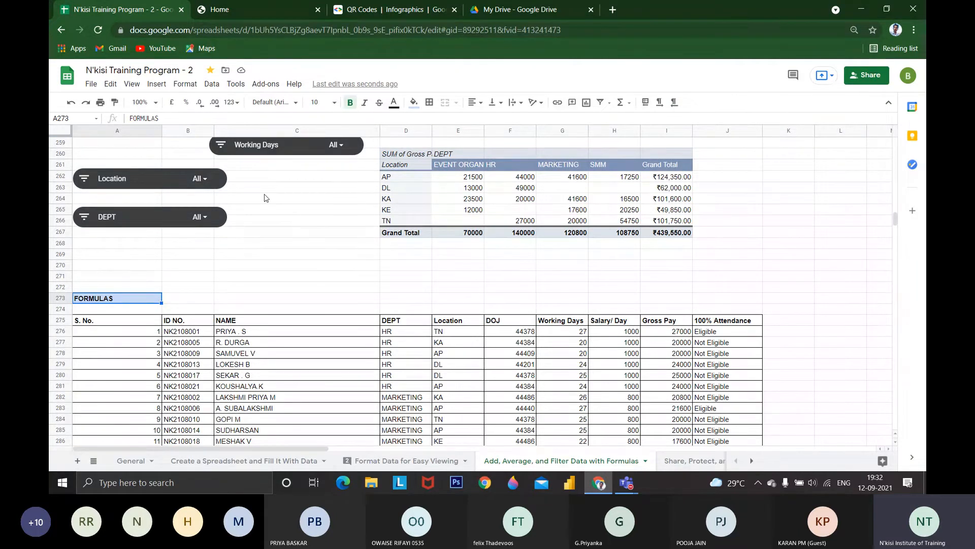
scroll(439, 348, down, 1)
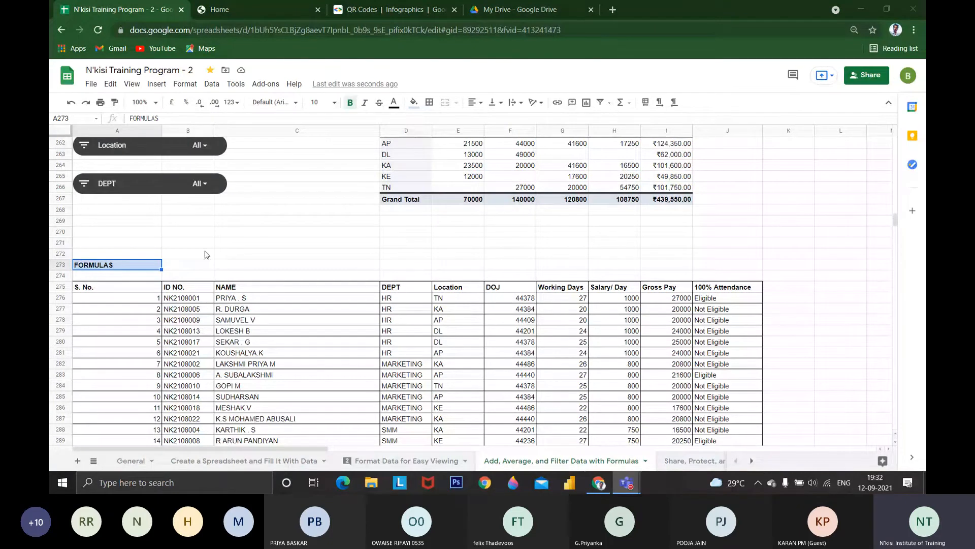
scroll(242, 302, down, 1)
scroll(242, 302, down, 1)
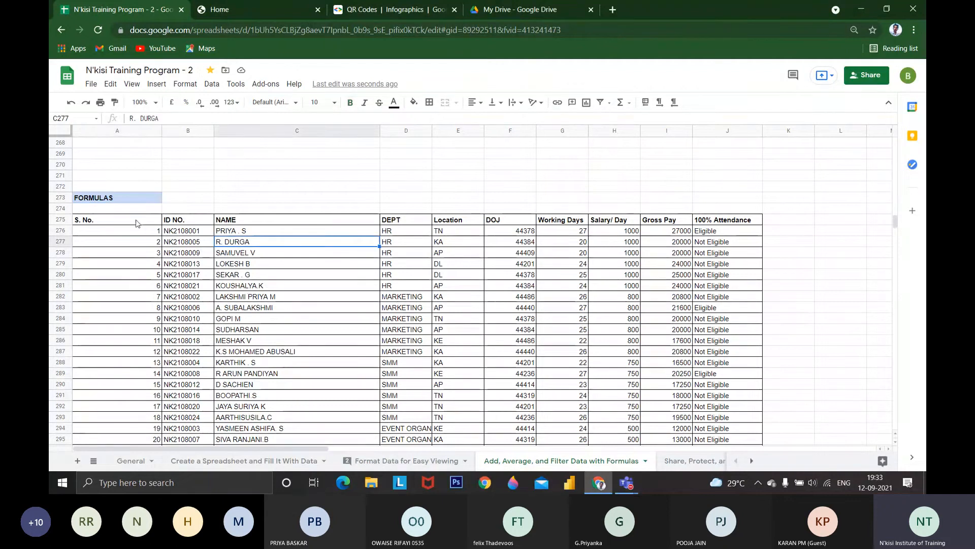
Review the FORMULAS table's columns, the first employee's Salary/ Day and Gross Pay, and the 100% Attendance formula in J276
drag(138, 225, 559, 428)
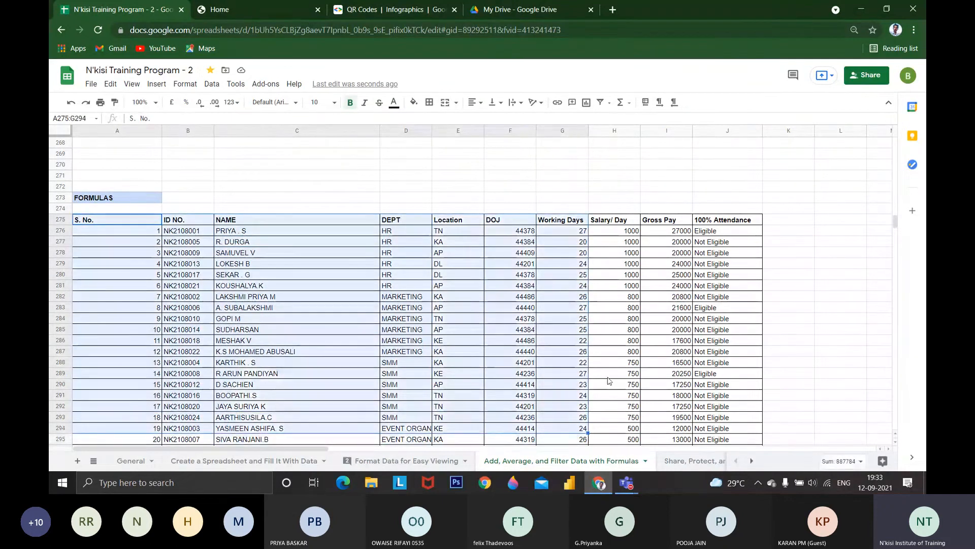
click(612, 234)
click(666, 233)
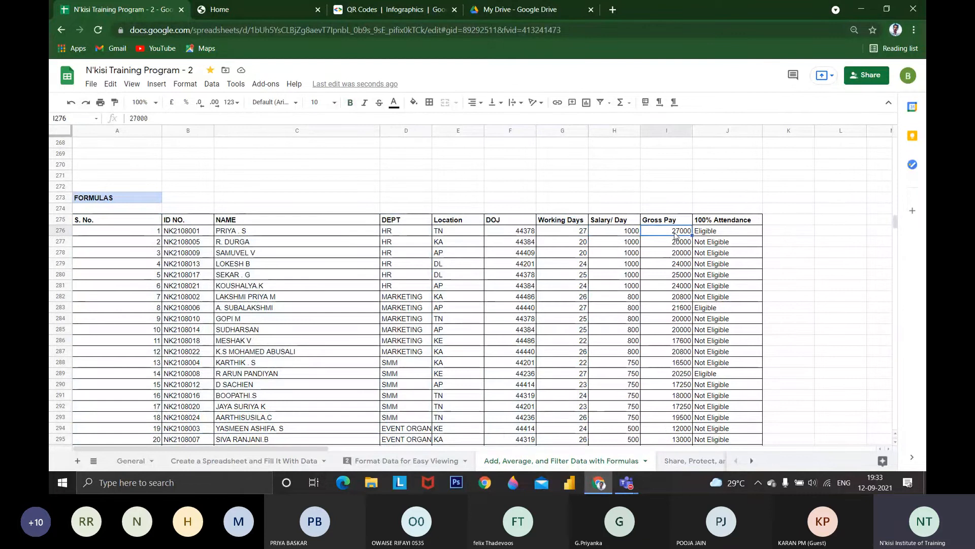
click(704, 235)
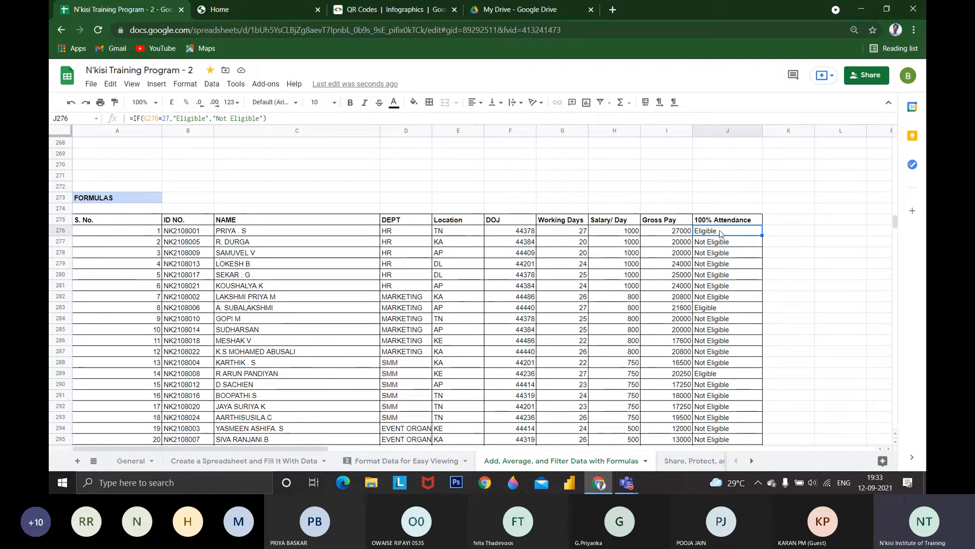
Enter 27 in cell G274, directly above the Working Days heading of the FORMULAS table
click(569, 209)
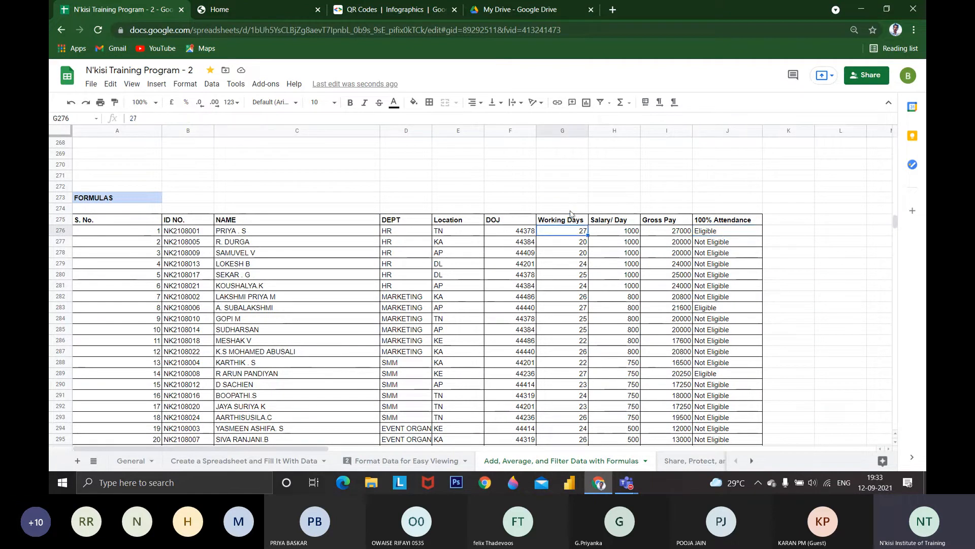
text(27)
key(Return)
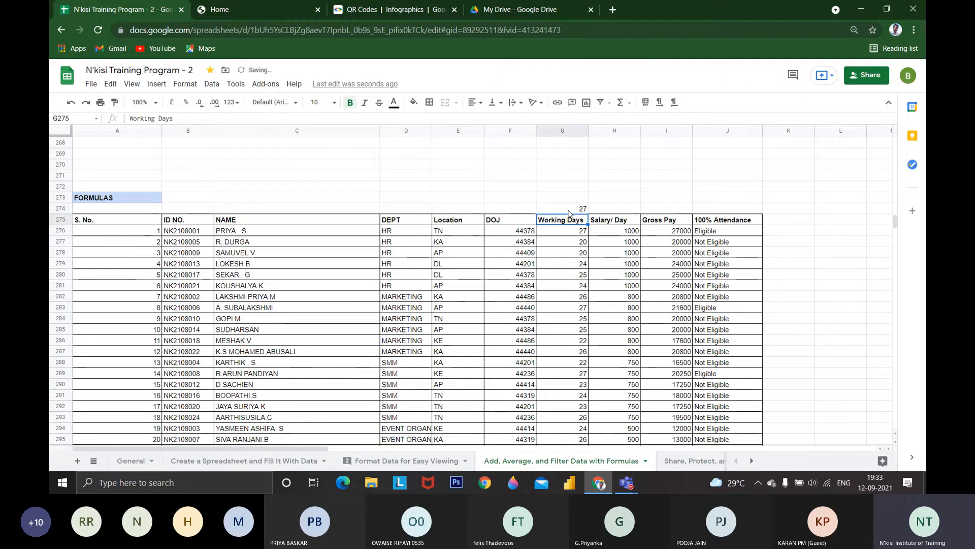
click(247, 231)
click(622, 209)
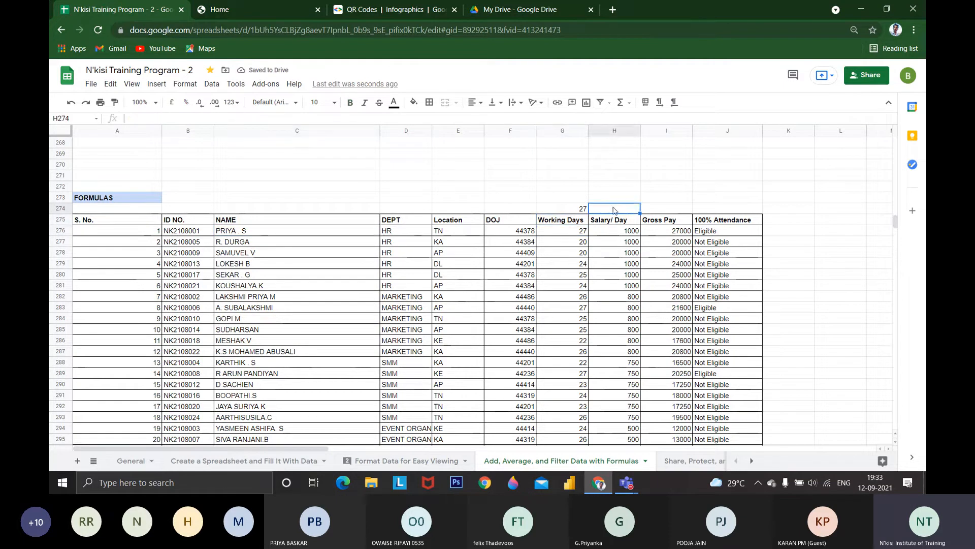
click(580, 209)
Compare the first employees' Working Days with their 100% Attendance results and examine the IF formula in J276
click(710, 232)
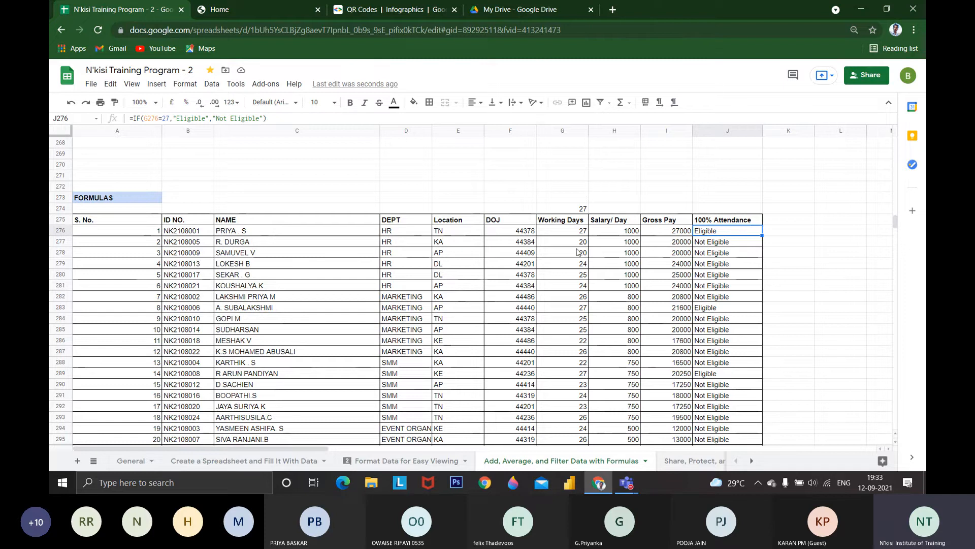
click(562, 235)
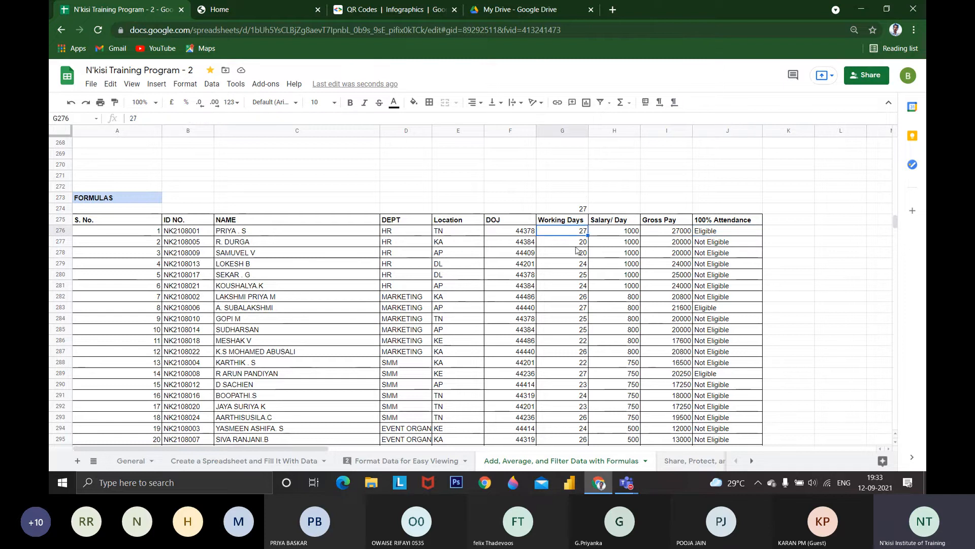
click(577, 244)
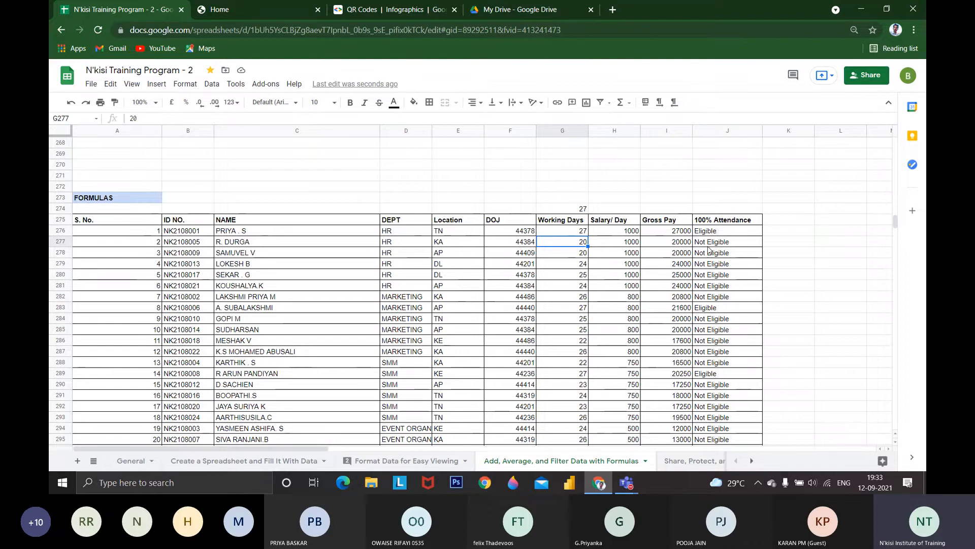
scroll(644, 218, down, 1)
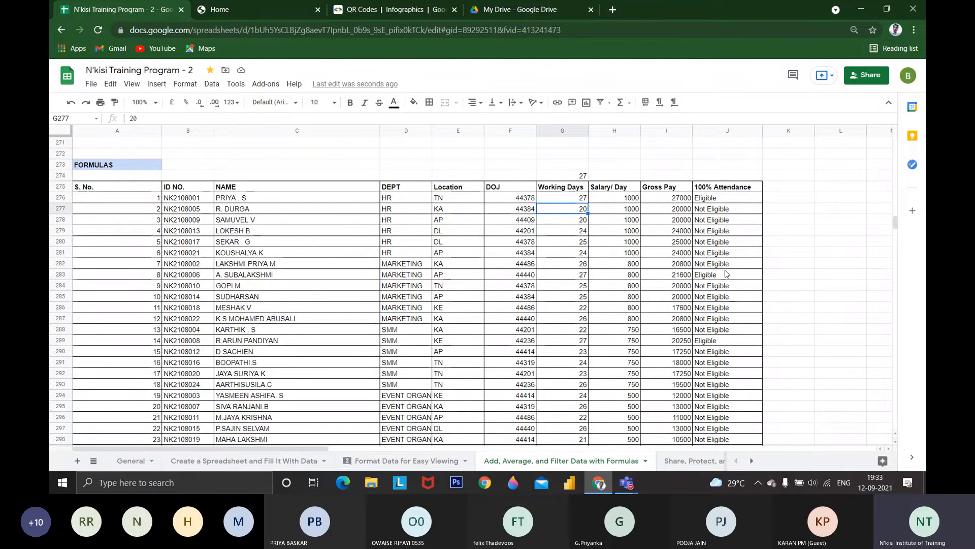
click(711, 197)
click(562, 187)
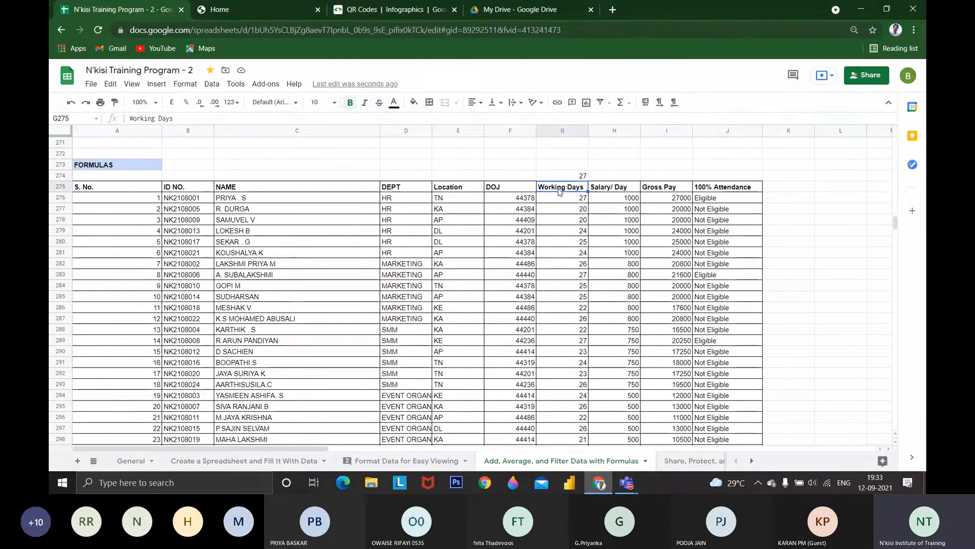
click(719, 198)
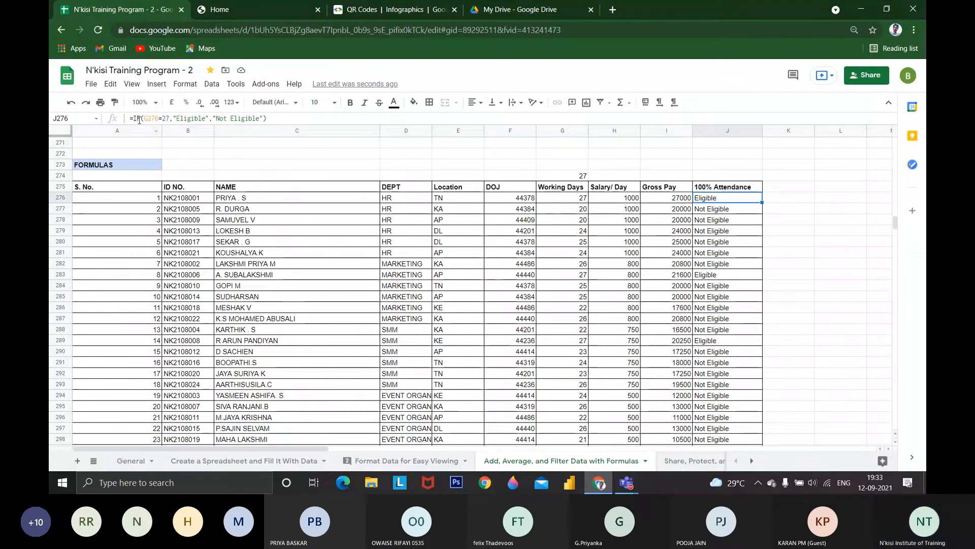
click(774, 202)
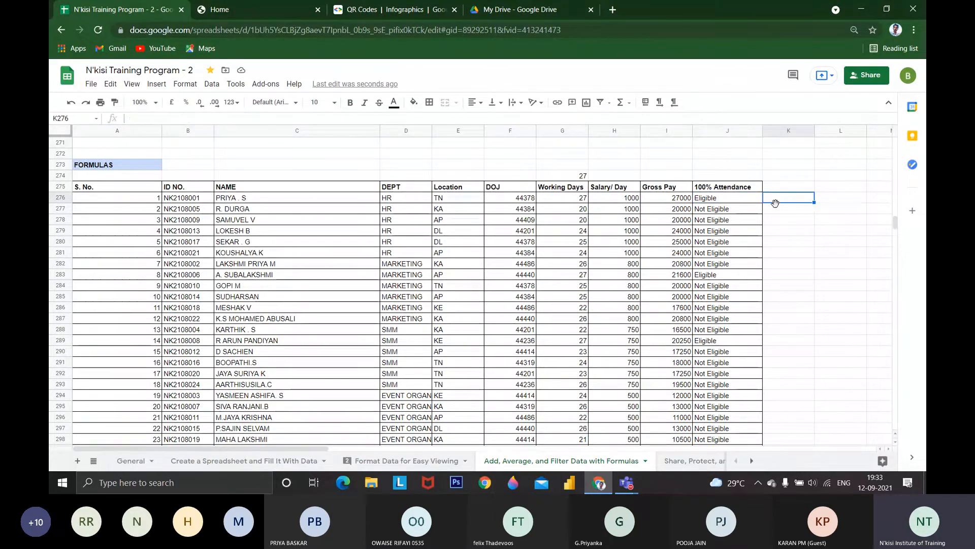
text(=)
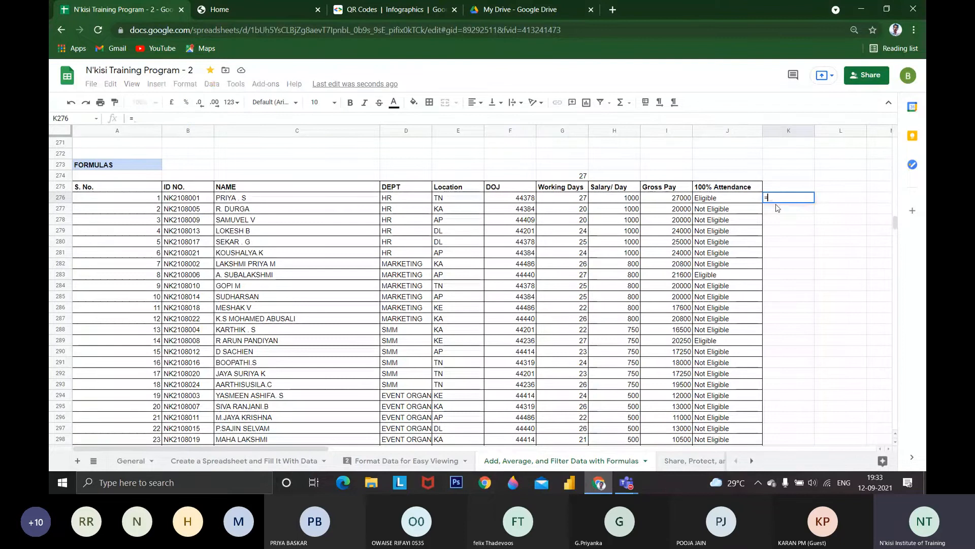
text(if)
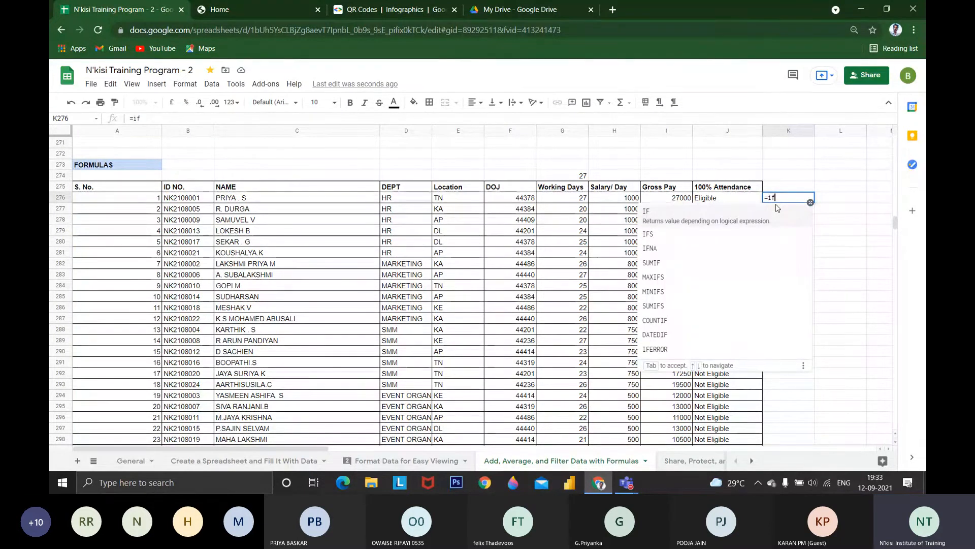
text(()
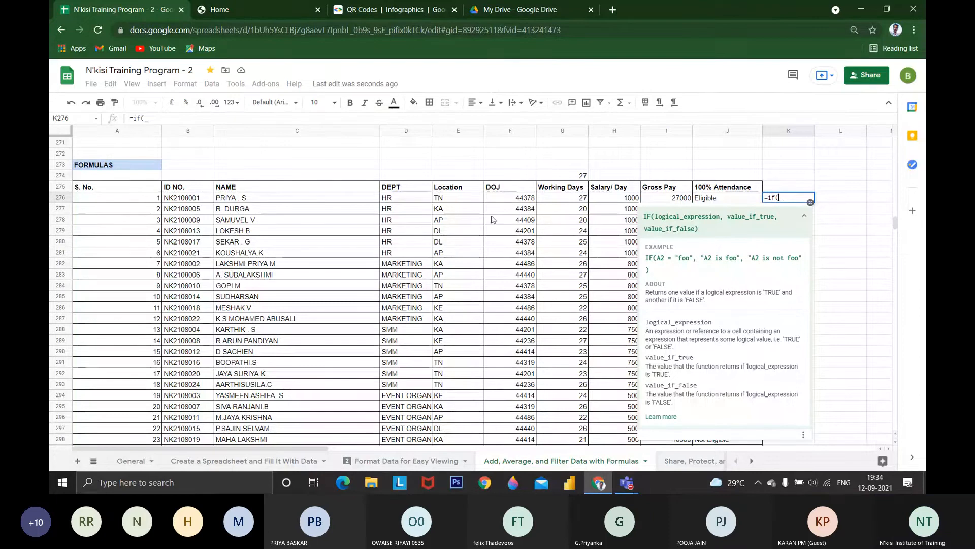
click(572, 200)
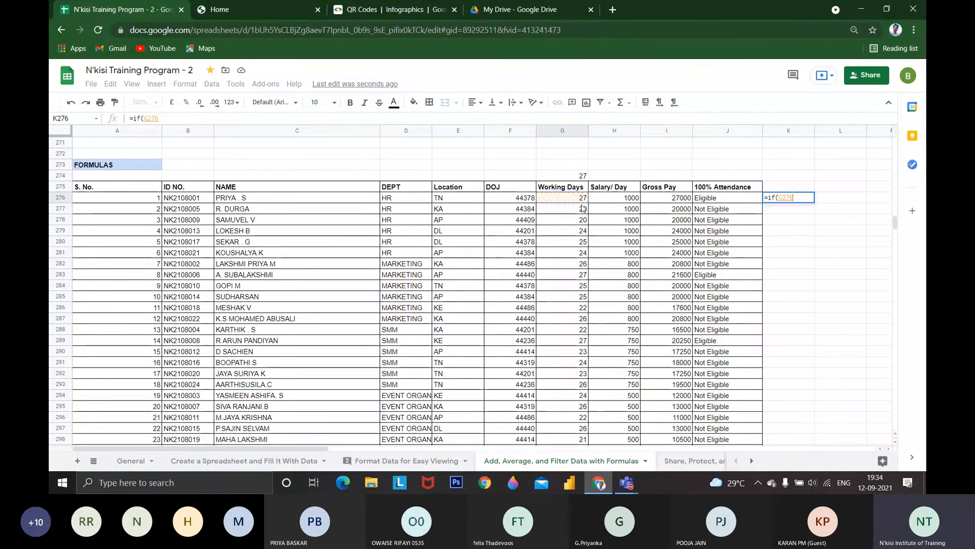
text(=)
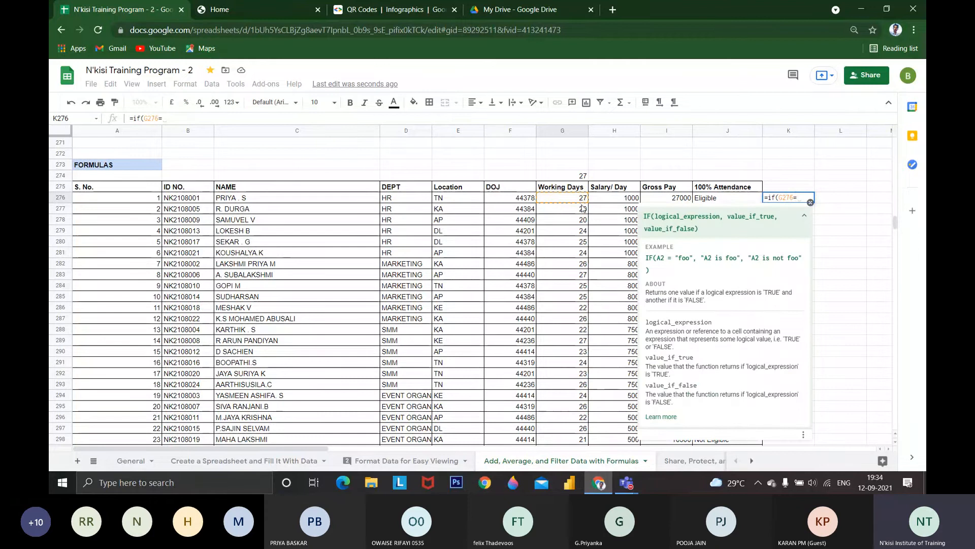
text(27)
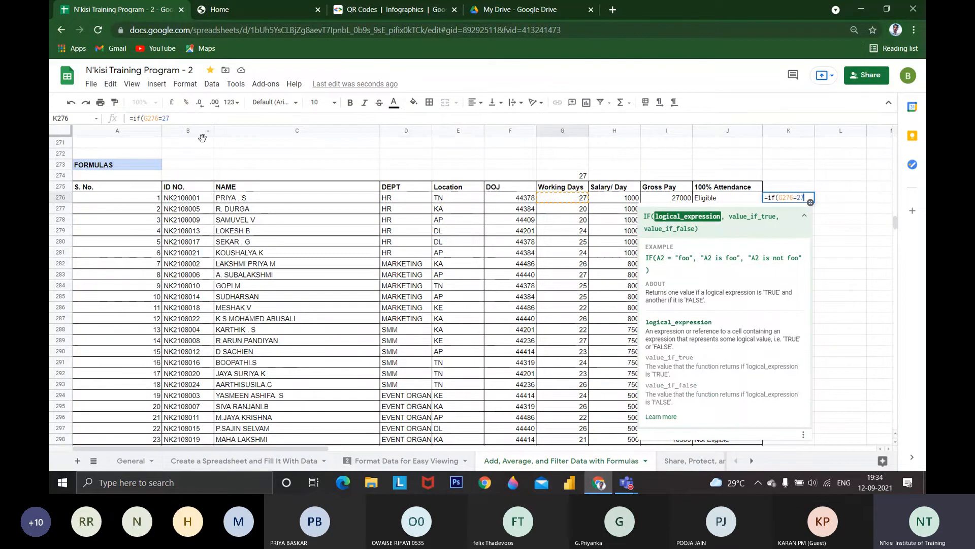
scroll(356, 285, up, 5)
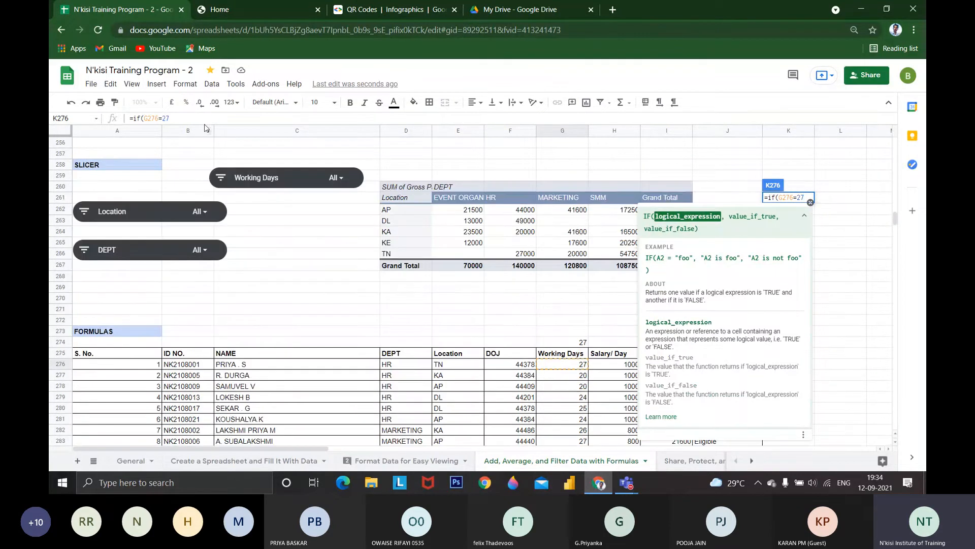
key(Escape)
Set the sheet zoom to 200% and make the formula bar taller, keeping cell K276 in view
click(155, 104)
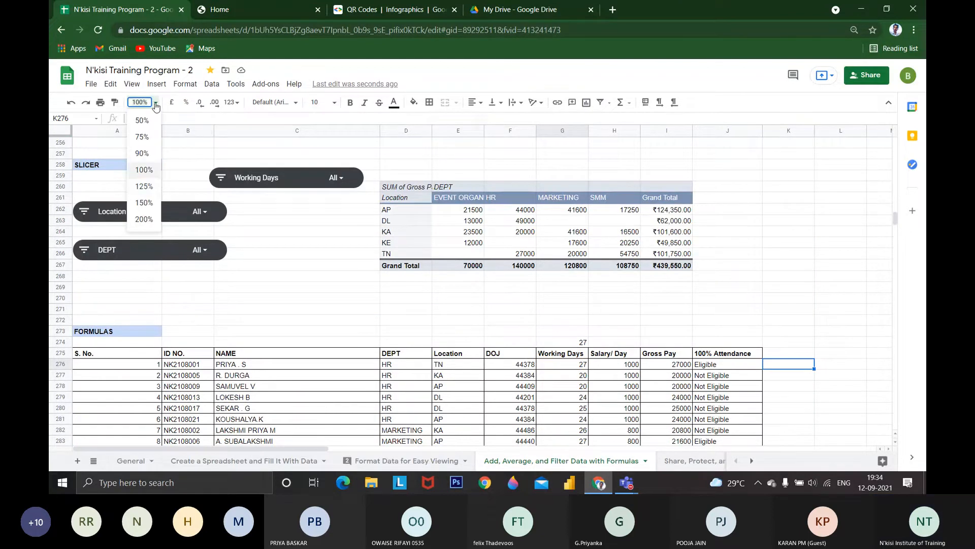
click(144, 218)
scroll(381, 300, down, 1)
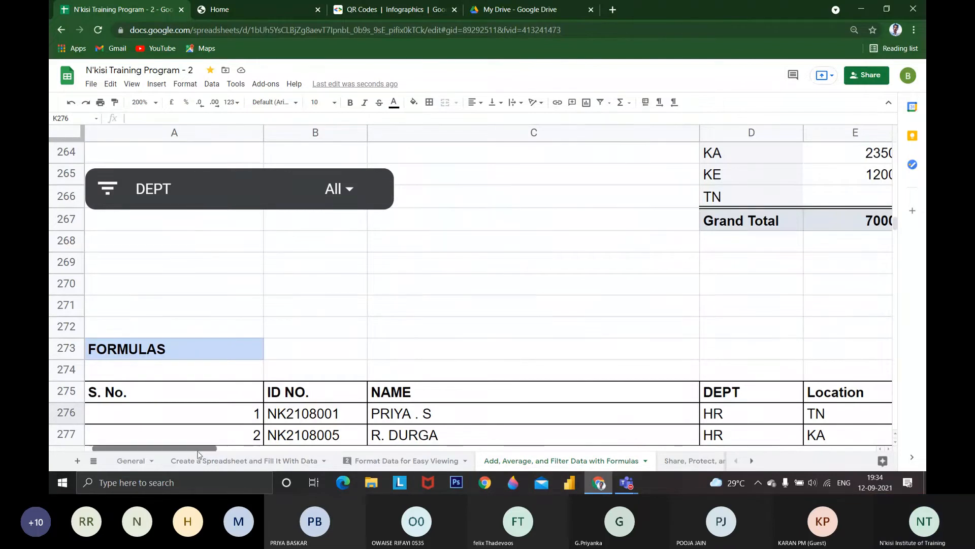
drag(199, 452, 359, 457)
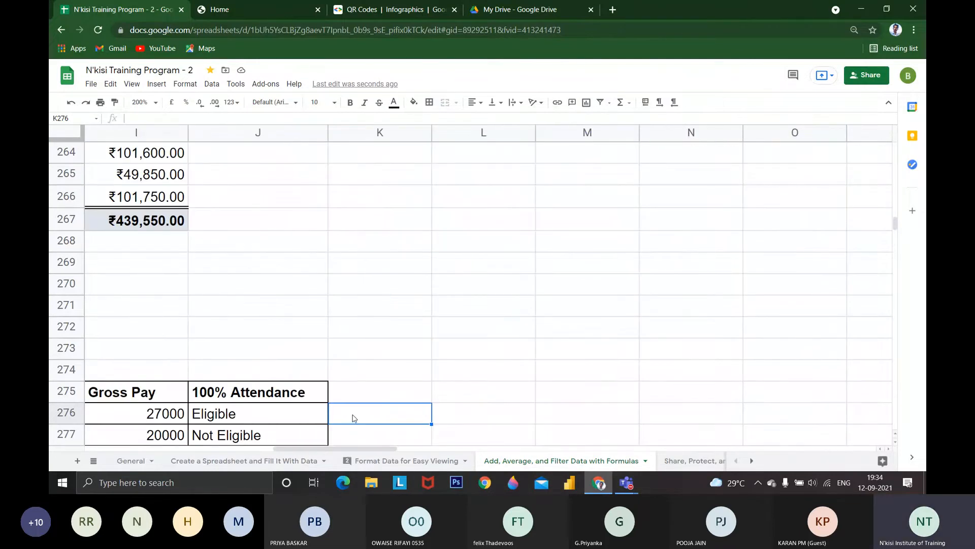
scroll(351, 410, down, 2)
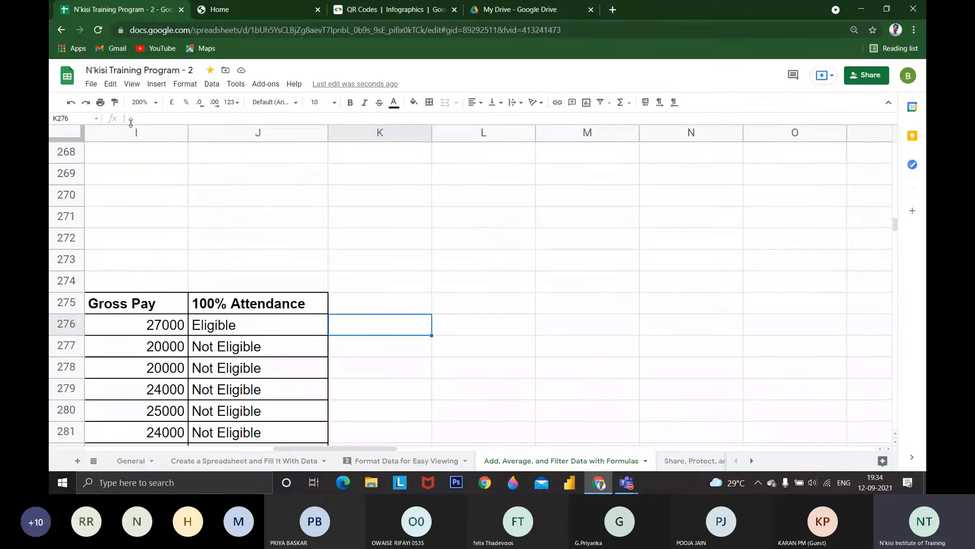
drag(131, 122, 134, 177)
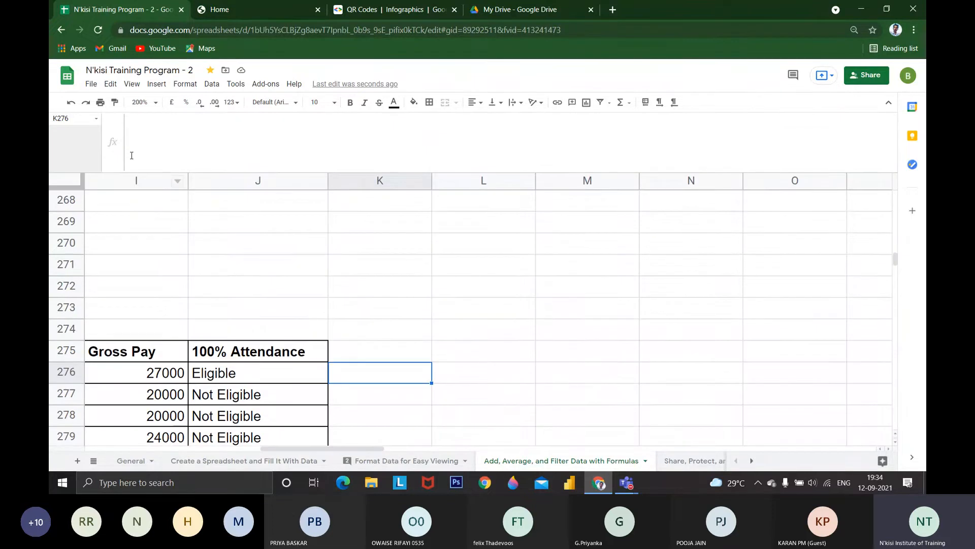
Start an IF formula in K276, beside the first employee's 100% Attendance result, with the condition G276=27
double_click(344, 362)
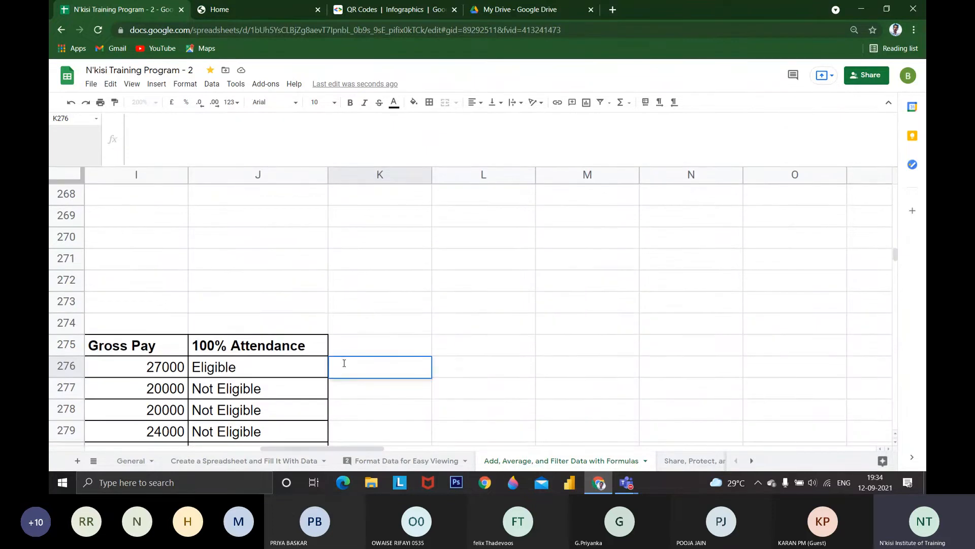
text(=)
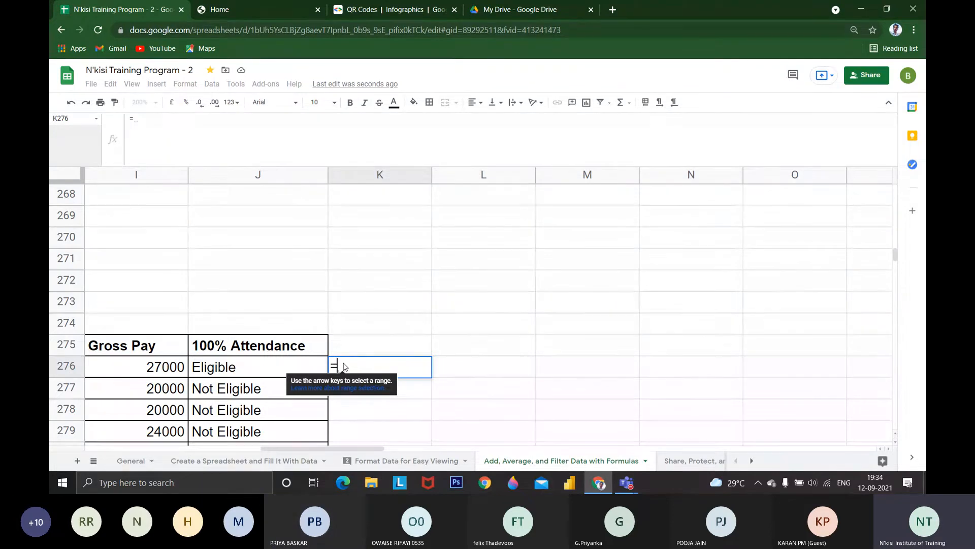
text(if)
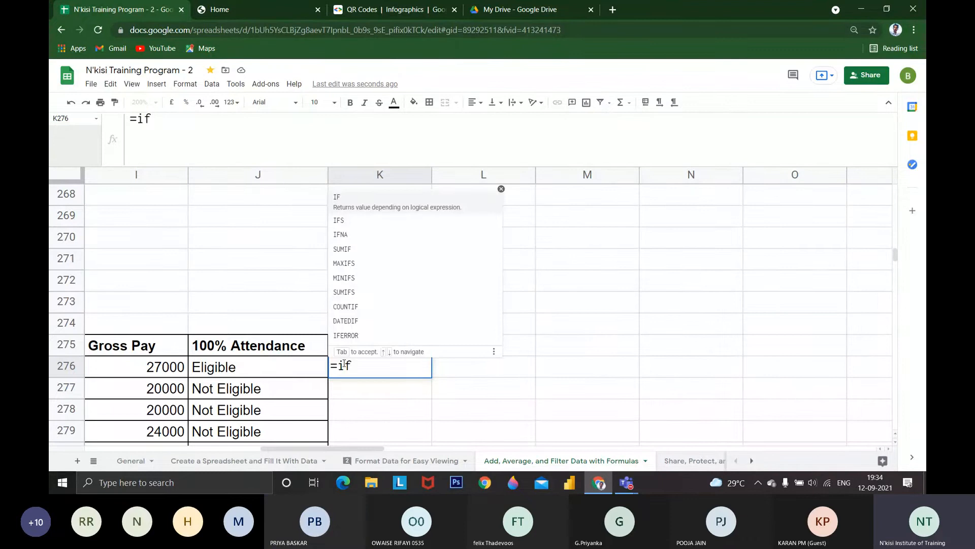
text(()
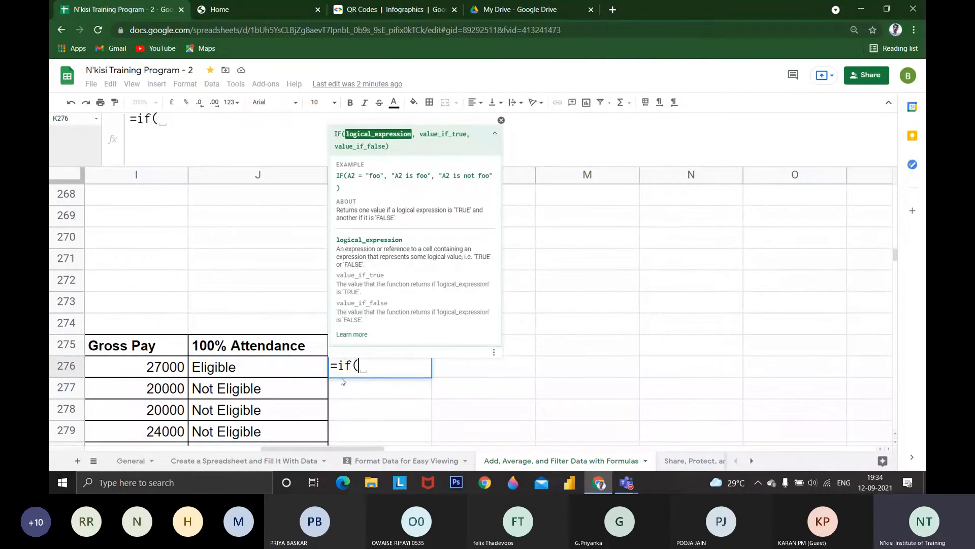
scroll(343, 381, left, 3)
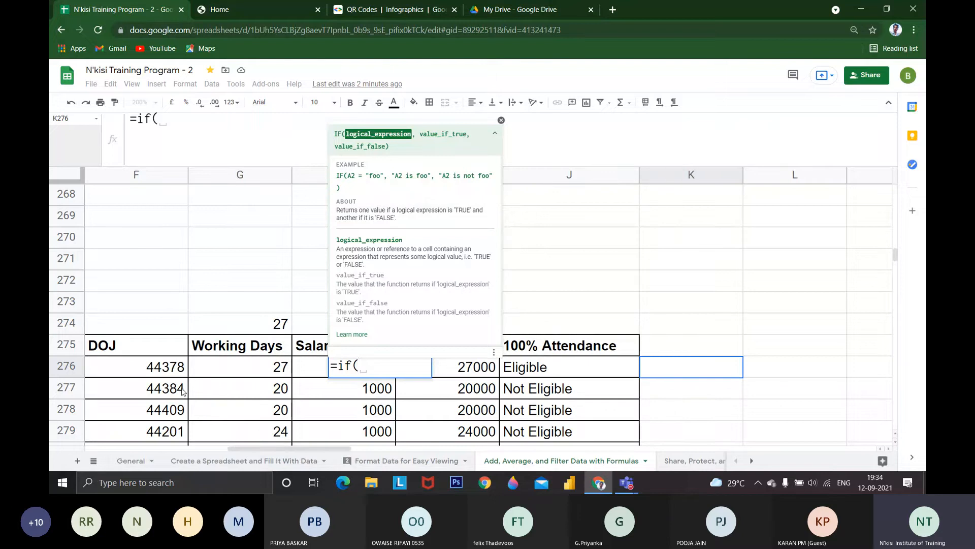
click(211, 375)
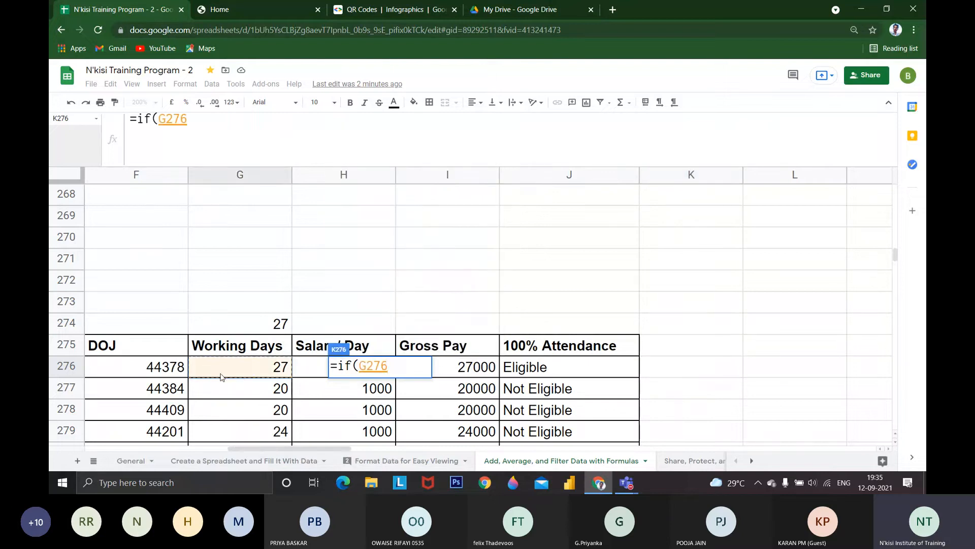
text(=)
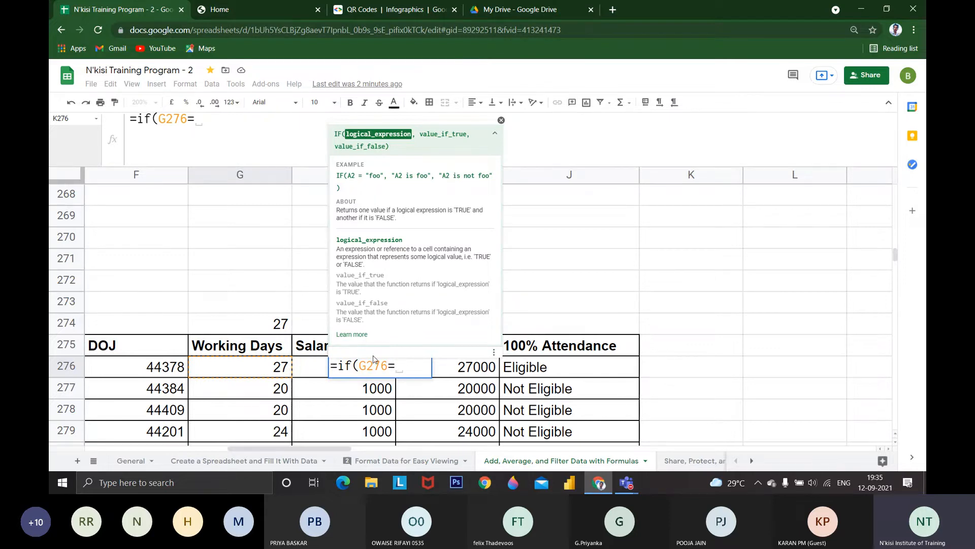
text(27)
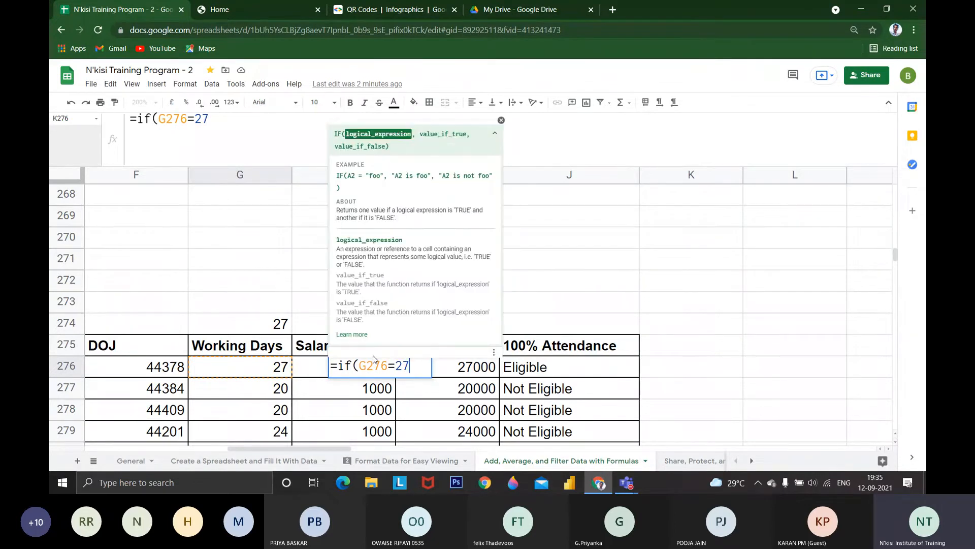
text(,)
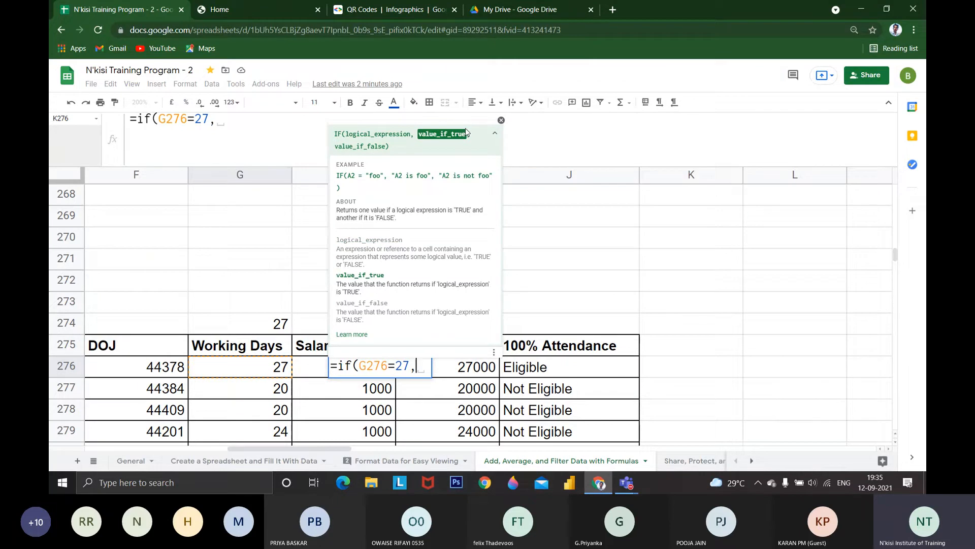
Add "YES" as the value-if-true argument of the IF formula in K276
click(219, 118)
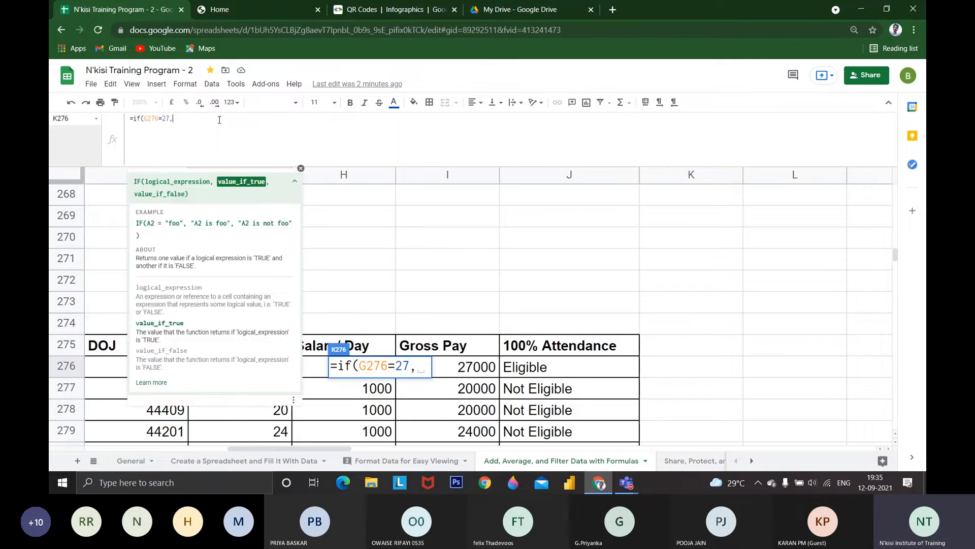
text(")
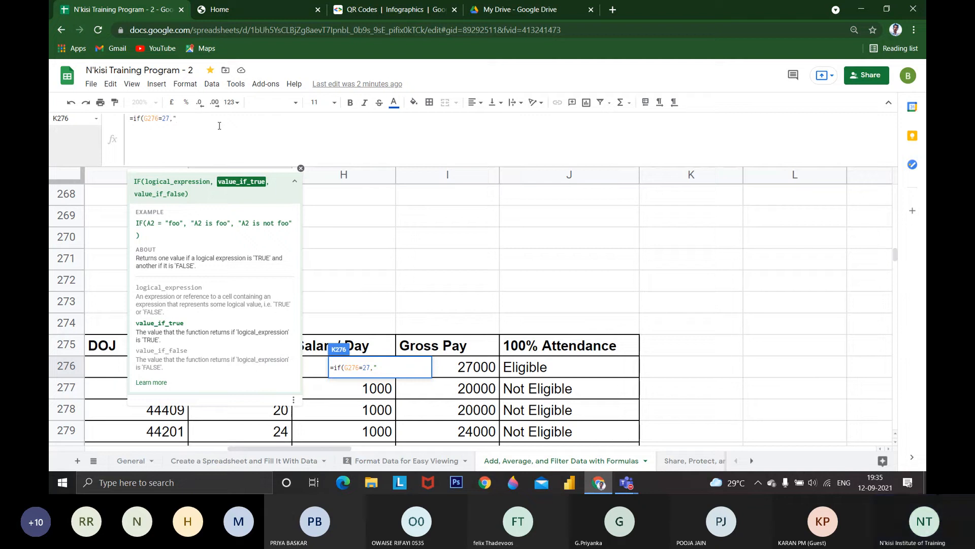
text(Eli)
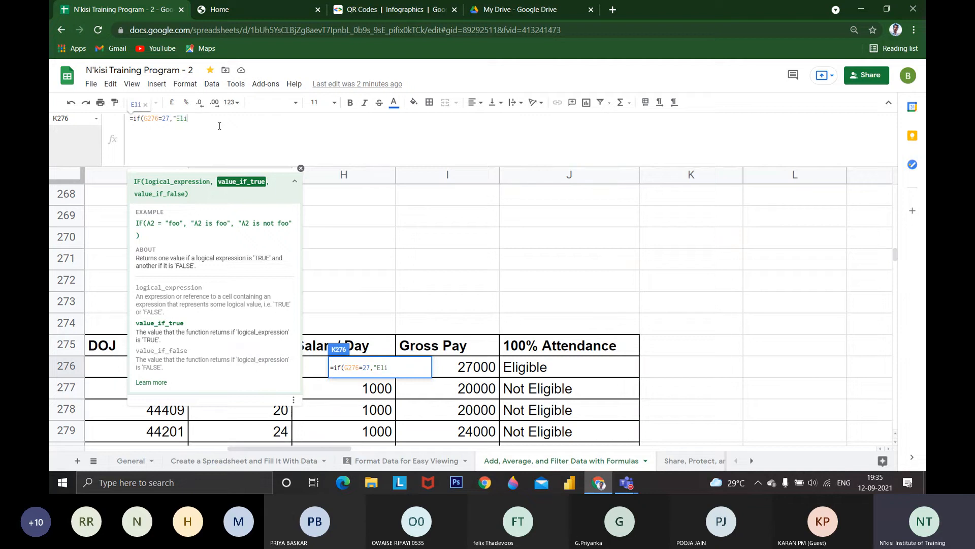
key(BackSpace)
key(BackSpace)
text(y)
key(BackSpace)
key(BackSpace)
text(YES",)
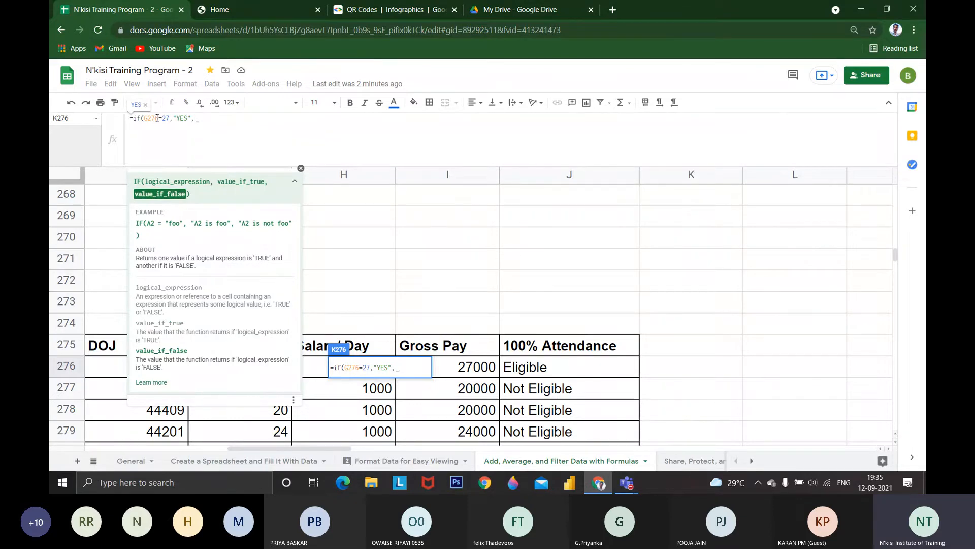
Add "NO" as the value-if-false argument and close the IF formula's parenthesis
text(")
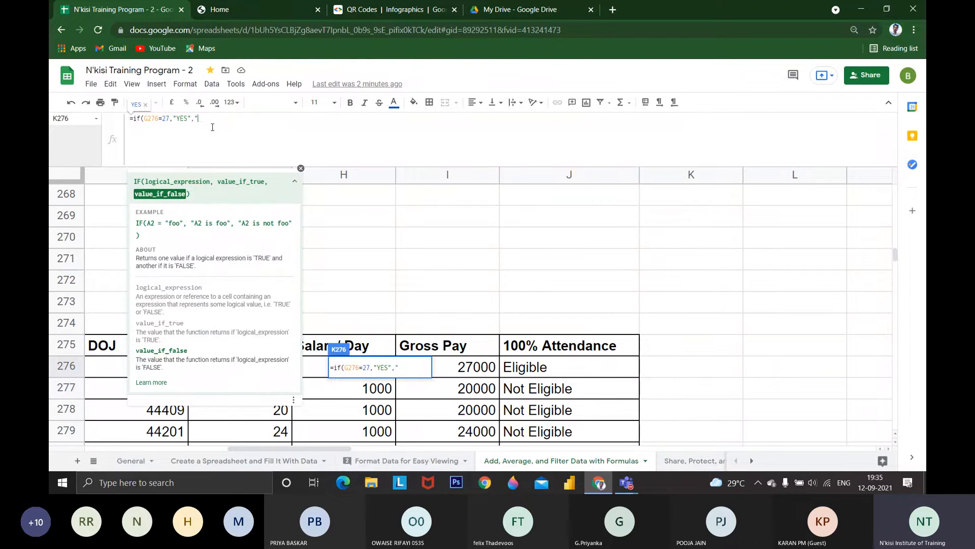
text(no)
key(BackSpace)
key(BackSpace)
text(NO)
text(")
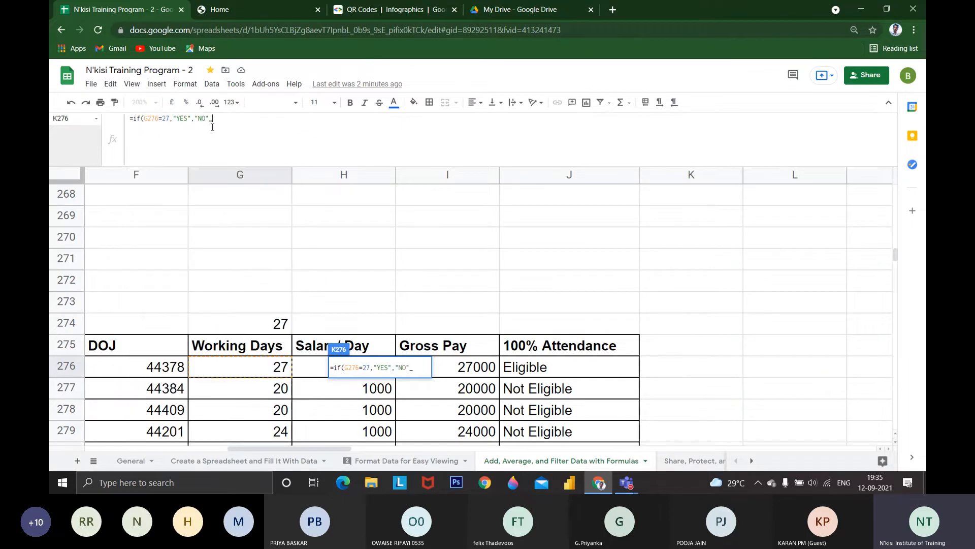
text())
Enlarge the page and examine the K276 formula's G276=27 condition and "NO" argument, hiding the formula help where it covers them
key(ctrl+plus)
key(ctrl+plus)
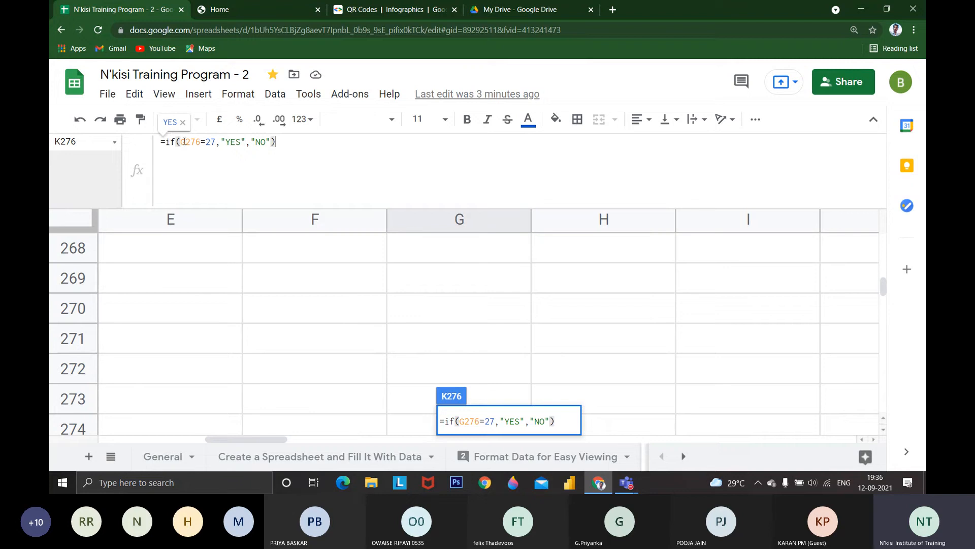
drag(182, 142, 215, 145)
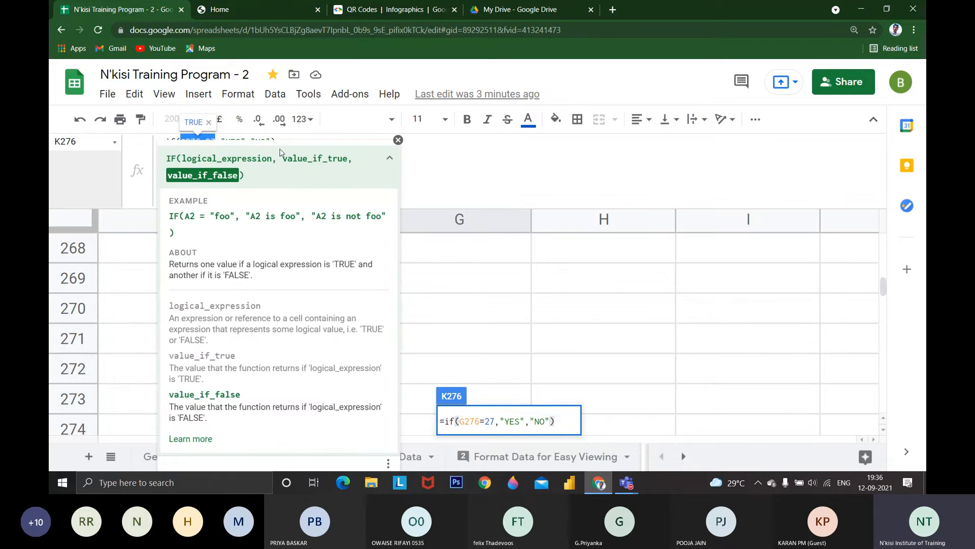
click(398, 140)
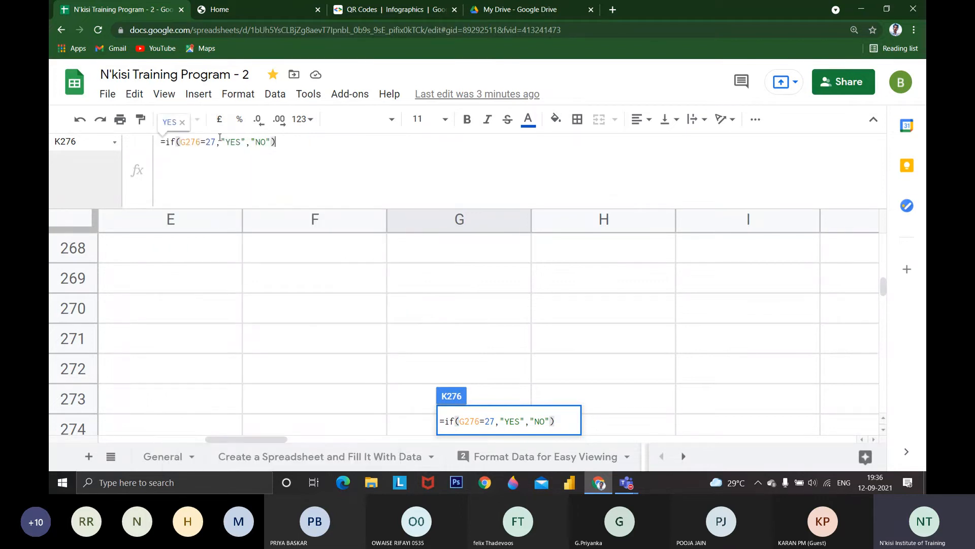
key(F10)
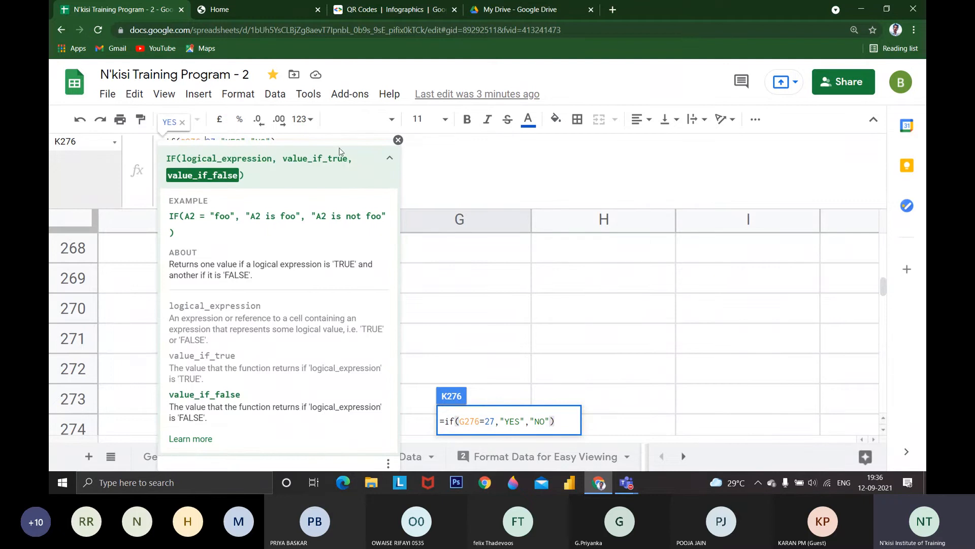
key(F10)
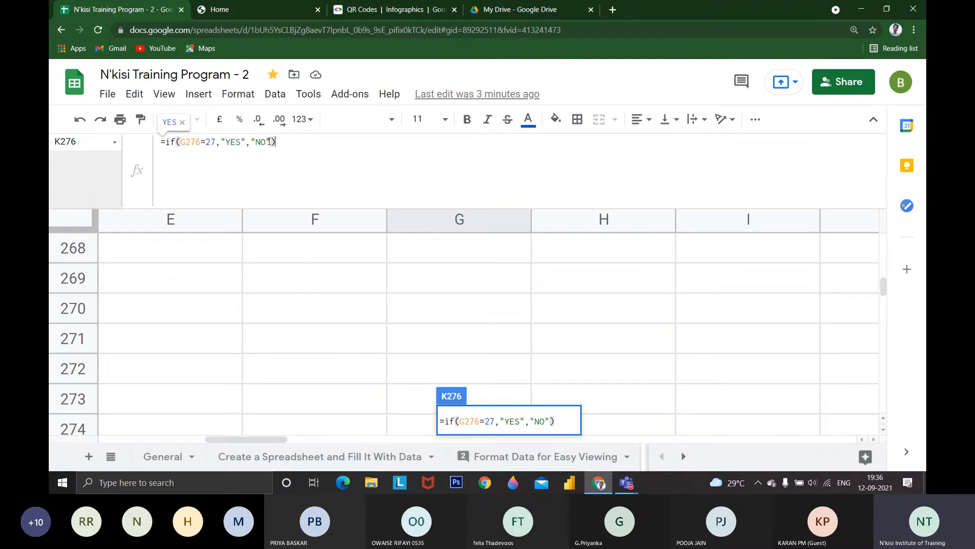
drag(269, 142, 256, 142)
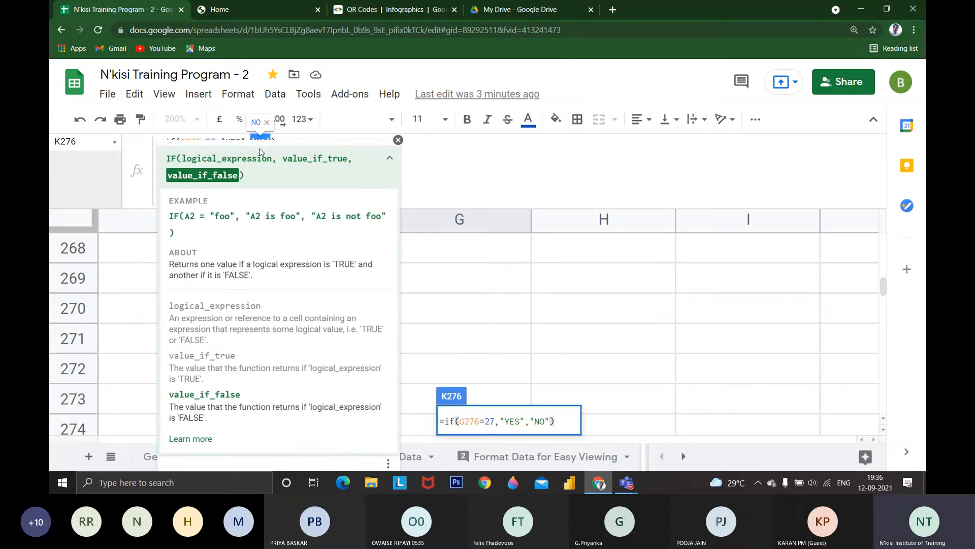
click(429, 157)
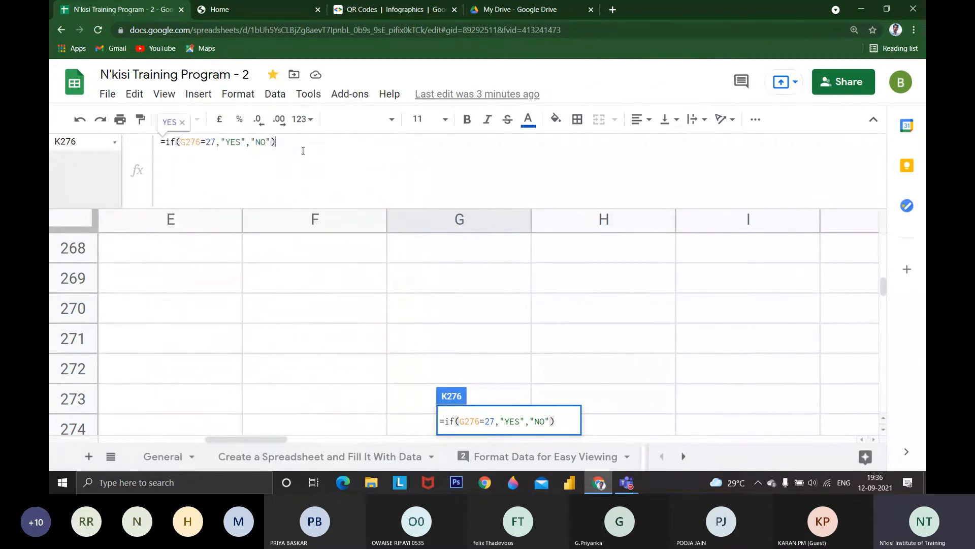
Discard the unfinished IF formula in K276 and set the sheet zoom back to 100%
click(270, 141)
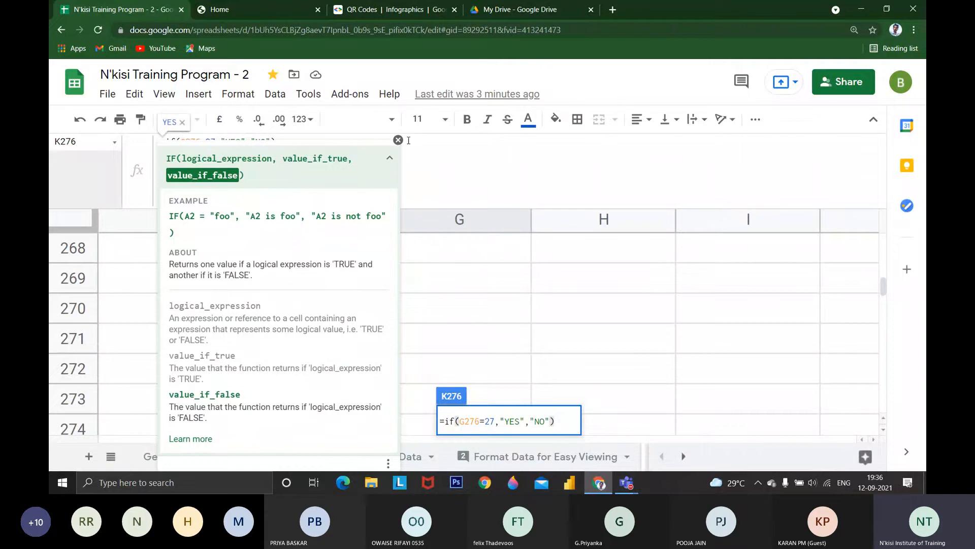
click(398, 140)
key(Escape)
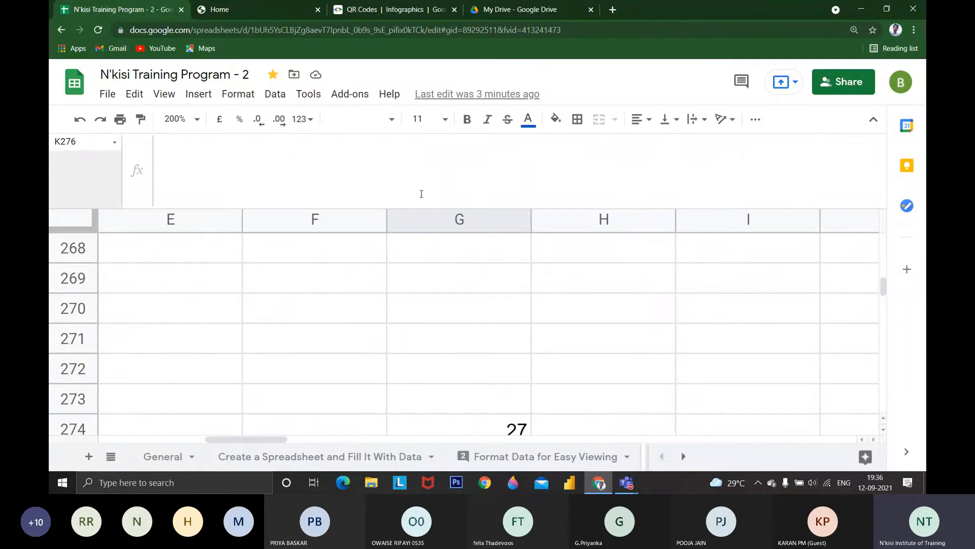
click(178, 119)
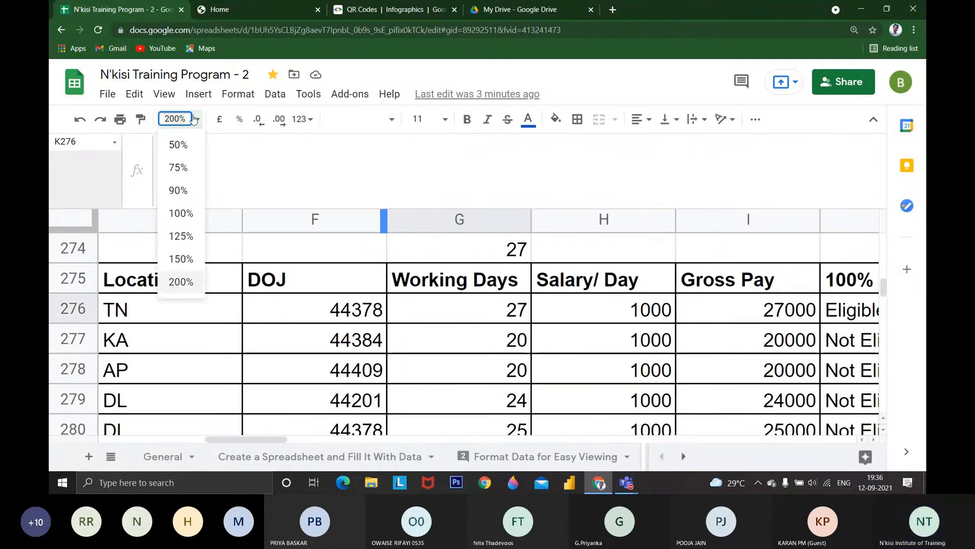
click(180, 213)
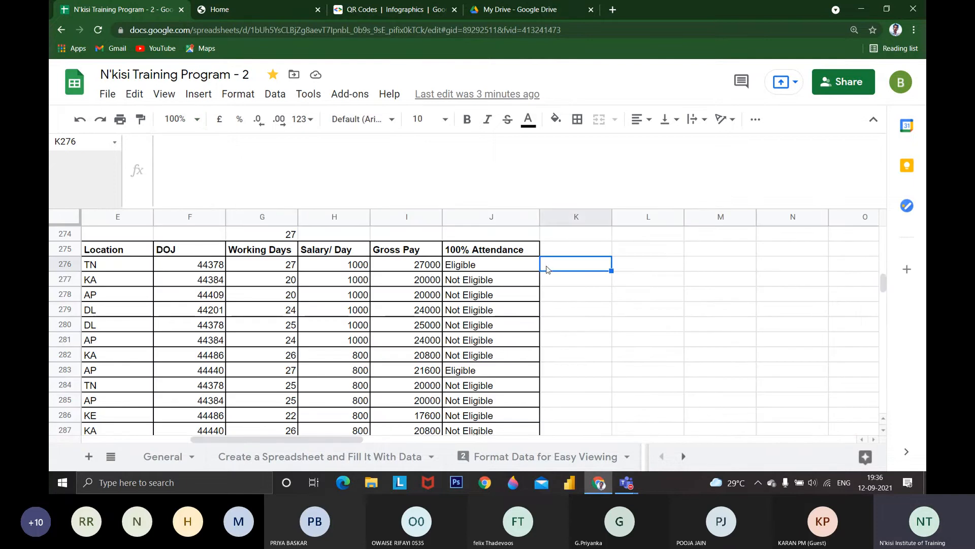
Enter an IF formula in K276 that returns "YES" when G276=27 and "NO" otherwise
text(=IF)
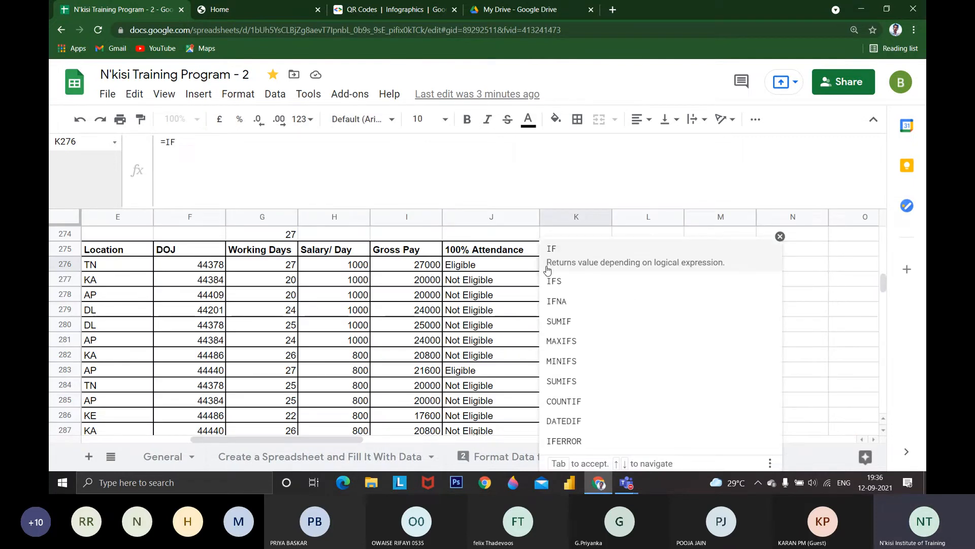
click(547, 268)
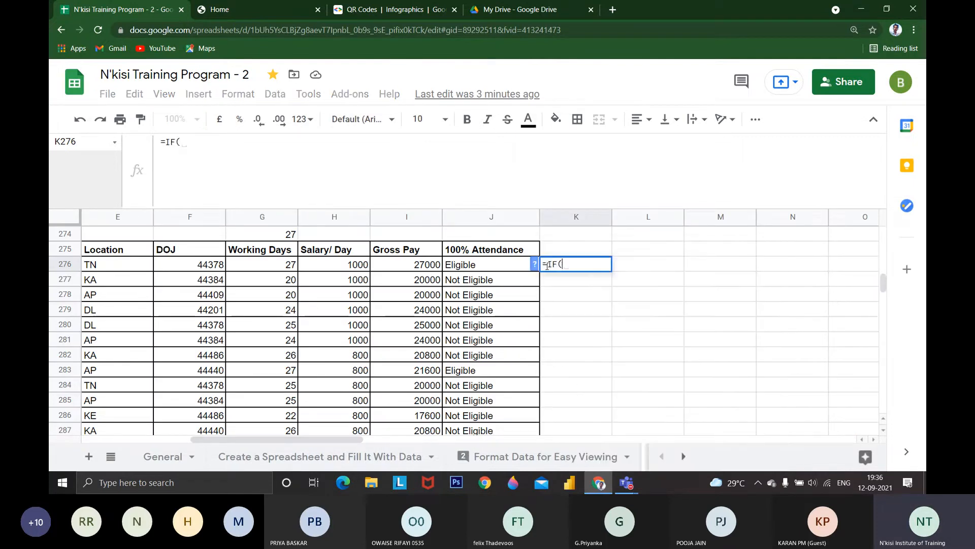
click(249, 263)
text(=)
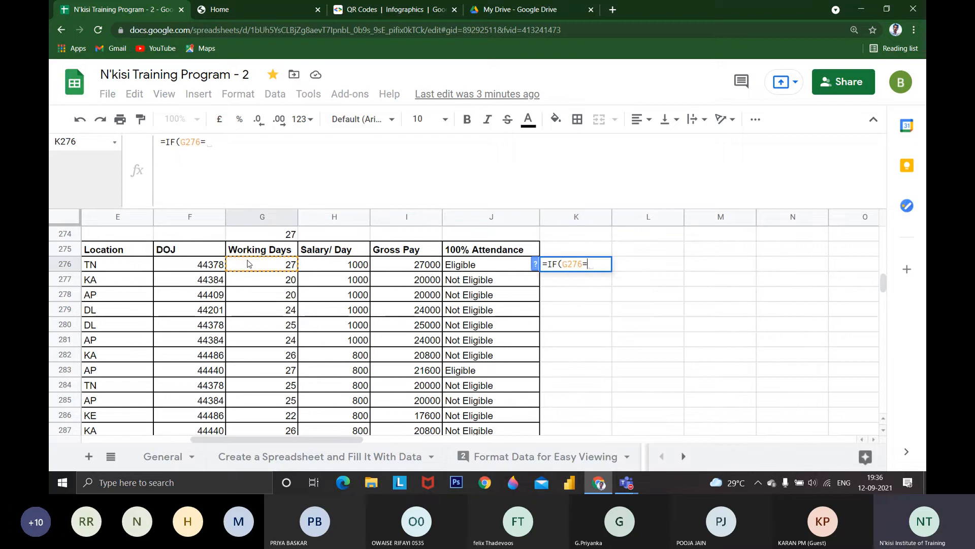
text(27,")
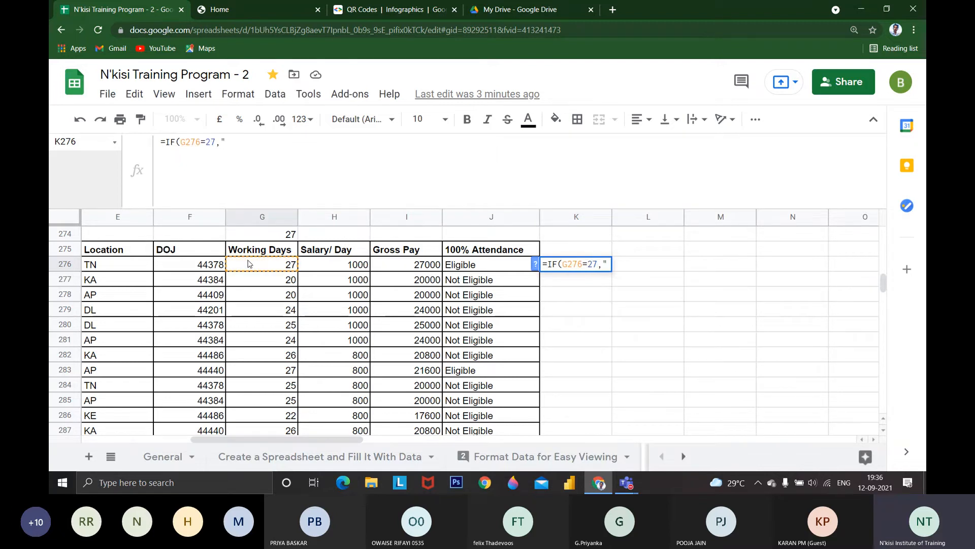
text(YES","N)
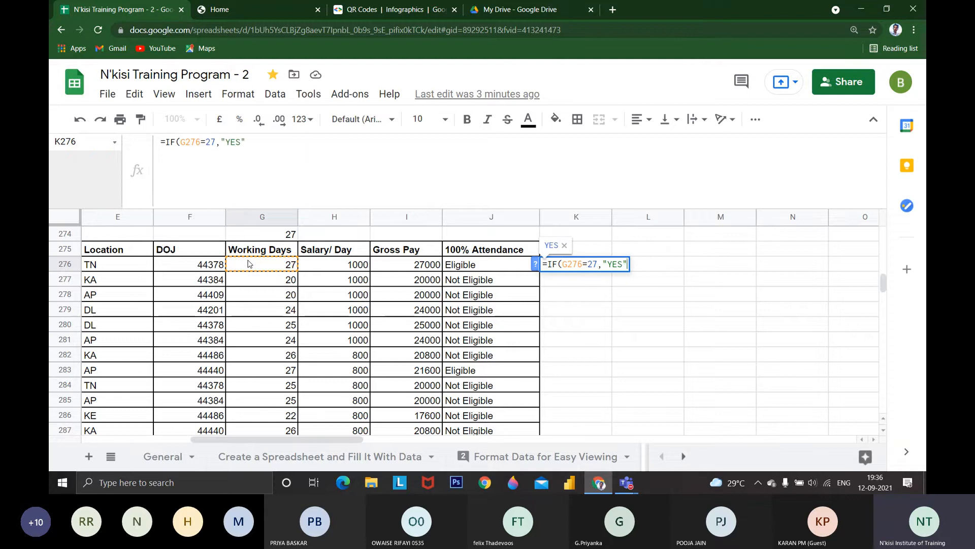
text(O"))
key(Return)
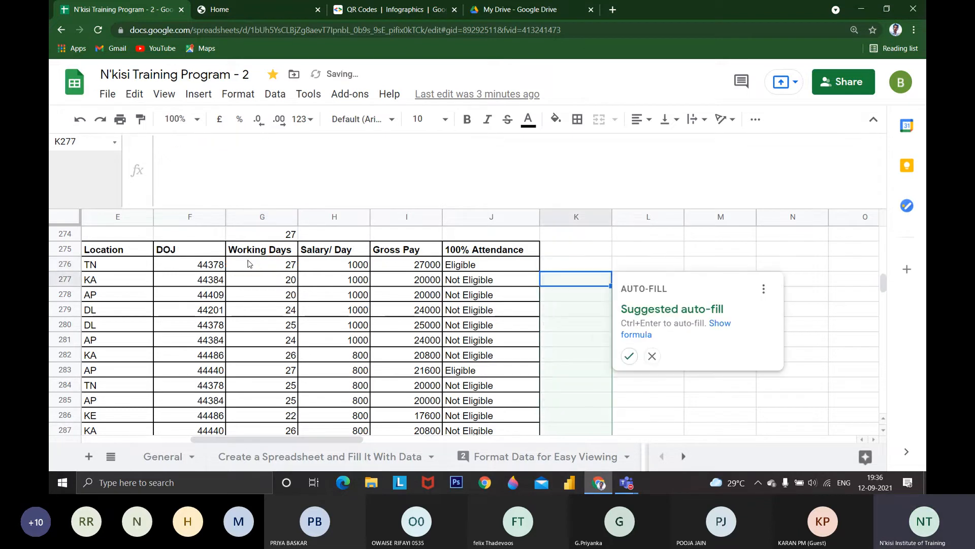
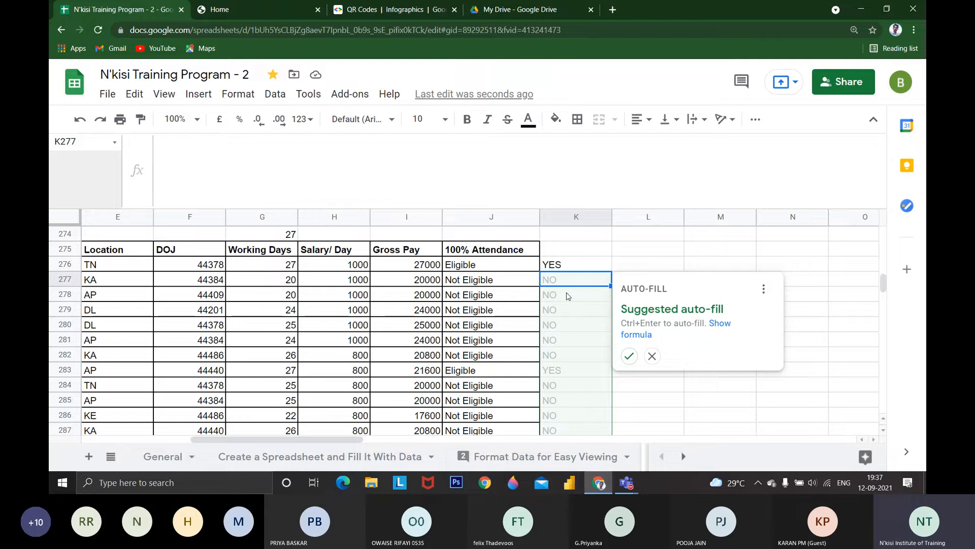
Fill column K from K277 down to K300 with the suggested YES/NO attendance formula
scroll(562, 314, down, 5)
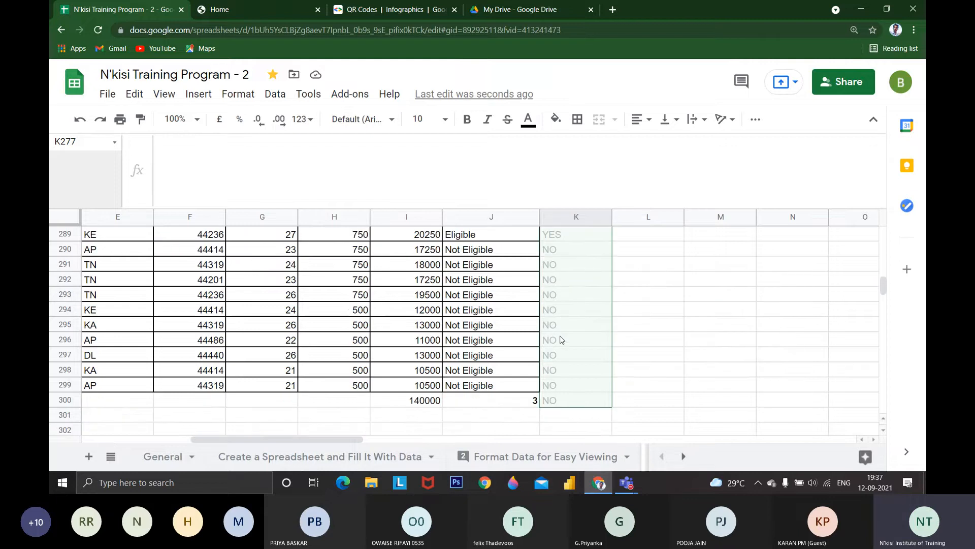
scroll(562, 340, up, 5)
click(629, 356)
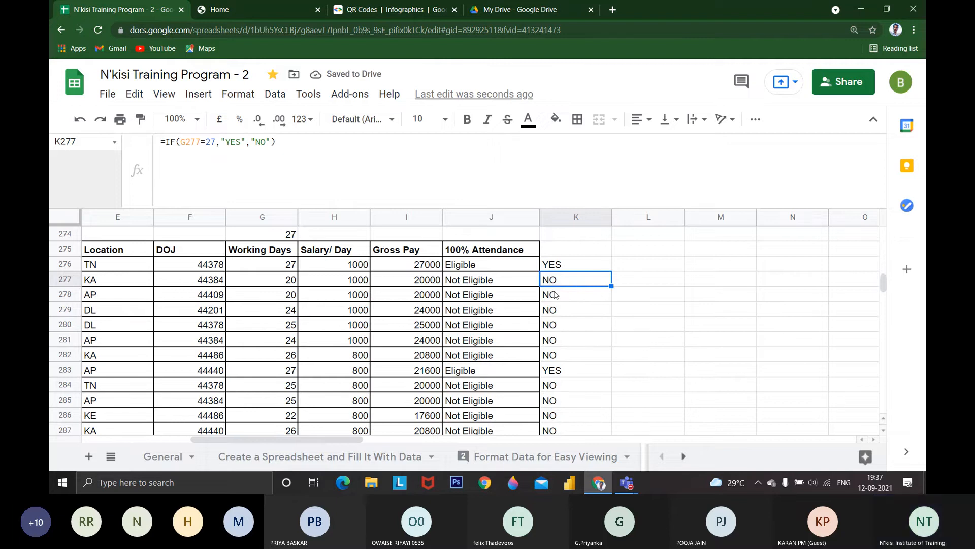
Compare the column J and K results and examine the "Eligible" and "Not Eligible" arguments of J276's IF formula
scroll(555, 294, down, 1)
drag(488, 325, 561, 313)
scroll(569, 333, up, 2)
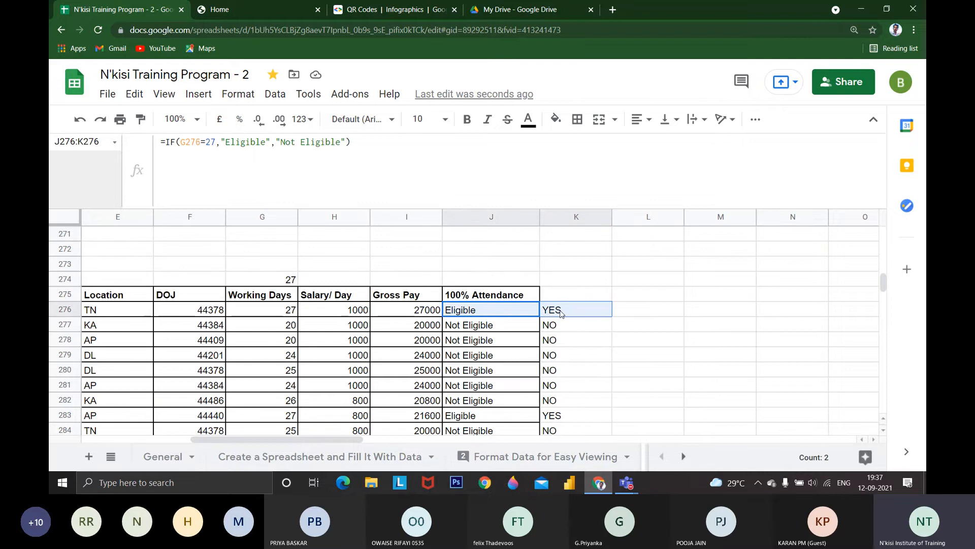
click(507, 315)
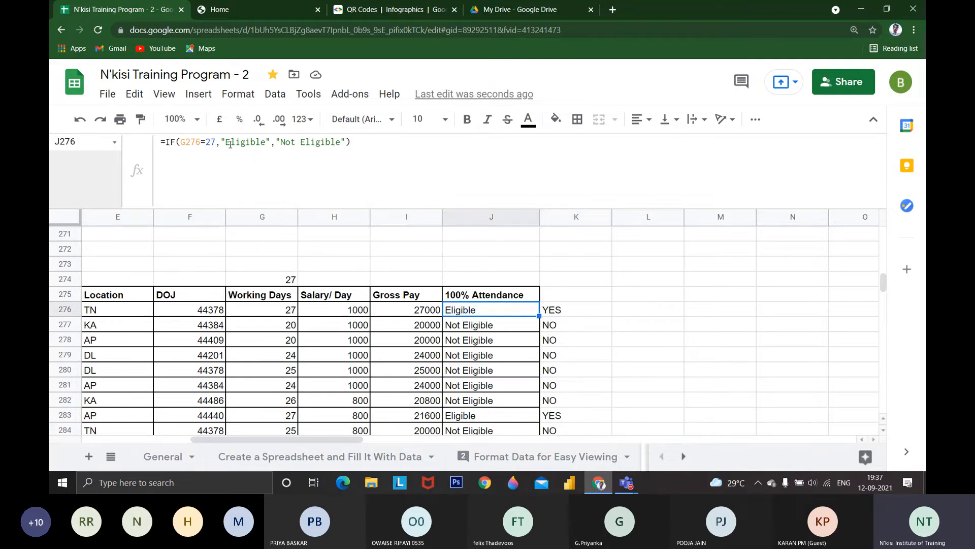
drag(230, 144, 317, 149)
key(Escape)
Inspect the COUNTIF formula in J300 and shrink the formula bar to a single line
scroll(448, 320, down, 3)
scroll(448, 319, down, 4)
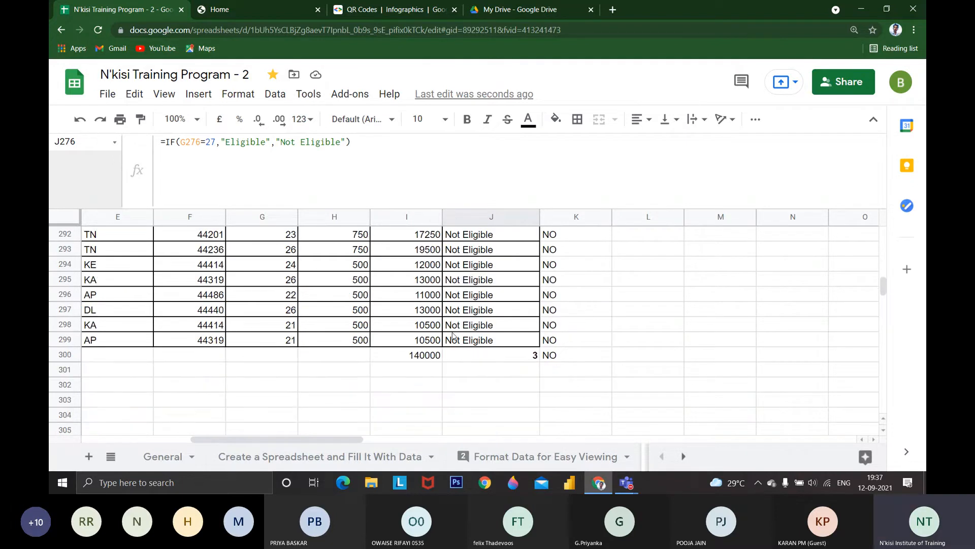
click(498, 355)
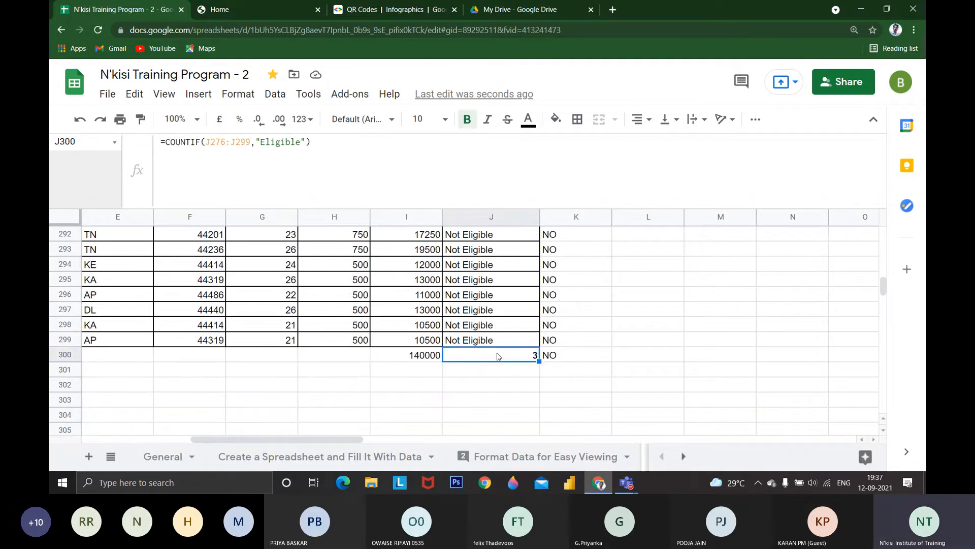
scroll(498, 356, up, 4)
scroll(494, 272, down, 1)
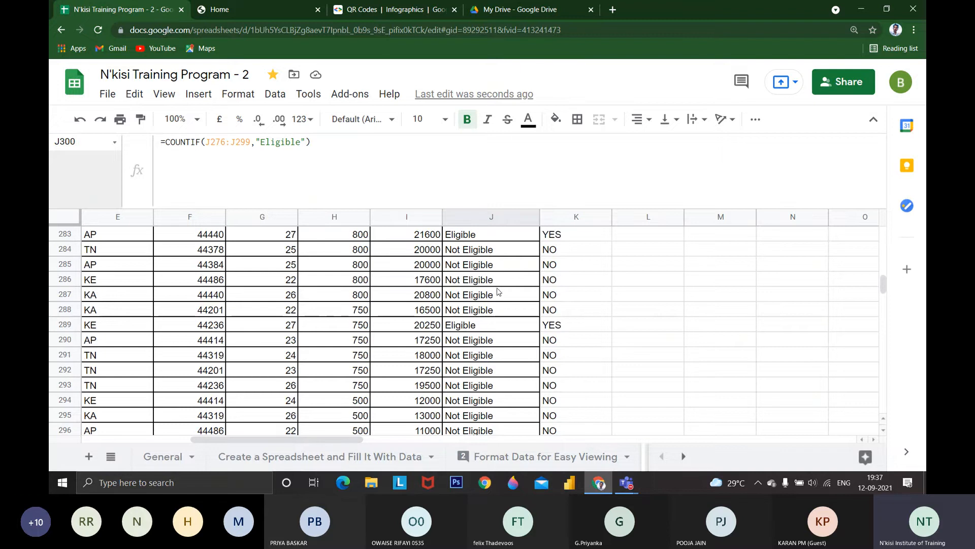
drag(111, 204, 111, 148)
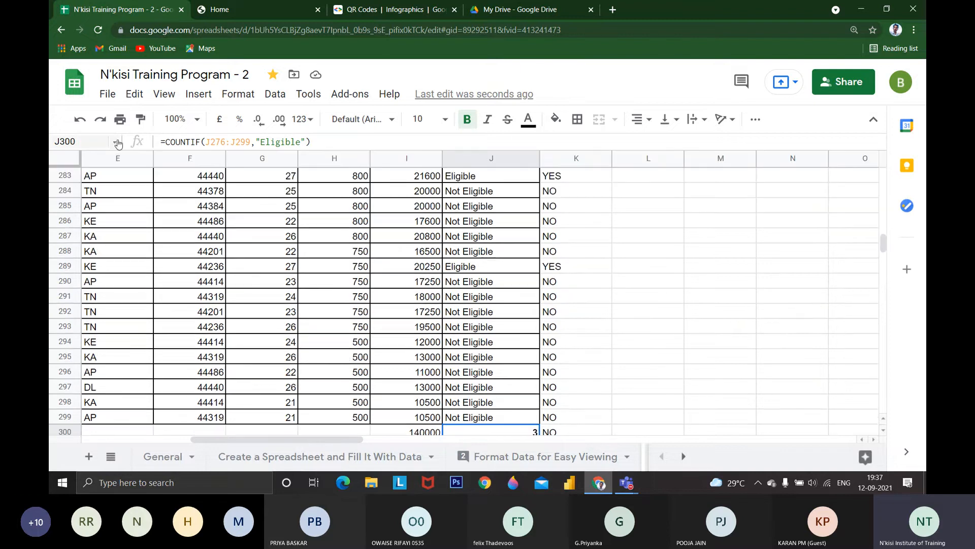
Go through the "Eligible" entries in column J from J276 down and return to the count in J300
scroll(501, 262, up, 4)
click(501, 262)
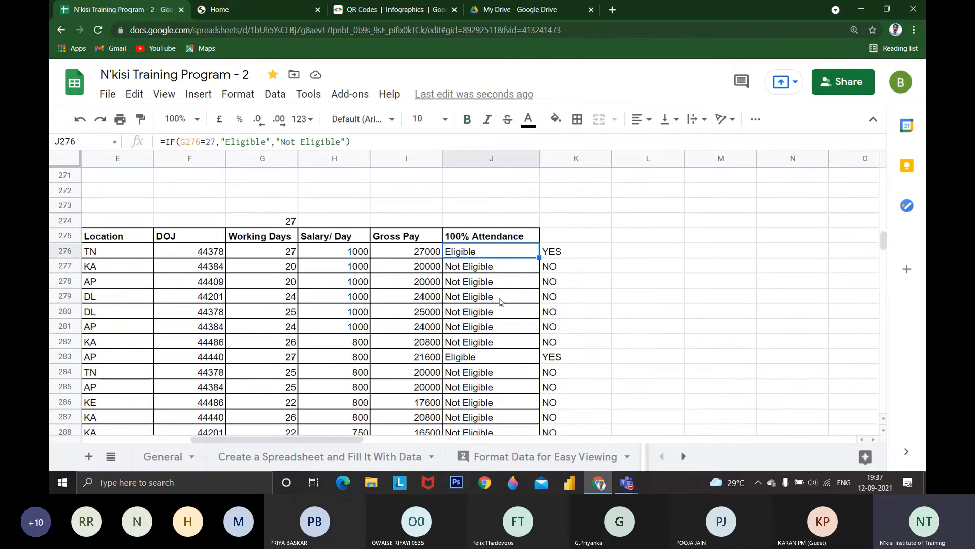
click(501, 357)
scroll(484, 350, down, 2)
click(484, 351)
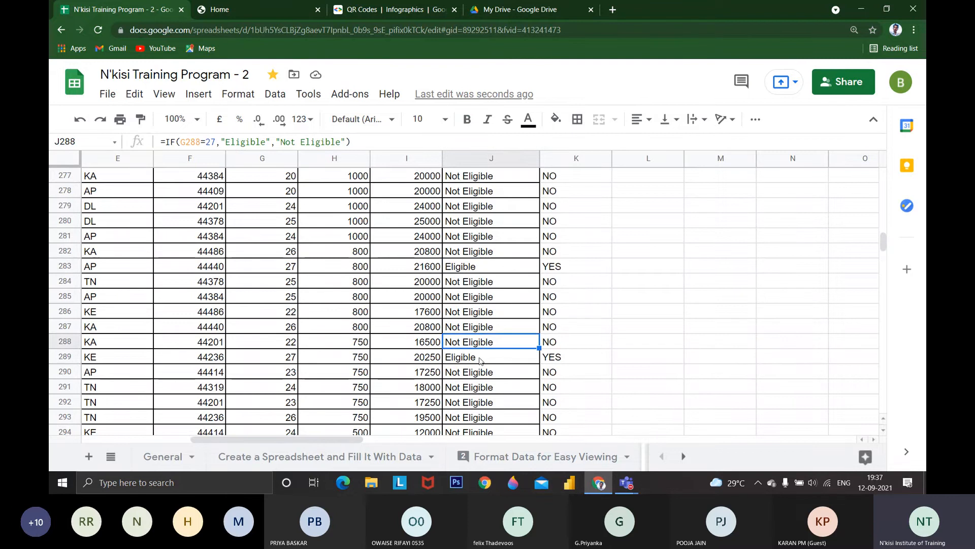
scroll(488, 353, down, 2)
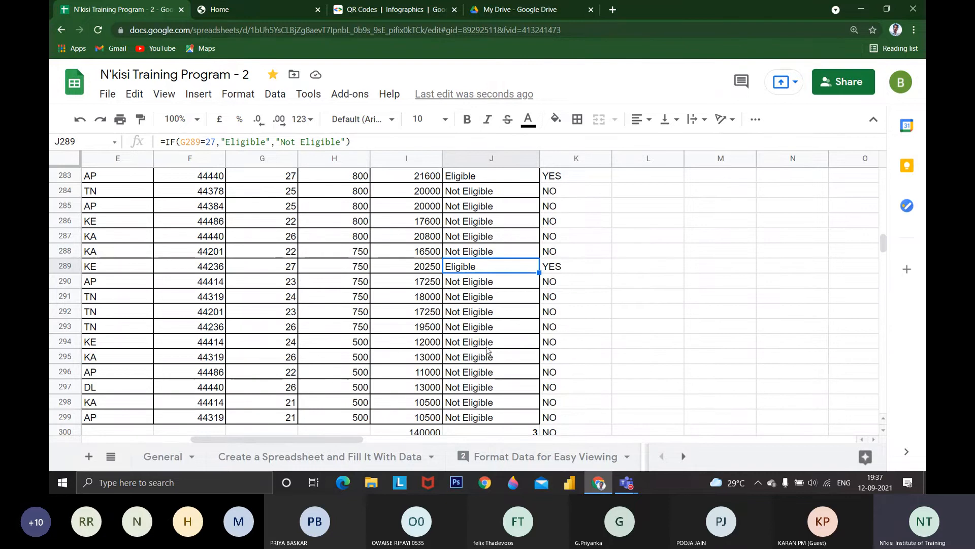
scroll(493, 351, down, 1)
click(516, 392)
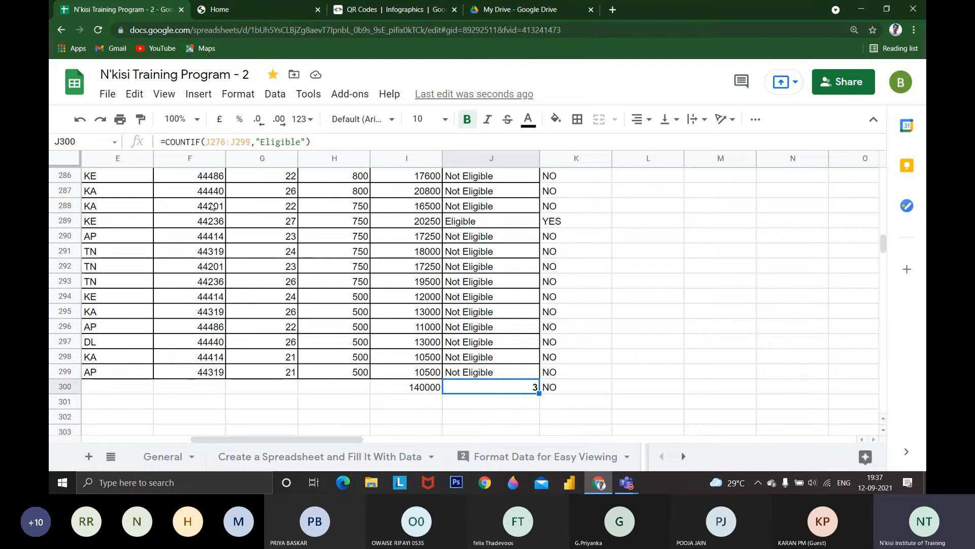
Review the "Eligible" criterion in J300's COUNTIF formula and clear the cell
click(164, 142)
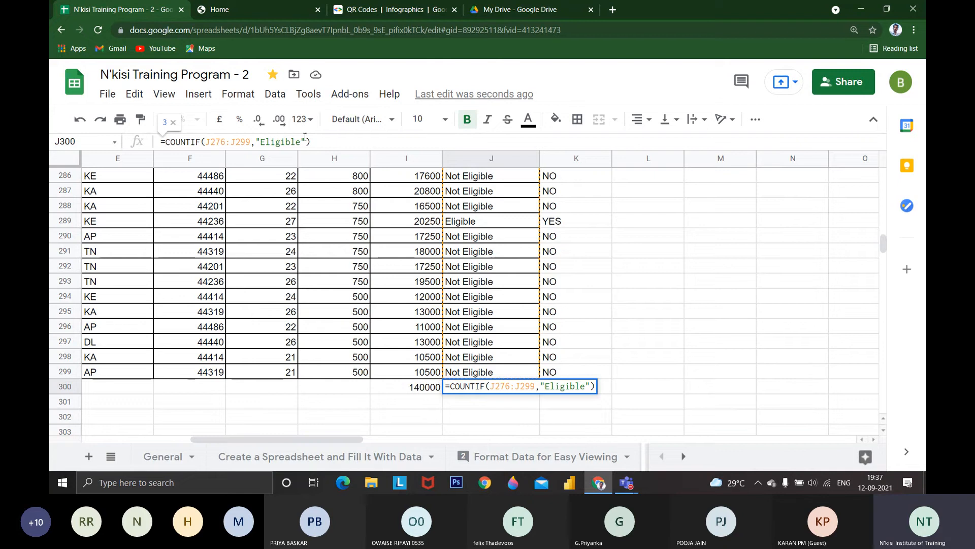
drag(303, 142, 261, 141)
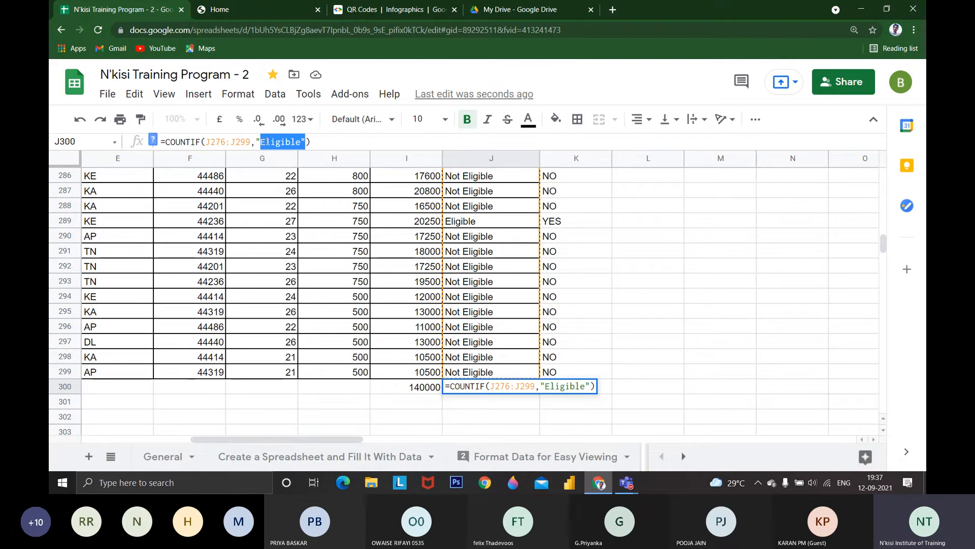
key(Escape)
key(Delete)
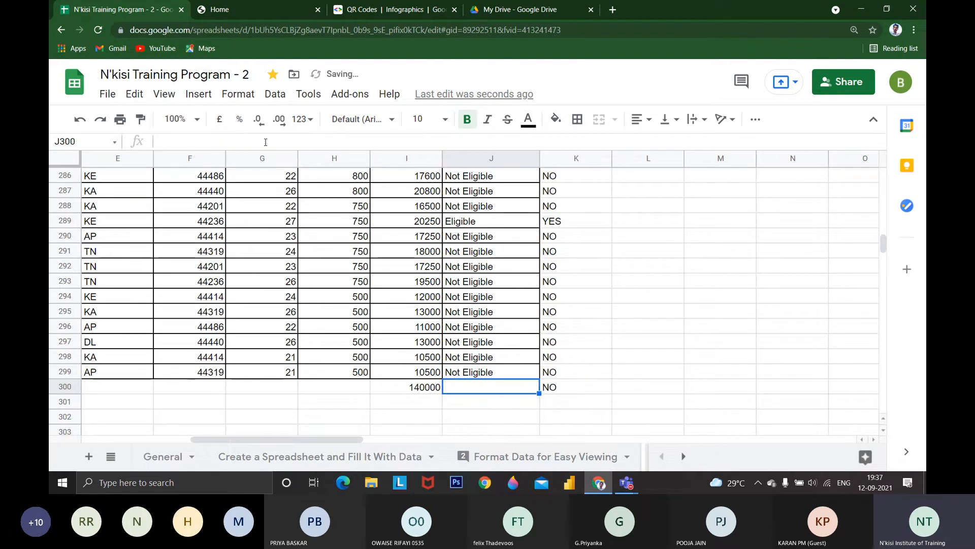
Start a COUNTIF formula in J300 with J276:J299 as its range
text(=CO)
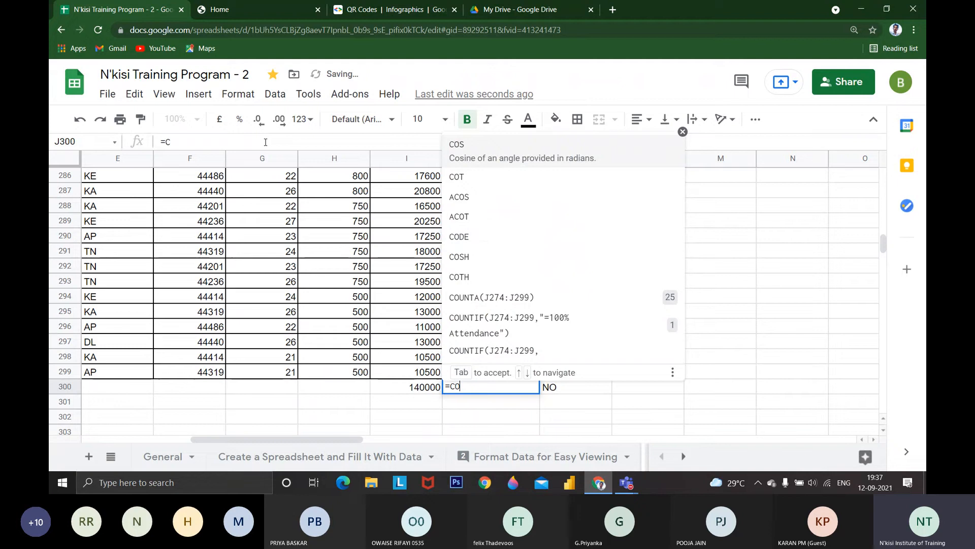
text(UNTIF()
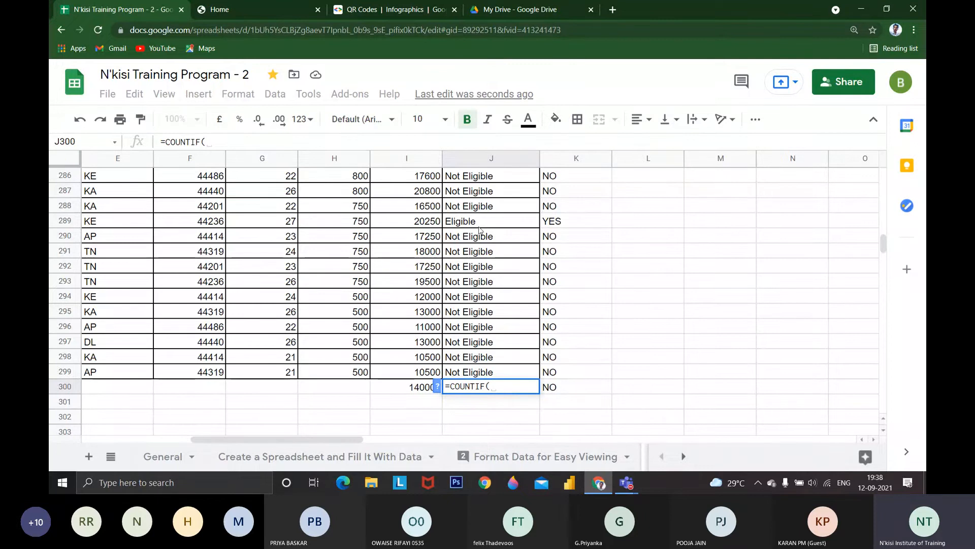
scroll(479, 229, up, 6)
drag(490, 297, 492, 405)
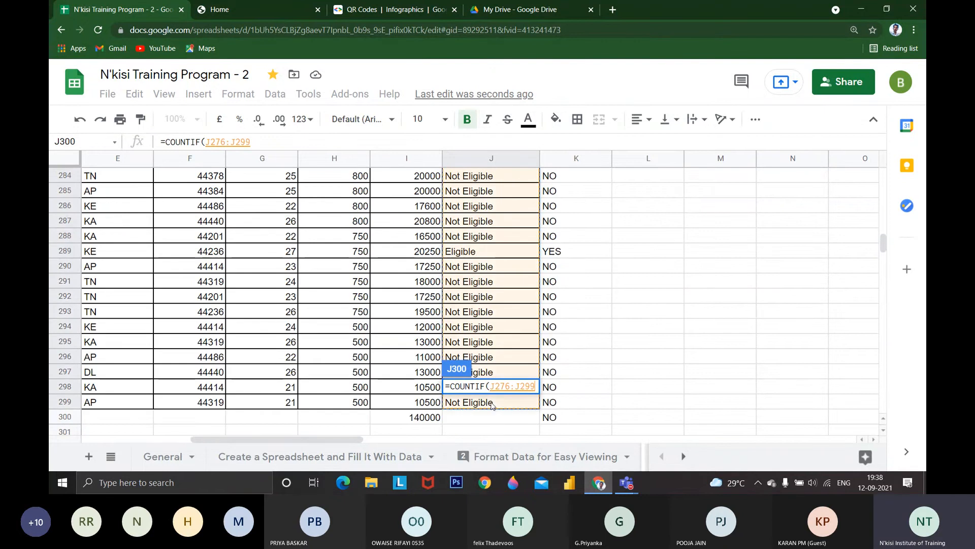
Complete the COUNTIF formula in J300 with the criterion "Eligible"
text(,)
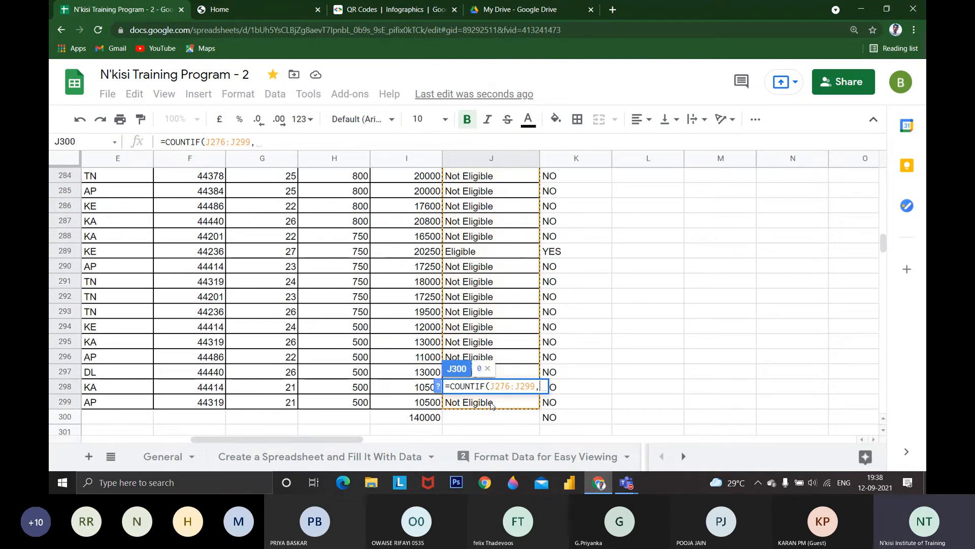
text(")
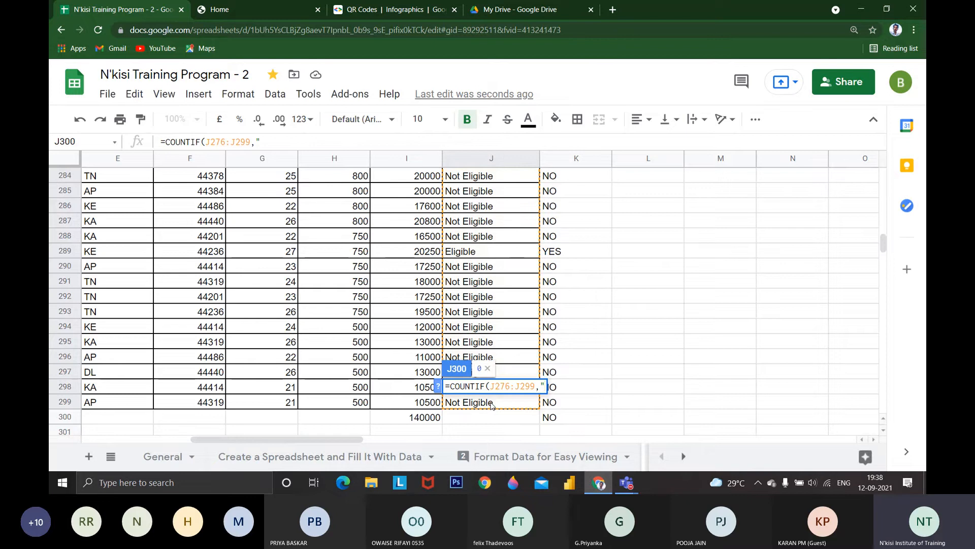
text(Eli)
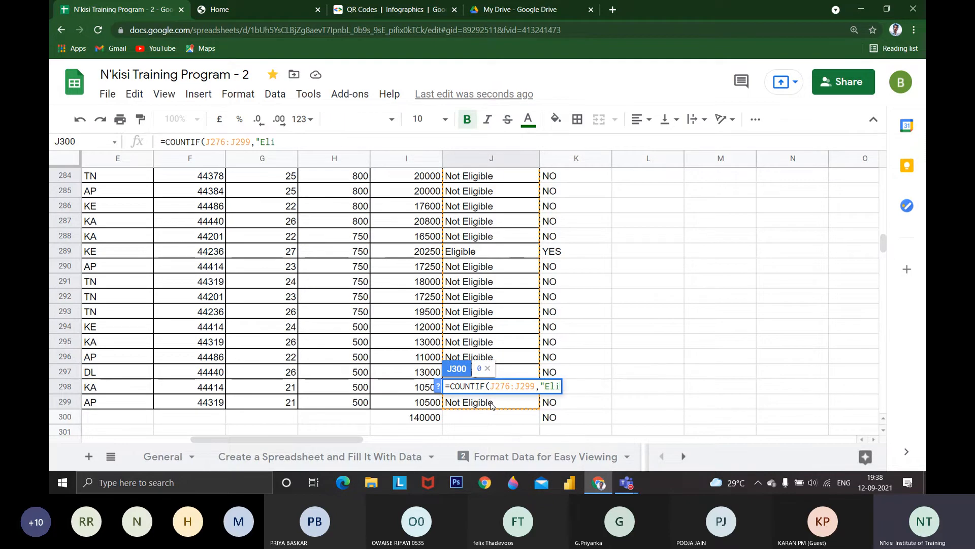
text(gible")
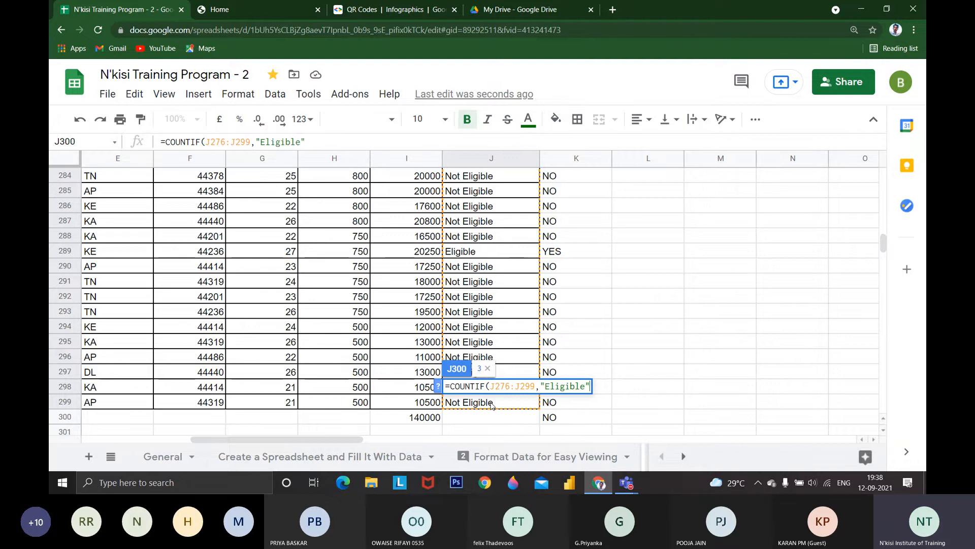
text())
key(Return)
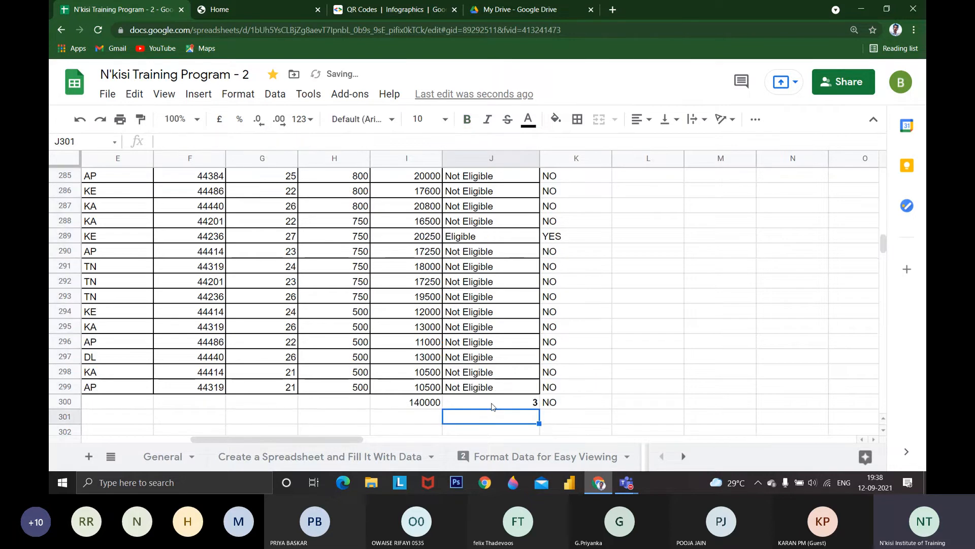
Change the COUNTIF criterion in J300 to "Not Eligible"
click(492, 405)
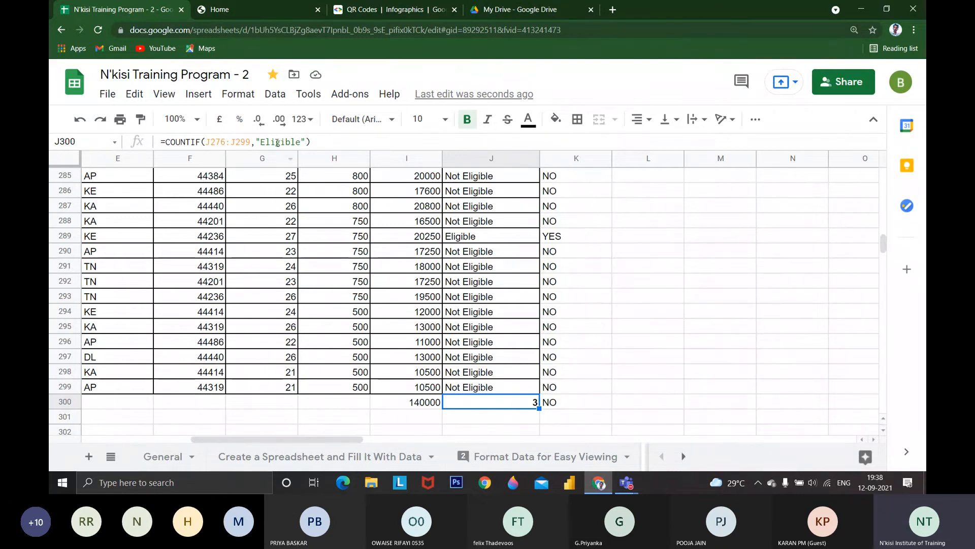
key(Return)
key(Left)
key(Left)
key(Left)
key(Left)
key(Left)
key(Left)
key(Left)
key(Left)
key(Left)
key(Left)
text(Not)
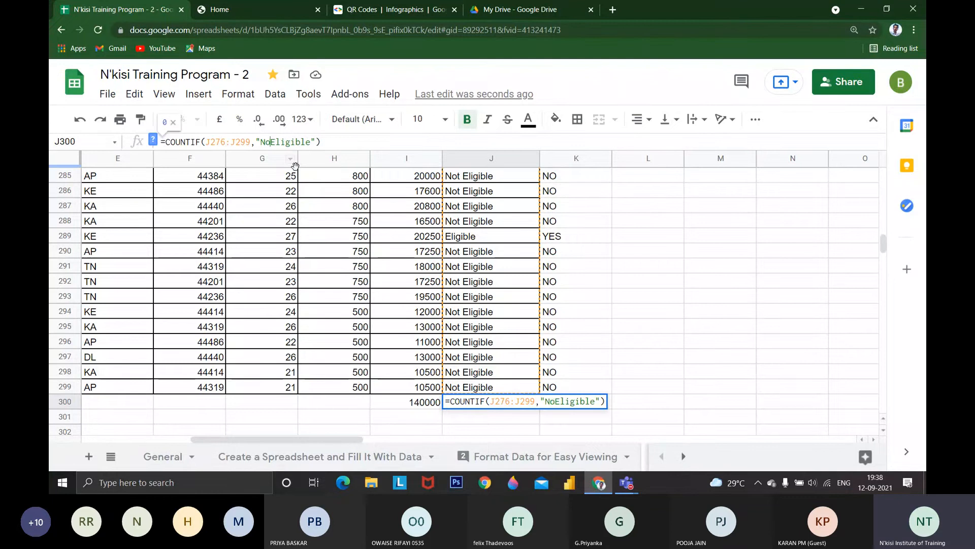
key(Return)
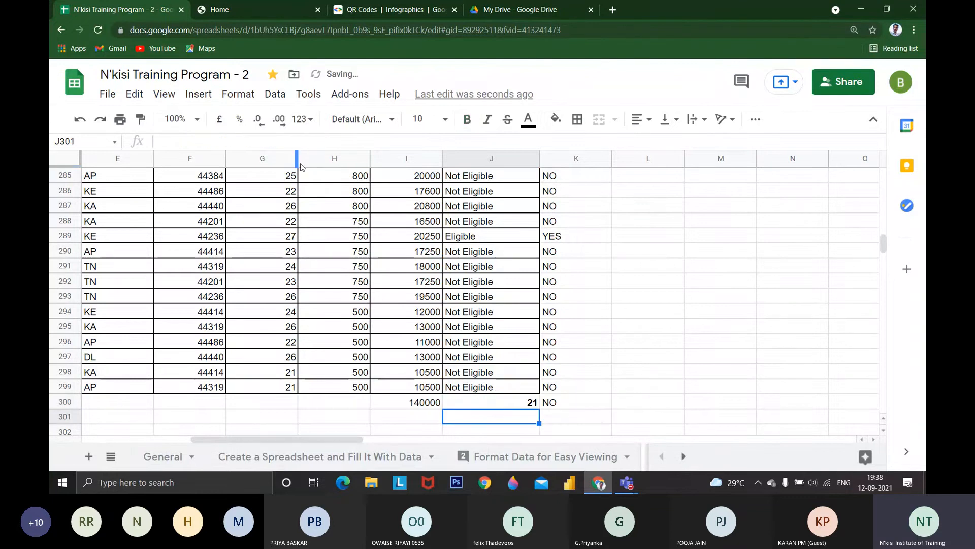
Delete the COUNTIF formula in J300 and the 100% Attendance heading in J275
click(496, 405)
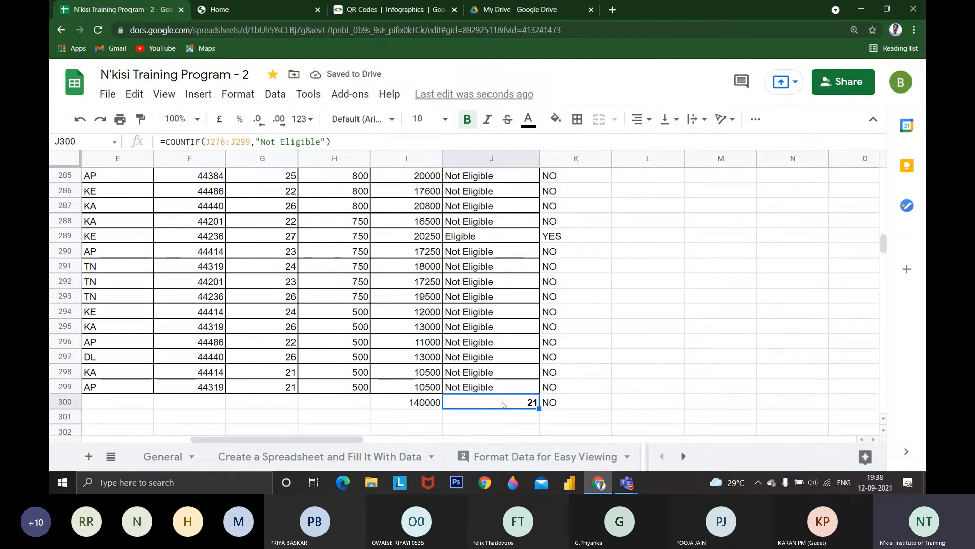
scroll(502, 405, up, 6)
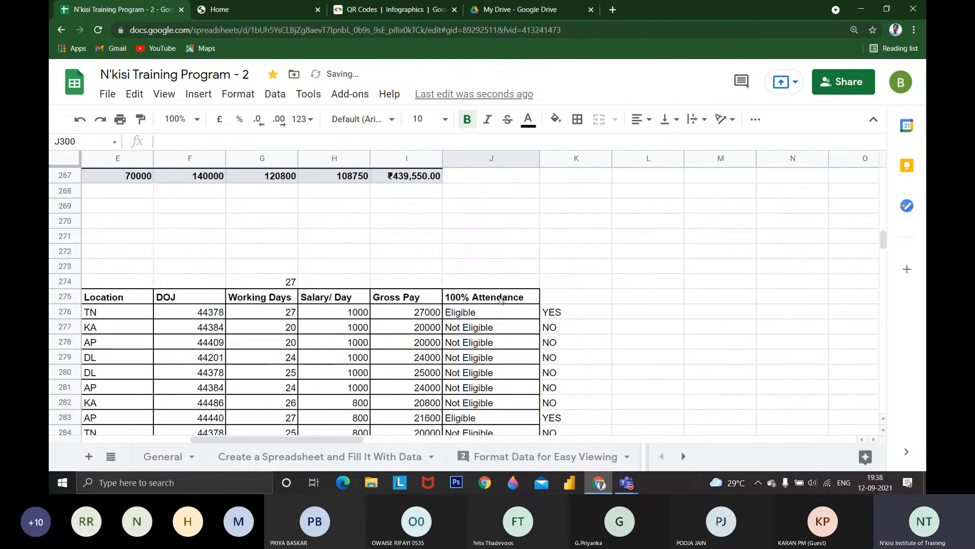
click(499, 300)
key(Delete)
Show the column stats for column J and look over the data the column contains
scroll(498, 305, down, 1)
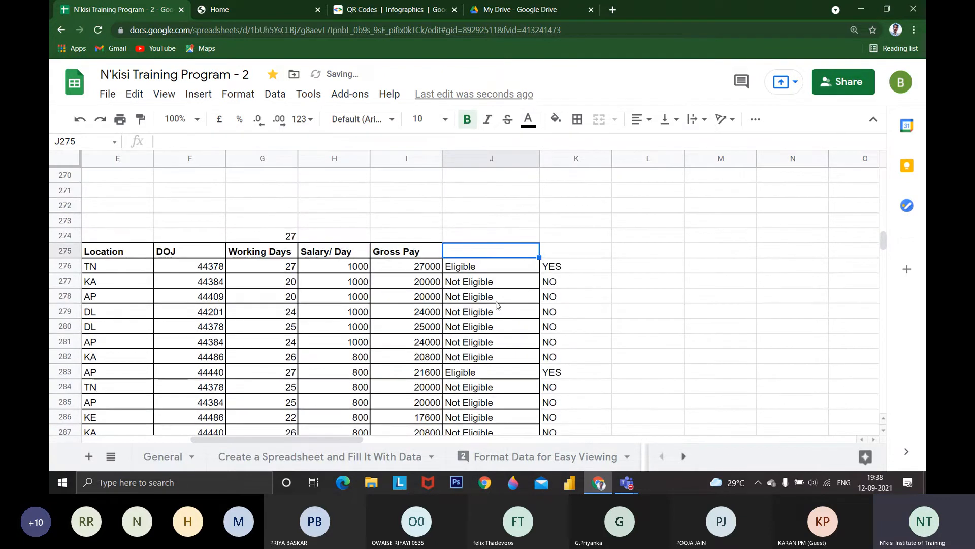
click(497, 301)
click(214, 95)
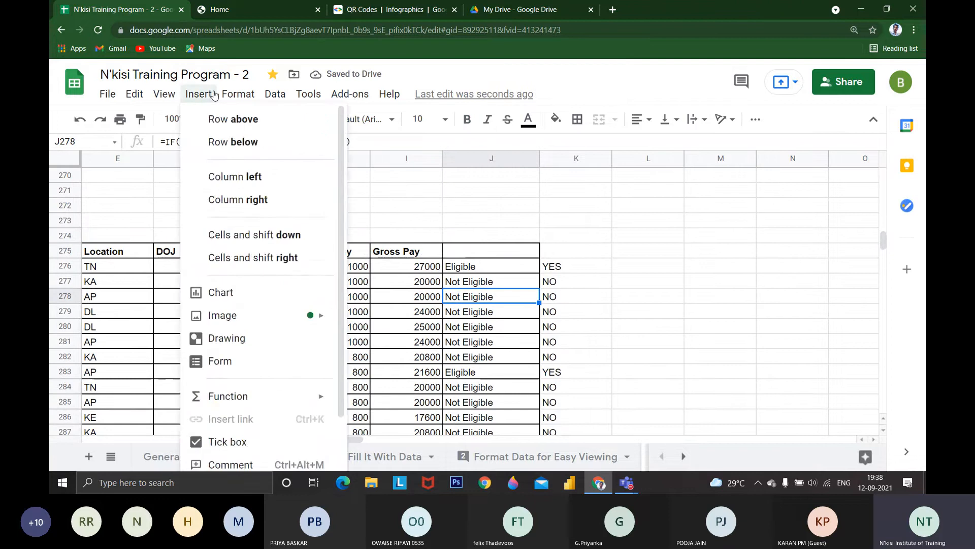
mouse_move(237, 95)
mouse_move(295, 156)
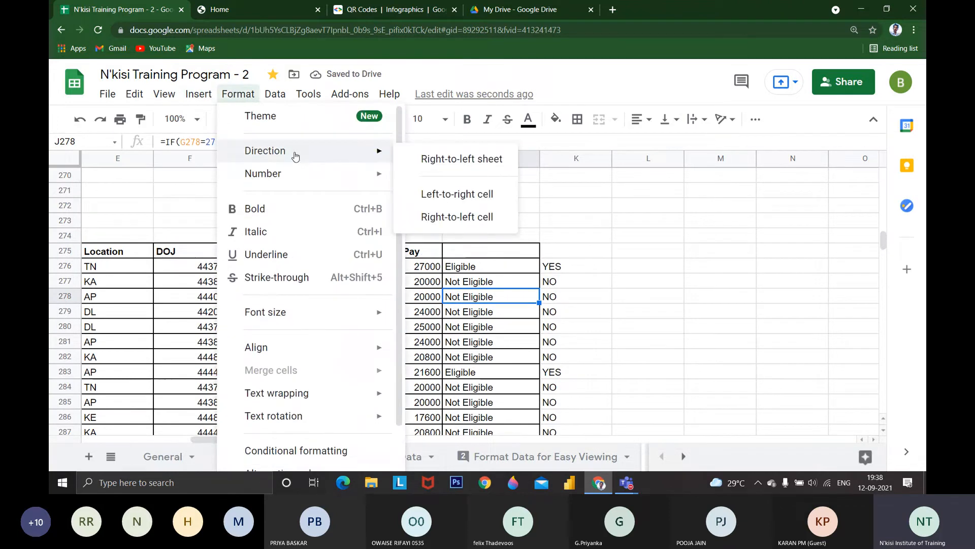
scroll(684, 270, down, 2)
scroll(569, 249, up, 1)
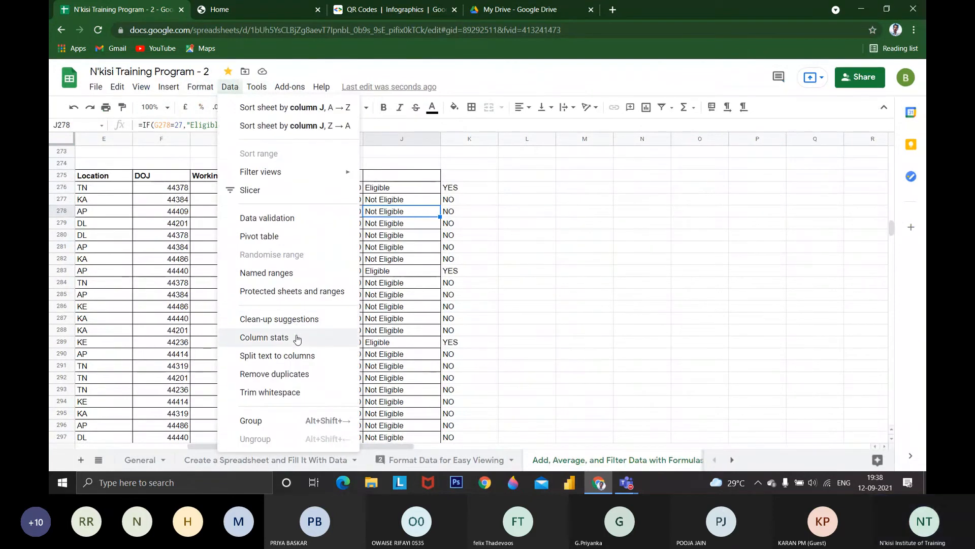
click(297, 338)
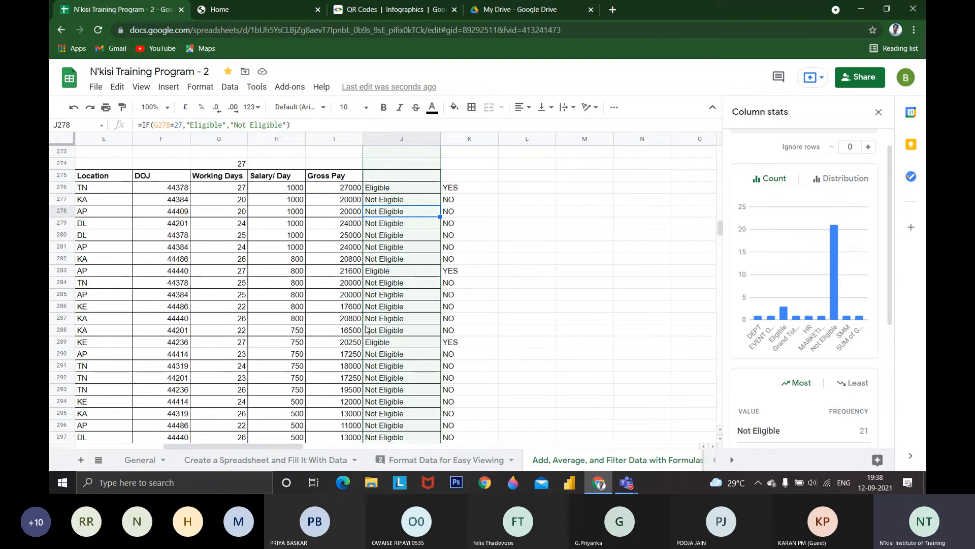
scroll(401, 264, down, 5)
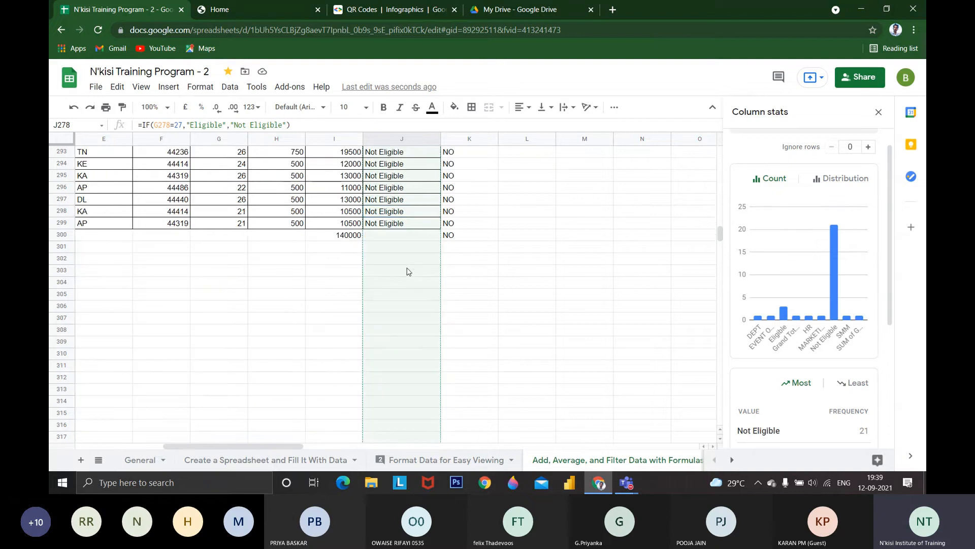
scroll(409, 272, up, 20)
scroll(427, 286, up, 12)
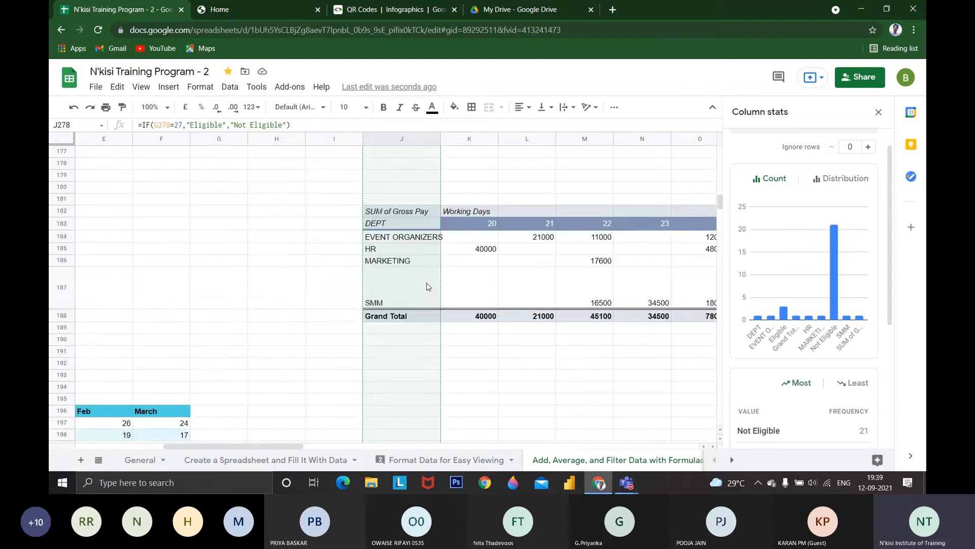
Close the column stats and delete the SUM of Gross Pay pivot table that starts in J182
click(318, 318)
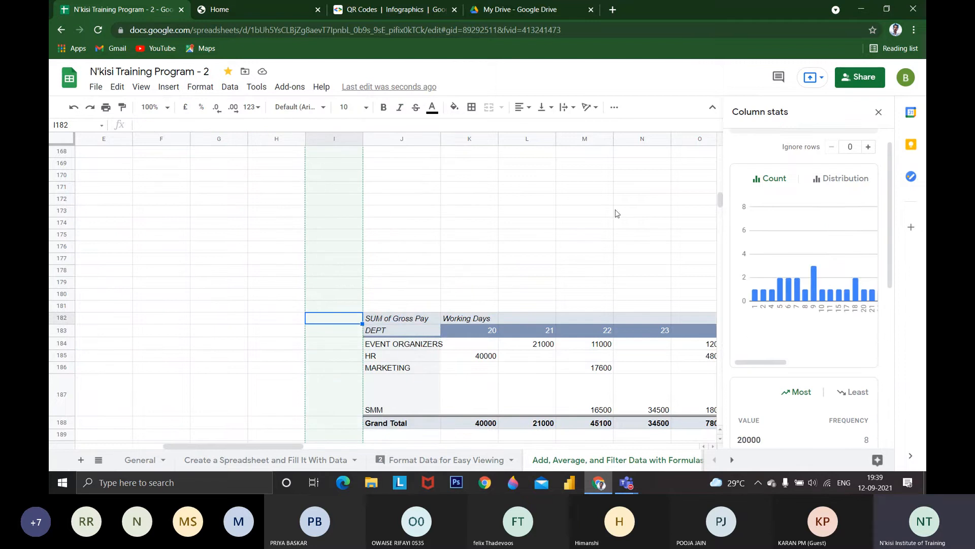
click(878, 111)
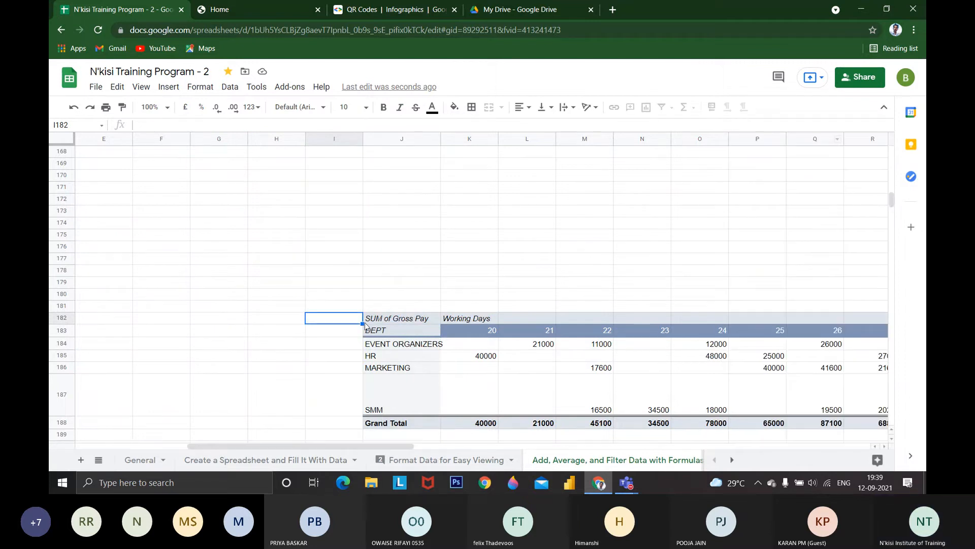
click(407, 324)
key(Delete)
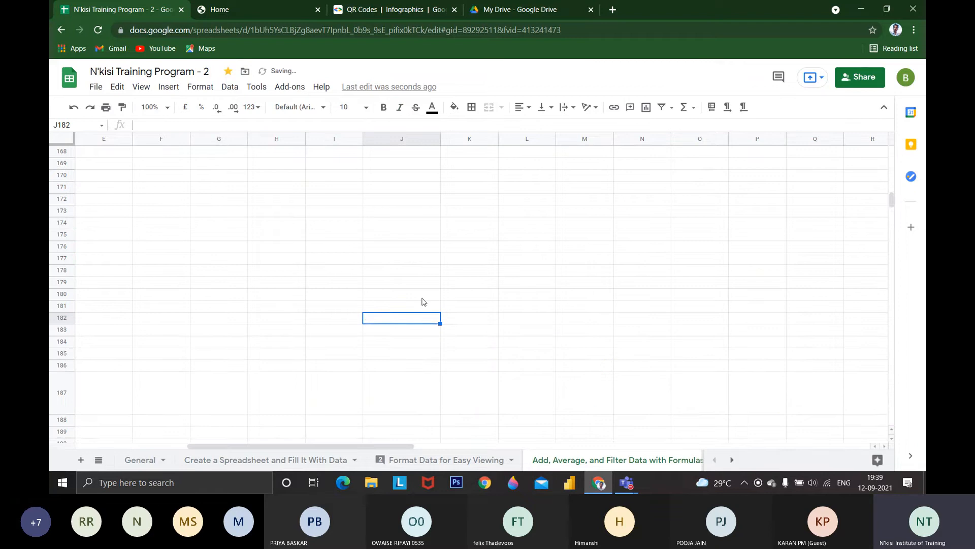
Show the column stats for column J and check the Eligible and Not Eligible bars in the count chart
scroll(416, 356, down, 13)
scroll(417, 362, down, 12)
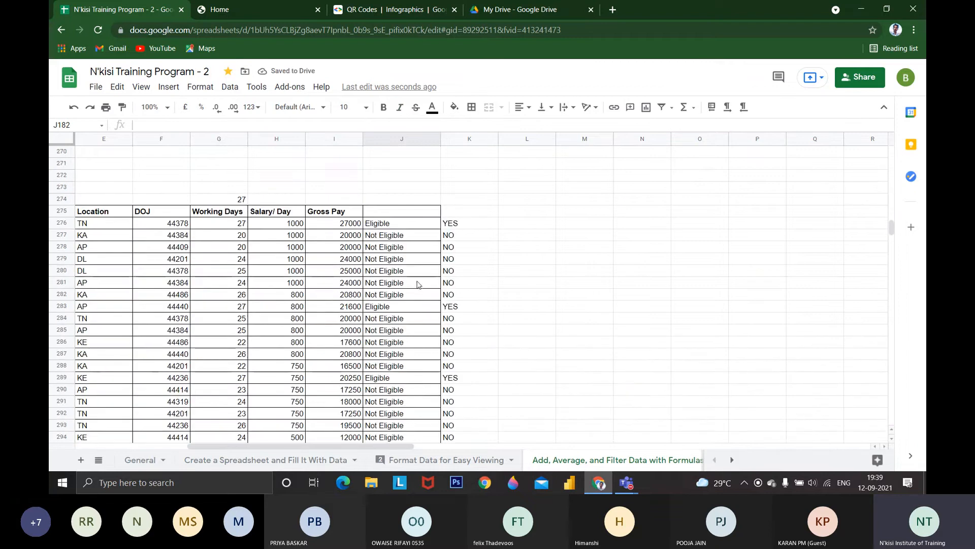
click(419, 283)
click(230, 87)
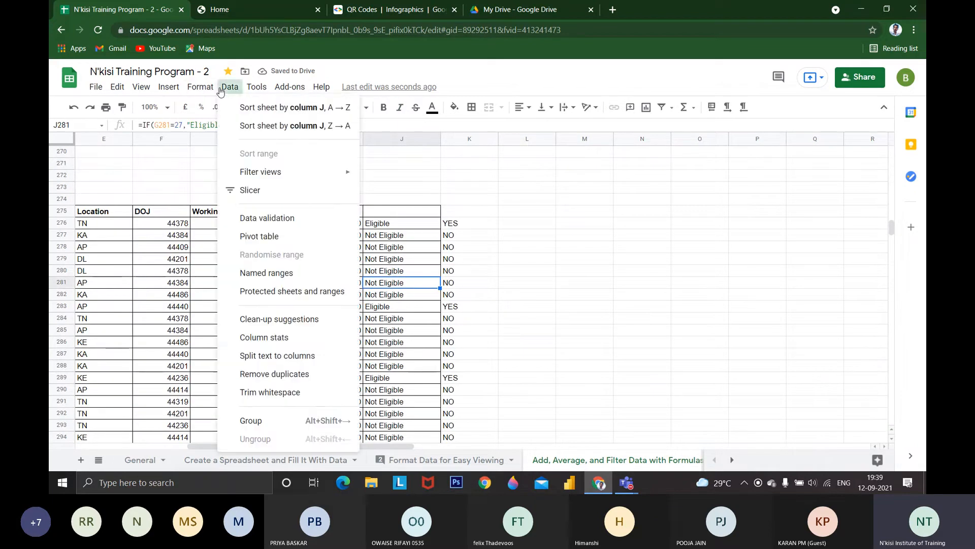
click(273, 338)
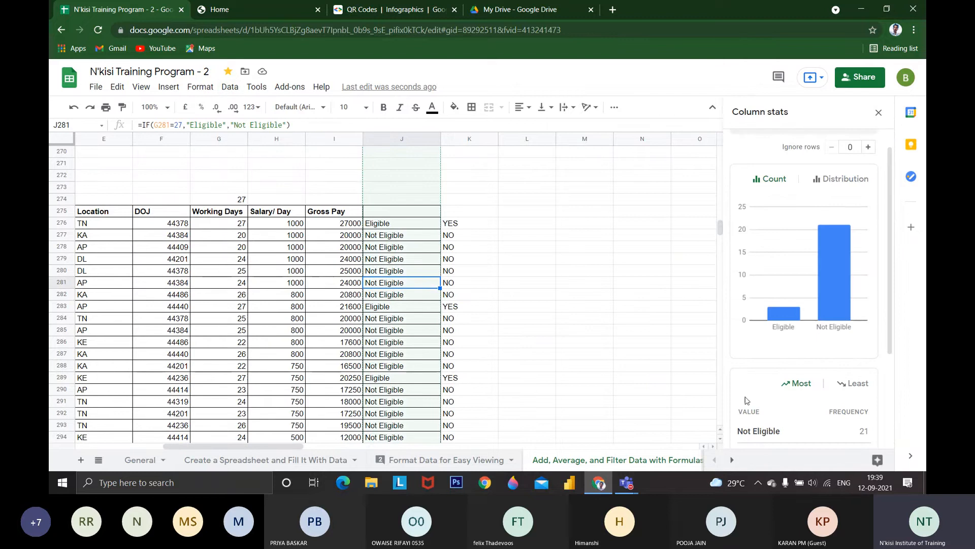
mouse_move(784, 311)
mouse_move(834, 295)
Reopen the column stats for column J and review the count chart, value frequencies, total rows, empty cells and unique values
click(200, 88)
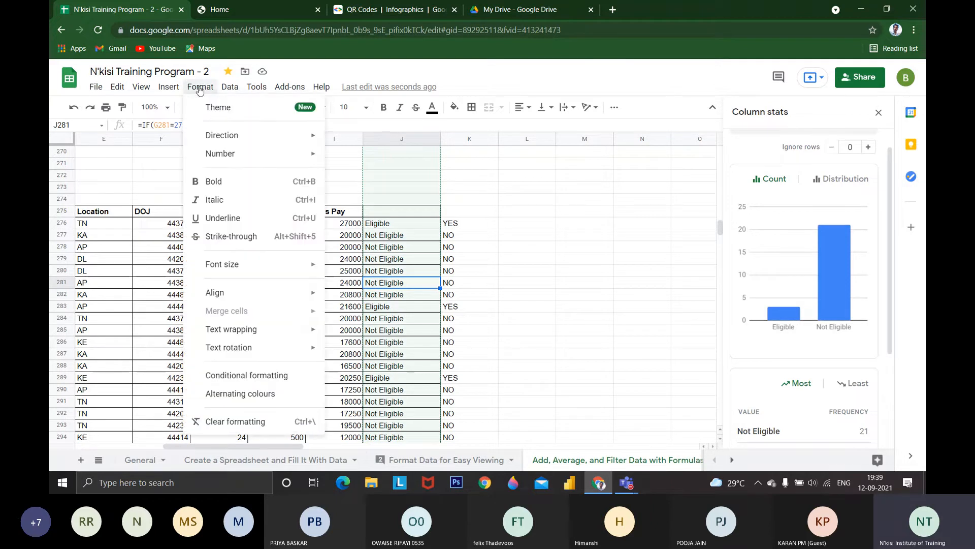
click(229, 87)
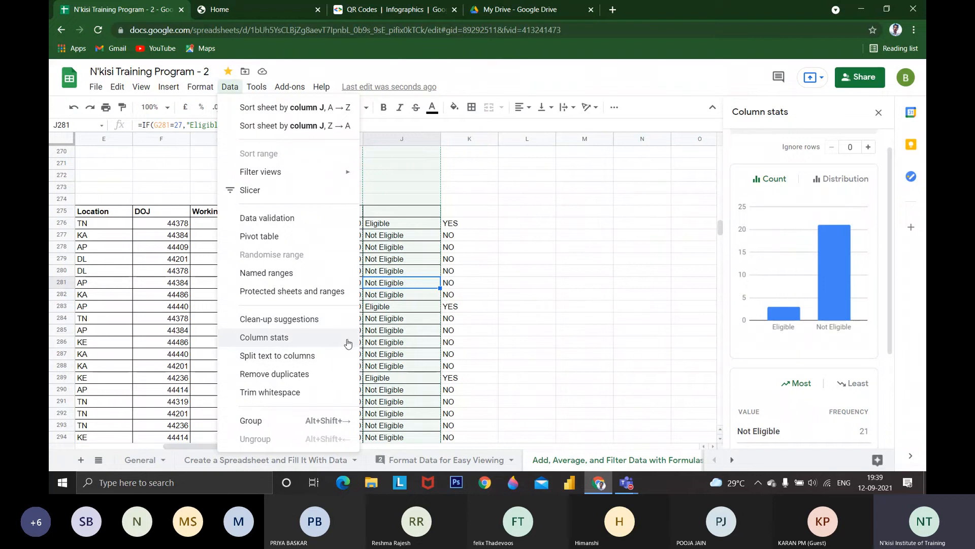
click(277, 338)
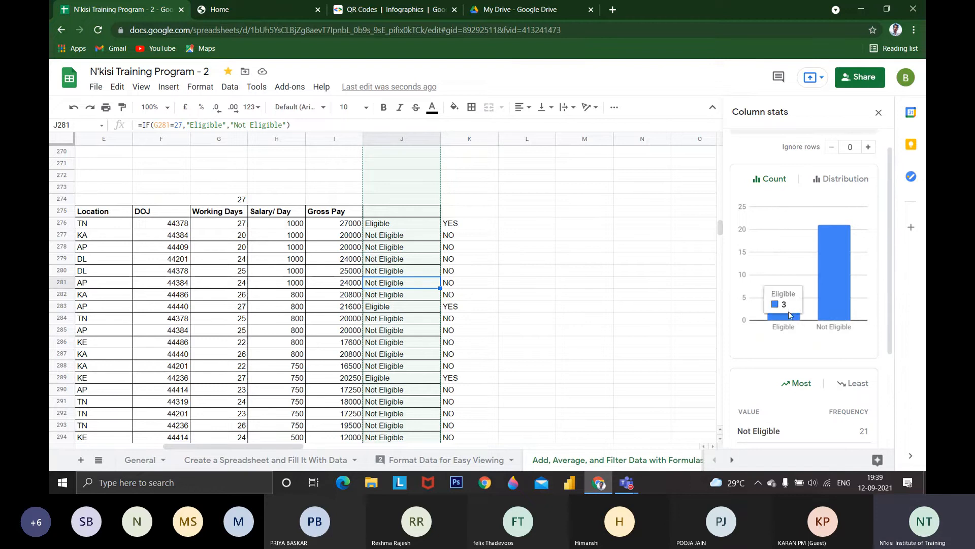
mouse_move(835, 312)
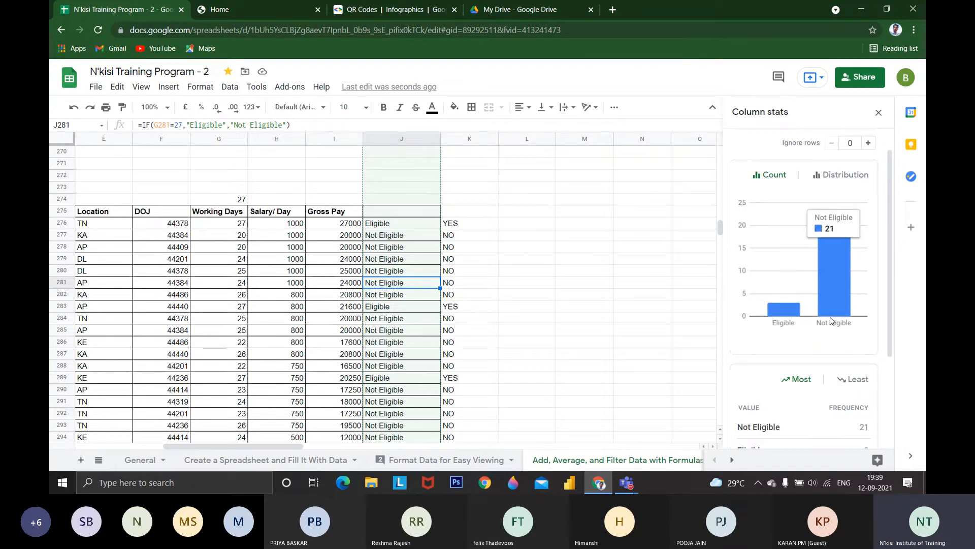
scroll(831, 320, down, 3)
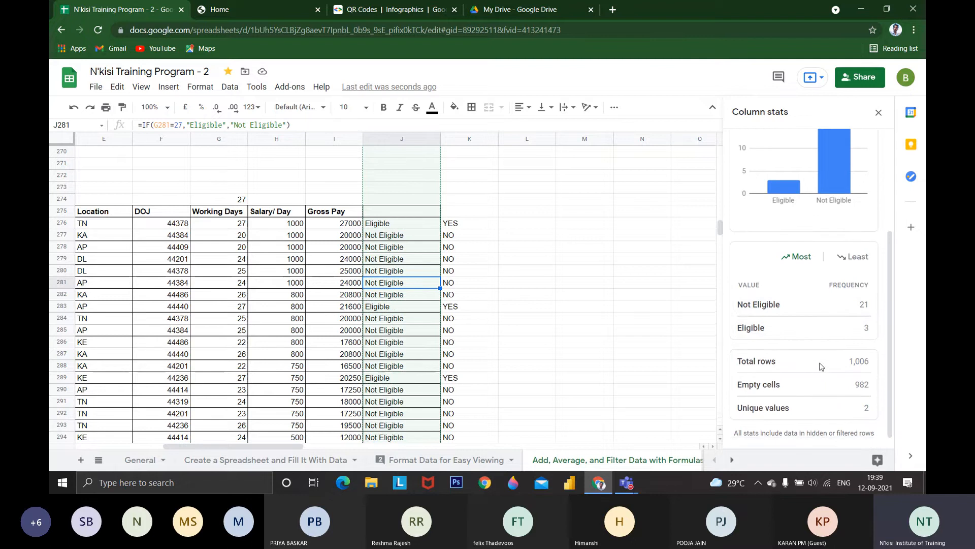
scroll(822, 367, down, 1)
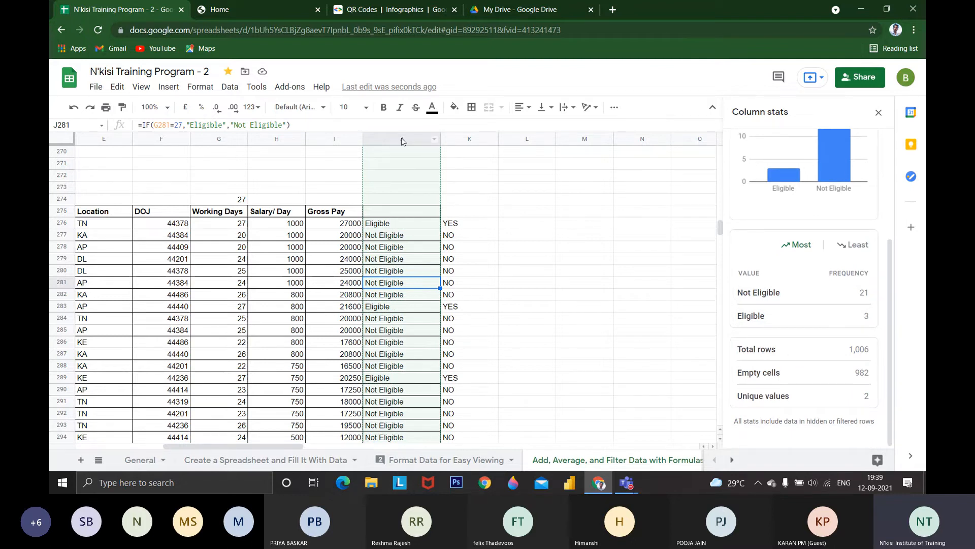
scroll(417, 234, up, 10)
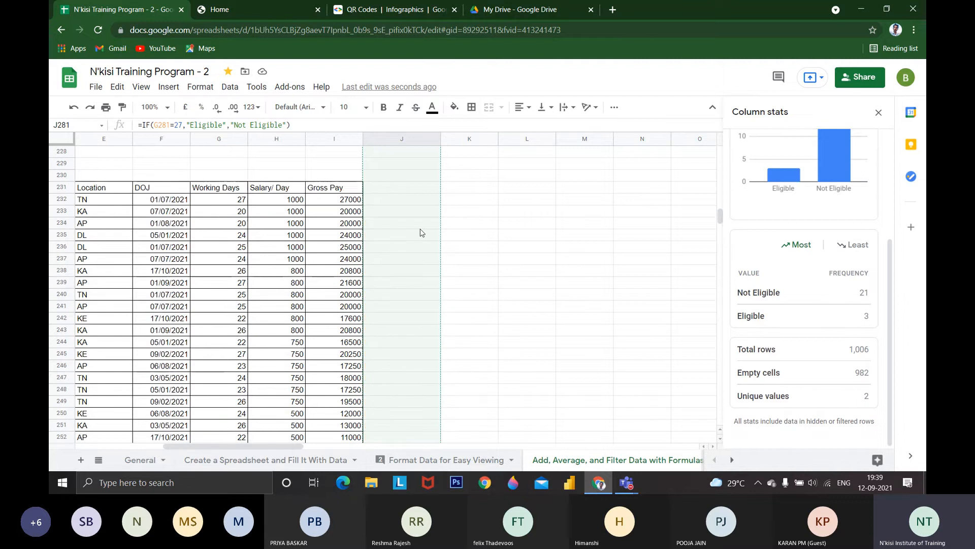
scroll(420, 232, down, 9)
scroll(424, 260, down, 1)
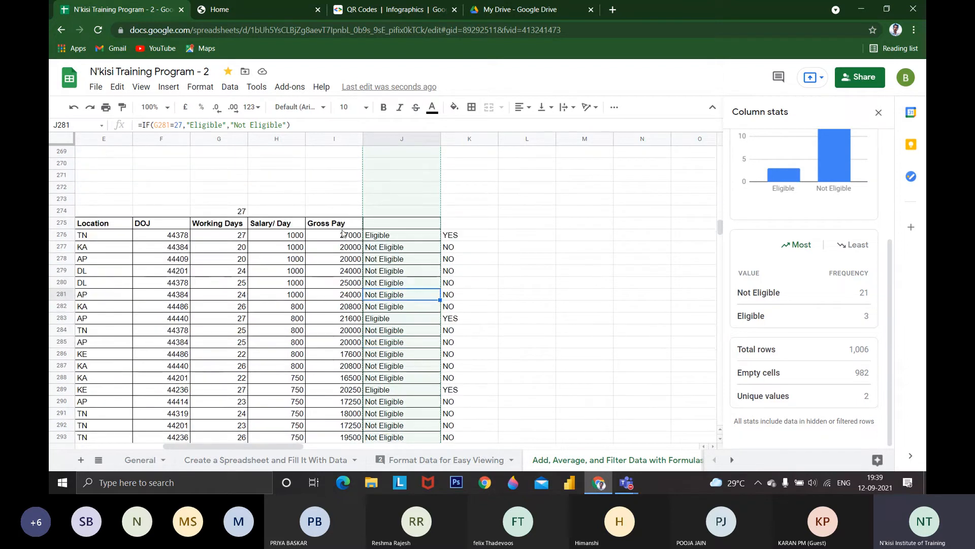
Compare the column stats of the Gross Pay column with those of column J and close the stats
click(297, 226)
click(319, 238)
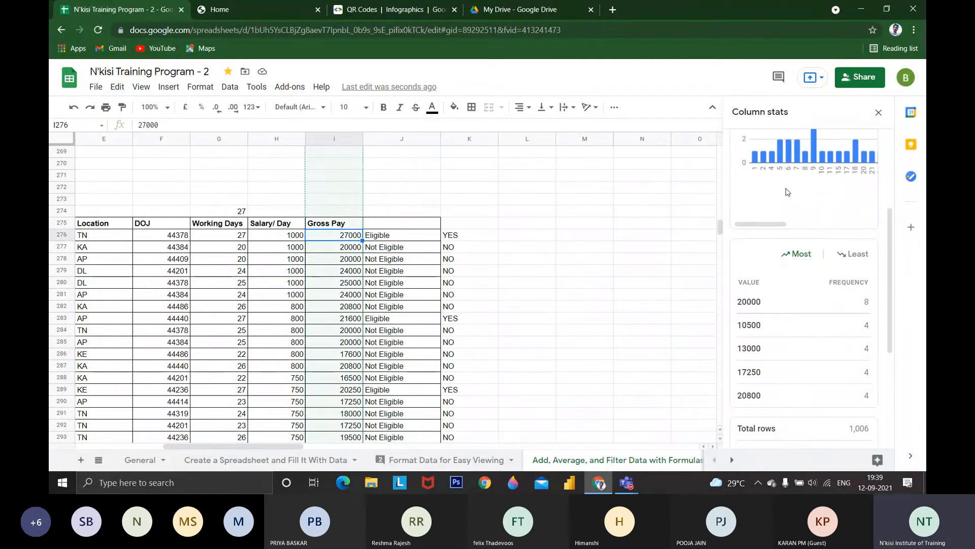
click(388, 310)
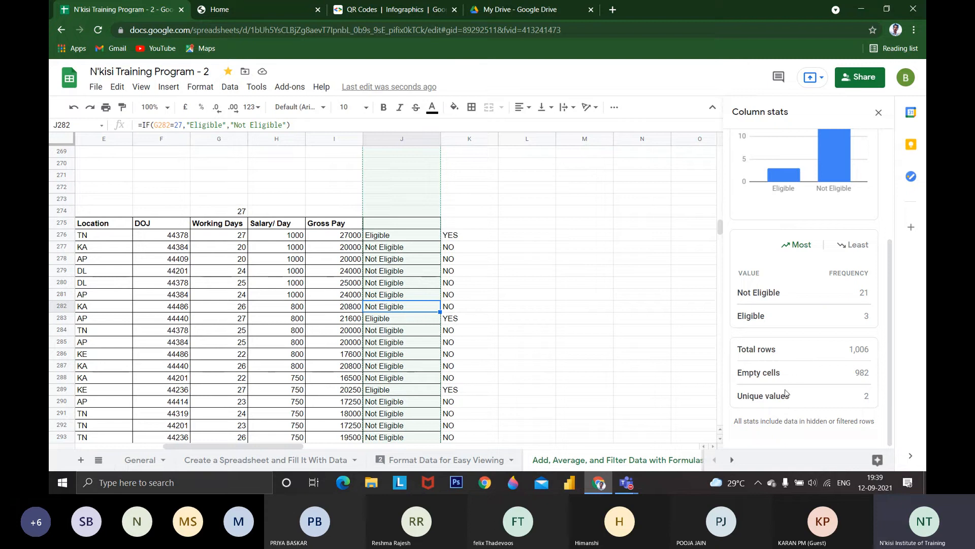
click(878, 112)
Look past the end of the employee table and go to the VLOOKUP heading in A304
scroll(470, 236, down, 2)
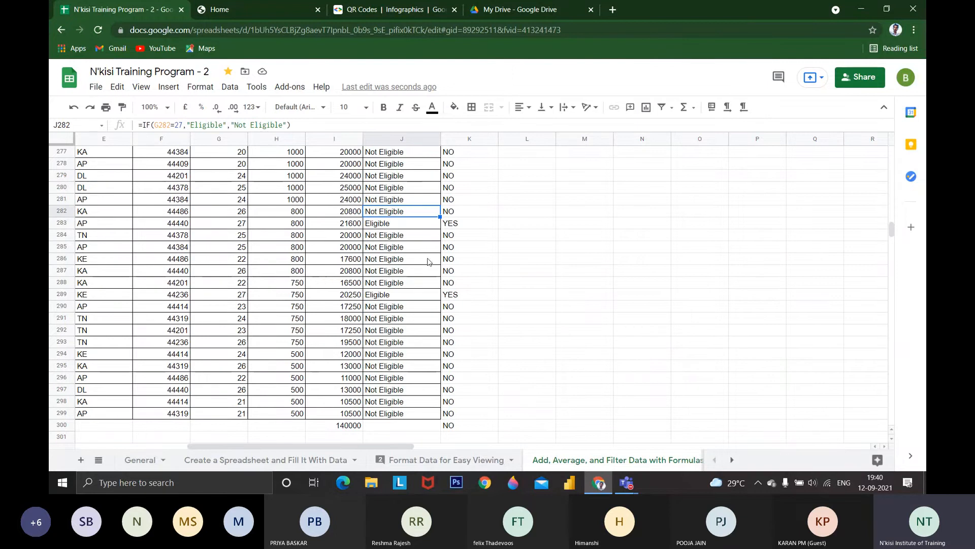
scroll(429, 258, down, 3)
scroll(561, 243, up, 4)
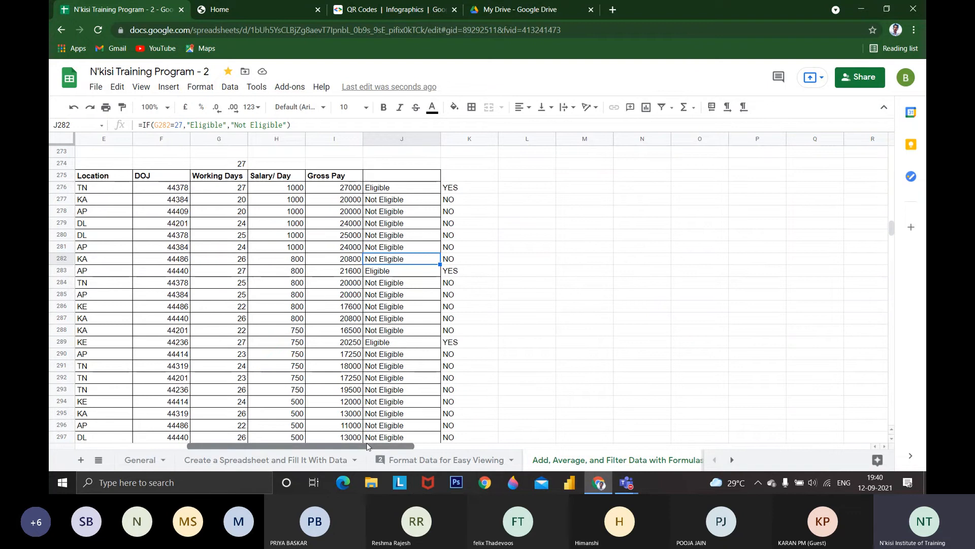
scroll(423, 377, down, 5)
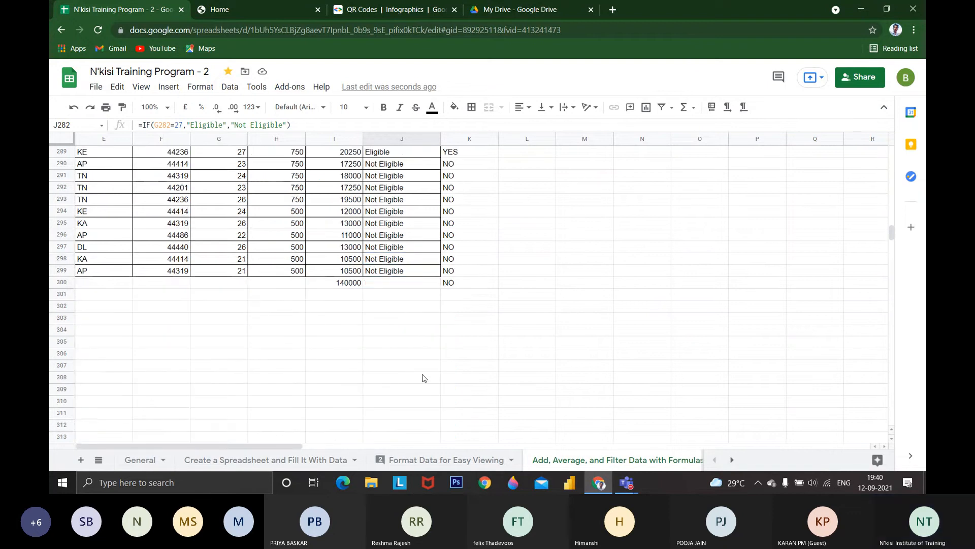
scroll(423, 378, down, 4)
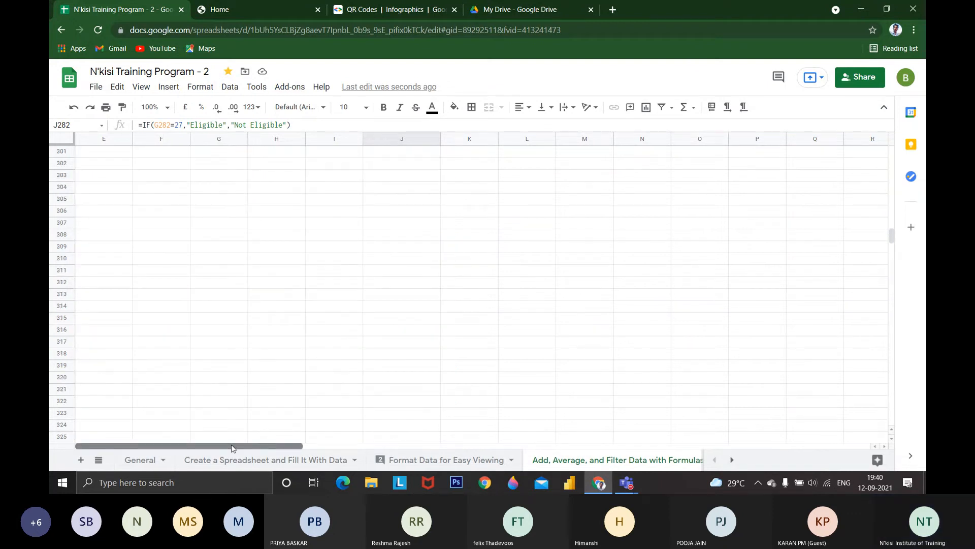
scroll(380, 387, up, 7)
click(351, 298)
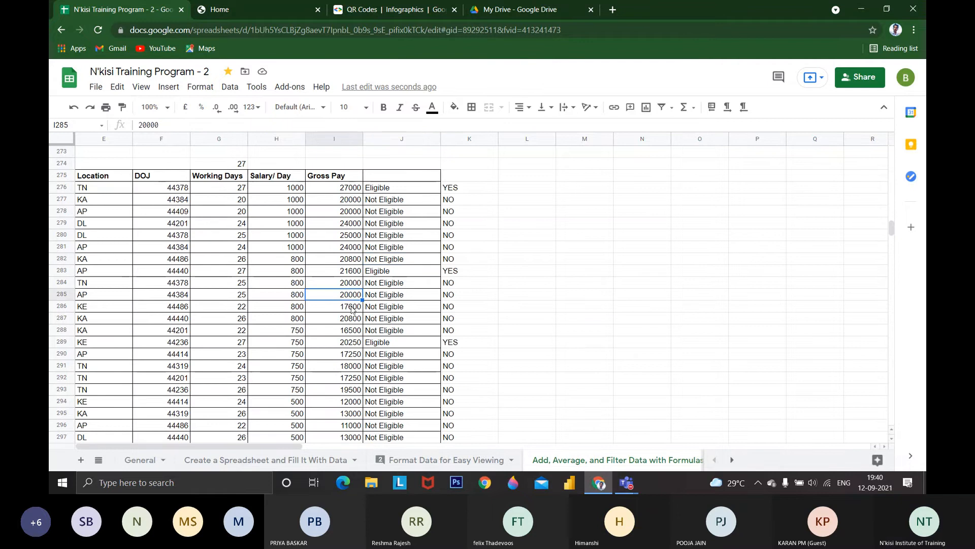
key(Left)
key(Home)
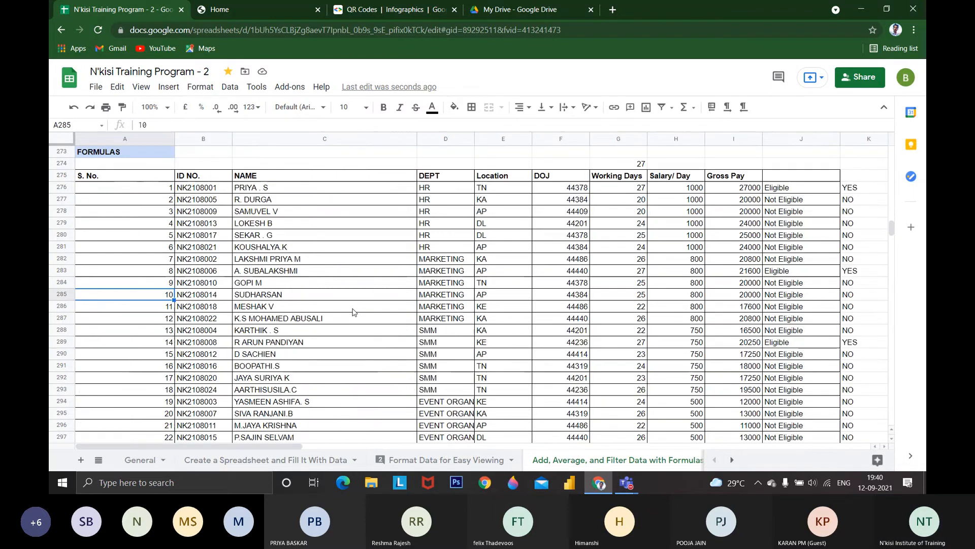
scroll(354, 312, down, 8)
click(168, 236)
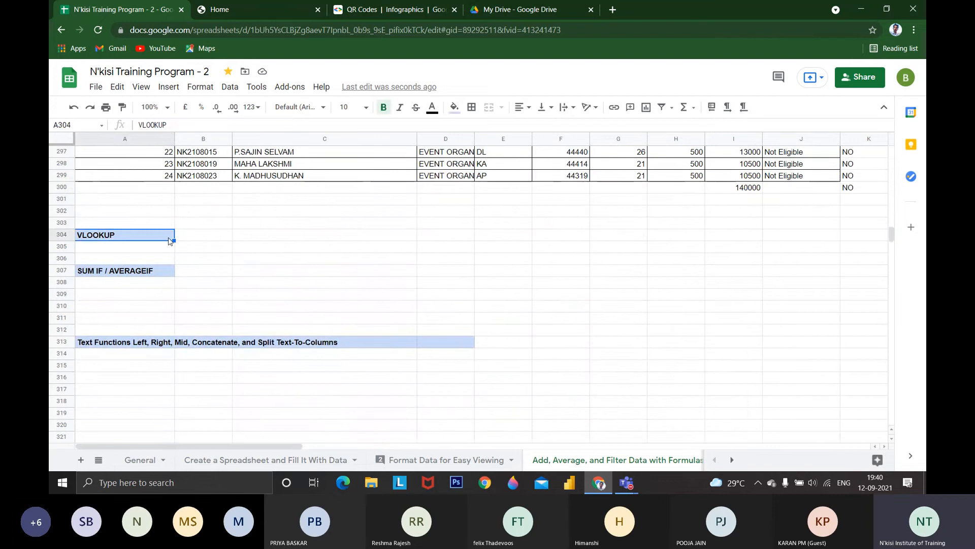
Copy the employee ID from B294 into C304 in the VLOOKUP row
scroll(262, 251, up, 2)
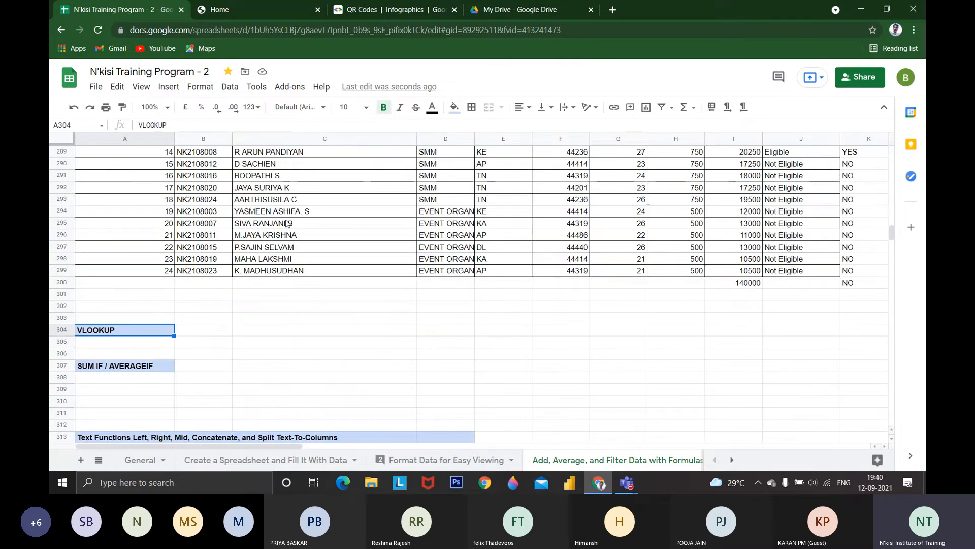
click(288, 223)
click(217, 212)
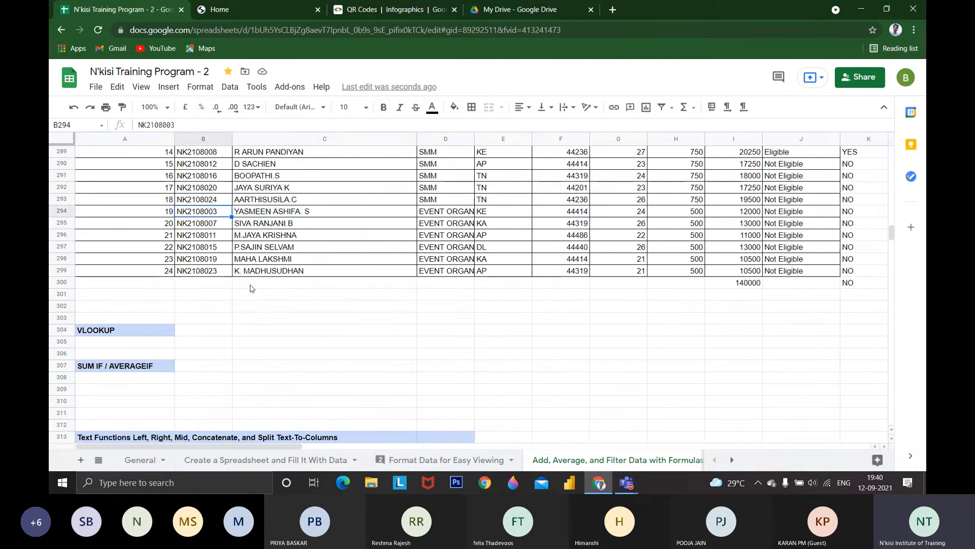
click(277, 331)
text(NK2108003)
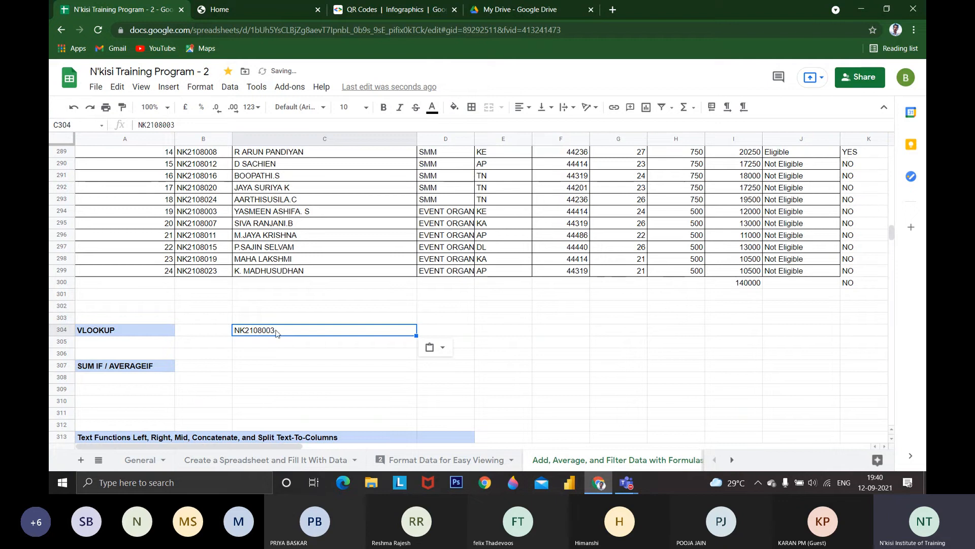
Examine the ID NO. column of the employee table and find the name in row 294 that matches the copied ID
click(290, 153)
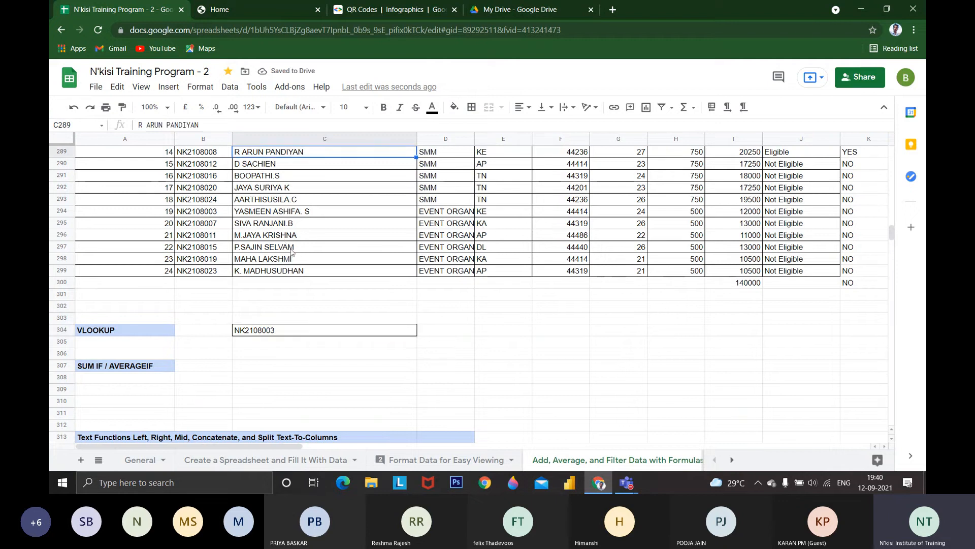
scroll(292, 277, up, 1)
scroll(216, 220, up, 2)
click(215, 220)
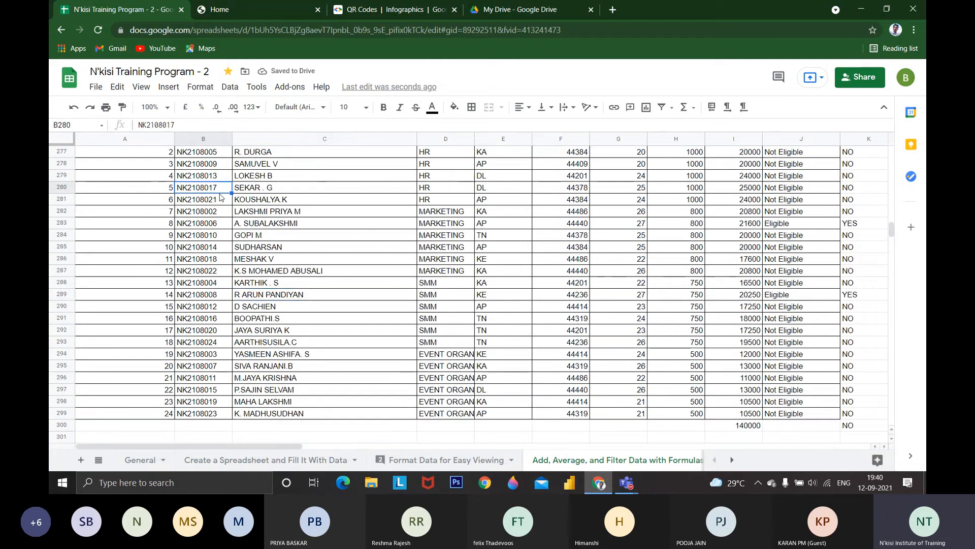
scroll(215, 220, up, 3)
drag(209, 272, 224, 292)
click(219, 308)
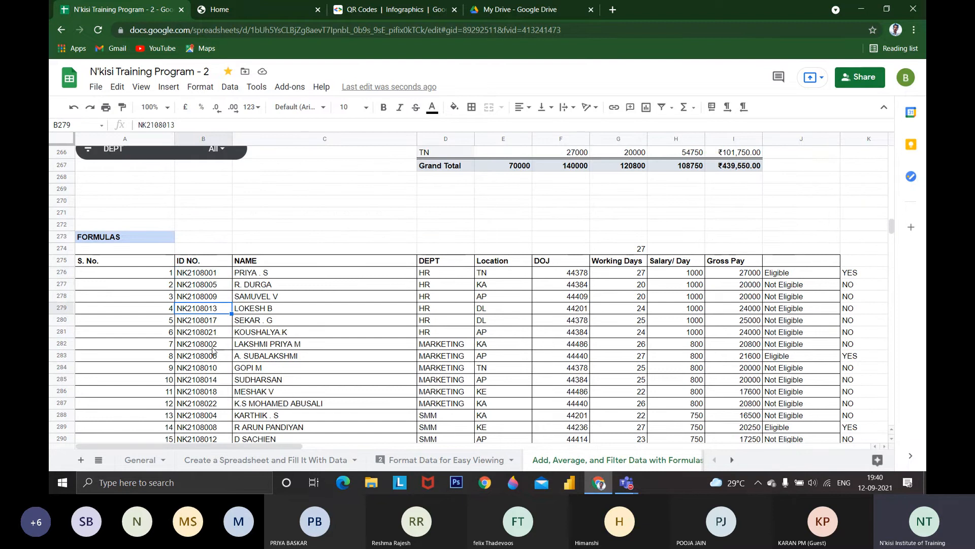
scroll(214, 369, down, 3)
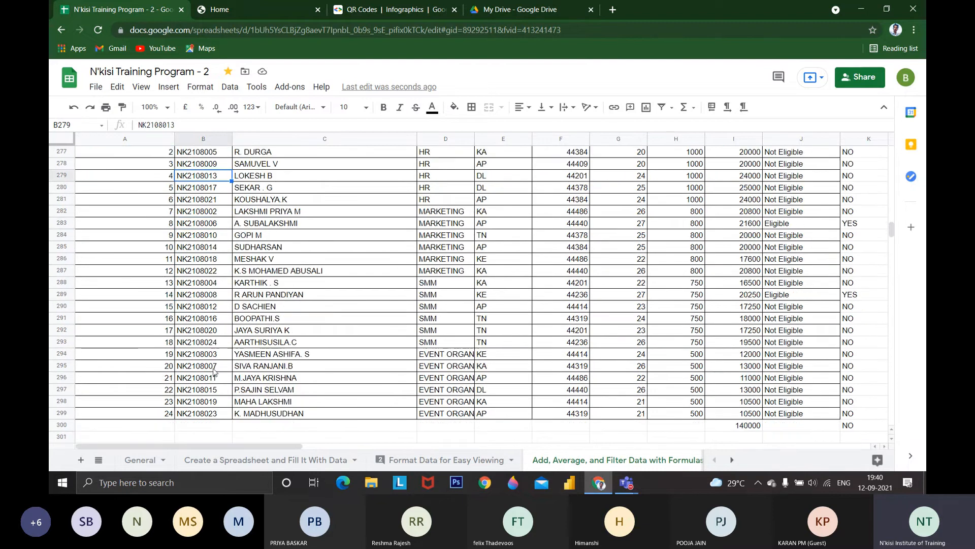
click(220, 355)
click(271, 356)
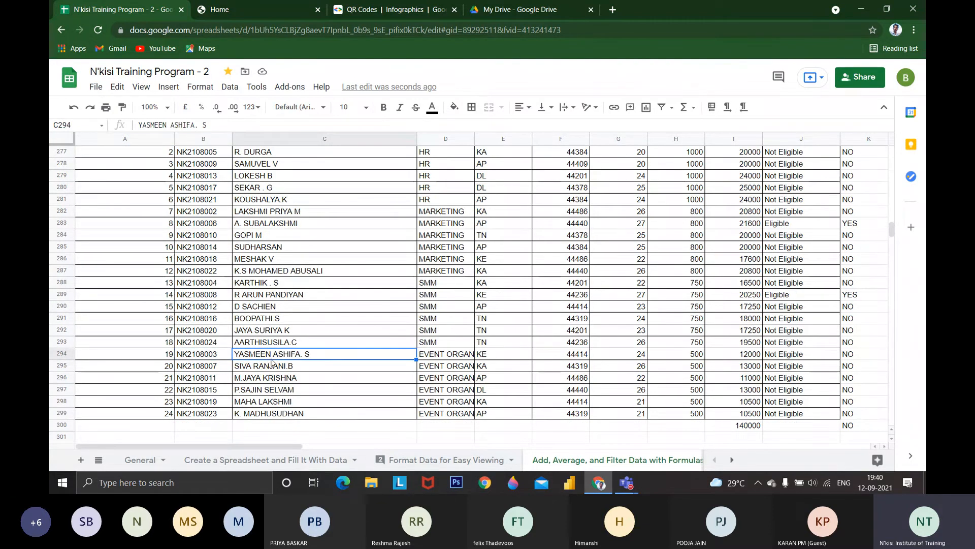
Try to enter a VLOOKUP in D304 with the employee table range B276:J299 as its first argument
scroll(273, 362, up, 1)
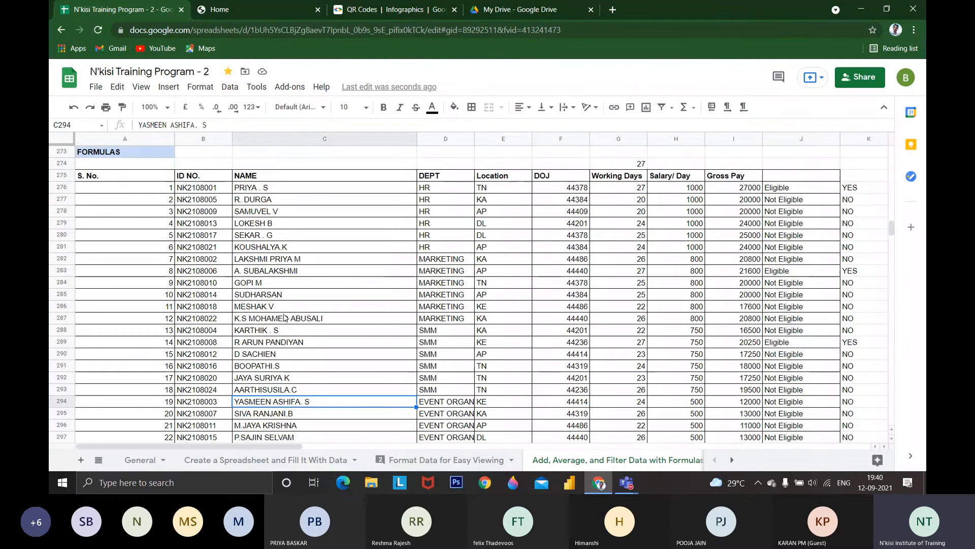
scroll(307, 311, down, 2)
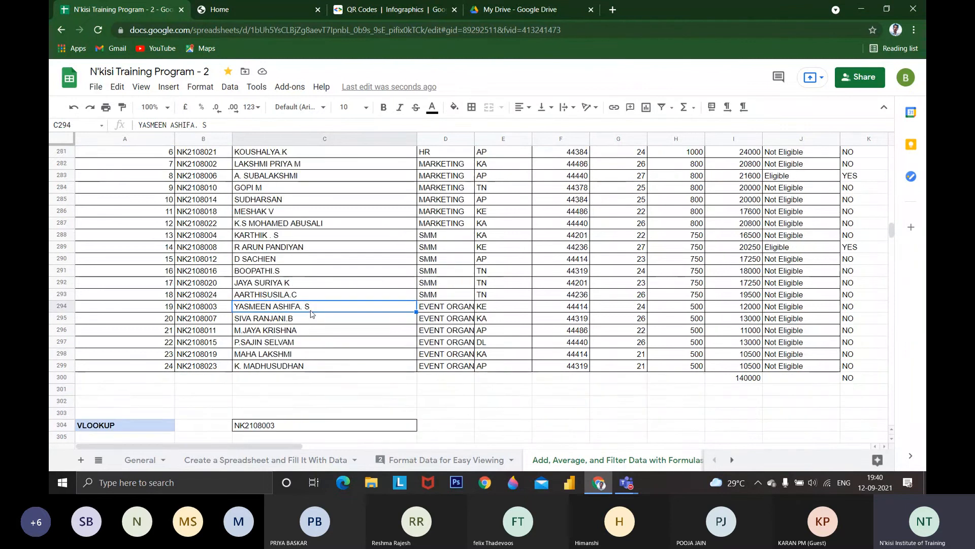
scroll(308, 325, down, 1)
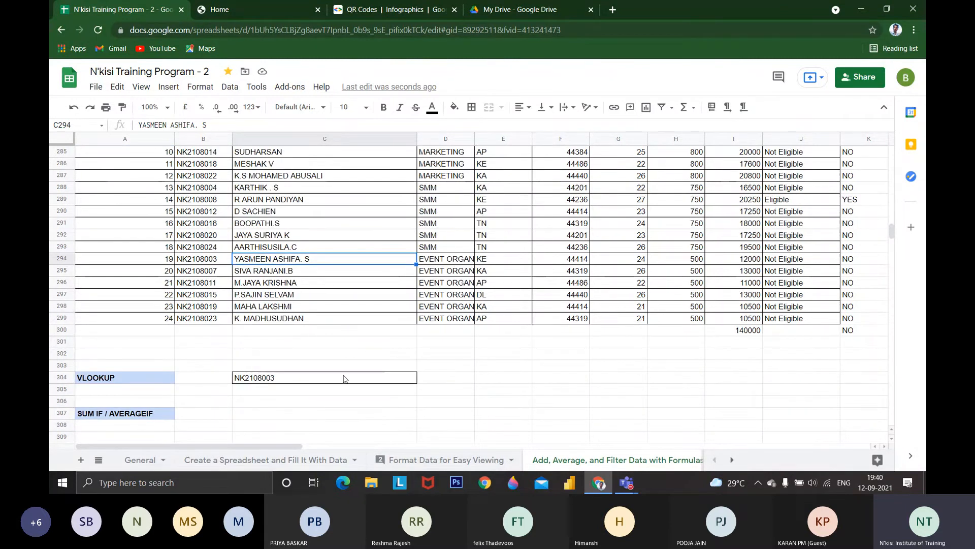
click(442, 383)
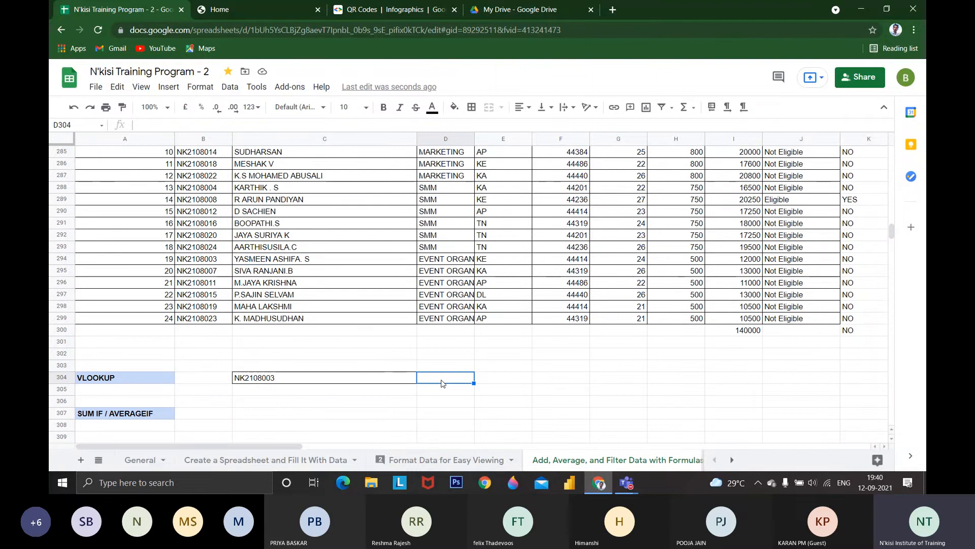
text(=v)
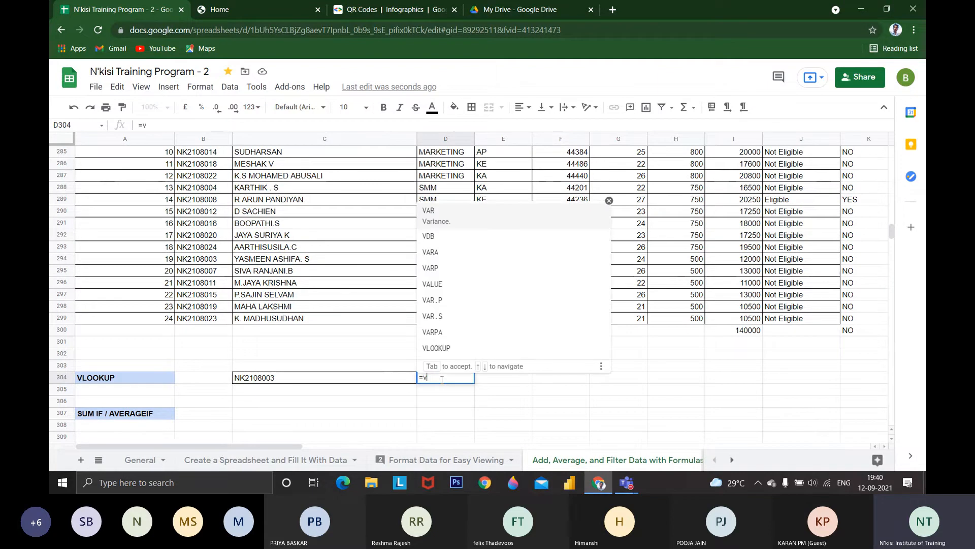
text(loo)
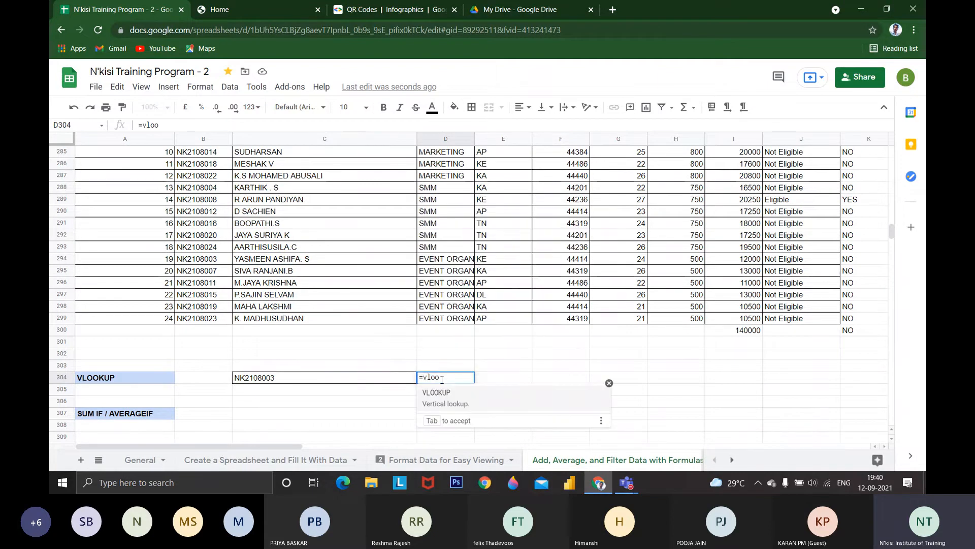
text(kup)
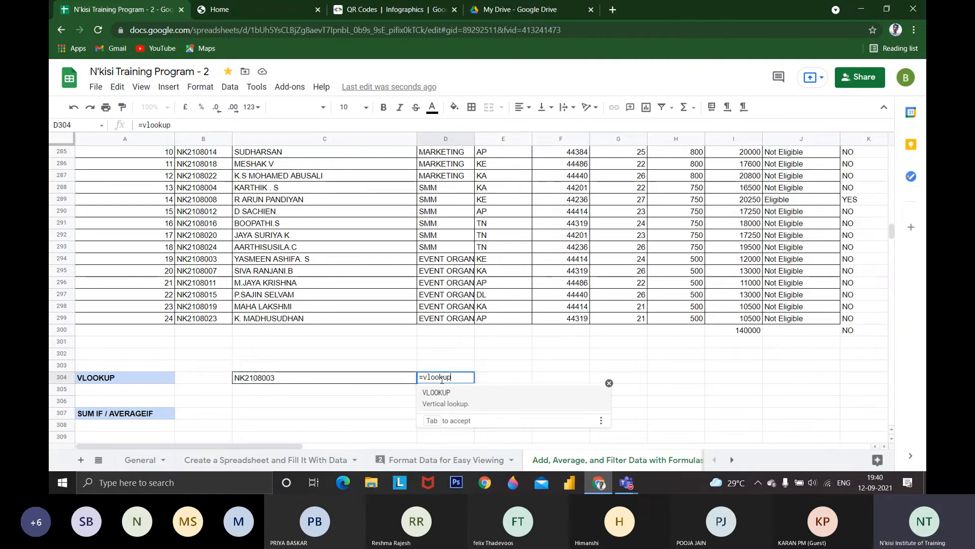
key(Tab)
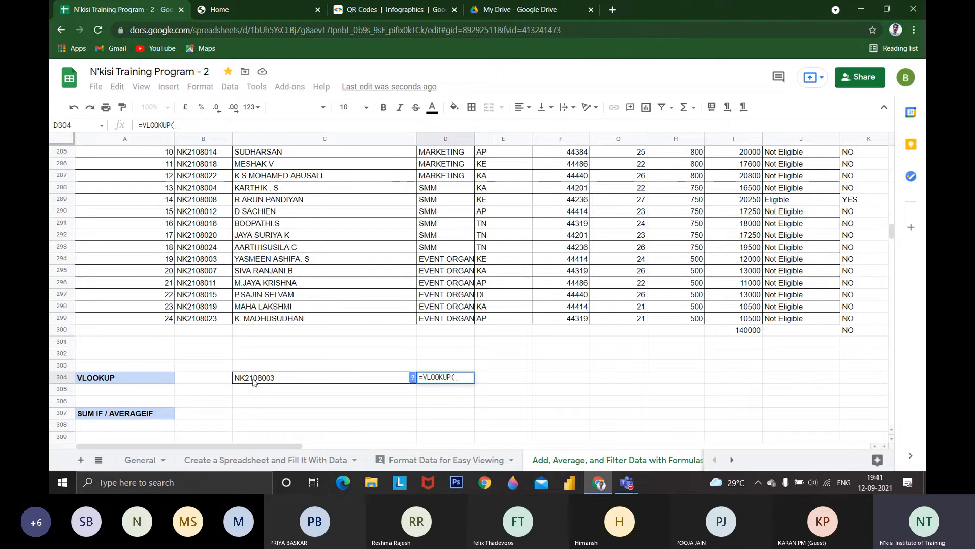
scroll(254, 382, up, 3)
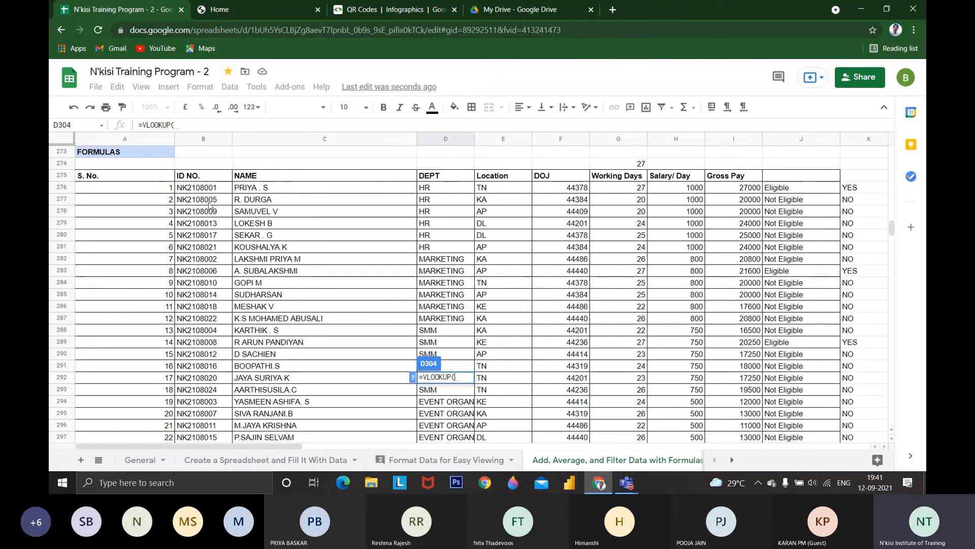
drag(191, 187, 822, 342)
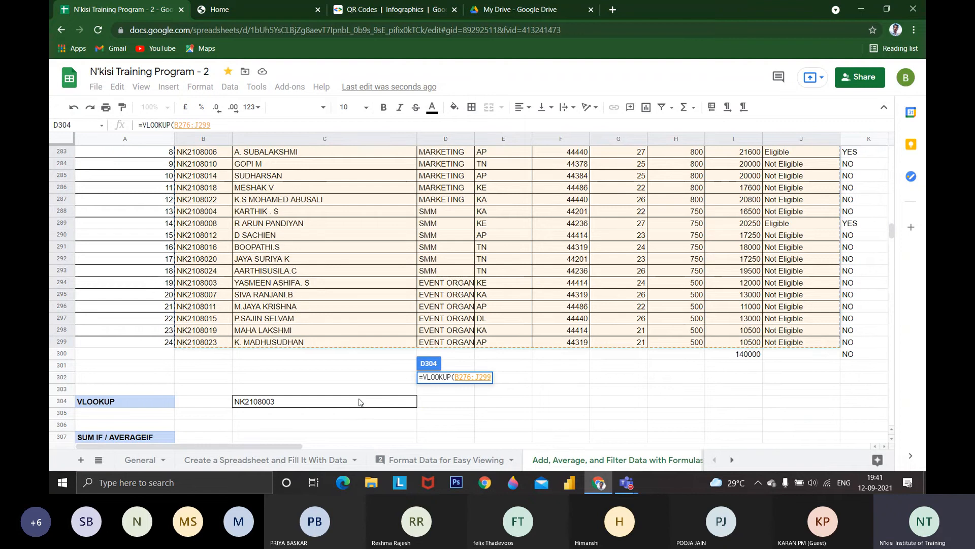
text(,)
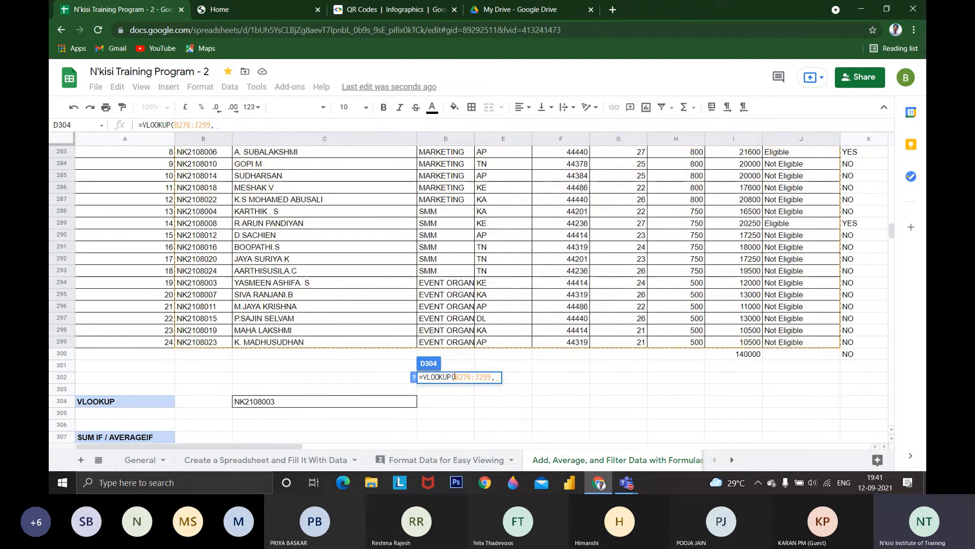
click(454, 377)
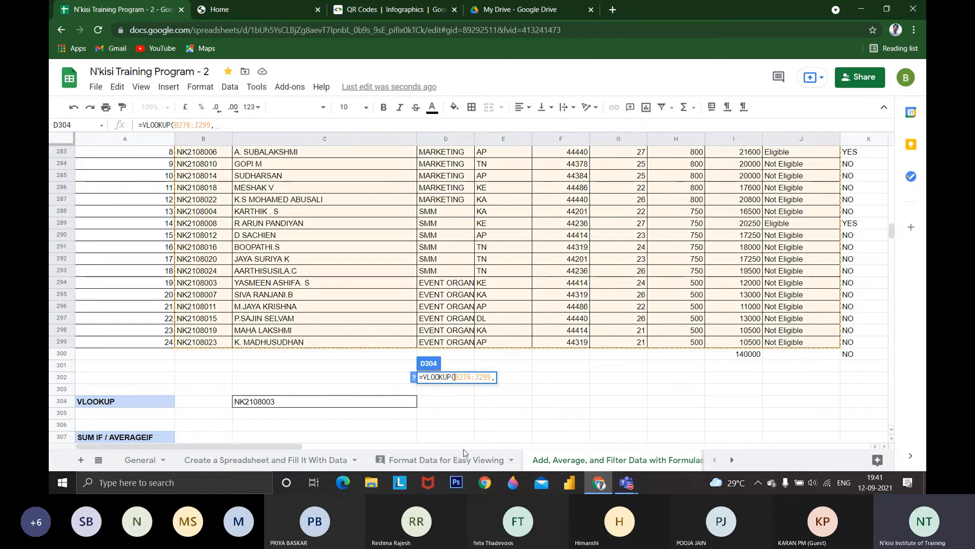
click(305, 406)
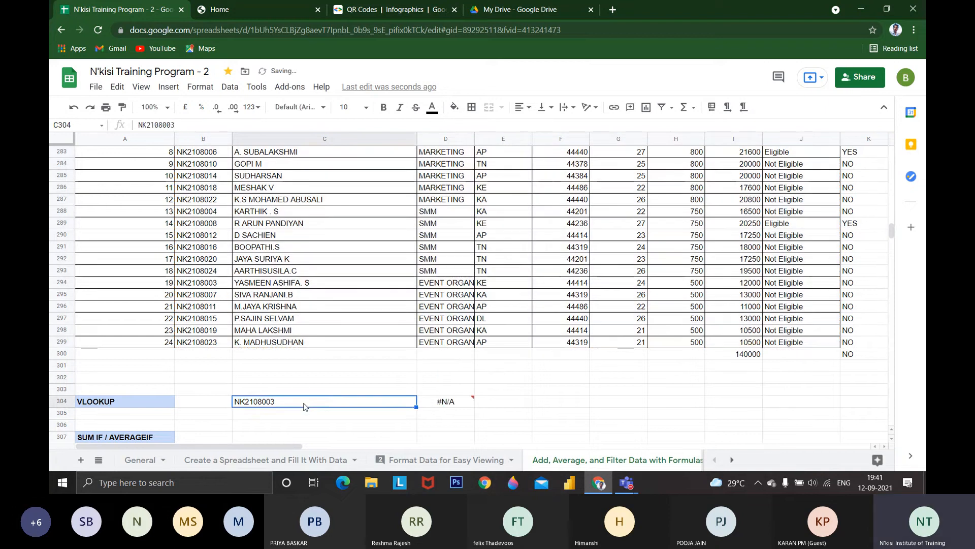
Begin a replacement VLOOKUP in D304 with C304 as the search key and B276:J299 as the range
click(447, 403)
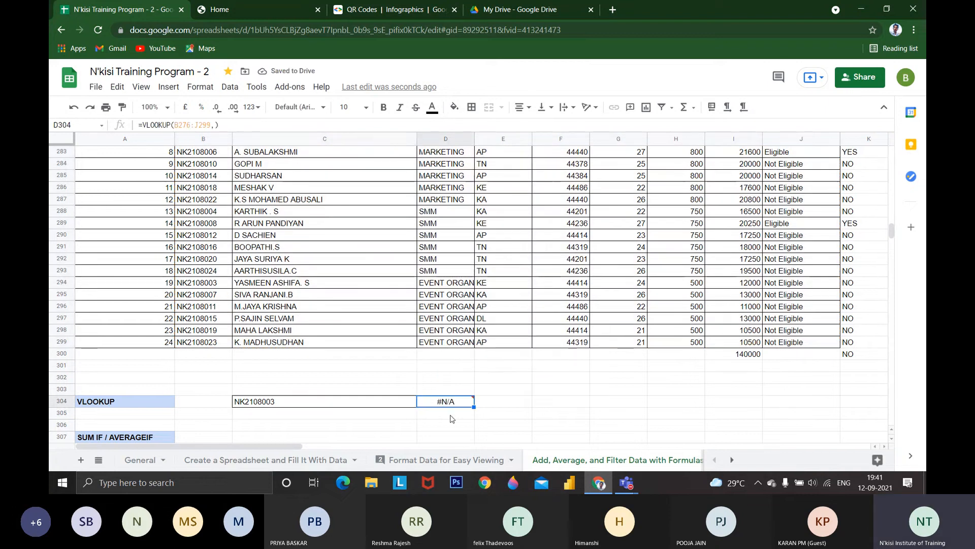
text(=vlo)
click(450, 418)
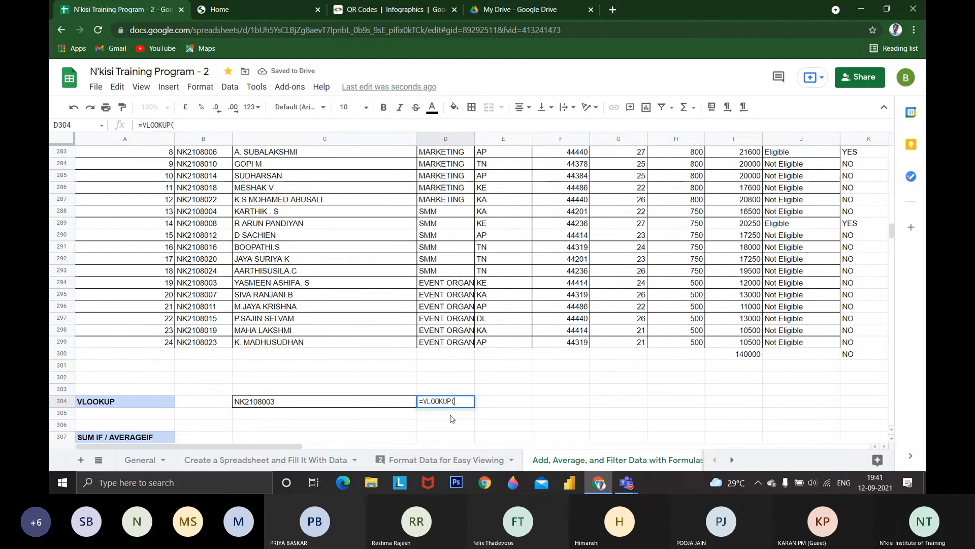
click(392, 403)
text(,)
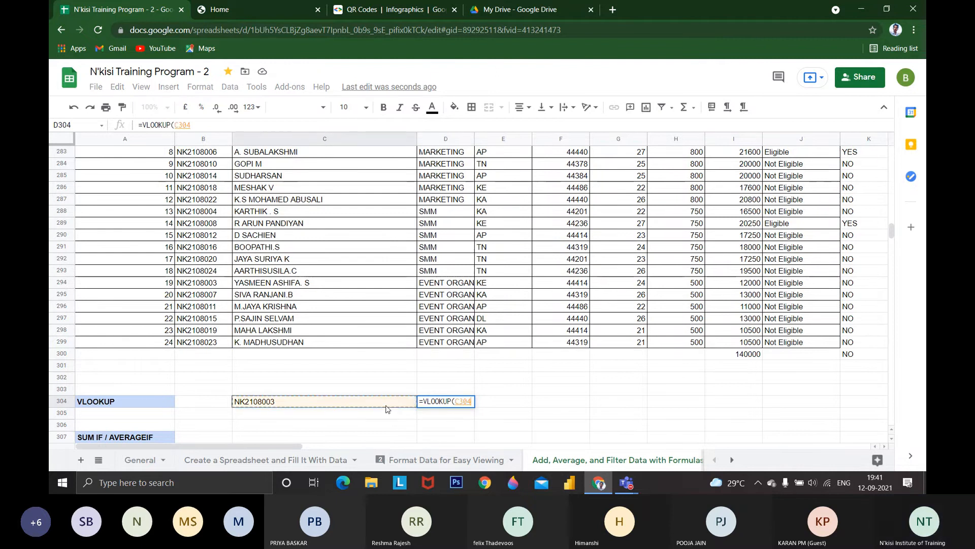
scroll(248, 275, up, 5)
drag(203, 260, 770, 306)
text(,)
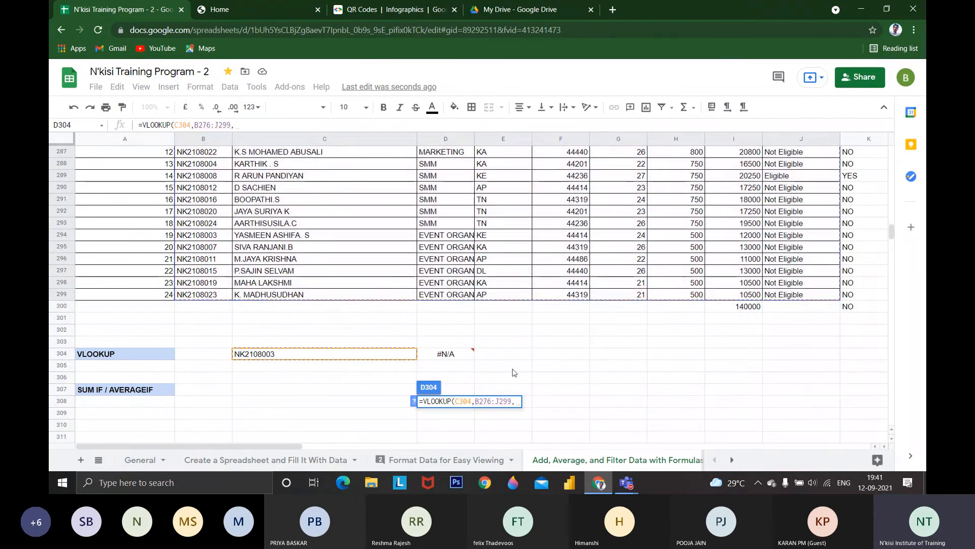
Try the cell reference B277 as the column index of the VLOOKUP, and remove it from the formula
mouse_move(452, 362)
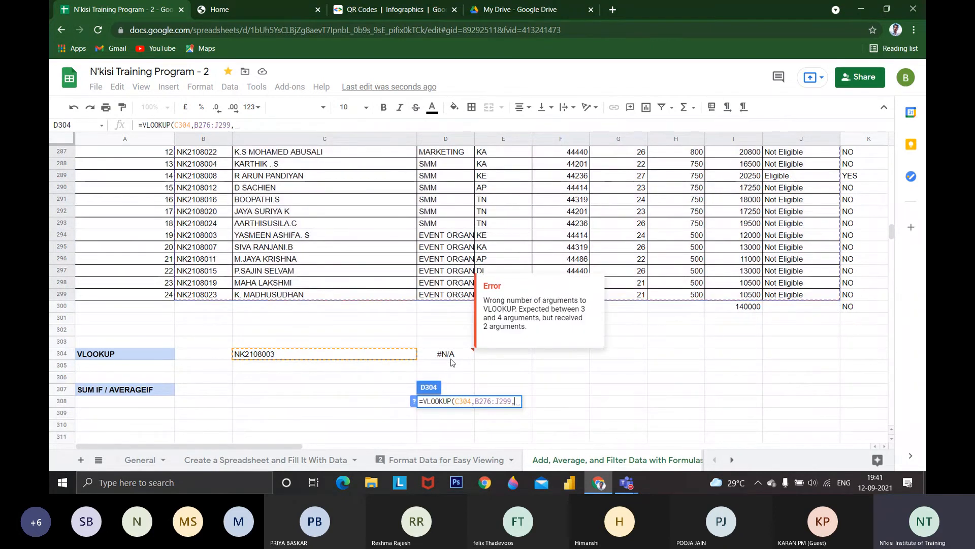
scroll(254, 285, up, 6)
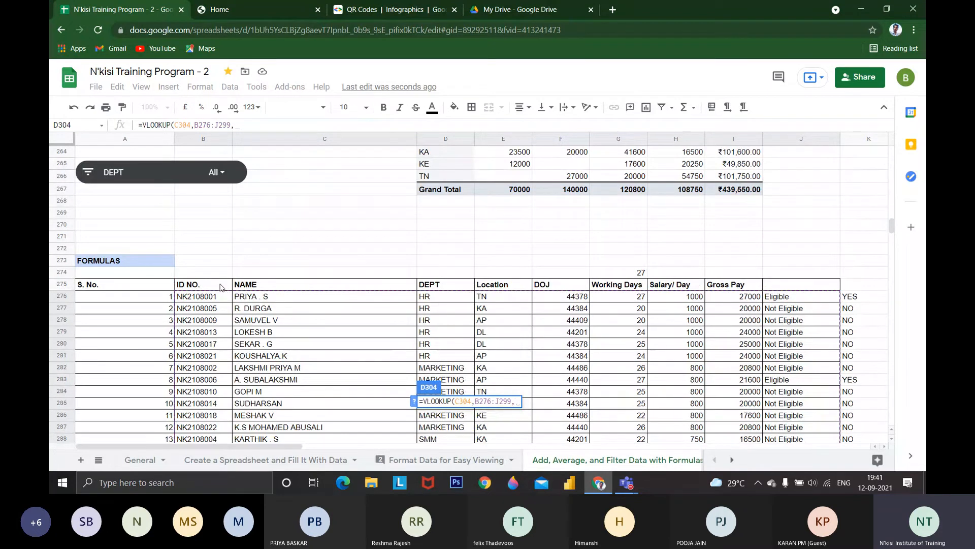
click(218, 304)
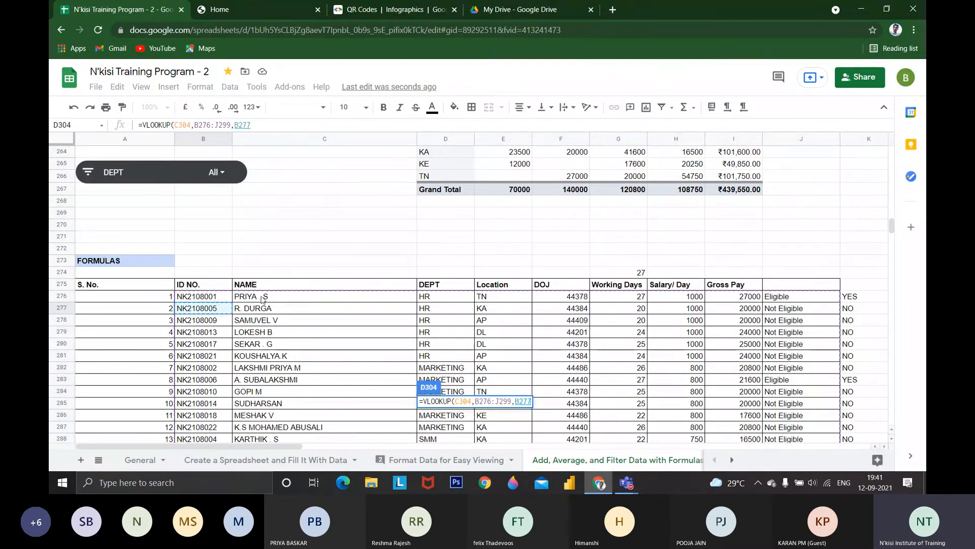
scroll(331, 376, down, 3)
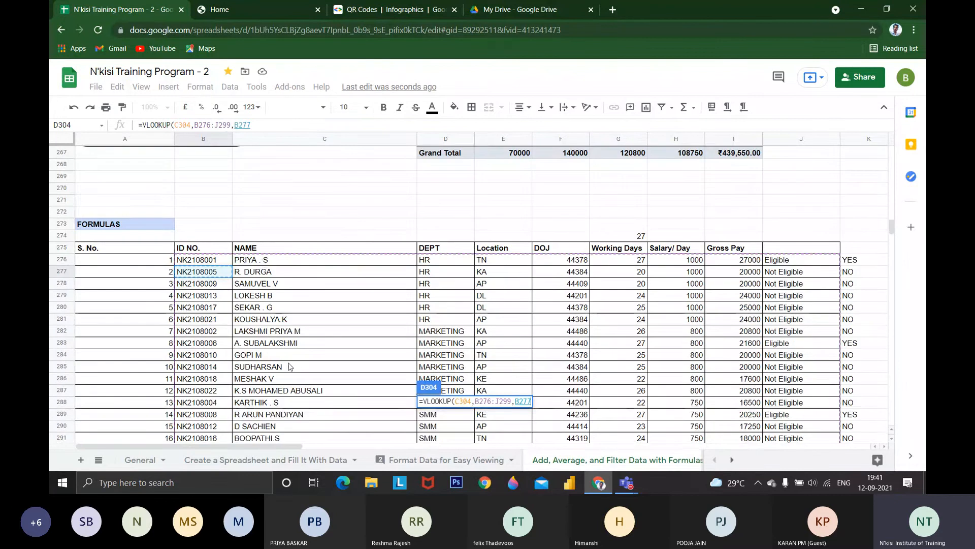
scroll(331, 376, down, 3)
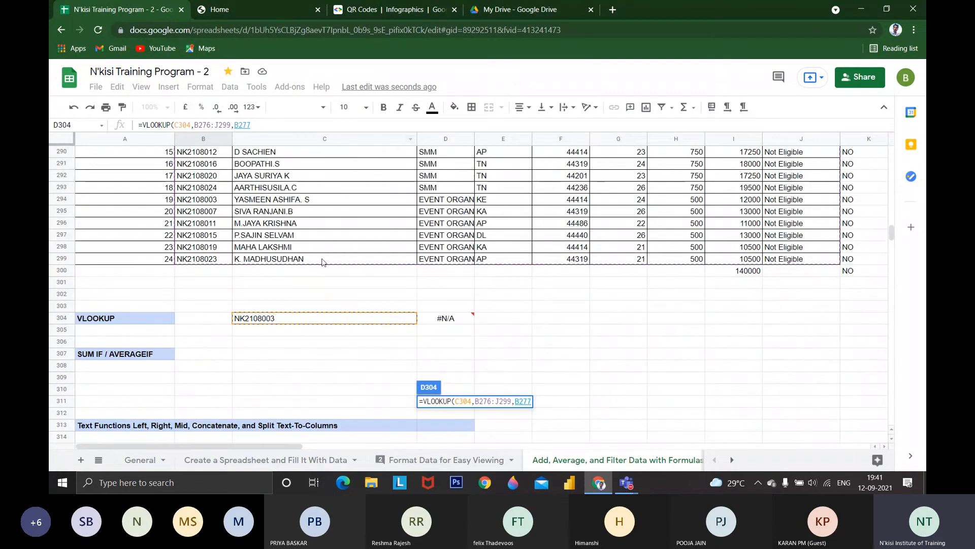
scroll(322, 262, up, 1)
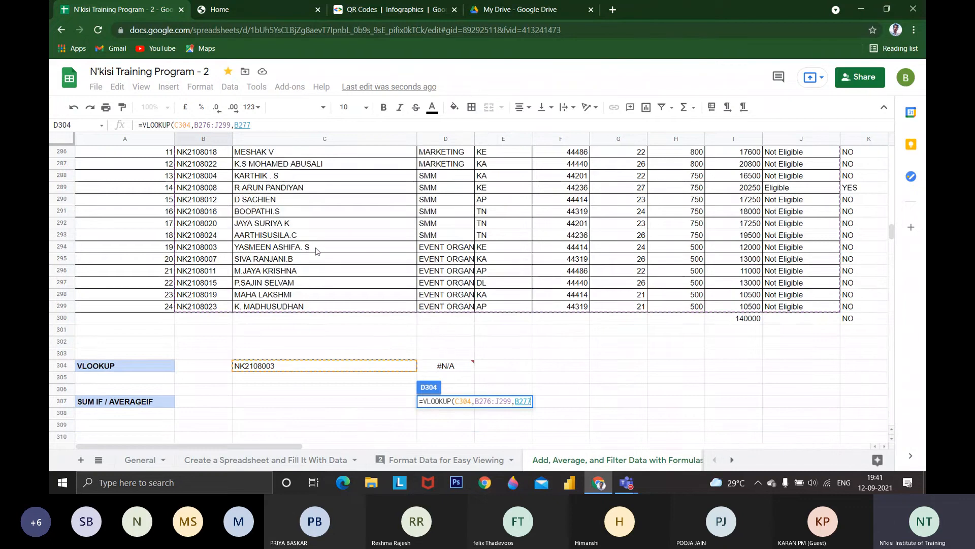
key(BackSpace)
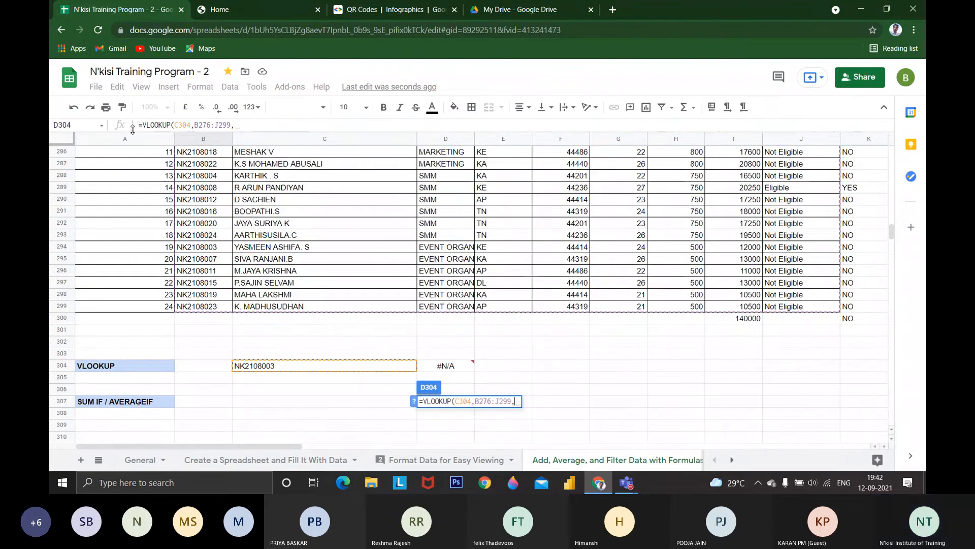
Enlarge the formula bar and complete the VLOOKUP in D304 with column index 2 and match type 0
drag(131, 132, 133, 189)
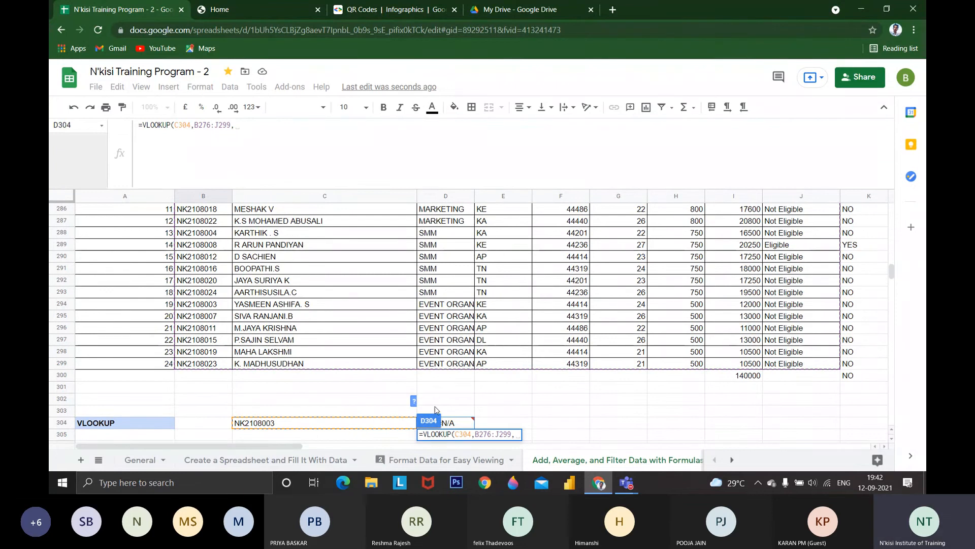
text(2)
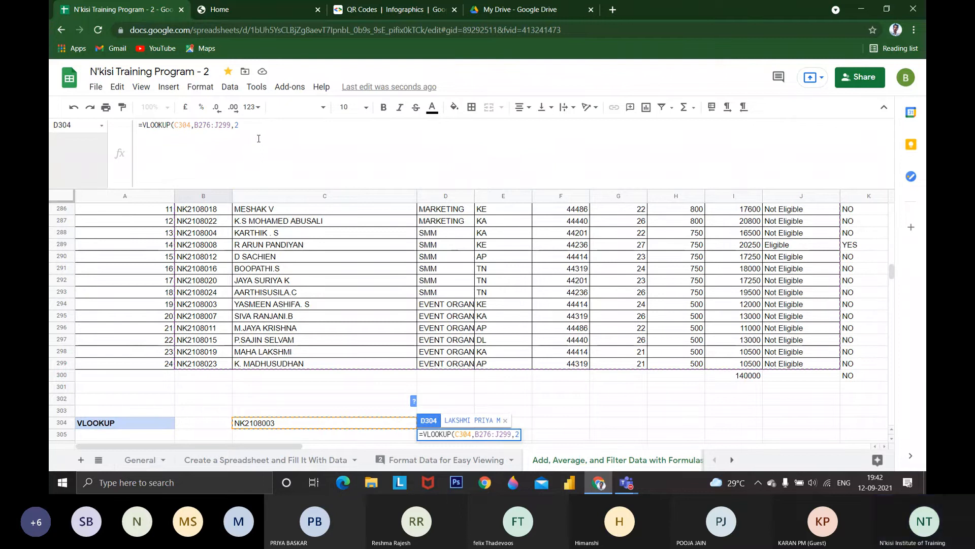
text(,)
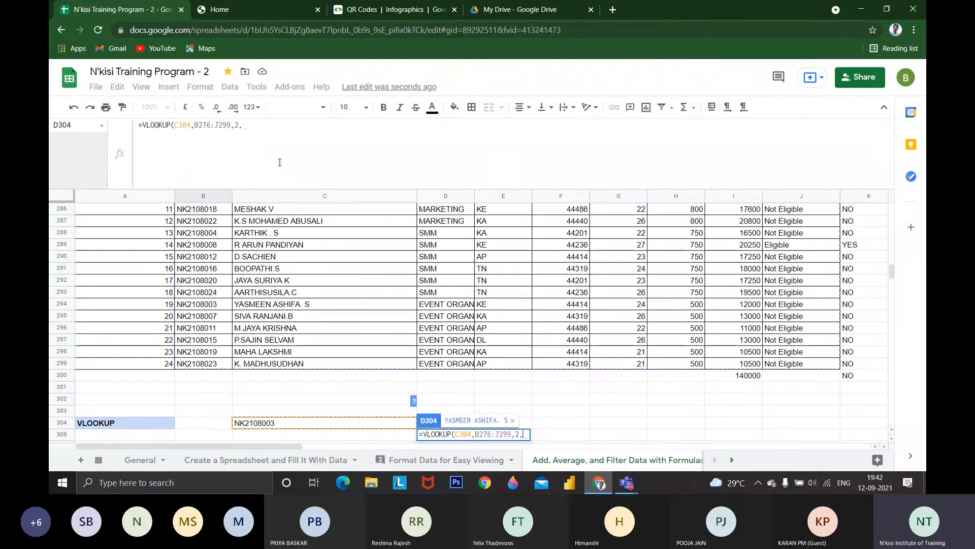
text(0)
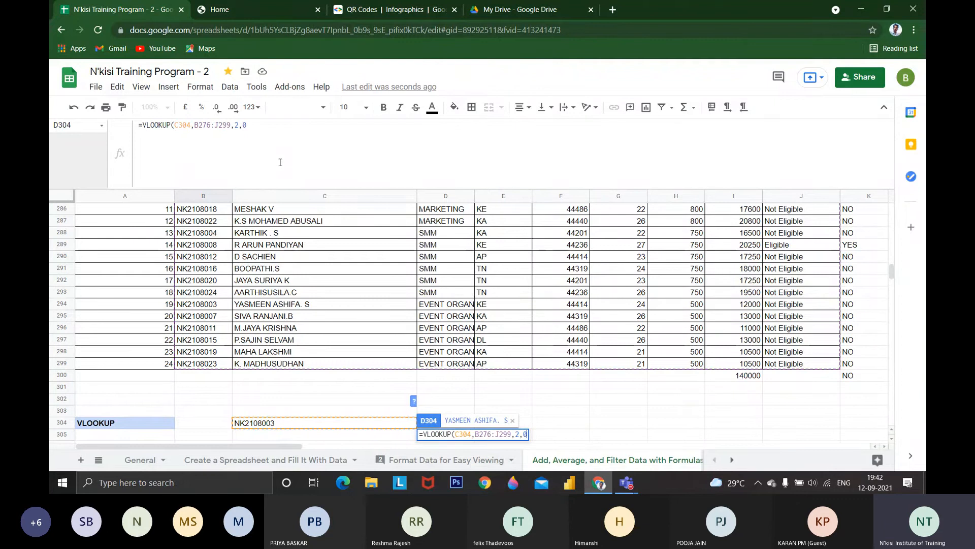
text())
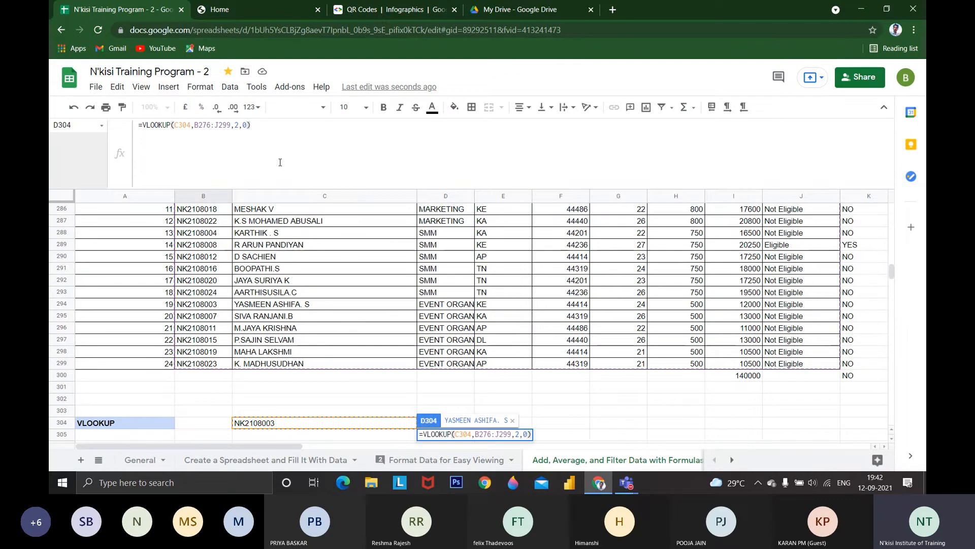
key(Return)
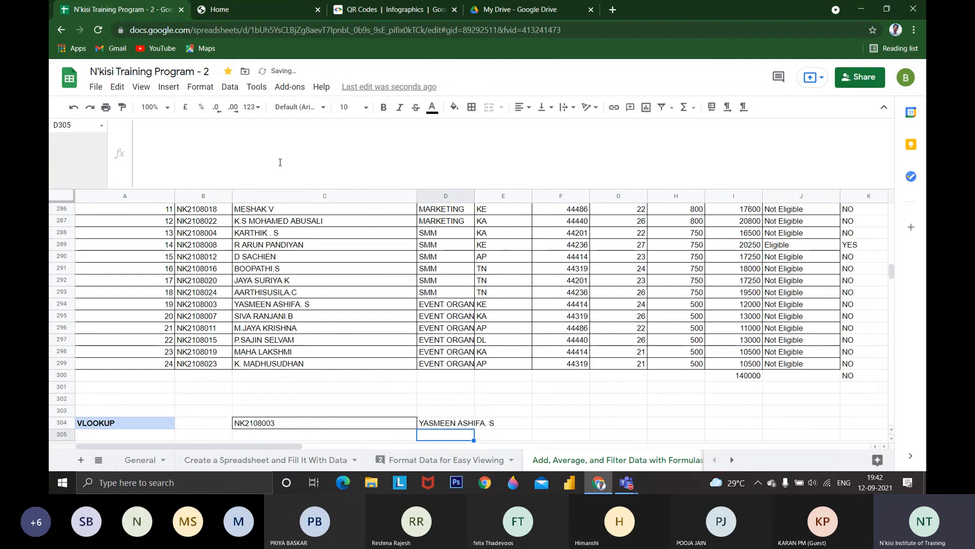
Replace the lookup ID in C304 with a reference to the ID in B287
key(Up)
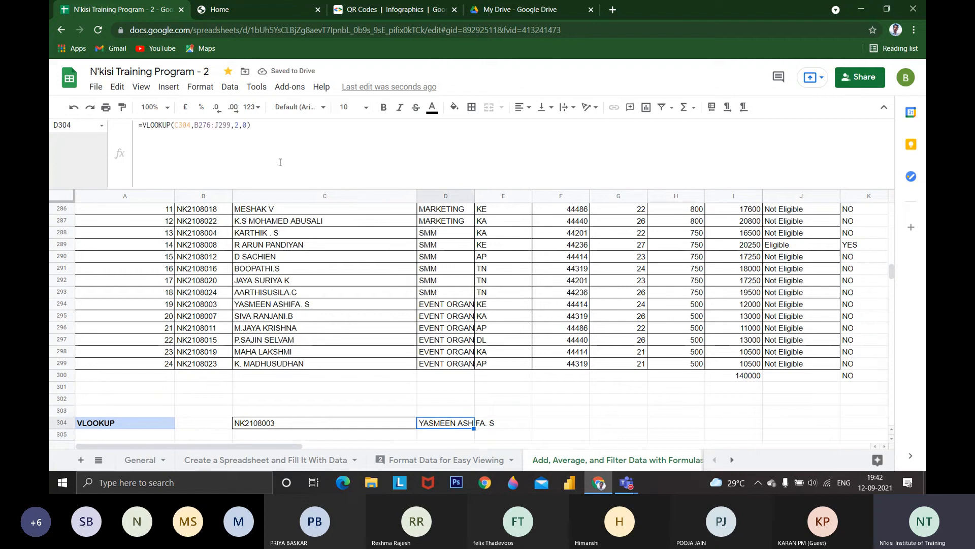
key(Left)
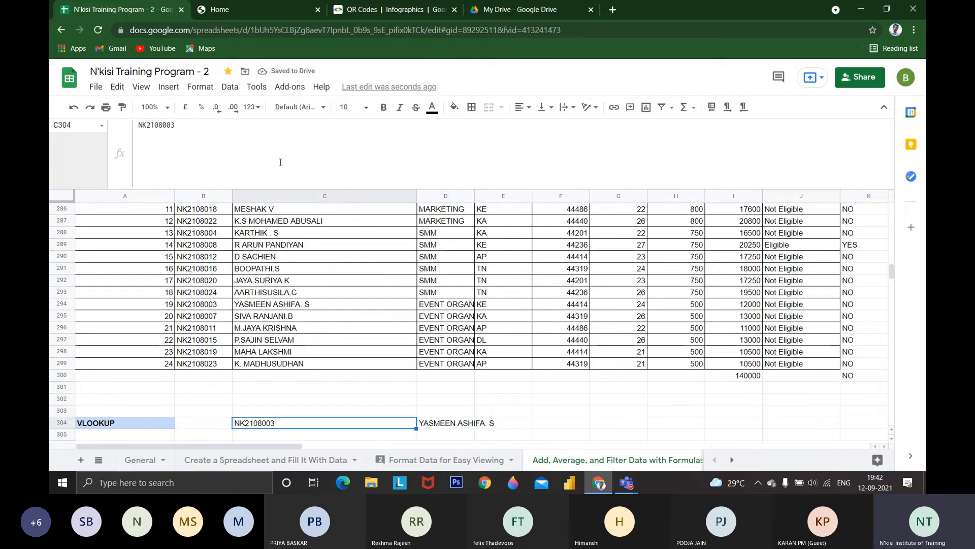
text(=B287)
key(Return)
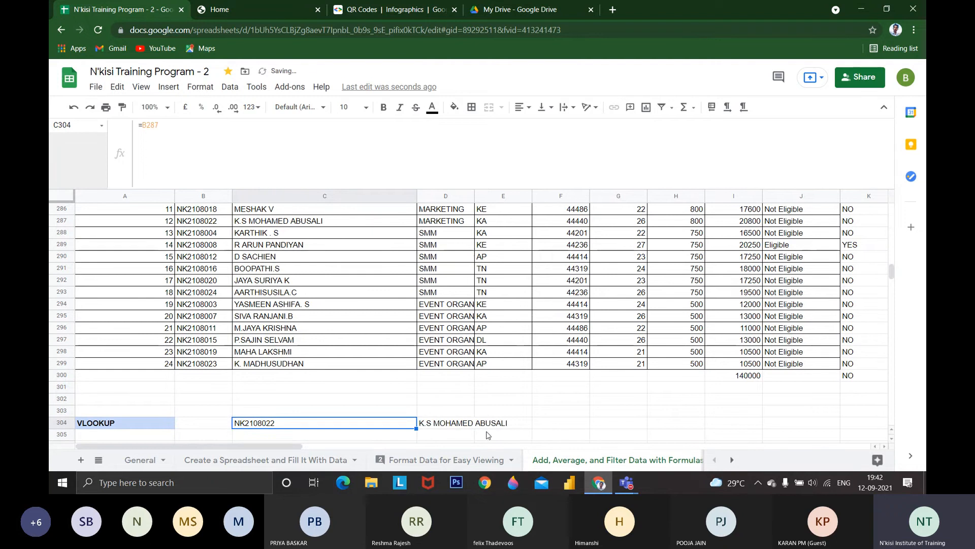
Replace the lookup ID in C304 with a reference to the ID in B296
text(+)
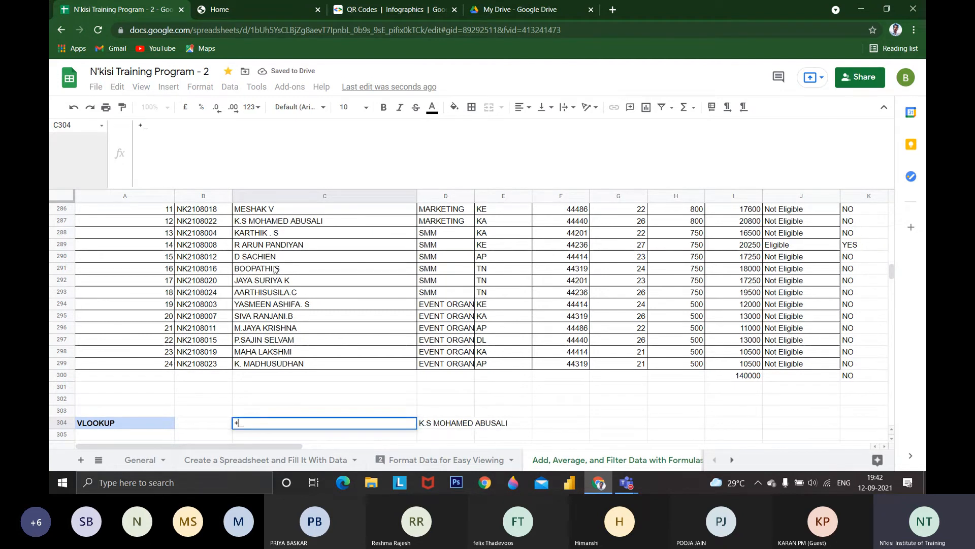
click(205, 330)
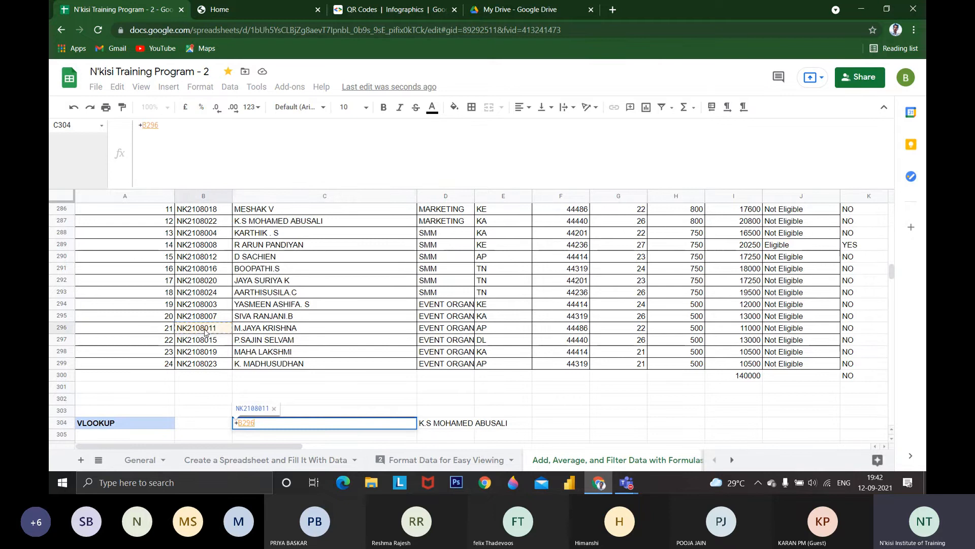
key(Return)
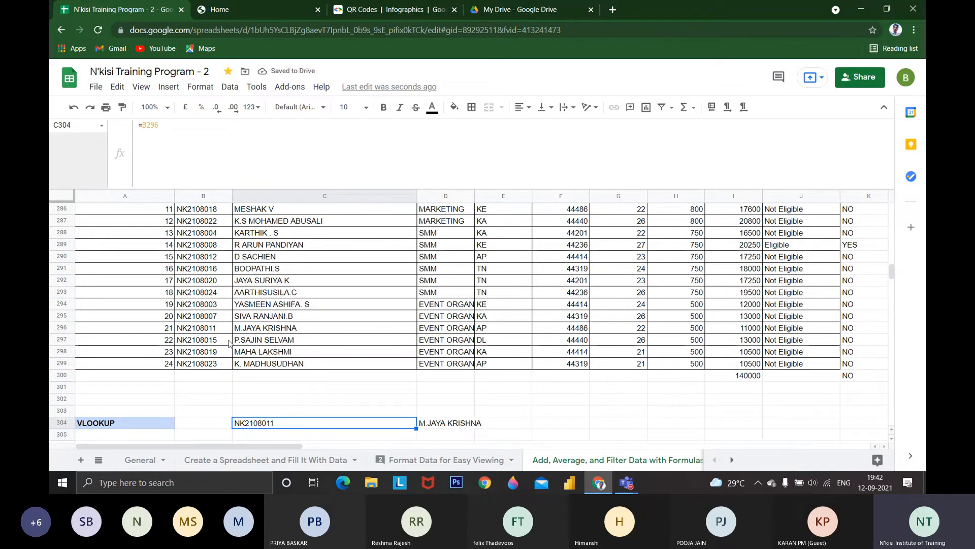
Enter an employee ID directly as text in C304 in place of the cell reference
text(nk)
key(BackSpace)
key(BackSpace)
text(NK)
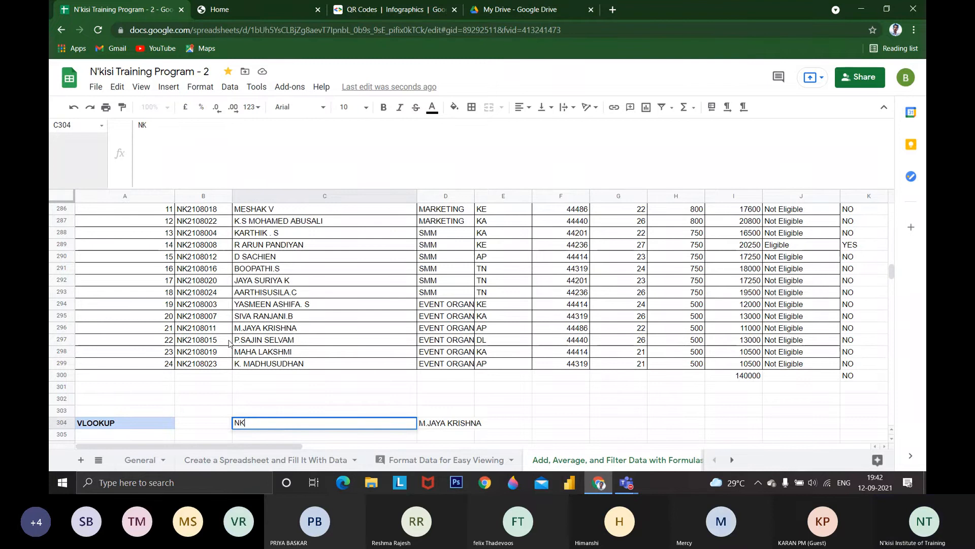
text(10804)
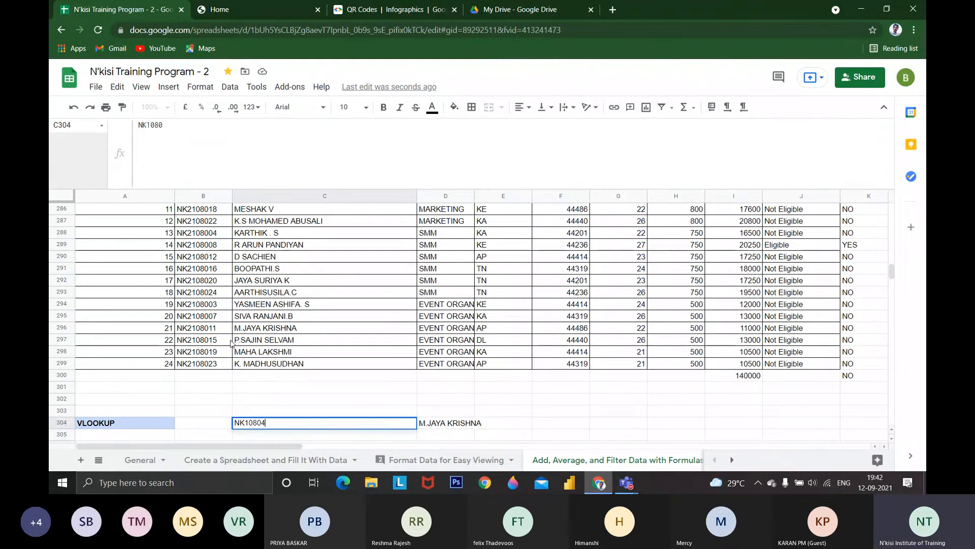
key(Return)
key(Up)
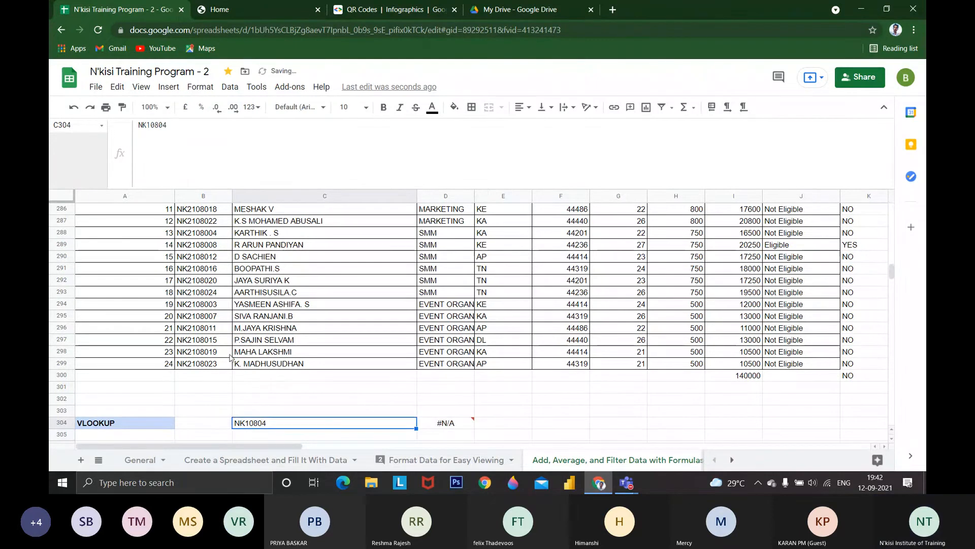
Correct the typed employee ID in C304 so that it matches the ID in B288
click(160, 124)
text(0)
key(Return)
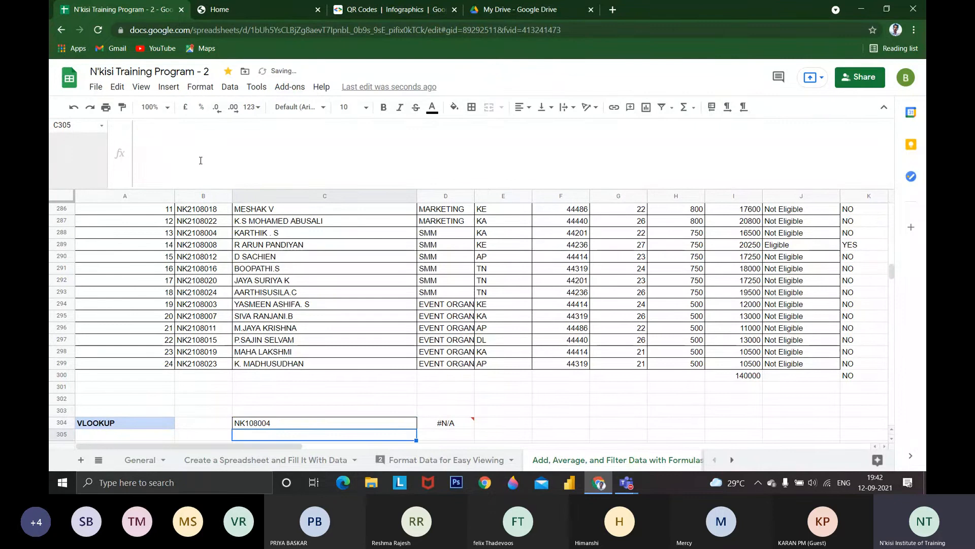
key(Up)
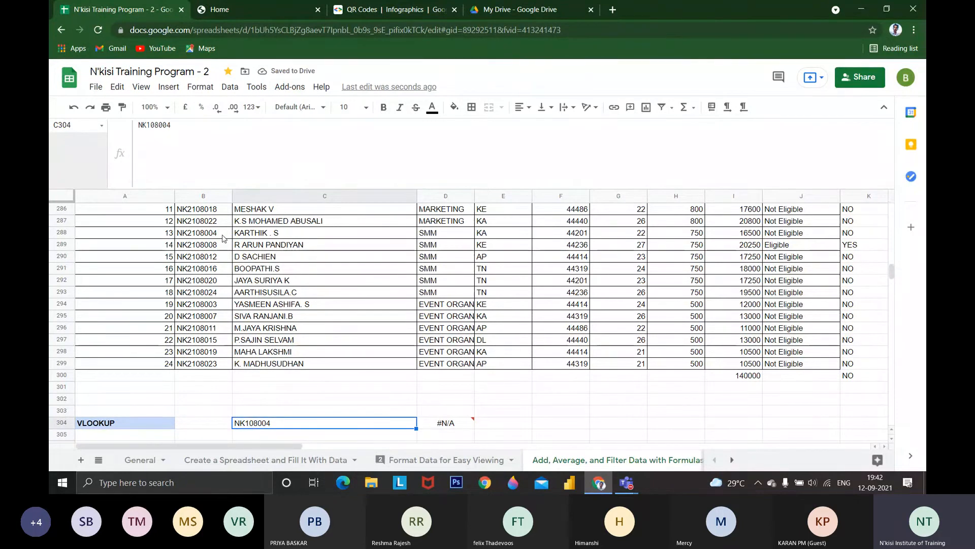
double_click(244, 420)
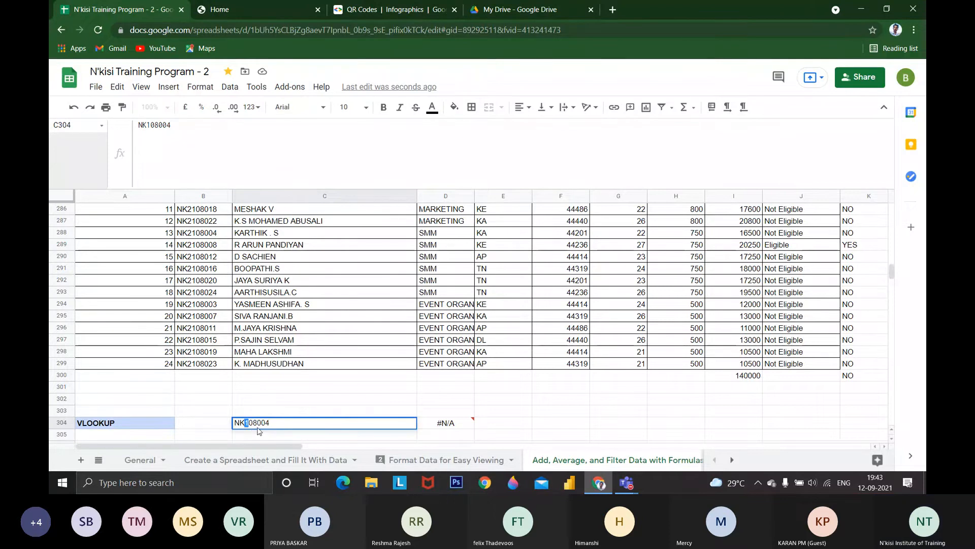
text(2)
key(Return)
key(Up)
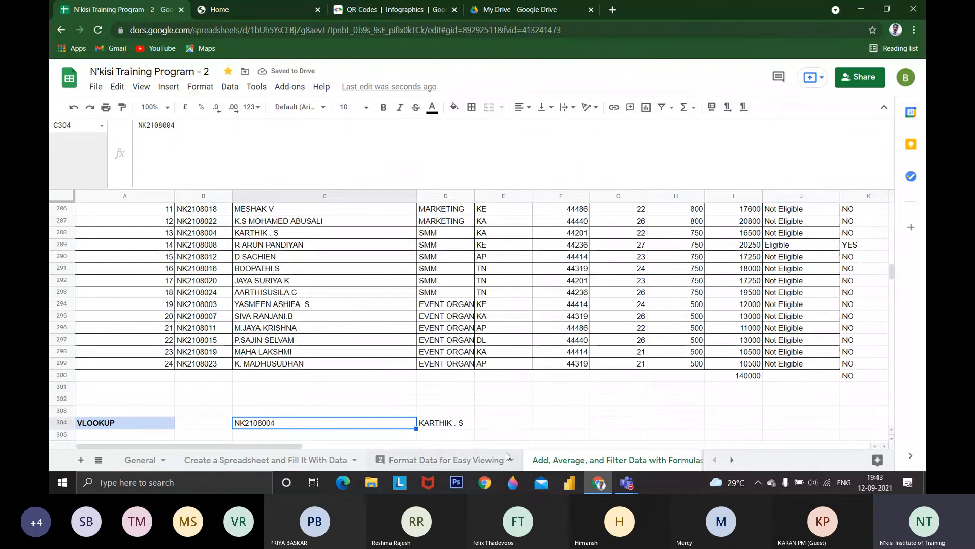
Copy the VLOOKUP formula from D304 into E304
click(455, 424)
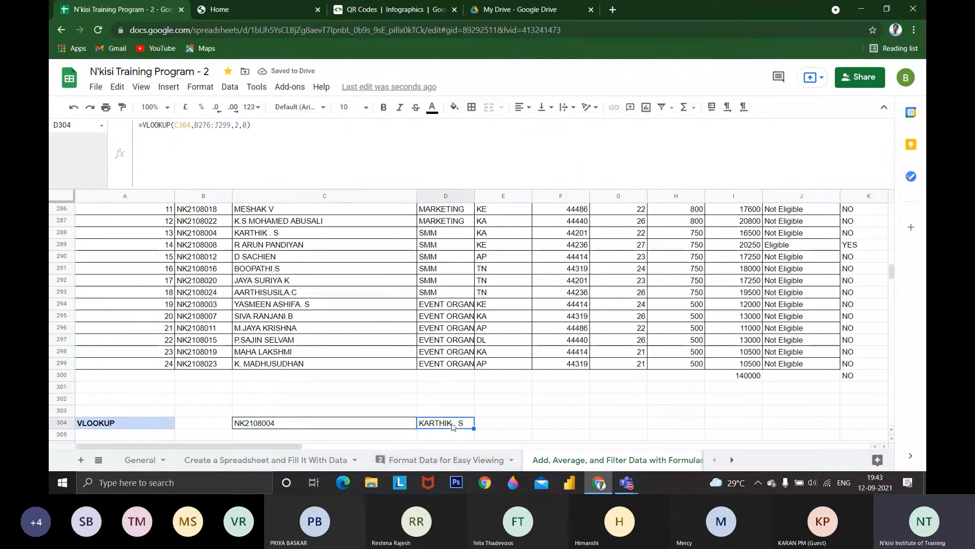
key(ctrl+c)
click(505, 427)
key(ctrl+v)
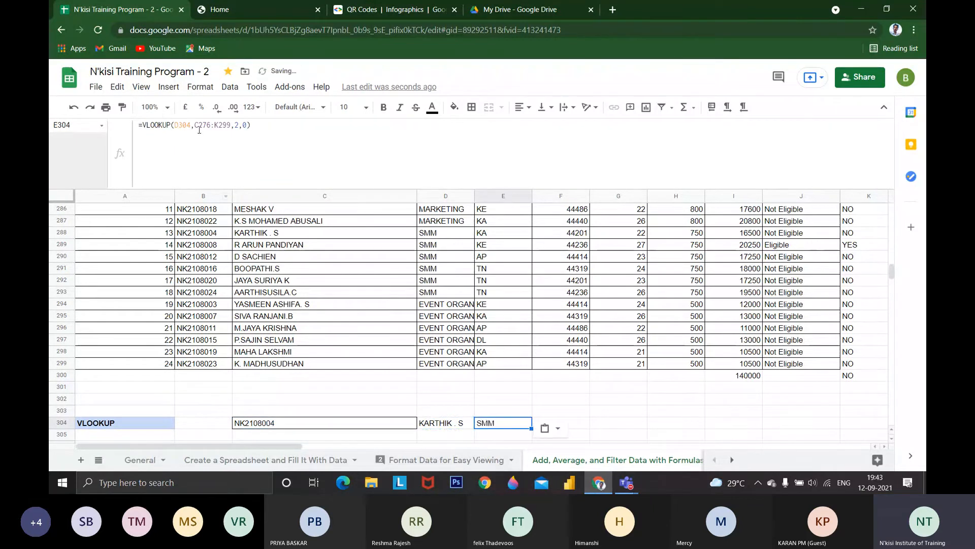
Change the search key of the VLOOKUP in E304 to C304
click(199, 130)
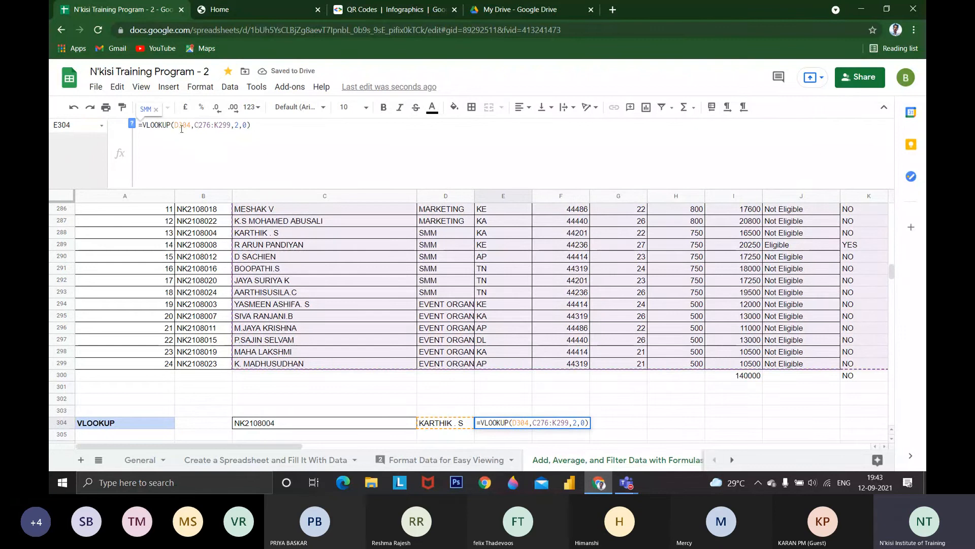
key(BackSpace)
text(C)
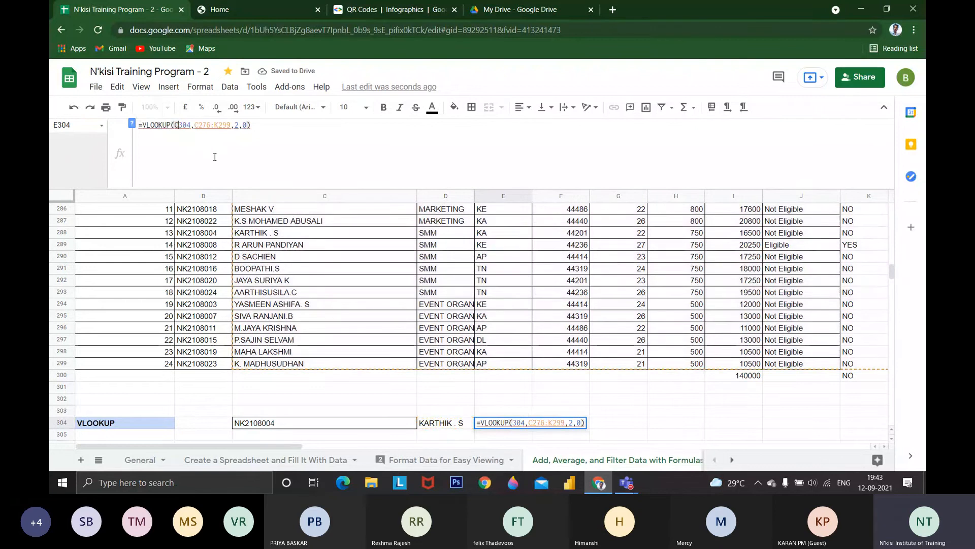
key(Right)
key(Right)
key(Right)
key(Right)
key(Right)
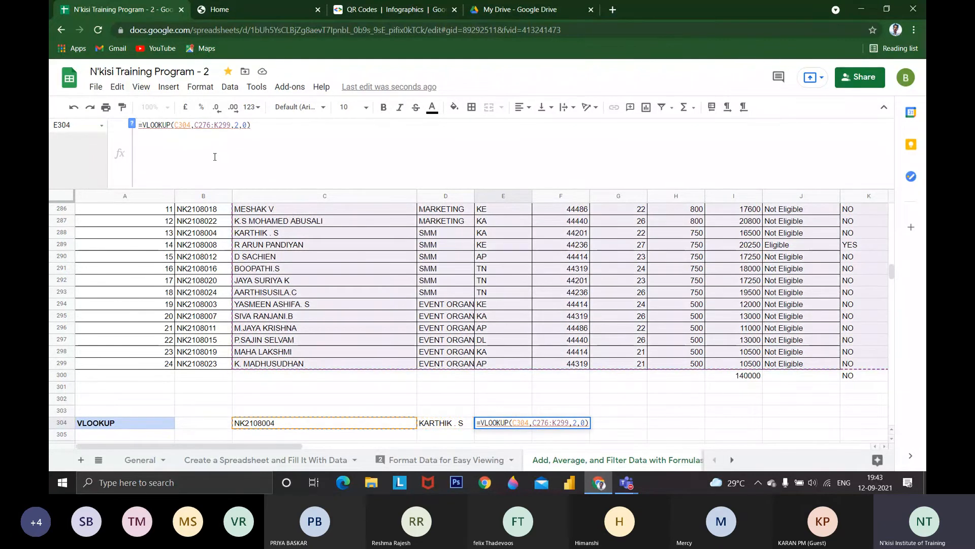
Change the lookup range of the VLOOKUP in E304 to B276:K299
key(BackSpace)
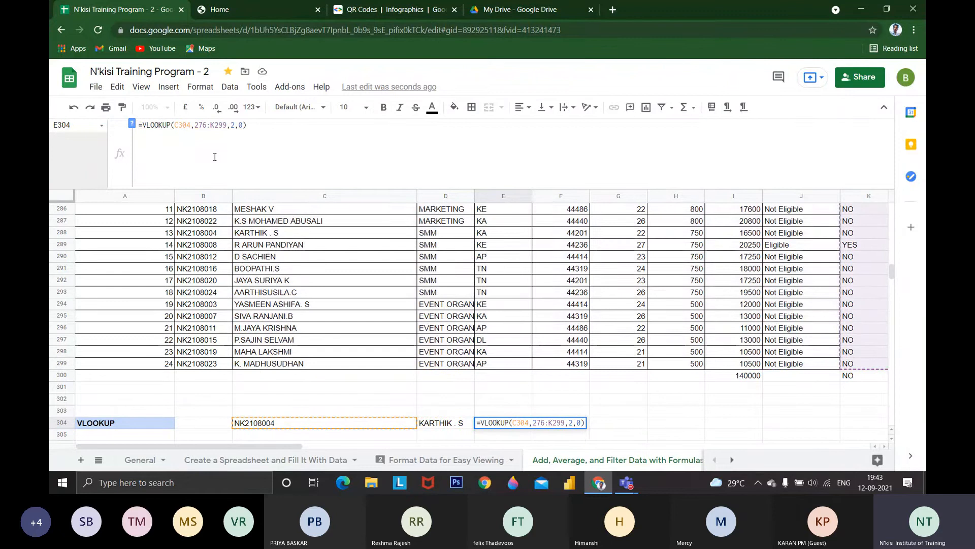
text(B)
key(Right)
key(Right)
key(Right)
key(Right)
key(Right)
key(BackSpace)
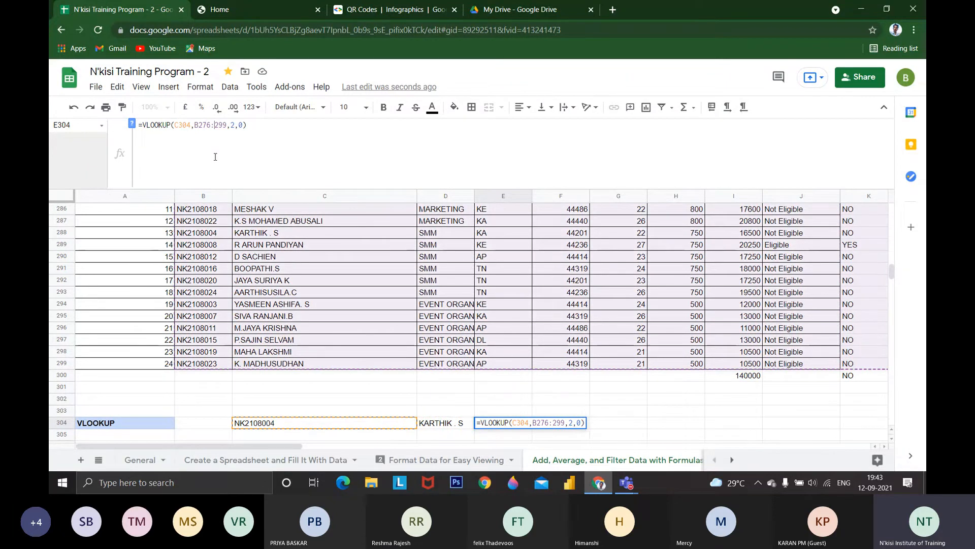
text(K)
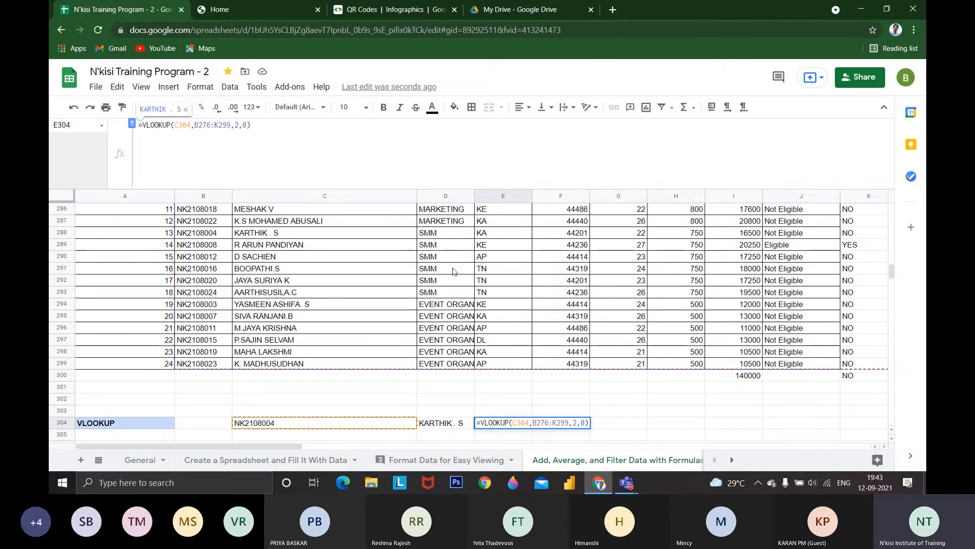
Set the column index of the VLOOKUP in E304 to 3 so it returns the department
key(BackSpace)
text(3)
key(Return)
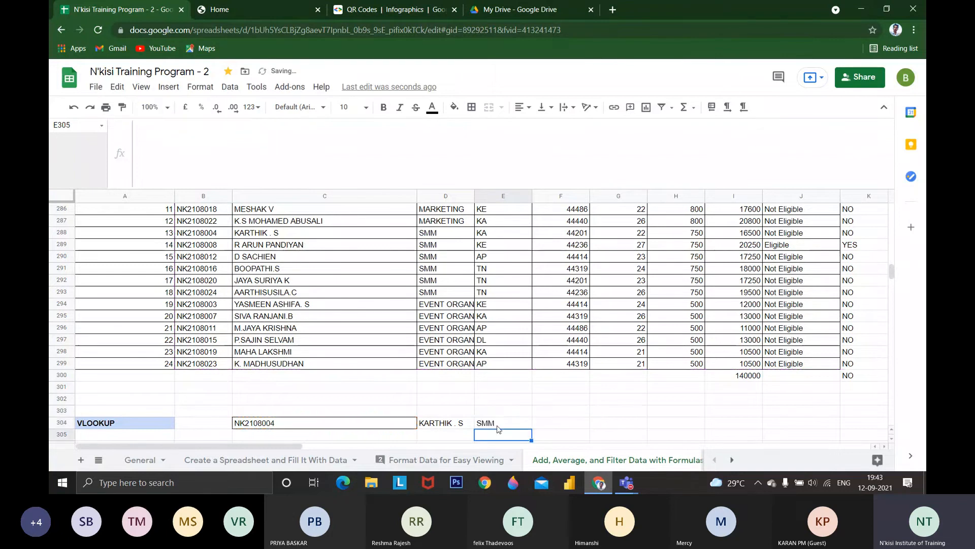
Replace the lookup ID in C304 with a reference to the ID in B286
click(497, 425)
click(348, 423)
text(+_)
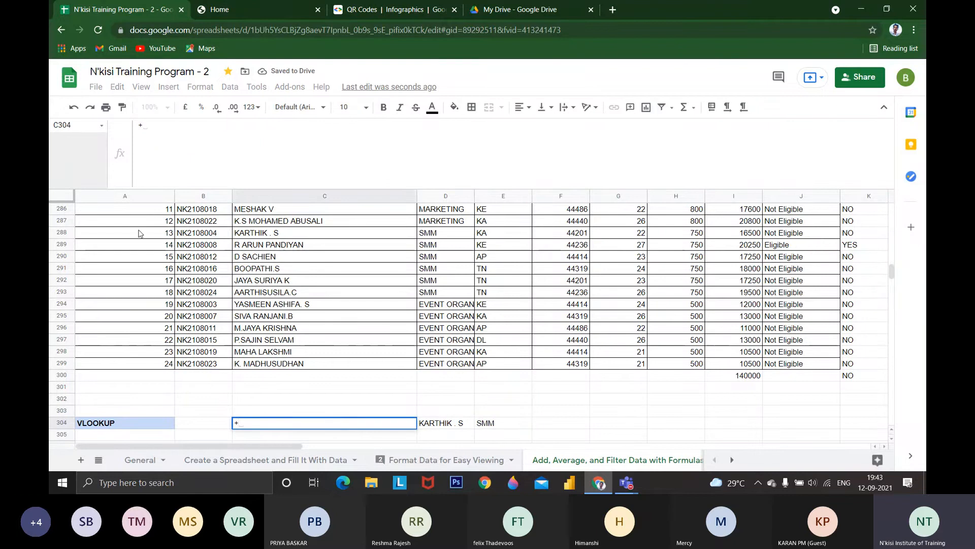
click(216, 208)
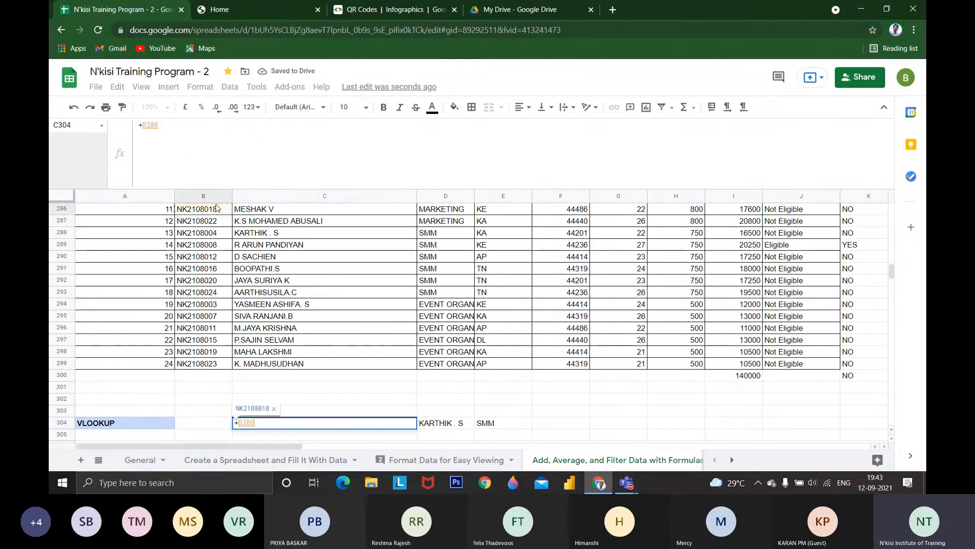
key(Return)
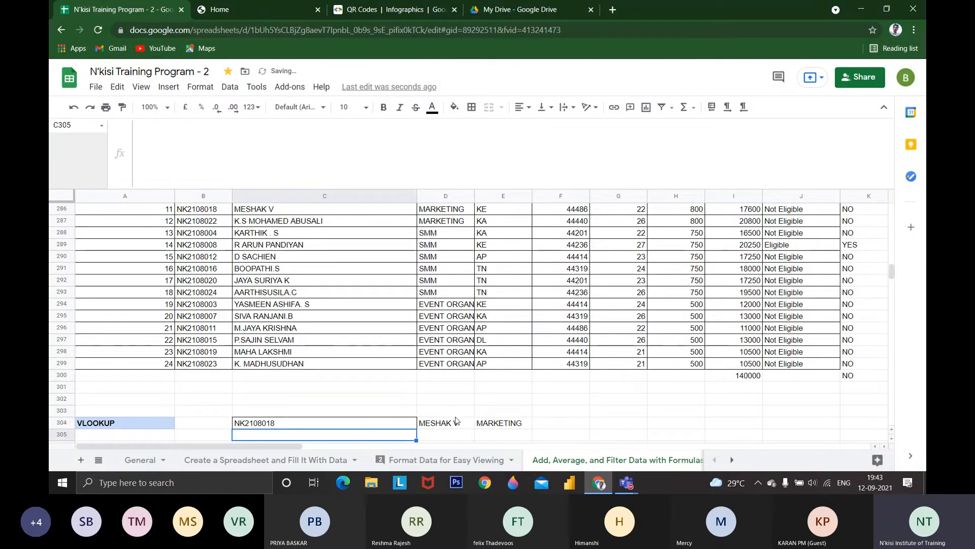
scroll(455, 420, down, 2)
key(Up)
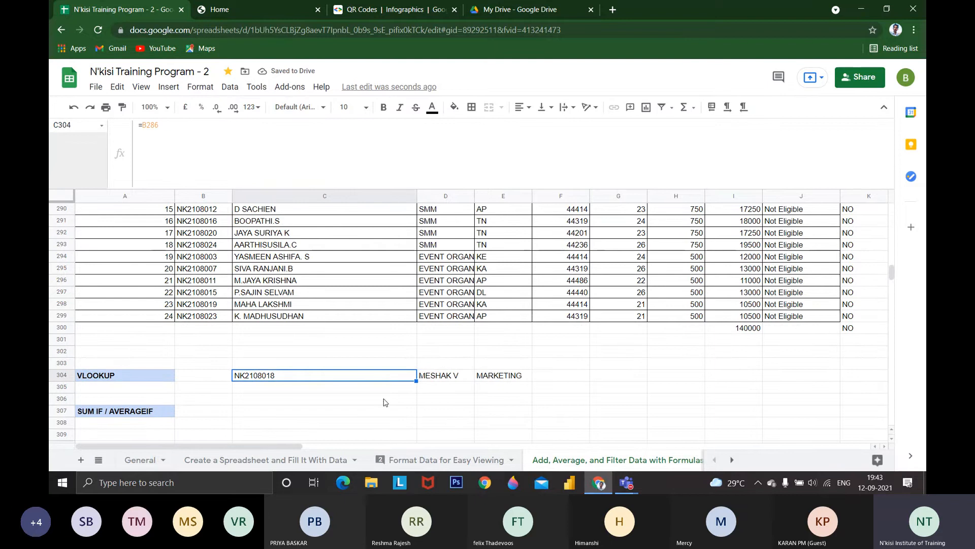
Make the start of the lookup range in E304's VLOOKUP absolute as $B$276
click(449, 379)
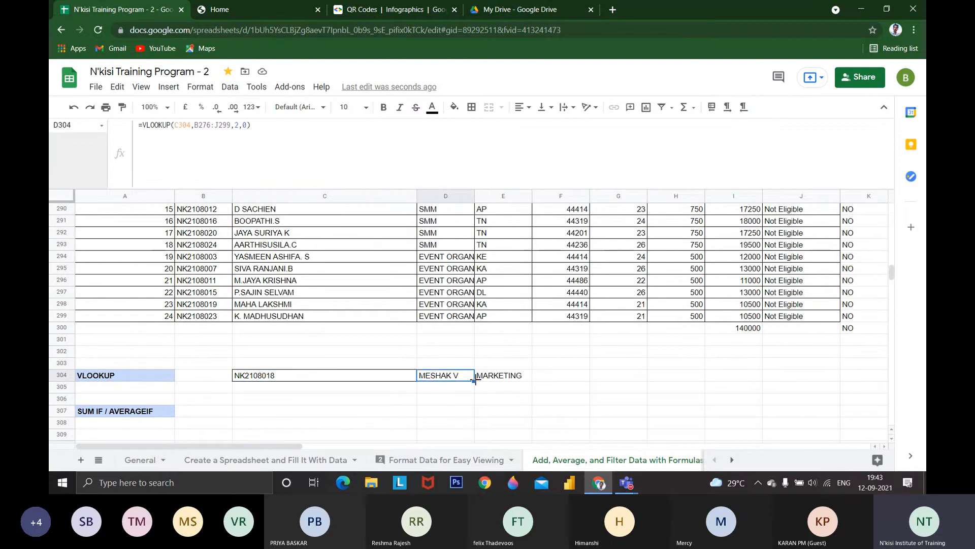
click(548, 379)
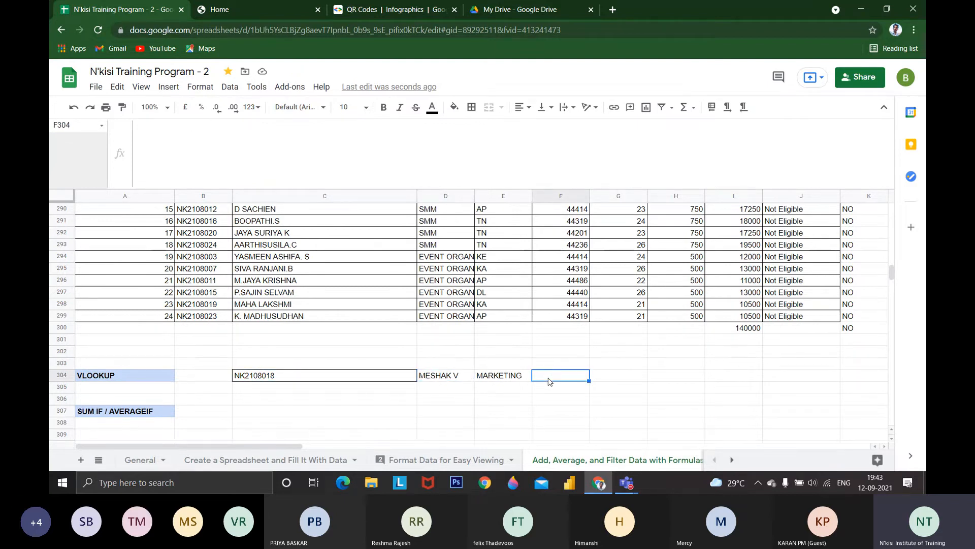
click(503, 379)
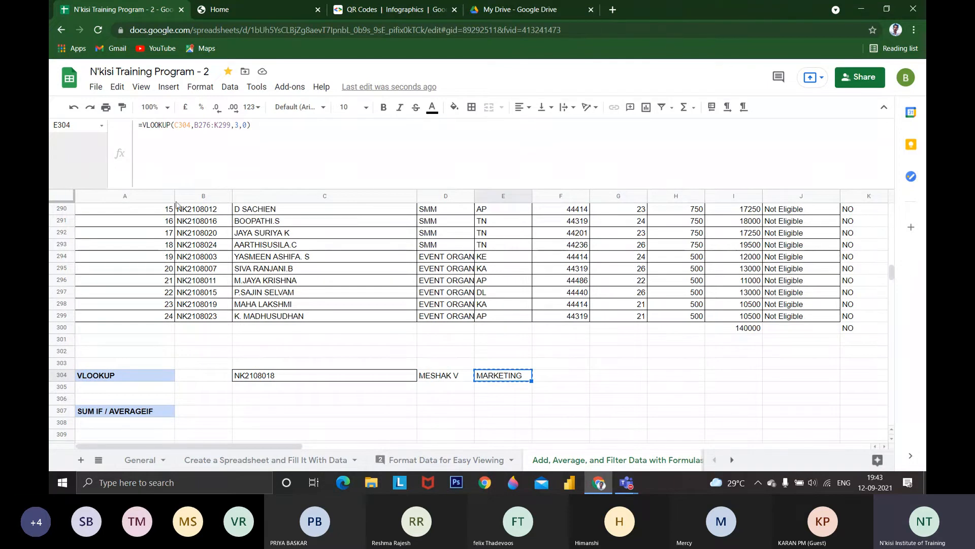
click(205, 127)
triple_click(200, 127)
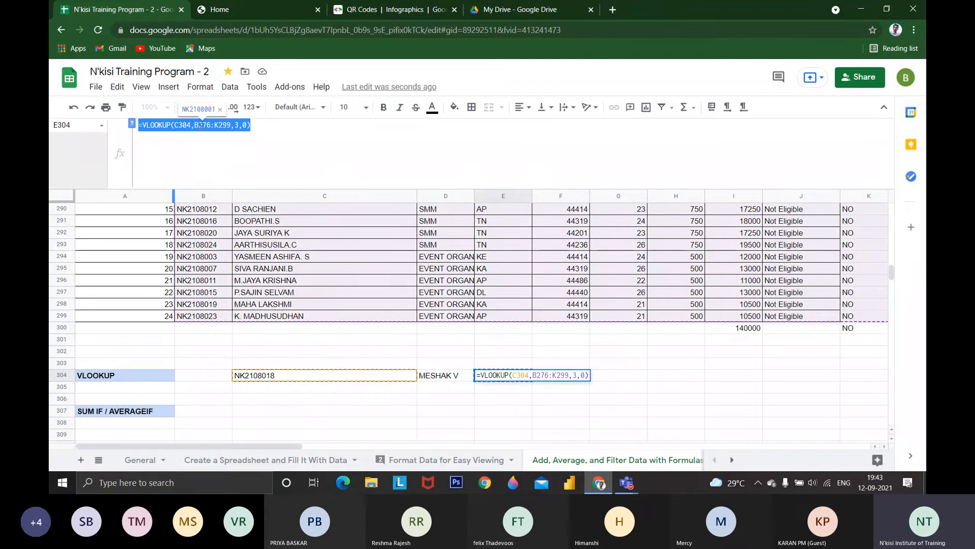
right_click(202, 128)
click(197, 127)
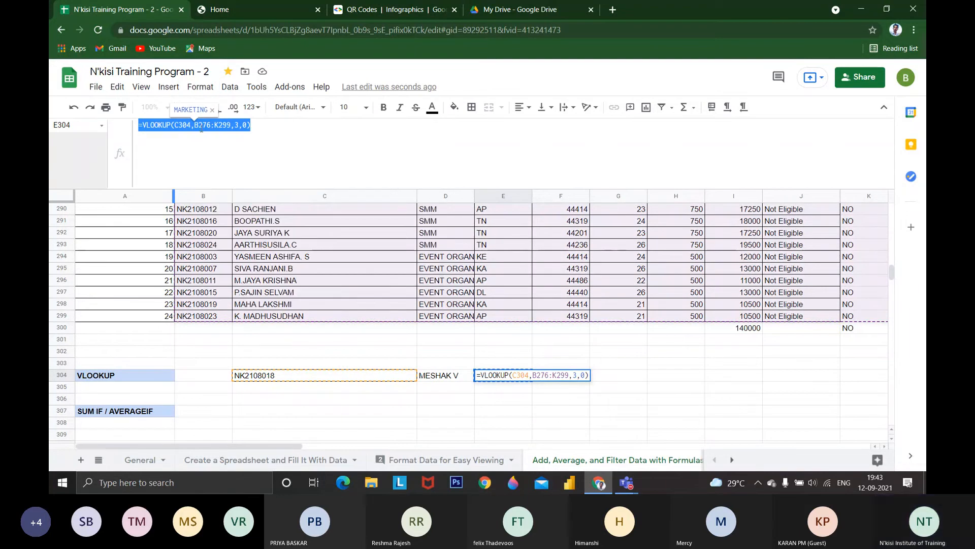
click(195, 127)
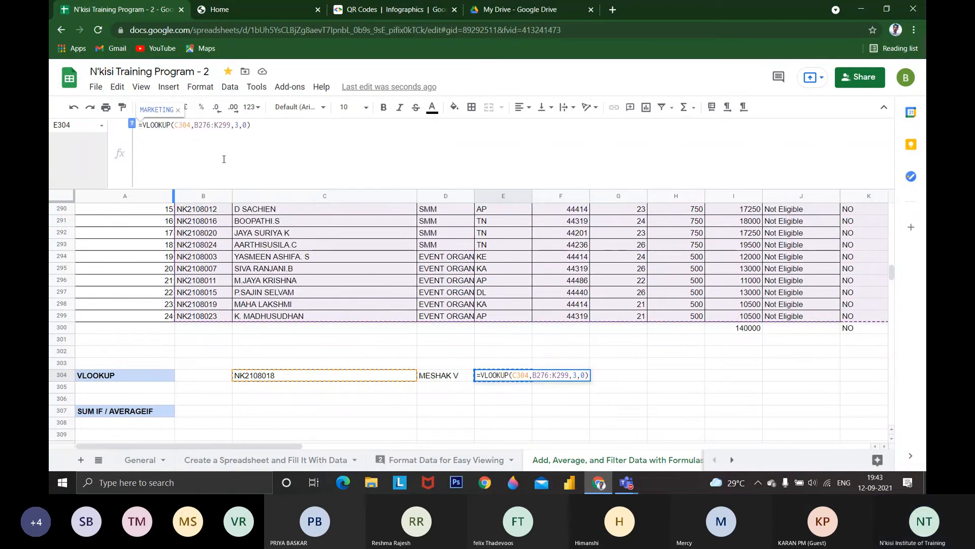
text($)
click(203, 127)
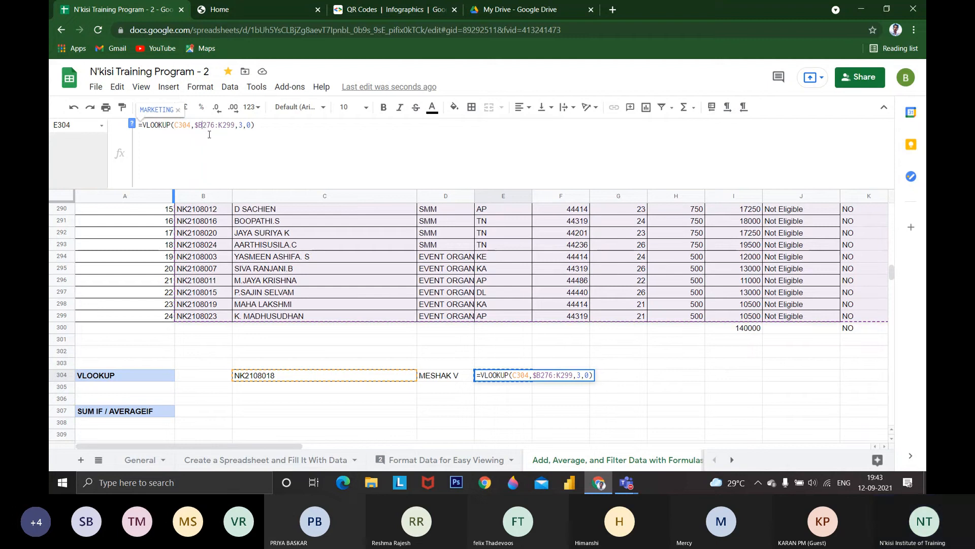
text($)
Make the end of the lookup range in E304's VLOOKUP absolute as $K$299 and apply the formula
click(222, 128)
text($)
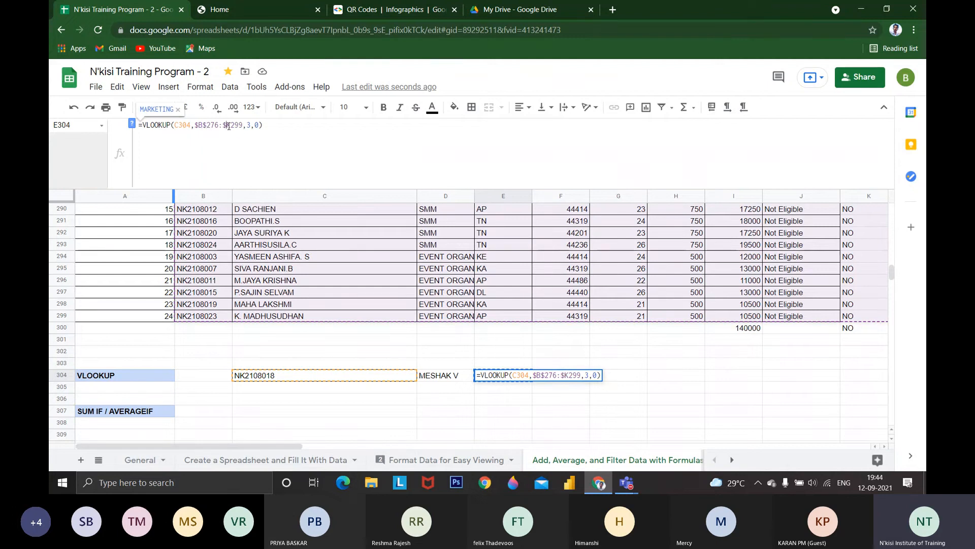
click(230, 127)
text($)
key(Return)
key(Up)
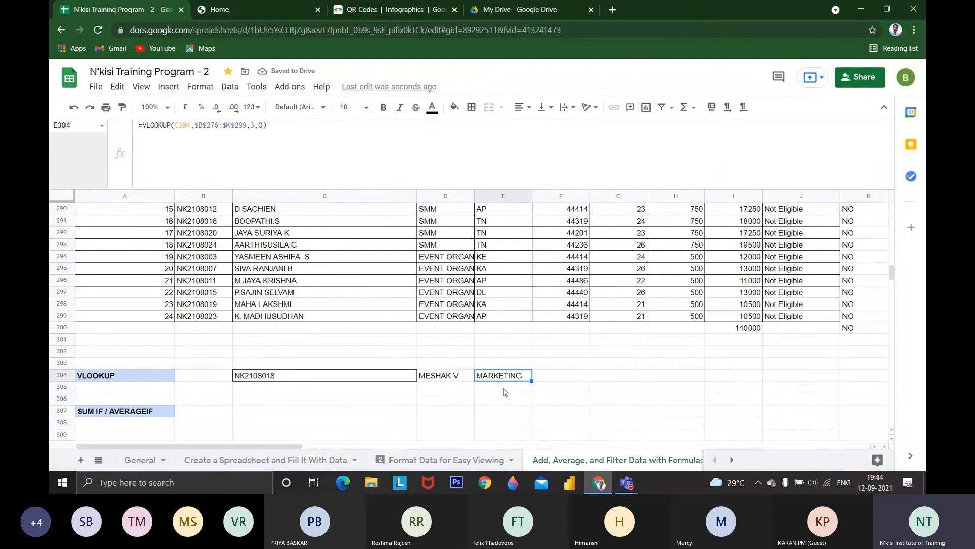
Copy the VLOOKUP with the absolute range from E304 into F304
key(ctrl+c)
click(541, 379)
key(ctrl+v)
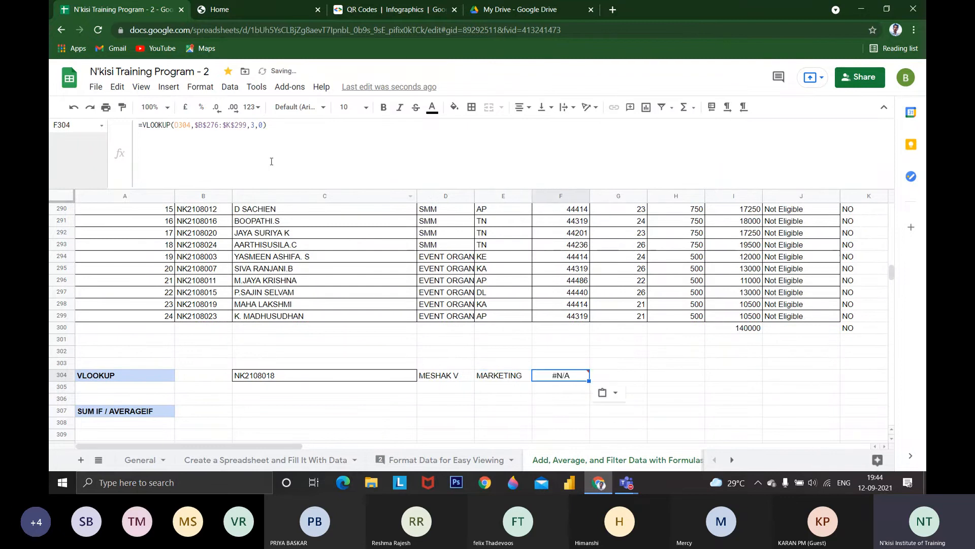
Change F304's VLOOKUP to look up the ID in C304 and return column 8 of the range
click(180, 125)
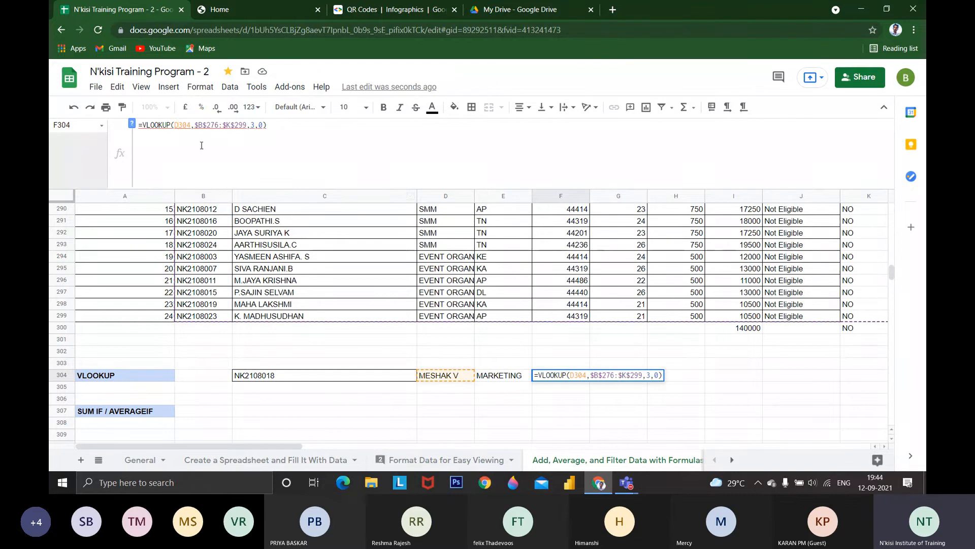
key(BackSpace)
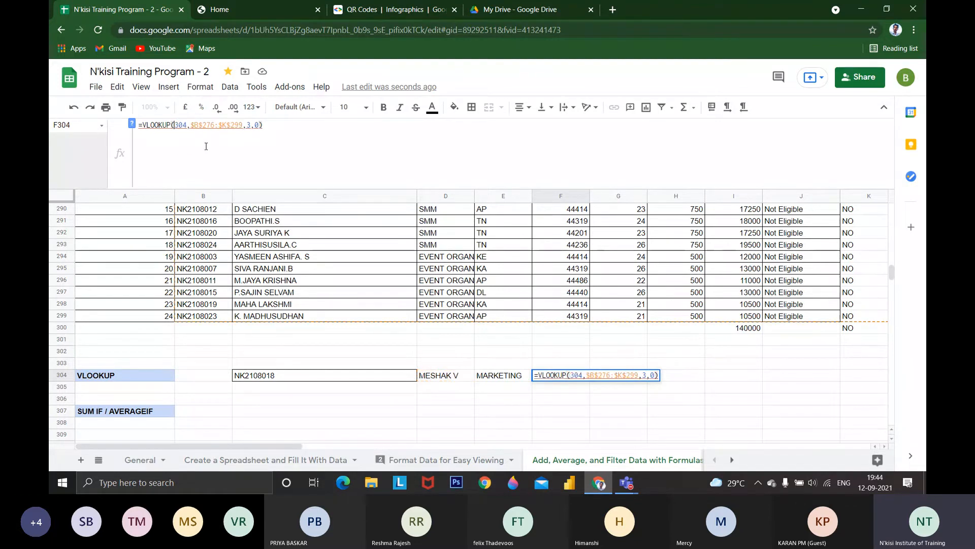
text(C)
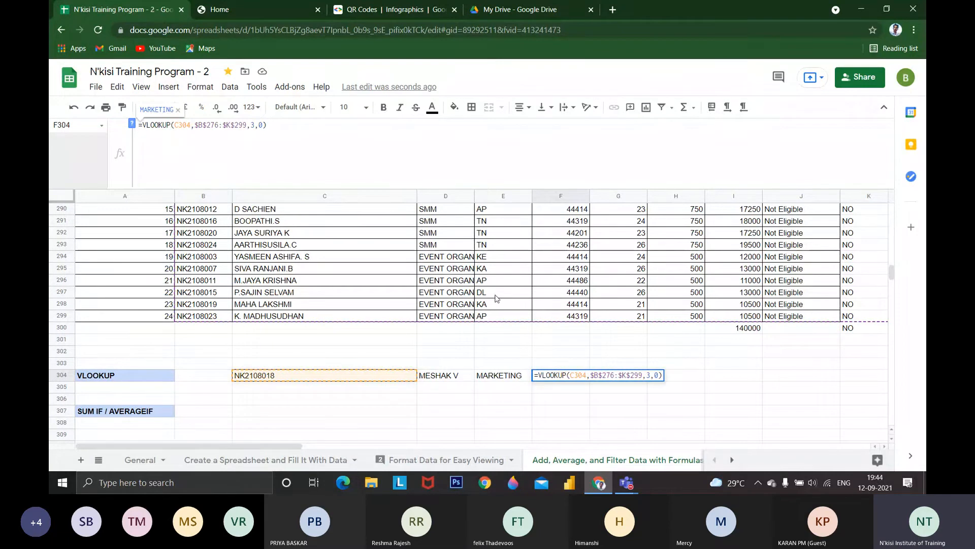
double_click(253, 125)
text(8)
key(Return)
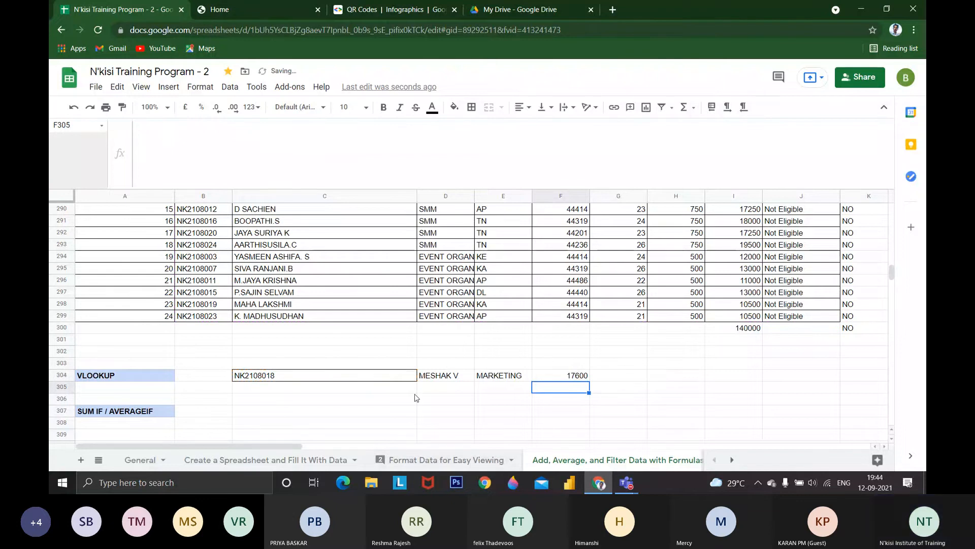
Replace the lookup ID in C304 with a reference to the ID in B291
click(262, 379)
text(+)
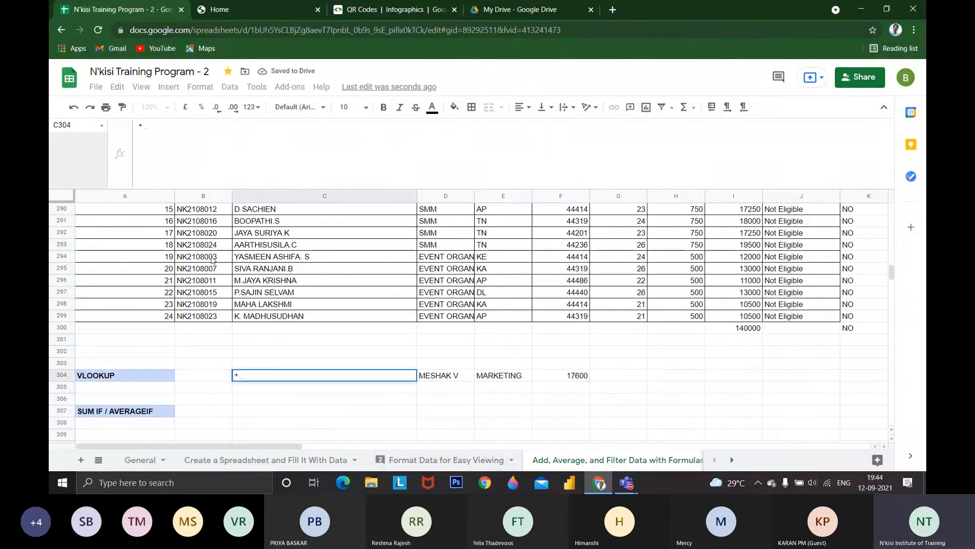
click(211, 222)
key(Return)
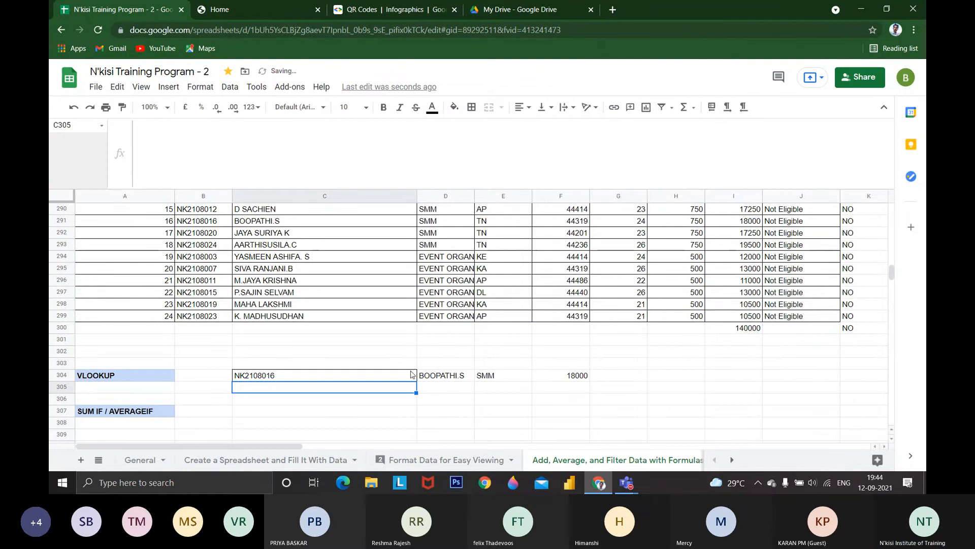
Replace the lookup ID in C304 with a reference to the first employee's ID in B276
text(+)
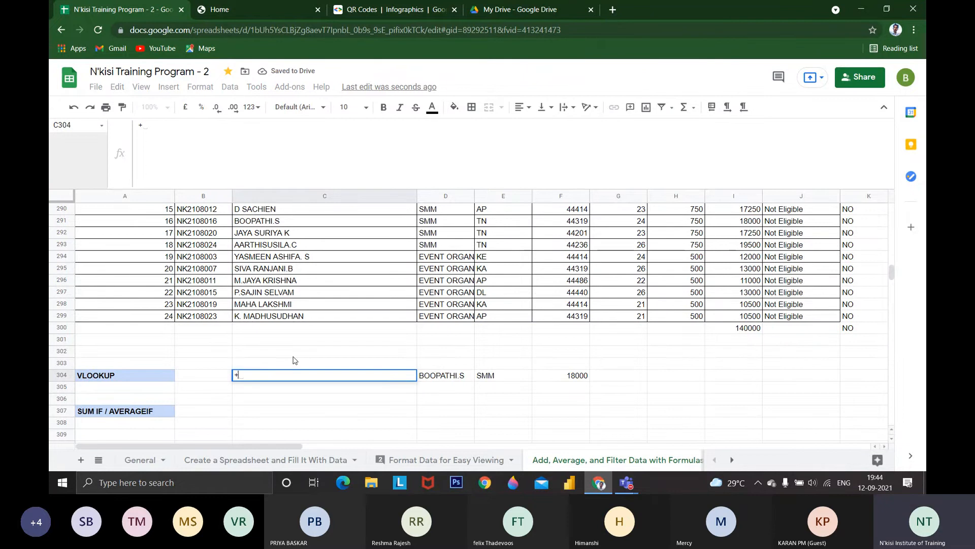
scroll(296, 361, up, 4)
click(218, 234)
key(Return)
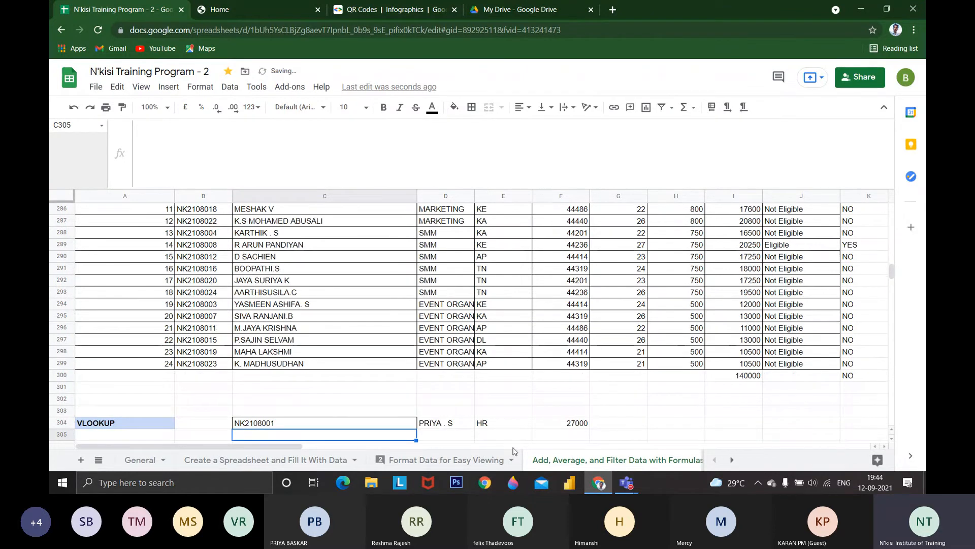
Compare F304's VLOOKUP result with the first employee's Gross Pay in I276
click(585, 427)
scroll(585, 427, up, 6)
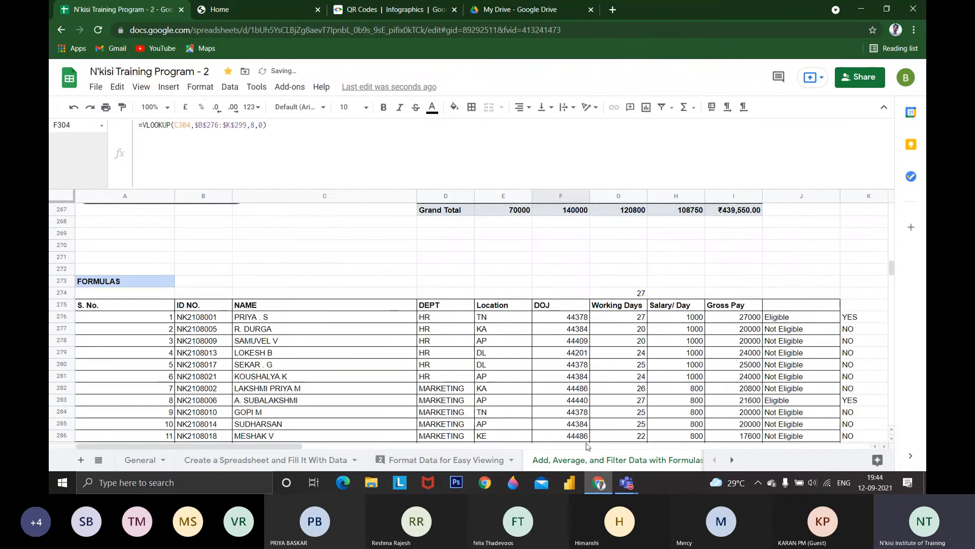
click(729, 320)
scroll(729, 323, down, 9)
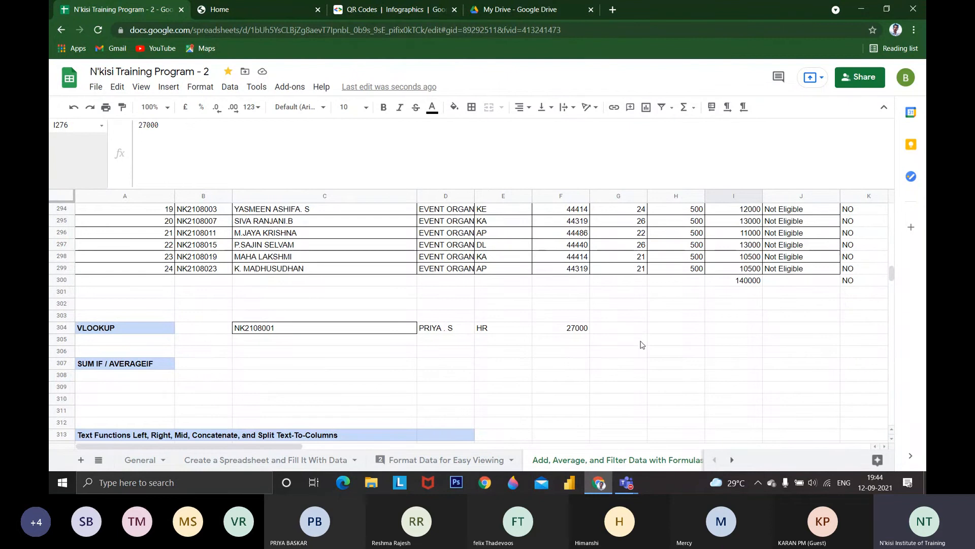
scroll(641, 346, up, 8)
scroll(642, 345, up, 3)
scroll(650, 356, down, 7)
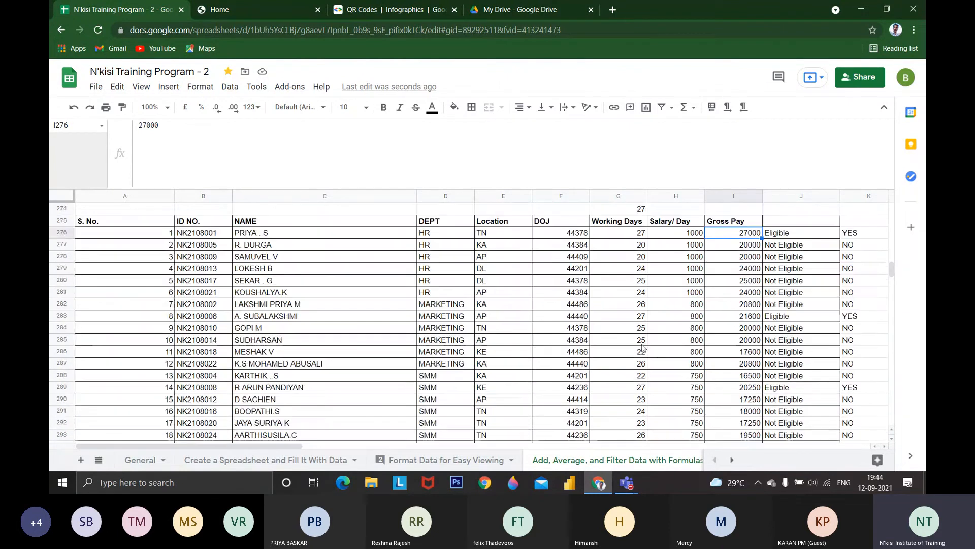
Examine the SUMIF formula in I300, checking its department range, HR criterion and Gross Pay sum range against the table
scroll(659, 362, down, 3)
click(718, 319)
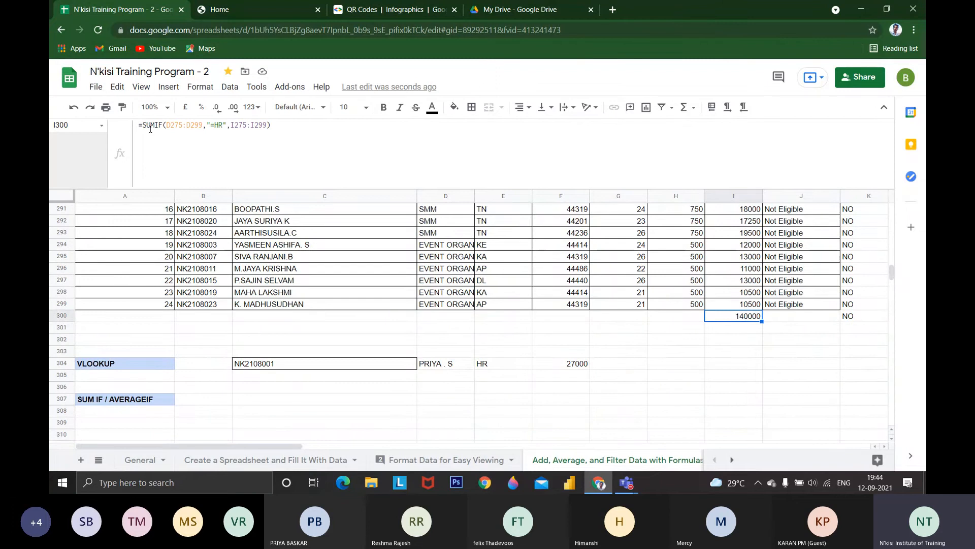
click(291, 124)
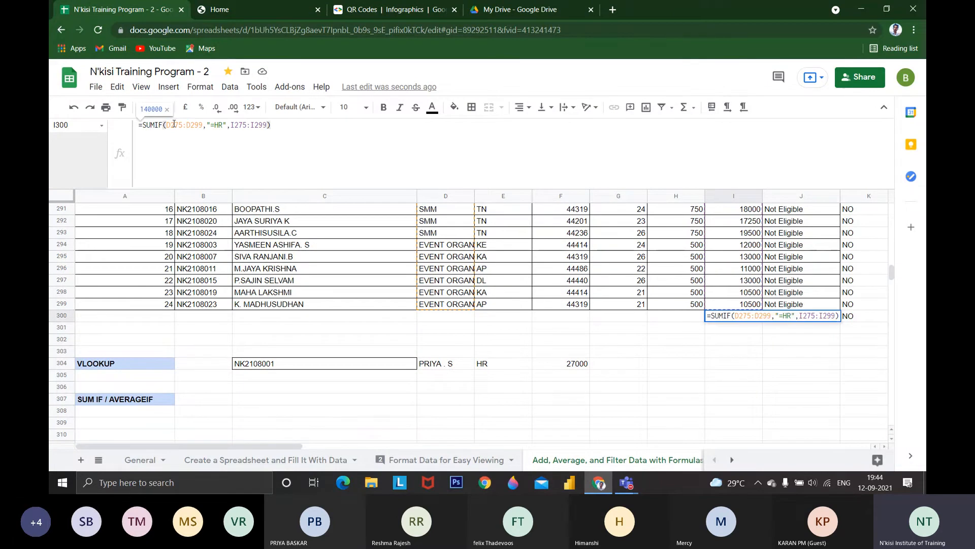
drag(170, 125, 198, 126)
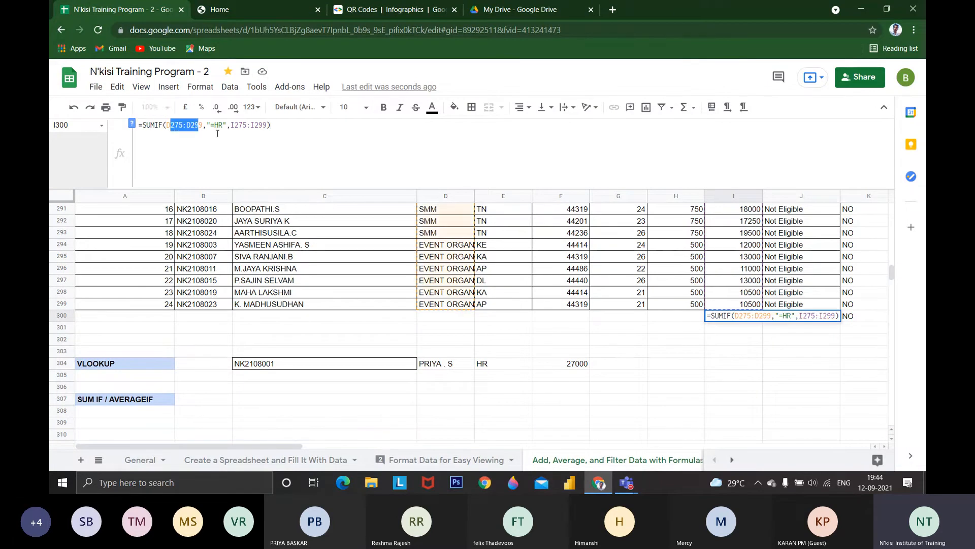
click(218, 126)
scroll(421, 266, up, 3)
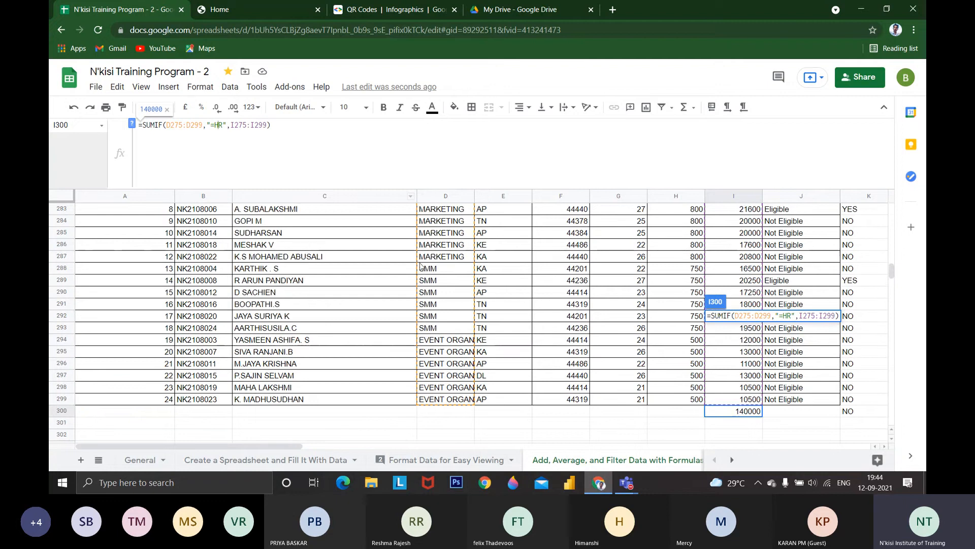
scroll(421, 266, up, 4)
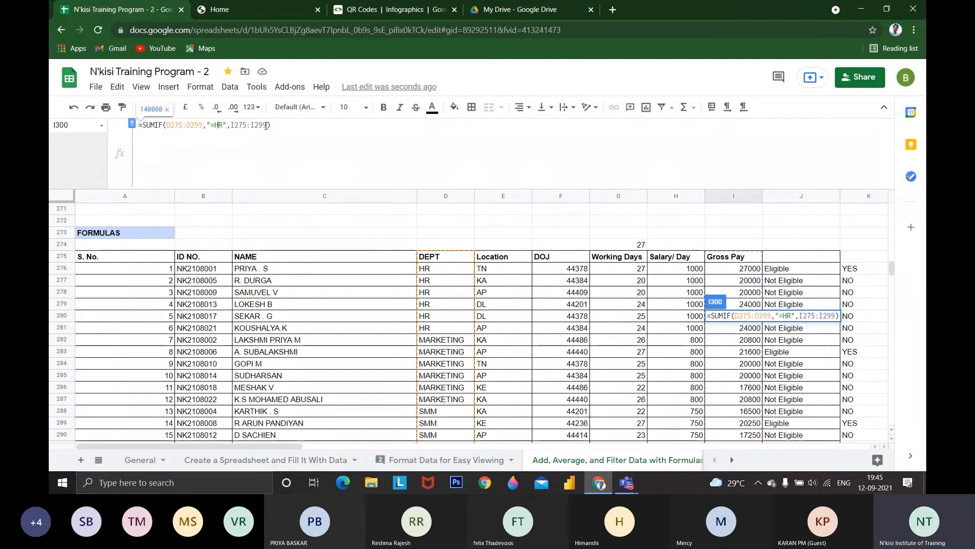
key(Return)
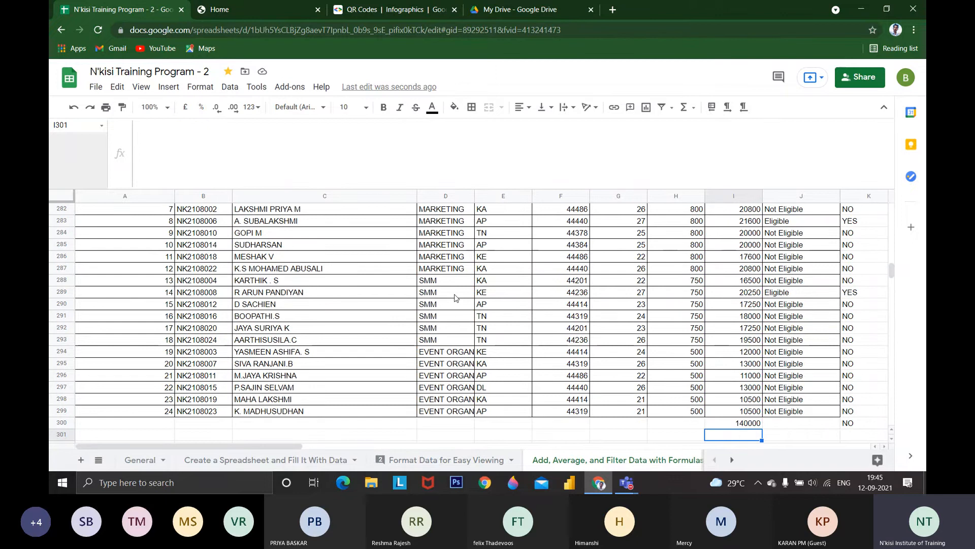
Start an AVERAGEIF formula in I301, below the SUMIF total
text(=AV)
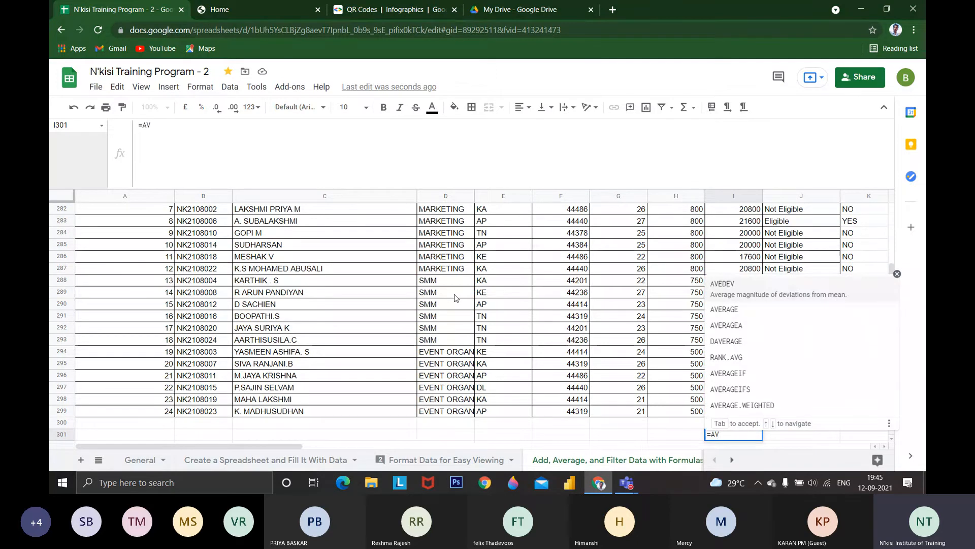
text(ERRG)
key(BackSpace)
key(BackSpace)
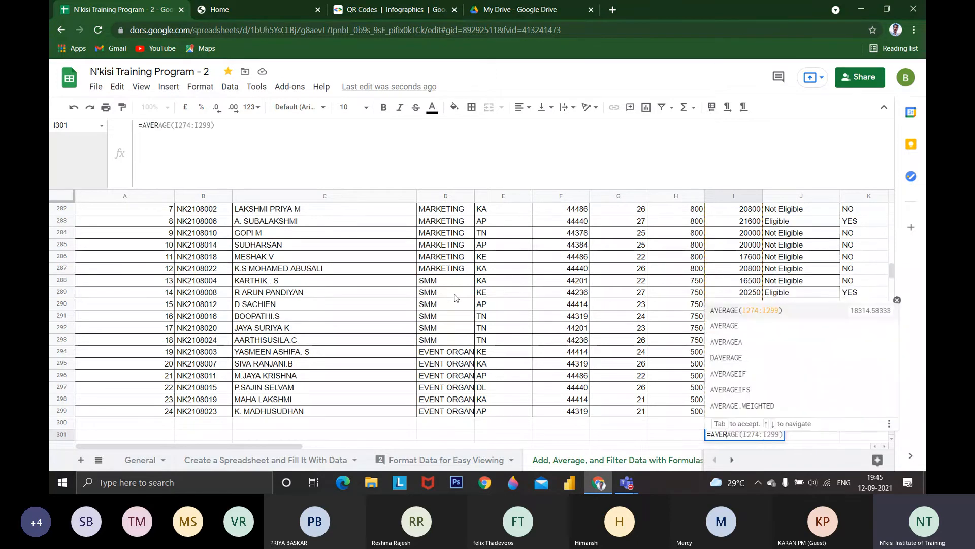
text(S)
key(BackSpace)
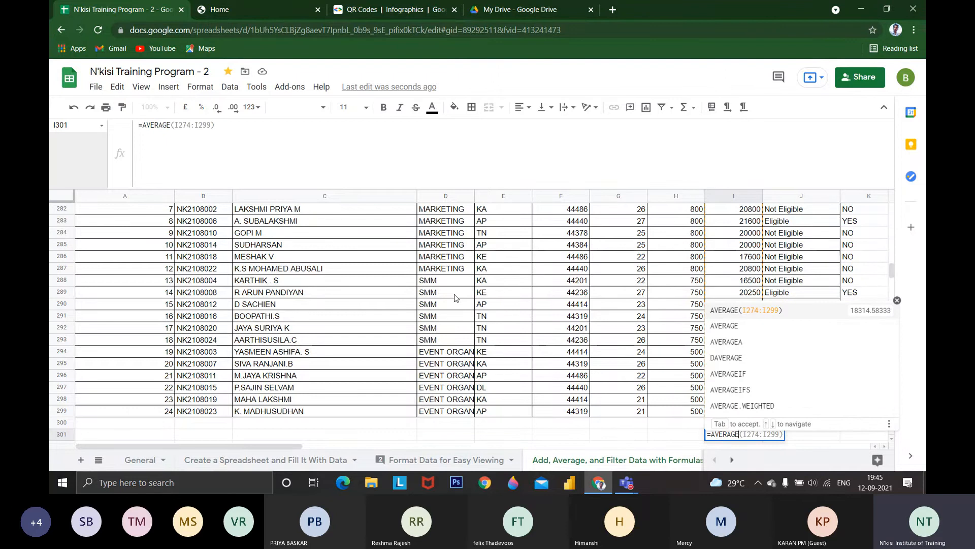
key(Down)
key(Down)
key(Tab)
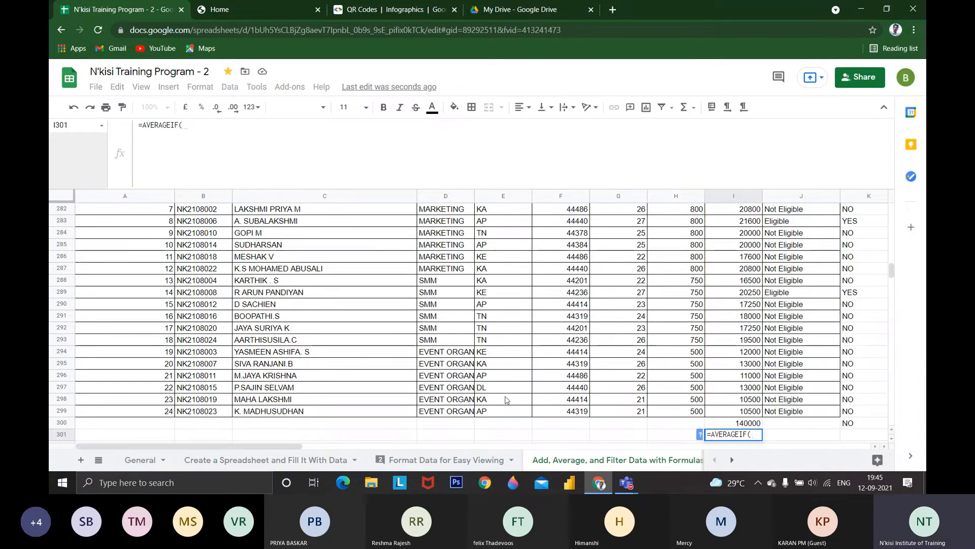
Set the criteria range of I301's AVERAGEIF to D276:I299
scroll(464, 401, up, 2)
scroll(468, 412, up, 1)
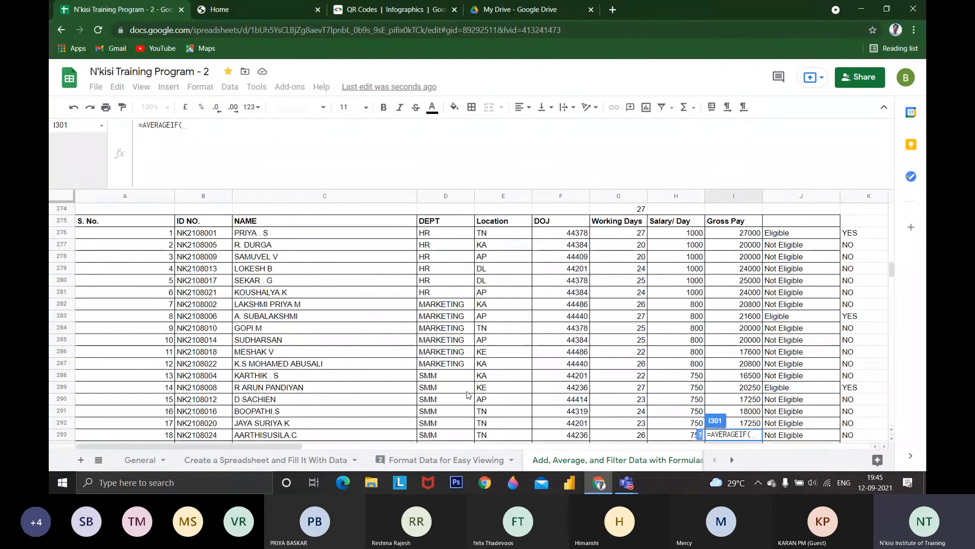
scroll(466, 396, down, 1)
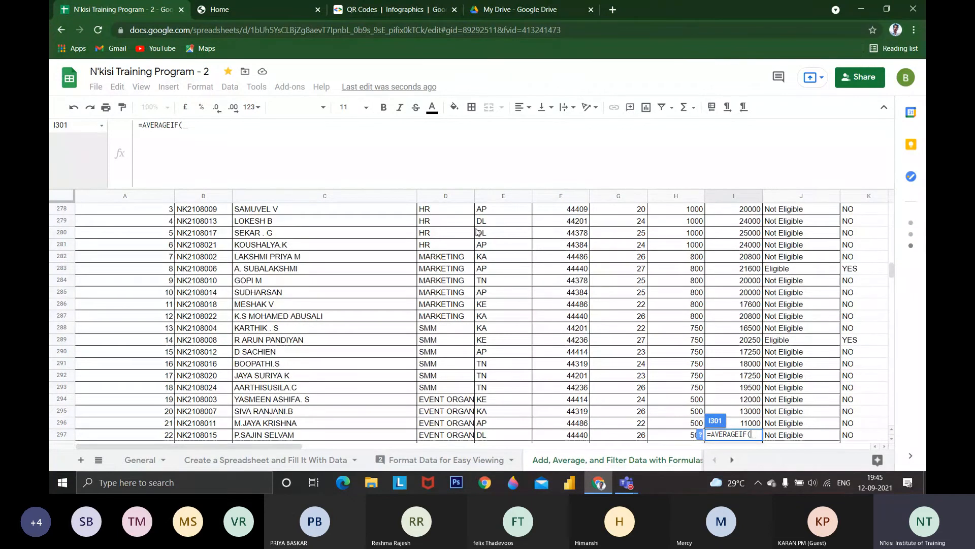
scroll(477, 232, up, 3)
drag(442, 279, 736, 351)
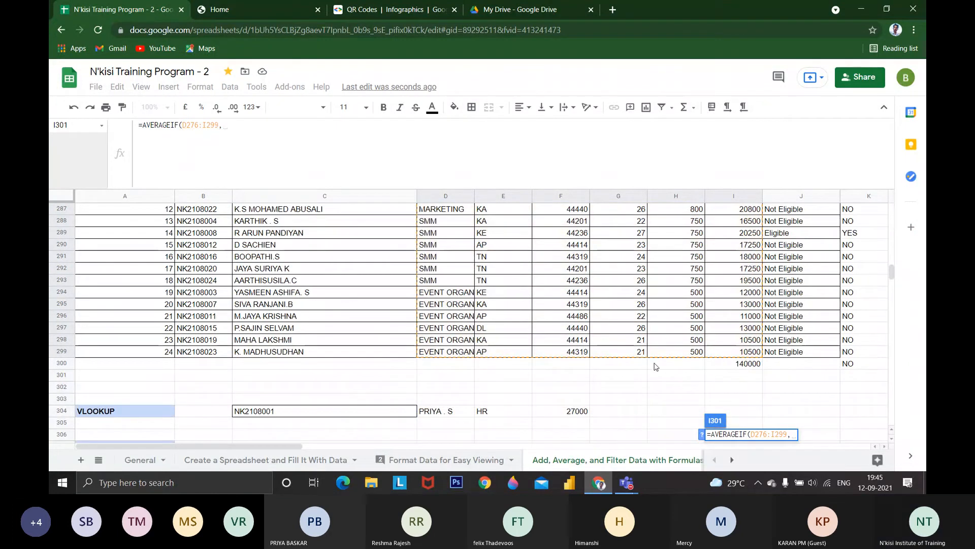
text(,)
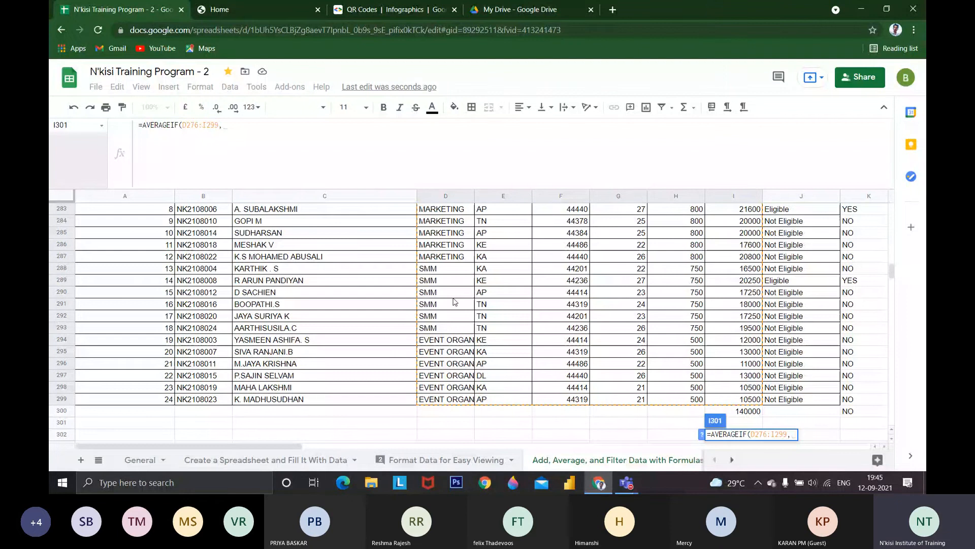
text(=SM)
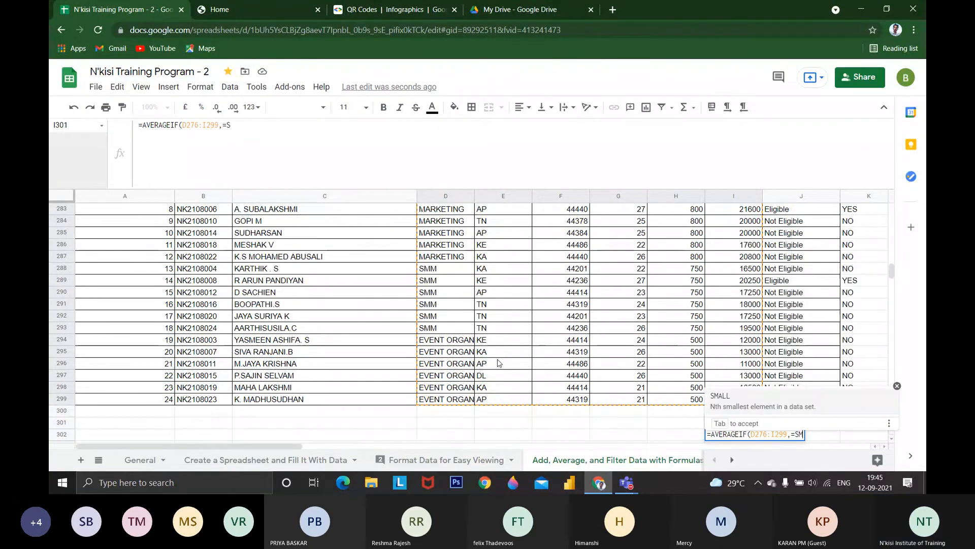
text(M")
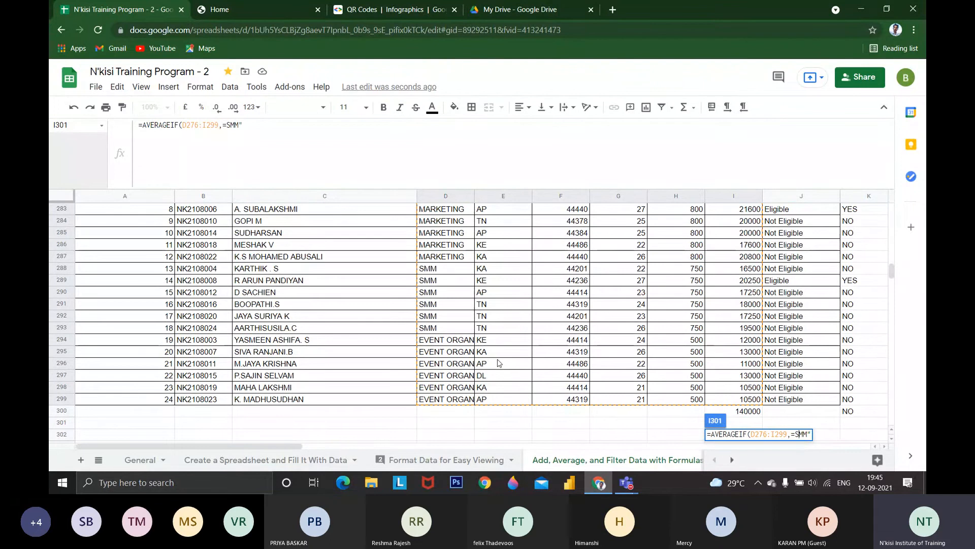
Enter "=SMM" in quotation marks as the criterion of the AVERAGEIF formula in I301
key(Left)
key(Left)
text(")
text(,)
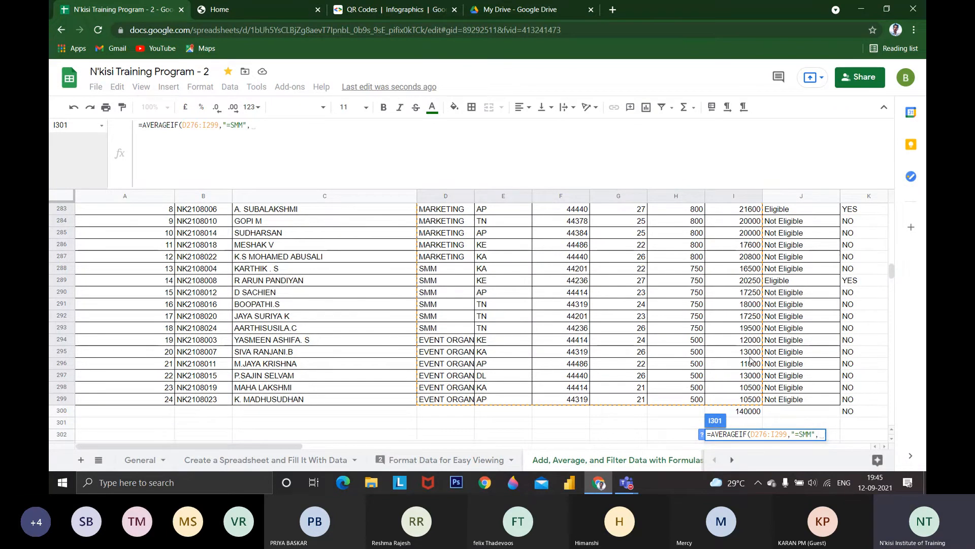
Set the AVERAGEIF's average range to the Gross Pay cells I276:I299 and apply the formula in I301
scroll(750, 369, up, 2)
scroll(750, 376, up, 4)
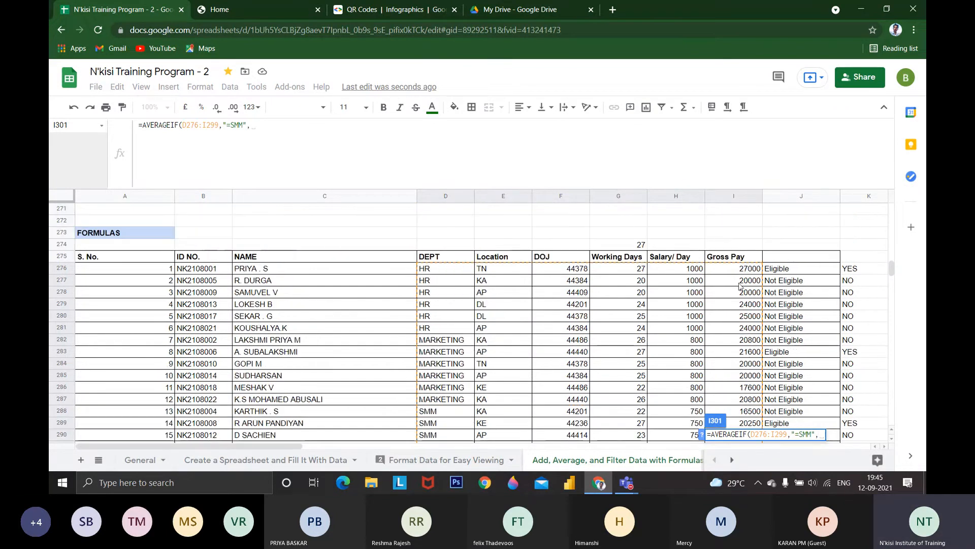
drag(735, 272, 746, 400)
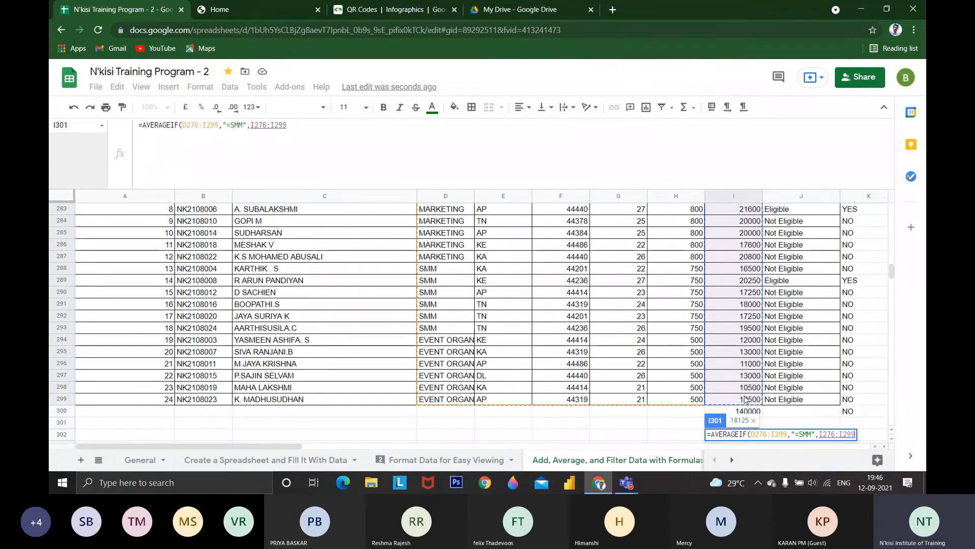
key(Return)
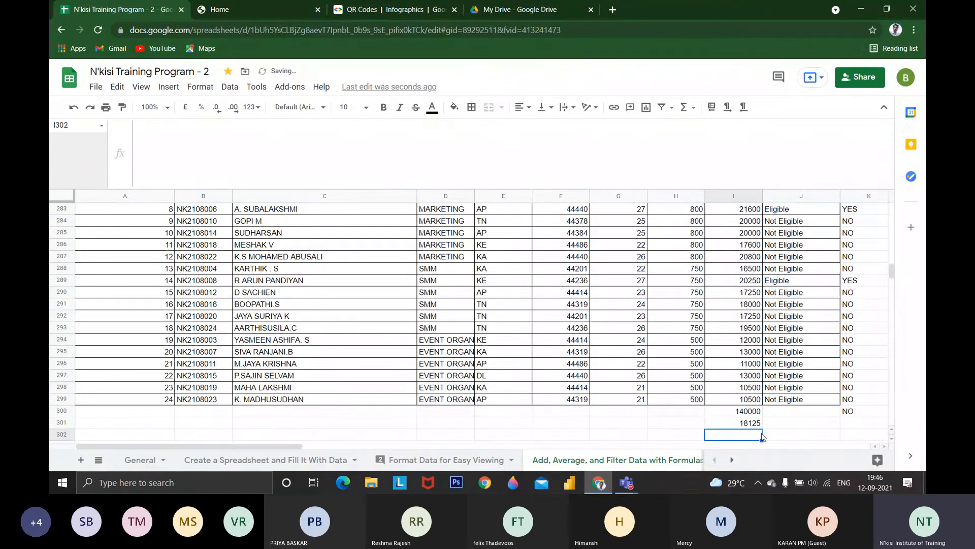
Filter the DEPT slicer so that only SMM stays selected
click(747, 422)
scroll(610, 406, up, 8)
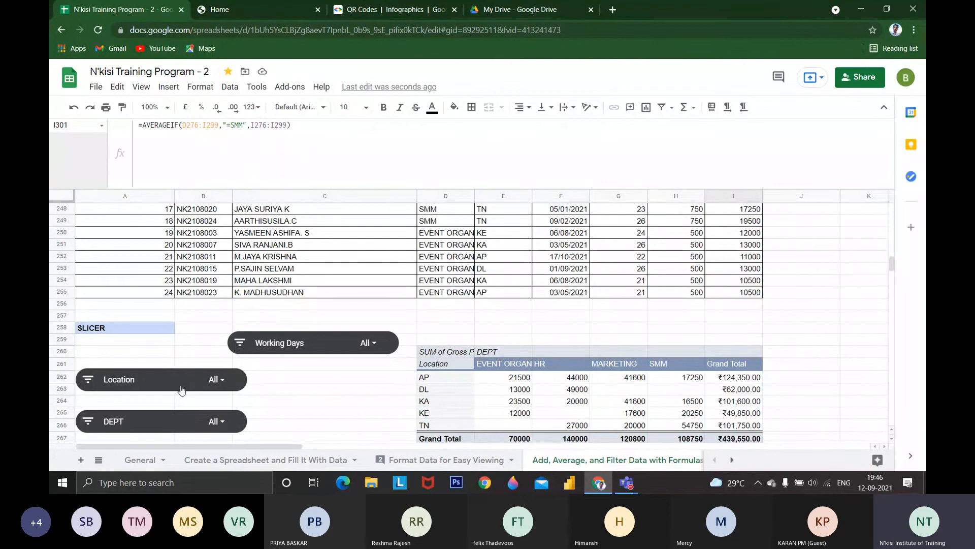
click(214, 421)
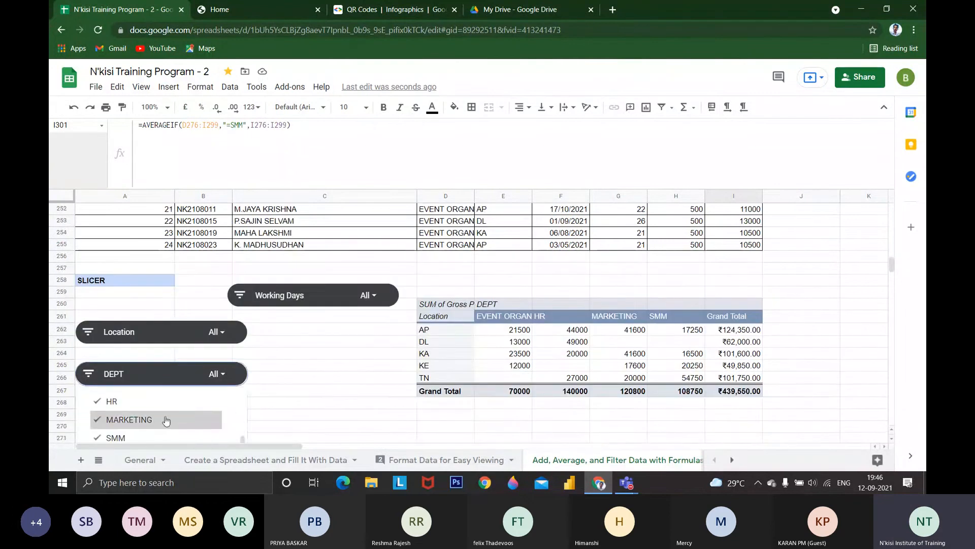
scroll(157, 404, up, 3)
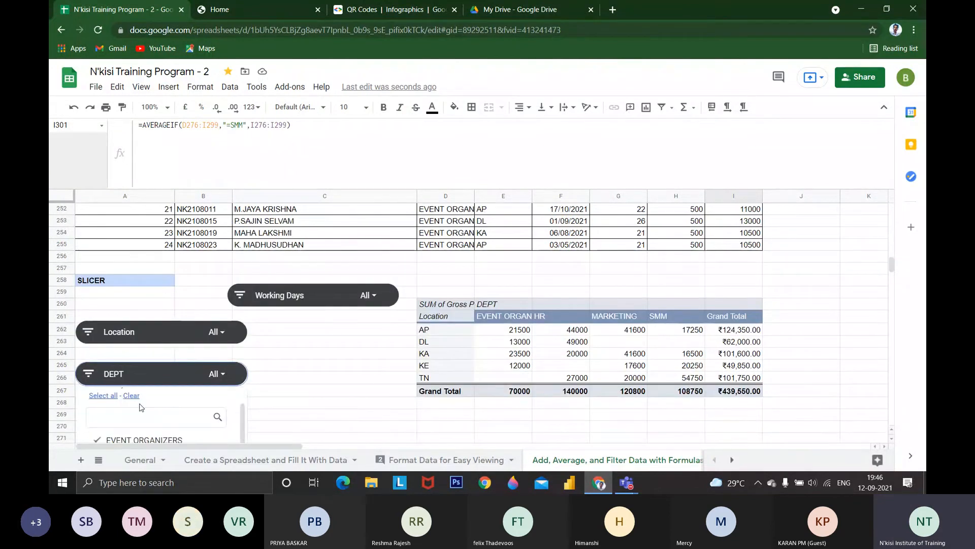
scroll(141, 409, down, 3)
scroll(217, 419, up, 5)
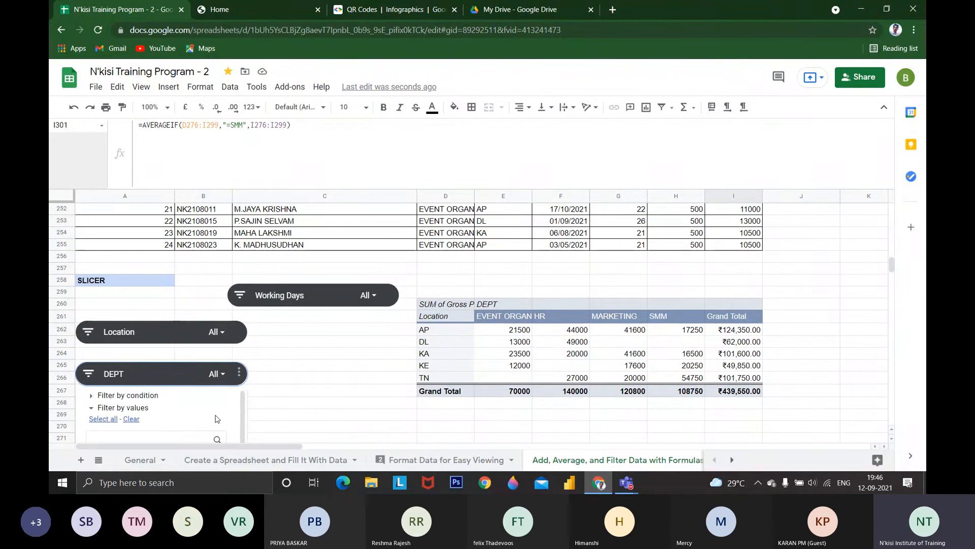
scroll(217, 419, down, 5)
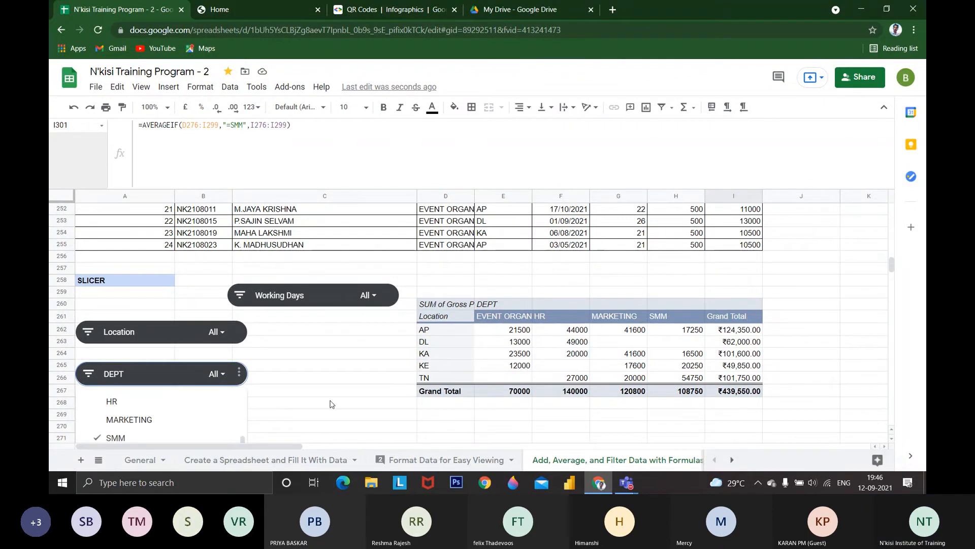
scroll(331, 404, down, 2)
scroll(210, 383, down, 2)
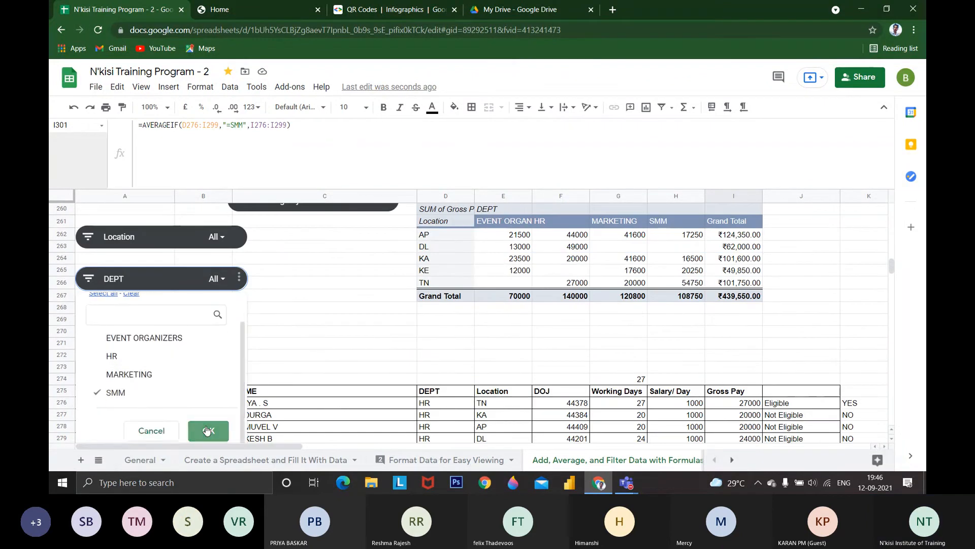
click(207, 430)
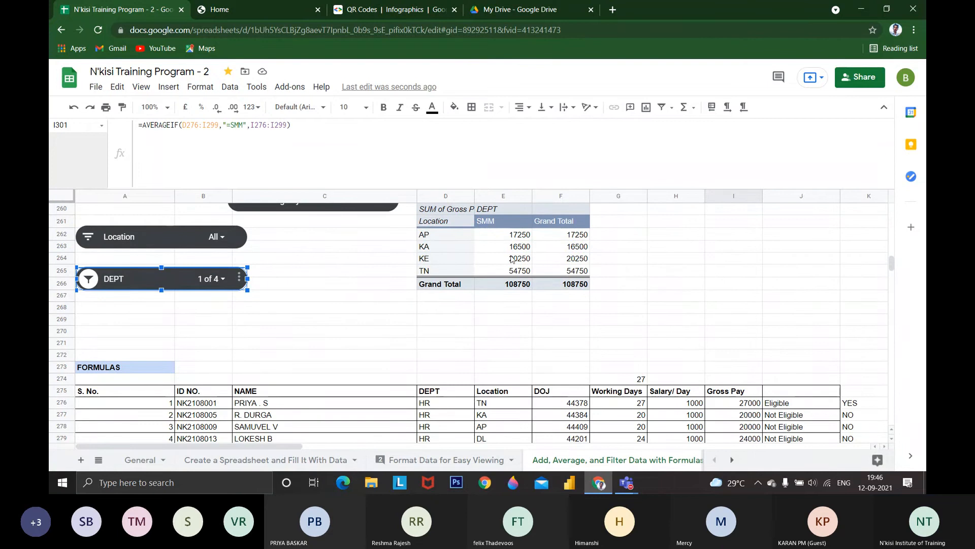
Check the average of the SMM gross pay cells E262:E265 in the pivot table
drag(512, 234, 512, 270)
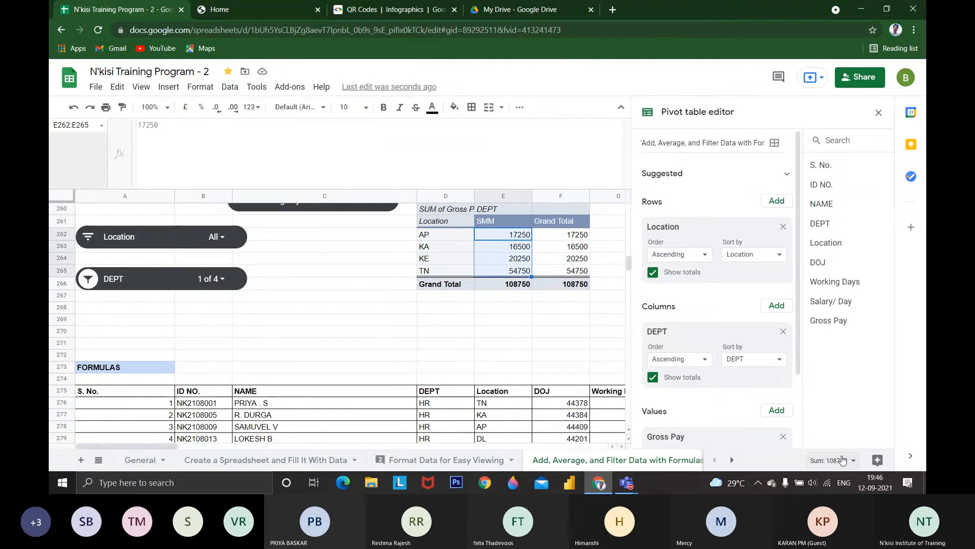
click(833, 461)
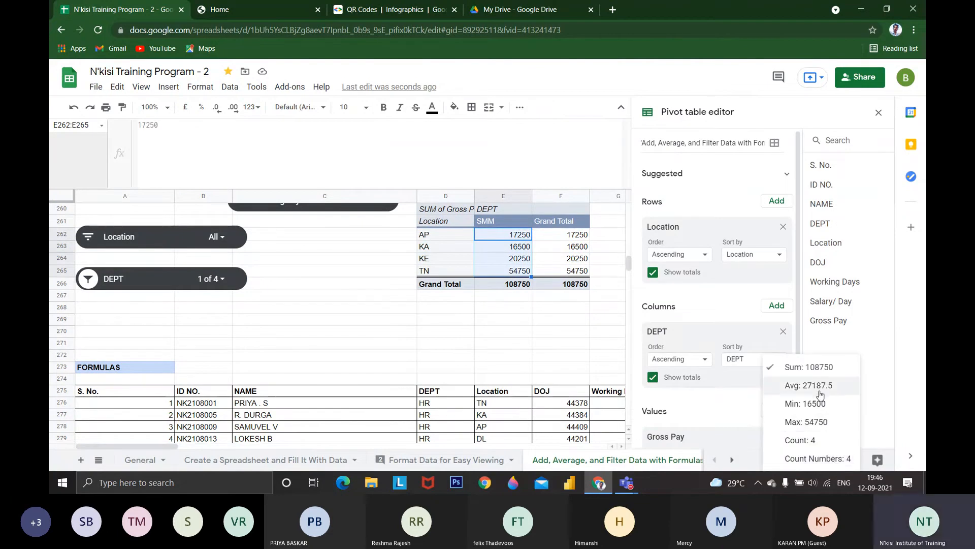
click(535, 330)
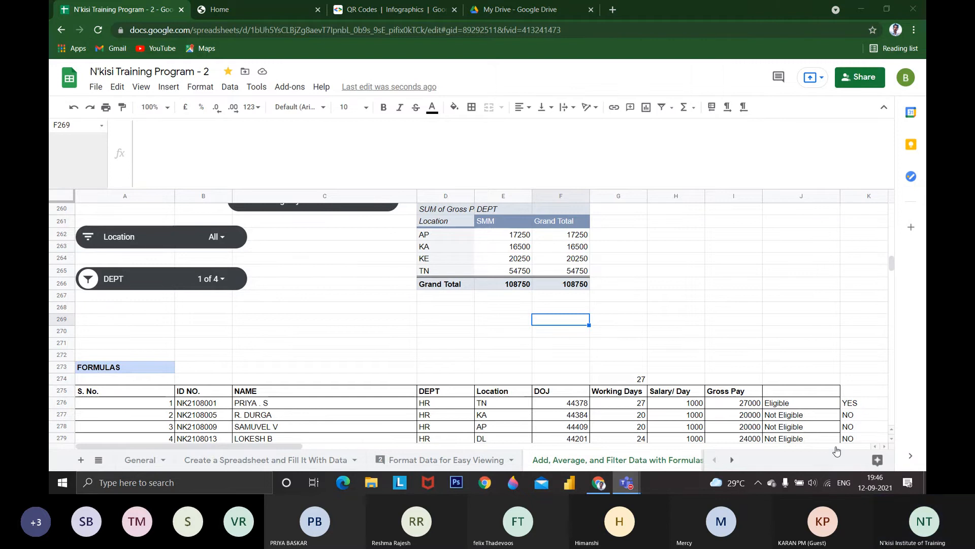
Switch to the Teams meeting window to check the microphone, and return to the spreadsheet
click(627, 482)
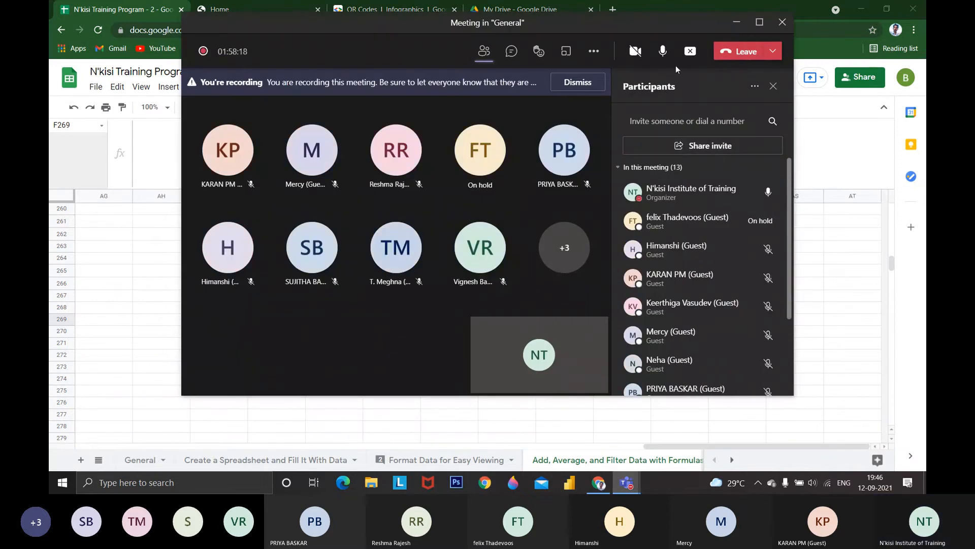
click(665, 57)
click(737, 22)
Copy the employee ID numbers in B276:B299 into column C starting at C319, below the Text Functions heading
scroll(483, 332, up, 15)
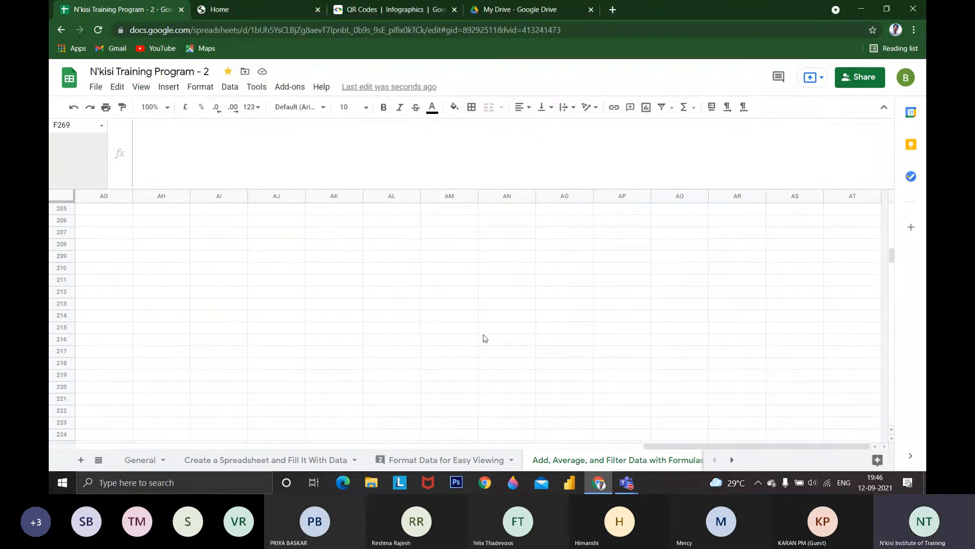
drag(651, 446, 91, 428)
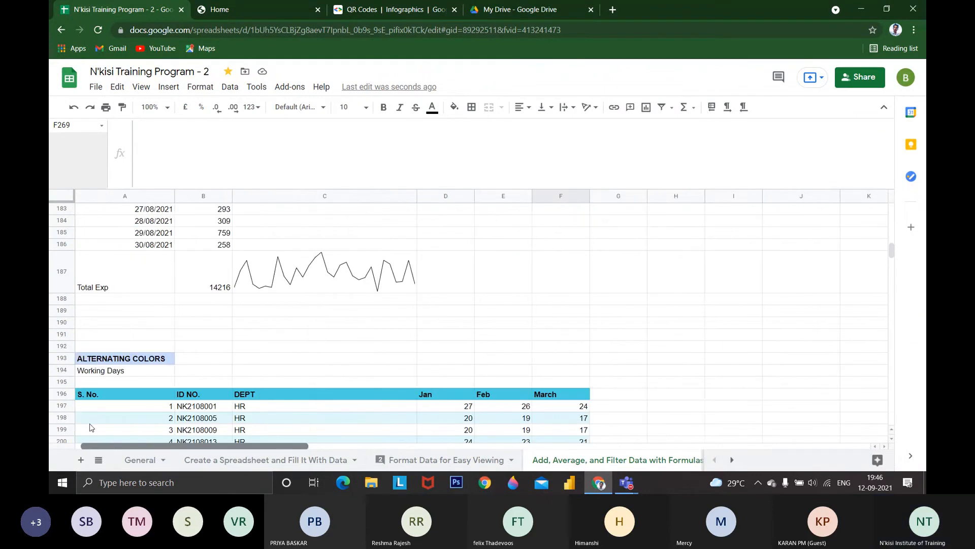
scroll(347, 400, down, 15)
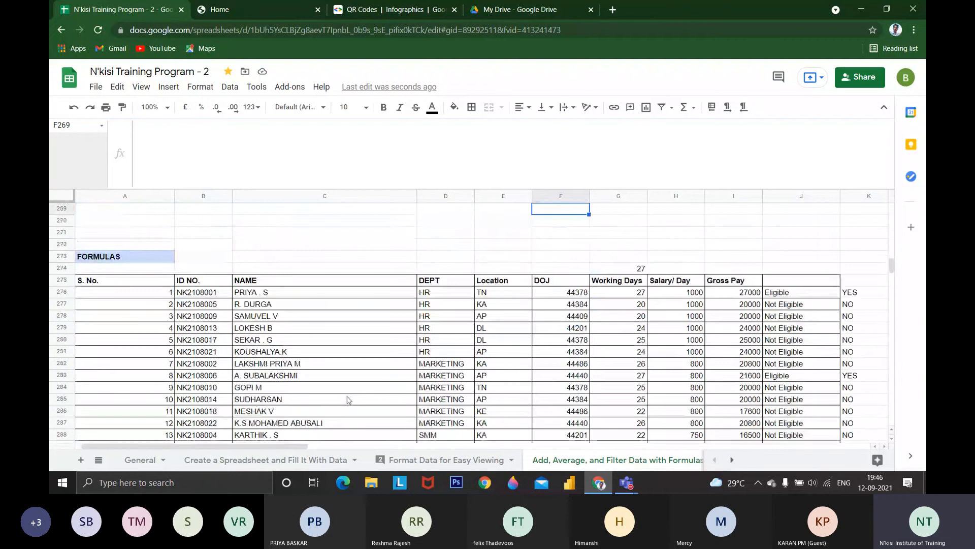
scroll(347, 400, down, 6)
click(274, 400)
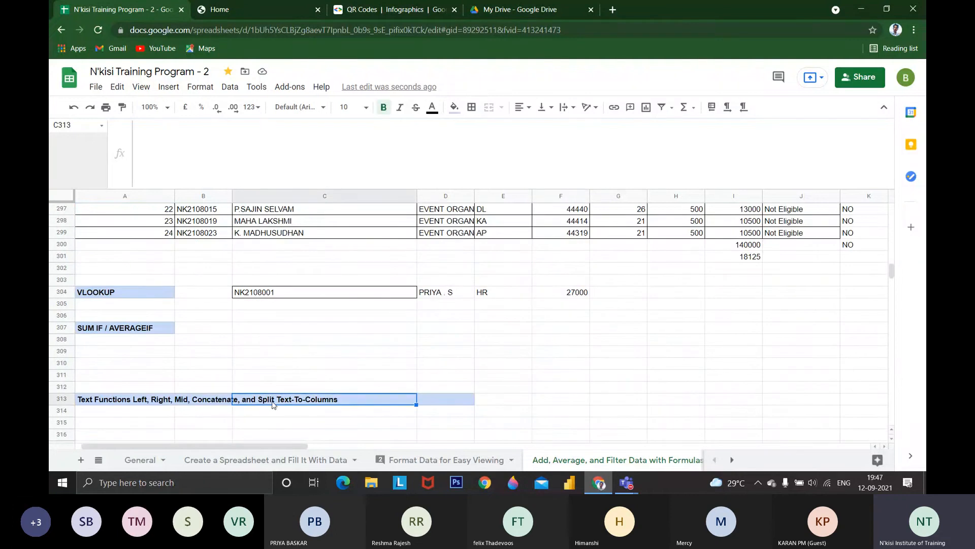
scroll(292, 298, up, 7)
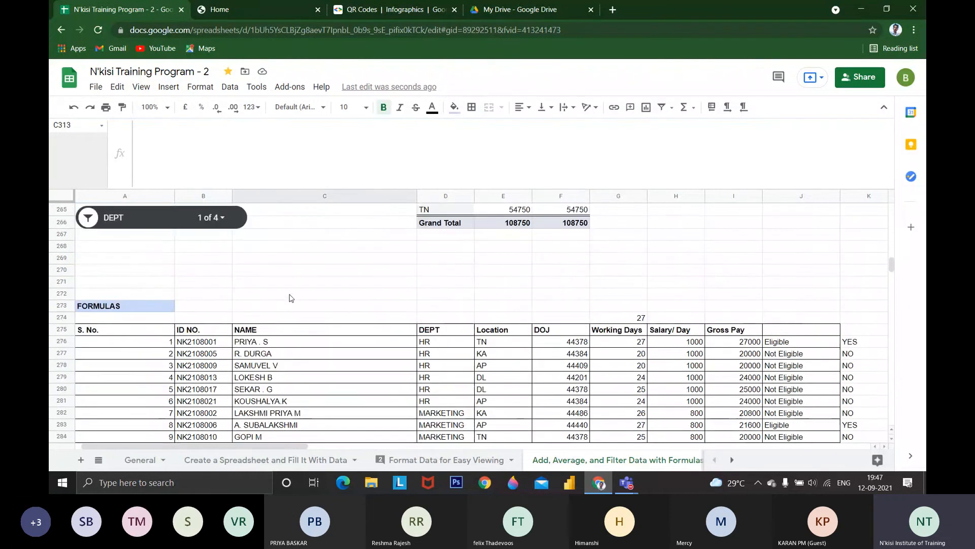
scroll(305, 335, up, 1)
scroll(307, 348, down, 4)
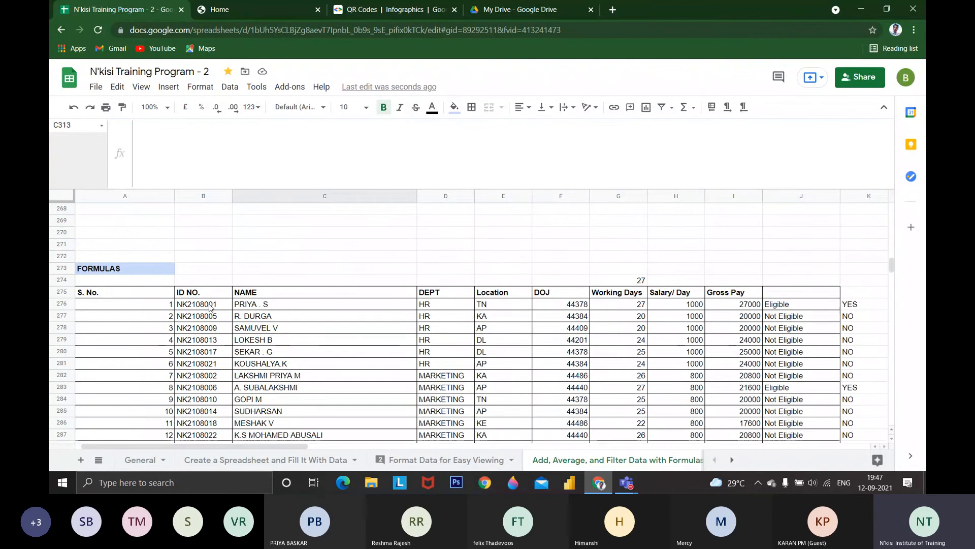
drag(203, 231, 220, 330)
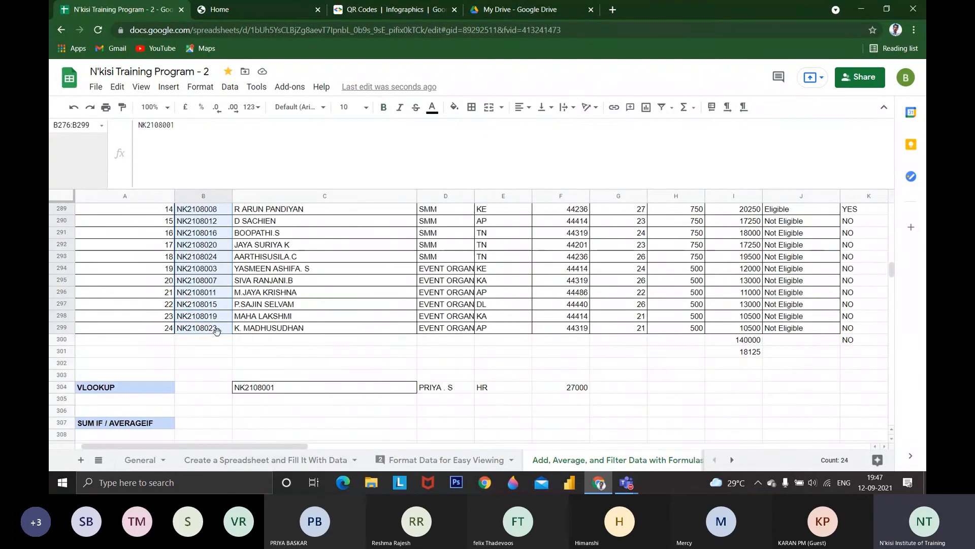
scroll(227, 341, down, 7)
click(266, 328)
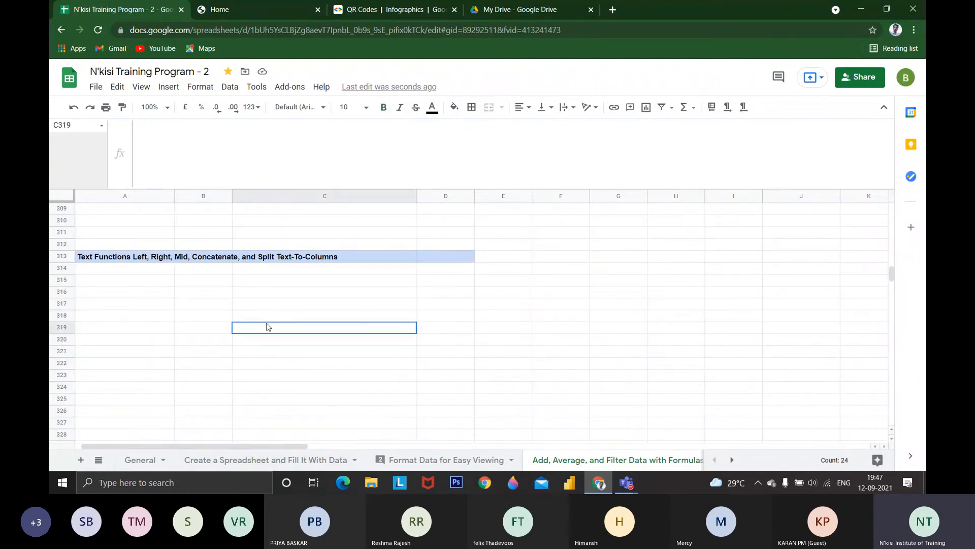
key(ctrl+v)
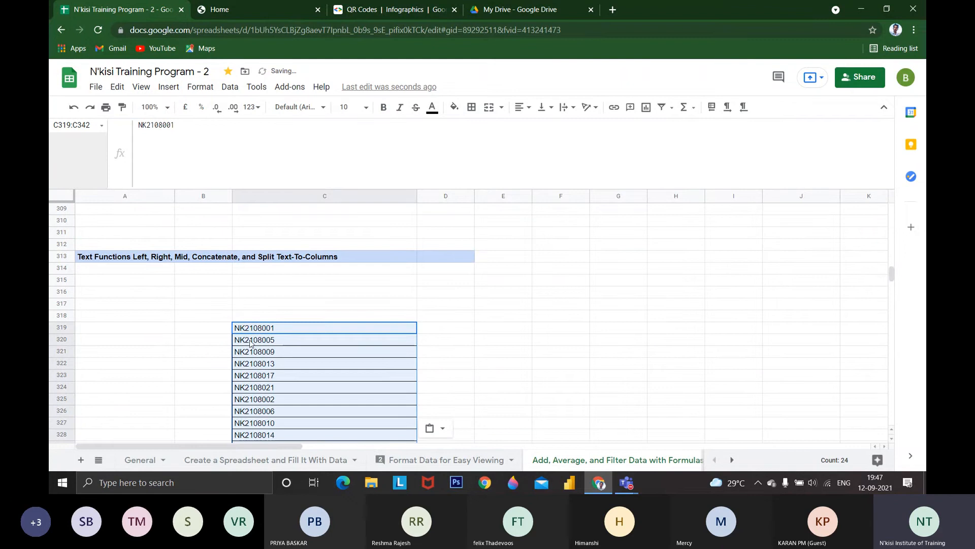
scroll(250, 343, up, 17)
drag(285, 379, 328, 382)
scroll(327, 382, down, 15)
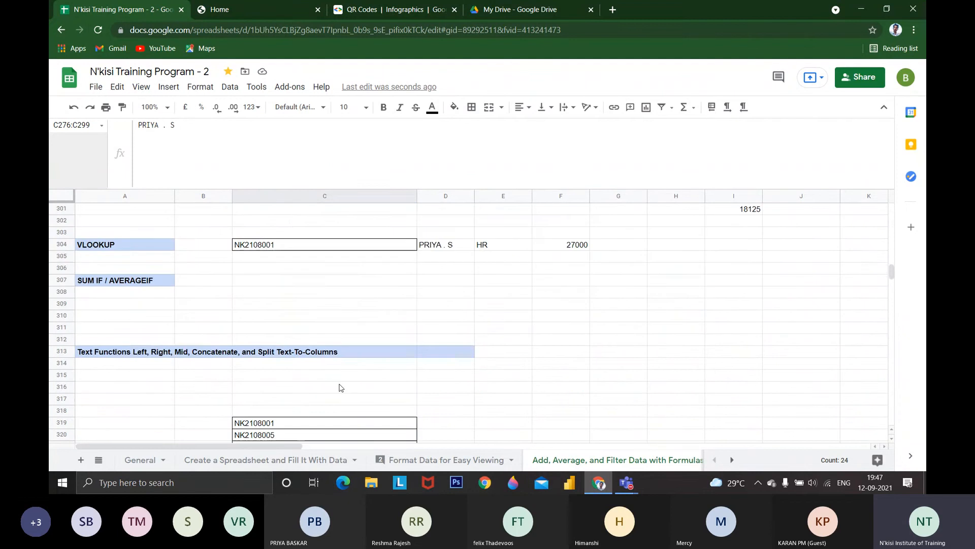
scroll(344, 389, down, 5)
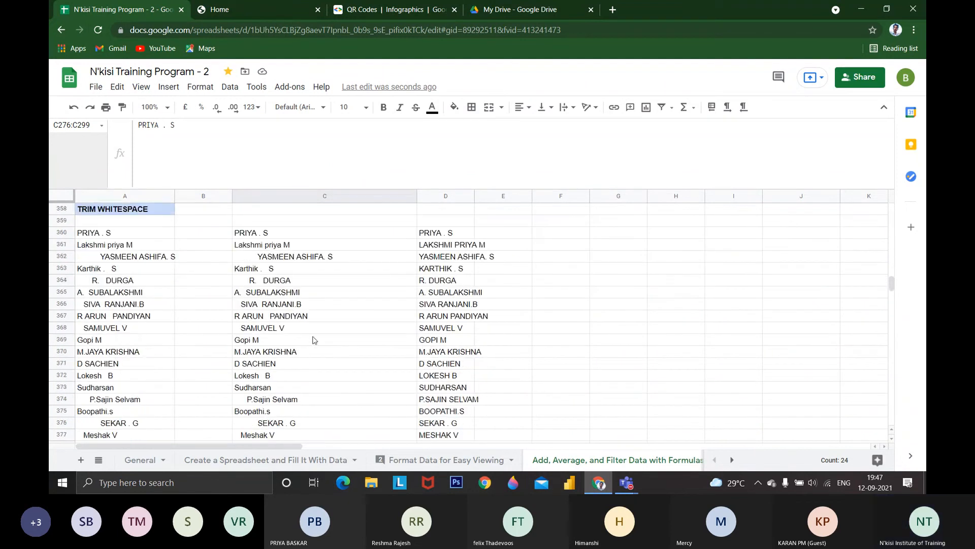
click(294, 280)
scroll(294, 300, down, 5)
scroll(295, 299, down, 1)
scroll(295, 300, up, 6)
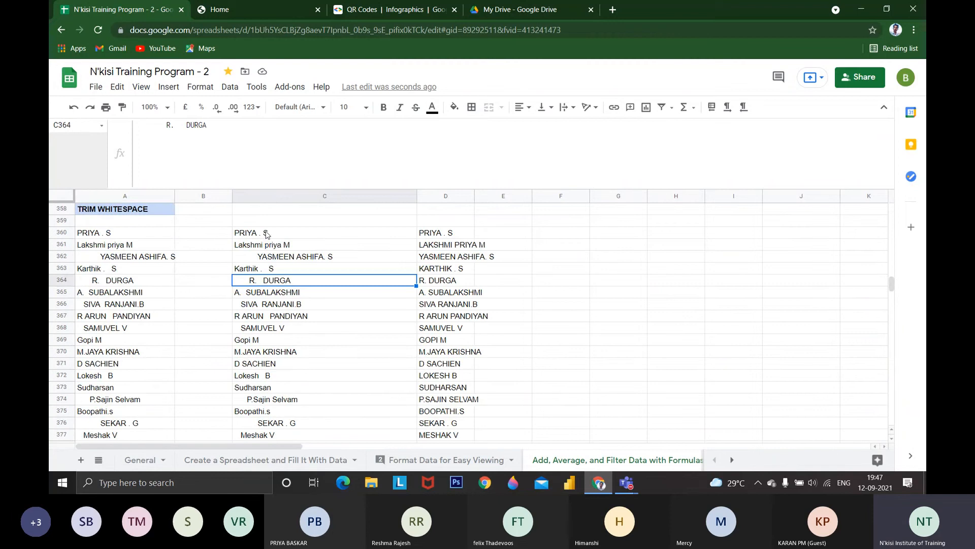
click(267, 233)
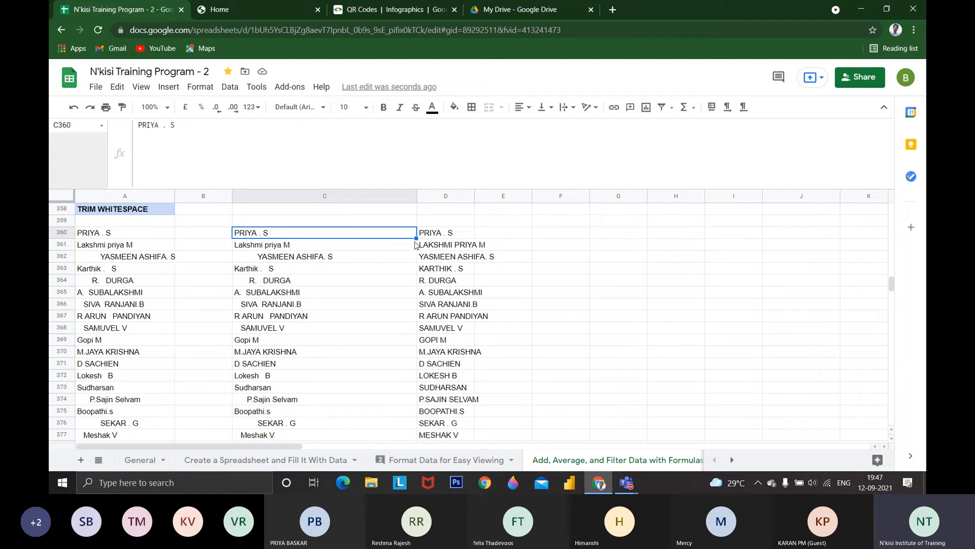
click(229, 87)
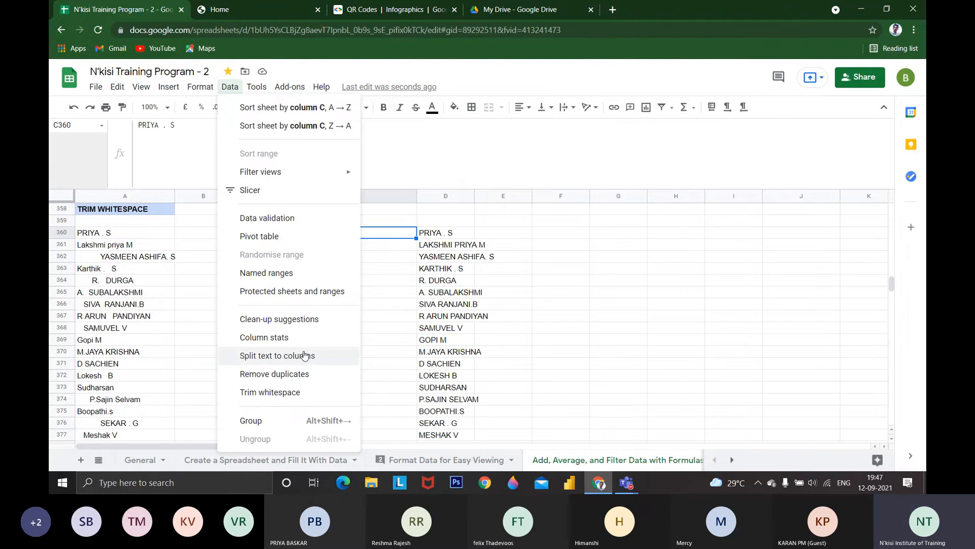
drag(449, 233, 446, 340)
click(230, 87)
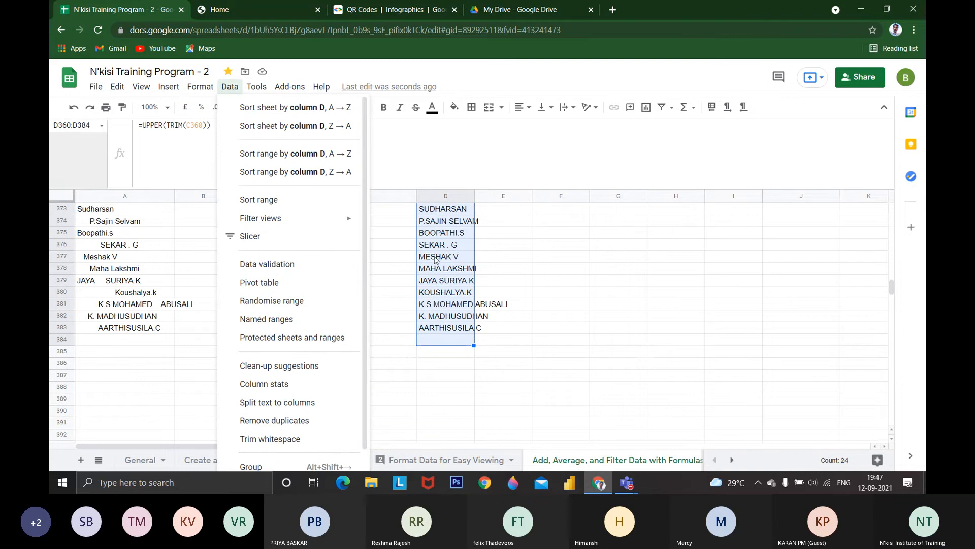
click(436, 260)
Copy the trimmed uppercase names in D360:D383 and paste them as values only into C395:C418
scroll(439, 249, up, 4)
drag(439, 245, 439, 320)
key(ctrl+c)
scroll(439, 321, down, 4)
click(346, 317)
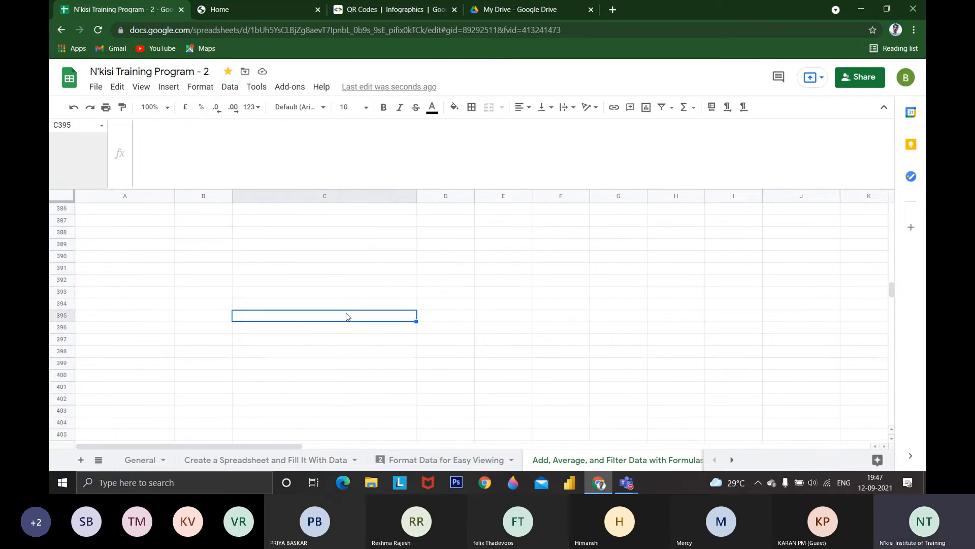
key(ctrl+v)
right_click(350, 327)
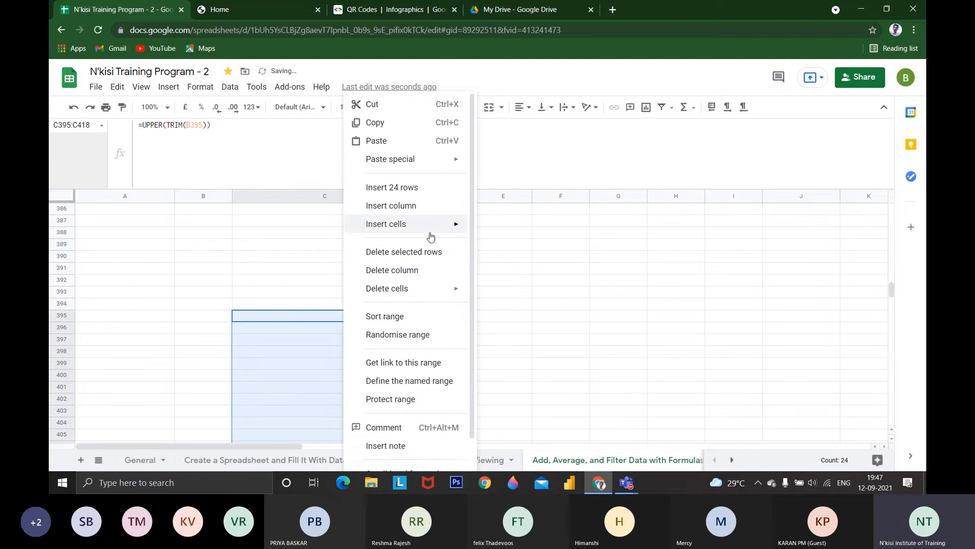
mouse_move(442, 159)
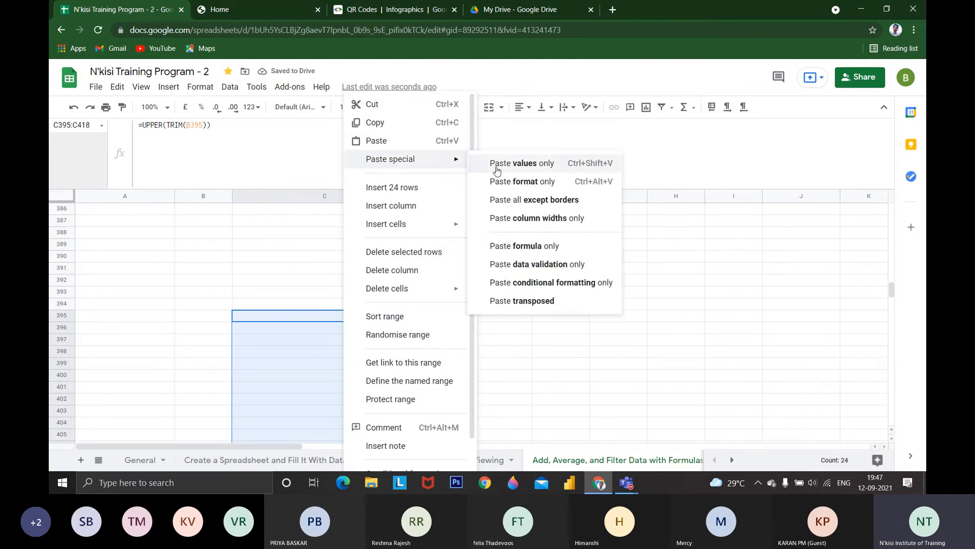
click(504, 167)
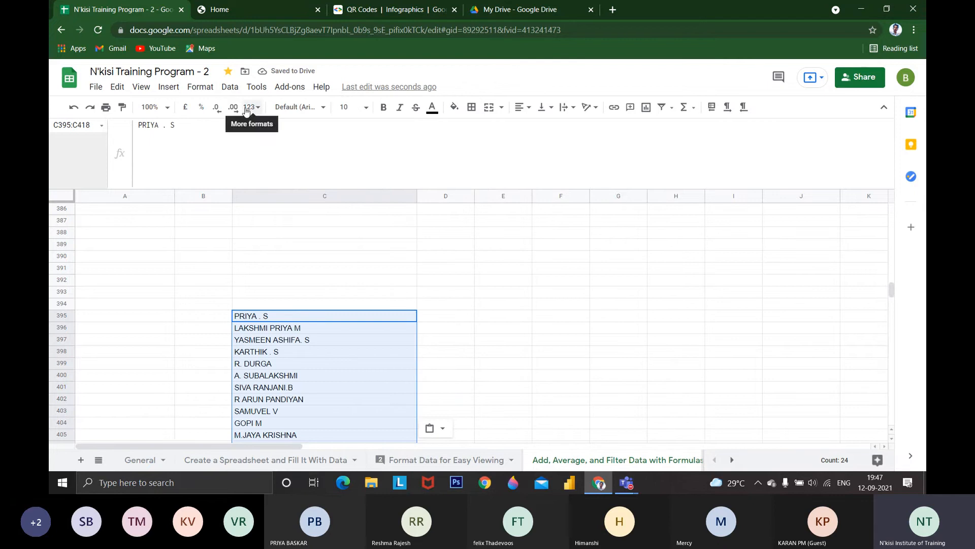
Split the names in C395:C418 into columns, using Space as the separator
click(230, 88)
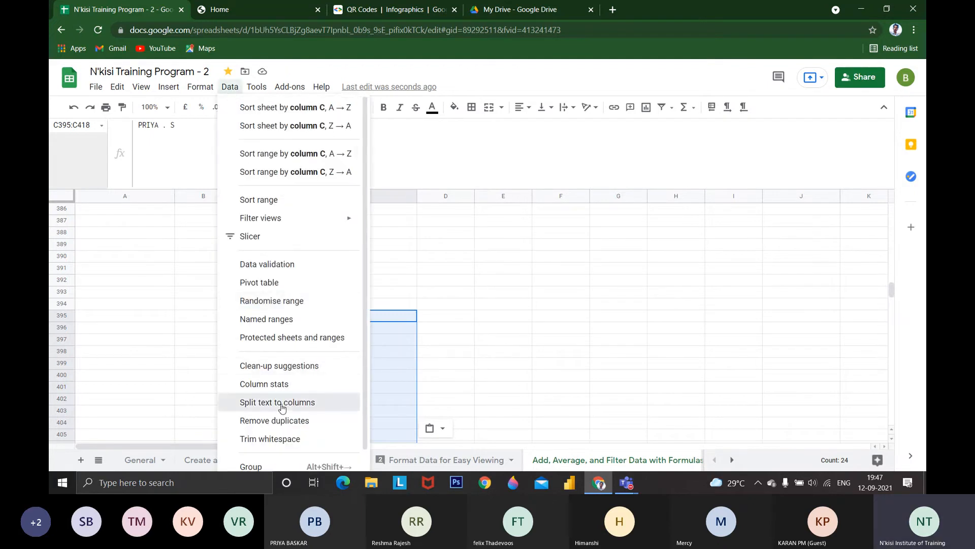
click(279, 403)
scroll(340, 381, down, 2)
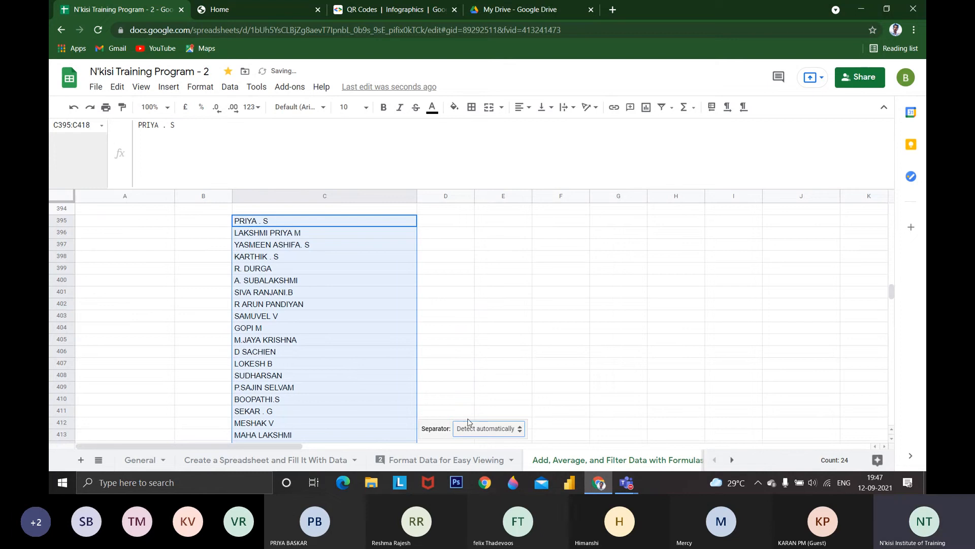
click(480, 428)
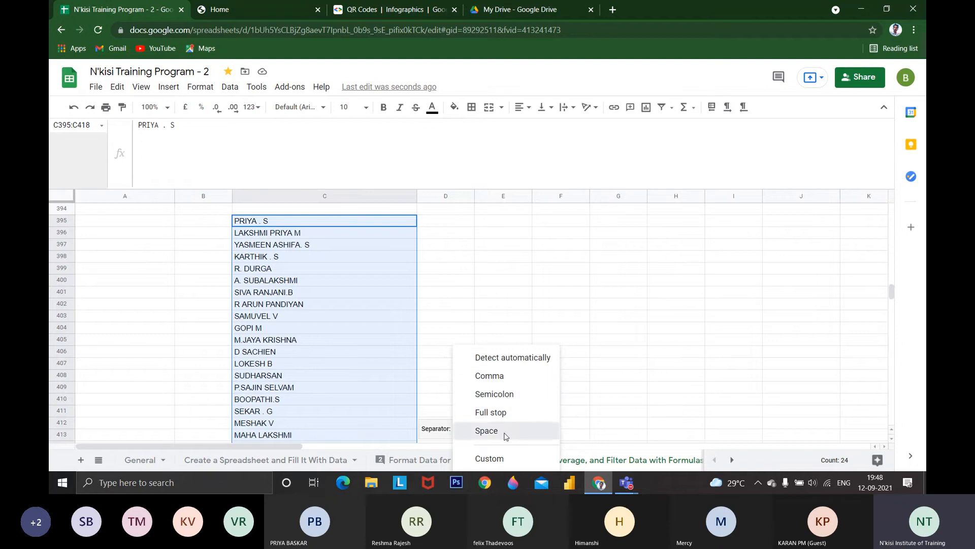
click(506, 436)
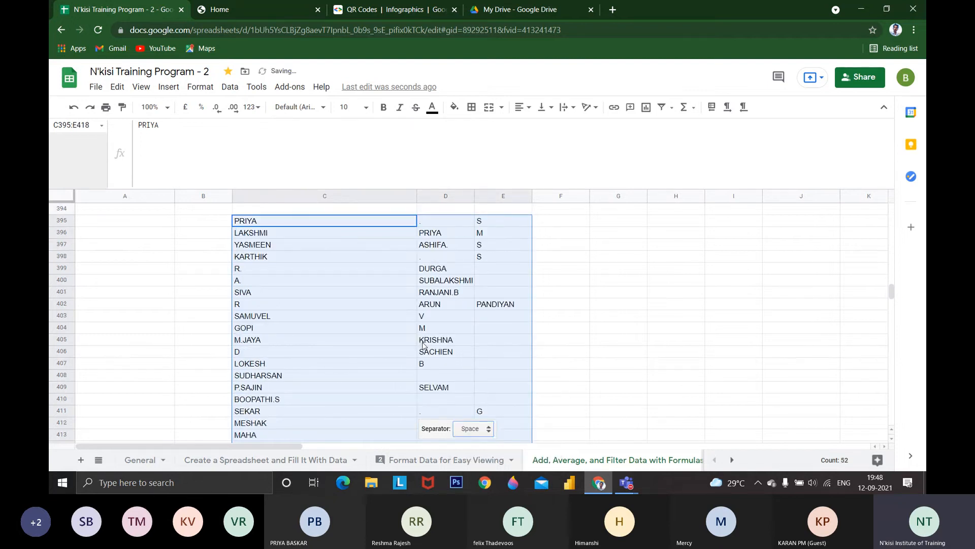
Examine how the names in C395:C418 were split across columns C to E, comparing them with the source names above
click(268, 220)
click(479, 222)
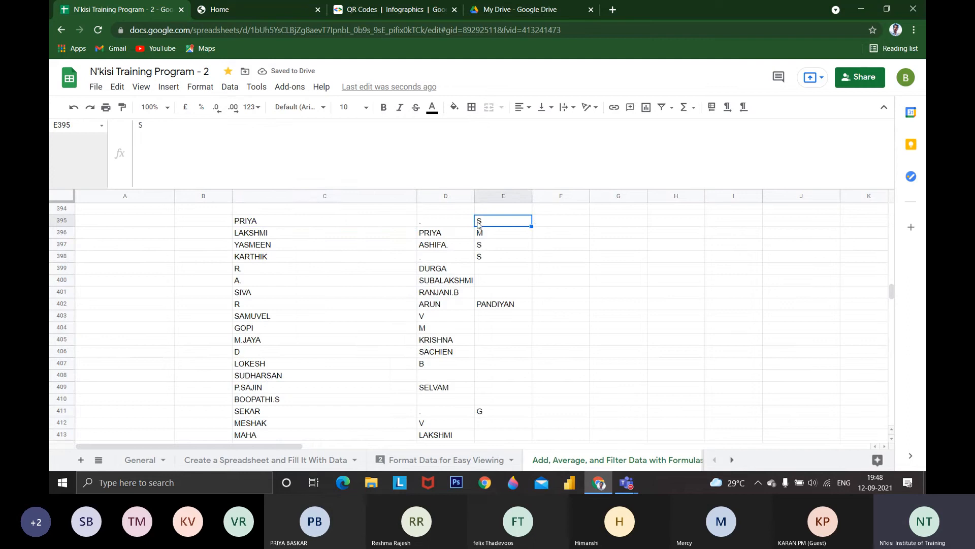
click(323, 233)
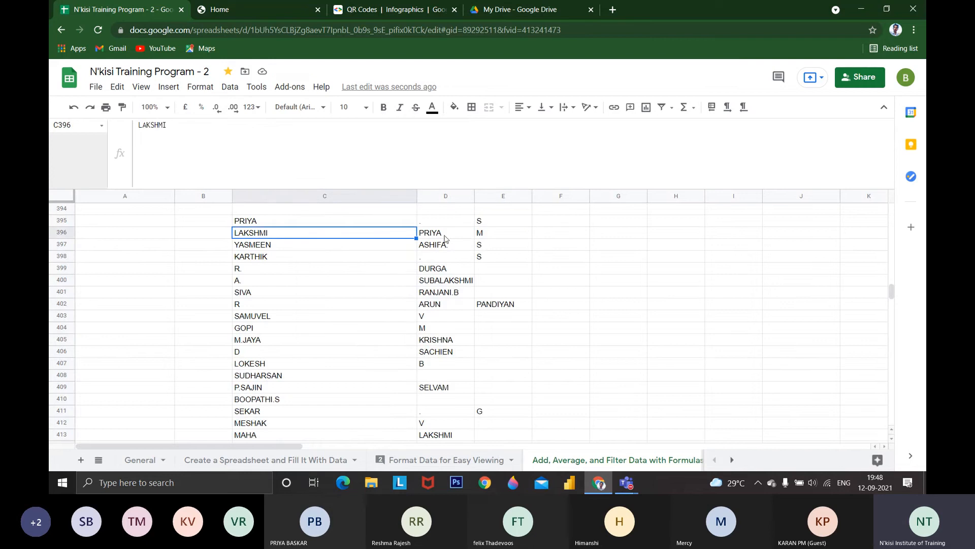
click(490, 233)
click(307, 244)
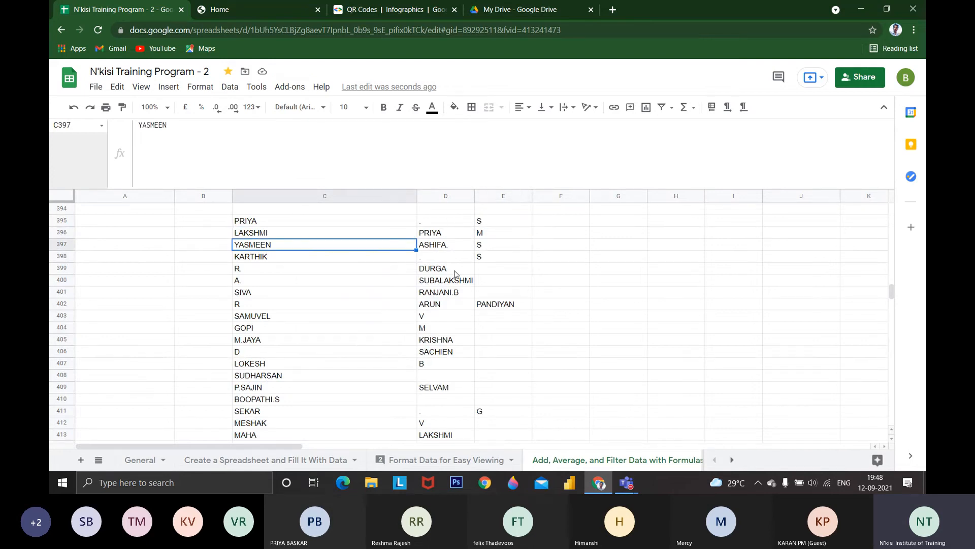
scroll(451, 289, down, 2)
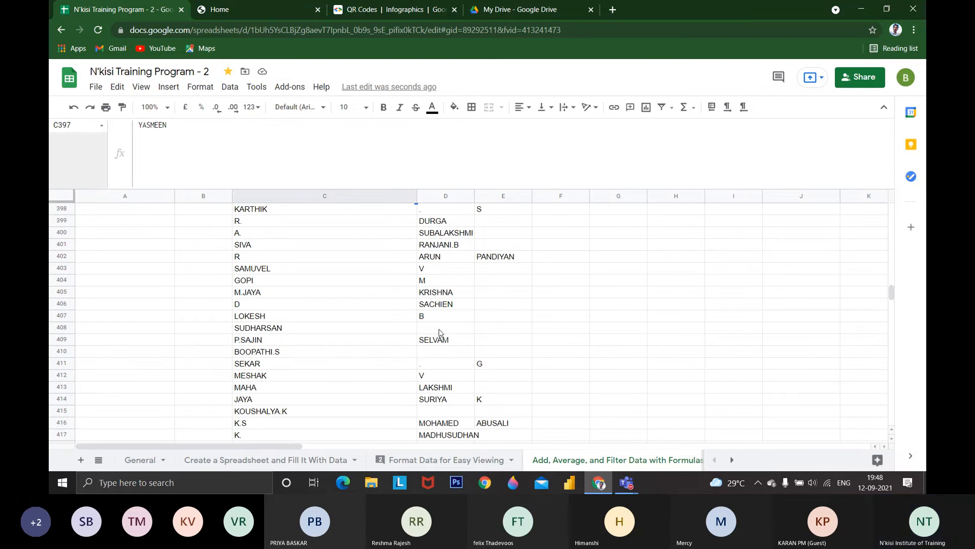
scroll(438, 335, up, 10)
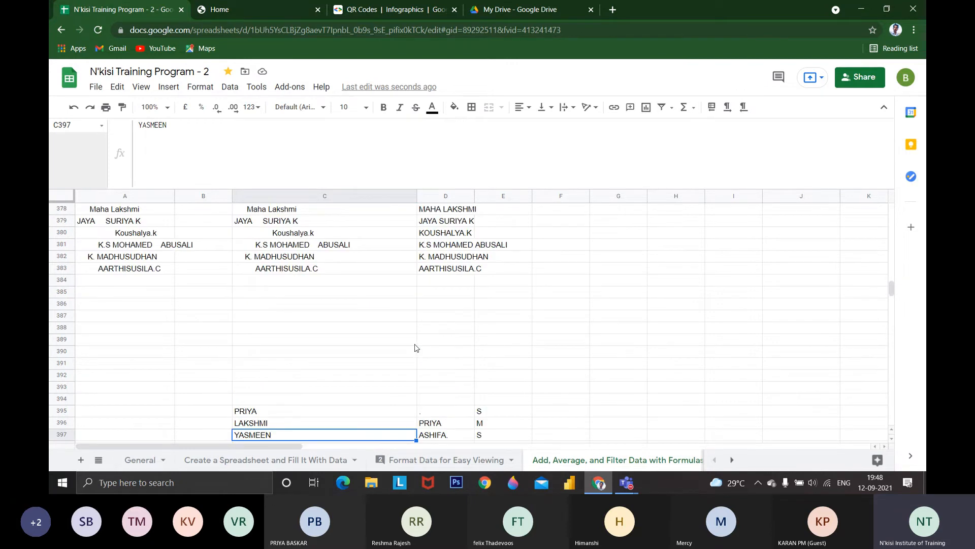
scroll(396, 356, up, 10)
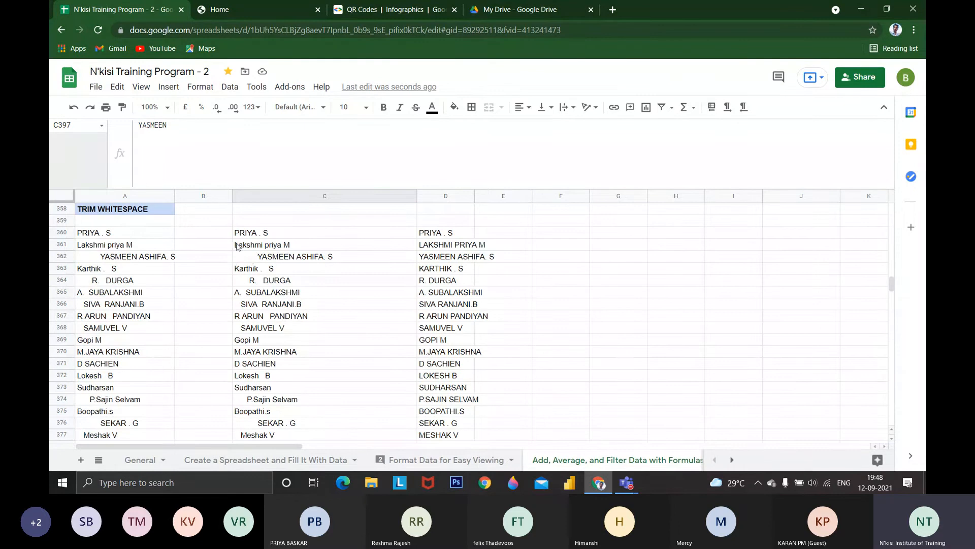
Manually delete the leading spaces before the name in cell C362
click(271, 233)
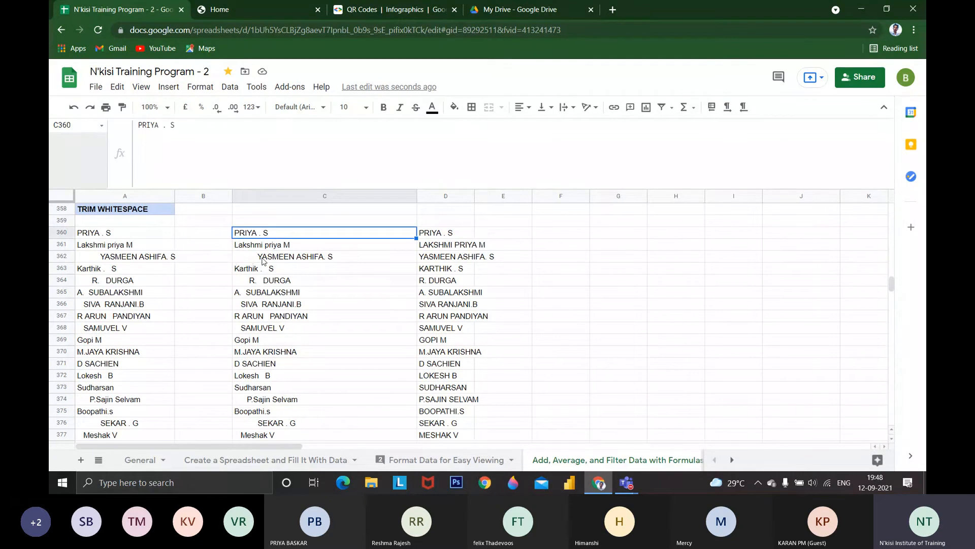
click(264, 259)
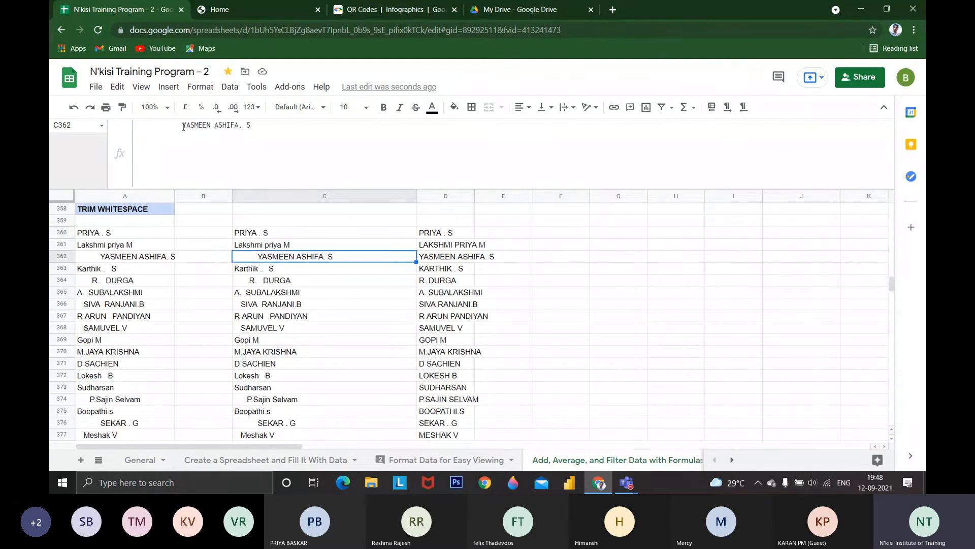
click(183, 126)
drag(159, 128, 145, 127)
key(BackSpace)
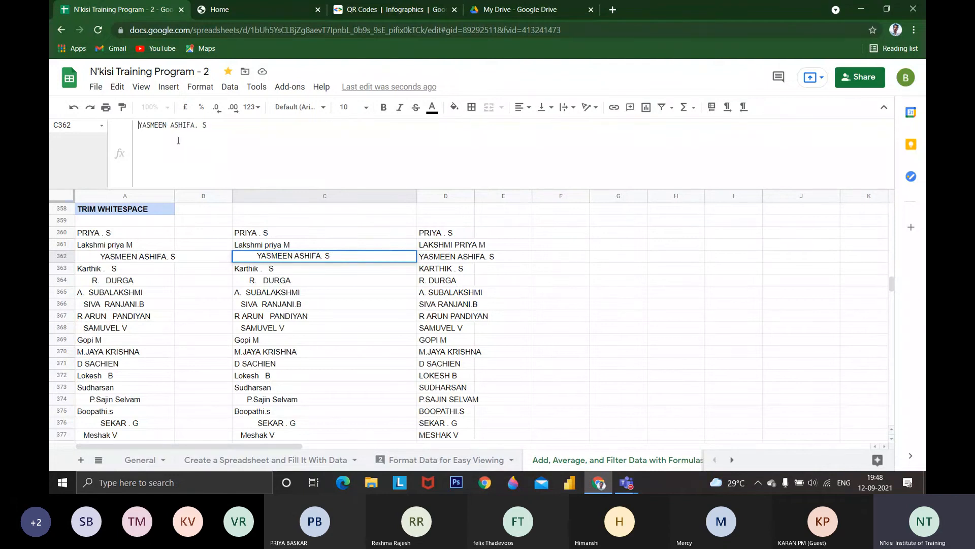
key(Return)
Manually remove the spaces between the period and the initial in the name in cell C363
click(266, 265)
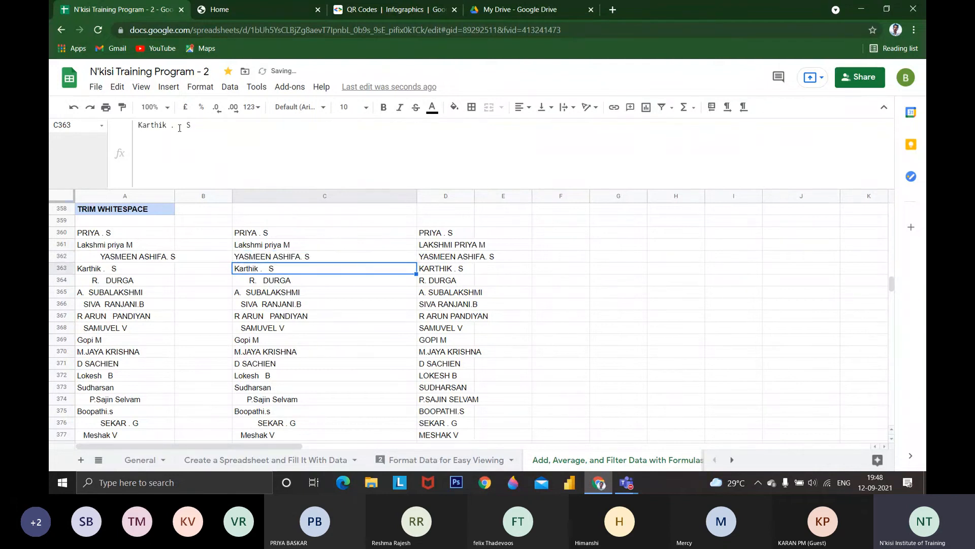
click(180, 127)
key(BackSpace)
key(BackSpace)
key(Return)
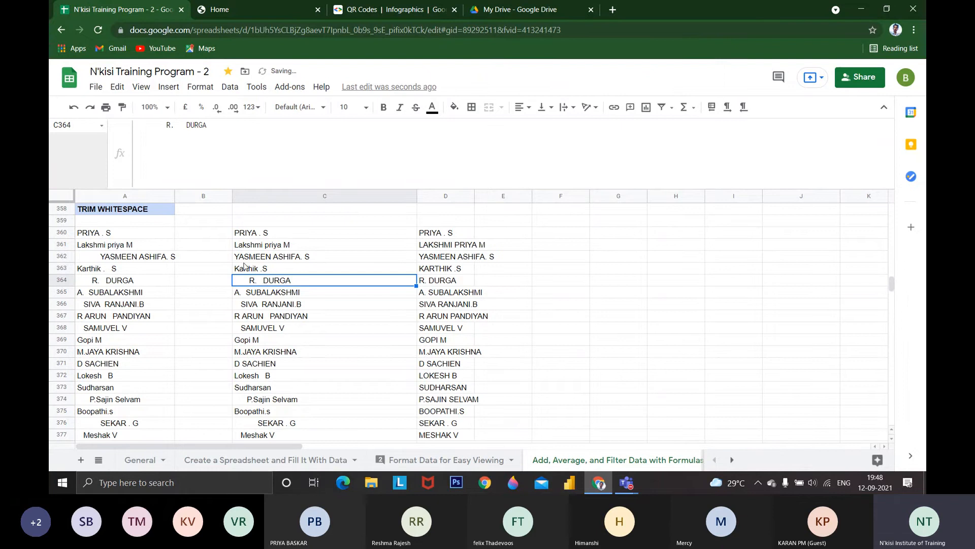
Trim the whitespace from all names in C360:C383 at once and check the cleaned list
click(277, 236)
drag(277, 236, 311, 318)
scroll(312, 304, up, 1)
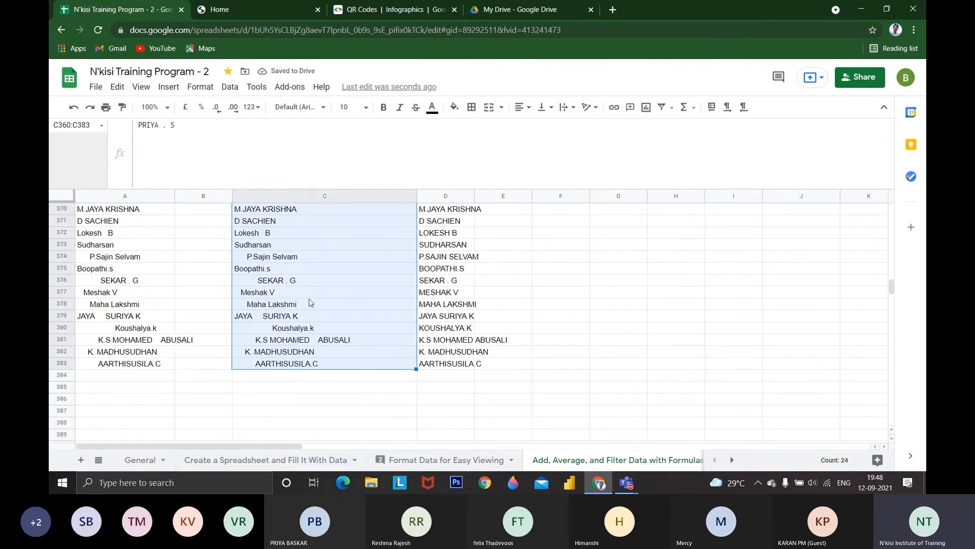
scroll(312, 302, up, 2)
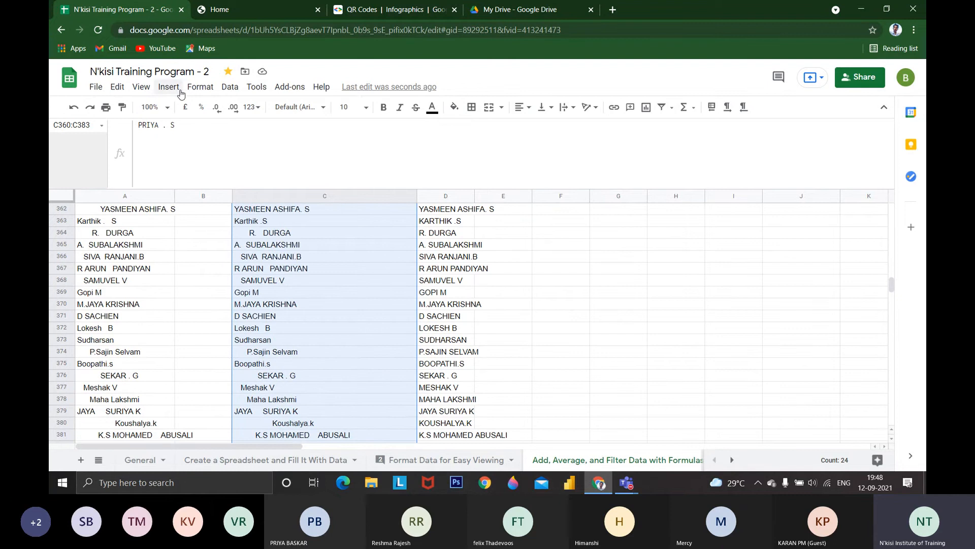
click(229, 87)
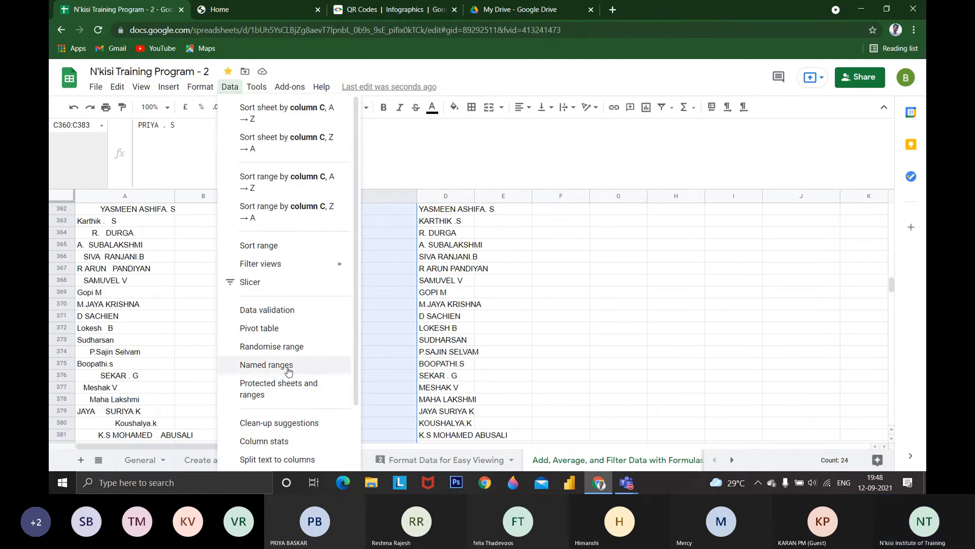
scroll(289, 371, down, 3)
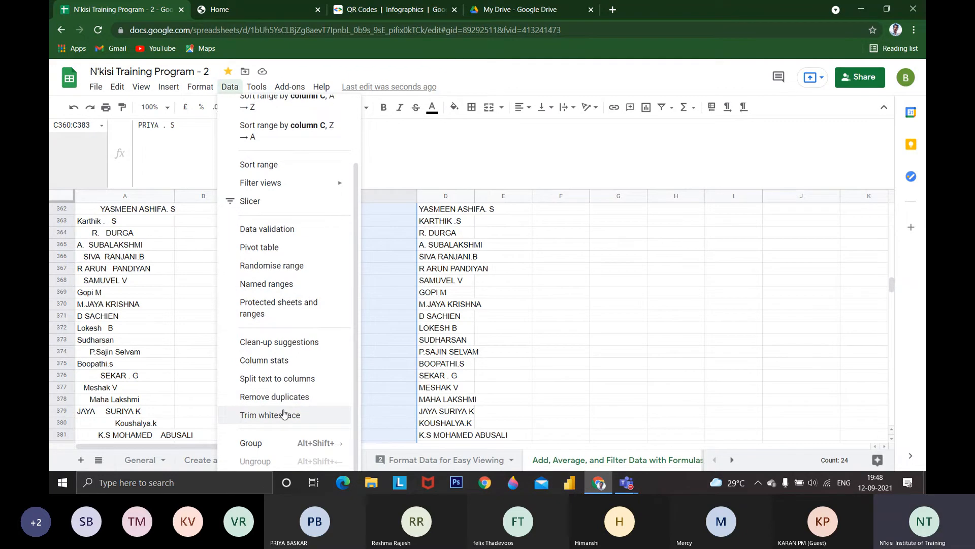
click(284, 414)
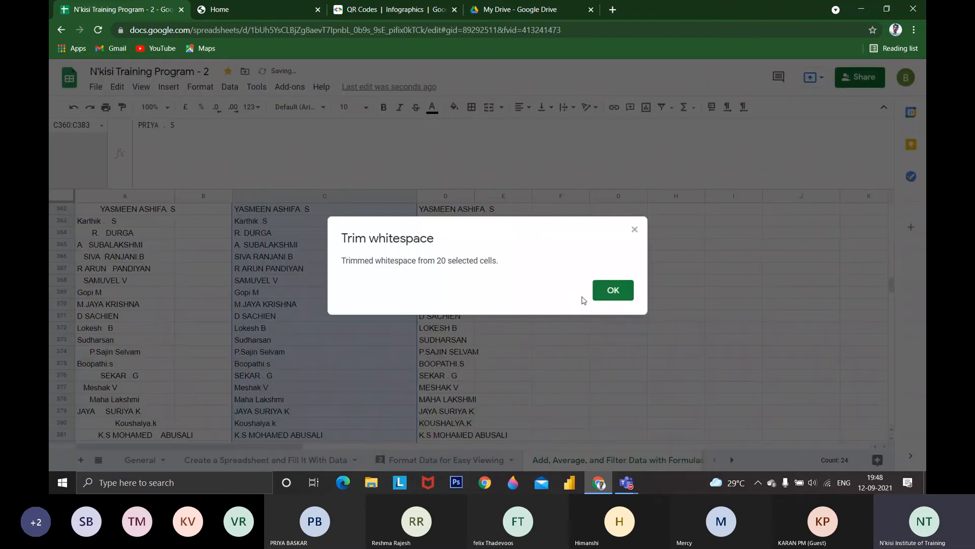
click(607, 291)
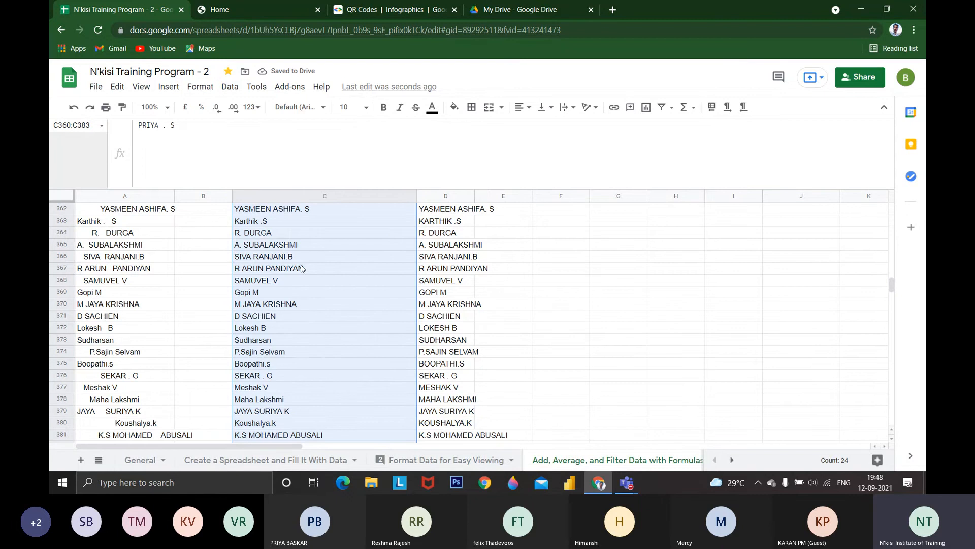
scroll(274, 364, down, 4)
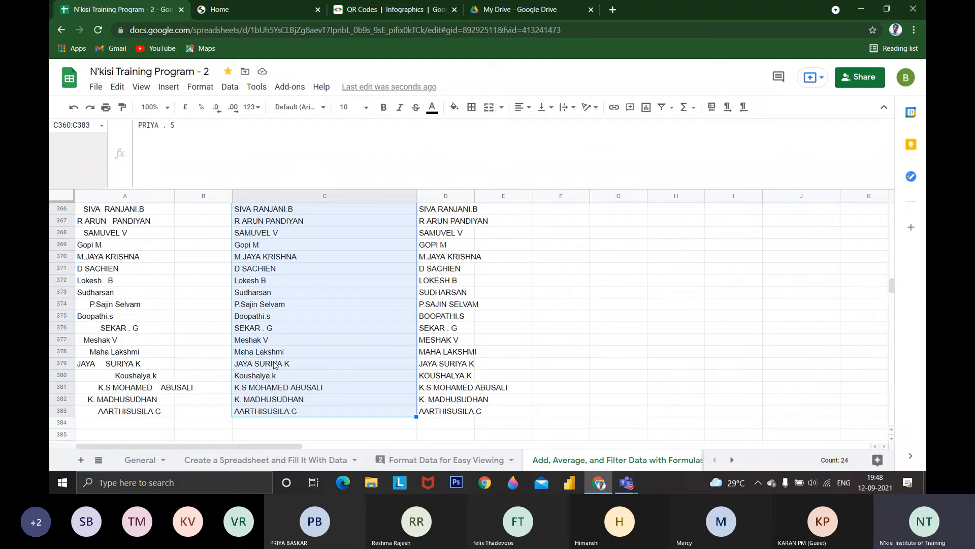
Trim the whitespace from the original names in A360:A383
scroll(129, 368, up, 4)
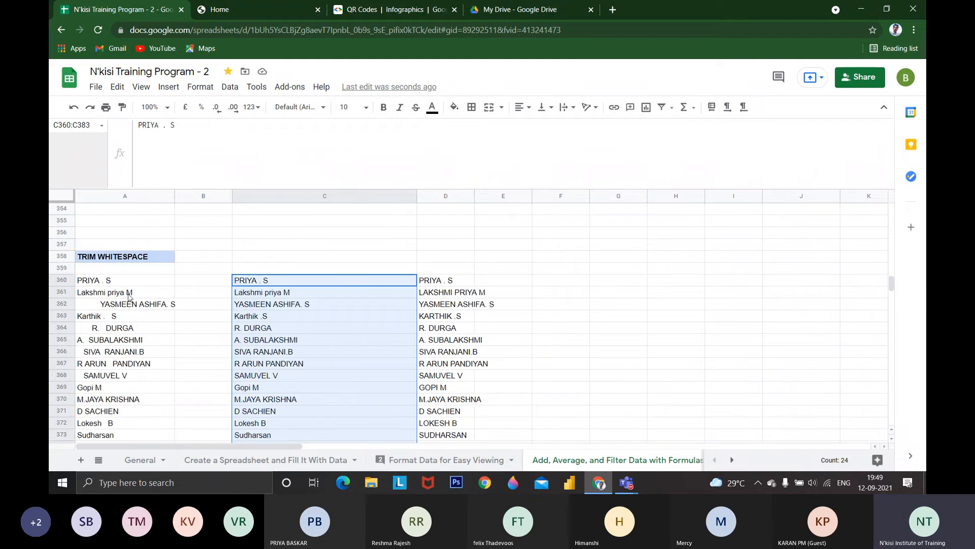
drag(125, 280, 125, 249)
click(229, 87)
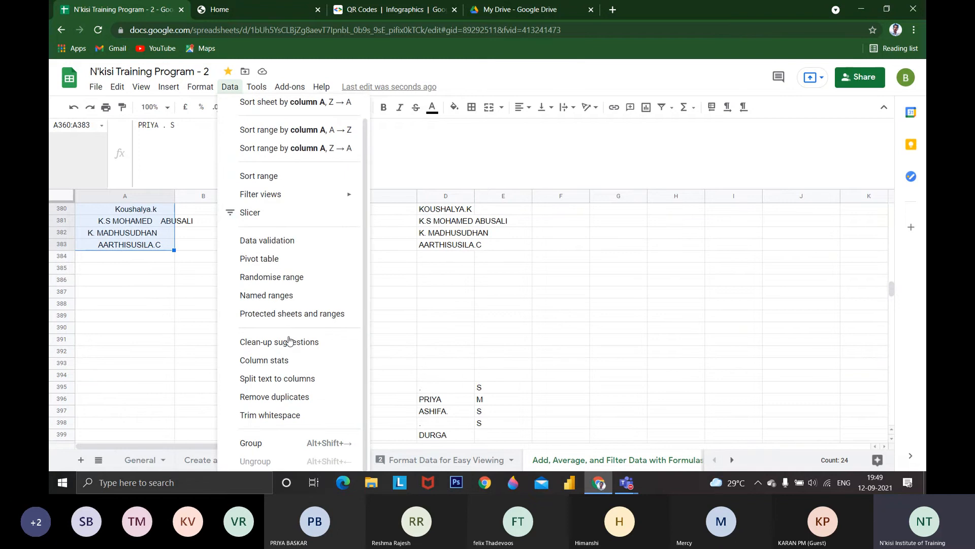
click(288, 414)
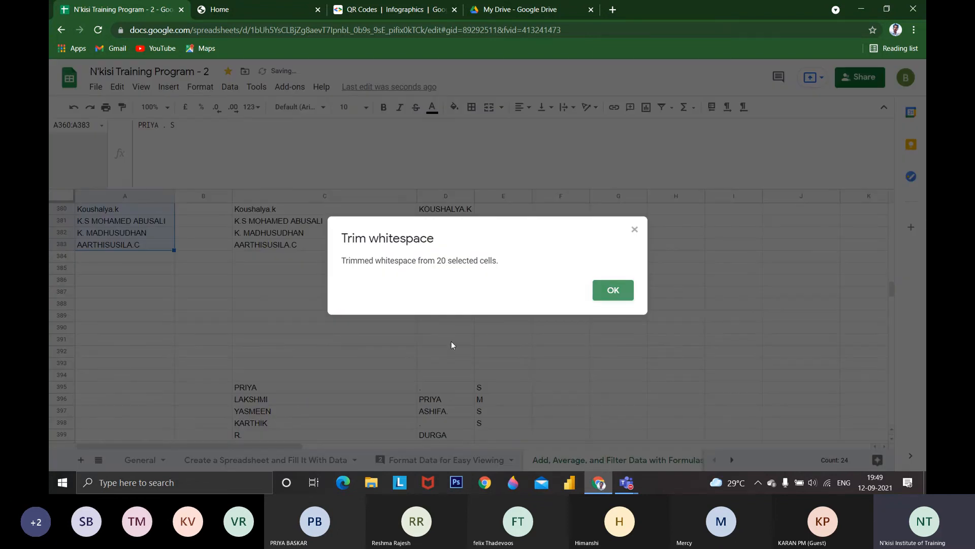
click(593, 297)
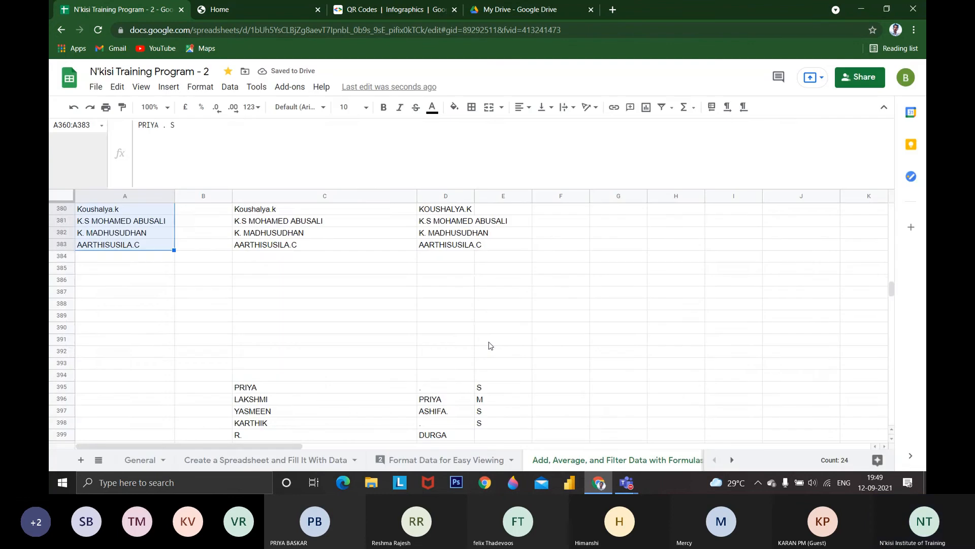
Increase the height of row 352 below the URL QR CODE heading to enlarge its QR code, and show the IMAGE formula in C352
scroll(296, 344, up, 10)
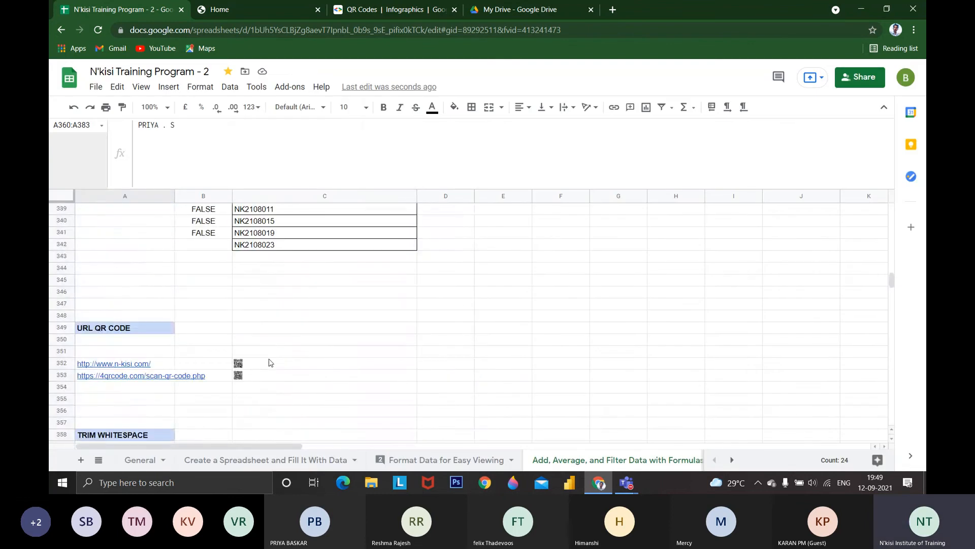
click(63, 367)
drag(62, 369, 223, 407)
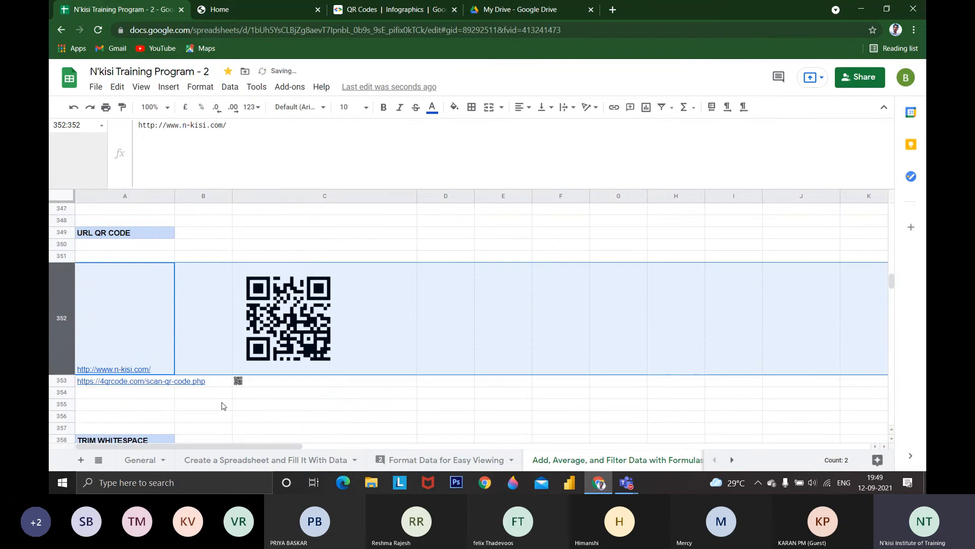
click(325, 330)
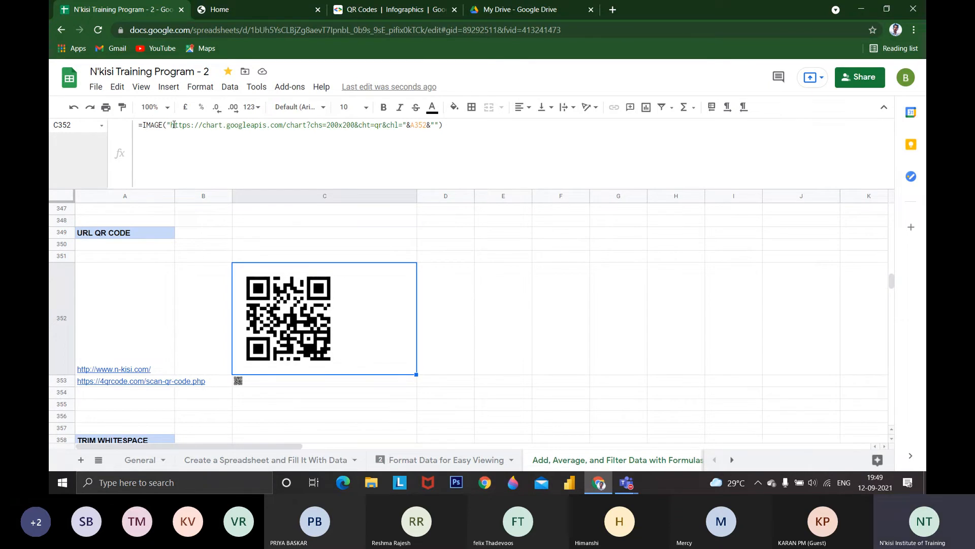
Compare the chart URL in C352's IMAGE formula with the root URL and query parameters in the Google Charts QR Codes documentation
drag(169, 124, 377, 124)
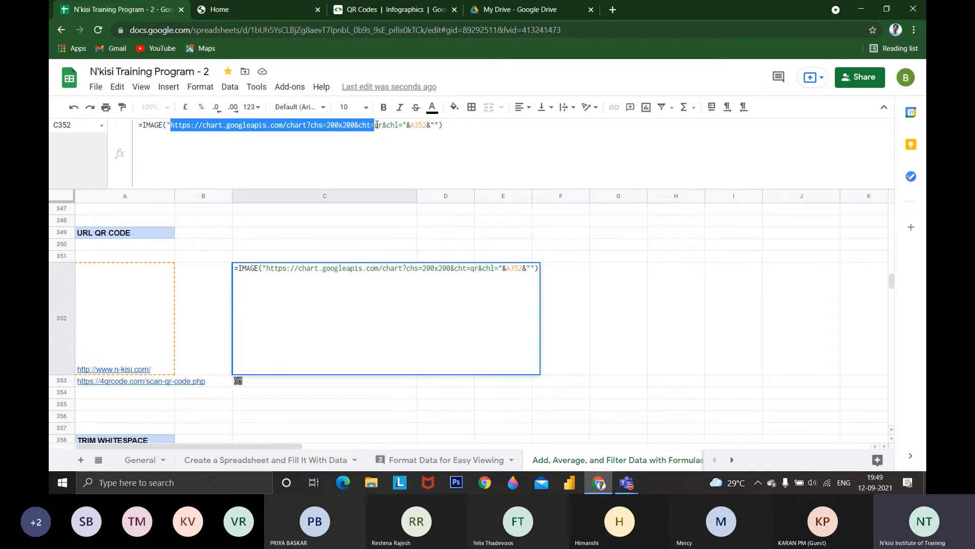
key(Escape)
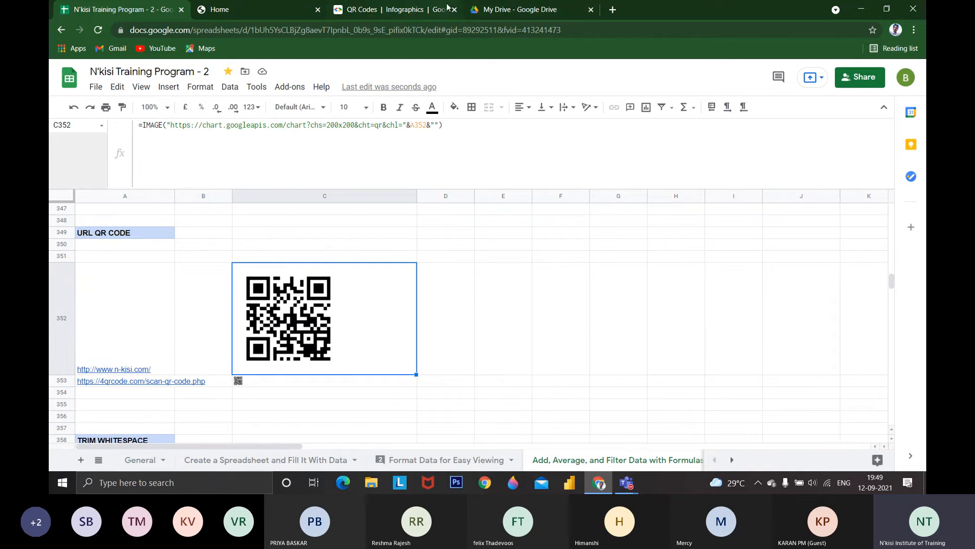
click(423, 12)
scroll(297, 277, down, 5)
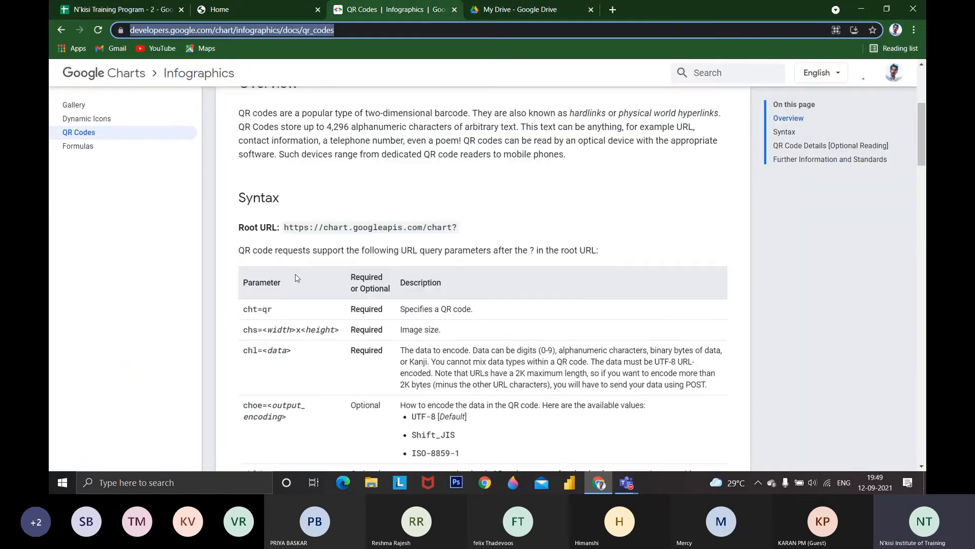
drag(289, 228, 446, 235)
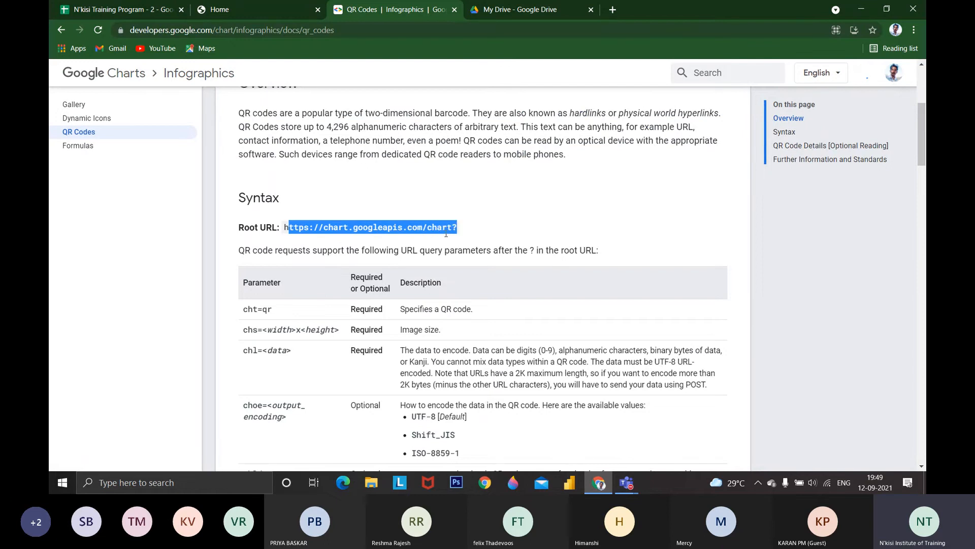
scroll(446, 234, down, 2)
click(252, 196)
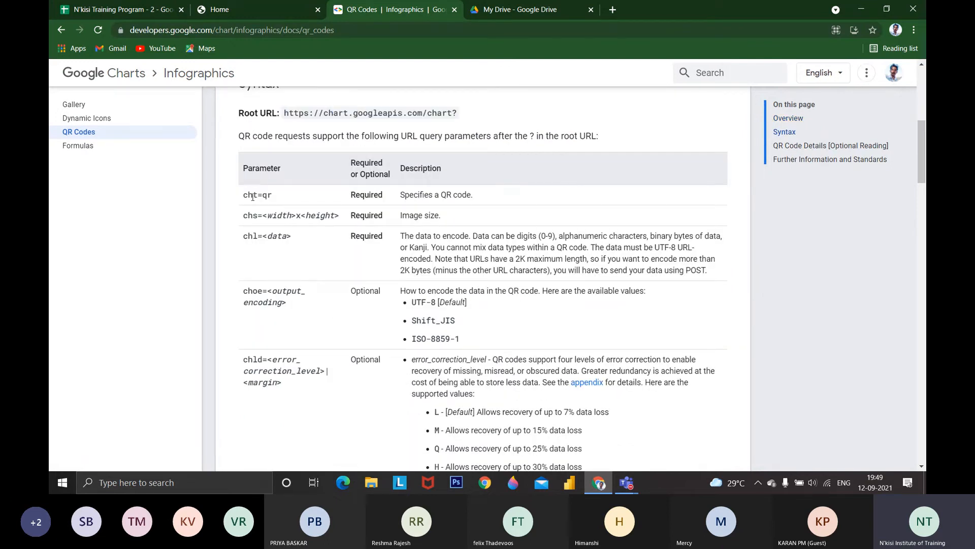
drag(244, 196, 258, 236)
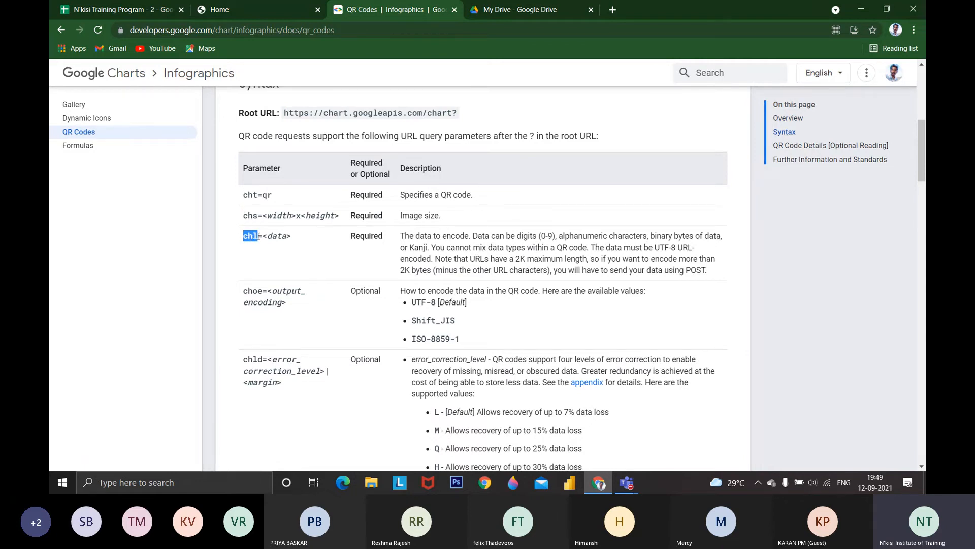
Return to the spreadsheet and examine the chs, cht and chl parameters and the A352 reference in C352's IMAGE formula
click(120, 9)
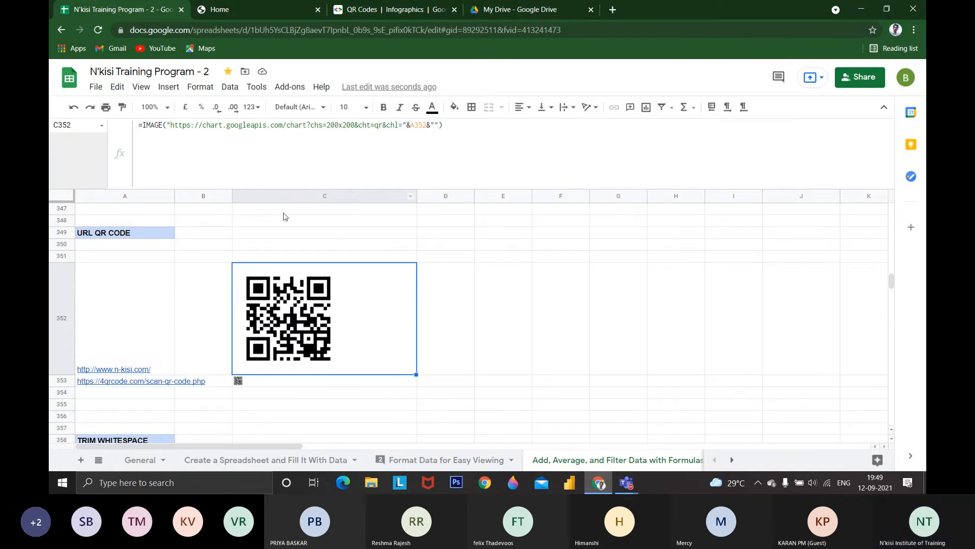
drag(311, 126, 323, 126)
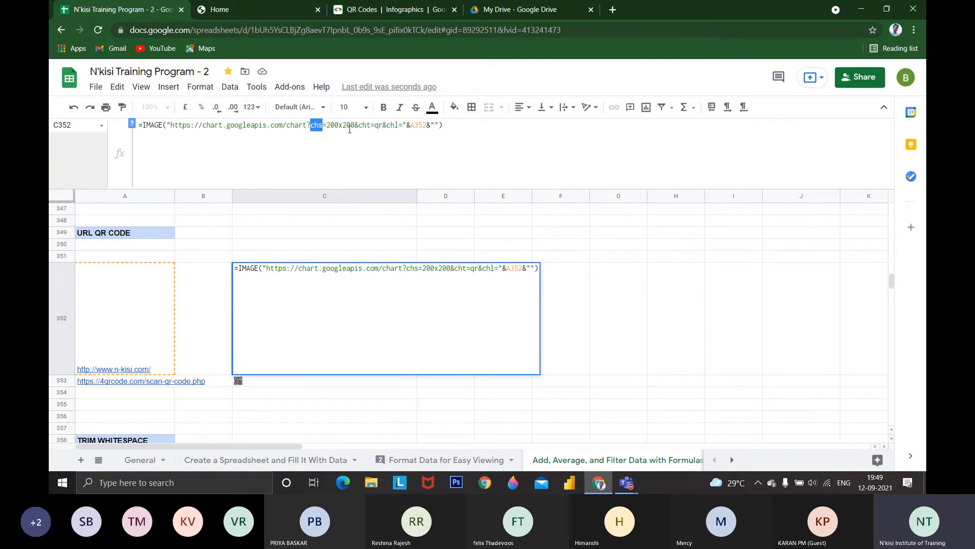
click(366, 125)
drag(398, 125, 351, 126)
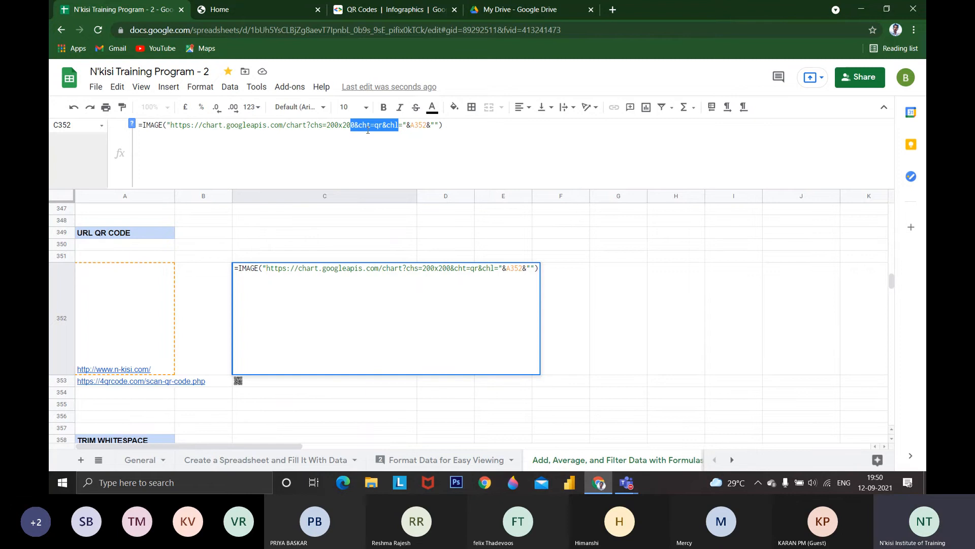
click(370, 125)
mouse_move(383, 126)
mouse_down()
mouse_move(375, 126)
mouse_move(394, 126)
mouse_up()
mouse_move(135, 337)
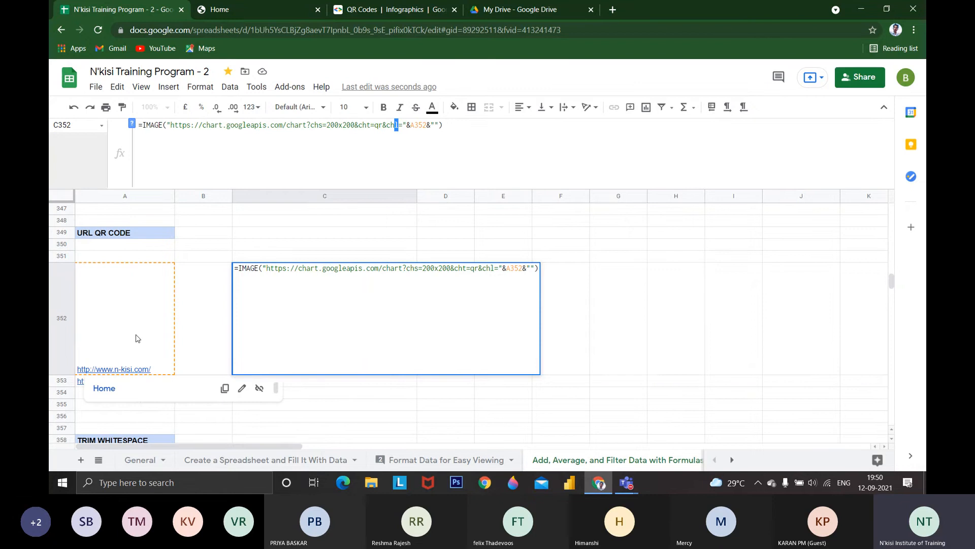
drag(427, 126, 418, 126)
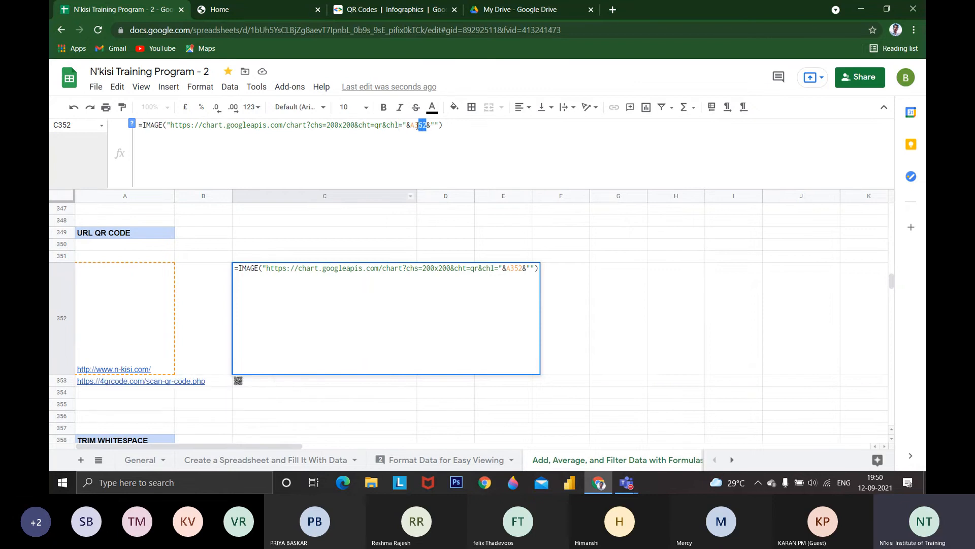
key(Escape)
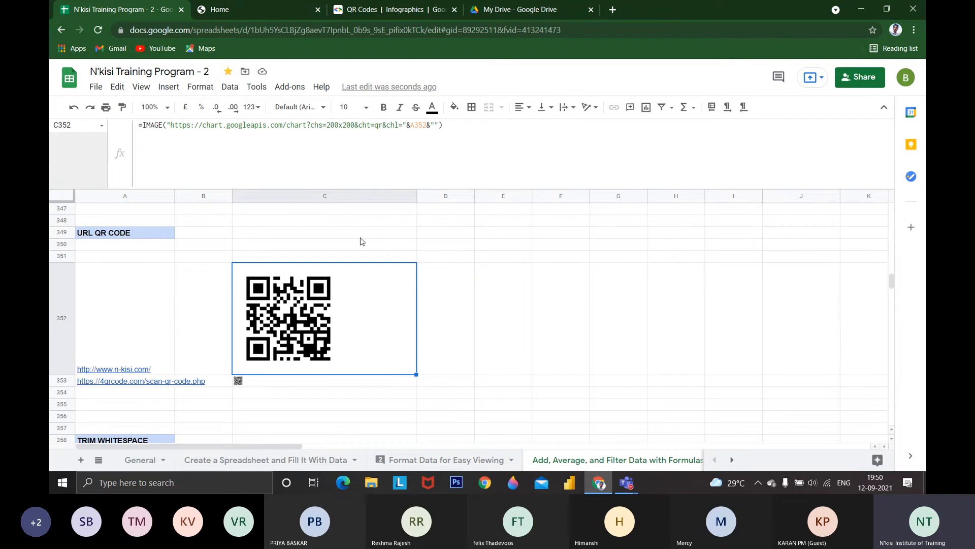
scroll(304, 298, up, 1)
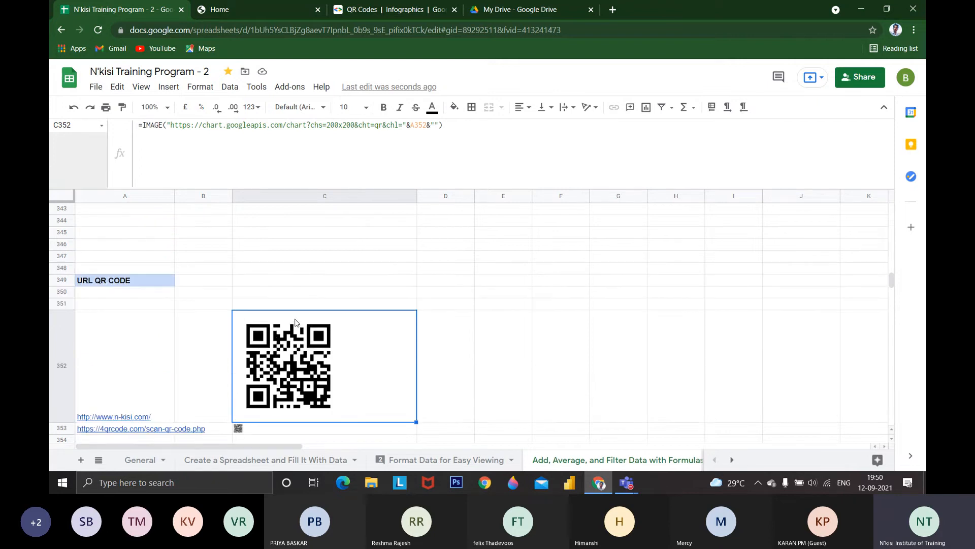
click(149, 359)
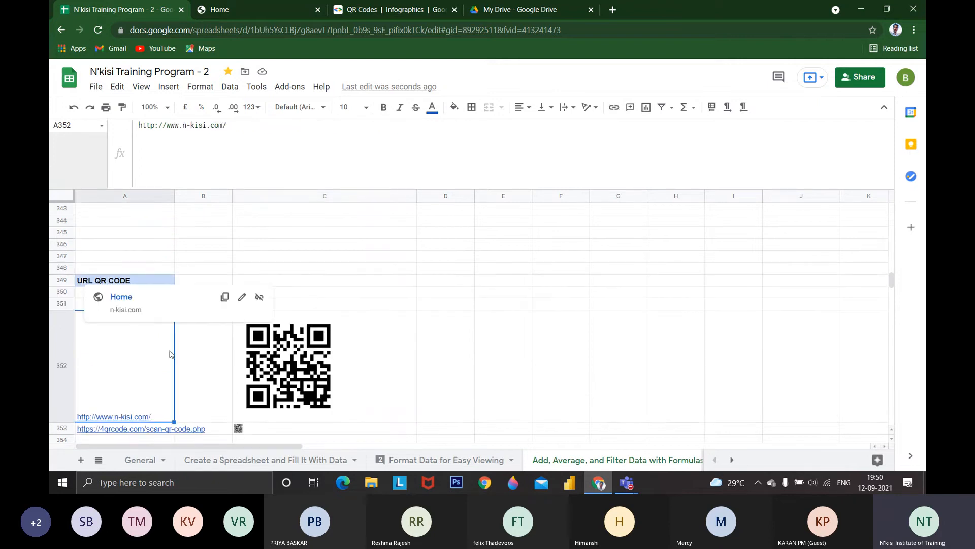
text(www.)
key(Escape)
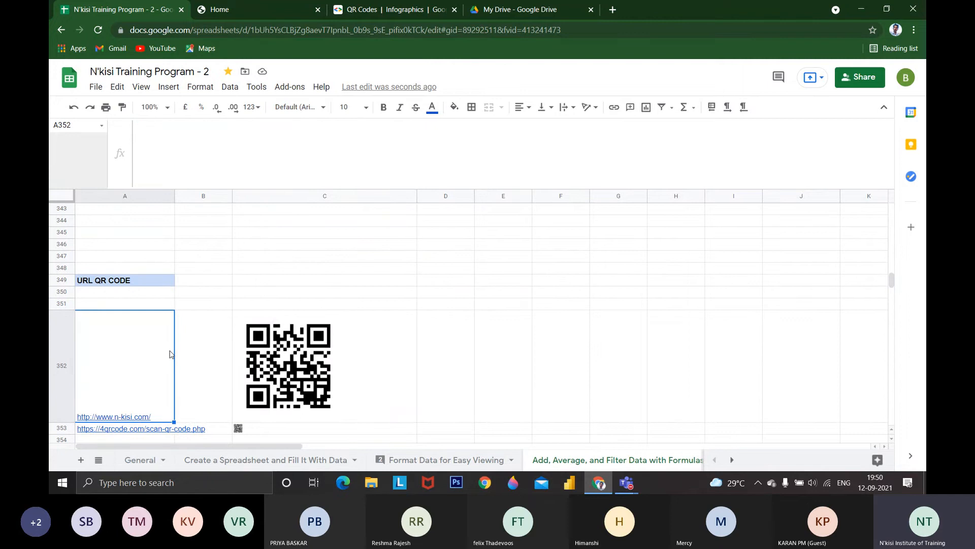
Go to the ISEMAIL section and examine the ISEMAIL formula in B335 that checks the address in A335
scroll(235, 366, up, 1)
scroll(234, 366, up, 2)
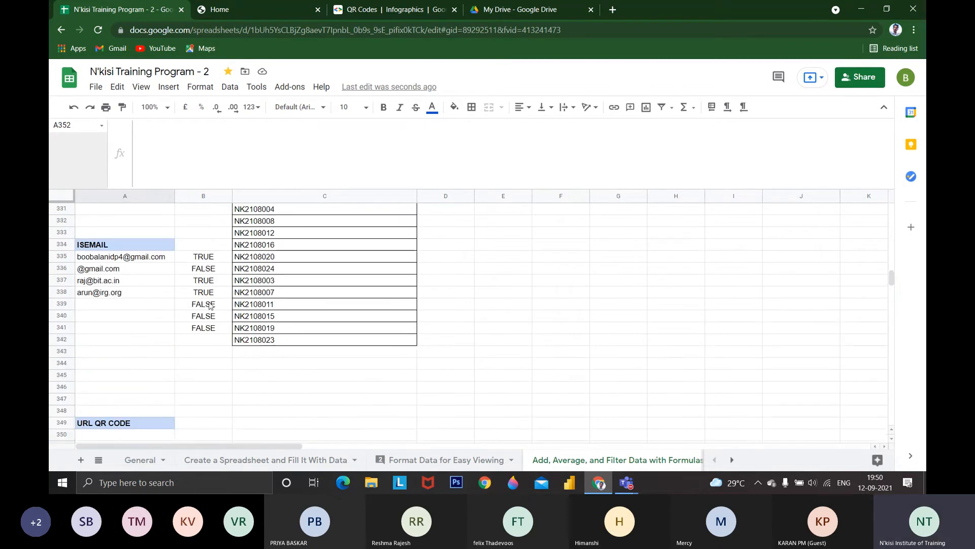
click(122, 247)
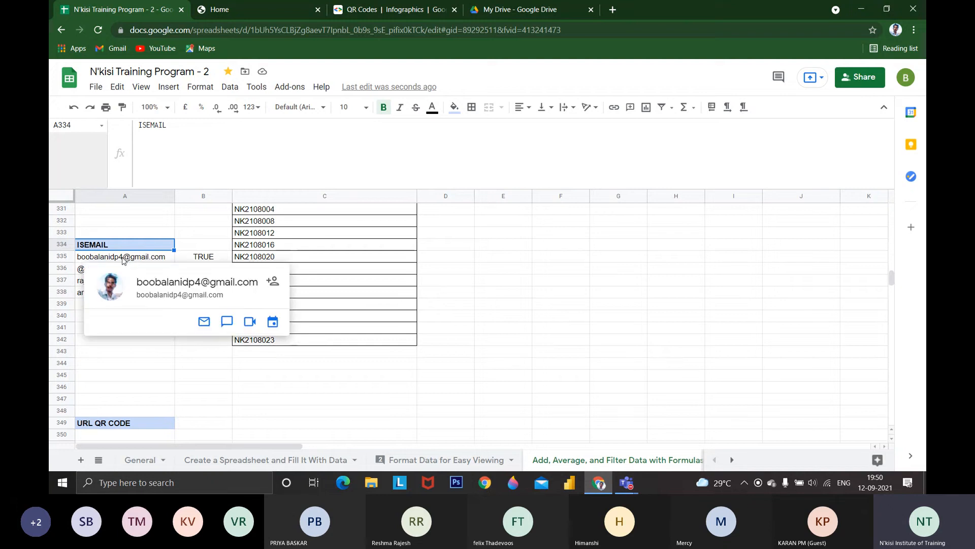
click(123, 260)
click(190, 257)
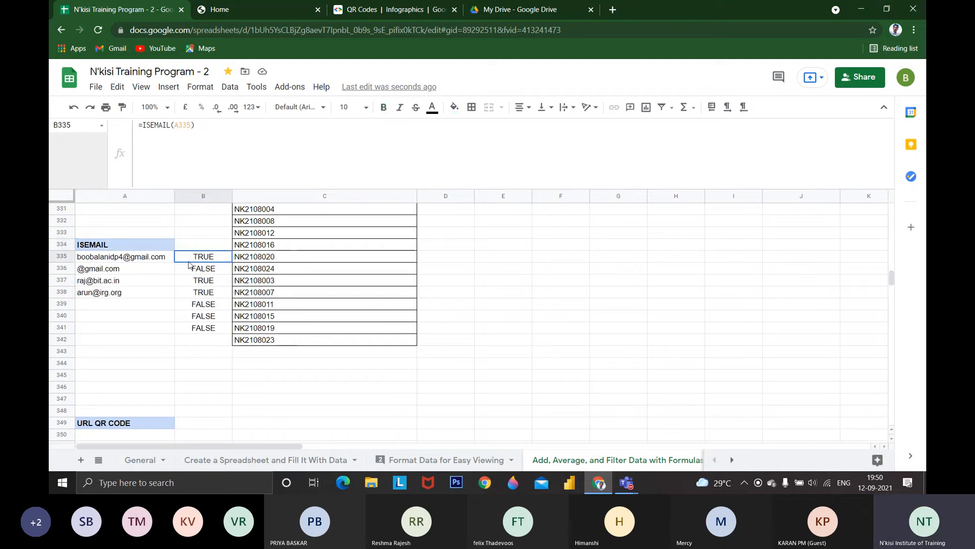
double_click(143, 125)
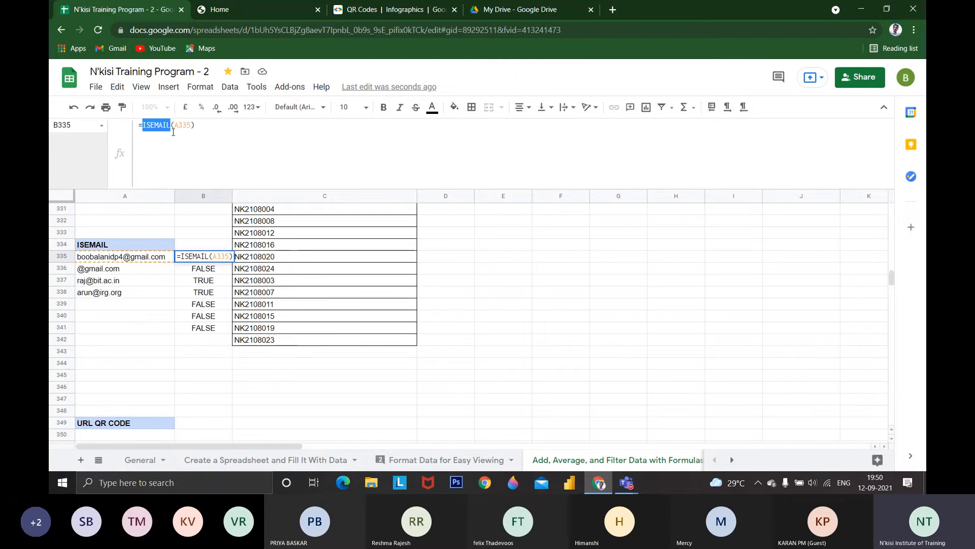
click(218, 176)
key(Escape)
Enter the partial formula =ISE in B342, below the ISEMAIL results
click(197, 342)
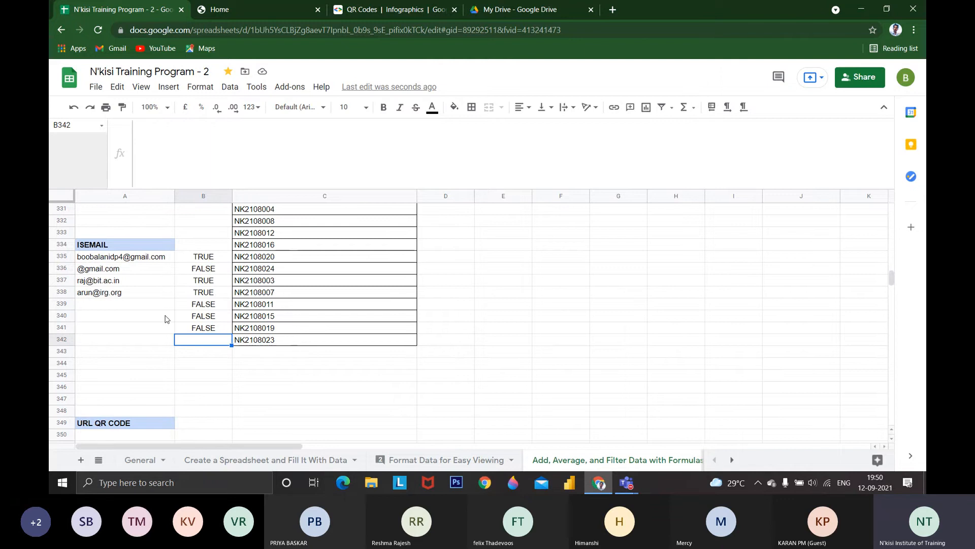
text(=IS)
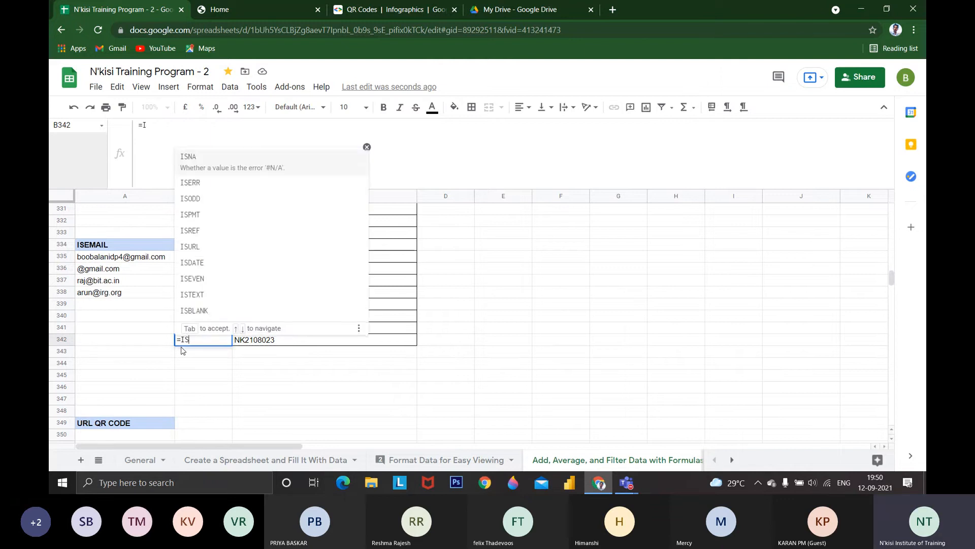
text(MA)
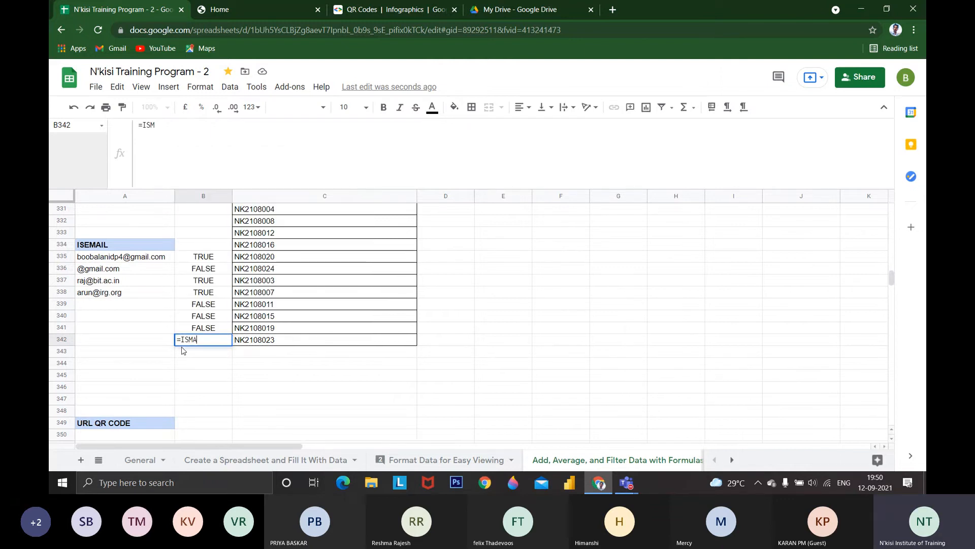
key(BackSpace)
key(BackSpace)
text(E)
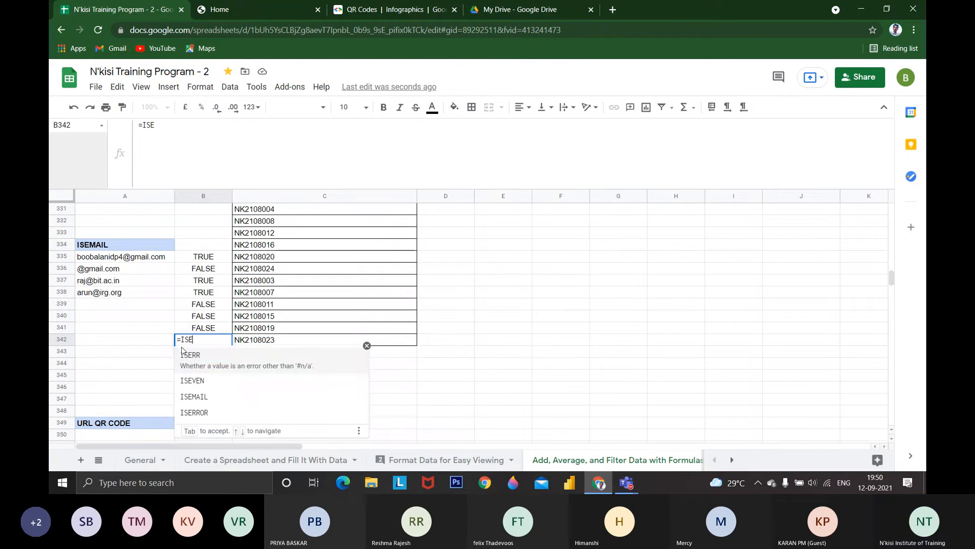
click(204, 268)
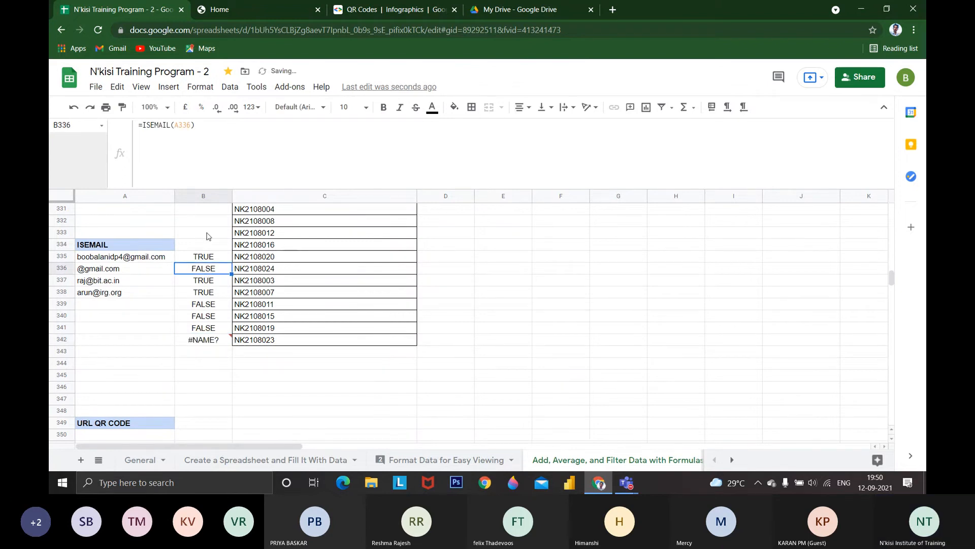
Examine the ISEMAIL formula in B336 and the A336 entry it refers to, leaving the formula unedited
click(158, 127)
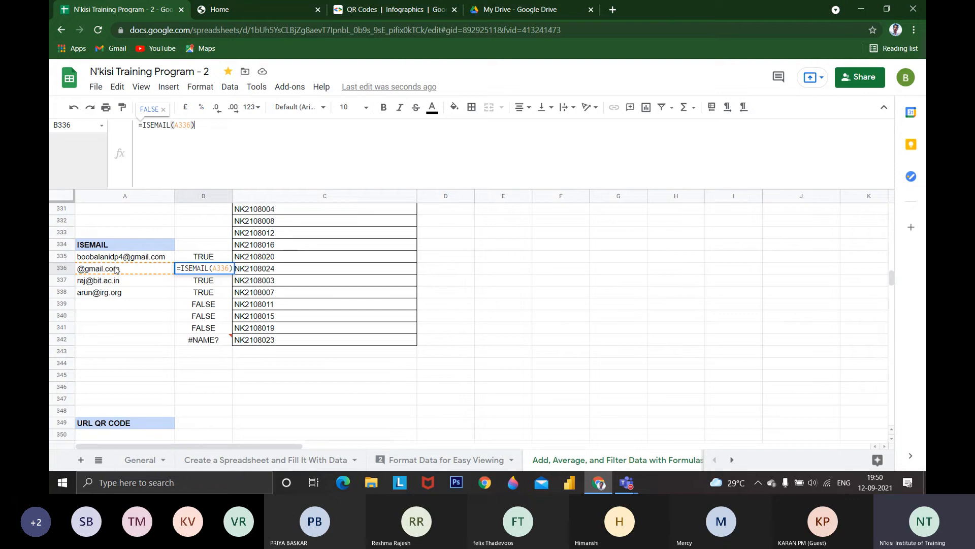
text(`)
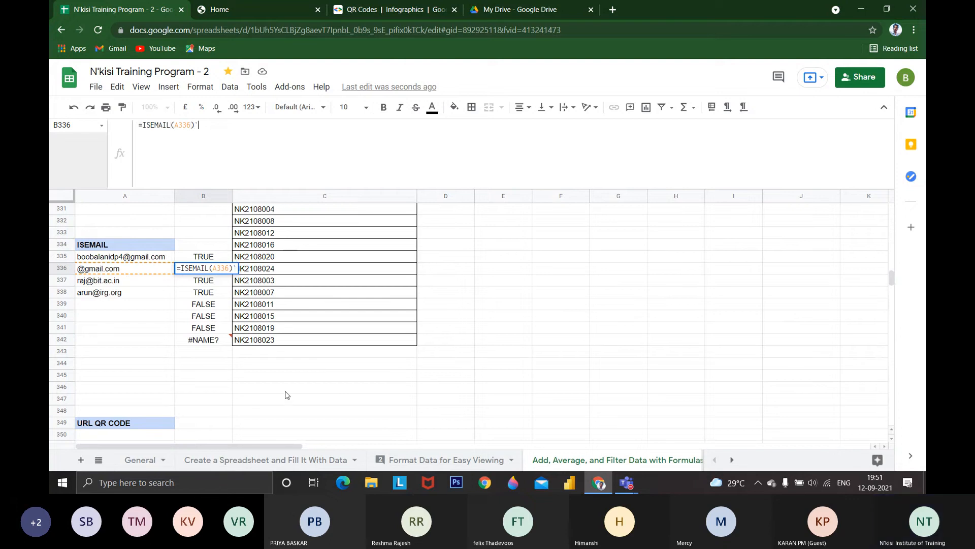
key(Escape)
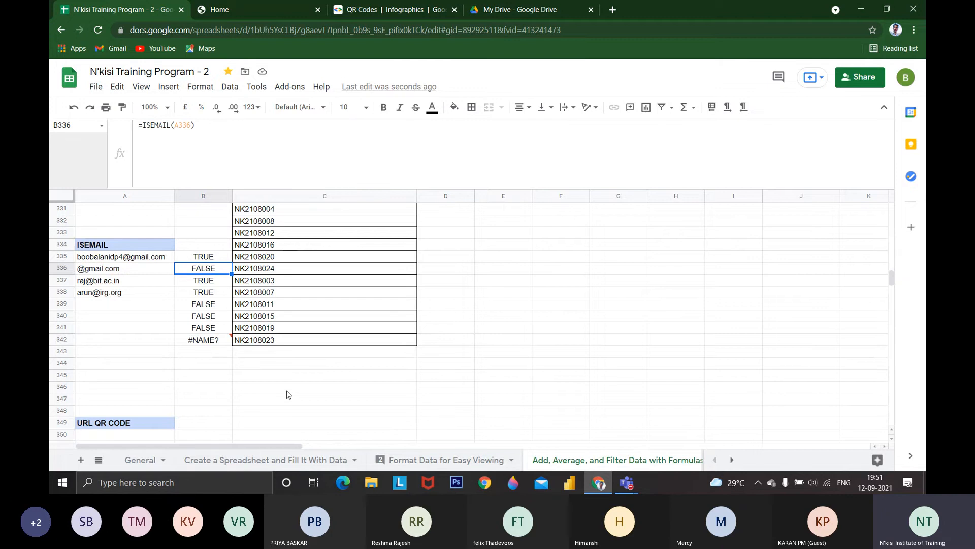
scroll(287, 394, up, 3)
click(229, 86)
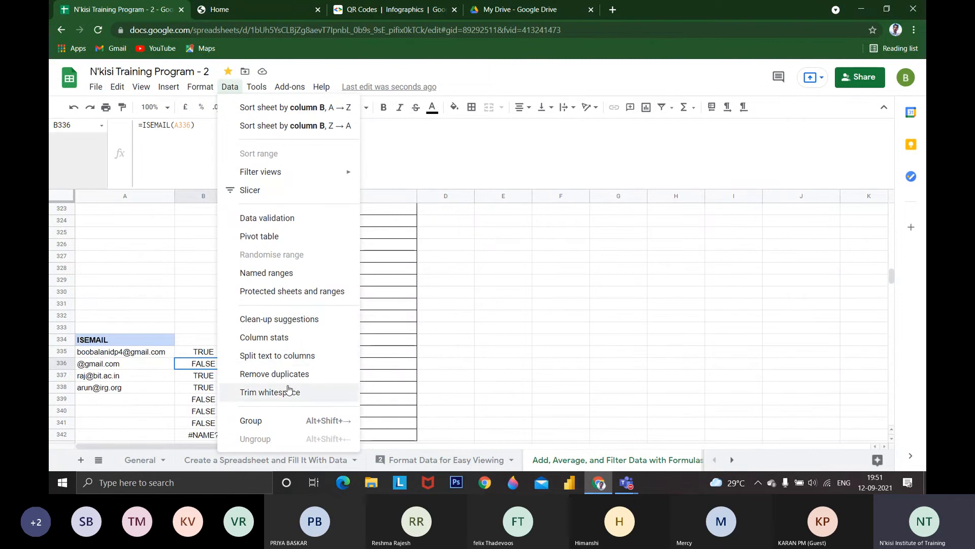
click(370, 341)
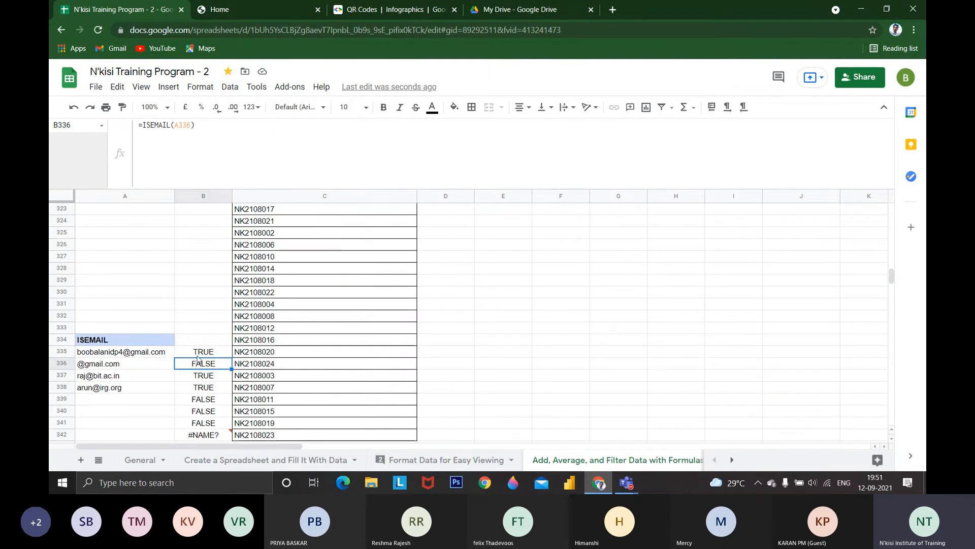
Replace the ISEMAIL formulas in B335:B341 with their values only
drag(204, 352, 205, 402)
key(ctrl+c)
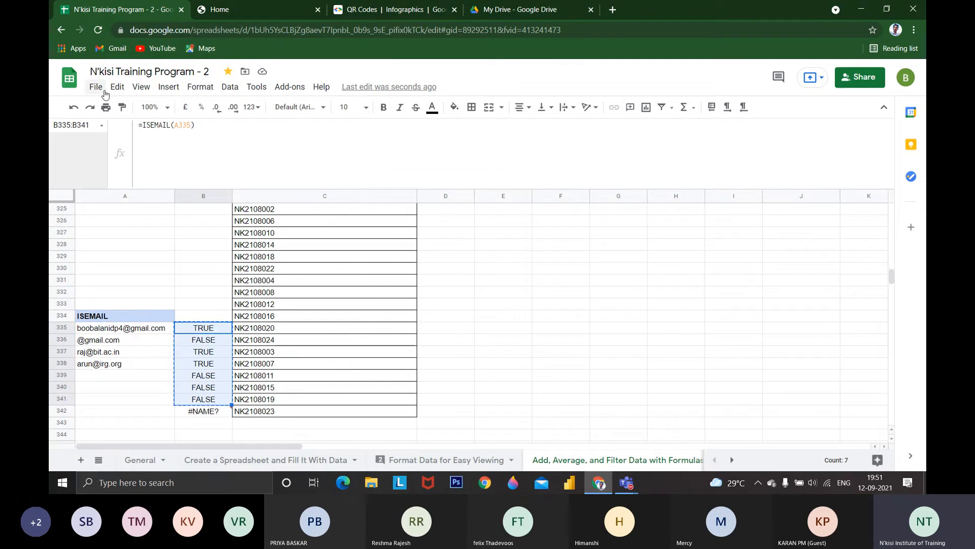
right_click(199, 344)
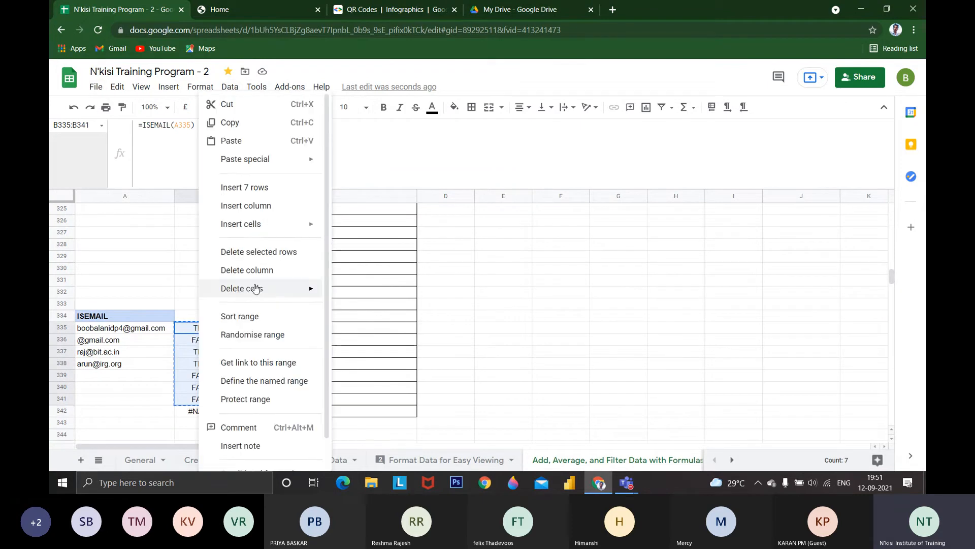
mouse_move(276, 159)
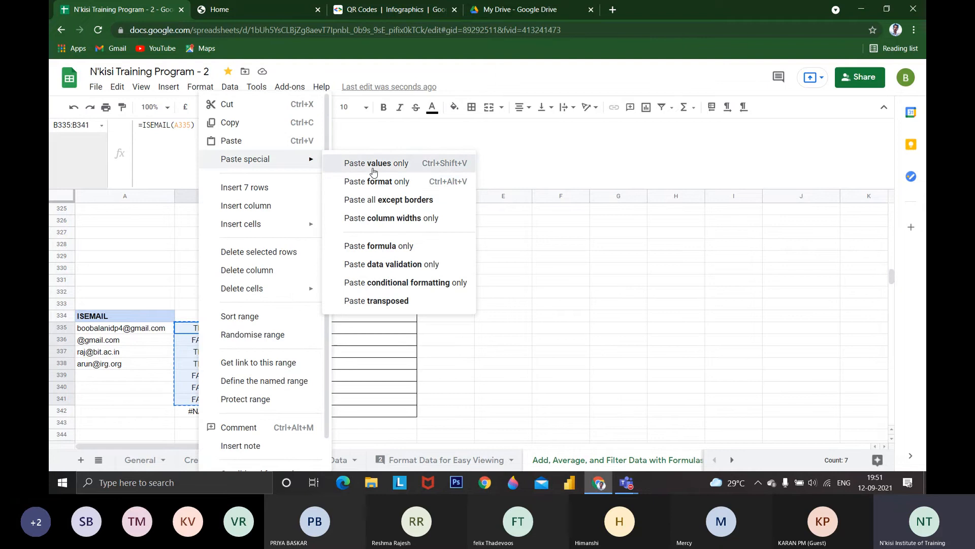
click(374, 167)
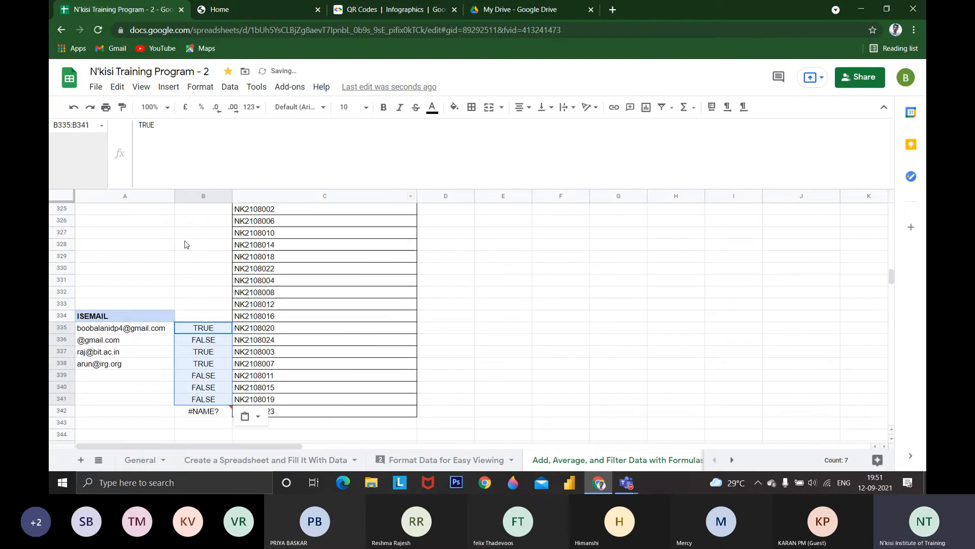
Remove the duplicate values from B335:B341, analysing column B without a header row
click(230, 87)
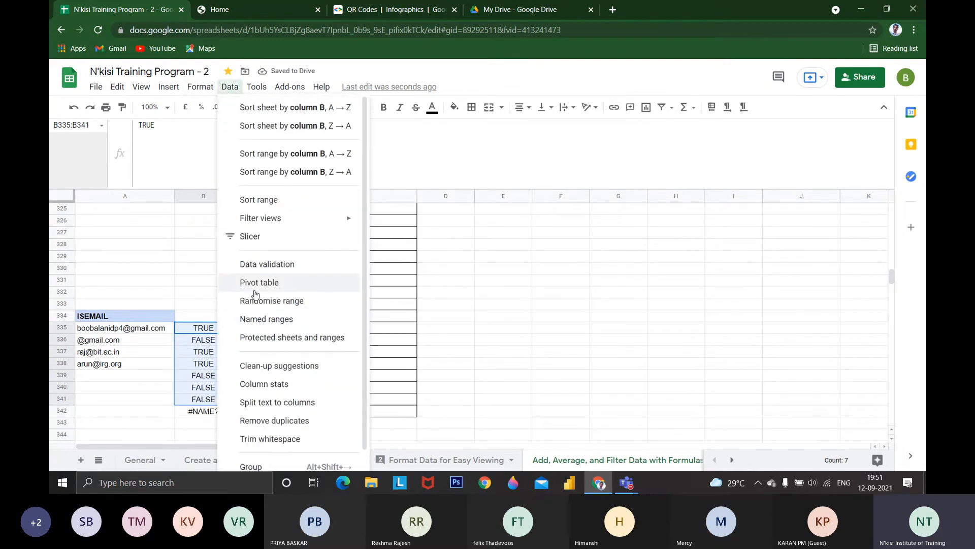
click(285, 425)
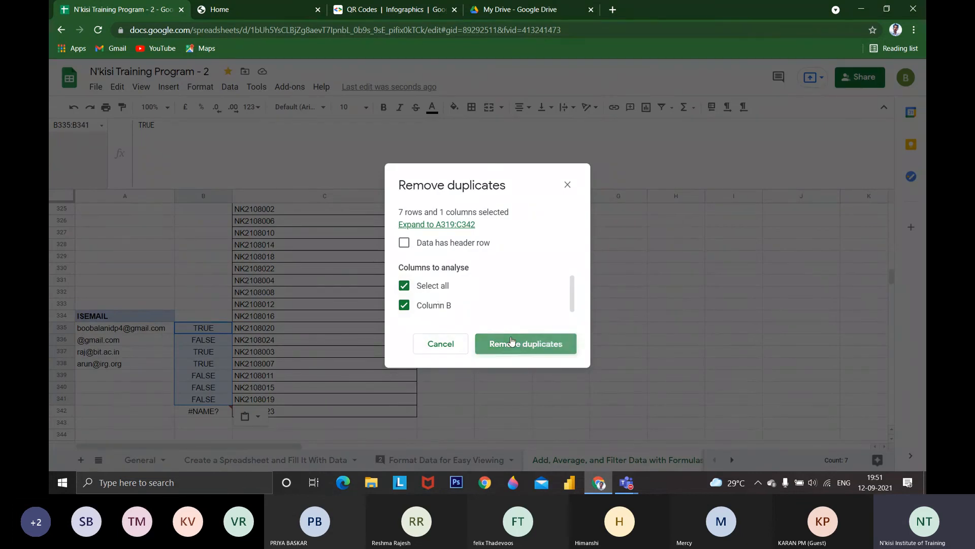
click(487, 344)
click(593, 305)
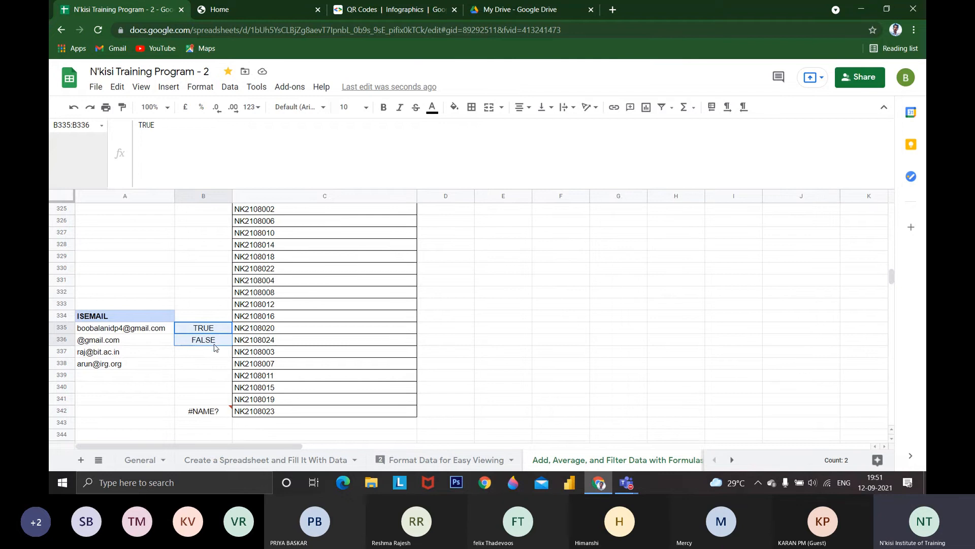
click(229, 87)
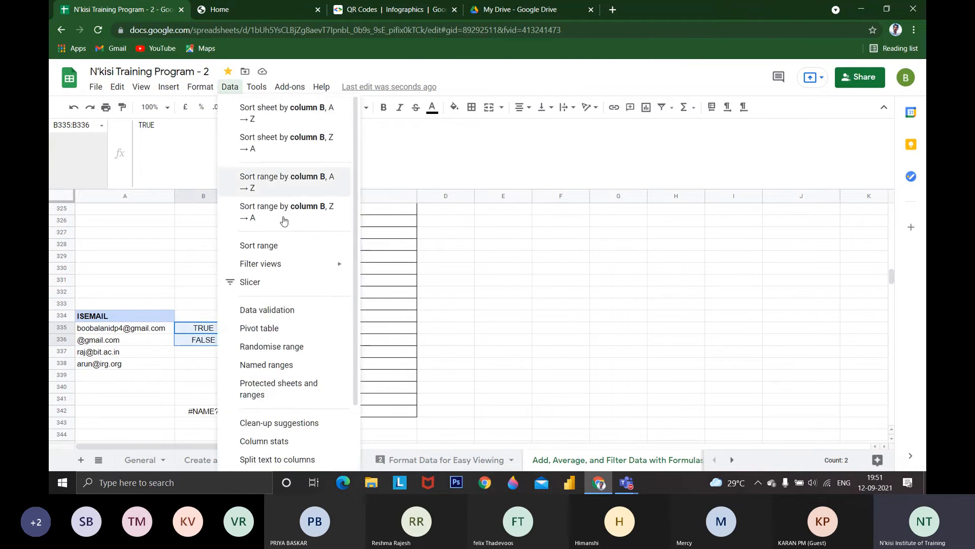
scroll(300, 368, down, 1)
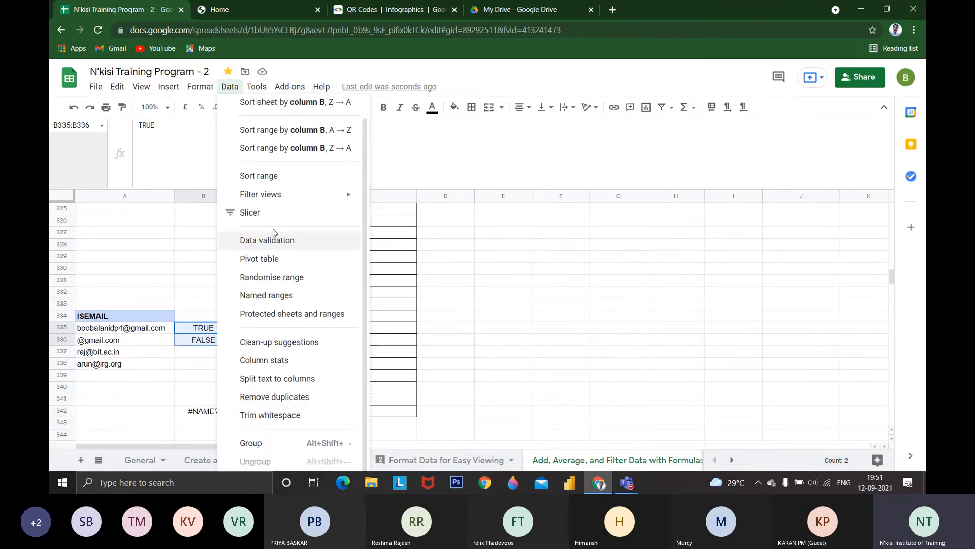
click(191, 85)
click(191, 85)
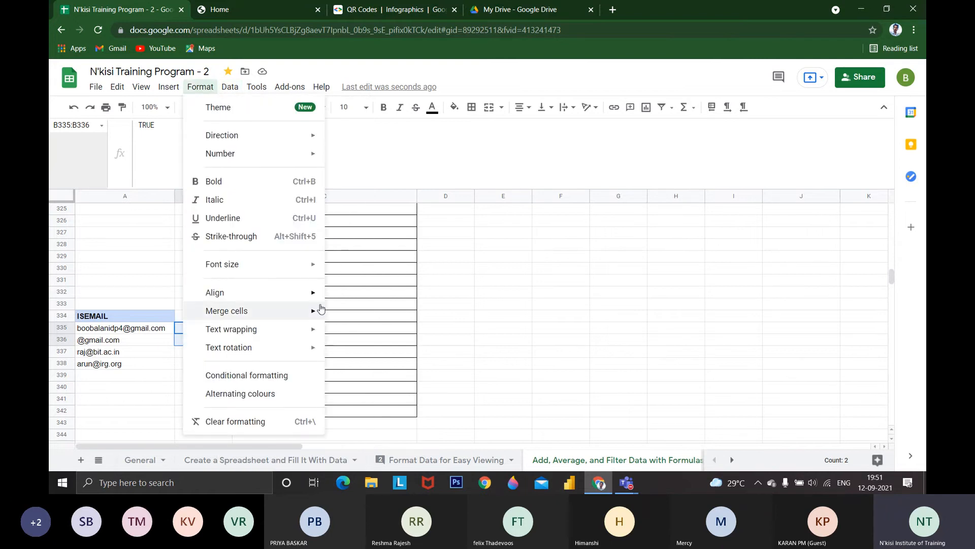
click(389, 307)
Select the employee table A275:H299 under FORMULAS and open the spreadsheet's theme choices
scroll(389, 315, up, 6)
scroll(307, 319, up, 8)
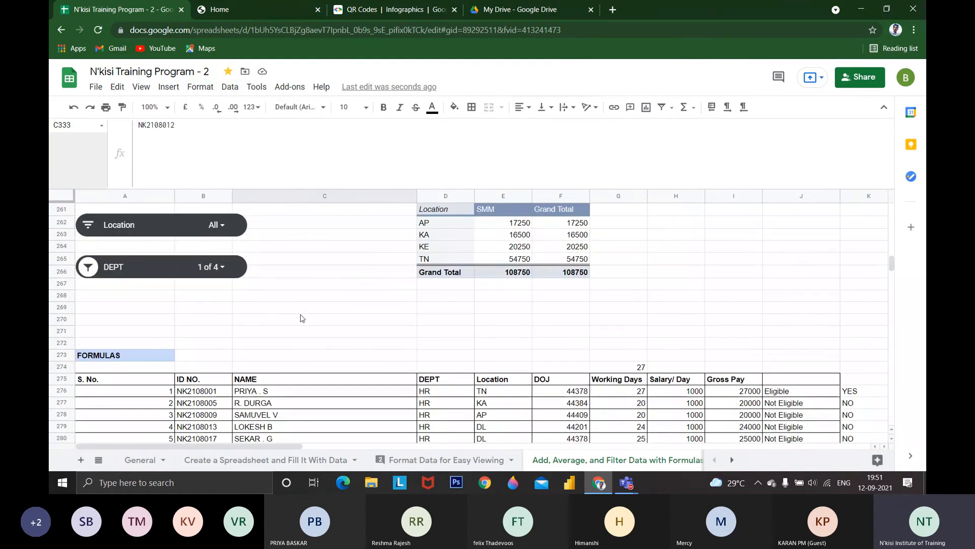
drag(167, 378, 676, 375)
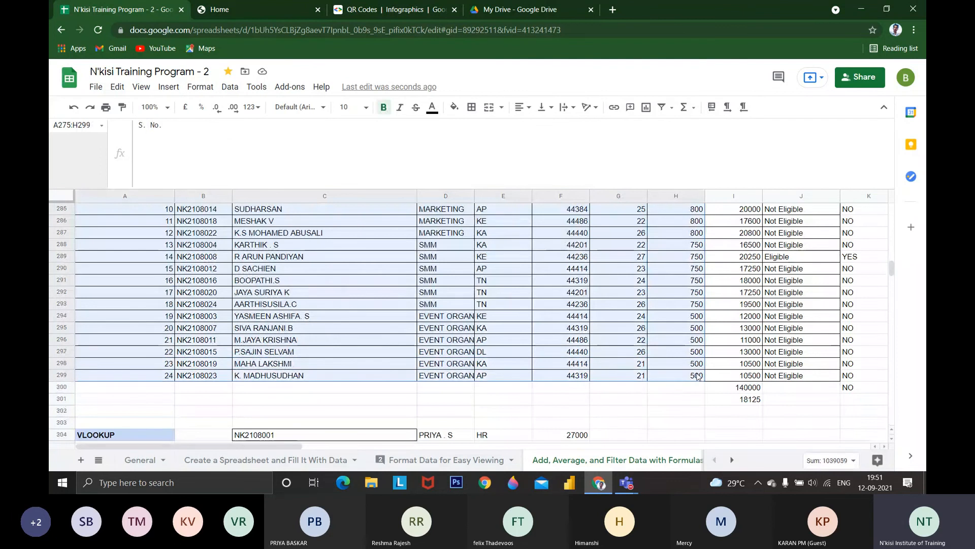
click(255, 88)
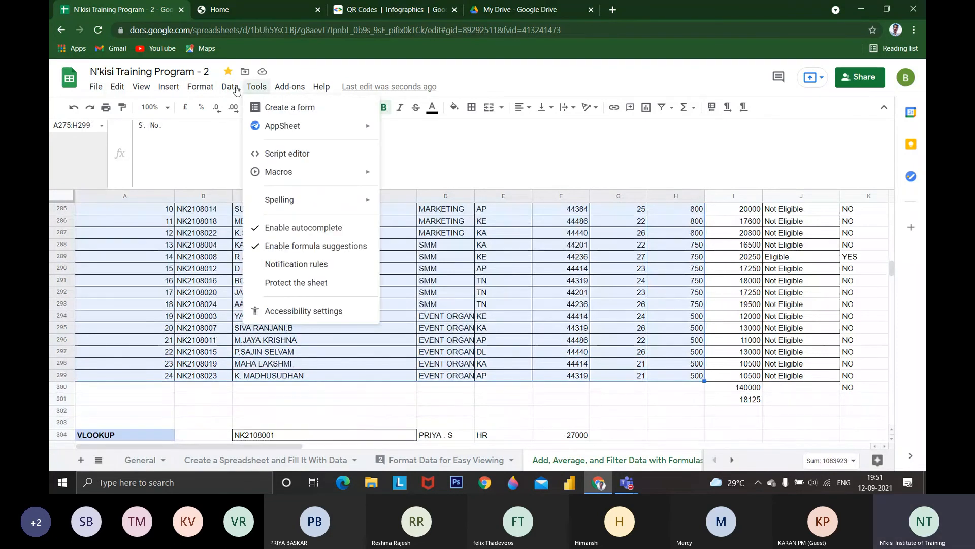
mouse_move(200, 87)
click(218, 107)
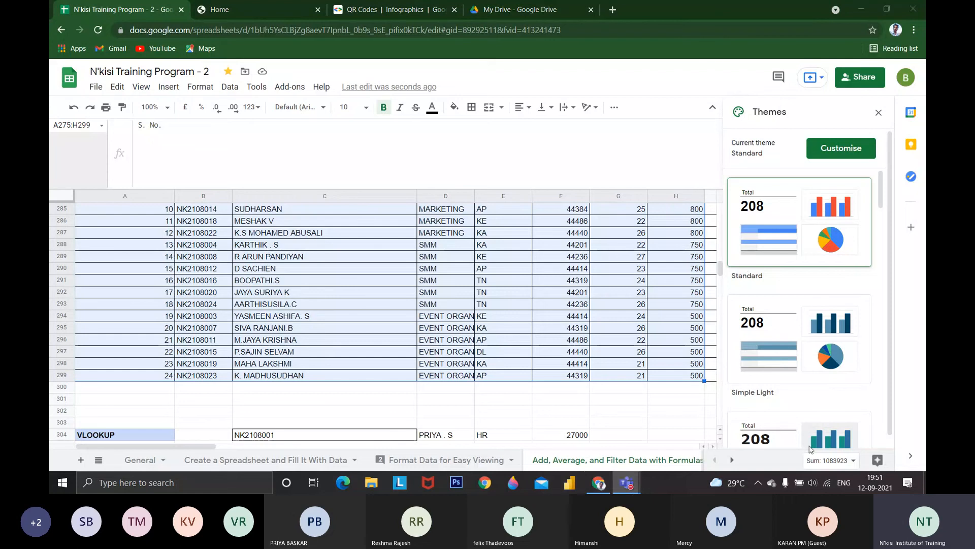
Try the Simple Light, Streamline and Paradigm themes on the spreadsheet, settling on Momentum
click(768, 330)
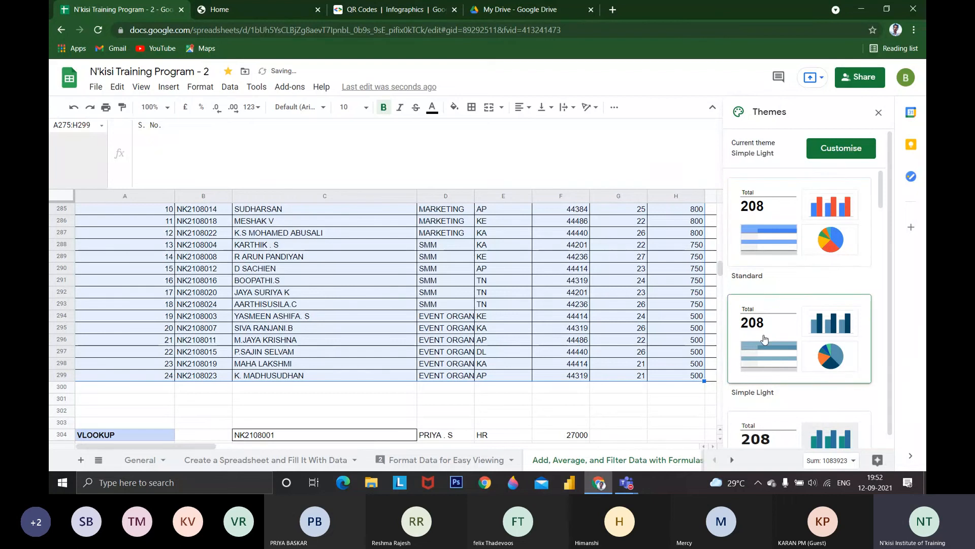
click(765, 340)
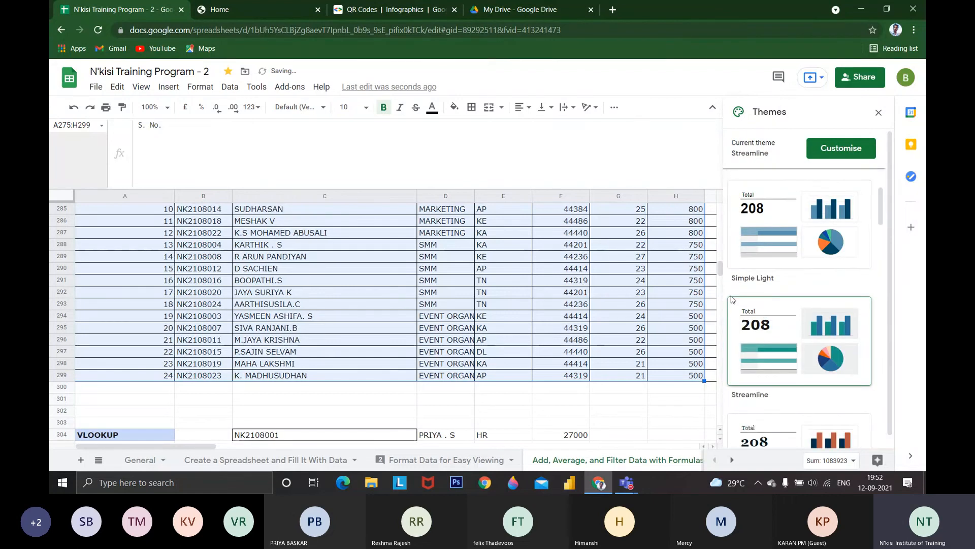
click(747, 355)
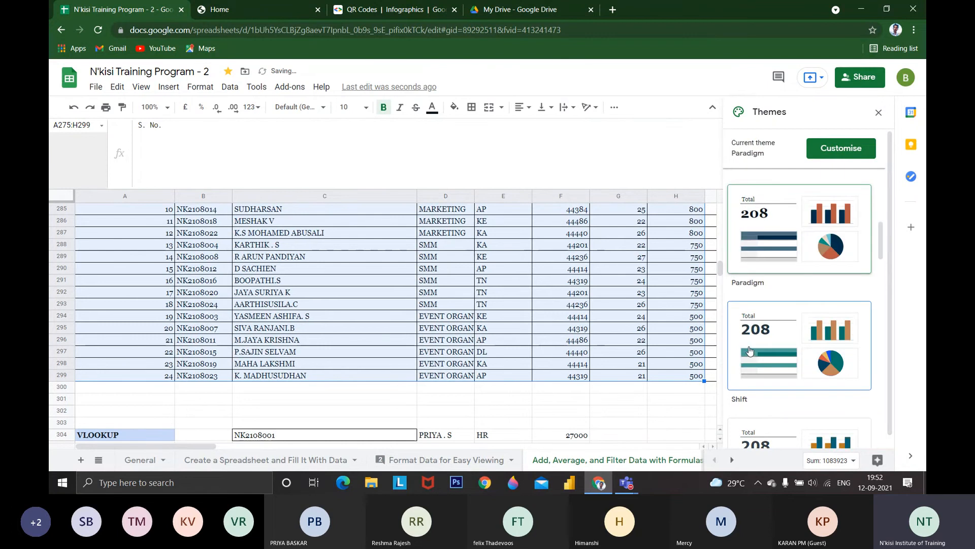
scroll(750, 350, down, 2)
click(749, 351)
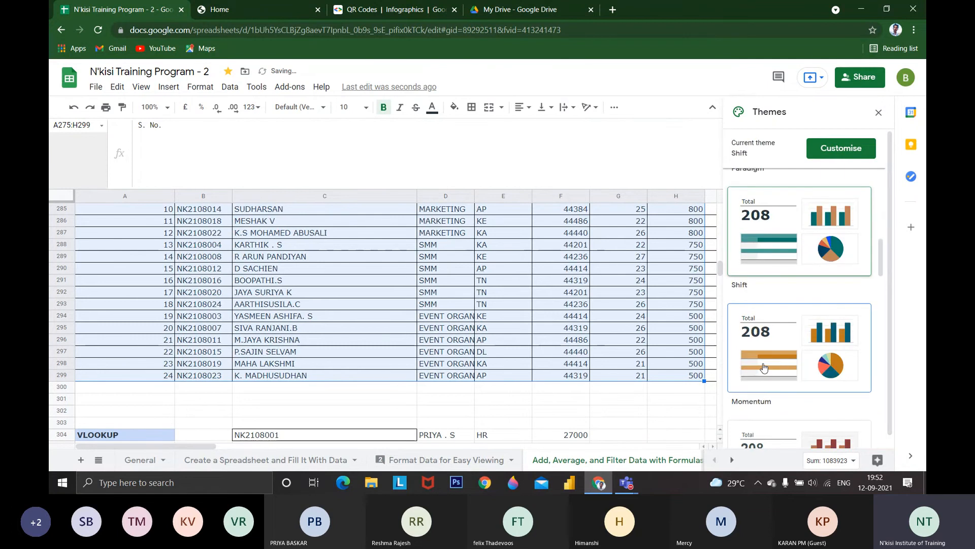
Customise the Momentum theme with dark teal for Accent 1 and light blue for Accent 6, closing the theme settings
click(824, 153)
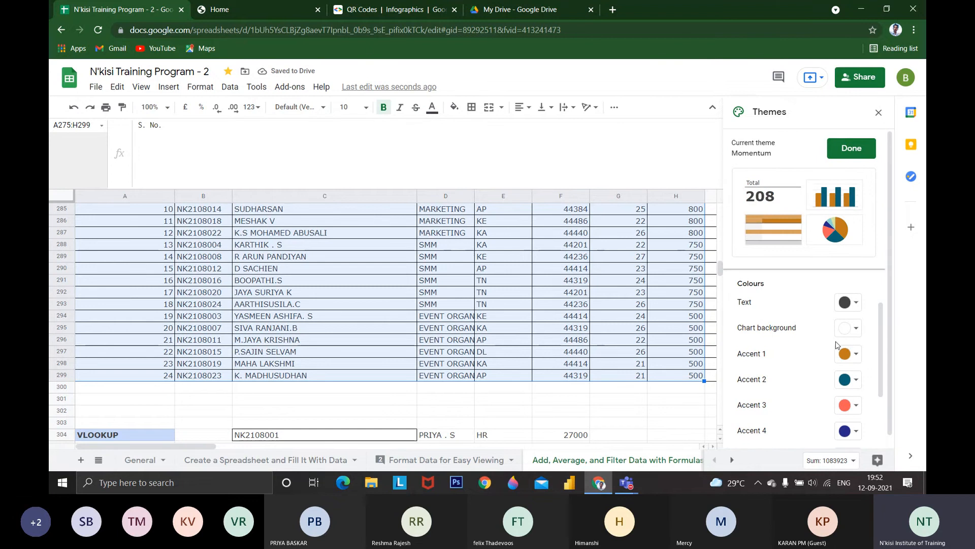
click(848, 354)
click(818, 319)
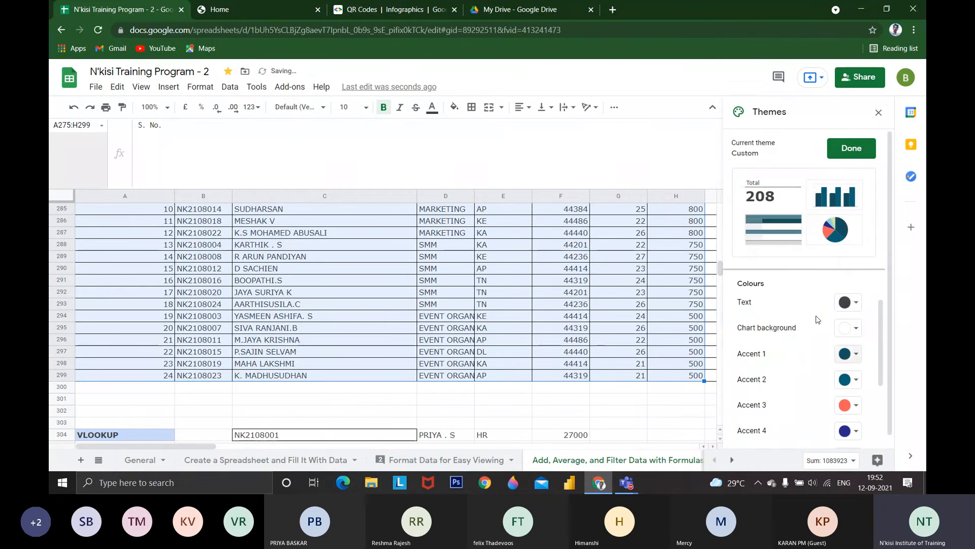
scroll(818, 319, down, 3)
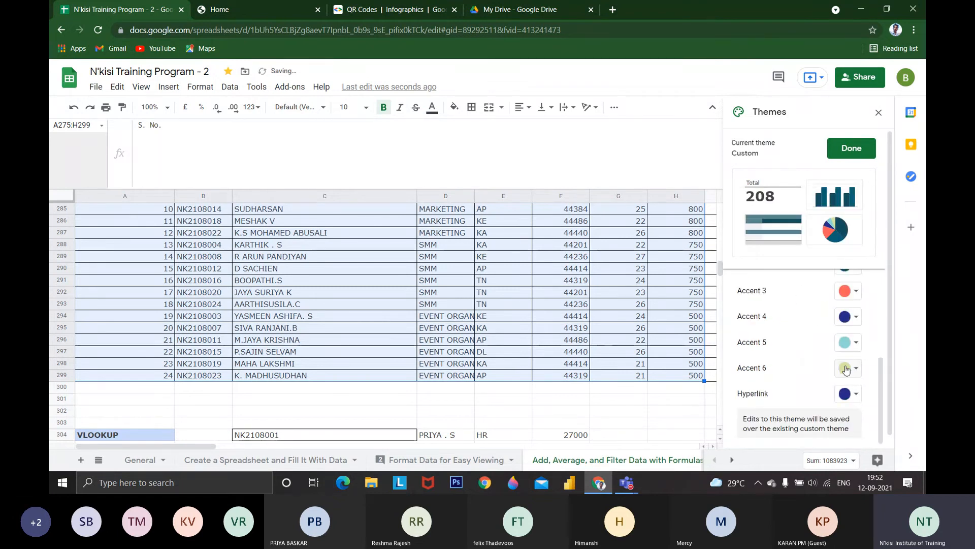
click(848, 368)
click(810, 269)
click(878, 112)
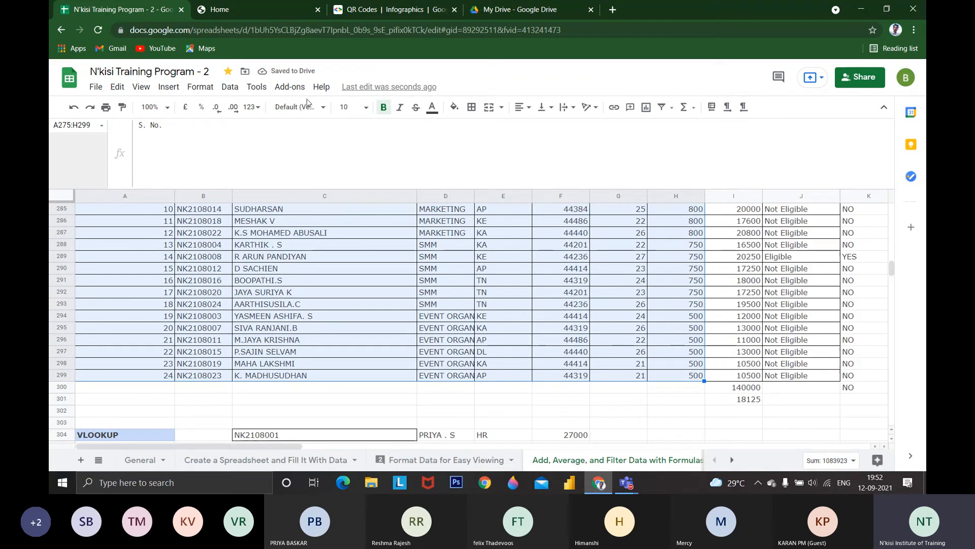
click(208, 90)
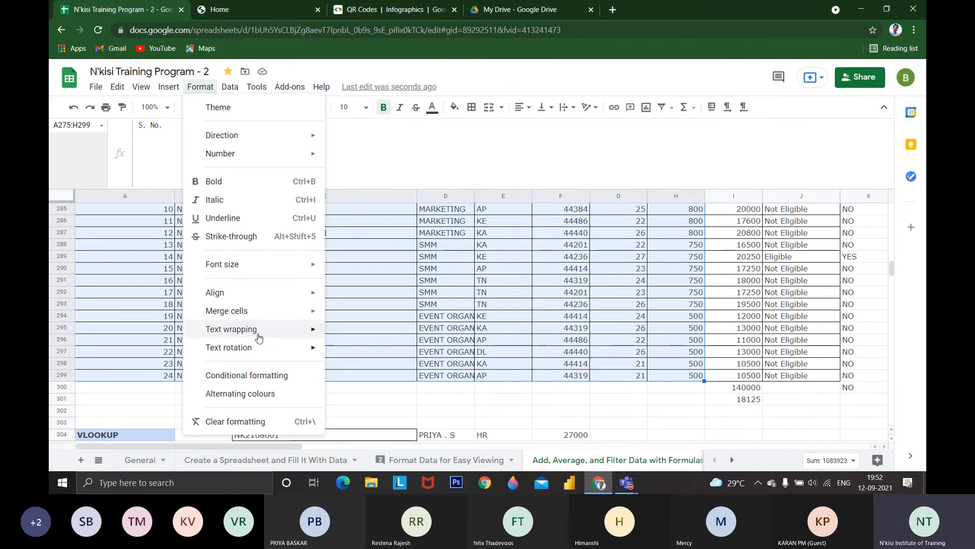
mouse_move(259, 284)
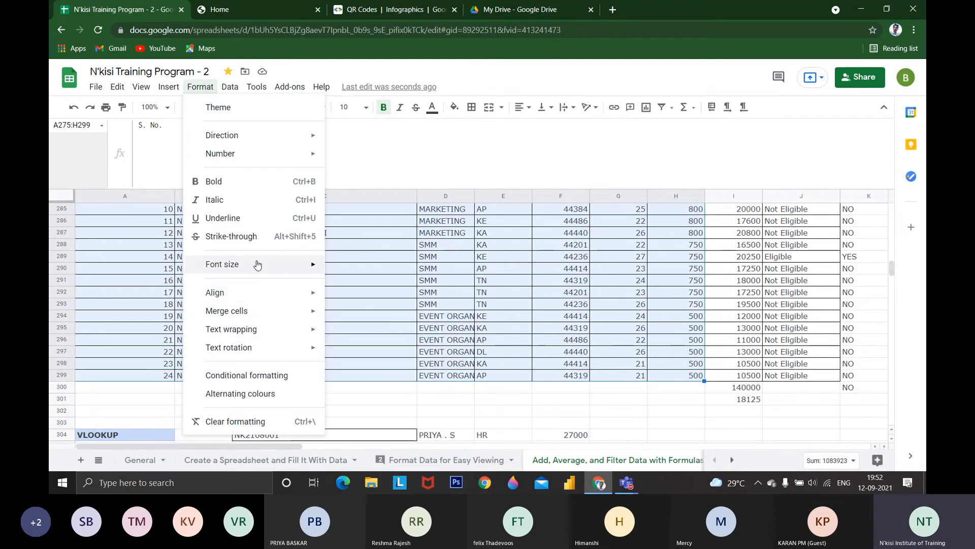
mouse_move(254, 87)
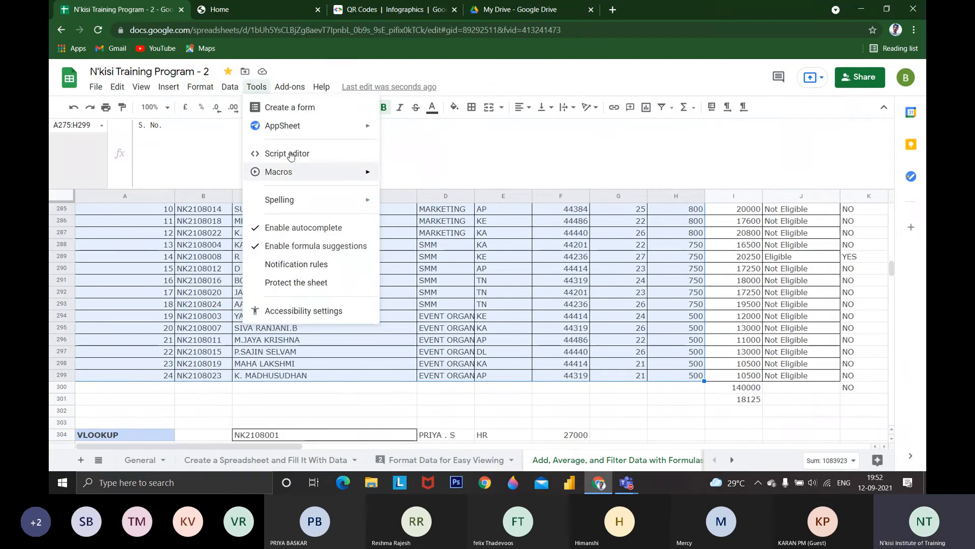
mouse_move(298, 173)
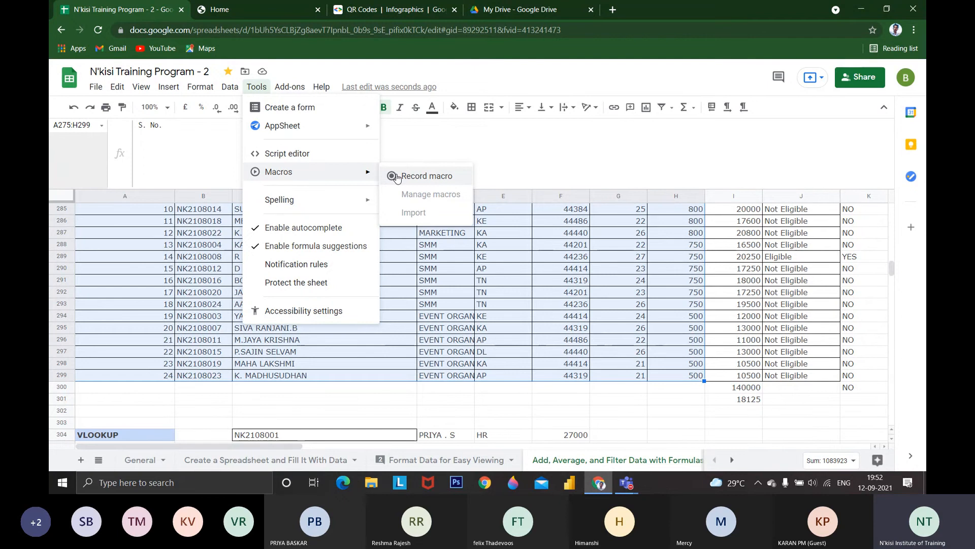
click(421, 305)
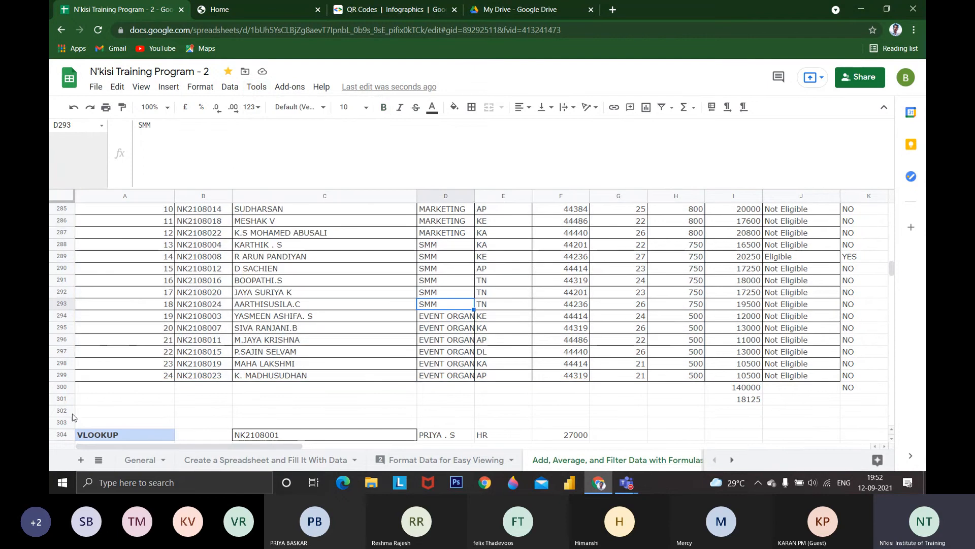
Add a new blank sheet and enter GOOGLE in its cell A1
click(82, 460)
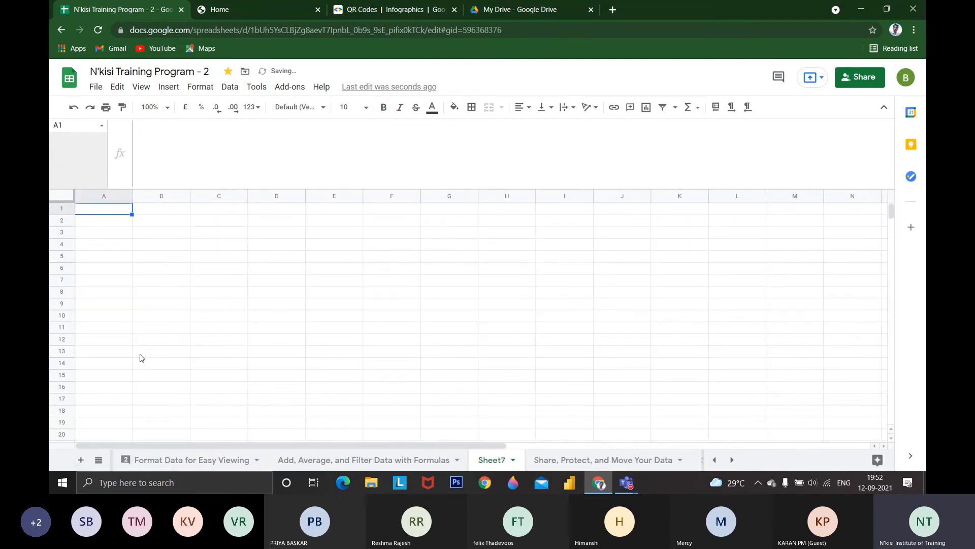
text(GOOG)
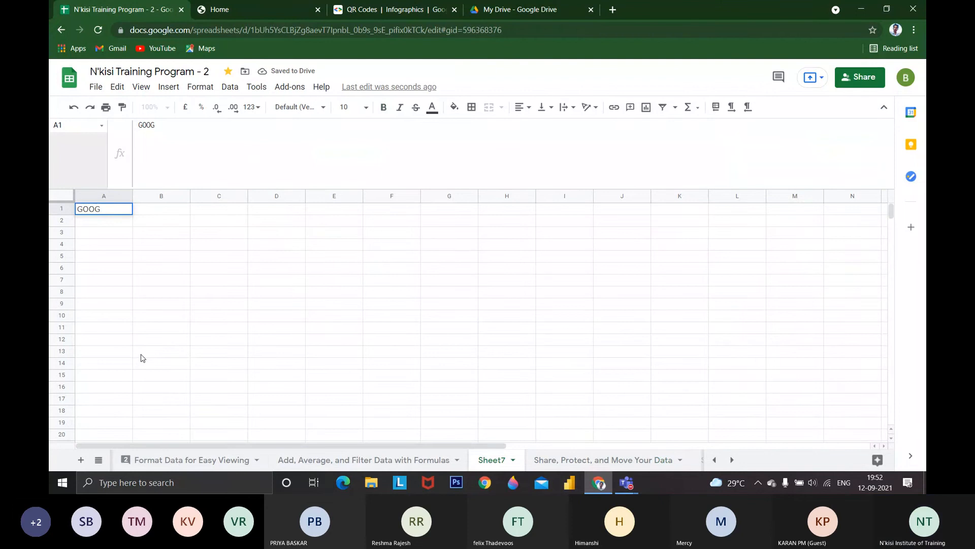
text(LE)
key(Return)
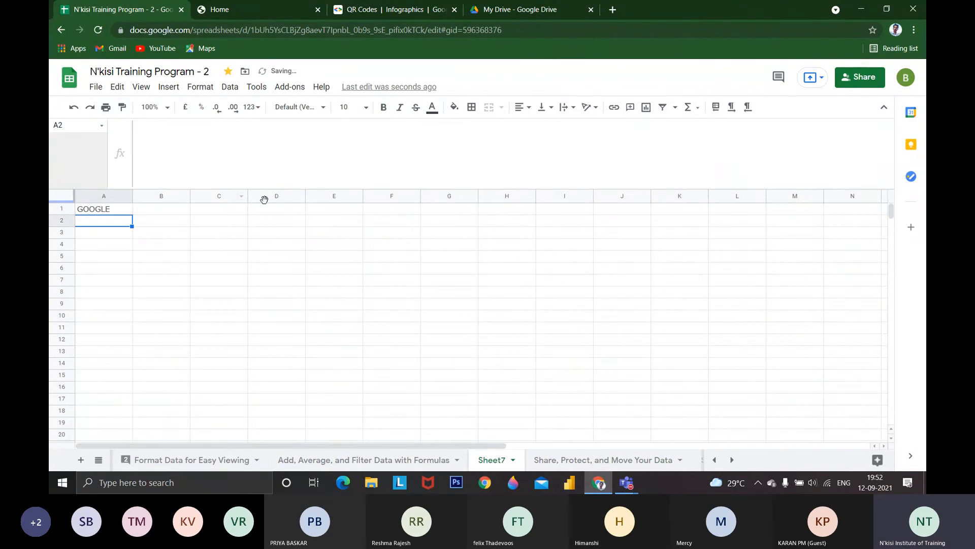
Format the GOOGLE text in A1 as bold, italic and red
key(Up)
click(383, 107)
click(400, 106)
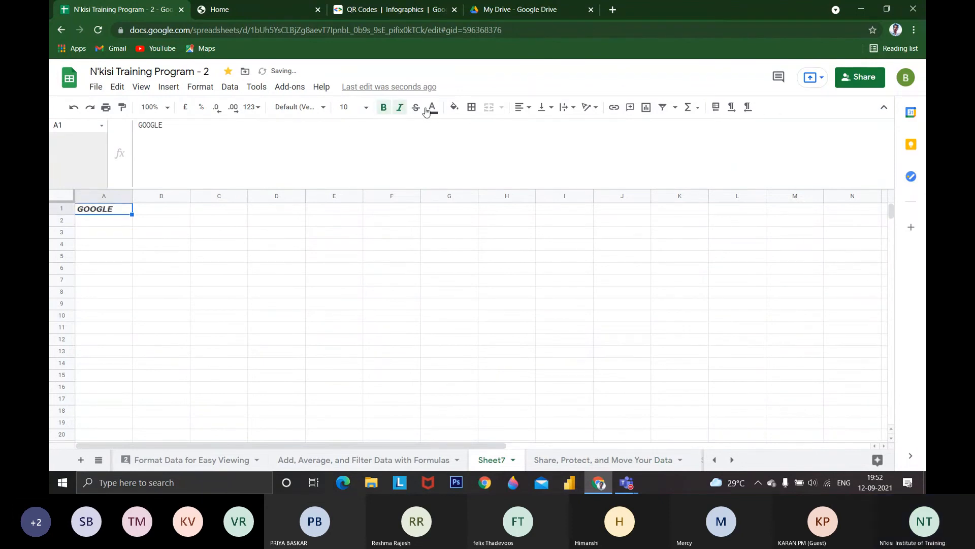
click(427, 108)
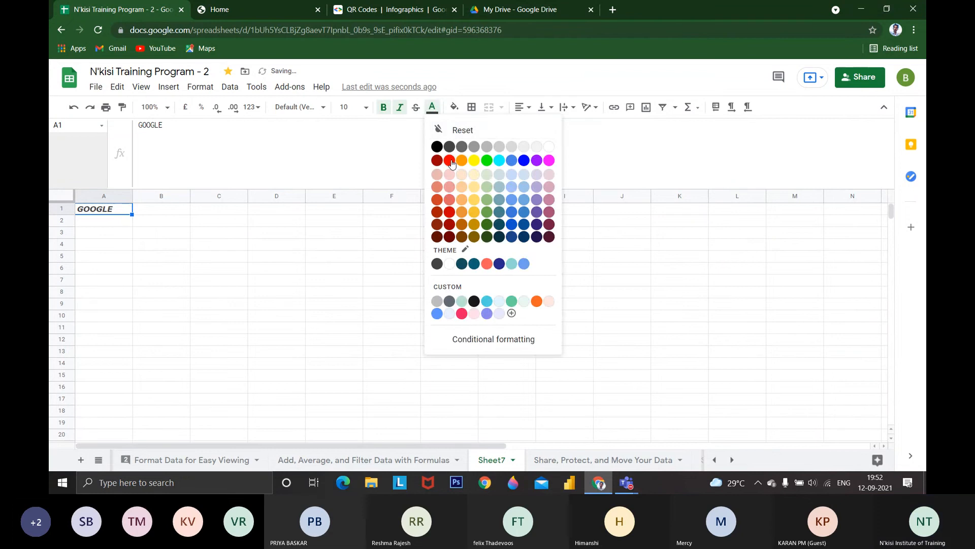
click(450, 158)
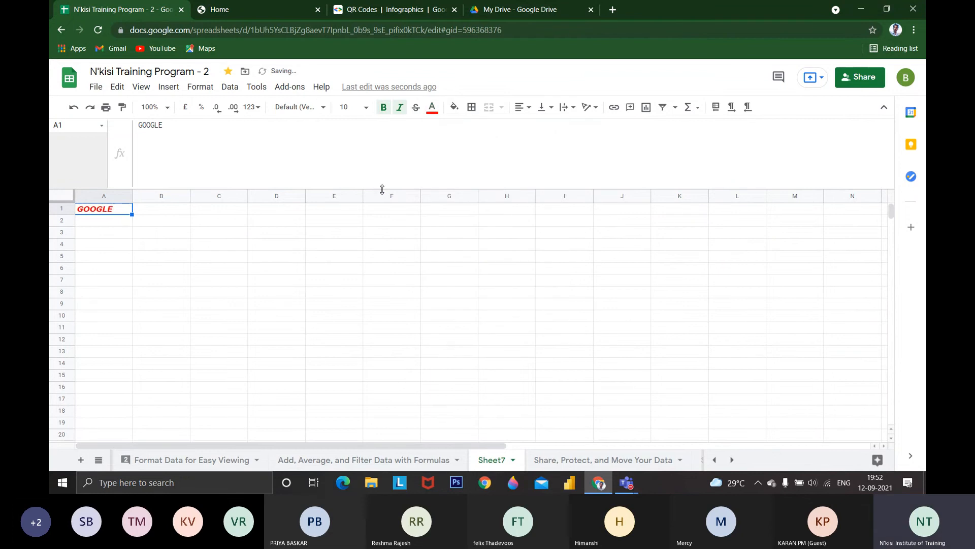
Start recording a new macro that uses absolute references
click(232, 89)
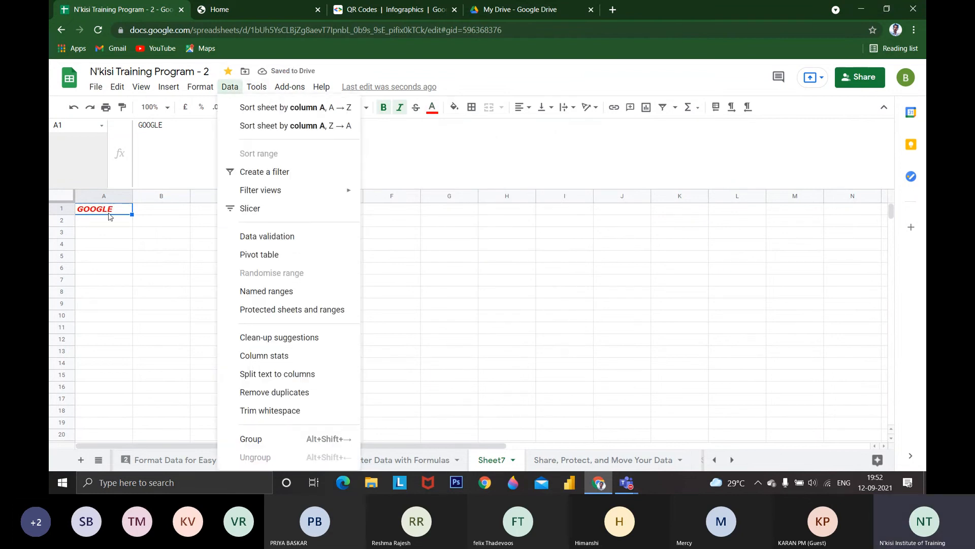
mouse_move(256, 87)
mouse_move(300, 172)
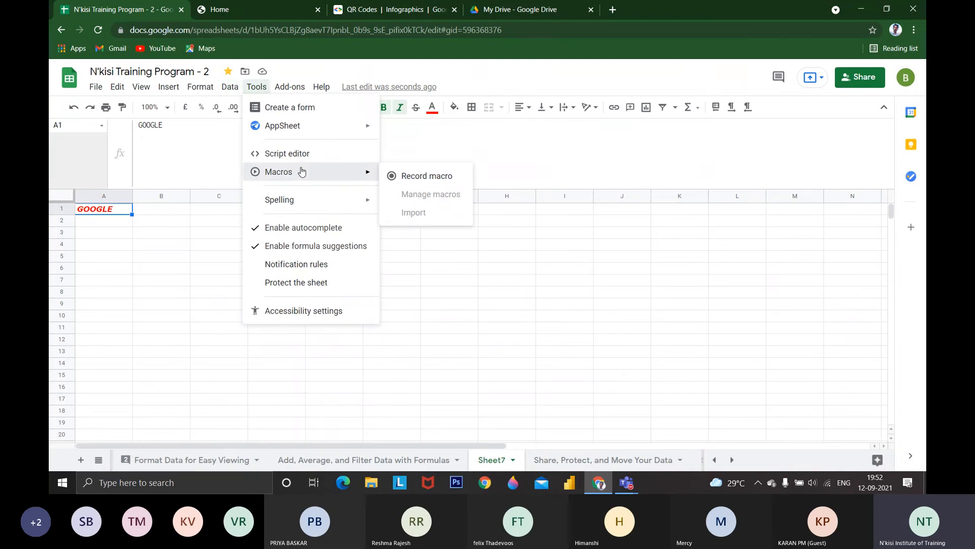
click(418, 177)
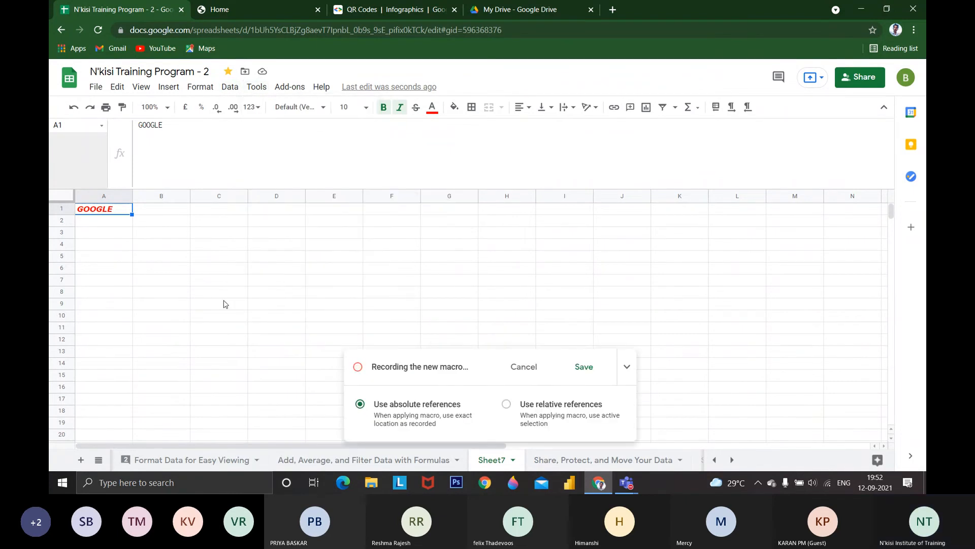
Enter GOOGLE in cell C7 while the macro is recording
click(206, 284)
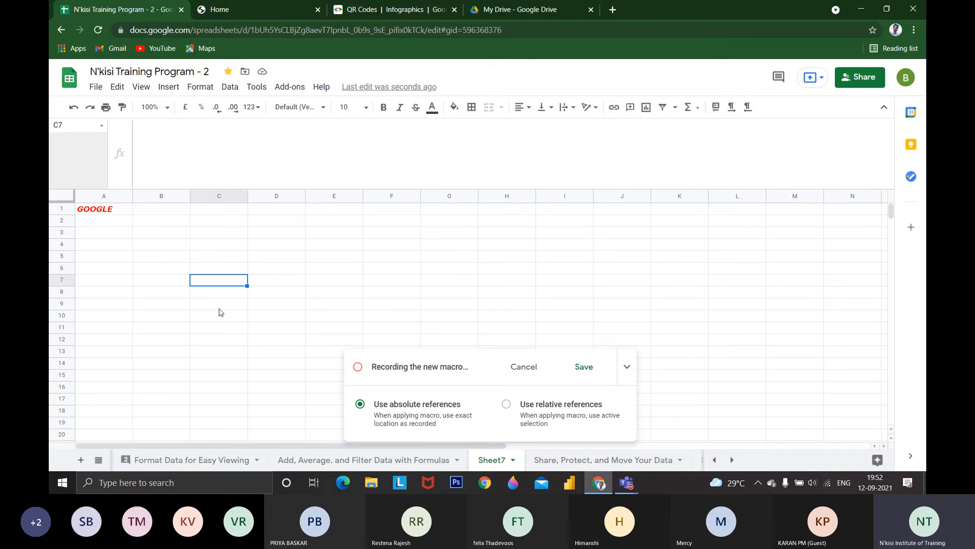
text(GOOGAL)
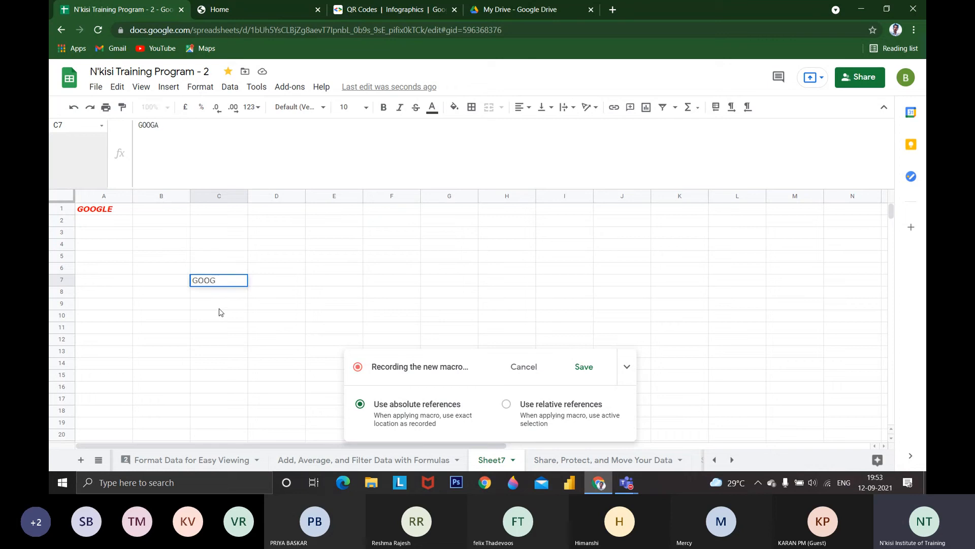
text(LE)
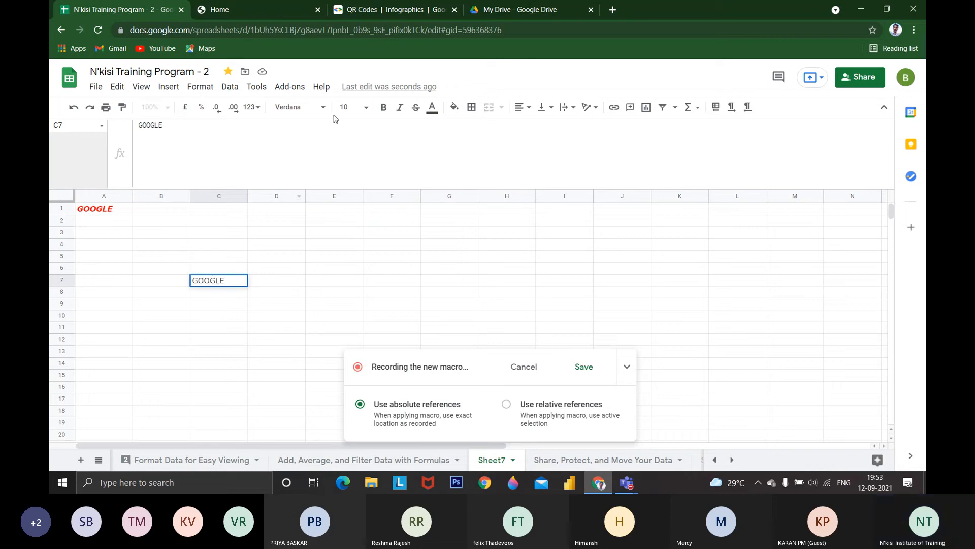
click(434, 116)
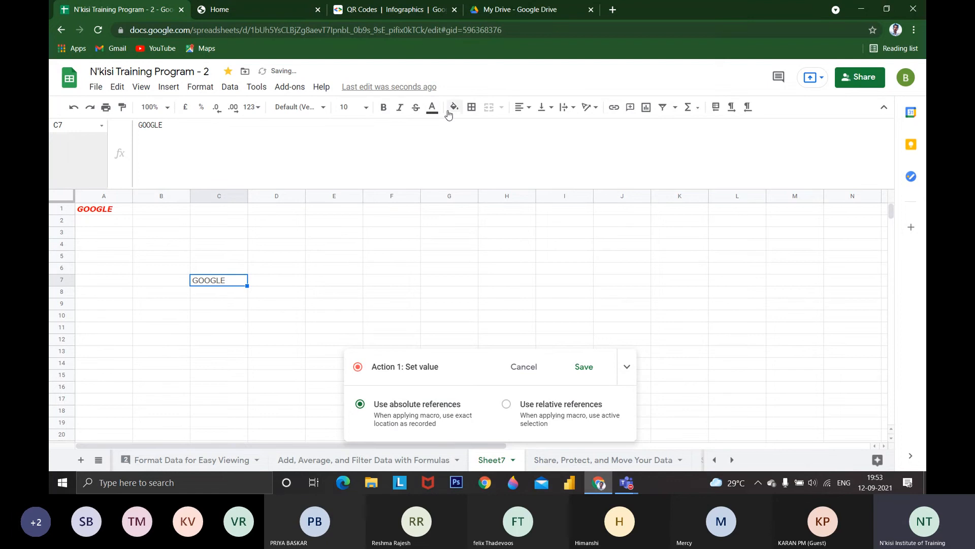
Format the GOOGLE text in C7 as bold, italic, size 12 and red, with a yellow fill
click(385, 109)
click(398, 109)
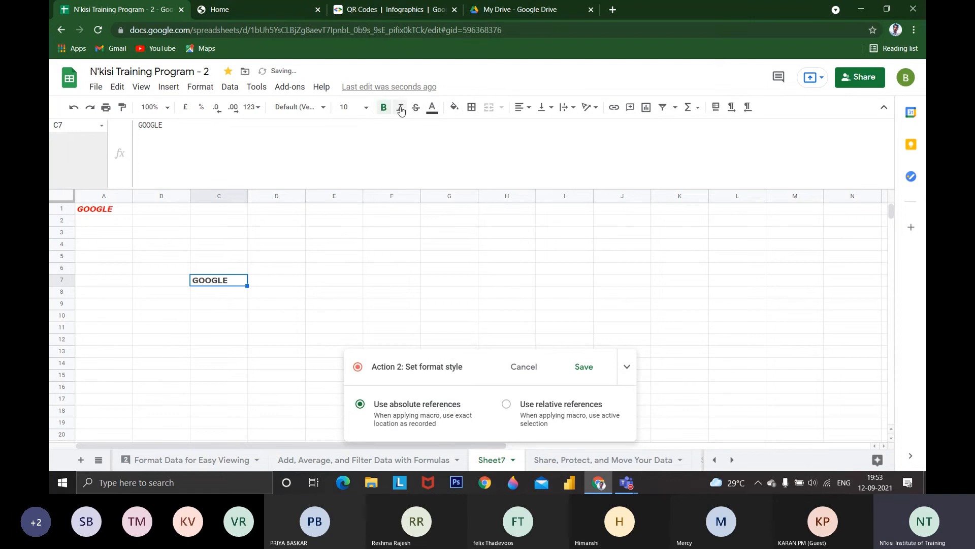
click(362, 107)
click(346, 238)
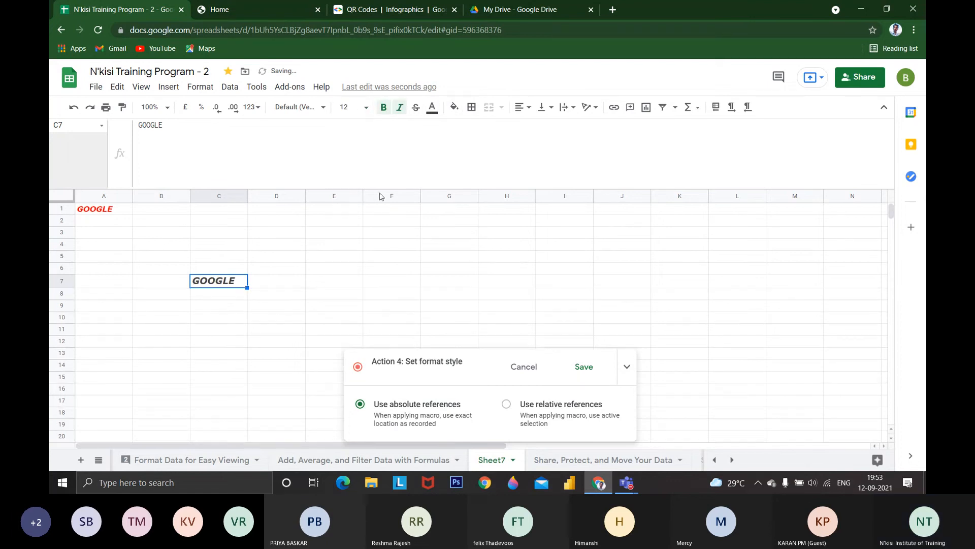
click(434, 108)
click(450, 160)
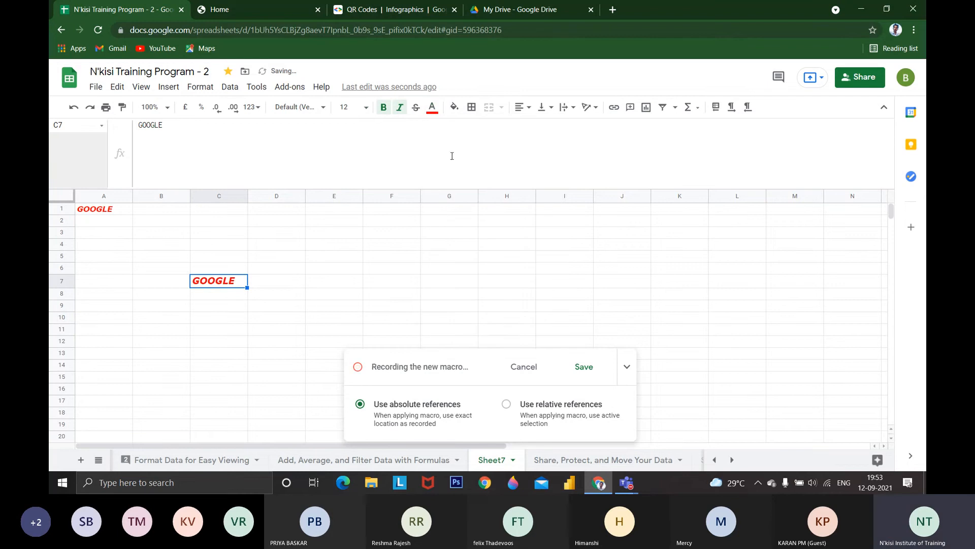
click(454, 108)
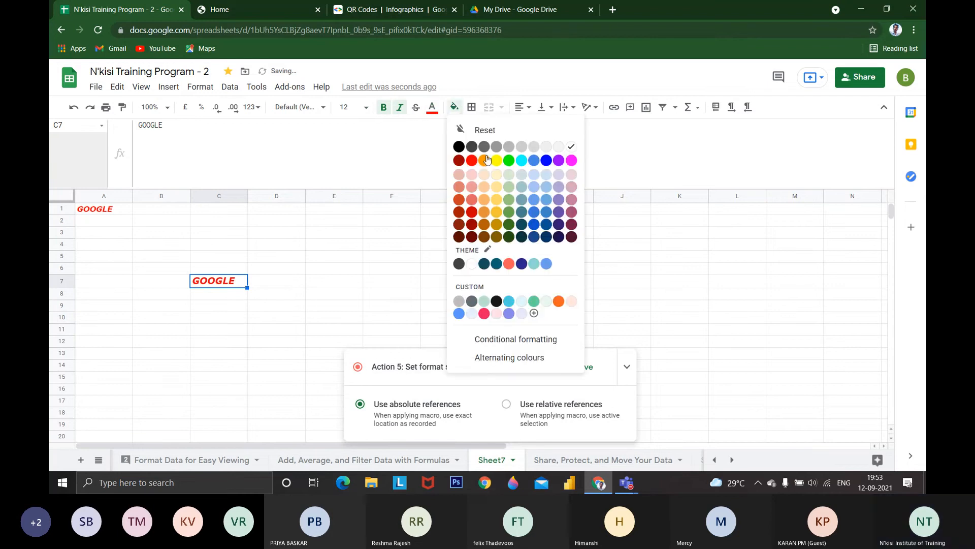
click(493, 161)
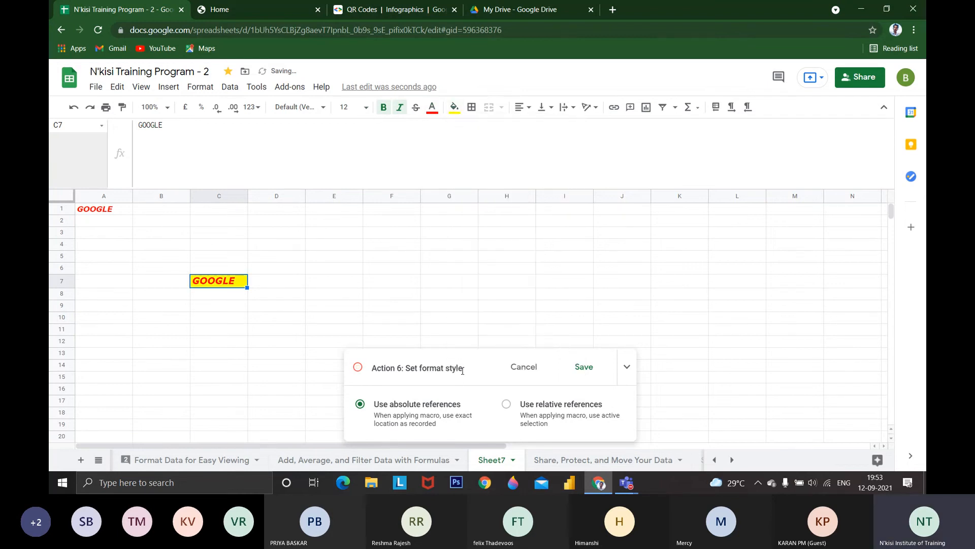
Save the recorded macro under the name GOOGLE with shortcut number 4
click(581, 379)
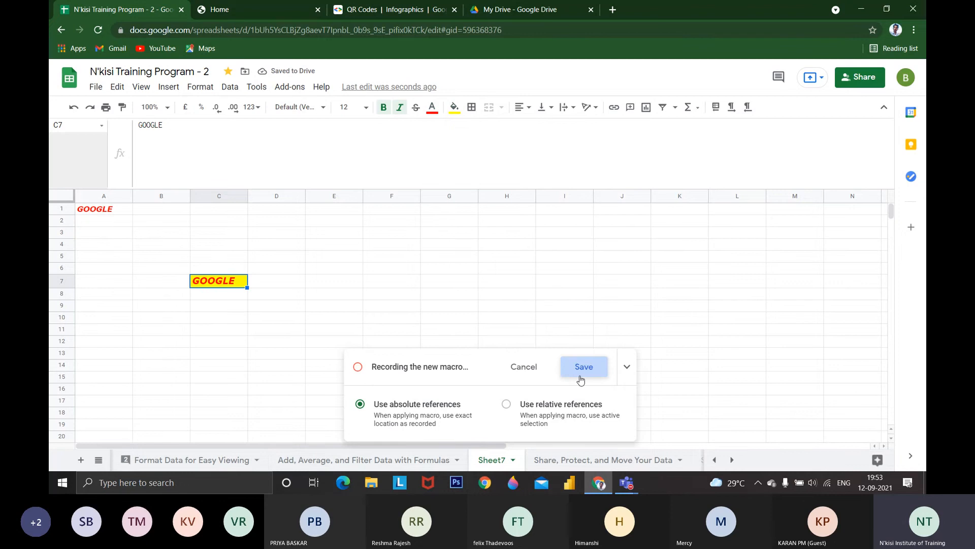
text(G)
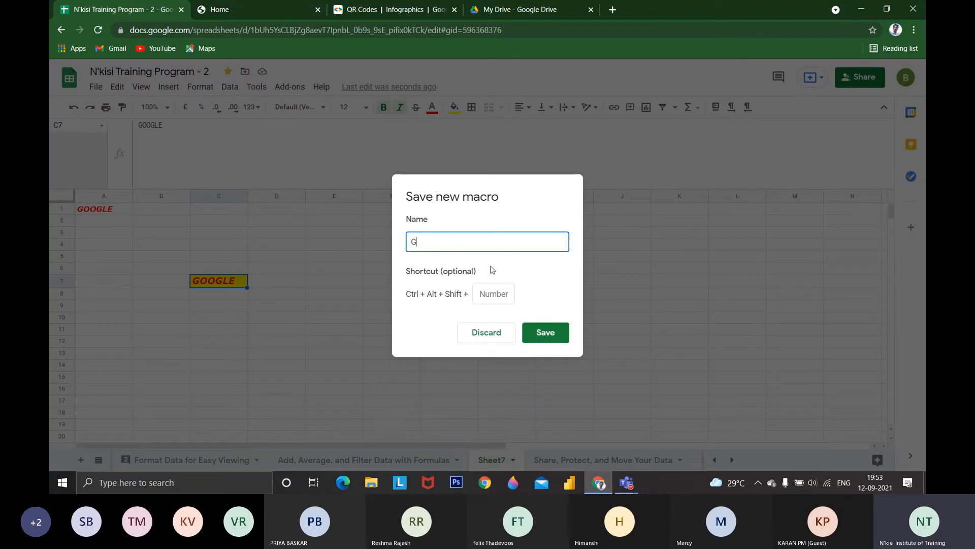
text(OOGLE)
click(505, 301)
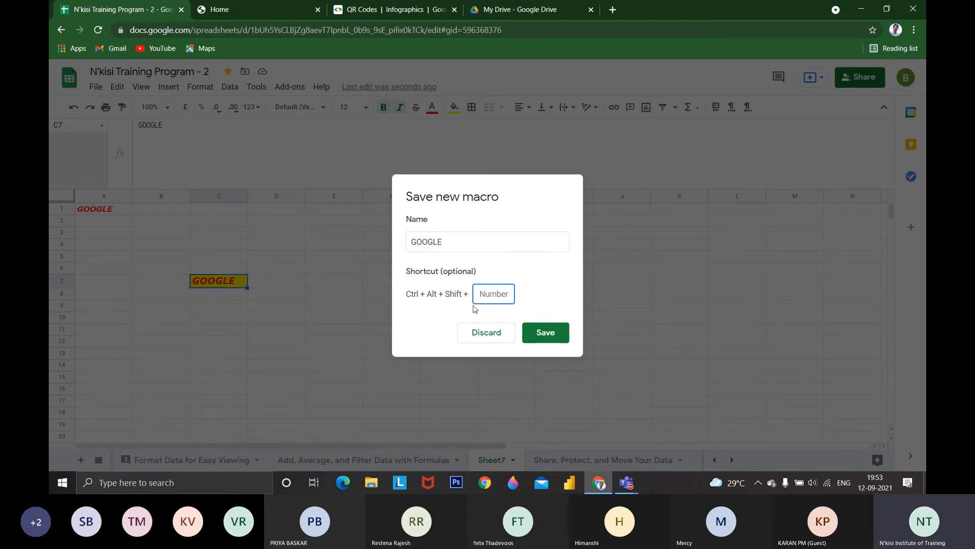
text(4)
click(541, 331)
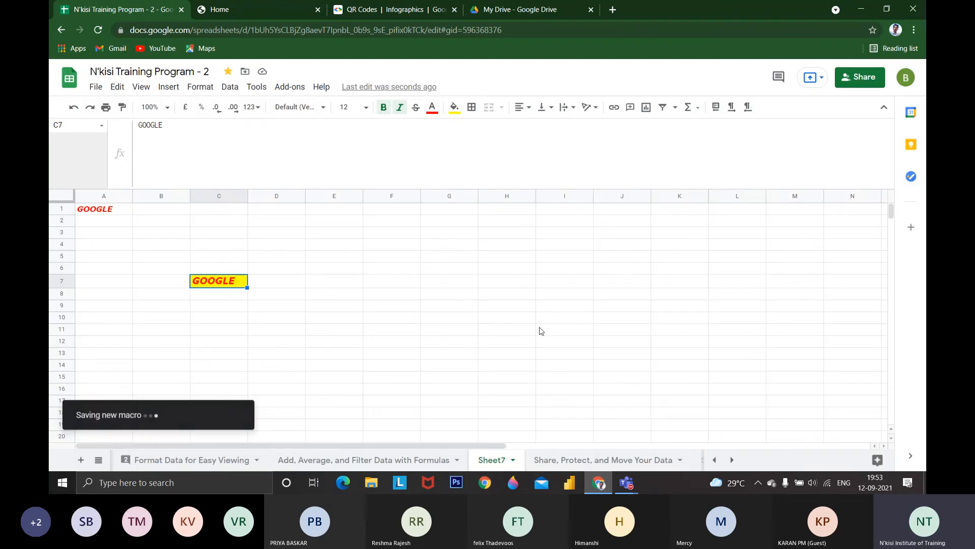
Add a new blank sheet and run the GOOGLE macro on it, allowing the recorded macros access to the Google account
click(80, 459)
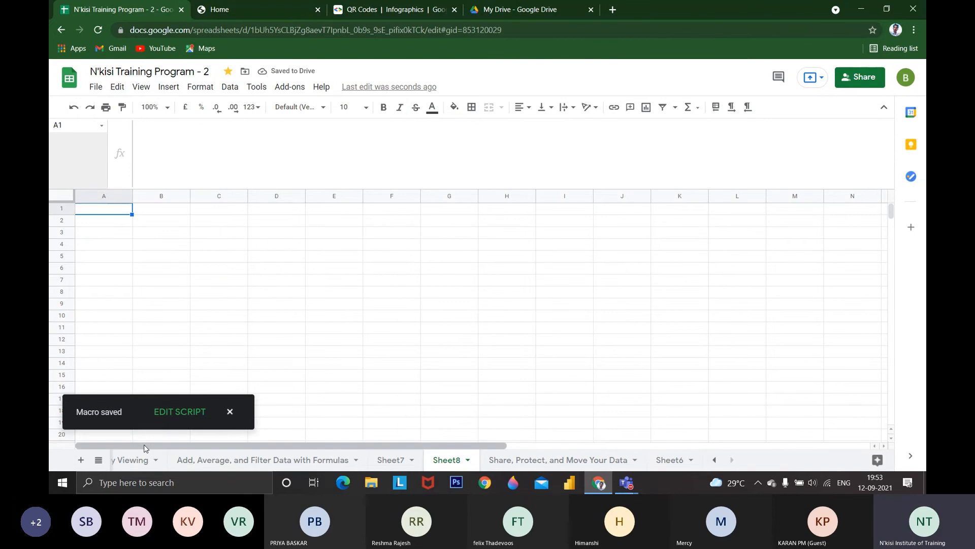
key(ctrl+alt+shift+1)
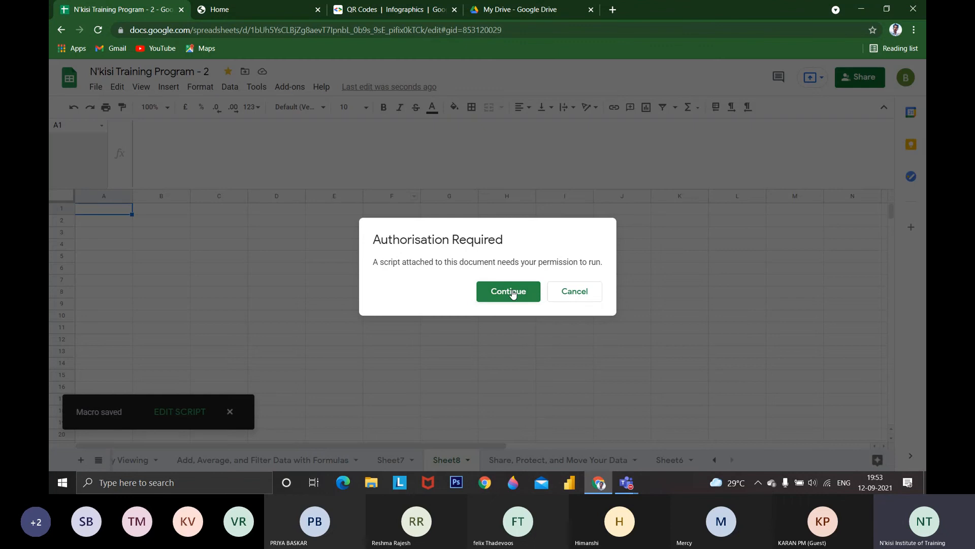
click(508, 292)
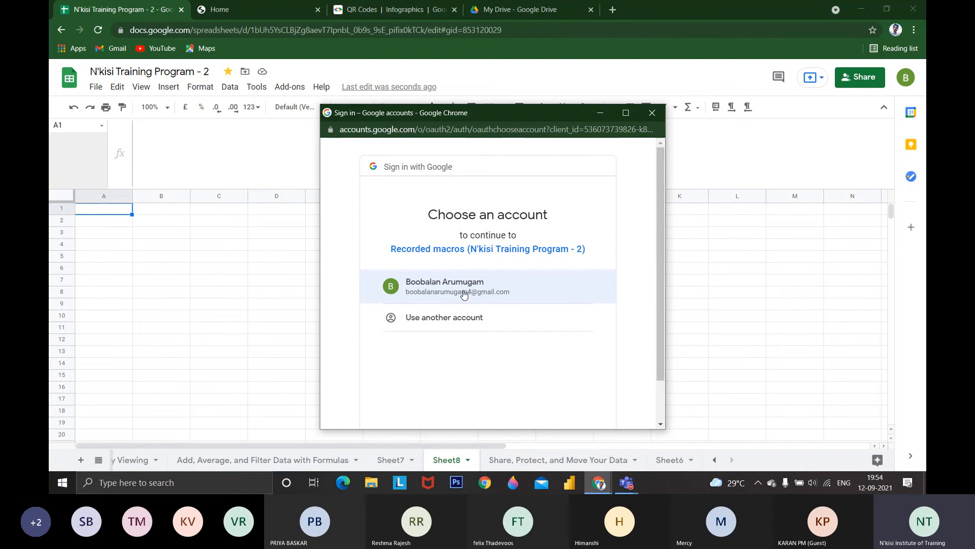
click(464, 289)
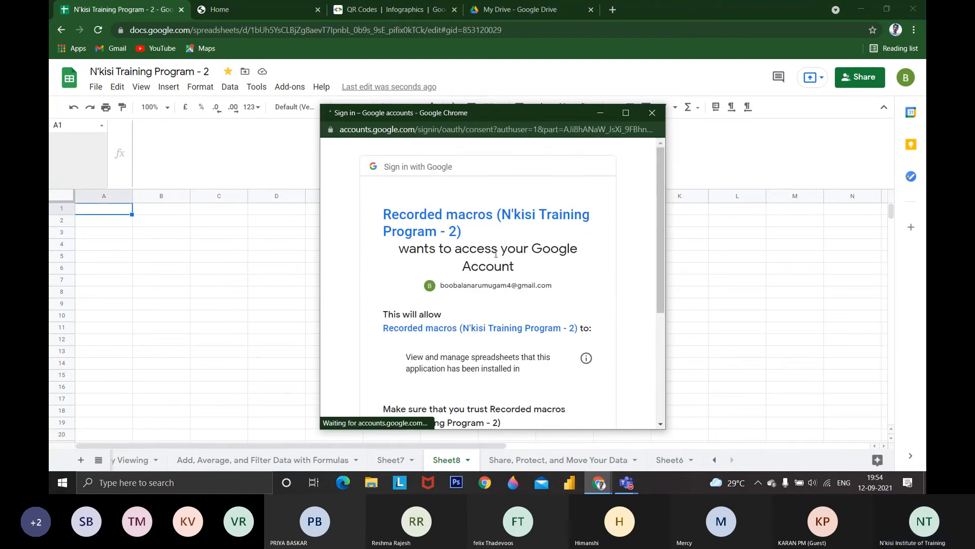
scroll(562, 350, down, 5)
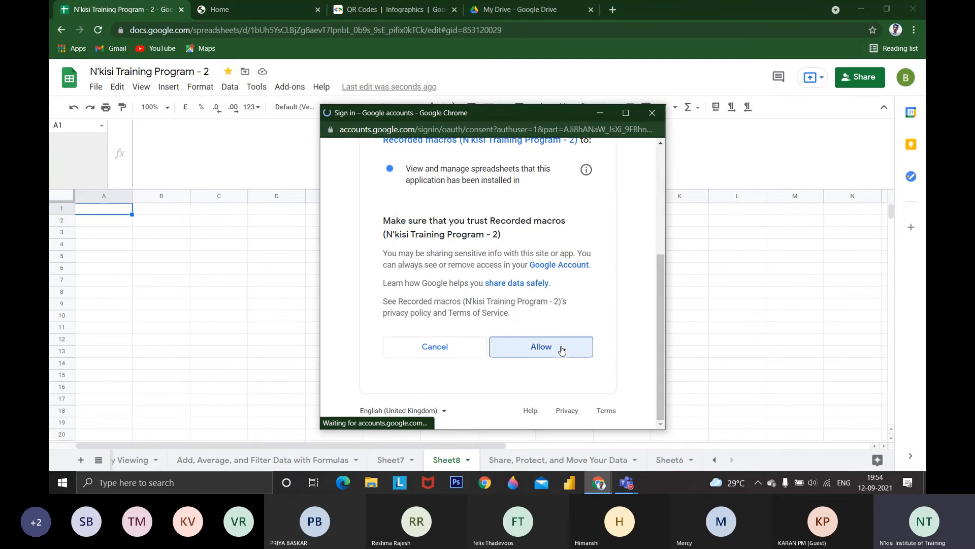
click(562, 350)
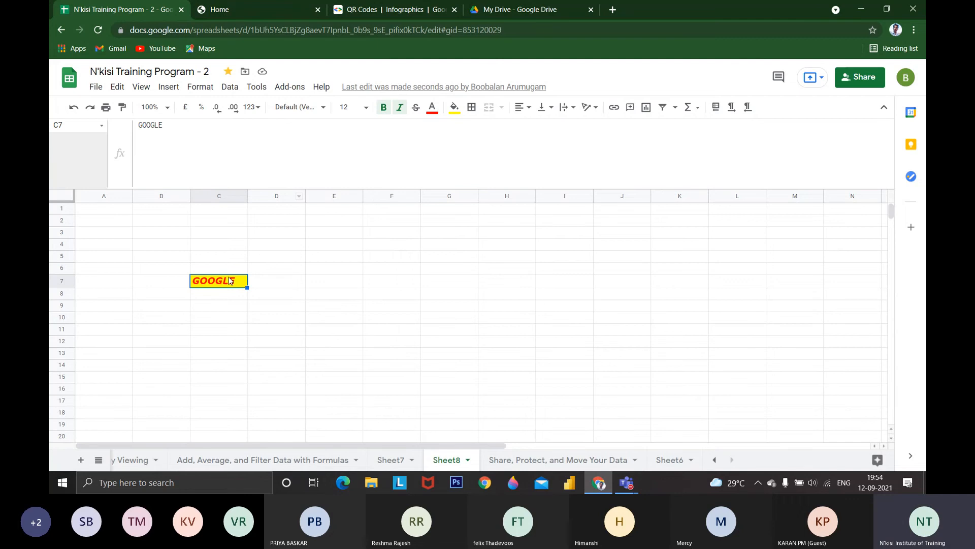
Compare Sheet7 with Sheet8, then run the GOOGLE macro again on Sheet7 with cell F10 selected
click(393, 460)
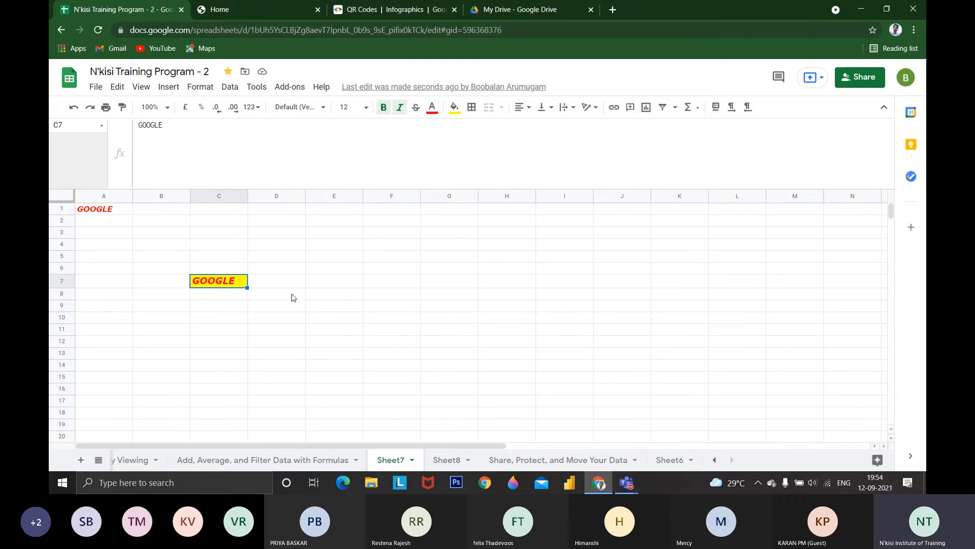
click(447, 459)
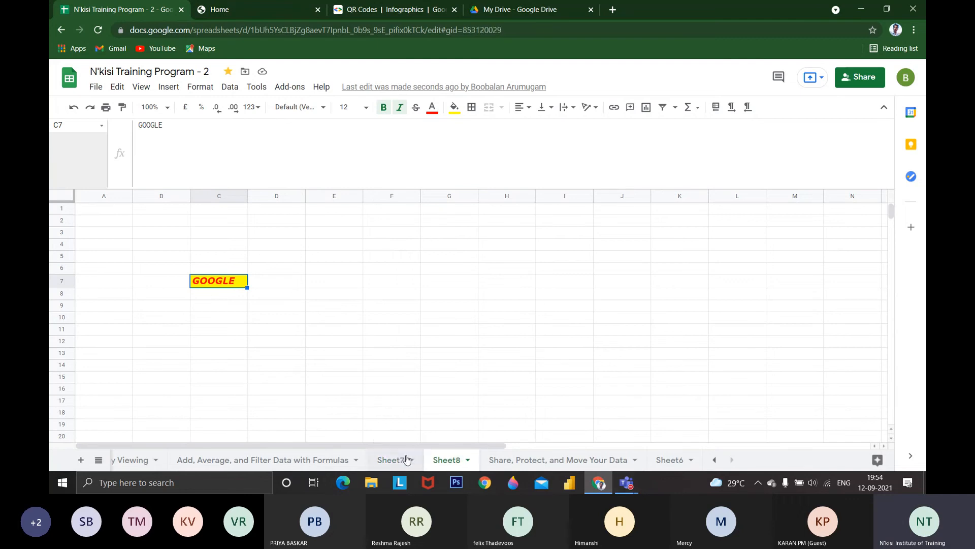
click(407, 459)
click(407, 322)
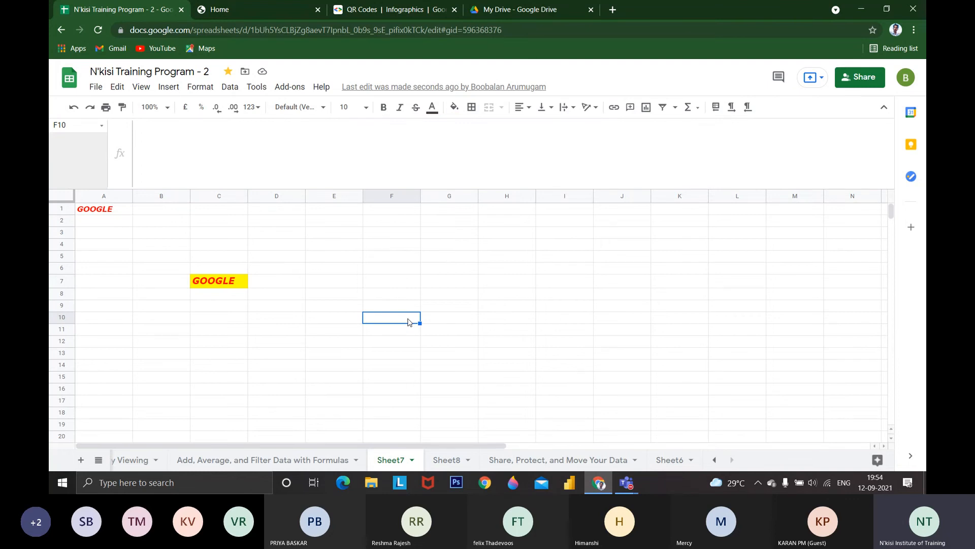
key(ctrl+alt+shift+1)
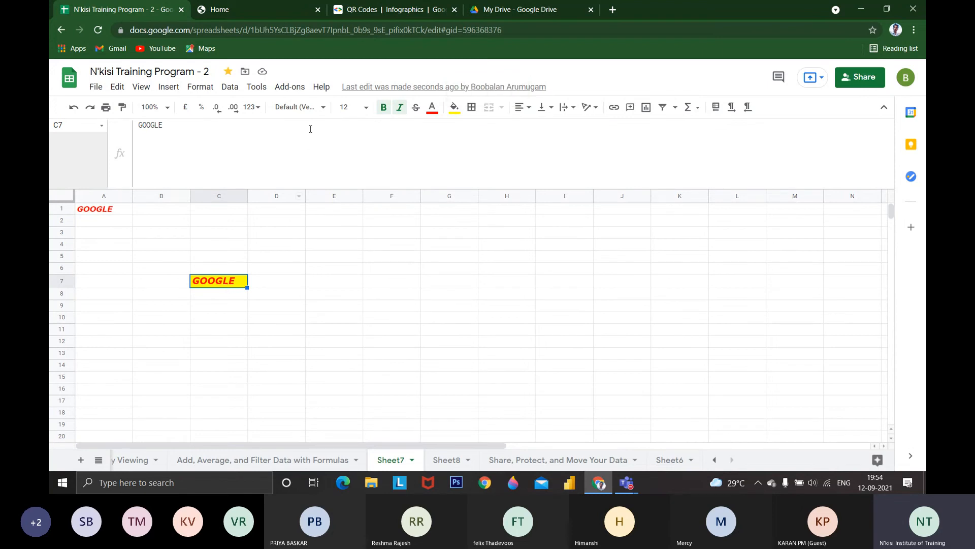
click(289, 86)
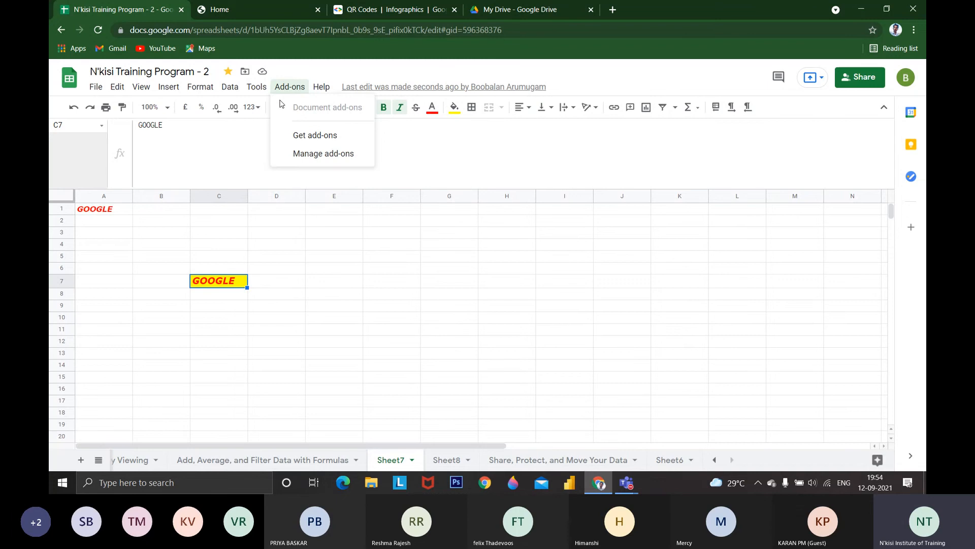
click(210, 281)
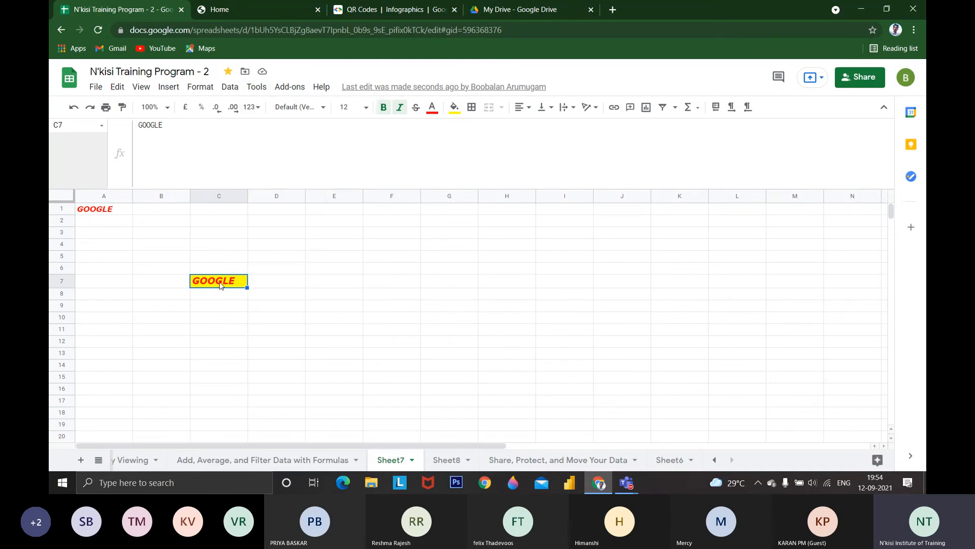
click(388, 295)
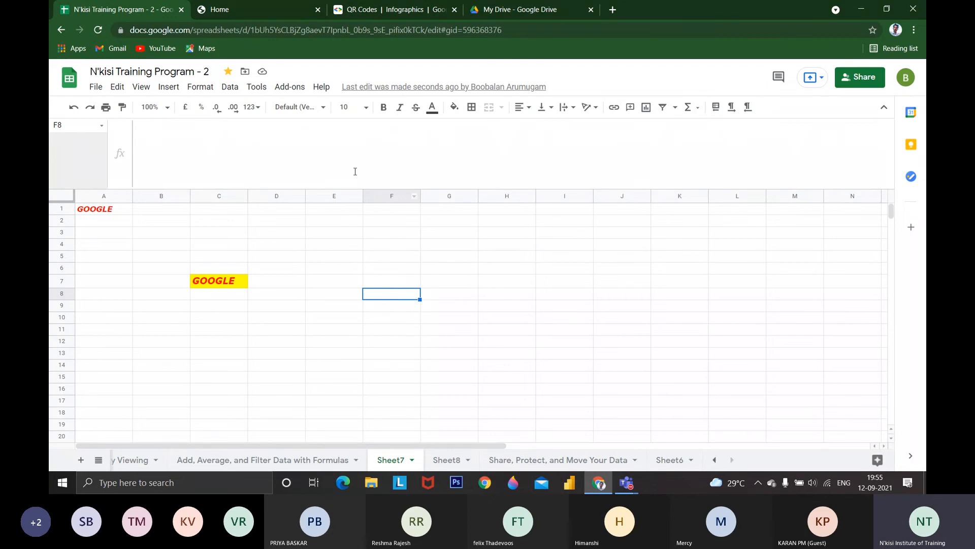
click(256, 87)
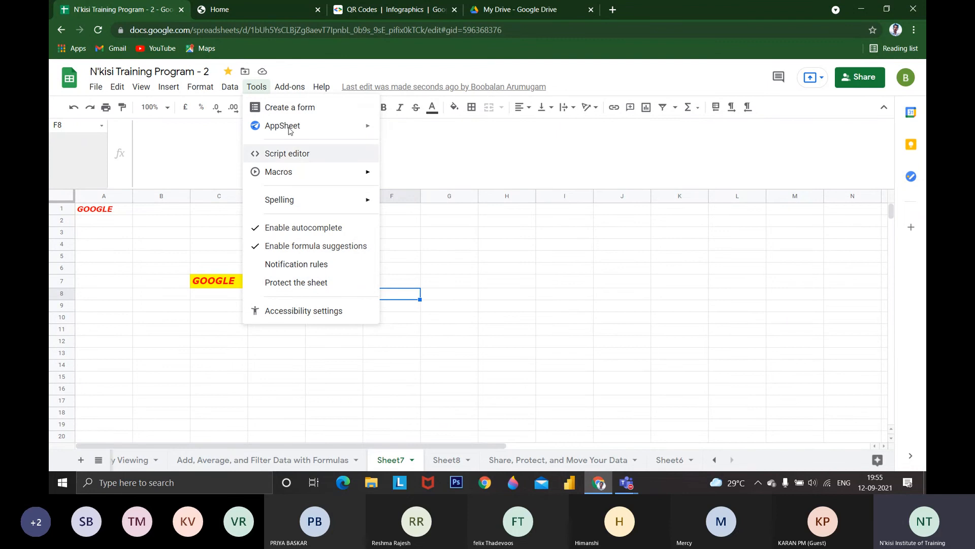
mouse_move(287, 204)
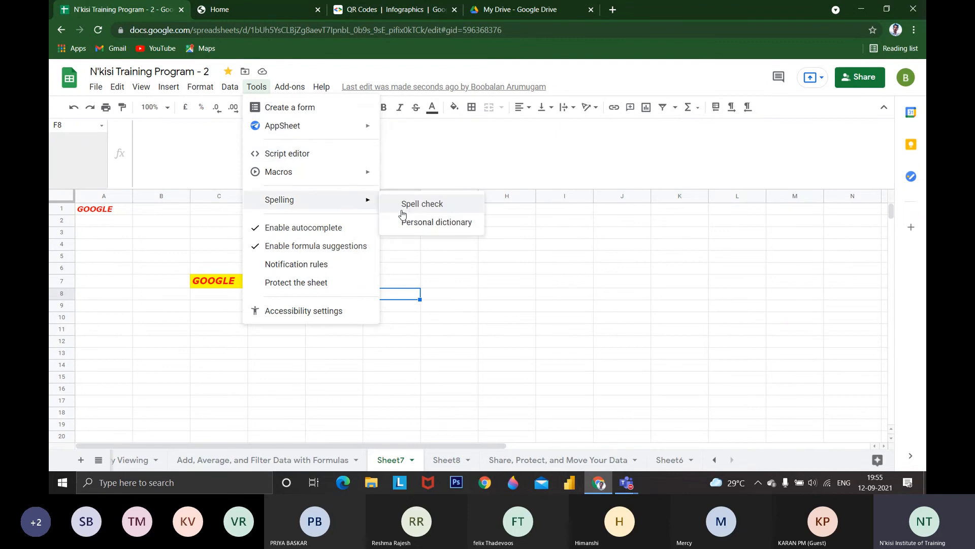
Open the sheet Add, Average, and Filter Data with Formulas and review the available data, format and insert commands
click(282, 460)
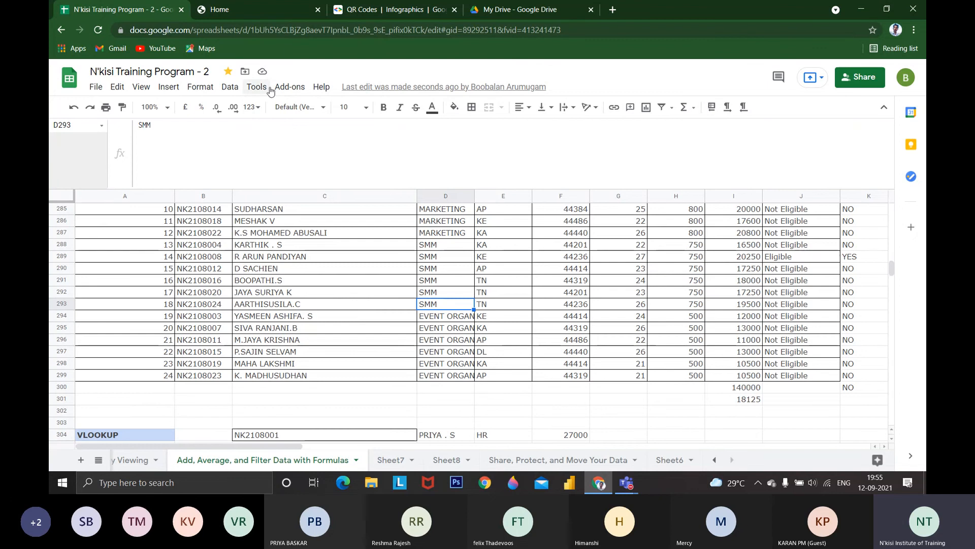
click(290, 88)
mouse_move(259, 88)
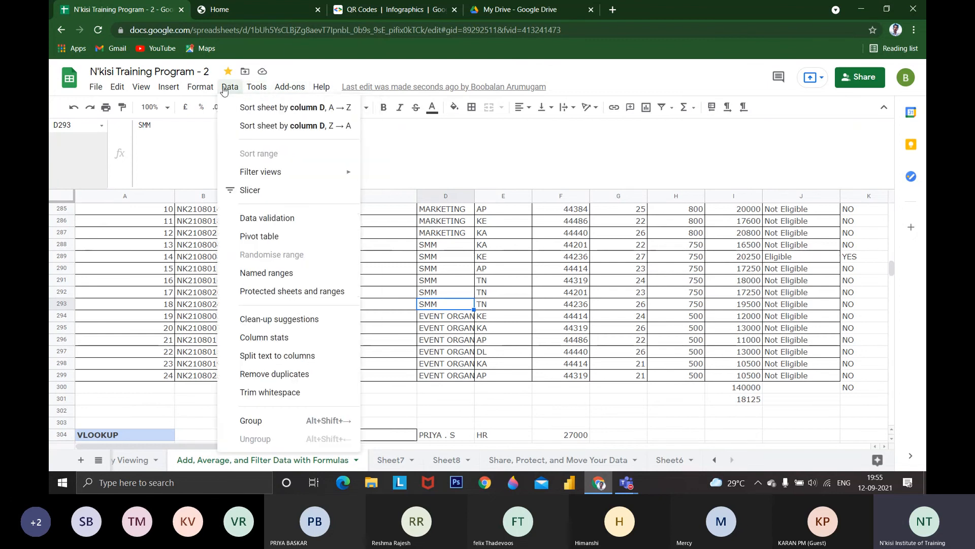
mouse_move(201, 87)
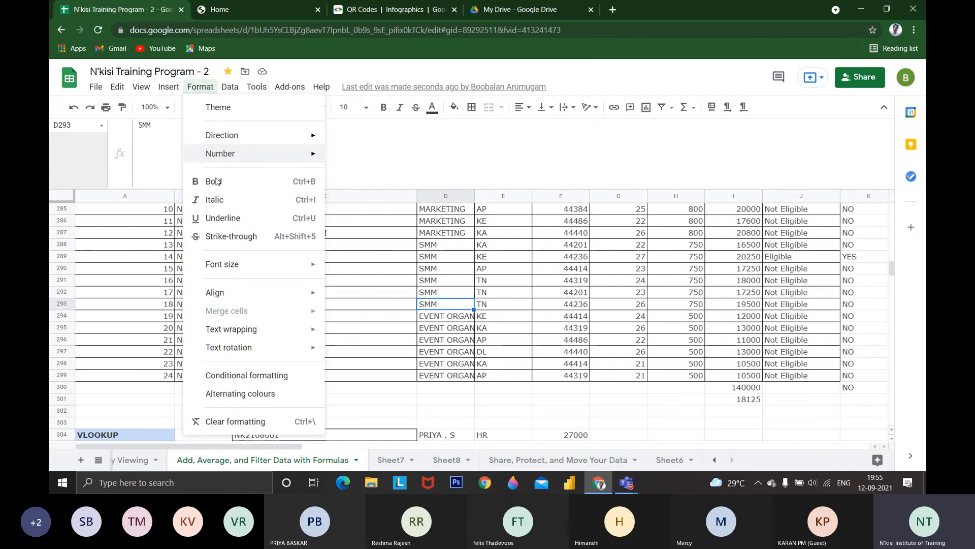
mouse_move(168, 89)
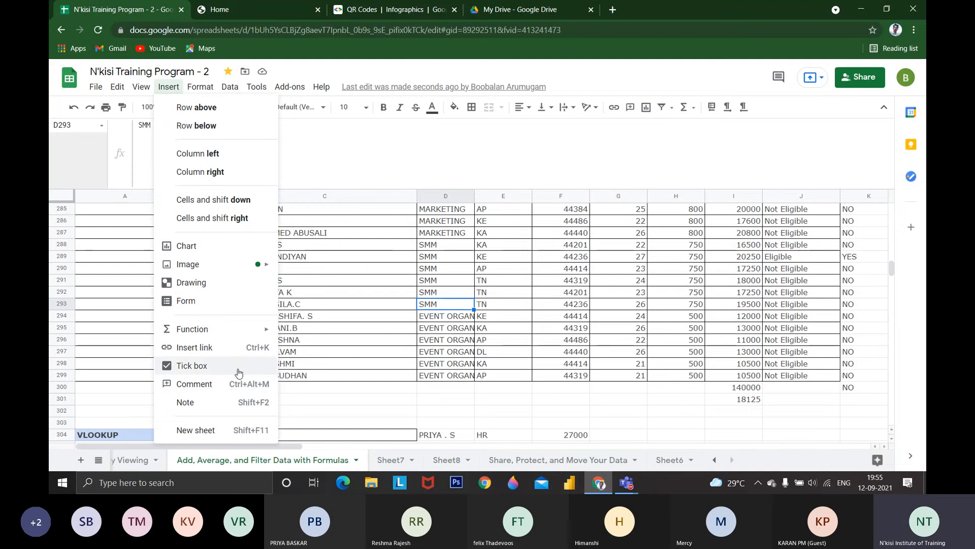
Insert tick boxes in the empty cells L276:L299 beside the employee table
scroll(548, 381, down, 3)
click(561, 350)
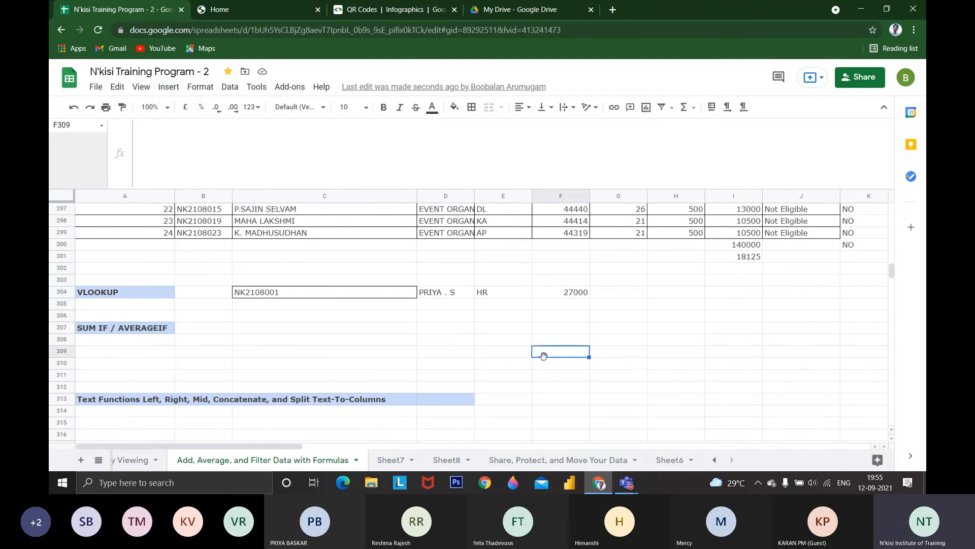
scroll(668, 310, up, 7)
click(676, 292)
key(Right)
key(Right)
key(Right)
key(Right)
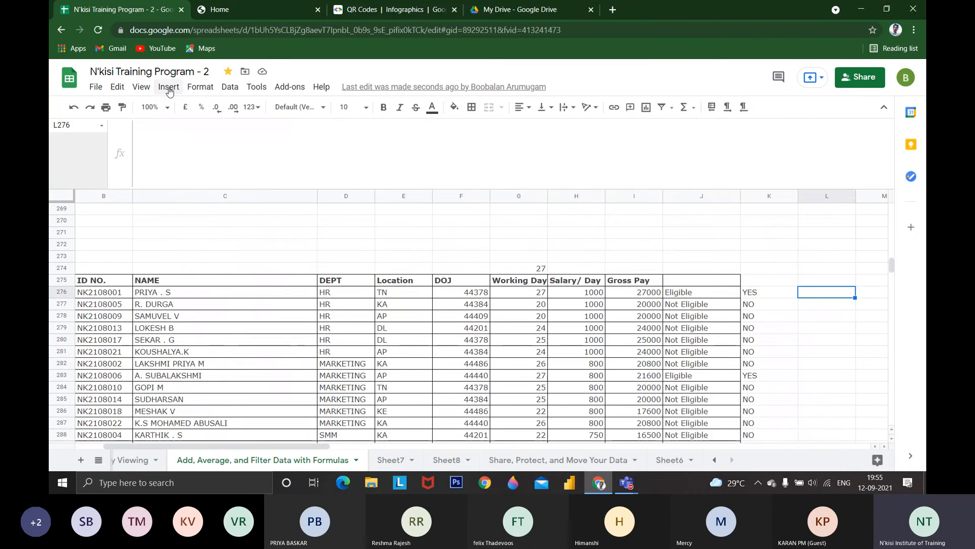
key(shift+Down)
key(shift+Down)
key(shift+Down)
key(shift+Down)
key(shift+Down)
key(shift+Down)
key(shift+Down)
key(shift+Down)
key(shift+Down)
key(shift+Down)
key(shift+Down)
key(shift+Down)
key(shift+Down)
key(shift+Down)
key(shift+Down)
key(shift+Down)
key(shift+Down)
key(shift+Down)
key(shift+Down)
key(shift+Down)
key(shift+Down)
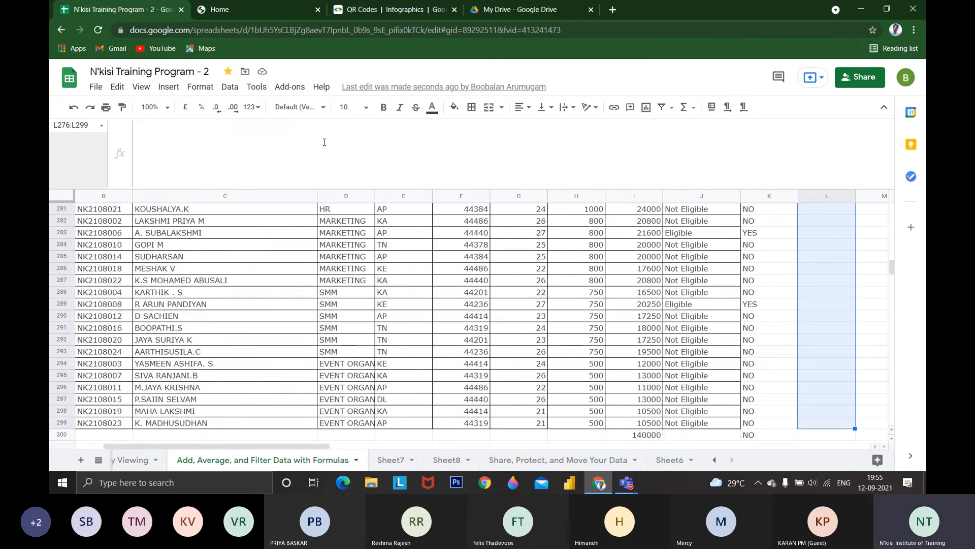
click(168, 87)
click(203, 362)
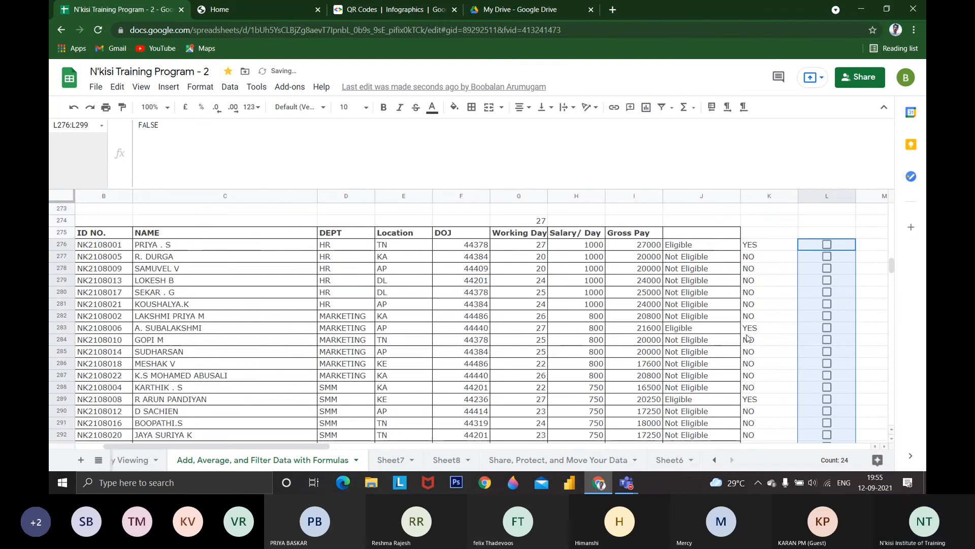
Tick the boxes of the three employees marked Eligible, in cells L276, L283 and L289
scroll(762, 356, up, 3)
click(828, 329)
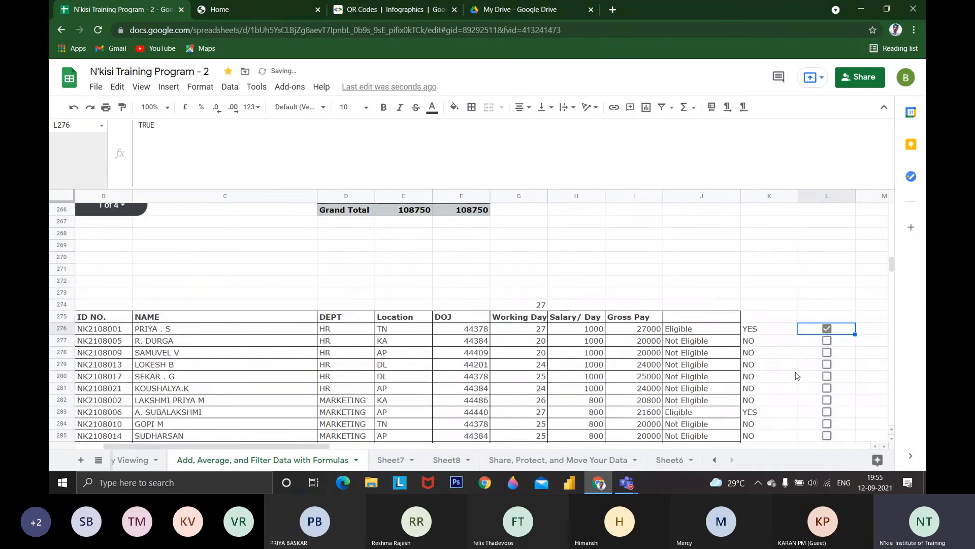
scroll(650, 336, down, 3)
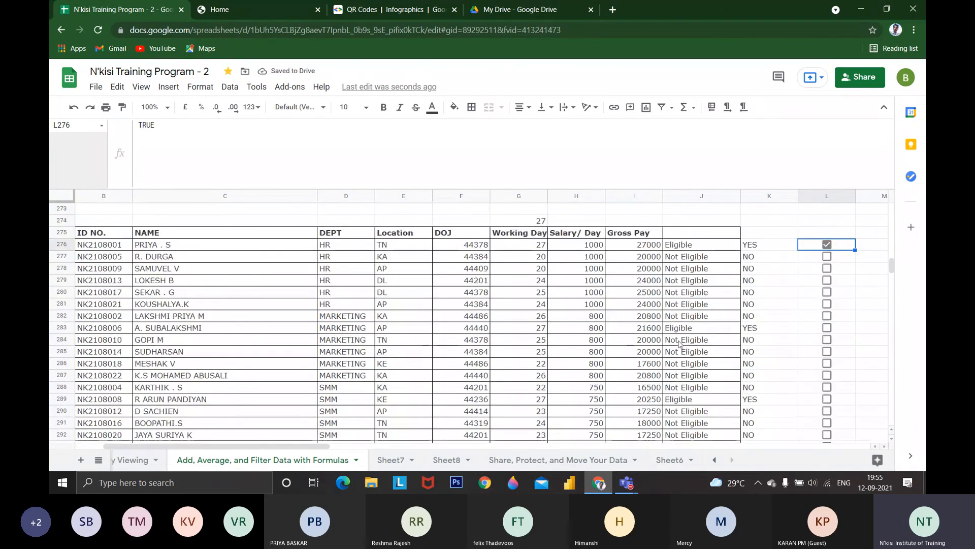
click(827, 327)
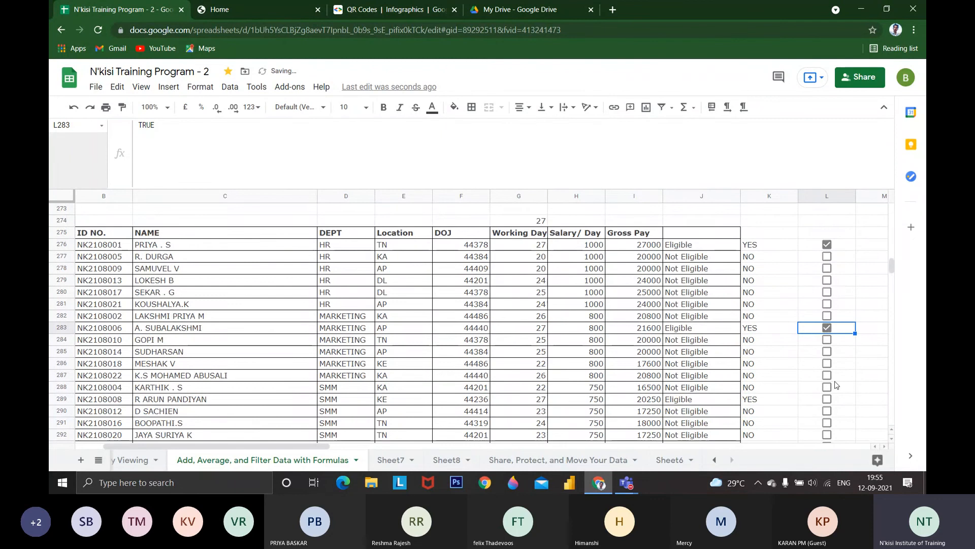
scroll(773, 381, down, 2)
click(827, 351)
scroll(833, 366, down, 3)
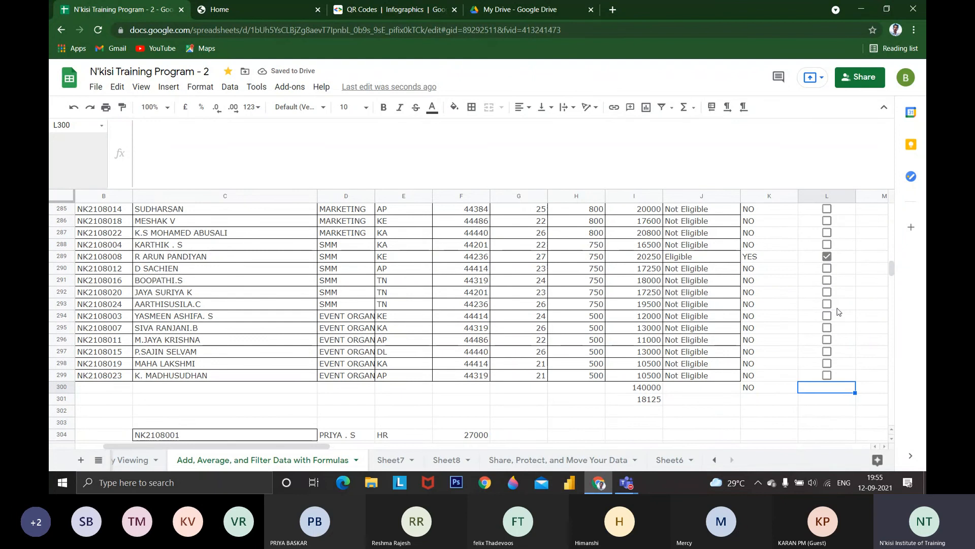
text(=COUN)
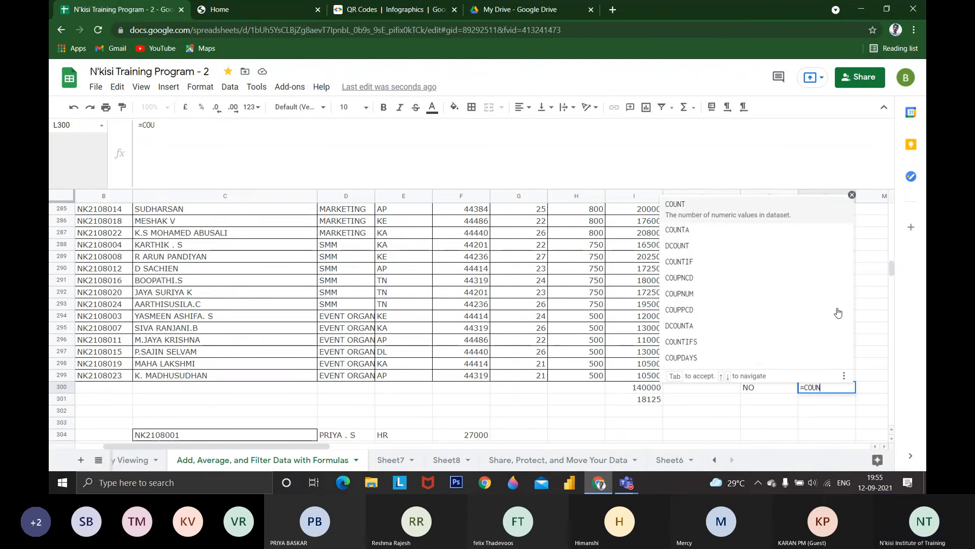
key(Tab)
scroll(839, 312, up, 5)
click(841, 355)
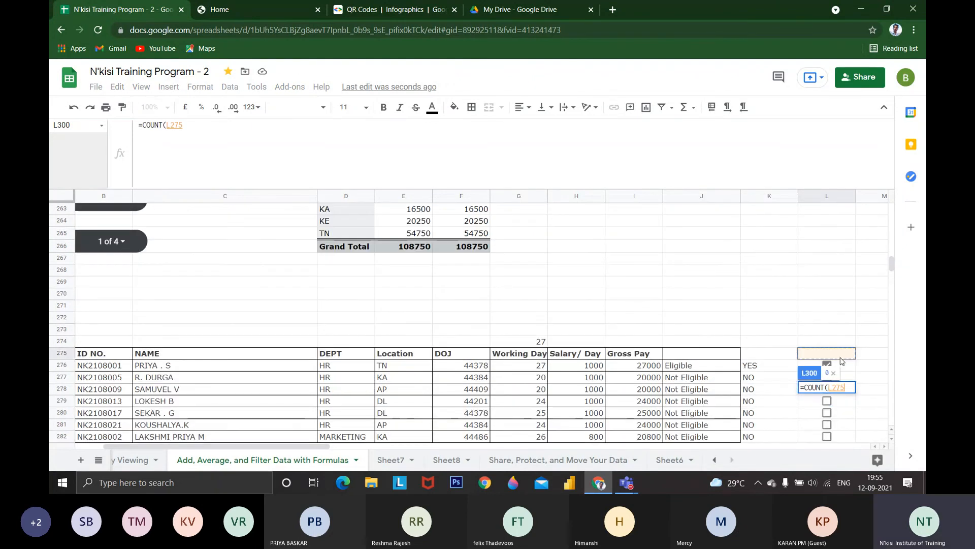
key(Escape)
Enter a reference to L276 in cell M276 and fill it down to M299
click(841, 365)
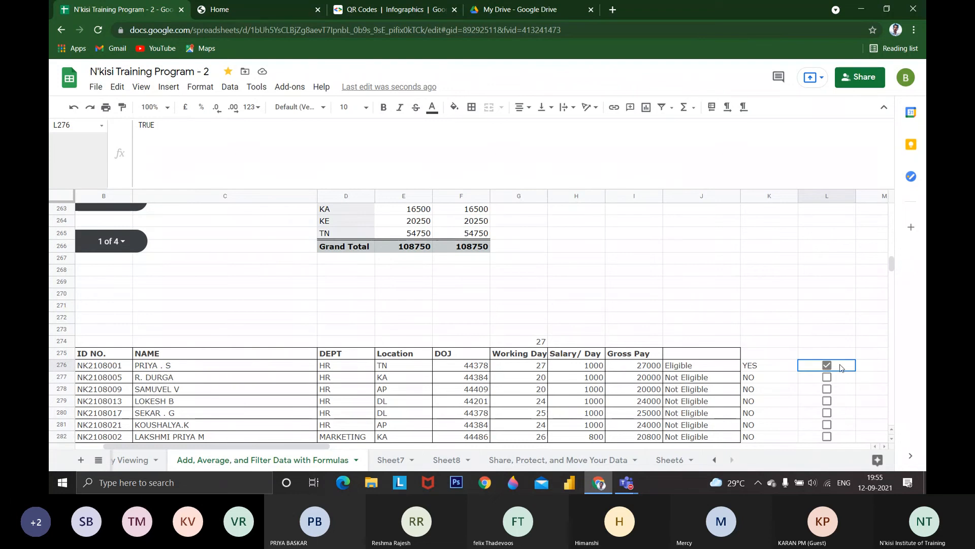
key(Right)
text(+)
key(Left)
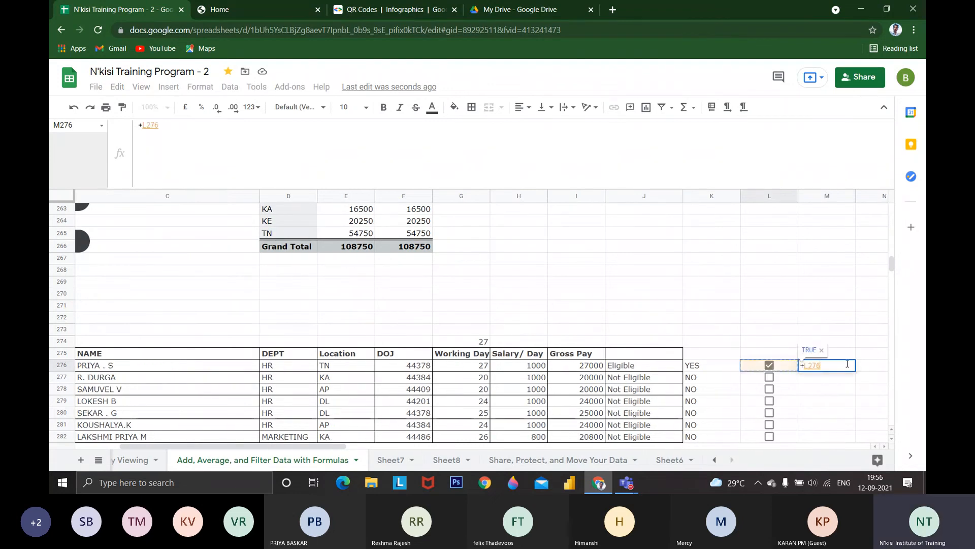
key(Return)
key(Up)
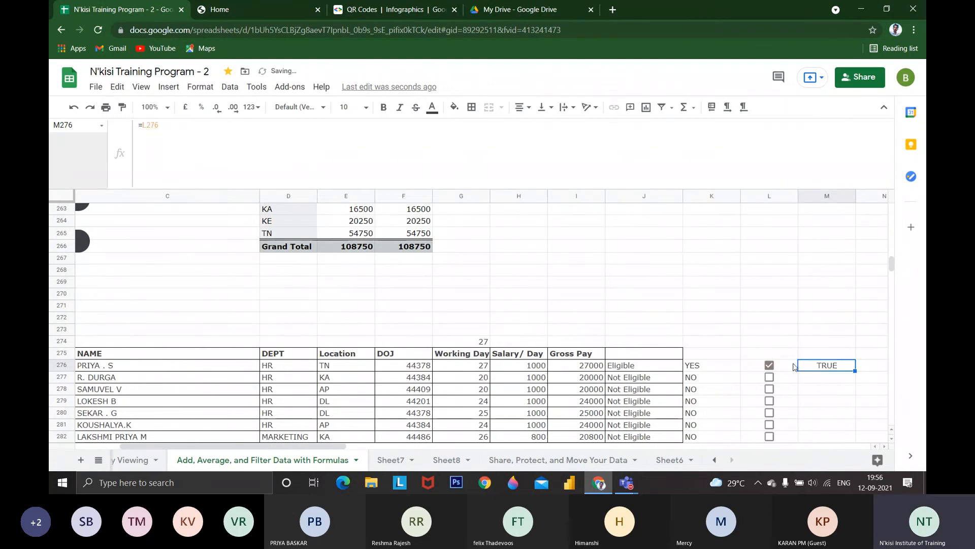
drag(853, 371, 848, 389)
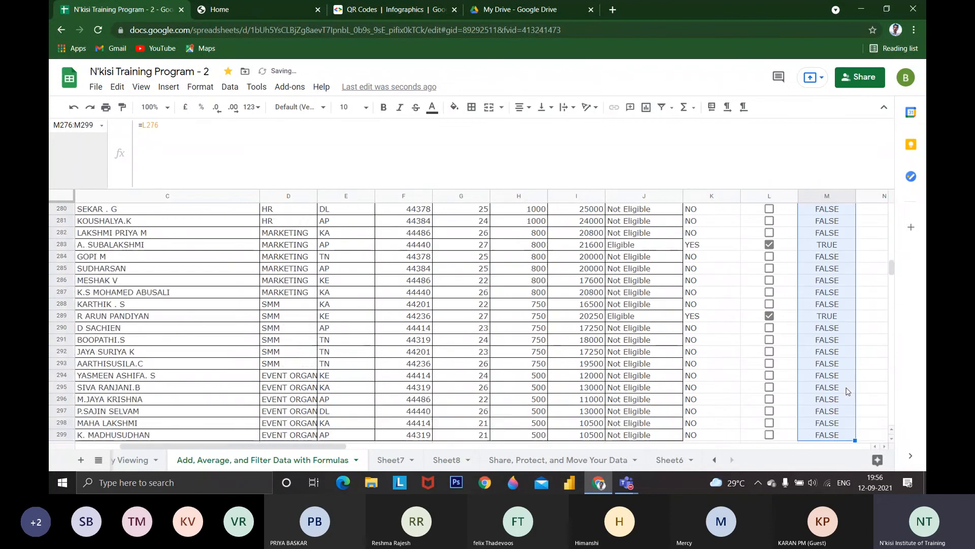
Switch the tick boxes in L277, L278, L279, L283 and L284 back and forth to test the linked values in column M
click(769, 224)
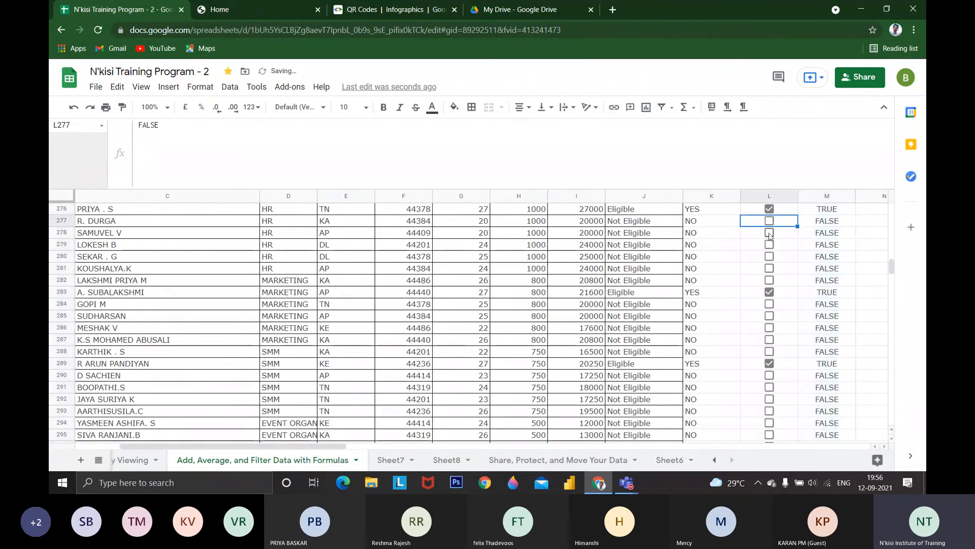
double_click(769, 234)
double_click(769, 246)
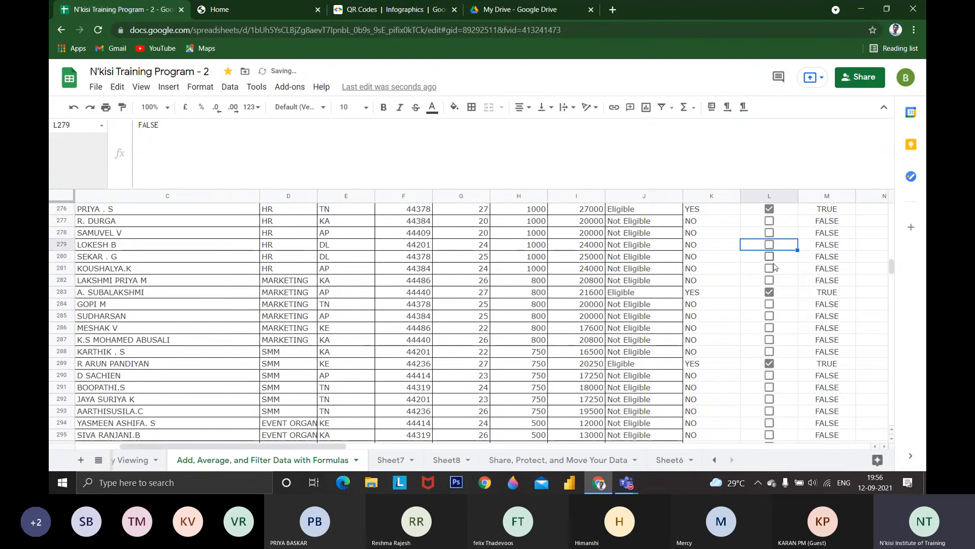
click(773, 292)
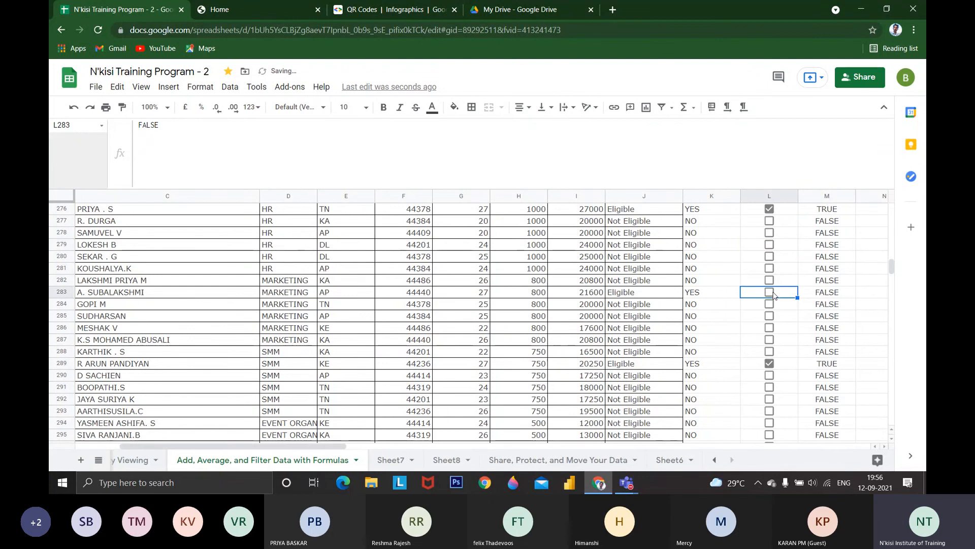
click(773, 294)
click(770, 304)
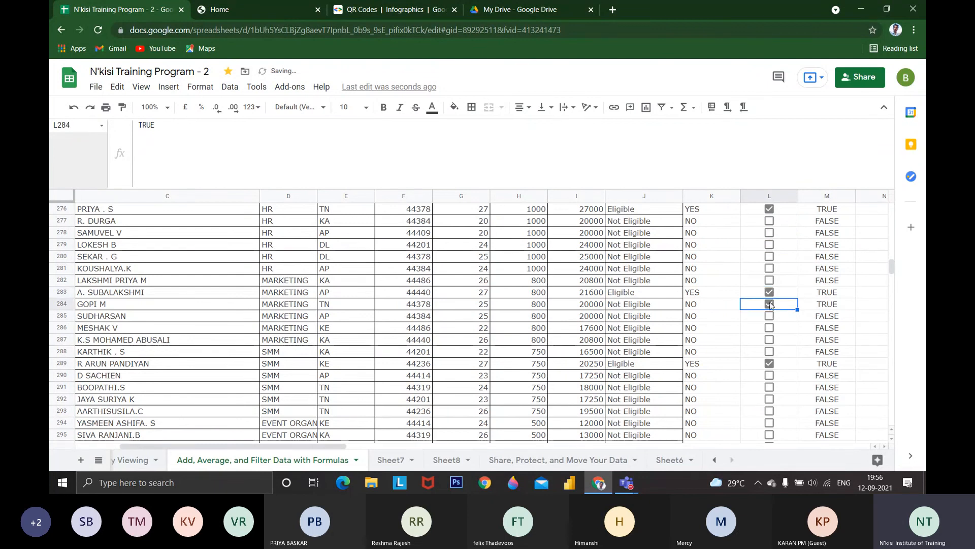
click(770, 303)
Tick the boxes in cells L280, L278 and L277
scroll(770, 305, down, 3)
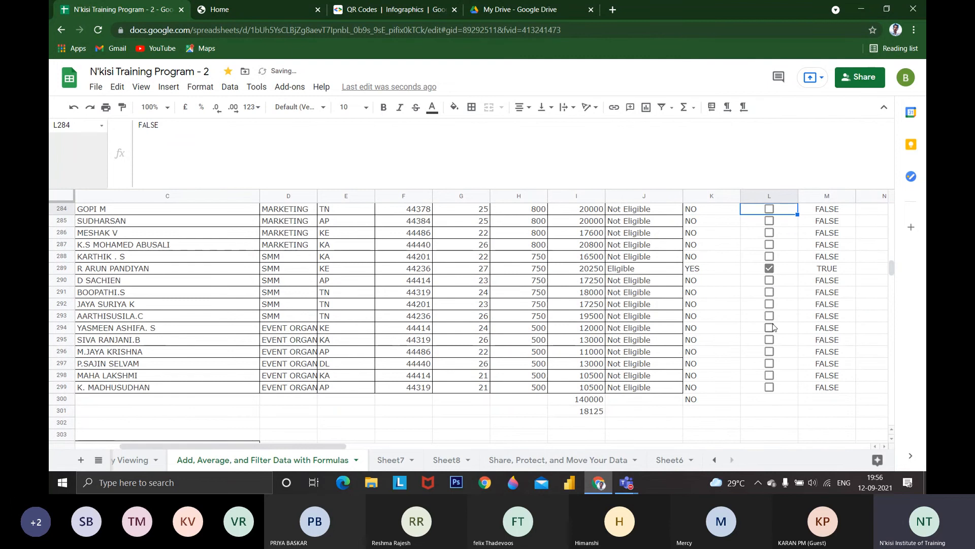
scroll(773, 326, up, 4)
click(770, 304)
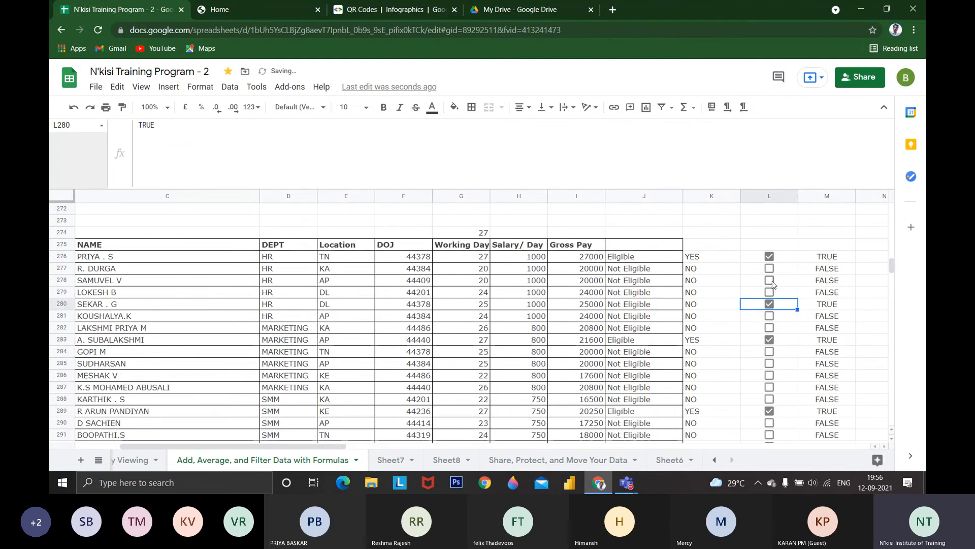
click(770, 280)
click(769, 268)
scroll(773, 299, down, 3)
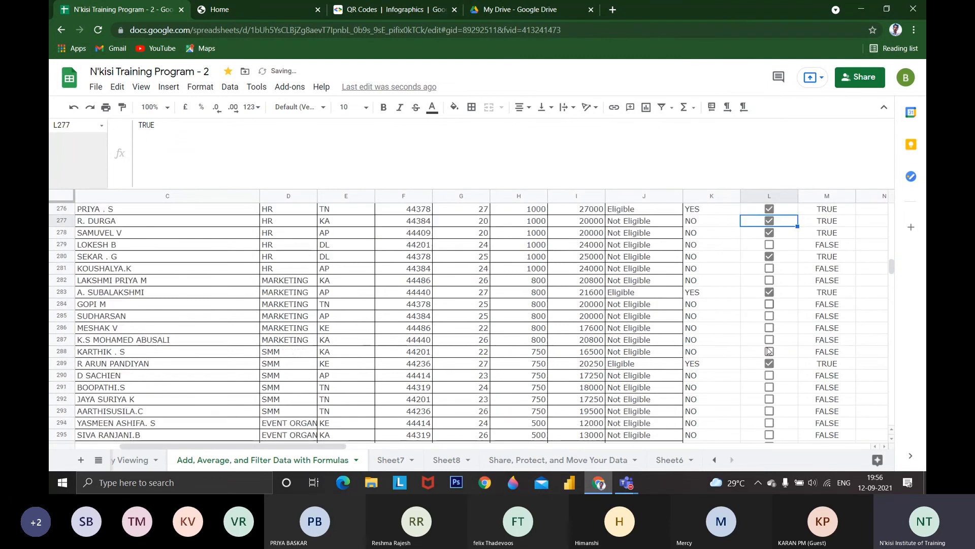
scroll(769, 351, up, 6)
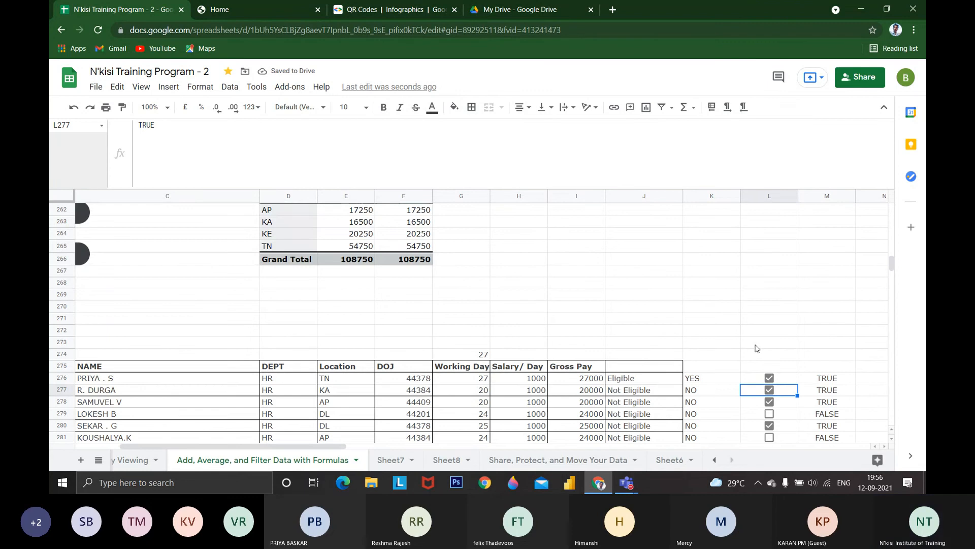
Set the sheet zoom to 125%
scroll(757, 349, down, 4)
click(169, 87)
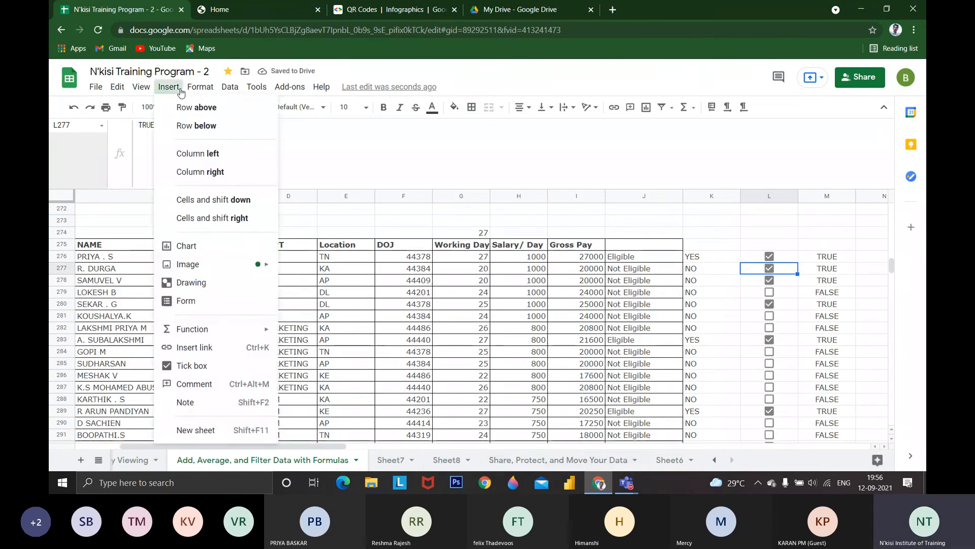
mouse_move(201, 87)
mouse_move(150, 87)
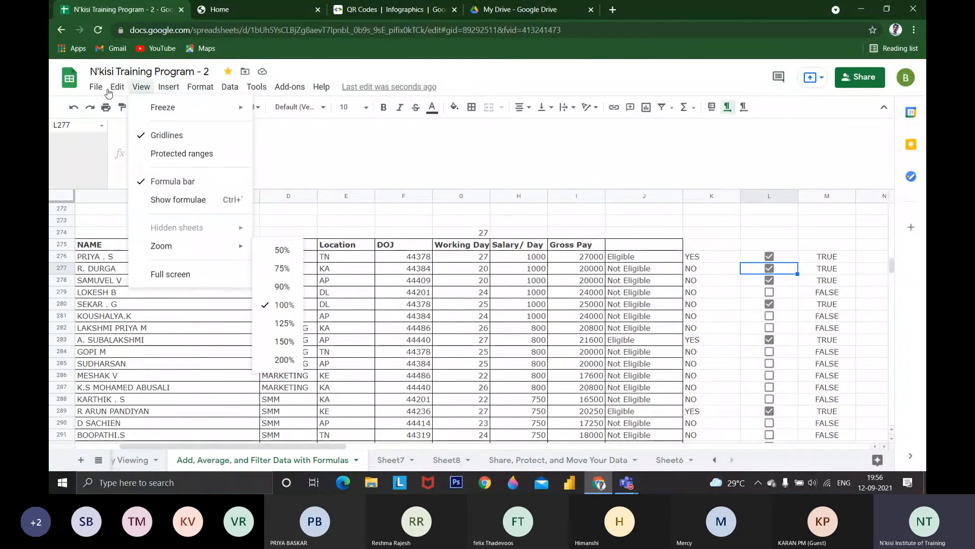
drag(352, 351, 333, 304)
click(153, 106)
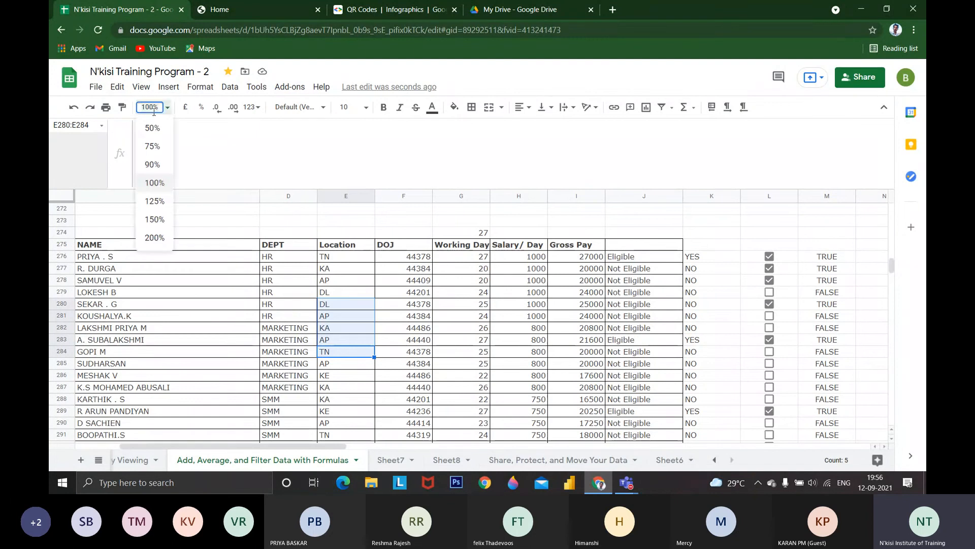
click(154, 200)
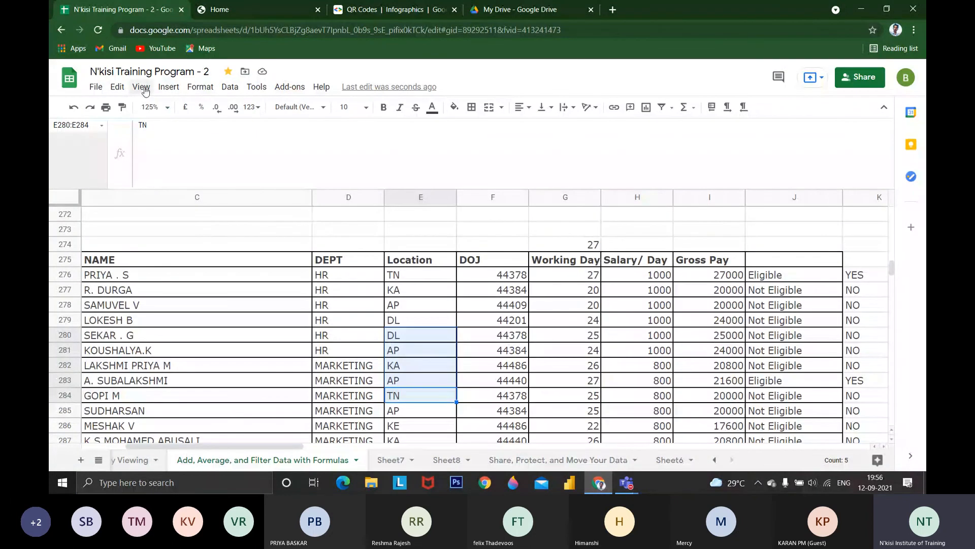
Show formulae in the sheet and widen column D until the UPPER(TRIM()) formulas from D360 down are fully readable
click(141, 87)
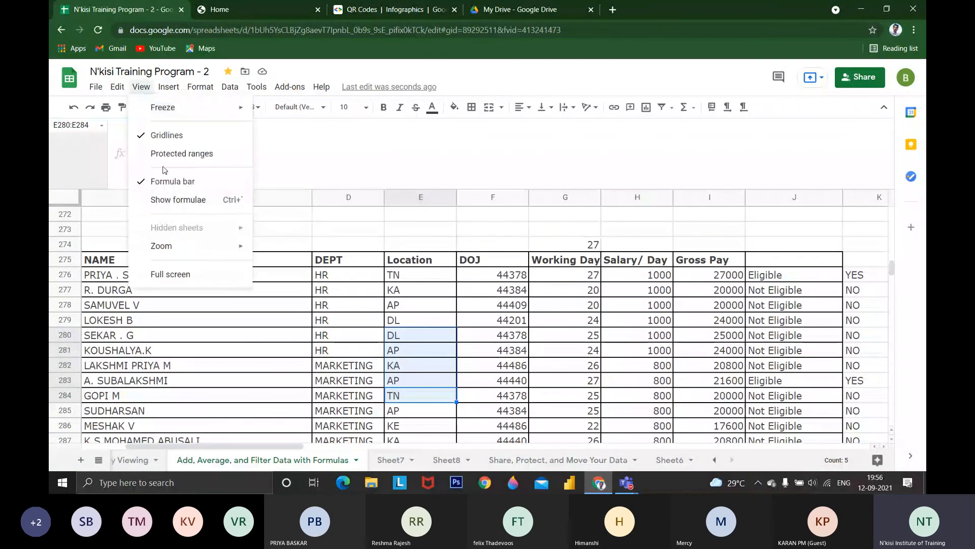
click(186, 201)
scroll(344, 337, down, 20)
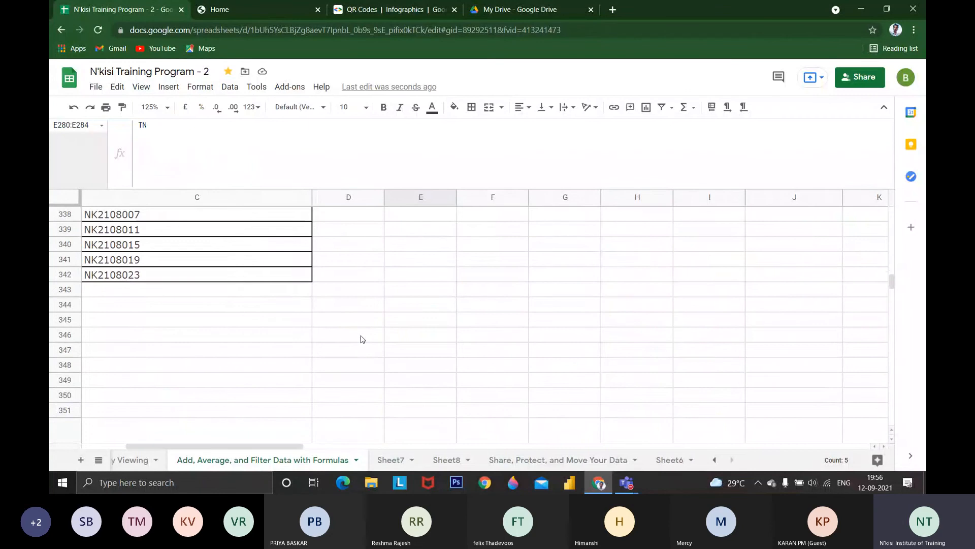
scroll(362, 339, down, 6)
click(355, 276)
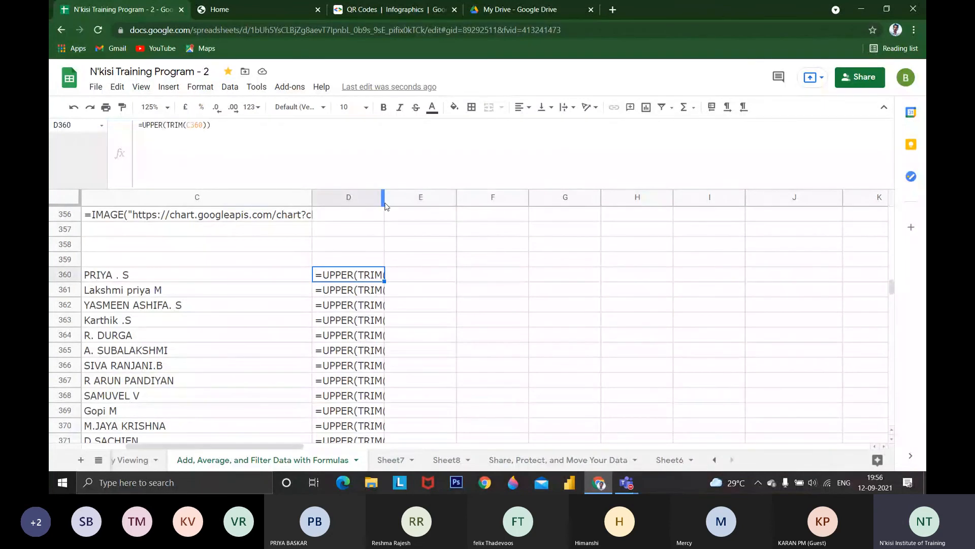
drag(384, 203, 406, 203)
drag(407, 205, 444, 204)
Turn the formula display off again and select cell D361 to inspect its formula
click(133, 297)
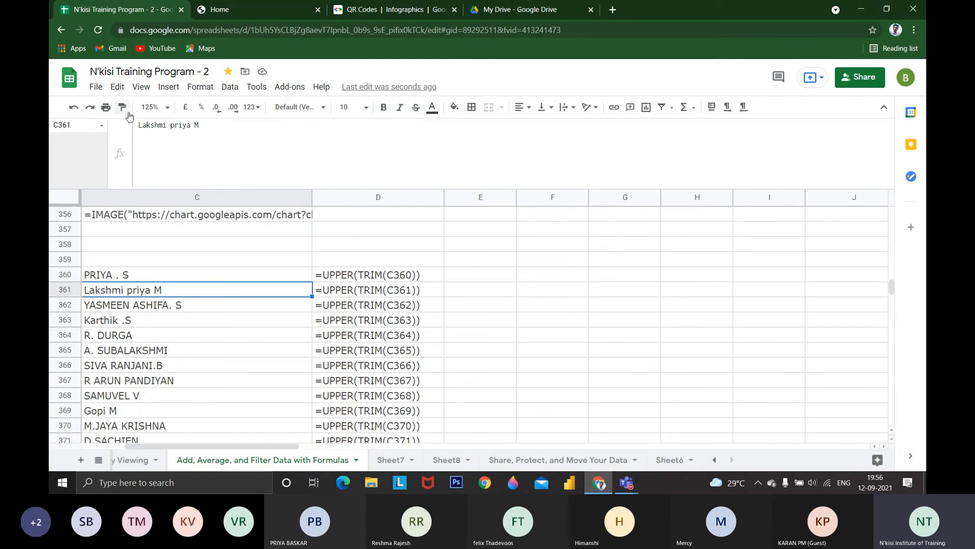
key(ctrl+grave)
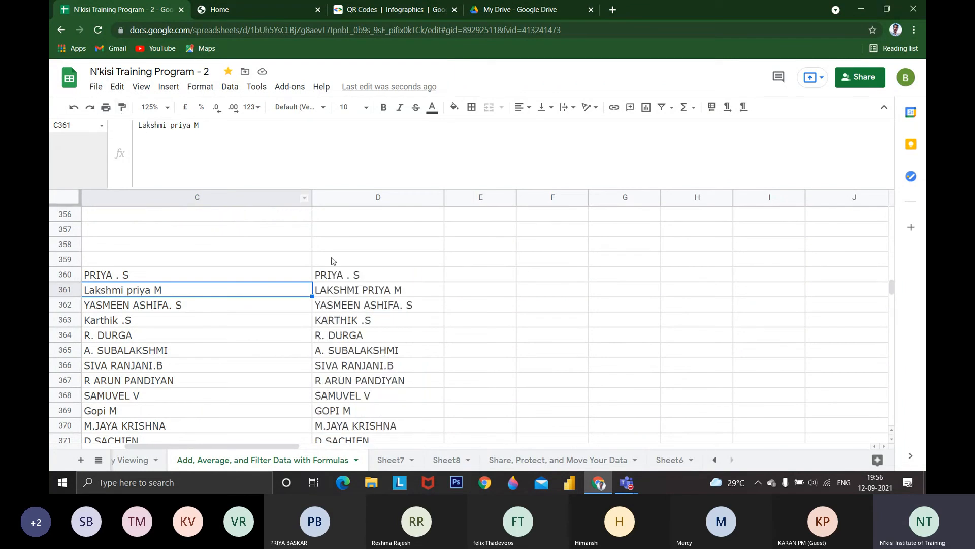
click(336, 291)
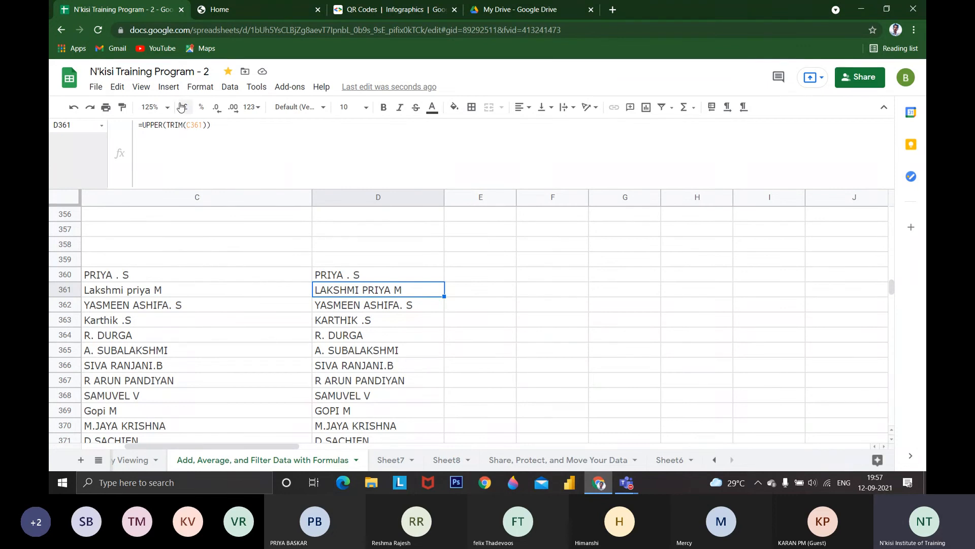
click(172, 89)
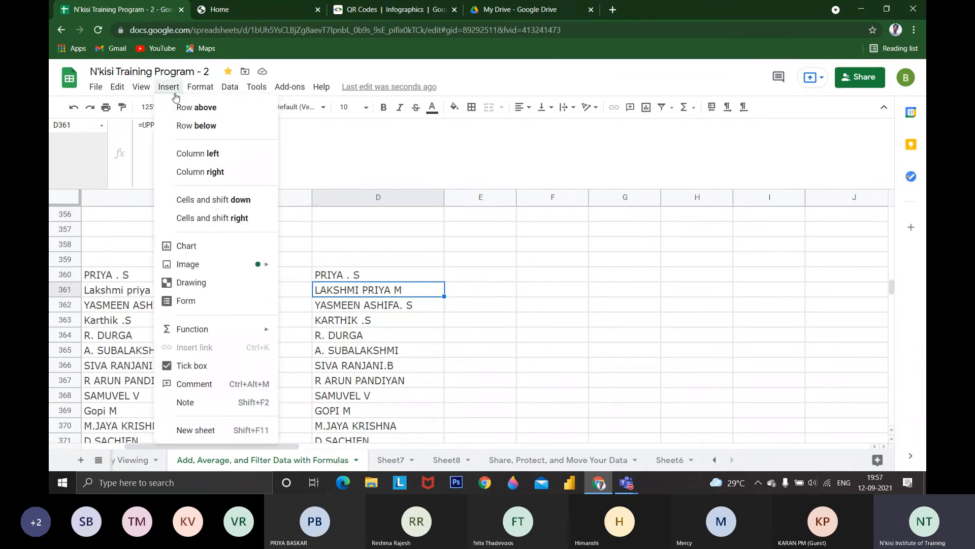
mouse_move(229, 87)
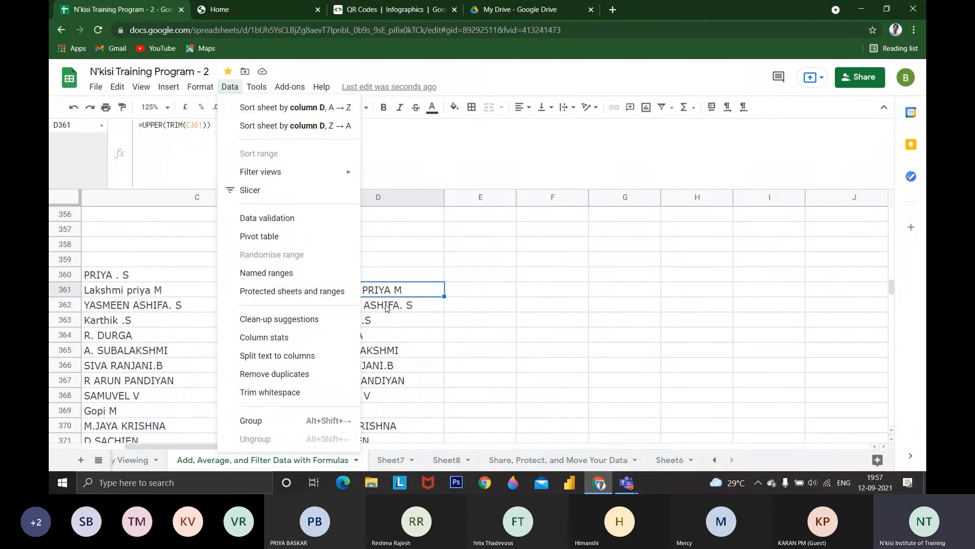
scroll(392, 298, down, 7)
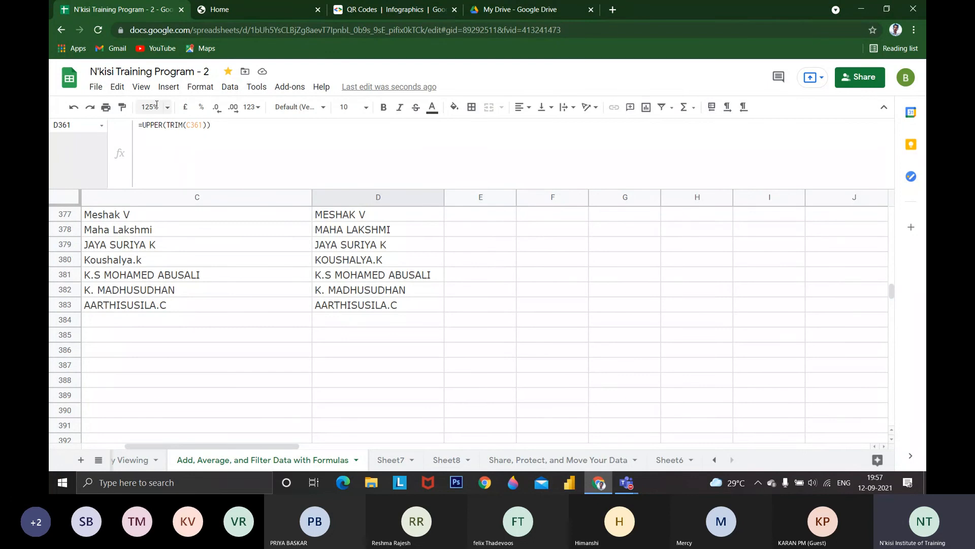
key(ctrl+grave)
key(ctrl+grave)
scroll(290, 293, up, 2)
scroll(291, 293, up, 4)
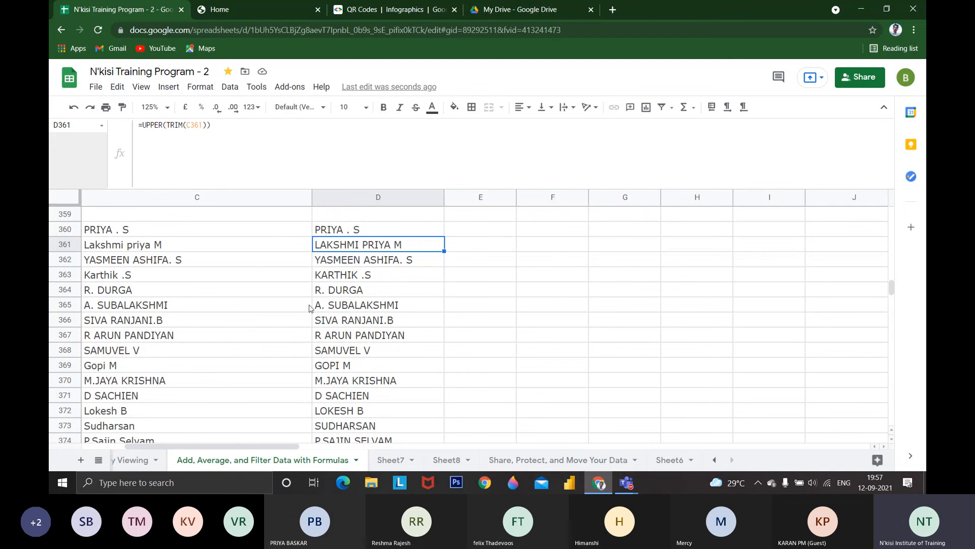
scroll(333, 378, up, 1)
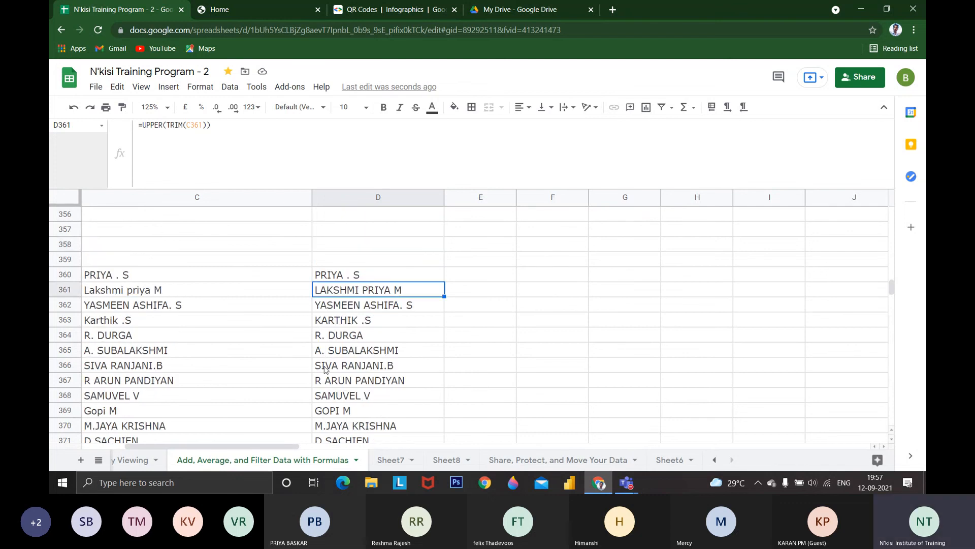
click(96, 86)
mouse_move(117, 86)
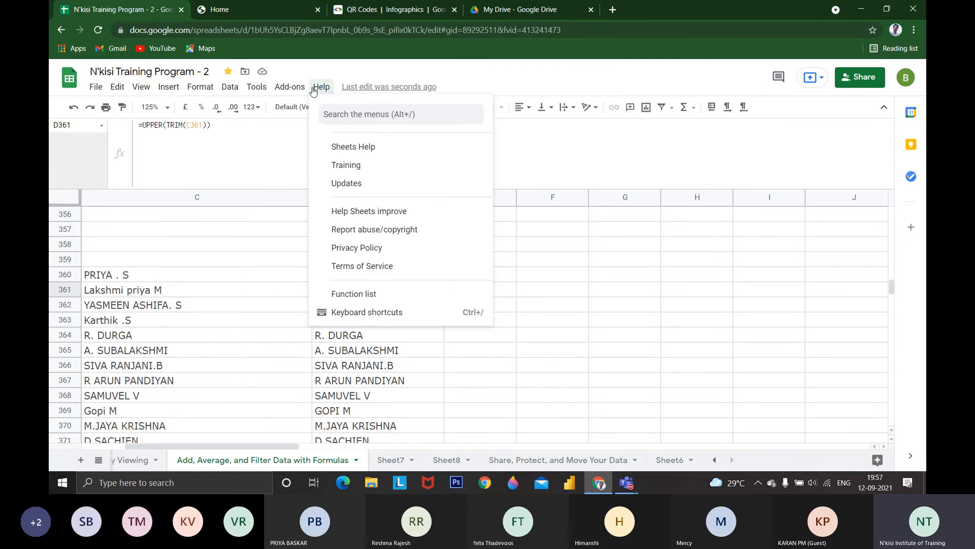
mouse_move(290, 87)
click(102, 9)
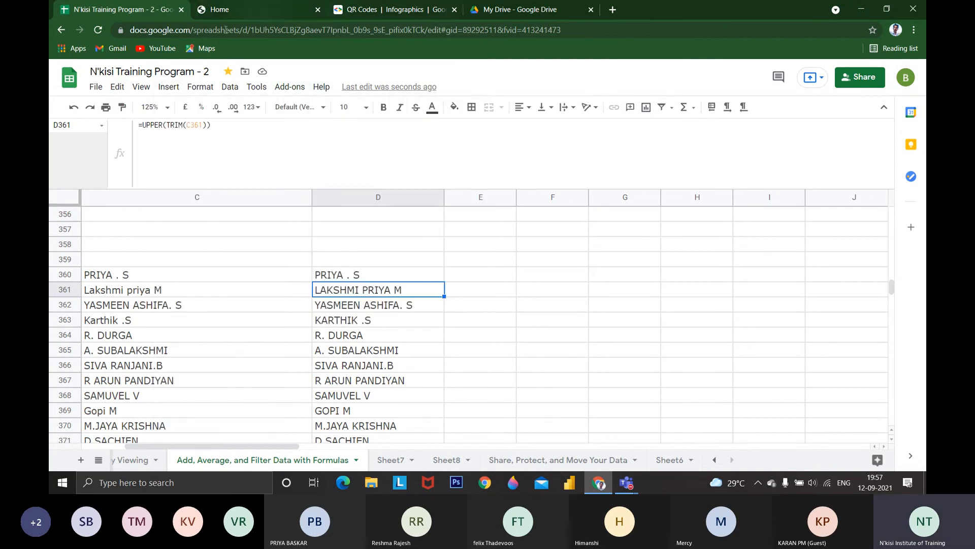
Browse the Sheets template gallery and create a new spreadsheet from the To-do list template
click(69, 83)
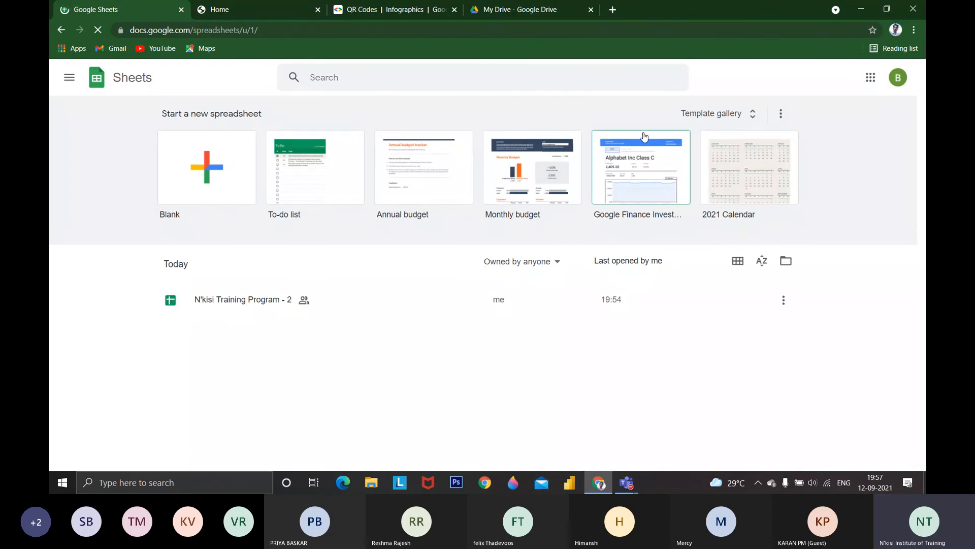
click(740, 119)
scroll(461, 325, down, 1)
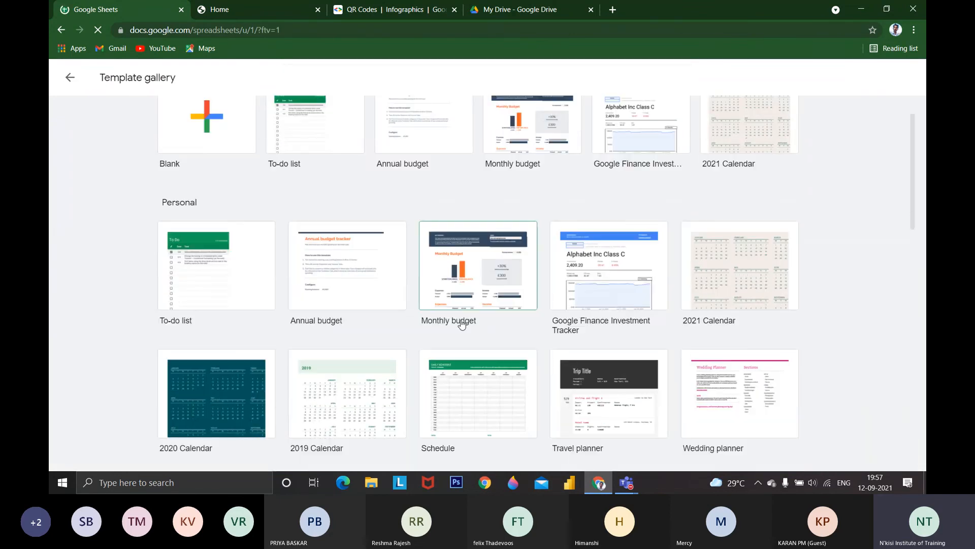
scroll(461, 325, down, 15)
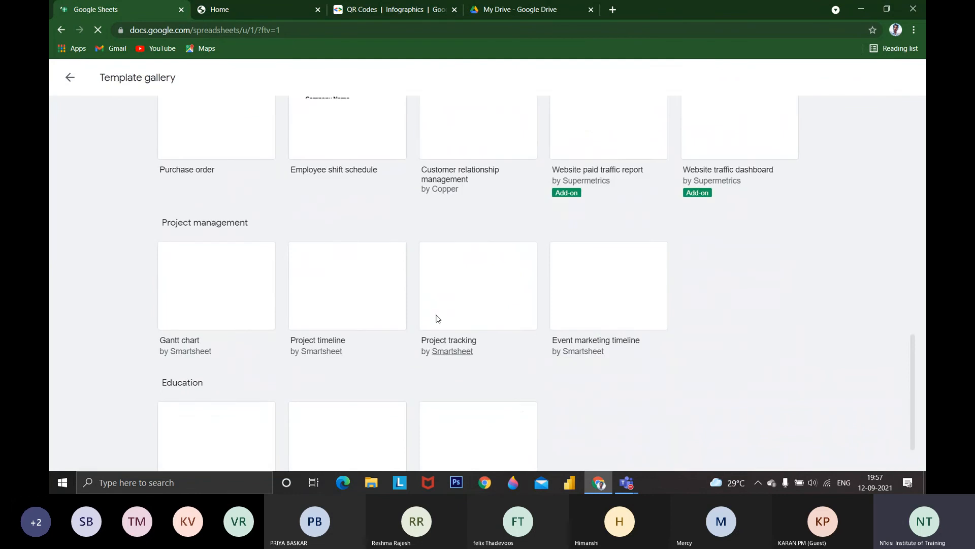
scroll(428, 391, down, 1)
scroll(432, 355, up, 5)
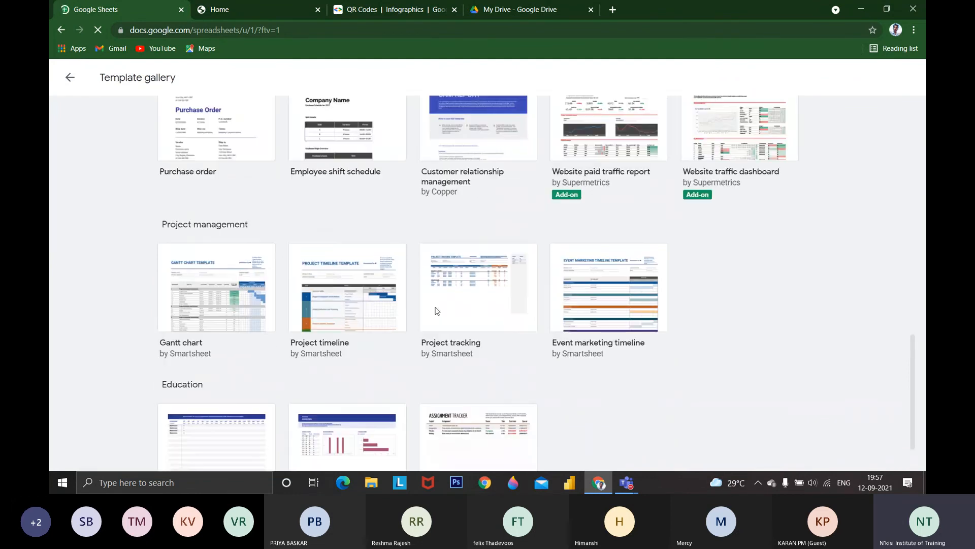
scroll(376, 315, up, 8)
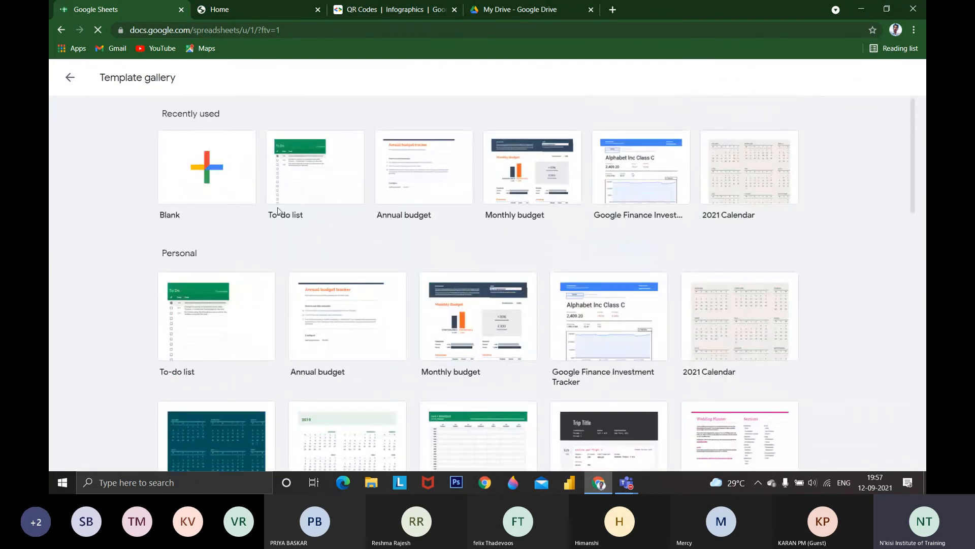
click(203, 319)
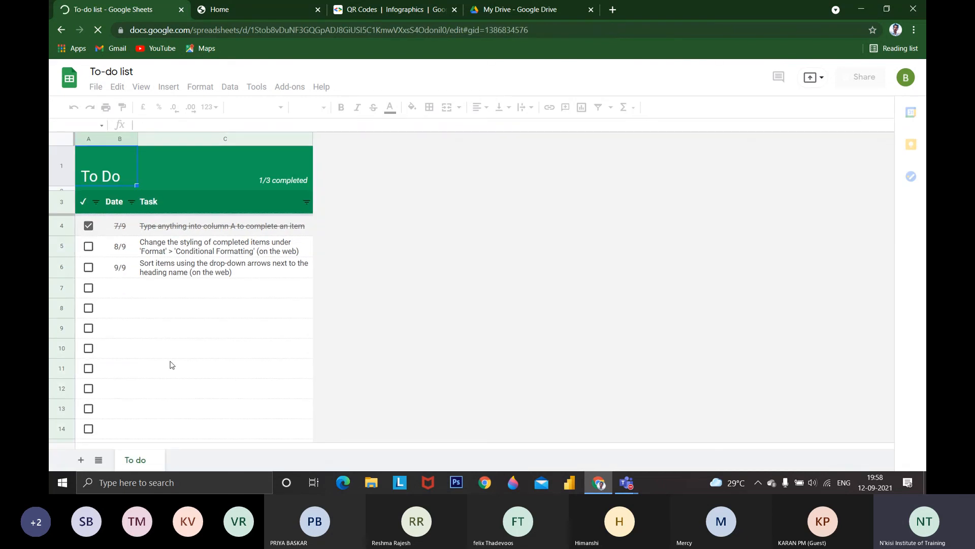
Rename the To do sheet as JAN
double_click(137, 460)
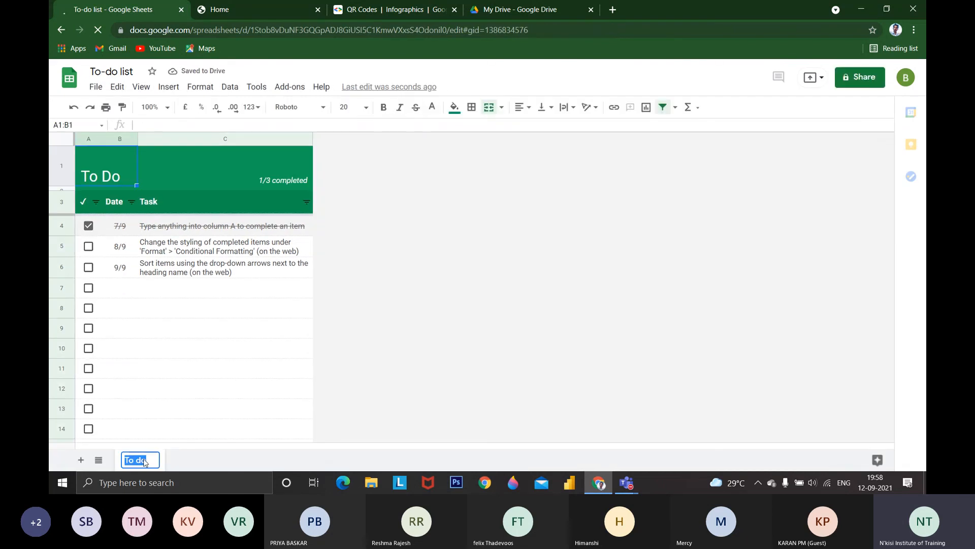
text(JAN)
key(Return)
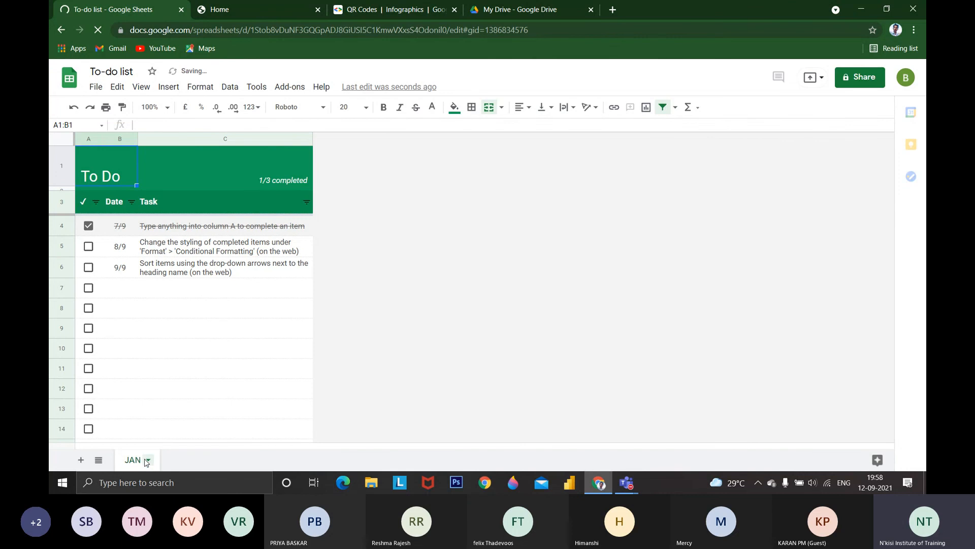
Duplicate the JAN sheet and rename the copy as FEB
click(147, 461)
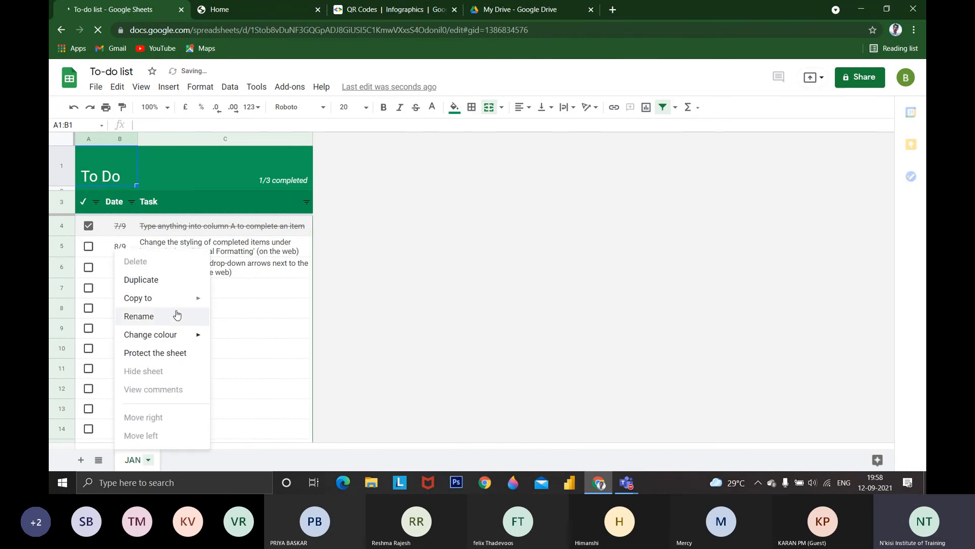
click(144, 279)
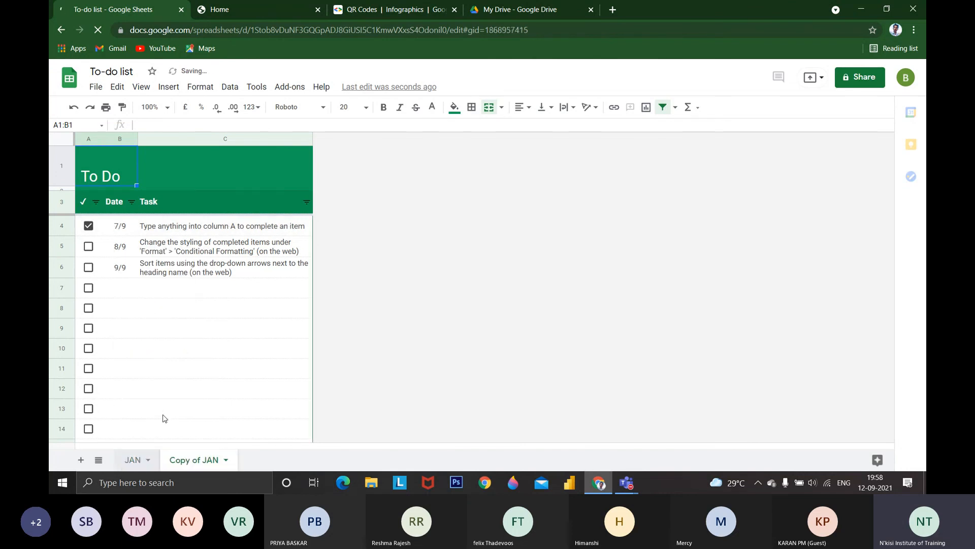
double_click(198, 461)
text(FE)
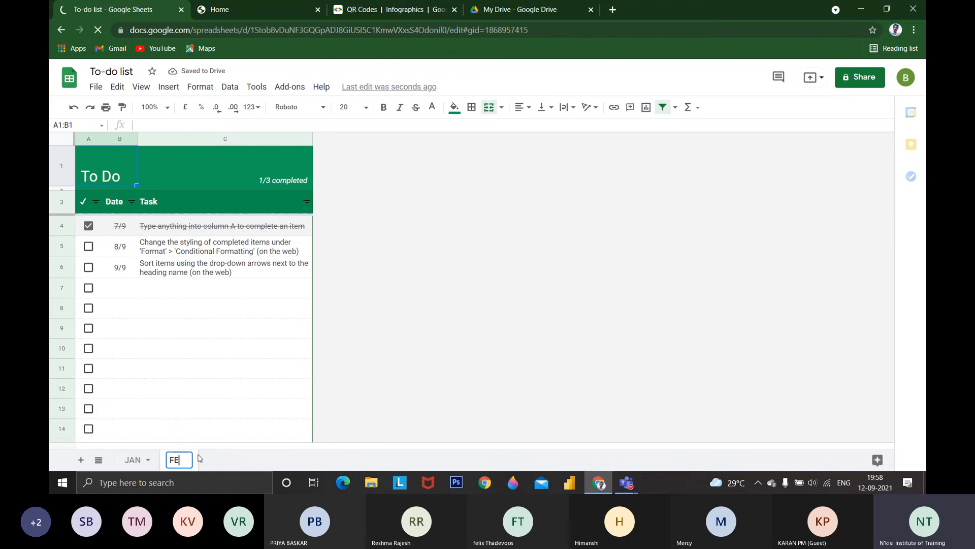
text(B)
key(Return)
Tick off the tasks in rows 5 and 6 of the FEB sheet and check the completion counter in the header
click(89, 247)
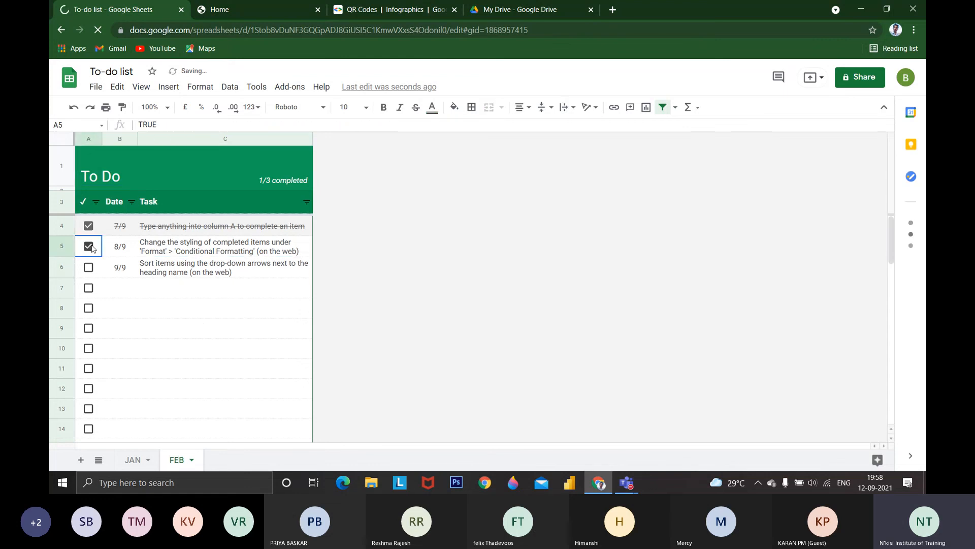
click(91, 268)
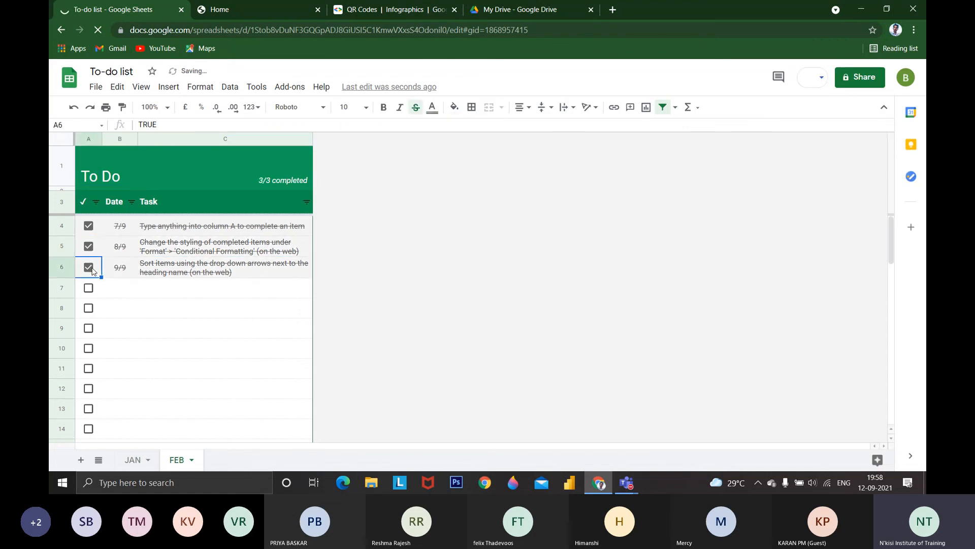
scroll(131, 305, down, 5)
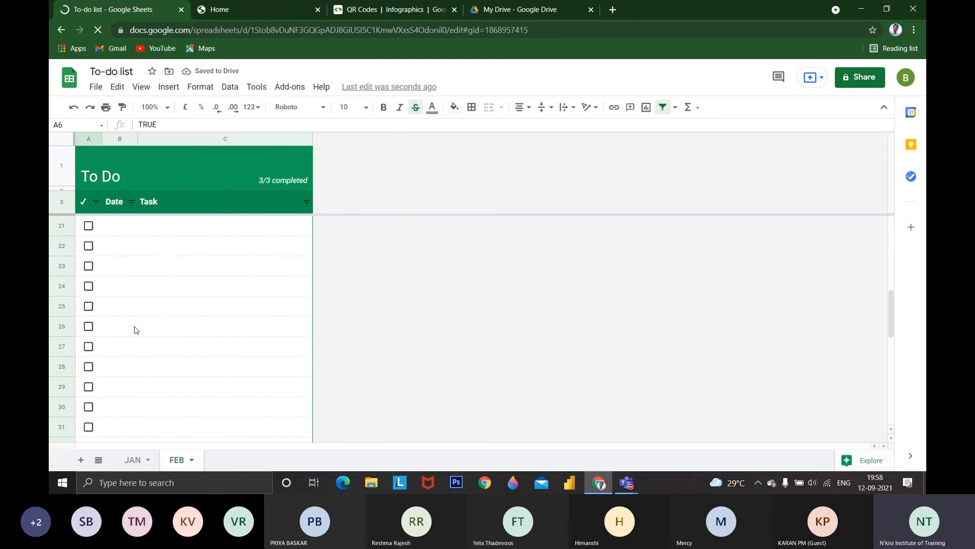
scroll(136, 331, up, 5)
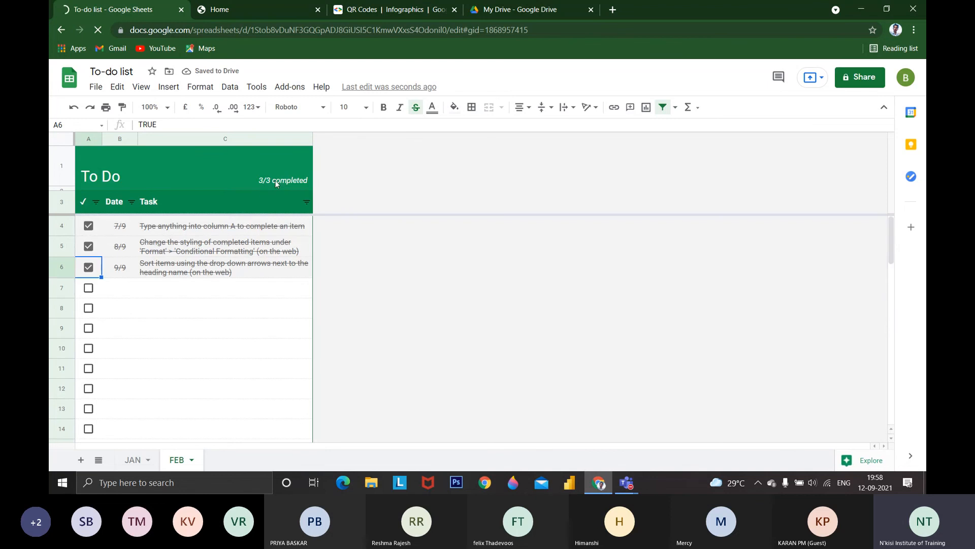
Compare the completion counters of the JAN and FEB sheets, then select the empty date cell B7 in FEB
click(135, 460)
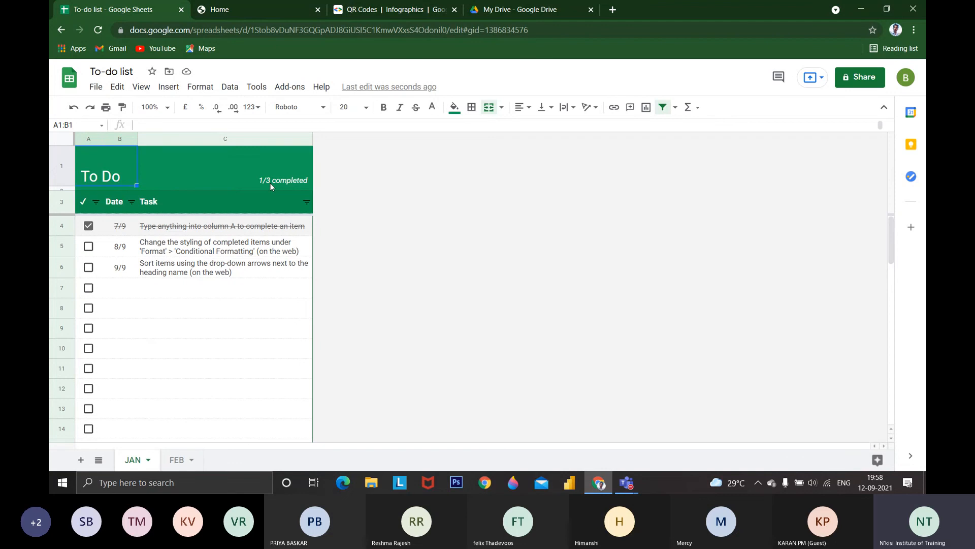
click(179, 461)
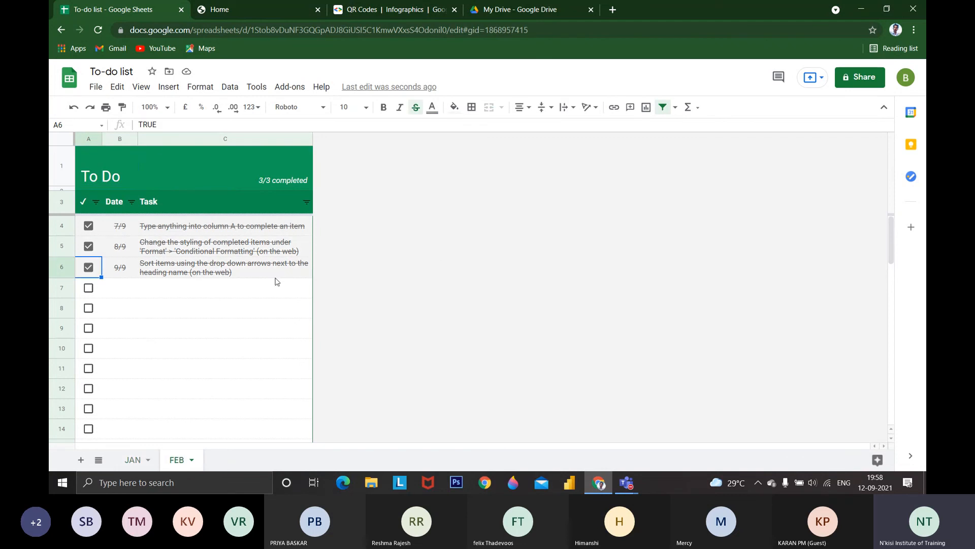
click(127, 293)
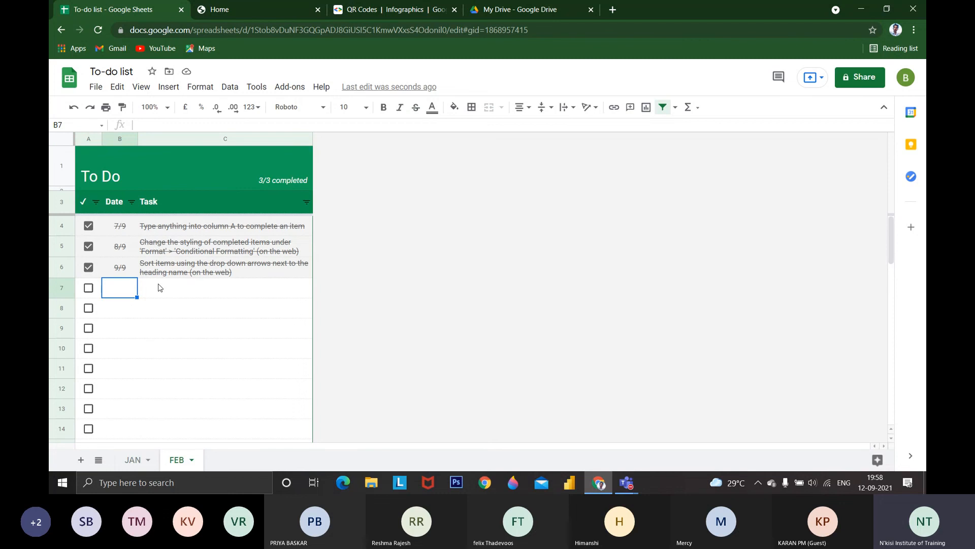
Return to the Sheets template gallery and create a new spreadsheet from the Schedule template
click(71, 77)
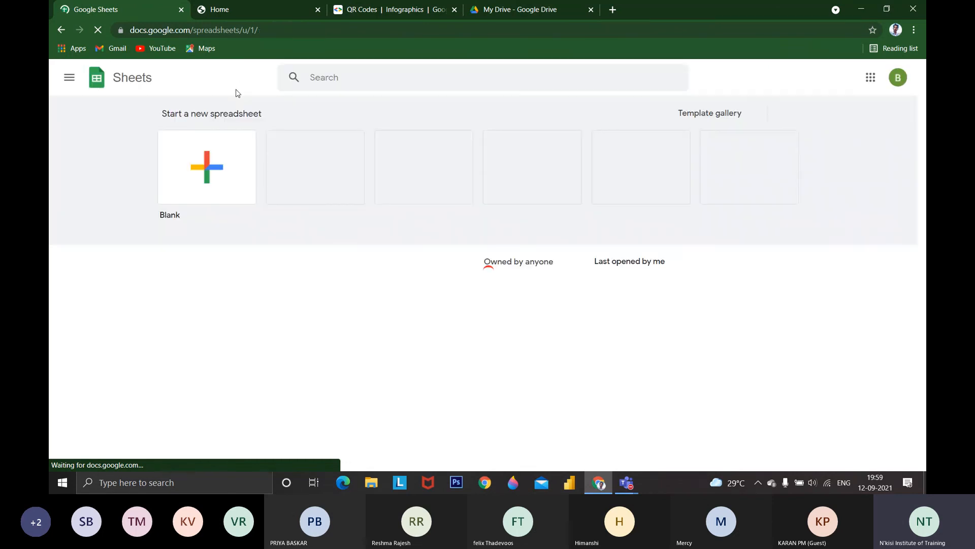
click(726, 109)
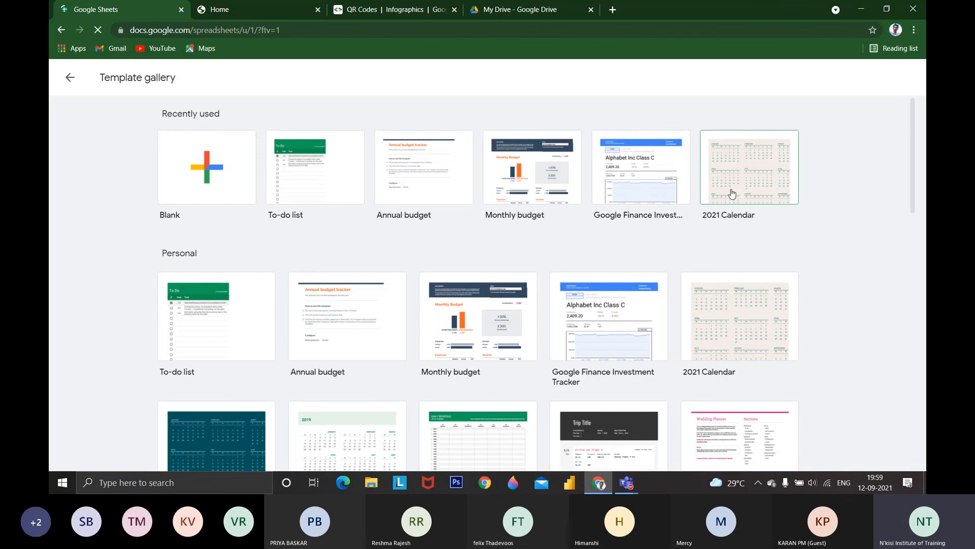
scroll(563, 327, down, 2)
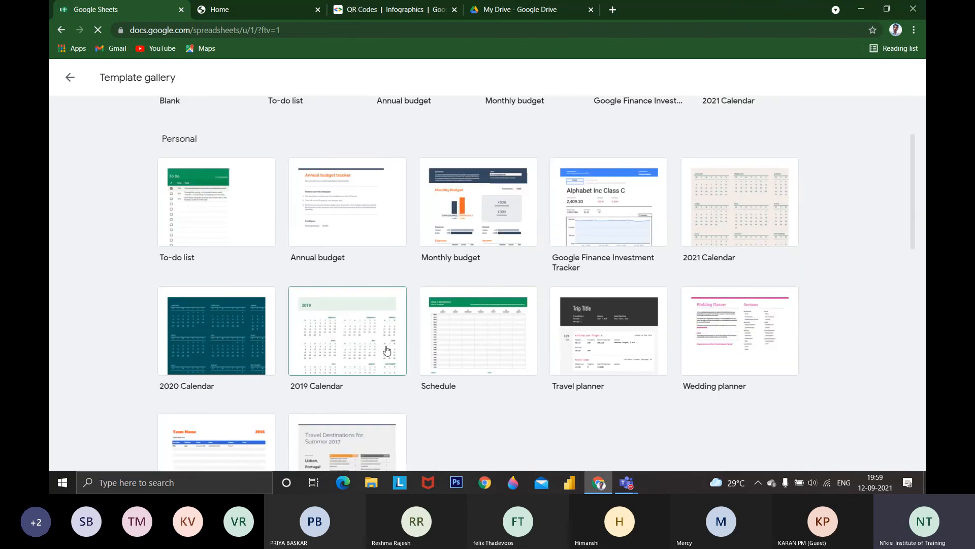
click(455, 346)
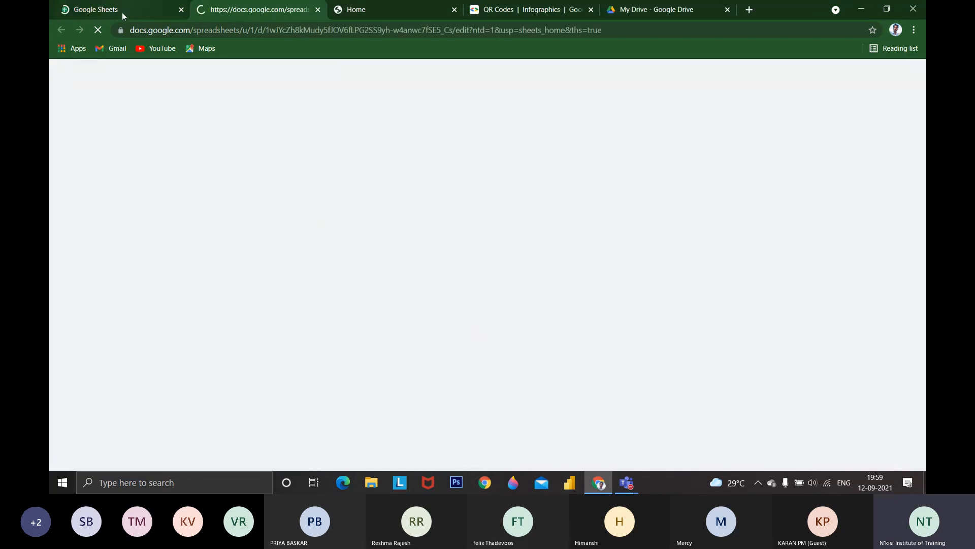
Go back to the template gallery and examine the remaining Personal, Work, Project management and Education templates
click(122, 12)
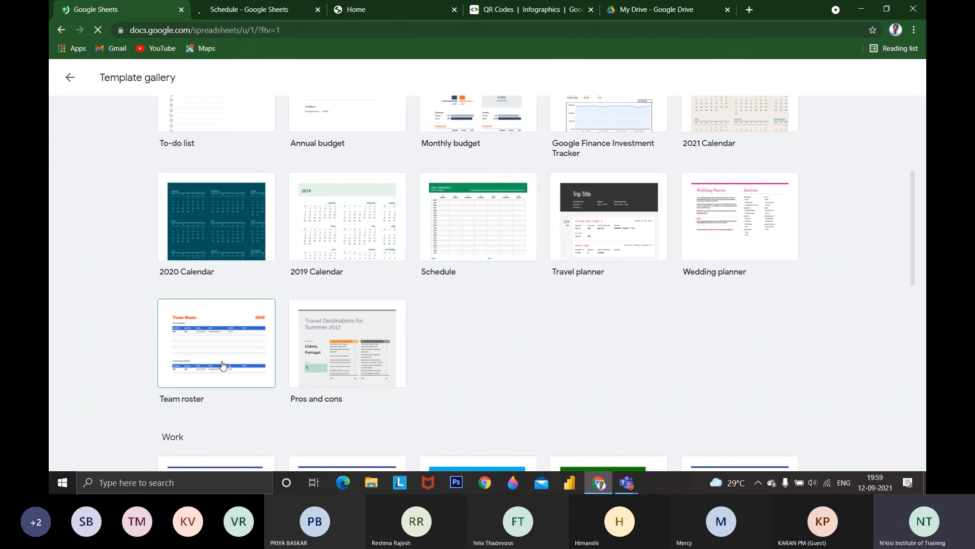
scroll(226, 359, down, 5)
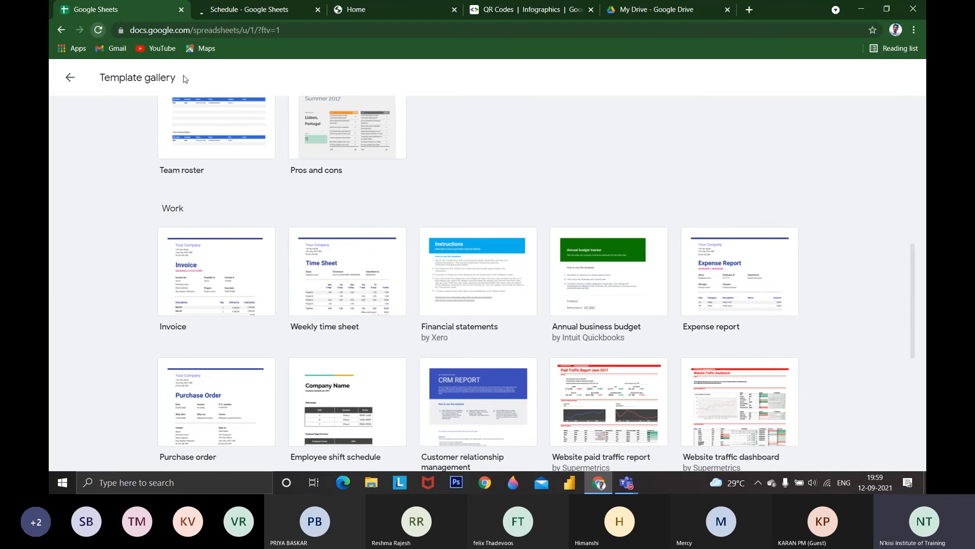
scroll(508, 285, down, 1)
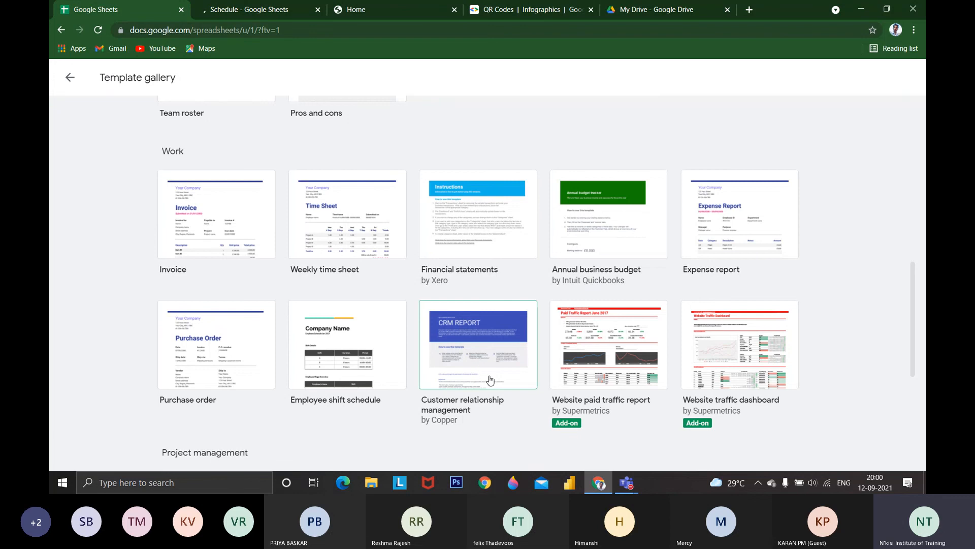
scroll(559, 371, down, 1)
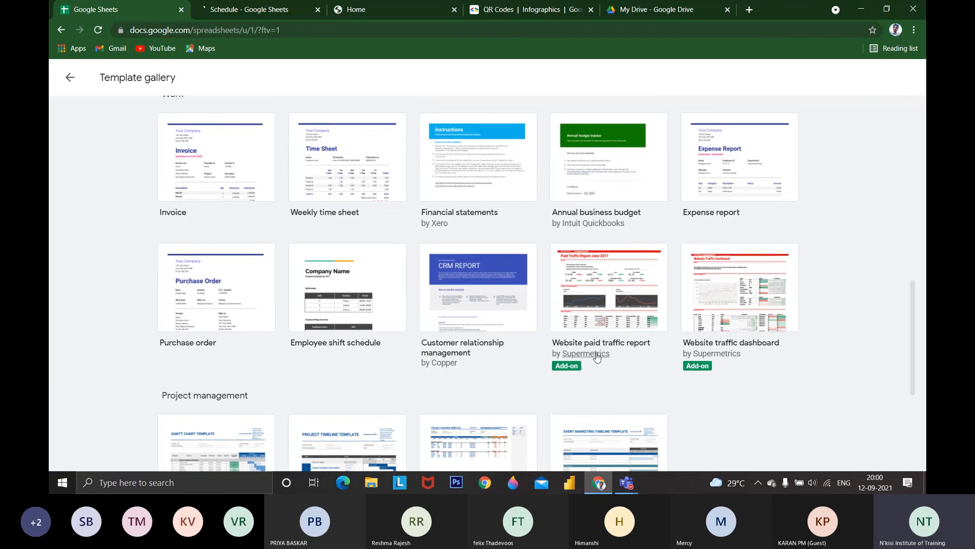
scroll(664, 374, down, 1)
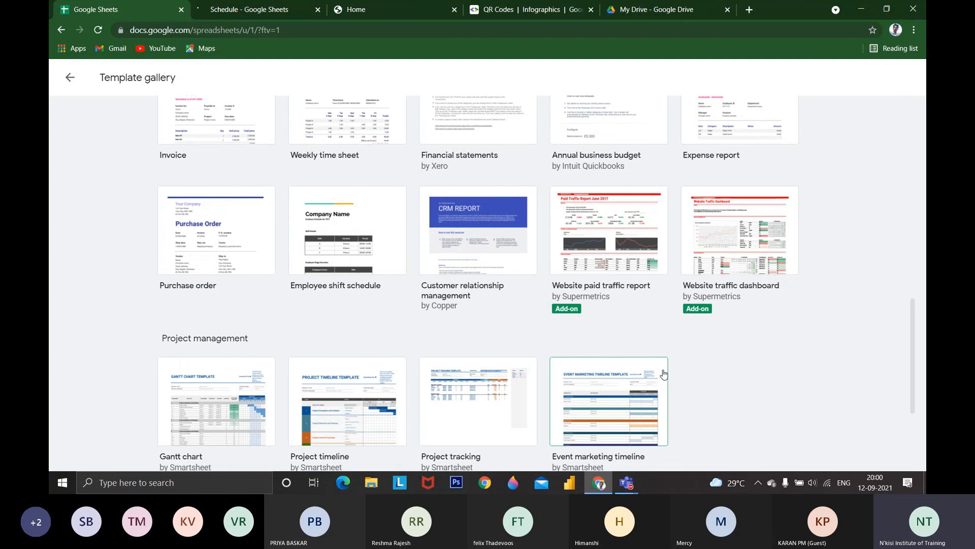
scroll(315, 376, down, 1)
scroll(249, 378, down, 1)
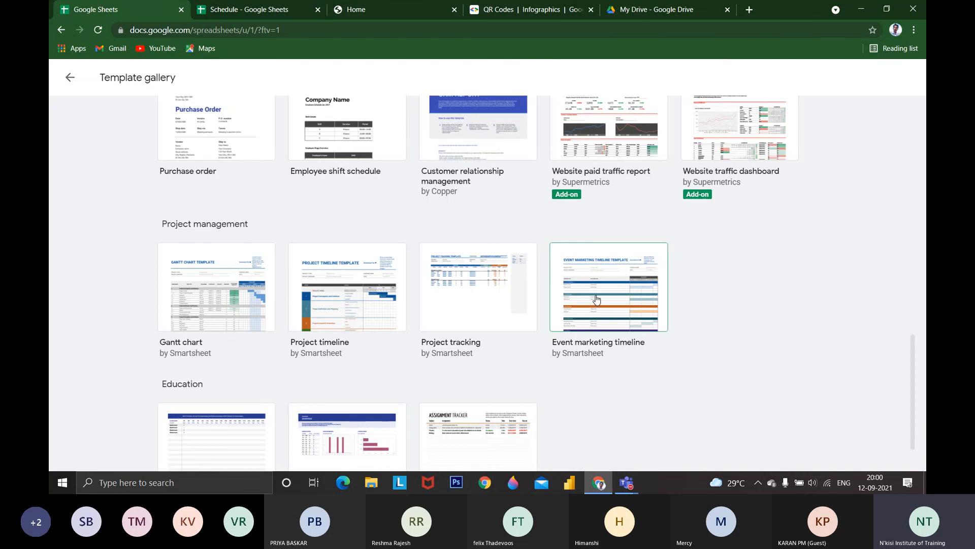
scroll(596, 299, down, 1)
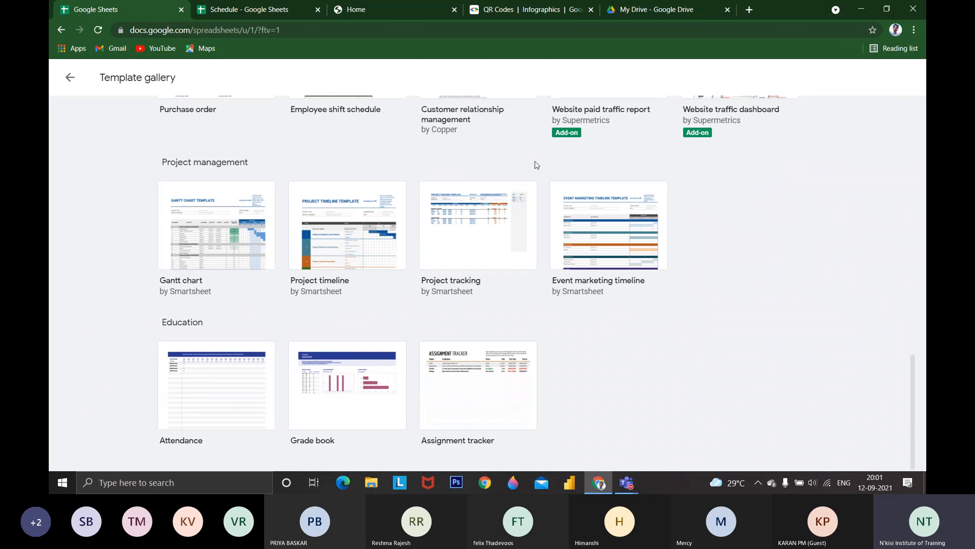
scroll(536, 165, up, 15)
Switch to the Schedule spreadsheet and select Monday's 08:30 slot in cell C6
click(294, 4)
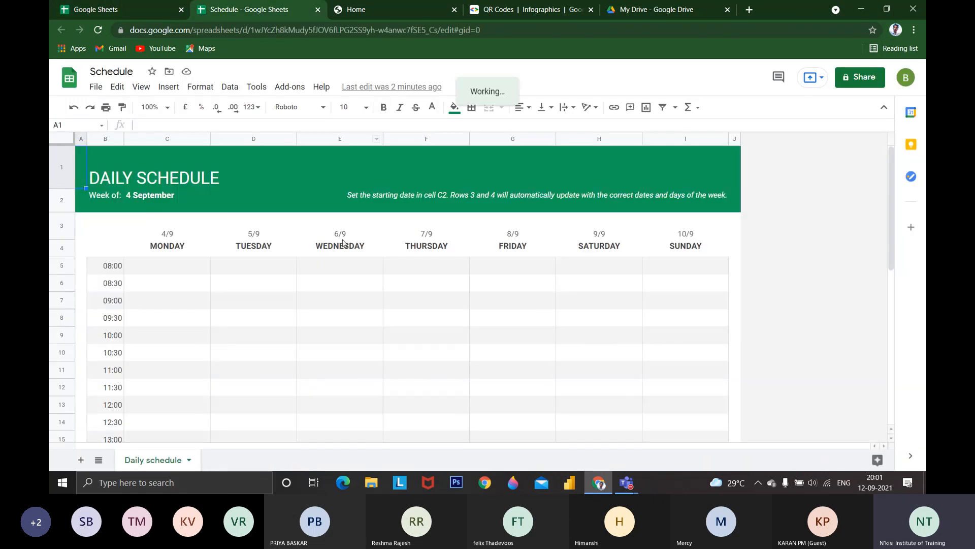
click(153, 280)
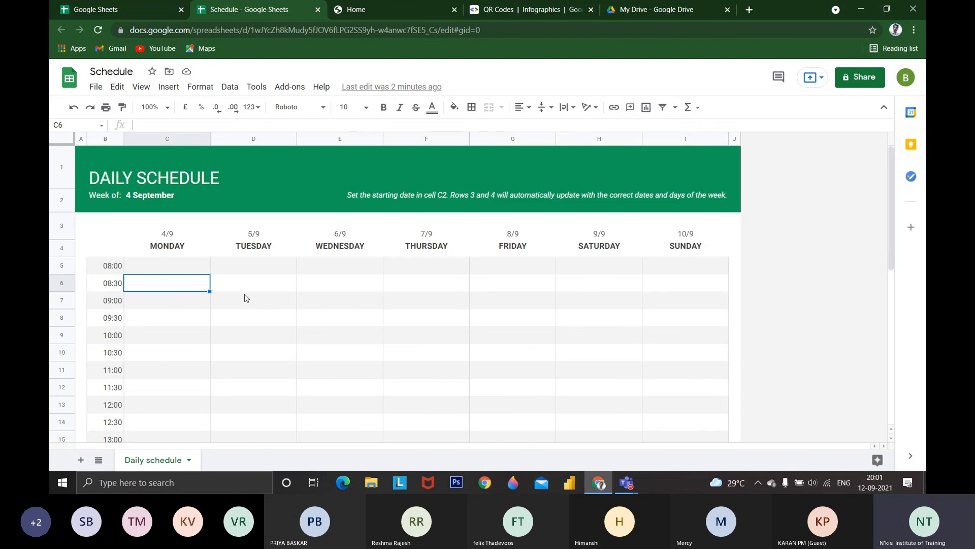
Enter BREAKFAST in Monday's 08:30 slot
text(BRE)
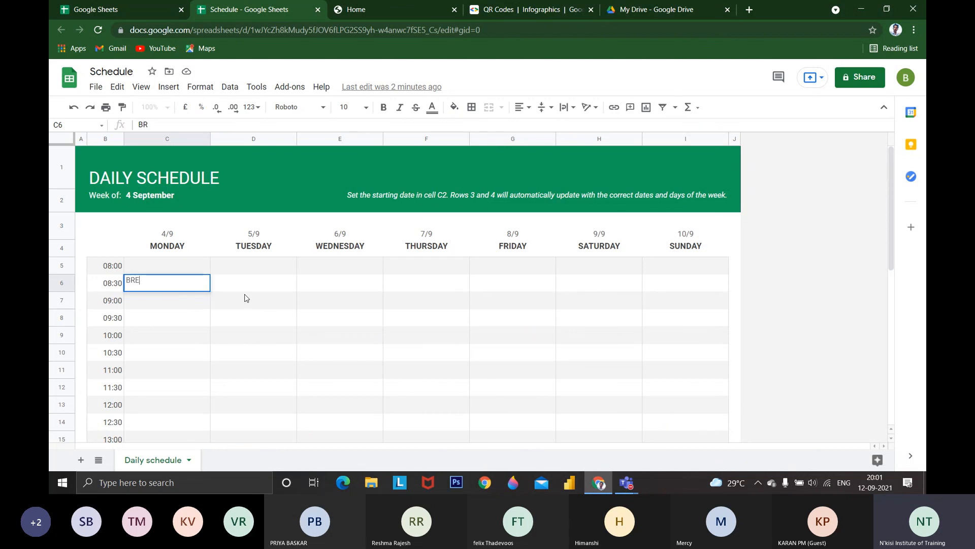
text(KF)
key(BackSpace)
key(BackSpace)
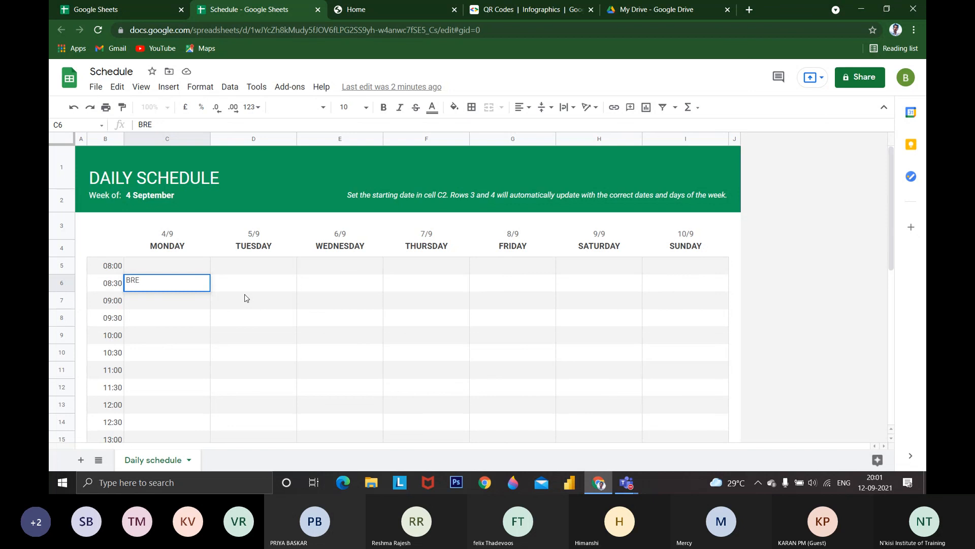
text(AKFAST)
key(Return)
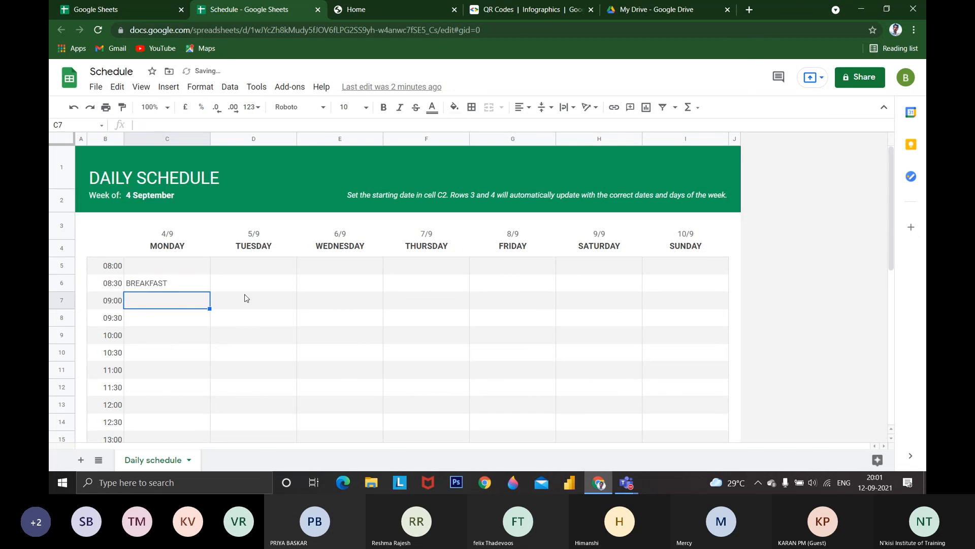
Look through the remaining time slots down to the Notes and To do sections, then return to the schedule's heading
click(326, 318)
scroll(364, 356, down, 2)
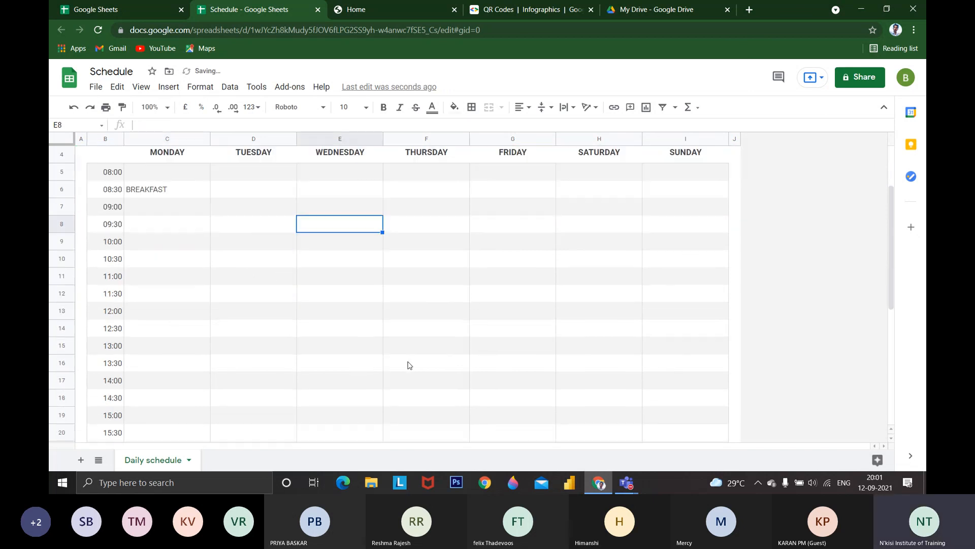
scroll(410, 365, down, 5)
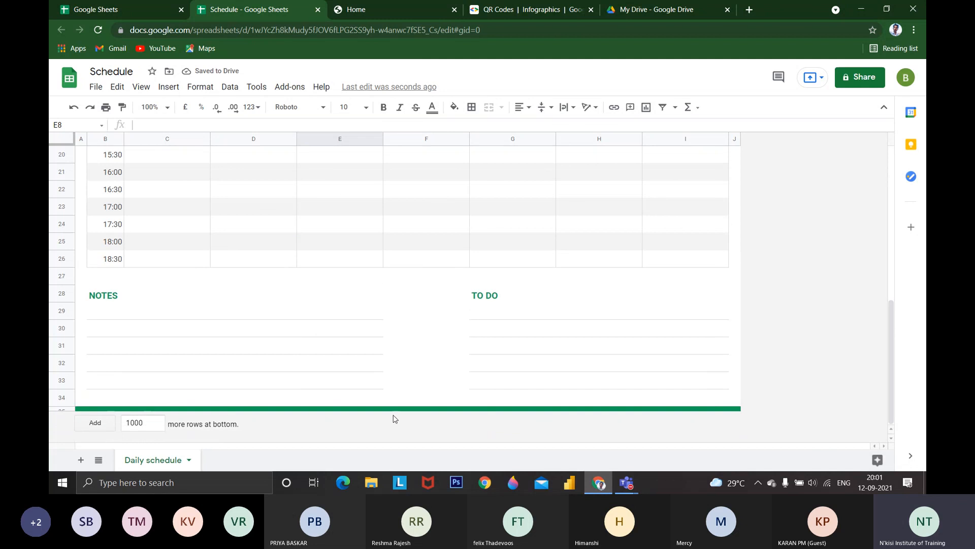
scroll(394, 418, up, 5)
scroll(390, 418, up, 3)
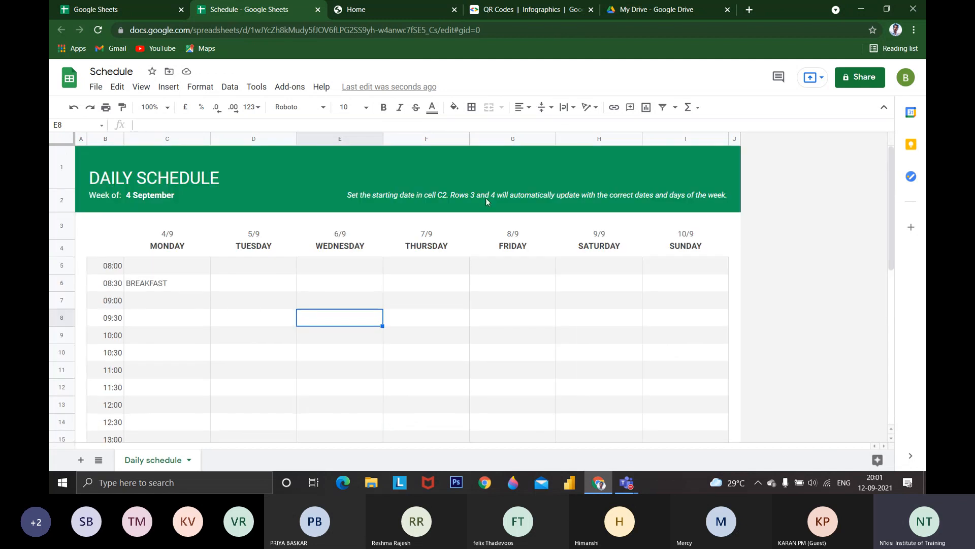
Select the BREAKFAST cell and view the available data commands for sorting, filtering and validation
click(190, 285)
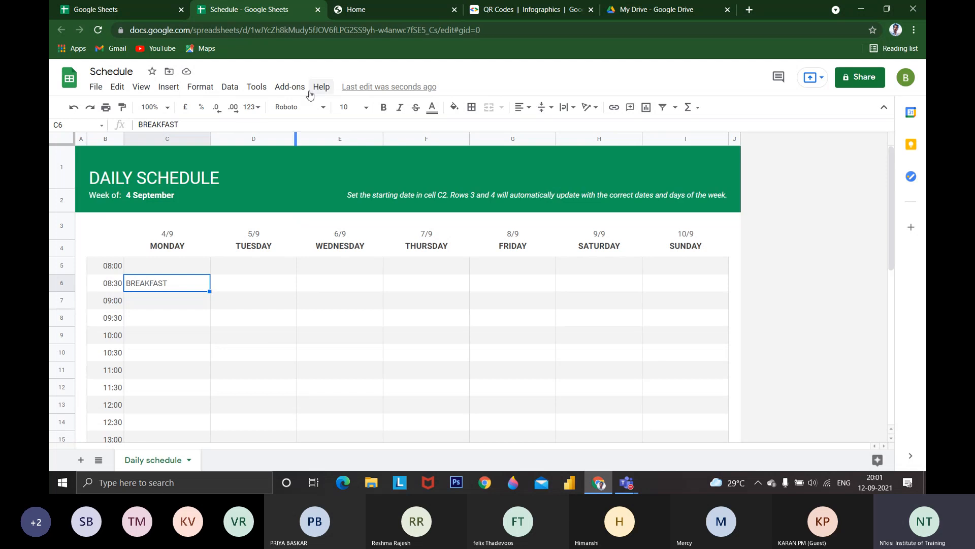
click(256, 86)
click(230, 87)
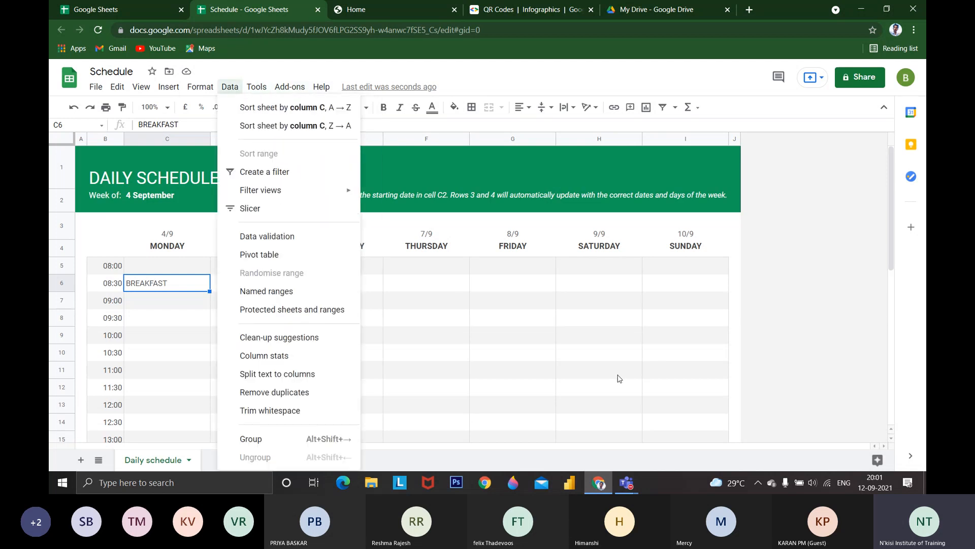
Switch to the Microsoft Teams meeting and open its additional meeting options, which include the recording control
click(861, 476)
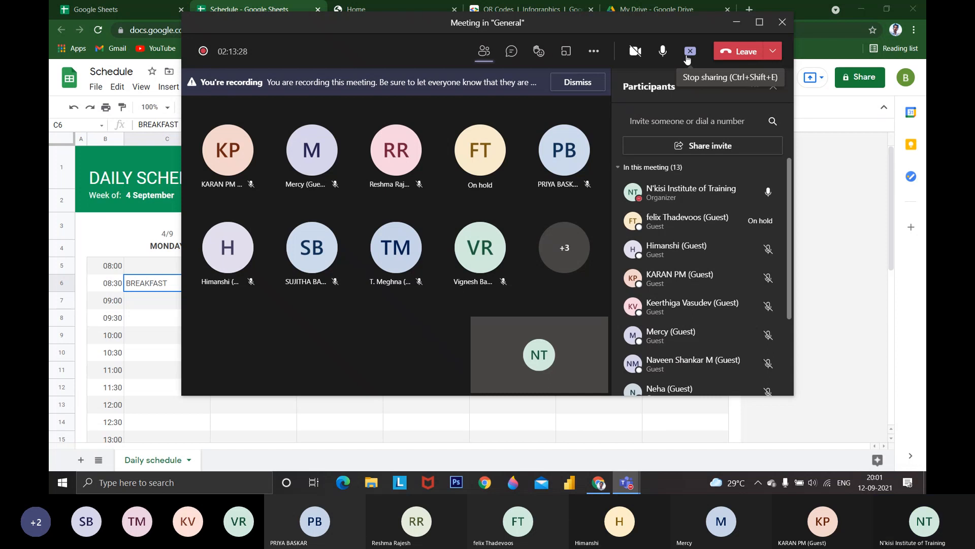
click(600, 59)
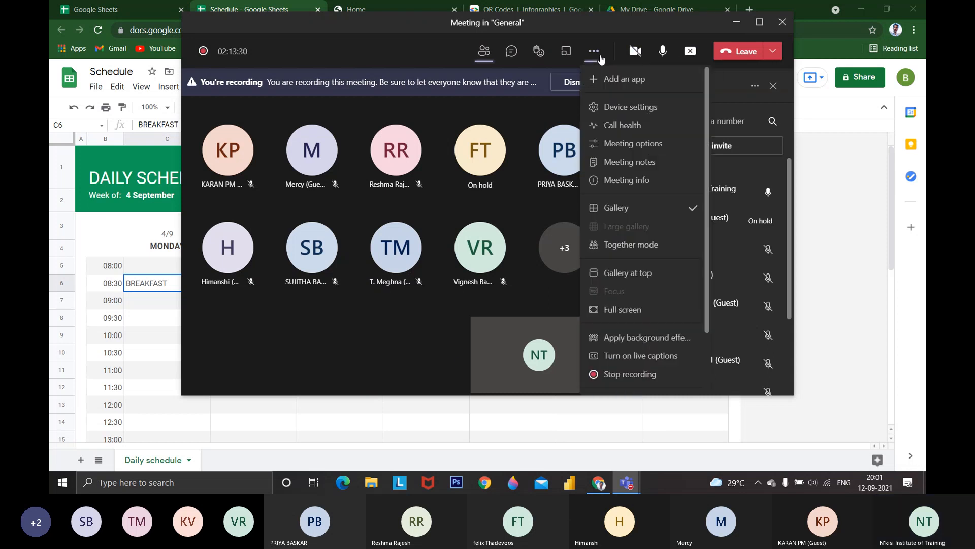